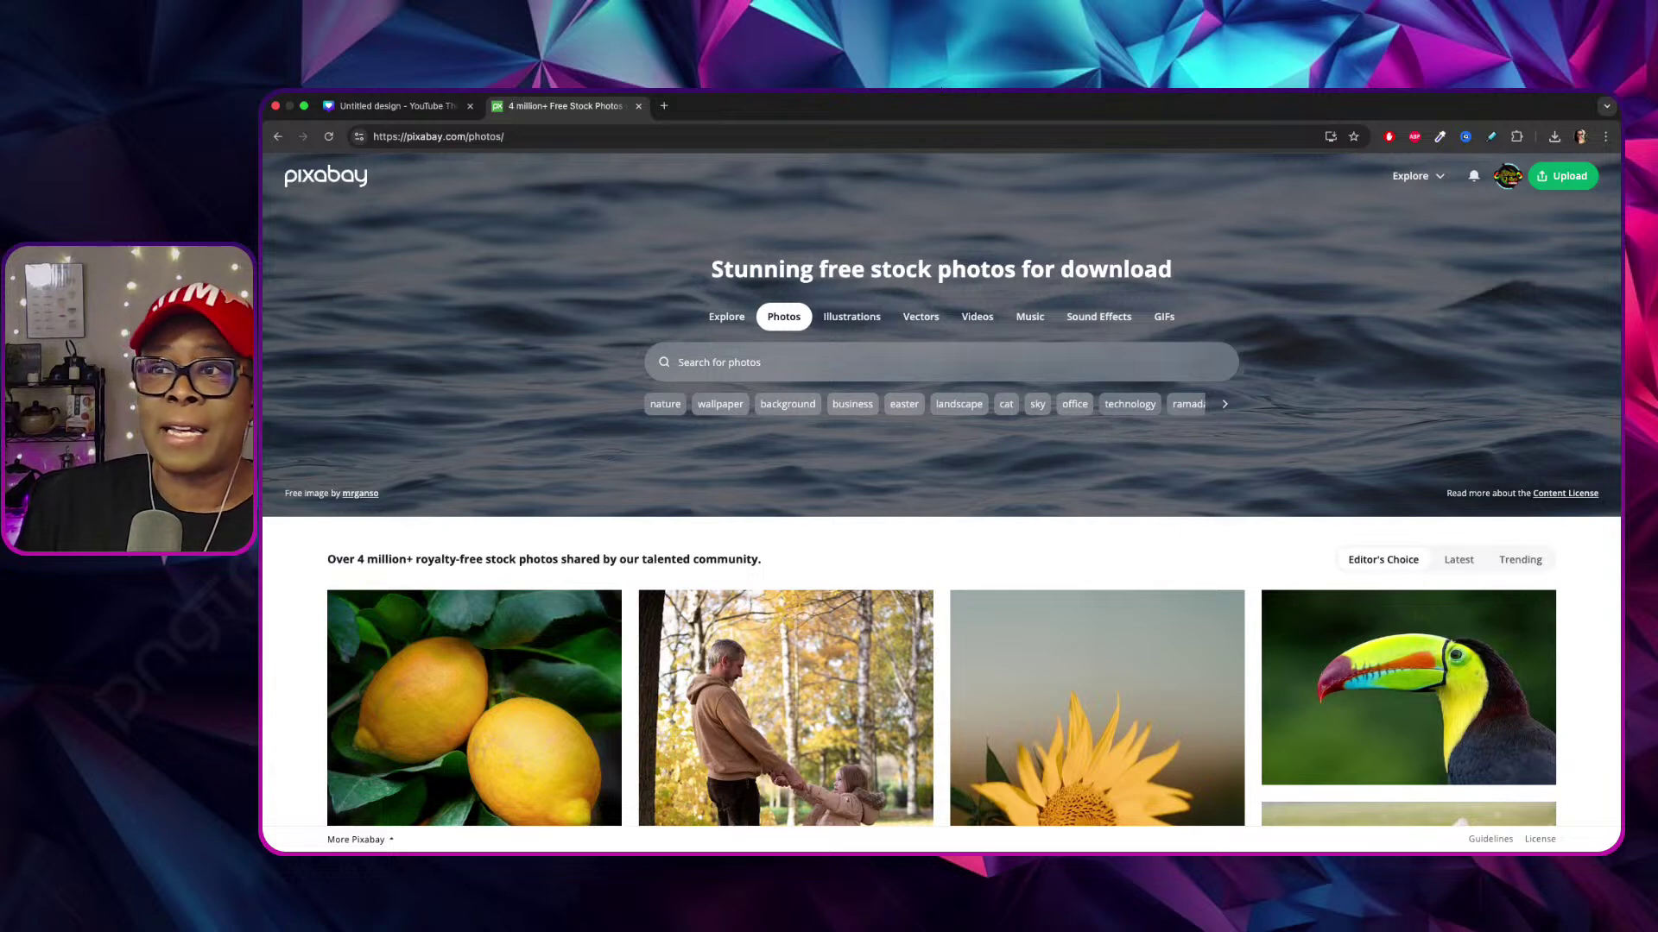
Switch to Canva, return to its home page and create a blank YouTube thumbnail design.
{"action": "left_click", "coordinate": [403, 109]}
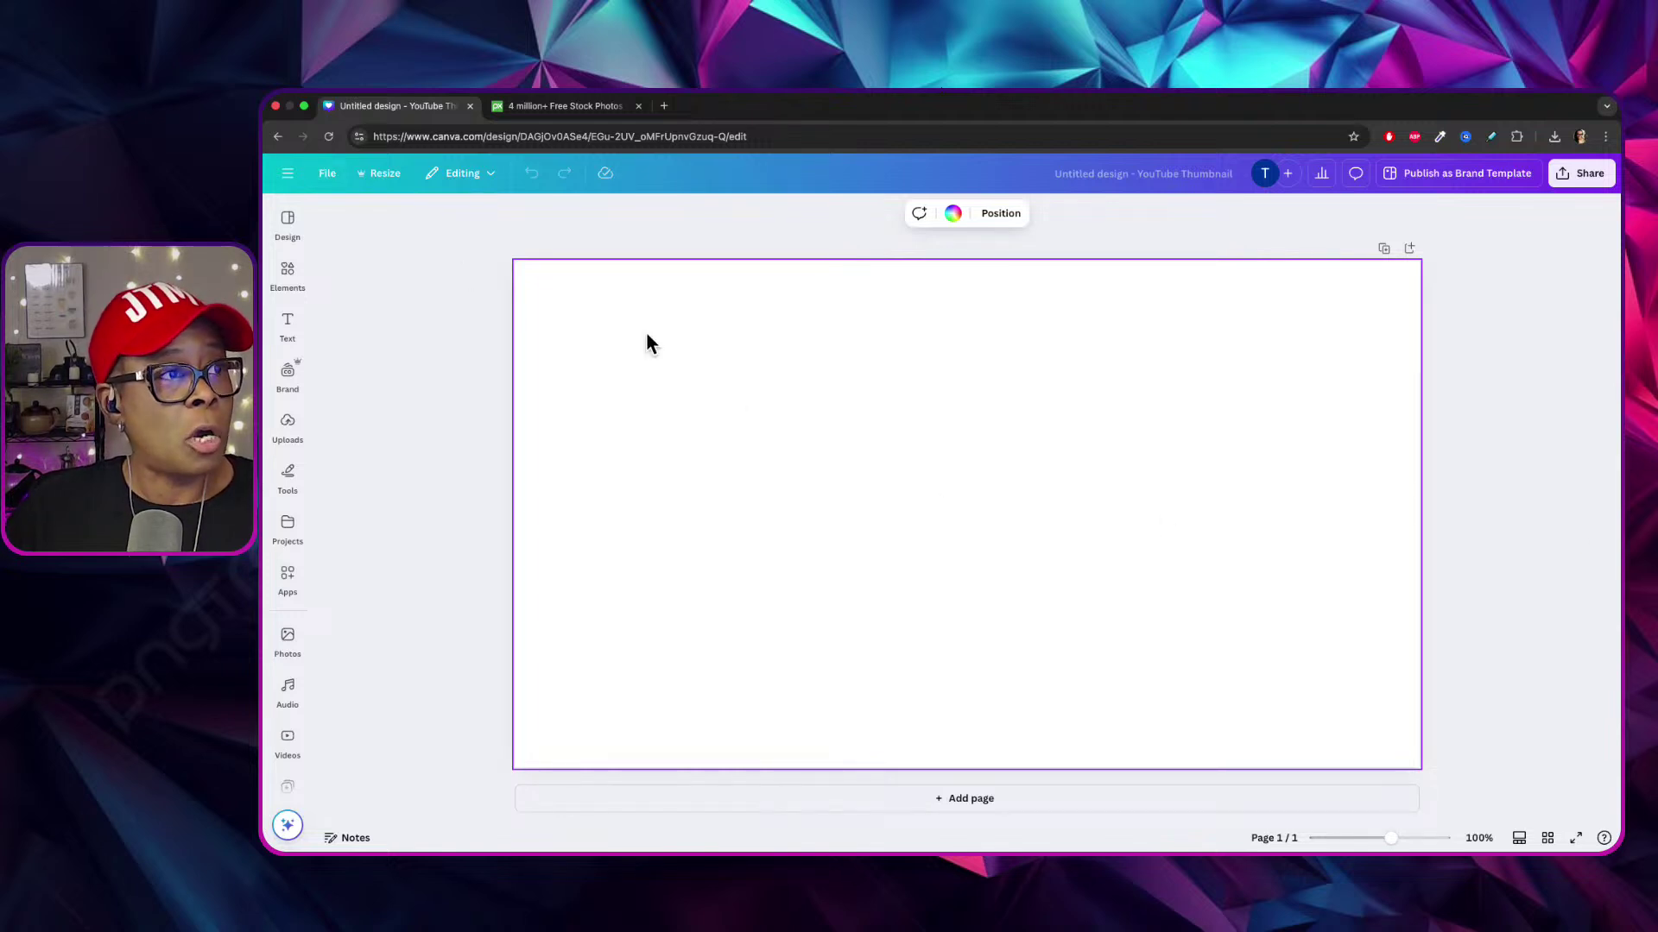
{"action": "left_click", "coordinate": [390, 216]}
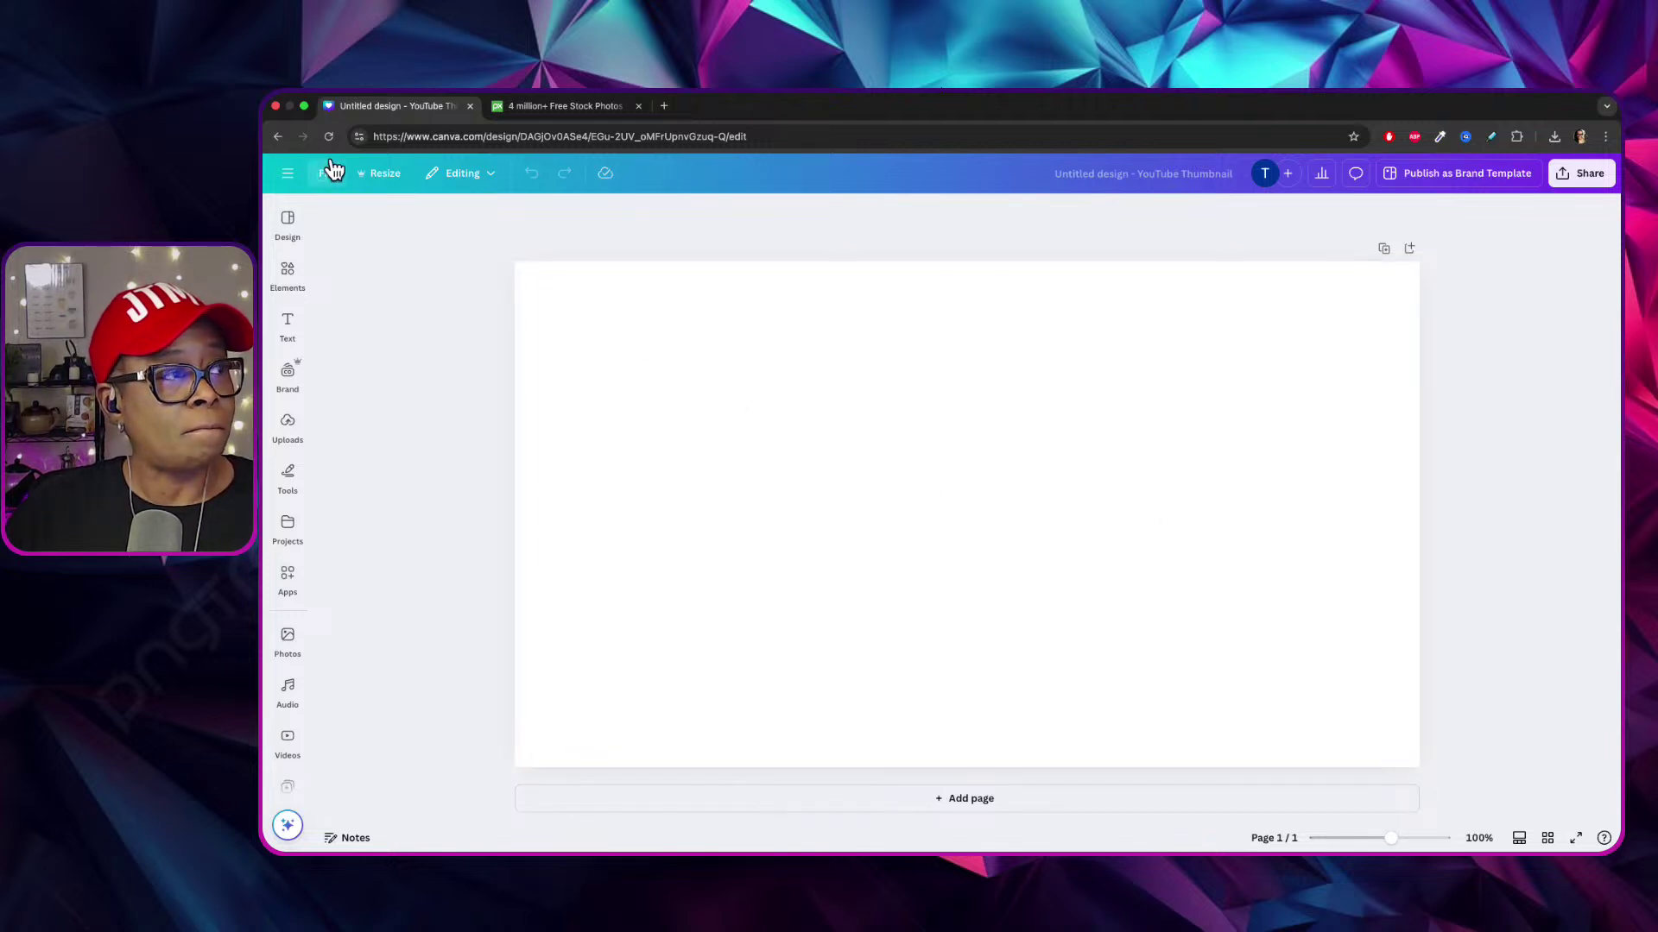
{"action": "left_click", "coordinate": [333, 169]}
{"action": "left_click", "coordinate": [684, 294]}
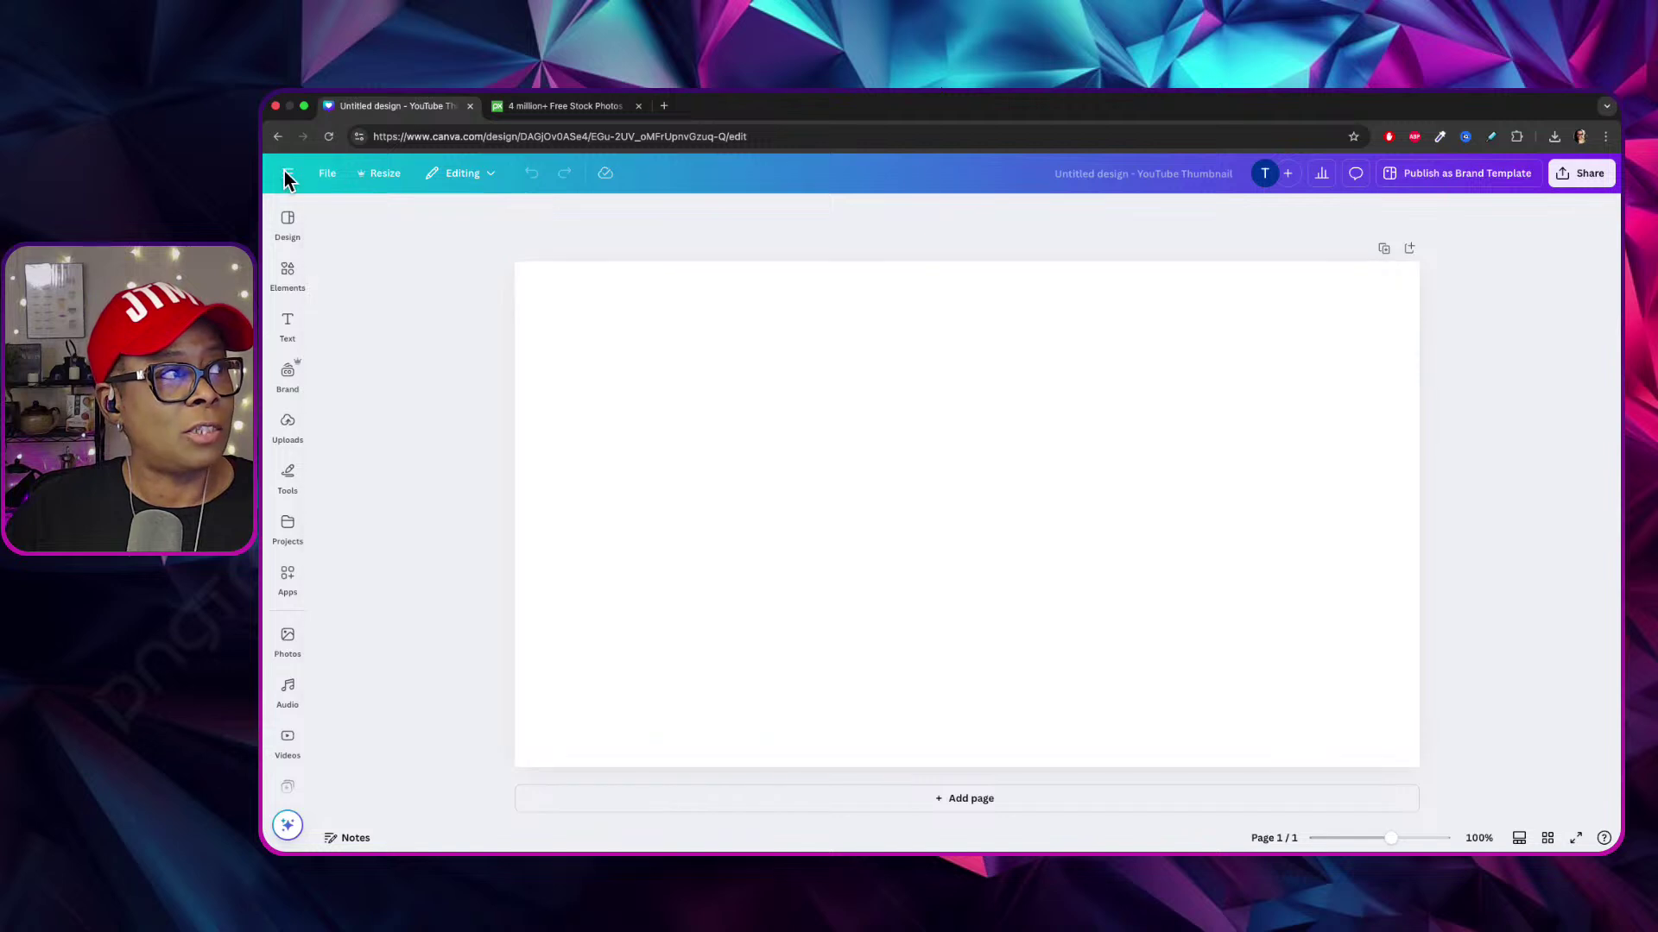
{"action": "left_click", "coordinate": [298, 173]}
{"action": "left_click", "coordinate": [289, 212]}
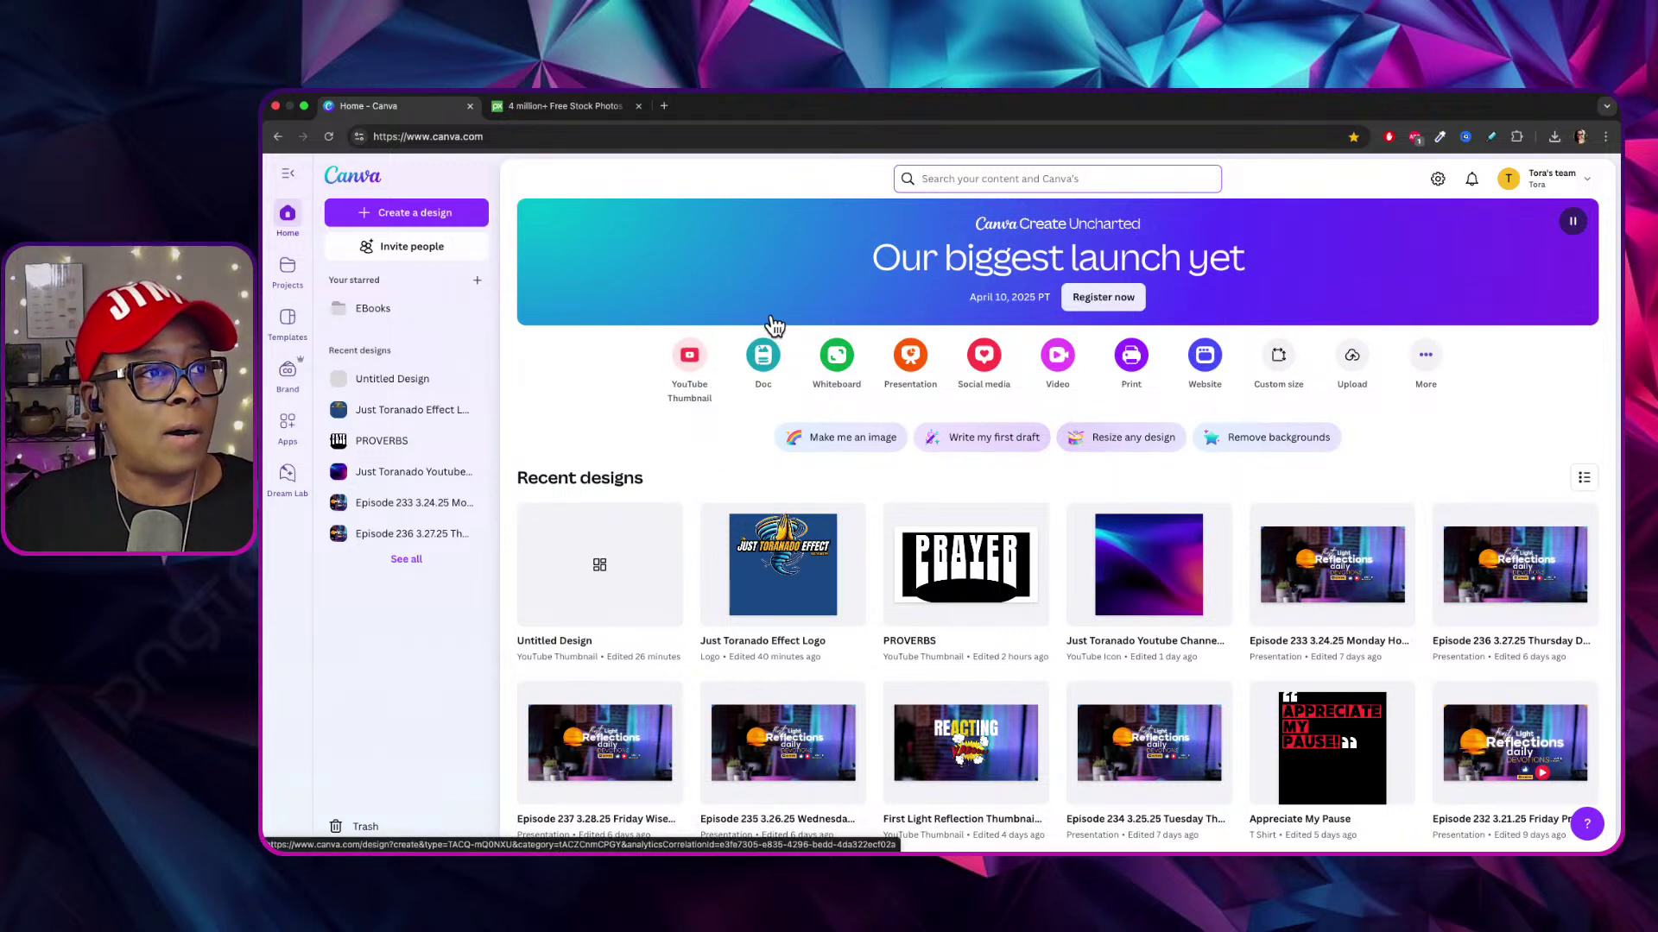
{"action": "left_click", "coordinate": [692, 353]}
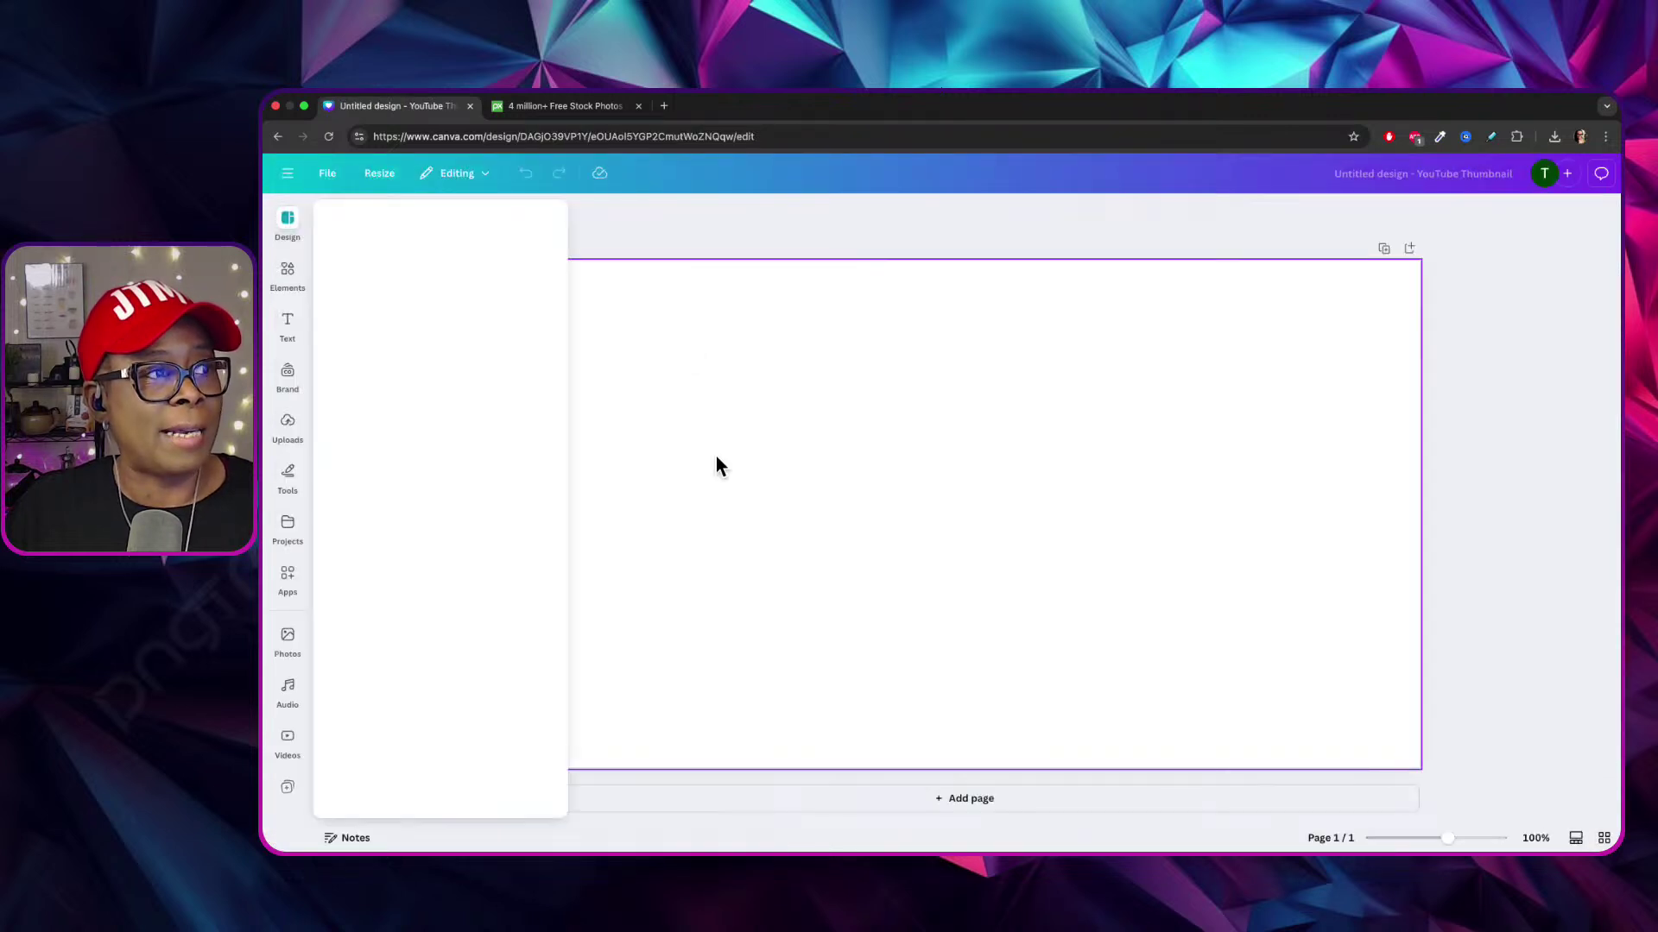
{"action": "left_click", "coordinate": [806, 385]}
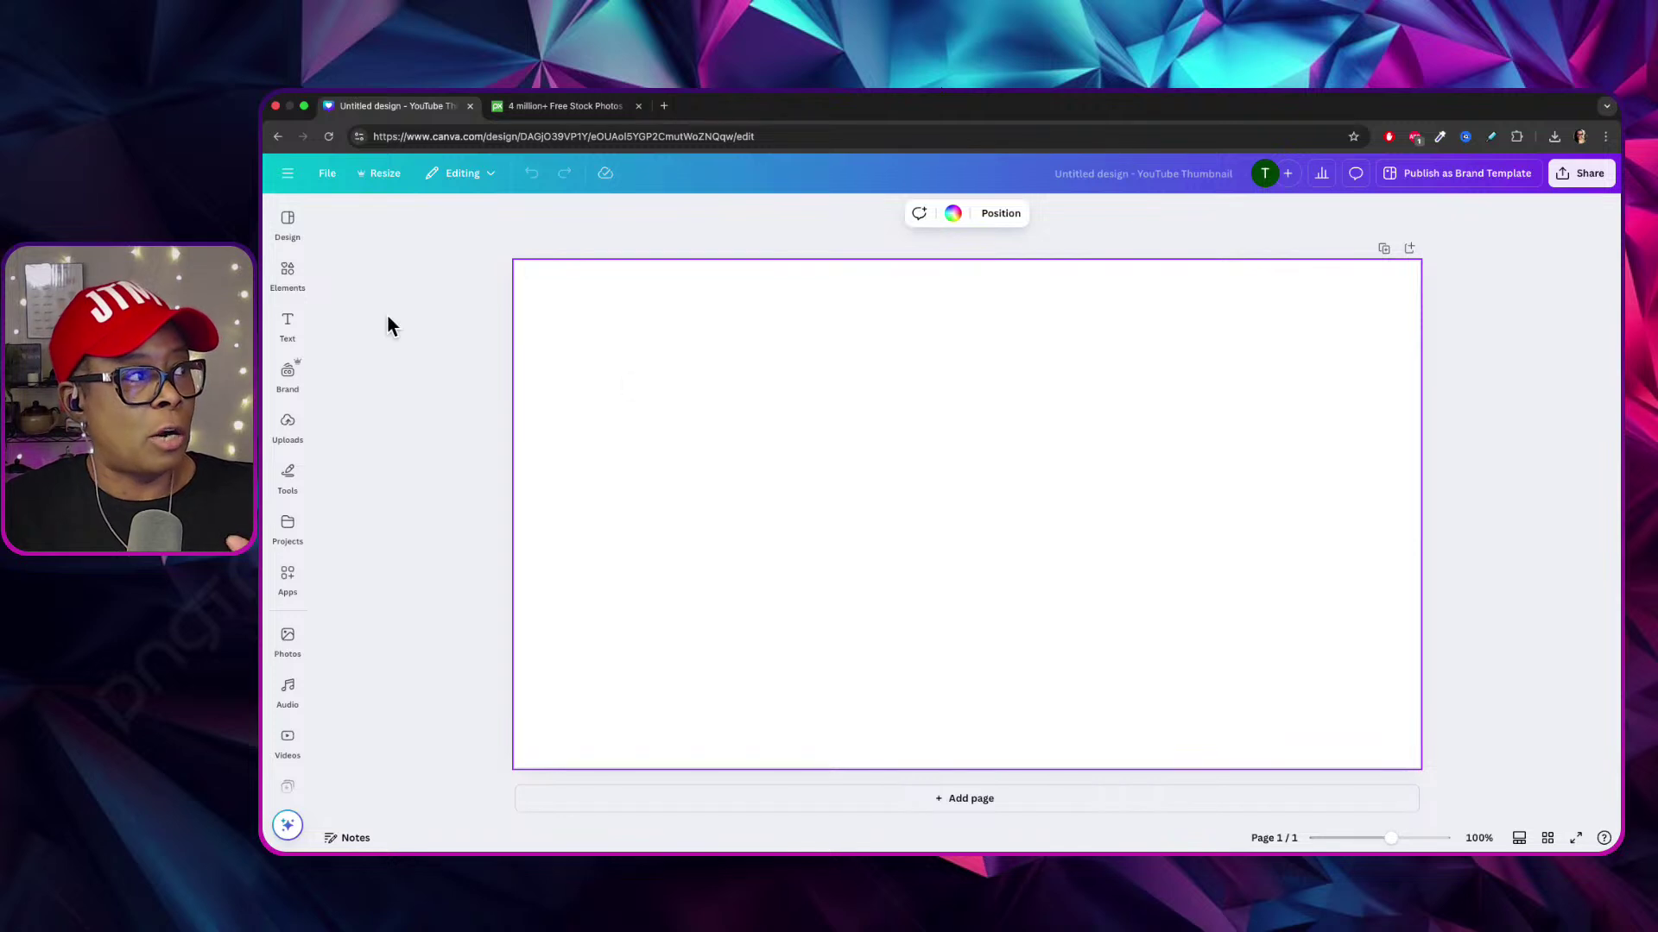
Go back to the Canva home page and look through the older projects among the recent designs.
{"action": "left_click", "coordinate": [530, 105]}
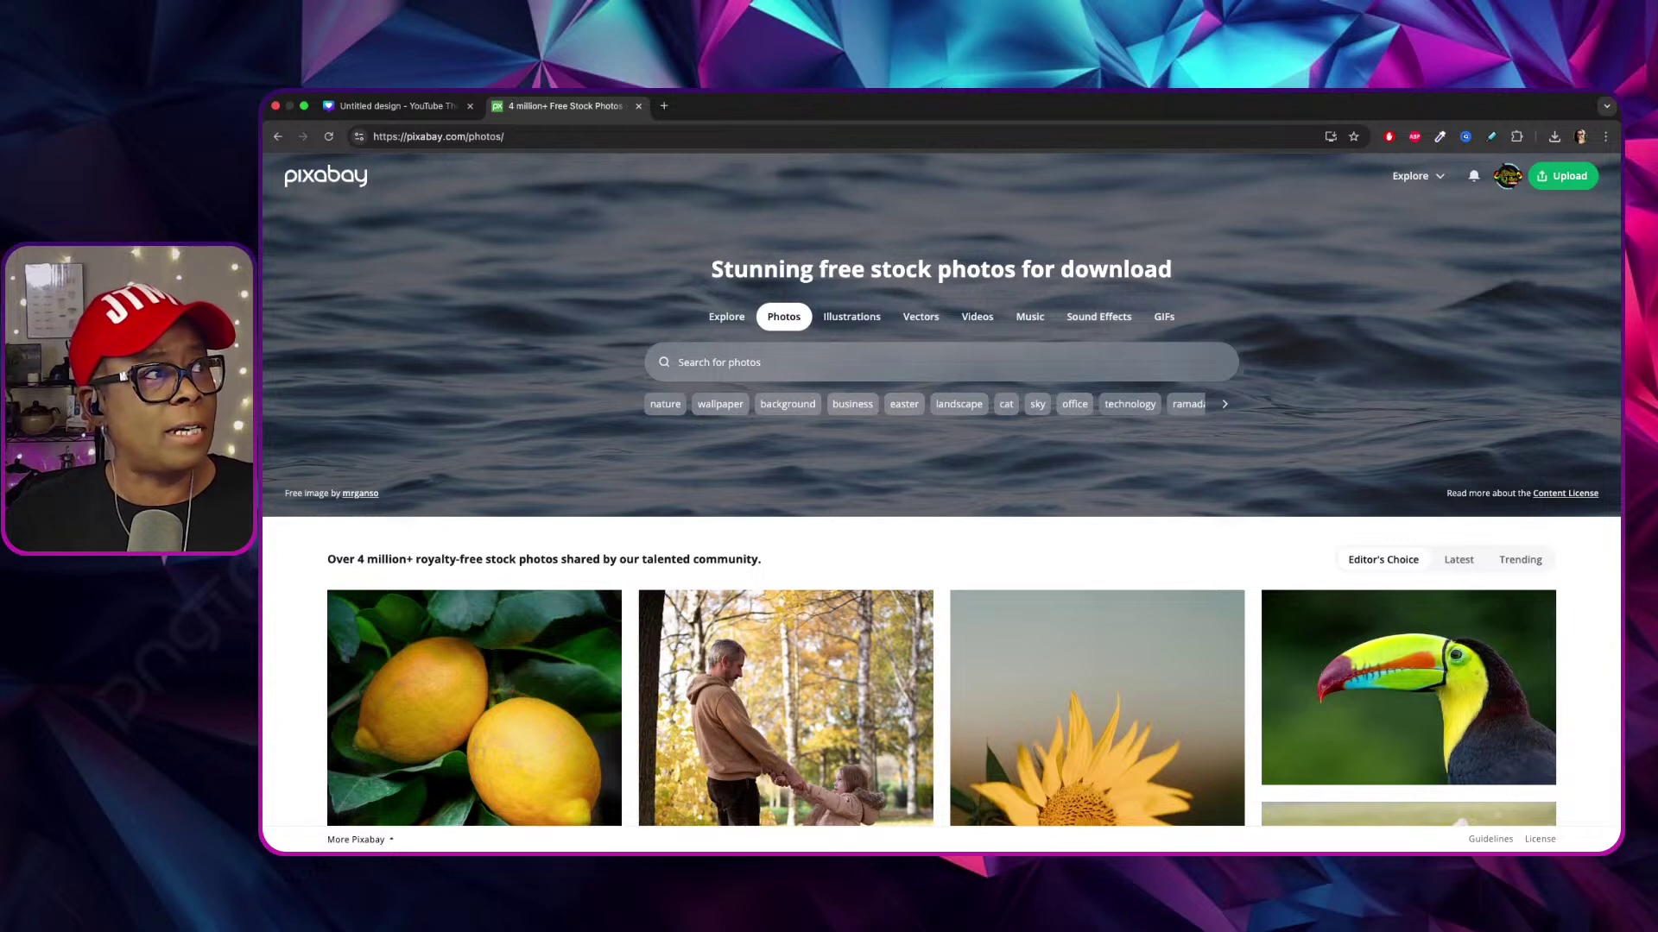
{"action": "key", "text": "ctrl+shift+Tab"}
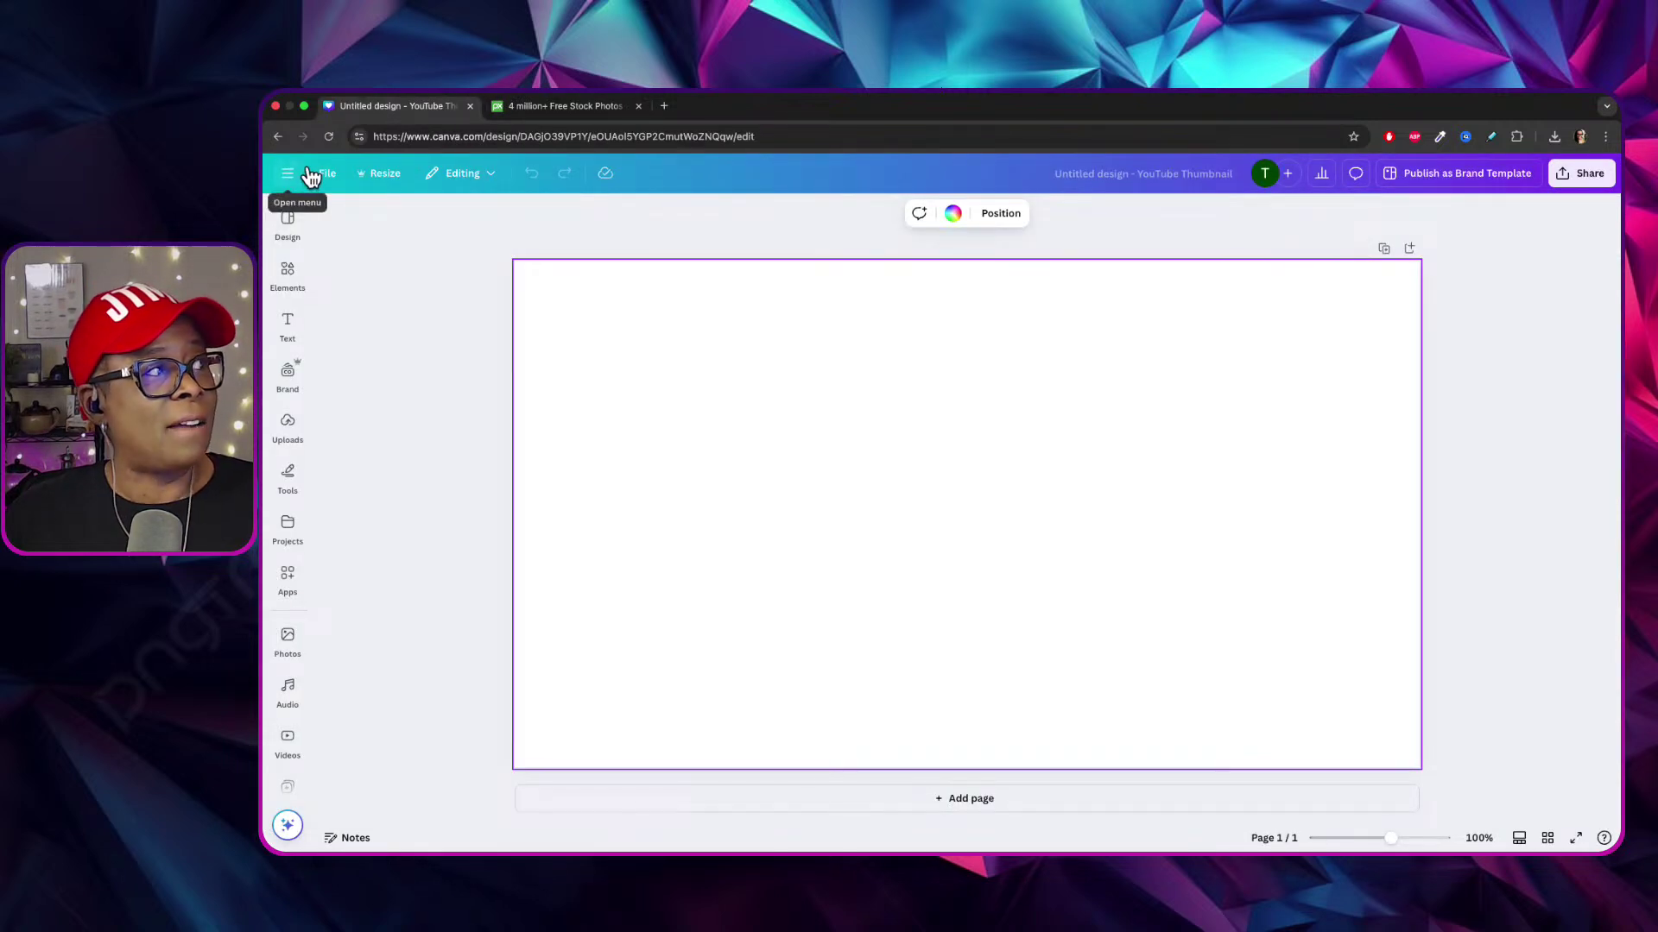
{"action": "left_click", "coordinate": [296, 169]}
{"action": "left_click", "coordinate": [311, 219]}
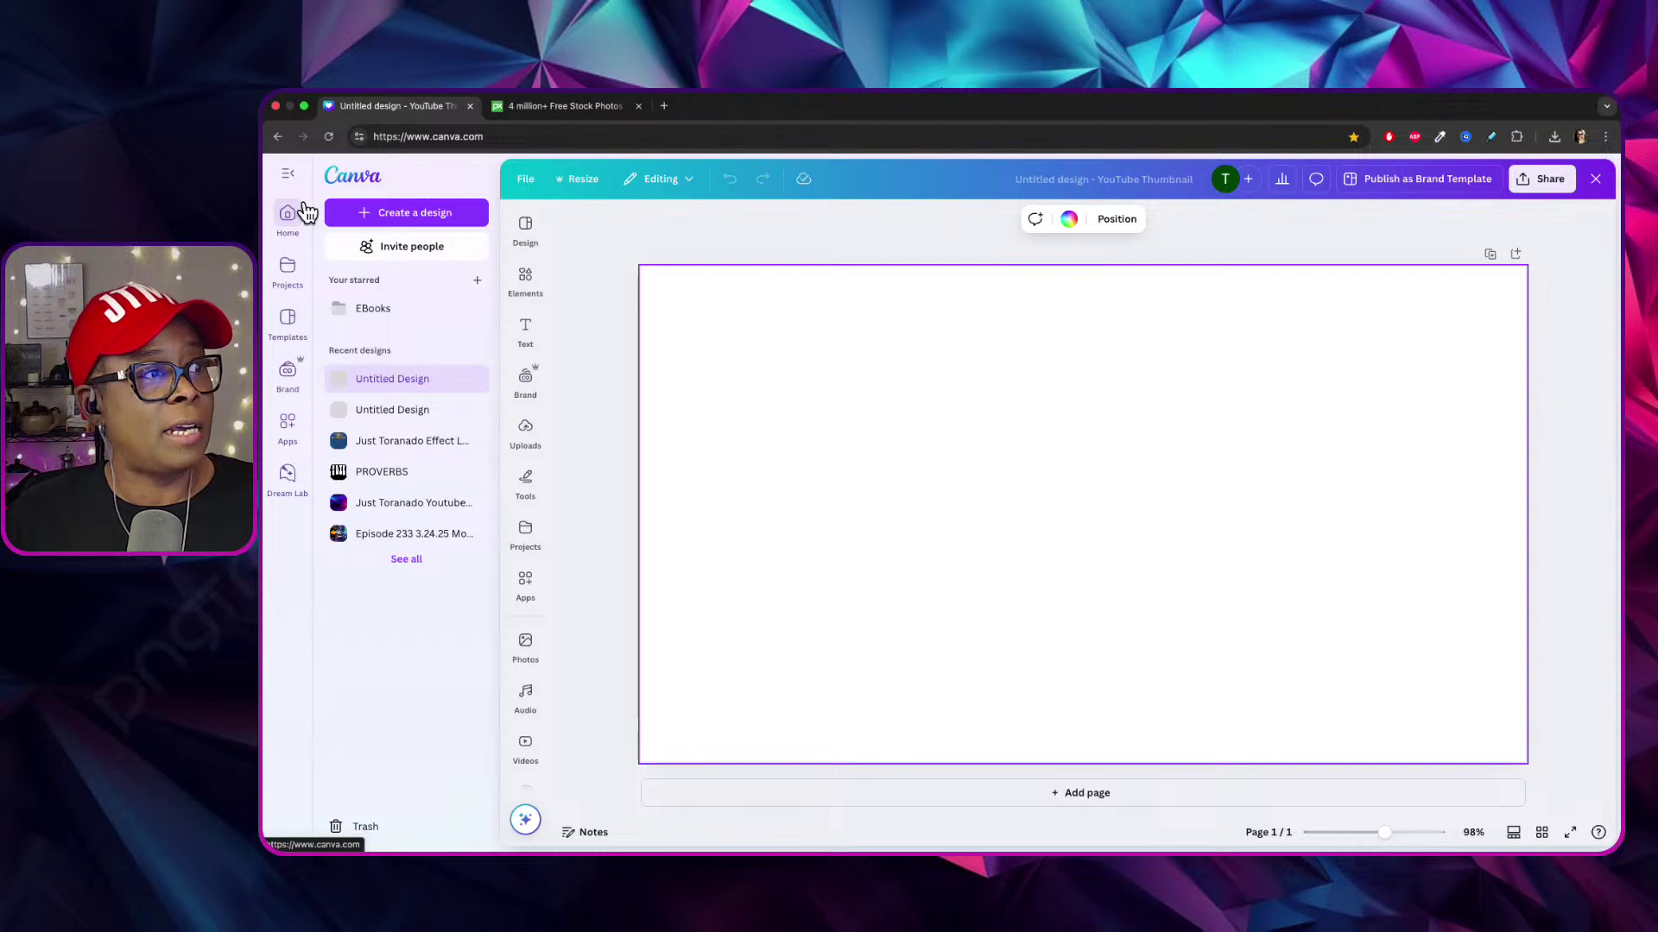
{"action": "scroll", "coordinate": [962, 594], "scroll_direction": "down", "scroll_amount": 15}
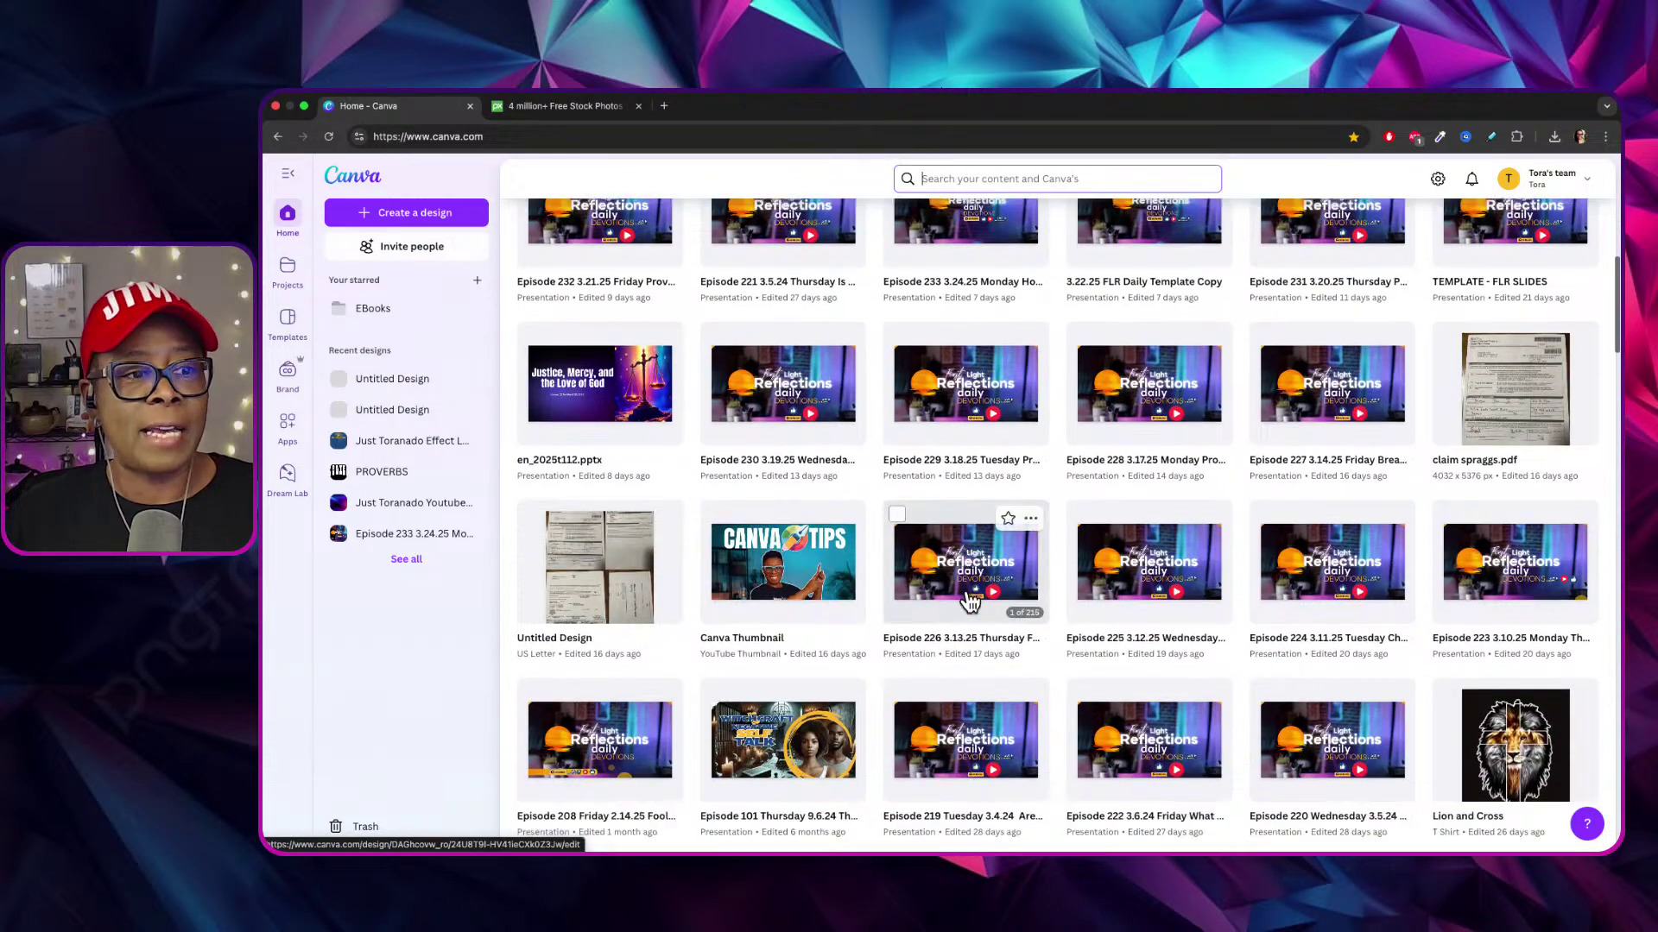
{"action": "scroll", "coordinate": [962, 596], "scroll_direction": "down", "scroll_amount": 20}
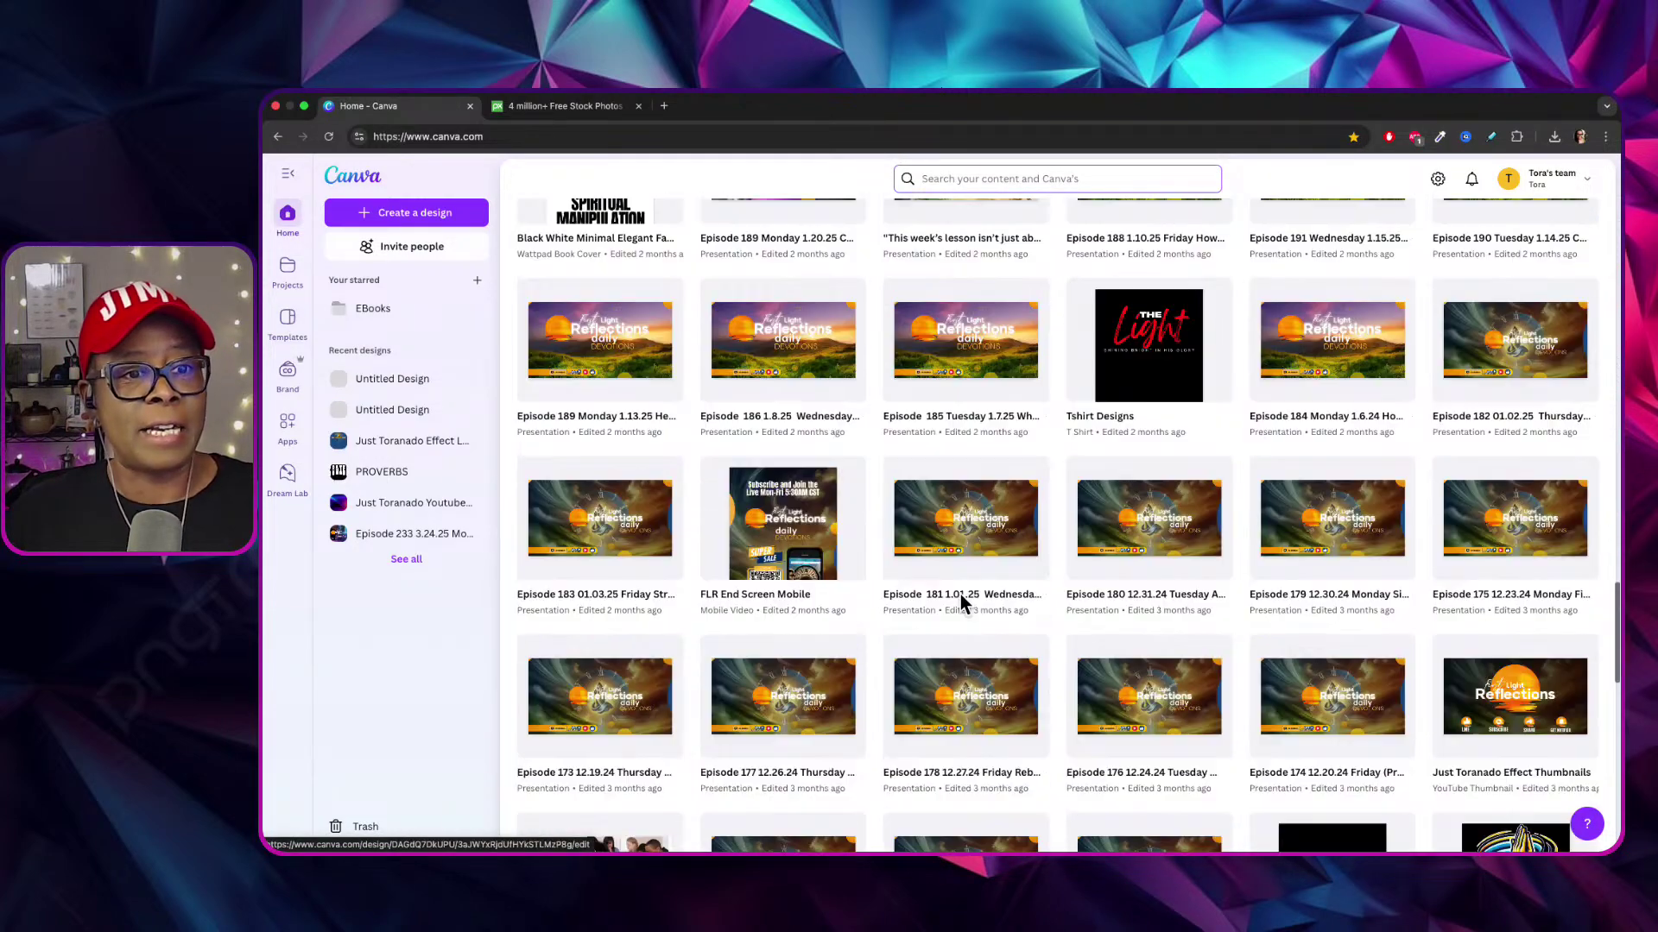
{"action": "scroll", "coordinate": [967, 599], "scroll_direction": "down", "scroll_amount": 10}
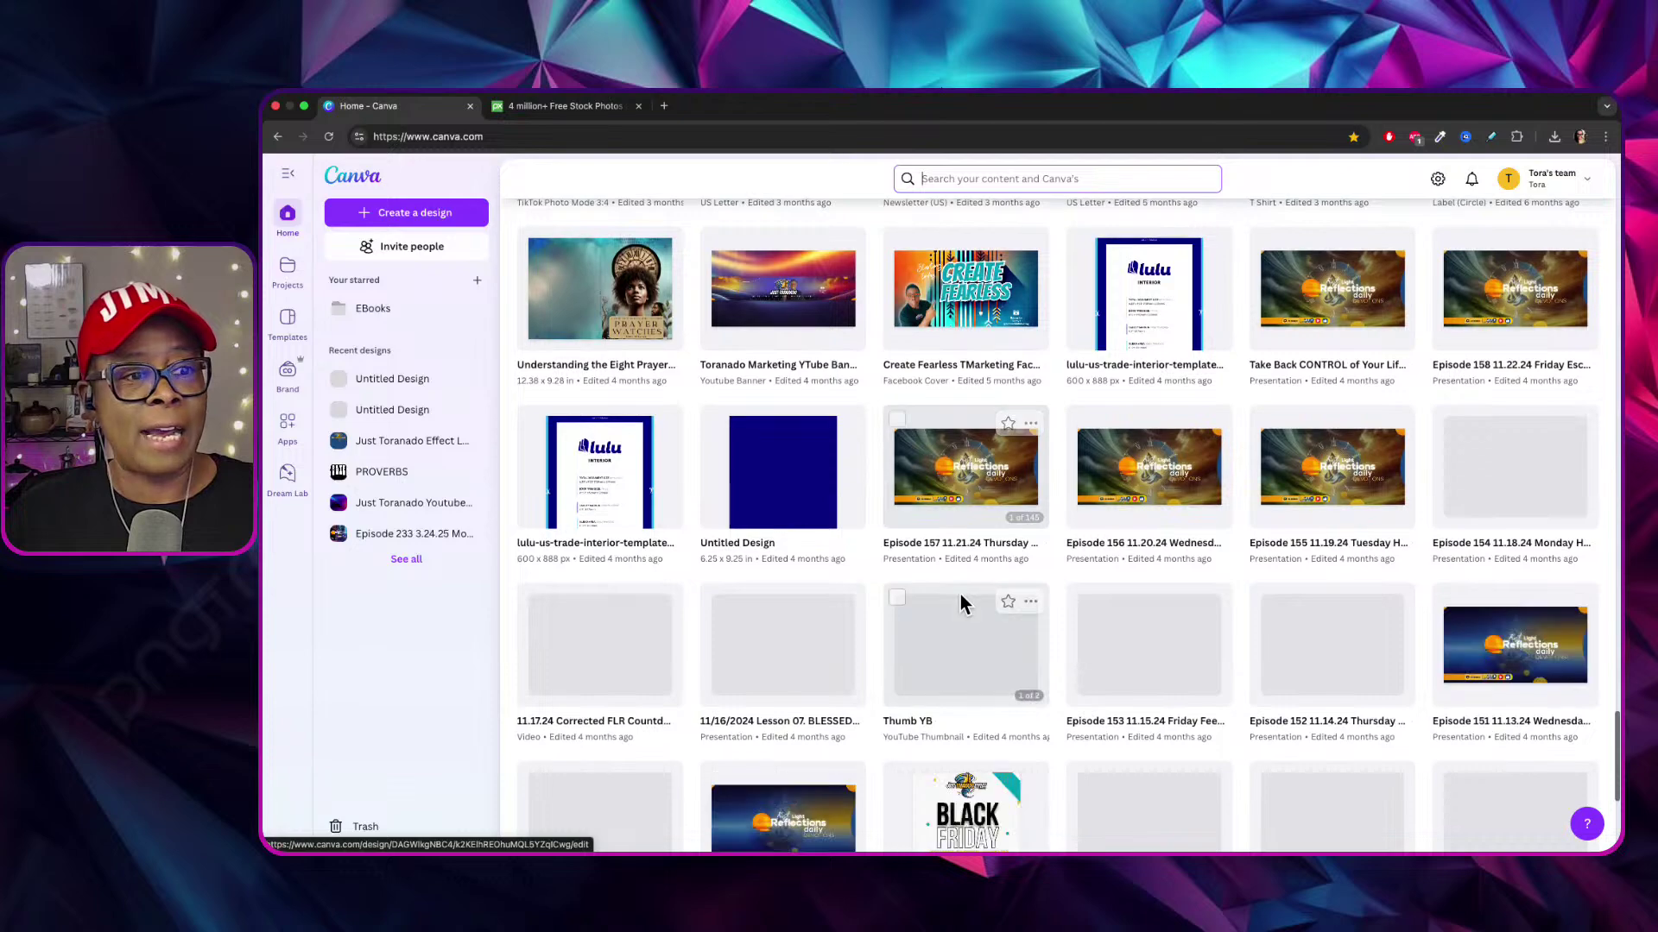
{"action": "scroll", "coordinate": [961, 602], "scroll_direction": "down", "scroll_amount": 8}
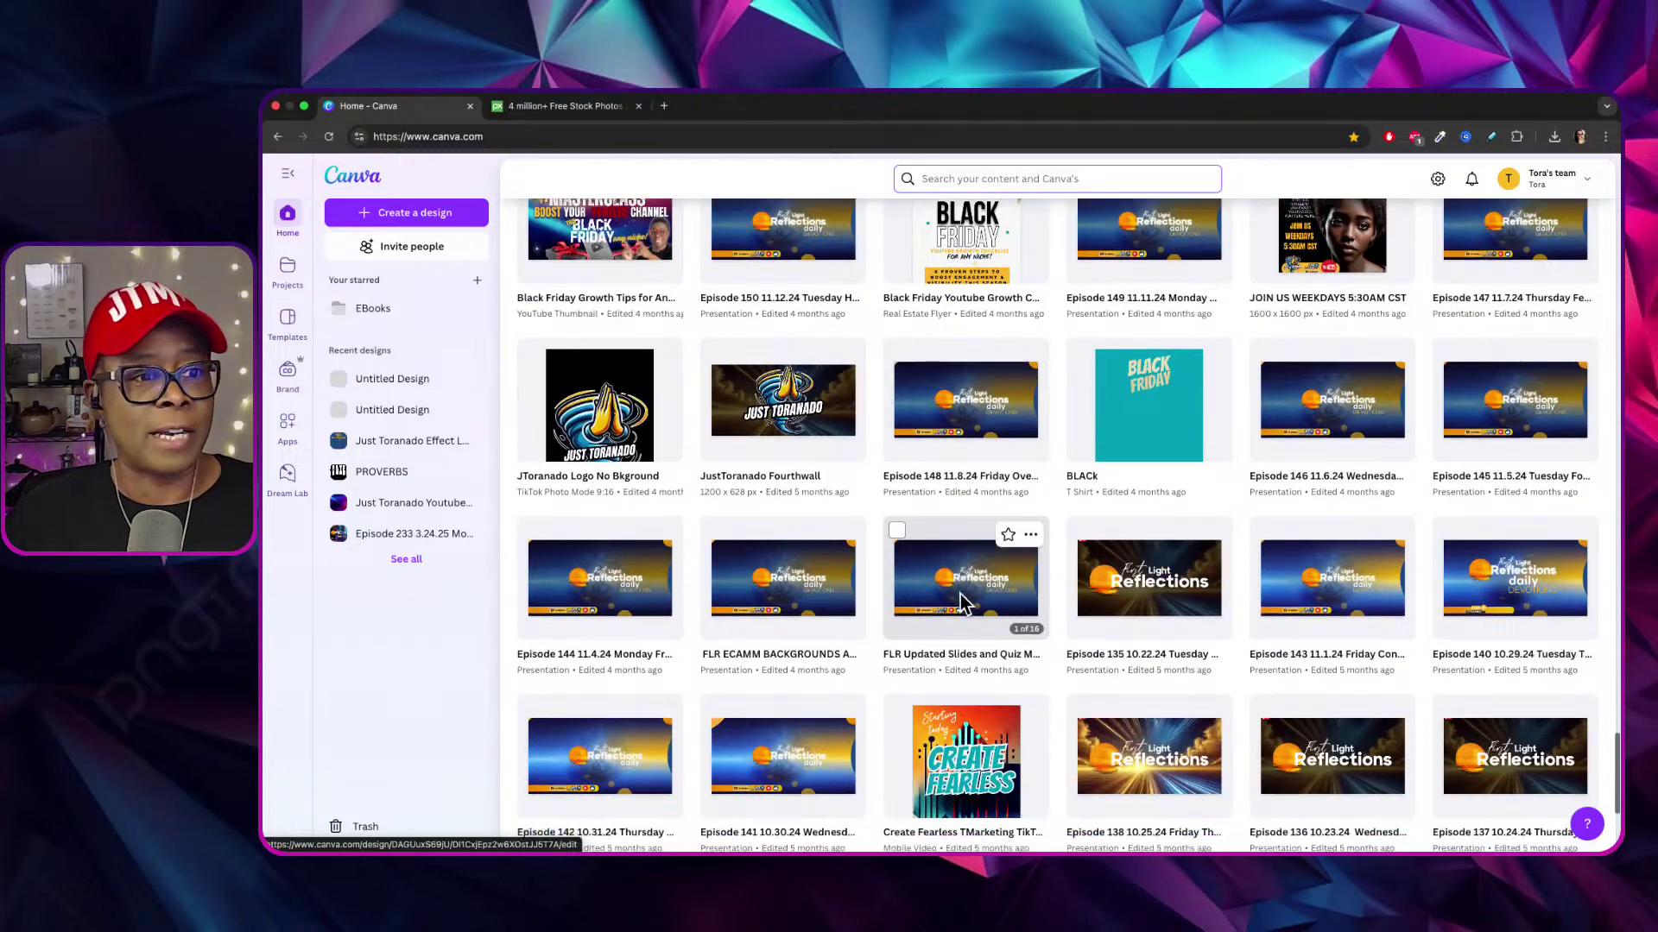
{"action": "scroll", "coordinate": [961, 602], "scroll_direction": "down", "scroll_amount": 5}
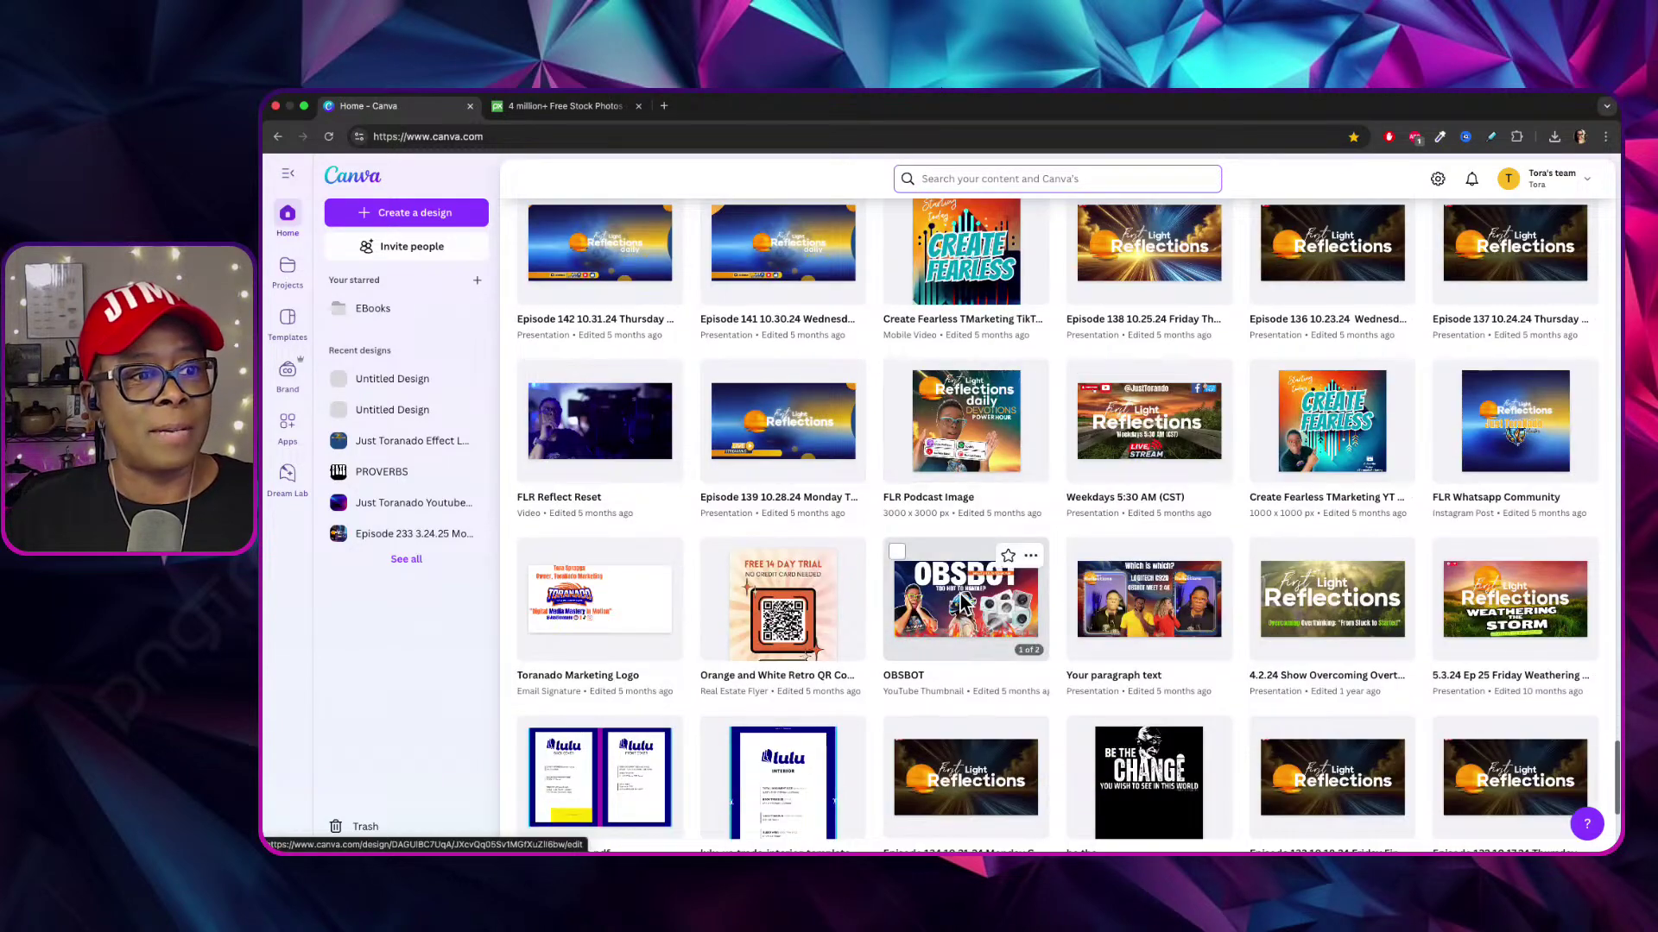
{"action": "scroll", "coordinate": [967, 602], "scroll_direction": "down", "scroll_amount": 2}
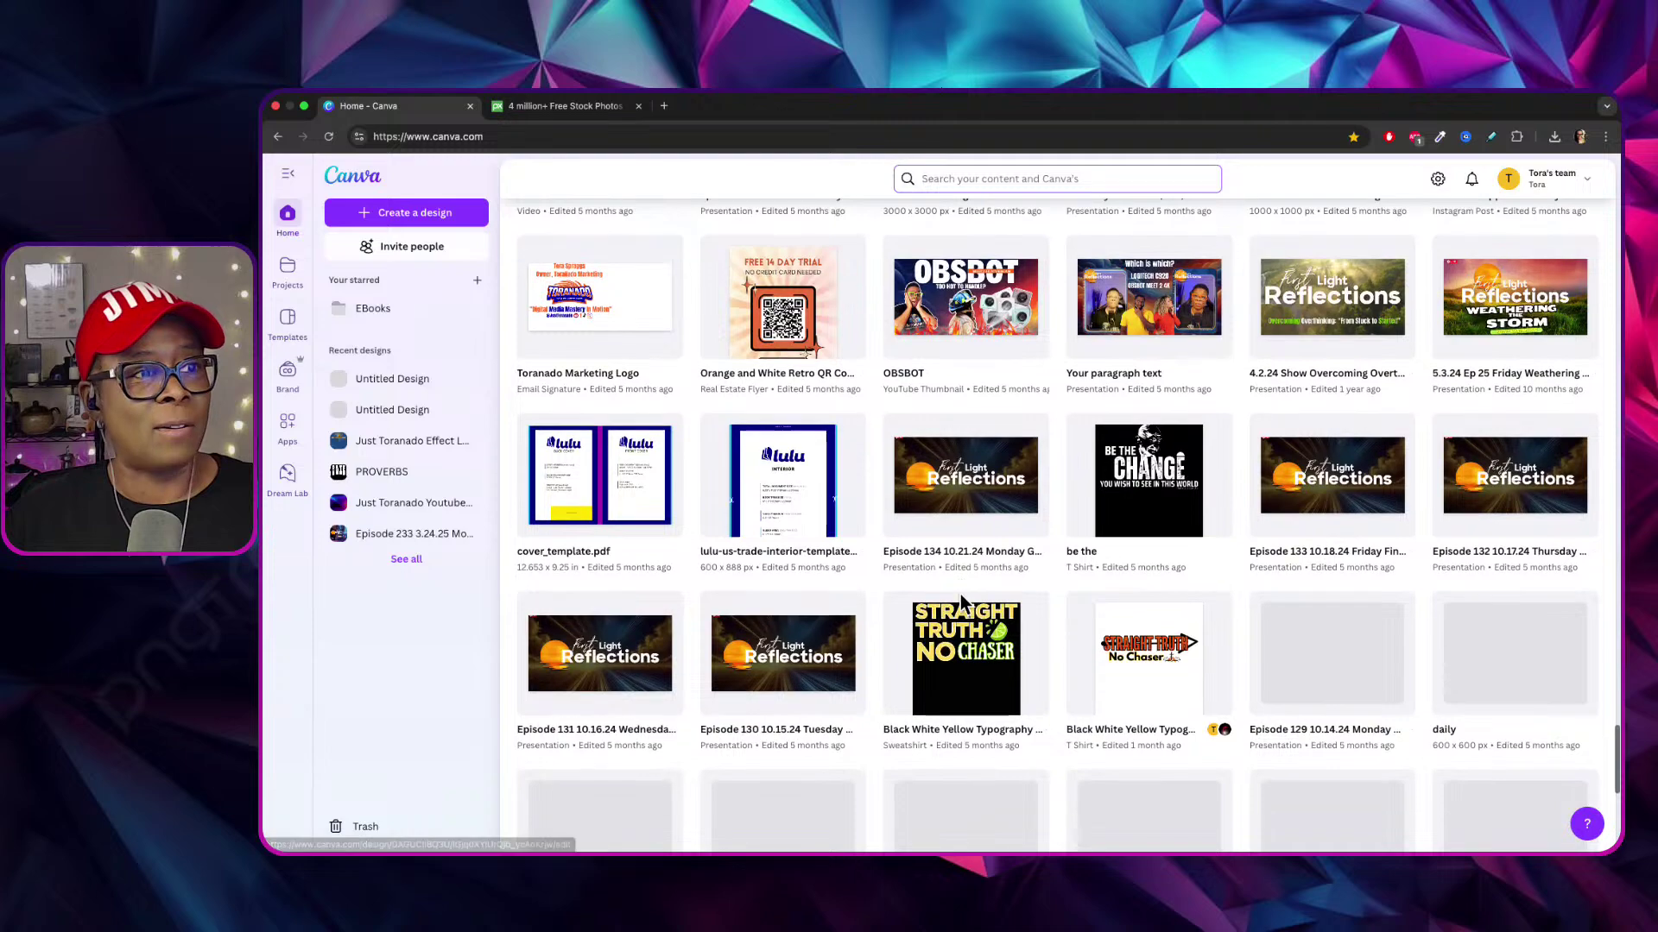
{"action": "scroll", "coordinate": [961, 590], "scroll_direction": "down", "scroll_amount": 7}
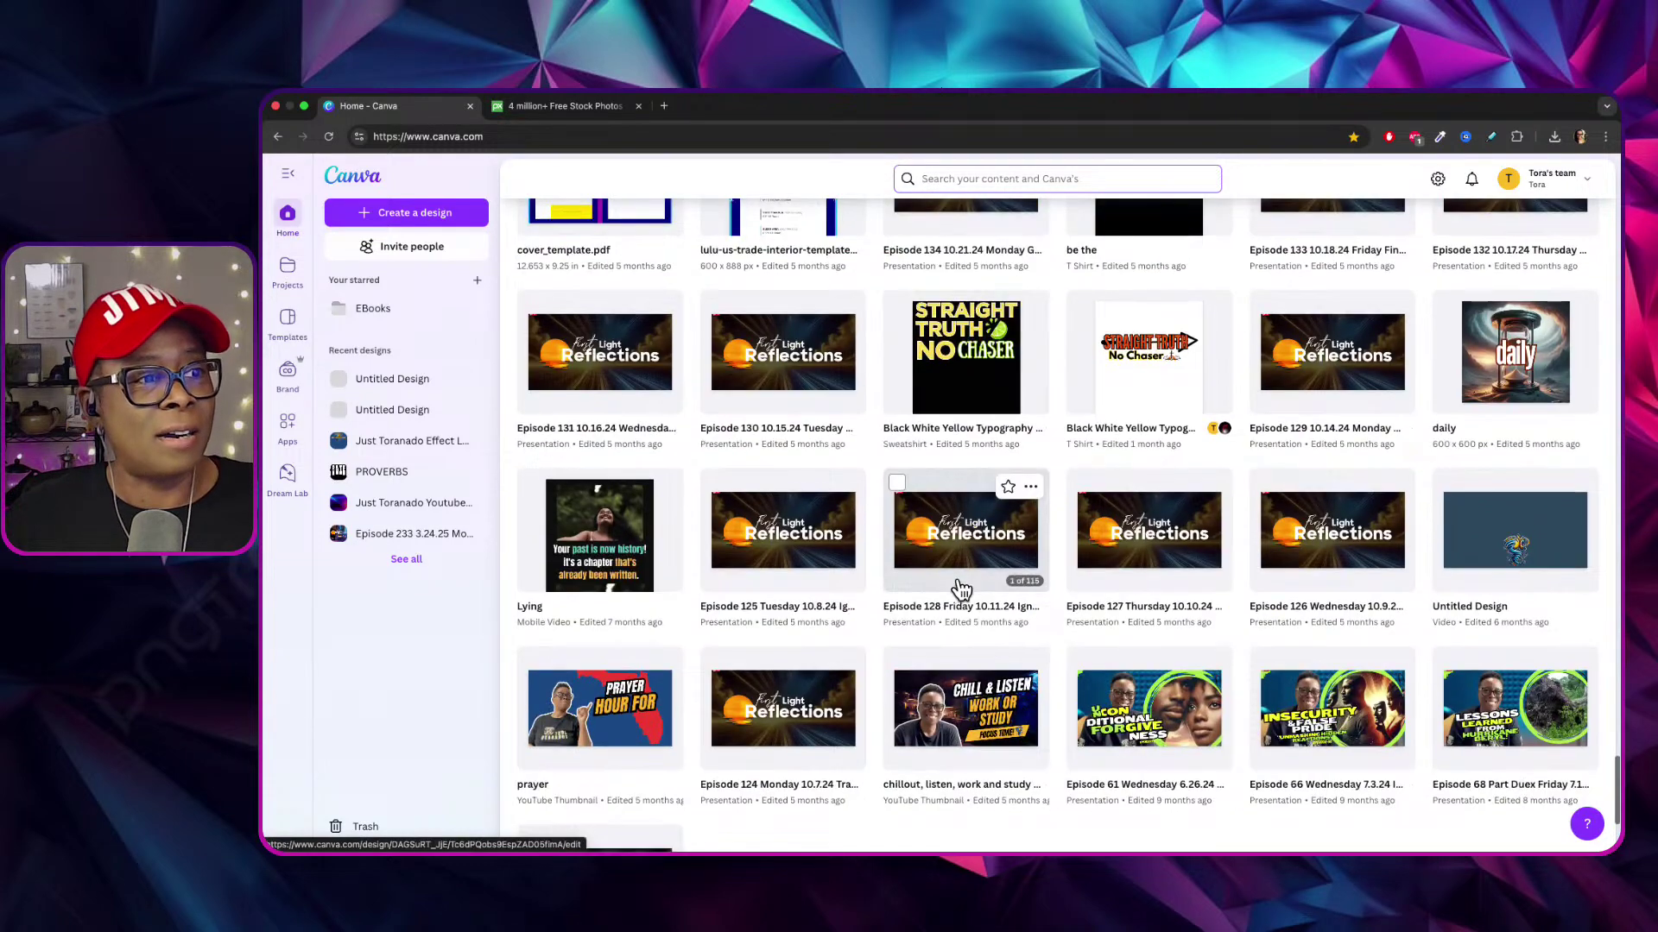
{"action": "scroll", "coordinate": [961, 590], "scroll_direction": "down", "scroll_amount": 6}
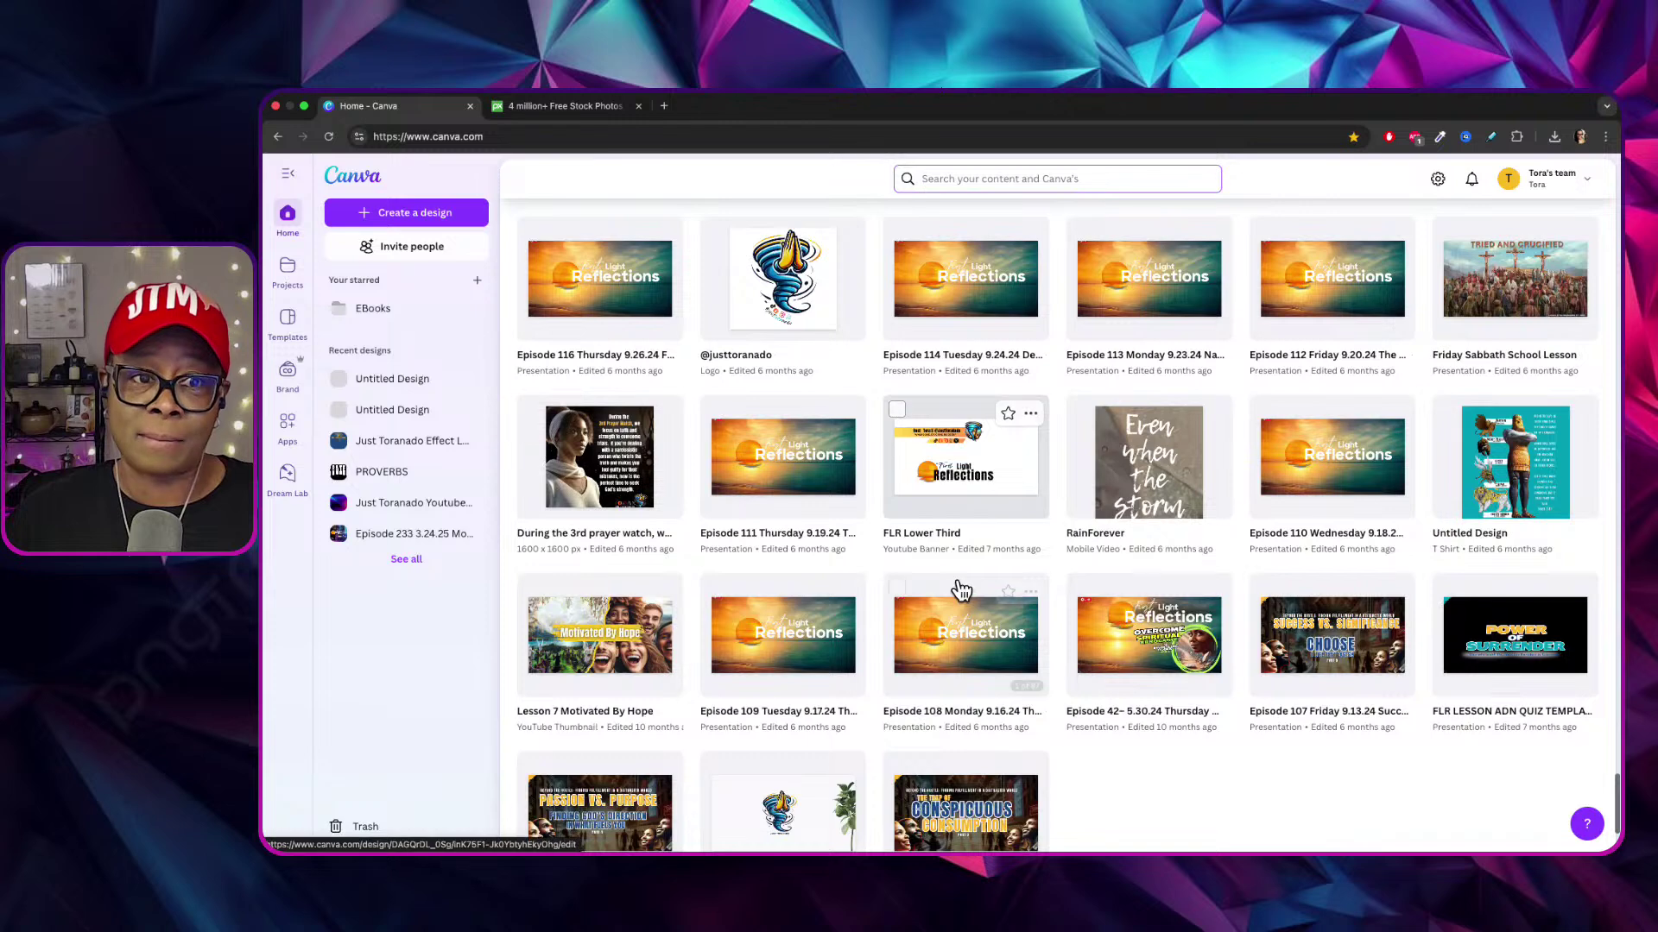
Open the untitled teal T-shirt design with the statue, dismiss the T-shirt print options and view both pages.
{"action": "left_click", "coordinate": [1518, 471]}
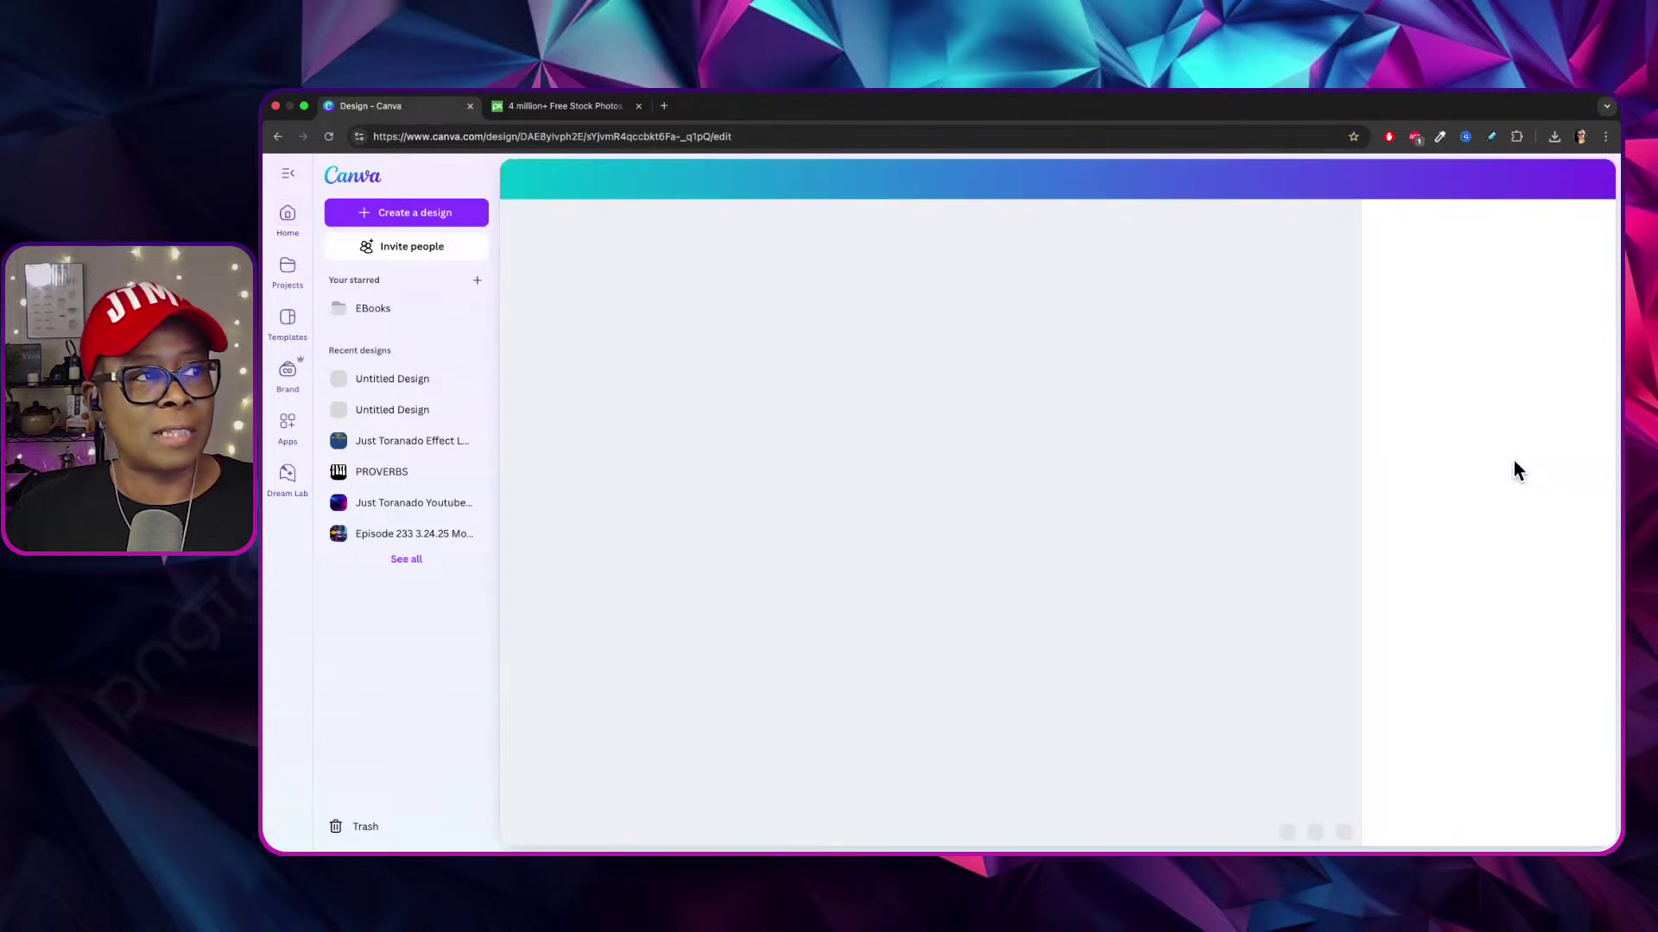
{"action": "scroll", "coordinate": [1097, 486], "scroll_direction": "up", "scroll_amount": 2}
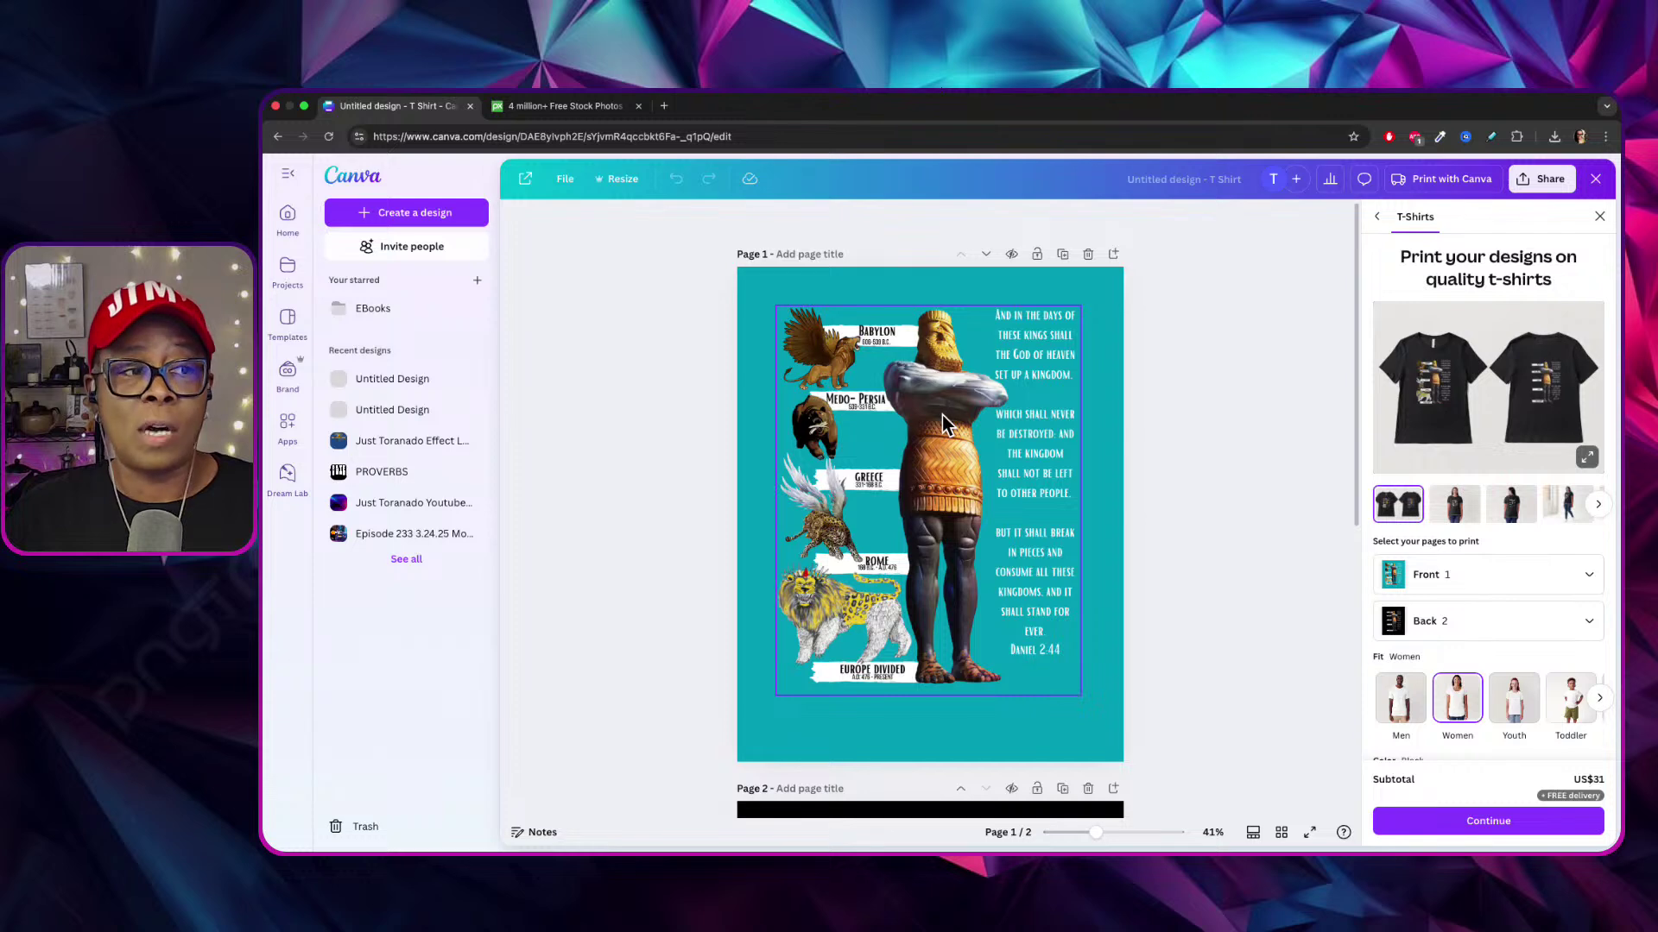
{"action": "scroll", "coordinate": [1017, 468], "scroll_direction": "down", "scroll_amount": 1}
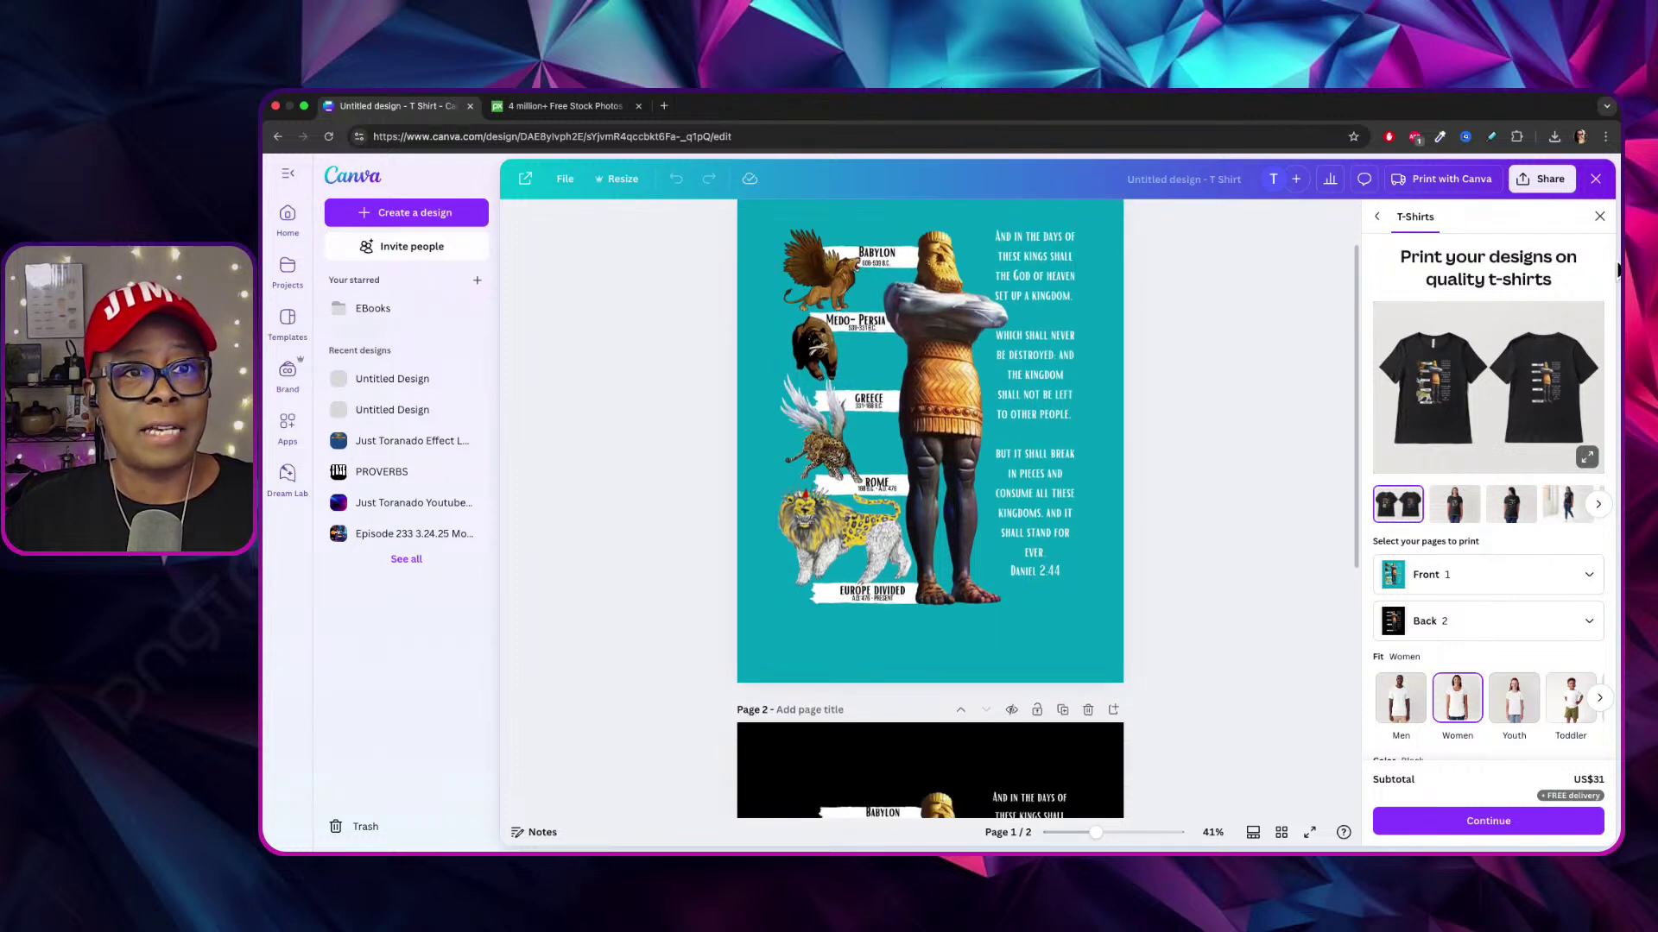
{"action": "left_click", "coordinate": [1599, 216]}
{"action": "scroll", "coordinate": [1184, 468], "scroll_direction": "down", "scroll_amount": 5}
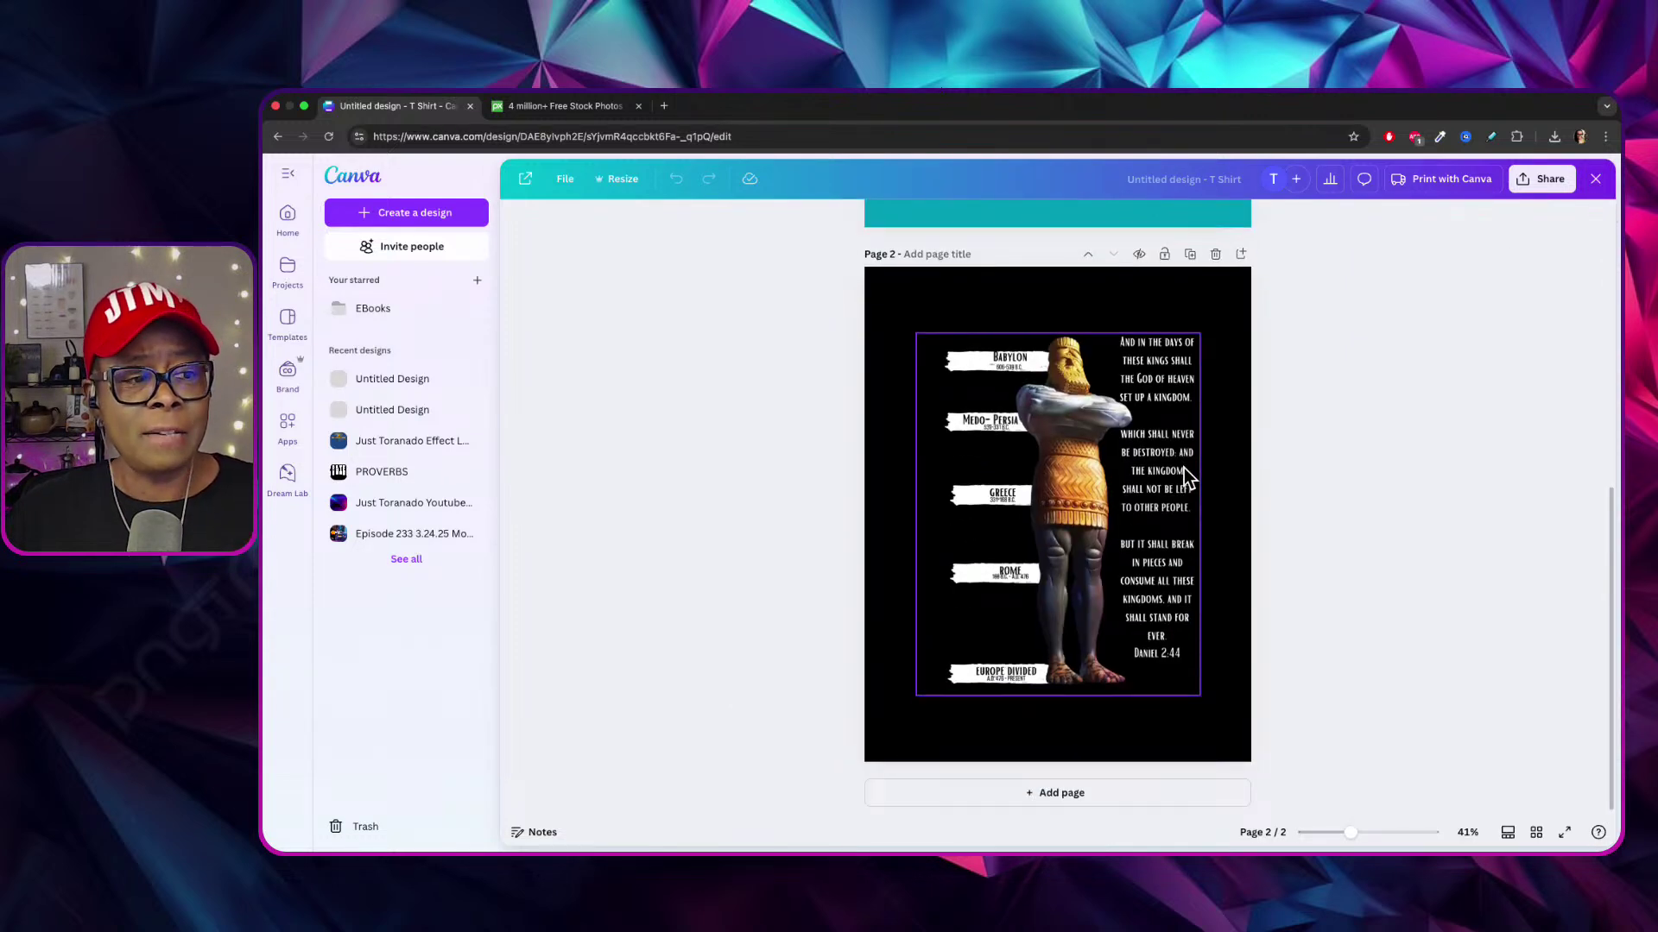
{"action": "scroll", "coordinate": [1184, 468], "scroll_direction": "up", "scroll_amount": 5}
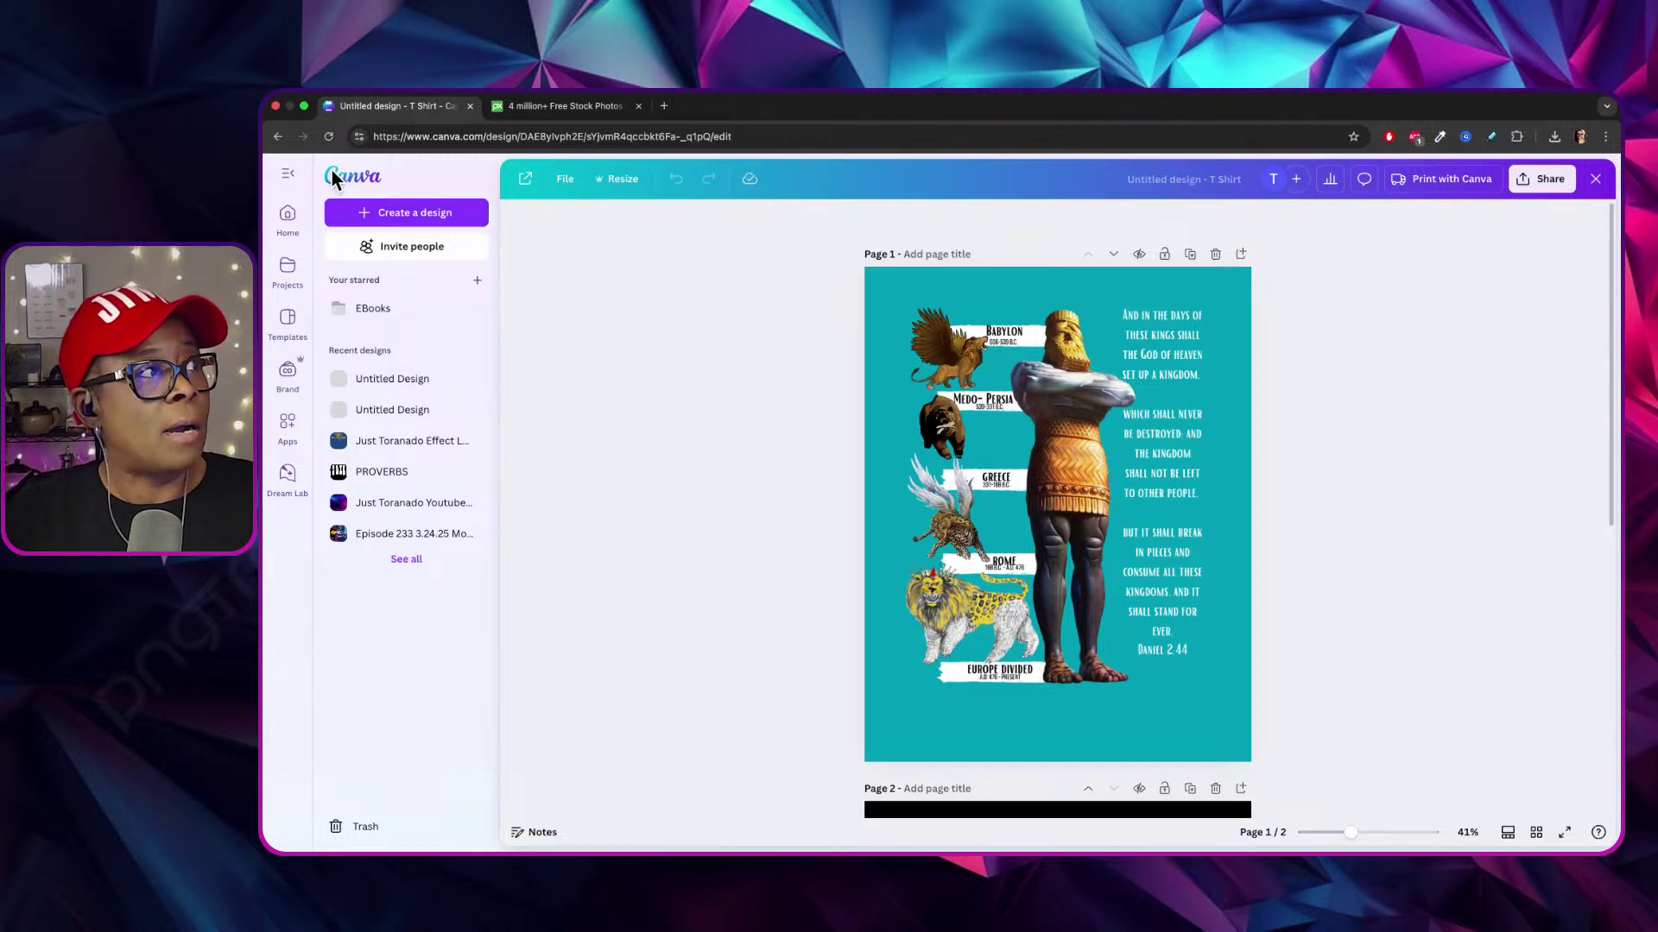
Return to the Canva home page and reopen the most recent untitled YouTube thumbnail design.
{"action": "left_click", "coordinate": [288, 174]}
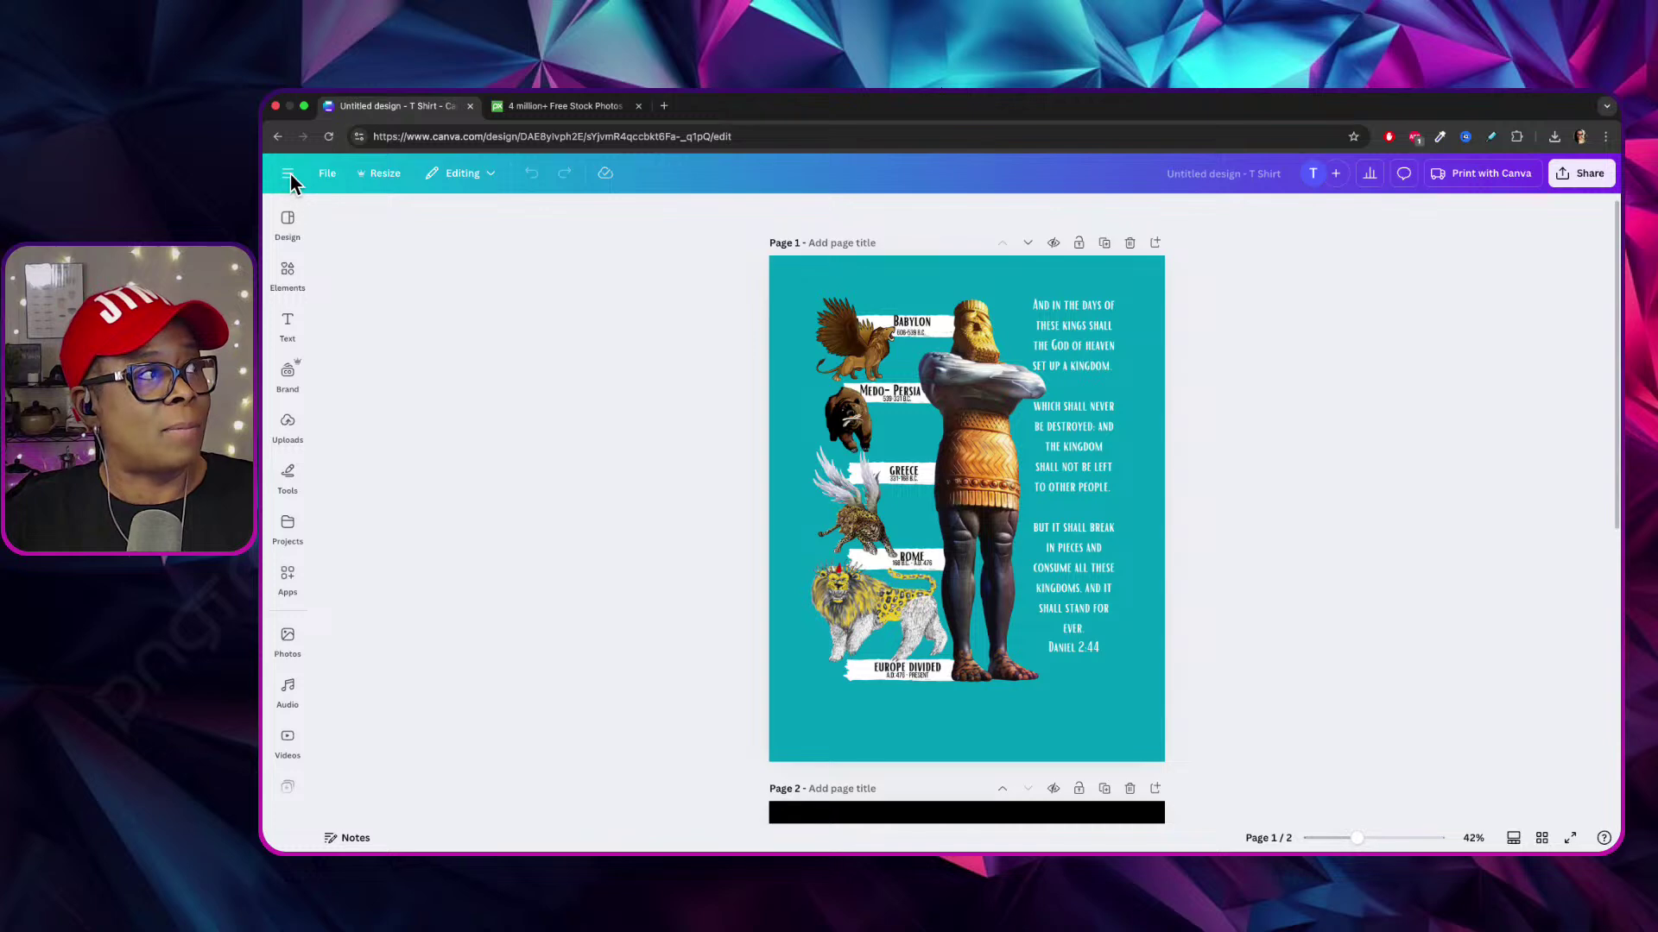
{"action": "left_click", "coordinate": [289, 175]}
{"action": "left_click", "coordinate": [303, 209]}
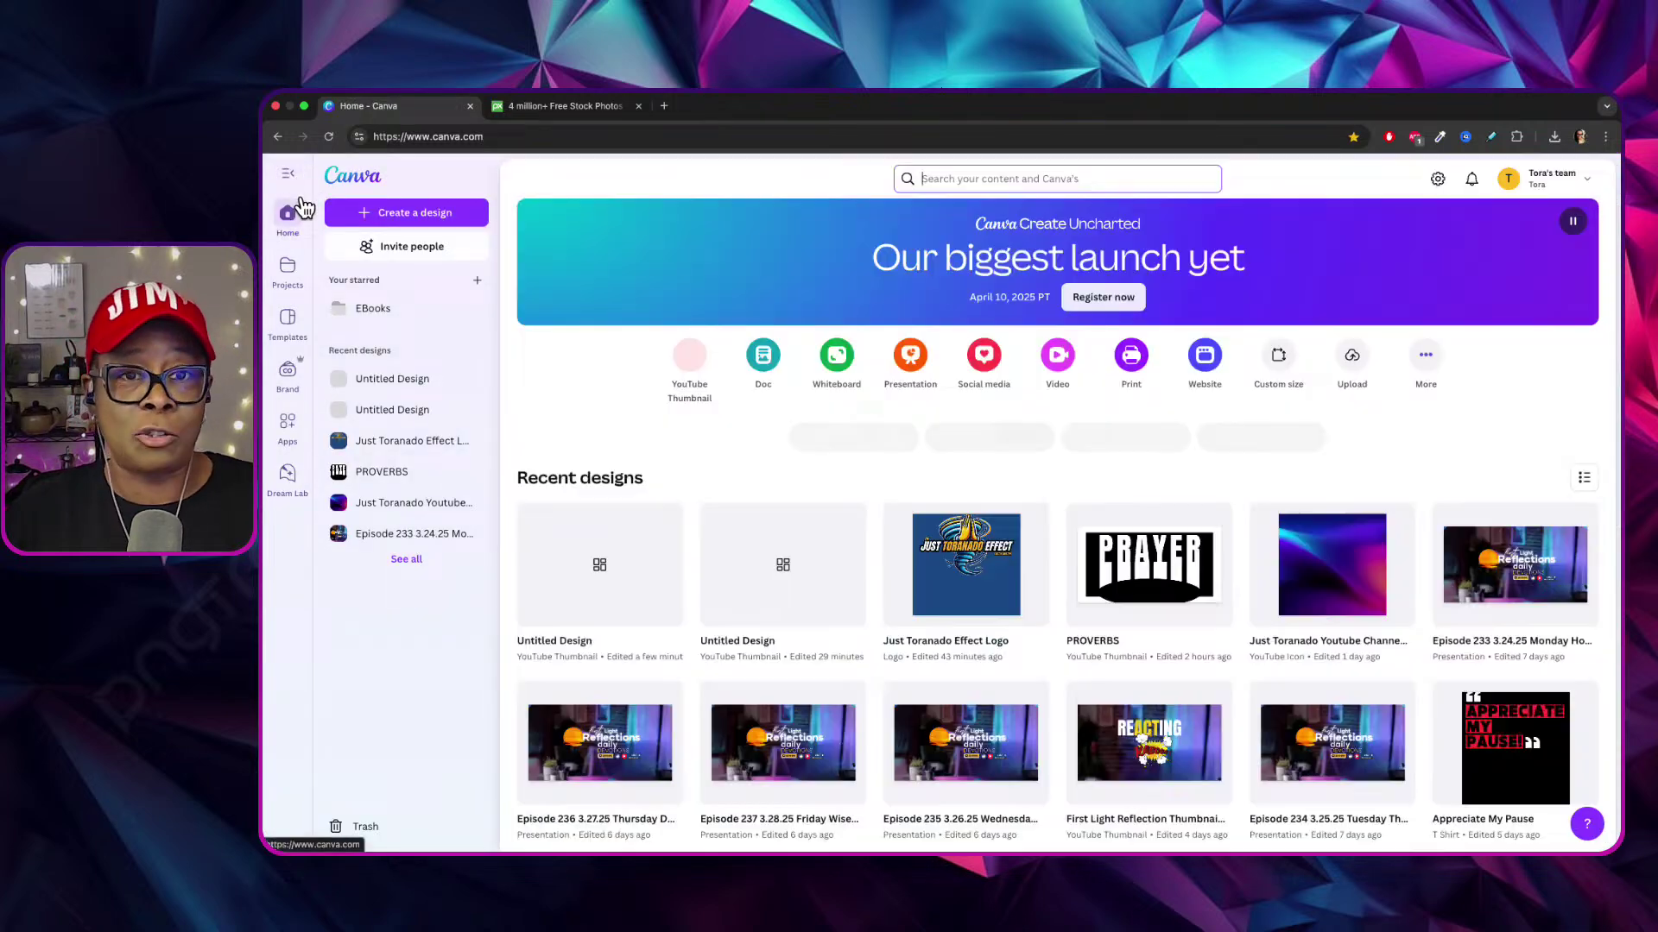
{"action": "left_click", "coordinate": [574, 583]}
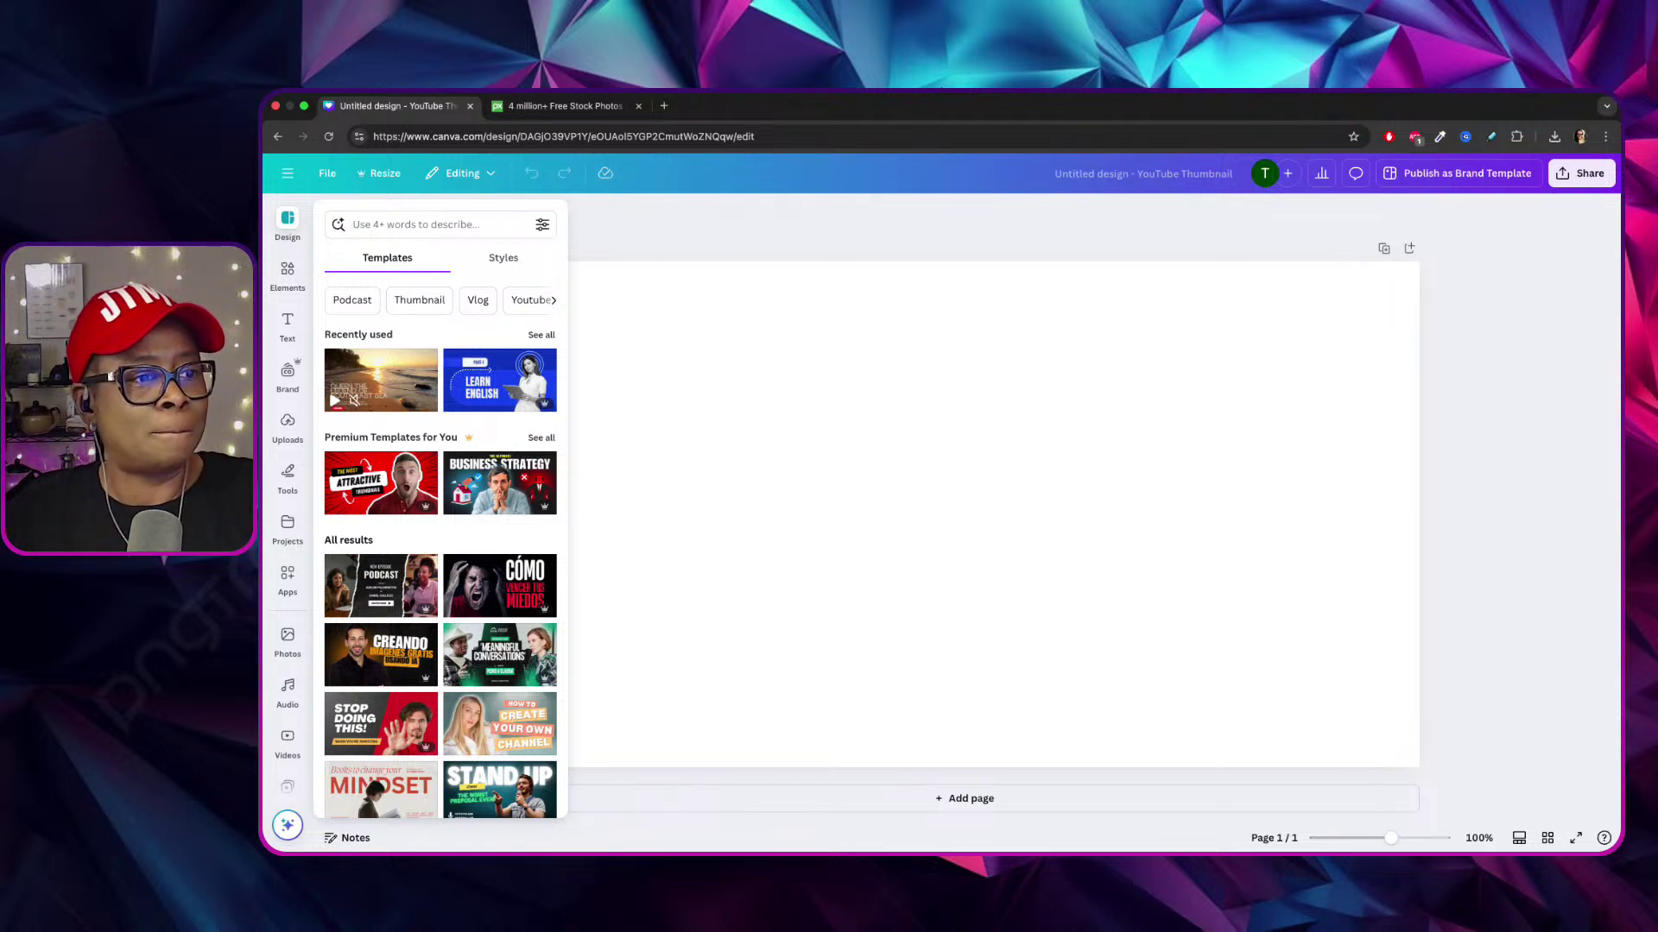
Switch to Pixabay, search its photos for "serene nature" and browse the results for a suitable background.
{"action": "left_click", "coordinate": [581, 105]}
{"action": "scroll", "coordinate": [841, 613], "scroll_direction": "down", "scroll_amount": 3}
{"action": "scroll", "coordinate": [862, 555], "scroll_direction": "up", "scroll_amount": 3}
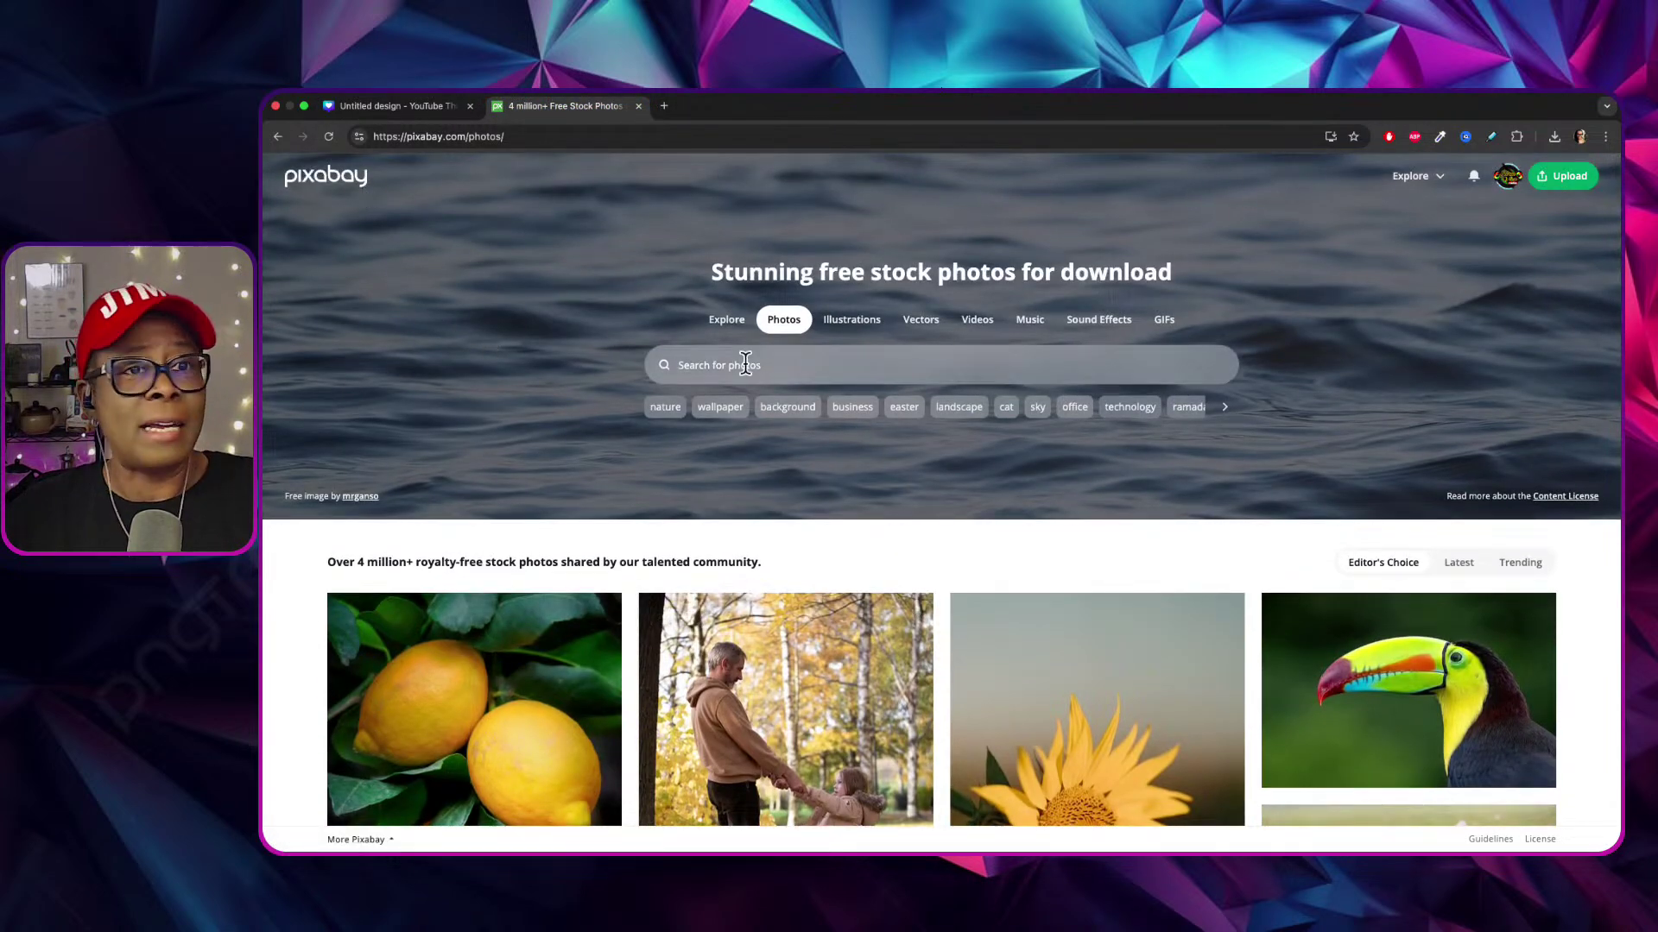
{"action": "left_click", "coordinate": [793, 364]}
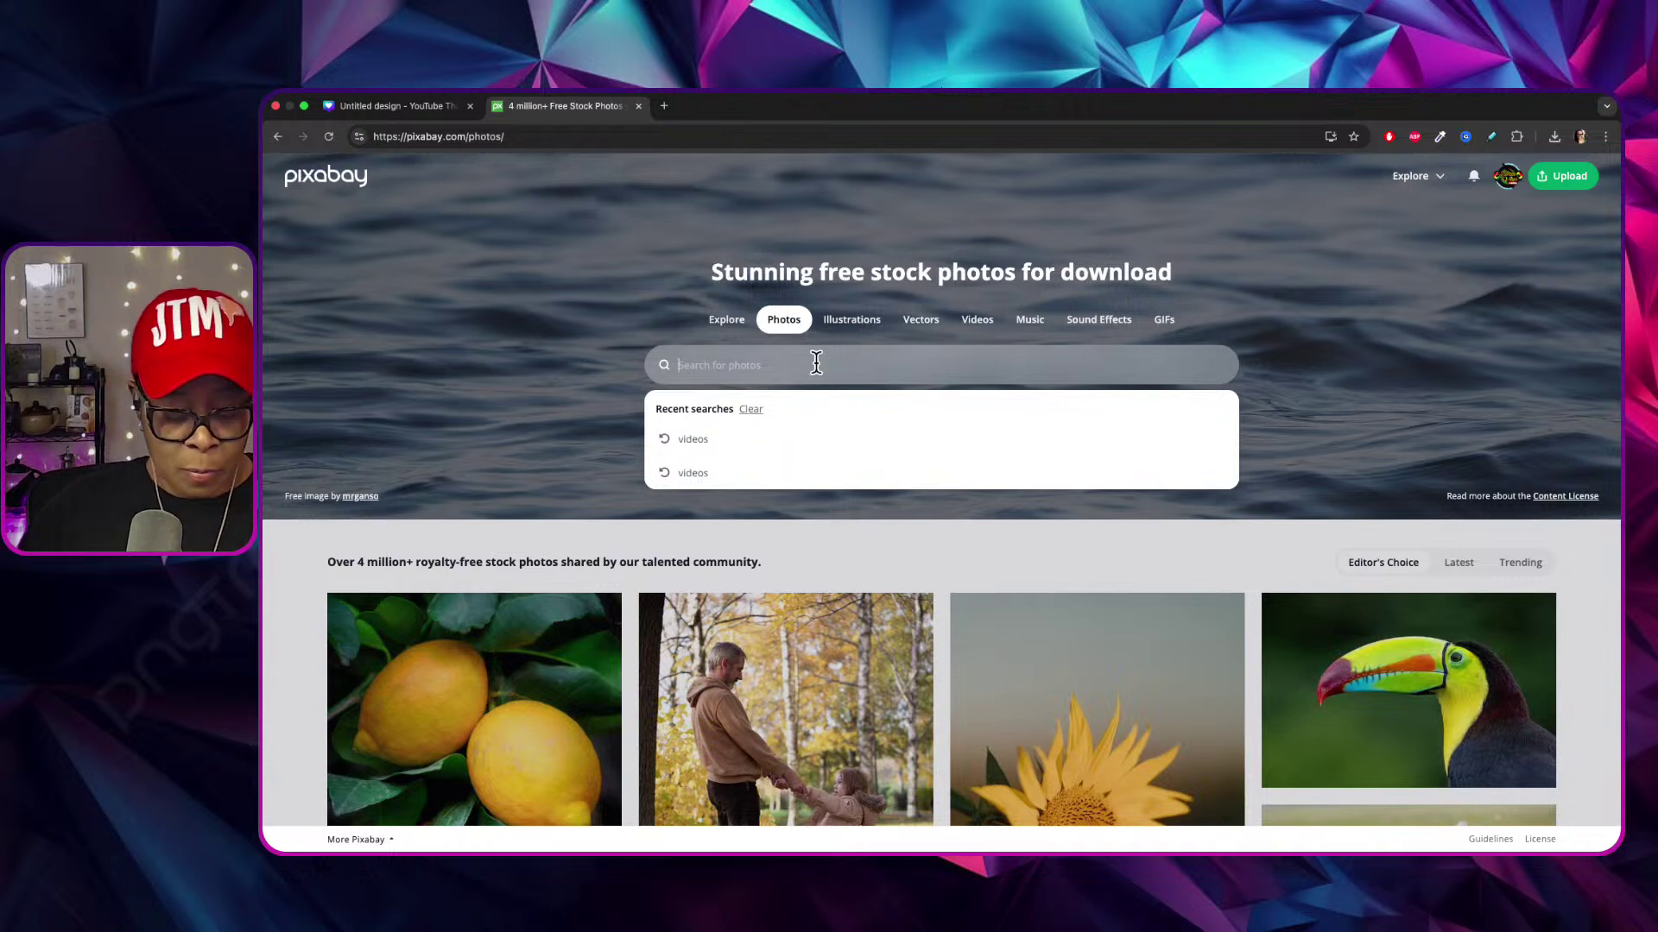
{"action": "type", "text": "serene"}
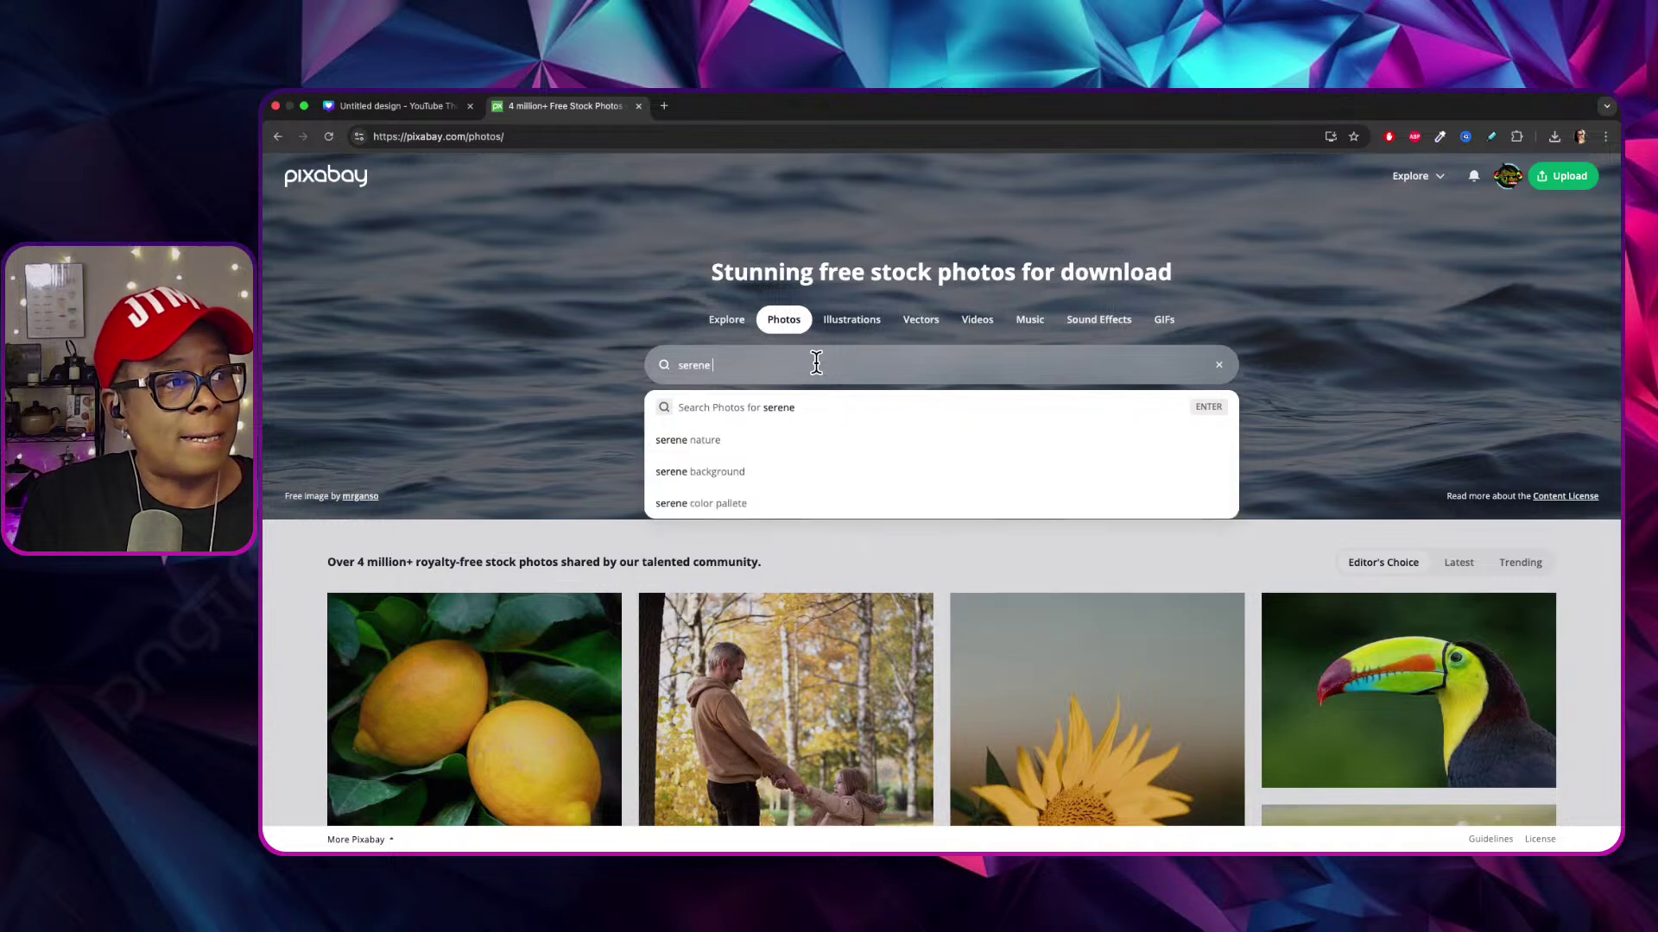
{"action": "left_click", "coordinate": [720, 428]}
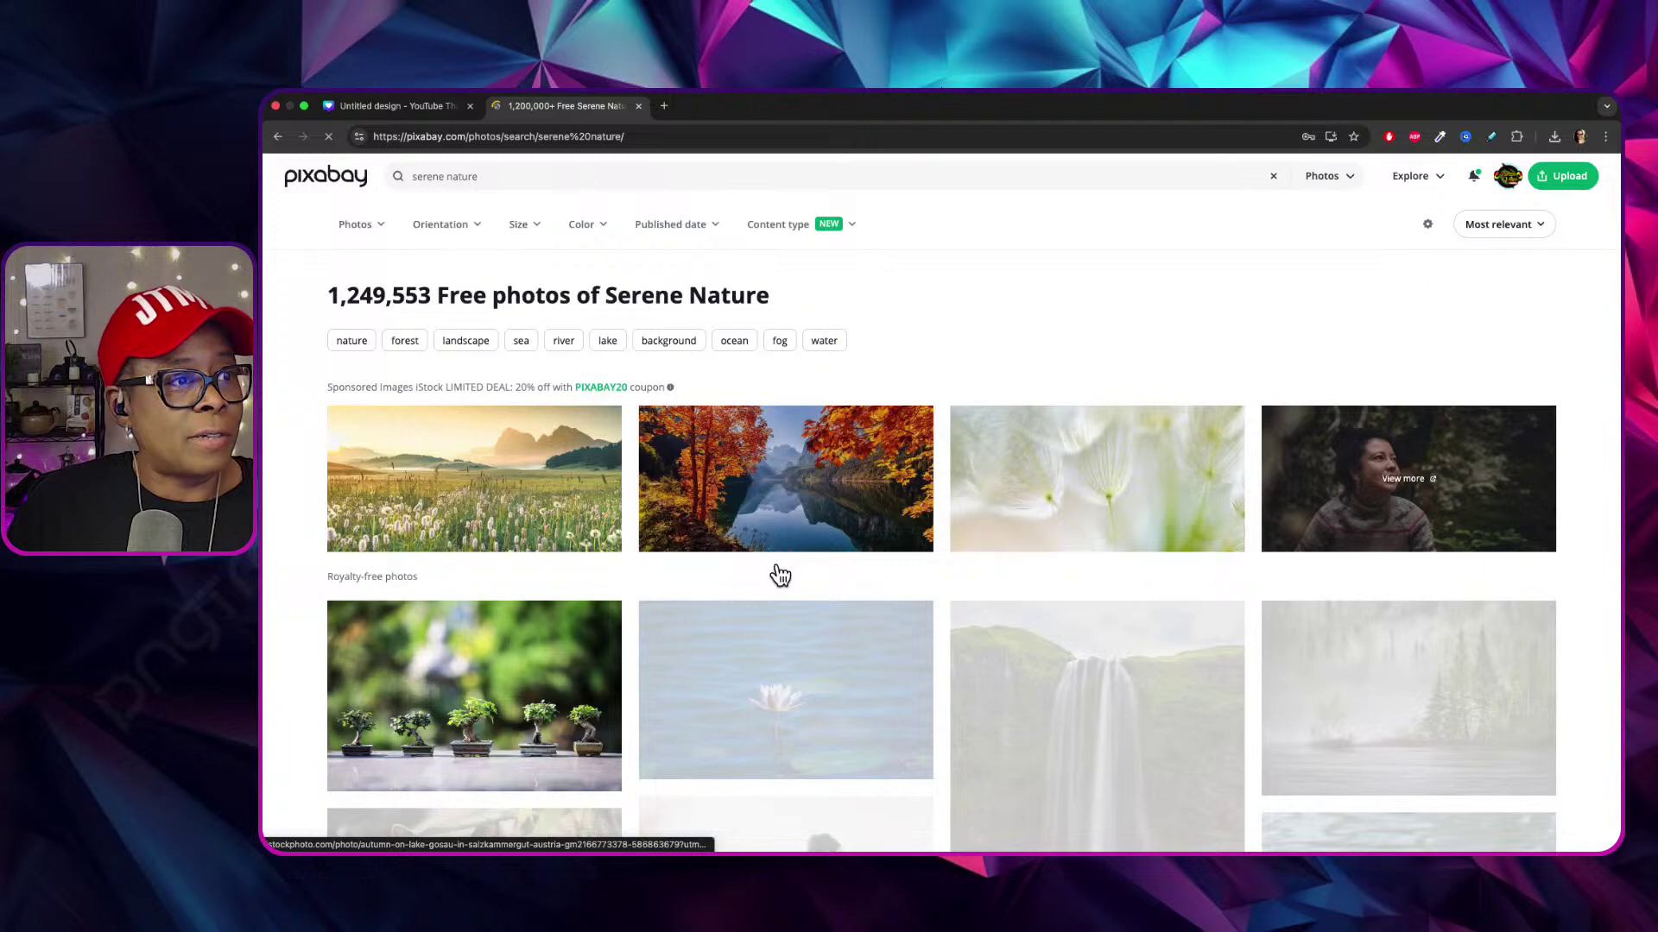
{"action": "scroll", "coordinate": [777, 578], "scroll_direction": "down", "scroll_amount": 4}
{"action": "scroll", "coordinate": [774, 579], "scroll_direction": "down", "scroll_amount": 6}
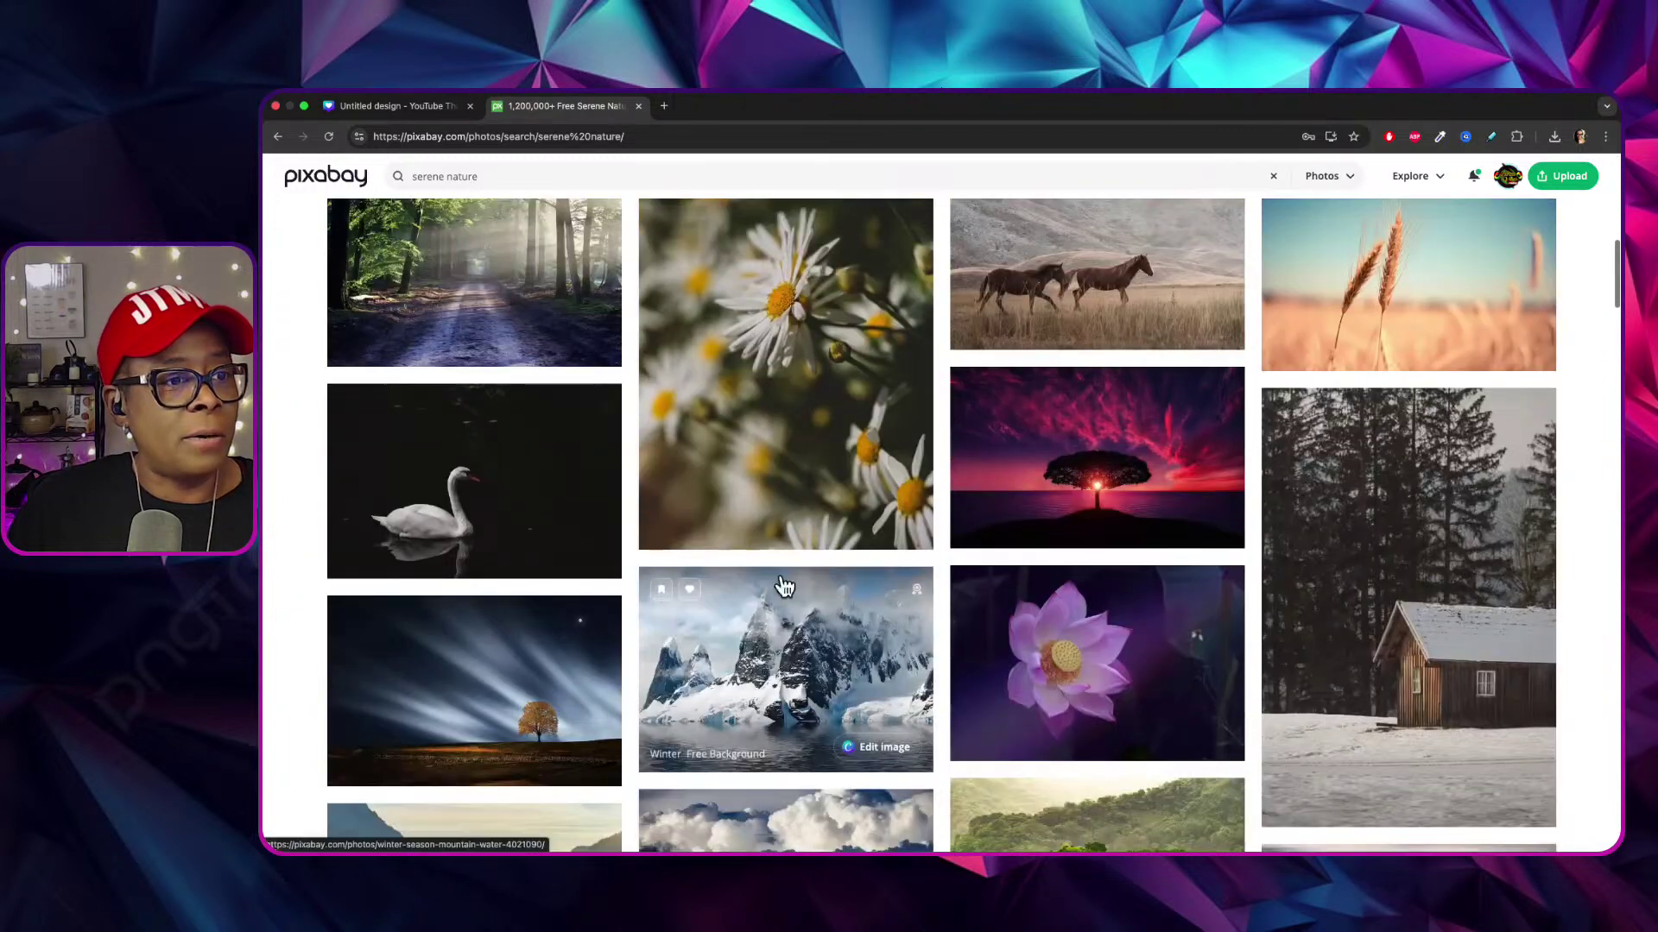
{"action": "scroll", "coordinate": [1123, 420], "scroll_direction": "down", "scroll_amount": 4}
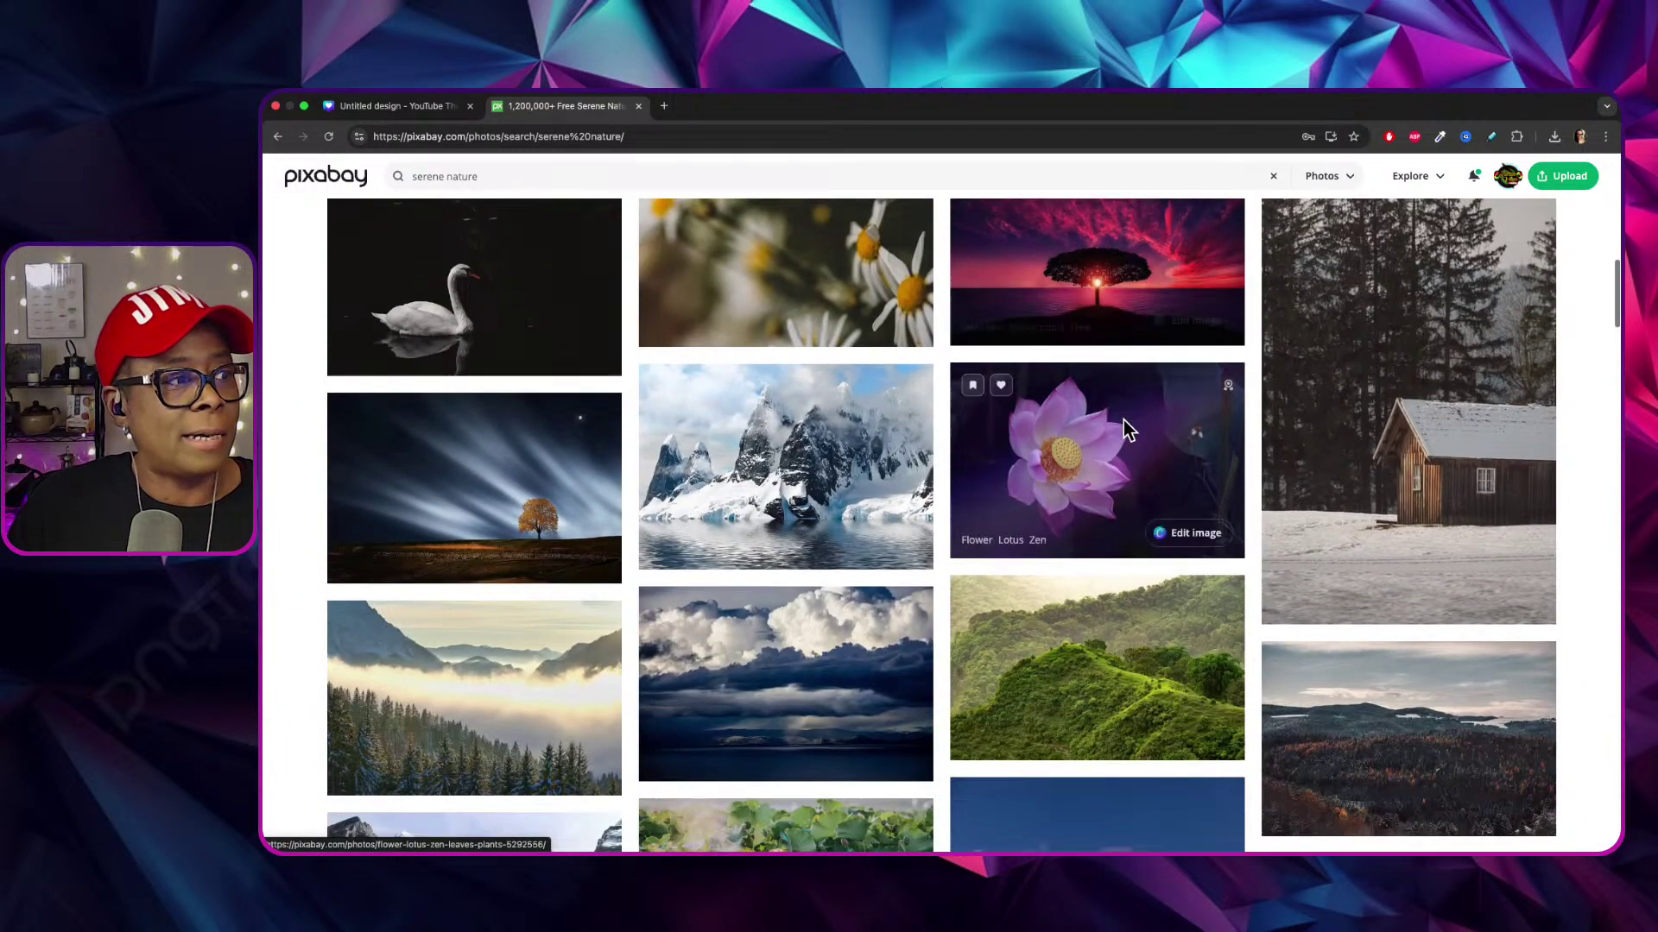
{"action": "scroll", "coordinate": [1025, 522], "scroll_direction": "down", "scroll_amount": 6}
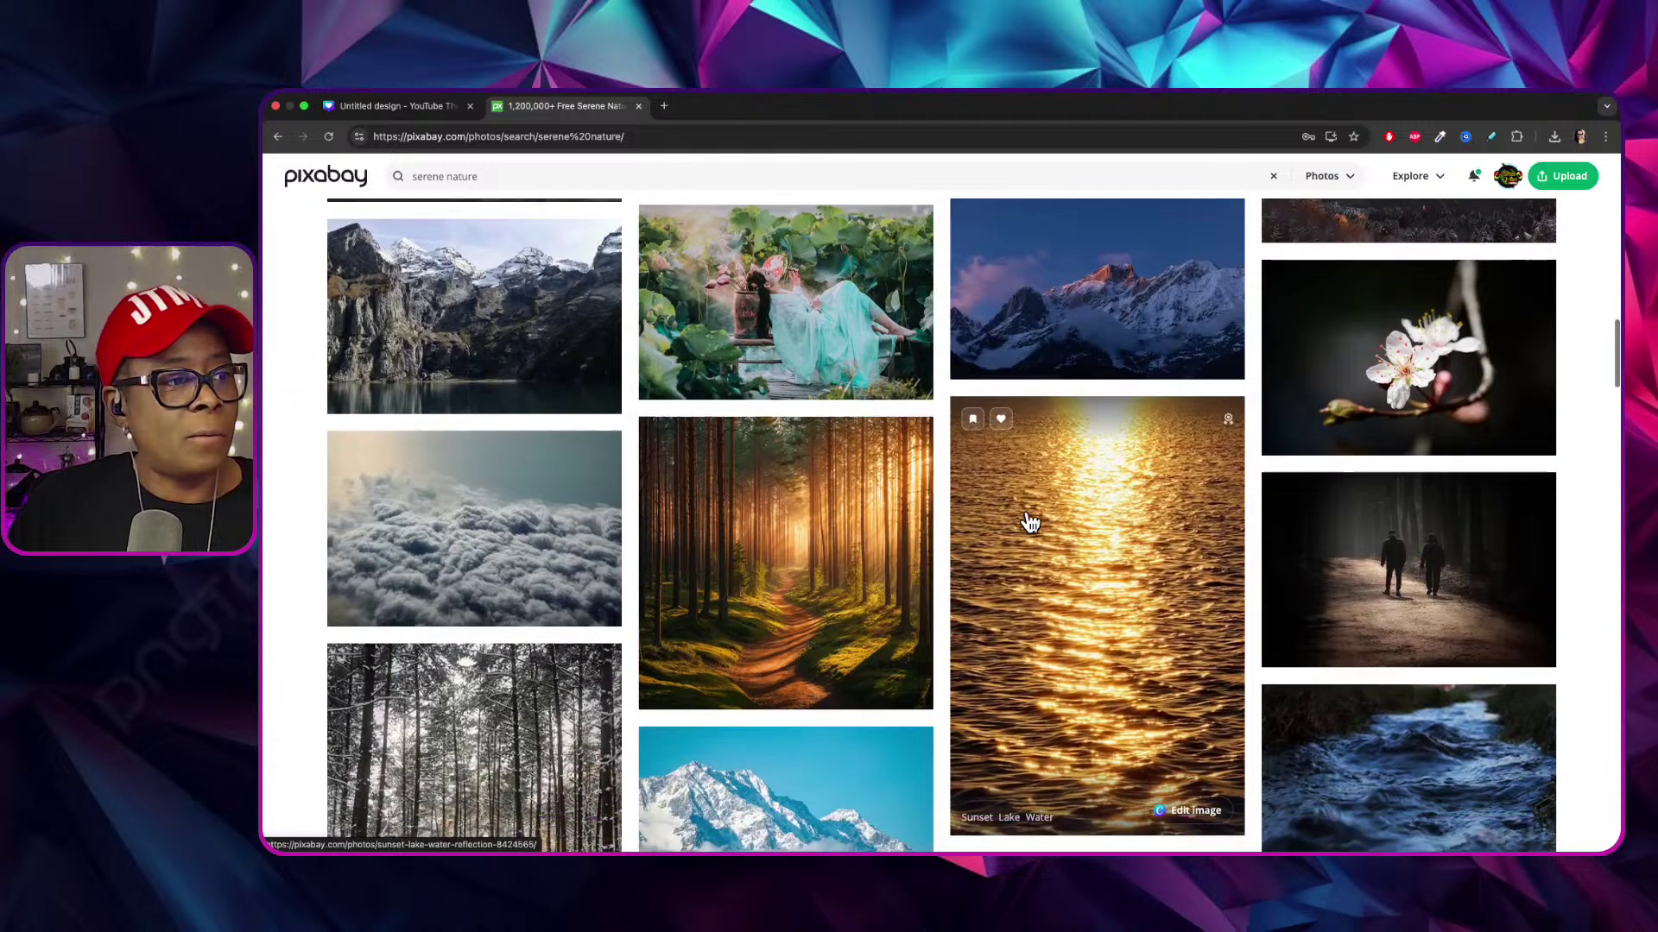
{"action": "scroll", "coordinate": [1030, 523], "scroll_direction": "down", "scroll_amount": 10}
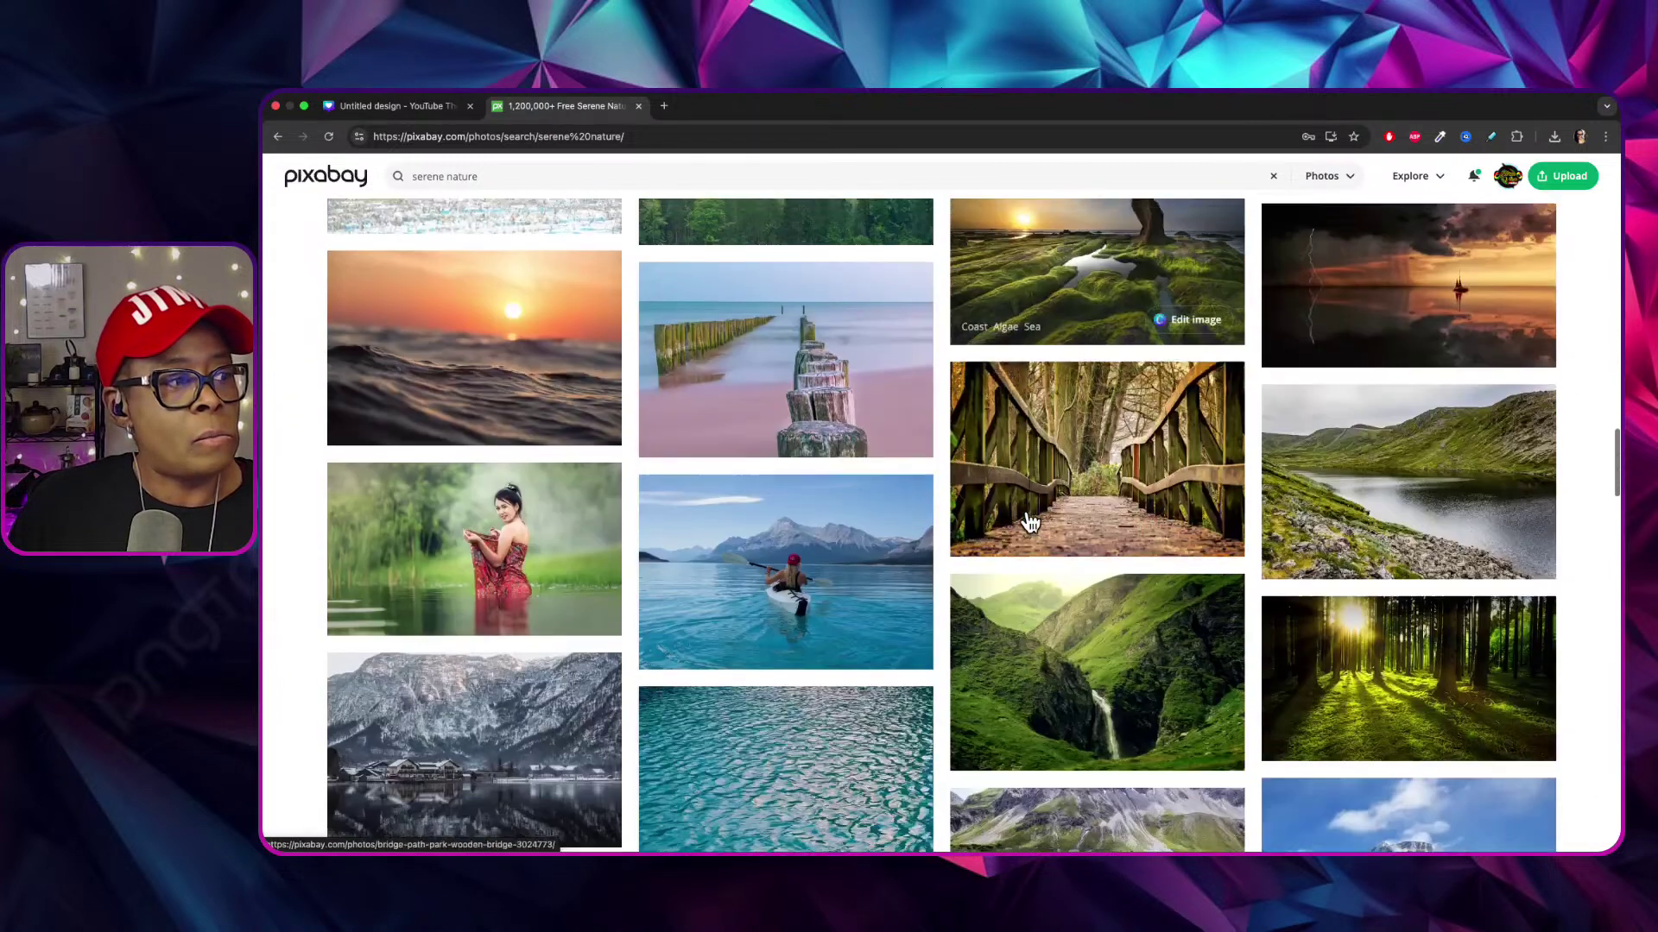
{"action": "scroll", "coordinate": [1030, 523], "scroll_direction": "down", "scroll_amount": 1}
Replace the photo search term with "water sunset" and run the search.
{"action": "left_click_drag", "start_coordinate": [495, 173], "coordinate": [386, 162]}
{"action": "type", "text": "wate"}
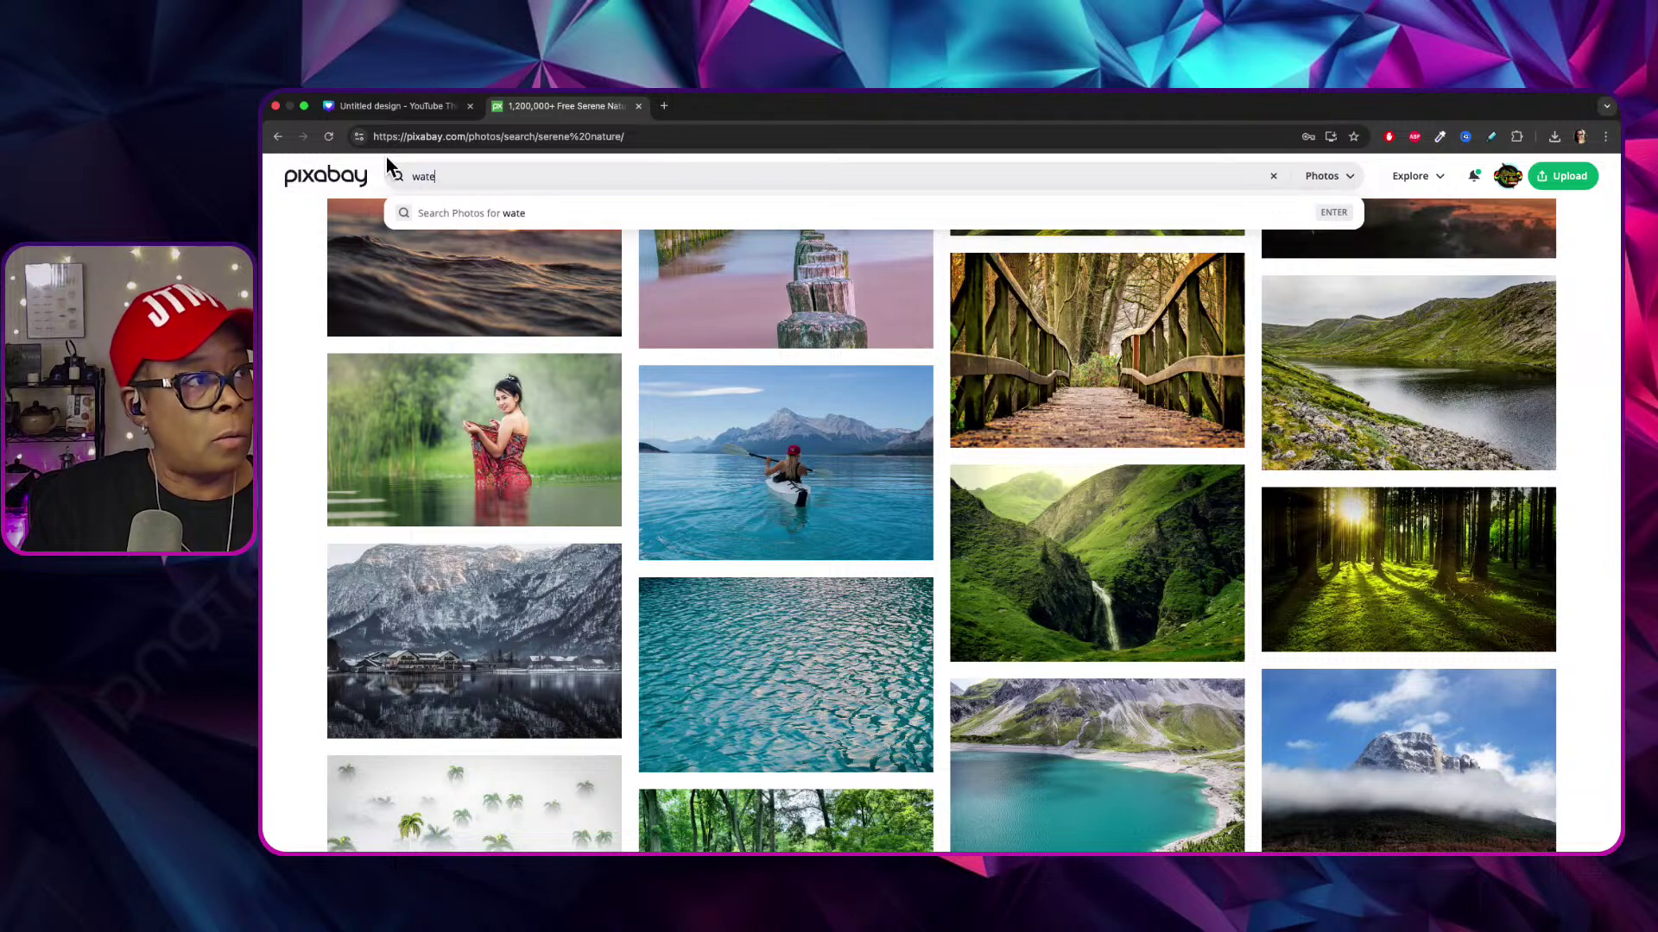
{"action": "type", "text": "r sunset"}
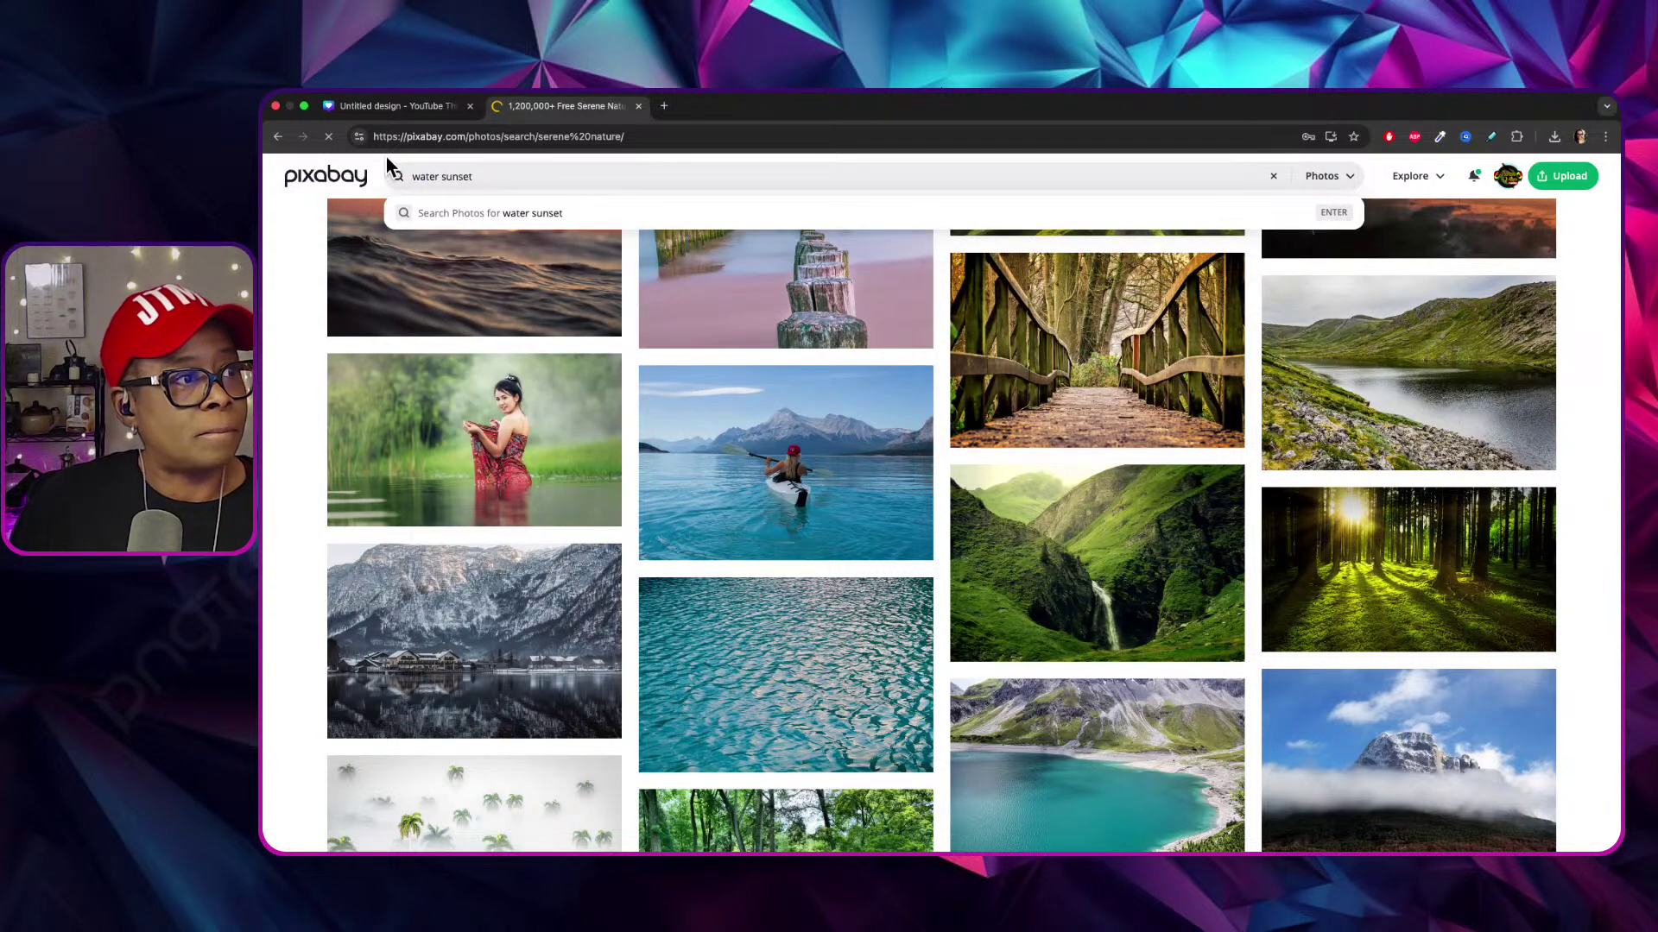
Run the "water sunset" photo search and examine the first page of results for a suitable thumbnail background.
{"action": "key", "text": "Return"}
{"action": "scroll", "coordinate": [732, 512], "scroll_direction": "down", "scroll_amount": 5}
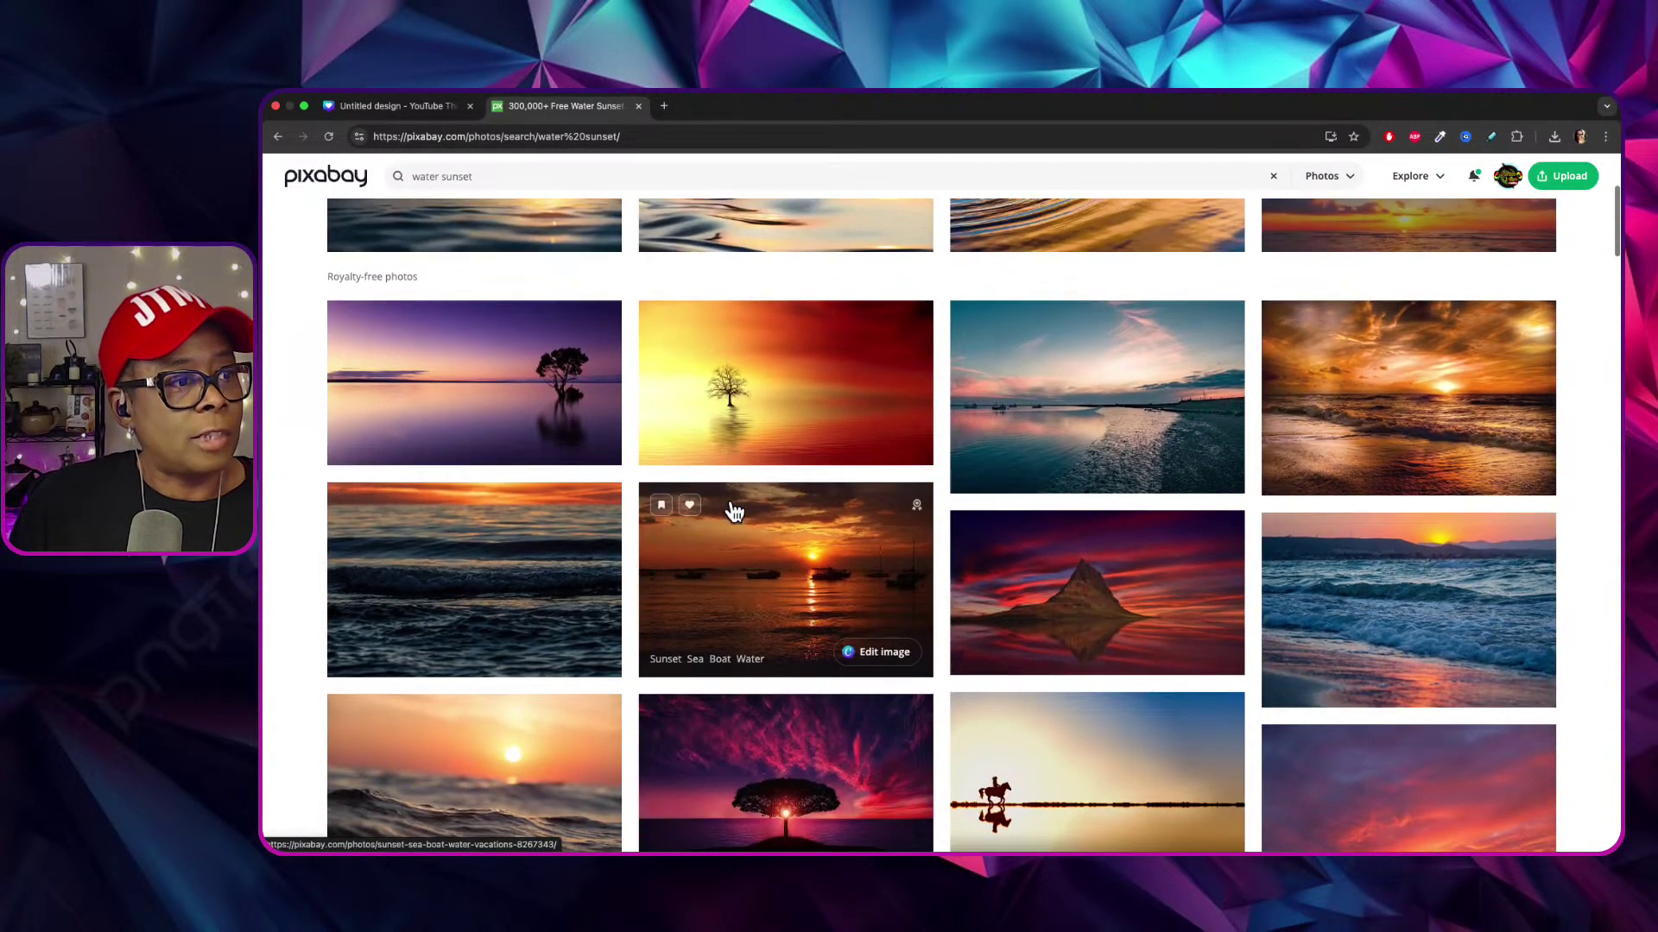
{"action": "scroll", "coordinate": [732, 512], "scroll_direction": "down", "scroll_amount": 3}
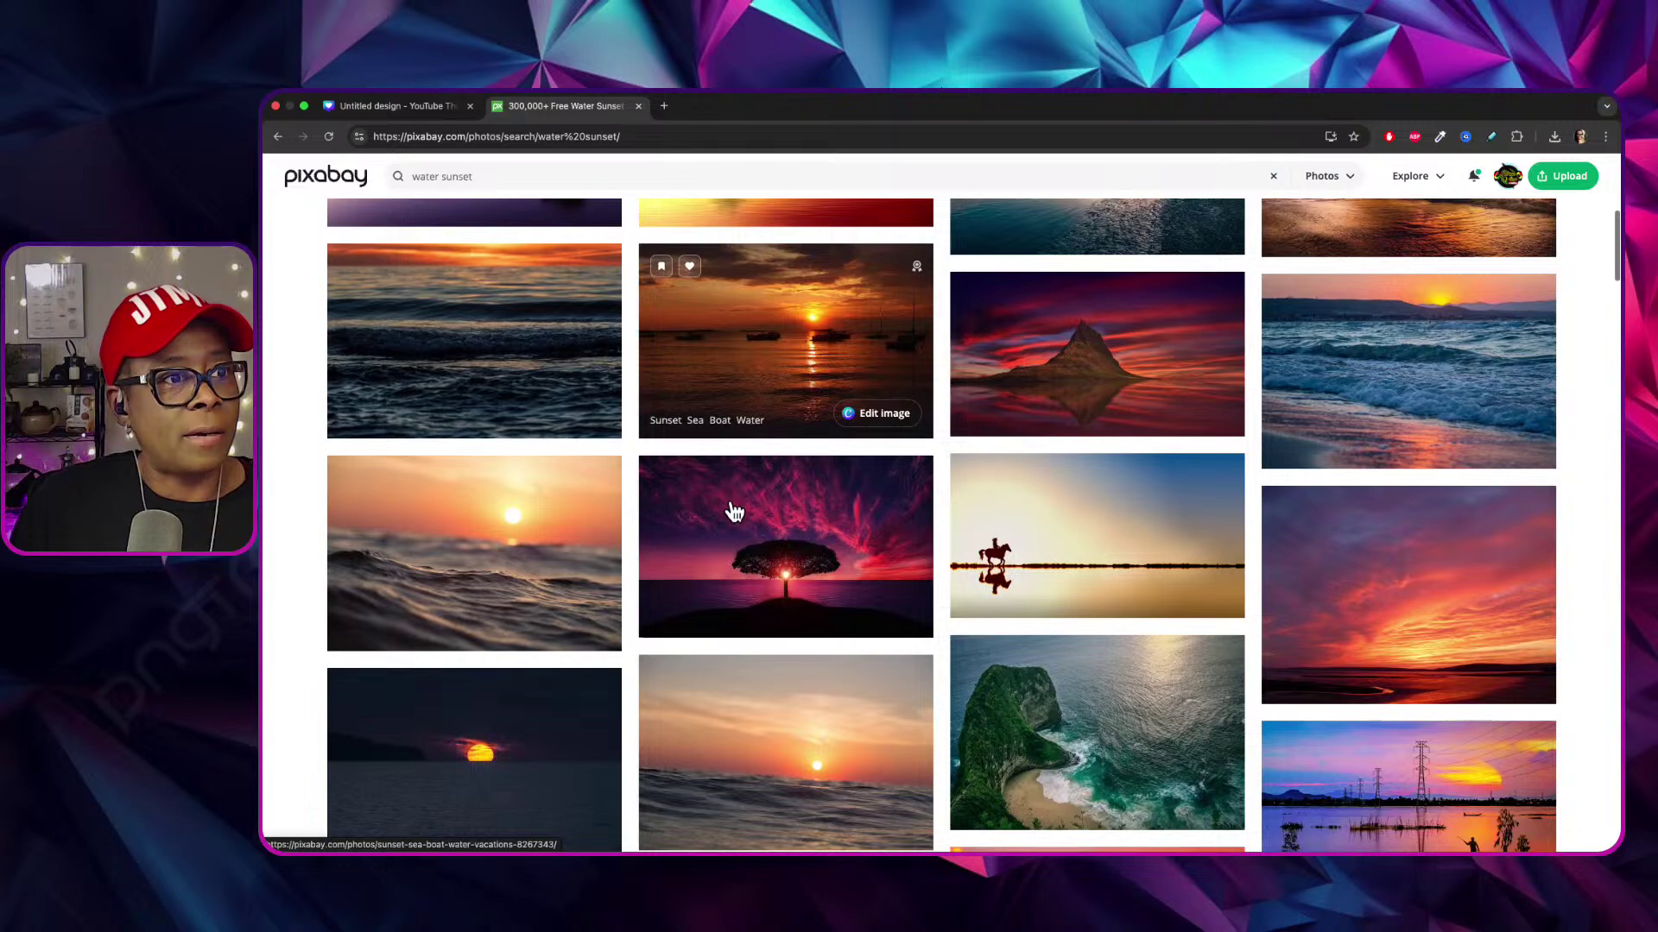
{"action": "scroll", "coordinate": [732, 511], "scroll_direction": "down", "scroll_amount": 4}
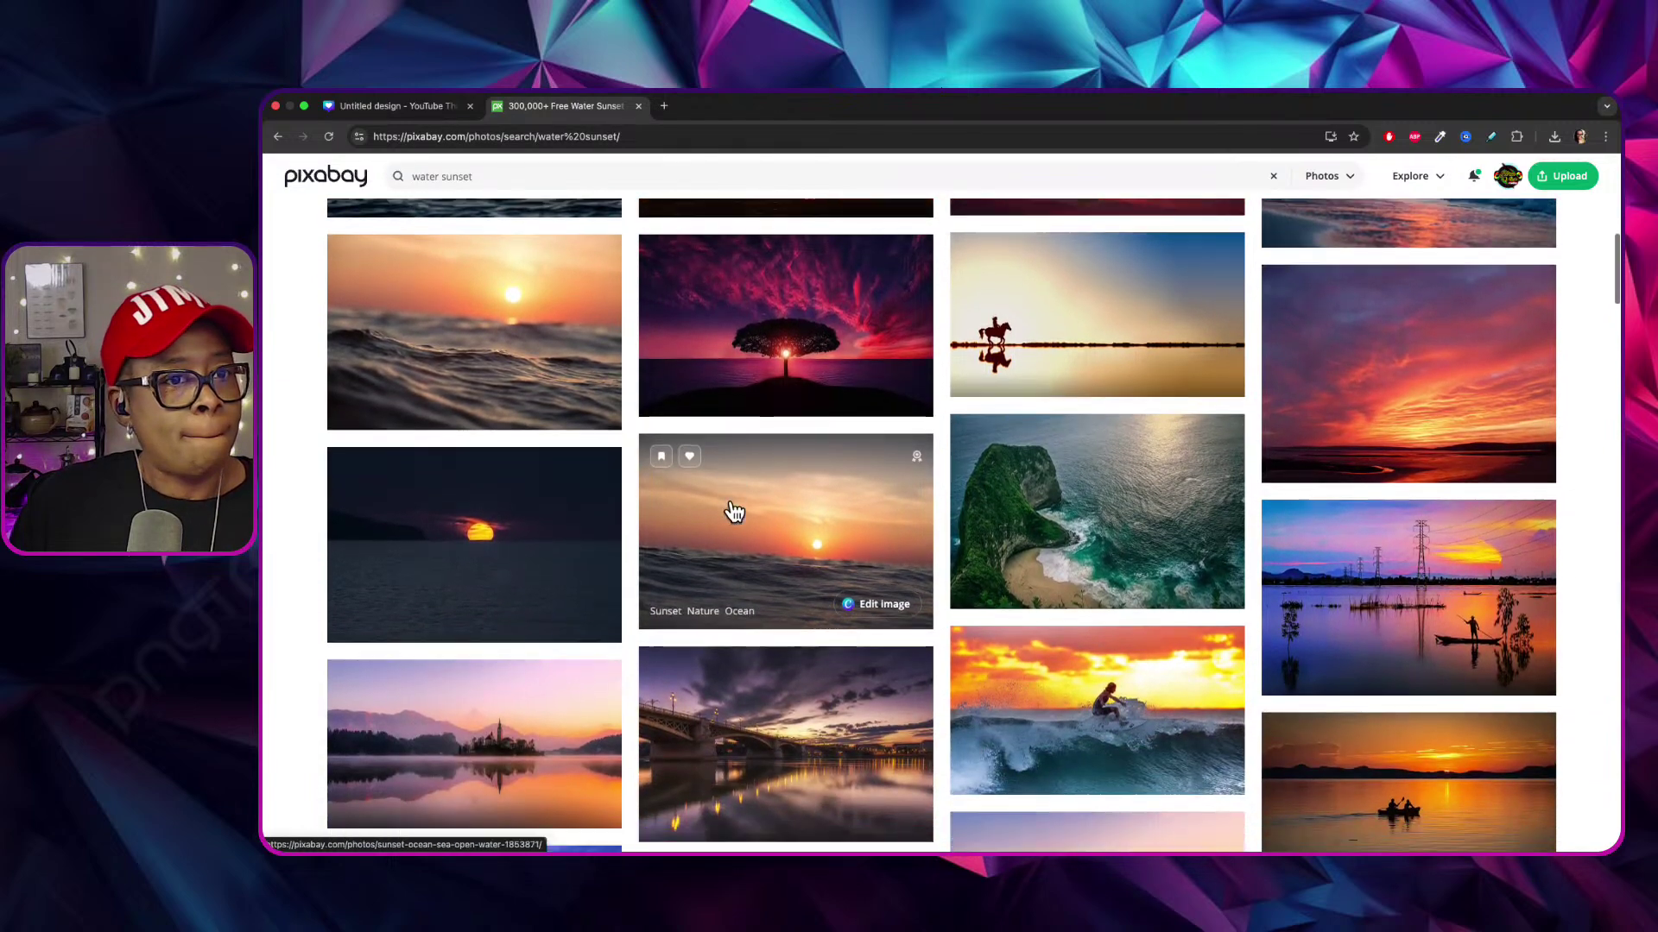
{"action": "scroll", "coordinate": [732, 511], "scroll_direction": "down", "scroll_amount": 4}
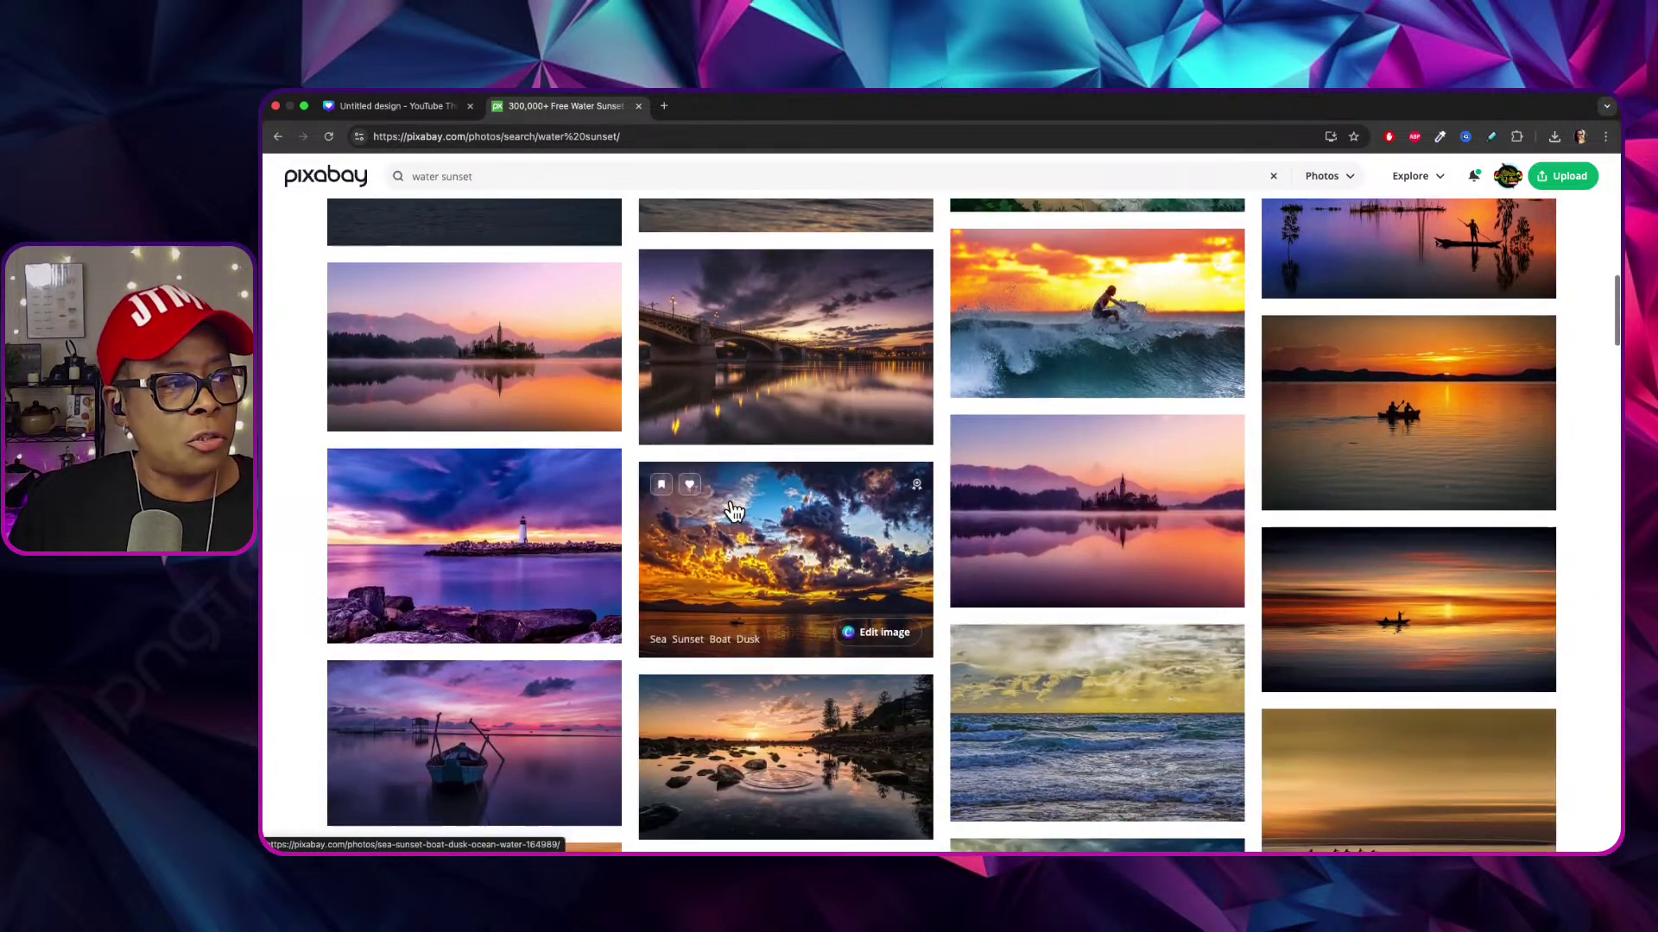
{"action": "scroll", "coordinate": [732, 511], "scroll_direction": "down", "scroll_amount": 5}
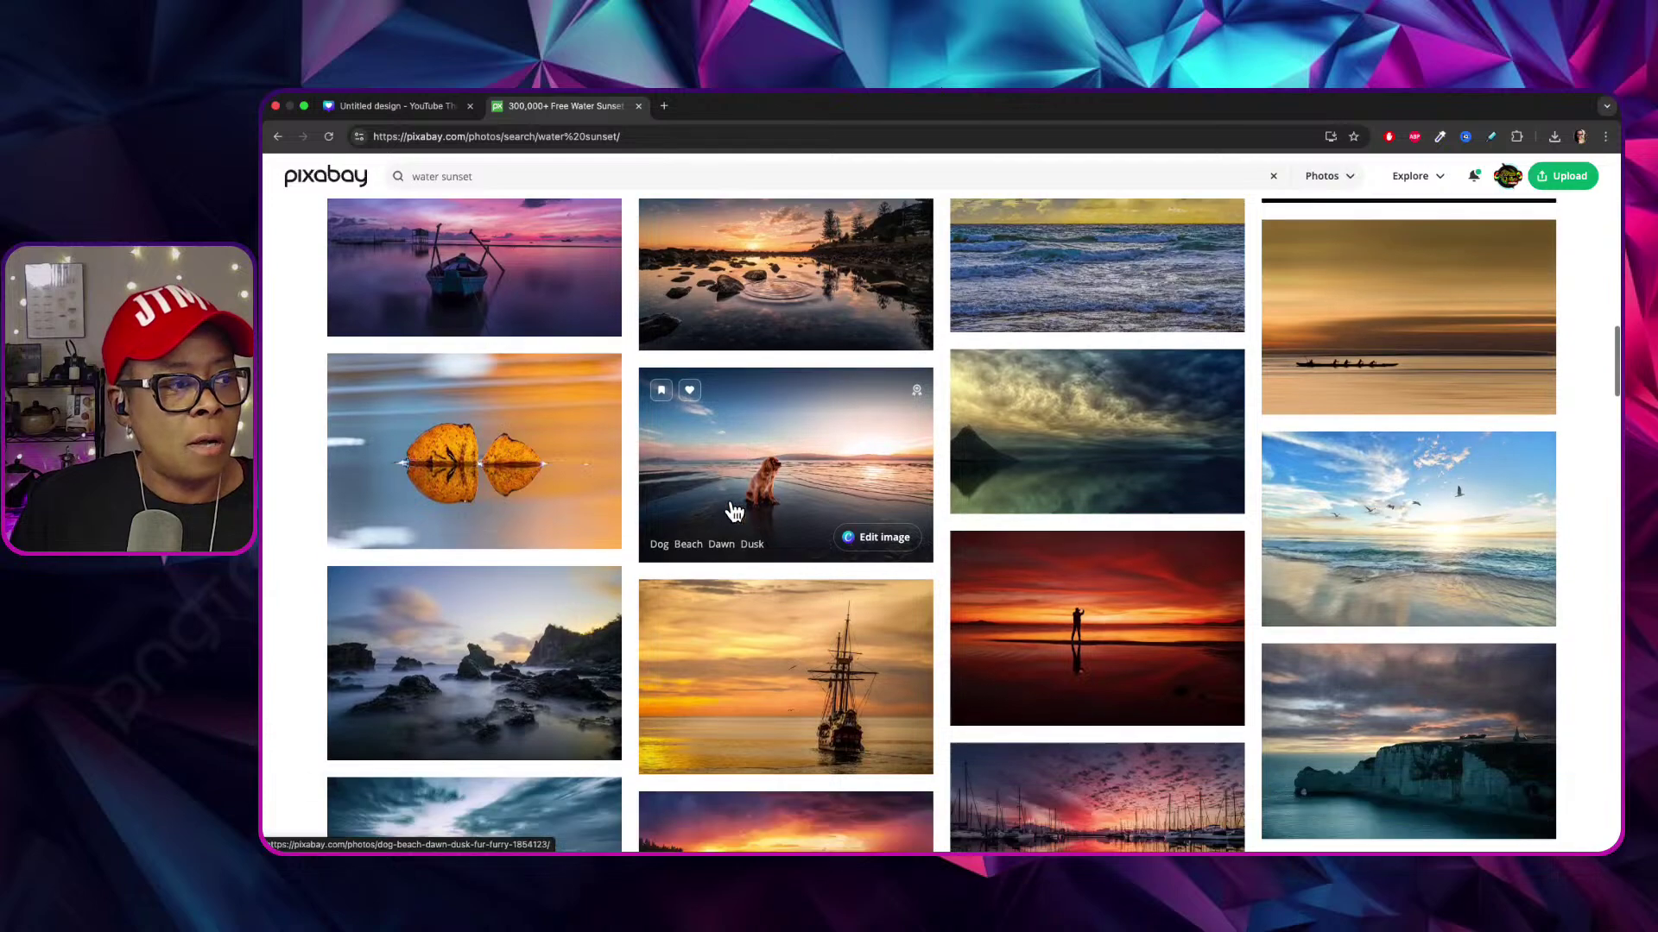
{"action": "scroll", "coordinate": [733, 511], "scroll_direction": "down", "scroll_amount": 4}
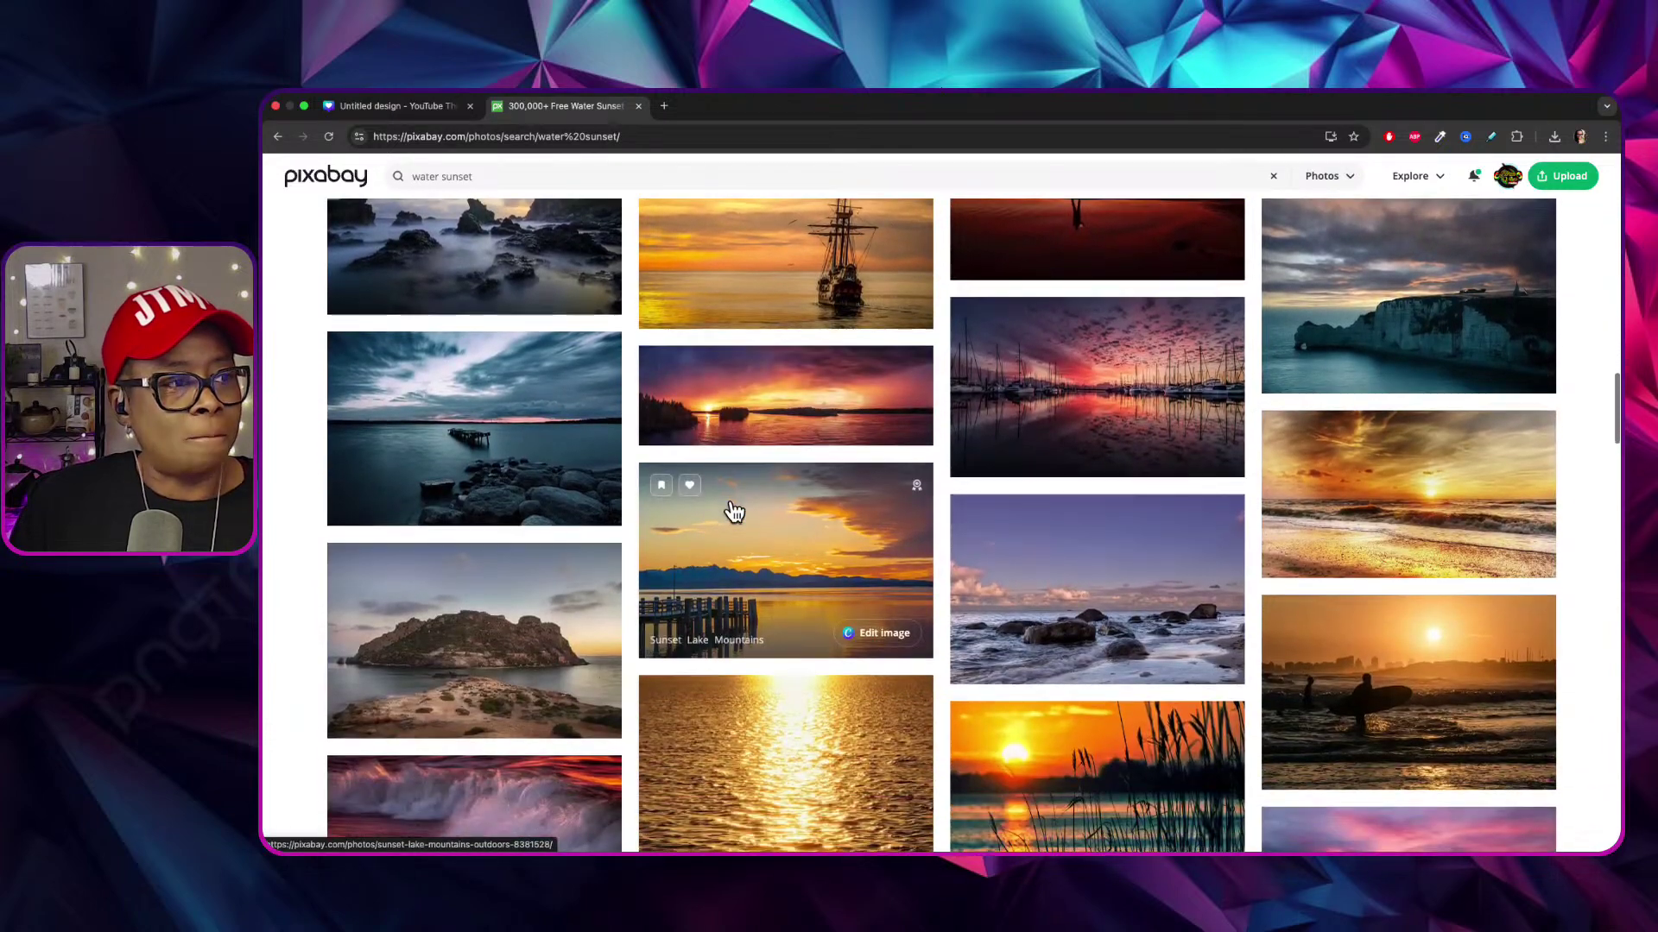
{"action": "scroll", "coordinate": [732, 511], "scroll_direction": "down", "scroll_amount": 1}
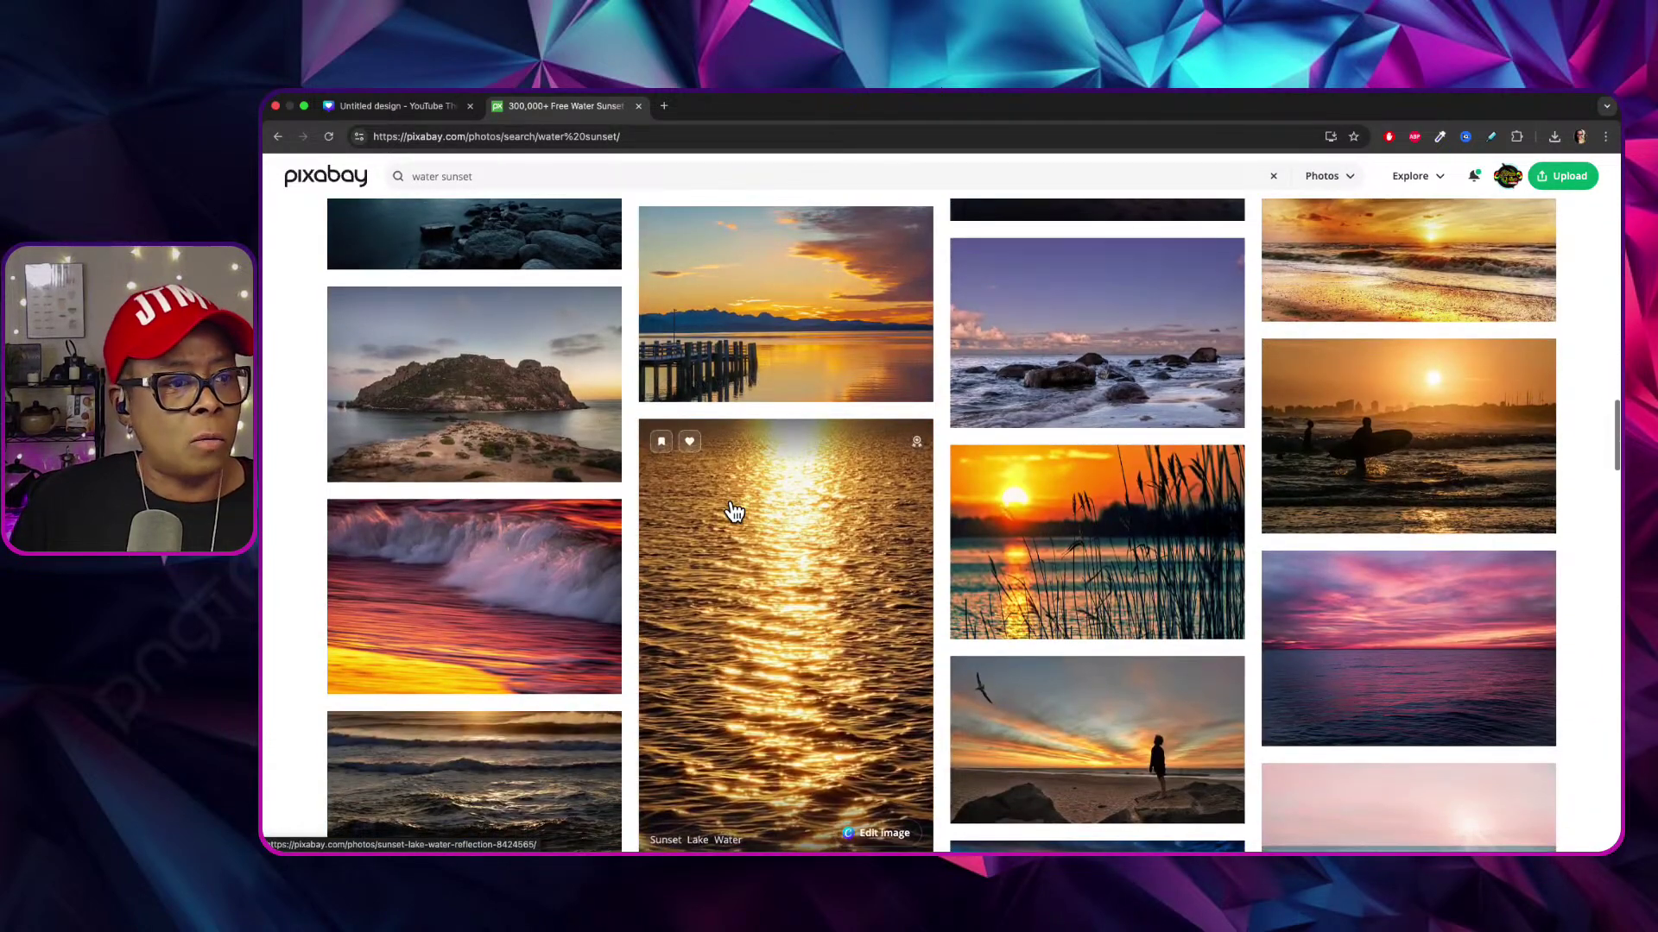
{"action": "scroll", "coordinate": [732, 511], "scroll_direction": "down", "scroll_amount": 1}
{"action": "scroll", "coordinate": [732, 511], "scroll_direction": "down", "scroll_amount": 2}
{"action": "scroll", "coordinate": [732, 511], "scroll_direction": "down", "scroll_amount": 3}
{"action": "scroll", "coordinate": [732, 511], "scroll_direction": "down", "scroll_amount": 1}
{"action": "scroll", "coordinate": [733, 511], "scroll_direction": "down", "scroll_amount": 5}
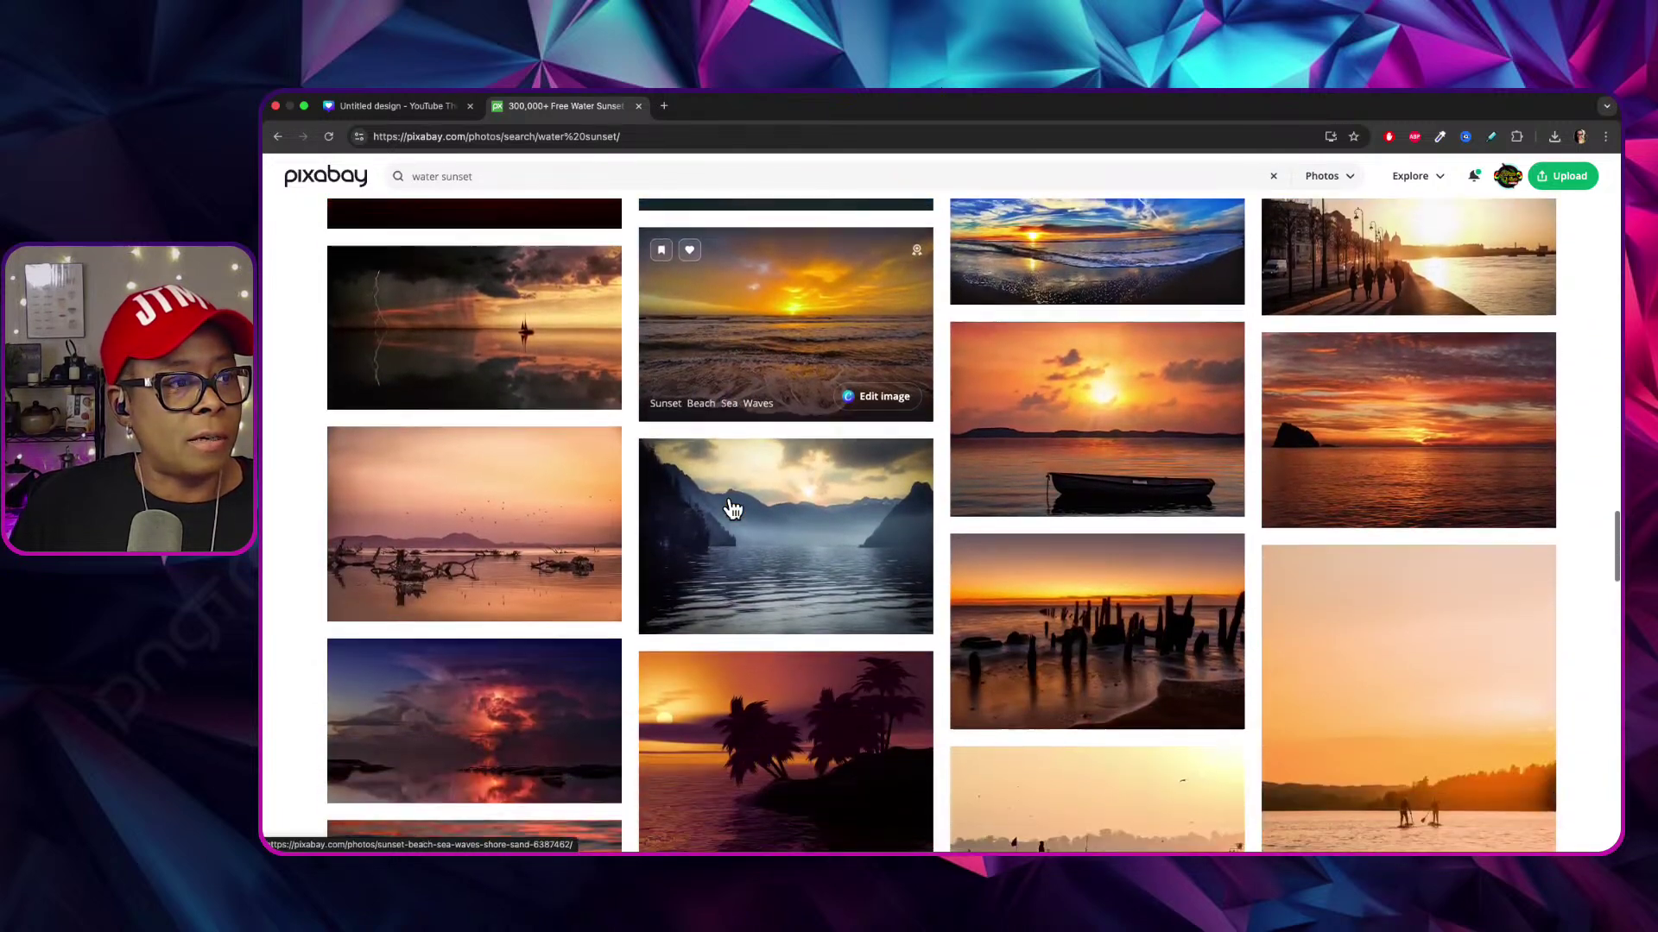
{"action": "scroll", "coordinate": [732, 511], "scroll_direction": "down", "scroll_amount": 5}
{"action": "scroll", "coordinate": [732, 511], "scroll_direction": "down", "scroll_amount": 6}
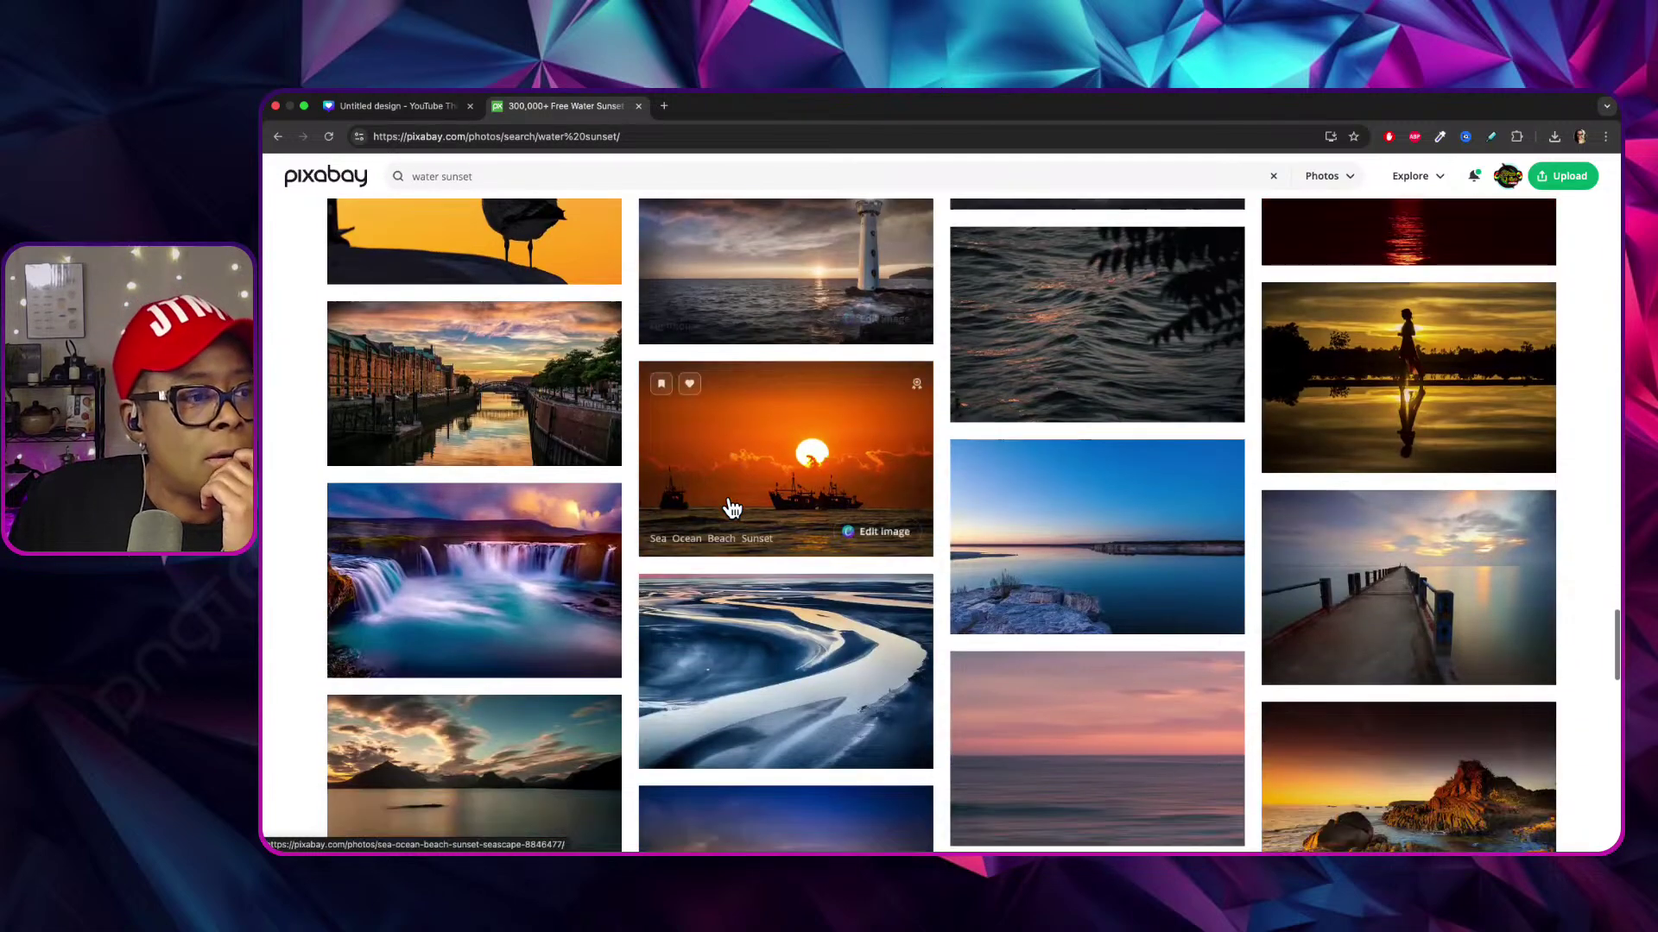
{"action": "scroll", "coordinate": [732, 509], "scroll_direction": "down", "scroll_amount": 2}
{"action": "scroll", "coordinate": [732, 508], "scroll_direction": "down", "scroll_amount": 5}
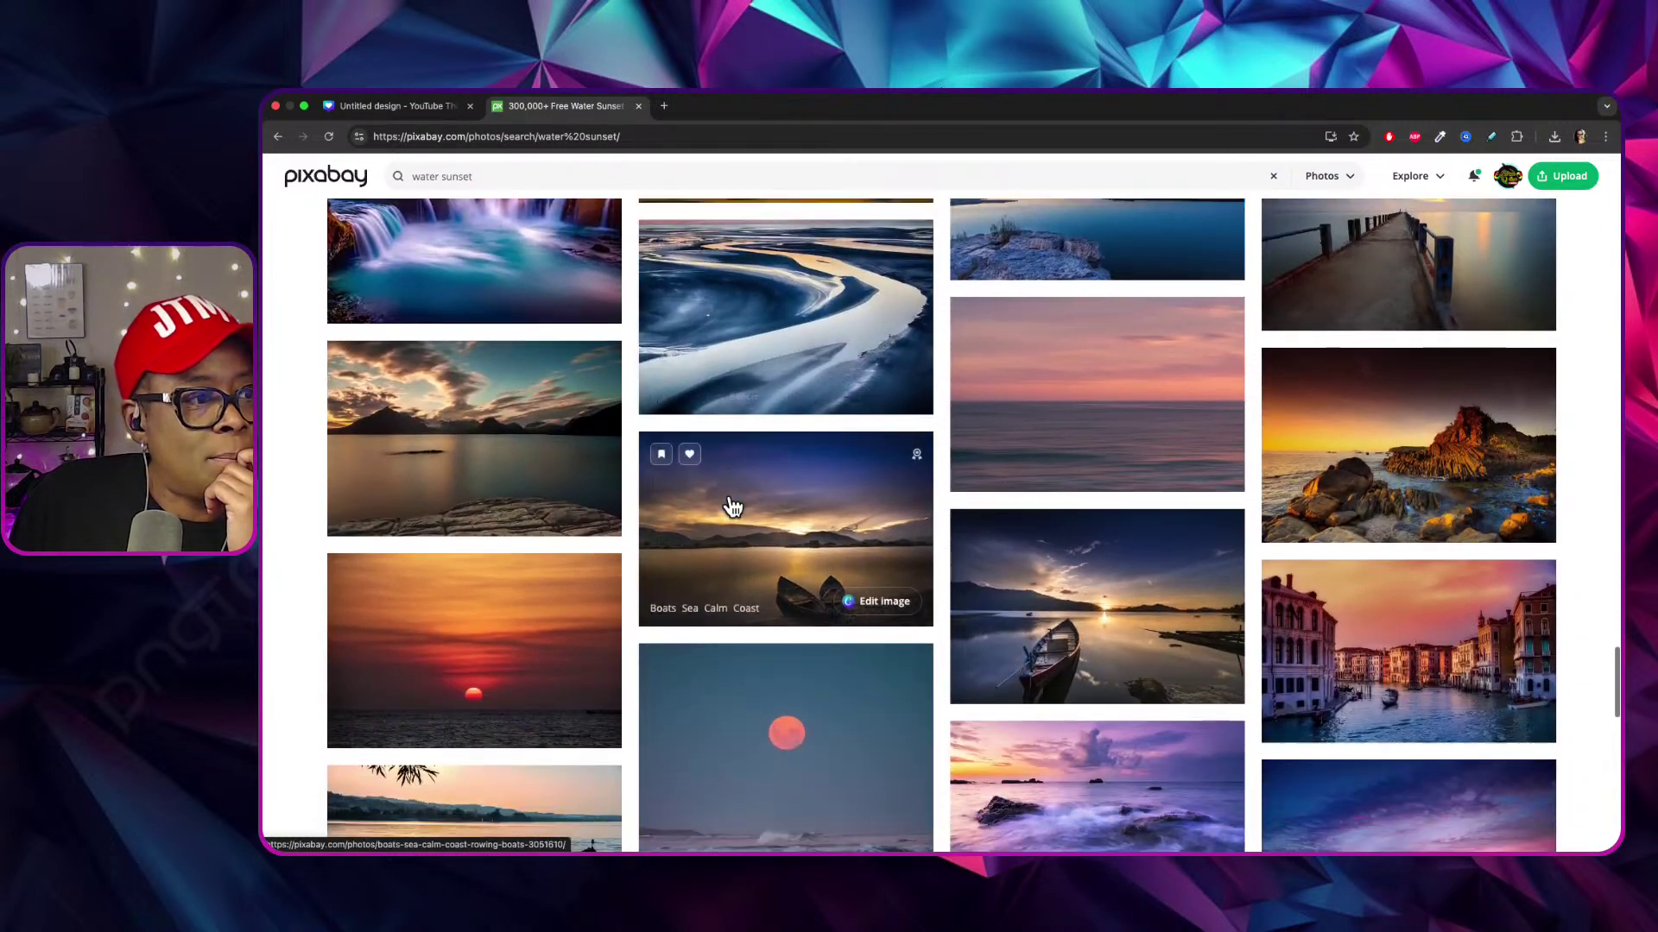
{"action": "scroll", "coordinate": [732, 507], "scroll_direction": "down", "scroll_amount": 6}
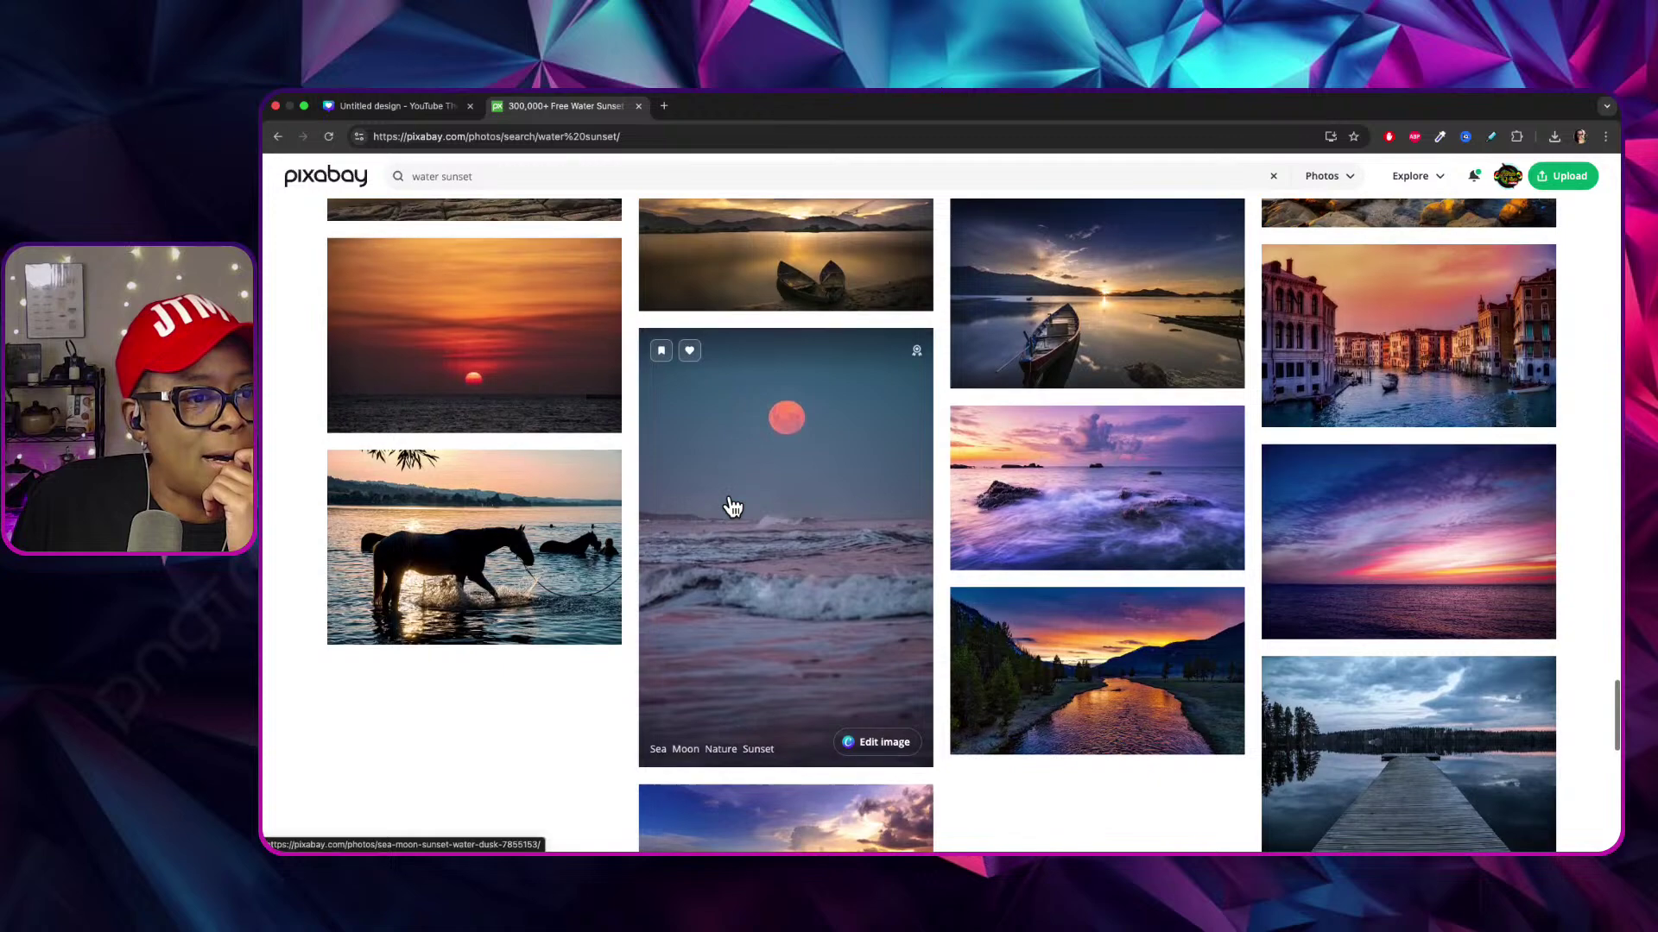
{"action": "scroll", "coordinate": [732, 508], "scroll_direction": "up", "scroll_amount": 5}
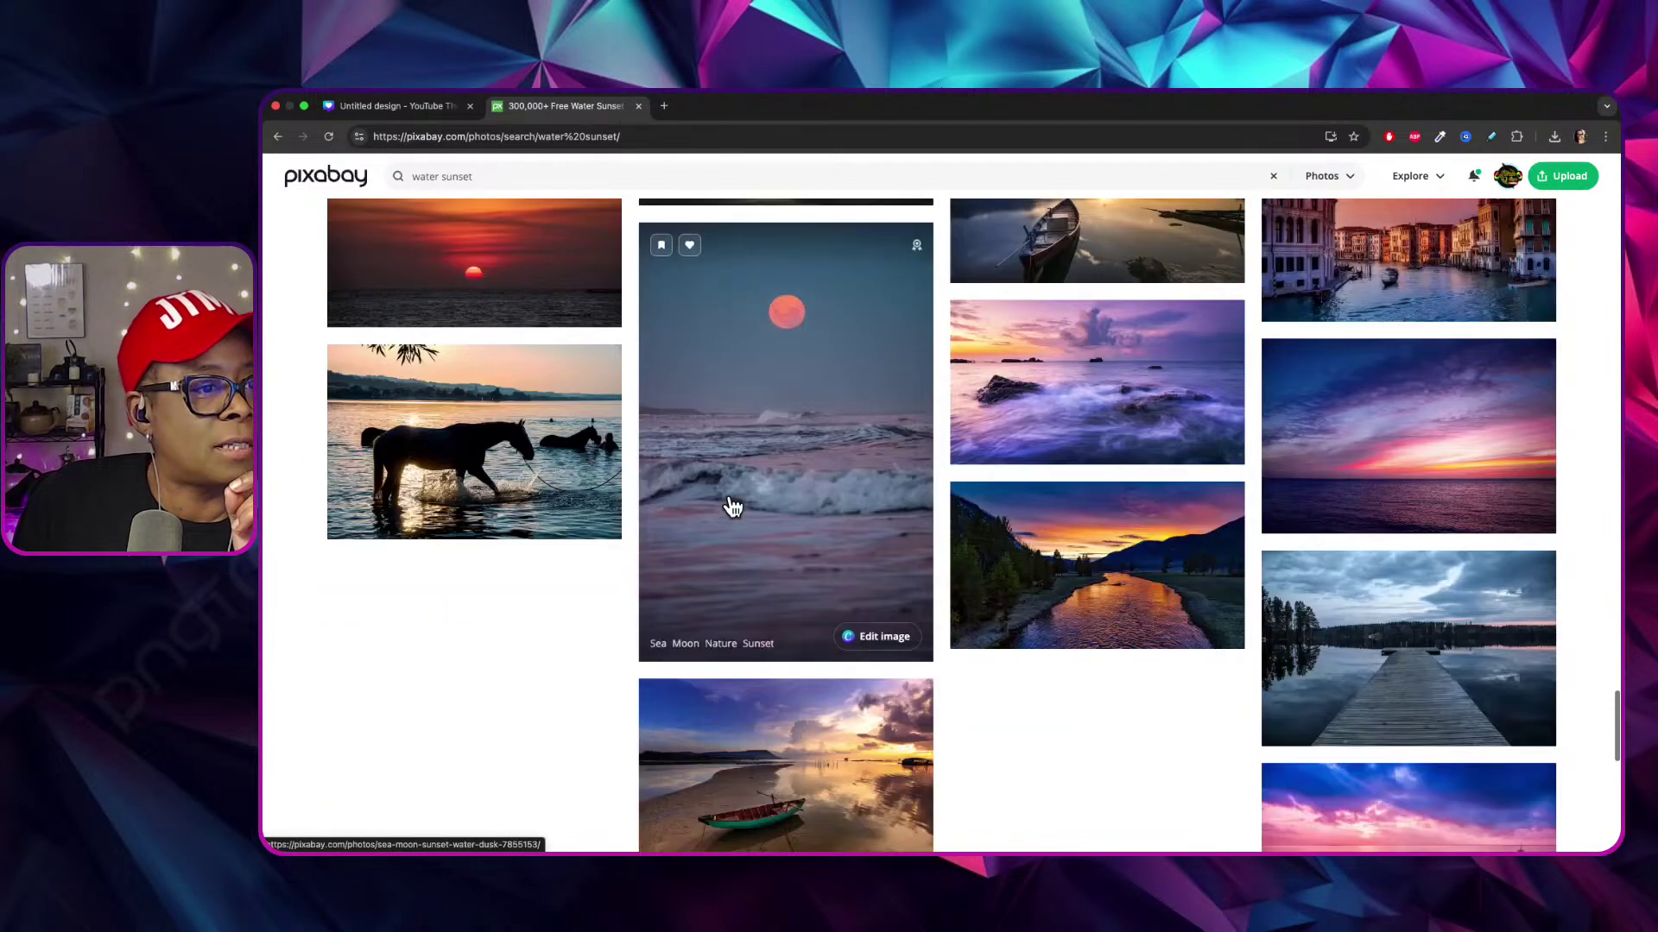
{"action": "scroll", "coordinate": [732, 508], "scroll_direction": "down", "scroll_amount": 3}
Open the second page of "water sunset" results and look through its first photos.
{"action": "left_click", "coordinate": [951, 807]}
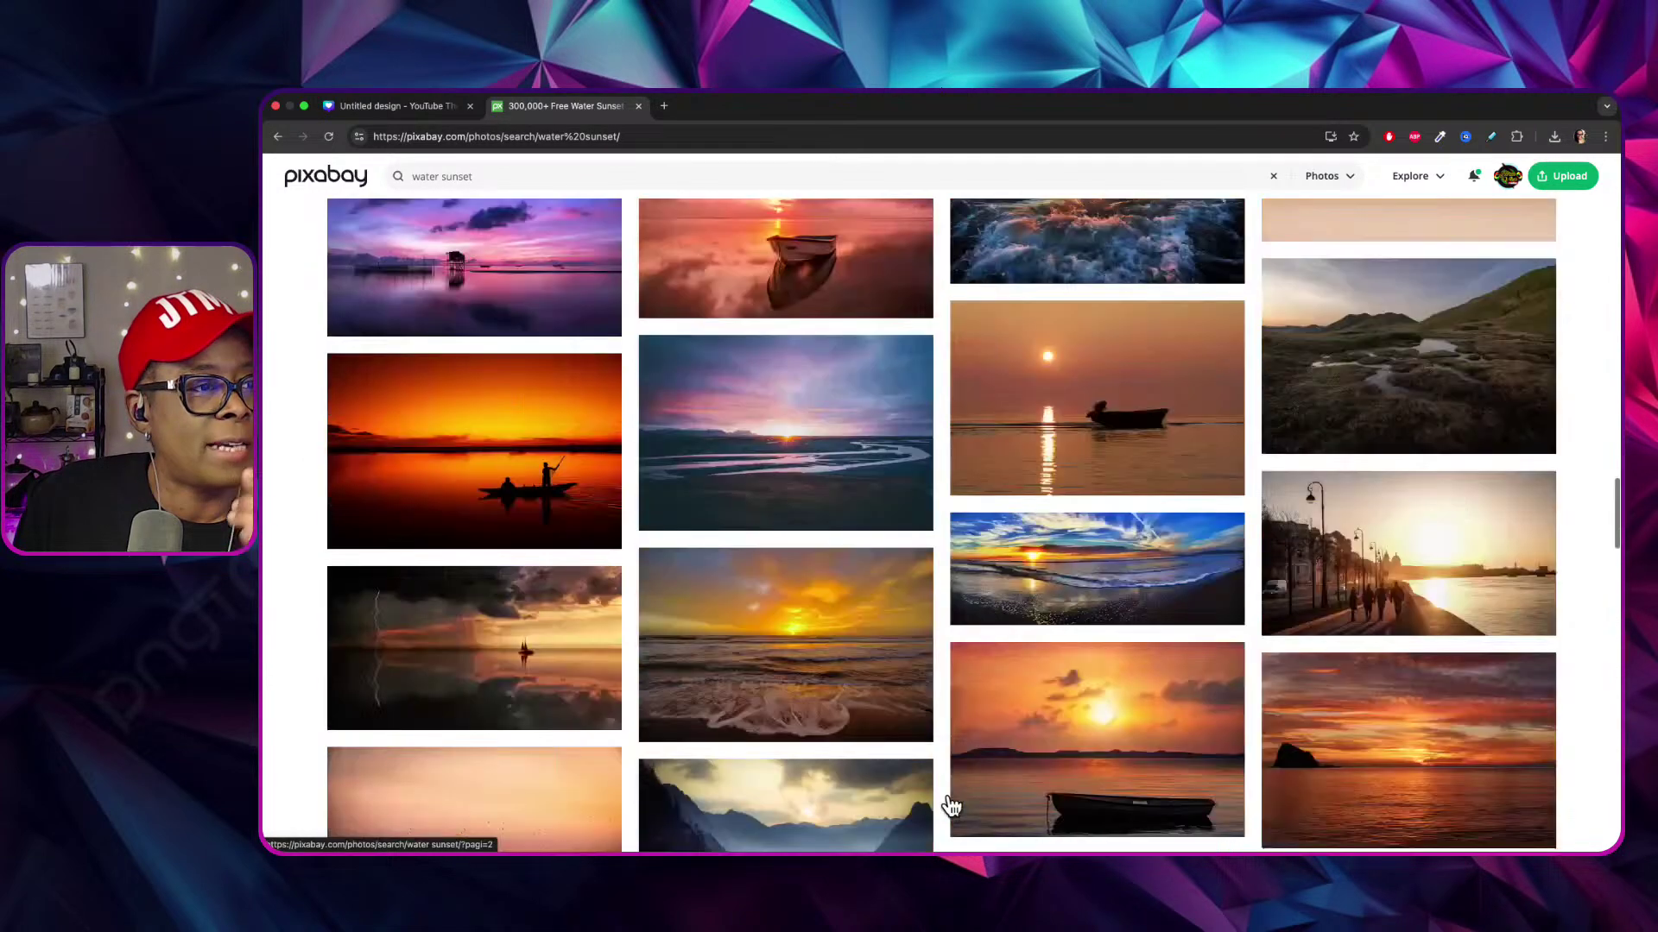
{"action": "scroll", "coordinate": [942, 796], "scroll_direction": "down", "scroll_amount": 5}
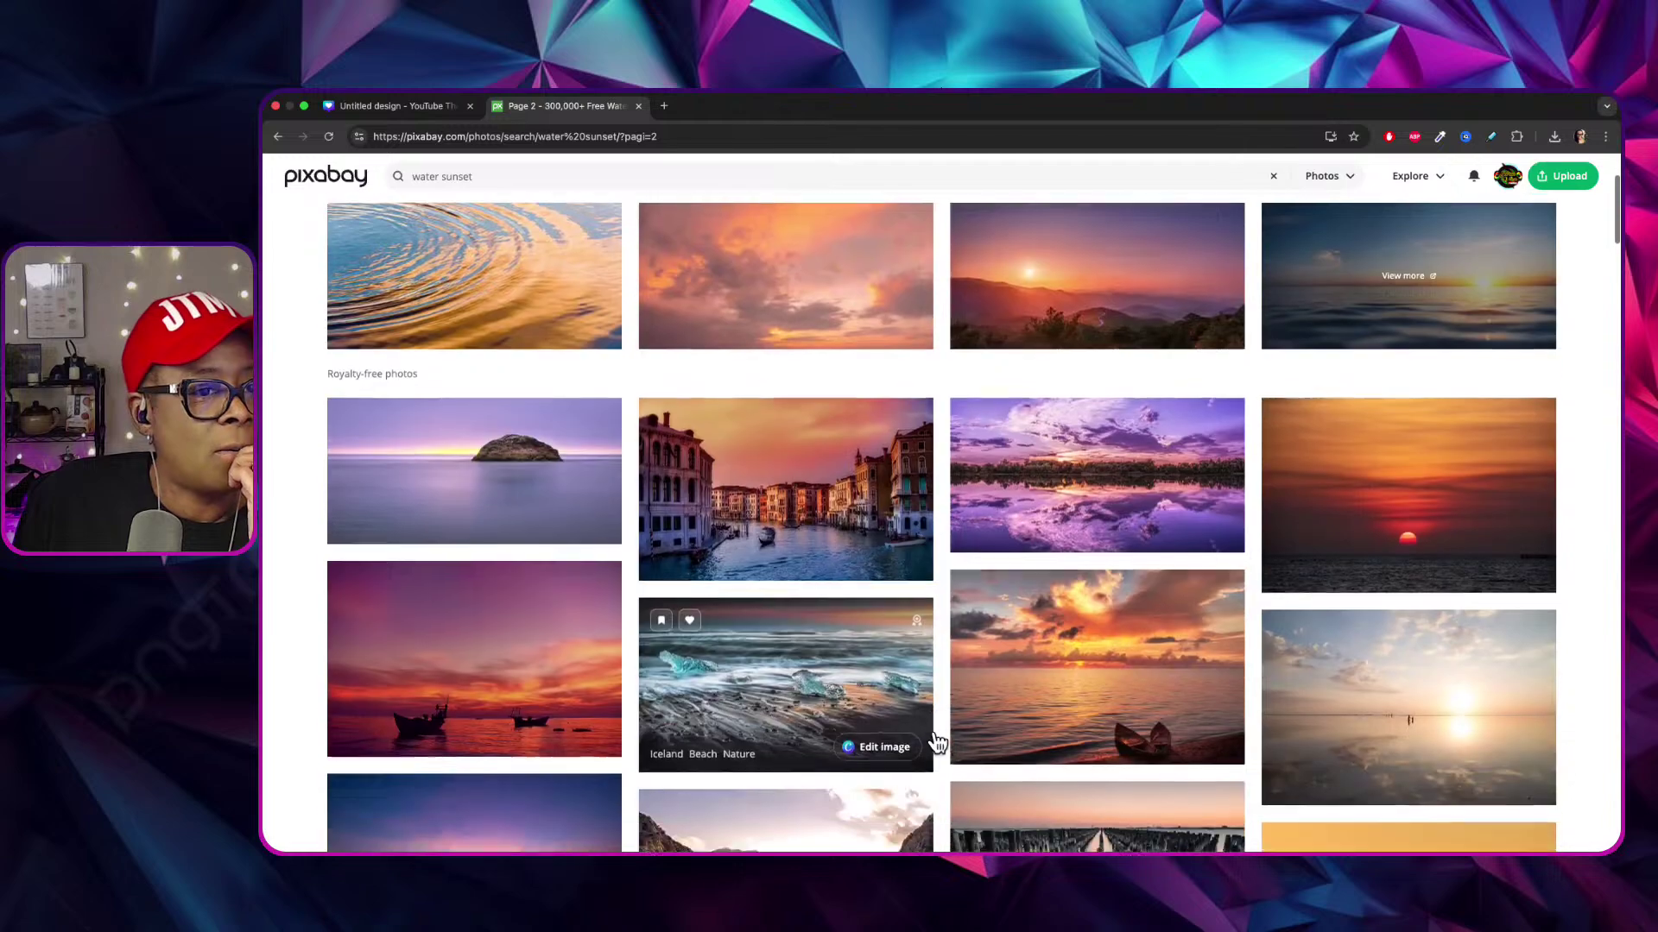
{"action": "scroll", "coordinate": [935, 741], "scroll_direction": "down", "scroll_amount": 3}
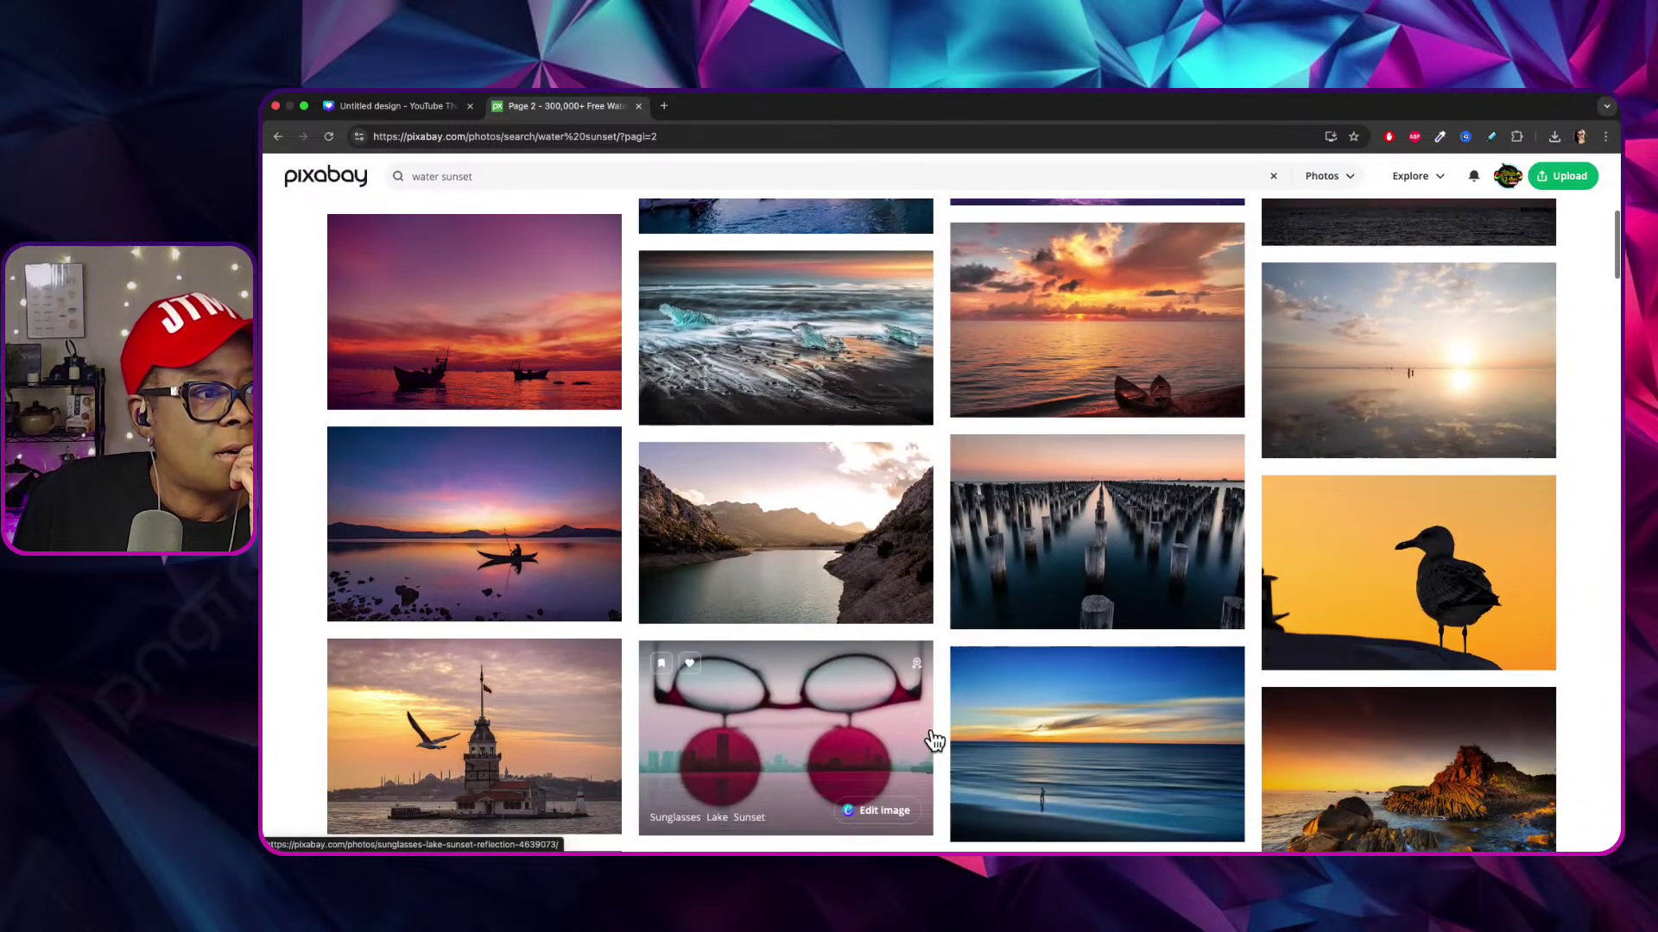
{"action": "scroll", "coordinate": [880, 669], "scroll_direction": "up", "scroll_amount": 6}
{"action": "scroll", "coordinate": [881, 670], "scroll_direction": "up", "scroll_amount": 3}
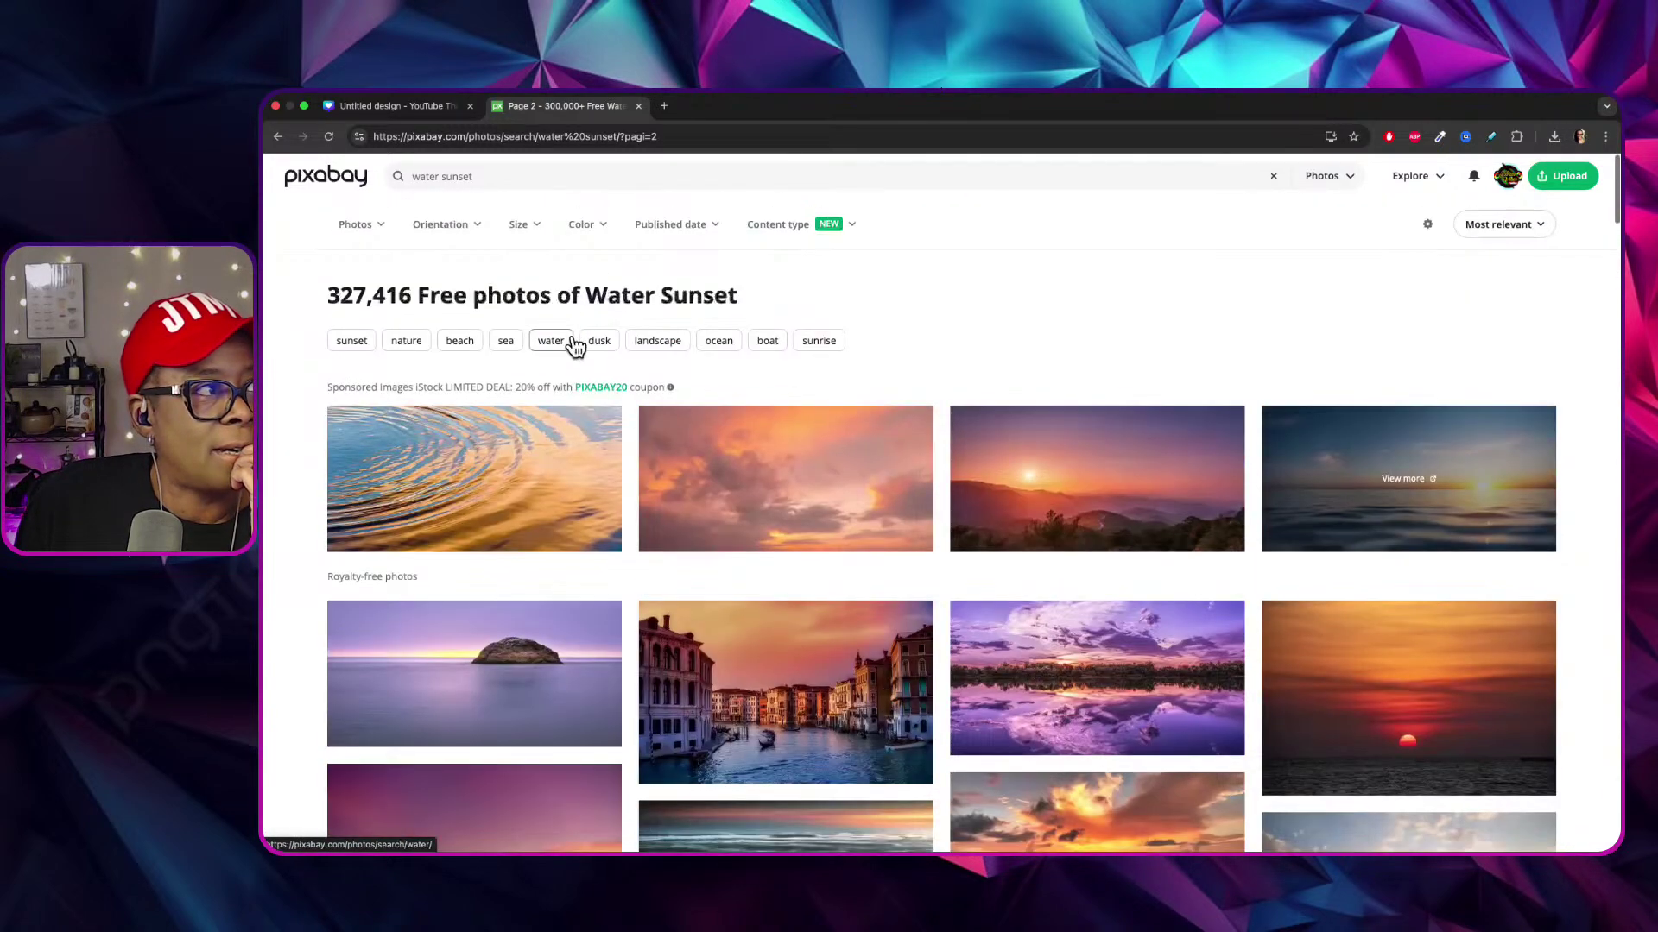
Search the photos for "beach sunset" and like the pink and purple sunset photo of the rocky beach.
{"action": "triple_click", "coordinate": [494, 173]}
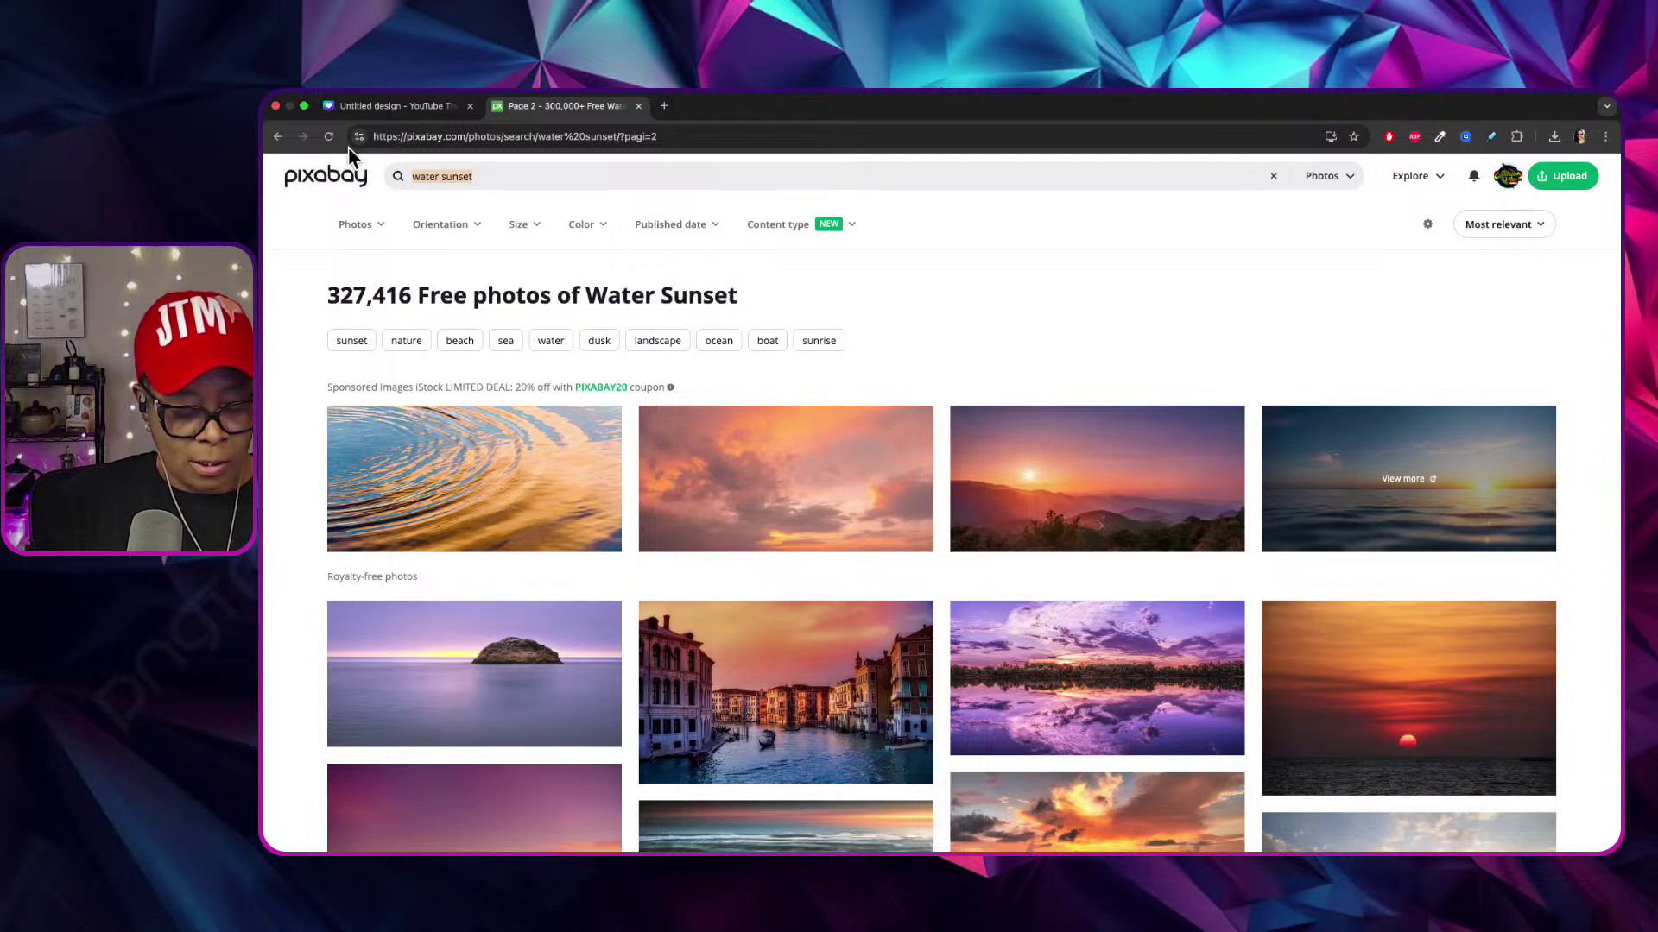
{"action": "type", "text": "beach"}
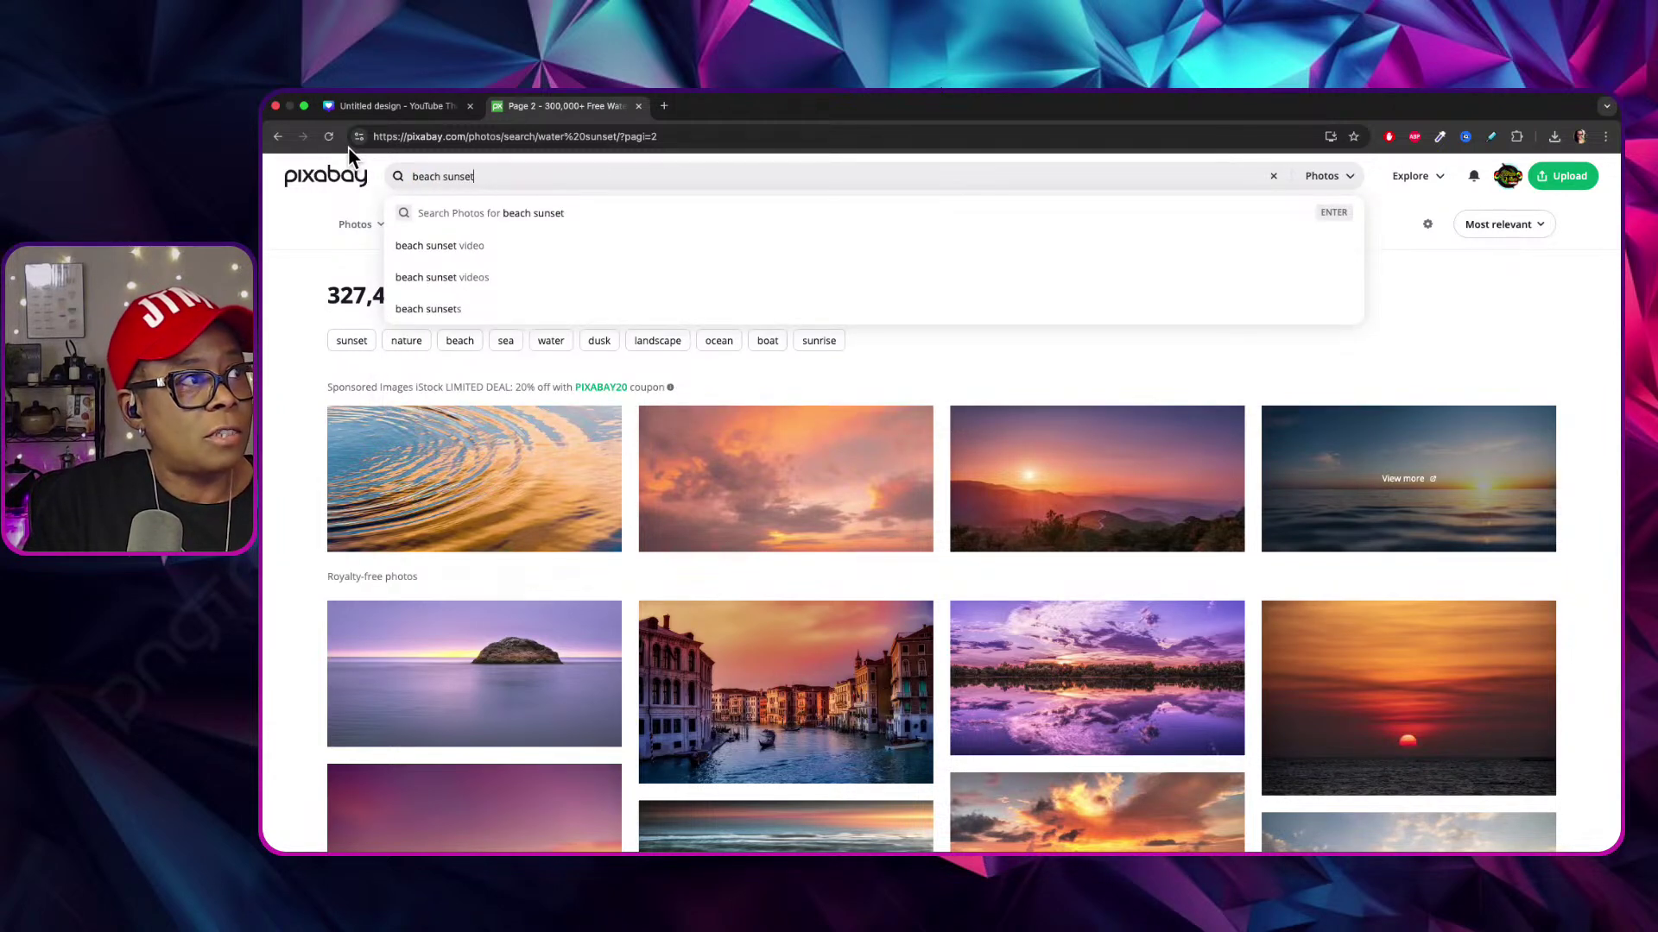
{"action": "key", "text": "Return"}
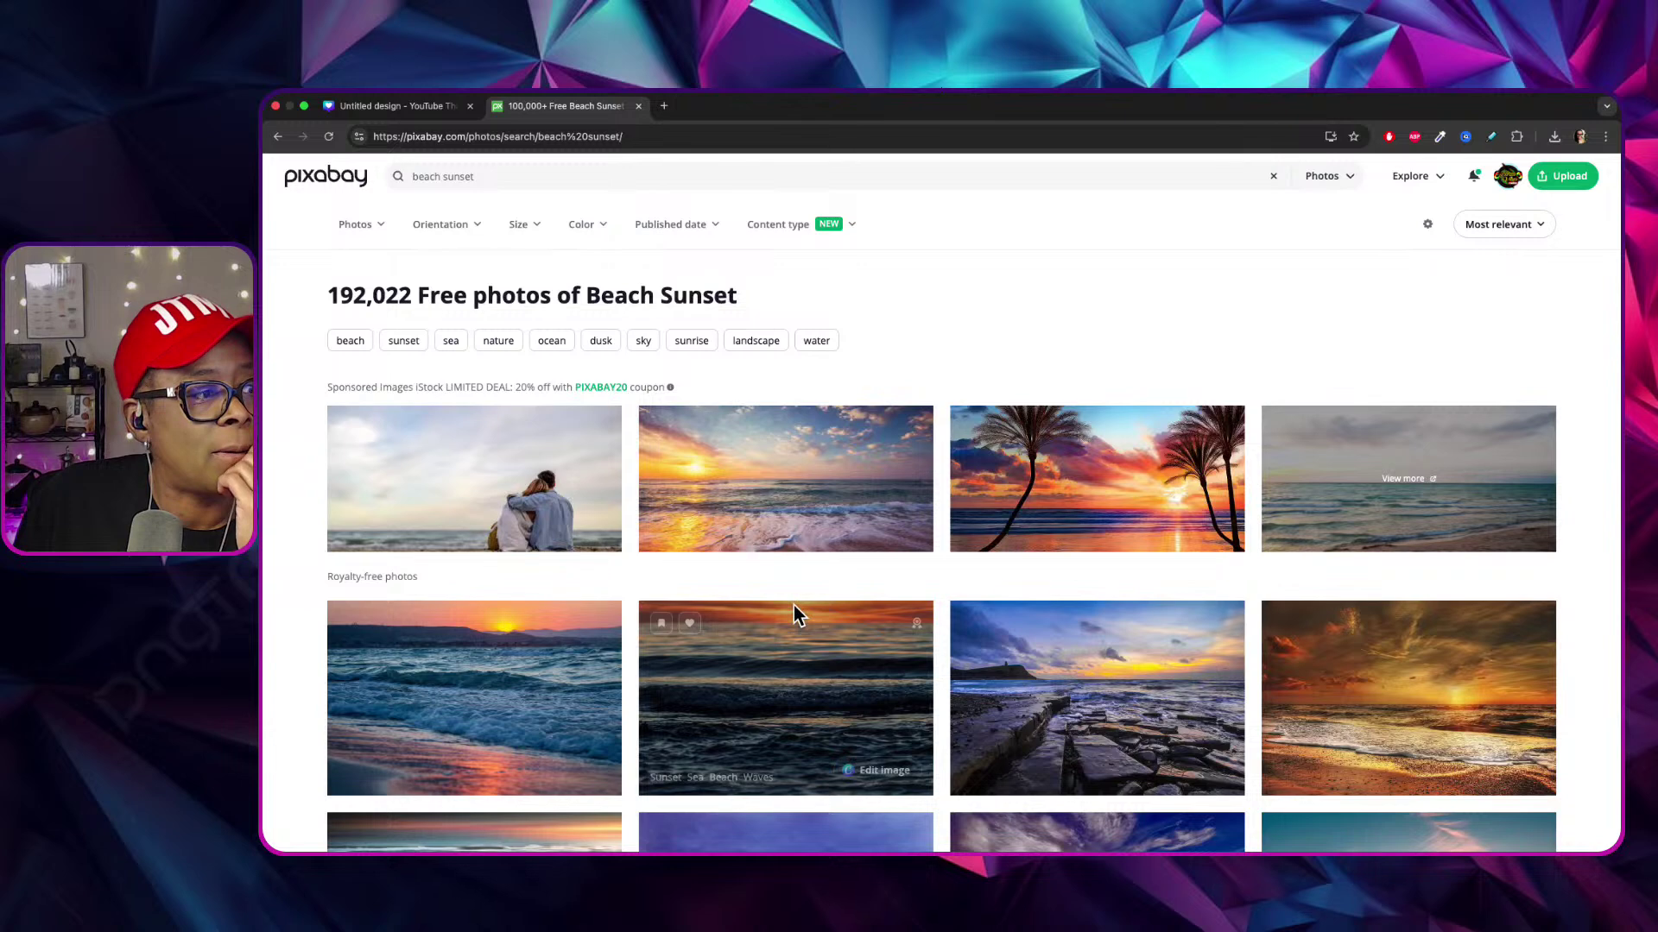
{"action": "scroll", "coordinate": [794, 604], "scroll_direction": "down", "scroll_amount": 3}
{"action": "scroll", "coordinate": [806, 616], "scroll_direction": "down", "scroll_amount": 3}
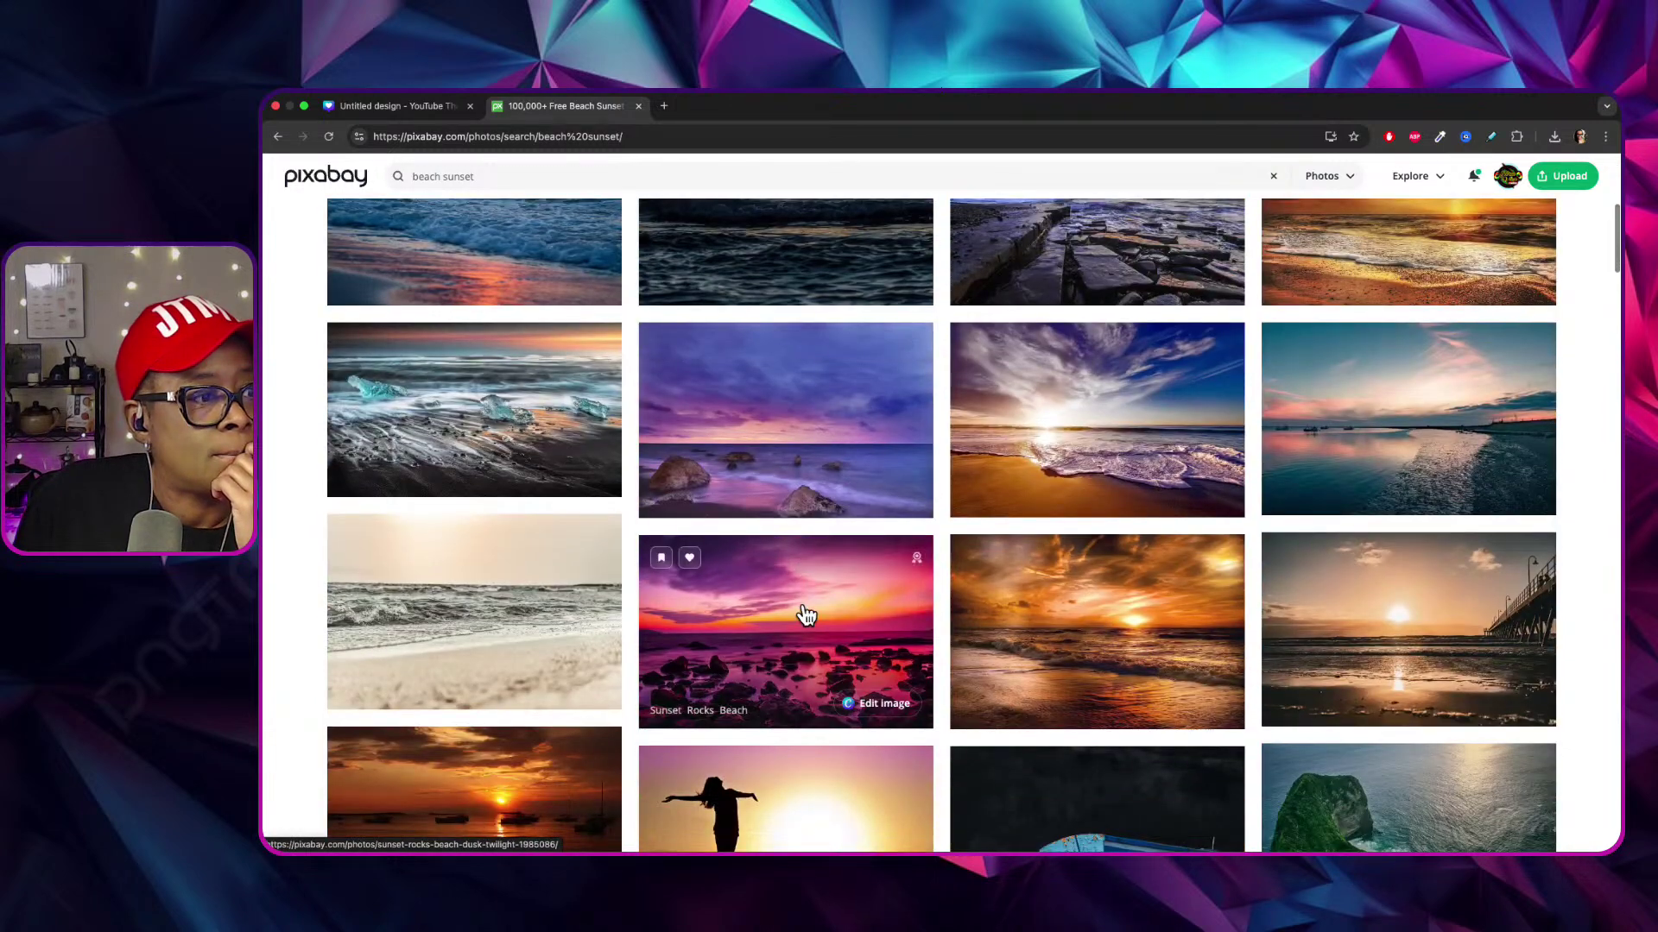
{"action": "scroll", "coordinate": [805, 616], "scroll_direction": "down", "scroll_amount": 2}
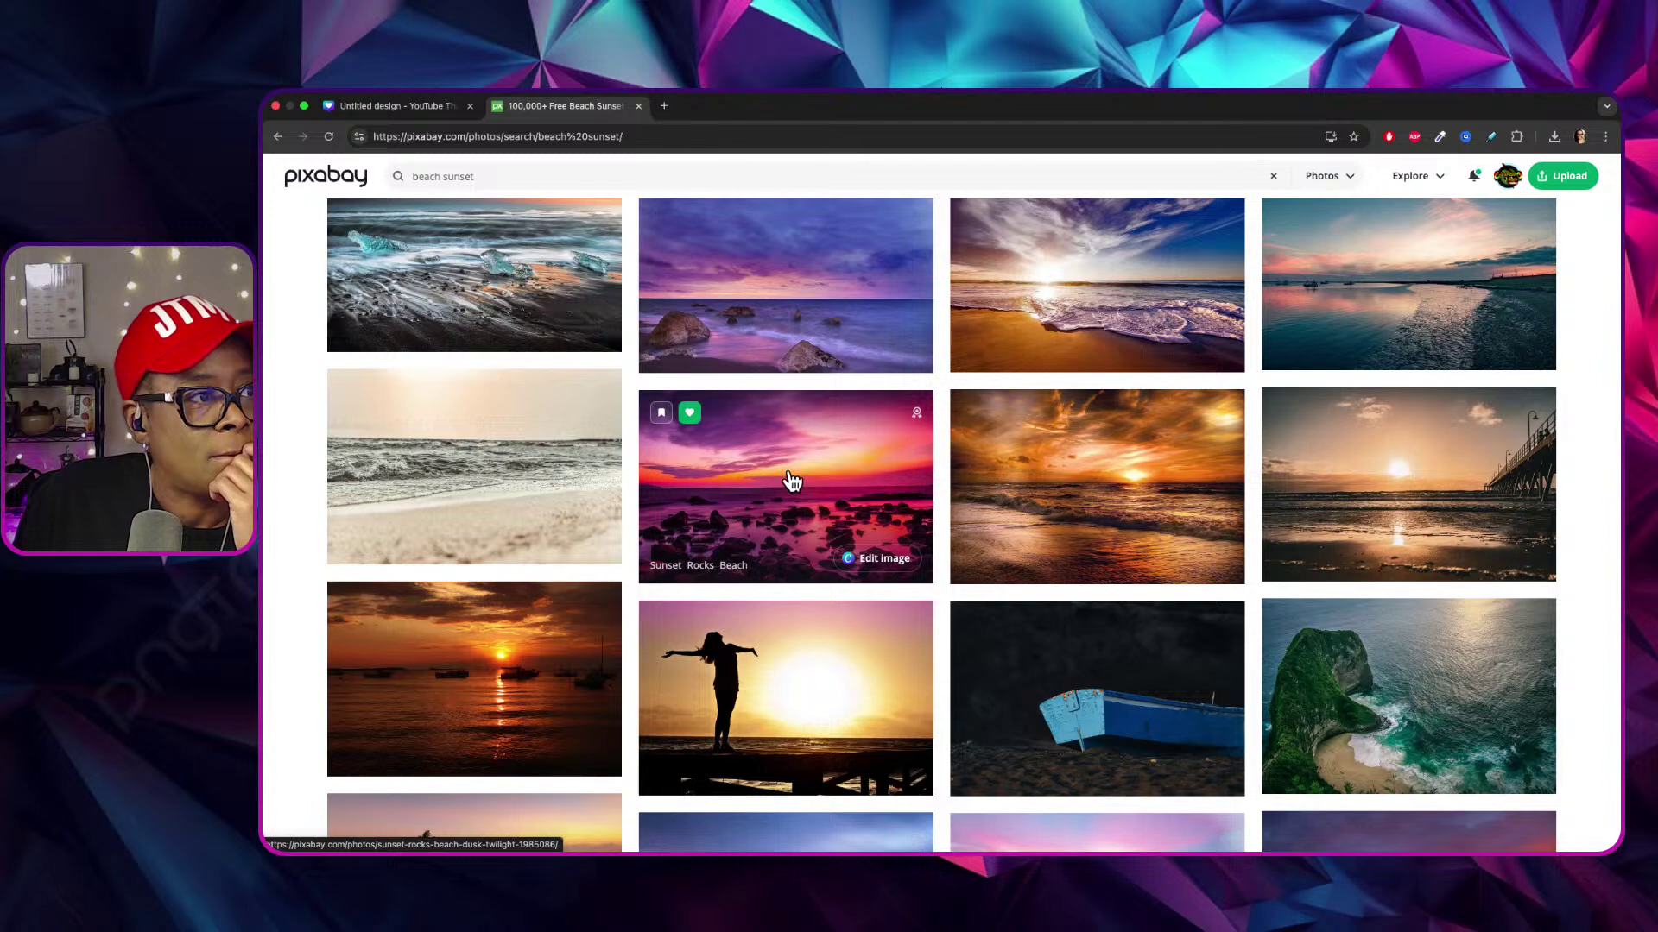
Examine the remaining "beach sunset" photos on the first results page for a possible background.
{"action": "scroll", "coordinate": [785, 480], "scroll_direction": "down", "scroll_amount": 5}
{"action": "scroll", "coordinate": [782, 479], "scroll_direction": "down", "scroll_amount": 9}
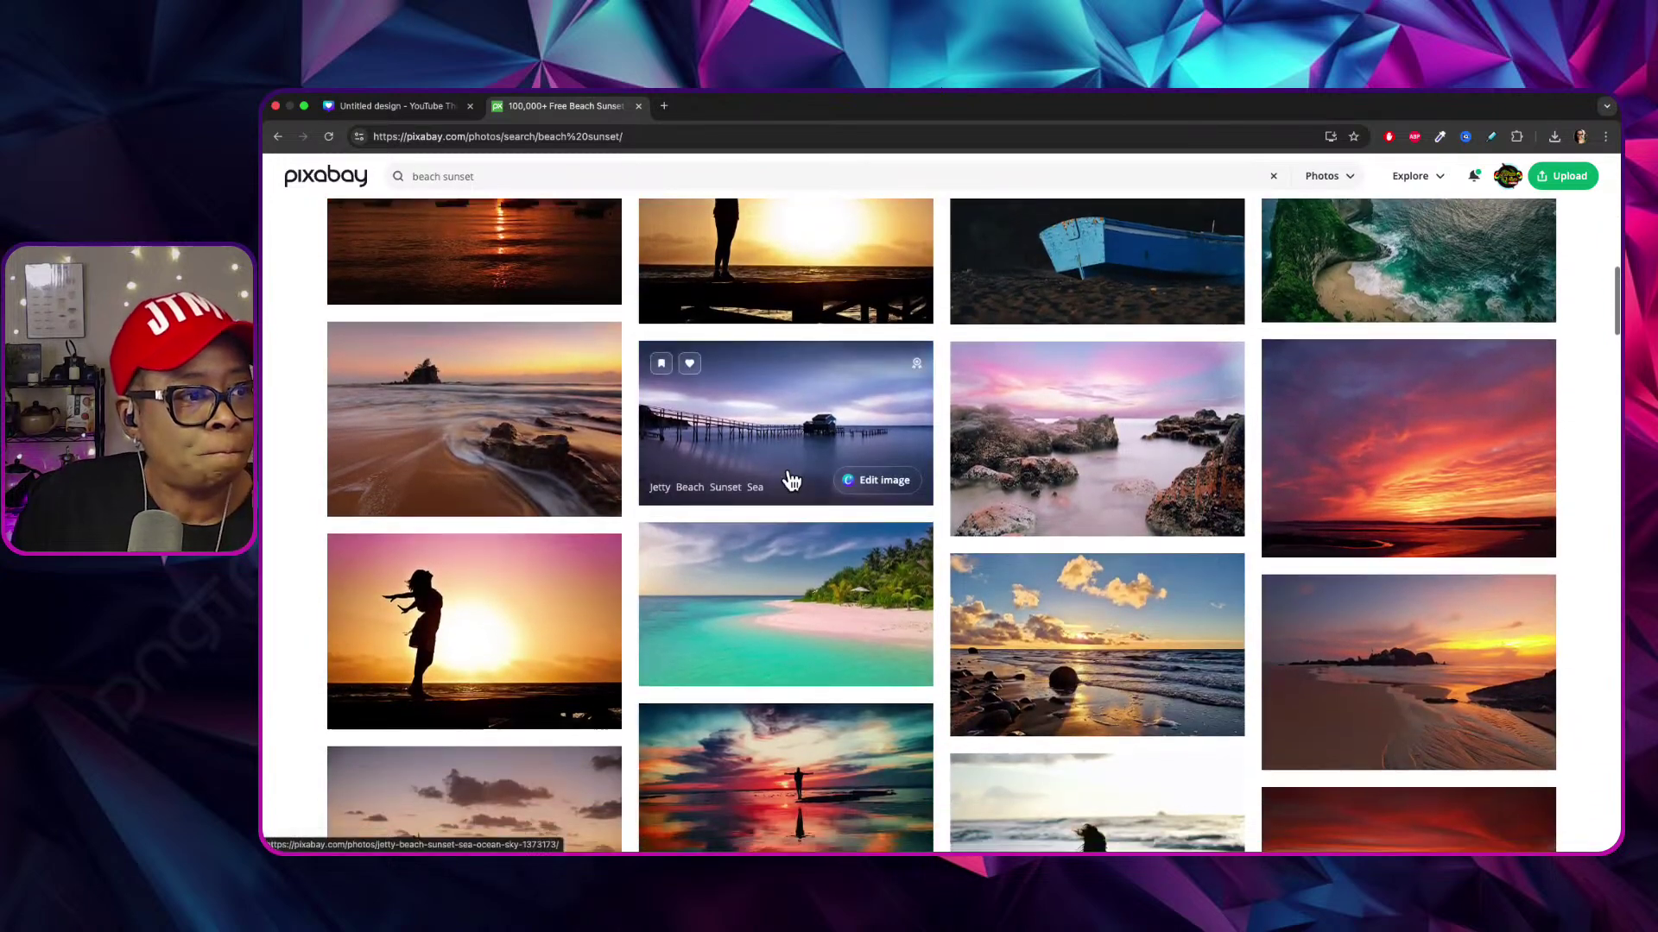
{"action": "scroll", "coordinate": [782, 483], "scroll_direction": "down", "scroll_amount": 6}
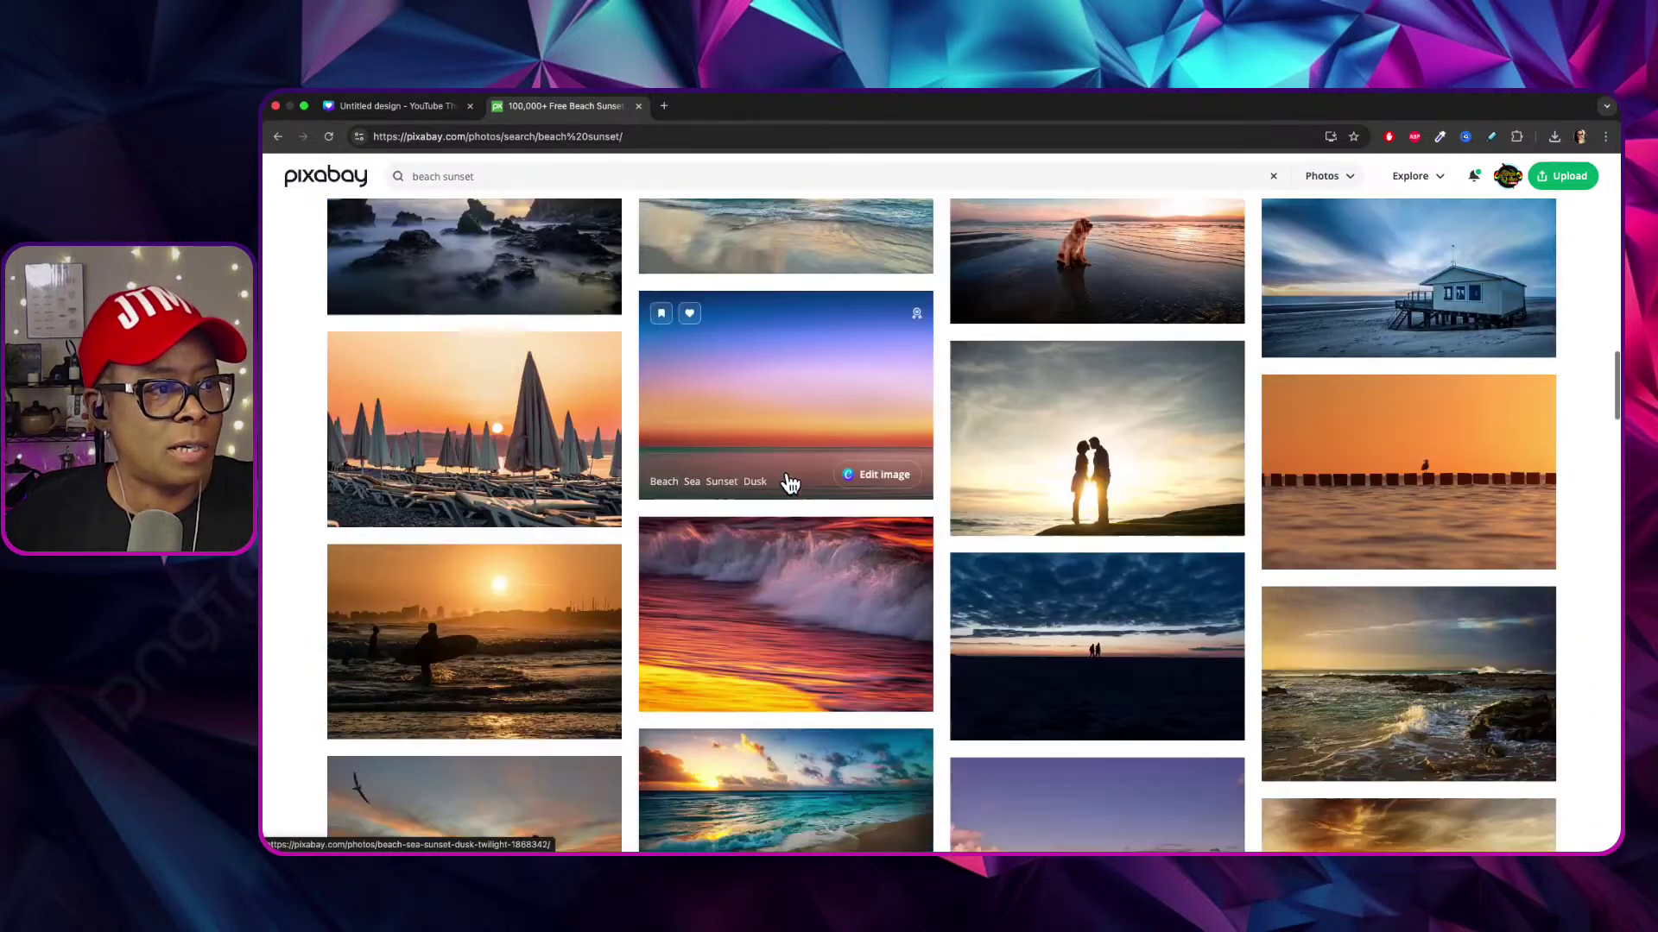
{"action": "scroll", "coordinate": [786, 488], "scroll_direction": "down", "scroll_amount": 3}
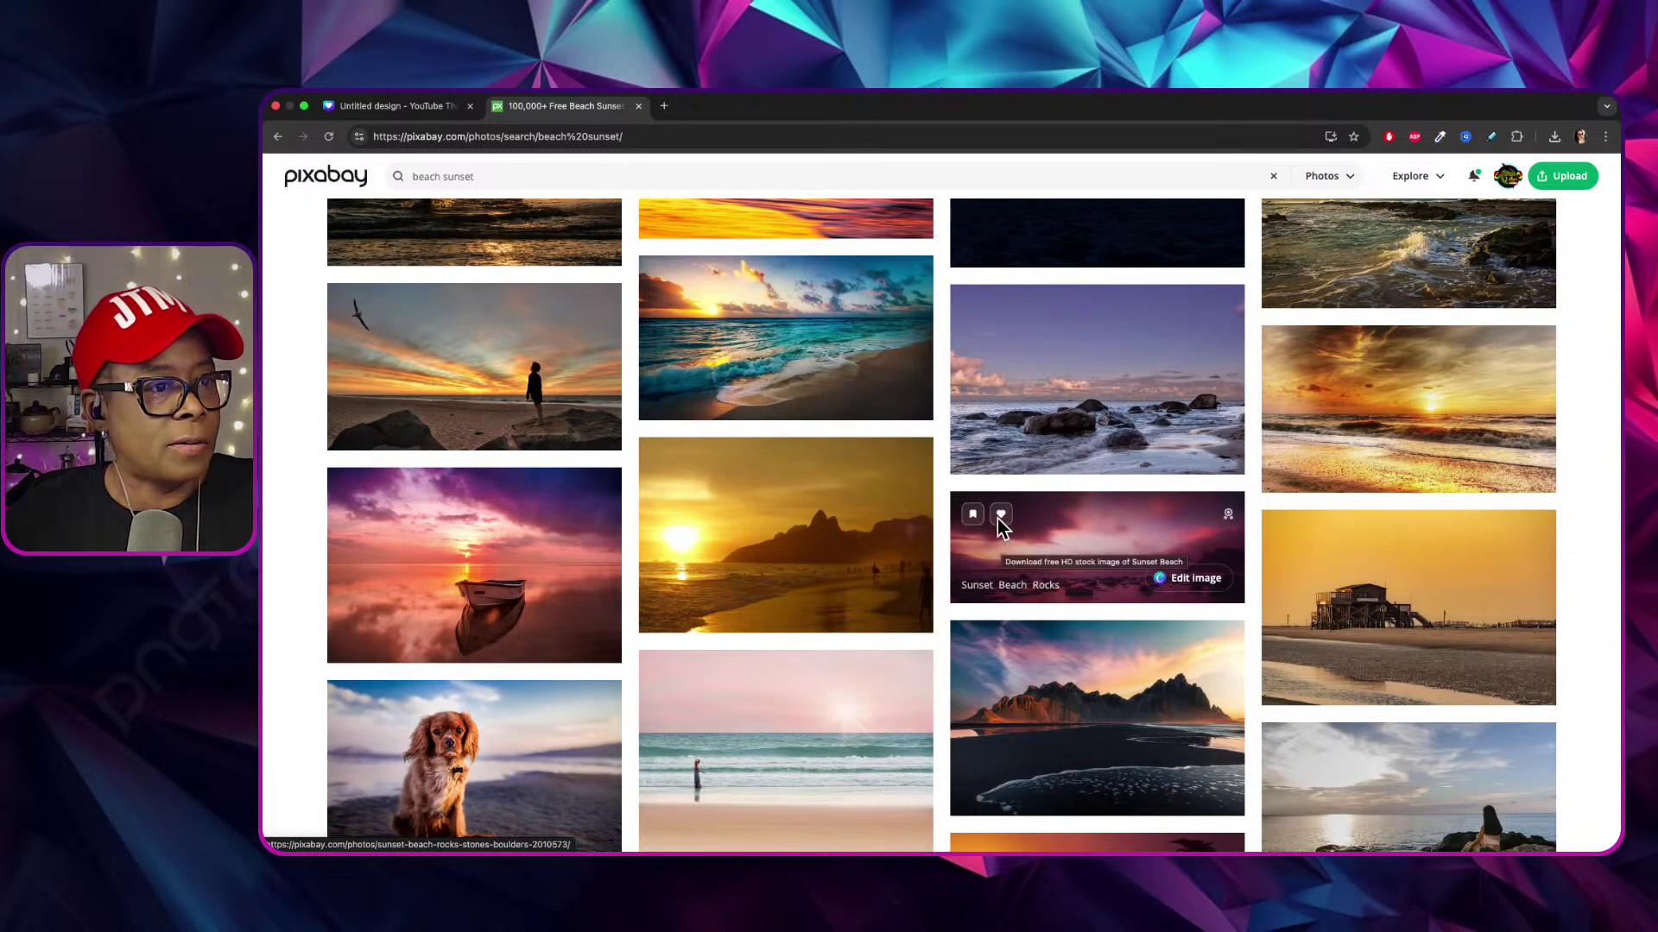
{"action": "scroll", "coordinate": [1075, 540], "scroll_direction": "down", "scroll_amount": 2}
{"action": "scroll", "coordinate": [1075, 539], "scroll_direction": "down", "scroll_amount": 1}
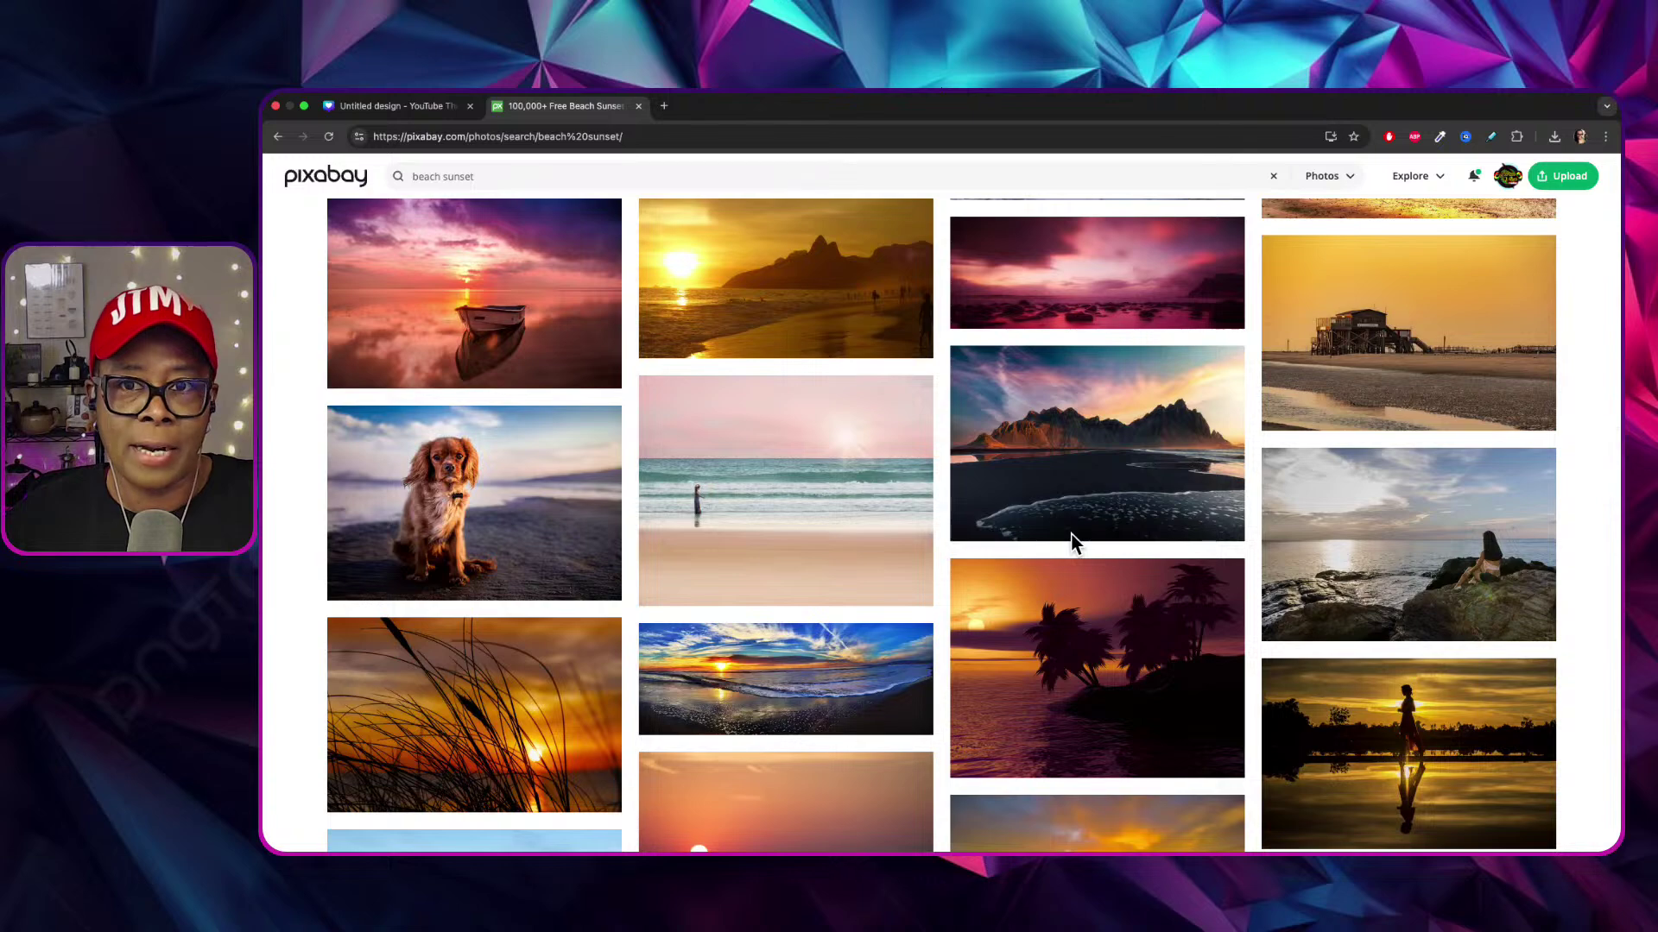
{"action": "scroll", "coordinate": [1049, 613], "scroll_direction": "down", "scroll_amount": 5}
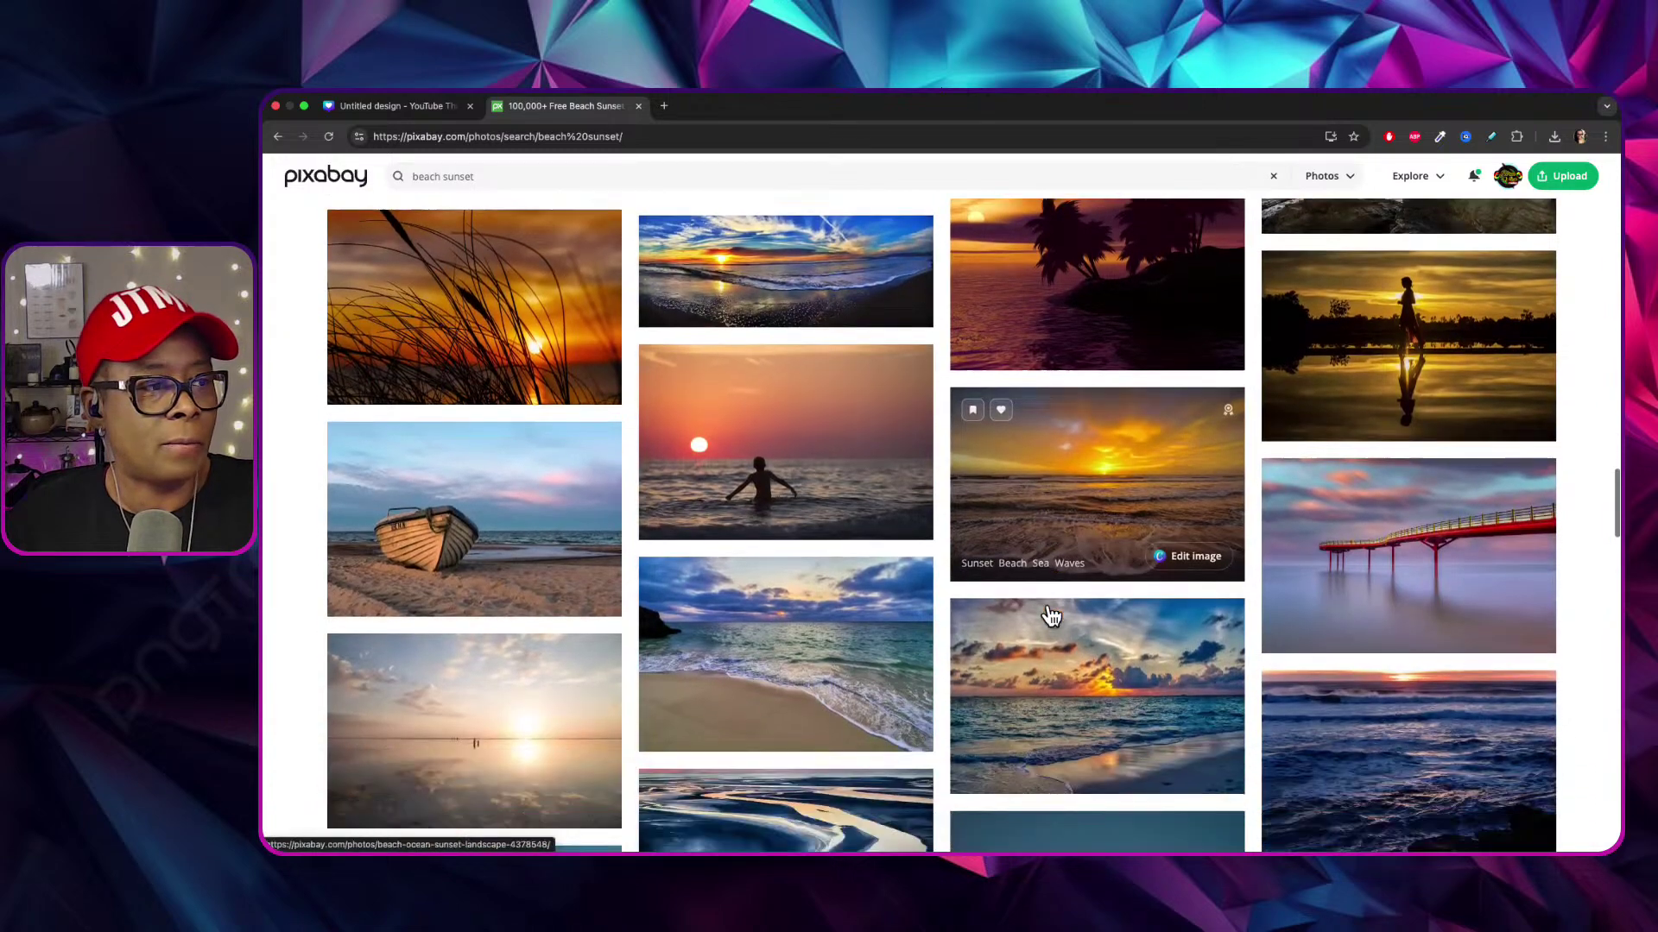
{"action": "scroll", "coordinate": [1049, 613], "scroll_direction": "down", "scroll_amount": 8}
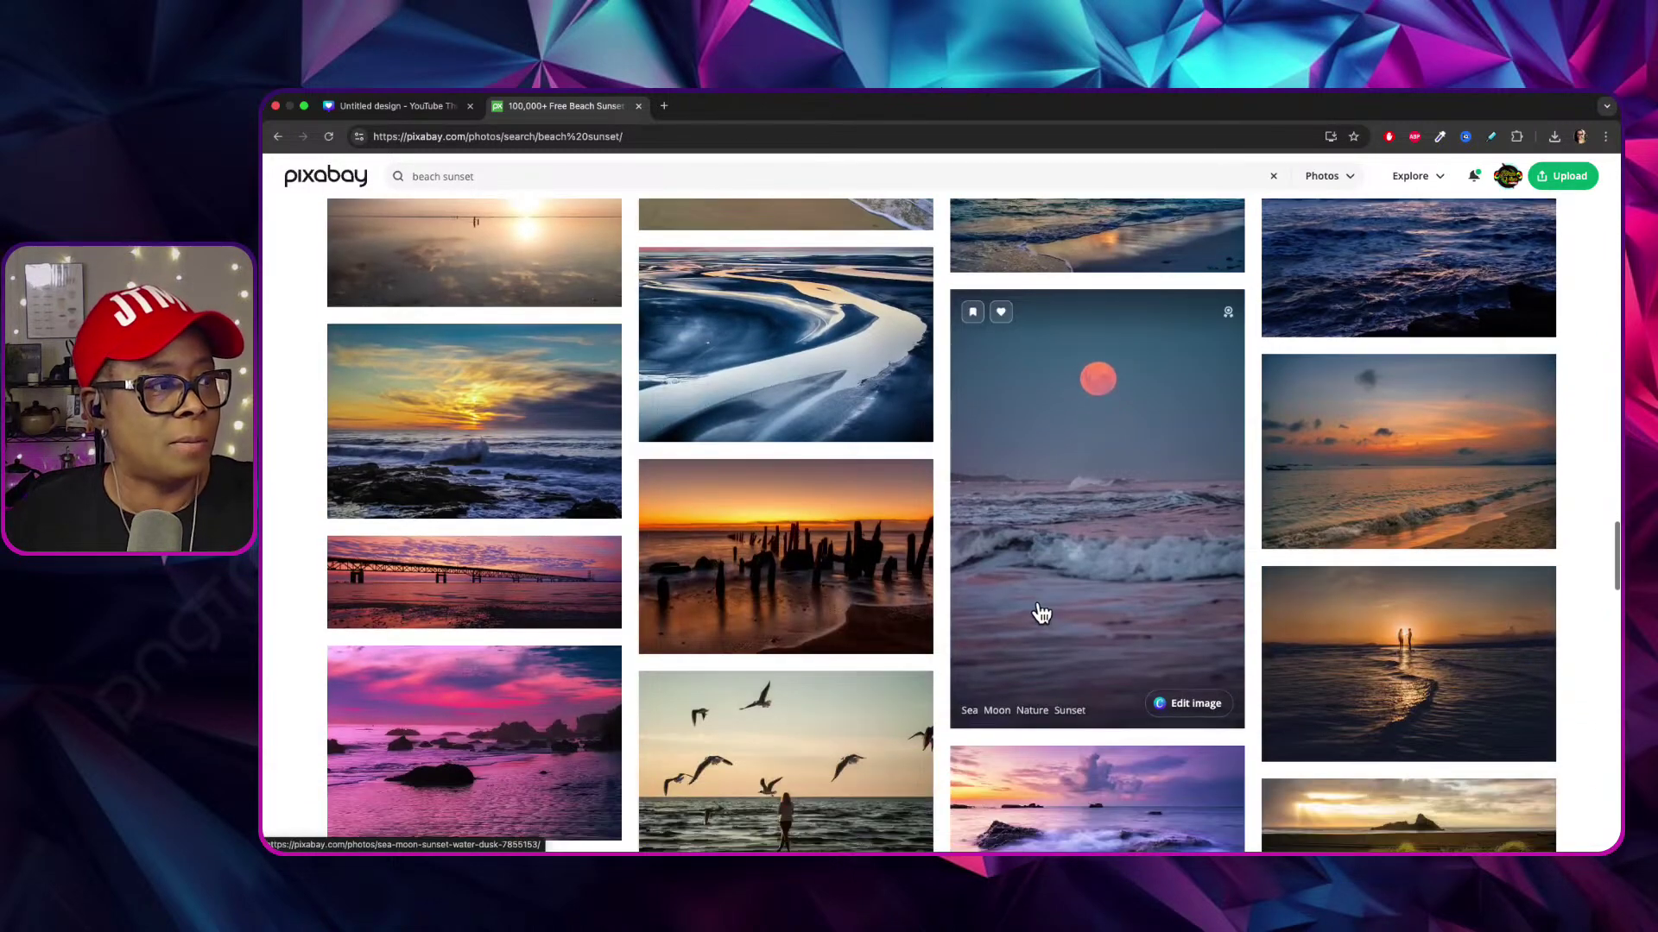
{"action": "scroll", "coordinate": [1040, 613], "scroll_direction": "down", "scroll_amount": 4}
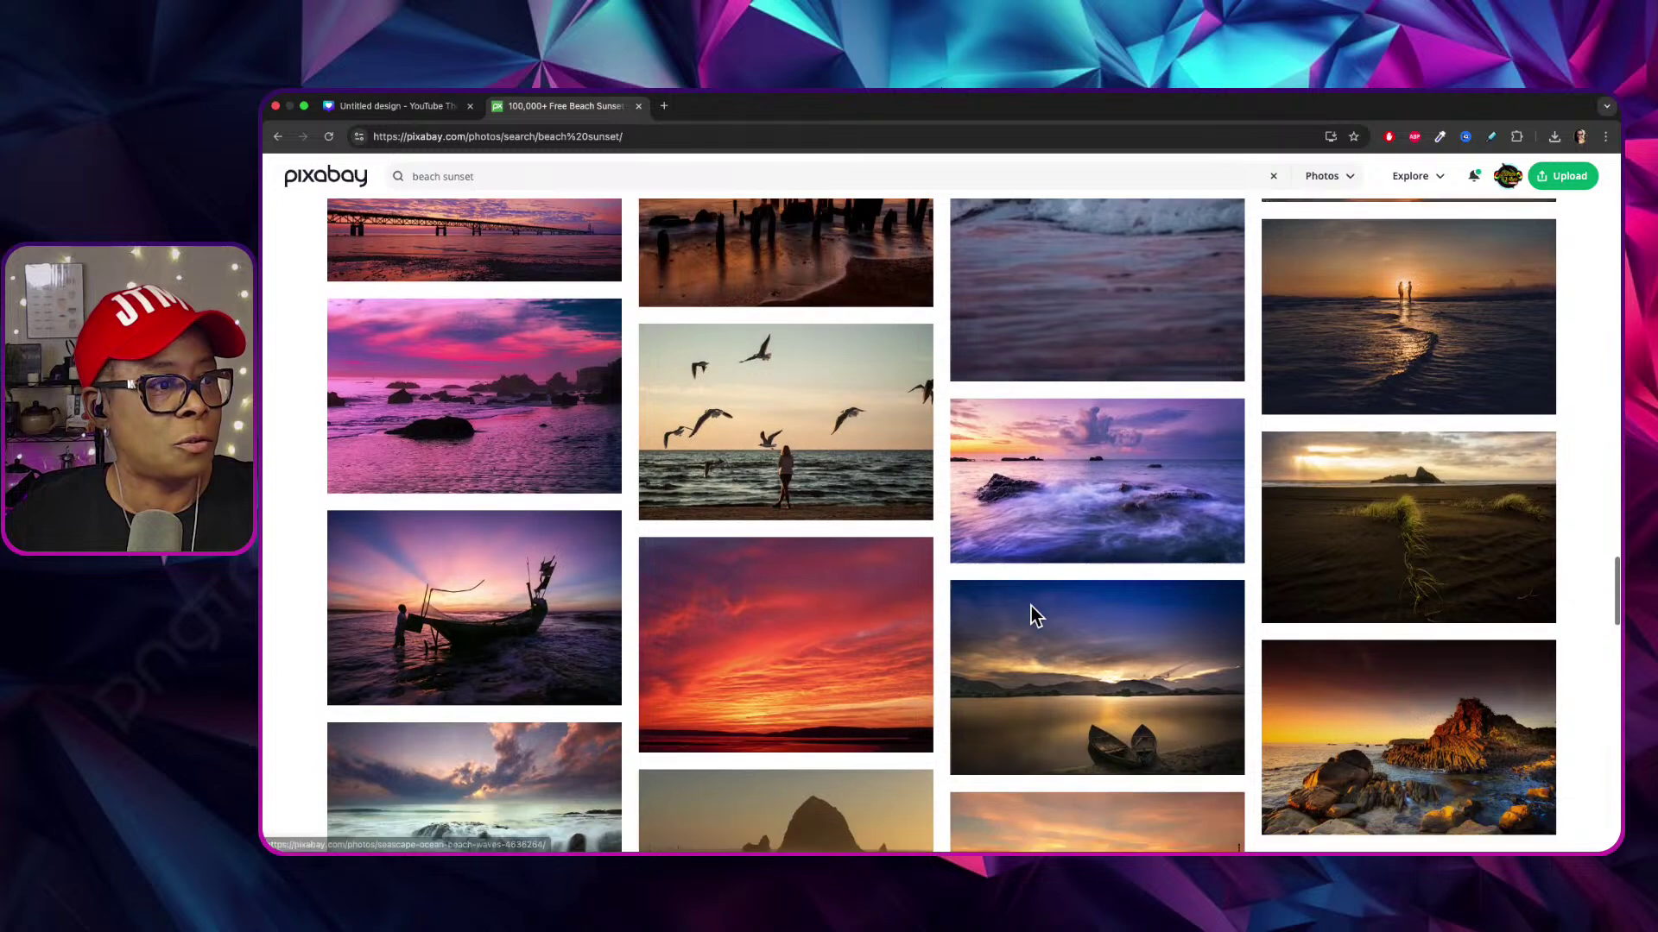
{"action": "scroll", "coordinate": [1040, 613], "scroll_direction": "down", "scroll_amount": 6}
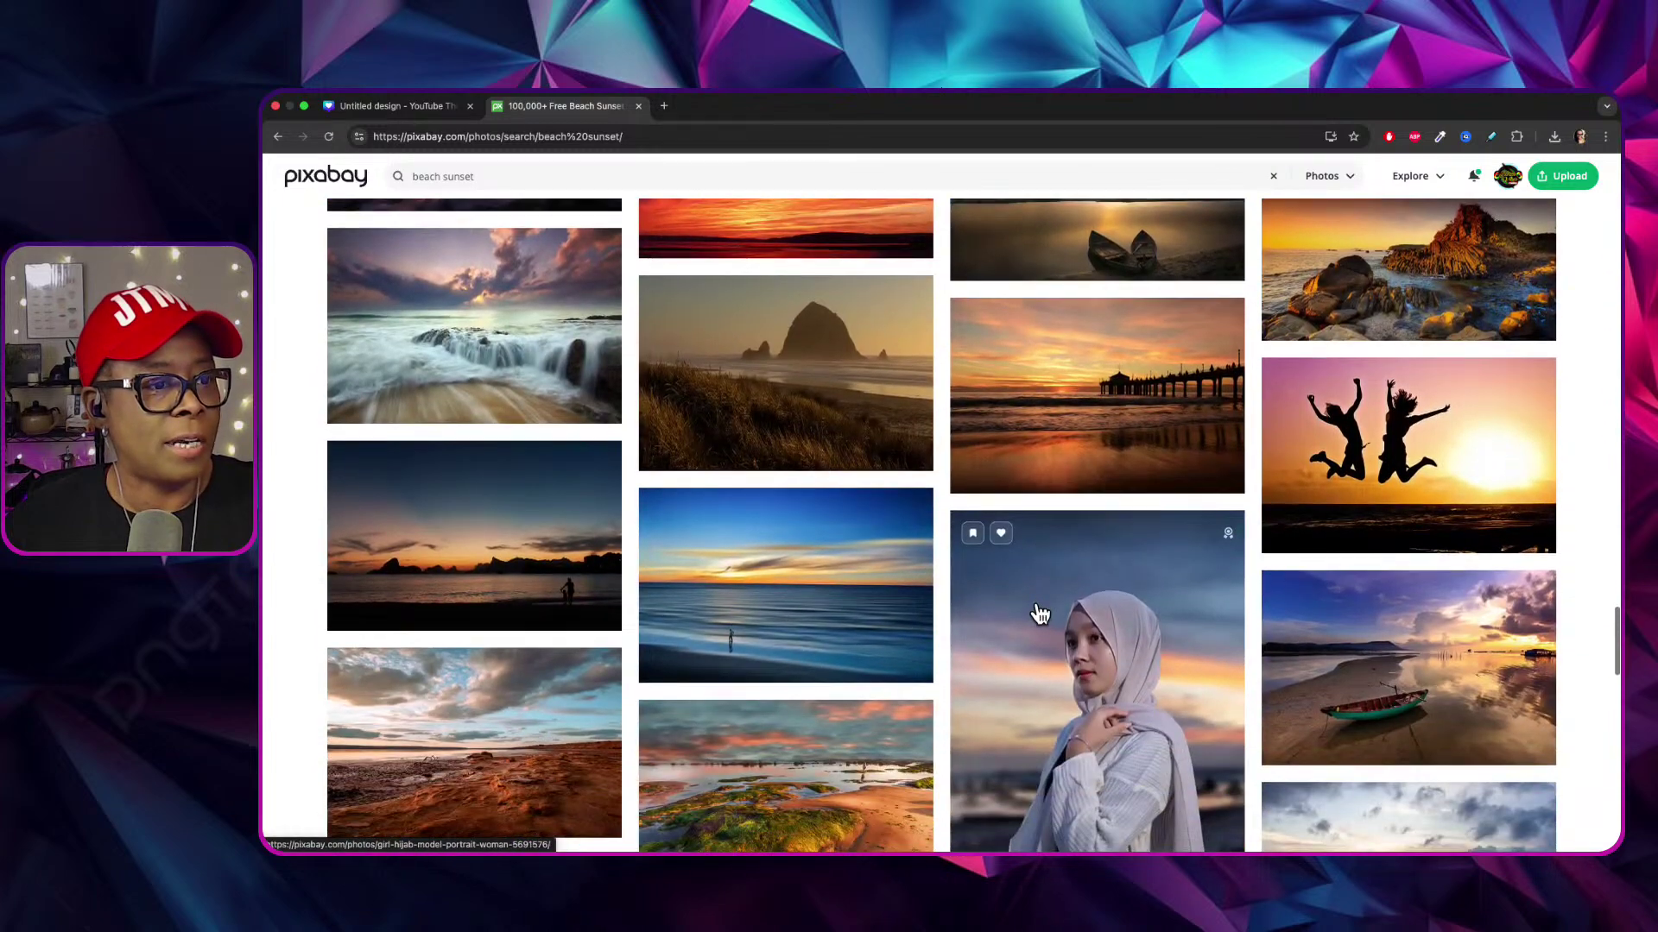
{"action": "scroll", "coordinate": [1041, 613], "scroll_direction": "down", "scroll_amount": 9}
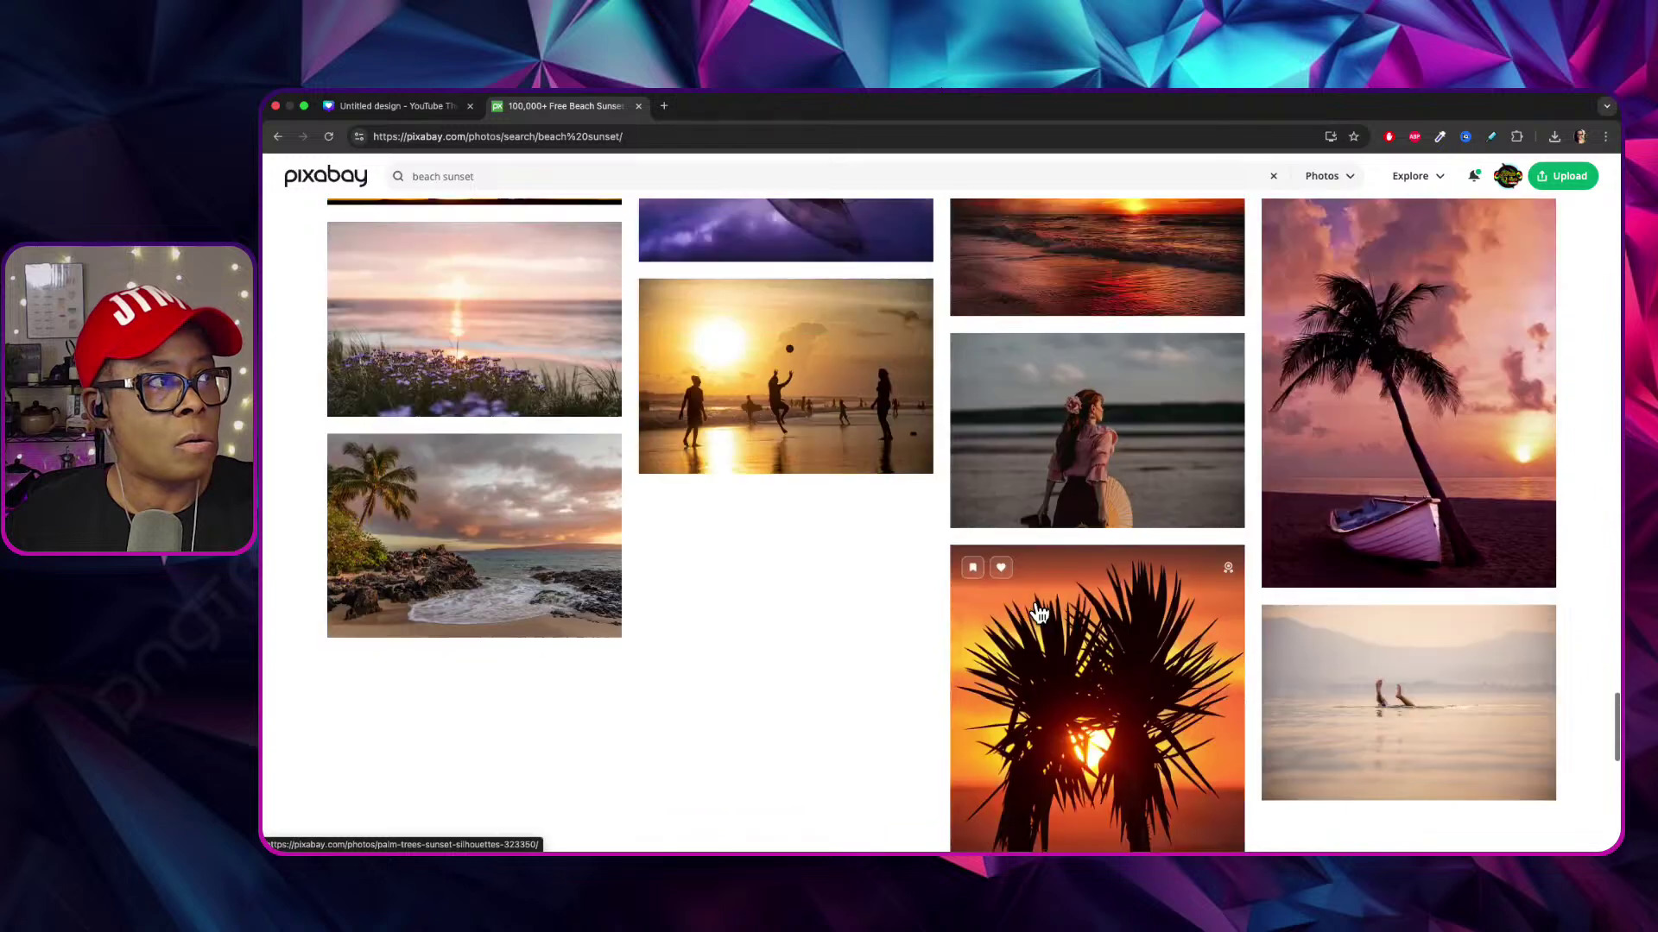
{"action": "scroll", "coordinate": [1041, 613], "scroll_direction": "up", "scroll_amount": 9}
Refine the photo search to "beach sunset purple" and browse the first results for a purple-toned background.
{"action": "left_click", "coordinate": [535, 173]}
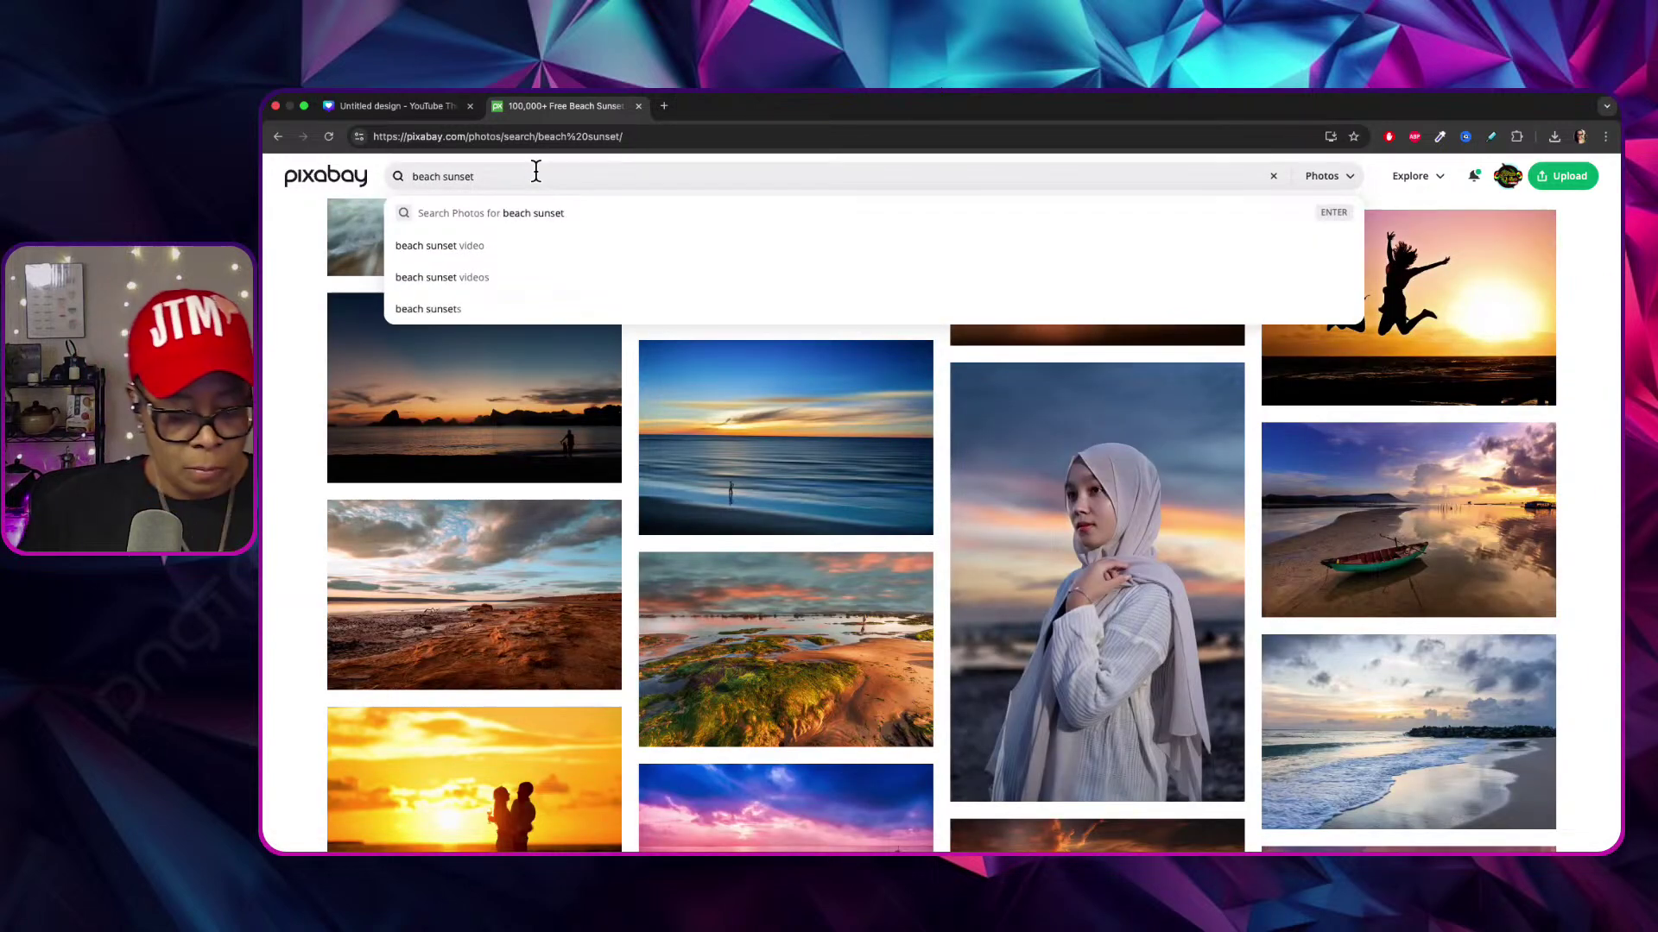
{"action": "type", "text": "purple"}
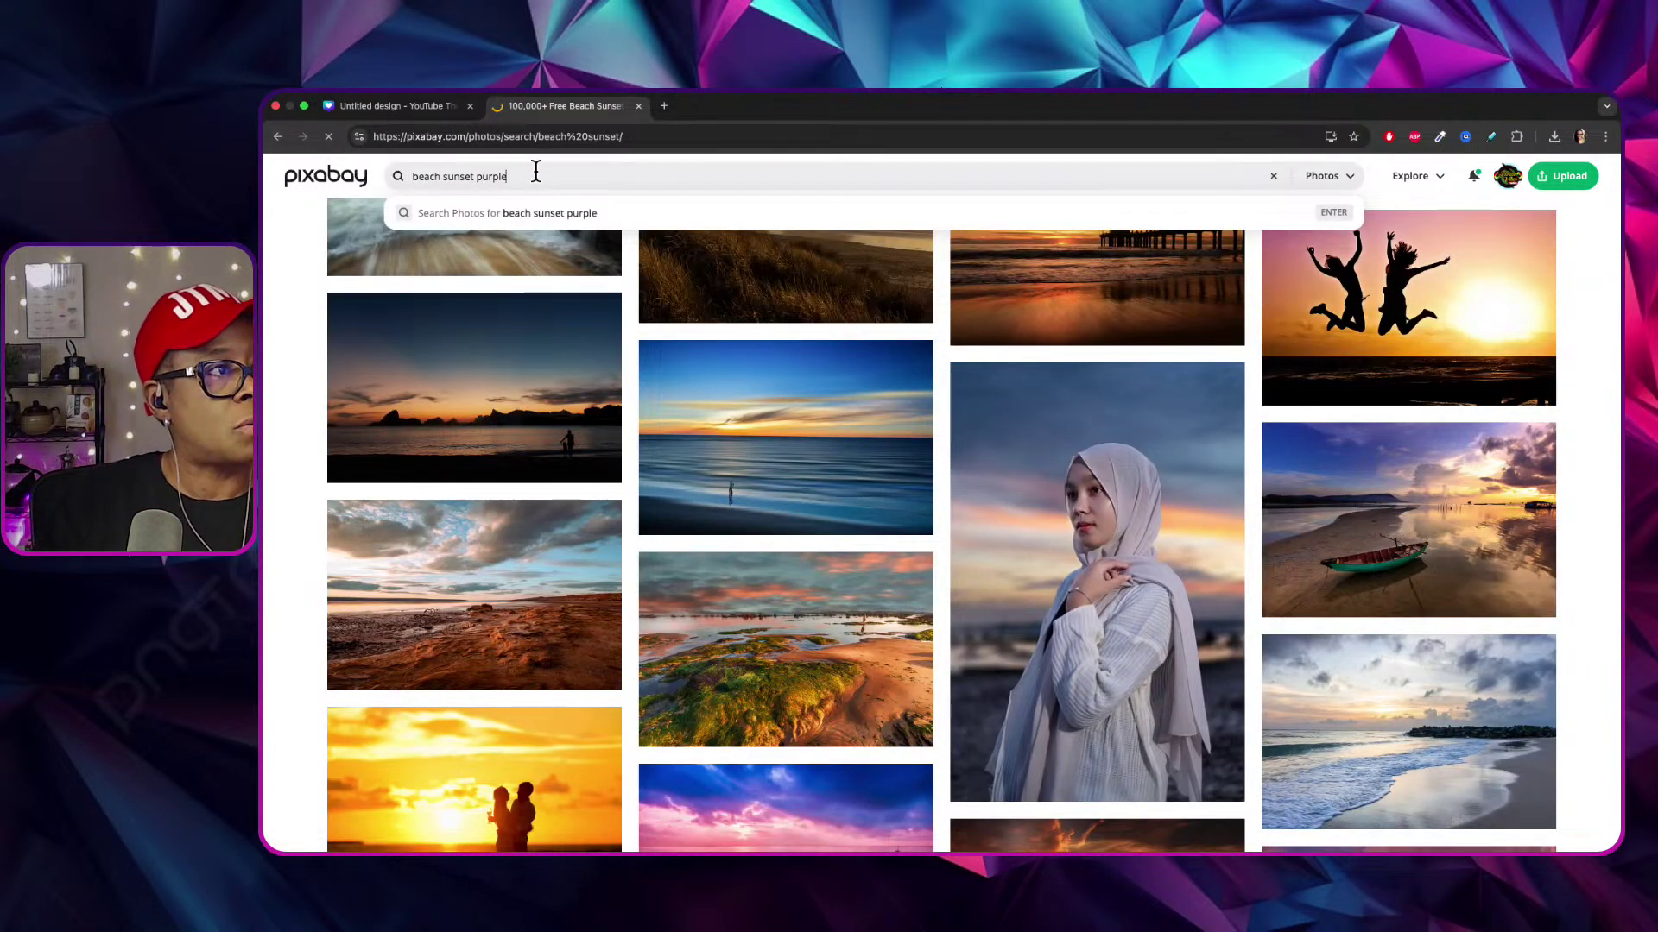
{"action": "key", "text": "Return"}
{"action": "scroll", "coordinate": [821, 535], "scroll_direction": "down", "scroll_amount": 3}
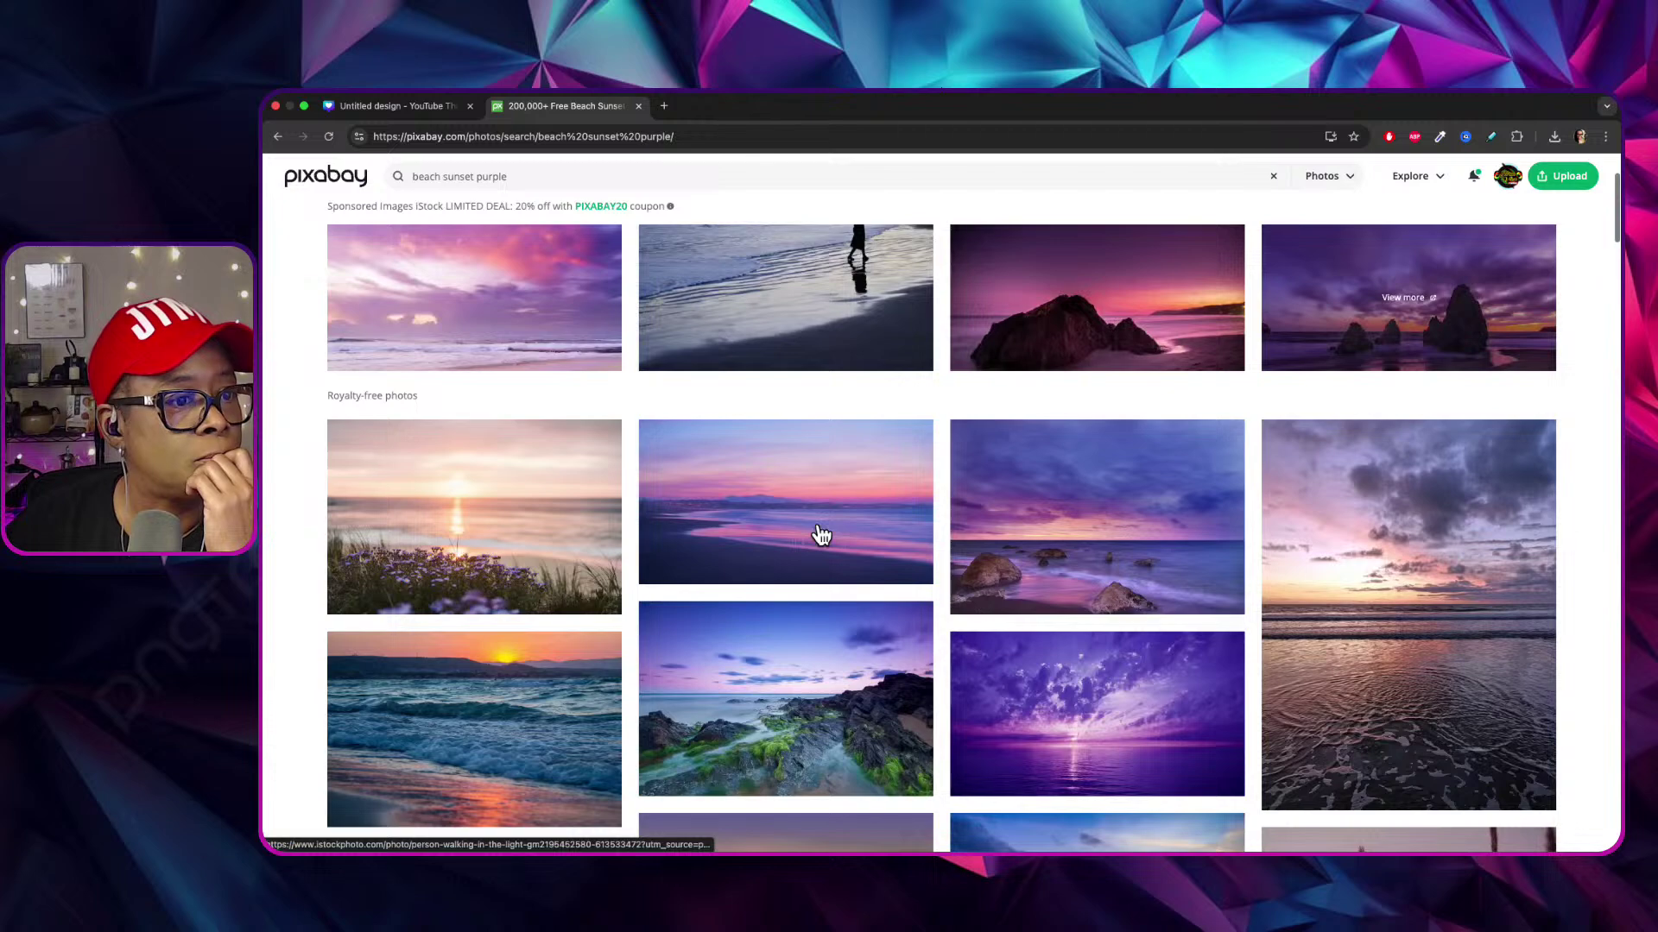
{"action": "scroll", "coordinate": [822, 535], "scroll_direction": "down", "scroll_amount": 3}
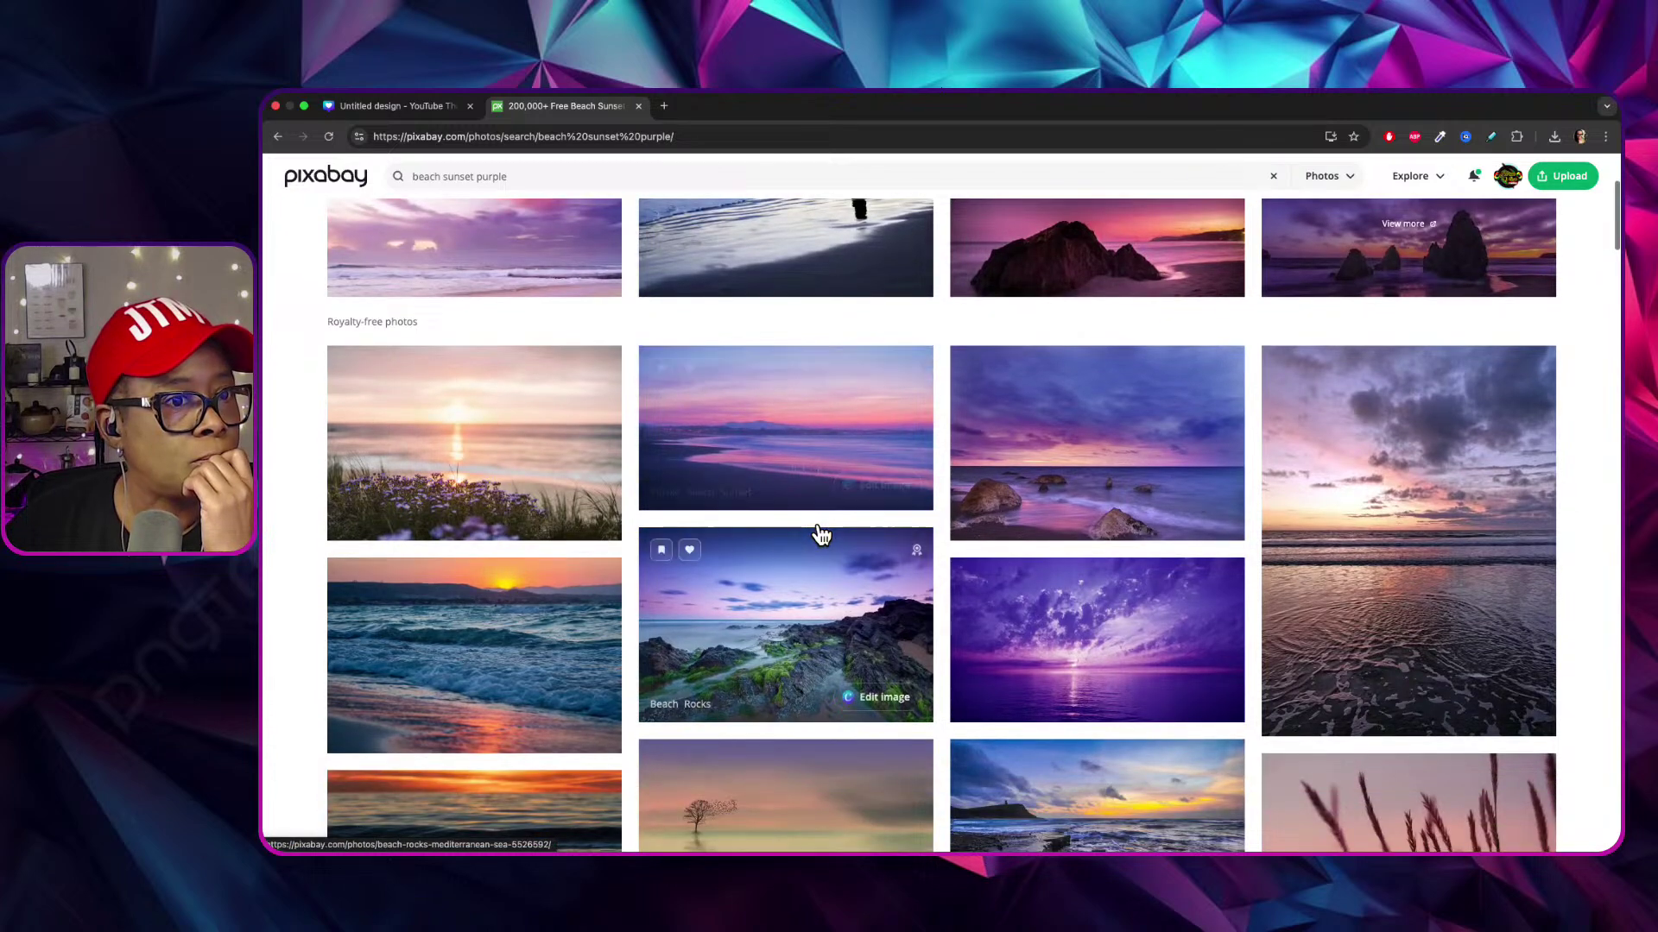
{"action": "scroll", "coordinate": [821, 536], "scroll_direction": "down", "scroll_amount": 6}
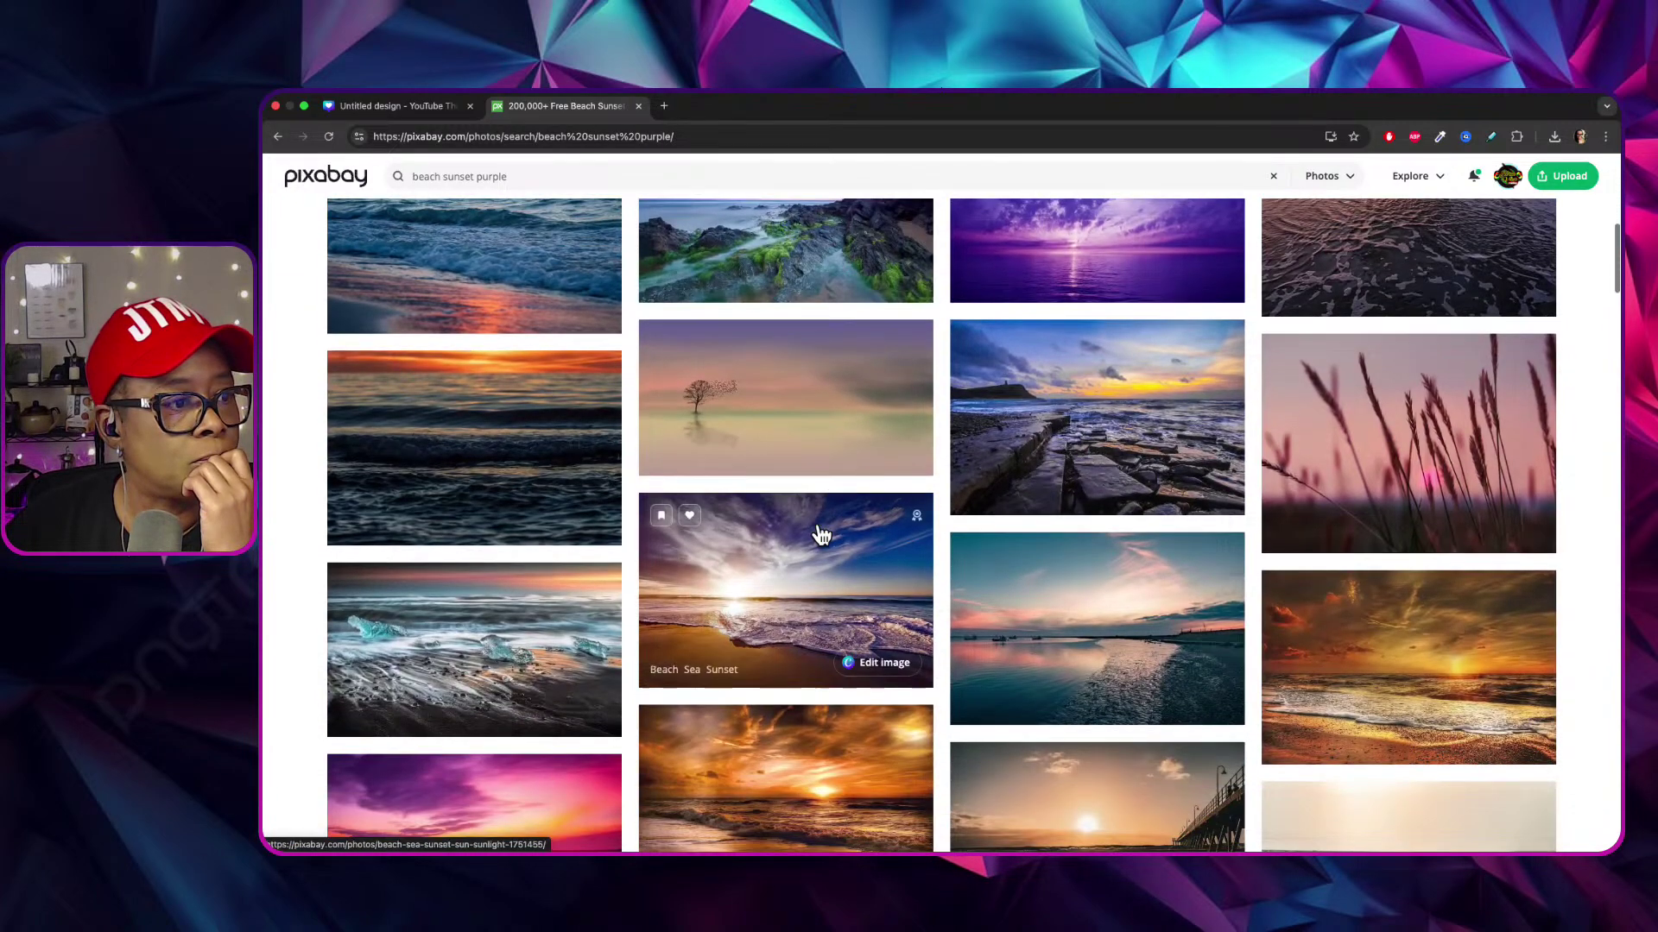
Browse further "beach sunset purple" results and open the liked pink and purple photo of the rocky beach.
{"action": "scroll", "coordinate": [812, 535], "scroll_direction": "down", "scroll_amount": 2}
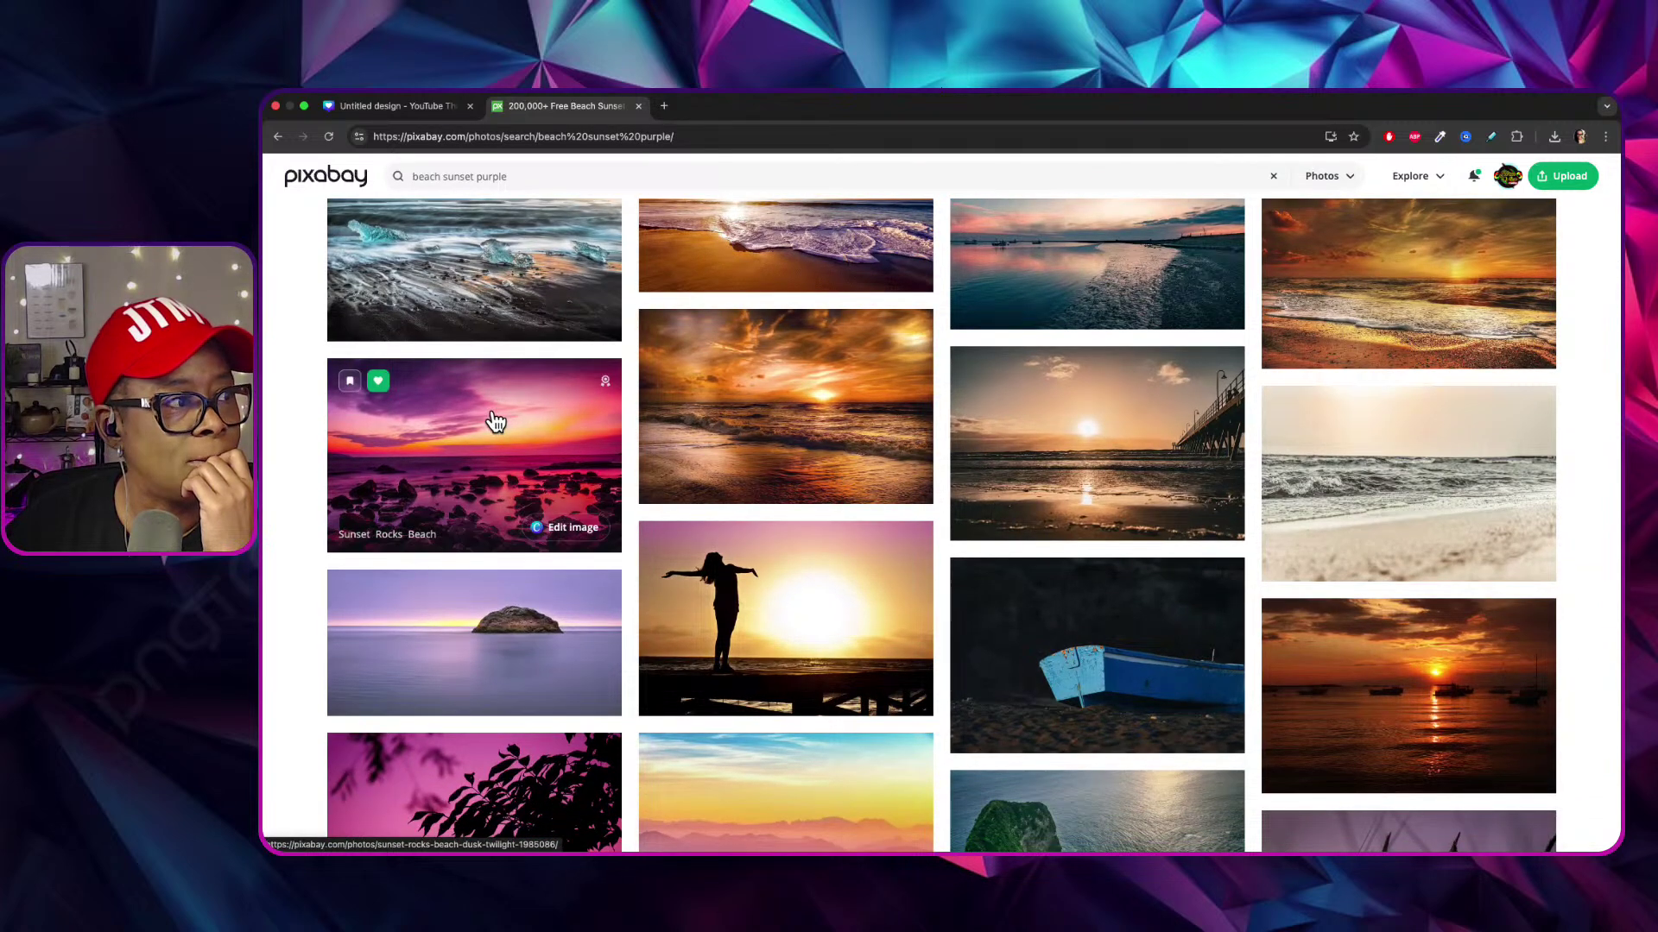
{"action": "scroll", "coordinate": [550, 483], "scroll_direction": "down", "scroll_amount": 5}
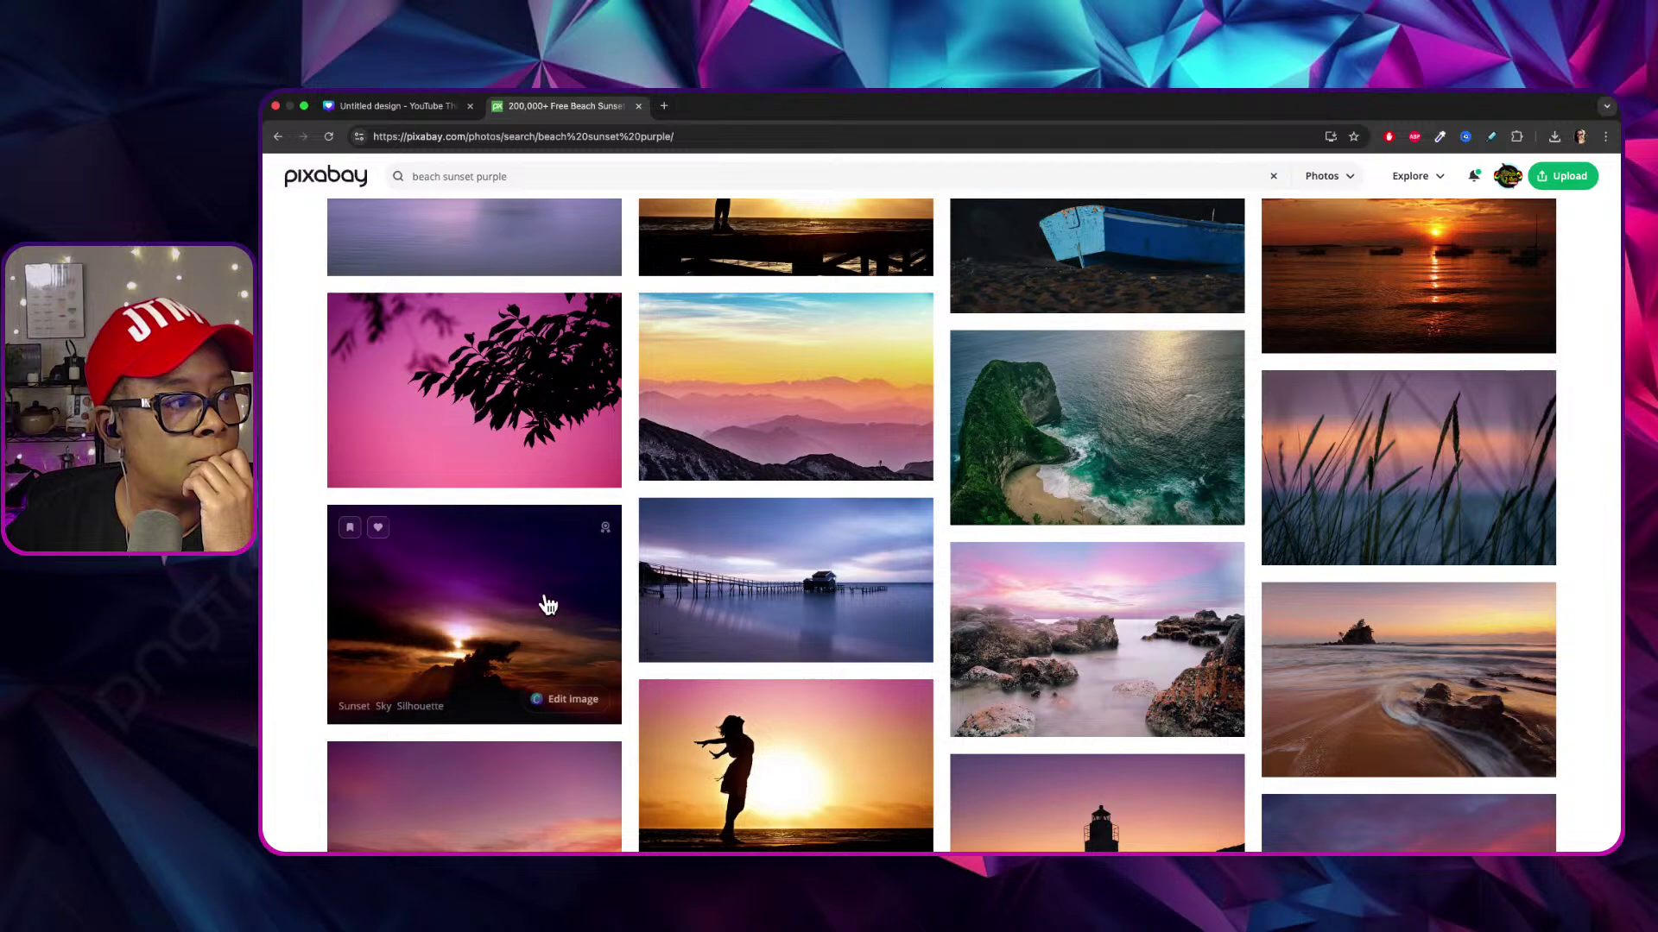
{"action": "scroll", "coordinate": [522, 615], "scroll_direction": "down", "scroll_amount": 5}
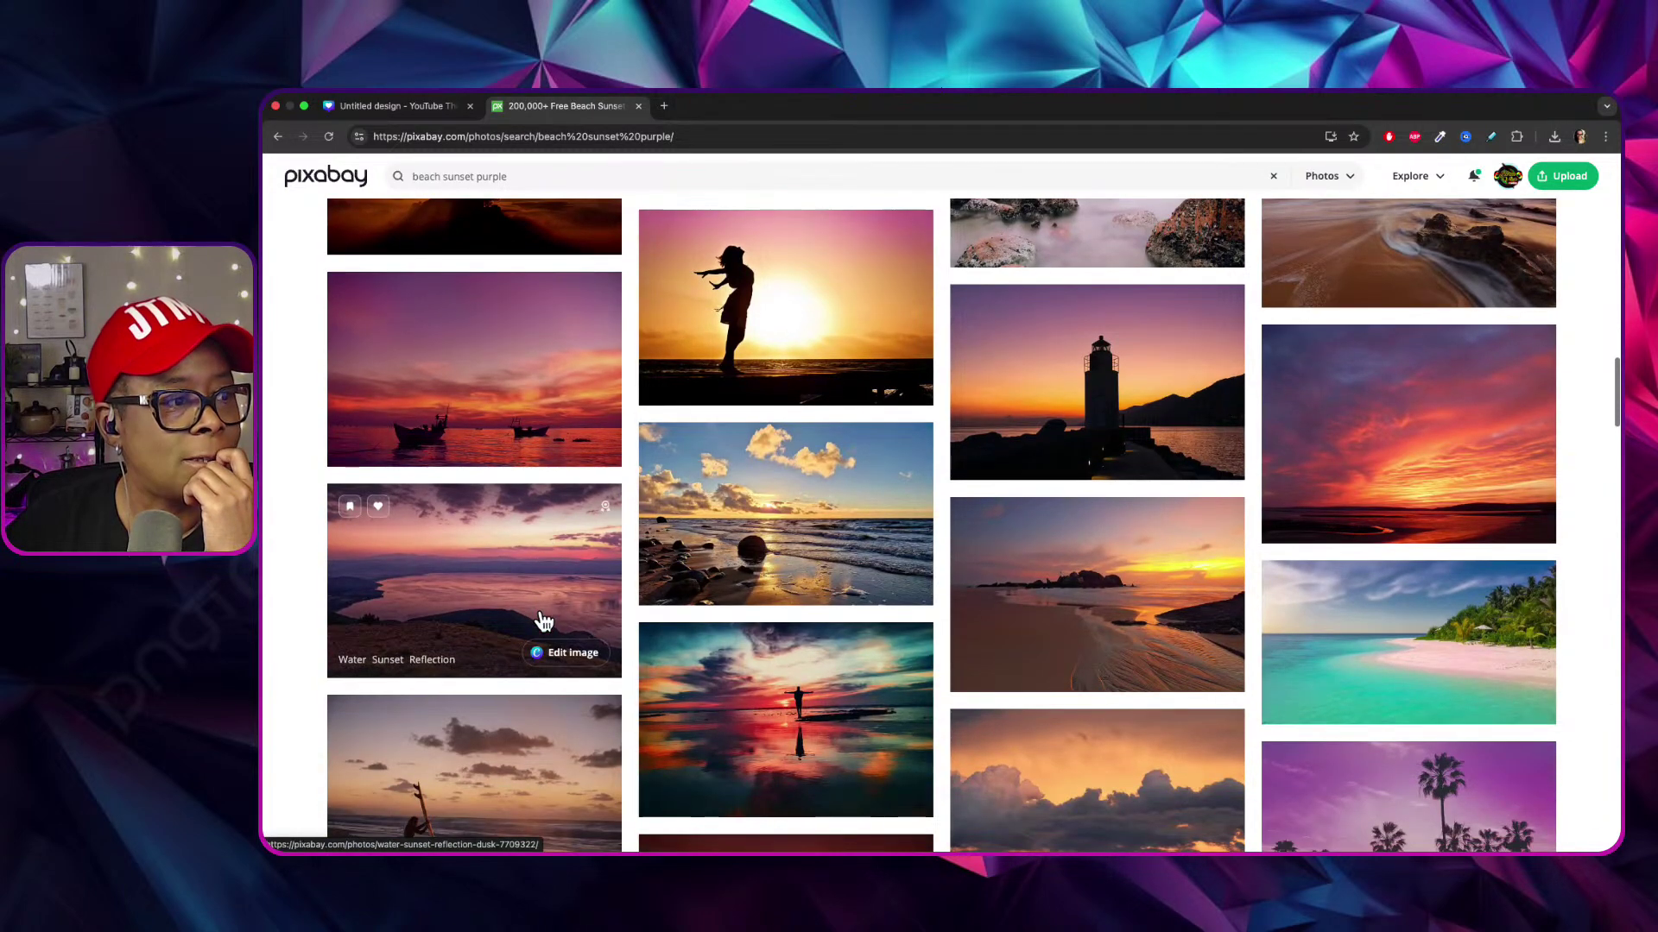
{"action": "scroll", "coordinate": [542, 621], "scroll_direction": "up", "scroll_amount": 12}
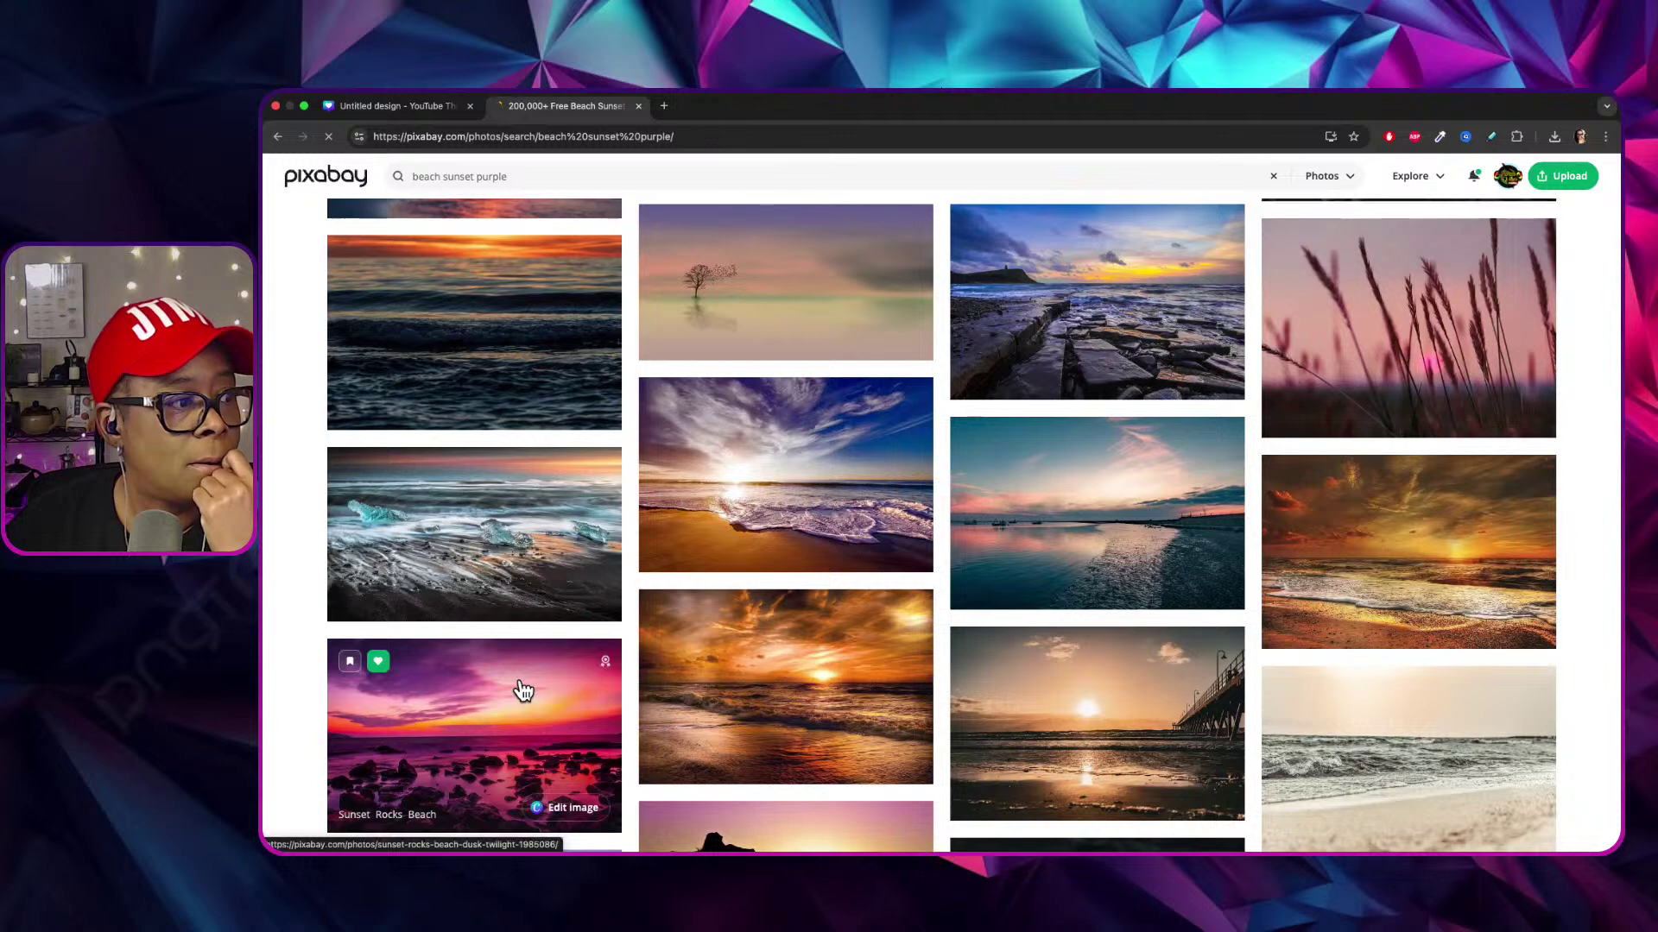
Examine the related free images for the rocky beach photo, loading an additional batch, and return to the photo's download details.
{"action": "scroll", "coordinate": [748, 651], "scroll_direction": "down", "scroll_amount": 3}
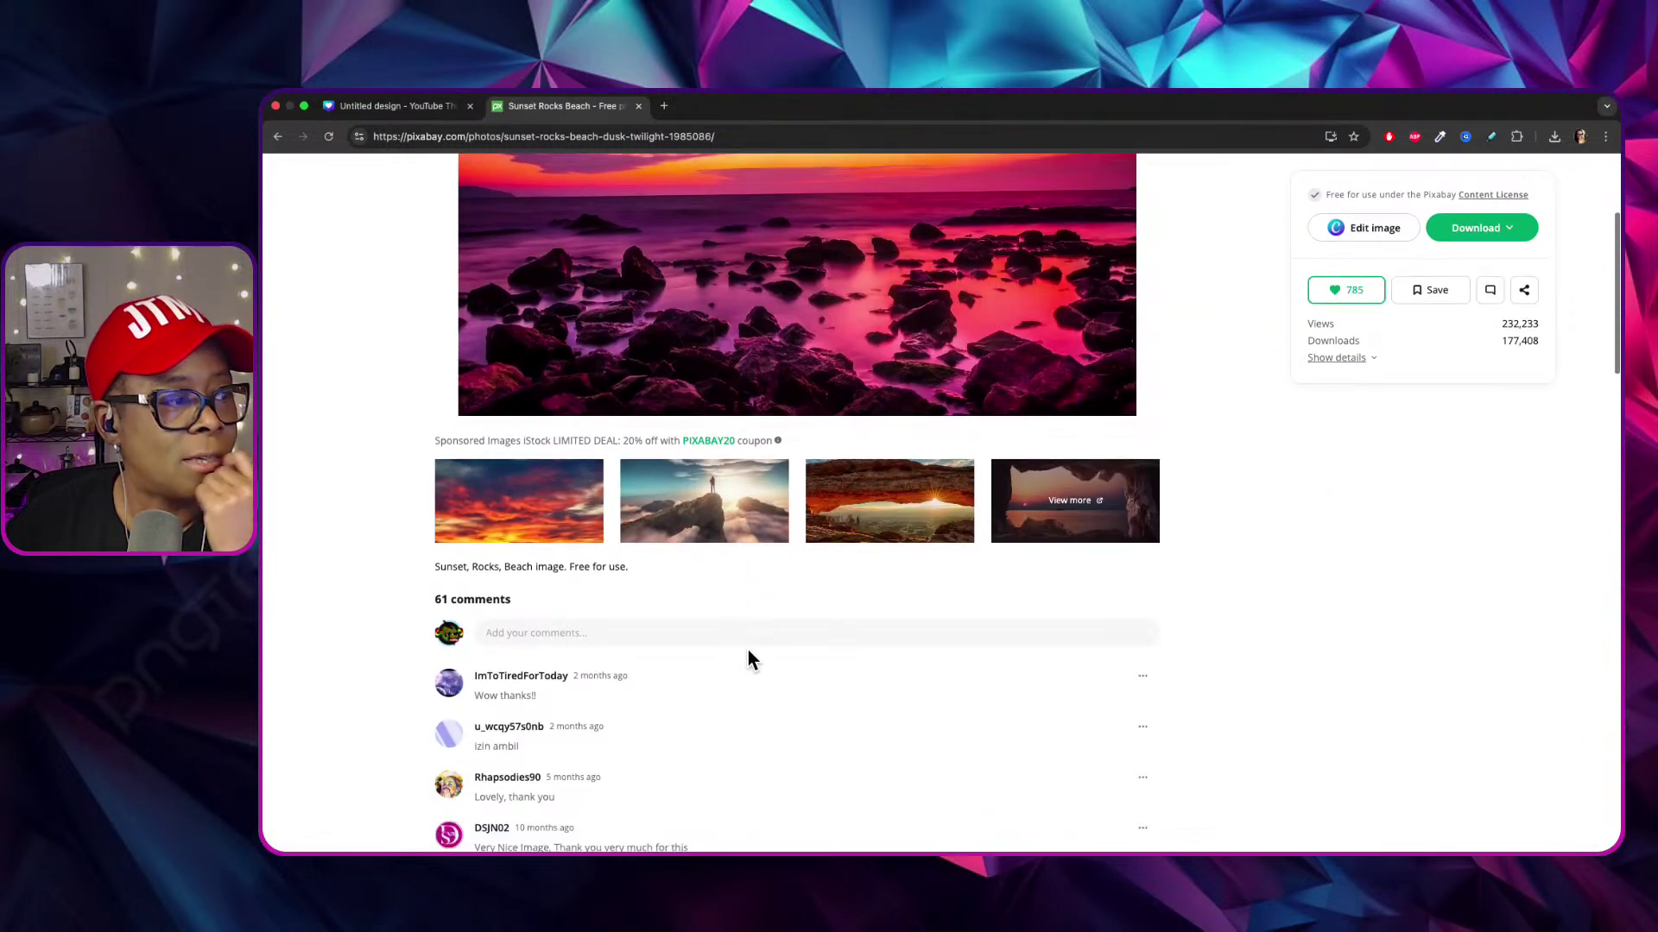
{"action": "scroll", "coordinate": [741, 660], "scroll_direction": "down", "scroll_amount": 10}
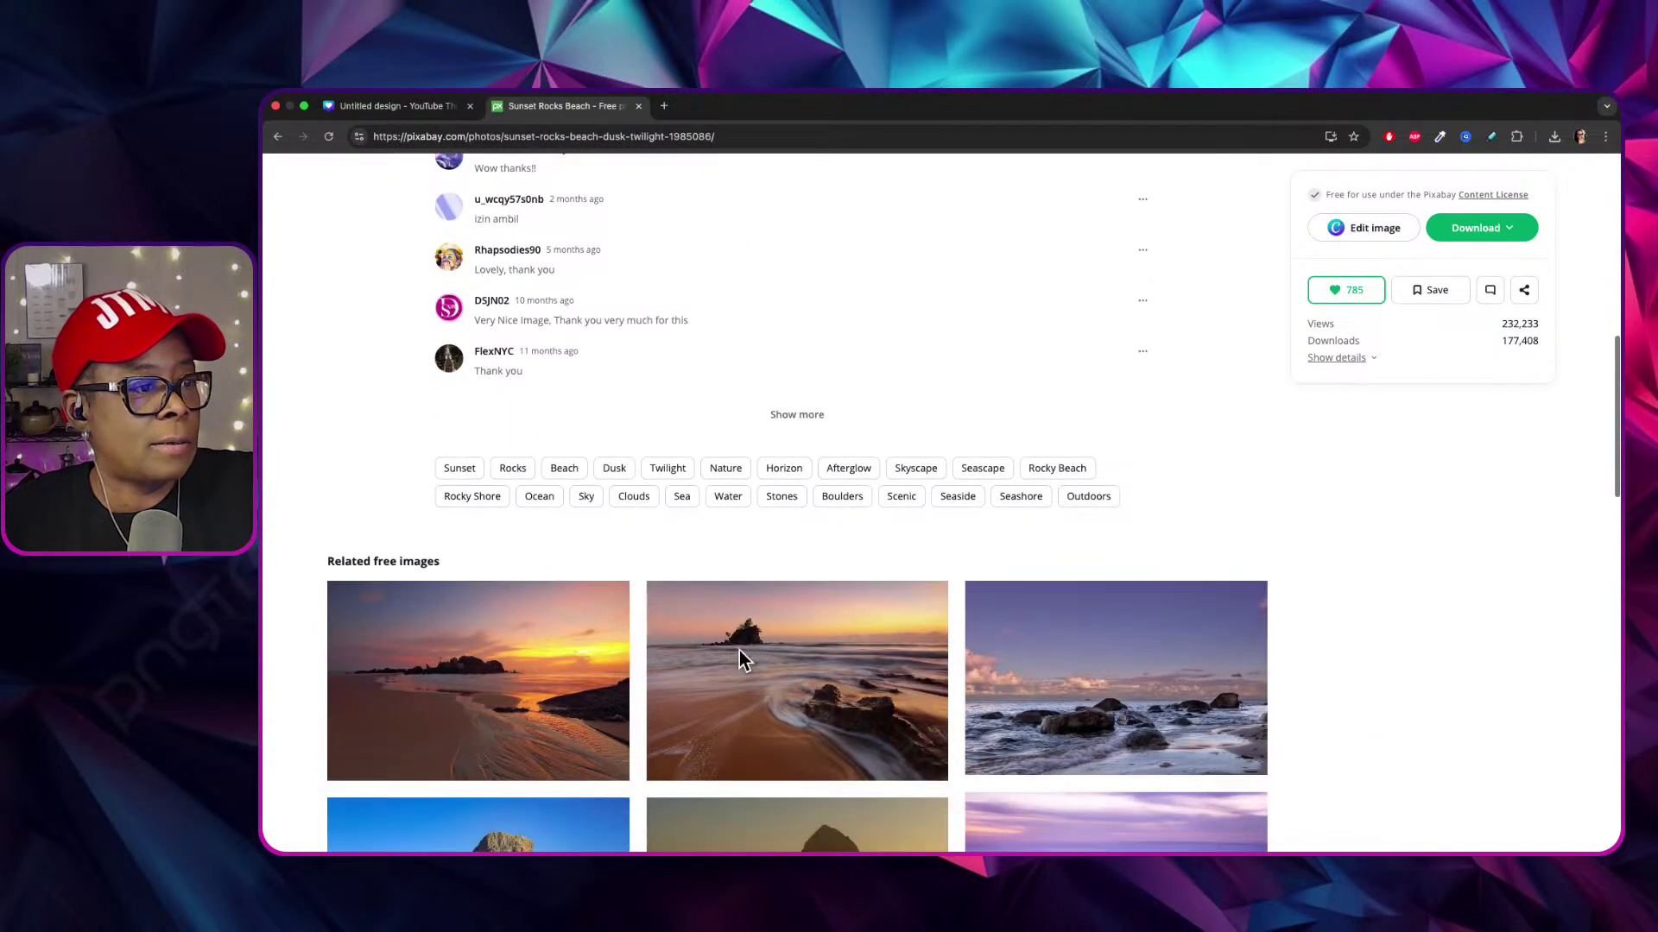
{"action": "scroll", "coordinate": [741, 661], "scroll_direction": "down", "scroll_amount": 10}
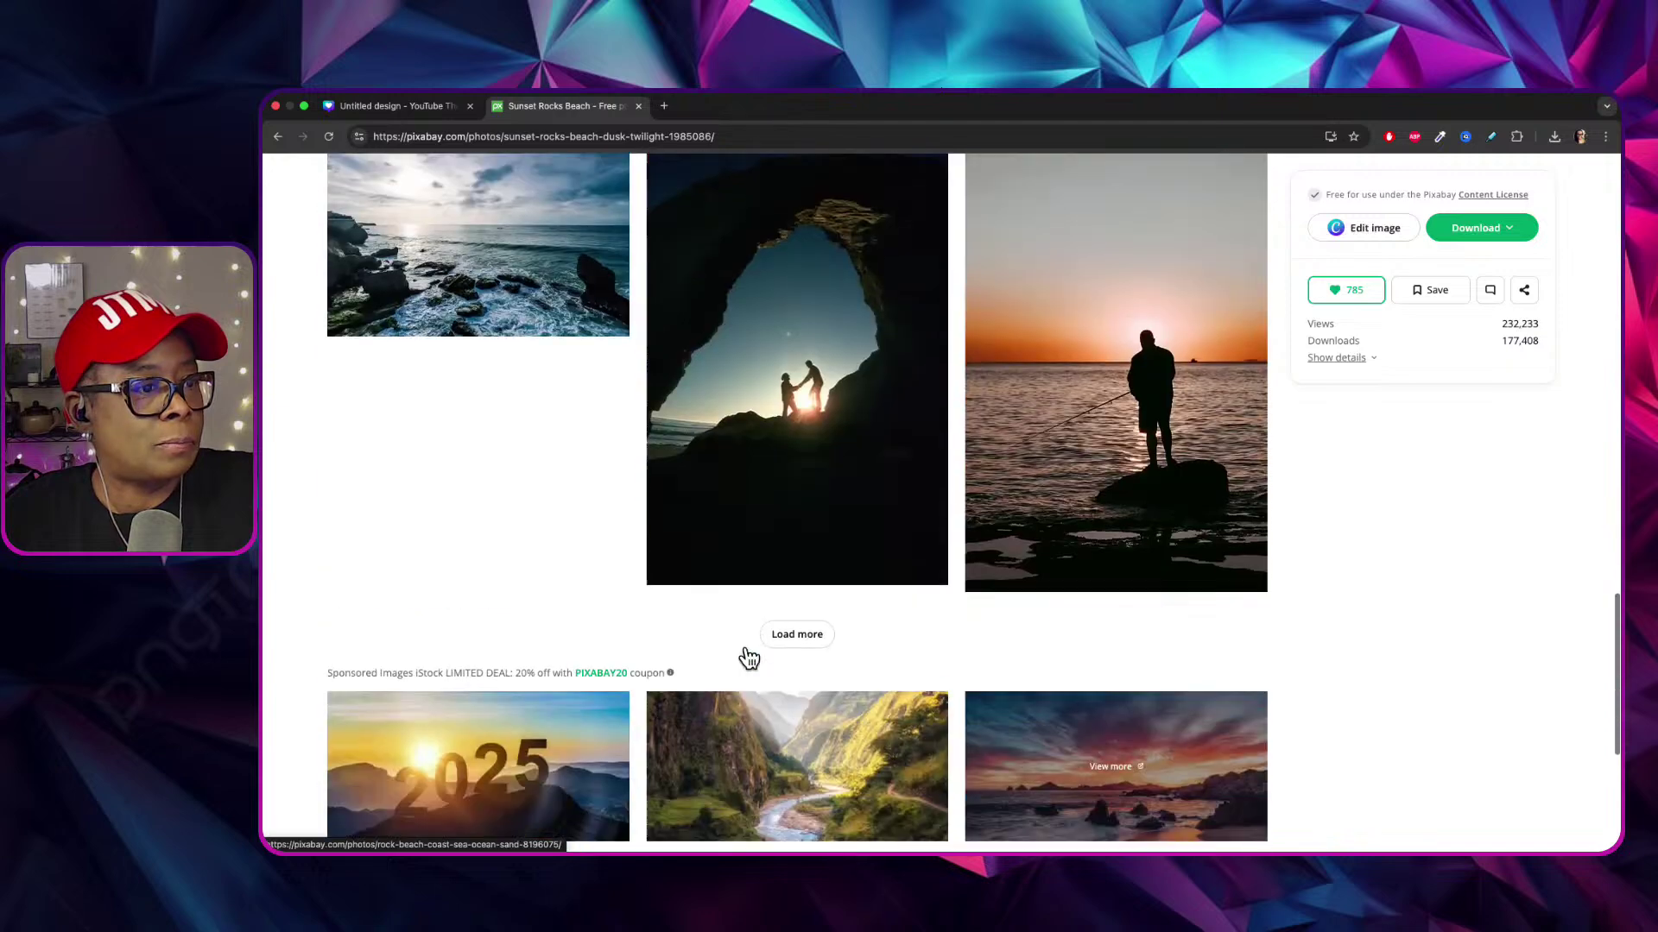
{"action": "left_click", "coordinate": [795, 600]}
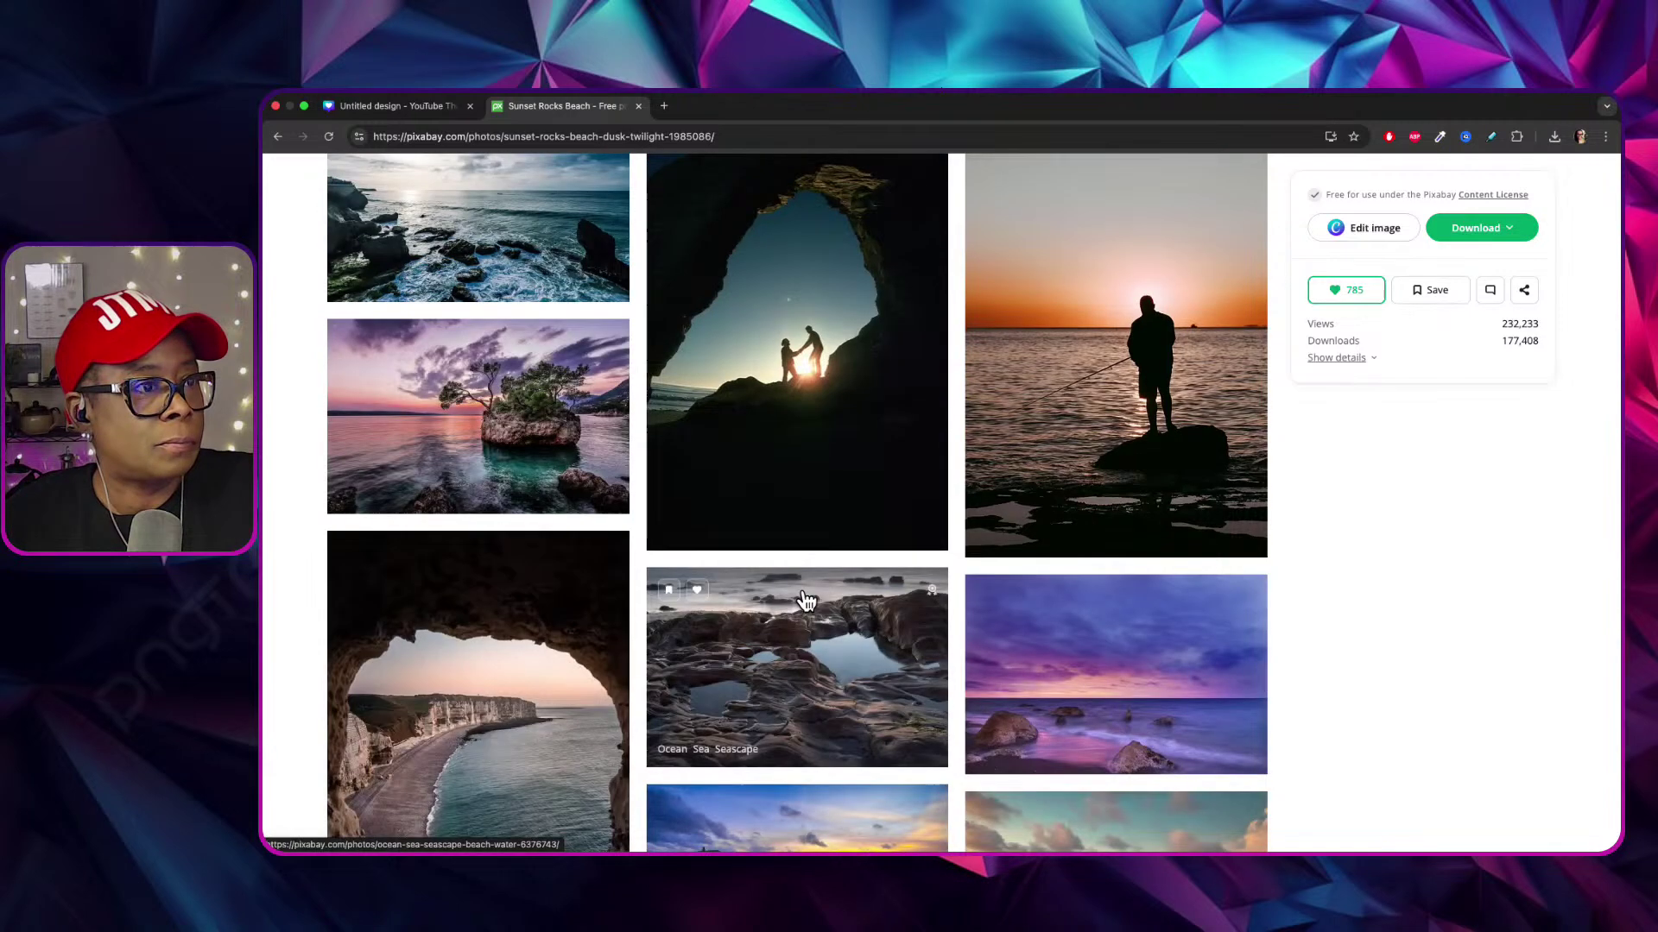
{"action": "scroll", "coordinate": [798, 596], "scroll_direction": "down", "scroll_amount": 3}
{"action": "scroll", "coordinate": [803, 602], "scroll_direction": "down", "scroll_amount": 10}
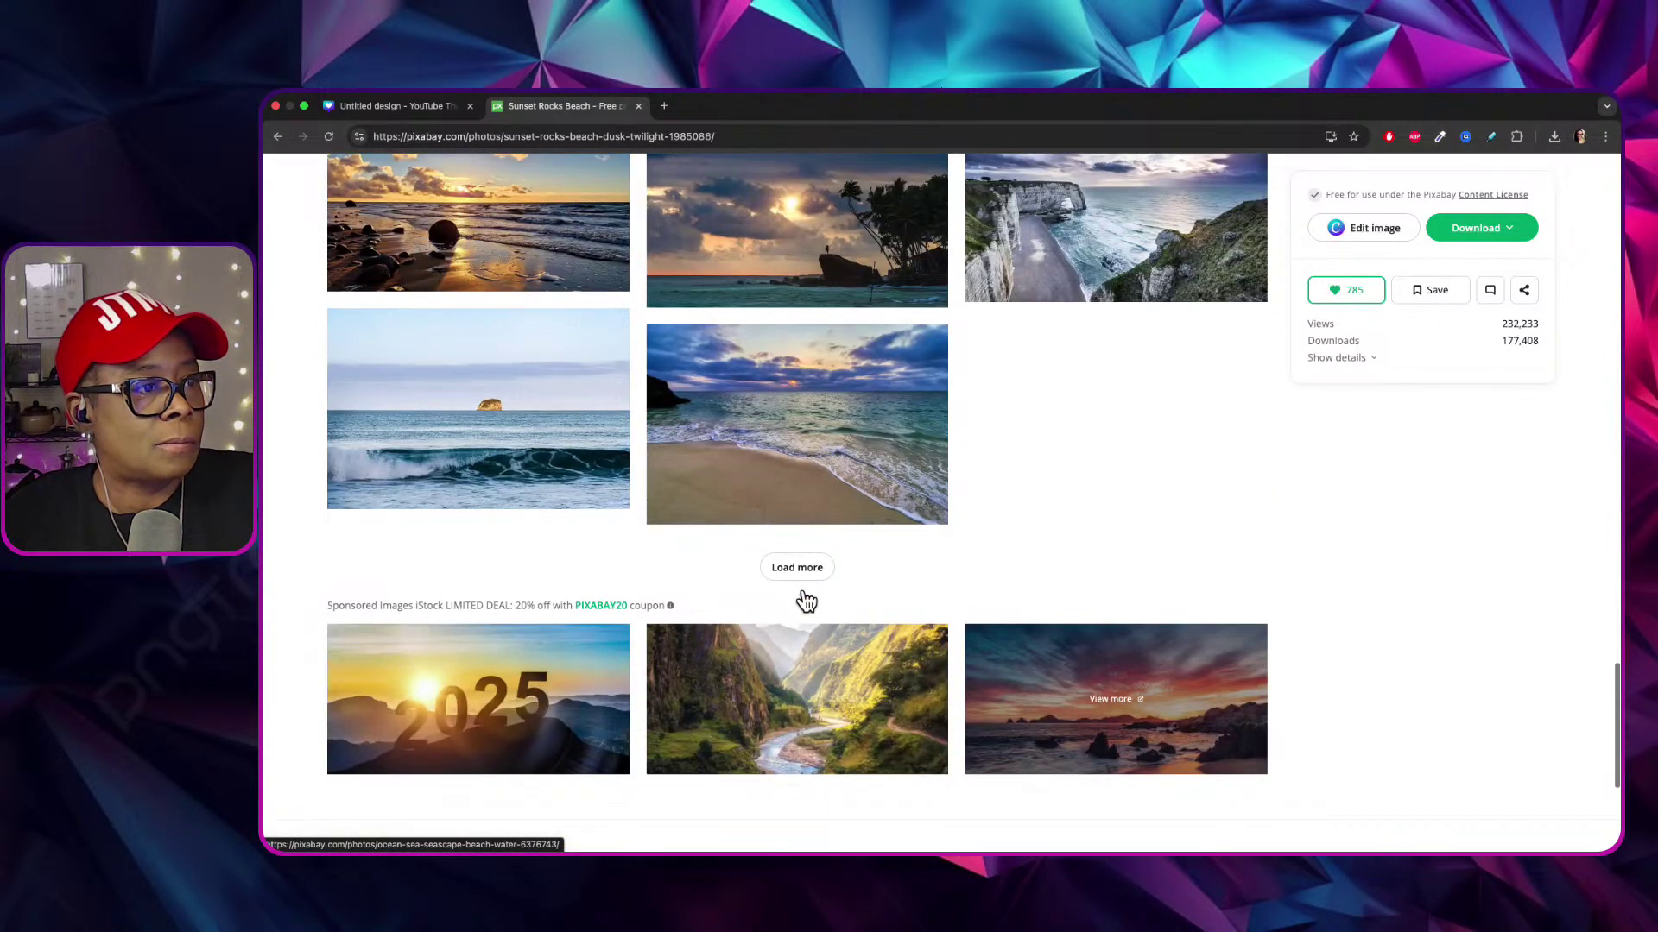
{"action": "scroll", "coordinate": [796, 592], "scroll_direction": "up", "scroll_amount": 20}
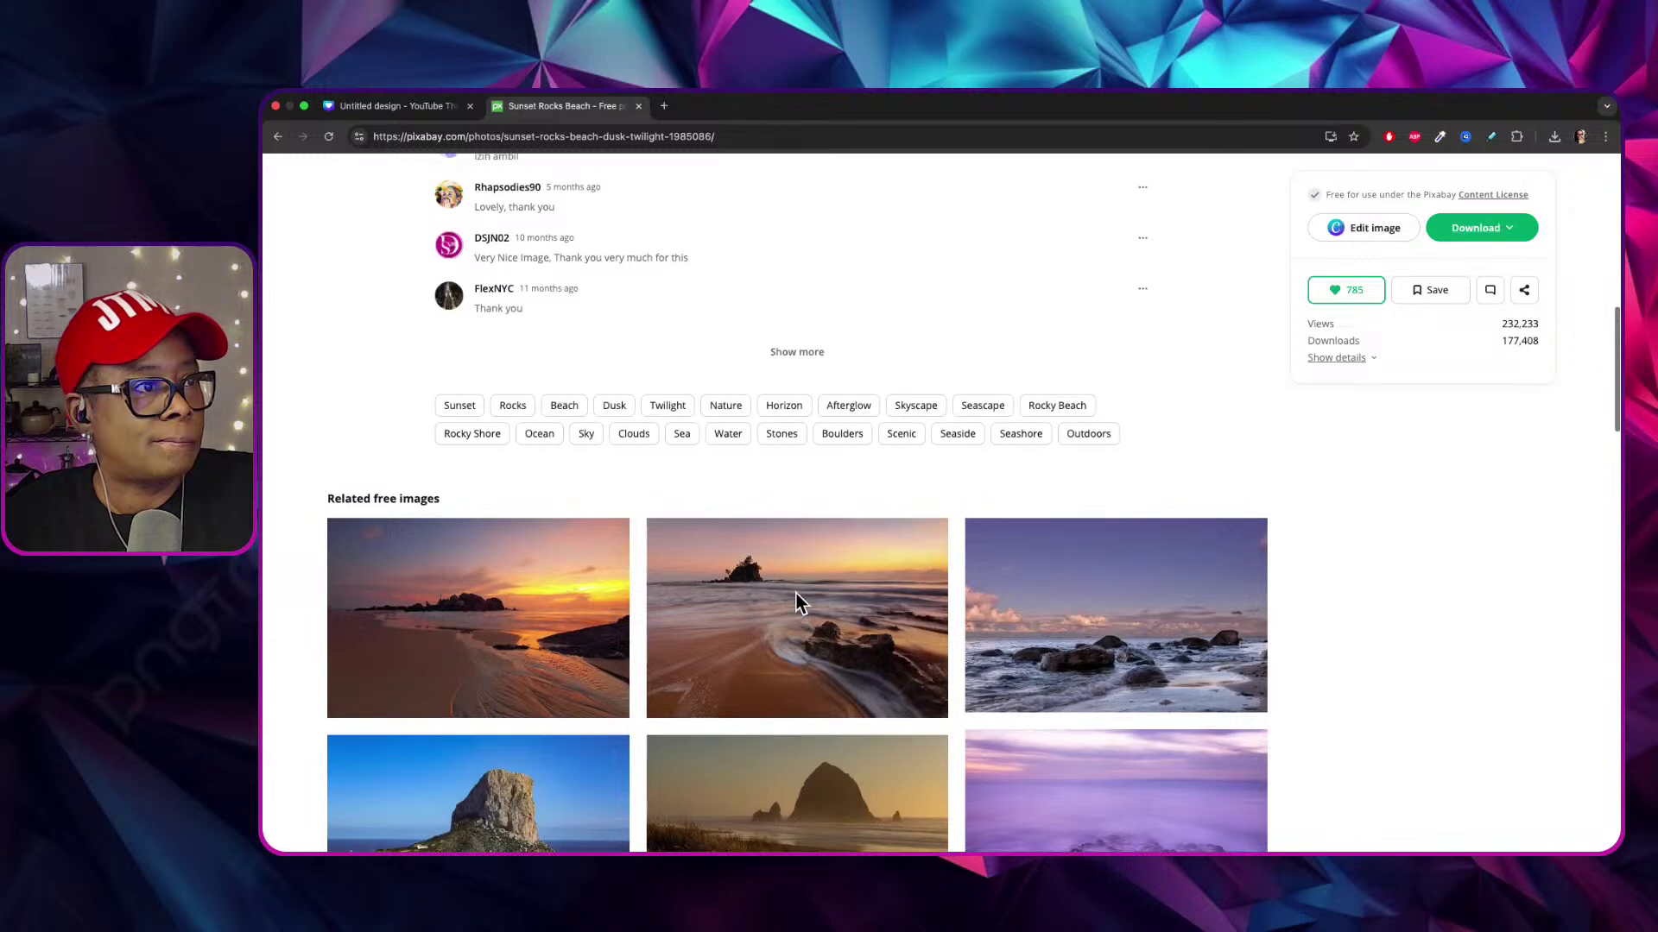
{"action": "scroll", "coordinate": [796, 593], "scroll_direction": "up", "scroll_amount": 1}
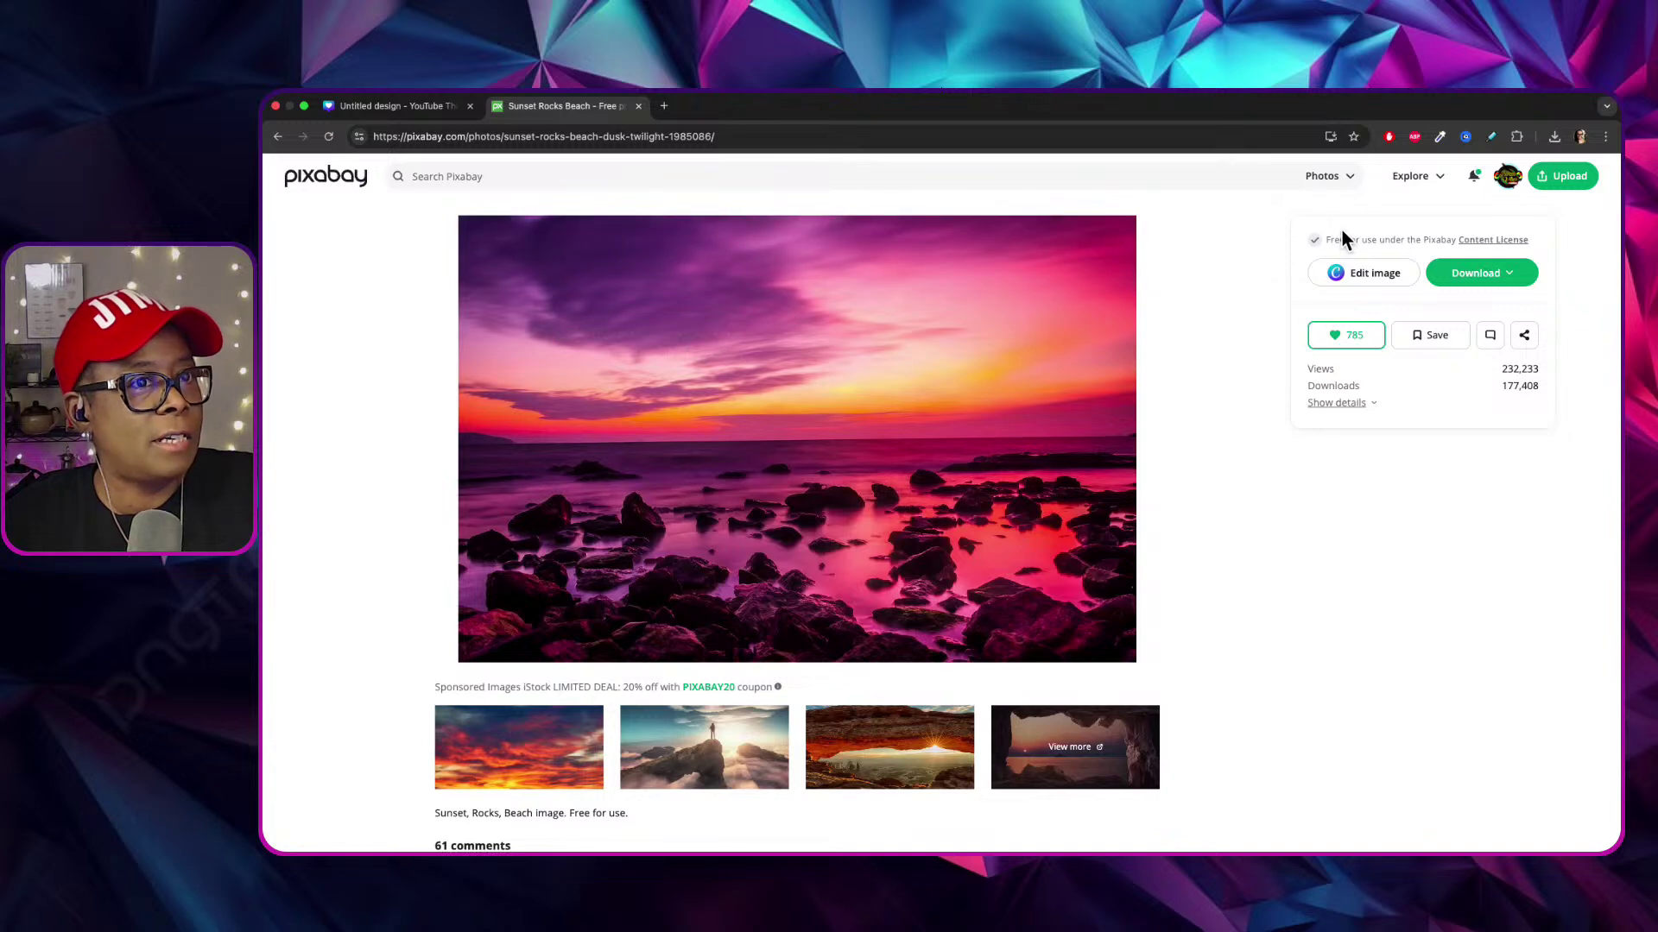
Open the photo's Content License summary, read the allowed and prohibited uses, and close it again.
{"action": "left_click", "coordinate": [1476, 233]}
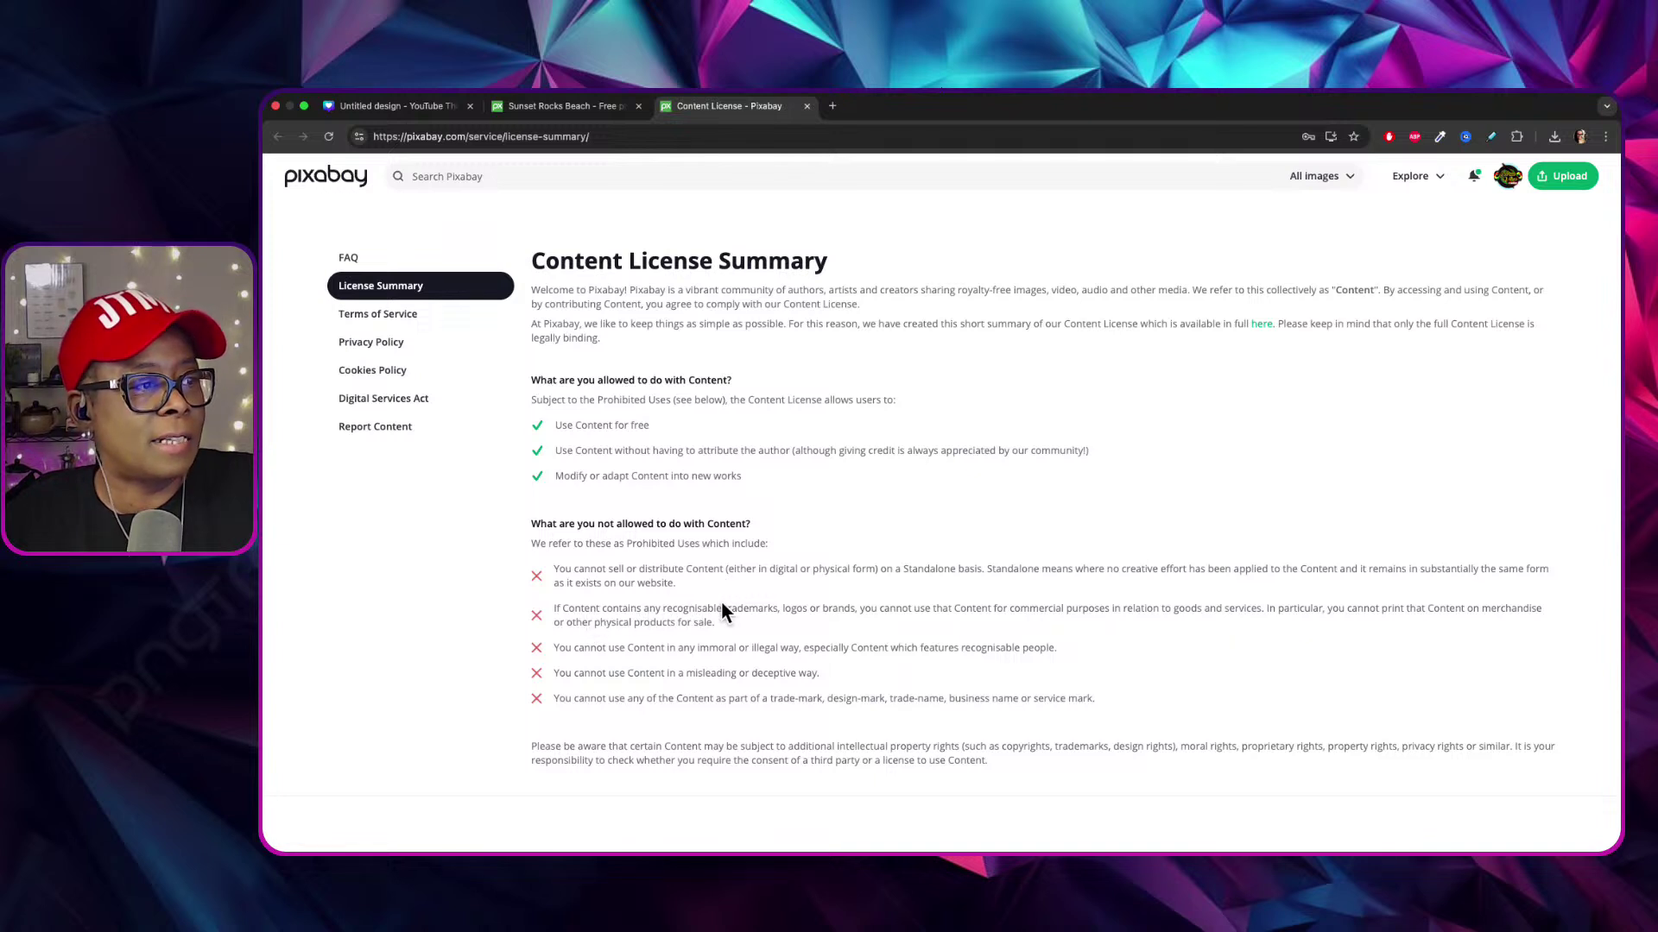
{"action": "scroll", "coordinate": [758, 618], "scroll_direction": "down", "scroll_amount": 3}
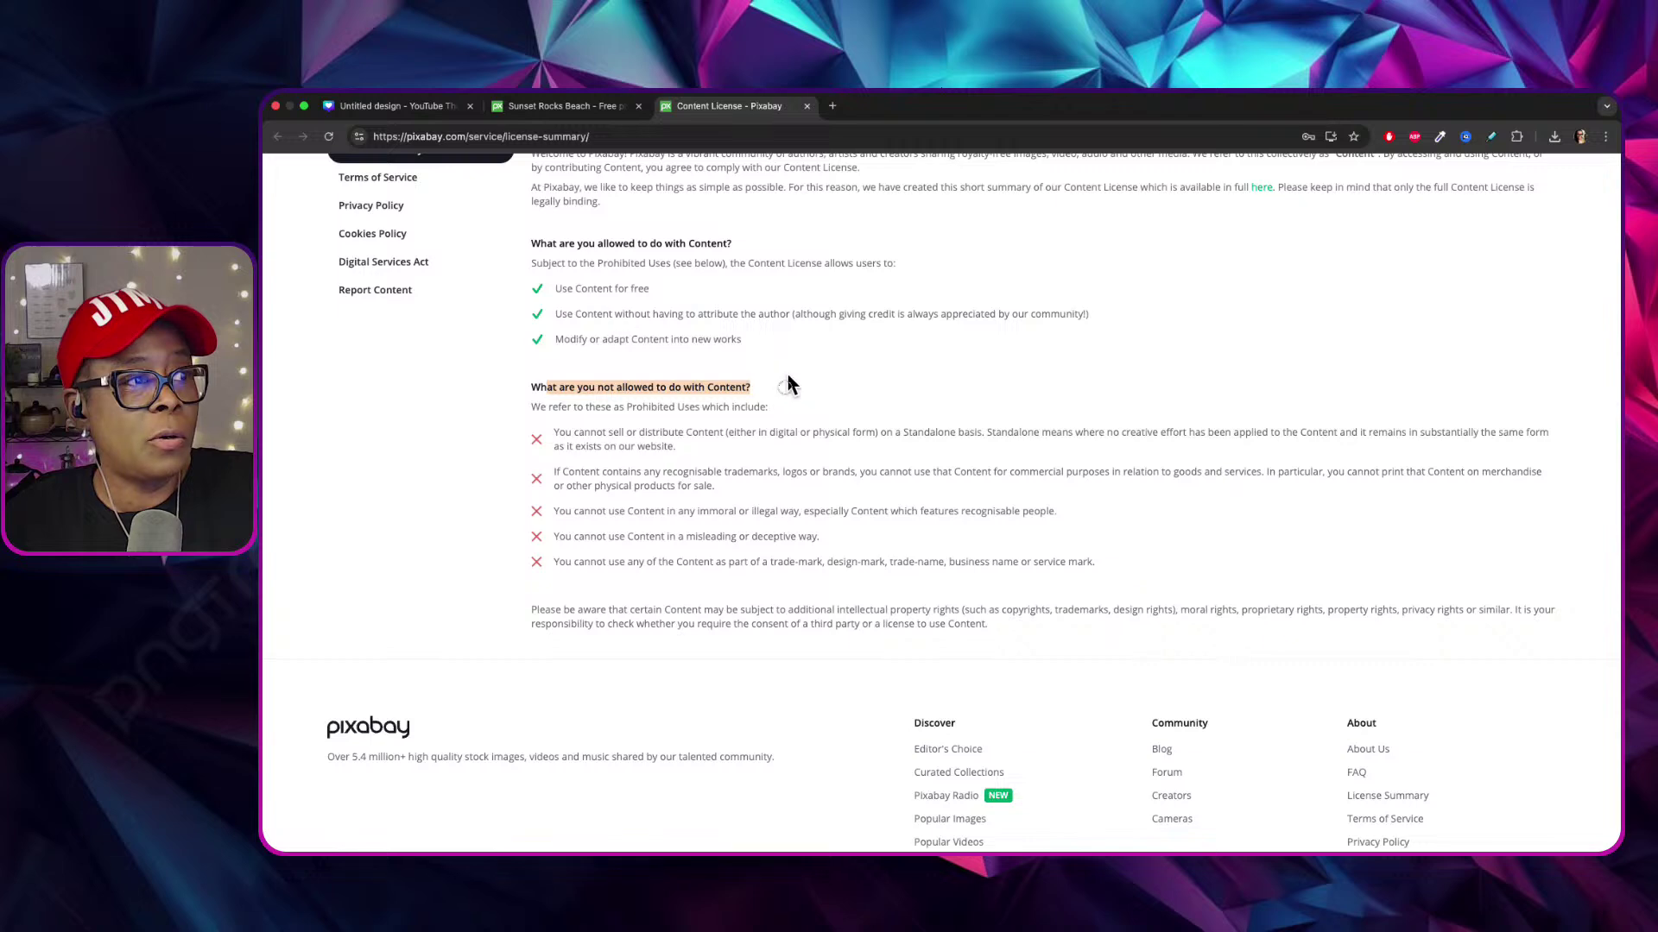
{"action": "scroll", "coordinate": [795, 390], "scroll_direction": "up", "scroll_amount": 2}
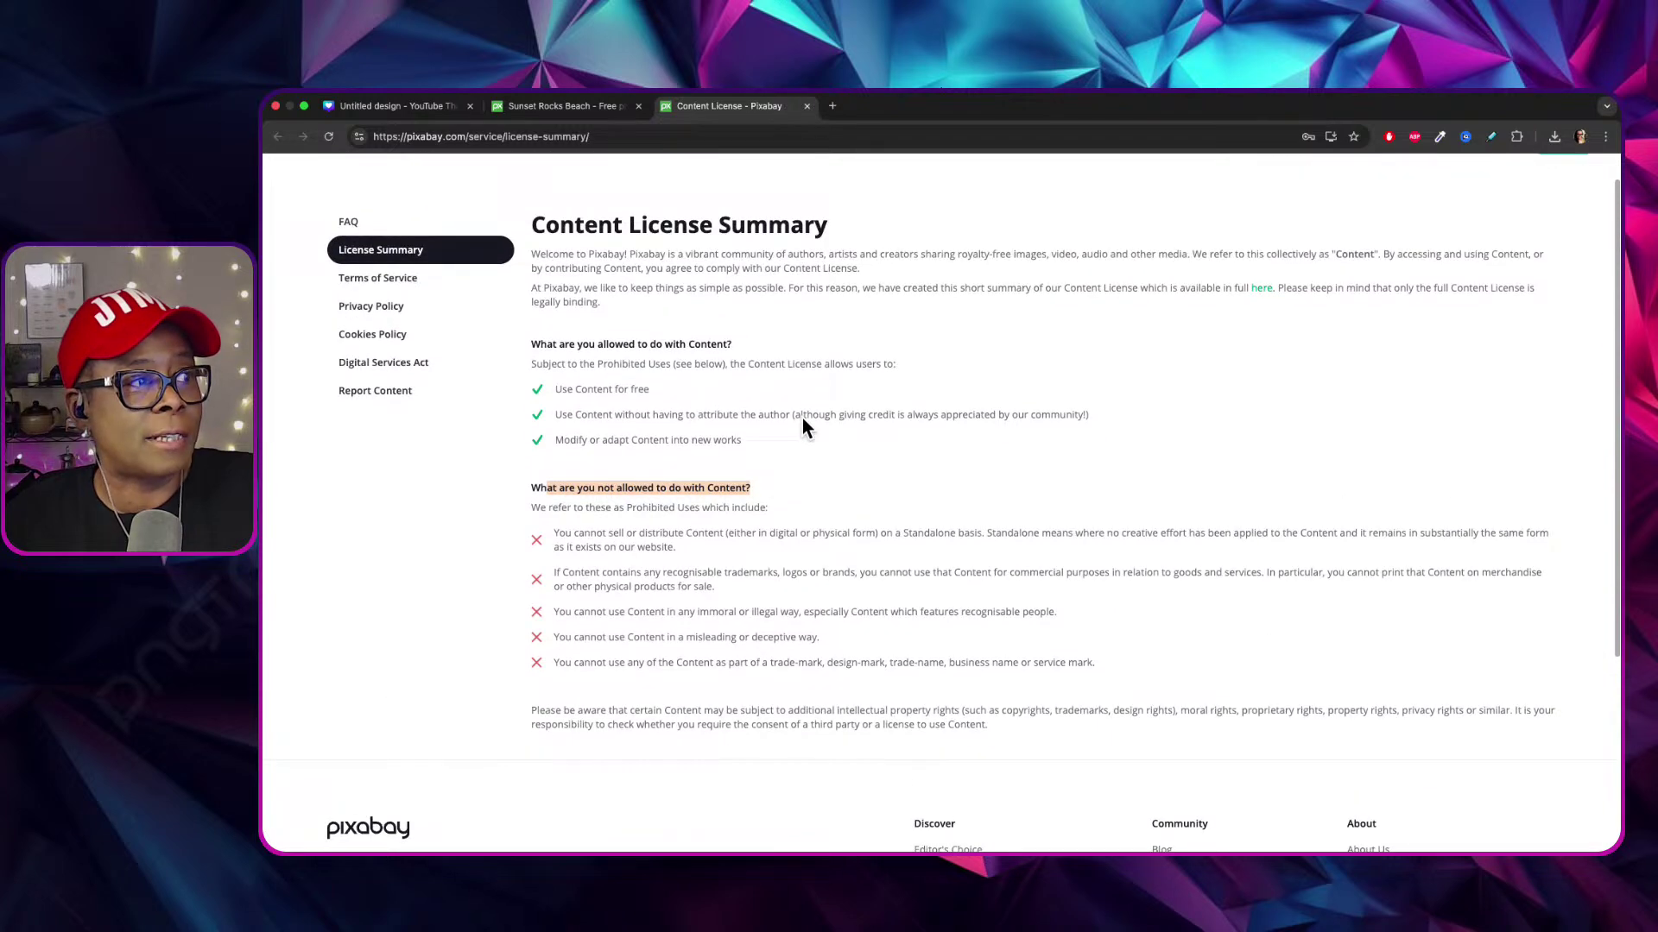
{"action": "scroll", "coordinate": [801, 425], "scroll_direction": "up", "scroll_amount": 1}
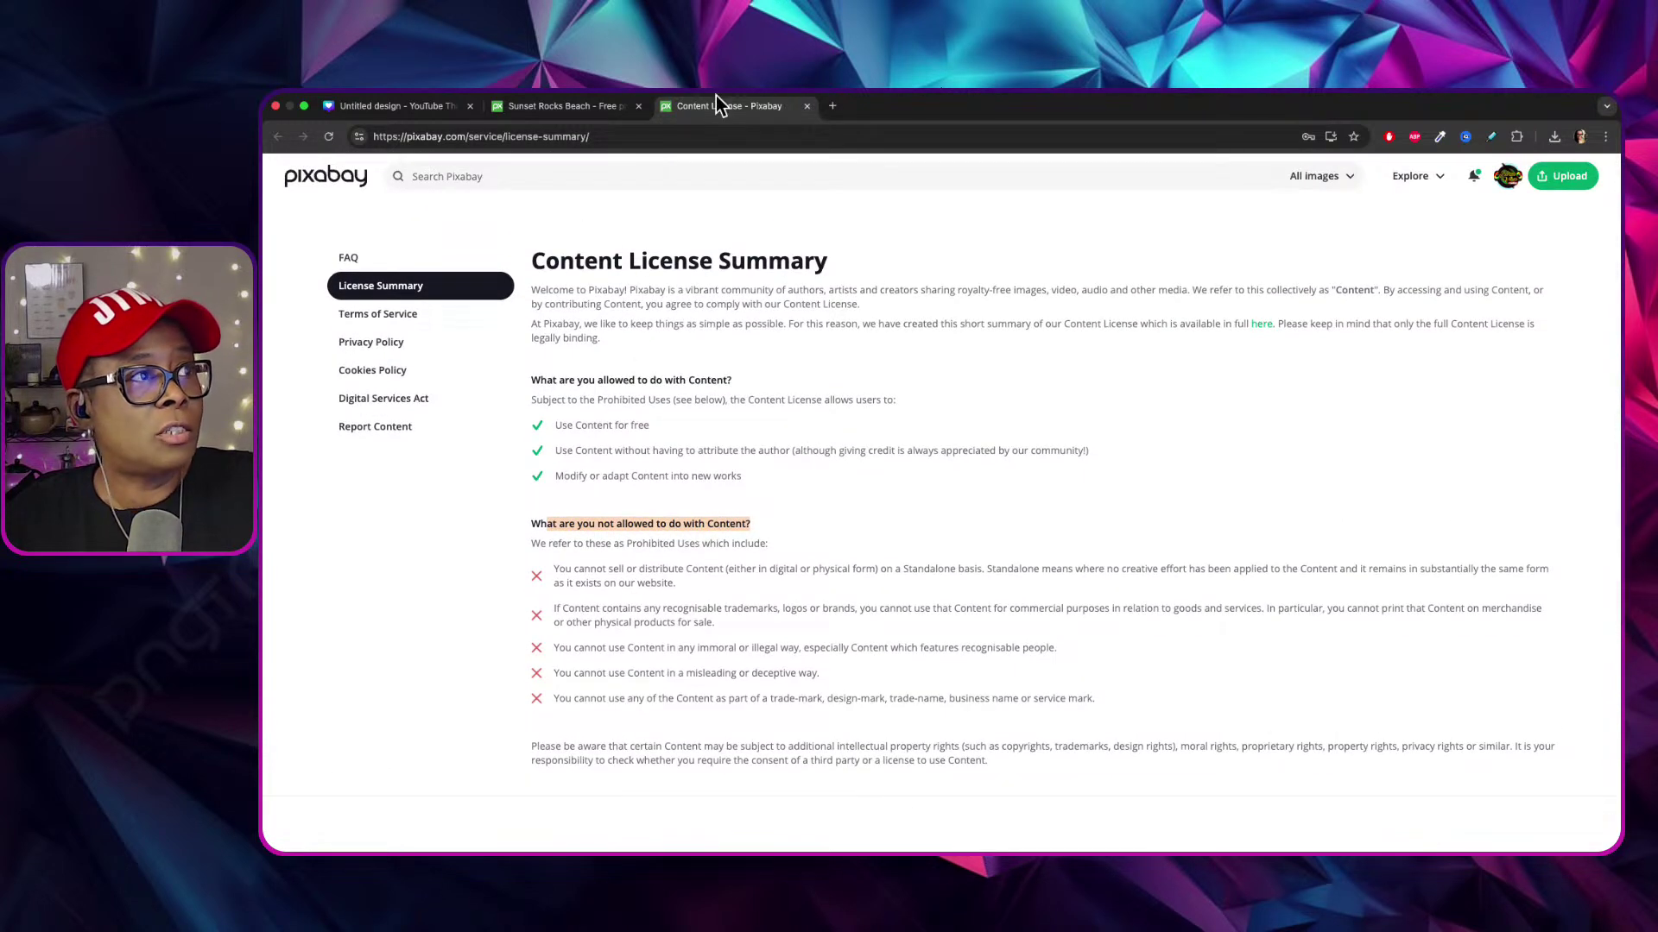
{"action": "left_click", "coordinate": [807, 105]}
Return from the rocky beach photo to the "beach sunset purple" results and look through them again for a background.
{"action": "scroll", "coordinate": [867, 597], "scroll_direction": "down", "scroll_amount": 5}
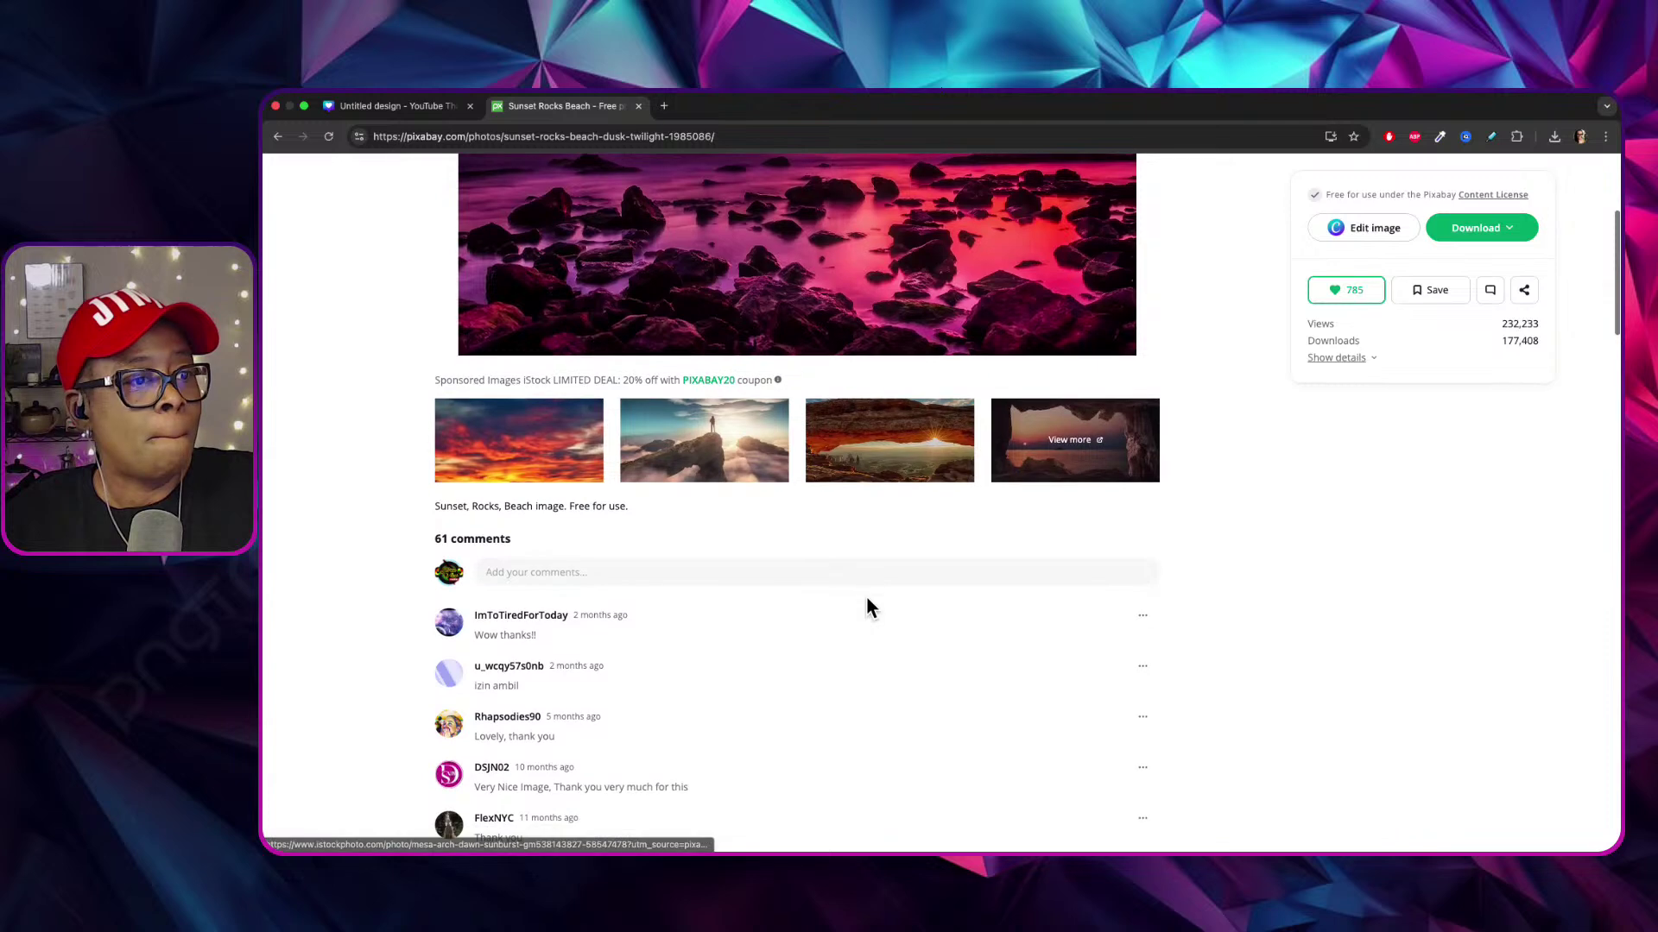
{"action": "scroll", "coordinate": [737, 511], "scroll_direction": "up", "scroll_amount": 1}
{"action": "scroll", "coordinate": [737, 511], "scroll_direction": "up", "scroll_amount": 3}
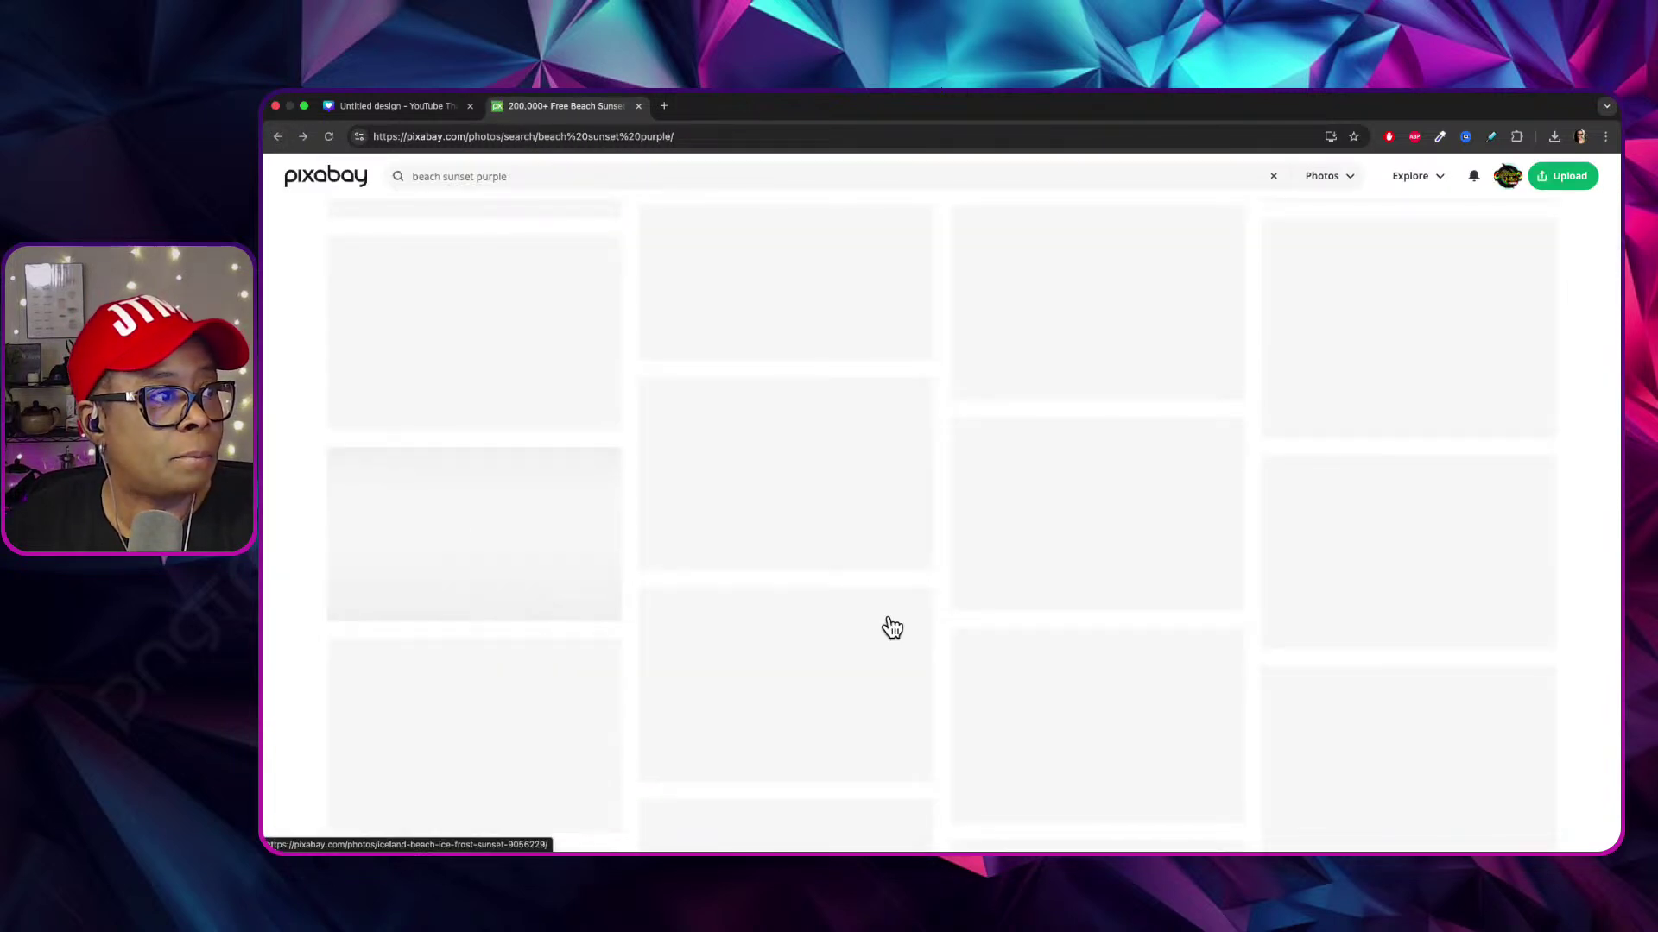
{"action": "scroll", "coordinate": [964, 630], "scroll_direction": "down", "scroll_amount": 2}
{"action": "scroll", "coordinate": [965, 631], "scroll_direction": "down", "scroll_amount": 5}
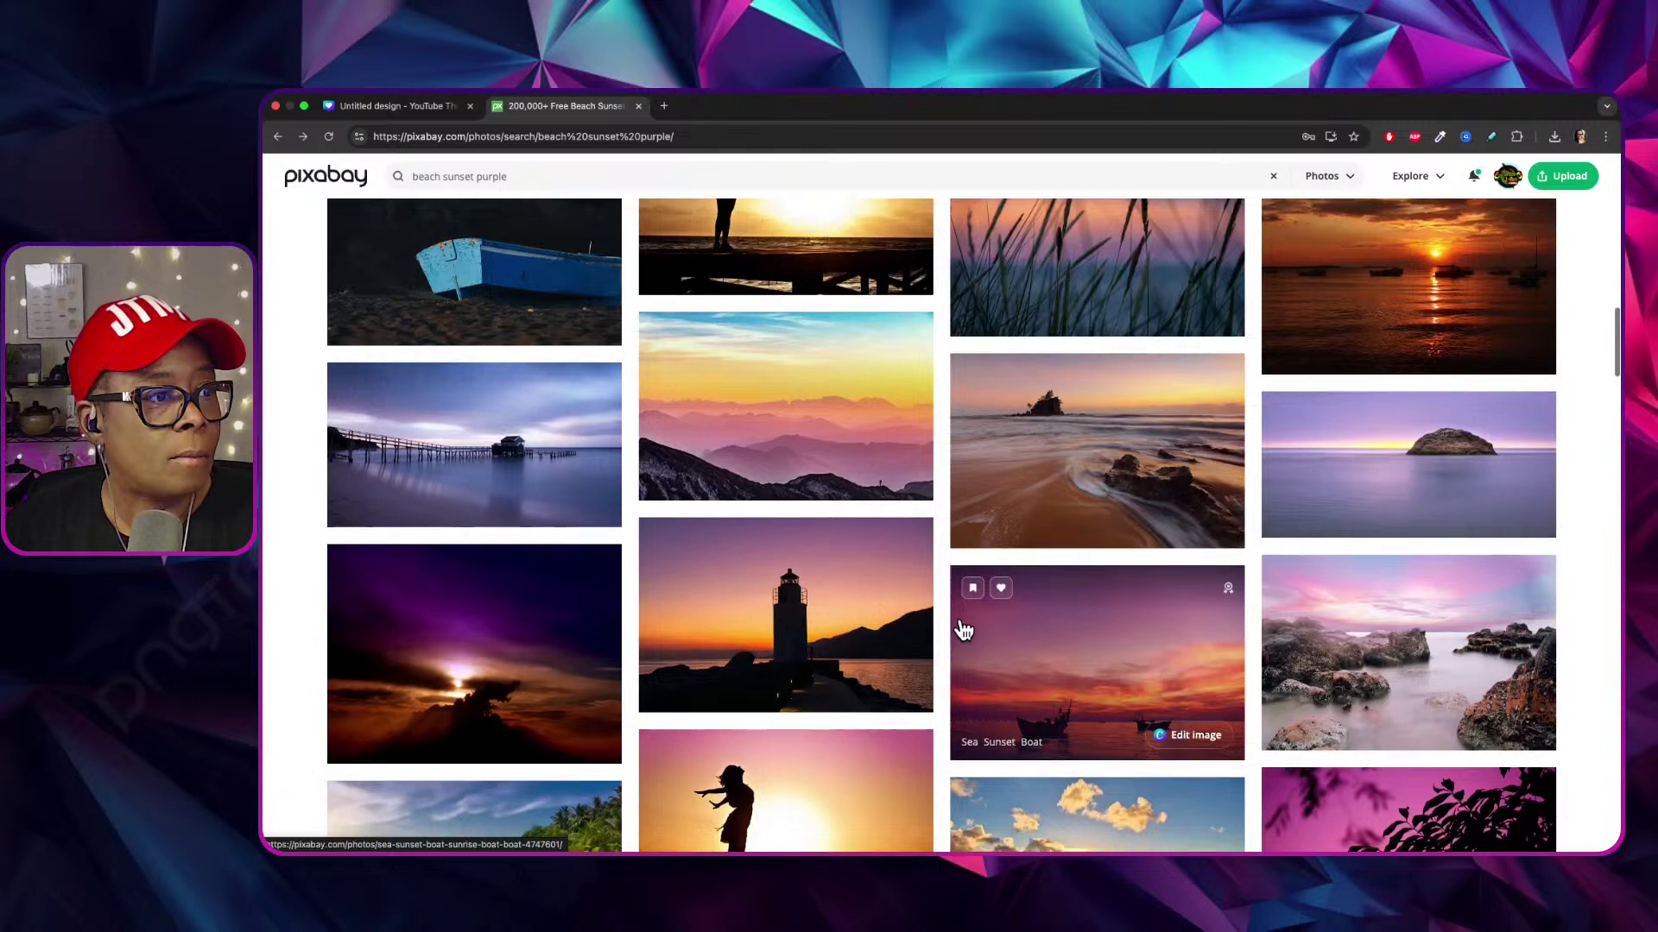
{"action": "scroll", "coordinate": [951, 623], "scroll_direction": "down", "scroll_amount": 7}
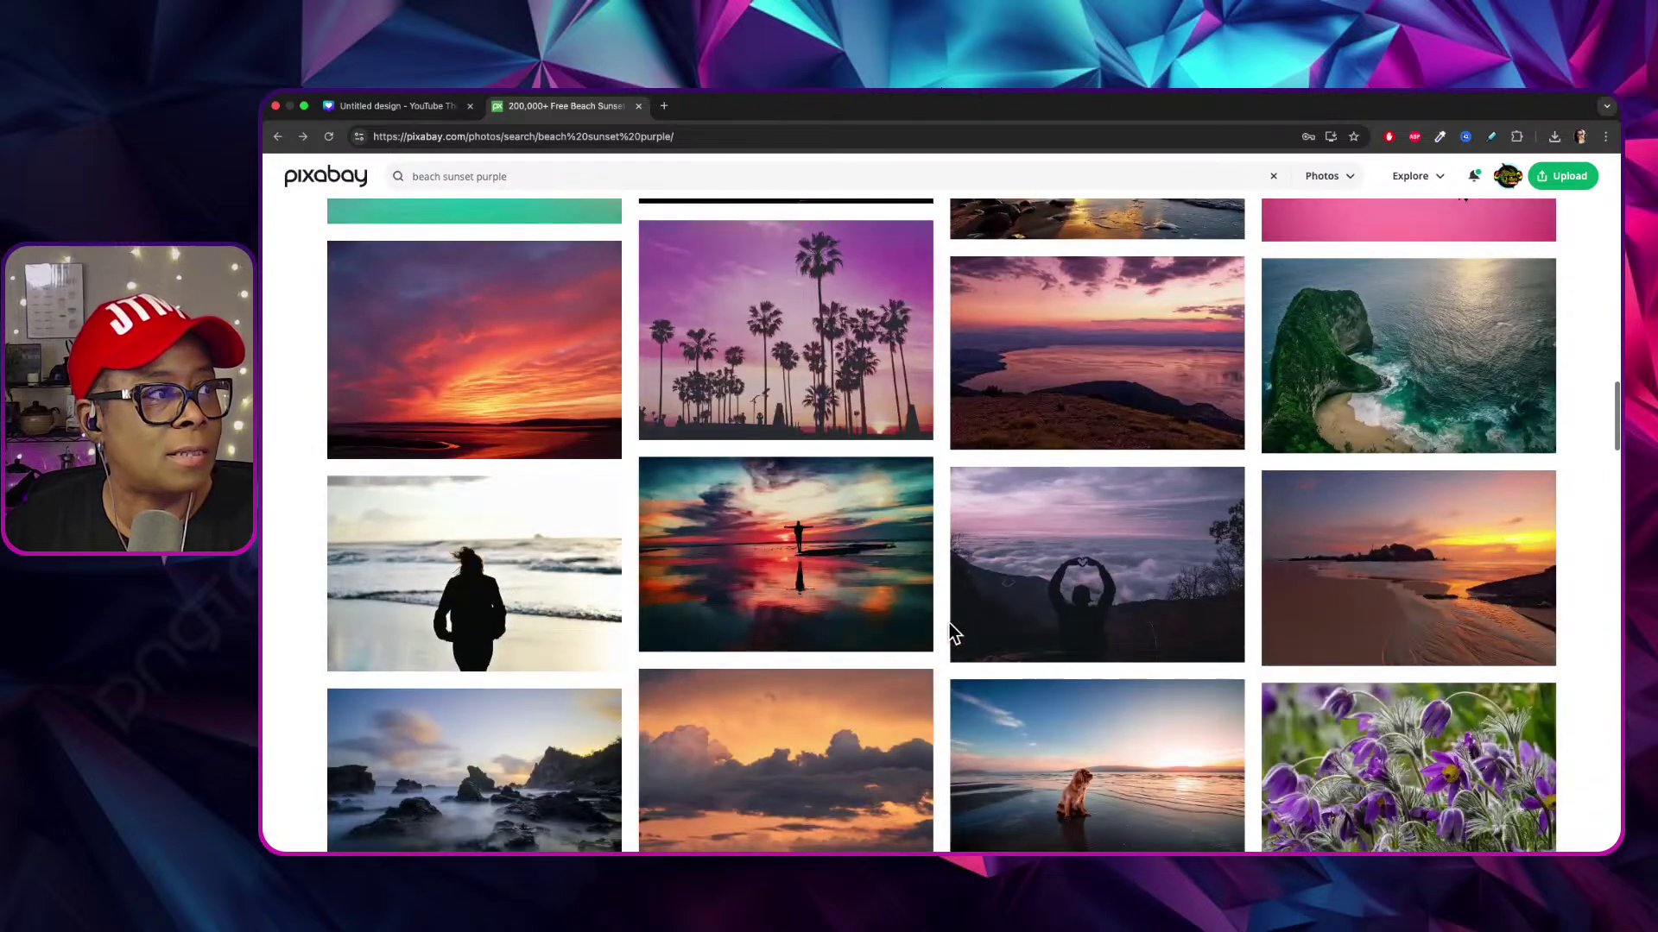
{"action": "scroll", "coordinate": [945, 621], "scroll_direction": "down", "scroll_amount": 4}
{"action": "scroll", "coordinate": [945, 622], "scroll_direction": "down", "scroll_amount": 2}
{"action": "scroll", "coordinate": [941, 626], "scroll_direction": "up", "scroll_amount": 20}
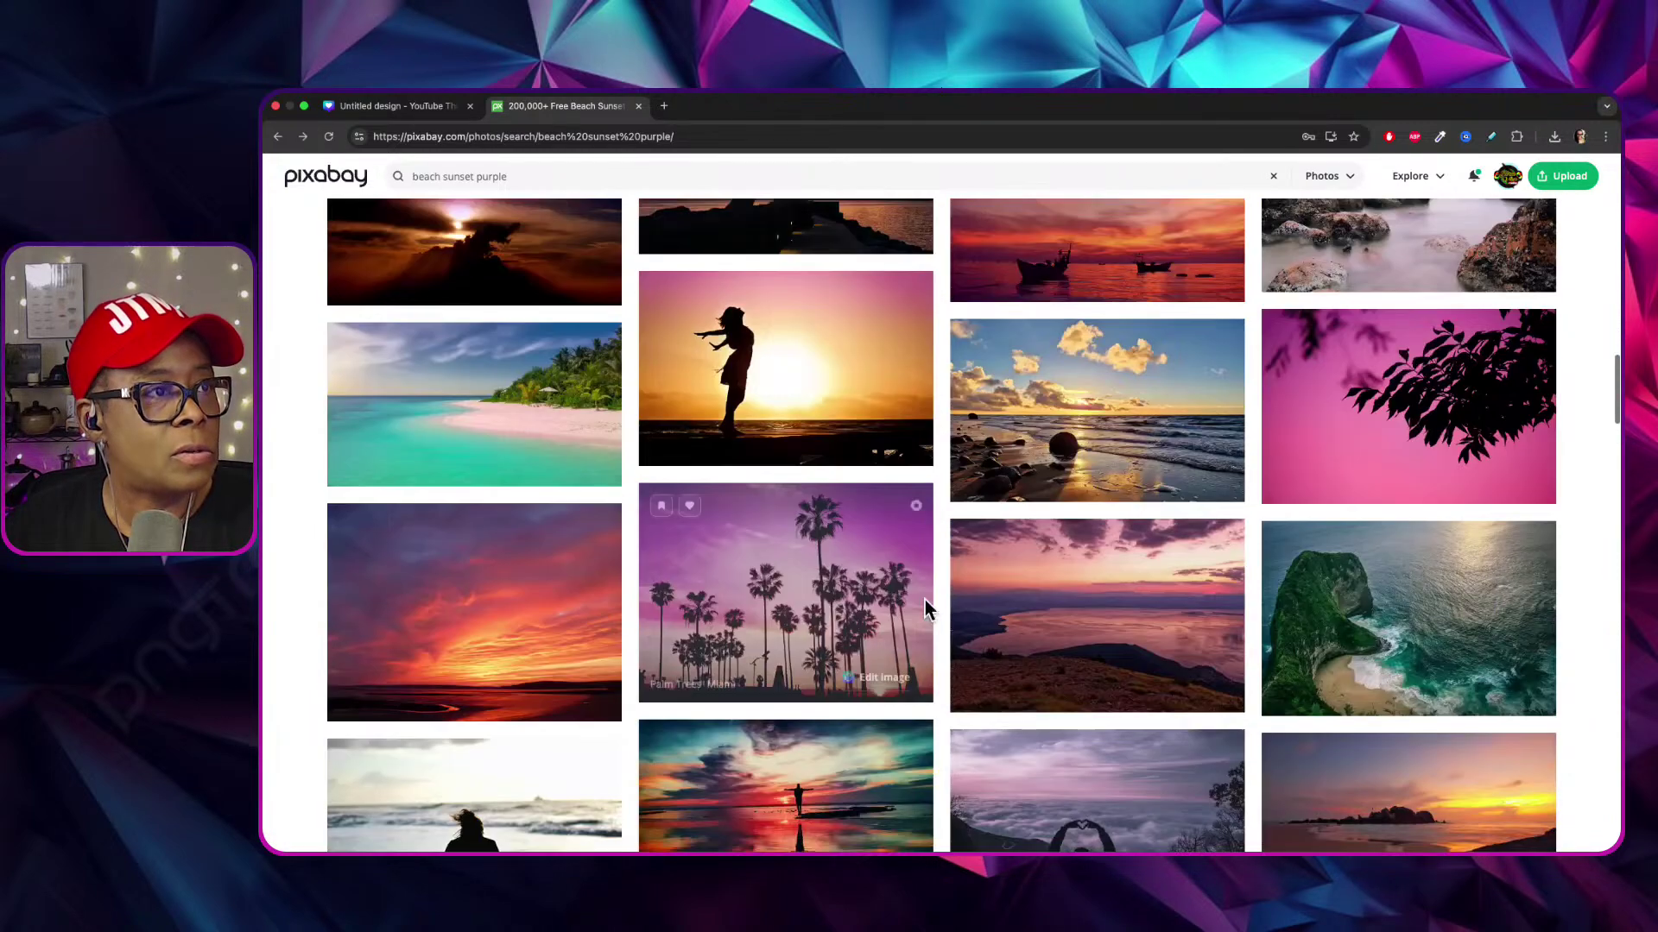
Search the photos for "purple sky" instead and browse the first results for a possible background.
{"action": "left_click", "coordinate": [526, 170]}
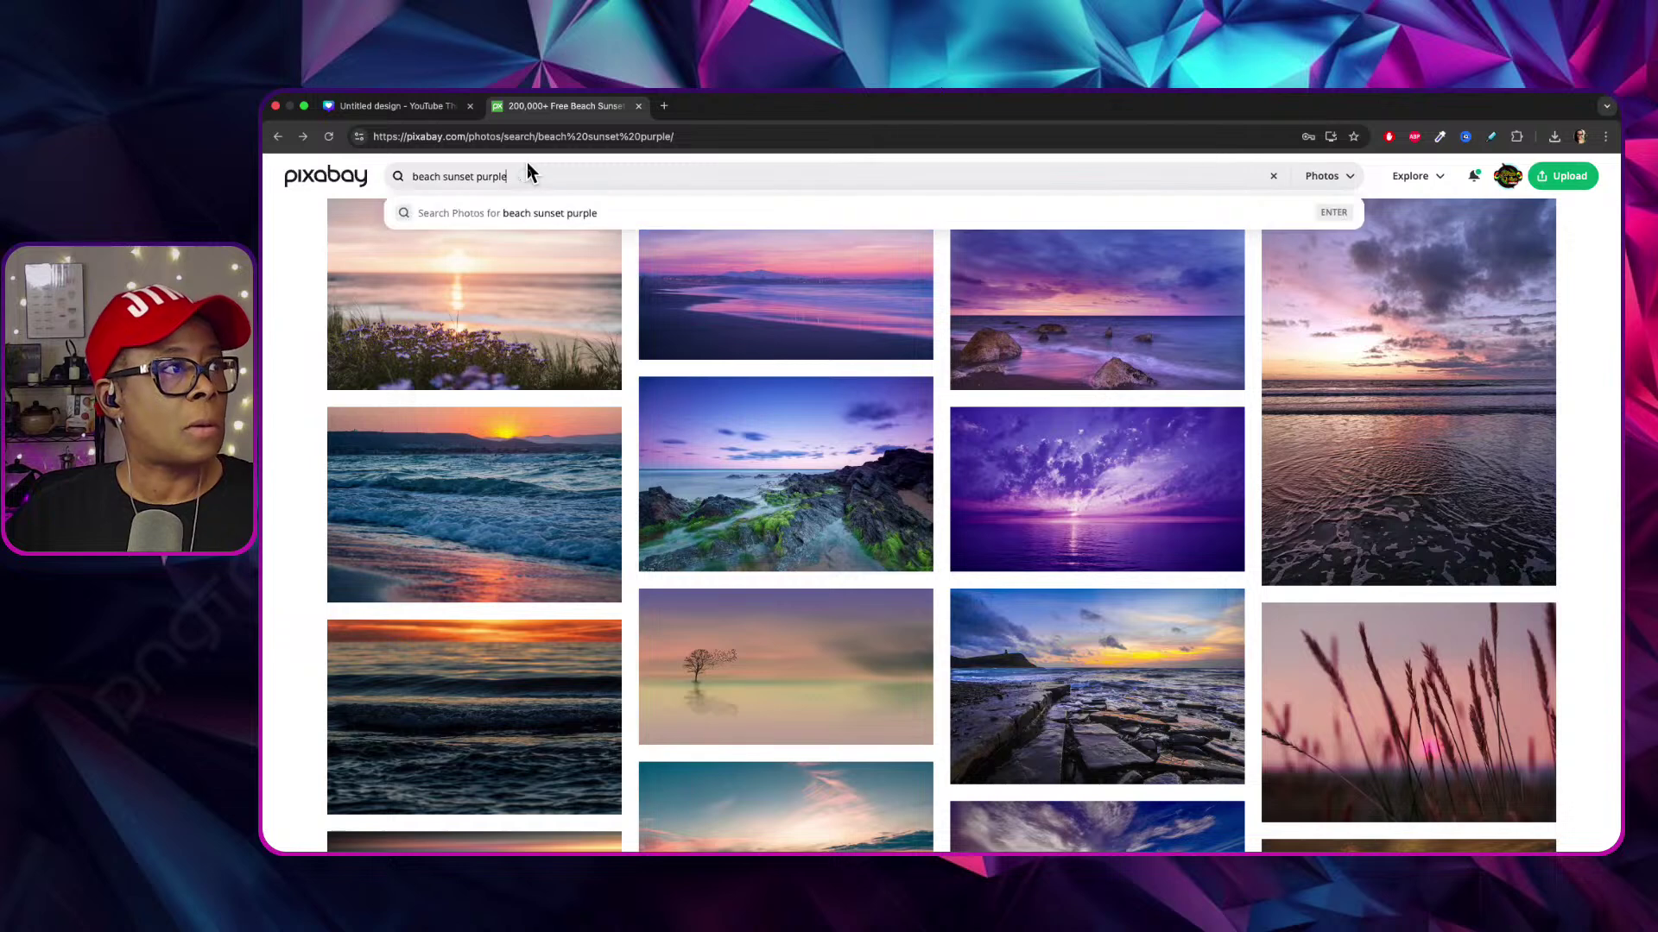
{"action": "key", "text": "Escape"}
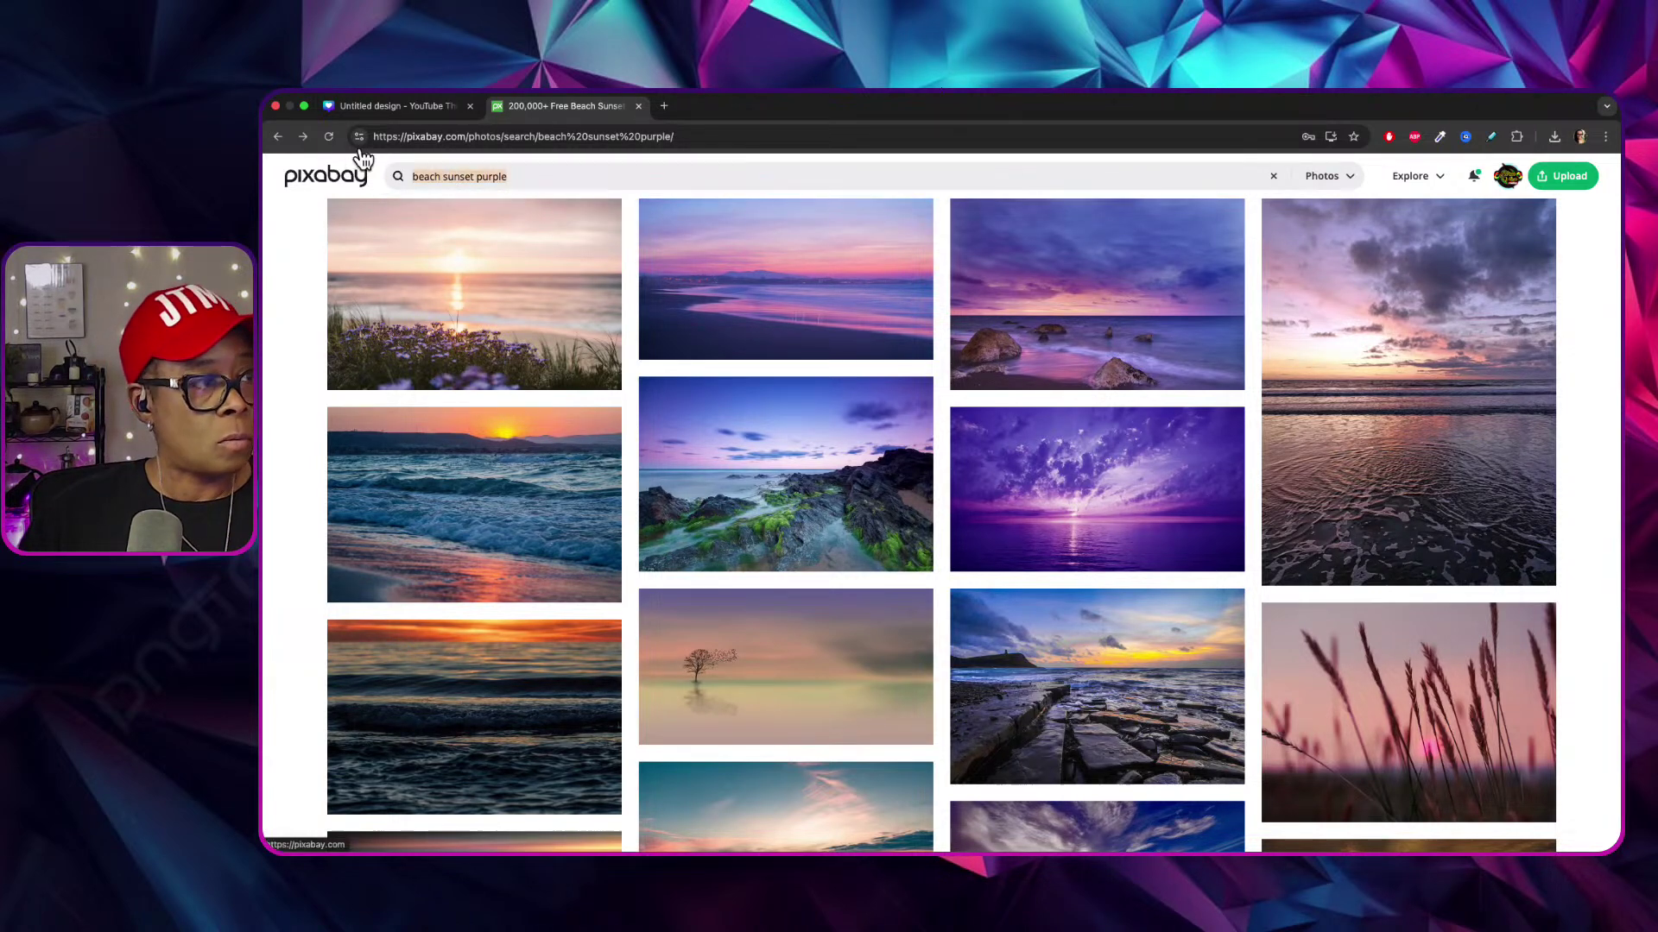
{"action": "type", "text": "pru"}
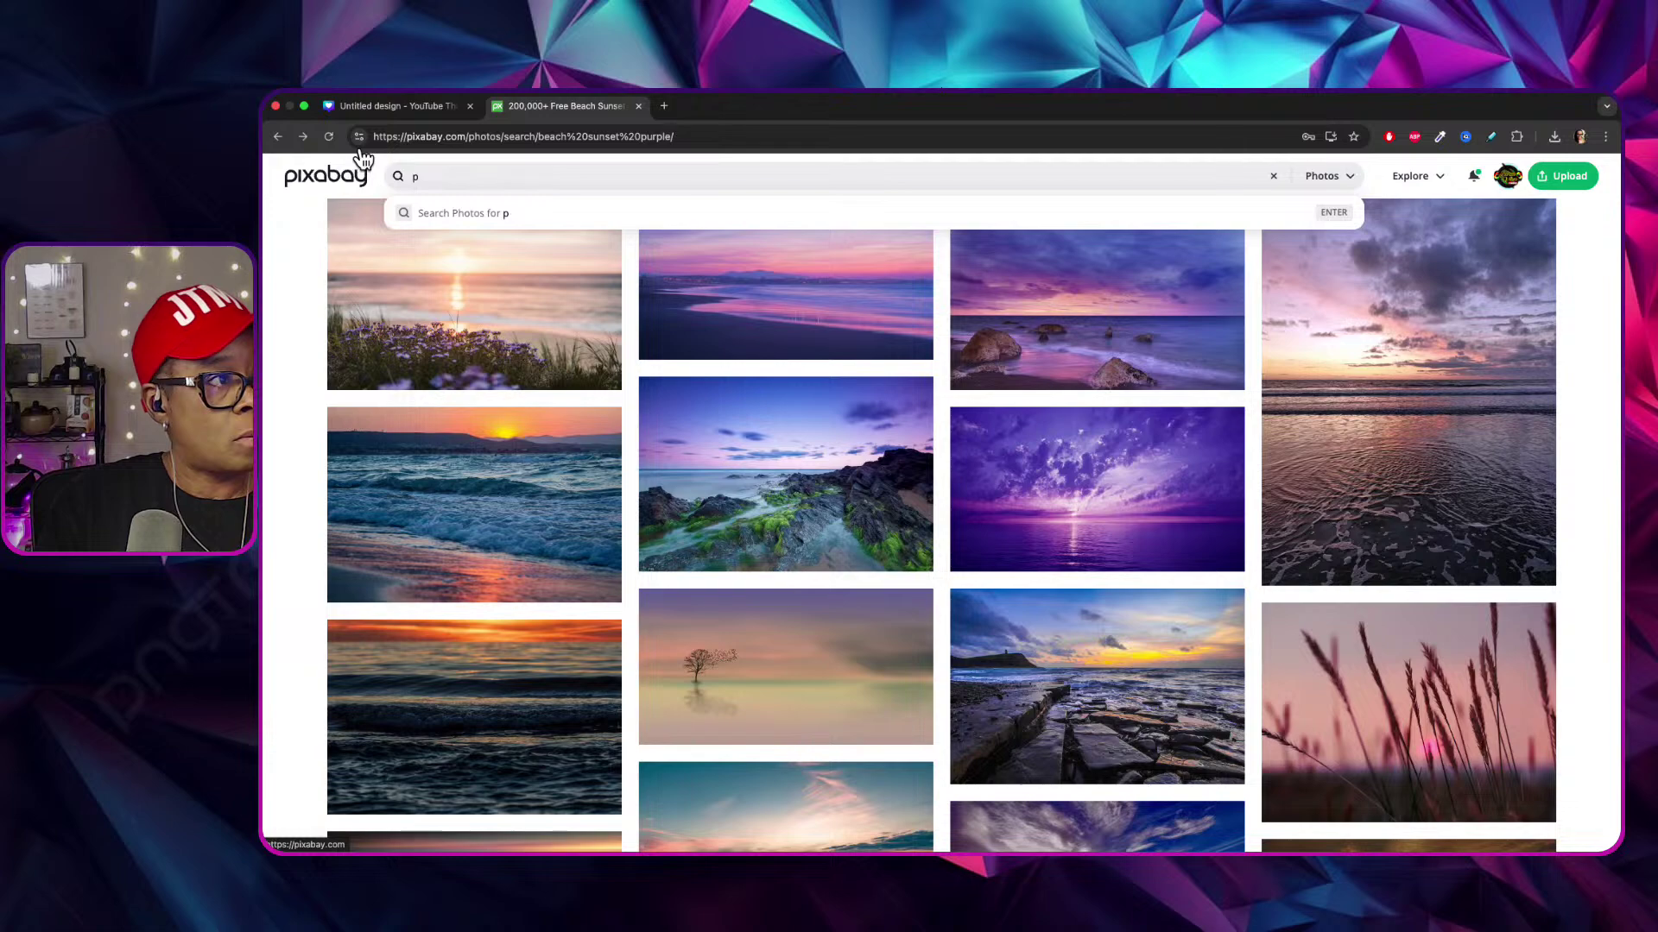
{"action": "type", "text": "urple sky"}
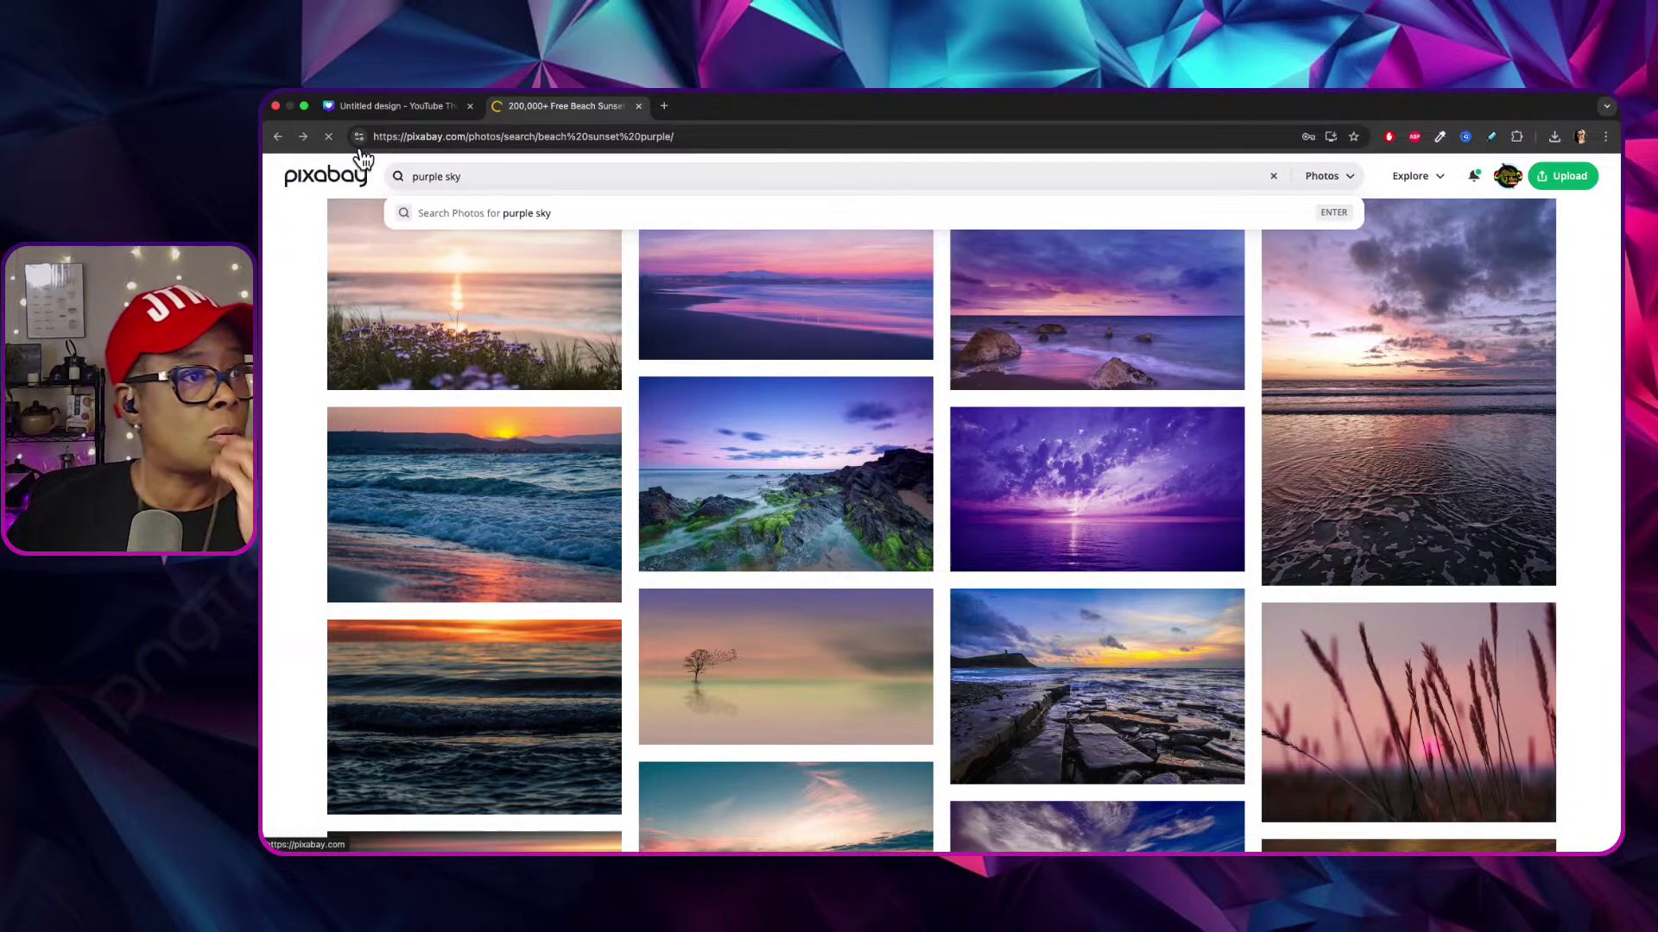
{"action": "scroll", "coordinate": [851, 604], "scroll_direction": "down", "scroll_amount": 3}
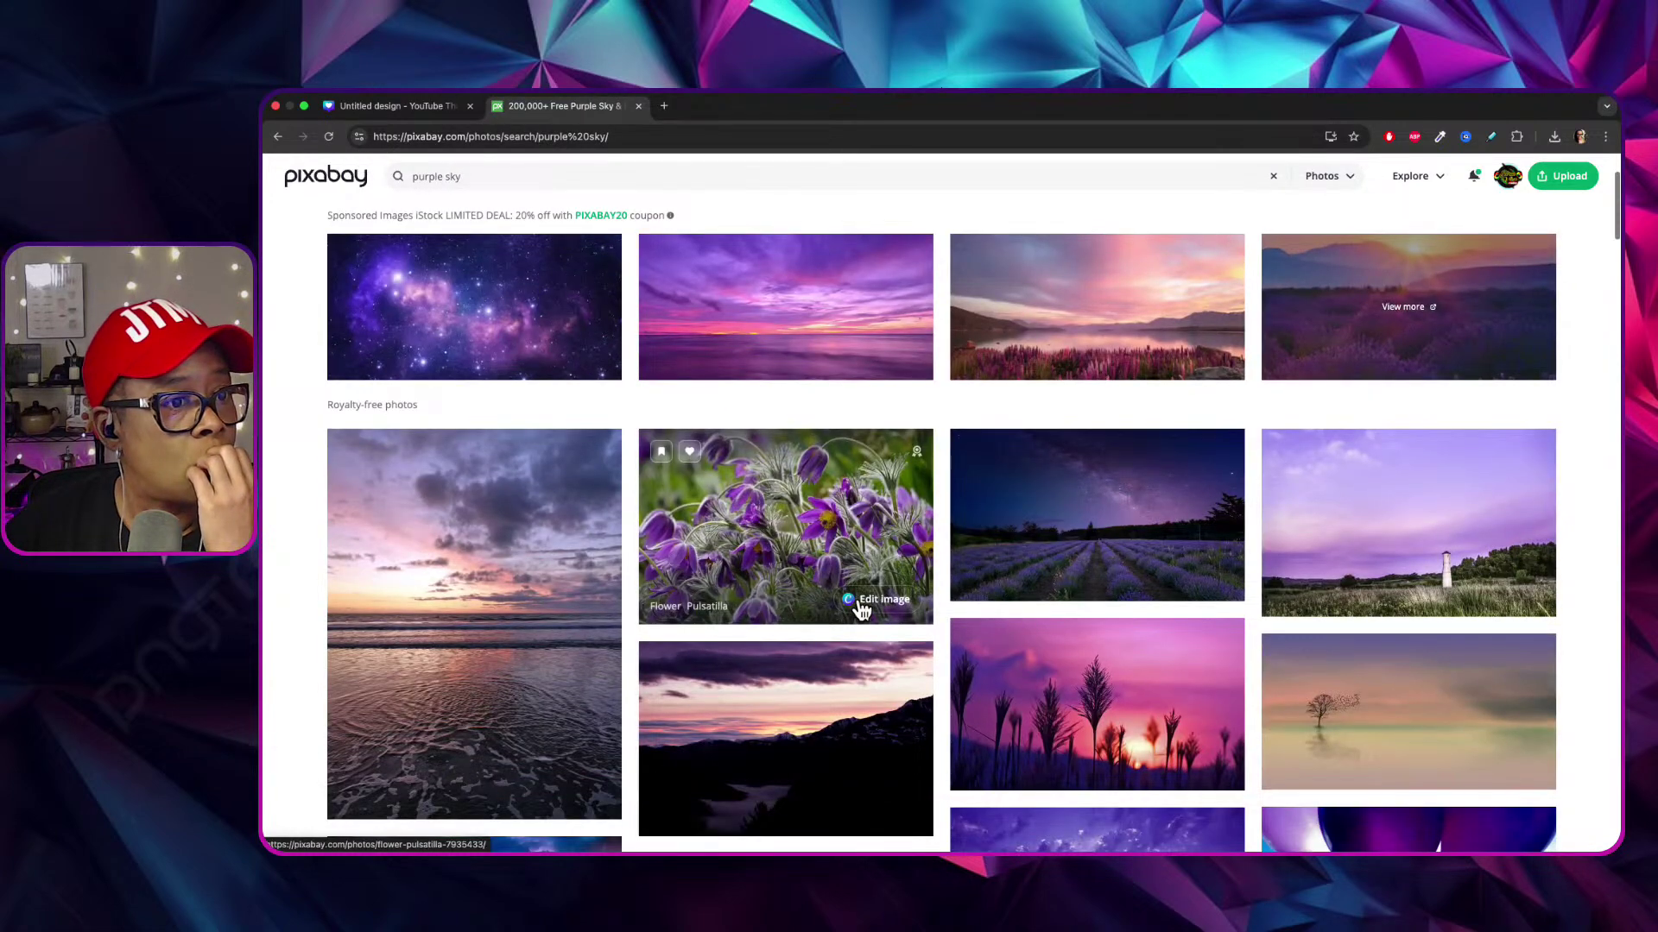
{"action": "scroll", "coordinate": [862, 610], "scroll_direction": "down", "scroll_amount": 5}
{"action": "scroll", "coordinate": [861, 613], "scroll_direction": "down", "scroll_amount": 8}
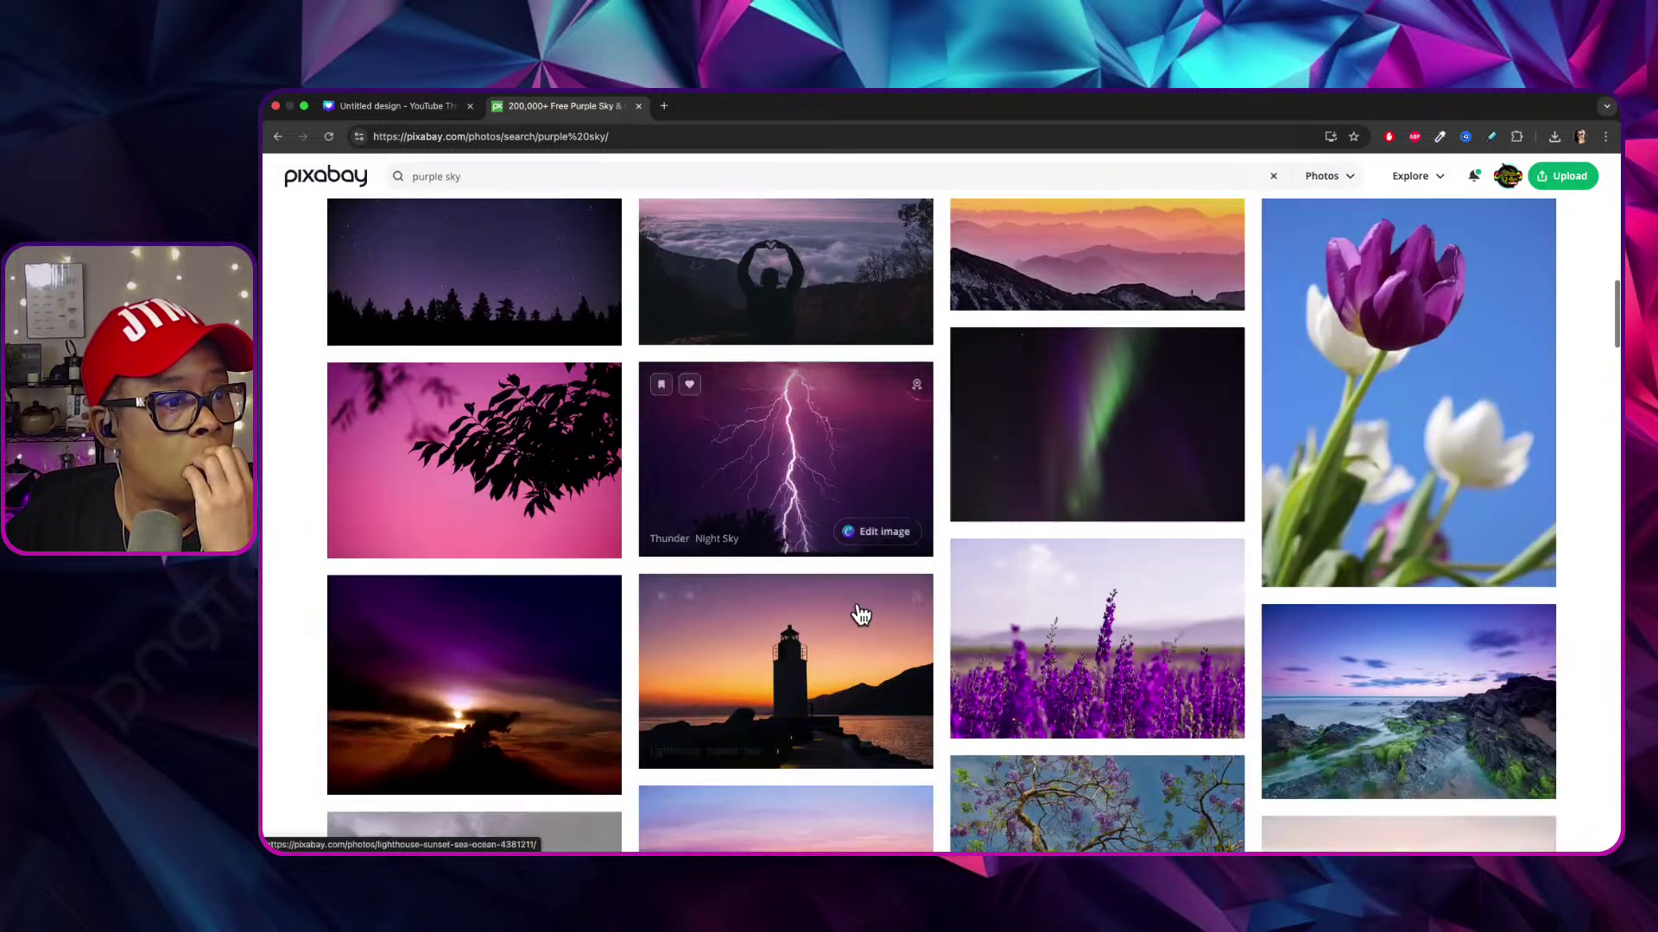
{"action": "scroll", "coordinate": [862, 613], "scroll_direction": "down", "scroll_amount": 2}
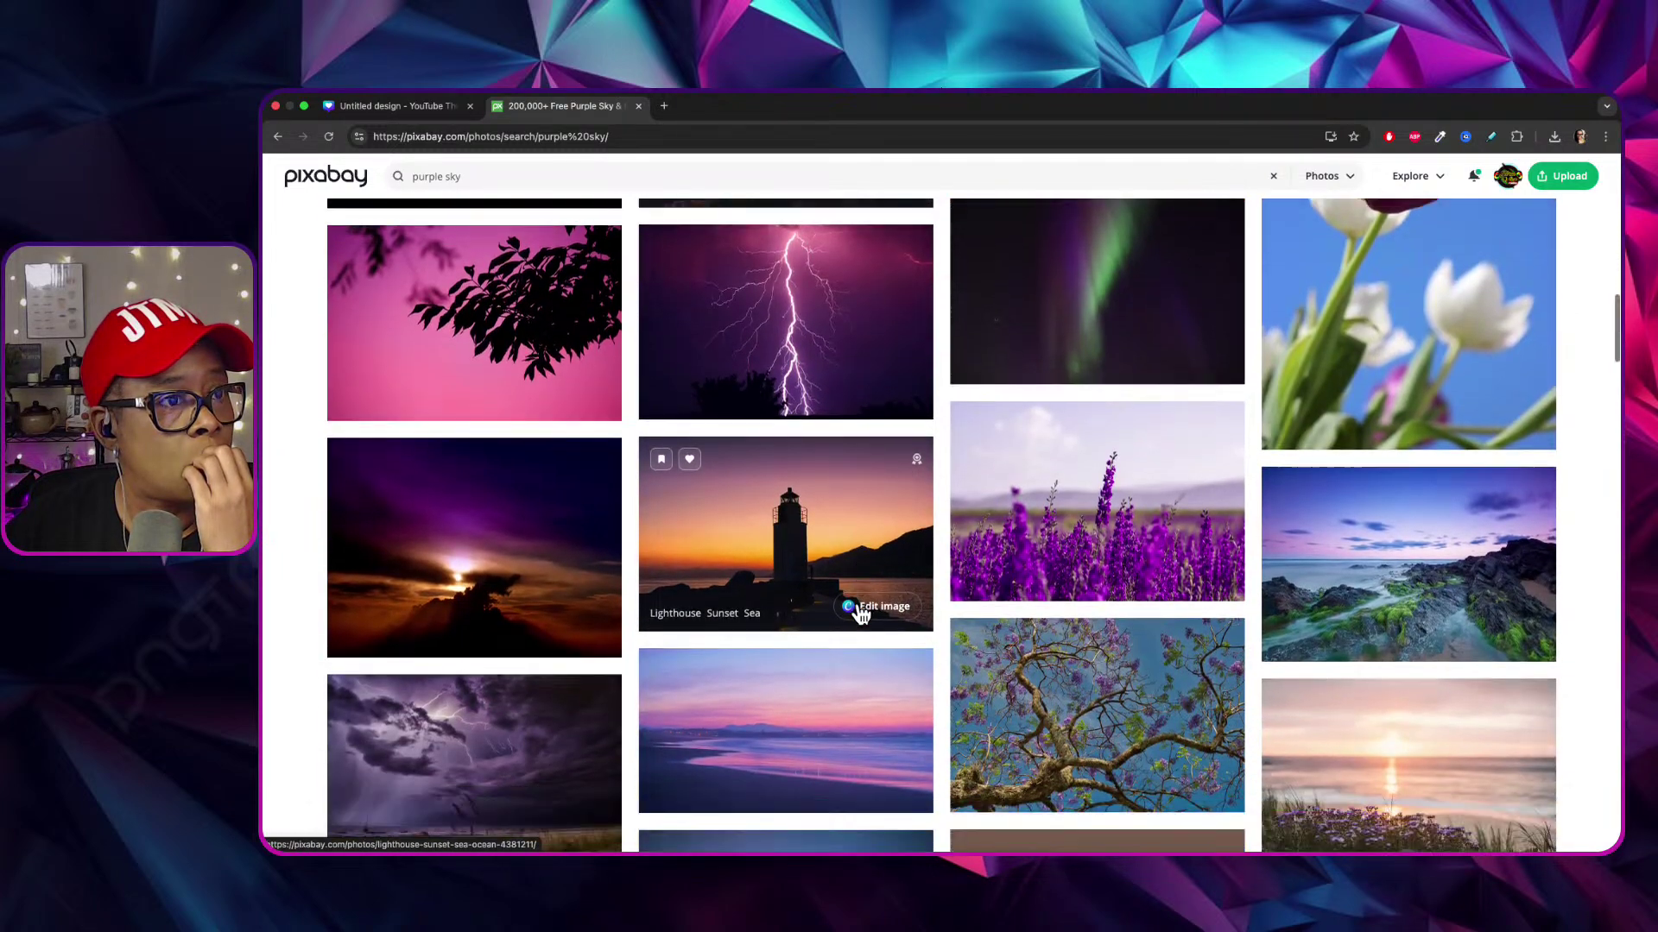
{"action": "scroll", "coordinate": [862, 613], "scroll_direction": "down", "scroll_amount": 8}
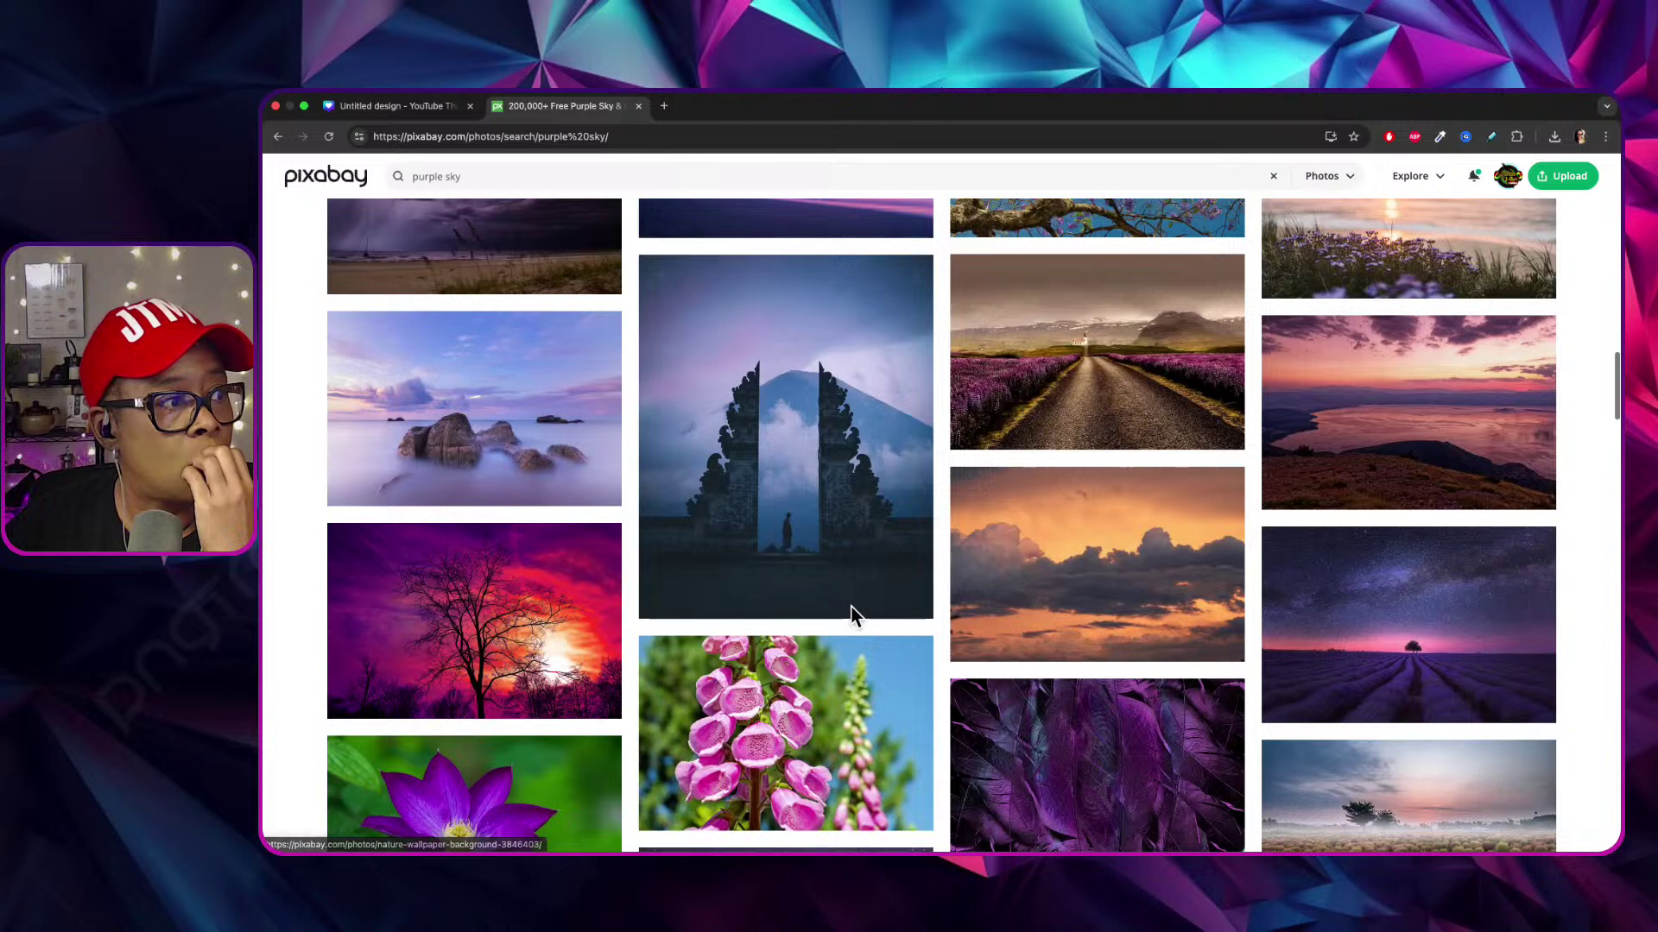
Examine the photos further down the "purple sky" results page for a suitable purple-toned background.
{"action": "scroll", "coordinate": [854, 615], "scroll_direction": "down", "scroll_amount": 5}
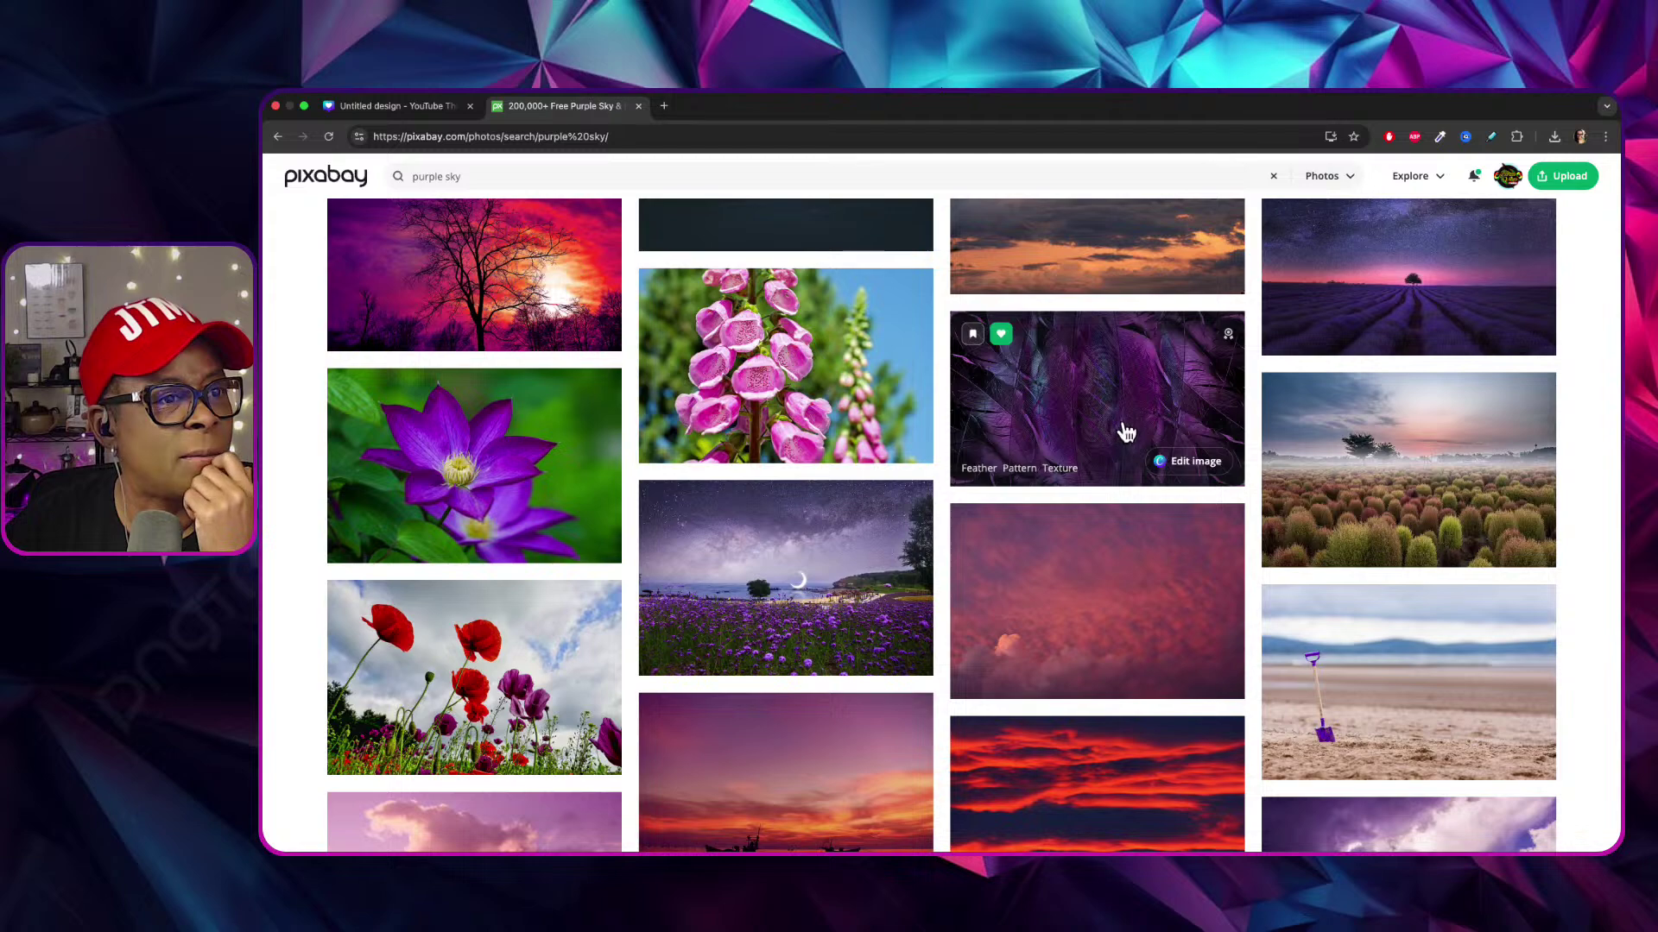
{"action": "scroll", "coordinate": [1117, 436], "scroll_direction": "down", "scroll_amount": 7}
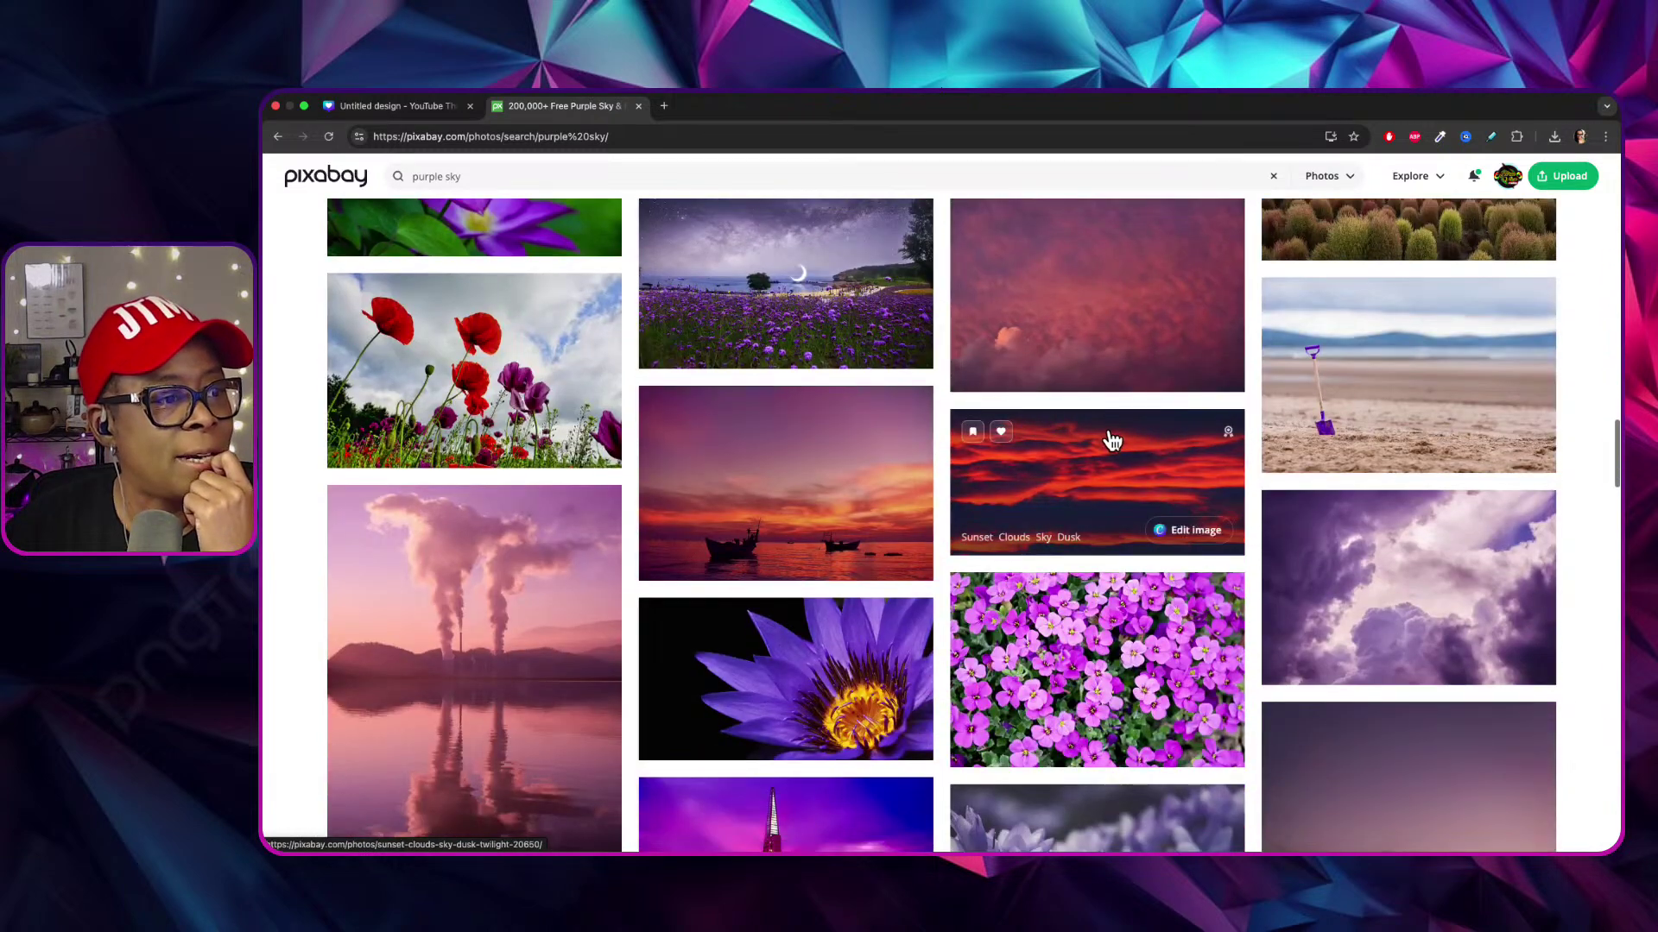
{"action": "scroll", "coordinate": [1107, 471], "scroll_direction": "down", "scroll_amount": 8}
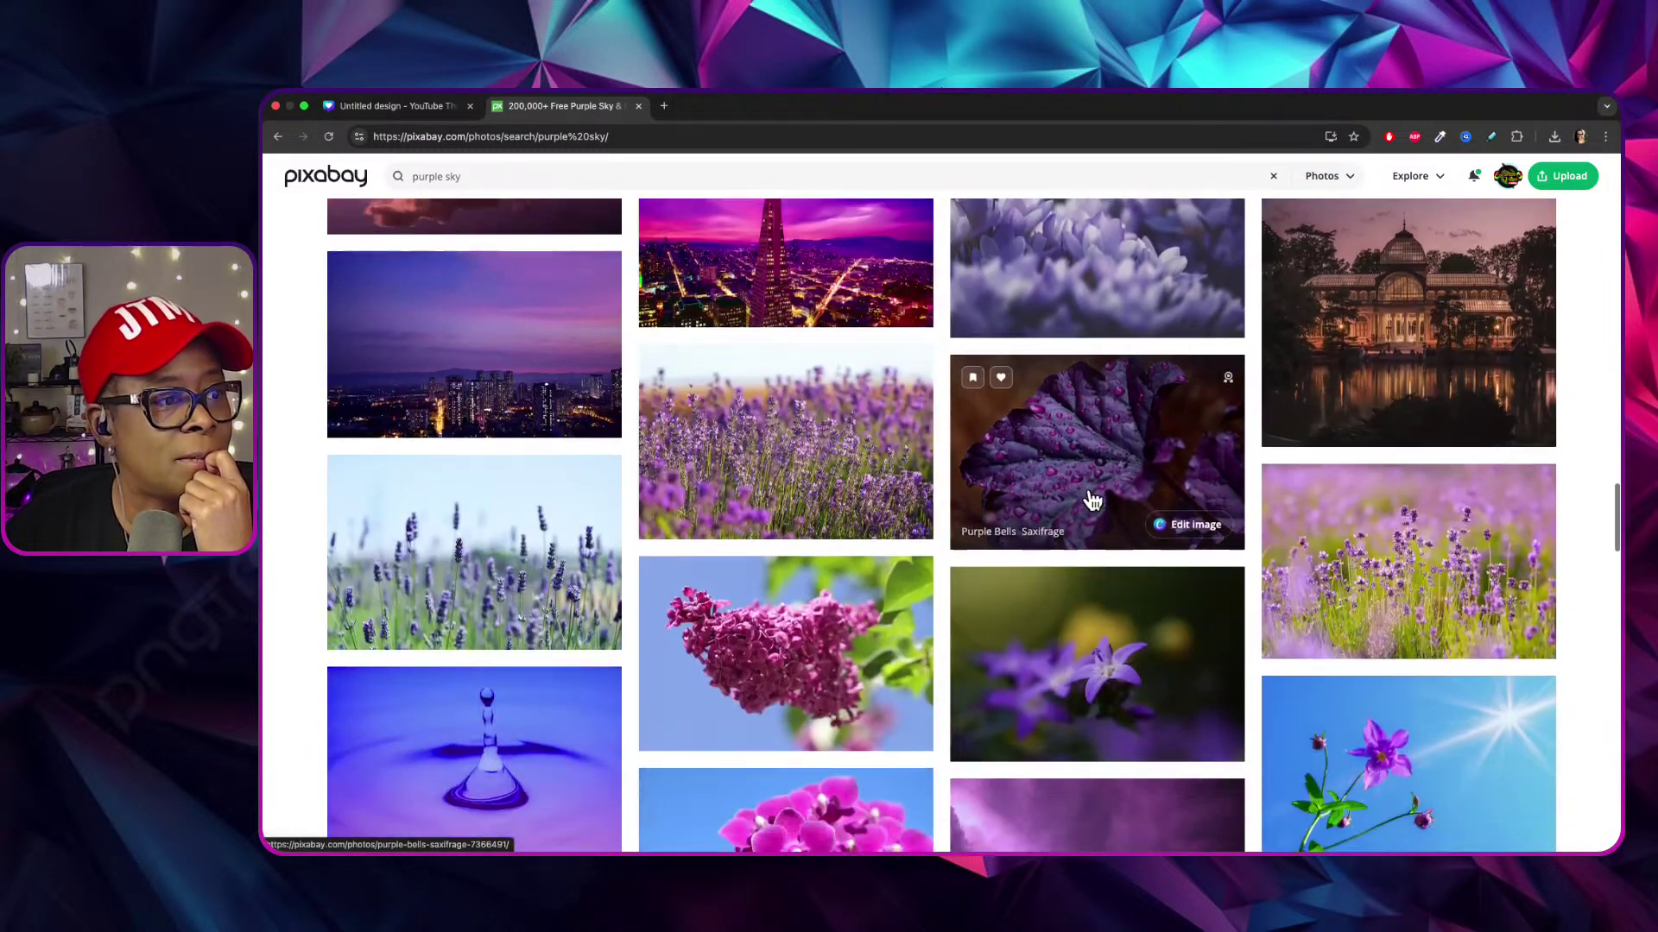
{"action": "scroll", "coordinate": [1092, 501], "scroll_direction": "down", "scroll_amount": 8}
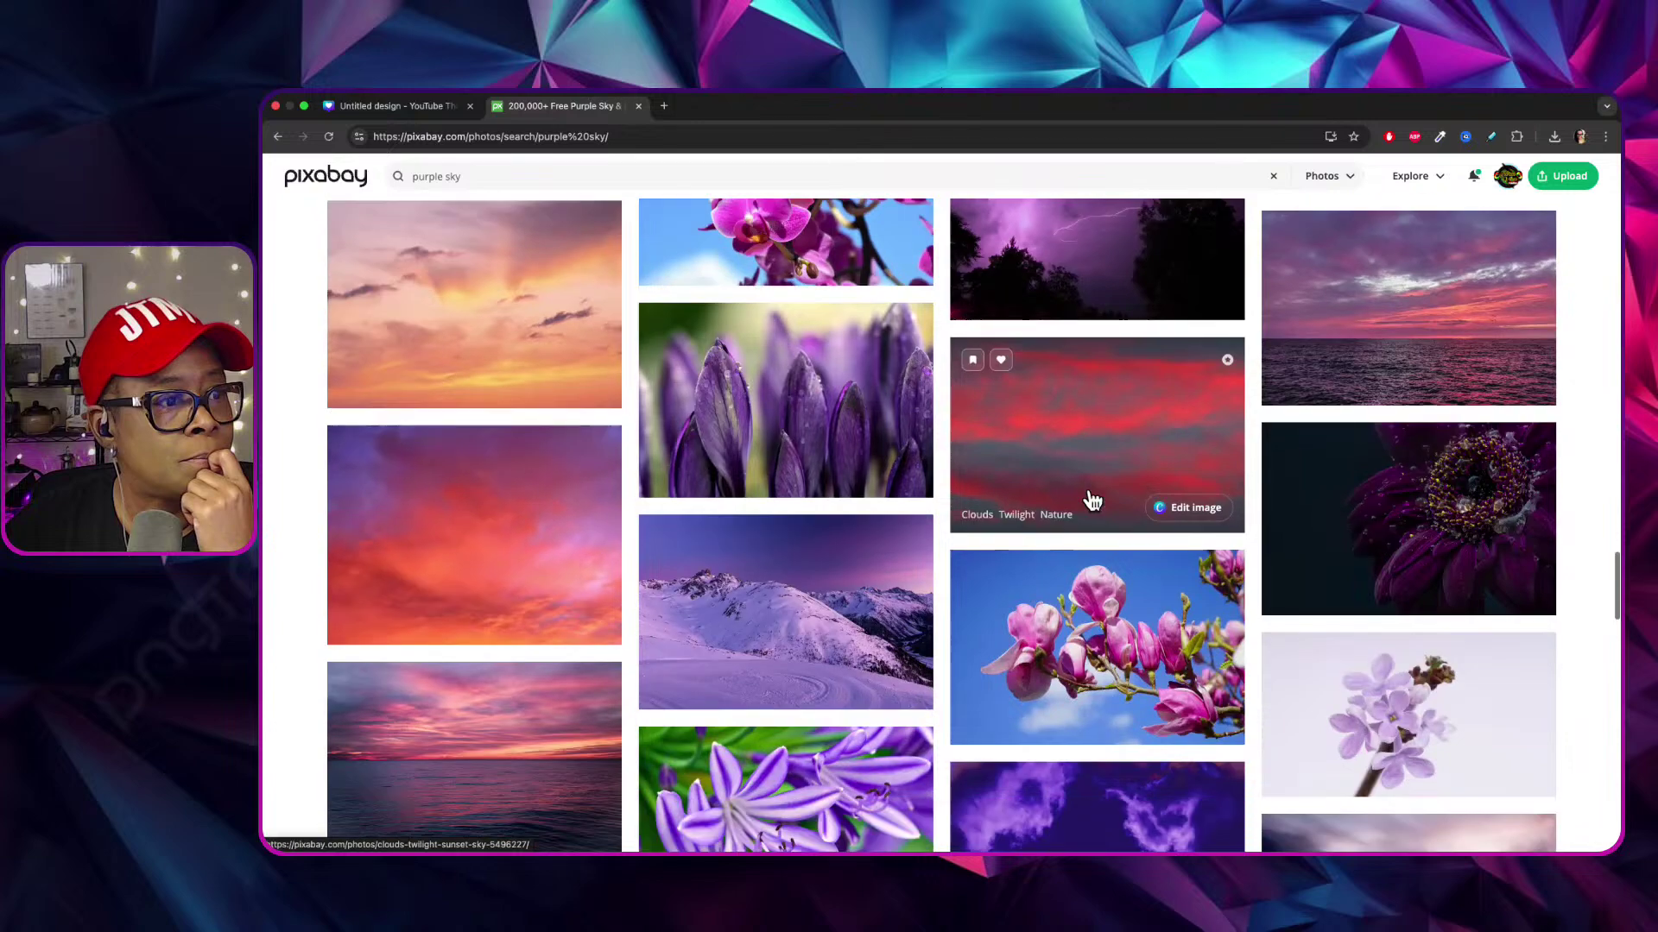
{"action": "scroll", "coordinate": [1092, 501], "scroll_direction": "down", "scroll_amount": 4}
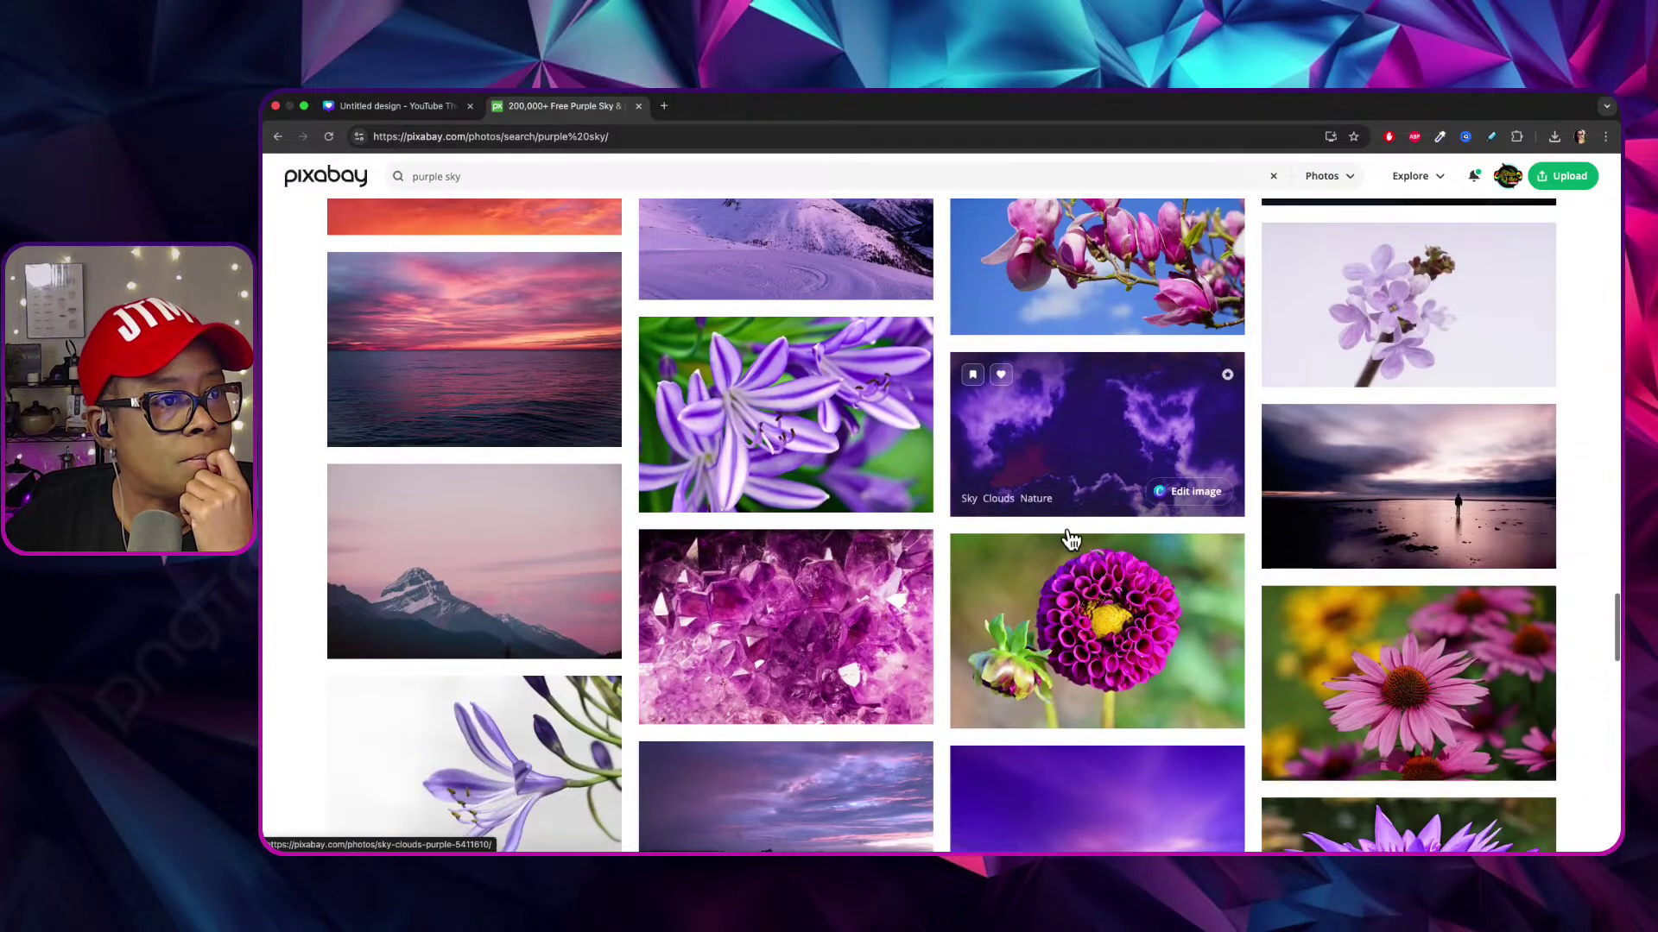
{"action": "scroll", "coordinate": [1040, 609], "scroll_direction": "down", "scroll_amount": 3}
{"action": "scroll", "coordinate": [1043, 605], "scroll_direction": "down", "scroll_amount": 2}
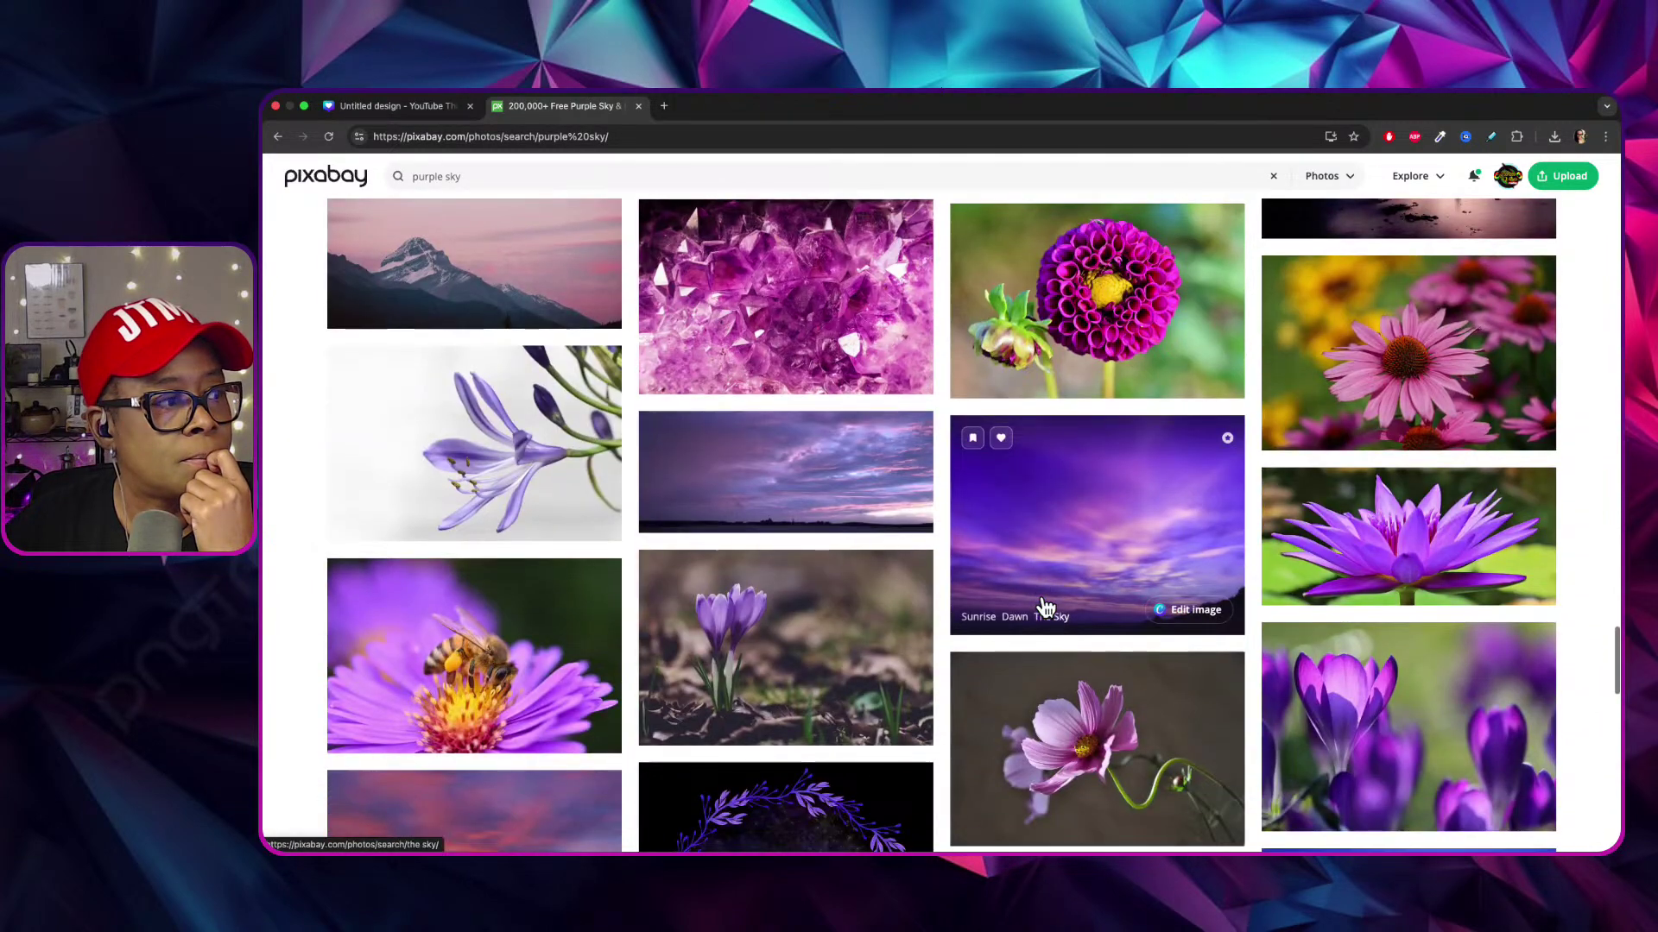
{"action": "scroll", "coordinate": [1045, 607], "scroll_direction": "down", "scroll_amount": 10}
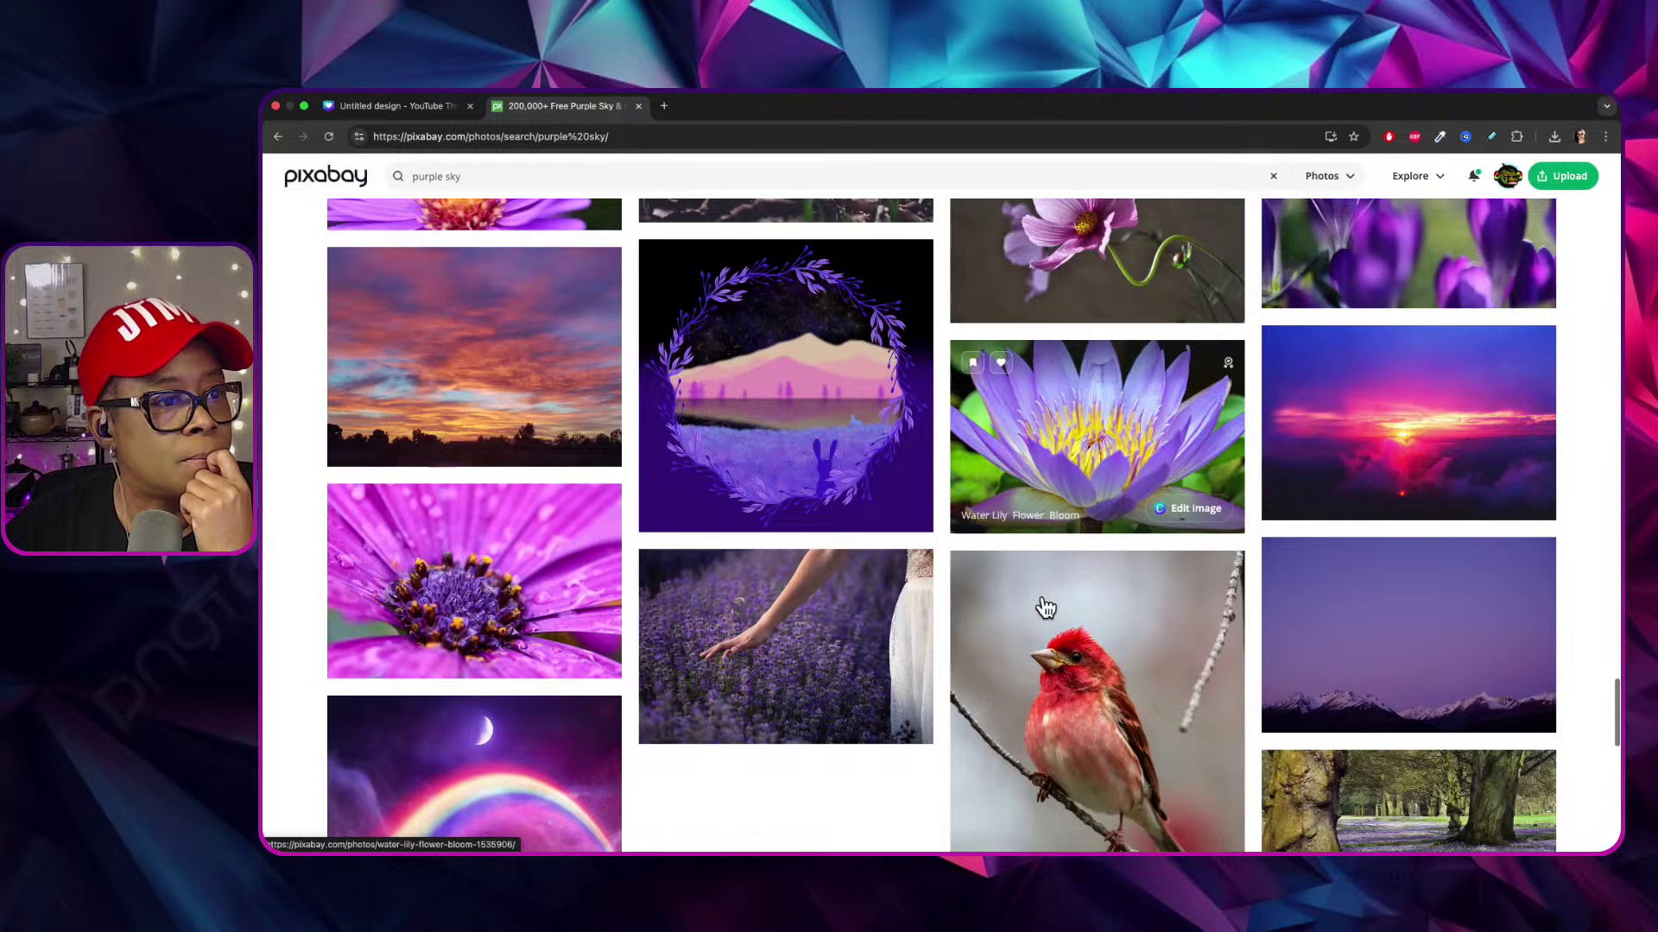
Open the pink and purple sunset-over-clouds photo and look through its details and related free images.
{"action": "scroll", "coordinate": [1044, 607], "scroll_direction": "up", "scroll_amount": 4}
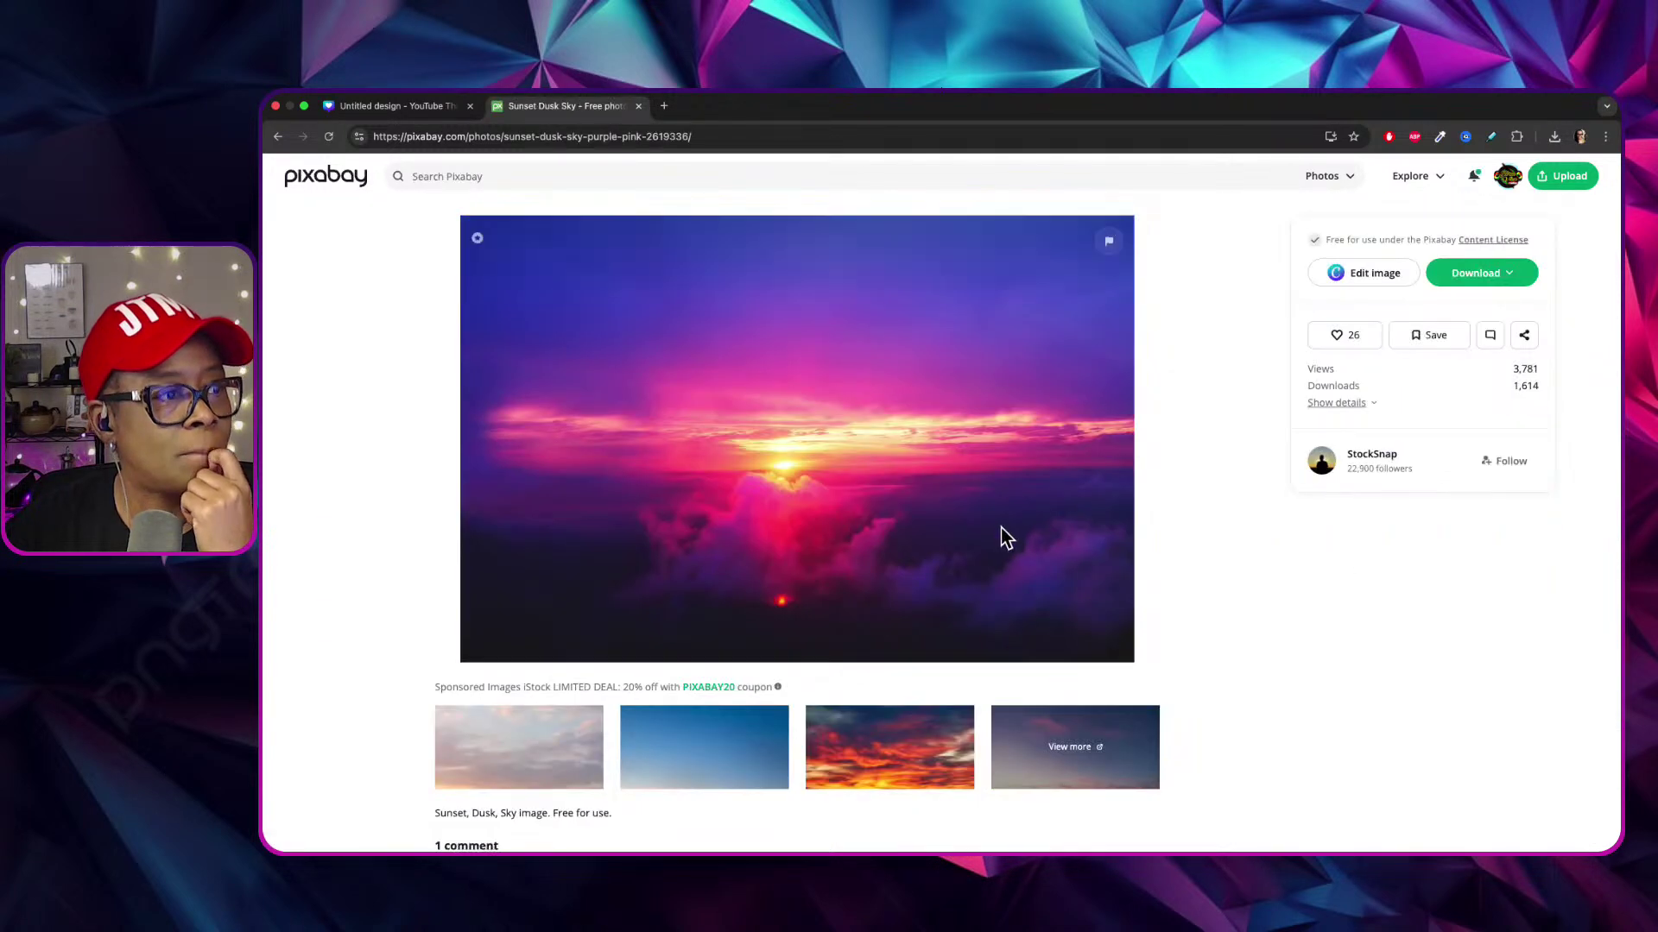
{"action": "scroll", "coordinate": [890, 563], "scroll_direction": "down", "scroll_amount": 2}
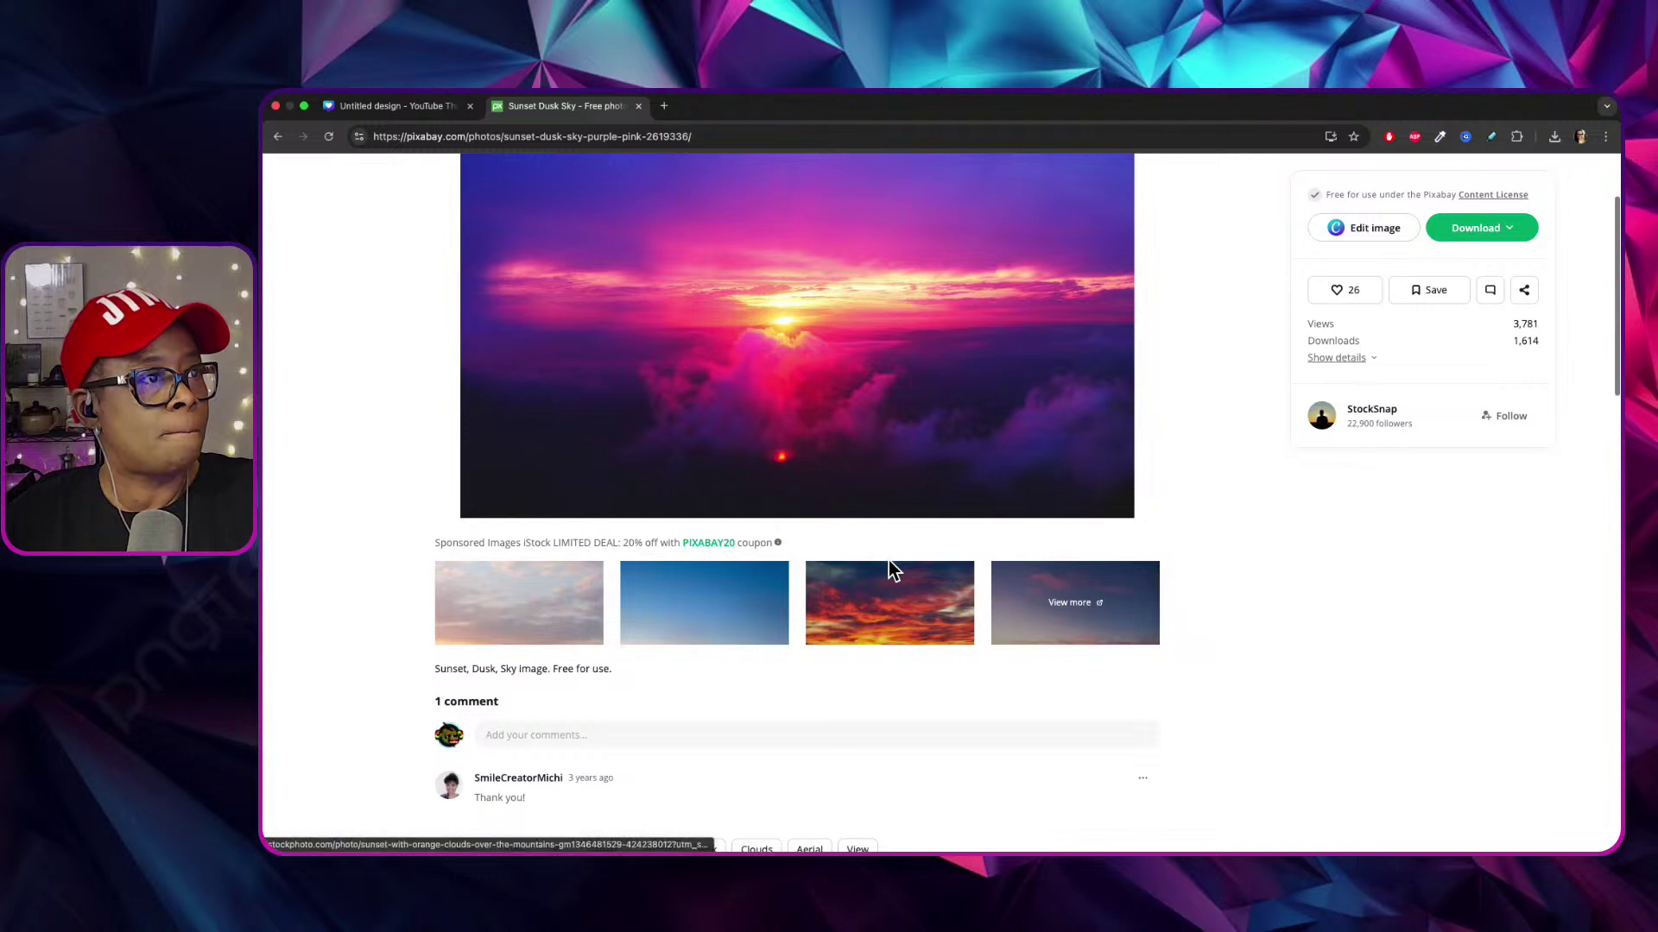
{"action": "scroll", "coordinate": [888, 562], "scroll_direction": "down", "scroll_amount": 3}
{"action": "scroll", "coordinate": [888, 562], "scroll_direction": "down", "scroll_amount": 4}
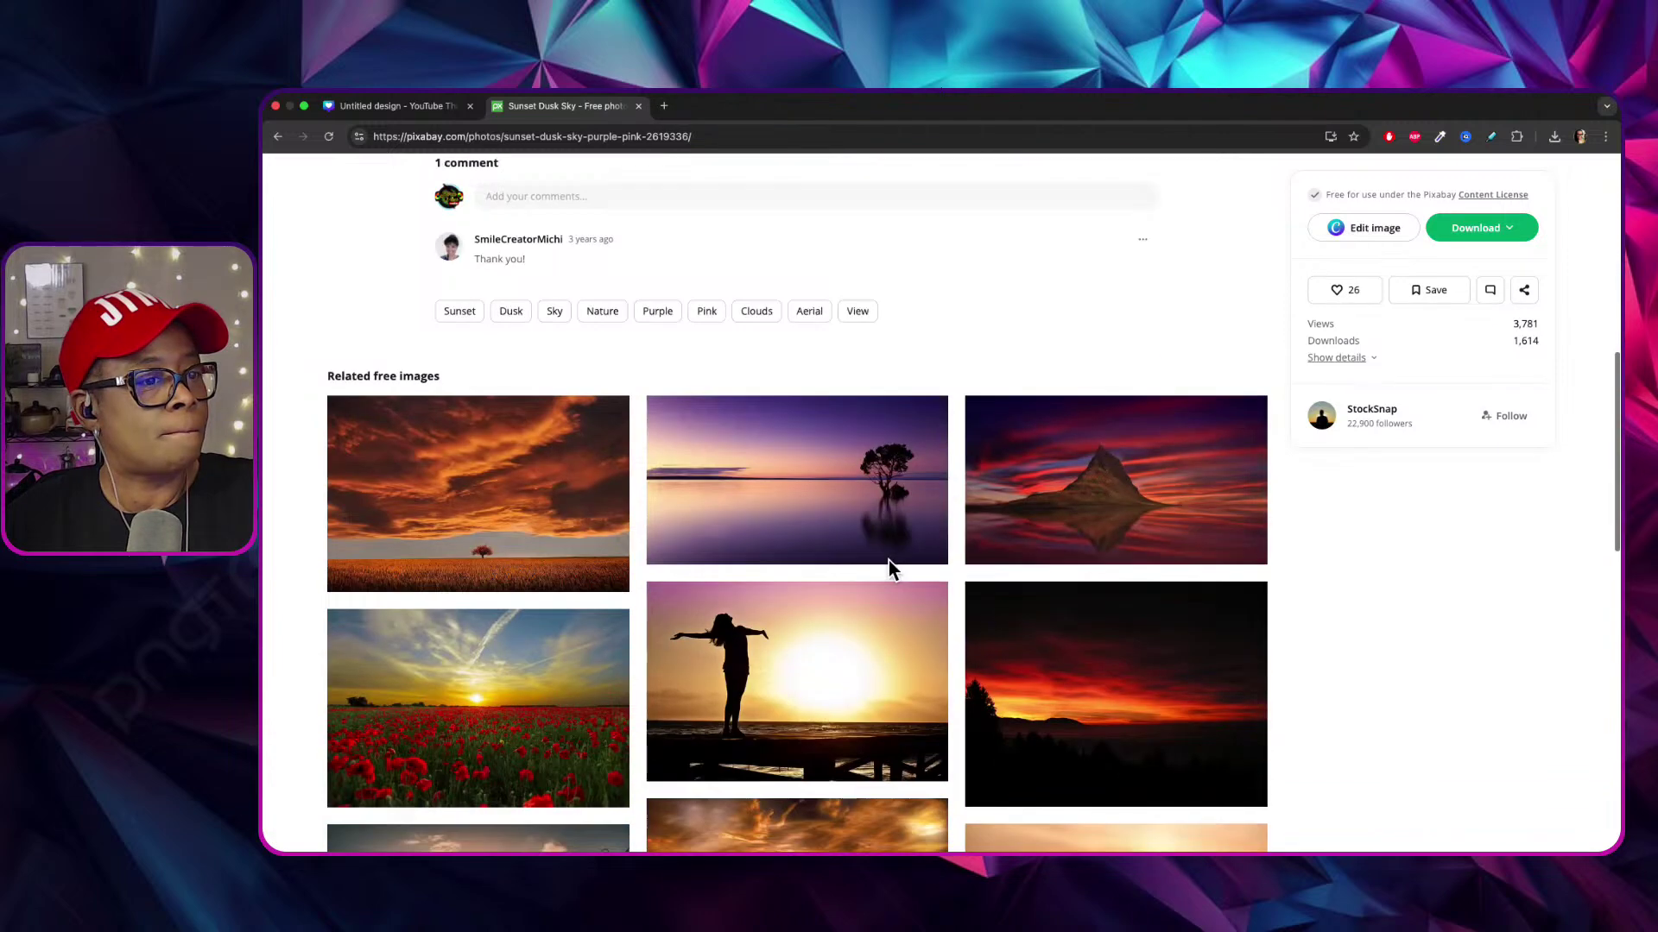
{"action": "scroll", "coordinate": [888, 561], "scroll_direction": "down", "scroll_amount": 3}
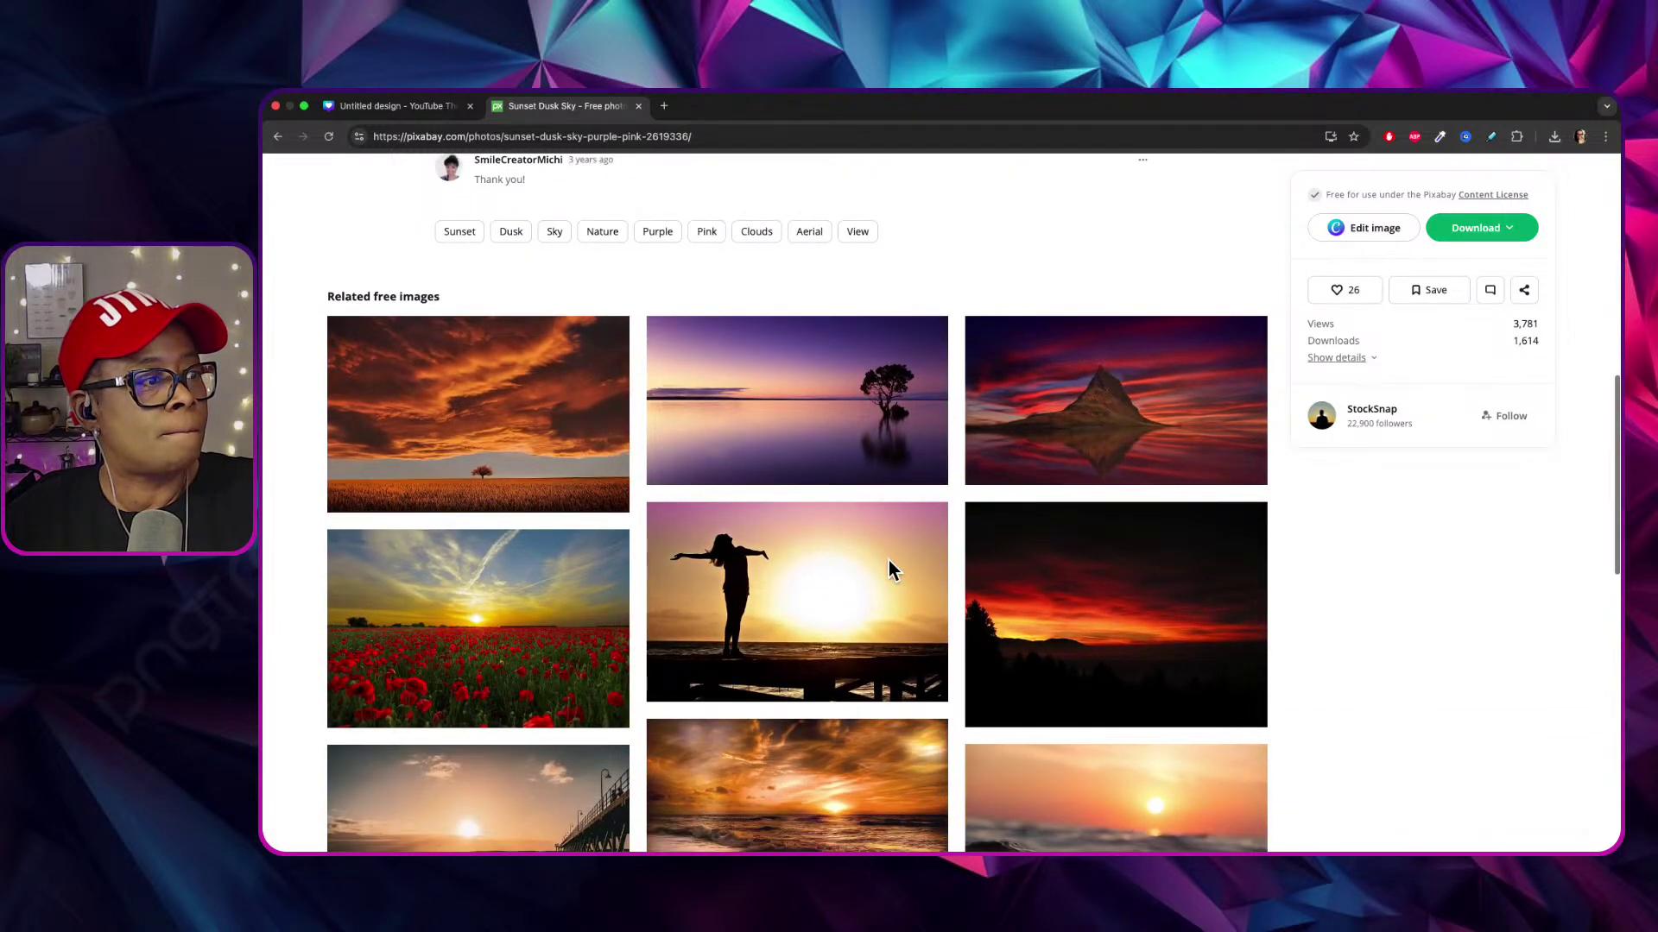
{"action": "scroll", "coordinate": [889, 561], "scroll_direction": "down", "scroll_amount": 9}
{"action": "scroll", "coordinate": [888, 561], "scroll_direction": "up", "scroll_amount": 17}
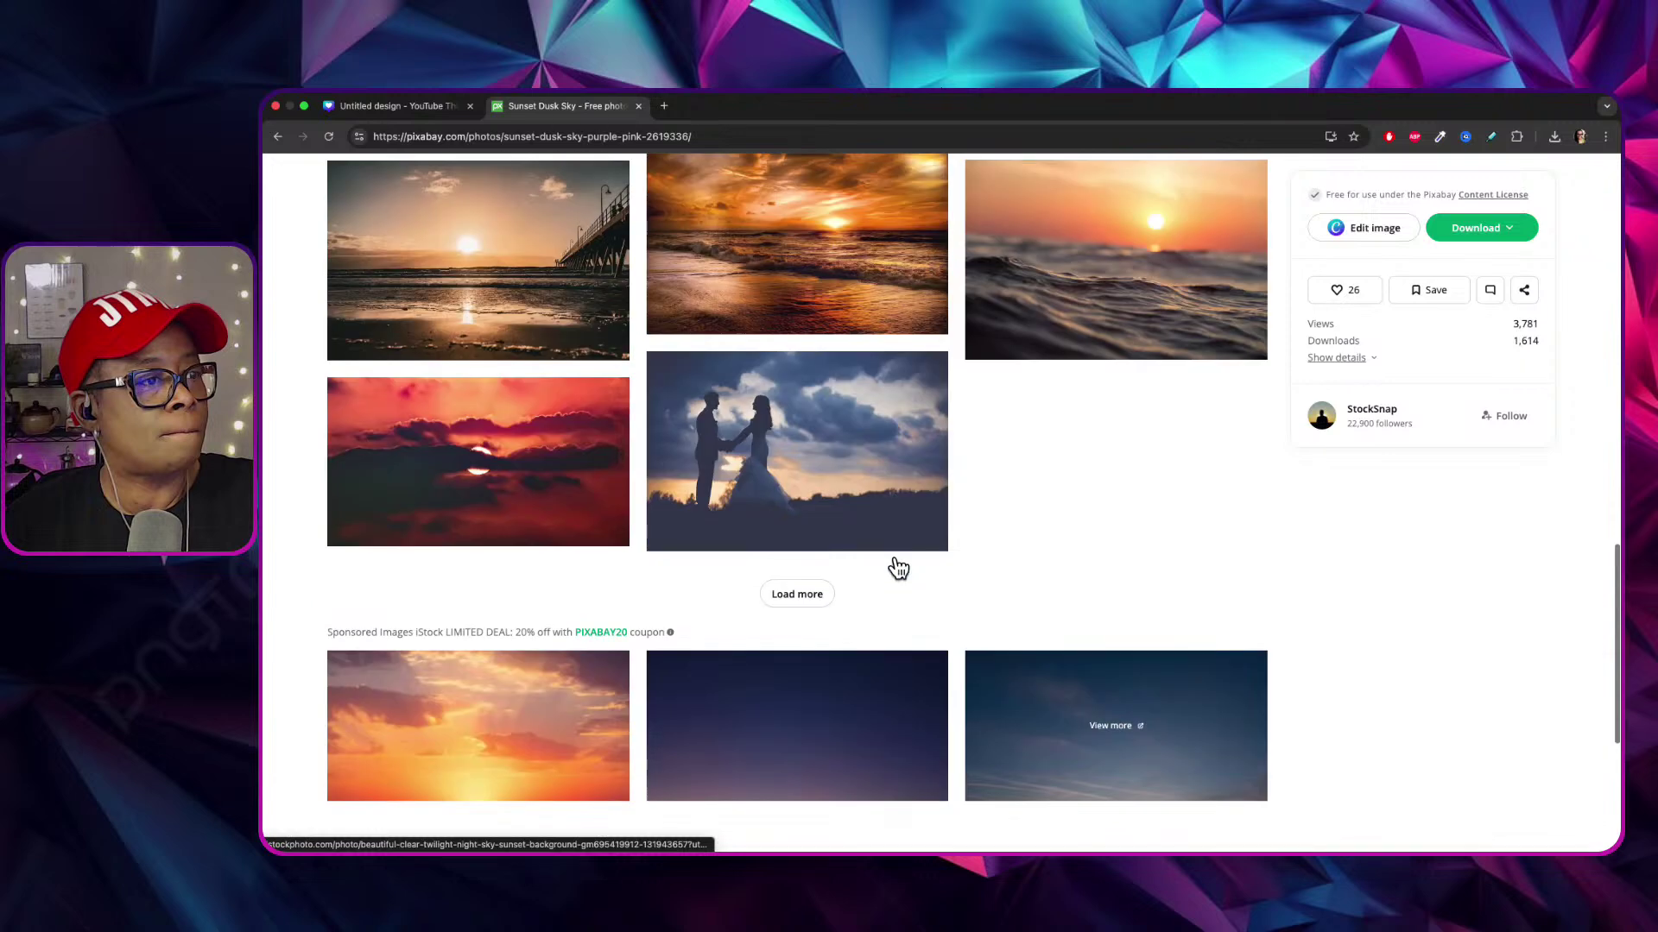
{"action": "scroll", "coordinate": [898, 567], "scroll_direction": "up", "scroll_amount": 4}
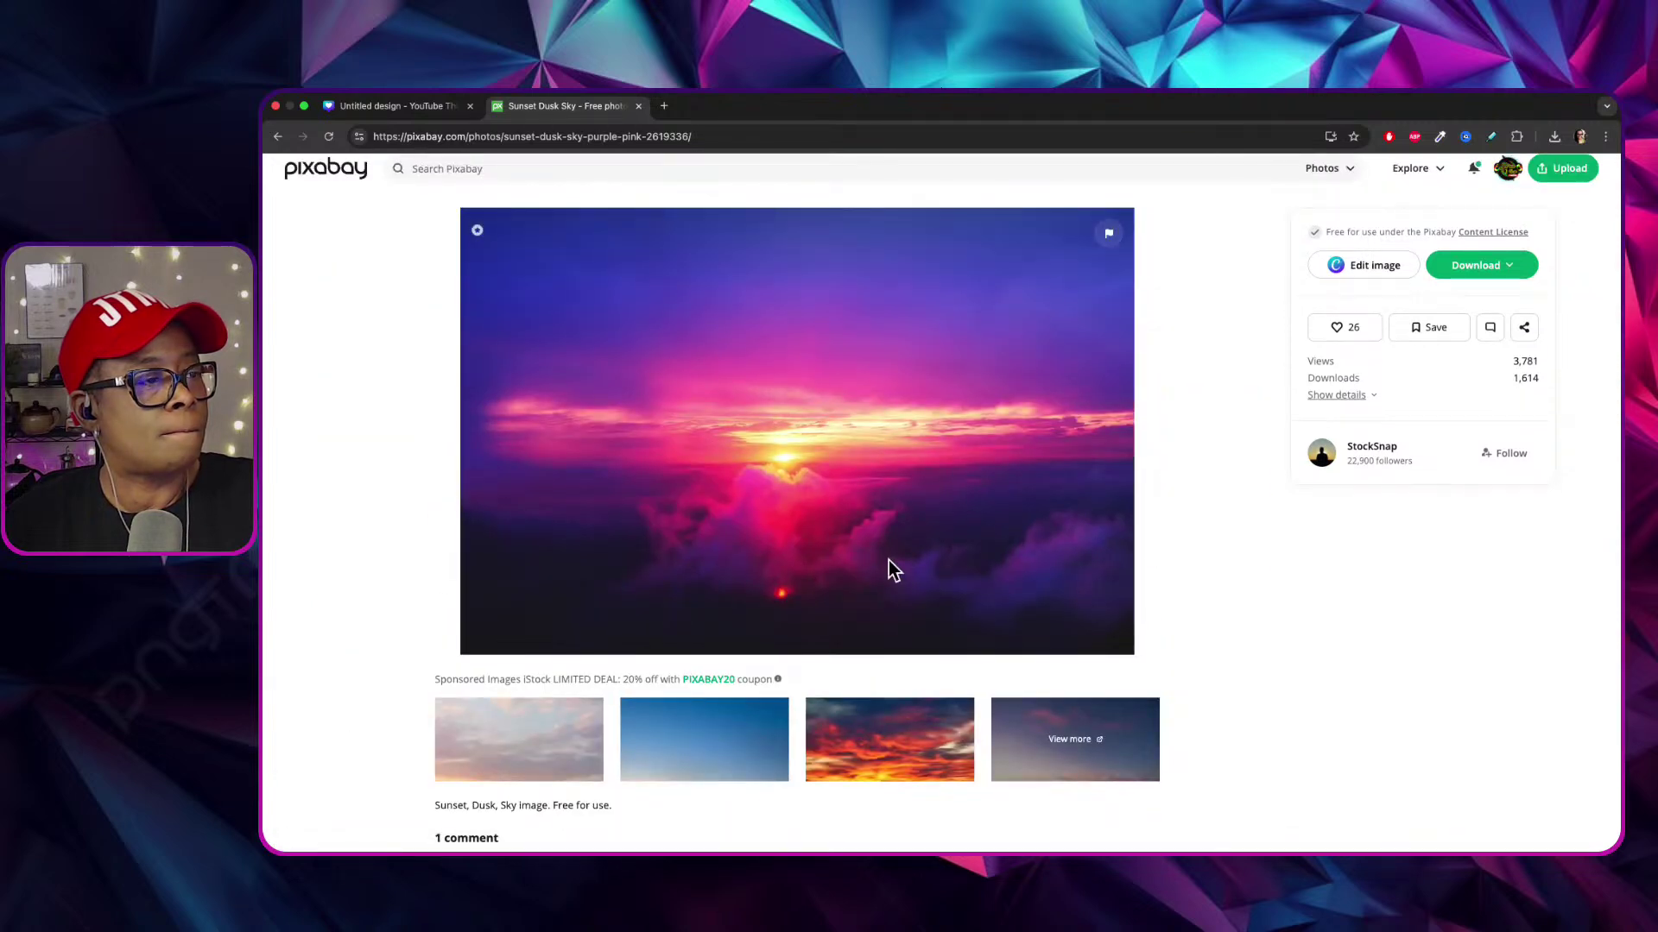
{"action": "scroll", "coordinate": [895, 570], "scroll_direction": "up", "scroll_amount": 1}
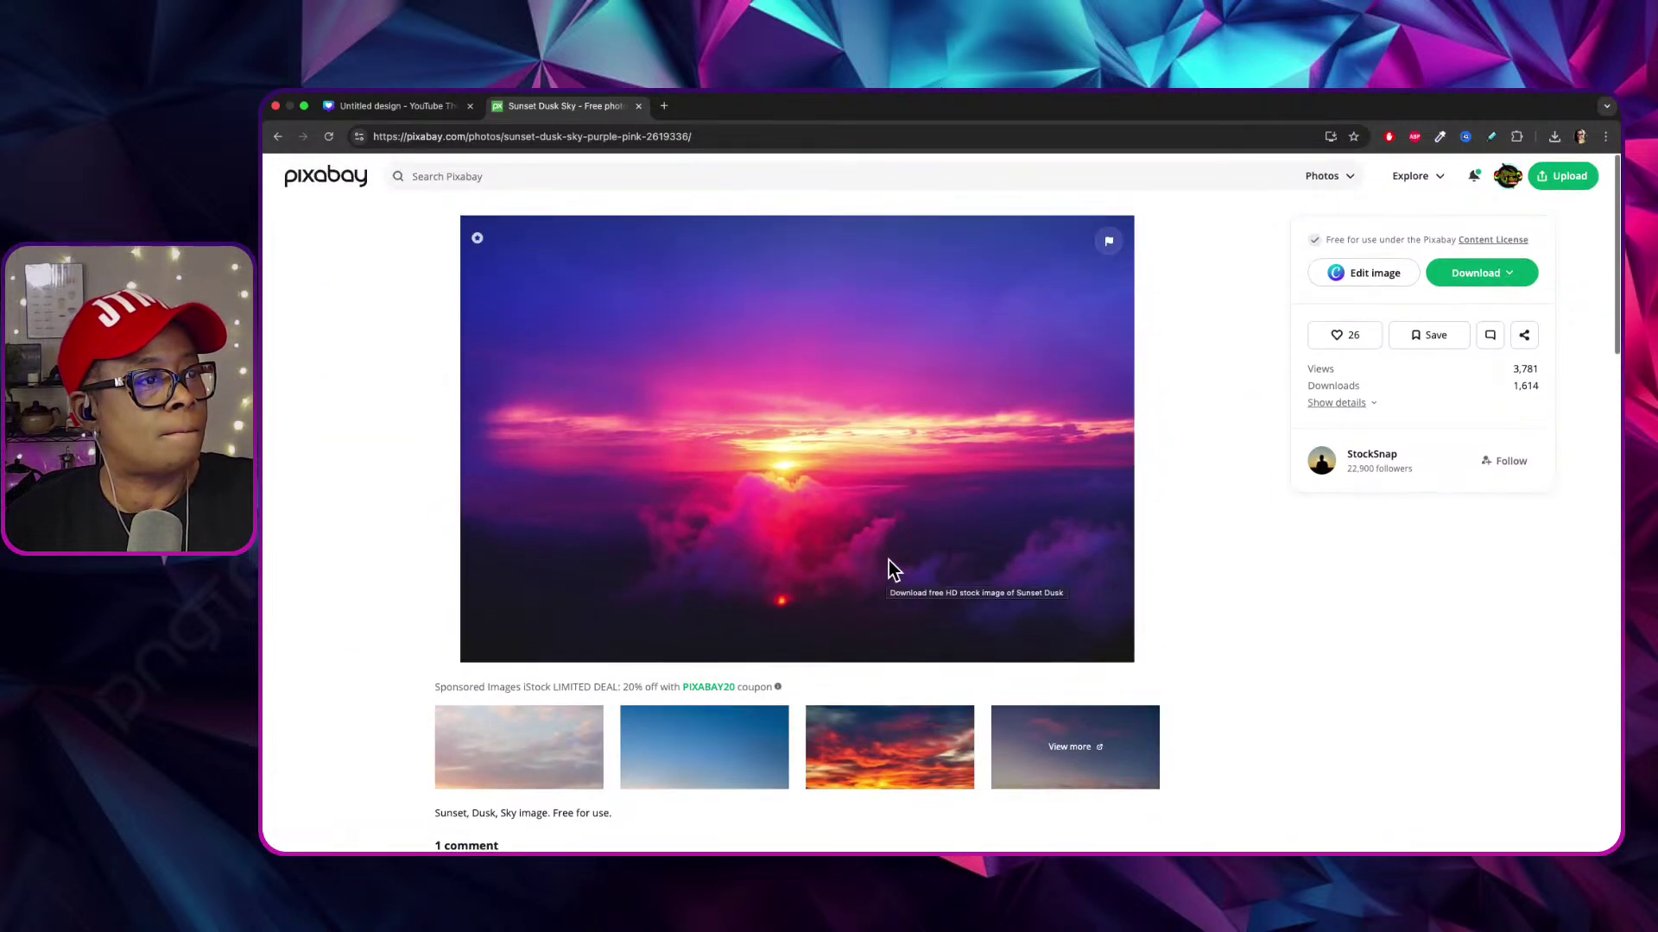
Download the sunset photo as a 1920×1280 JPG, switch to the Canva design and add the file to its uploads.
{"action": "left_click", "coordinate": [1517, 273]}
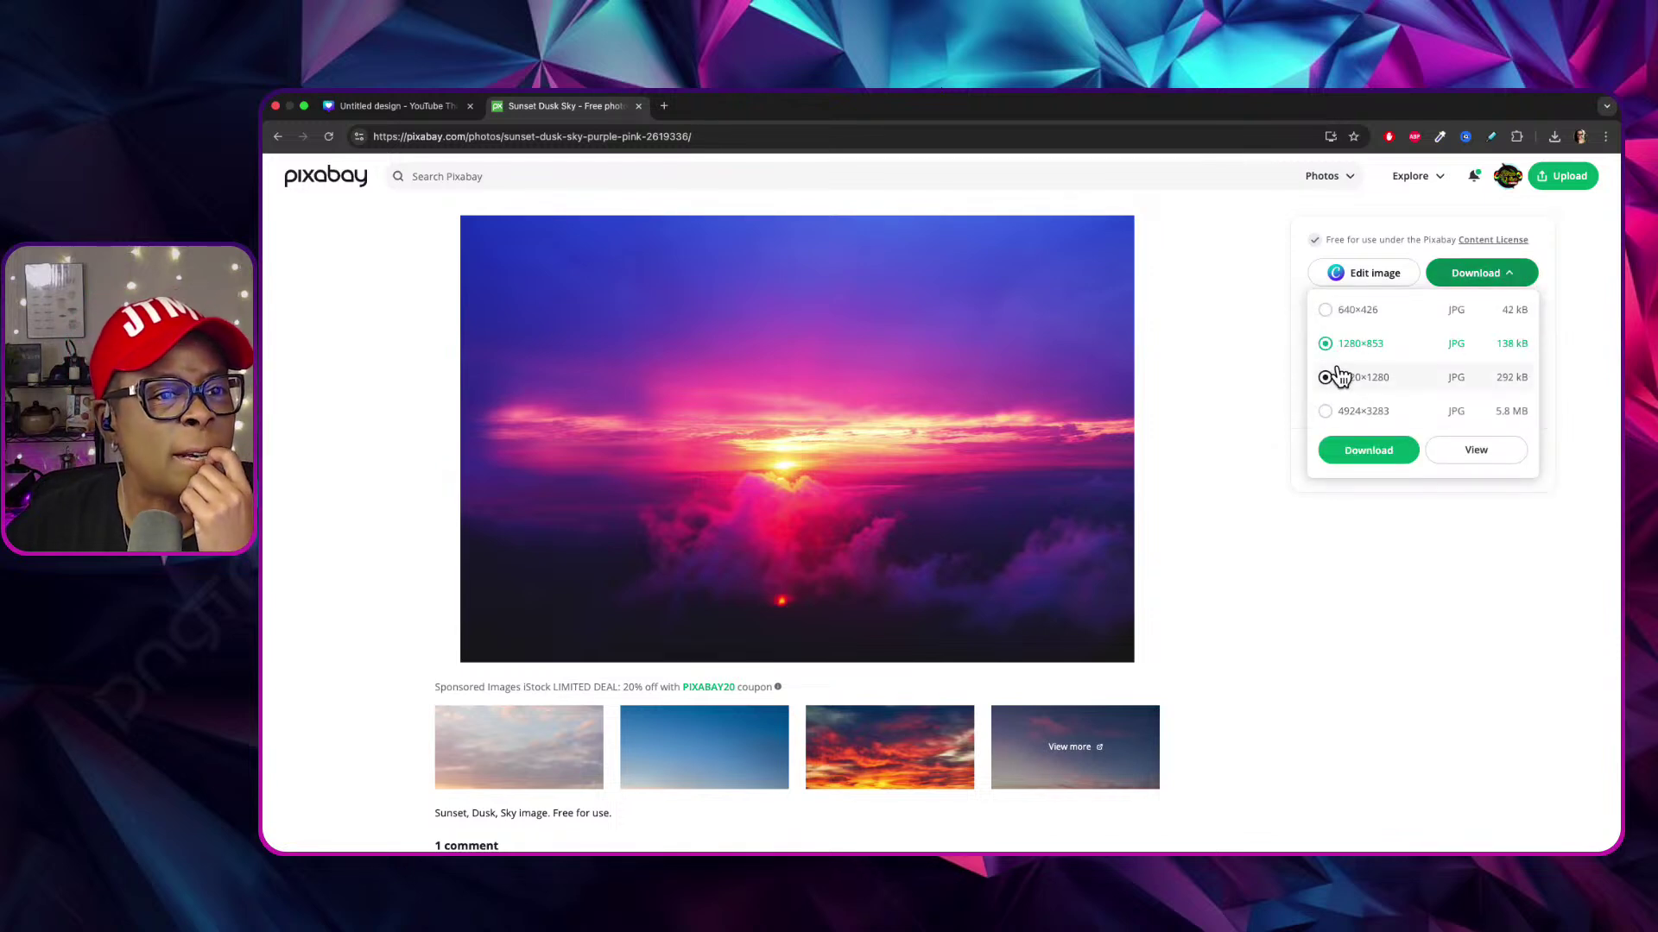
{"action": "left_click", "coordinate": [1364, 449]}
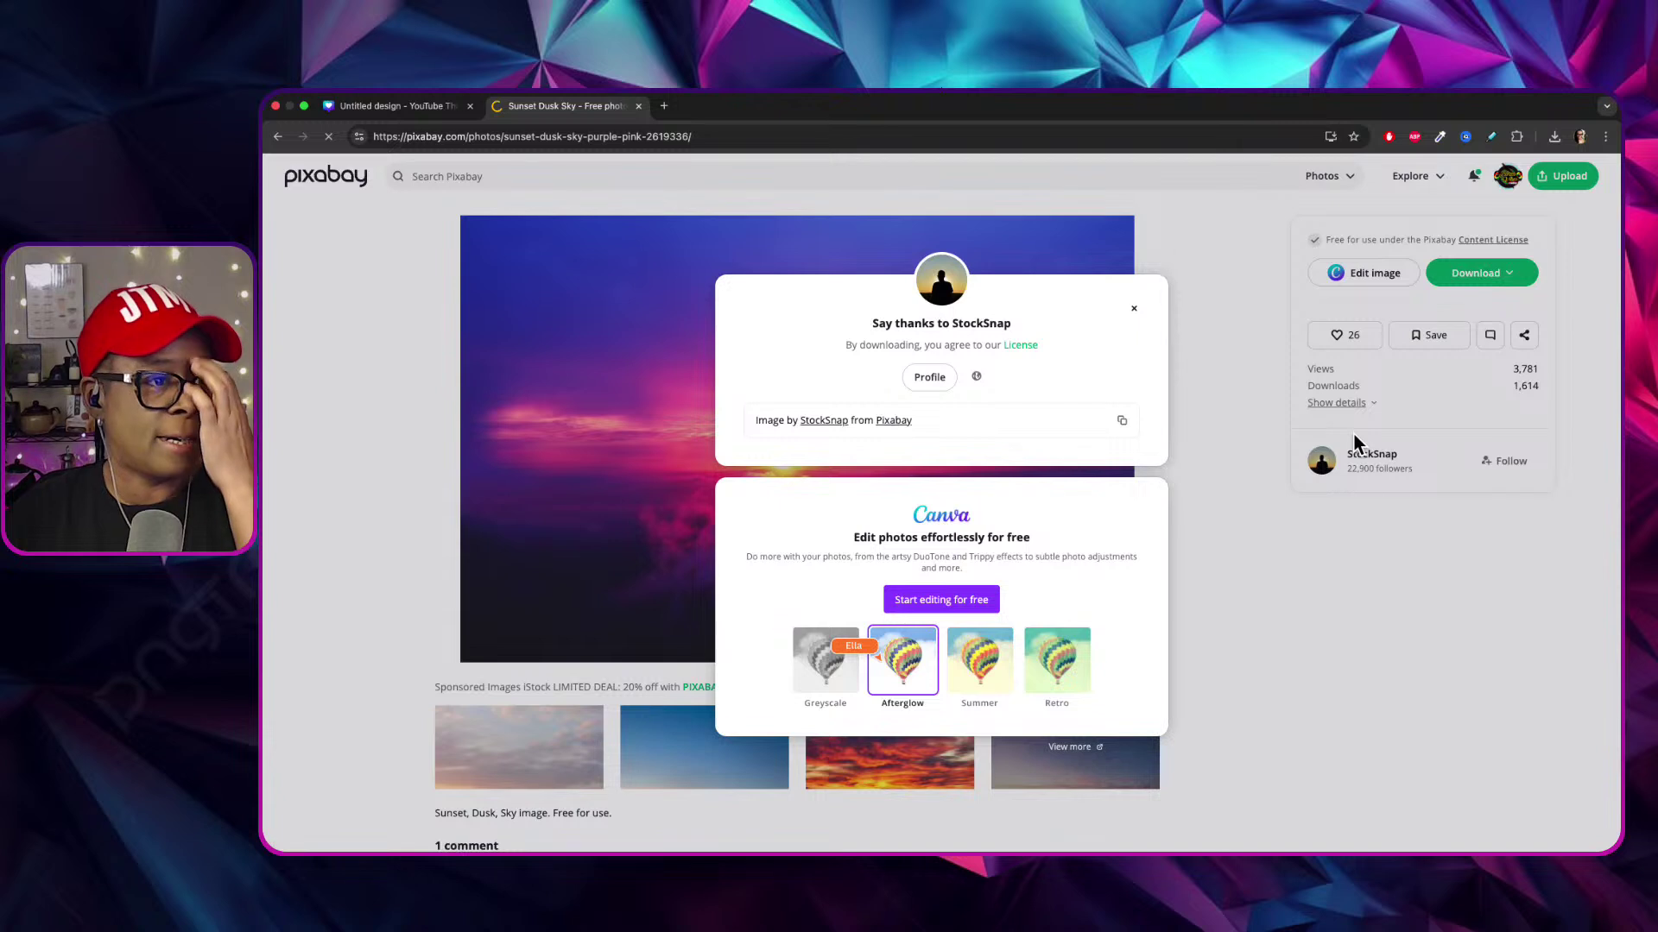
{"action": "left_click", "coordinate": [427, 108]}
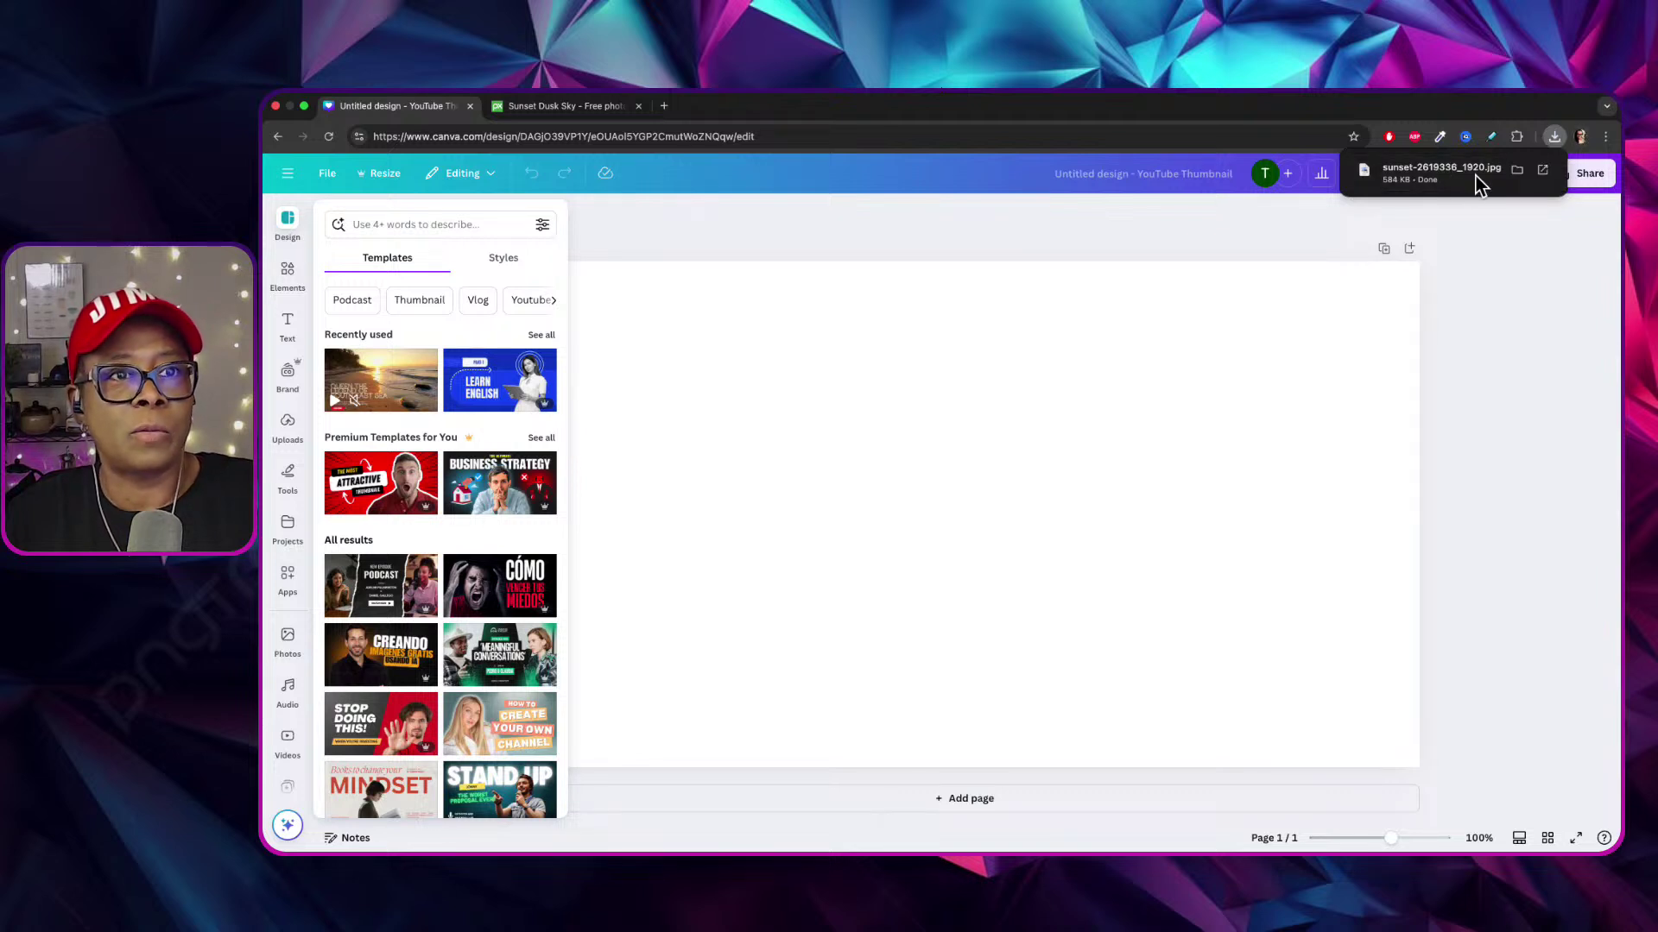
{"action": "left_click_drag", "start_coordinate": [1470, 172], "coordinate": [288, 427]}
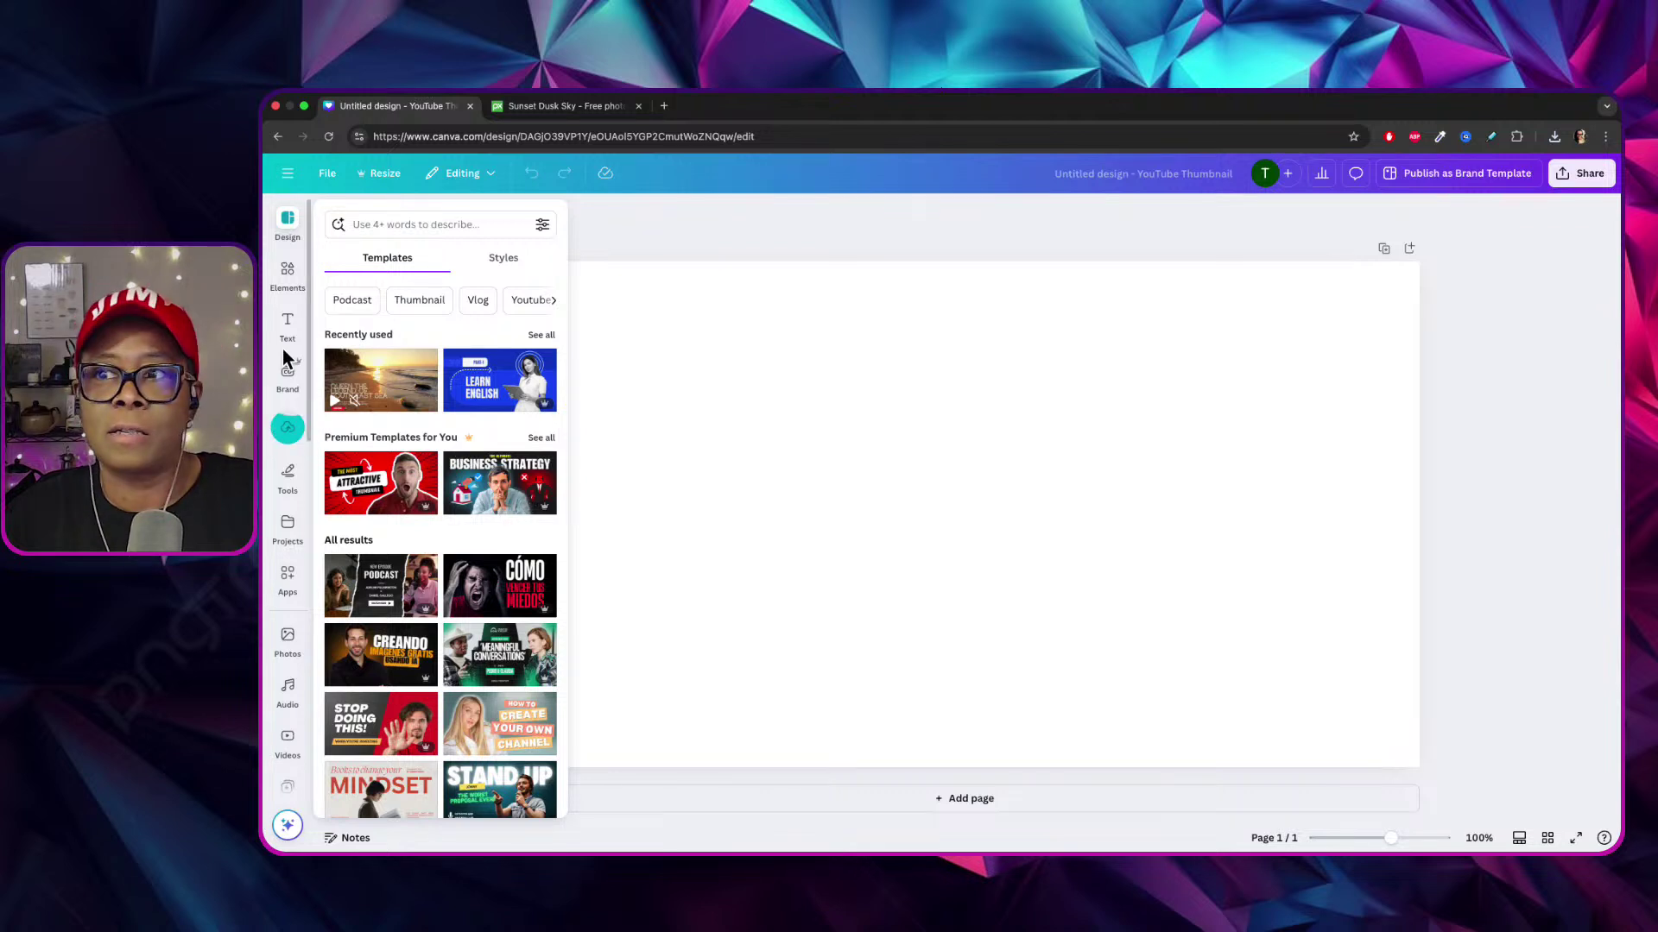
{"action": "left_click", "coordinate": [292, 420]}
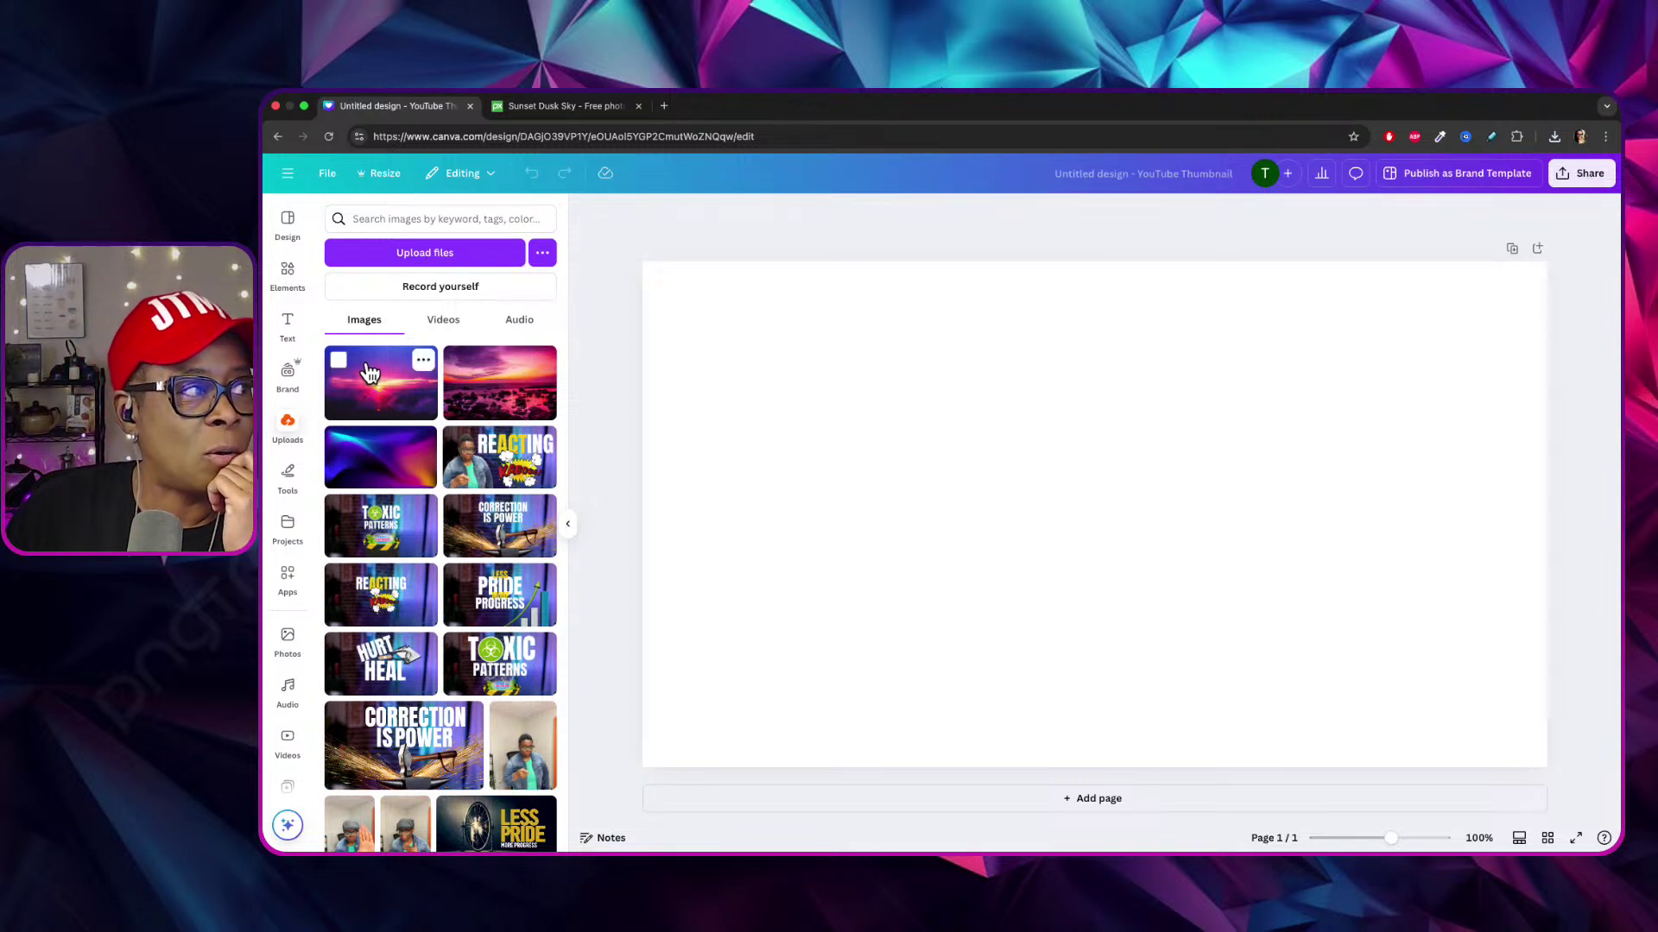
Locate sunset-2619336_1920.jpg in Downloads through the file upload dialog, and cancel without uploading it.
{"action": "left_click", "coordinate": [445, 250]}
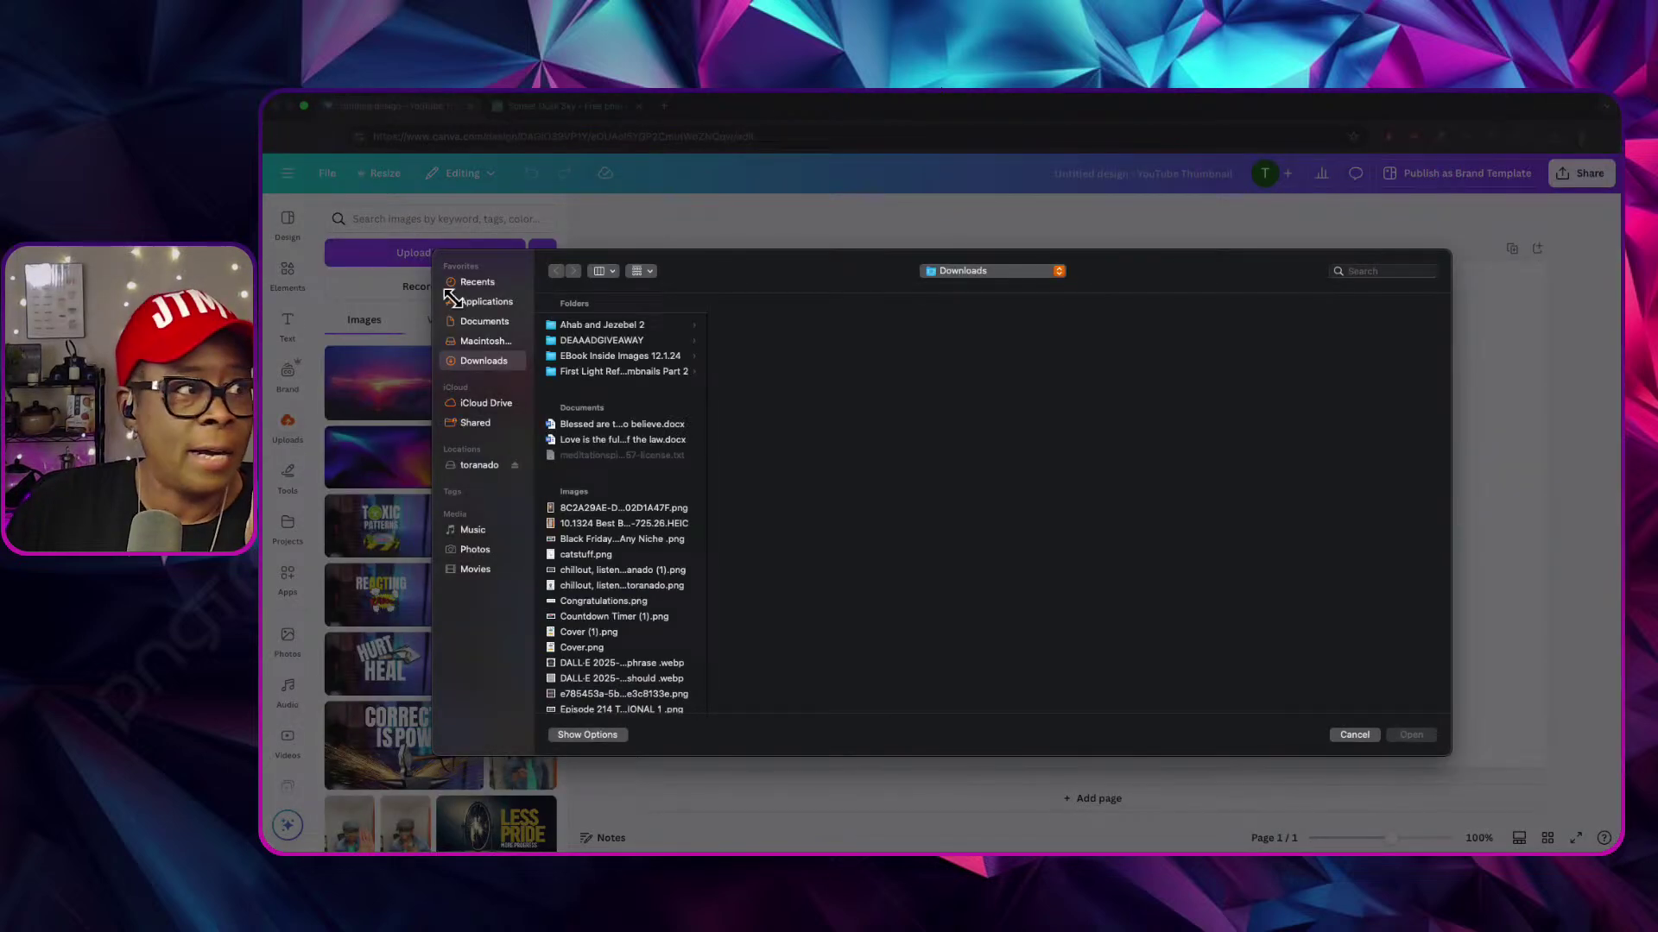
{"action": "scroll", "coordinate": [587, 497], "scroll_direction": "down", "scroll_amount": 5}
{"action": "scroll", "coordinate": [648, 544], "scroll_direction": "down", "scroll_amount": 5}
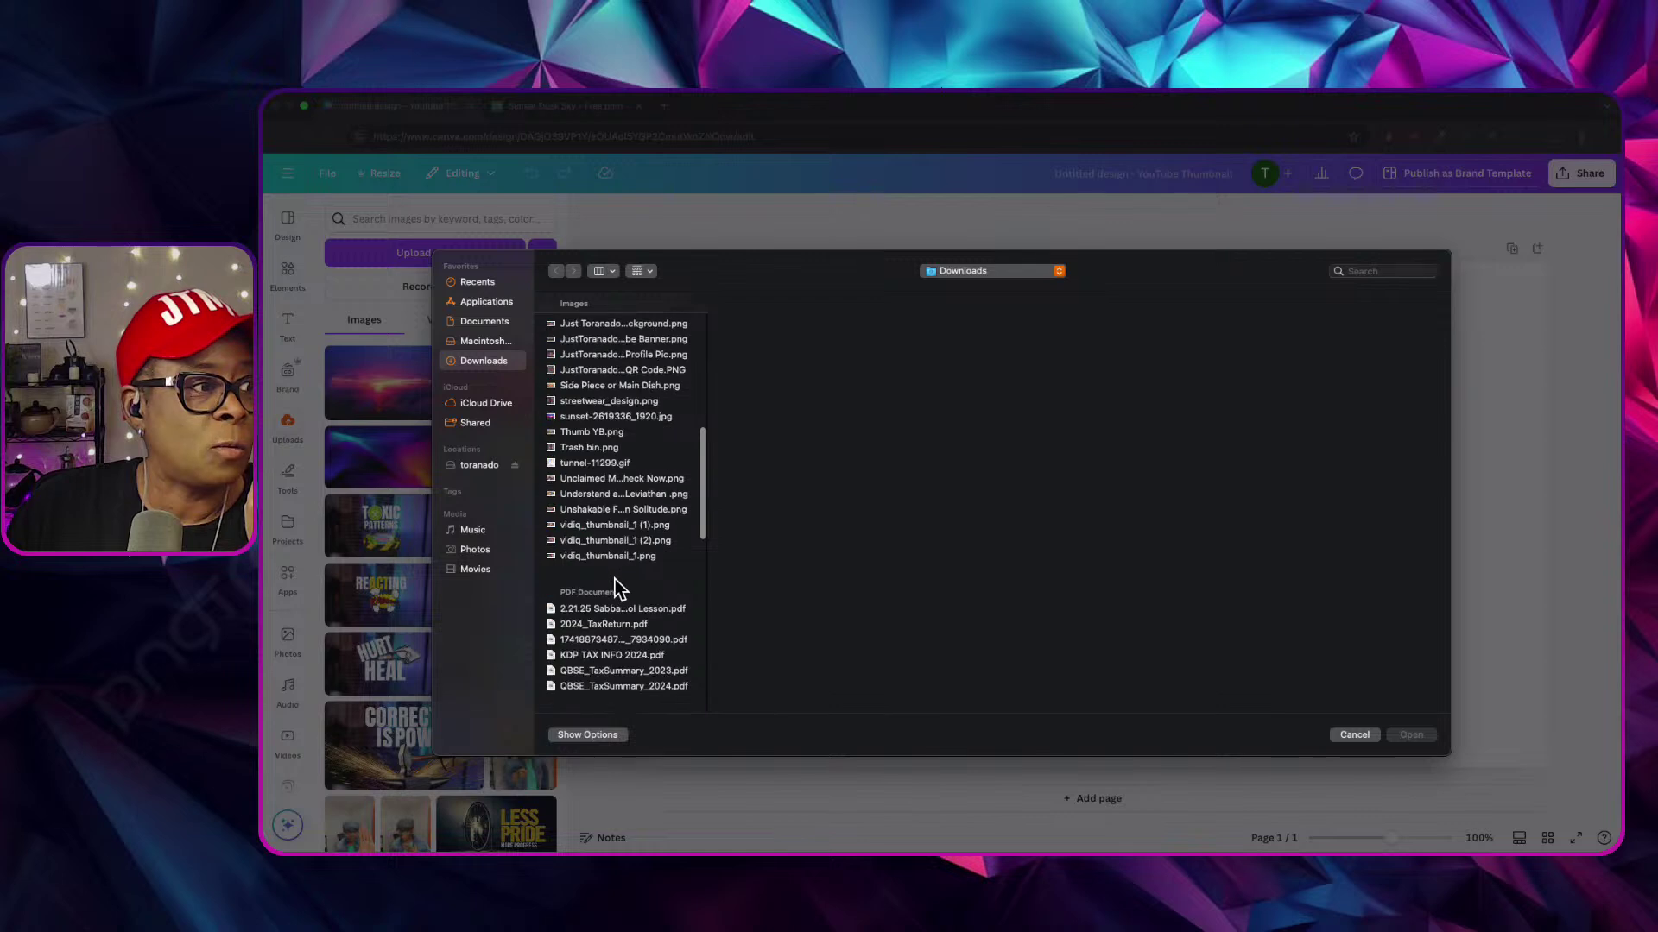
{"action": "left_click", "coordinate": [586, 416]}
{"action": "left_click", "coordinate": [590, 443]}
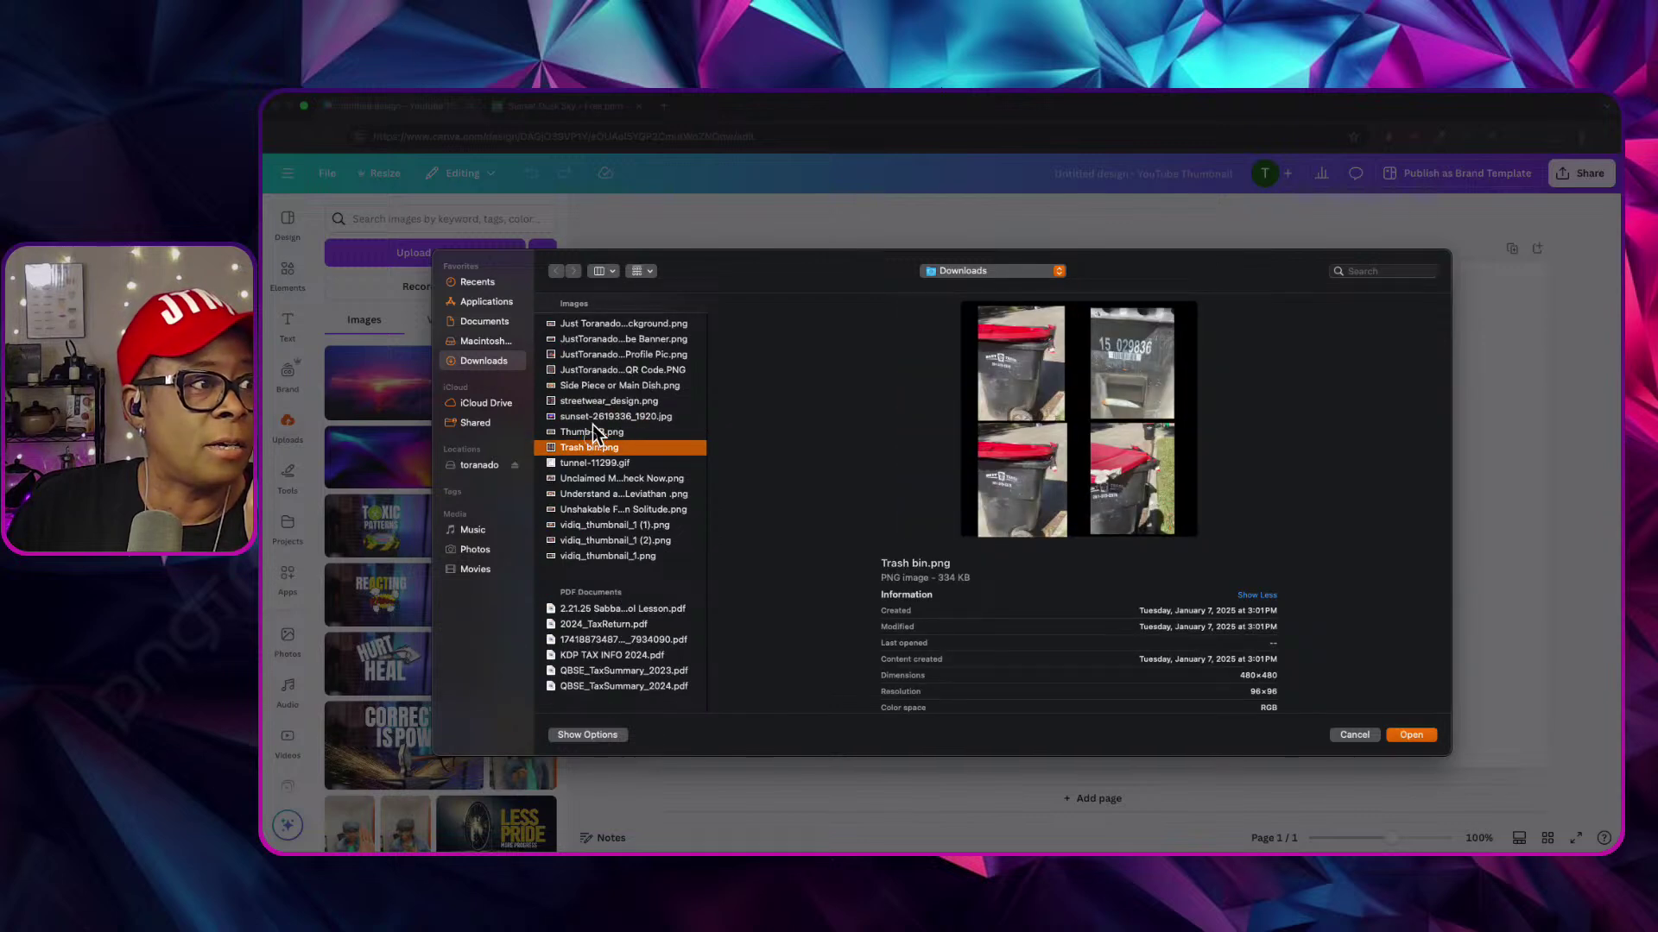
{"action": "left_click", "coordinate": [592, 428]}
{"action": "left_click", "coordinate": [597, 412]}
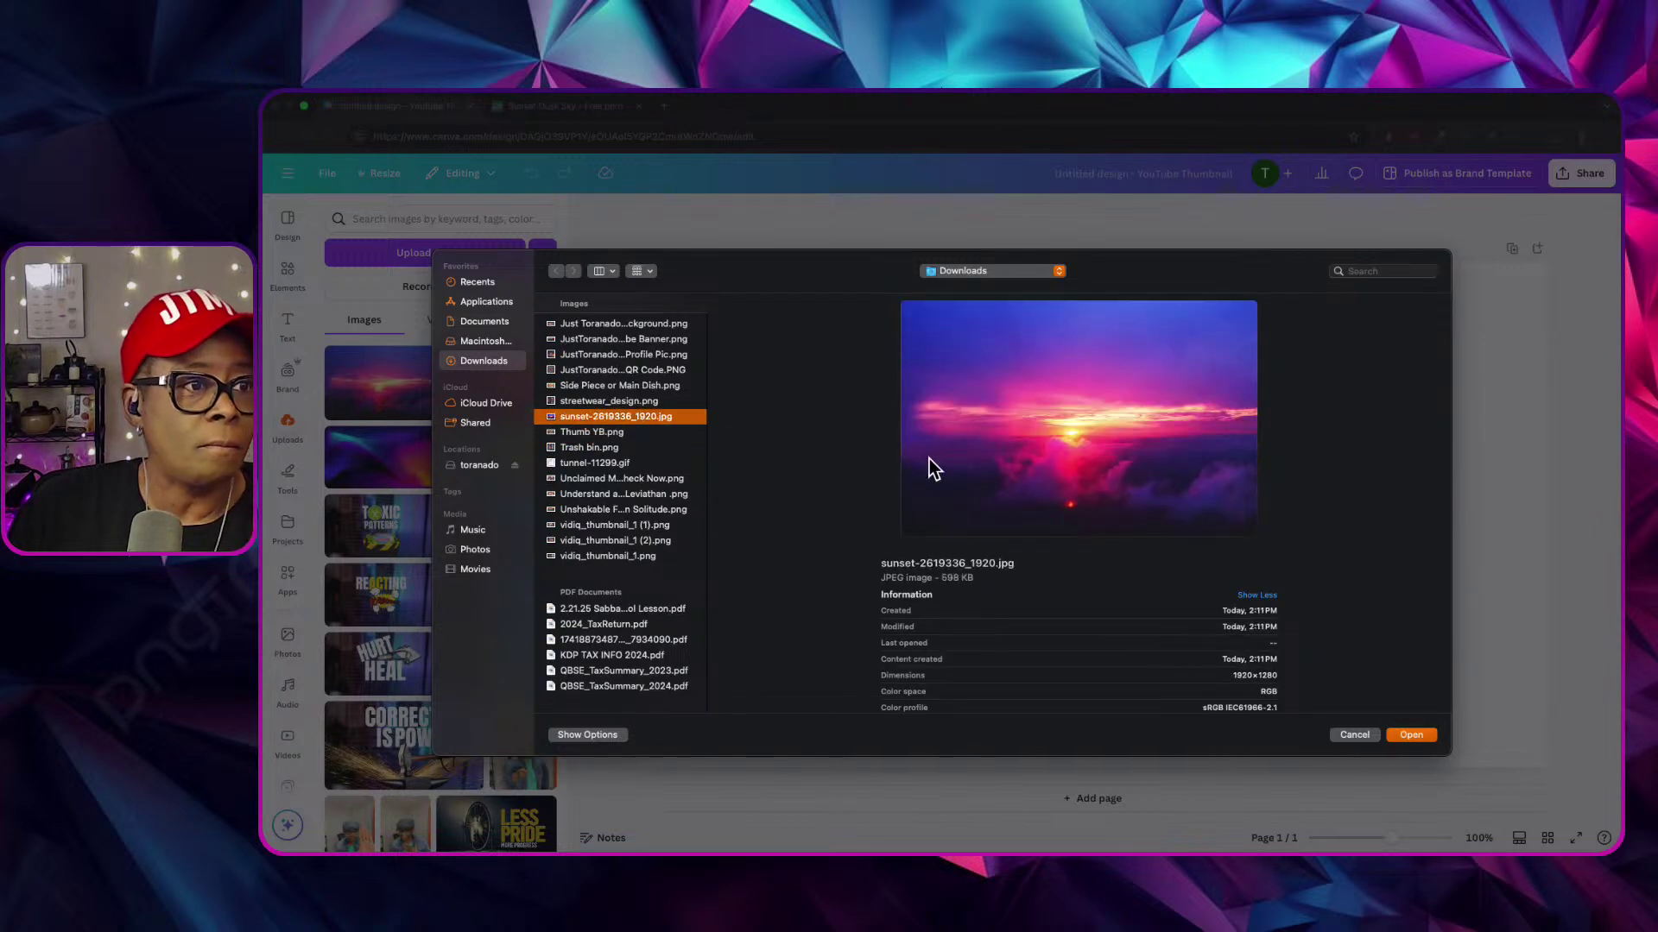
{"action": "left_click", "coordinate": [1354, 735]}
Try placing the downloaded sunset photo straight onto the page, and remove it together with its duplicate upload.
{"action": "left_click", "coordinate": [1555, 136]}
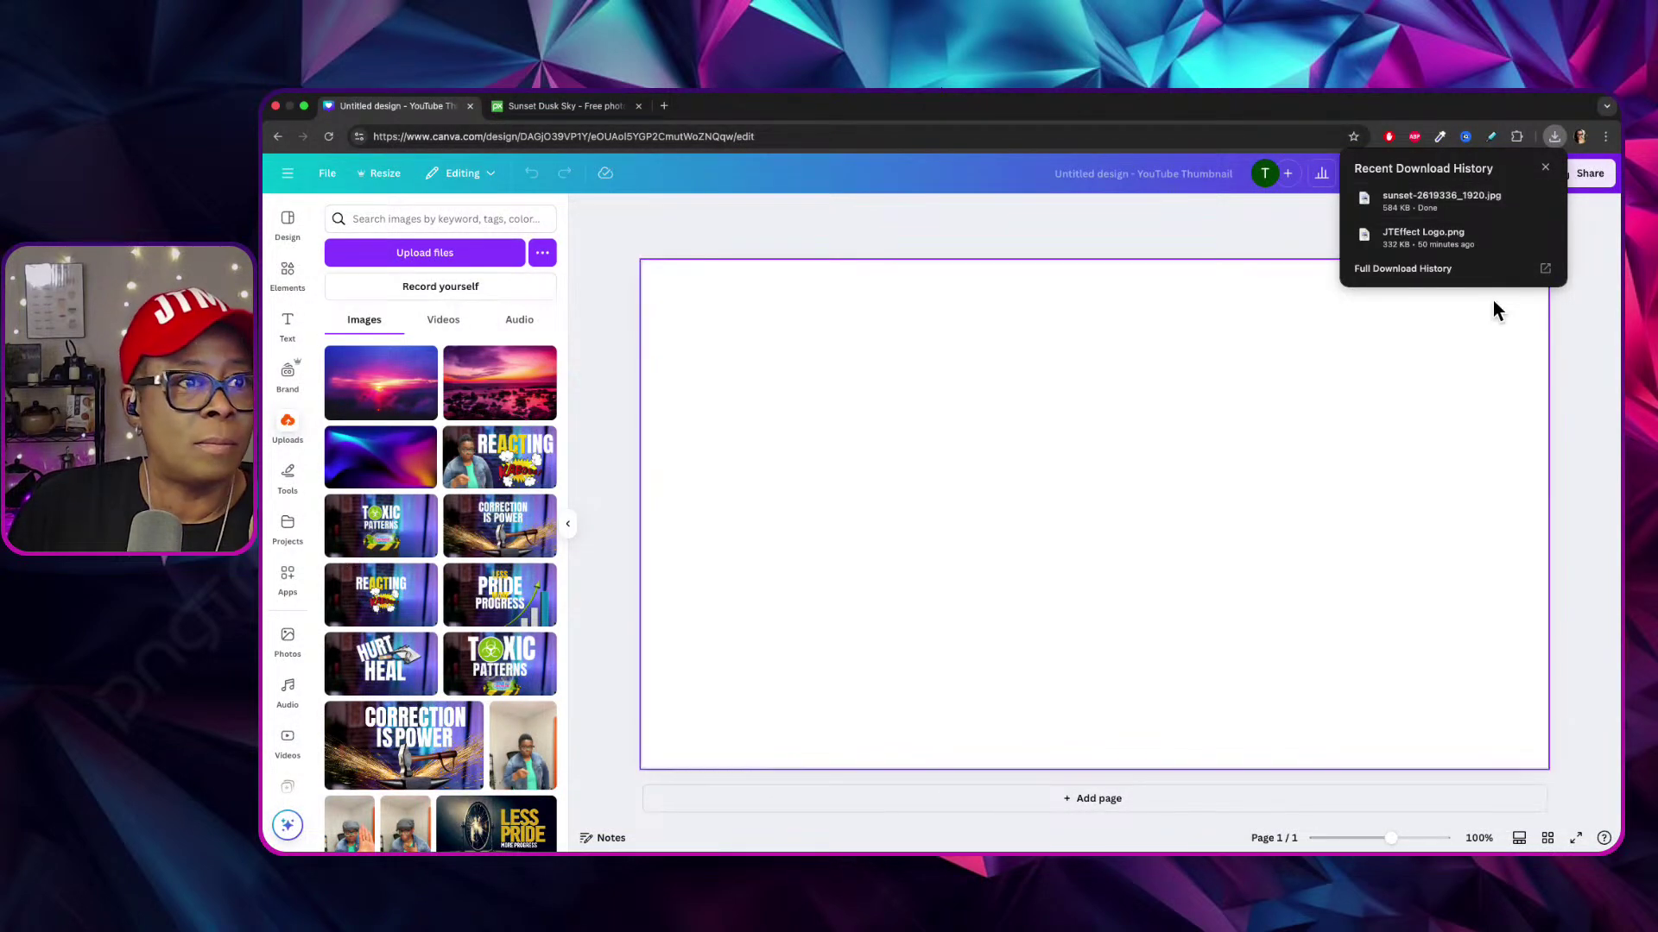
{"action": "left_click_drag", "start_coordinate": [1428, 186], "coordinate": [1203, 407]}
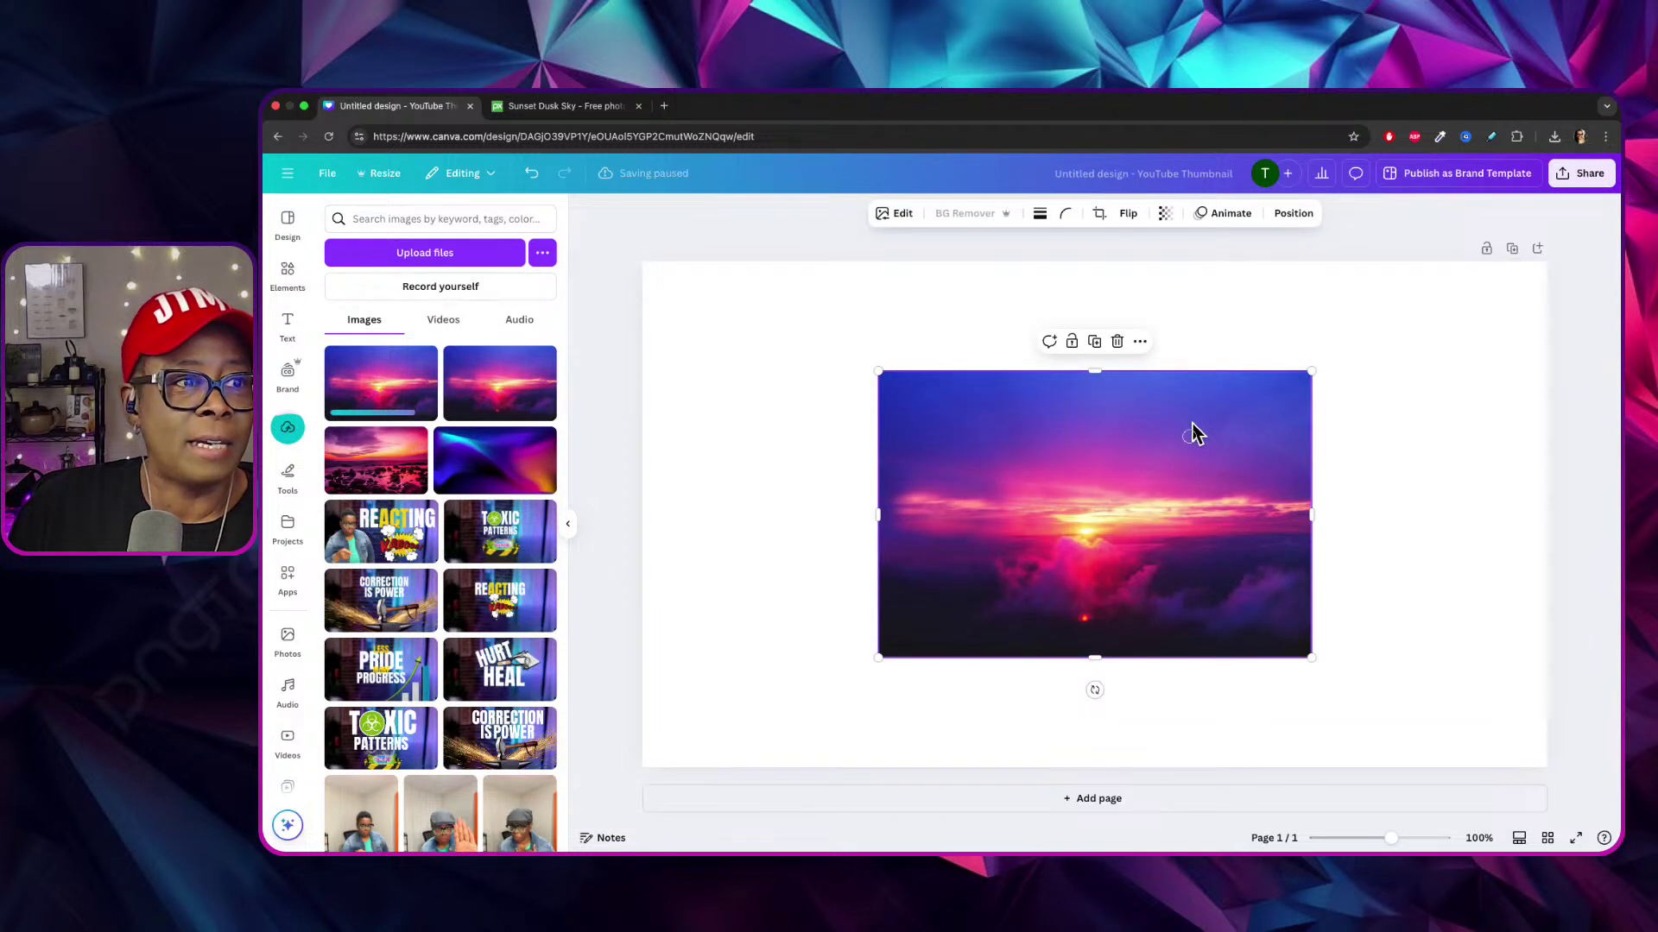
{"action": "key", "text": "Delete"}
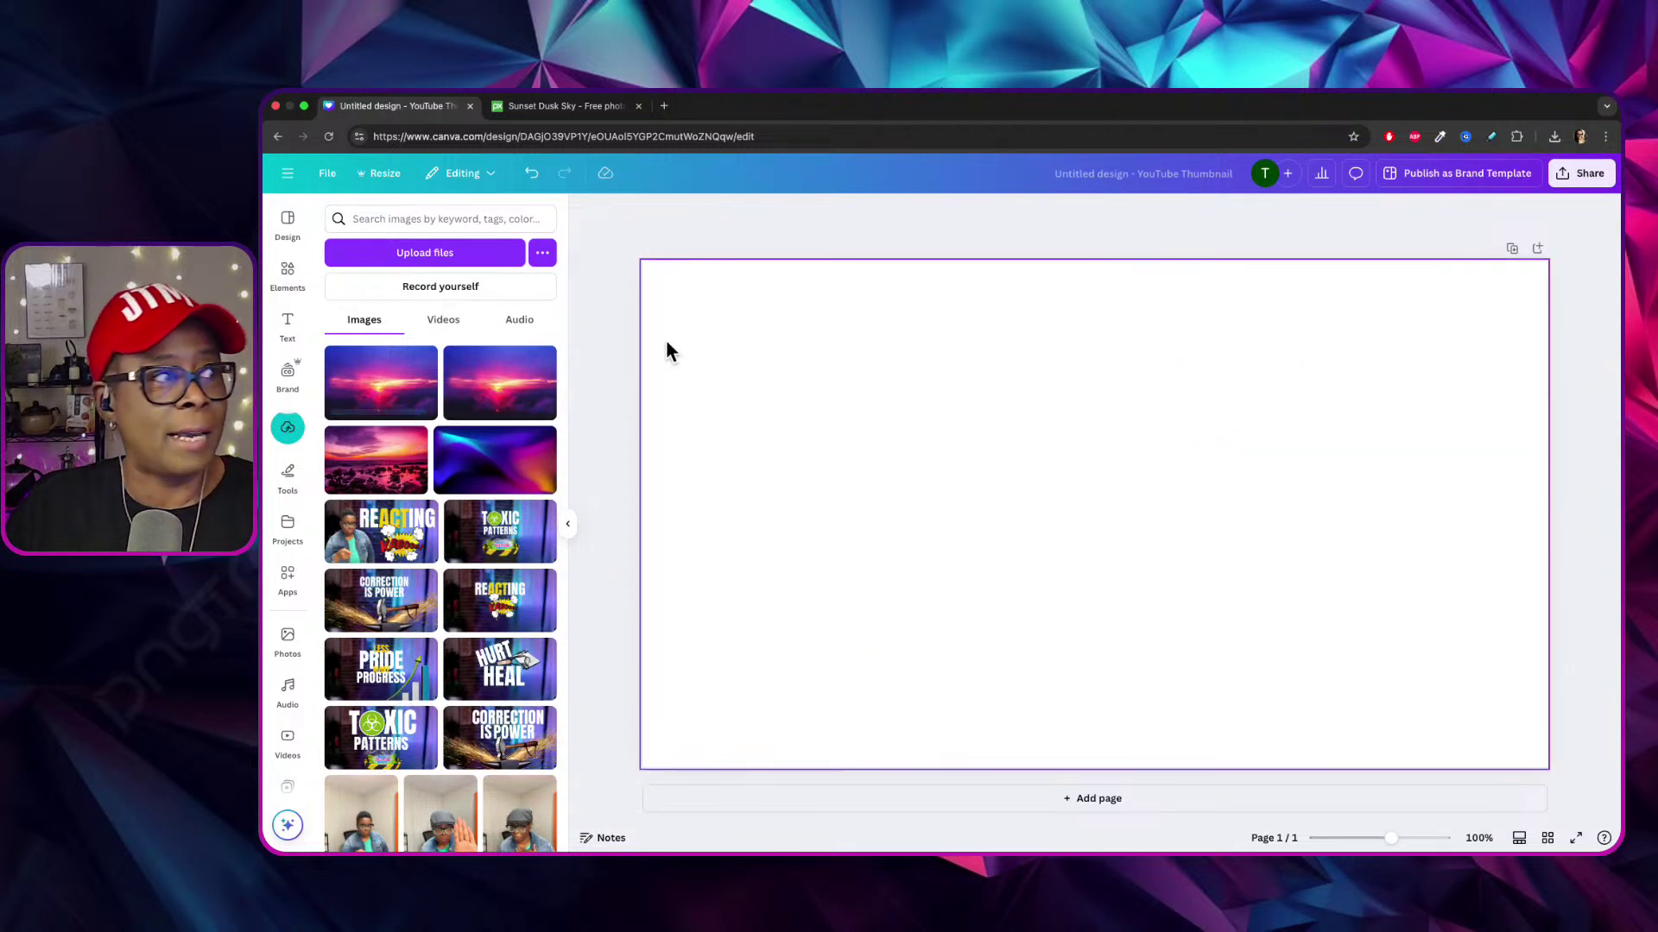
{"action": "left_click", "coordinate": [423, 360]}
{"action": "left_click", "coordinate": [501, 536]}
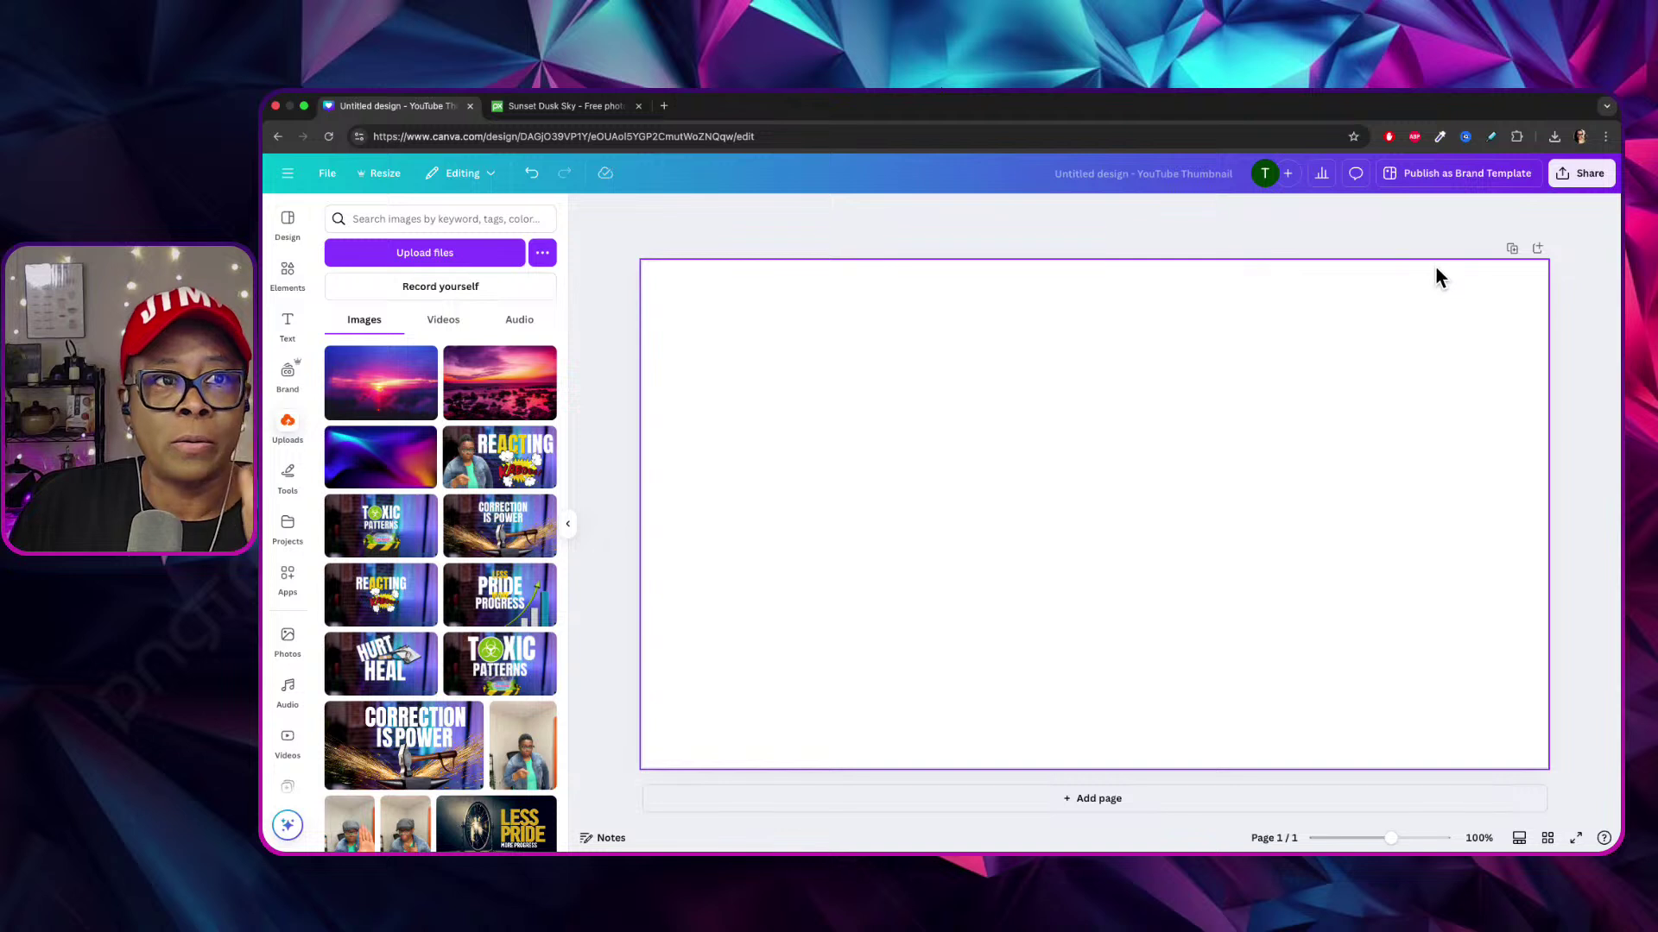
Add a square shape to the blank thumbnail page.
{"action": "left_click", "coordinate": [914, 436]}
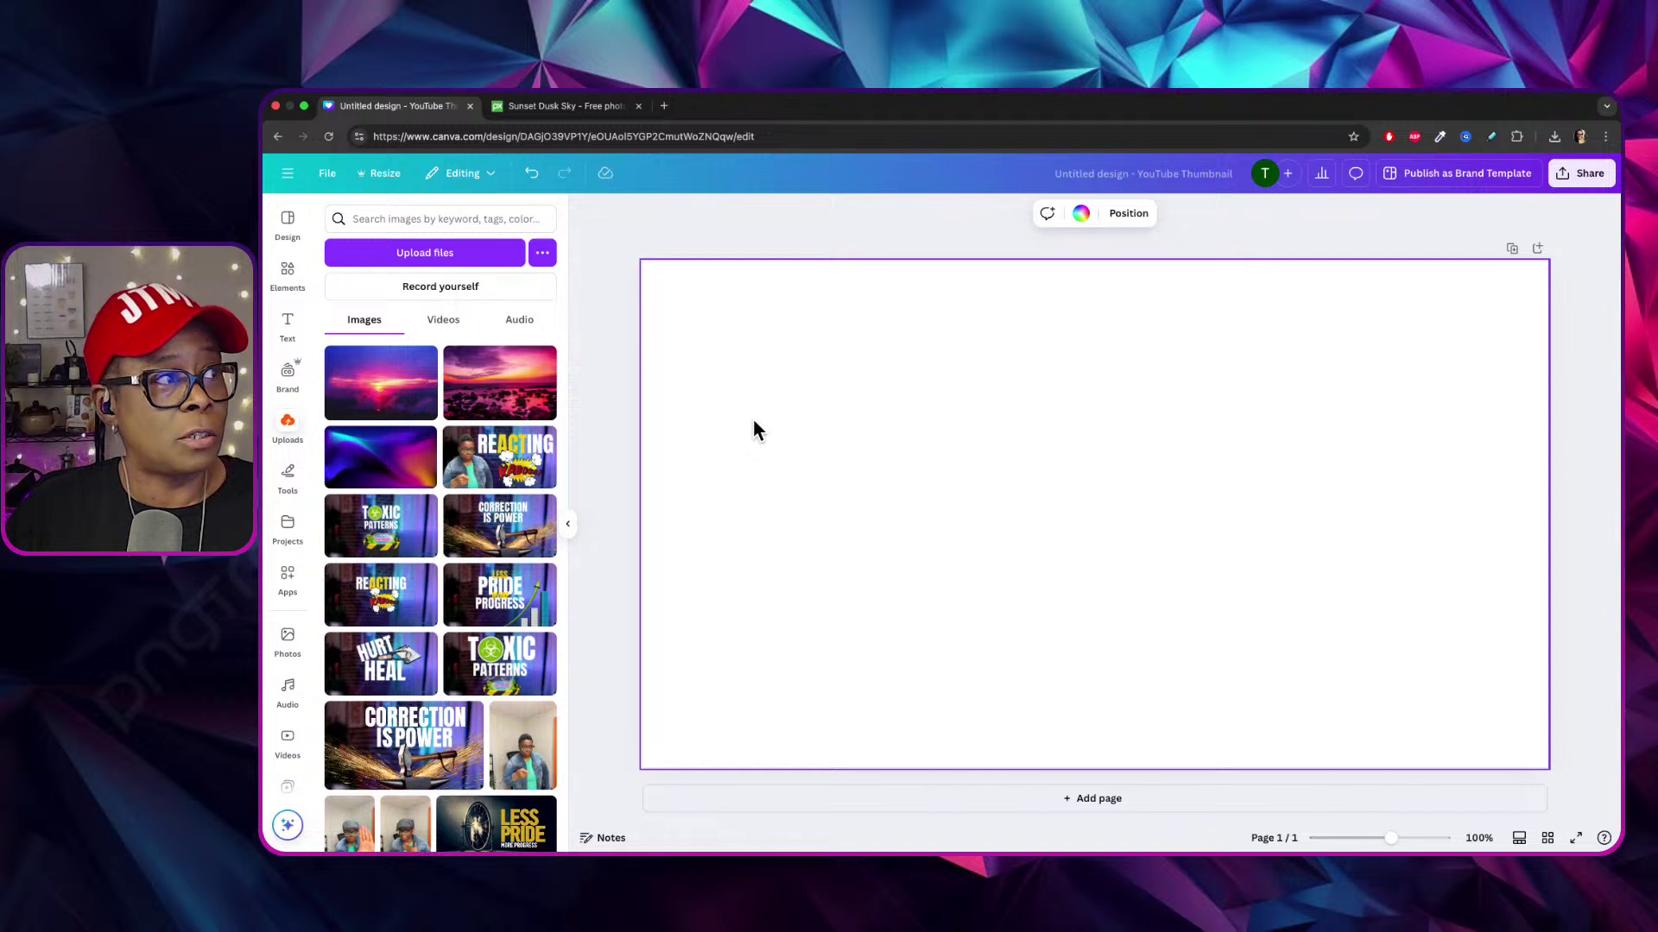
{"action": "left_click", "coordinate": [294, 269]}
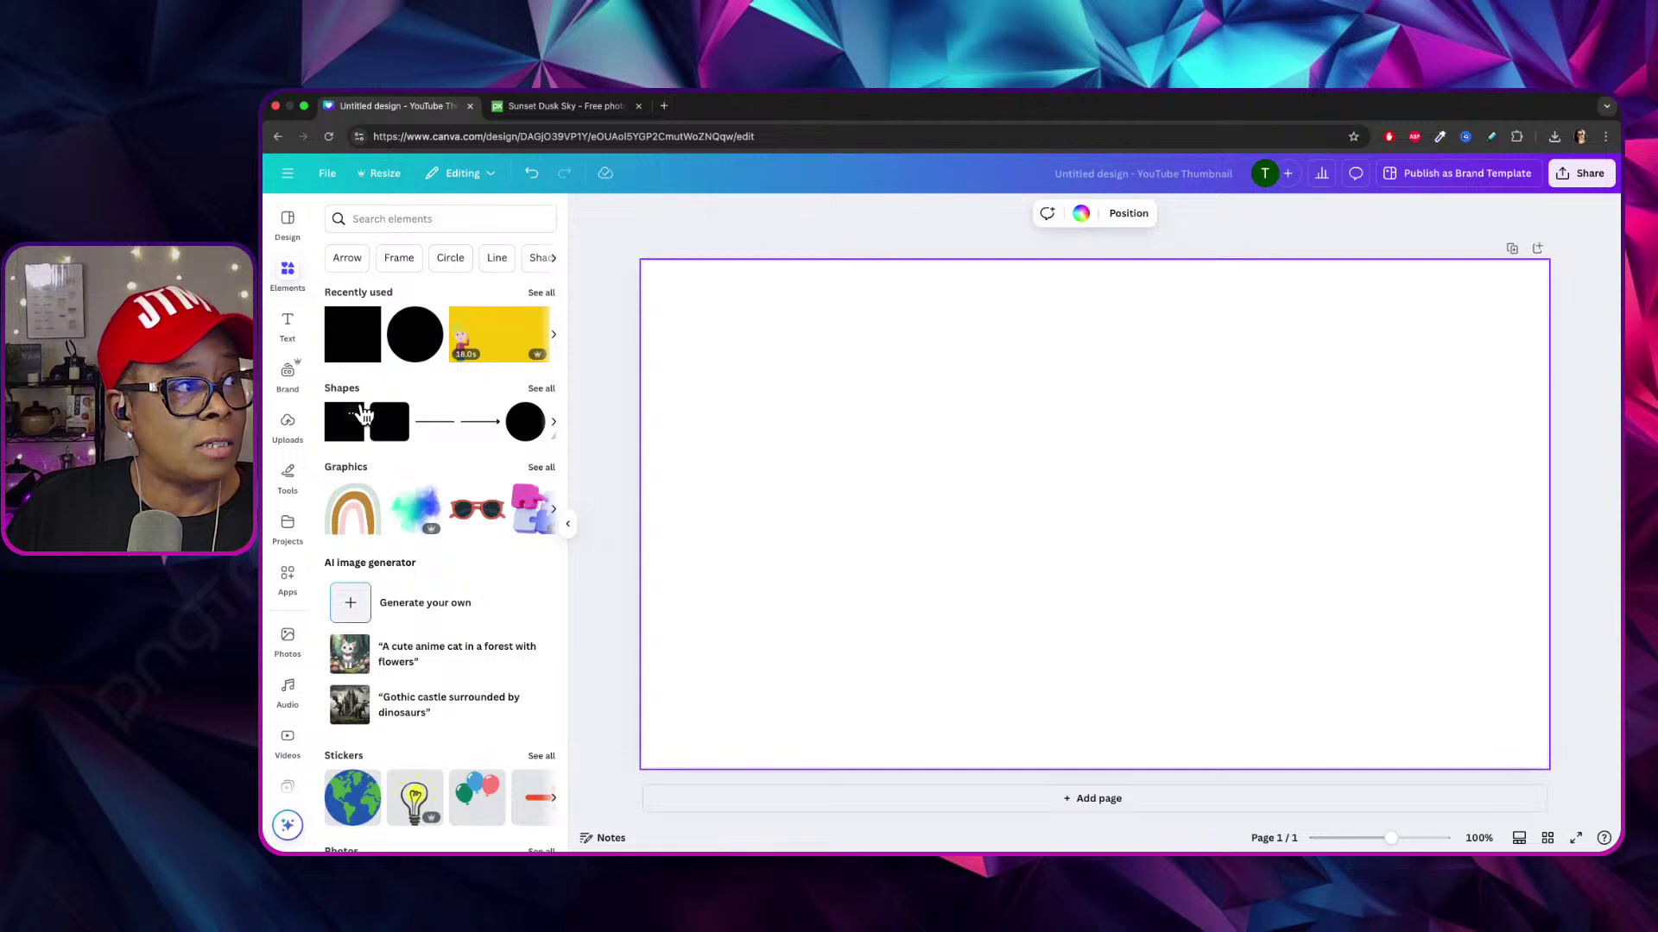
{"action": "left_click", "coordinate": [360, 416]}
{"action": "left_click", "coordinate": [359, 420]}
{"action": "left_click", "coordinate": [357, 421]}
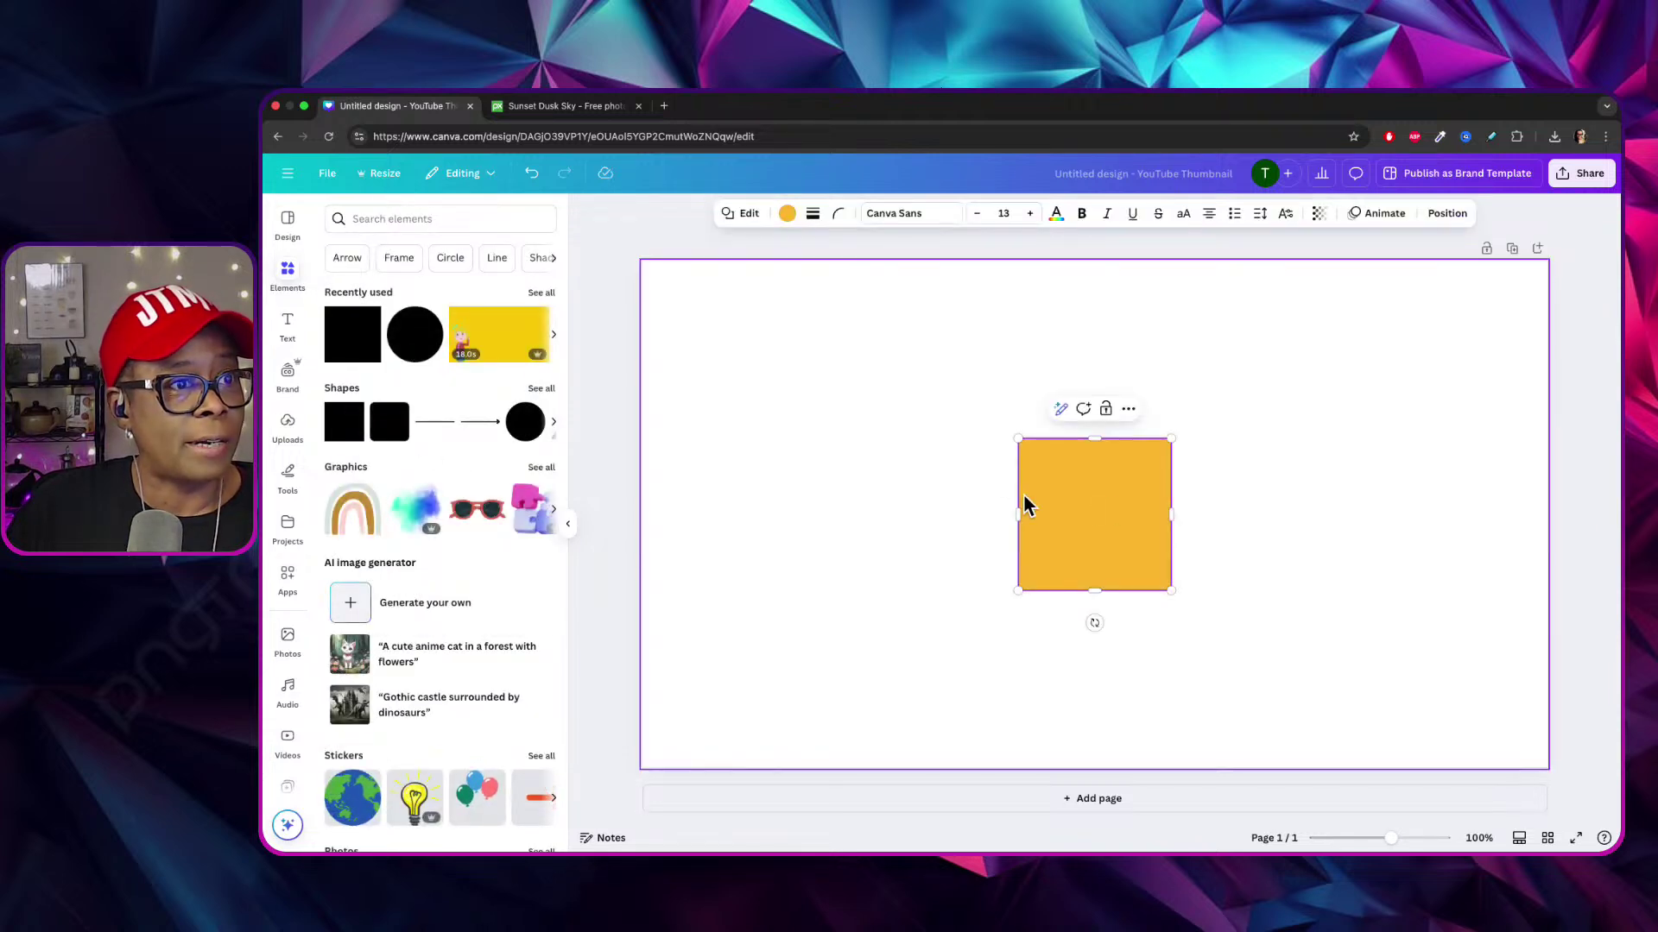
Stretch the square into a large rectangle with an even page margin around it, and fill it black.
{"action": "left_click_drag", "start_coordinate": [1122, 480], "coordinate": [802, 353]}
{"action": "left_click_drag", "start_coordinate": [845, 462], "coordinate": [1054, 709]}
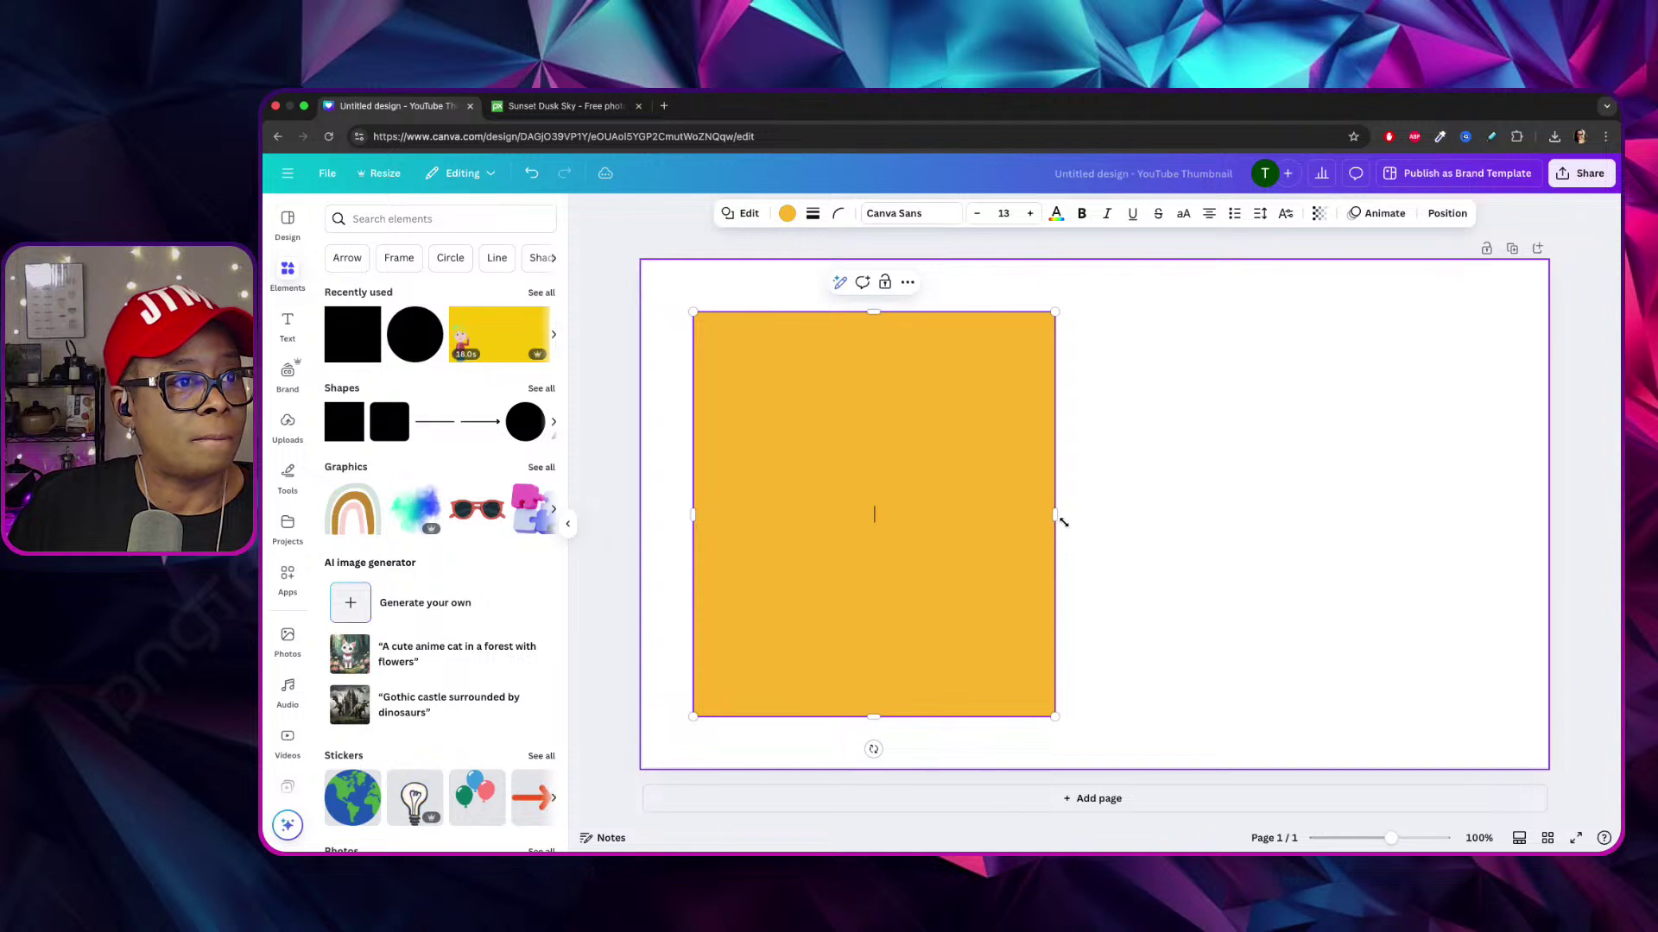
{"action": "left_click_drag", "start_coordinate": [1059, 510], "coordinate": [1503, 530]}
{"action": "mouse_move", "coordinate": [1503, 312]}
{"action": "left_mouse_down"}
{"action": "mouse_move", "coordinate": [1484, 333]}
{"action": "mouse_move", "coordinate": [1496, 318]}
{"action": "left_mouse_up"}
{"action": "left_click_drag", "start_coordinate": [1096, 320], "coordinate": [1094, 312]}
{"action": "left_click", "coordinate": [1085, 475]}
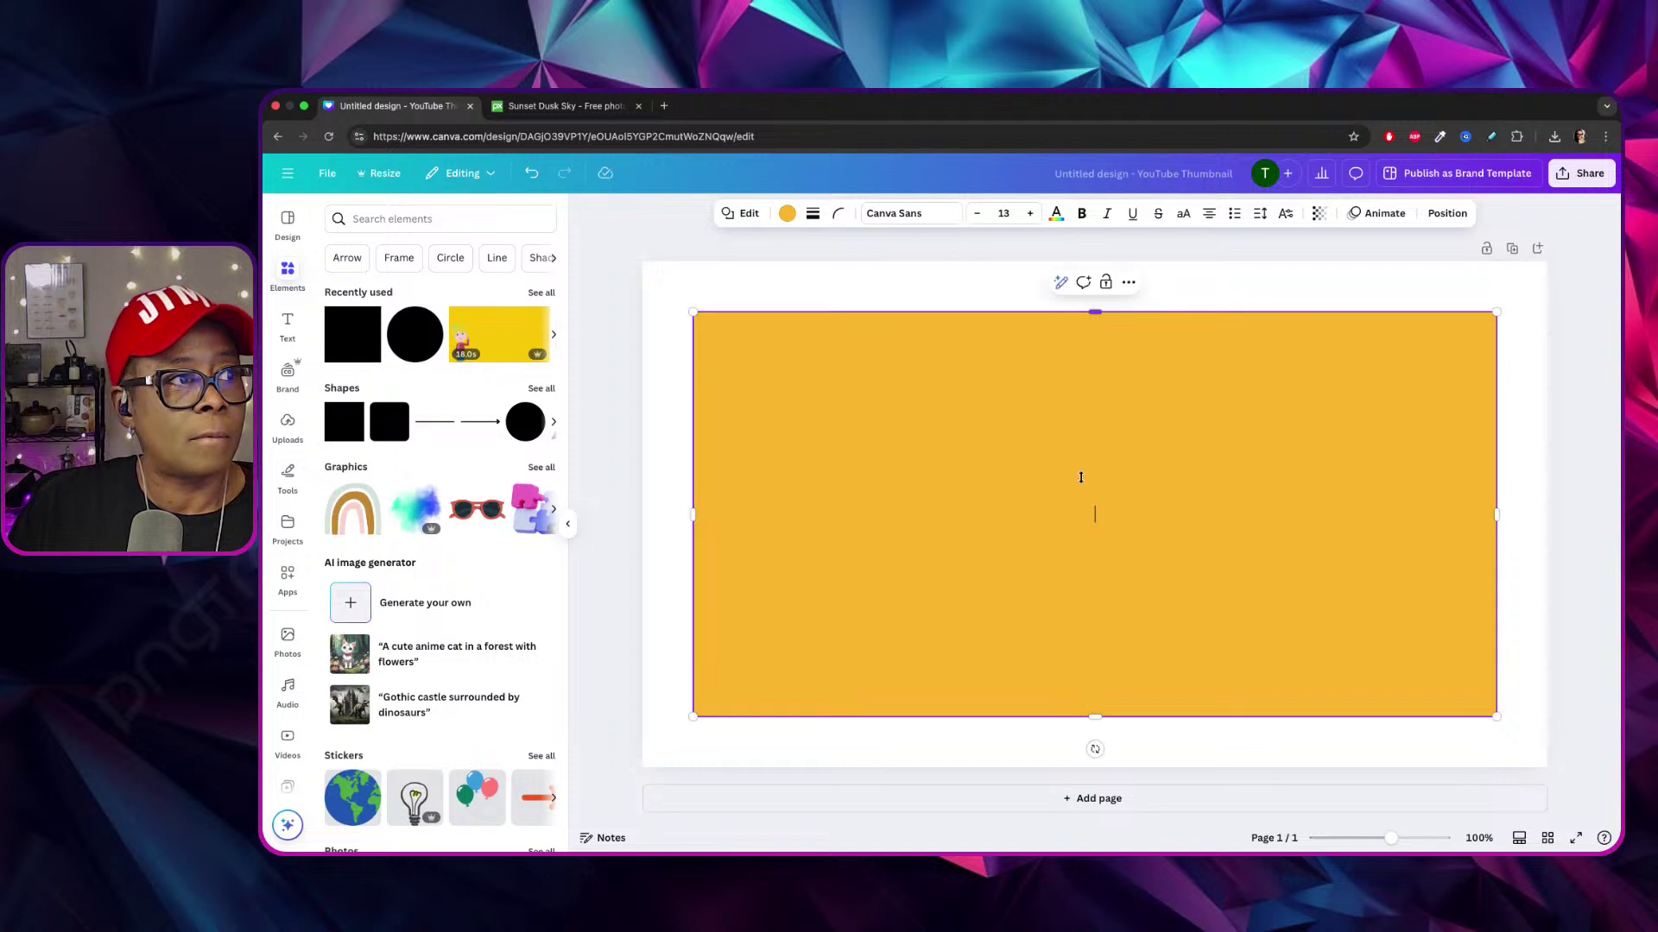
{"action": "left_click", "coordinate": [788, 212]}
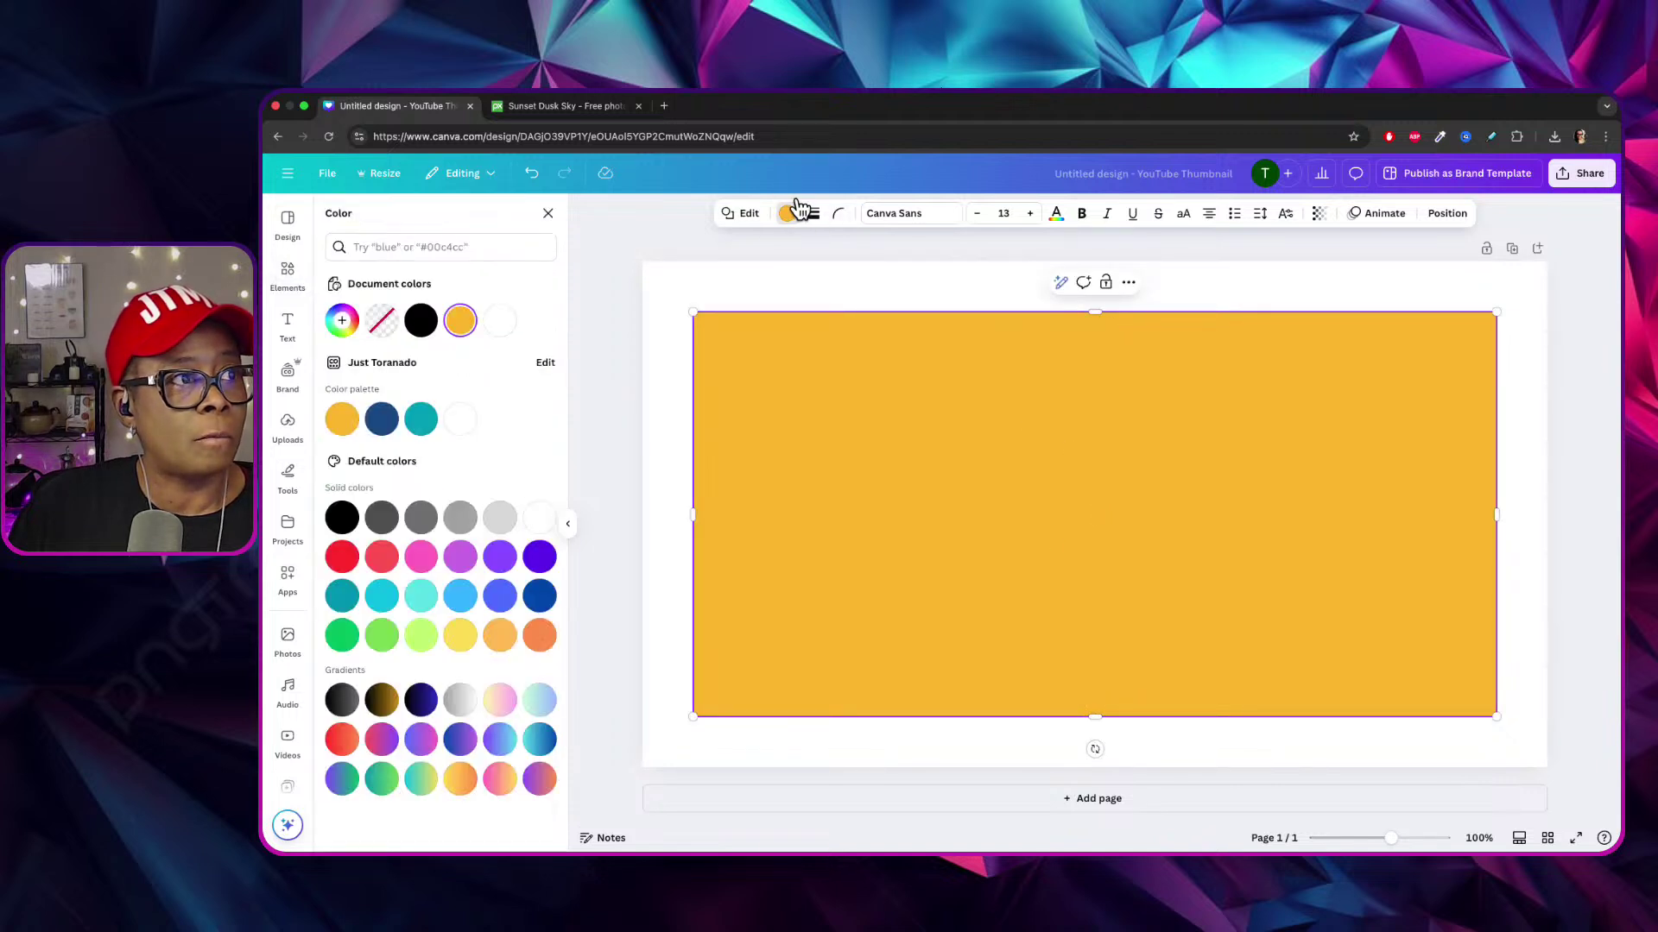
{"action": "left_click", "coordinate": [420, 321]}
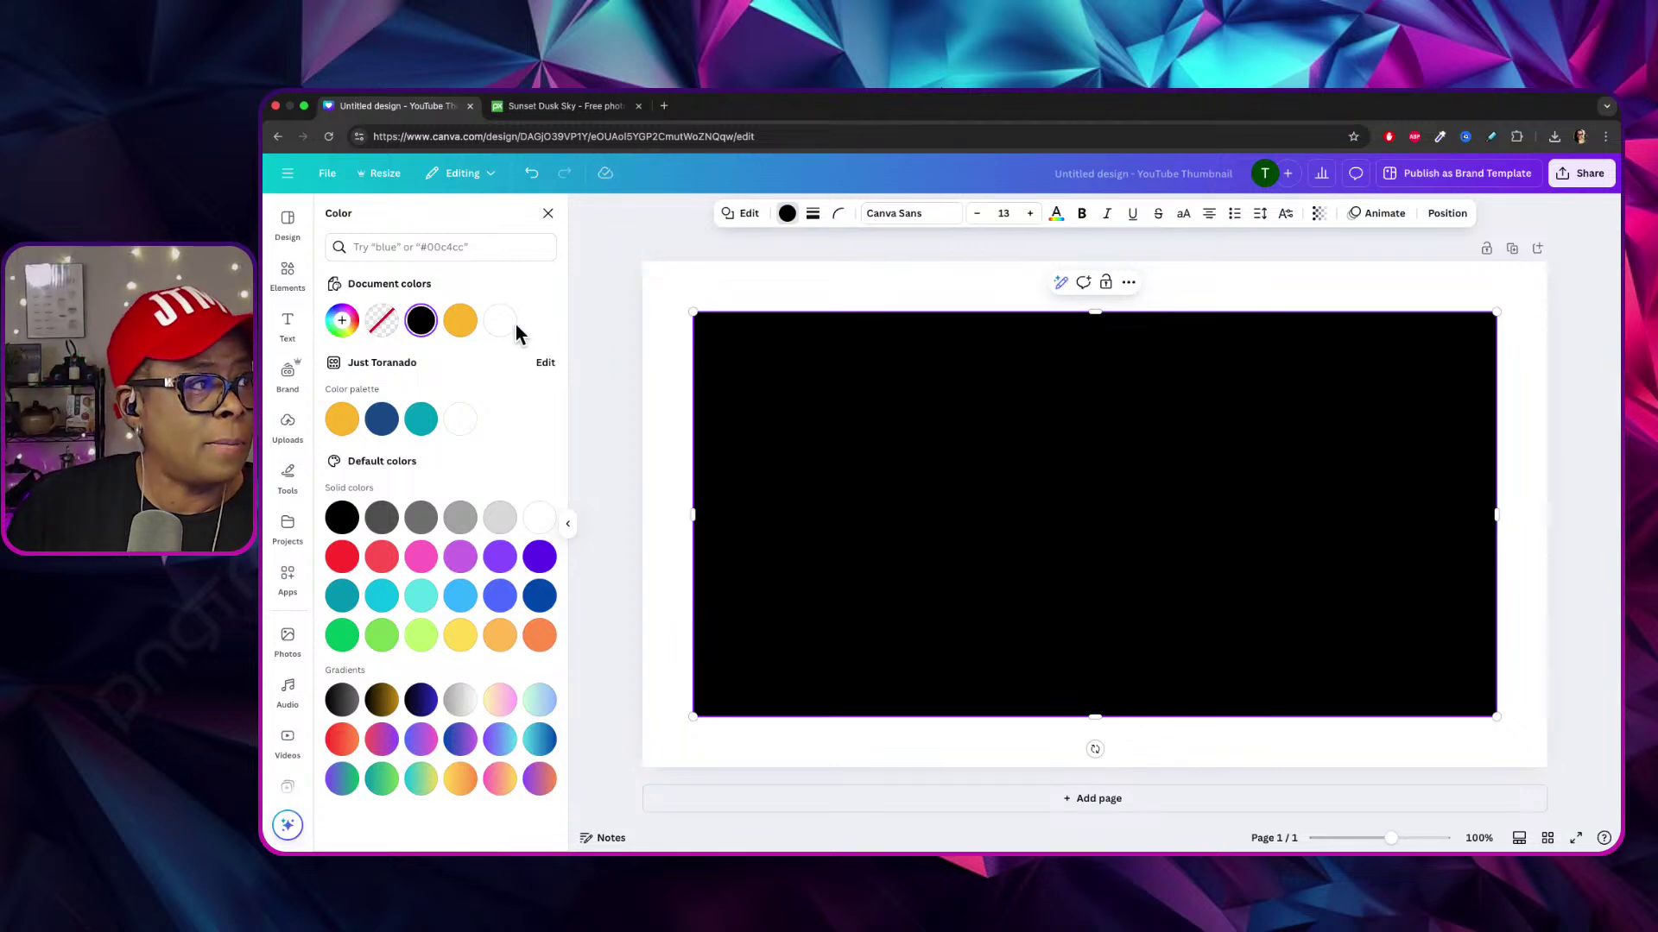
Add a text box in the brand's Title style and set its text color to white.
{"action": "left_click", "coordinate": [290, 322]}
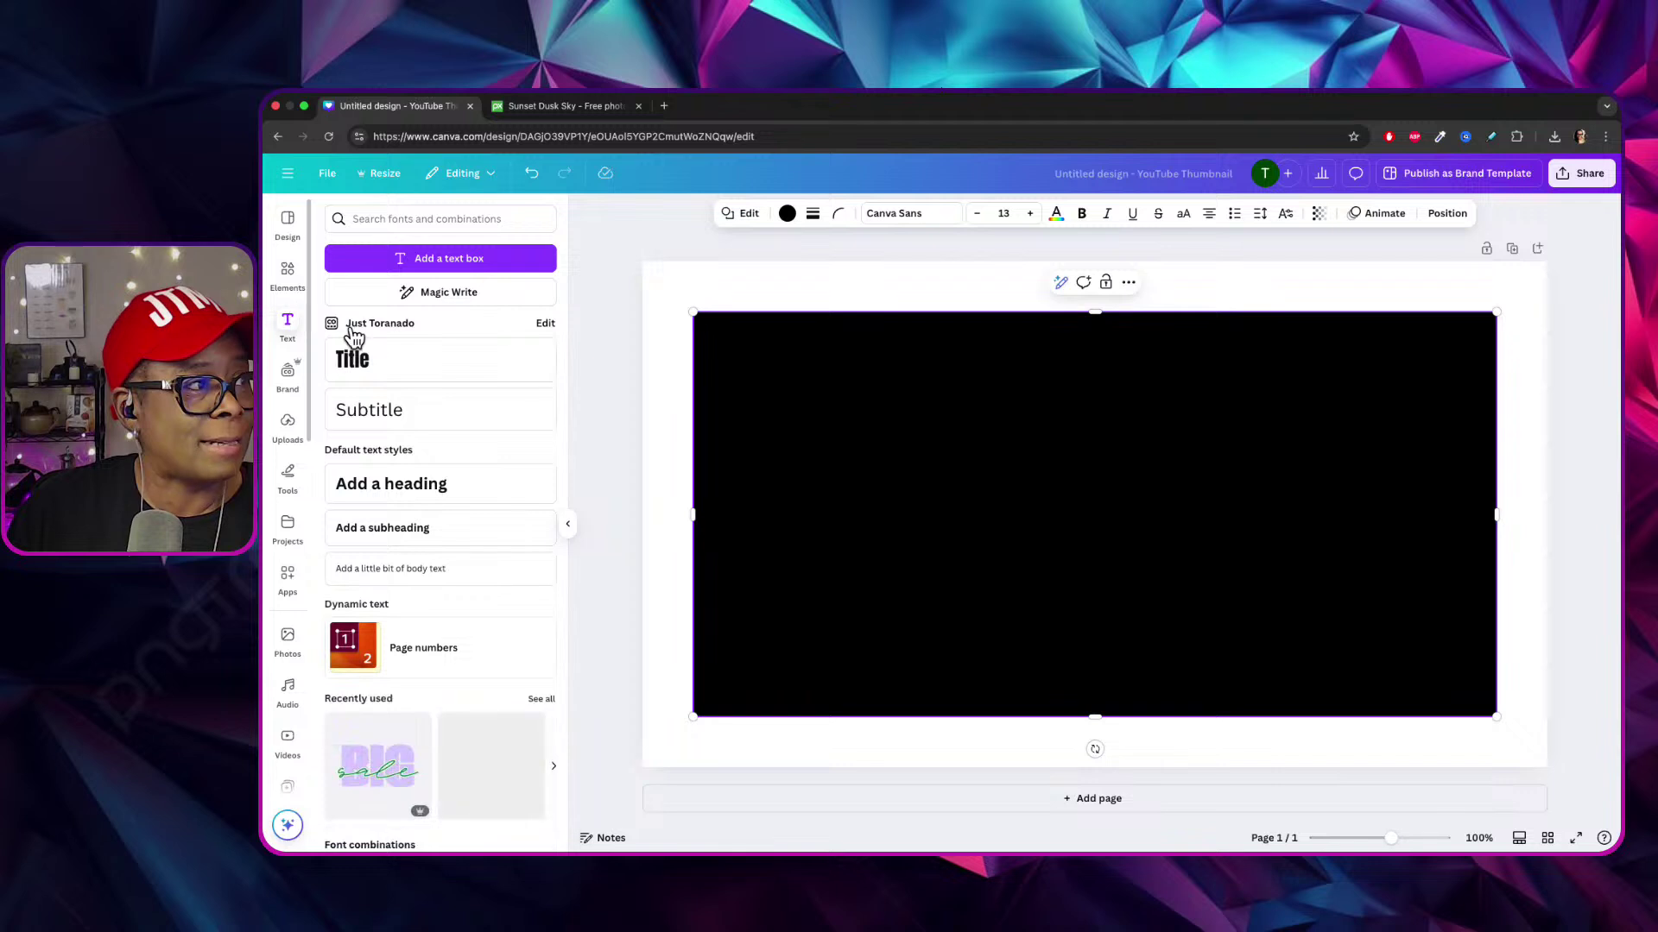
{"action": "left_click", "coordinate": [370, 354]}
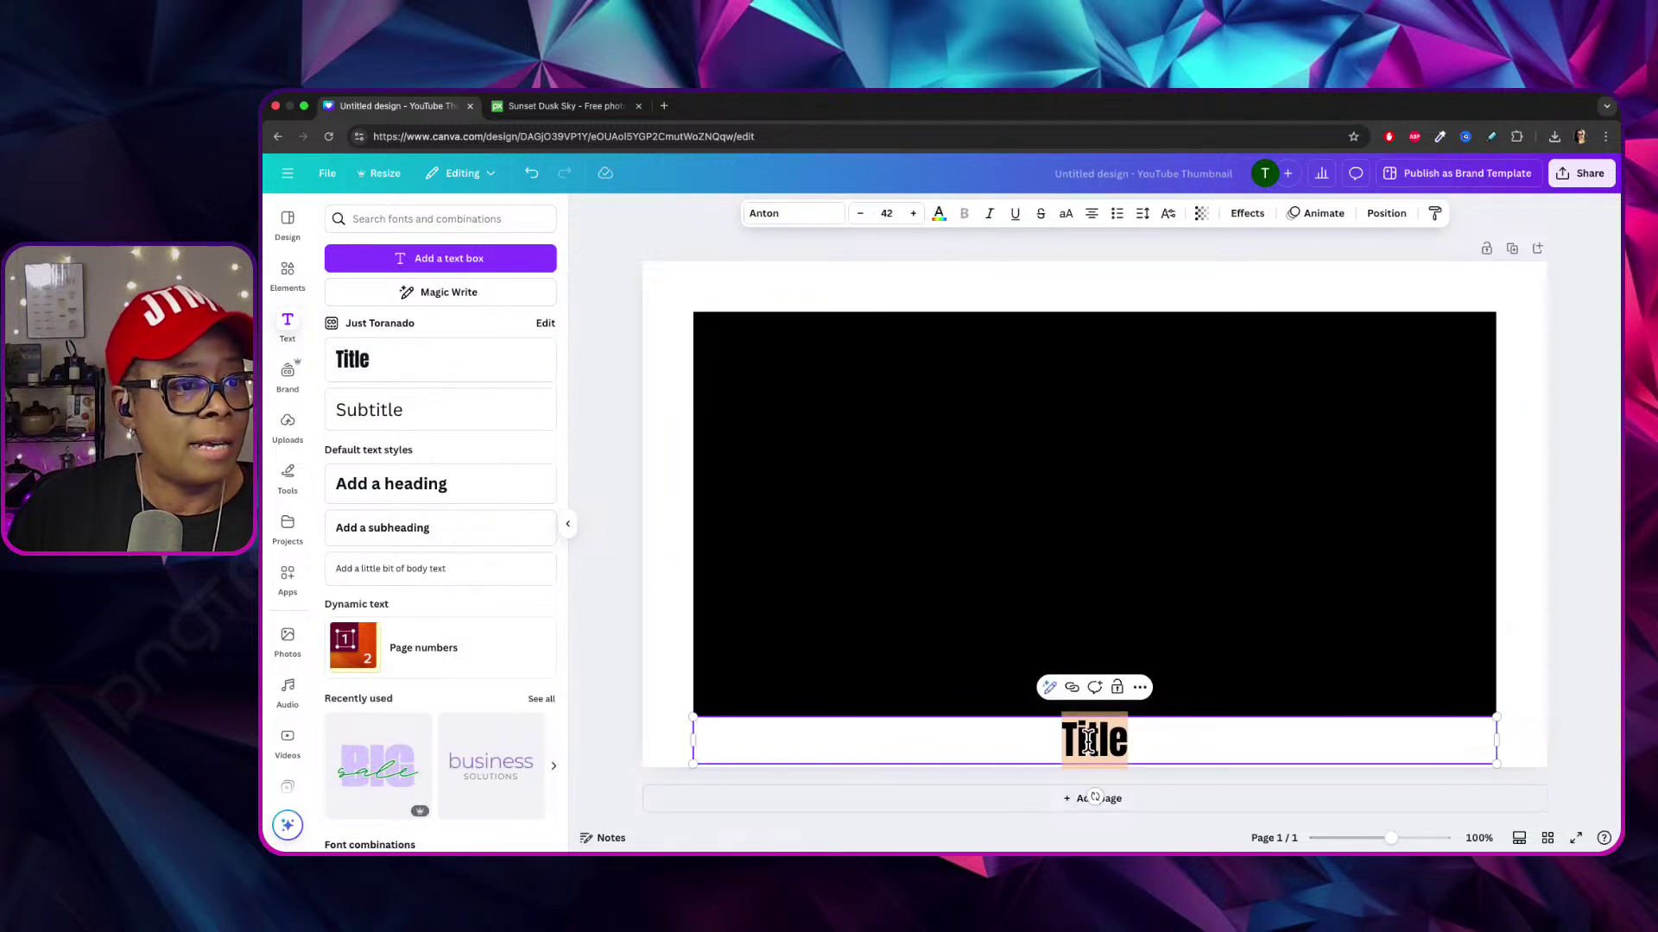
{"action": "left_click", "coordinate": [950, 209]}
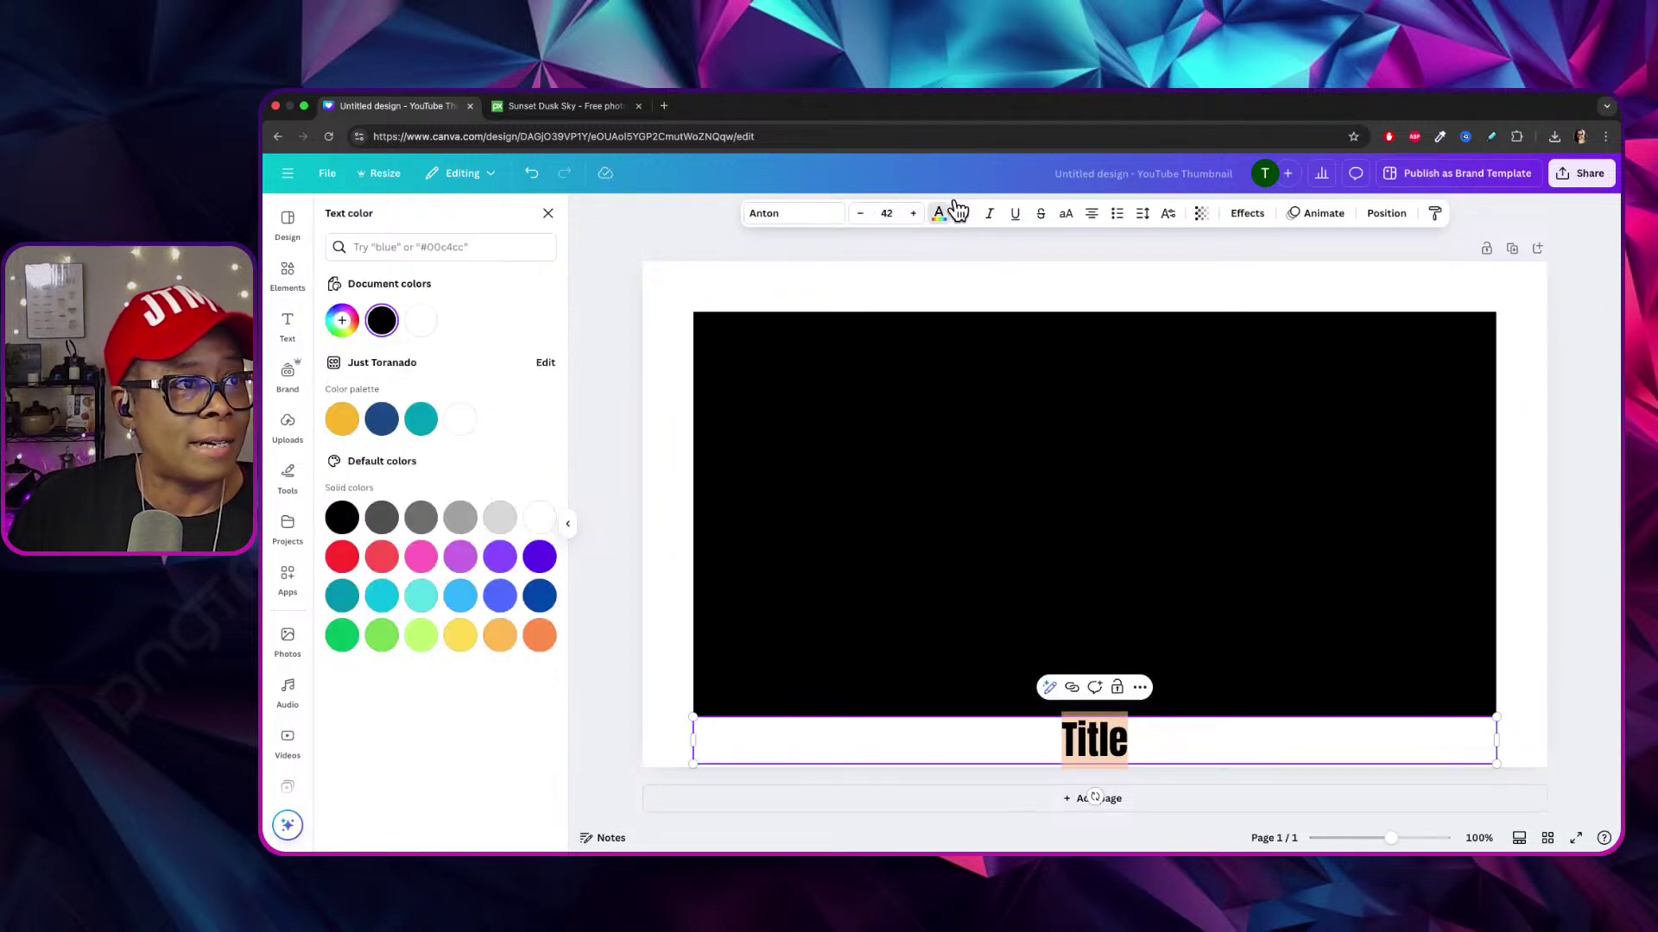
{"action": "left_click", "coordinate": [421, 319]}
{"action": "left_click", "coordinate": [1101, 750]}
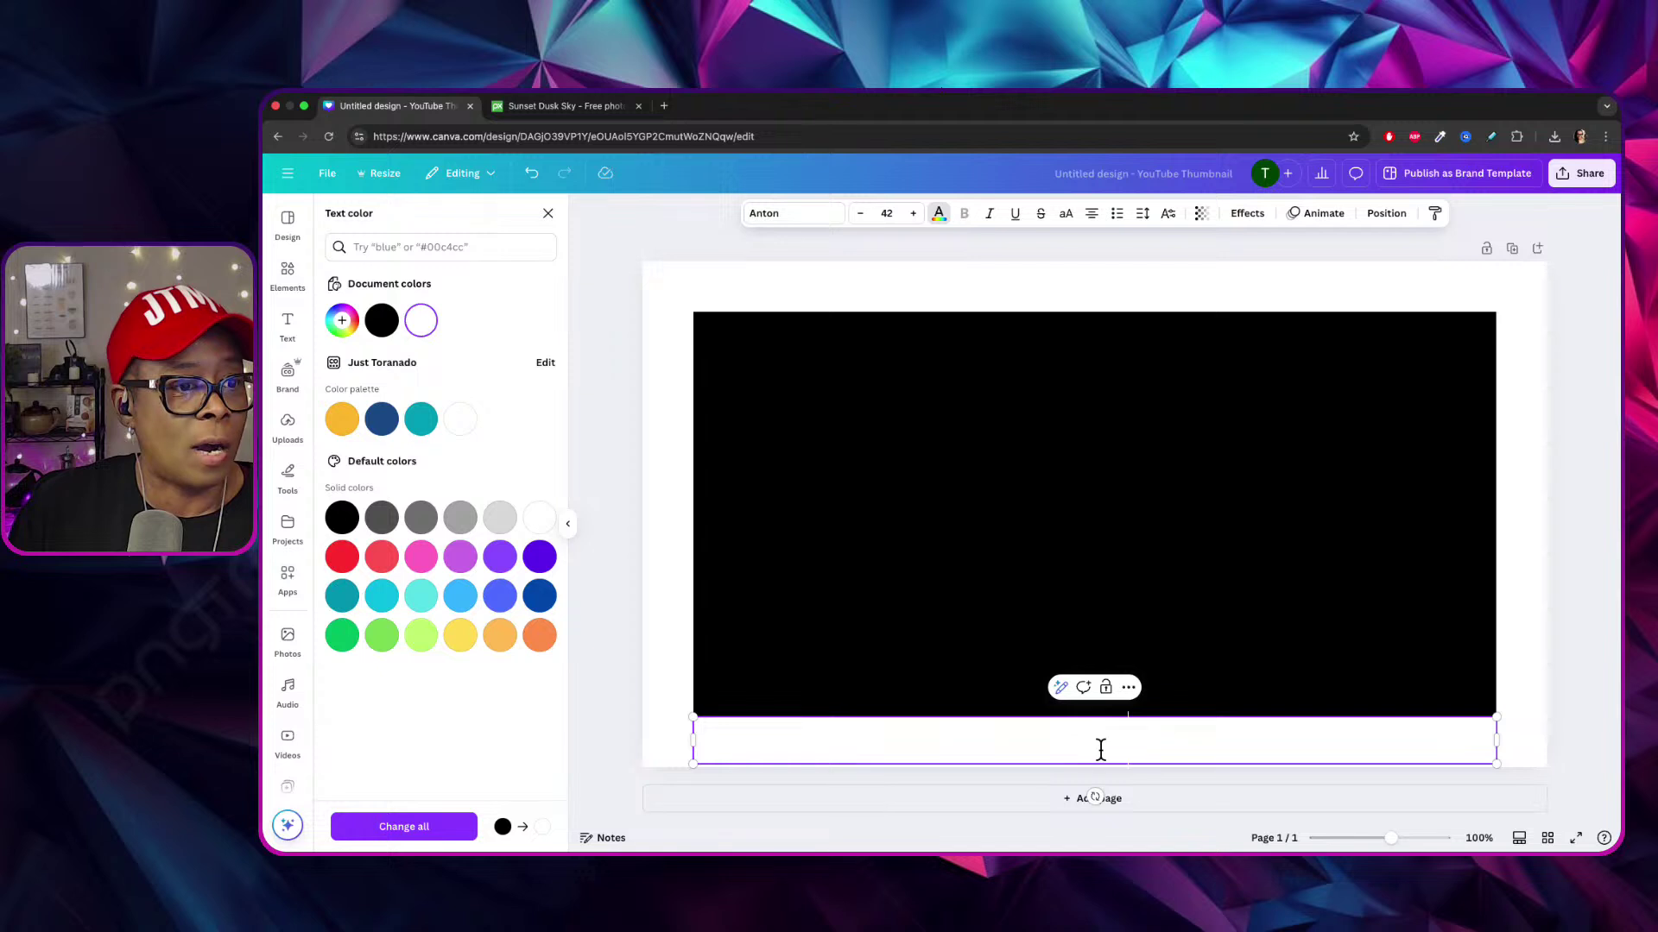
{"action": "left_click", "coordinate": [777, 596]}
Move the title text to the middle of the black rectangle and replace its wording with "WARRIOR".
{"action": "left_click_drag", "start_coordinate": [1125, 735], "coordinate": [1117, 506]}
{"action": "left_click", "coordinate": [1116, 503]}
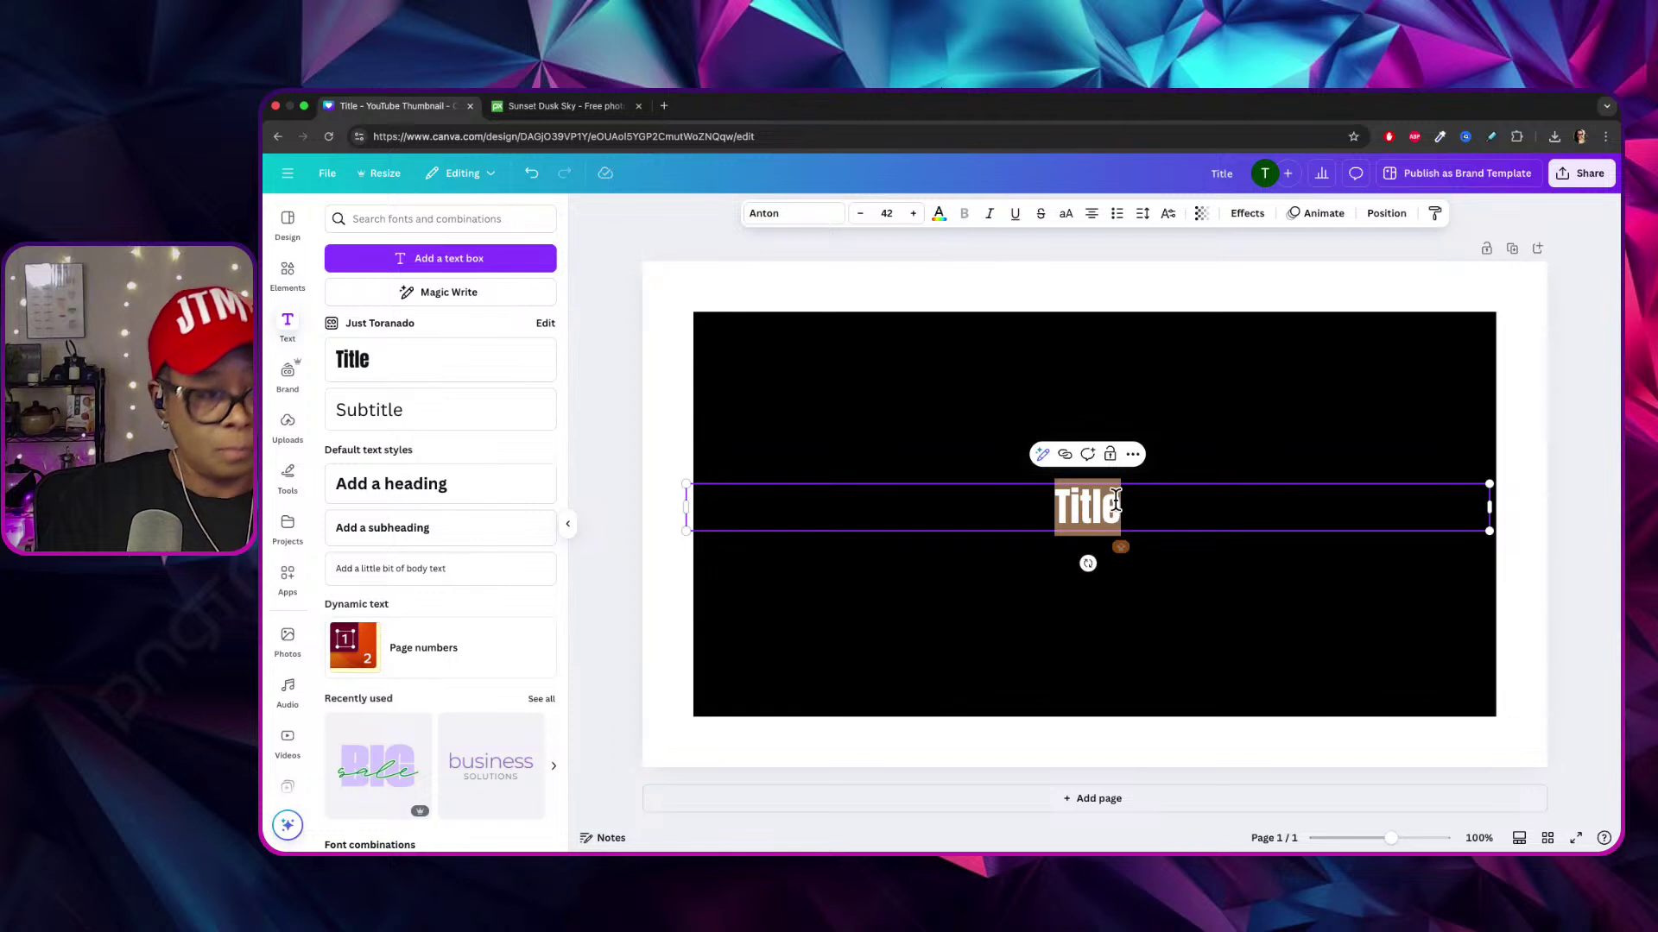
{"action": "type", "text": "WARRIOR"}
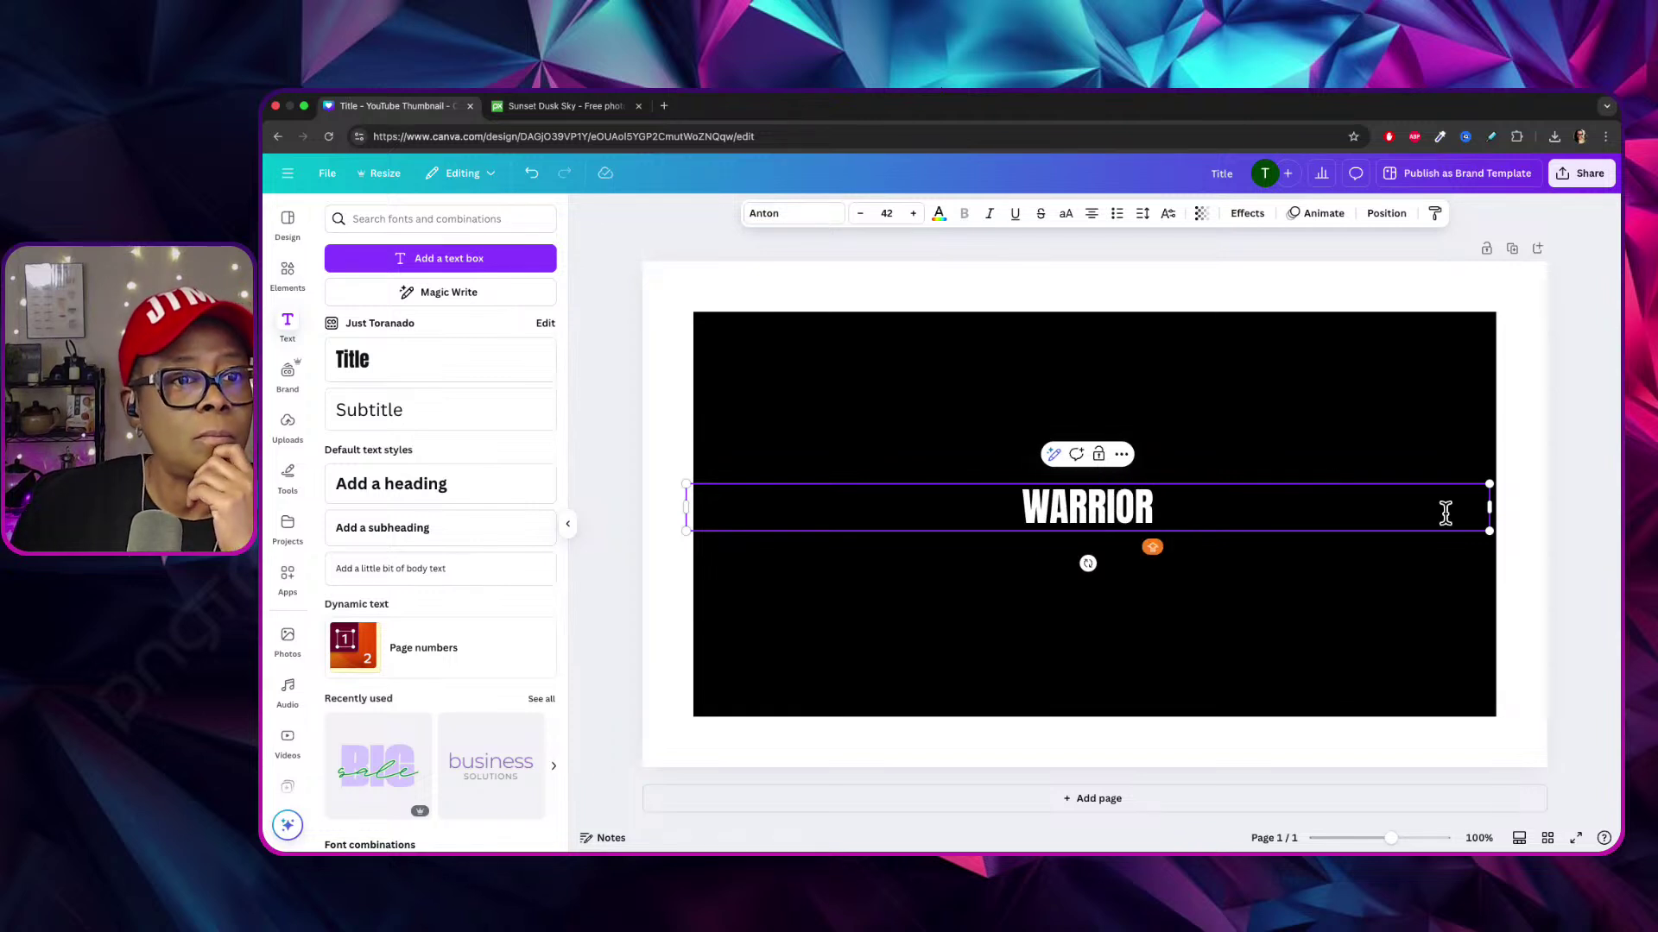
Enlarge the WARRIOR text to size 225 and place it across the upper part of the black rectangle.
{"action": "left_click_drag", "start_coordinate": [1489, 507], "coordinate": [1454, 674]}
{"action": "left_click", "coordinate": [1510, 651]}
{"action": "left_click_drag", "start_coordinate": [1111, 609], "coordinate": [1126, 452]}
{"action": "left_click_drag", "start_coordinate": [1471, 425], "coordinate": [1314, 434]}
{"action": "left_click_drag", "start_coordinate": [1315, 512], "coordinate": [1450, 611]}
{"action": "left_click_drag", "start_coordinate": [1268, 470], "coordinate": [1277, 468]}
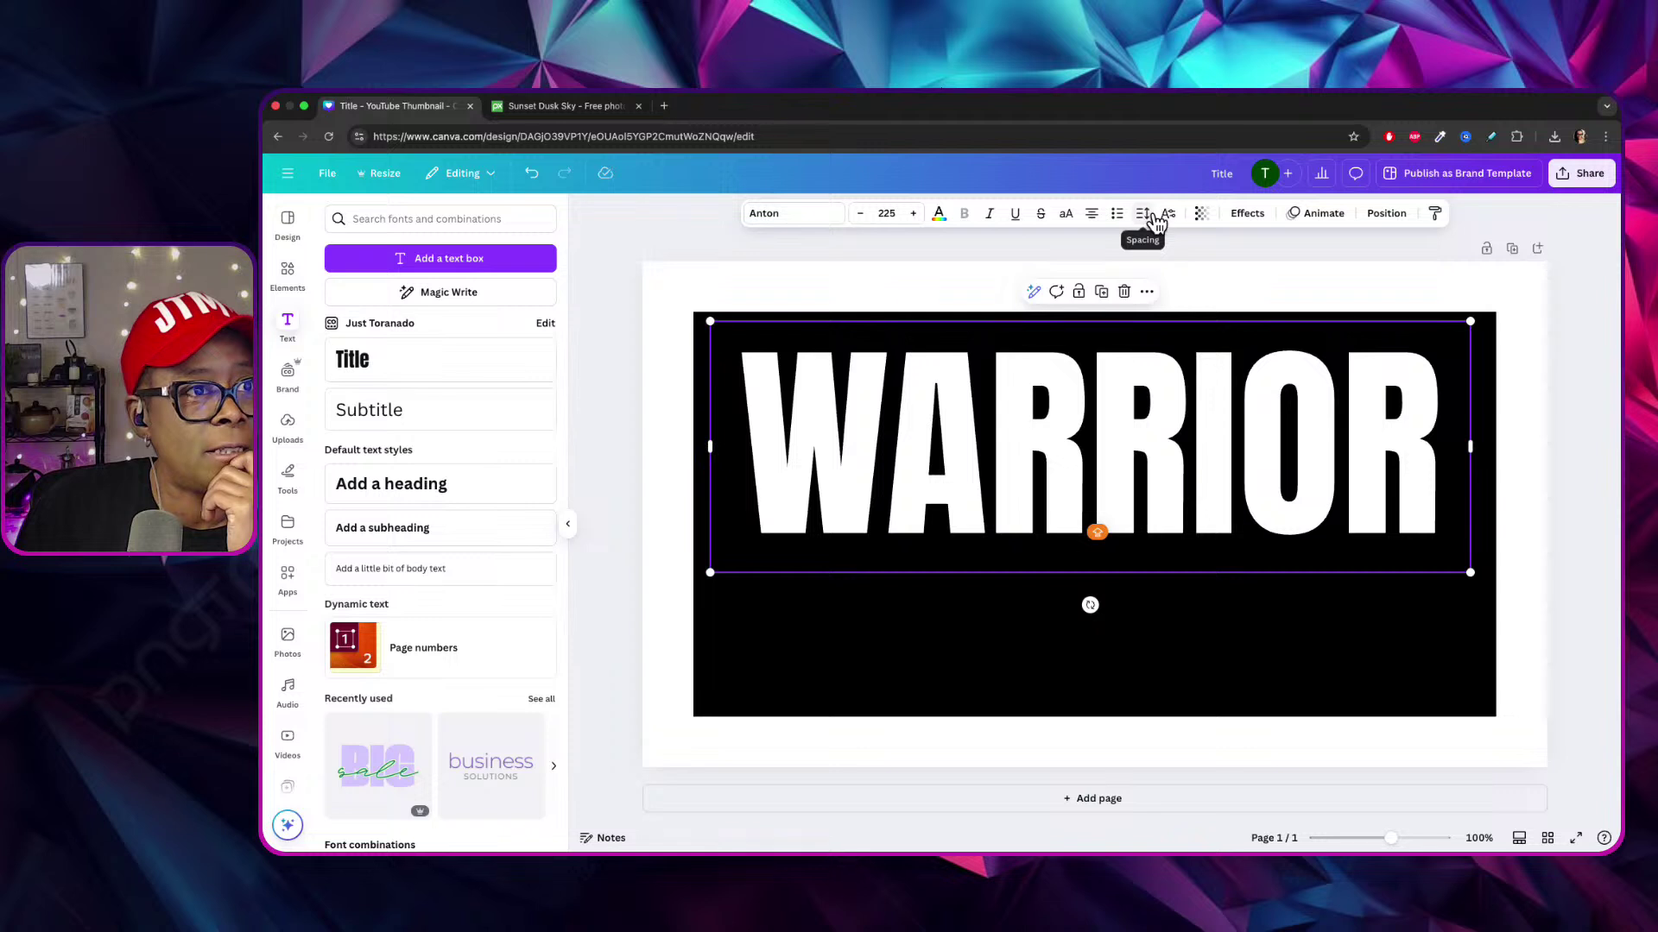
Increase the WARRIOR text's letter spacing to about 117 and widen its text box so the word fits on one line.
{"action": "left_click", "coordinate": [1148, 210]}
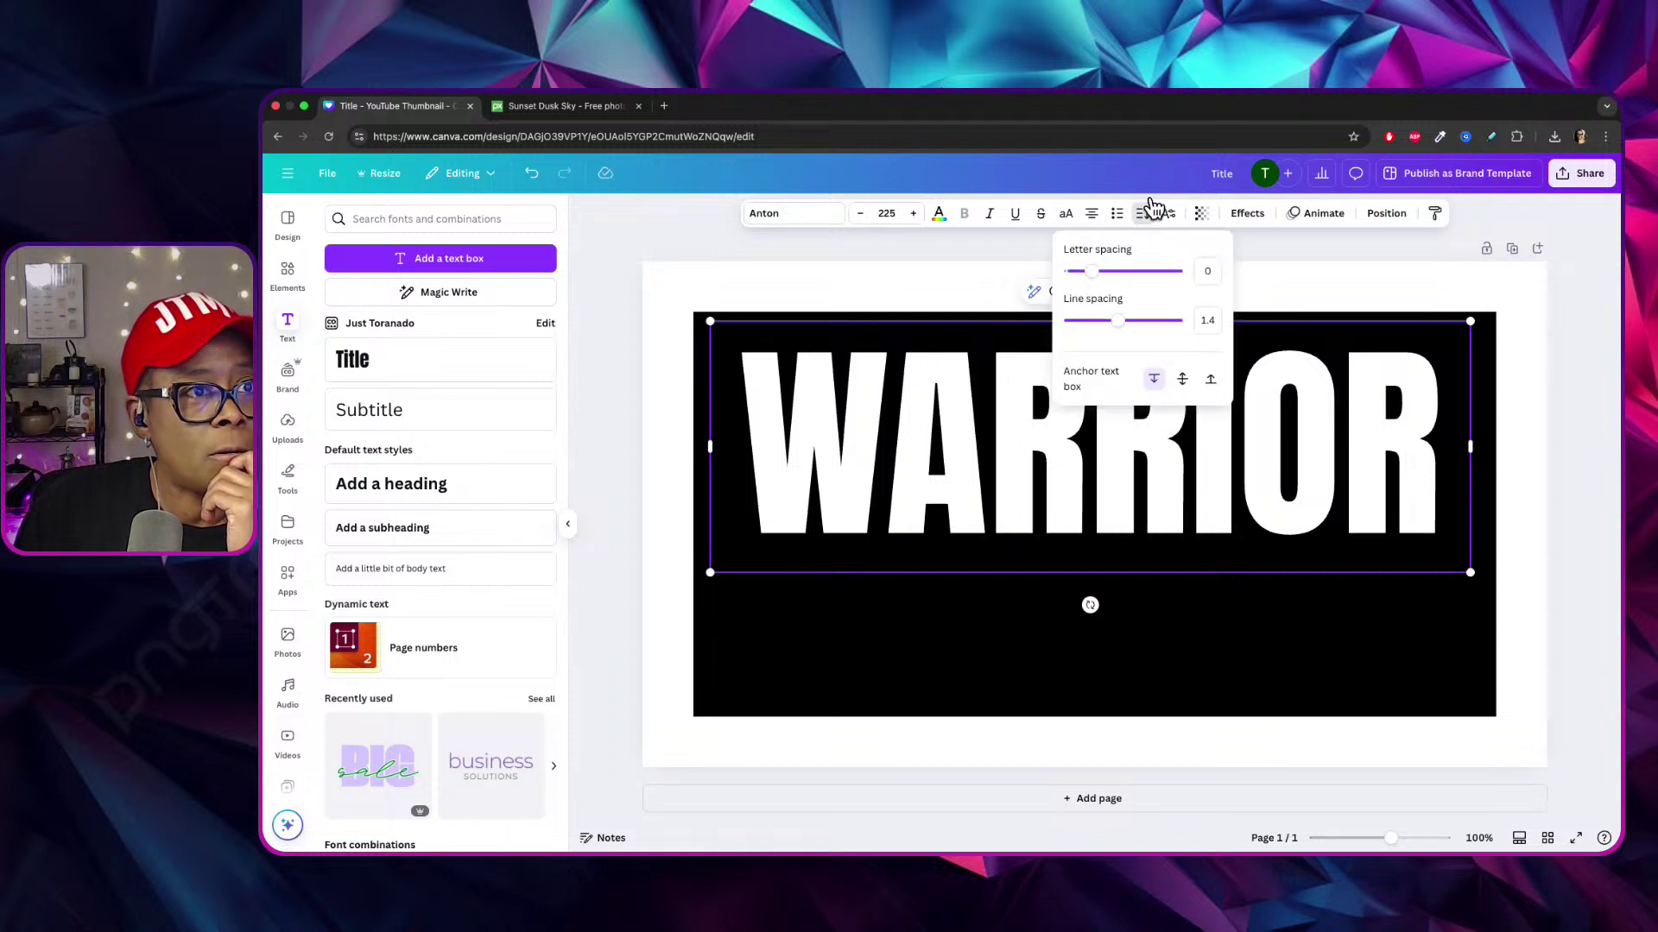
{"action": "left_click_drag", "start_coordinate": [1104, 257], "coordinate": [1115, 266]}
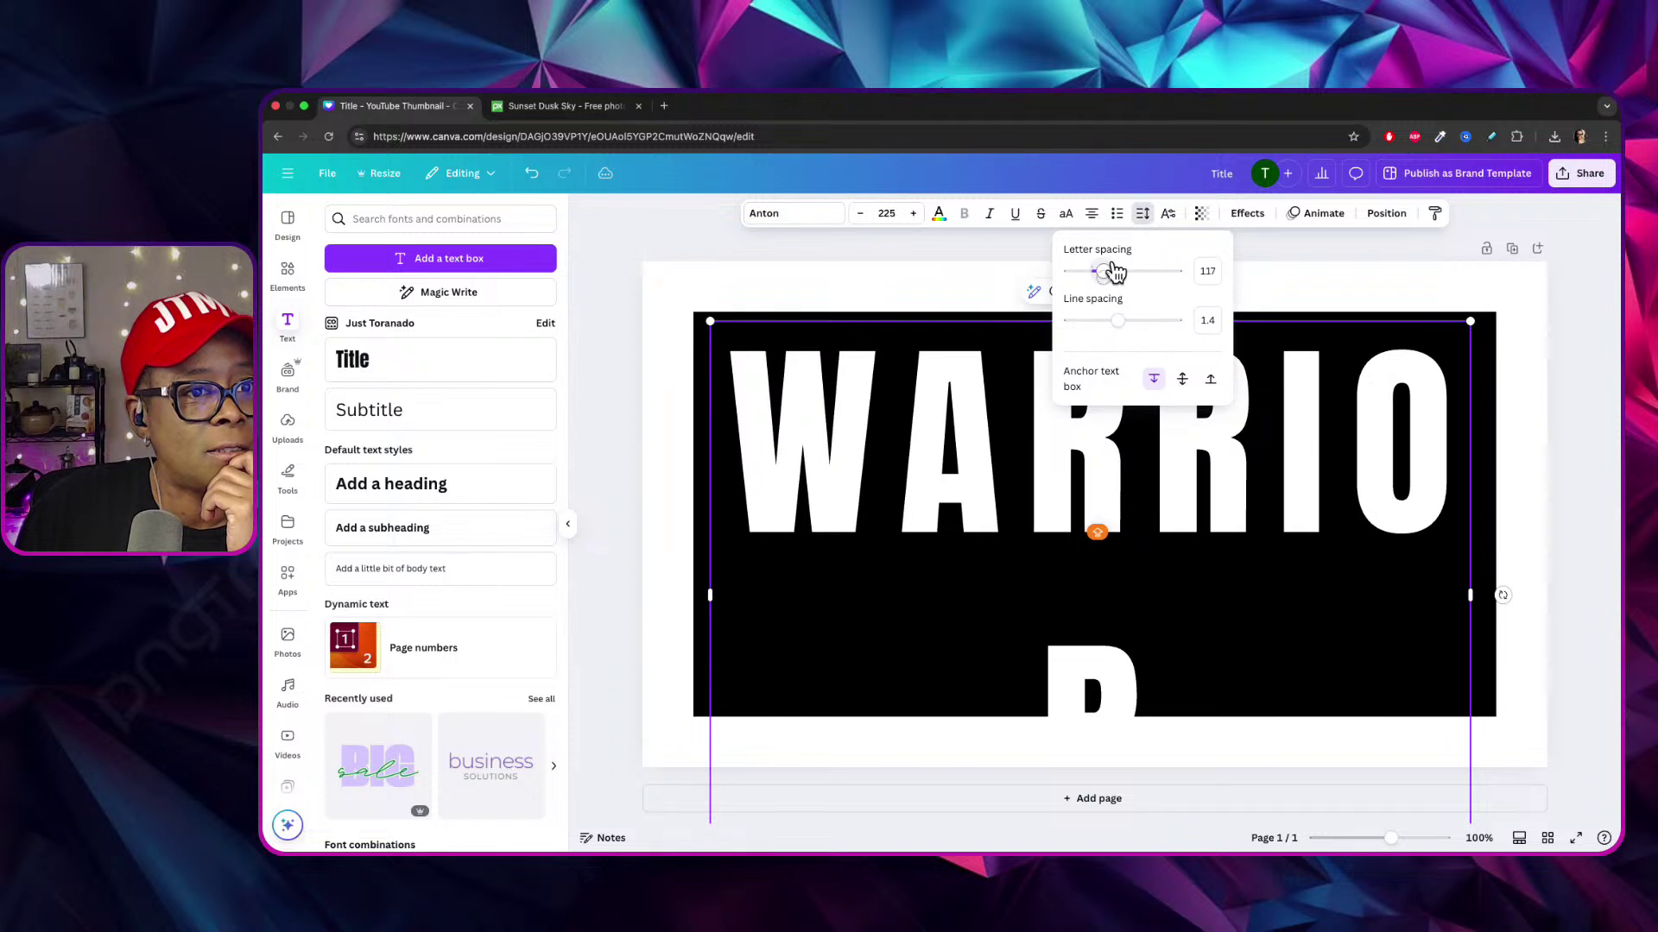
{"action": "left_click_drag", "start_coordinate": [1474, 592], "coordinate": [1615, 596]}
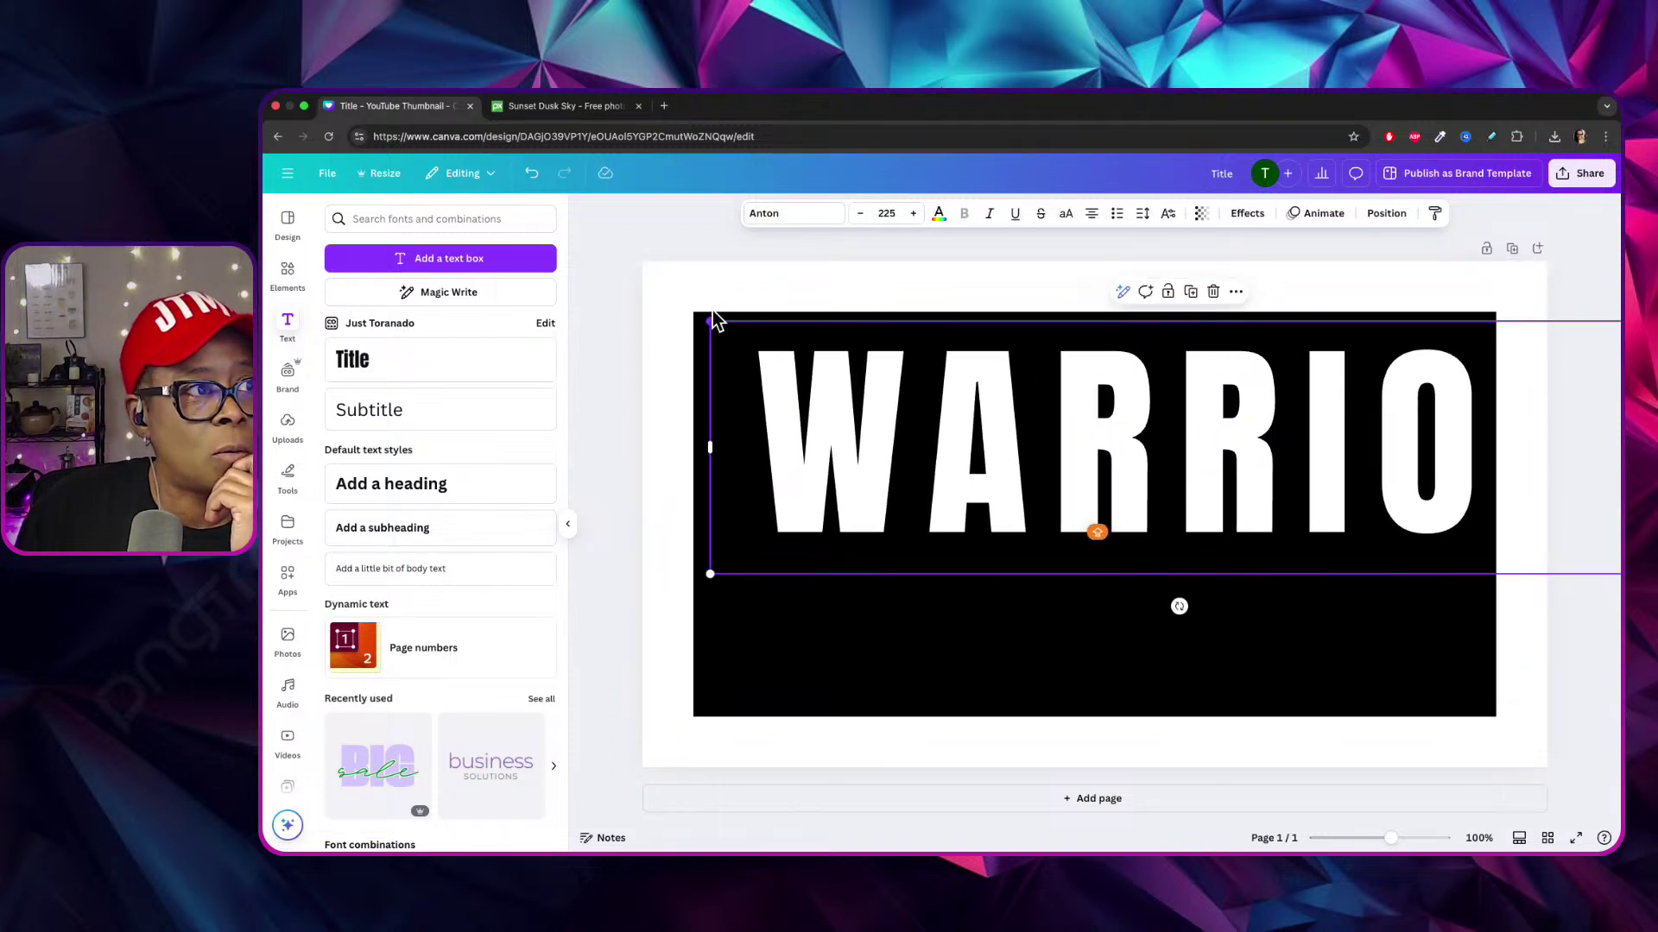
Shrink the WARRIOR text to size 178 and center it along the upper edge of the black rectangle, undoing the accidental rectangle move.
{"action": "left_click_drag", "start_coordinate": [713, 322], "coordinate": [889, 380]}
{"action": "left_click", "coordinate": [1184, 592]}
{"action": "mouse_move", "coordinate": [1189, 459]}
{"action": "left_mouse_down"}
{"action": "mouse_move", "coordinate": [1085, 434]}
{"action": "mouse_move", "coordinate": [1175, 482]}
{"action": "left_mouse_up"}
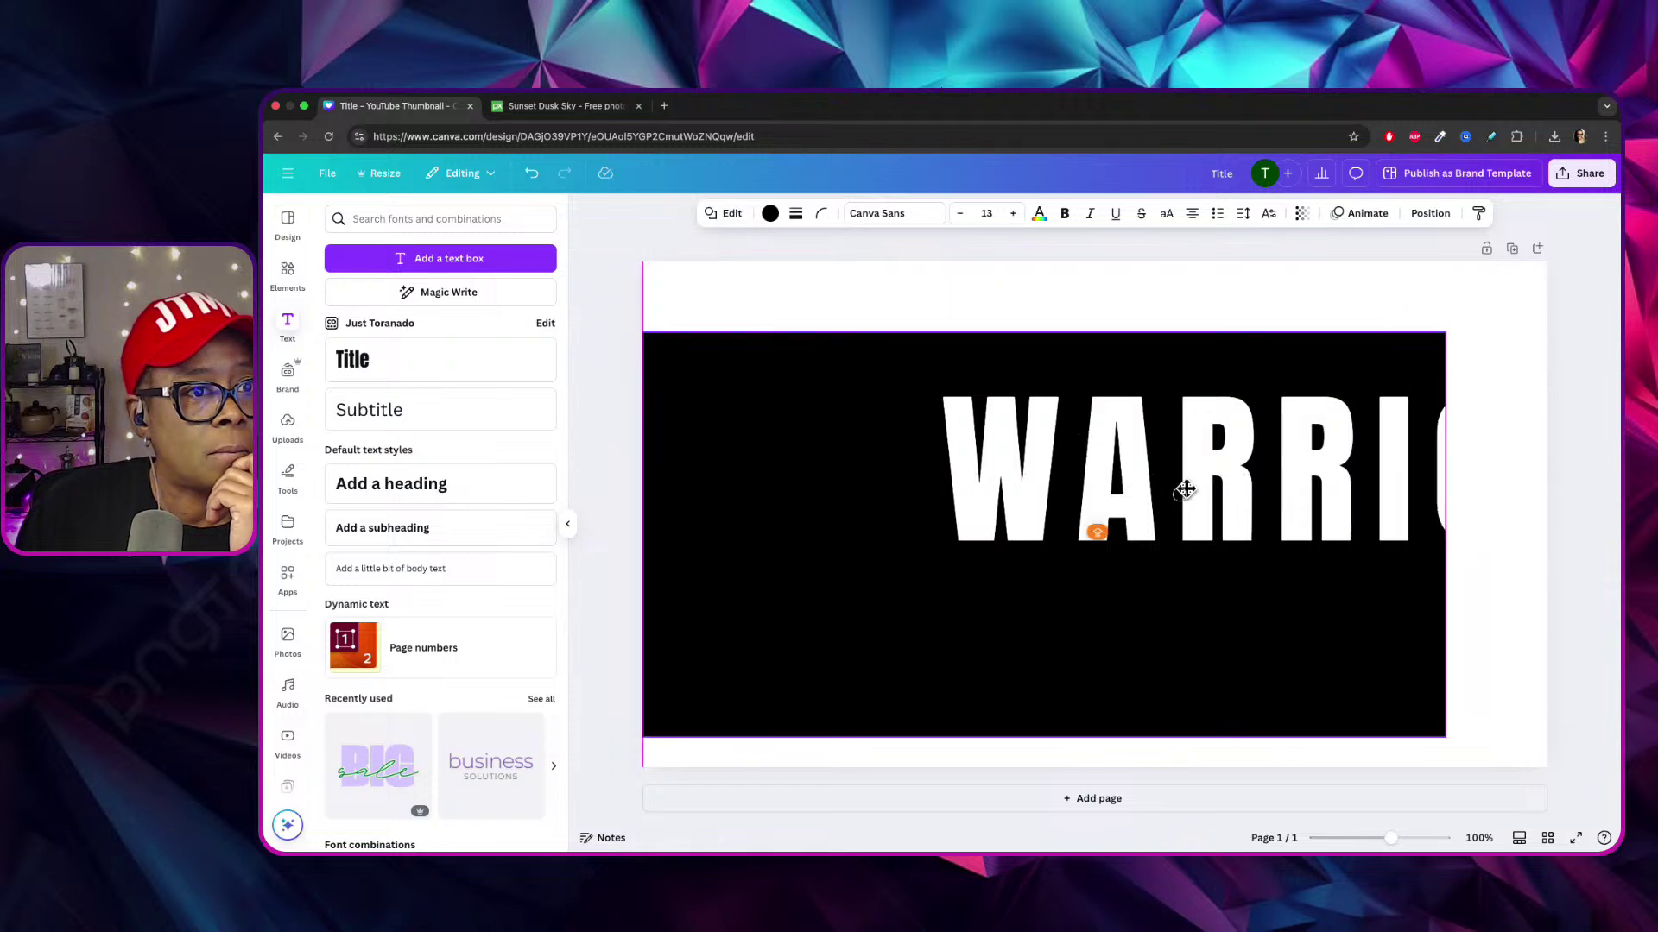
{"action": "left_click", "coordinate": [539, 165]}
{"action": "left_click_drag", "start_coordinate": [1134, 436], "coordinate": [961, 350]}
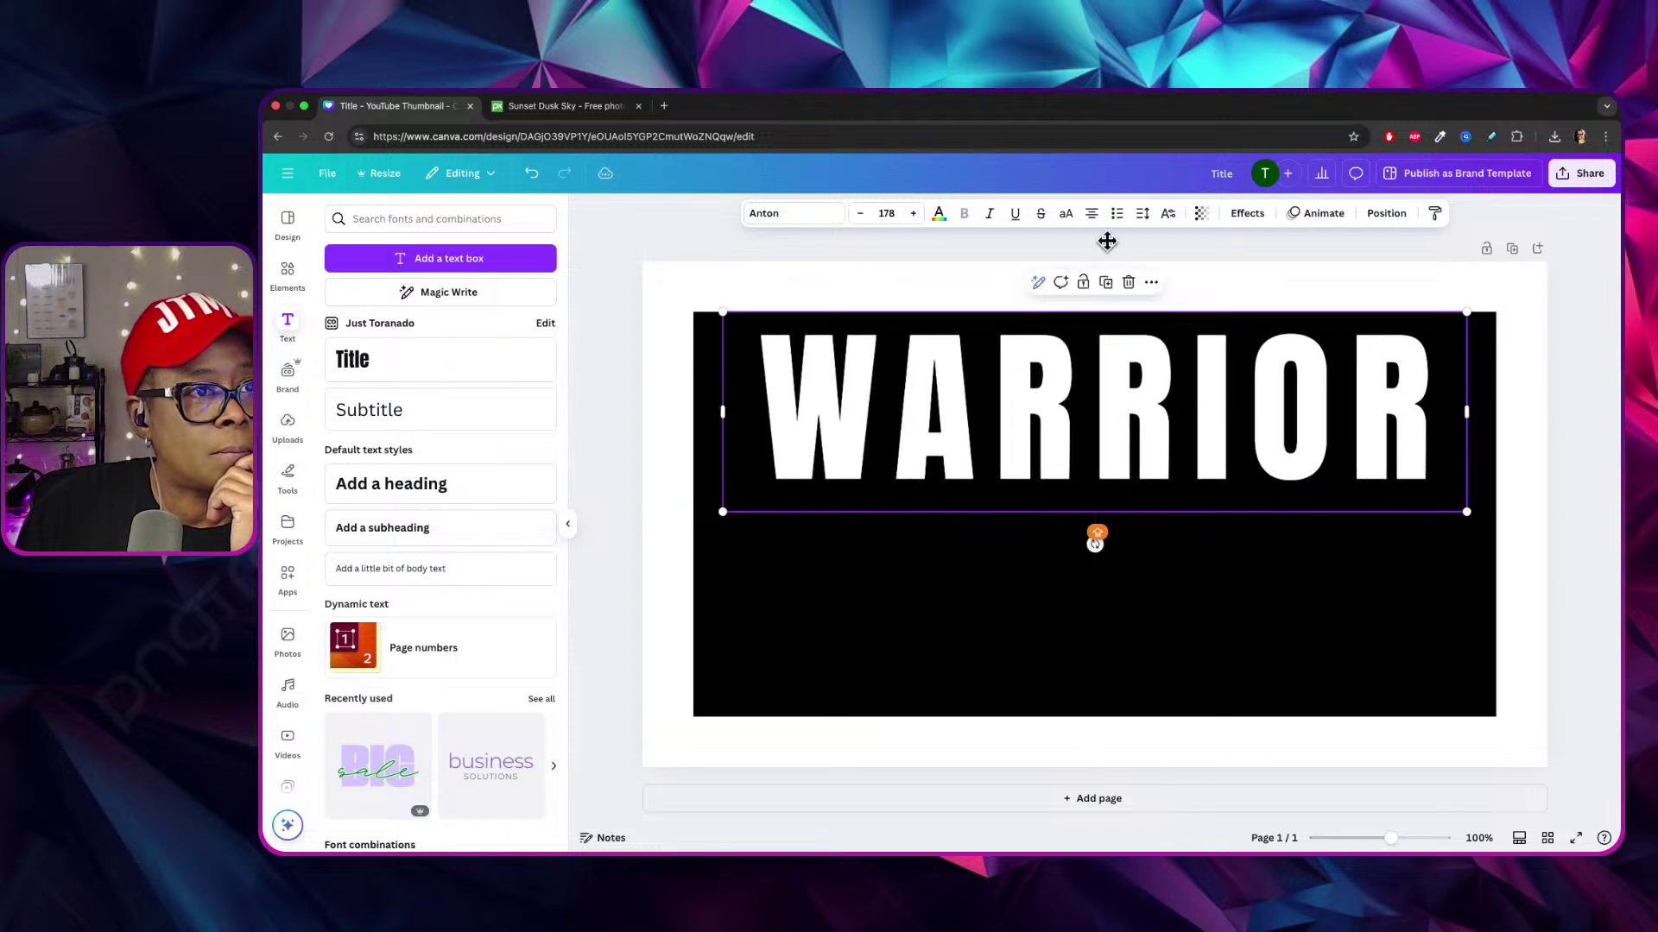
Tighten the WARRIOR text's letter spacing slightly and enlarge the text to size 181 across the upper part of the rectangle.
{"action": "left_click", "coordinate": [1143, 214]}
{"action": "left_click_drag", "start_coordinate": [1116, 261], "coordinate": [1106, 262]}
{"action": "left_click", "coordinate": [1012, 566]}
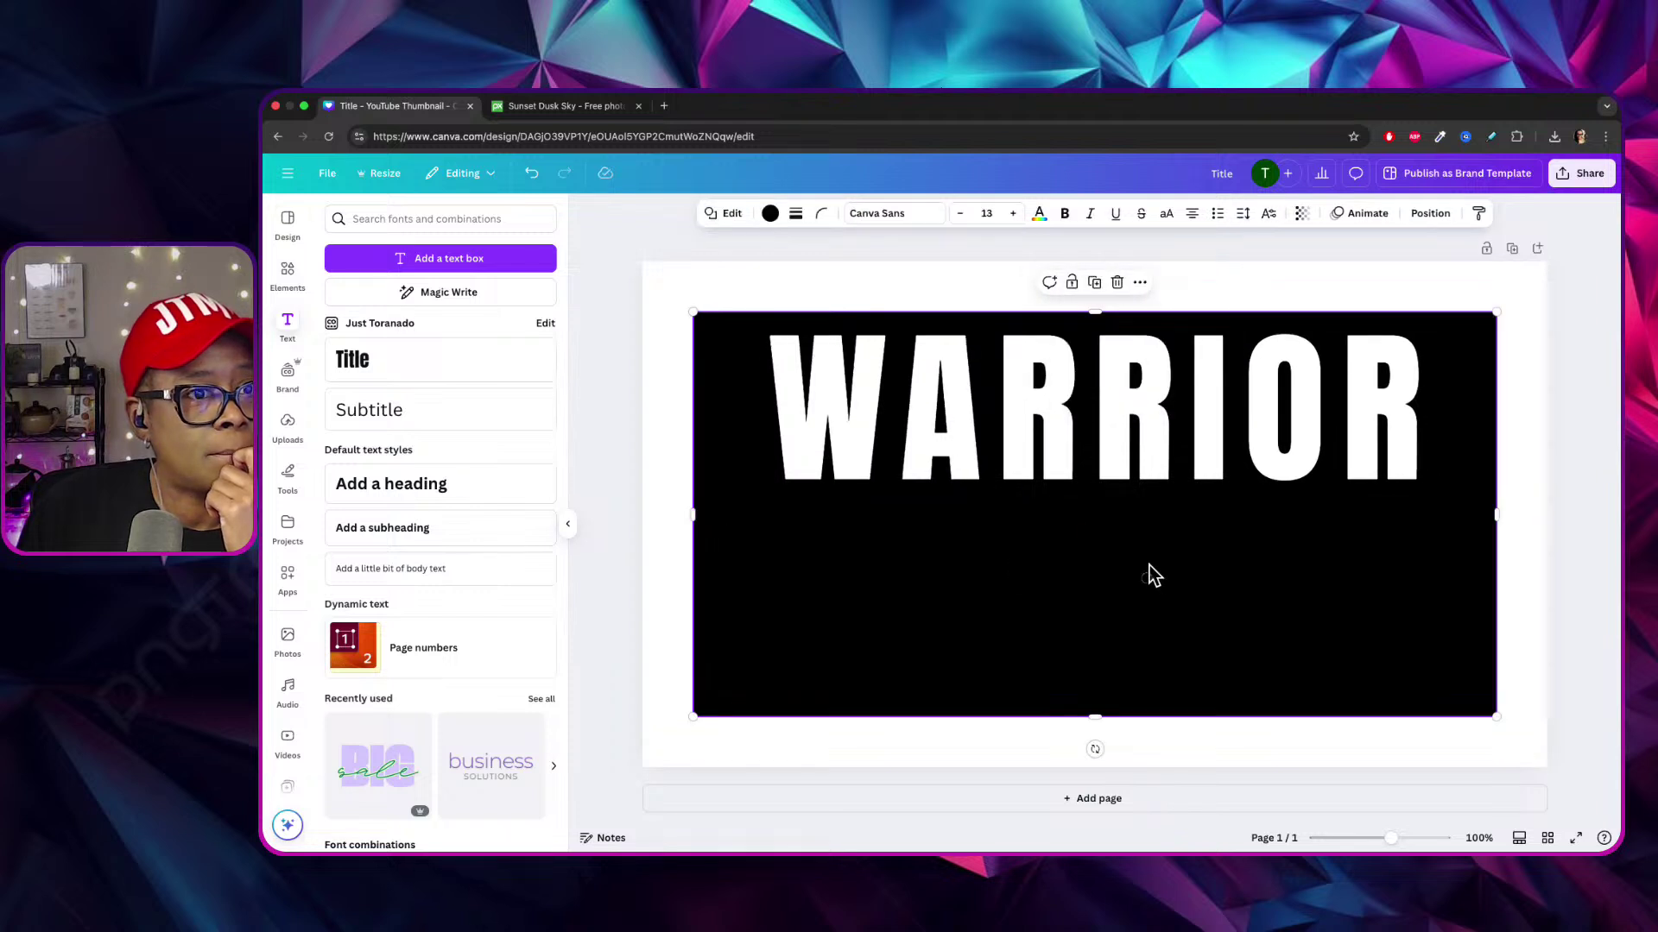
{"action": "left_click", "coordinate": [1201, 391]}
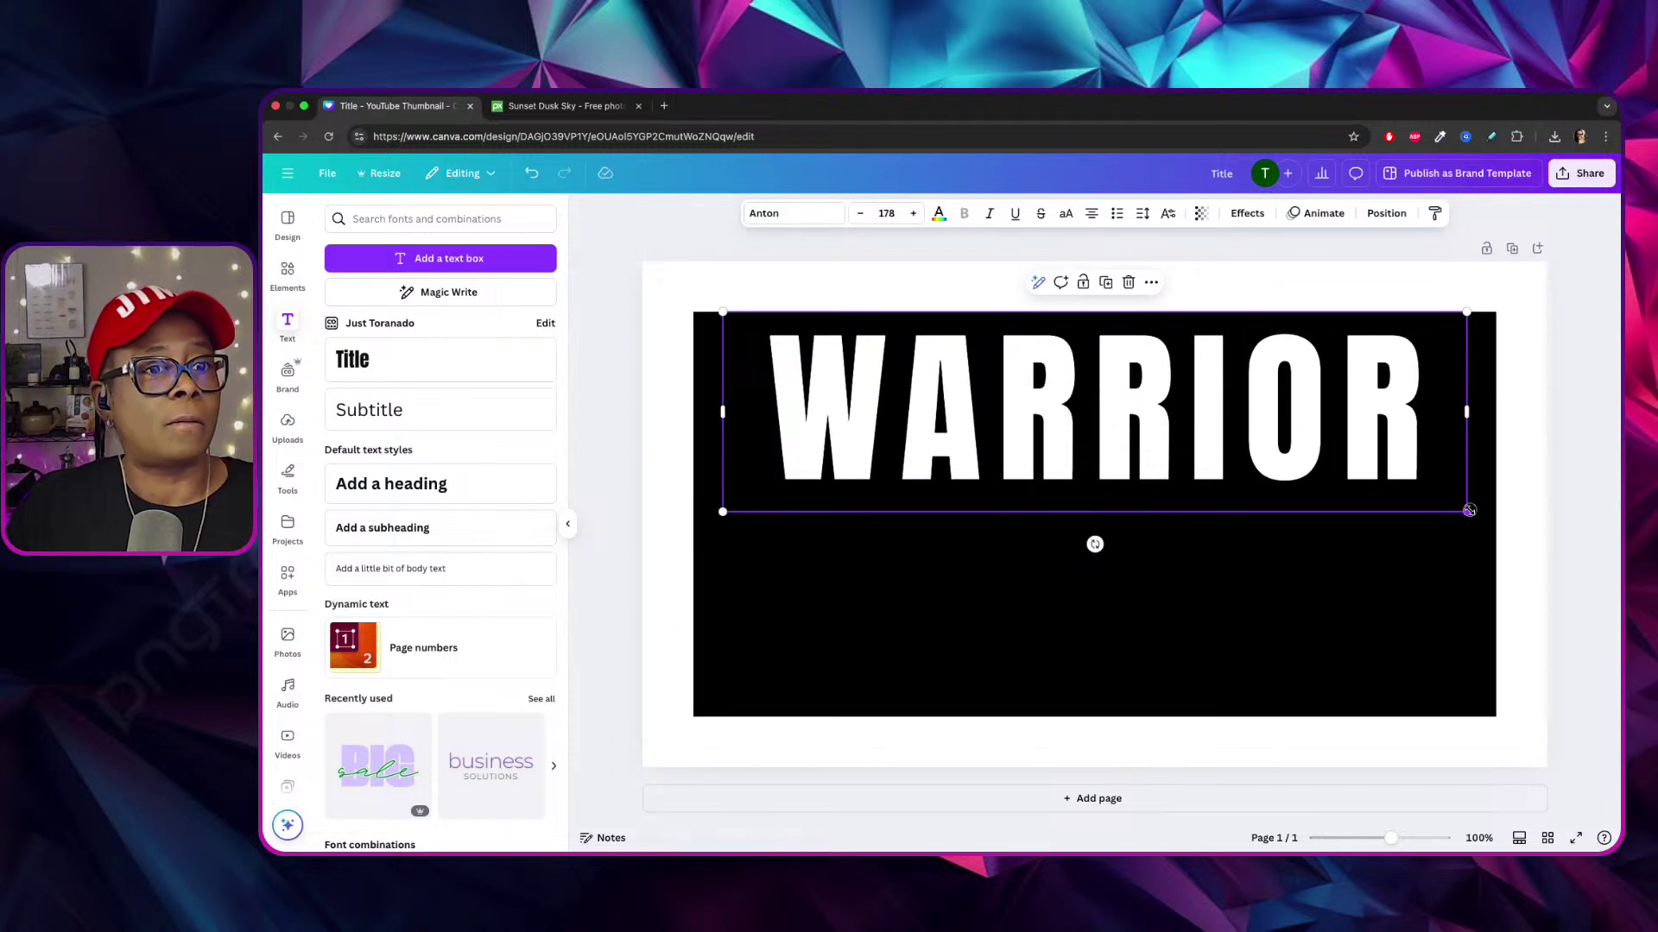
{"action": "left_click_drag", "start_coordinate": [1468, 510], "coordinate": [1480, 518]}
{"action": "left_click", "coordinate": [1214, 411]}
{"action": "left_click_drag", "start_coordinate": [1127, 341], "coordinate": [1114, 388]}
{"action": "left_click", "coordinate": [1036, 449]}
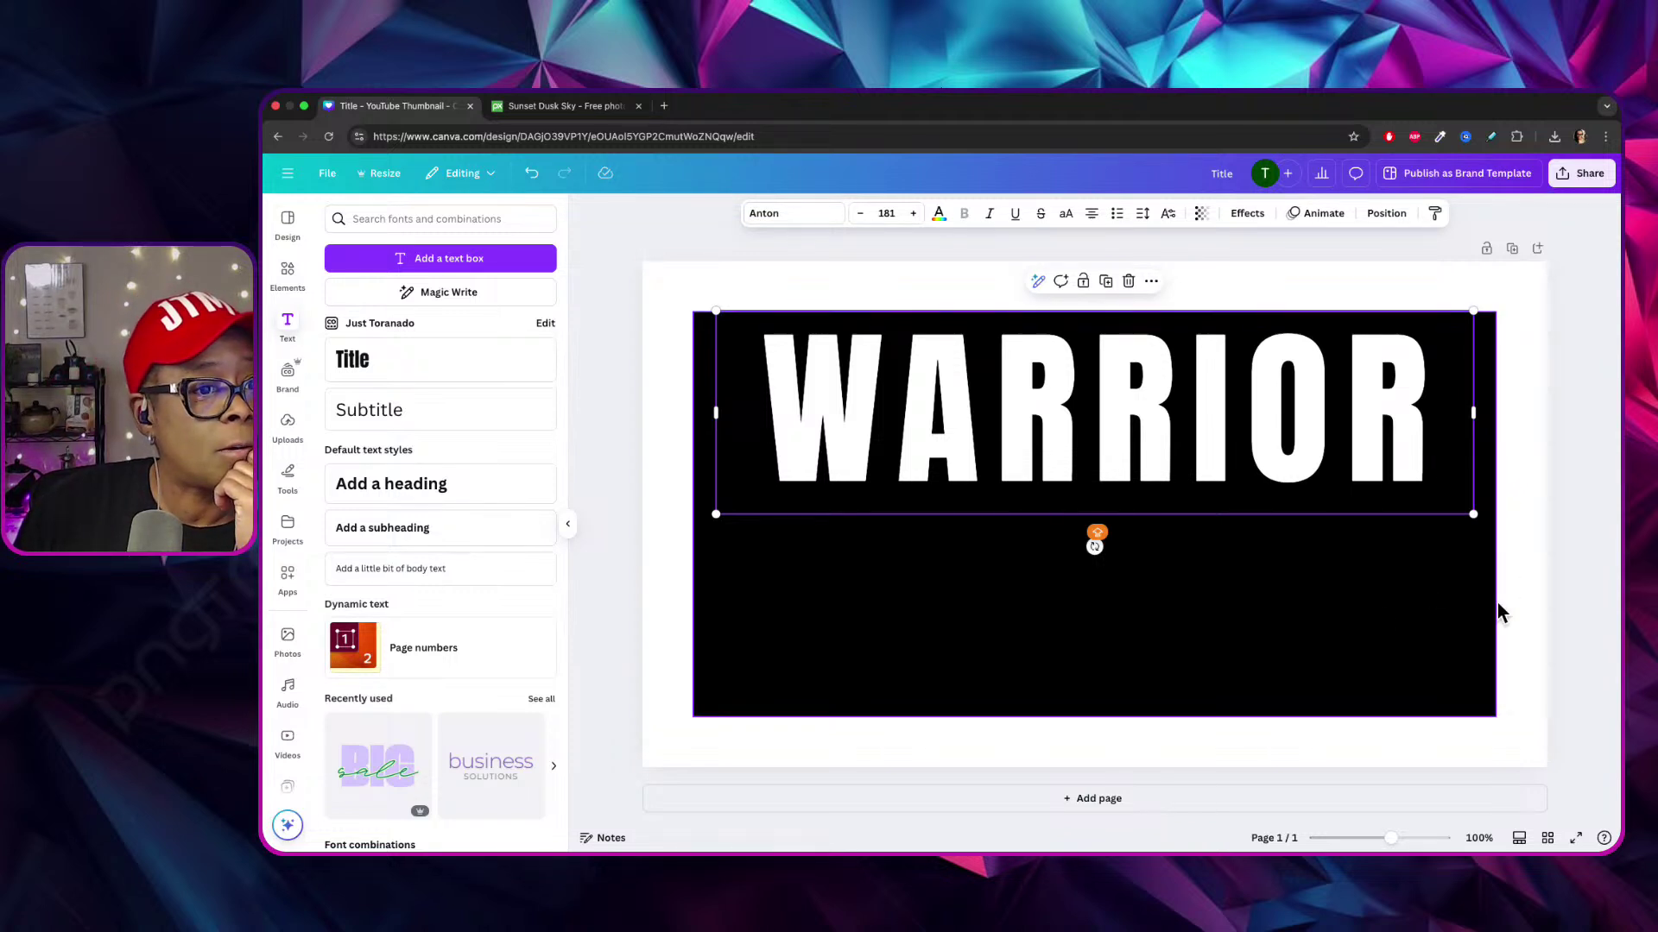
{"action": "left_click", "coordinate": [1593, 620]}
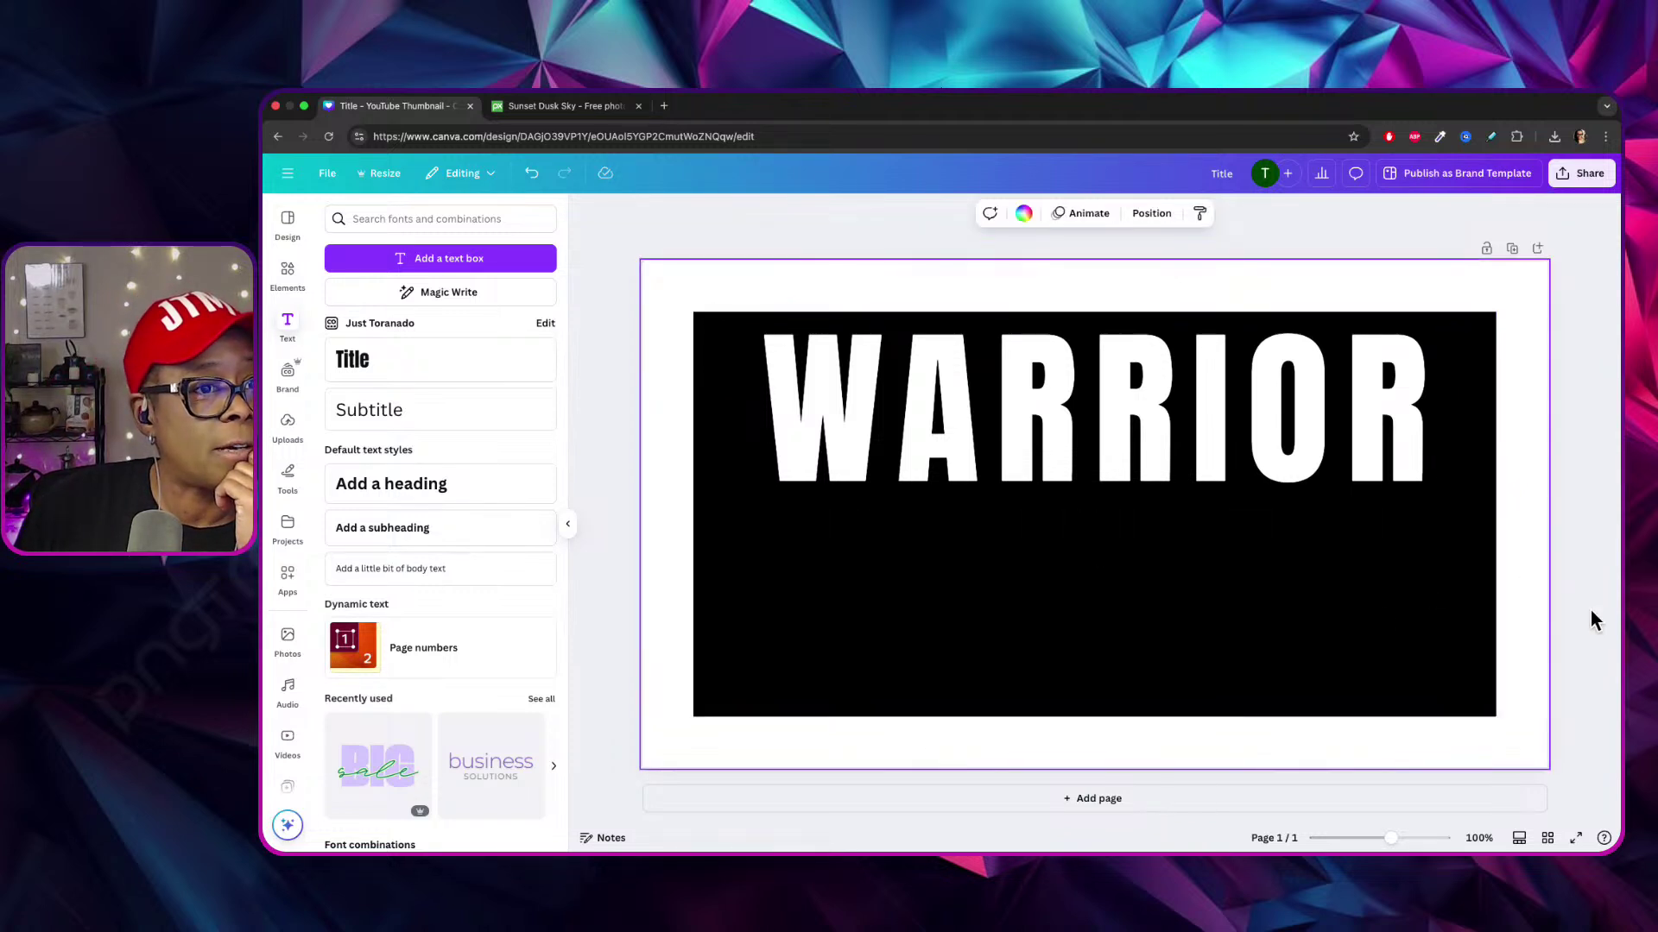
Add a square shape directly beneath the letter W and fill it white.
{"action": "left_click", "coordinate": [288, 266]}
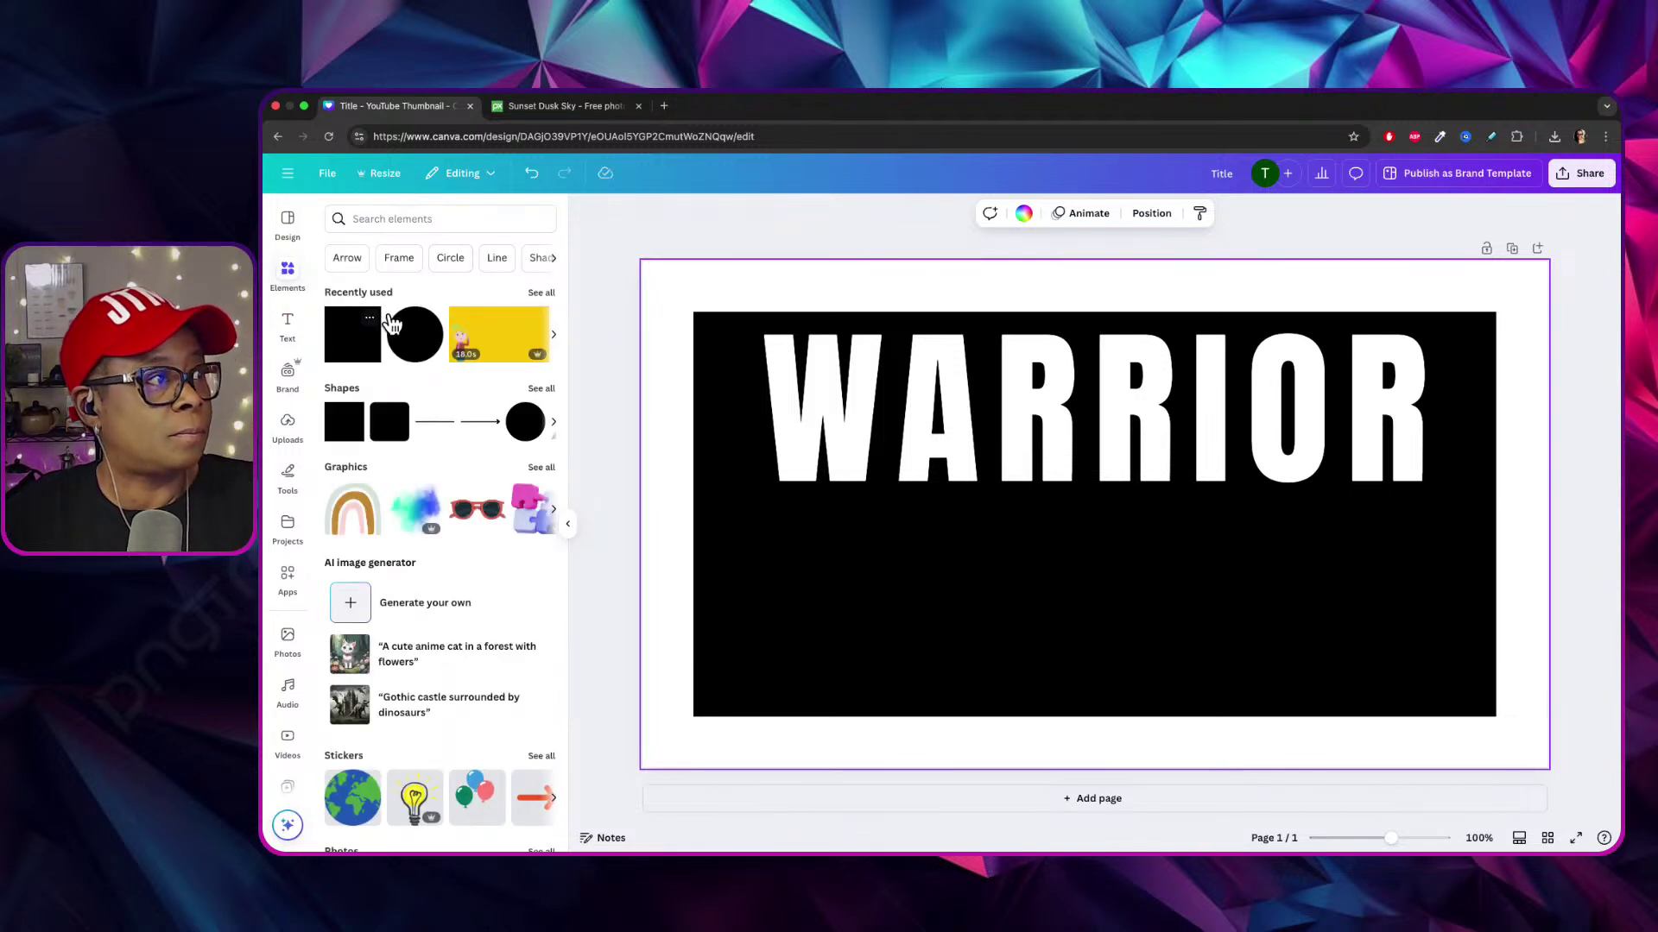
{"action": "left_click", "coordinate": [358, 421]}
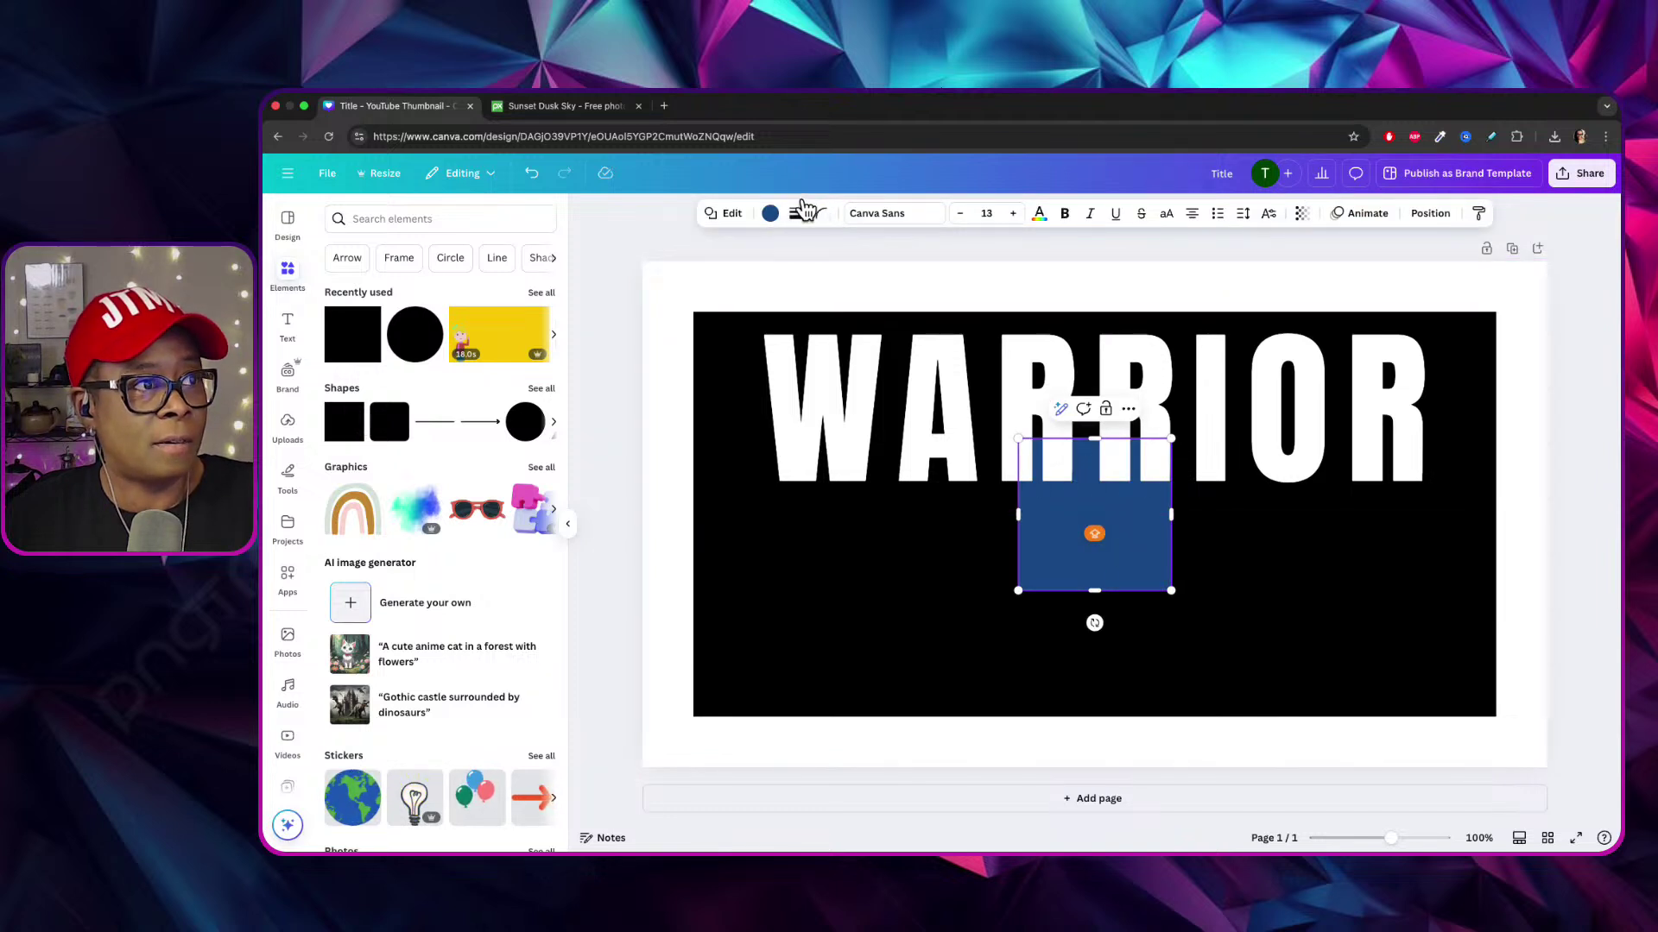
{"action": "left_click_drag", "start_coordinate": [1122, 556], "coordinate": [912, 585]}
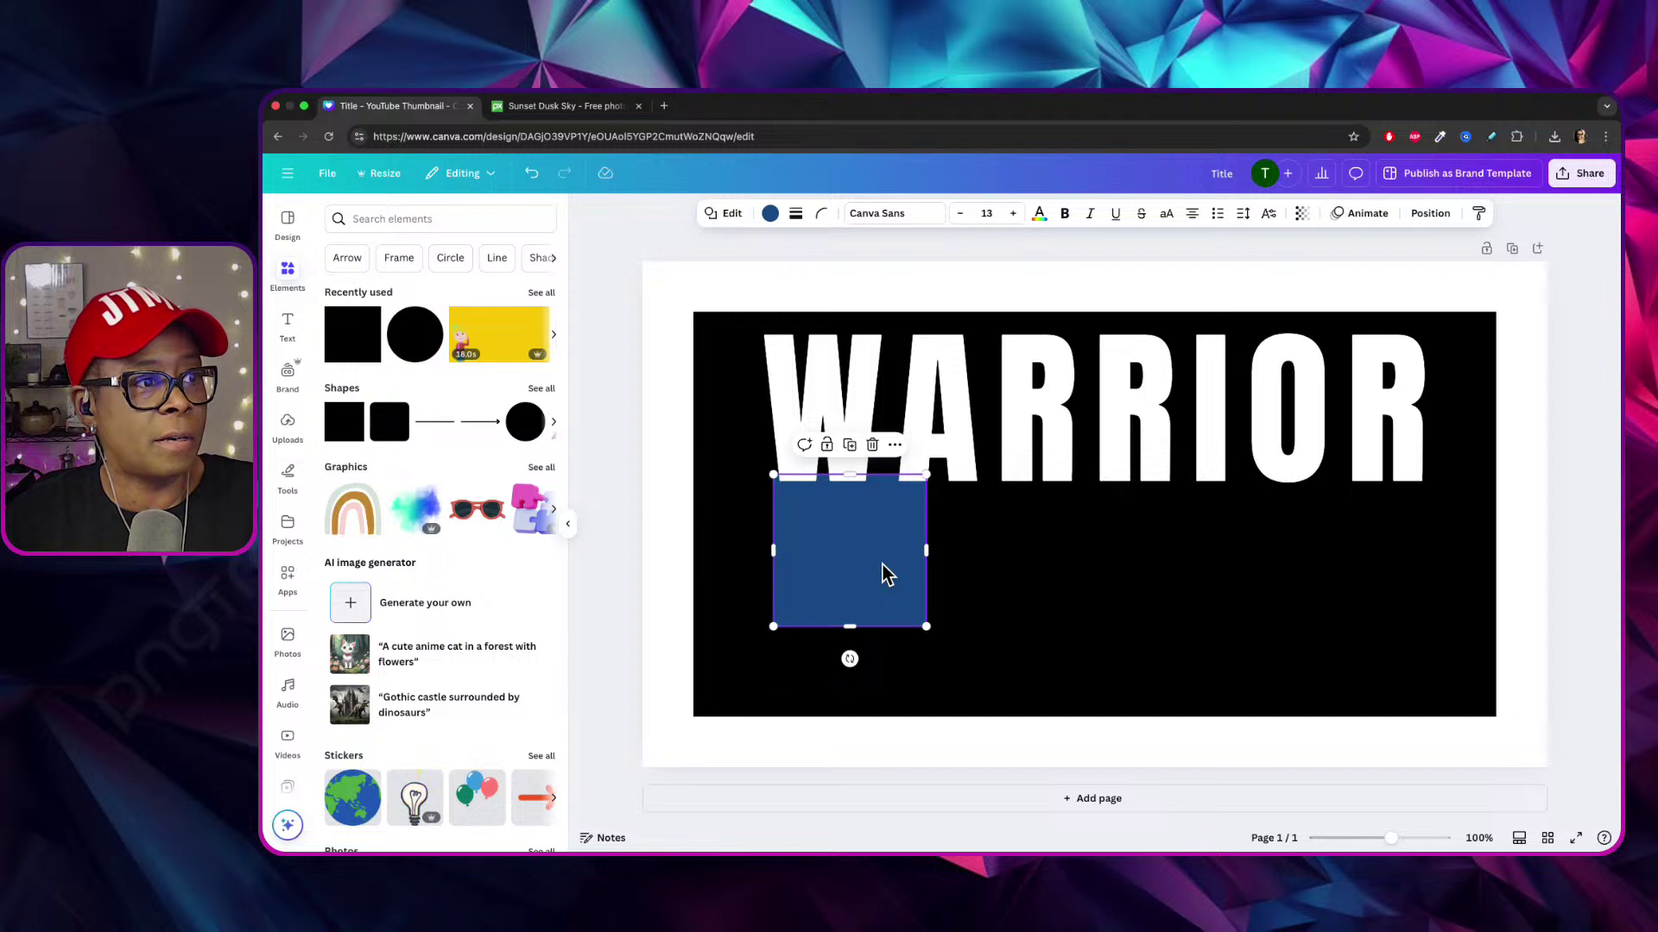
{"action": "left_click", "coordinate": [770, 214]}
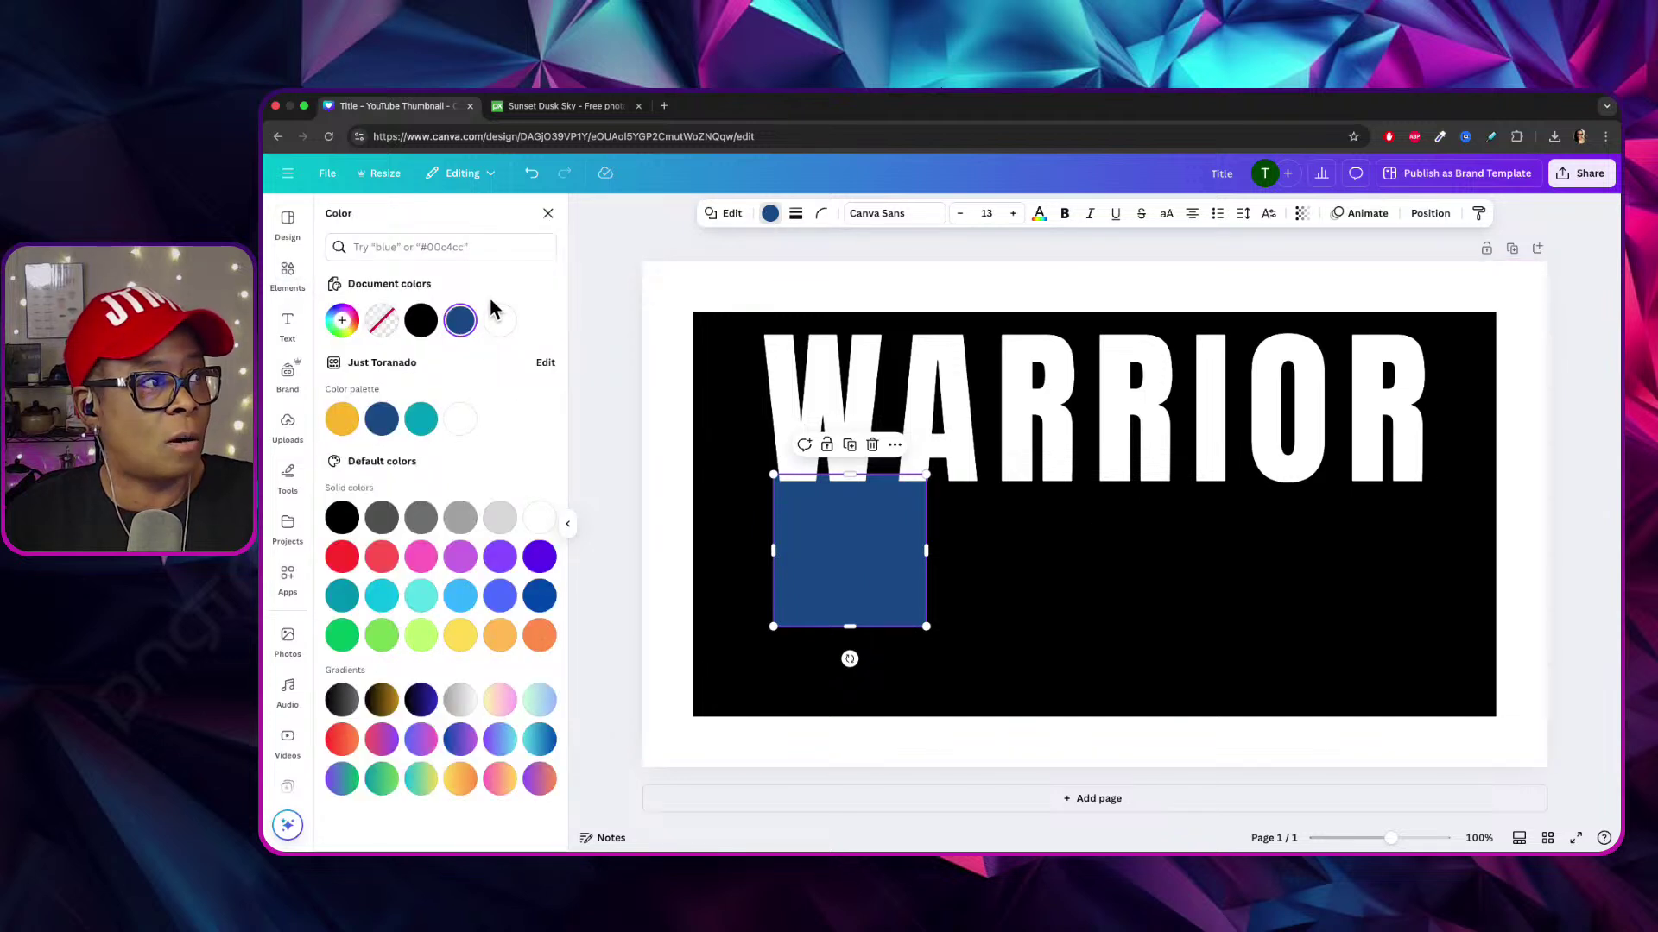
{"action": "left_click", "coordinate": [499, 320]}
Narrow the white square to about 125 wide to match the W's base and extend it down to the black rectangle's lower edge.
{"action": "left_click_drag", "start_coordinate": [933, 553], "coordinate": [841, 563]}
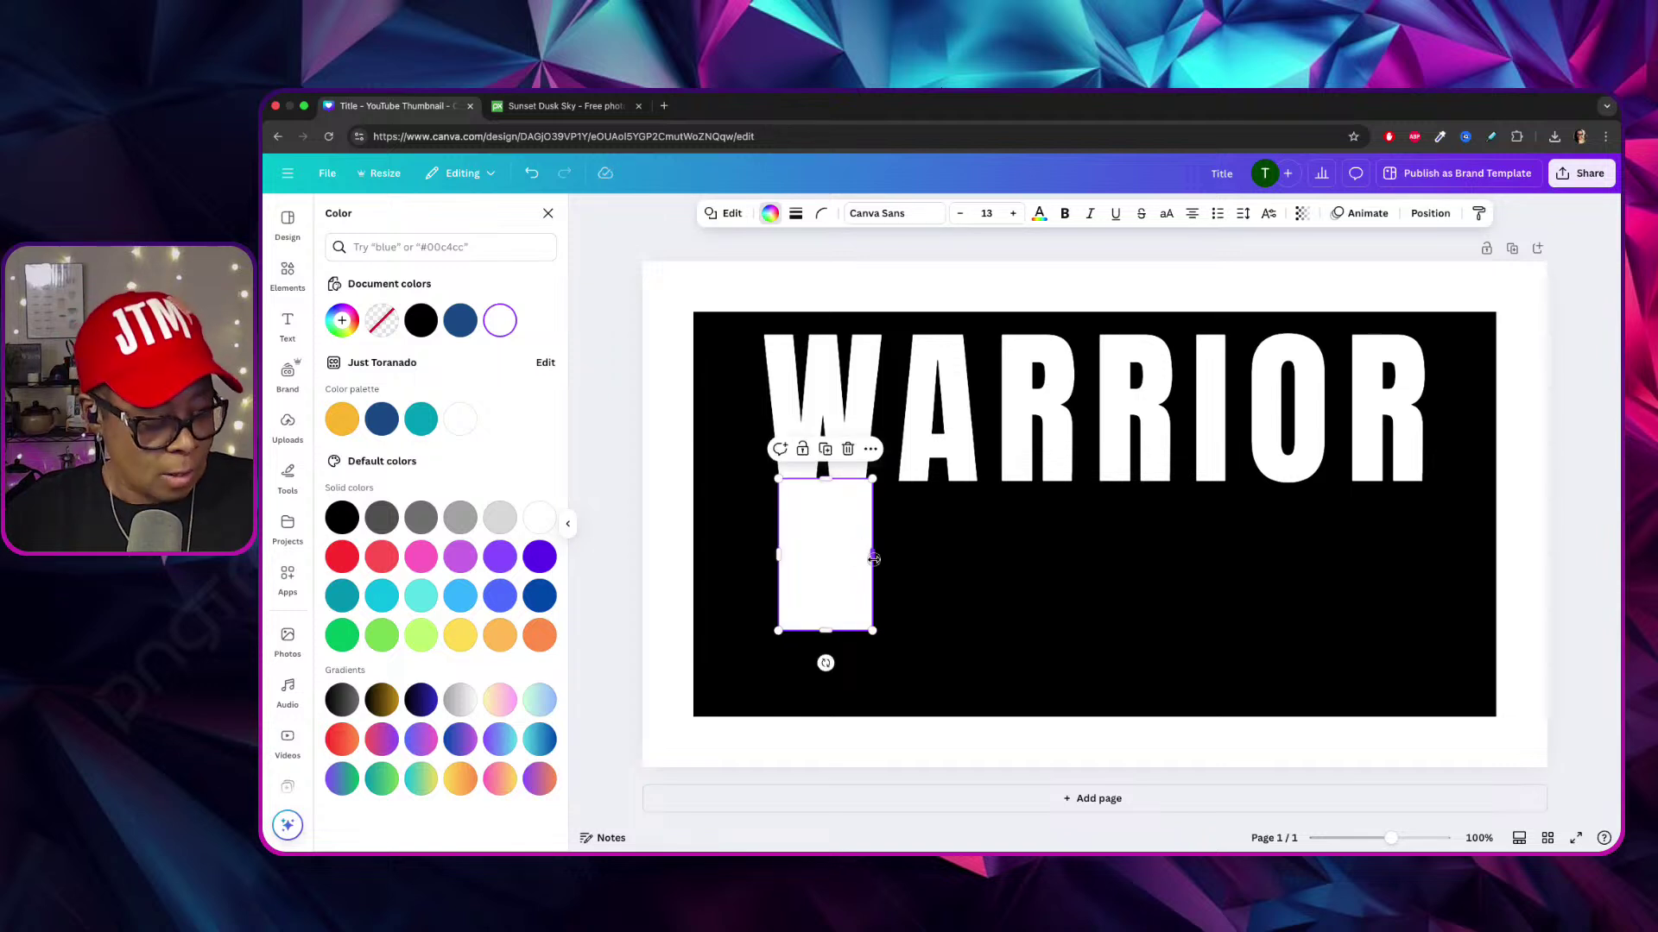
{"action": "left_click_drag", "start_coordinate": [871, 559], "coordinate": [866, 559]}
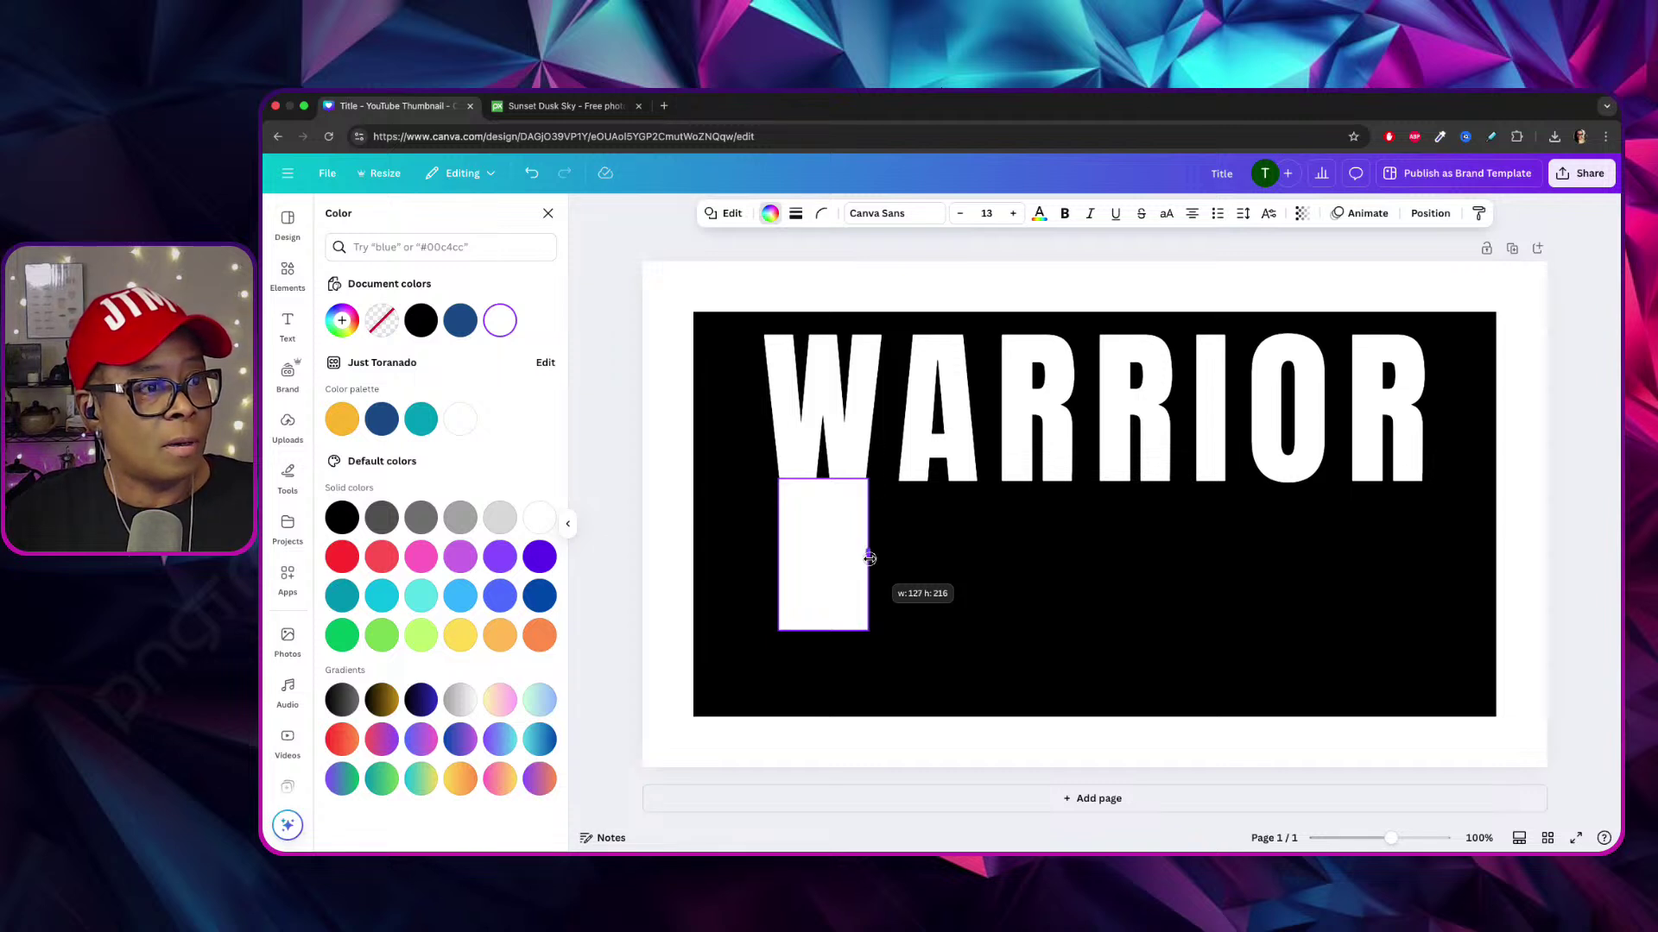
{"action": "left_click_drag", "start_coordinate": [869, 558], "coordinate": [869, 559]}
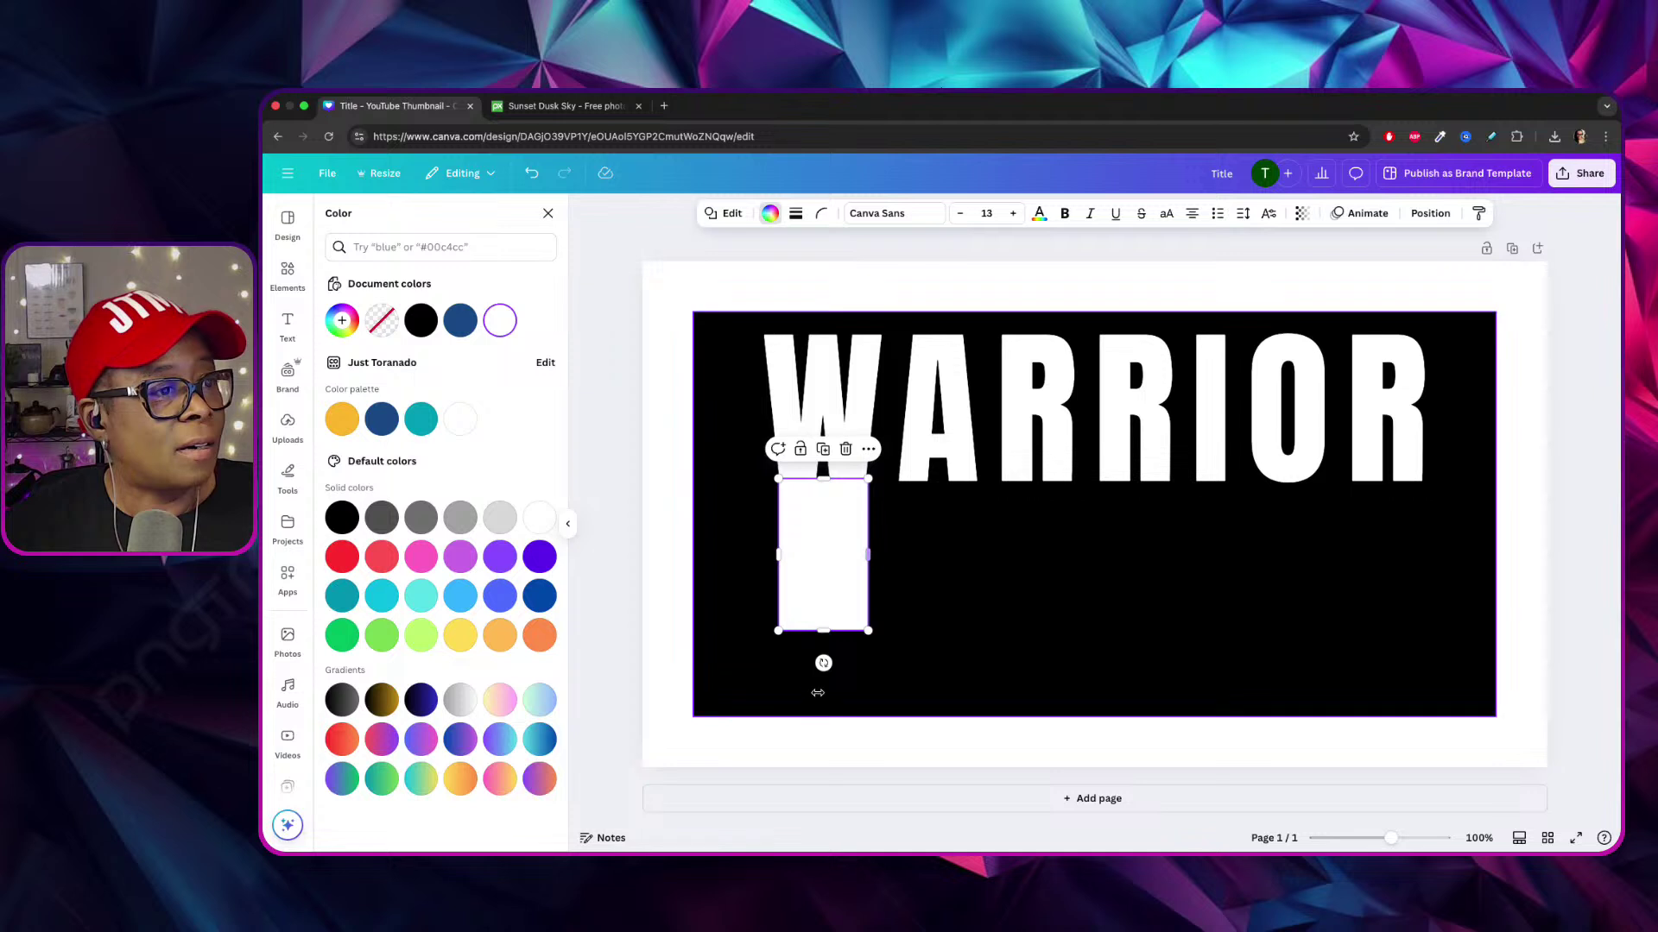
{"action": "mouse_move", "coordinate": [870, 555]}
{"action": "left_mouse_down"}
{"action": "mouse_move", "coordinate": [917, 557]}
{"action": "mouse_move", "coordinate": [836, 557]}
{"action": "mouse_move", "coordinate": [952, 559]}
{"action": "mouse_move", "coordinate": [864, 550]}
{"action": "left_mouse_up"}
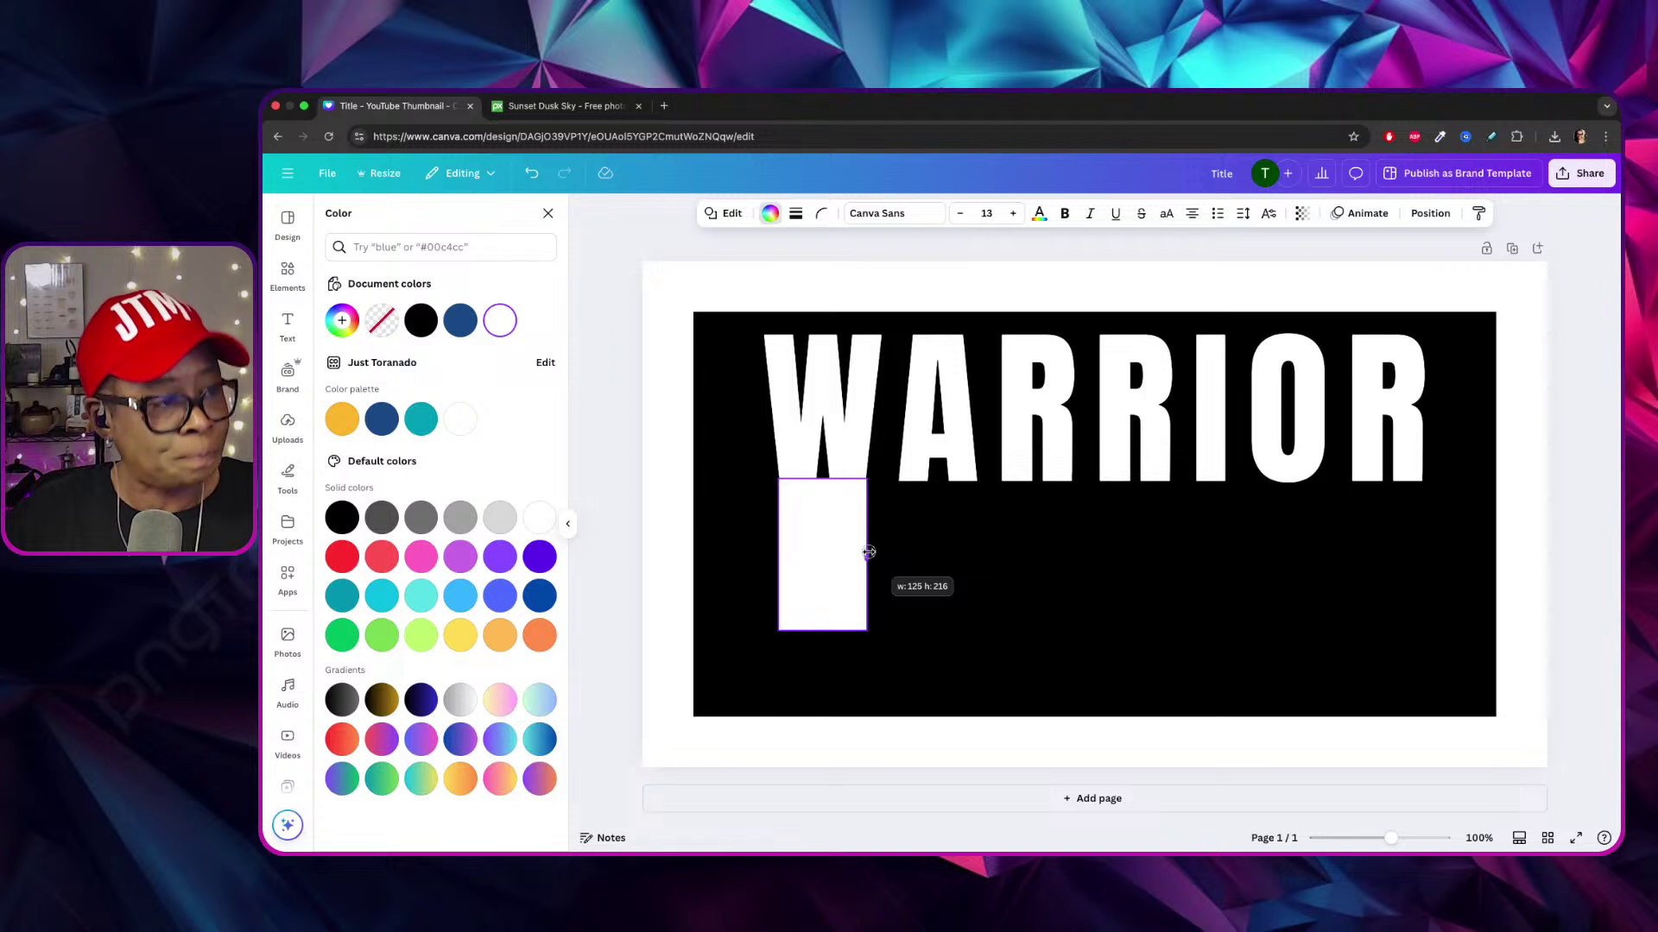
{"action": "left_click_drag", "start_coordinate": [869, 552], "coordinate": [867, 554]}
{"action": "left_click_drag", "start_coordinate": [826, 629], "coordinate": [826, 715]}
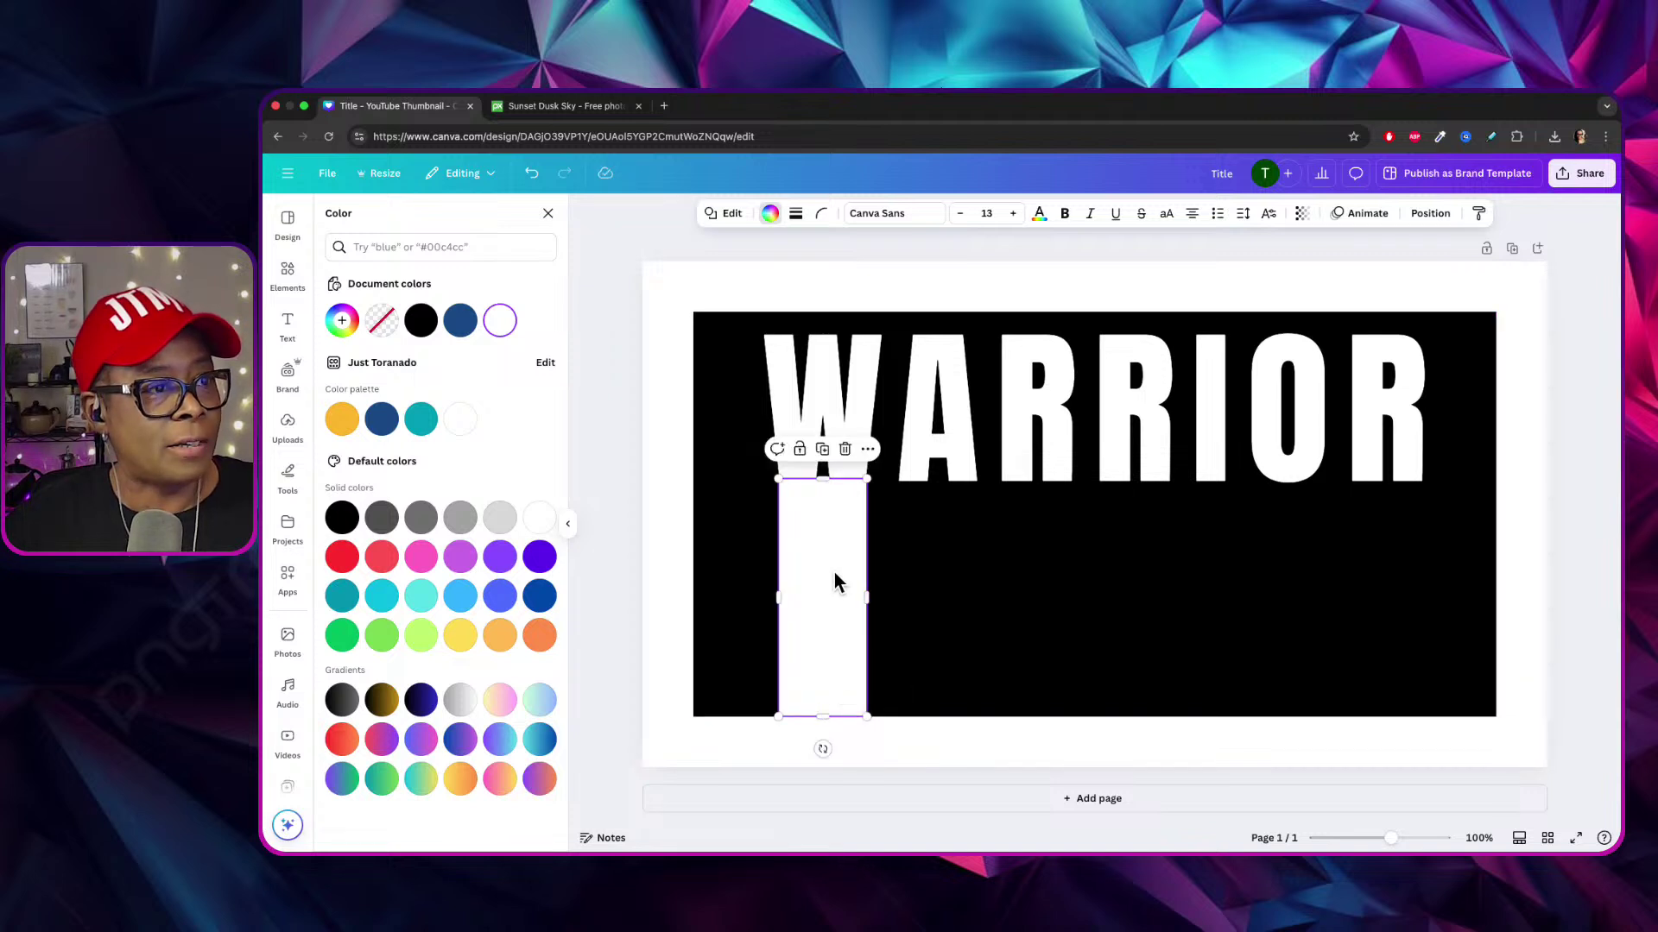
Duplicate the white bar four times, placing the copies side by side beneath the A, both following Rs and the I.
{"action": "right_click", "coordinate": [834, 583]}
{"action": "left_click", "coordinate": [892, 537]}
{"action": "left_click_drag", "start_coordinate": [847, 597], "coordinate": [960, 581]}
{"action": "right_click", "coordinate": [956, 575]}
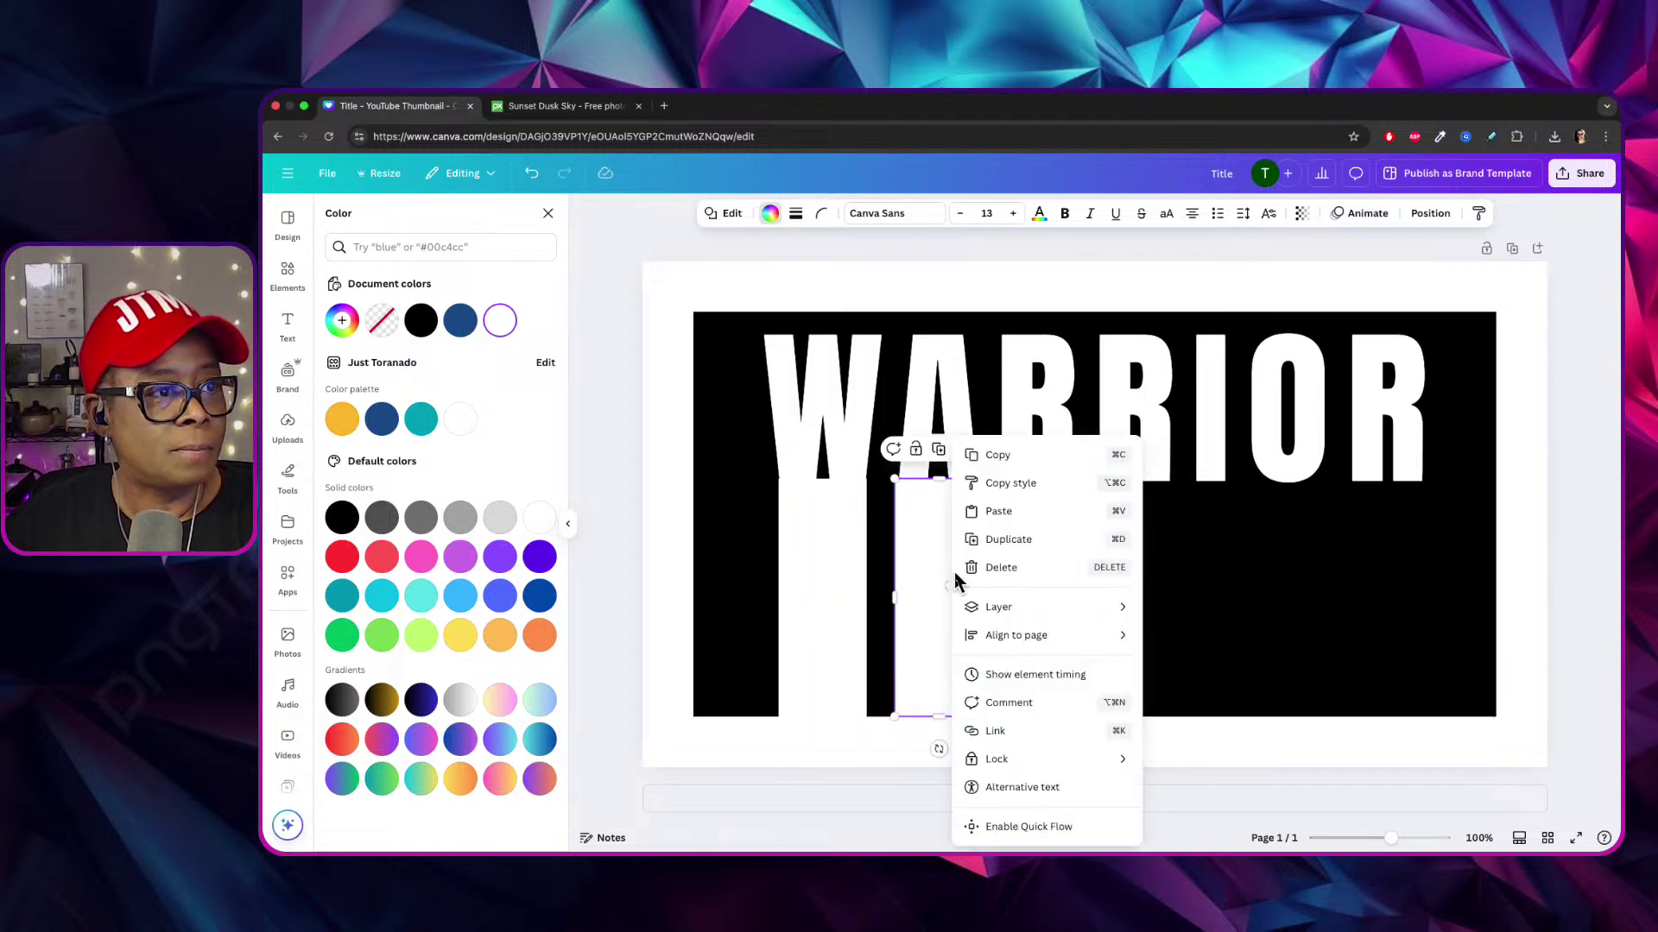
{"action": "left_click", "coordinate": [1022, 532]}
{"action": "left_click_drag", "start_coordinate": [1095, 581], "coordinate": [1084, 573]}
{"action": "right_click", "coordinate": [1085, 574]}
{"action": "left_click", "coordinate": [1136, 555]}
{"action": "left_click_drag", "start_coordinate": [1140, 526], "coordinate": [1144, 584]}
{"action": "right_click", "coordinate": [1144, 585]}
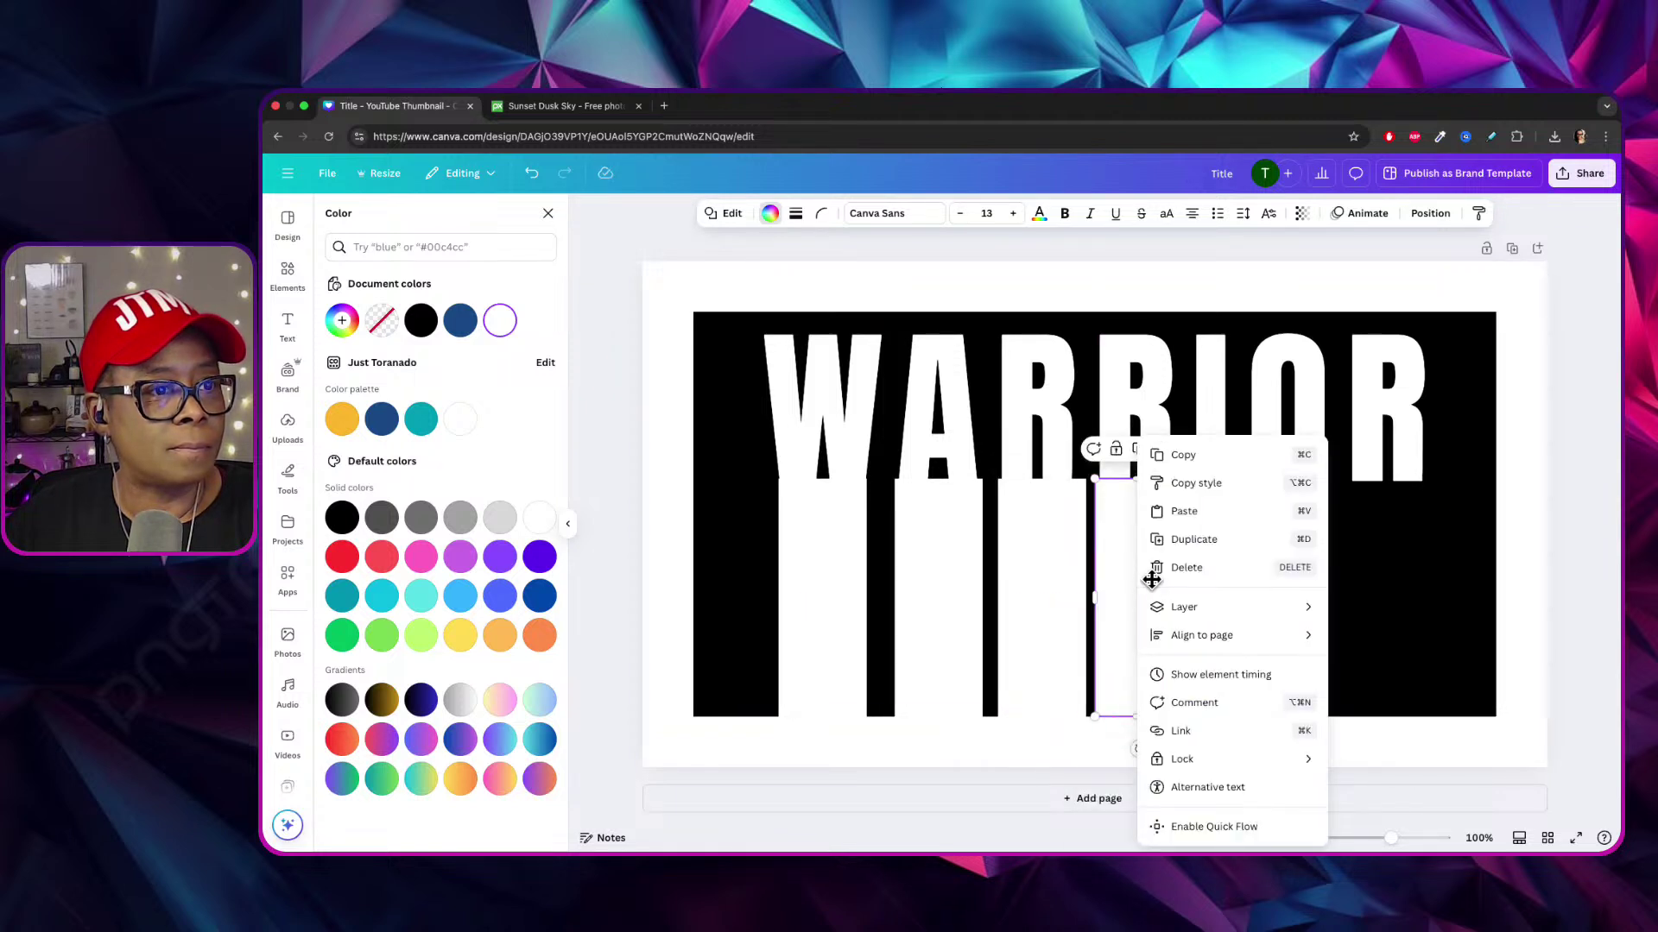
{"action": "left_click", "coordinate": [1200, 539]}
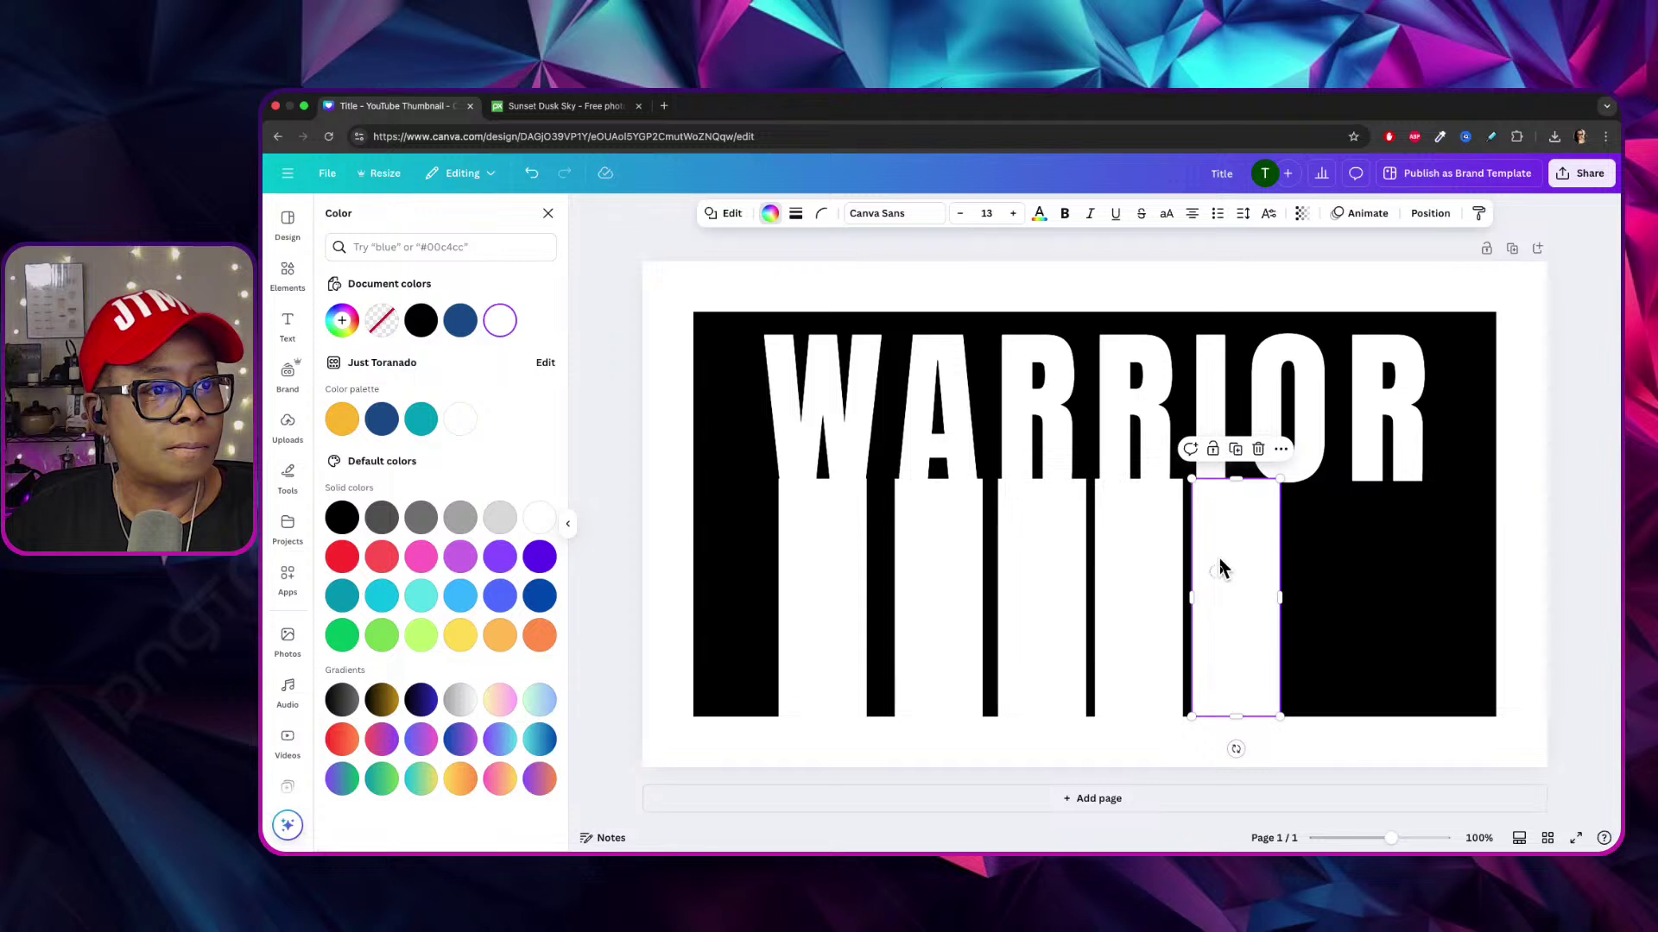
{"action": "left_click_drag", "start_coordinate": [811, 565], "coordinate": [908, 588]}
{"action": "left_click_drag", "start_coordinate": [1033, 595], "coordinate": [1036, 592]}
Reduce the WARRIOR text to size 166, widen its text box and increase the letter spacing.
{"action": "left_click", "coordinate": [1308, 387]}
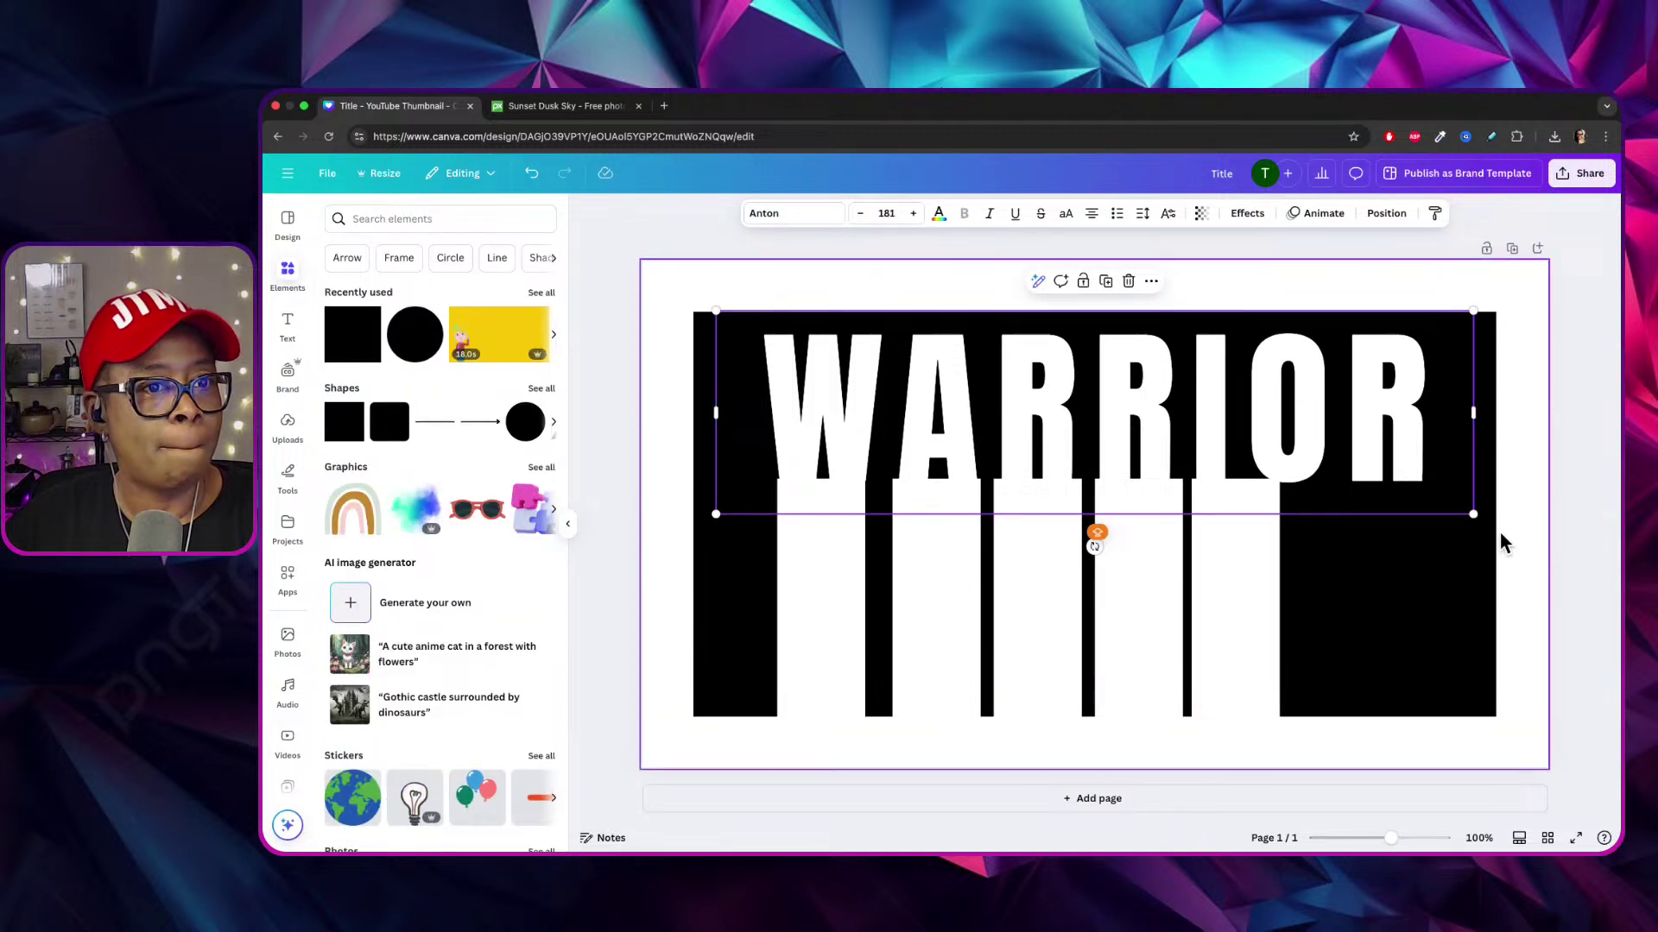
{"action": "left_click_drag", "start_coordinate": [1473, 514], "coordinate": [1413, 487]}
{"action": "left_click_drag", "start_coordinate": [1412, 406], "coordinate": [1463, 413]}
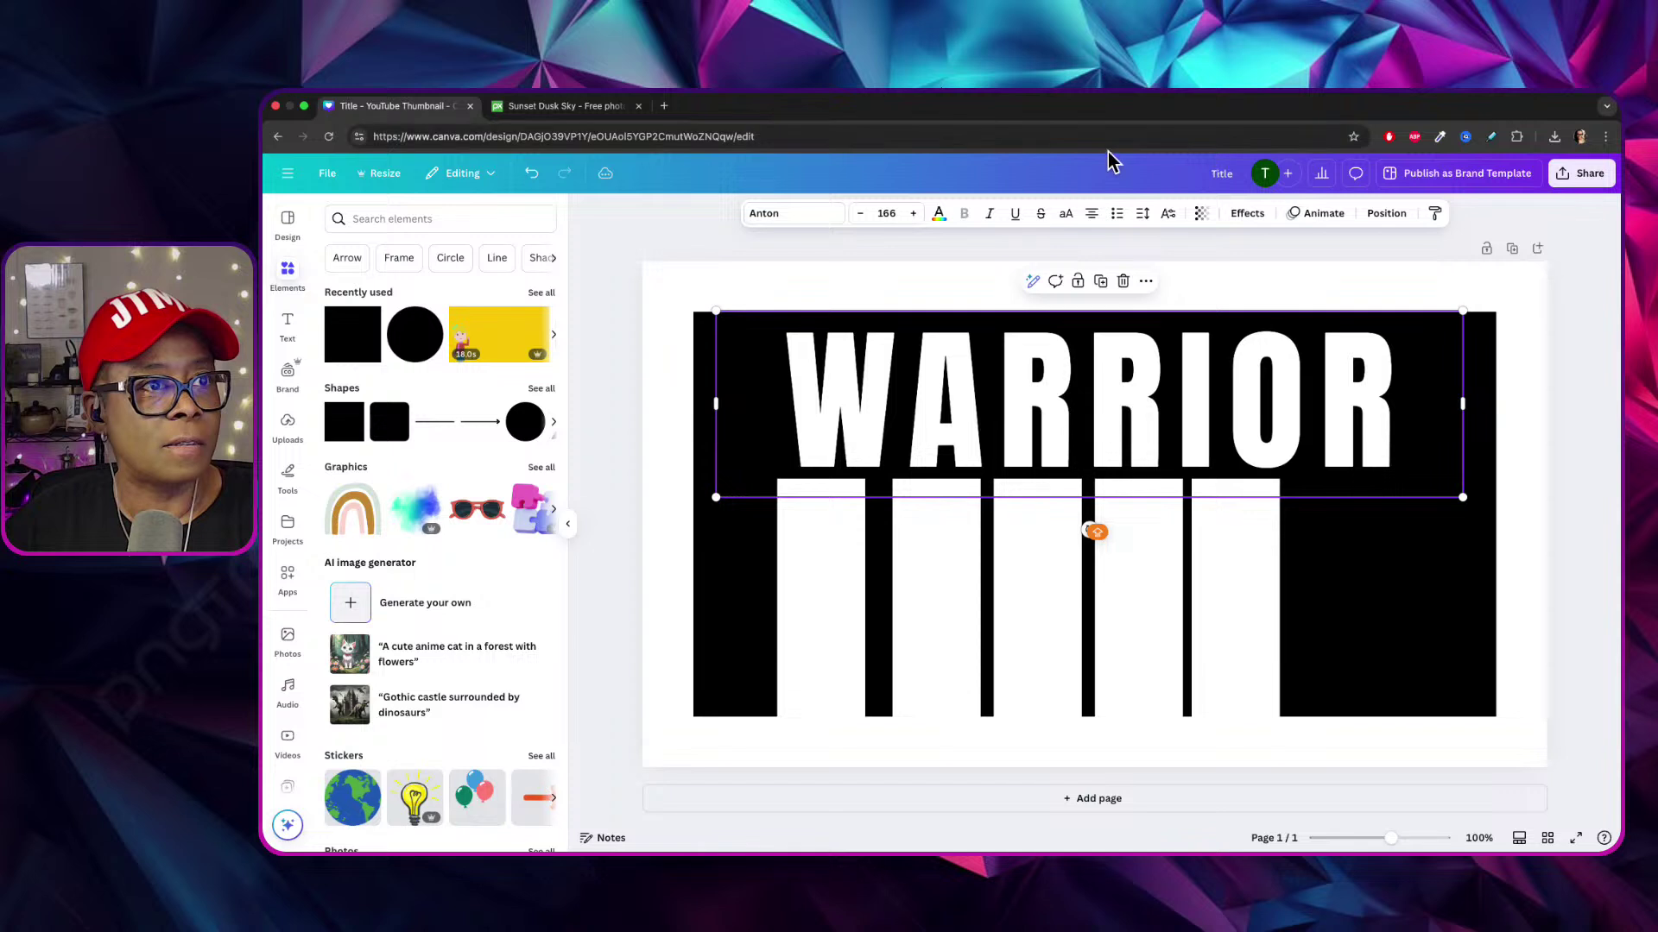
{"action": "left_click", "coordinate": [1143, 213]}
{"action": "left_click_drag", "start_coordinate": [1107, 269], "coordinate": [1117, 270]}
{"action": "left_click", "coordinate": [1333, 651]}
Shift the black rectangle slightly left and lock only its position.
{"action": "mouse_move", "coordinate": [1151, 388]}
{"action": "left_mouse_down"}
{"action": "mouse_move", "coordinate": [1170, 408]}
{"action": "mouse_move", "coordinate": [1132, 385]}
{"action": "mouse_move", "coordinate": [1139, 398]}
{"action": "left_mouse_up"}
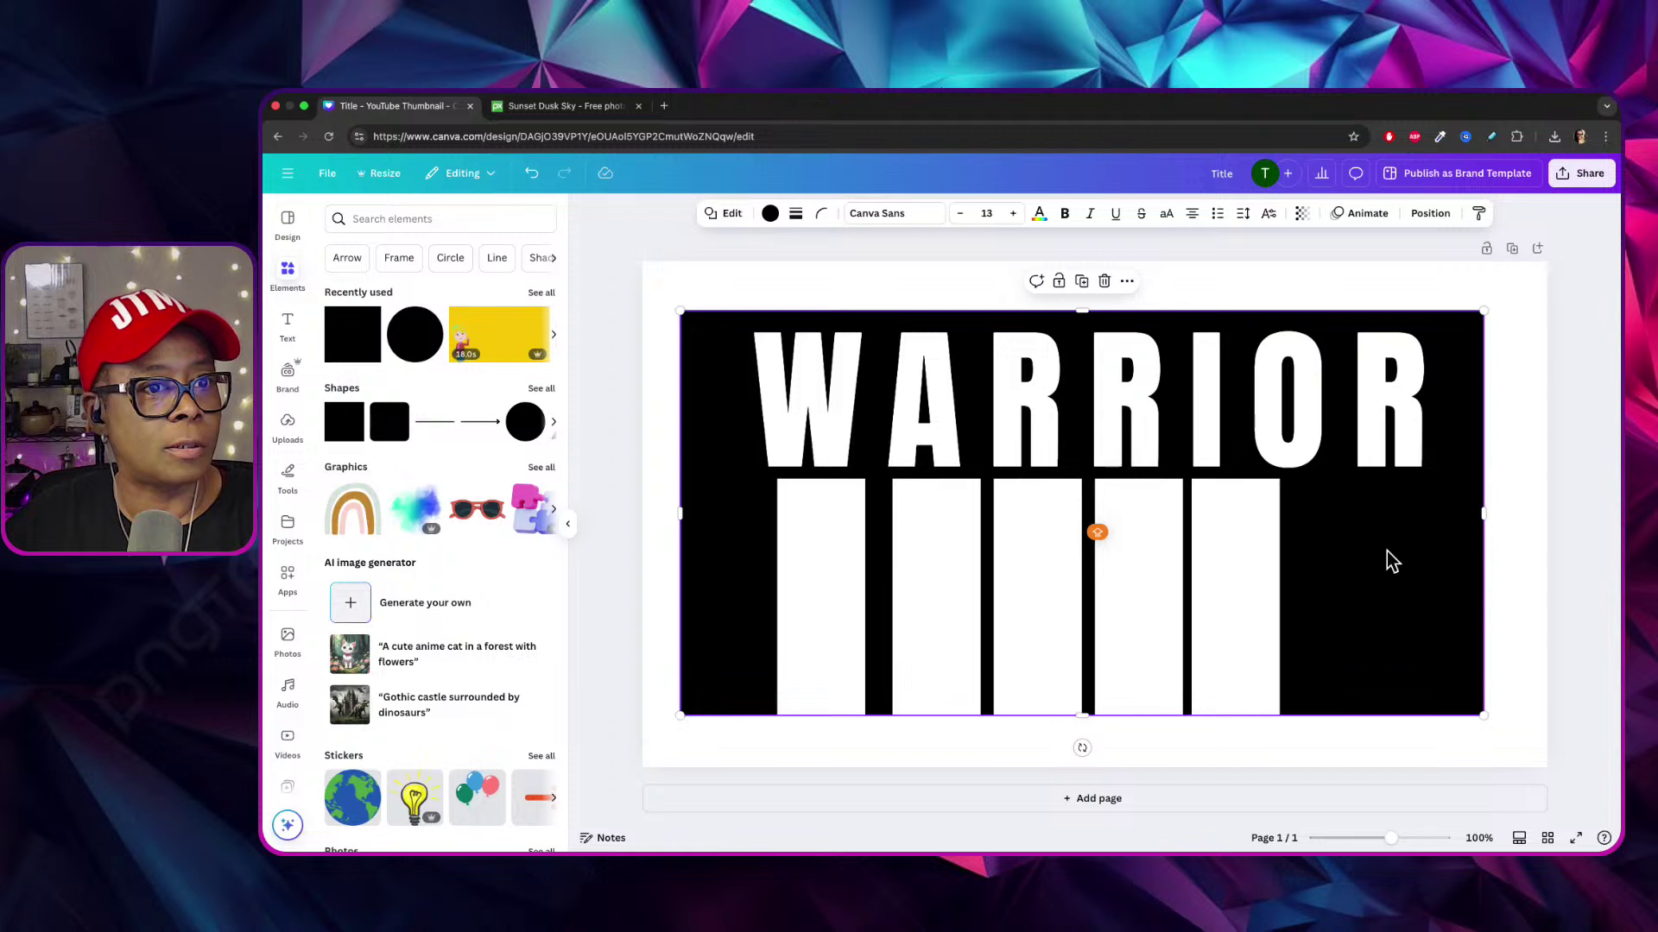
{"action": "right_click", "coordinate": [1417, 576]}
{"action": "left_click", "coordinate": [1463, 542]}
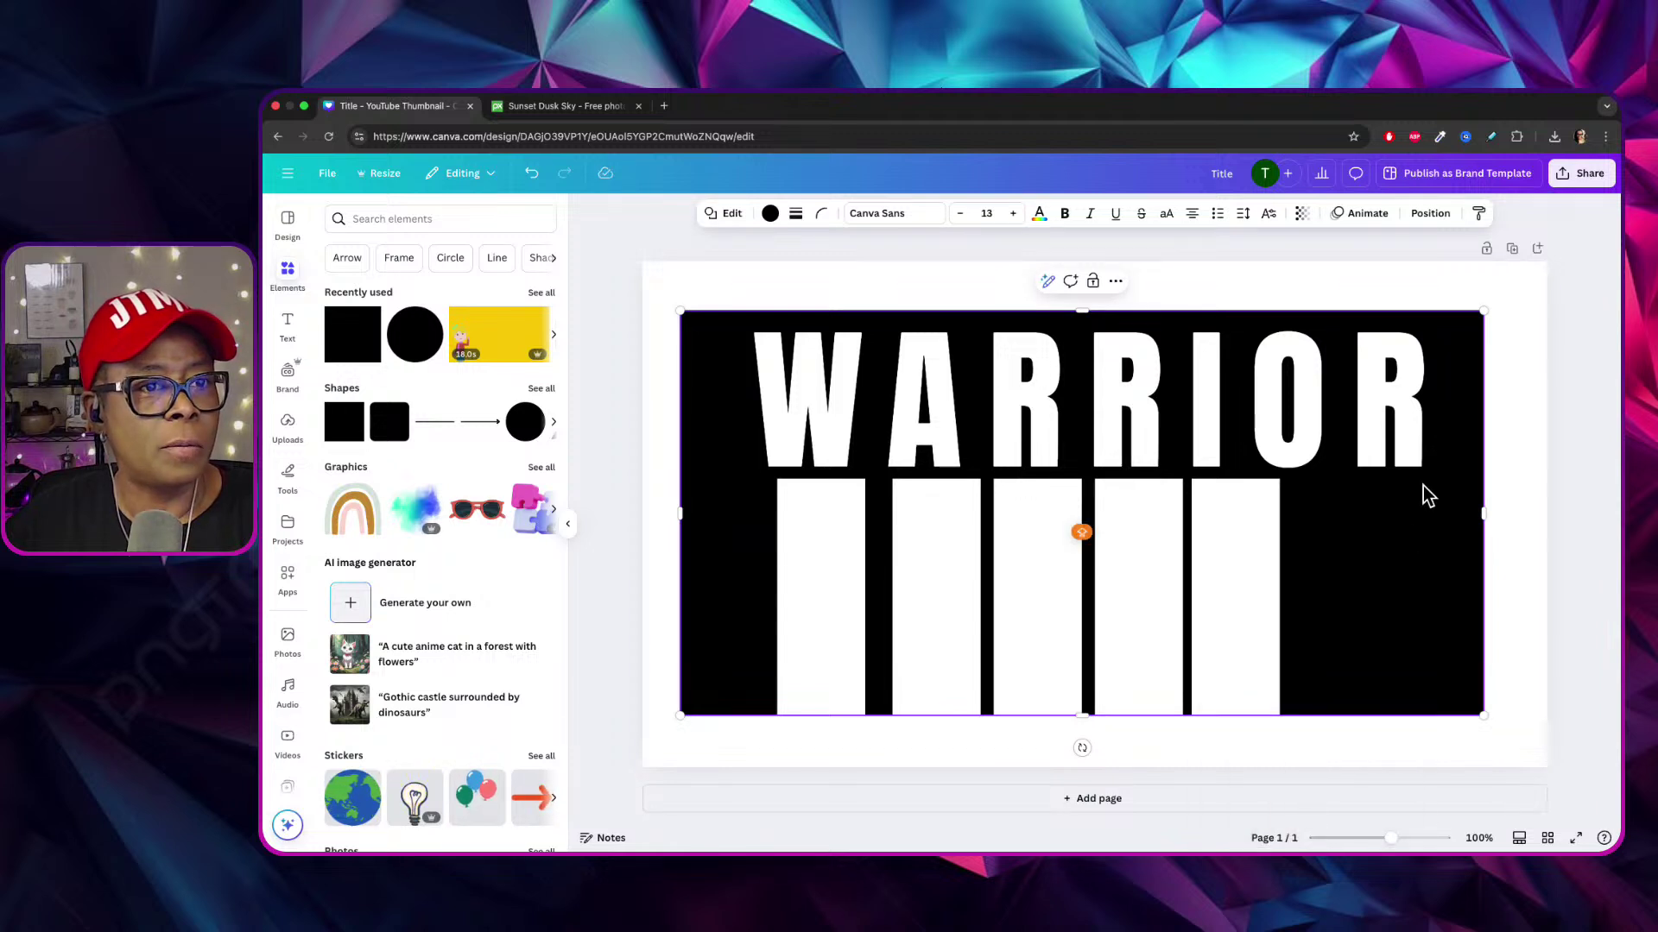
{"action": "left_click", "coordinate": [1473, 333]}
{"action": "left_click_drag", "start_coordinate": [1382, 525], "coordinate": [1383, 522]}
{"action": "right_click", "coordinate": [1383, 522]}
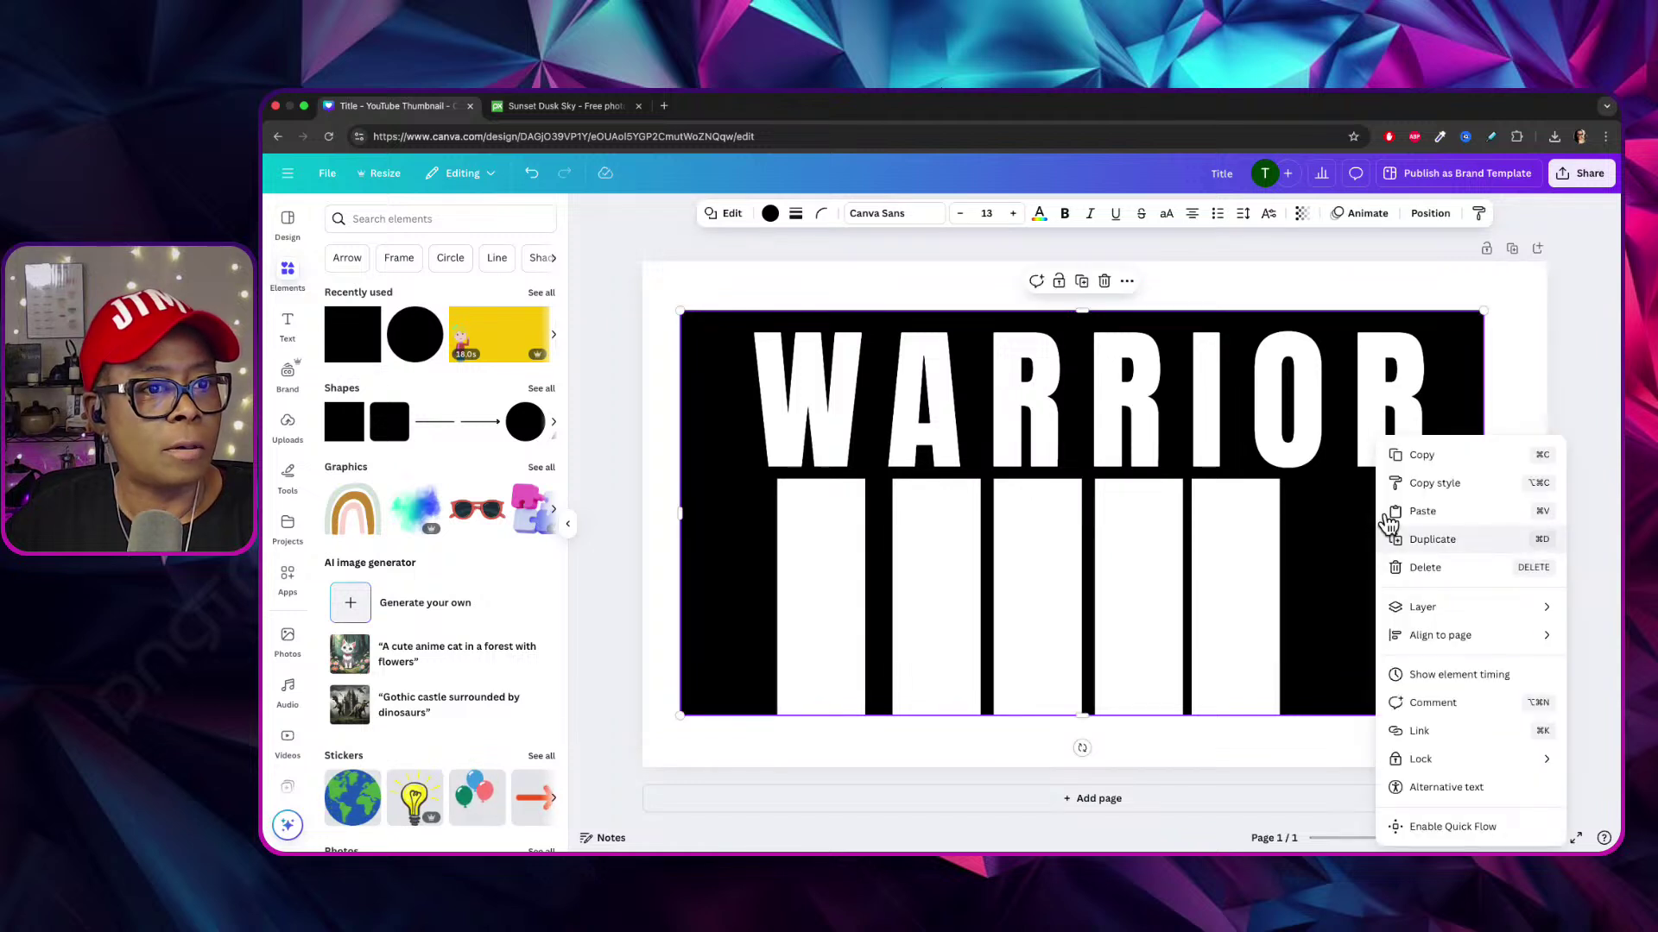
{"action": "mouse_move", "coordinate": [1471, 599]}
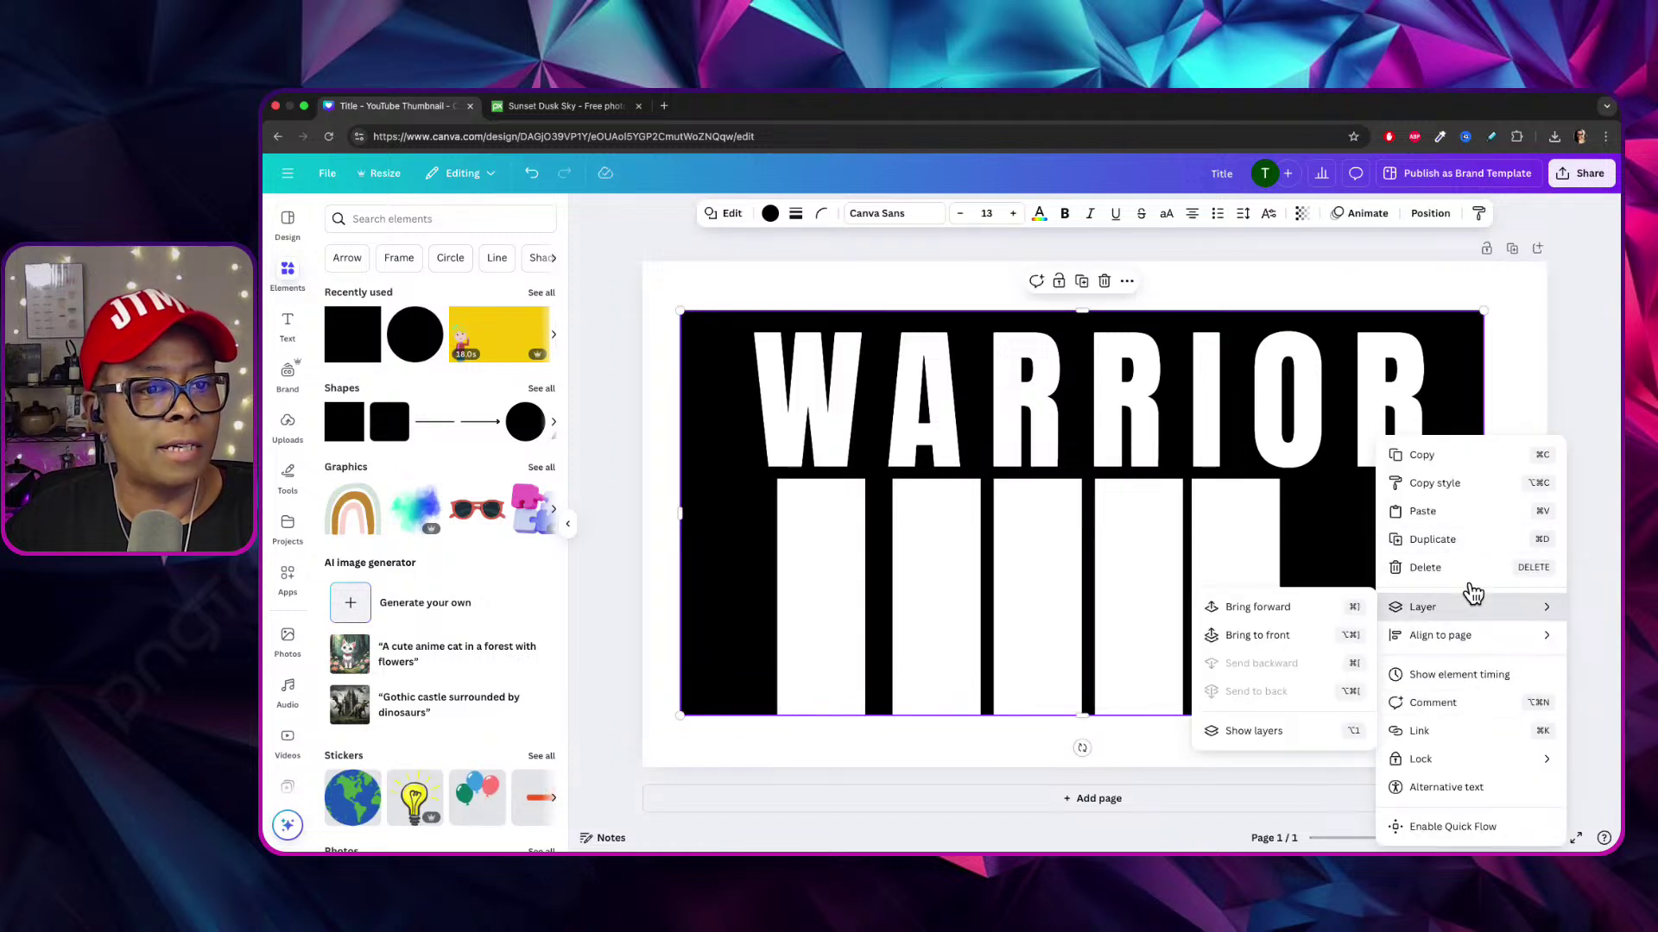
{"action": "mouse_move", "coordinate": [1446, 758]}
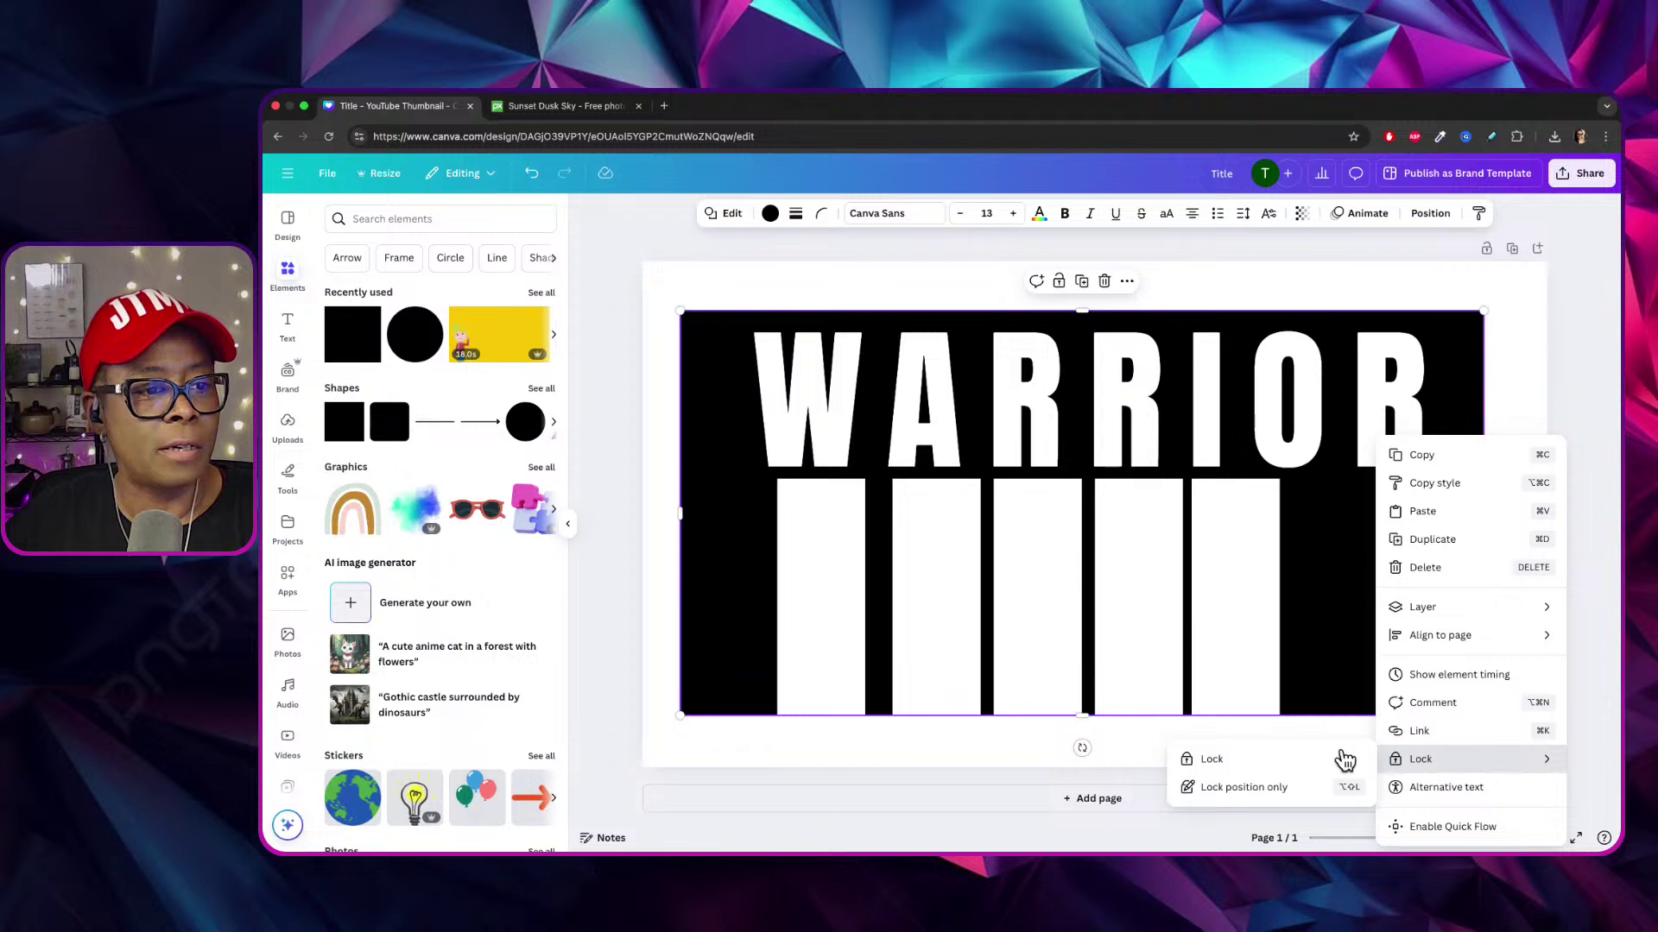
{"action": "left_click", "coordinate": [1258, 784]}
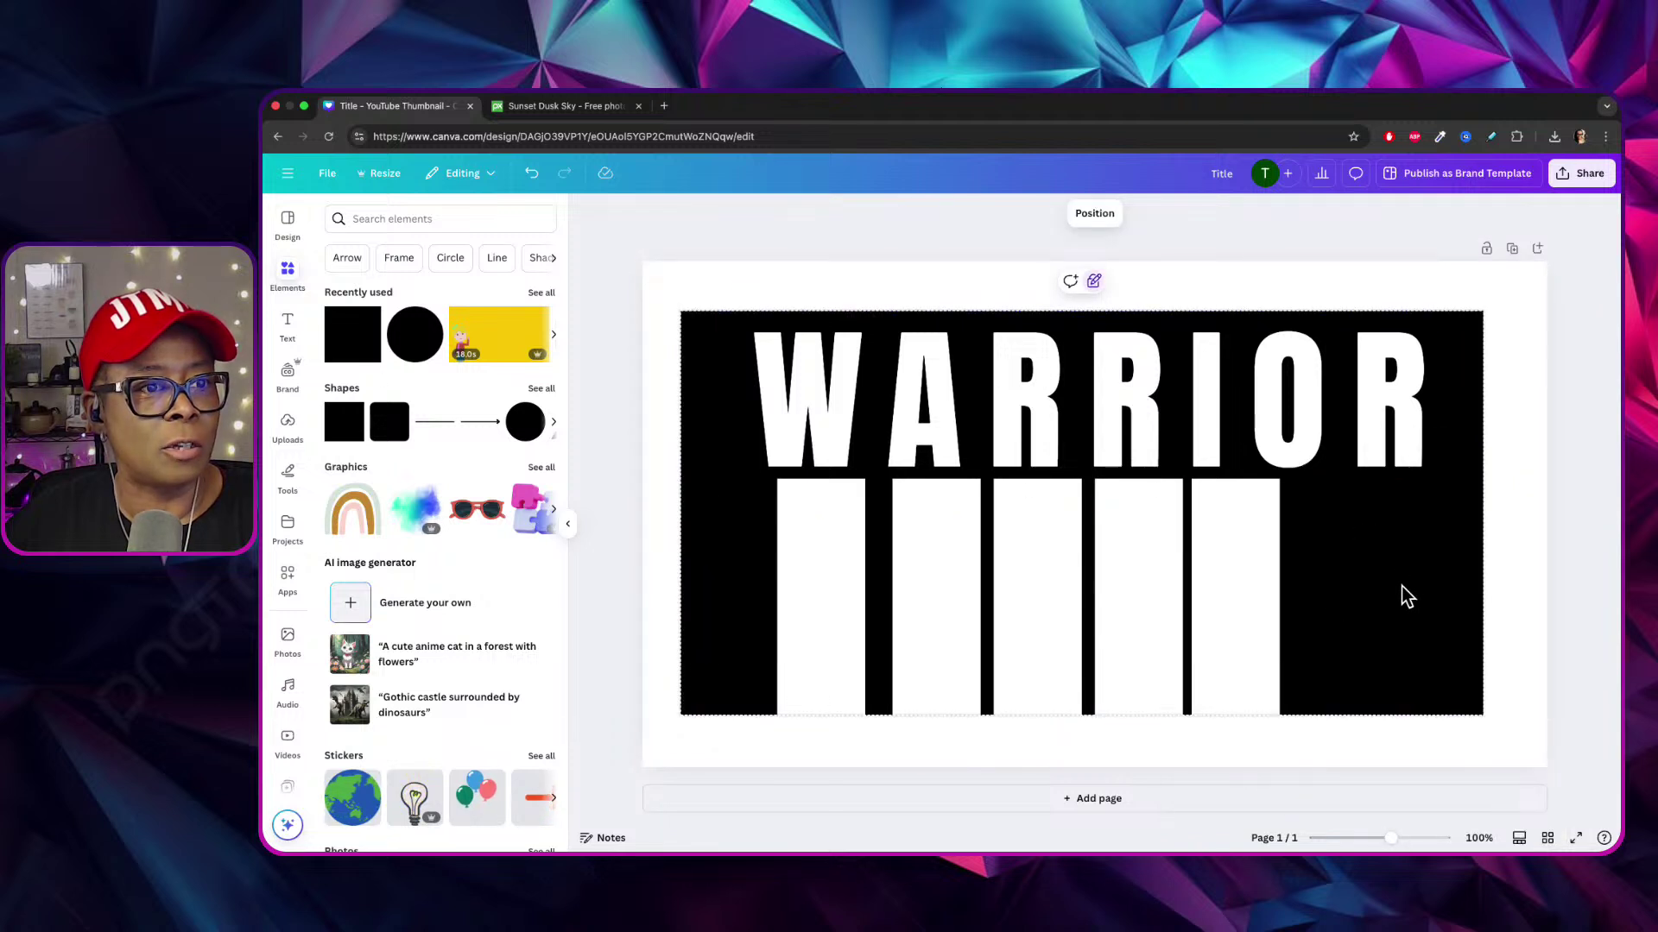
{"action": "key", "text": "Escape"}
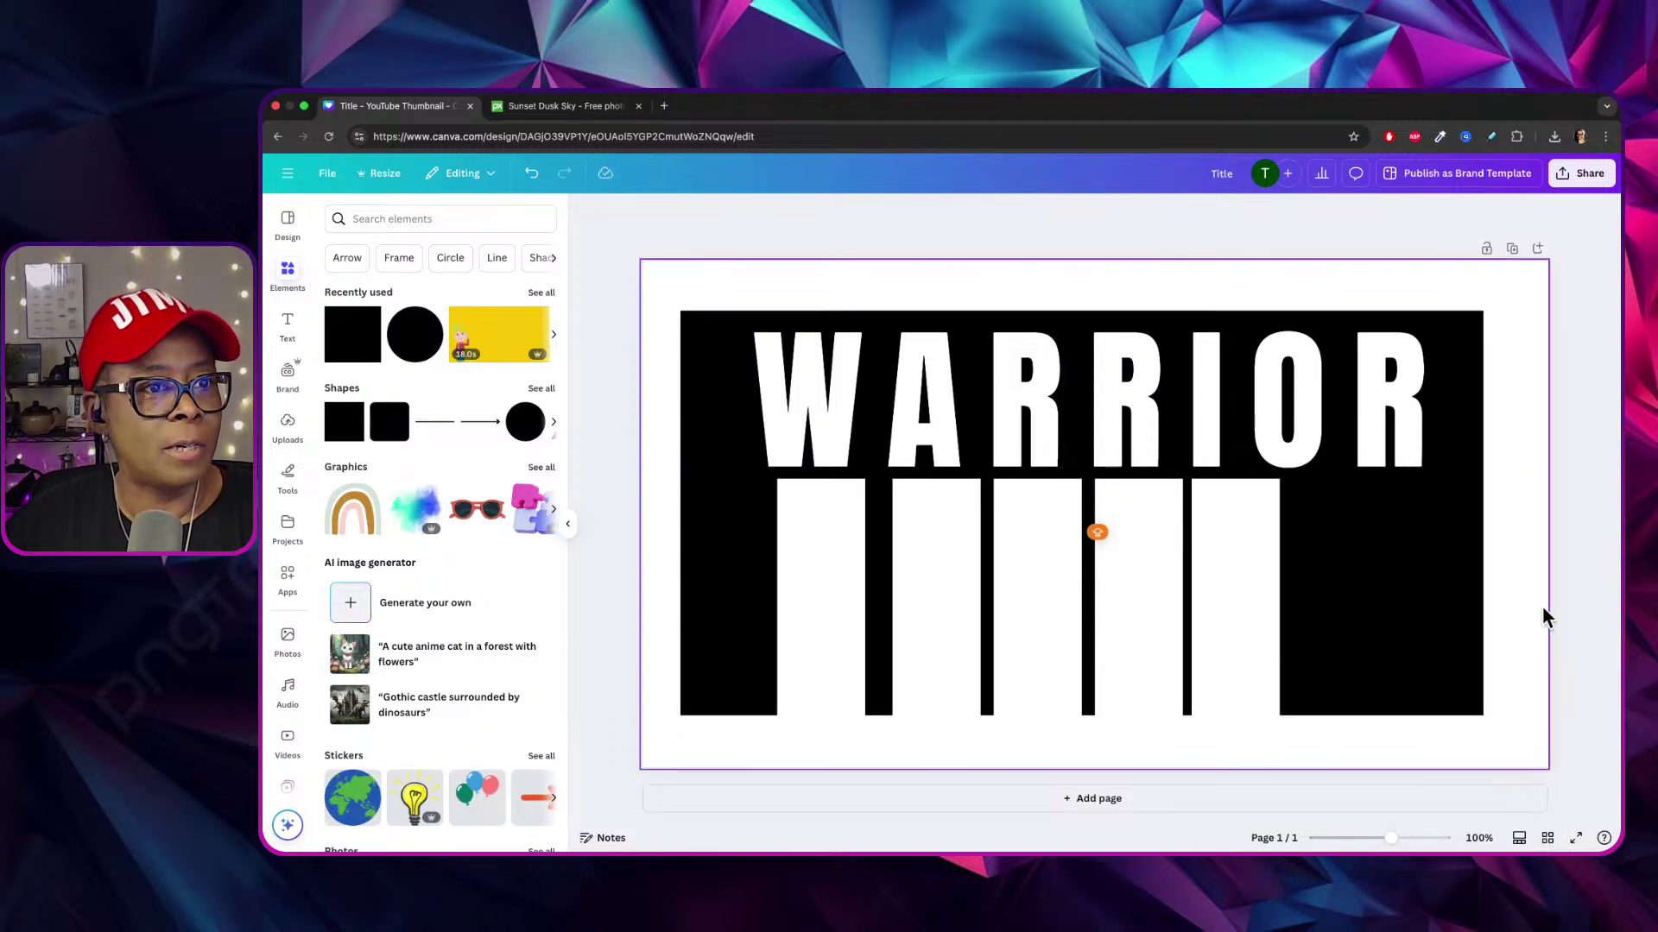
Move the five white bars up against the bottoms of the W, A, R, R and I, with their tops level.
{"action": "left_click", "coordinate": [810, 589]}
{"action": "left_click_drag", "start_coordinate": [811, 589], "coordinate": [810, 578]}
{"action": "left_click_drag", "start_coordinate": [952, 600], "coordinate": [942, 587]}
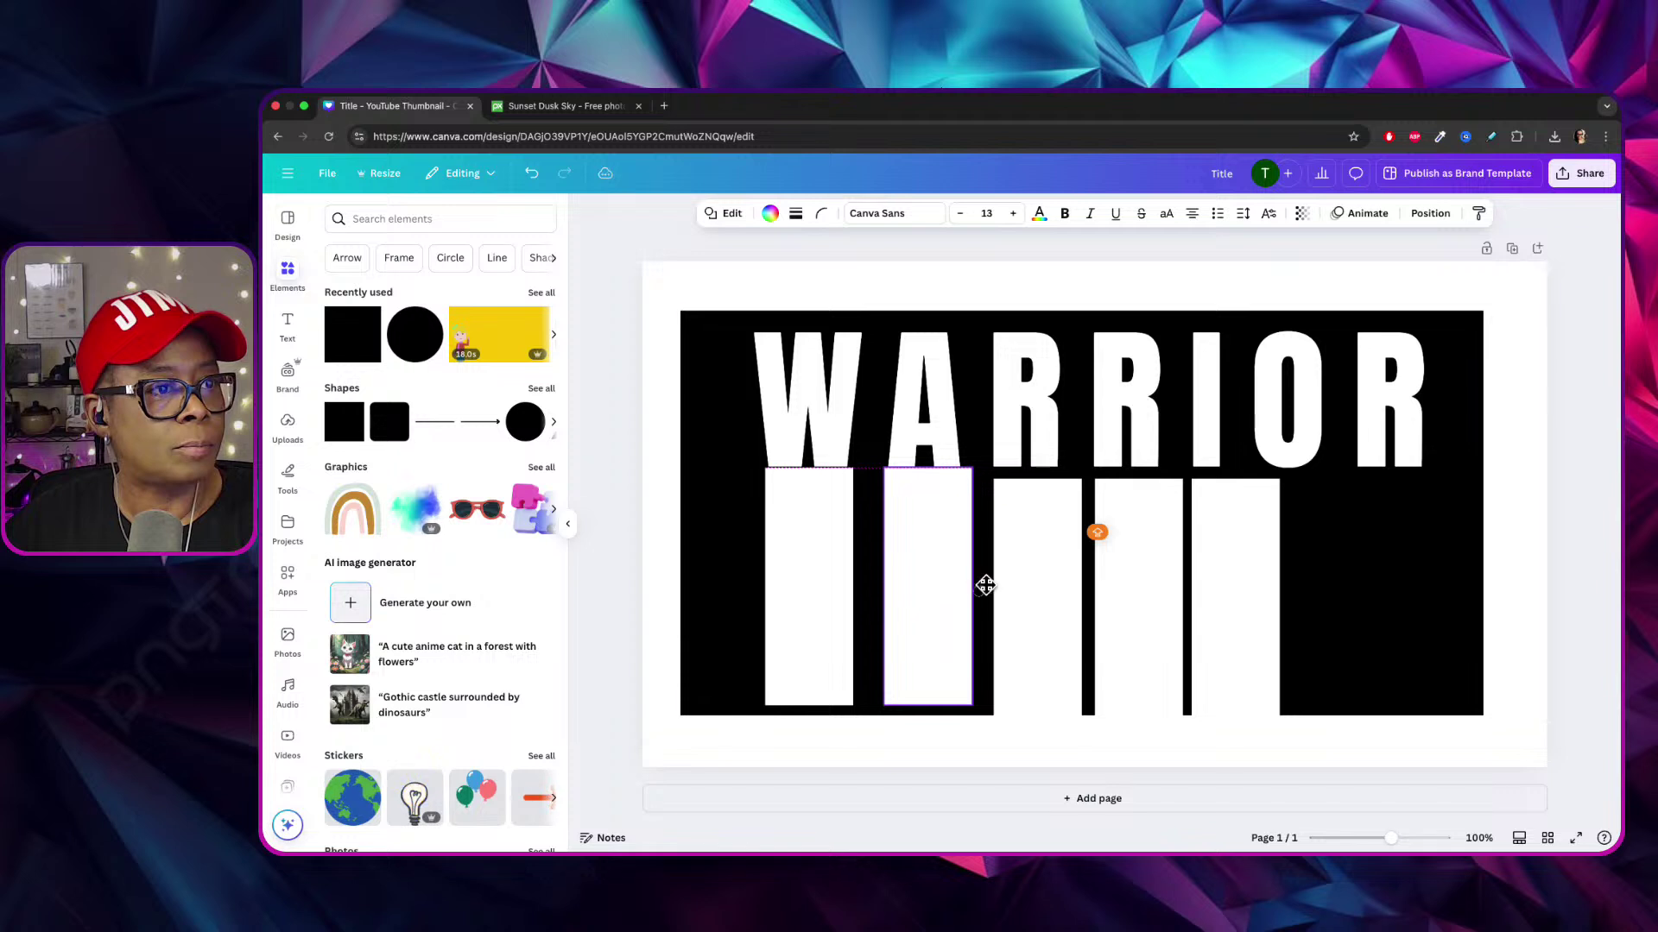
{"action": "left_click_drag", "start_coordinate": [1039, 575], "coordinate": [1132, 555]}
{"action": "left_click", "coordinate": [1258, 564]}
{"action": "left_click_drag", "start_coordinate": [1258, 564], "coordinate": [1257, 555]}
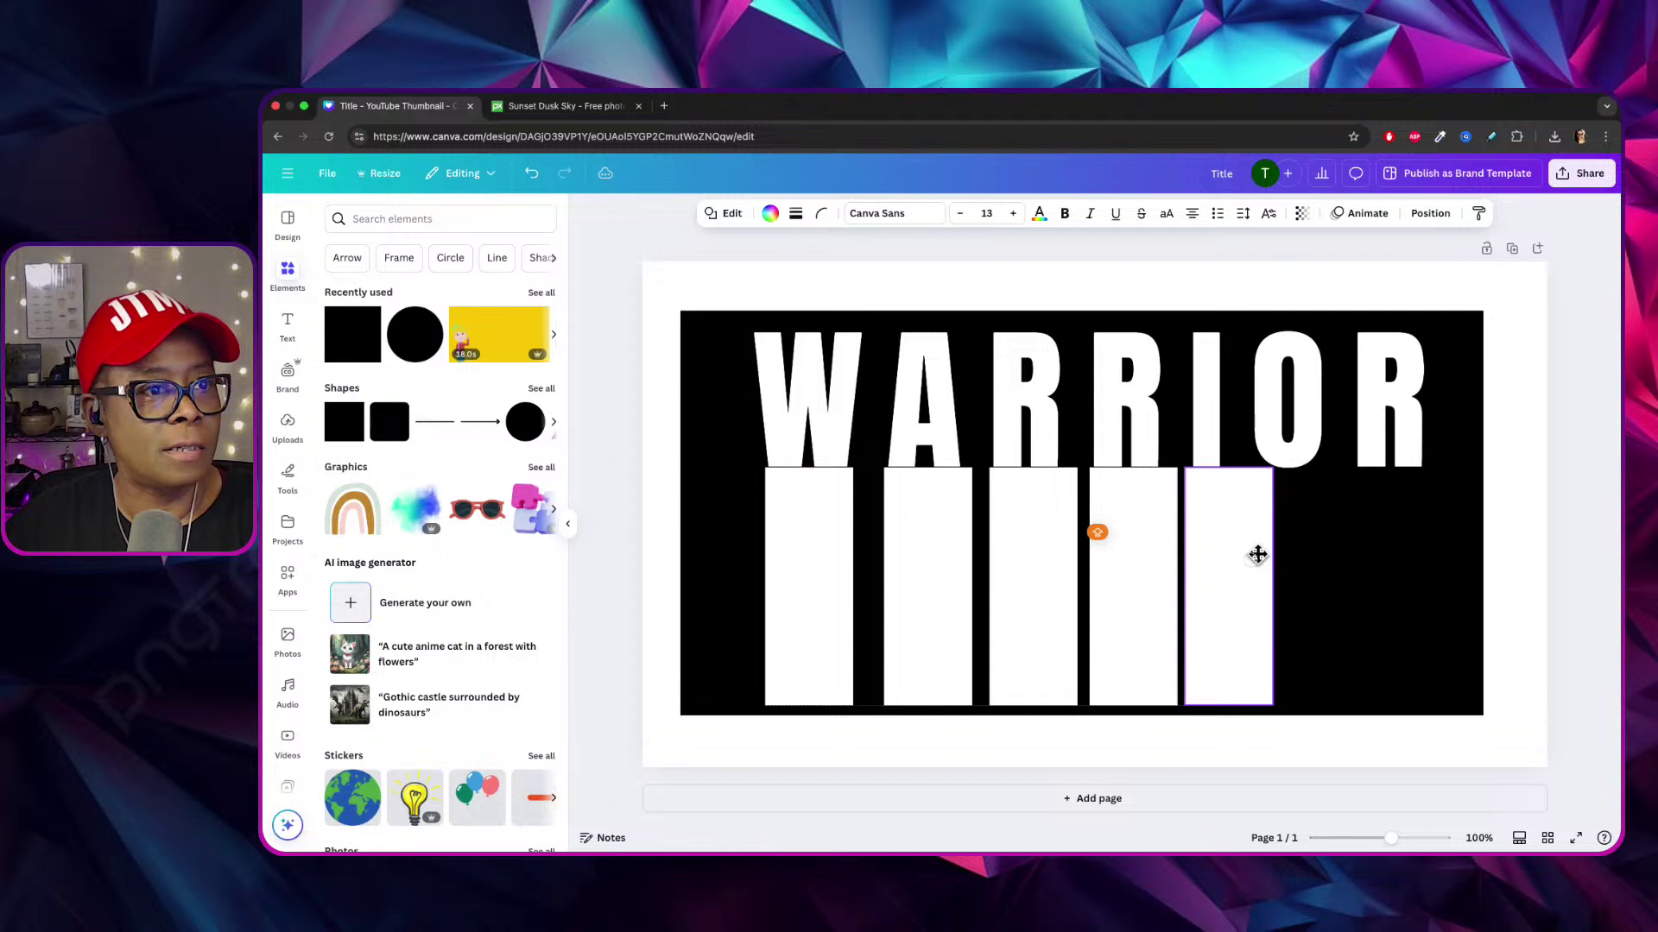
Narrow the white bar under the I and shift it slightly left, and narrow the second R's bar to about 111 wide.
{"action": "left_click_drag", "start_coordinate": [1274, 482], "coordinate": [1251, 486]}
{"action": "left_click_drag", "start_coordinate": [1209, 543], "coordinate": [1167, 586]}
{"action": "left_click", "coordinate": [1133, 564]}
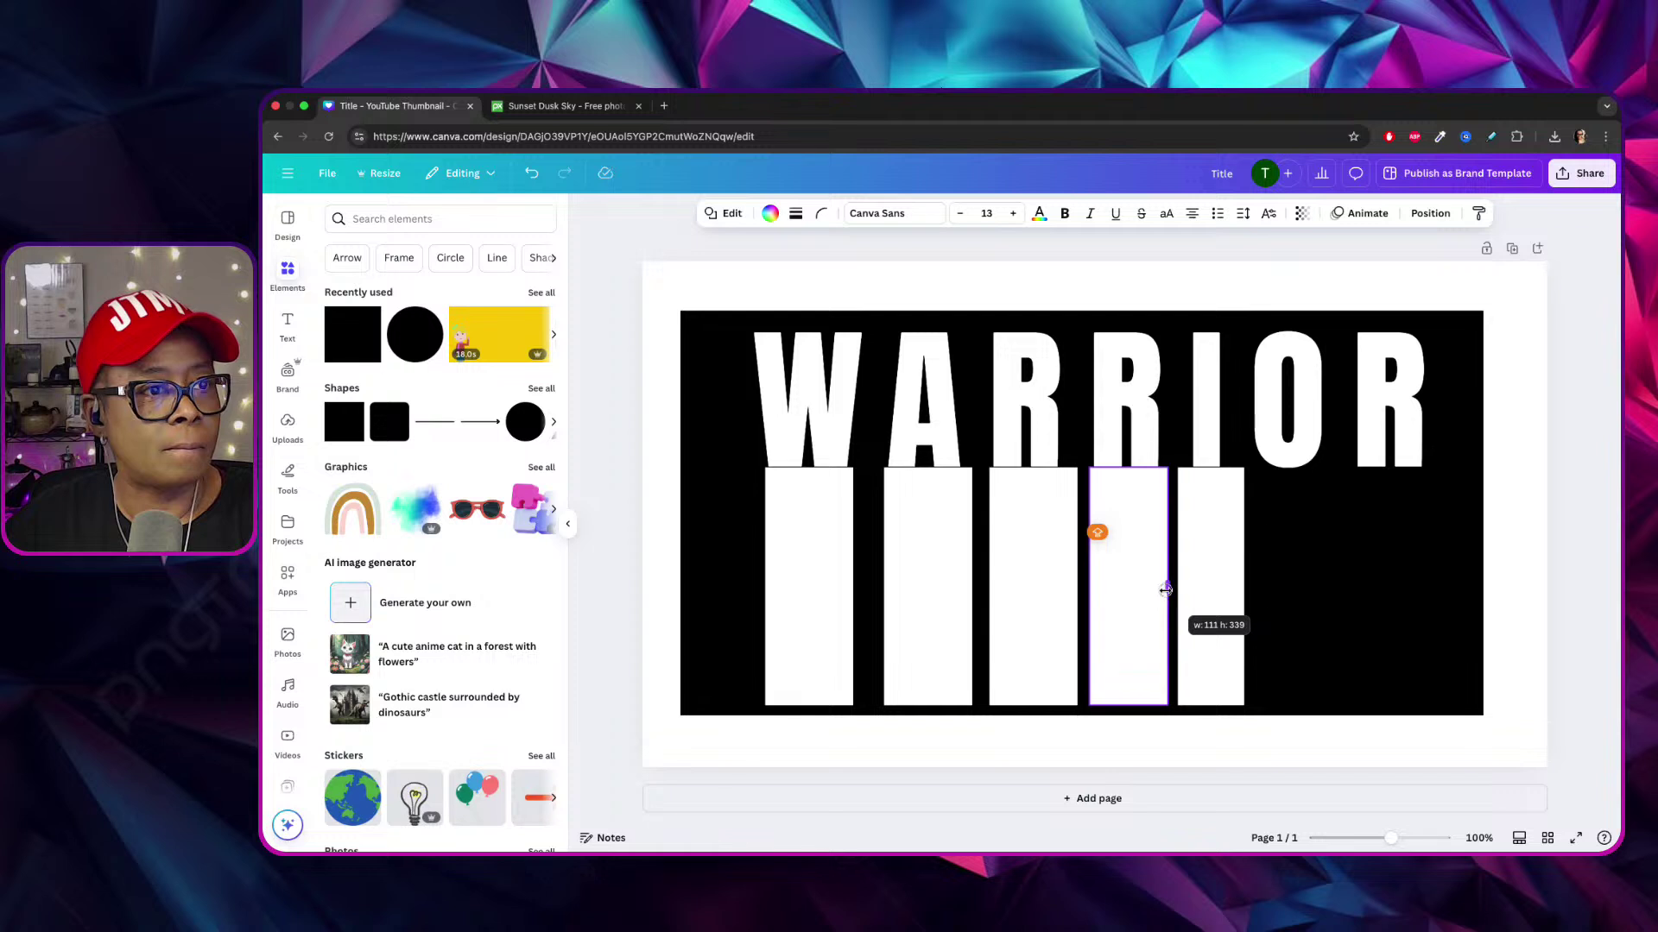
{"action": "left_click", "coordinate": [1240, 587]}
{"action": "left_click", "coordinate": [1148, 552]}
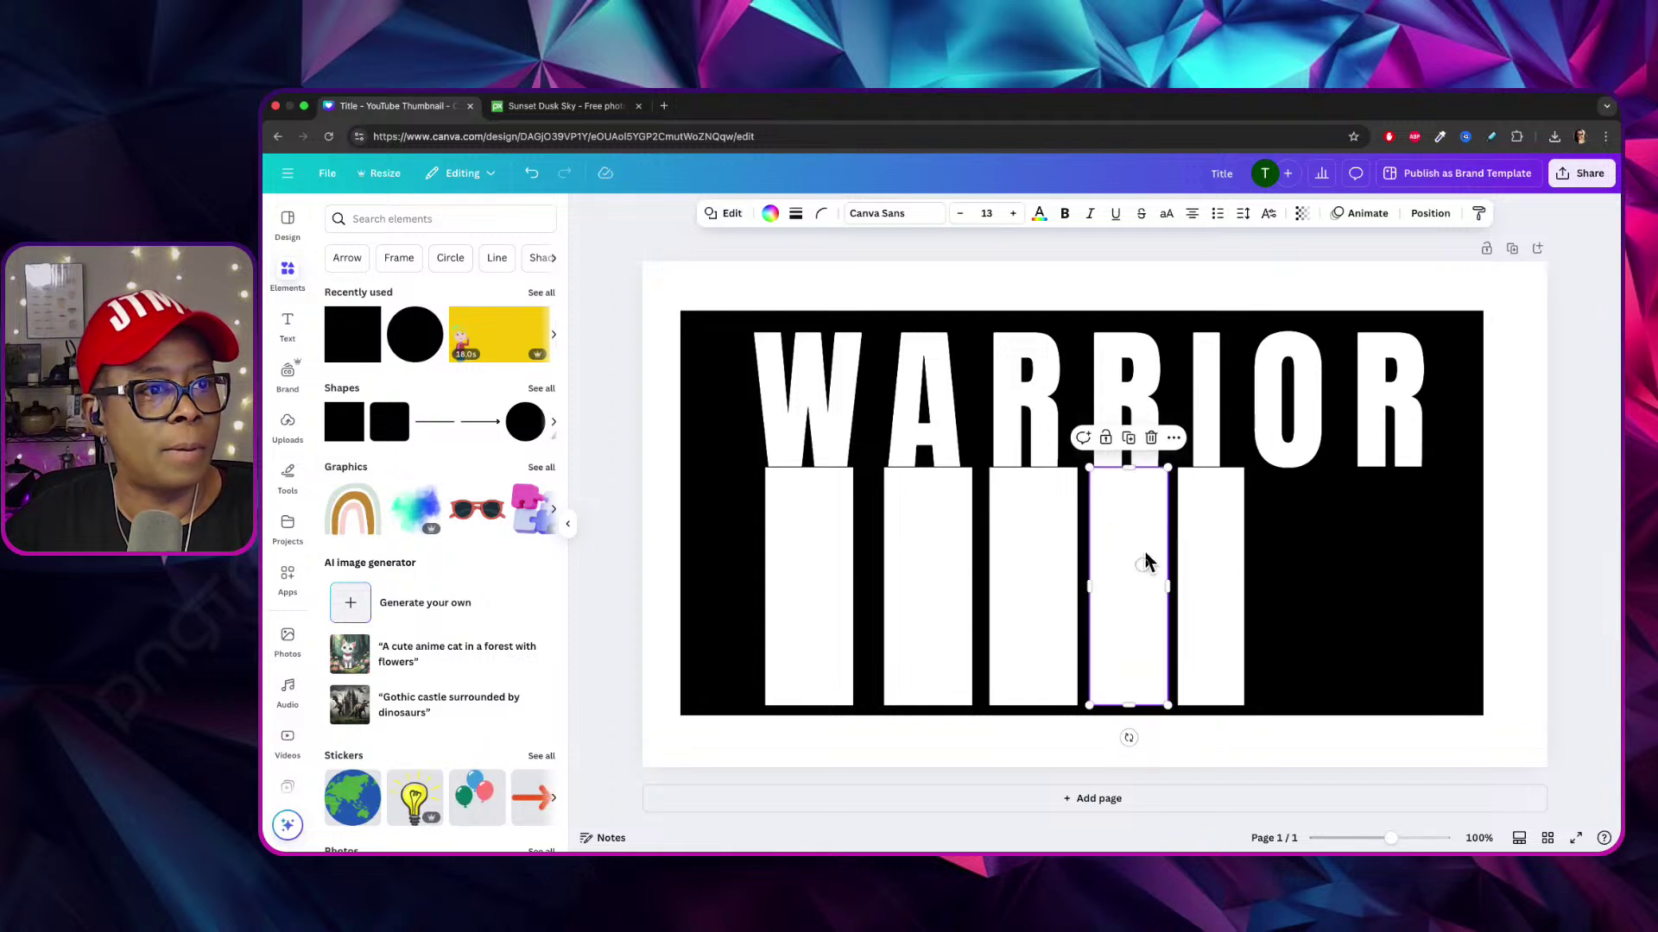
Slightly narrow the white bars under the second R, first R, A and W.
{"action": "left_click_drag", "start_coordinate": [1174, 578], "coordinate": [971, 586]}
{"action": "left_click", "coordinate": [1040, 581]}
{"action": "left_click", "coordinate": [942, 590]}
{"action": "left_click", "coordinate": [848, 577]}
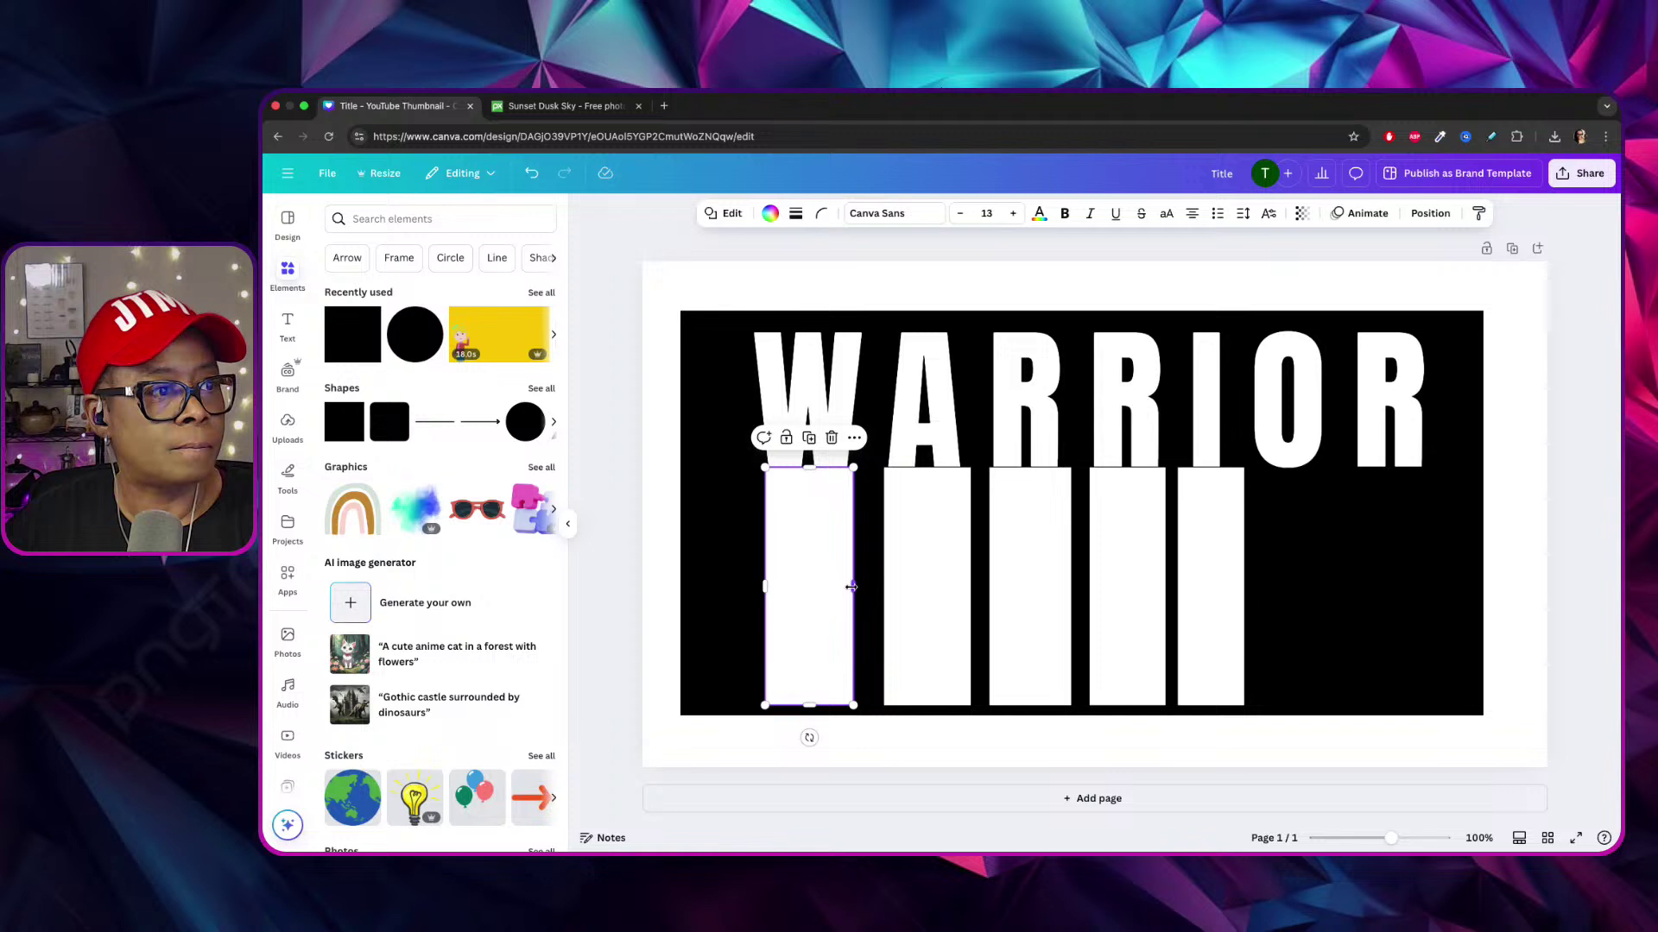
{"action": "left_click_drag", "start_coordinate": [852, 587], "coordinate": [916, 587]}
Delete the four white bars under the W, A and both middle Rs, keeping only the I's bar.
{"action": "left_click", "coordinate": [917, 600]}
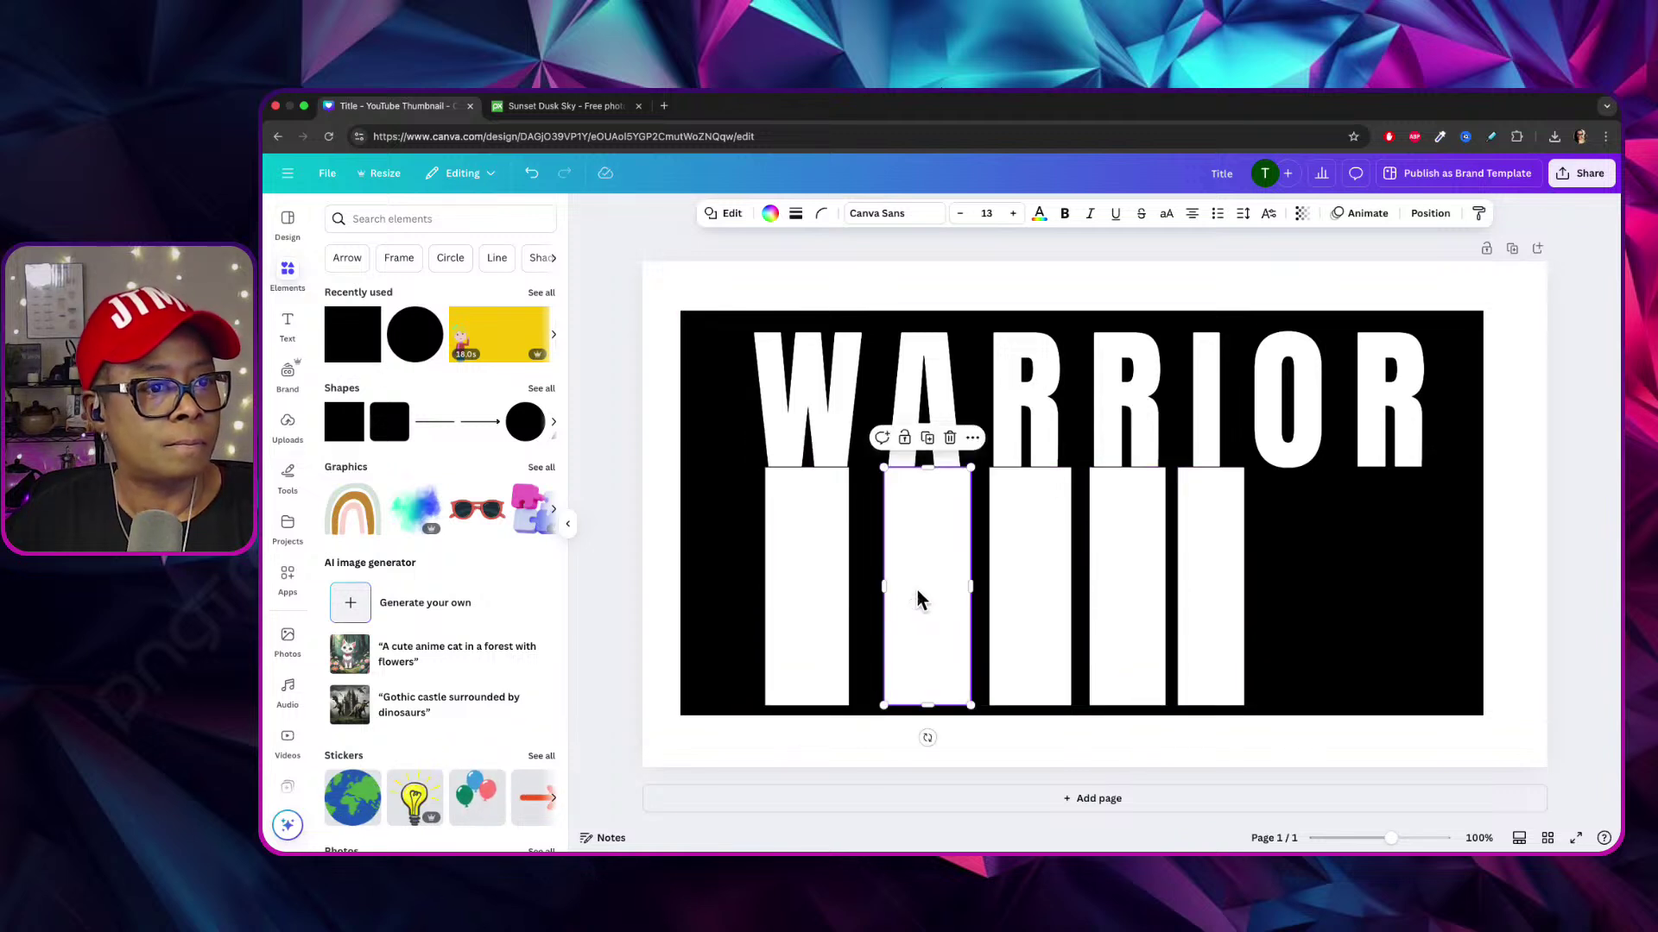
{"action": "key", "text": "Delete"}
{"action": "left_click", "coordinate": [1144, 611]}
{"action": "key", "text": "Delete"}
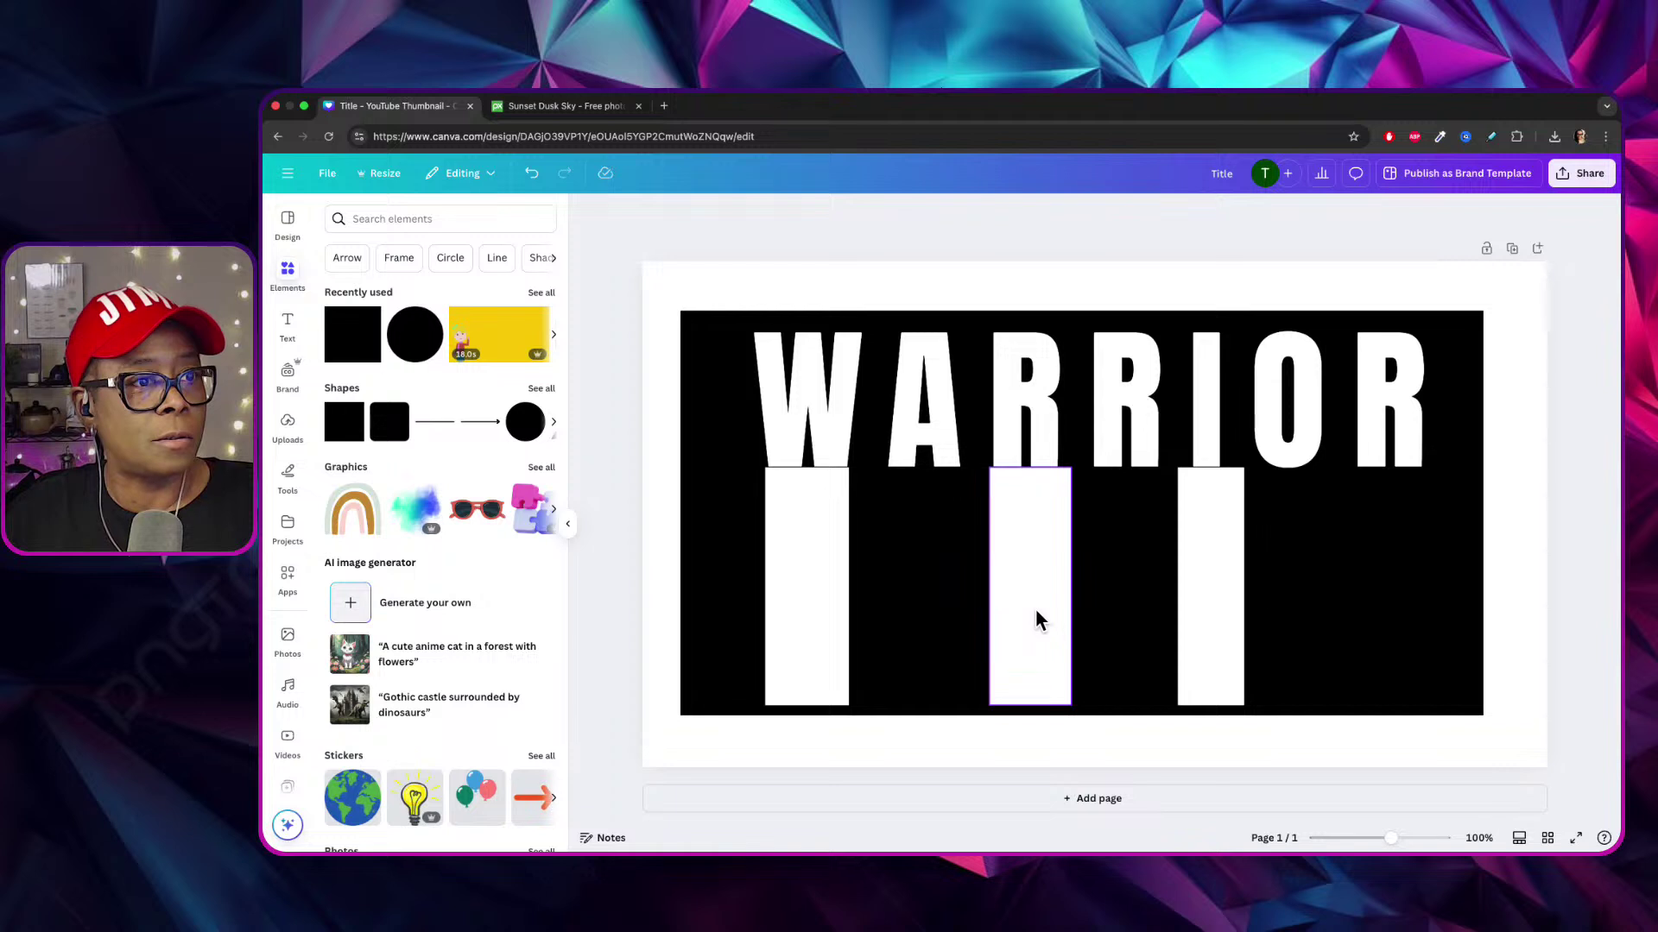
{"action": "left_click", "coordinate": [1031, 606]}
{"action": "key", "text": "Delete"}
{"action": "left_click", "coordinate": [815, 599]}
{"action": "key", "text": "Delete"}
Centre the remaining white bar against the bottom of the I and extend it to the black rectangle's lower edge.
{"action": "left_click", "coordinate": [1194, 594]}
{"action": "left_click_drag", "start_coordinate": [1198, 601], "coordinate": [1205, 606]}
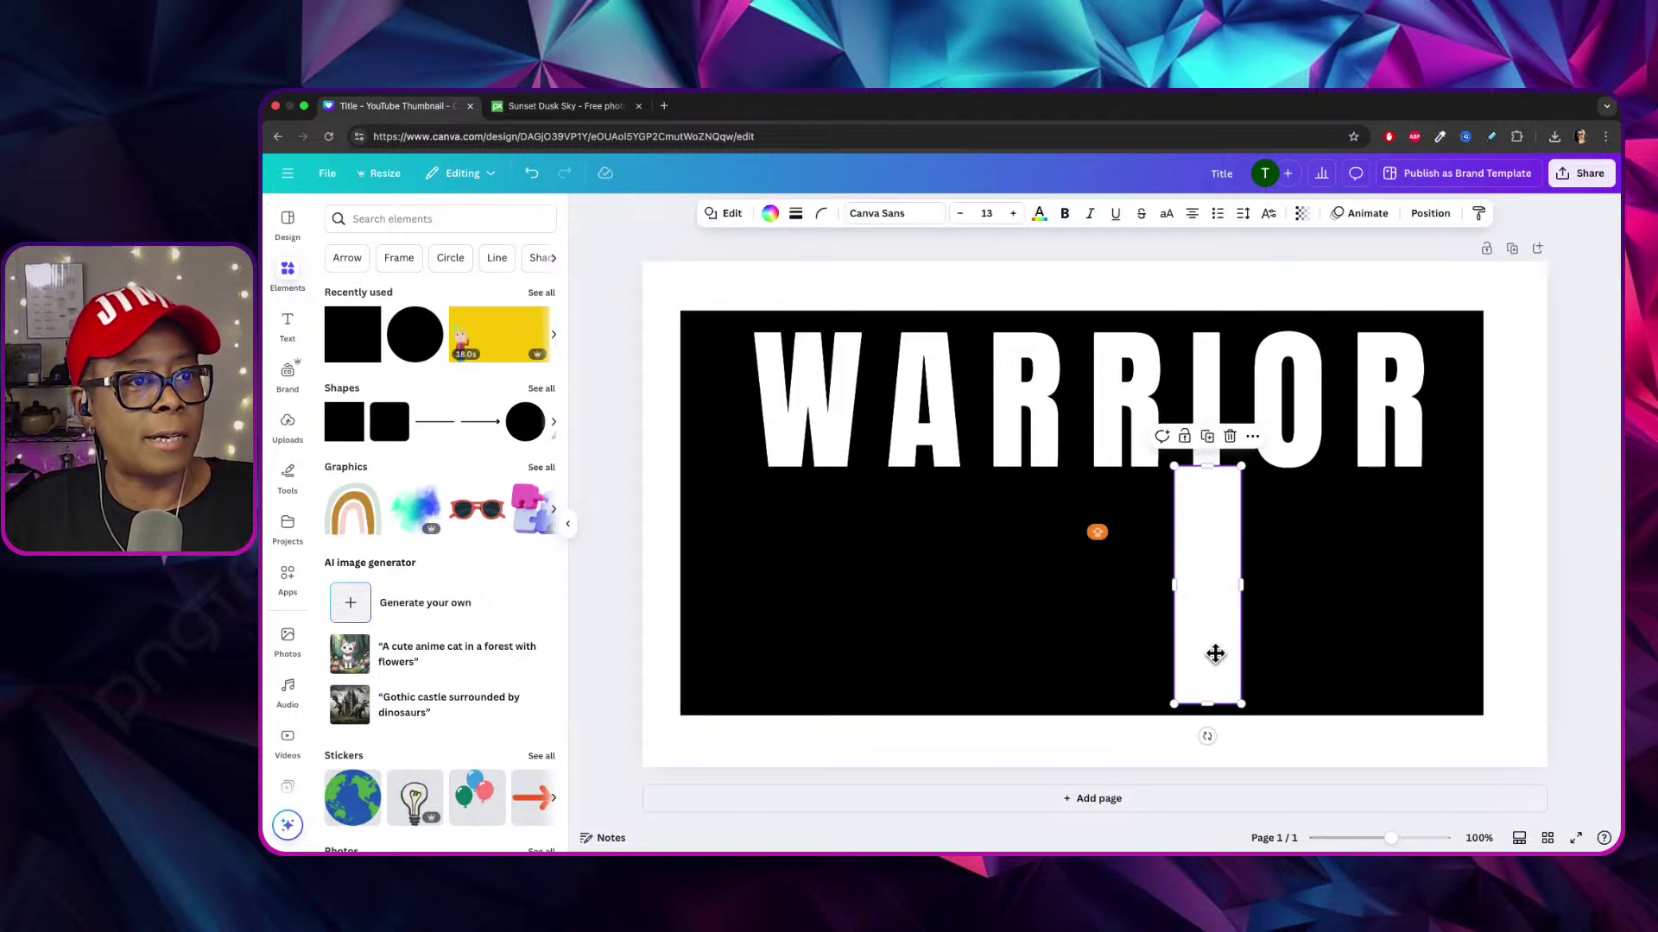
{"action": "left_click_drag", "start_coordinate": [1203, 704], "coordinate": [1204, 718]}
Duplicate the I's bar twice and place the copies level with it under the O and the final R.
{"action": "right_click", "coordinate": [1228, 569]}
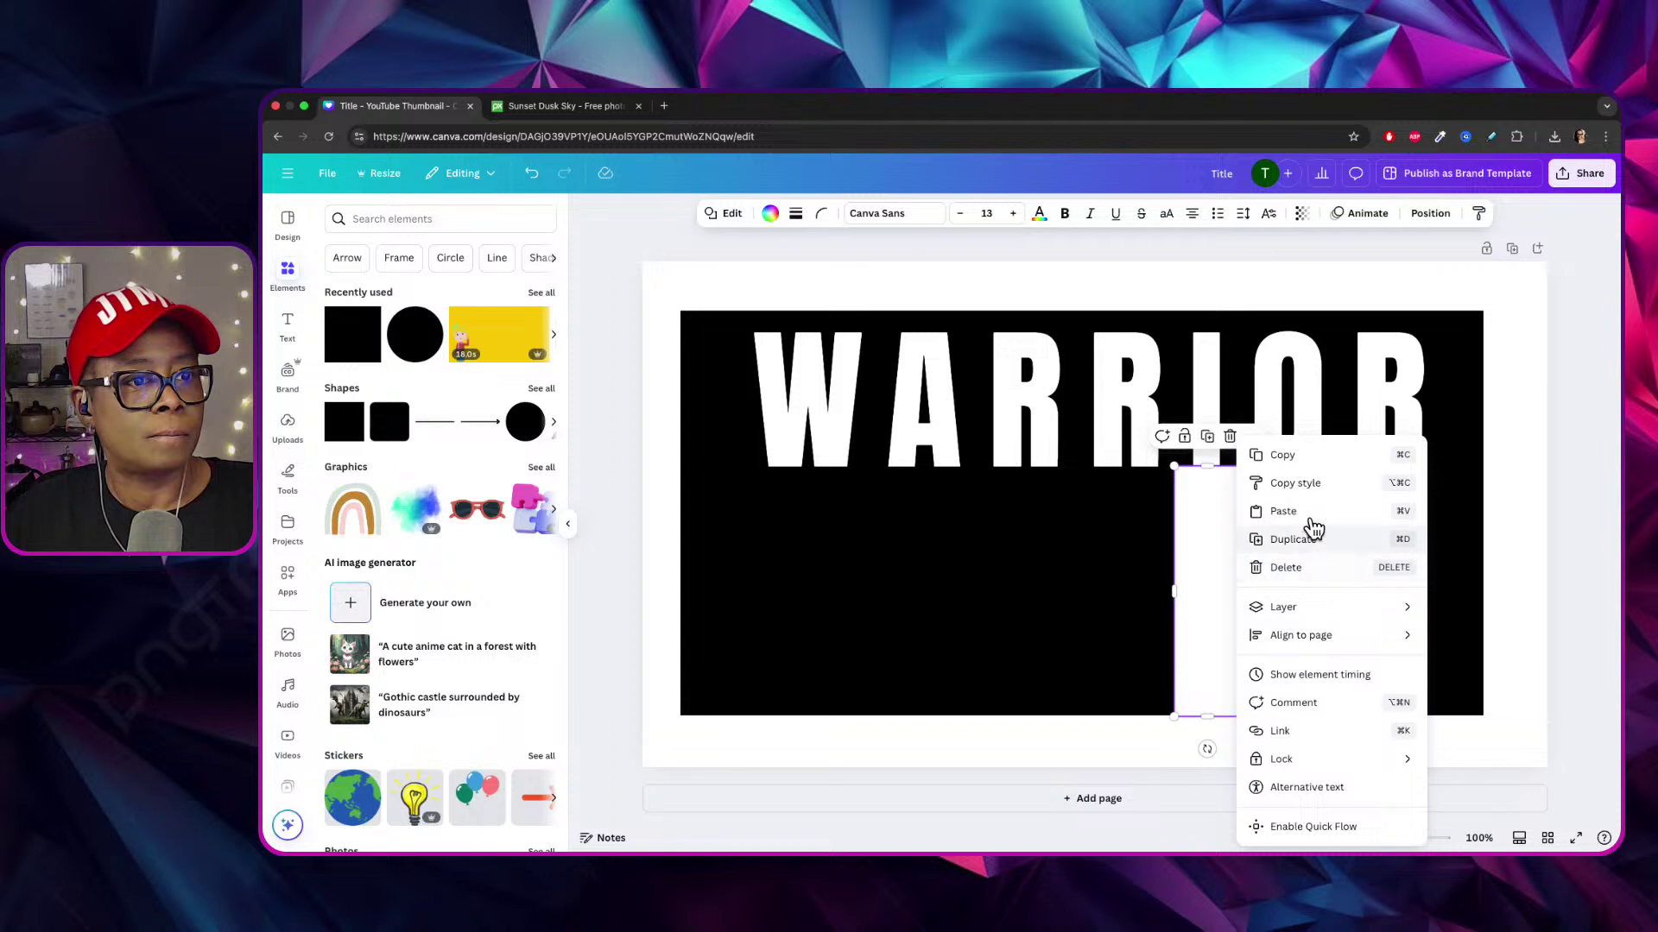
{"action": "left_click", "coordinate": [1261, 537]}
{"action": "left_click_drag", "start_coordinate": [1244, 571], "coordinate": [1395, 563]}
{"action": "right_click", "coordinate": [1313, 562]}
{"action": "left_click", "coordinate": [1354, 533]}
{"action": "left_click_drag", "start_coordinate": [1293, 570], "coordinate": [1296, 570]}
Duplicate the I's white bar for the A and the two middle Rs, lining each copy up beneath its letter.
{"action": "left_click", "coordinate": [1210, 570]}
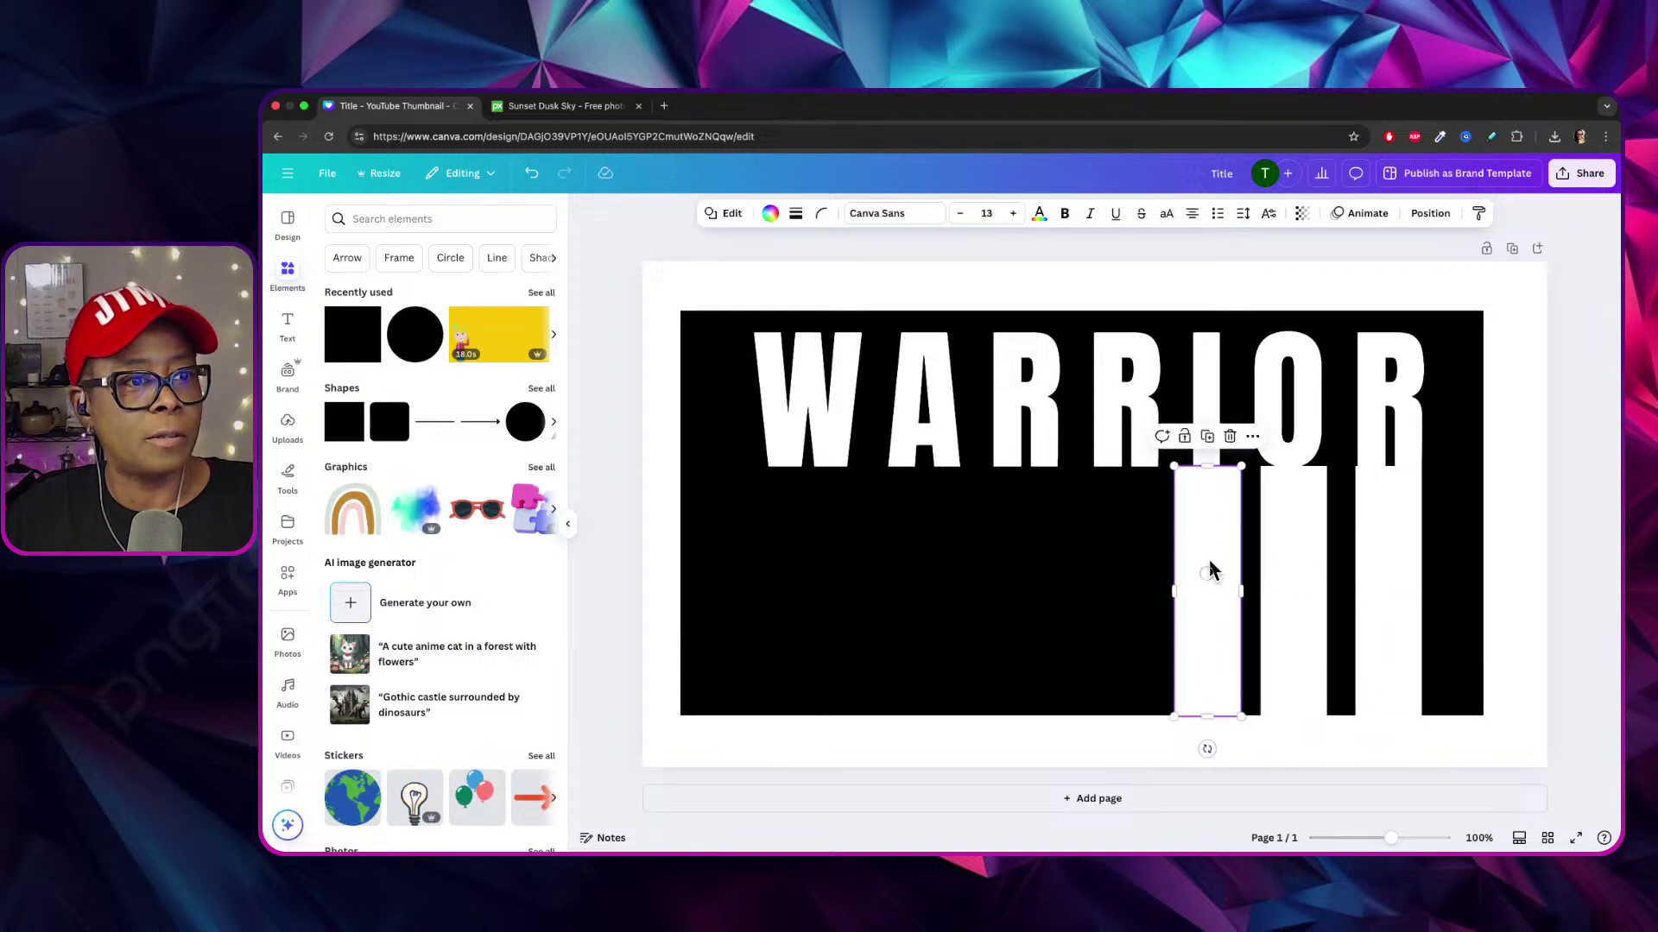
{"action": "right_click", "coordinate": [1209, 566]}
{"action": "left_click", "coordinate": [1232, 540]}
{"action": "left_click_drag", "start_coordinate": [1232, 573], "coordinate": [921, 548]}
{"action": "right_click", "coordinate": [1136, 562]}
{"action": "left_click", "coordinate": [1195, 535]}
{"action": "right_click", "coordinate": [1060, 561]}
{"action": "left_click", "coordinate": [1110, 536]}
{"action": "left_click_drag", "start_coordinate": [1054, 566], "coordinate": [1032, 570]}
{"action": "left_click_drag", "start_coordinate": [1154, 566], "coordinate": [1158, 568]}
Duplicate the A's white bar and place the copy level with it under the W.
{"action": "right_click", "coordinate": [939, 554]}
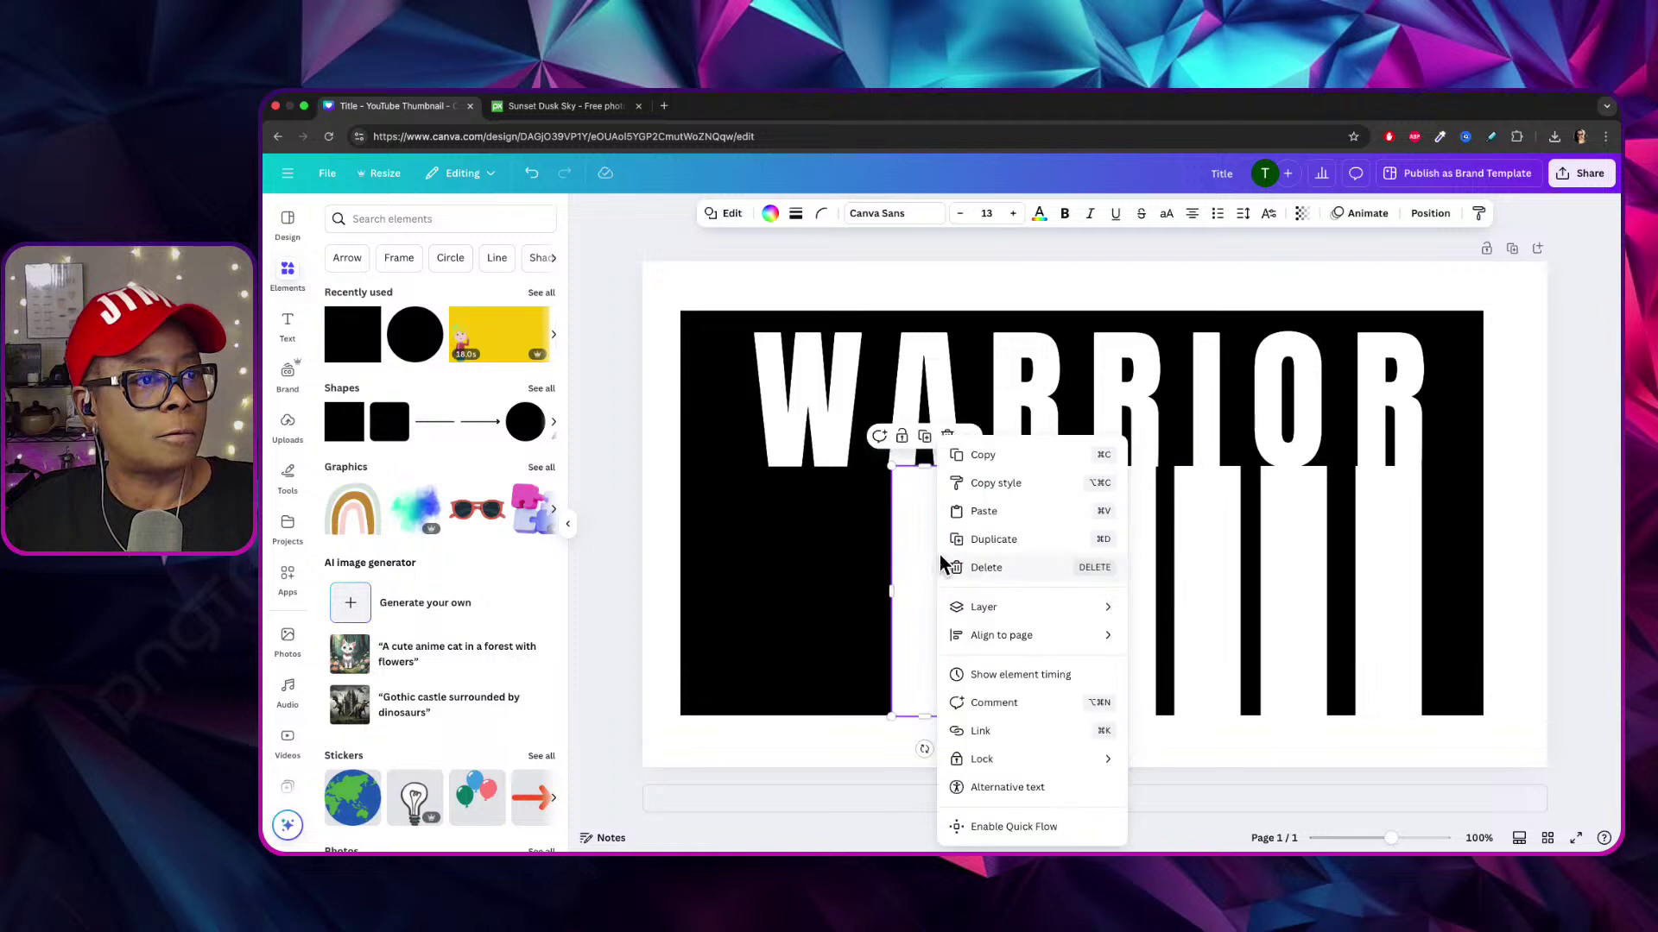
{"action": "left_click", "coordinate": [1017, 531]}
{"action": "mouse_move", "coordinate": [972, 600]}
{"action": "left_mouse_down"}
{"action": "mouse_move", "coordinate": [831, 579]}
{"action": "mouse_move", "coordinate": [964, 592]}
{"action": "left_mouse_up"}
{"action": "right_click", "coordinate": [922, 484]}
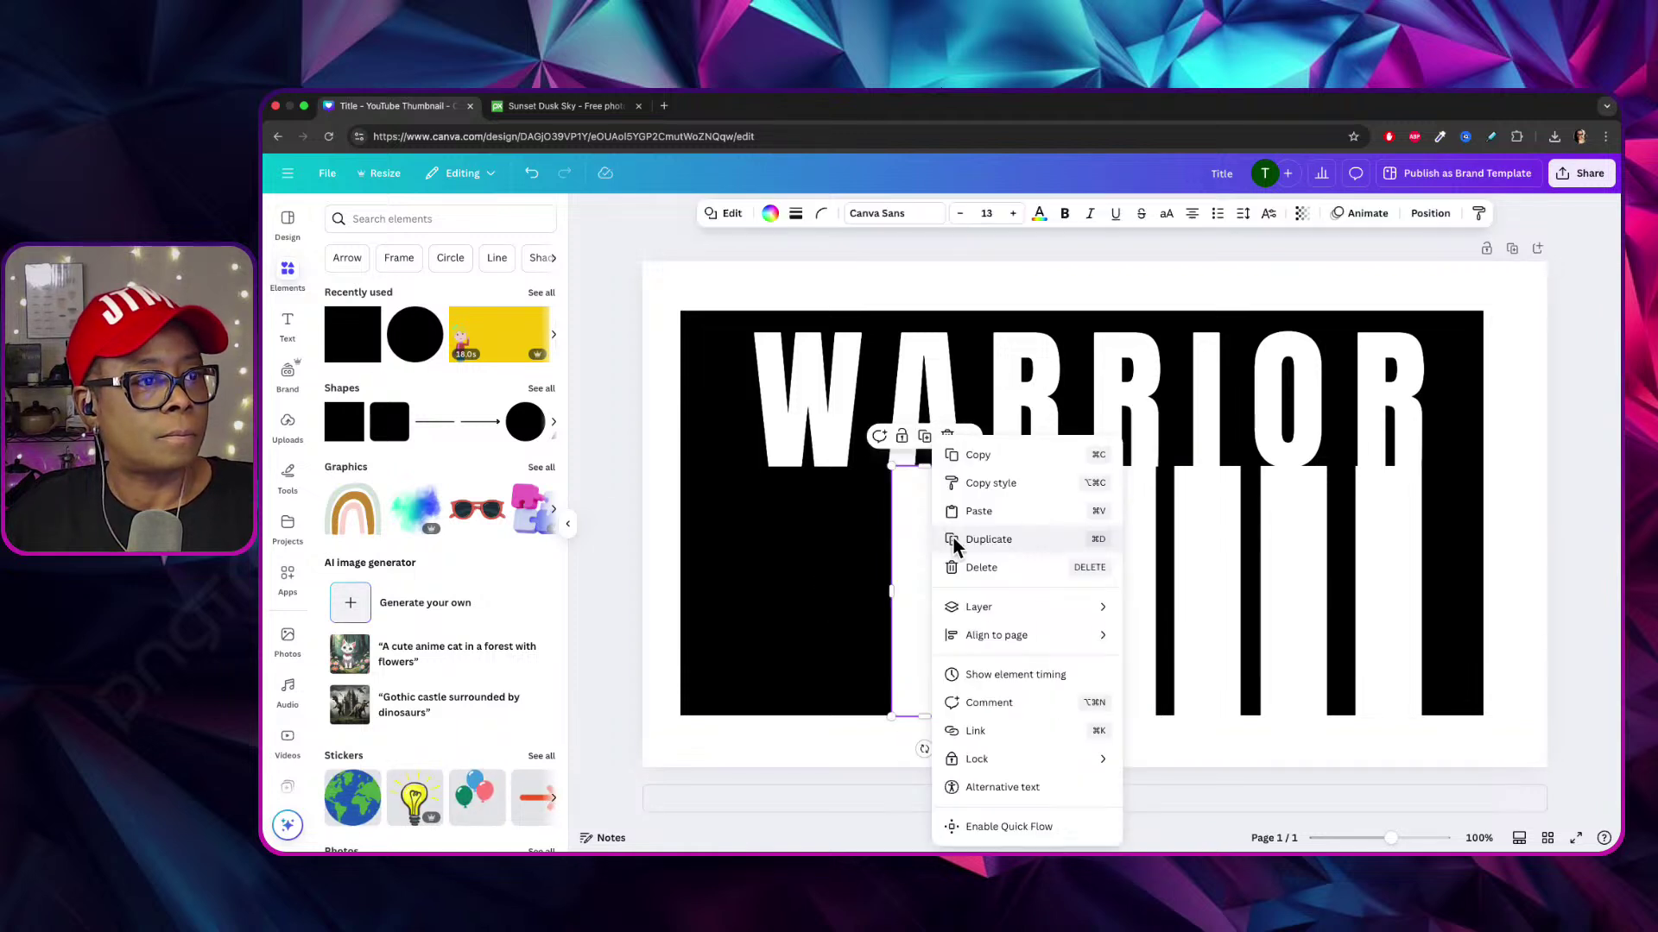
{"action": "left_click", "coordinate": [1010, 530]}
{"action": "left_click_drag", "start_coordinate": [928, 569], "coordinate": [807, 549]}
Nudge the bars under the O and the W sideways to centre them beneath their letters.
{"action": "left_click", "coordinate": [937, 553]}
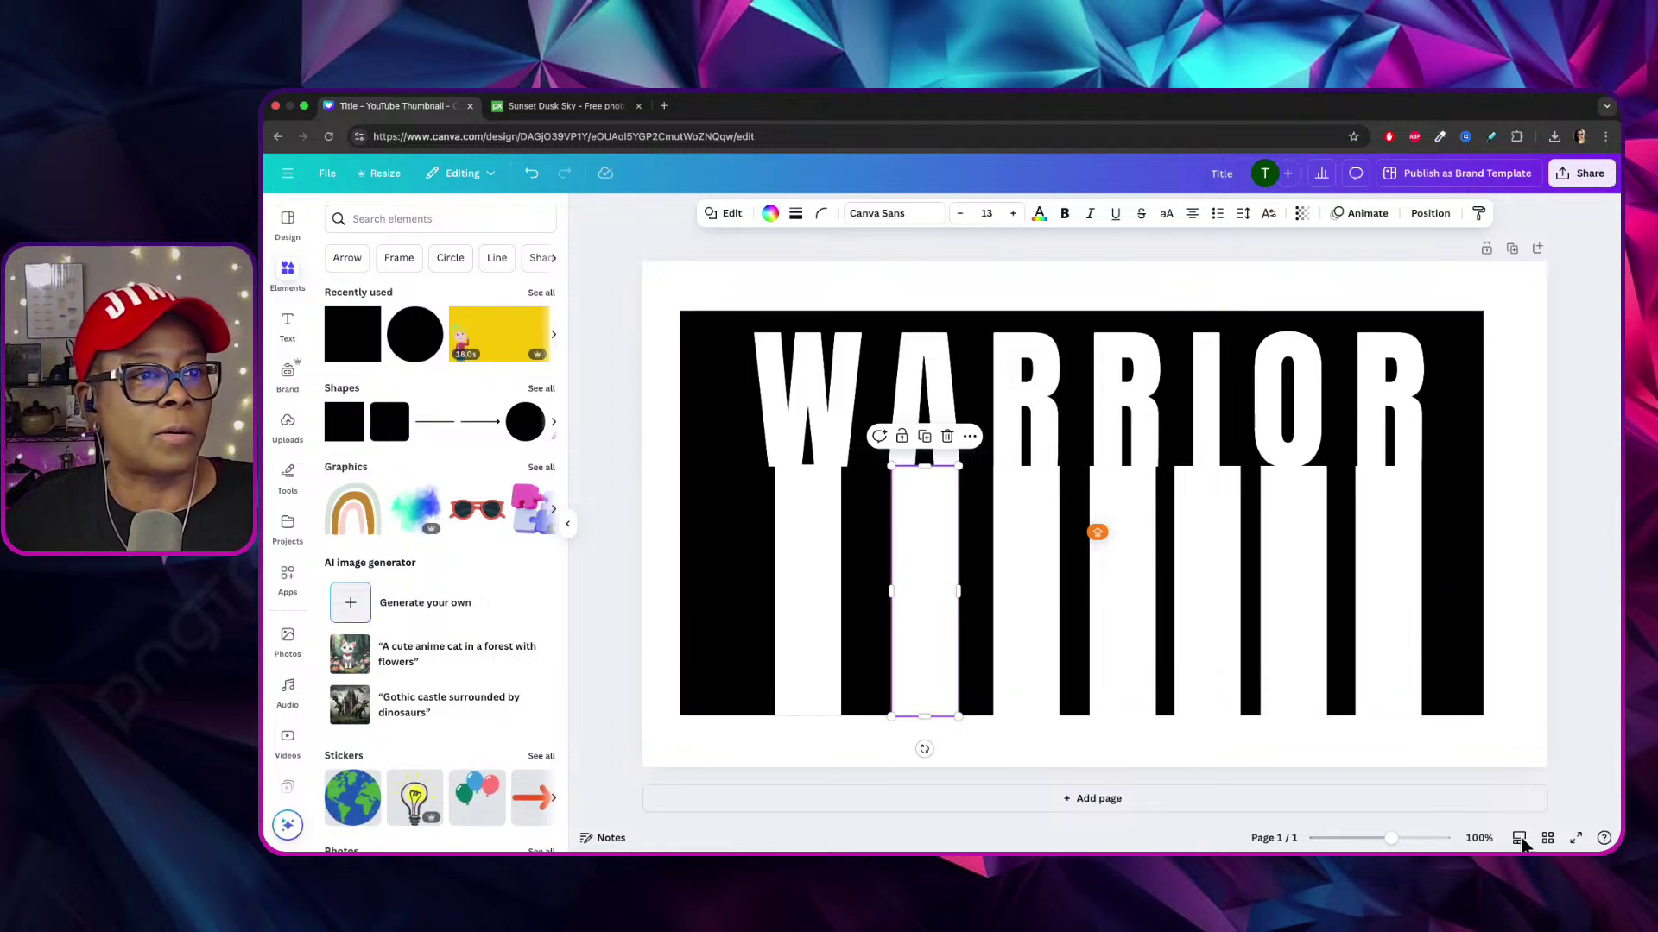
{"action": "left_click", "coordinate": [1306, 570]}
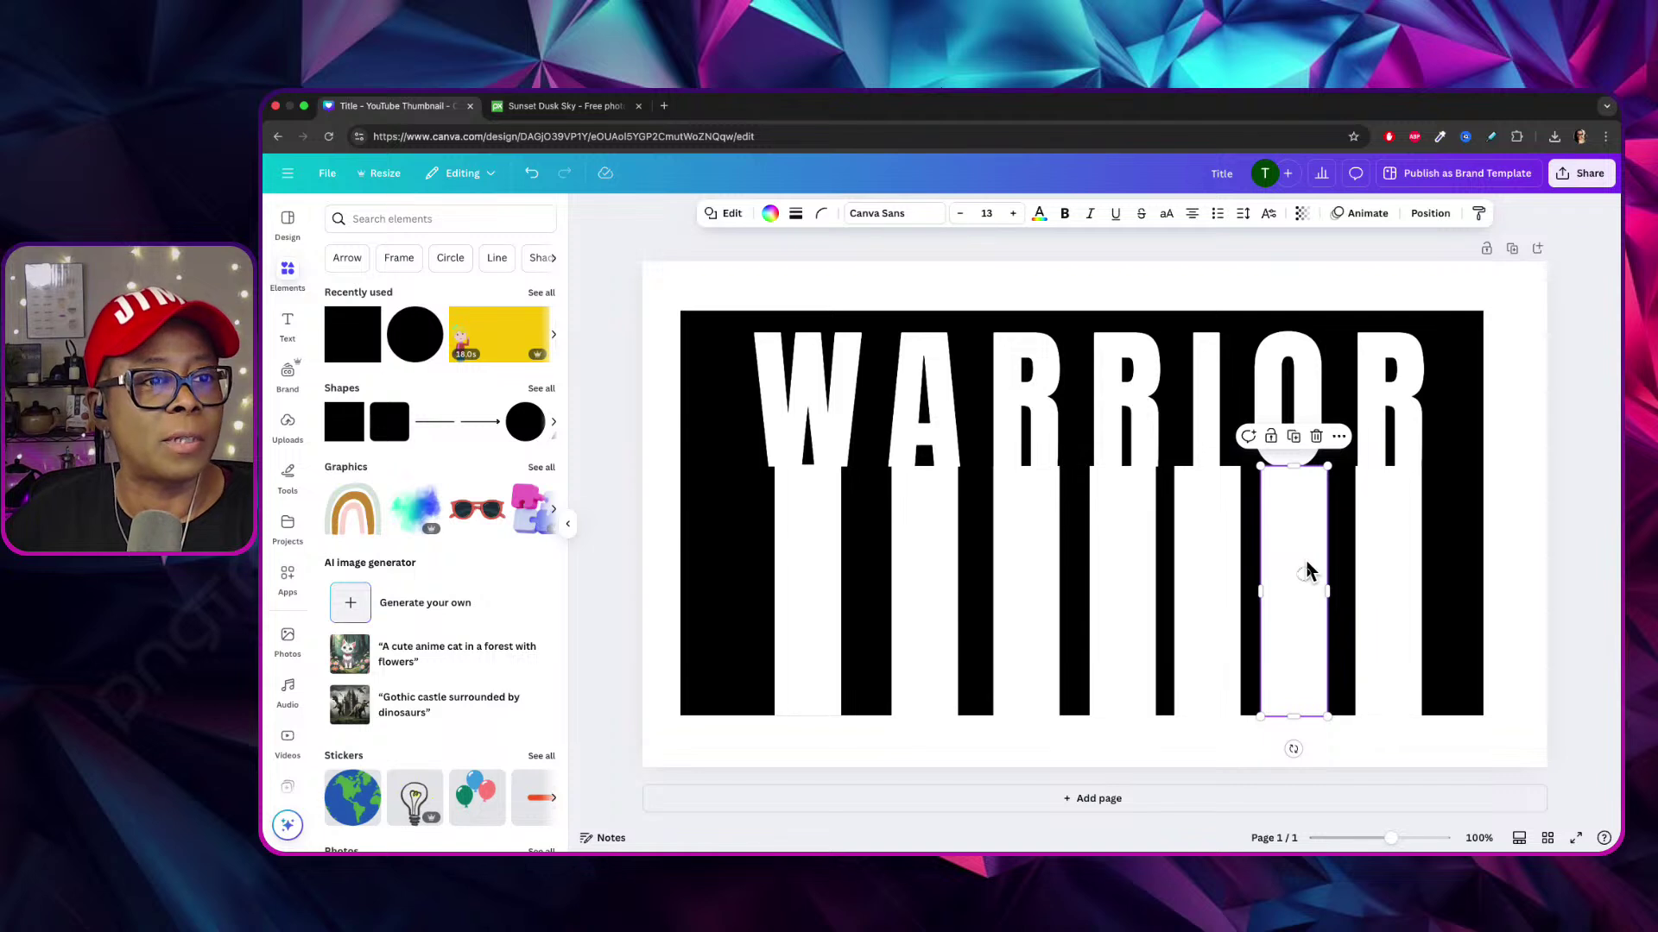
{"action": "left_click_drag", "start_coordinate": [1306, 570], "coordinate": [1312, 567]}
{"action": "left_click_drag", "start_coordinate": [815, 496], "coordinate": [814, 494]}
{"action": "left_click_drag", "start_coordinate": [794, 583], "coordinate": [796, 581]}
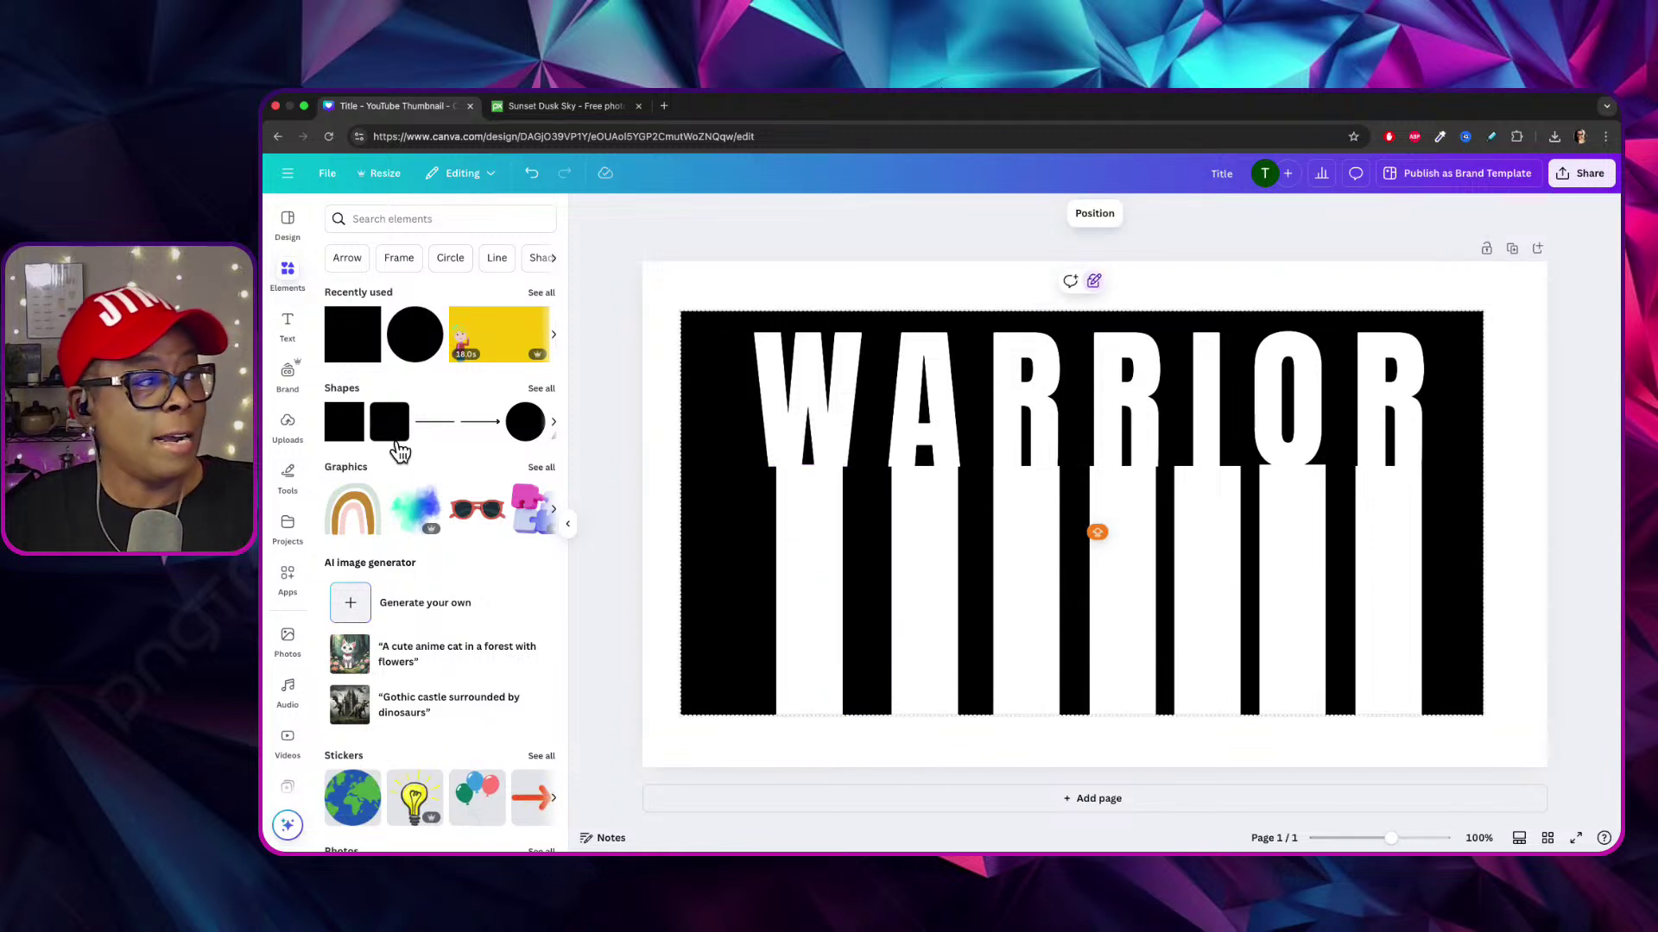
Add a circle shape over the lower part of the bars under W and A and colour it black.
{"action": "left_click", "coordinate": [534, 413]}
{"action": "left_click", "coordinate": [530, 415]}
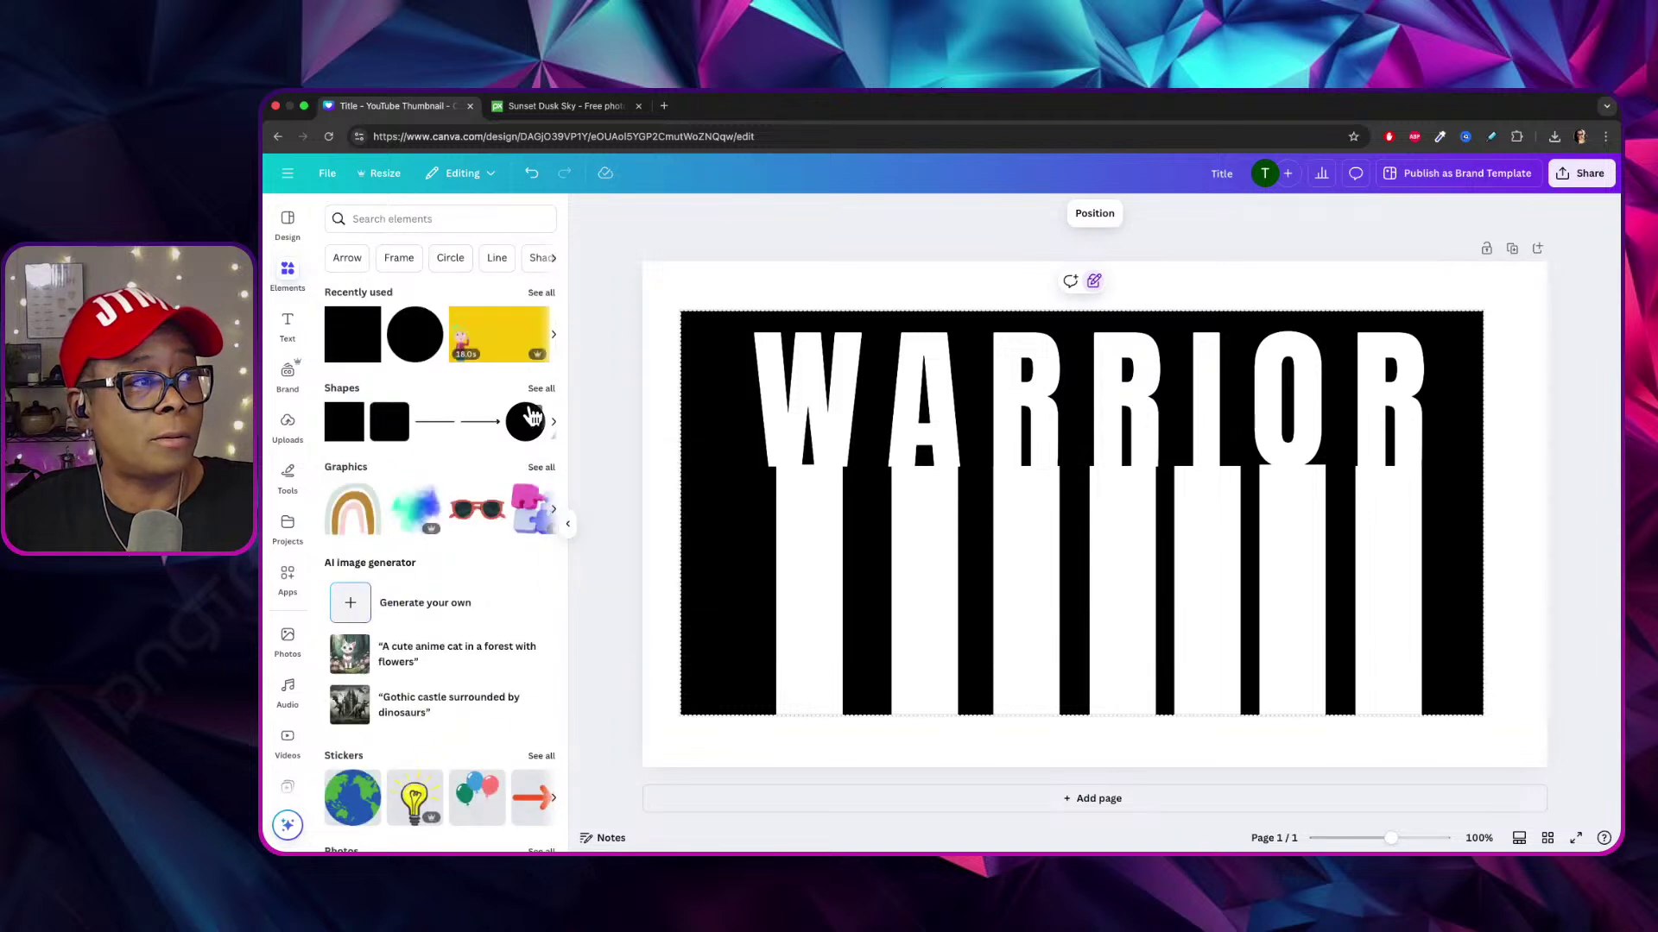
{"action": "left_click", "coordinate": [524, 422]}
{"action": "left_click_drag", "start_coordinate": [1114, 535], "coordinate": [890, 568]}
{"action": "left_click", "coordinate": [770, 213]}
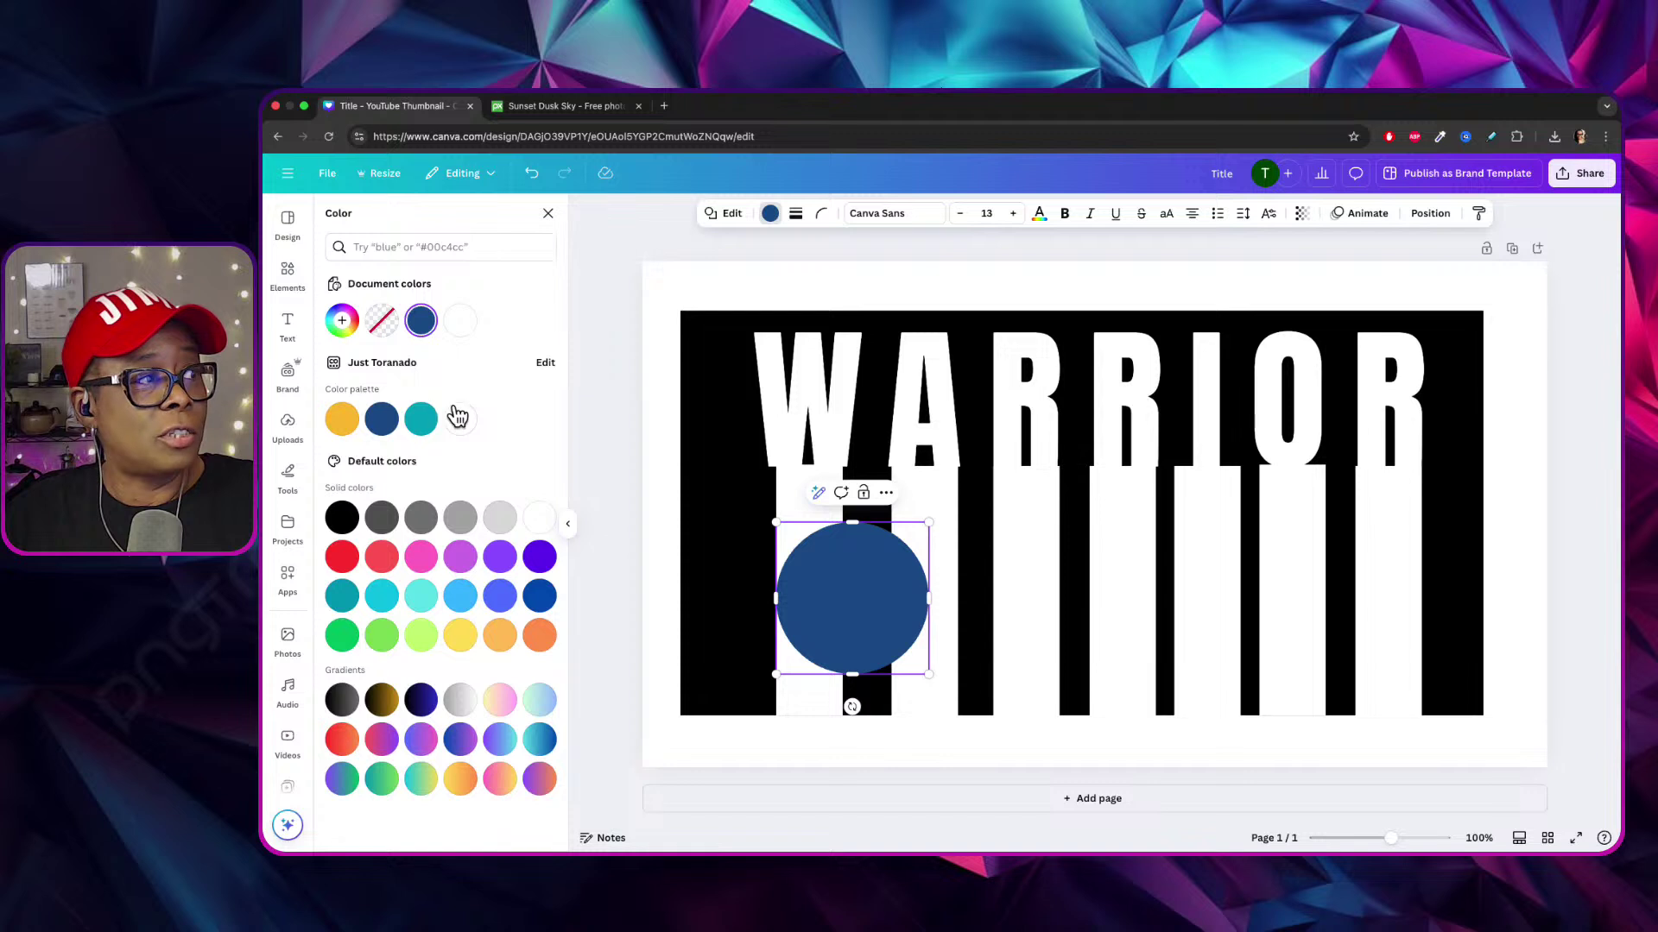
{"action": "left_click", "coordinate": [342, 517]}
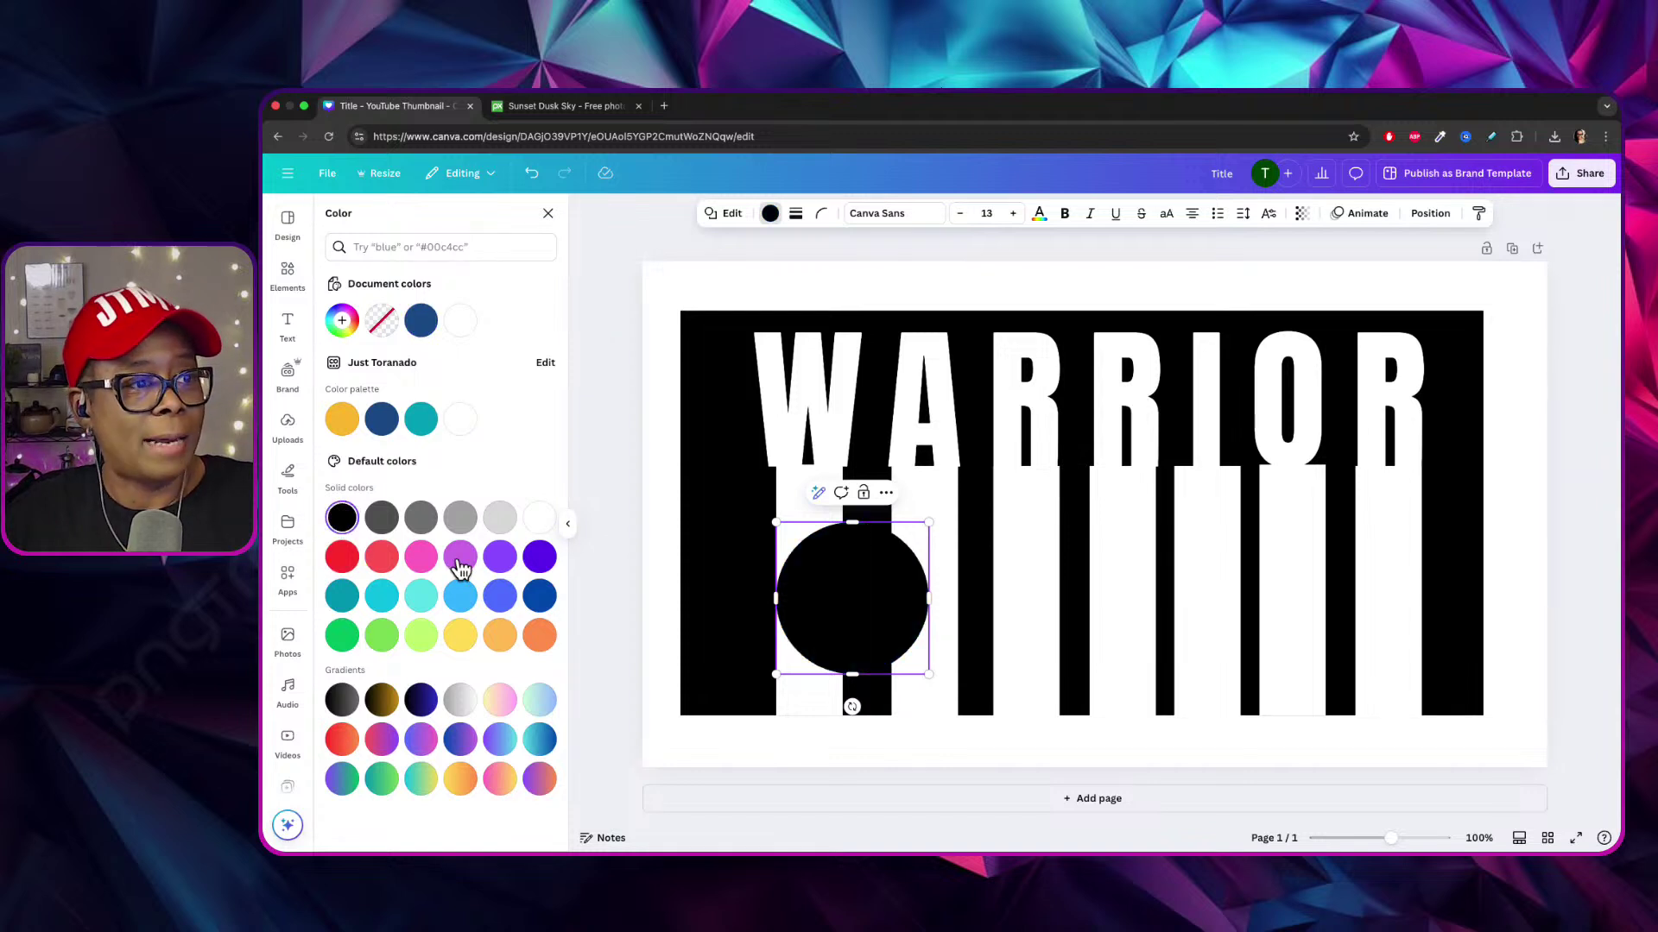
Stretch the black circle into a wide ellipse spanning all the letters and lower it to curve the bars' bottom ends.
{"action": "left_click_drag", "start_coordinate": [929, 597], "coordinate": [1477, 755]}
{"action": "left_click_drag", "start_coordinate": [1142, 618], "coordinate": [1106, 636]}
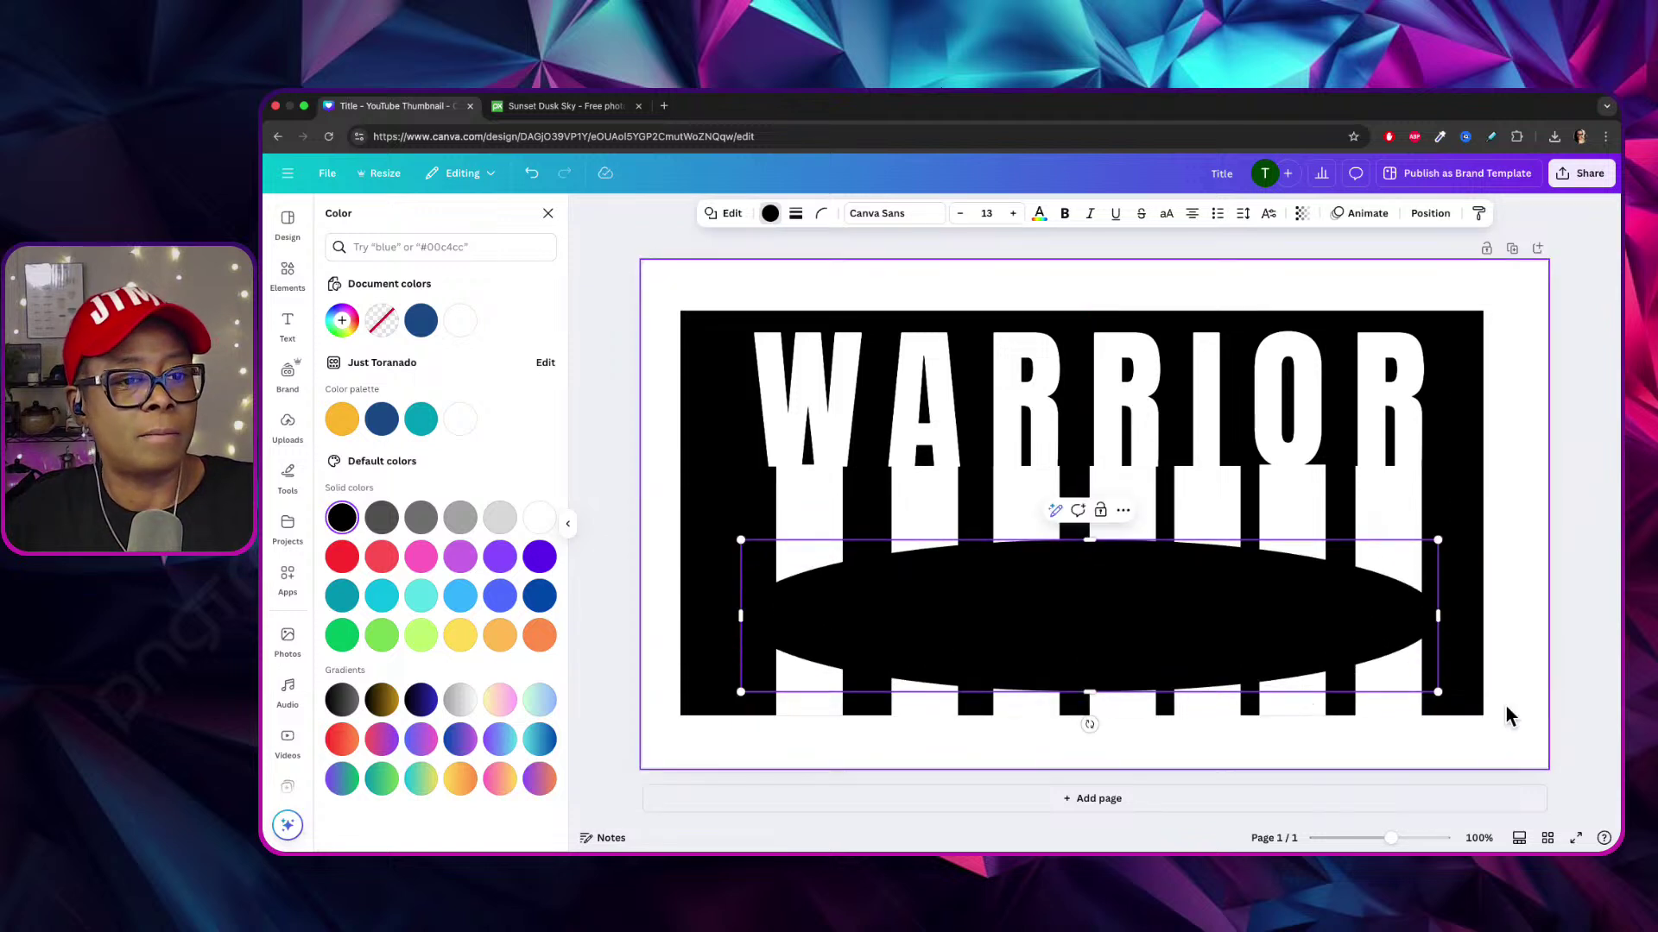
{"action": "left_click_drag", "start_coordinate": [1436, 689], "coordinate": [1440, 759]}
{"action": "left_click_drag", "start_coordinate": [1310, 622], "coordinate": [1327, 684]}
{"action": "left_click_drag", "start_coordinate": [754, 606], "coordinate": [732, 597]}
{"action": "double_click", "coordinate": [1311, 677]}
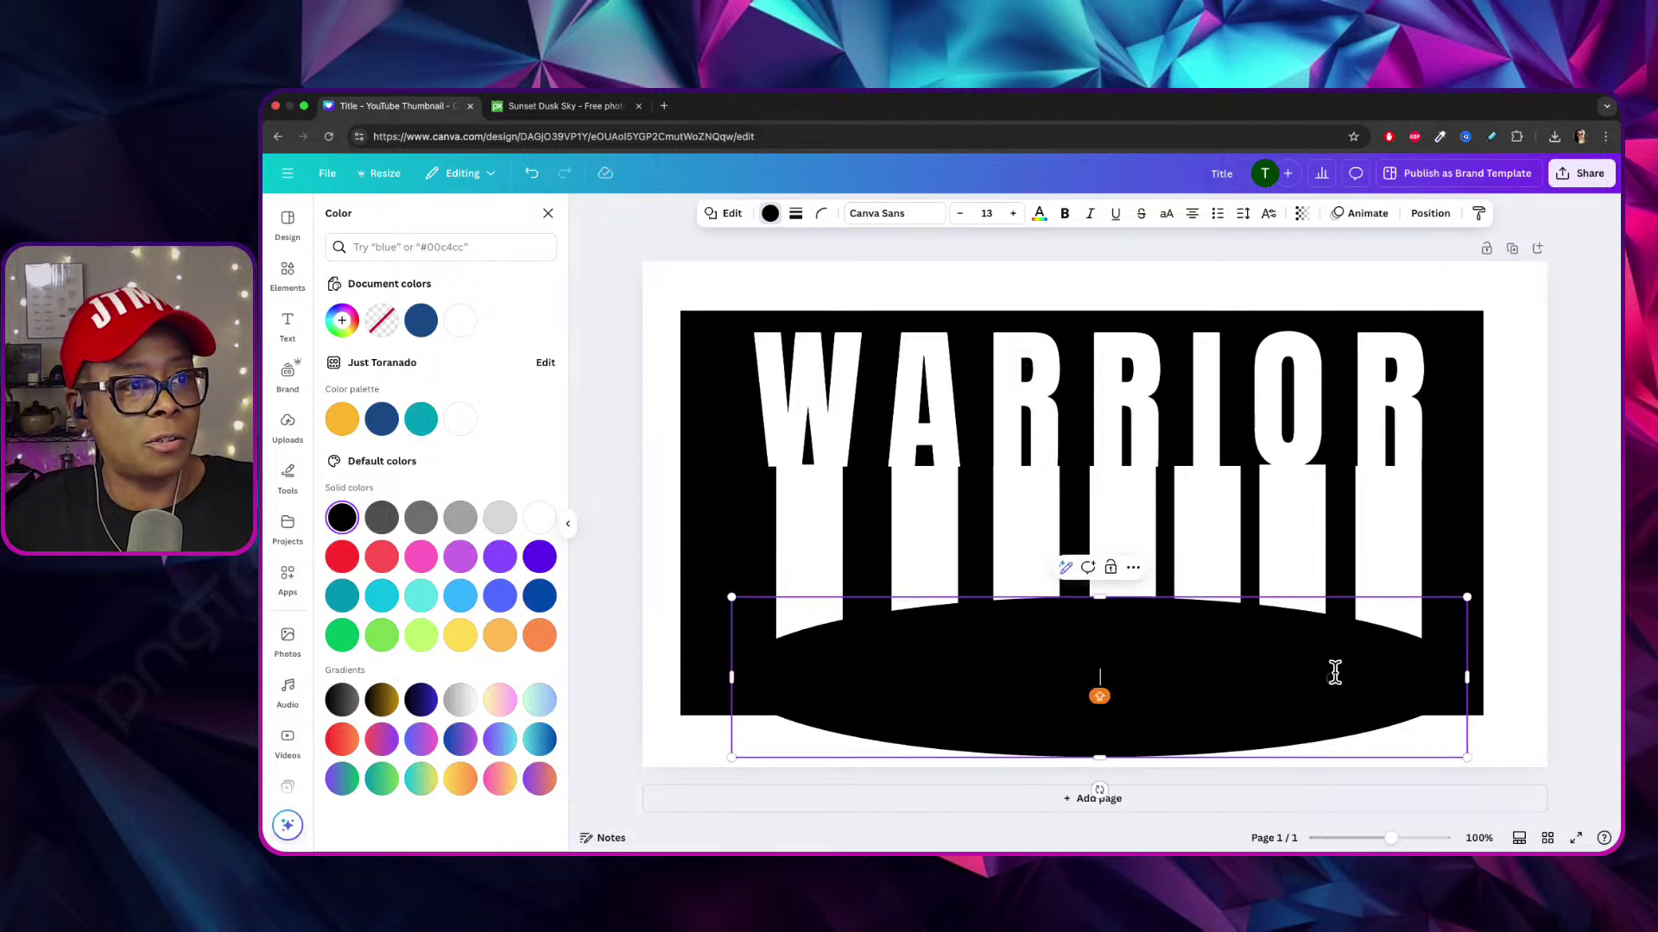
{"action": "left_click_drag", "start_coordinate": [1167, 634], "coordinate": [1154, 644]}
Widen the bars under the W and A to match their letters and align the middle Rs' bars with theirs.
{"action": "left_click", "coordinate": [790, 496]}
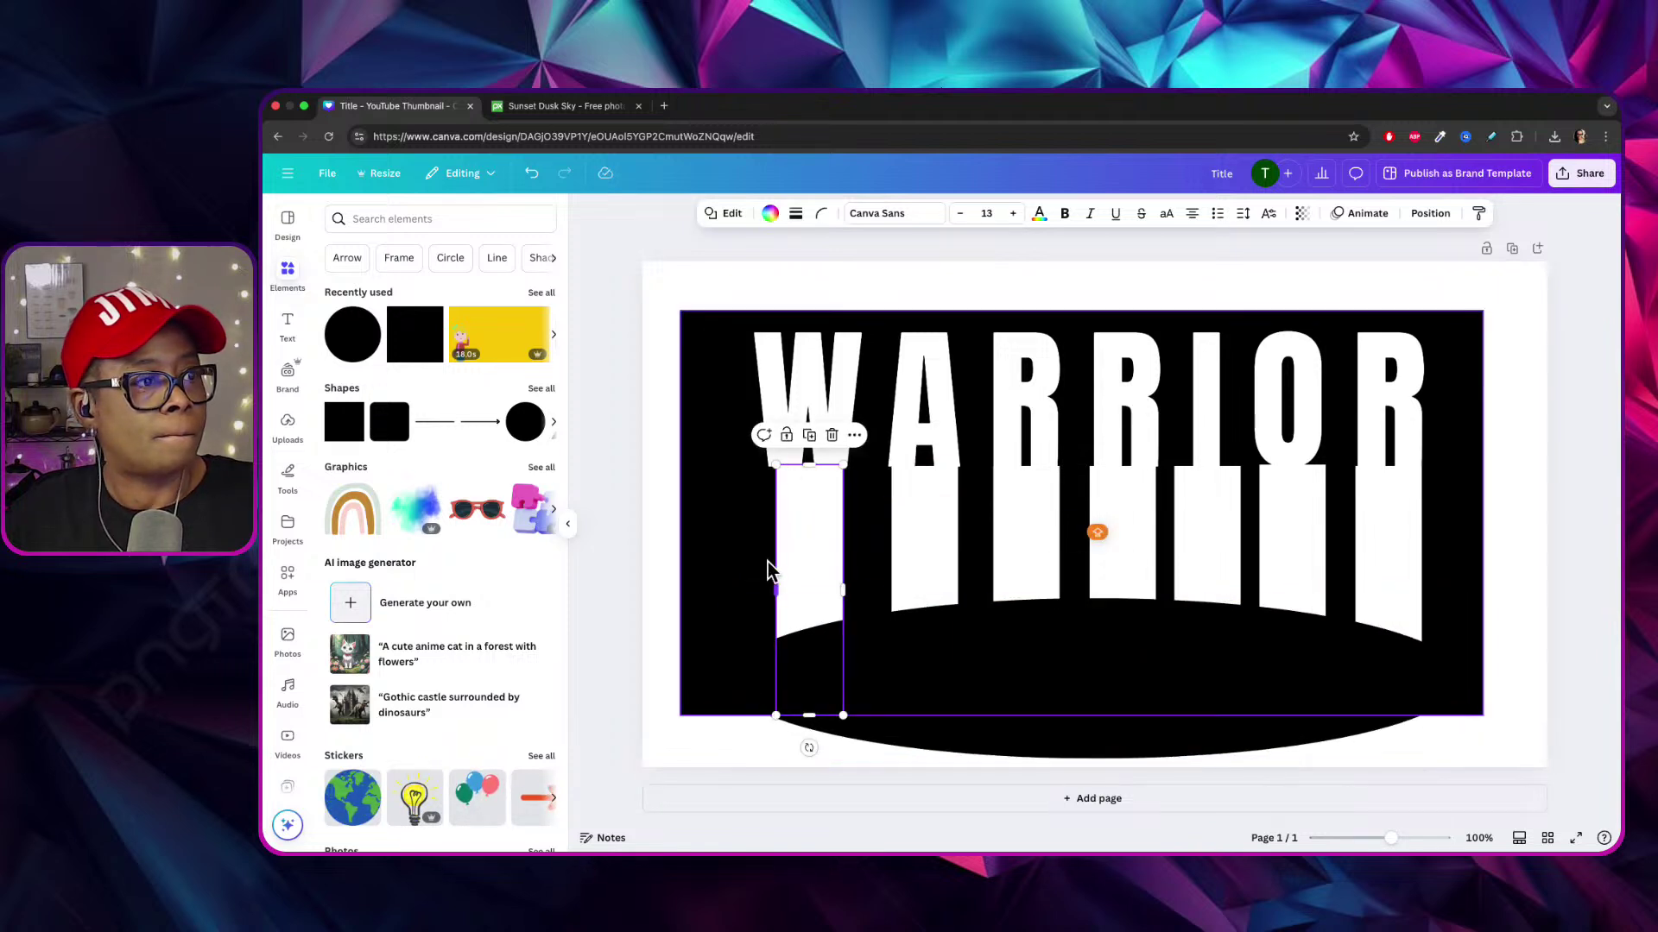
{"action": "left_click_drag", "start_coordinate": [775, 590], "coordinate": [964, 589]}
{"action": "left_click", "coordinate": [899, 578]}
{"action": "left_click", "coordinate": [1047, 553]}
{"action": "left_click_drag", "start_coordinate": [1067, 585], "coordinate": [1128, 548]}
{"action": "left_click", "coordinate": [1123, 555]}
{"action": "right_click", "coordinate": [1161, 585]}
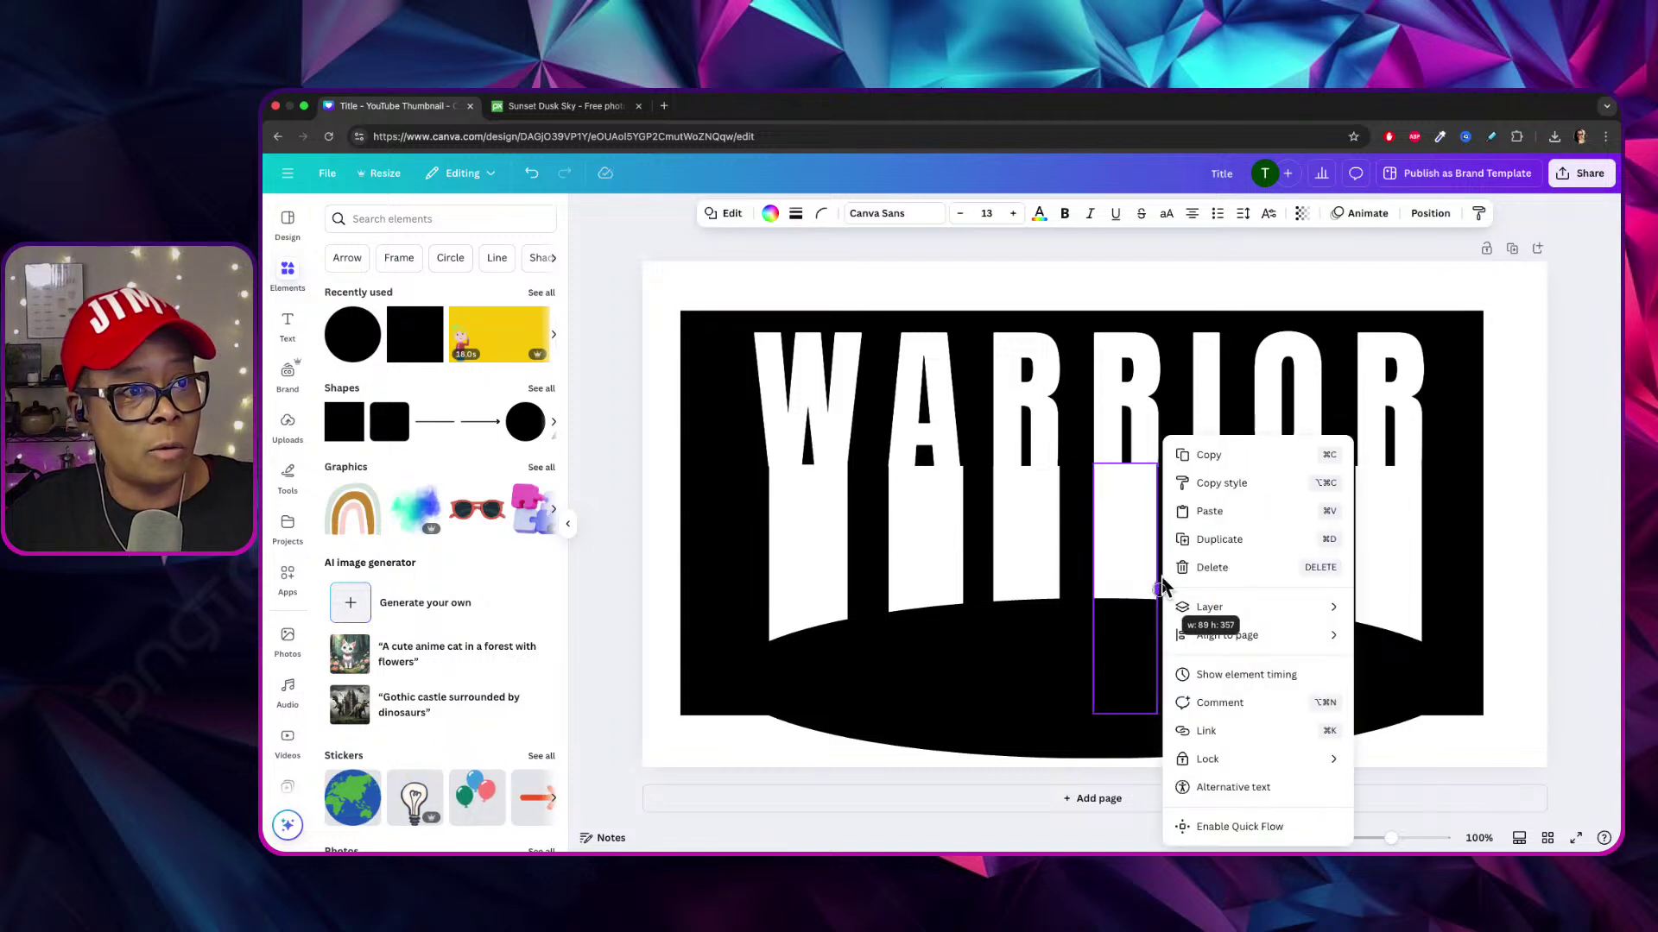
{"action": "left_click", "coordinate": [1525, 610]}
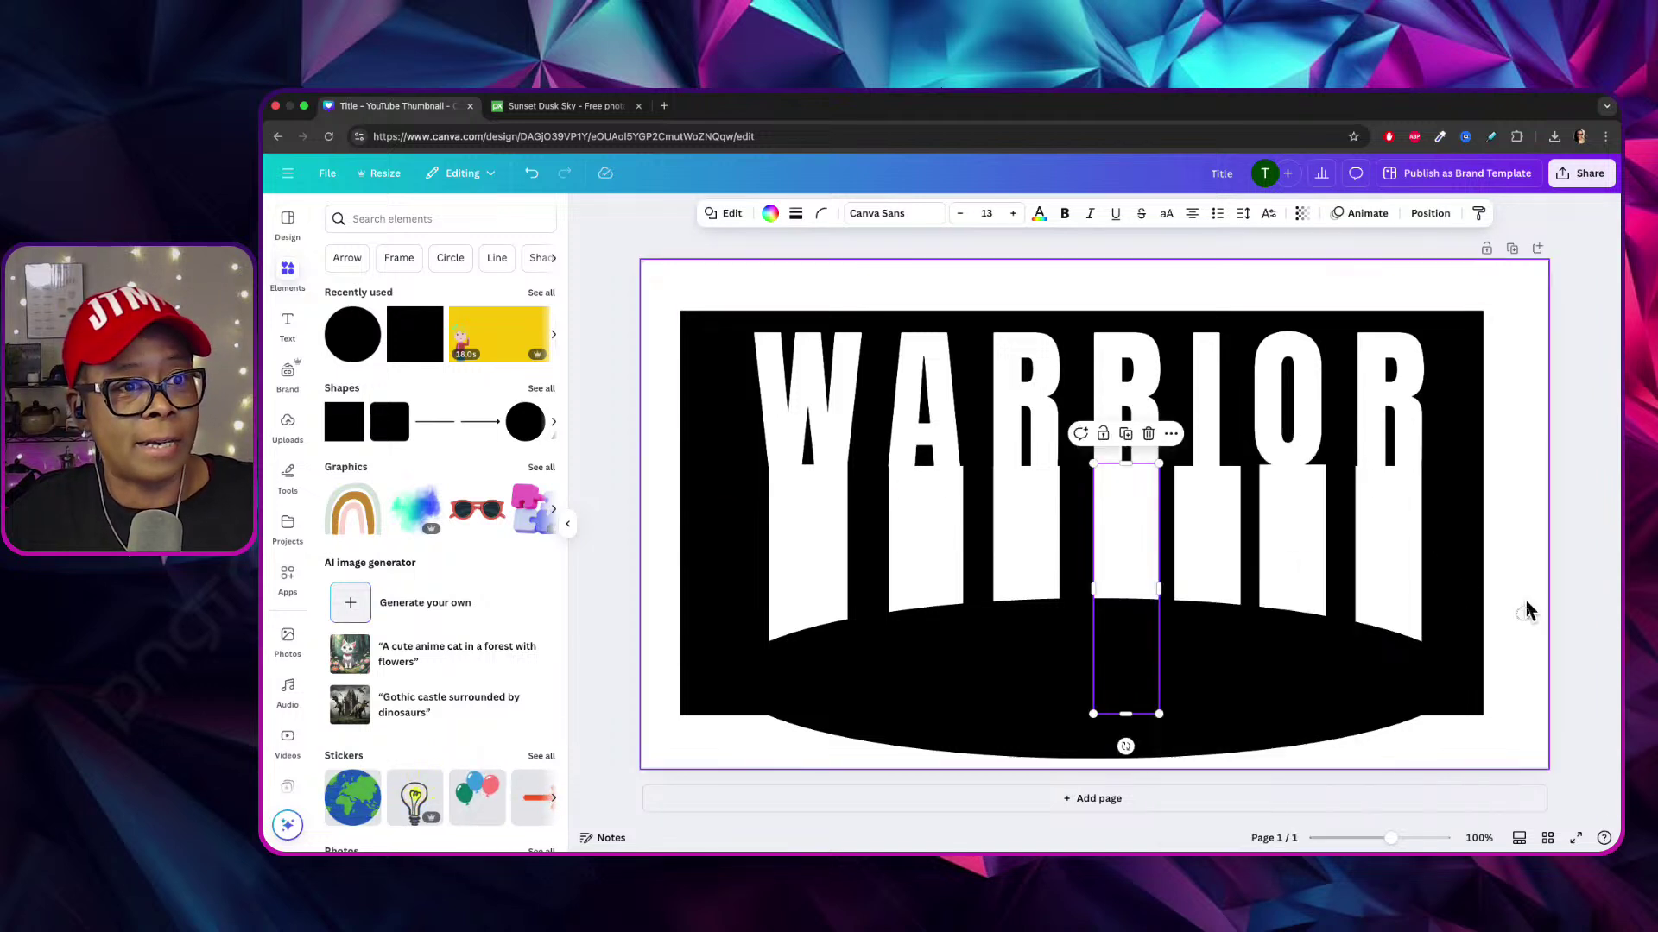
Shift the bars under the I and the final R slightly right and widen the O's bar to about 96.
{"action": "left_click", "coordinate": [1184, 537]}
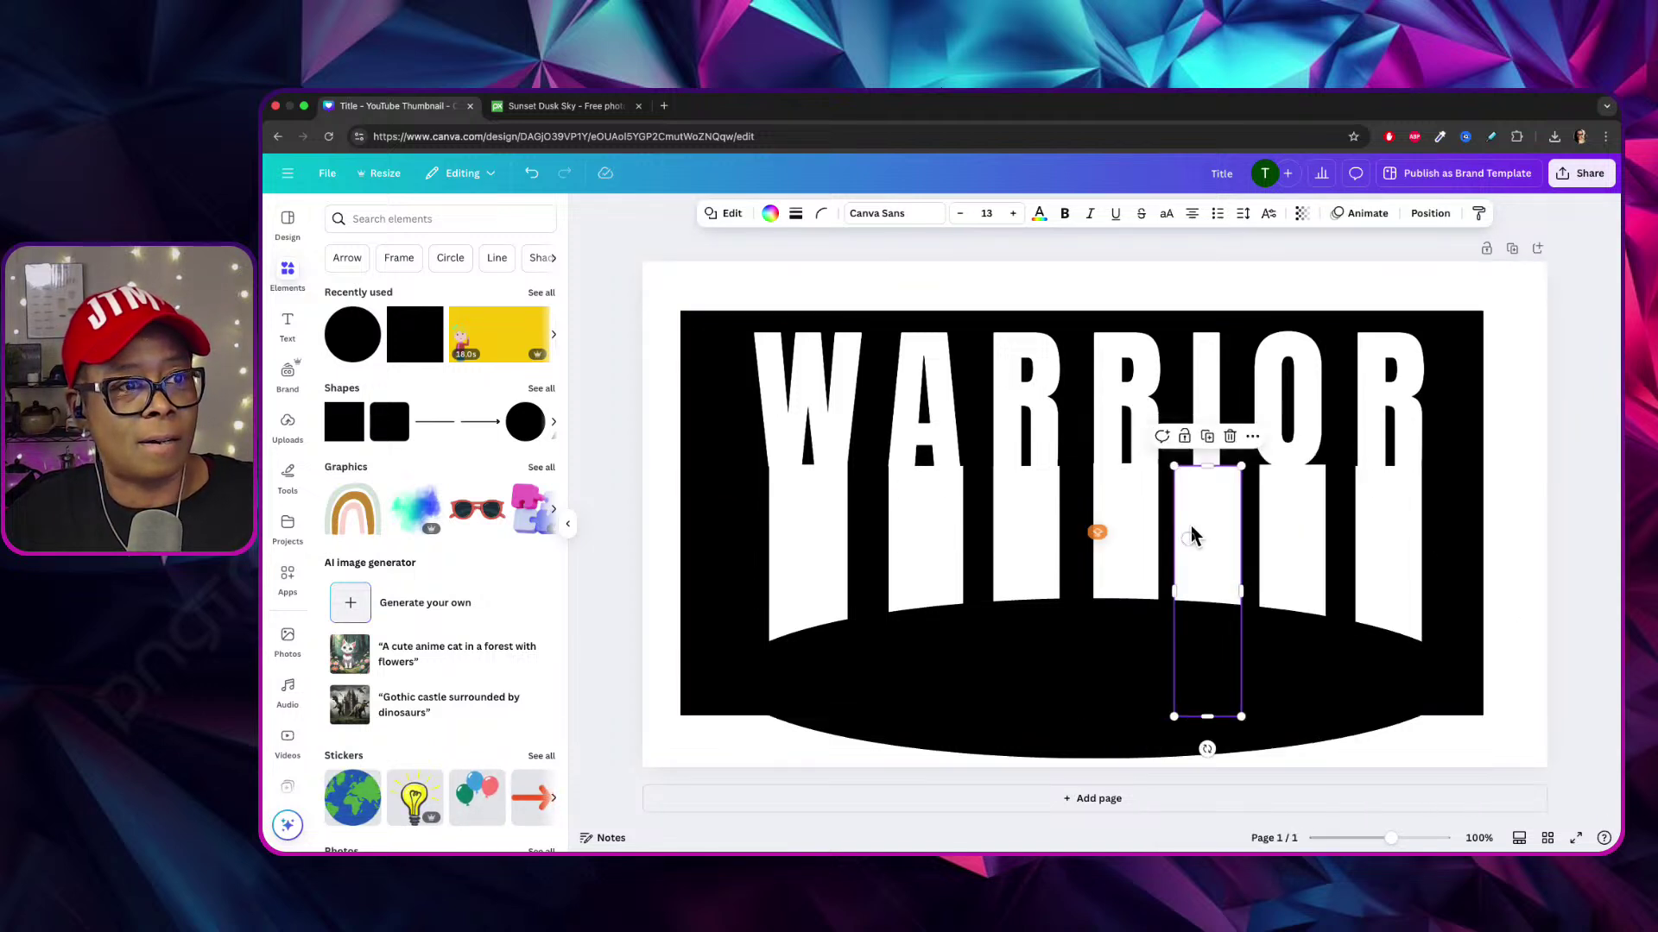
{"action": "left_click", "coordinate": [1341, 556]}
{"action": "left_click_drag", "start_coordinate": [1302, 544], "coordinate": [1297, 535]}
{"action": "right_click", "coordinate": [1337, 584]}
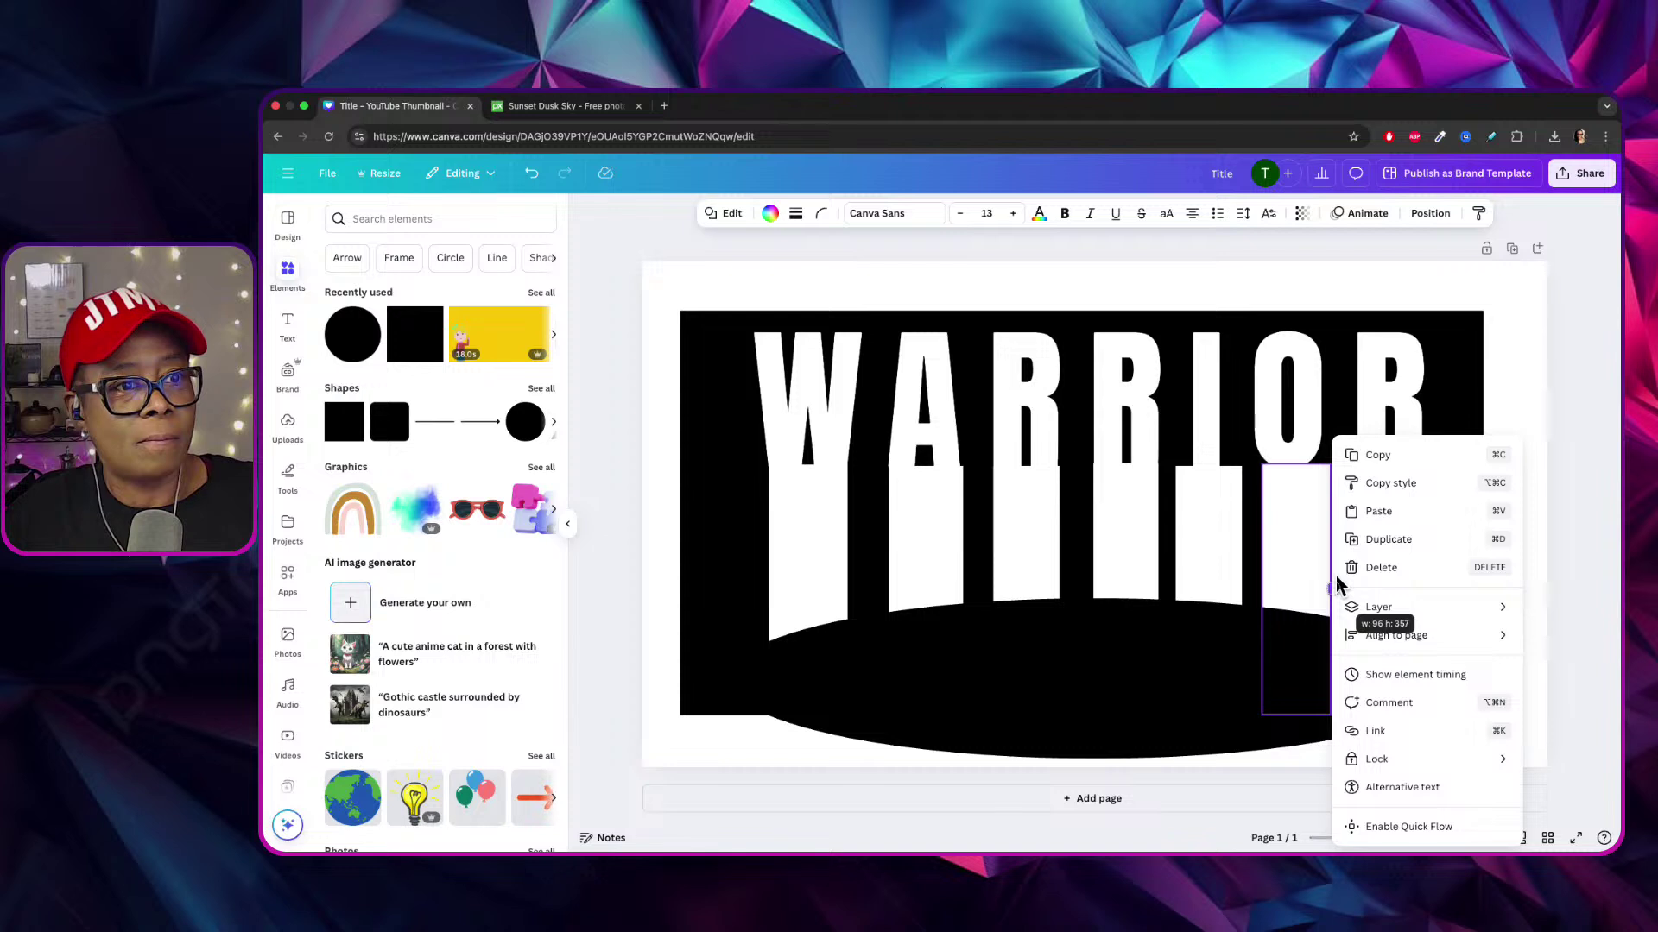
{"action": "key", "text": "Escape"}
{"action": "left_click_drag", "start_coordinate": [1287, 529], "coordinate": [1290, 528]}
{"action": "left_click_drag", "start_coordinate": [1391, 494], "coordinate": [1396, 494]}
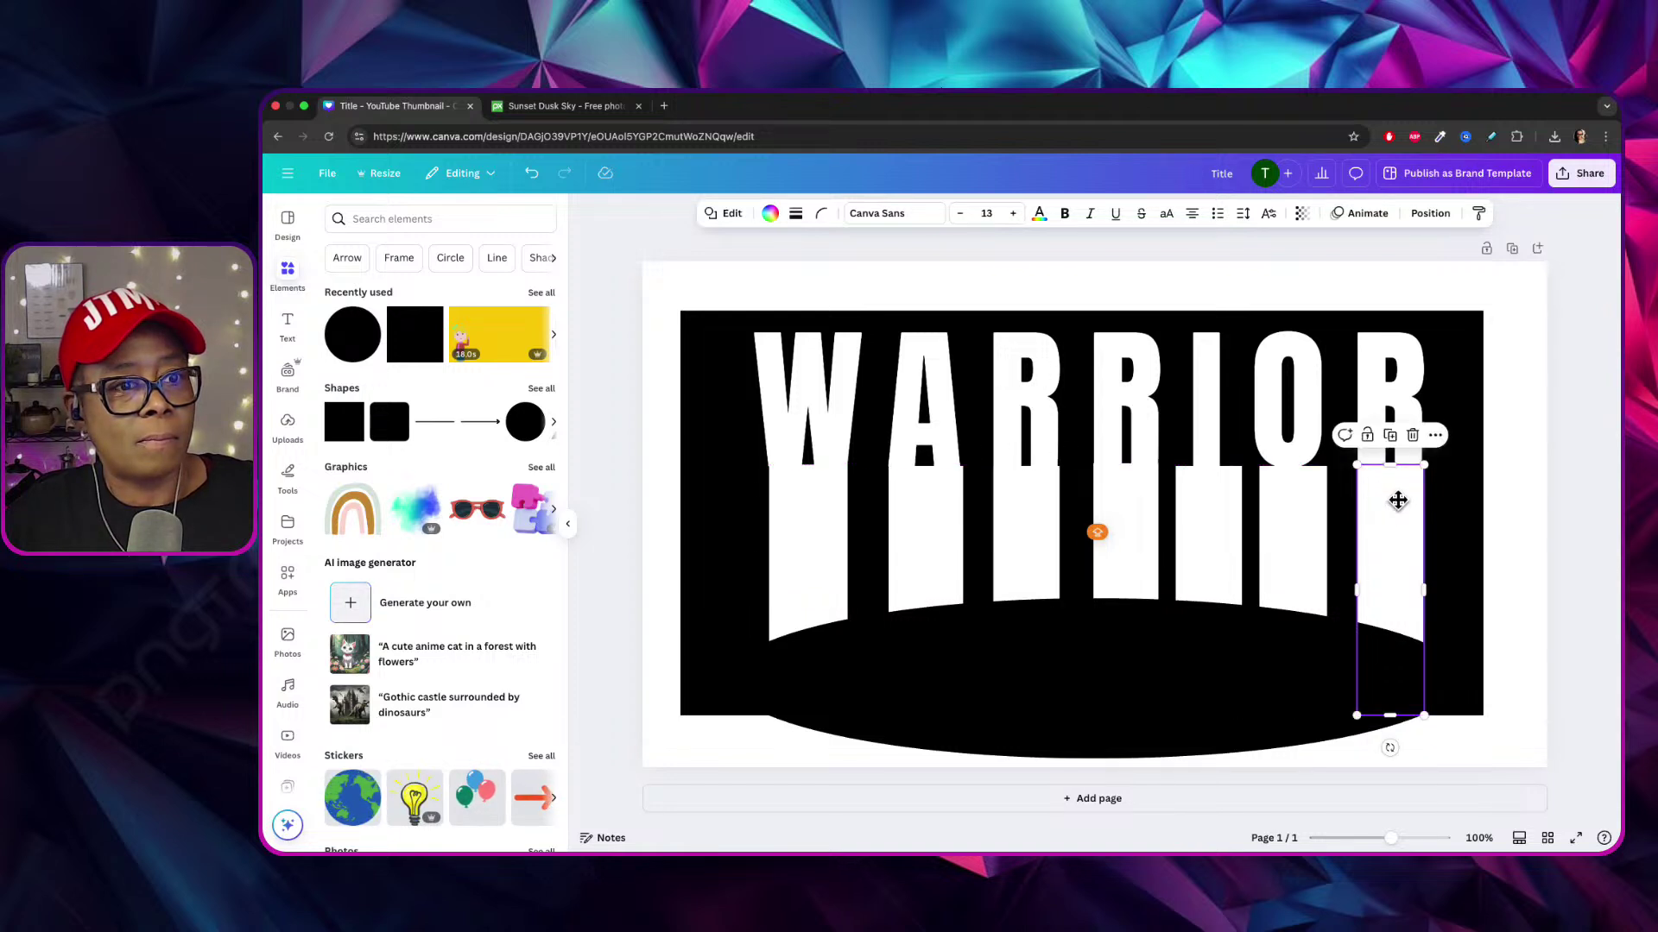
{"action": "right_click", "coordinate": [1435, 587]}
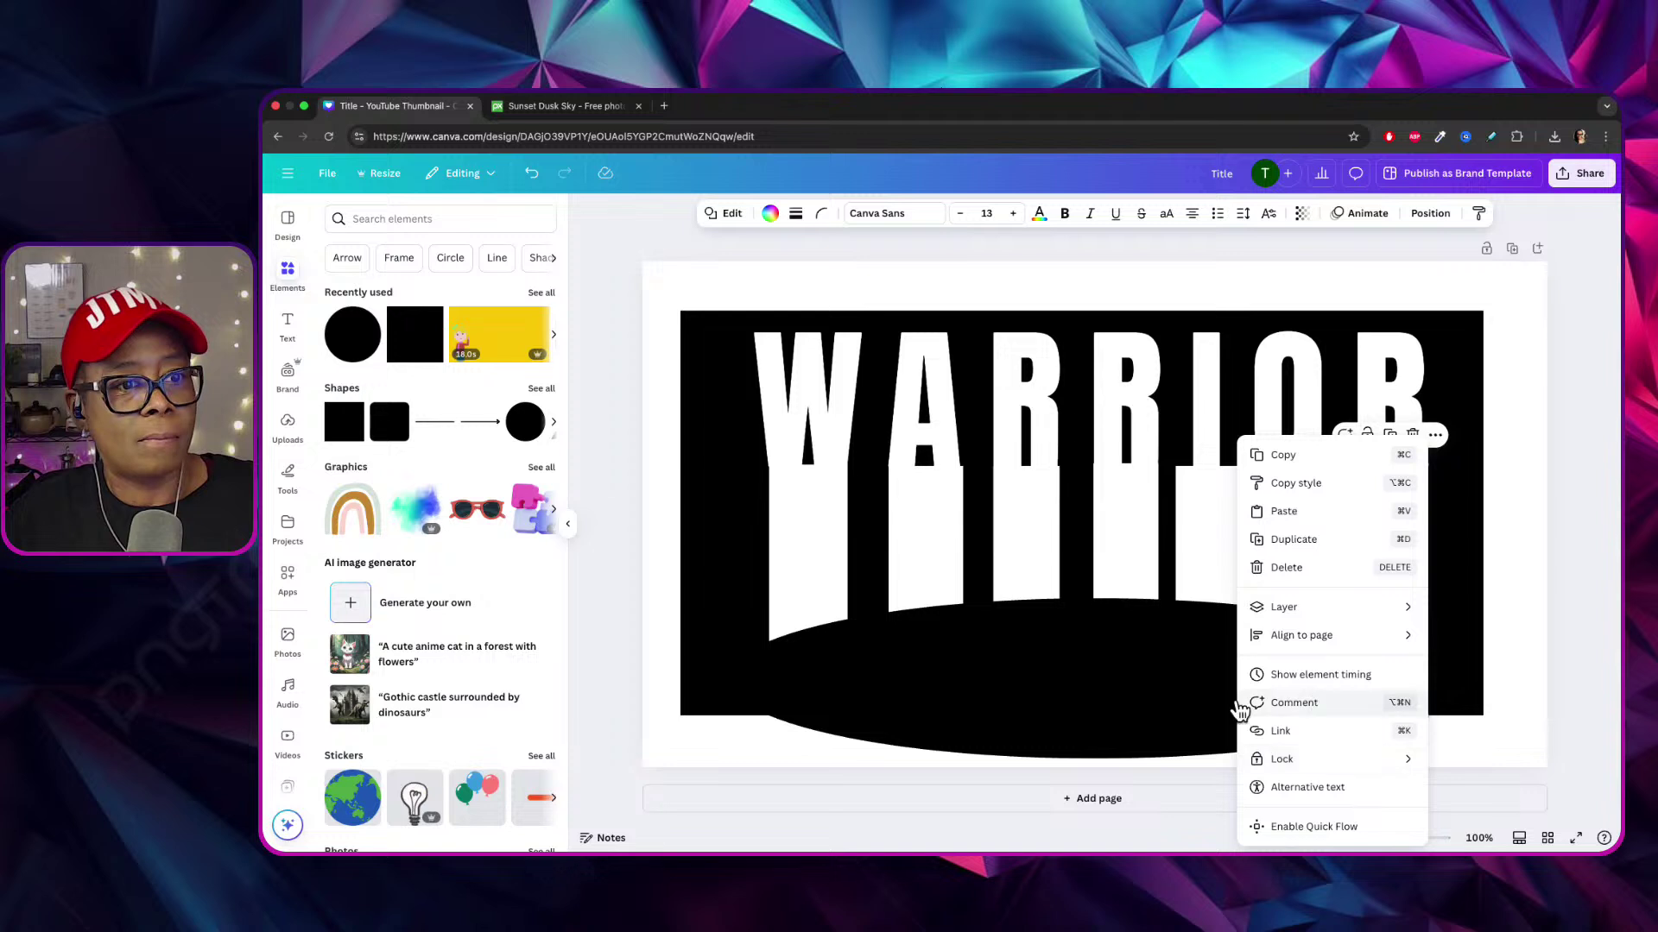
{"action": "key", "text": "Escape"}
Widen the black ellipse slightly on both sides and deselect it.
{"action": "left_click", "coordinate": [1442, 669]}
{"action": "left_click_drag", "start_coordinate": [1463, 679], "coordinate": [1470, 678]}
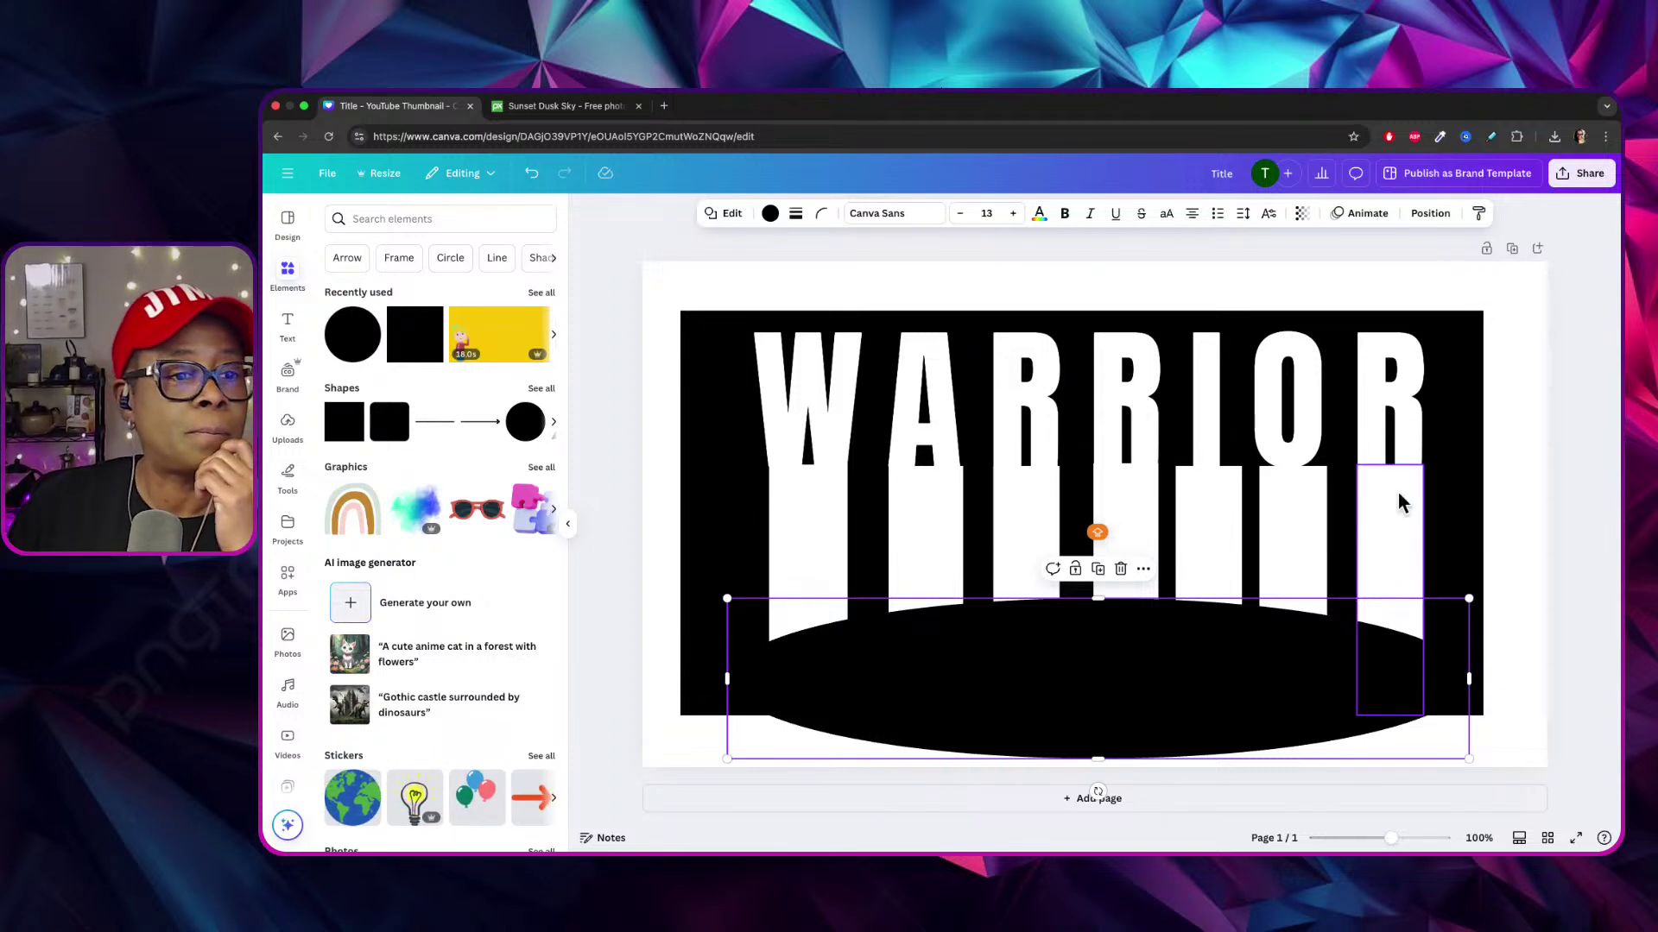
{"action": "left_click", "coordinate": [1595, 246]}
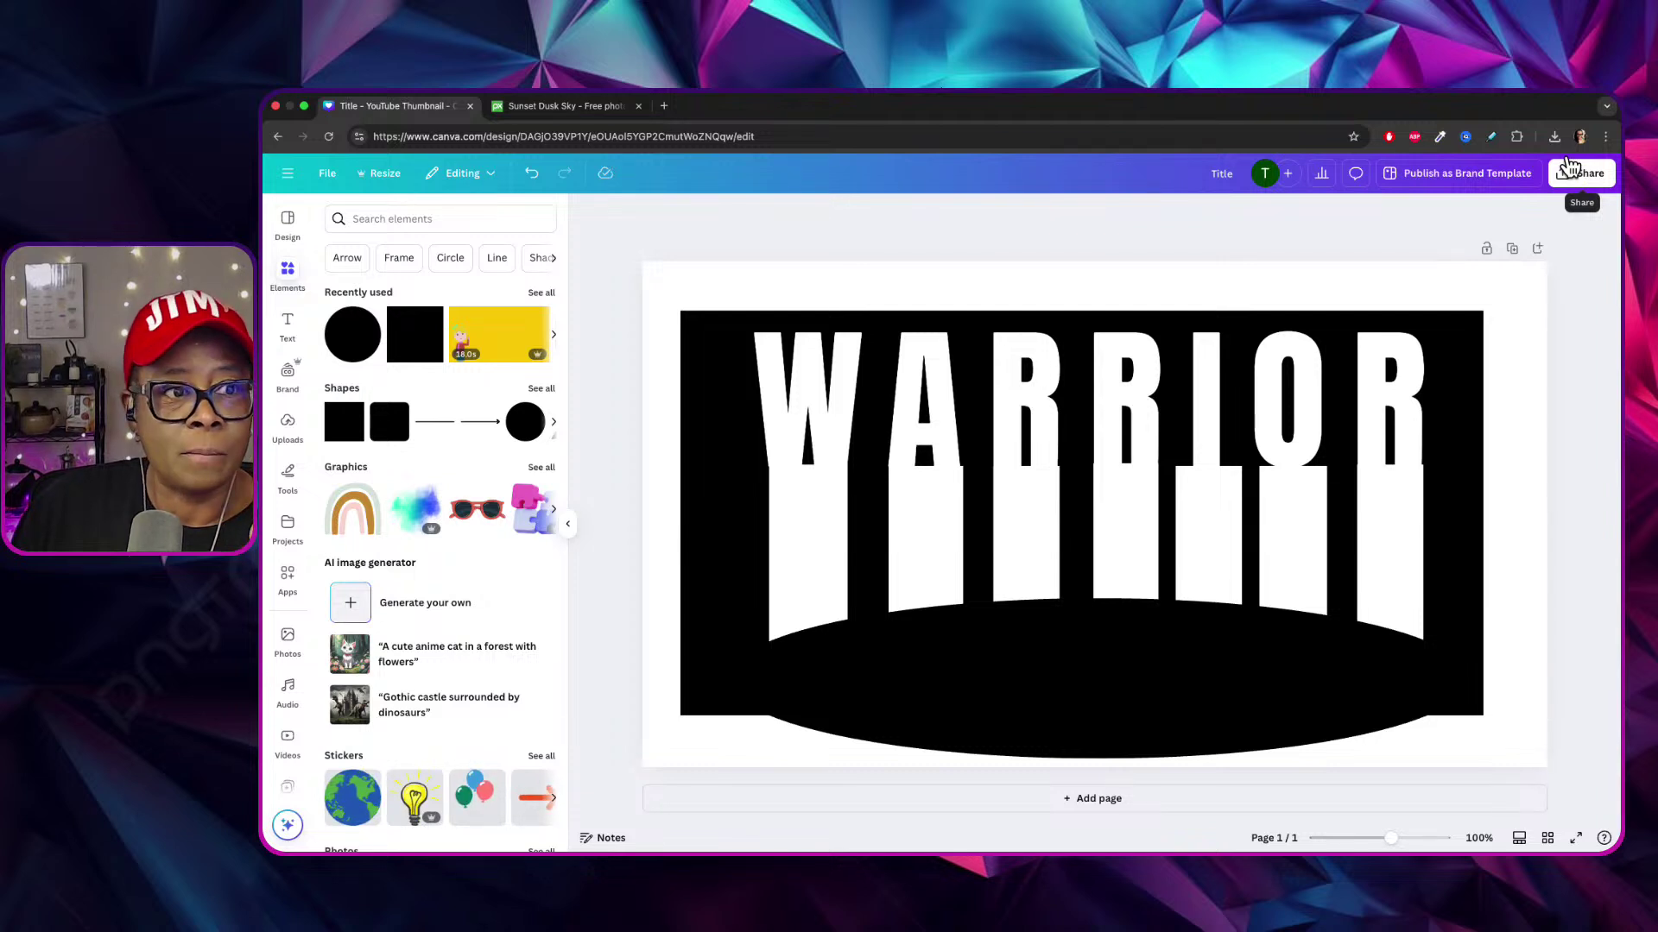
Download the design as a 1,280 × 720 px PNG.
{"action": "left_click", "coordinate": [1569, 170]}
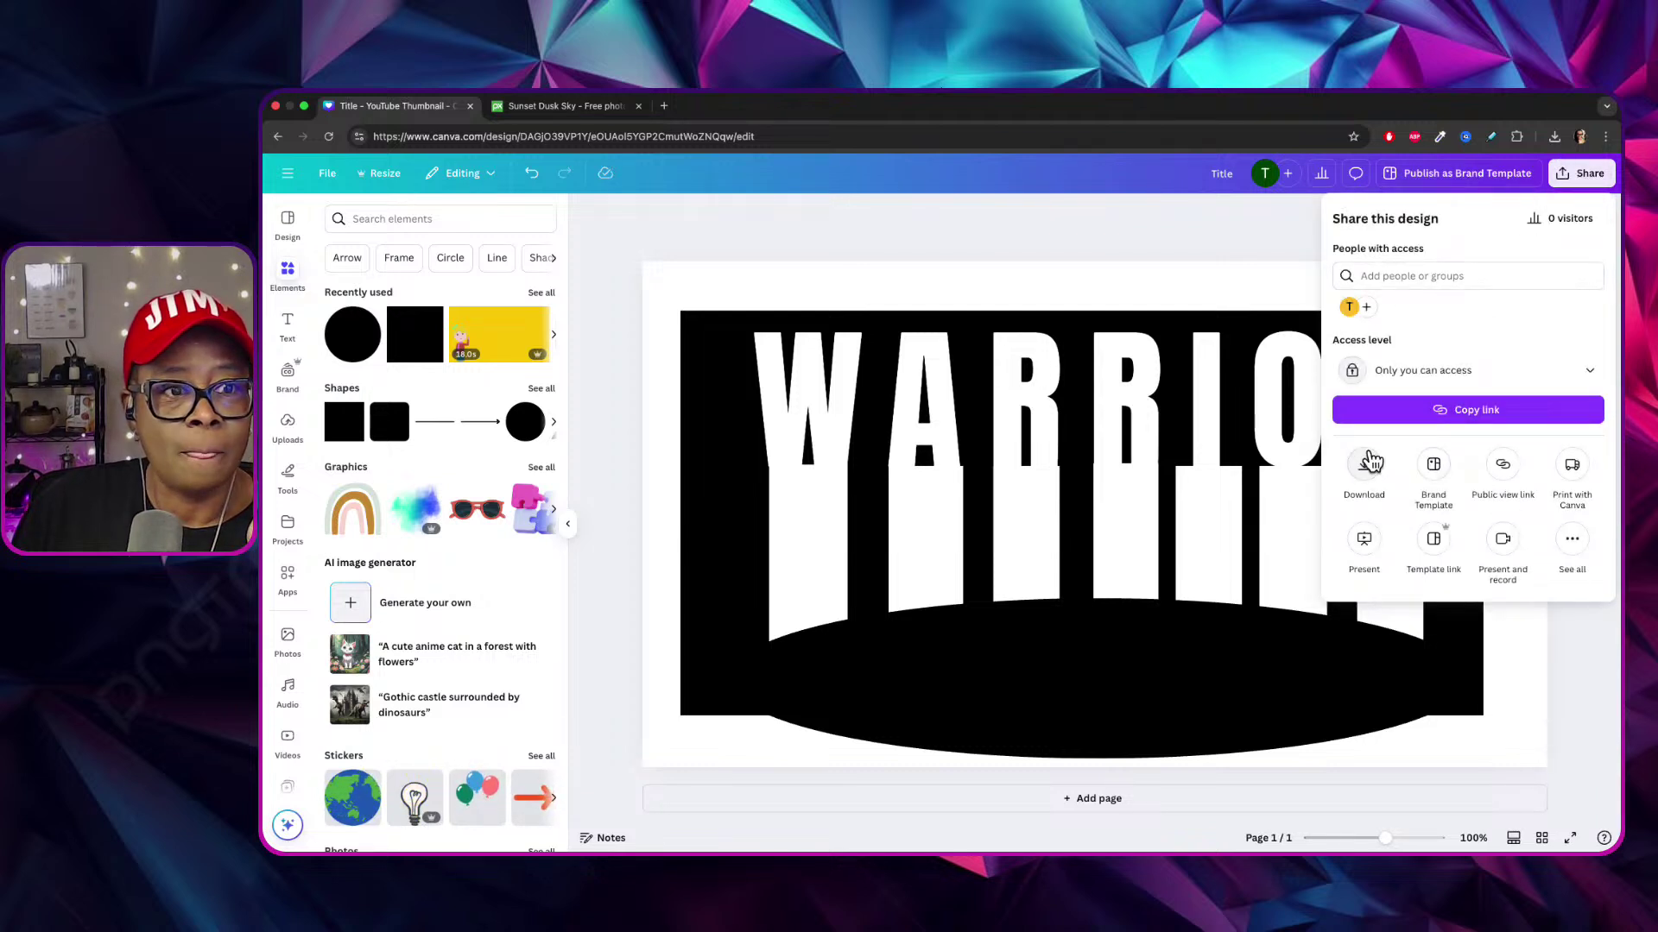
{"action": "left_click", "coordinate": [1371, 462]}
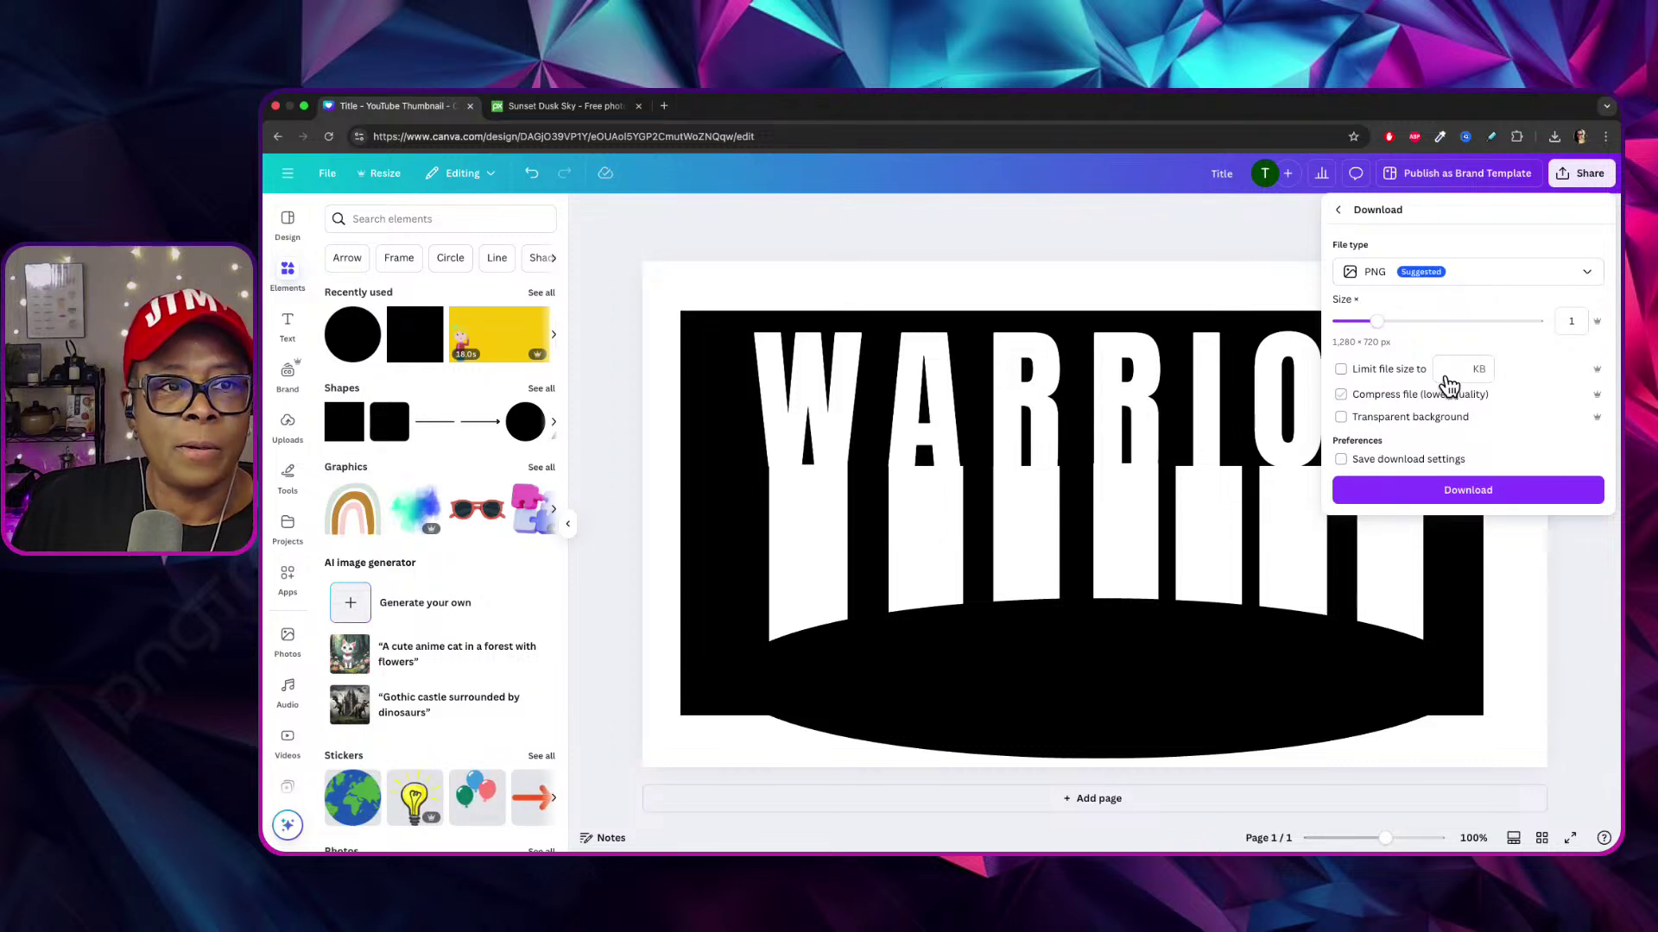
{"action": "left_click", "coordinate": [1466, 489]}
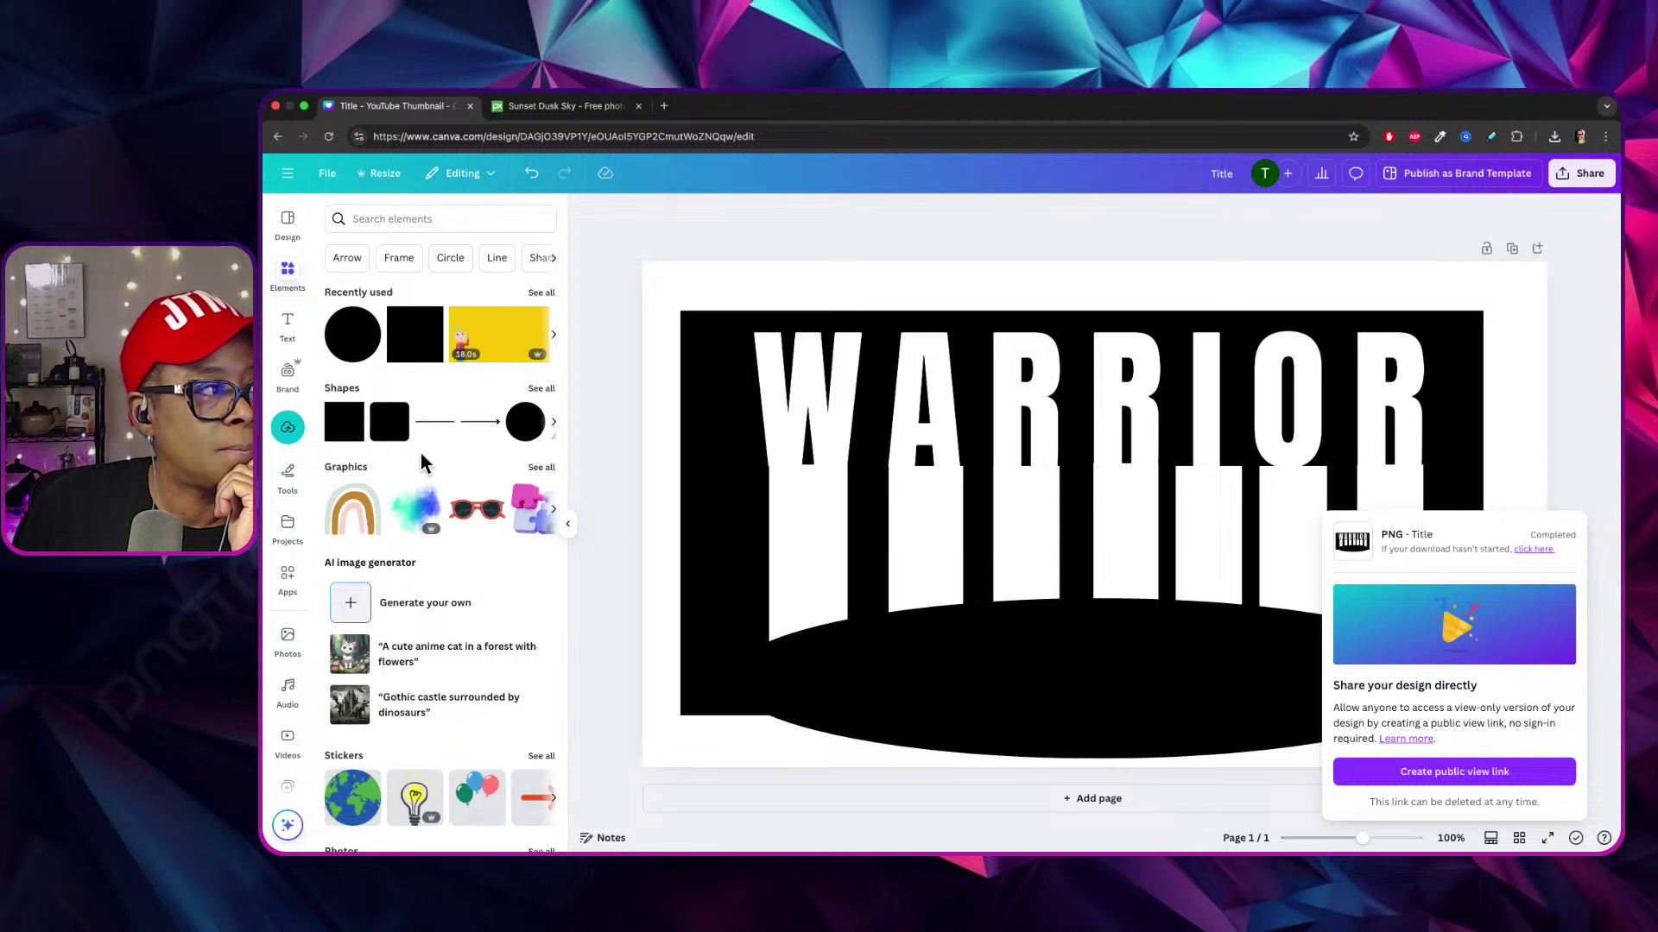
Add a second page and place the uploaded purple sunset photo on it, enlarged and widened to nearly fill the page.
{"action": "left_click", "coordinate": [292, 419]}
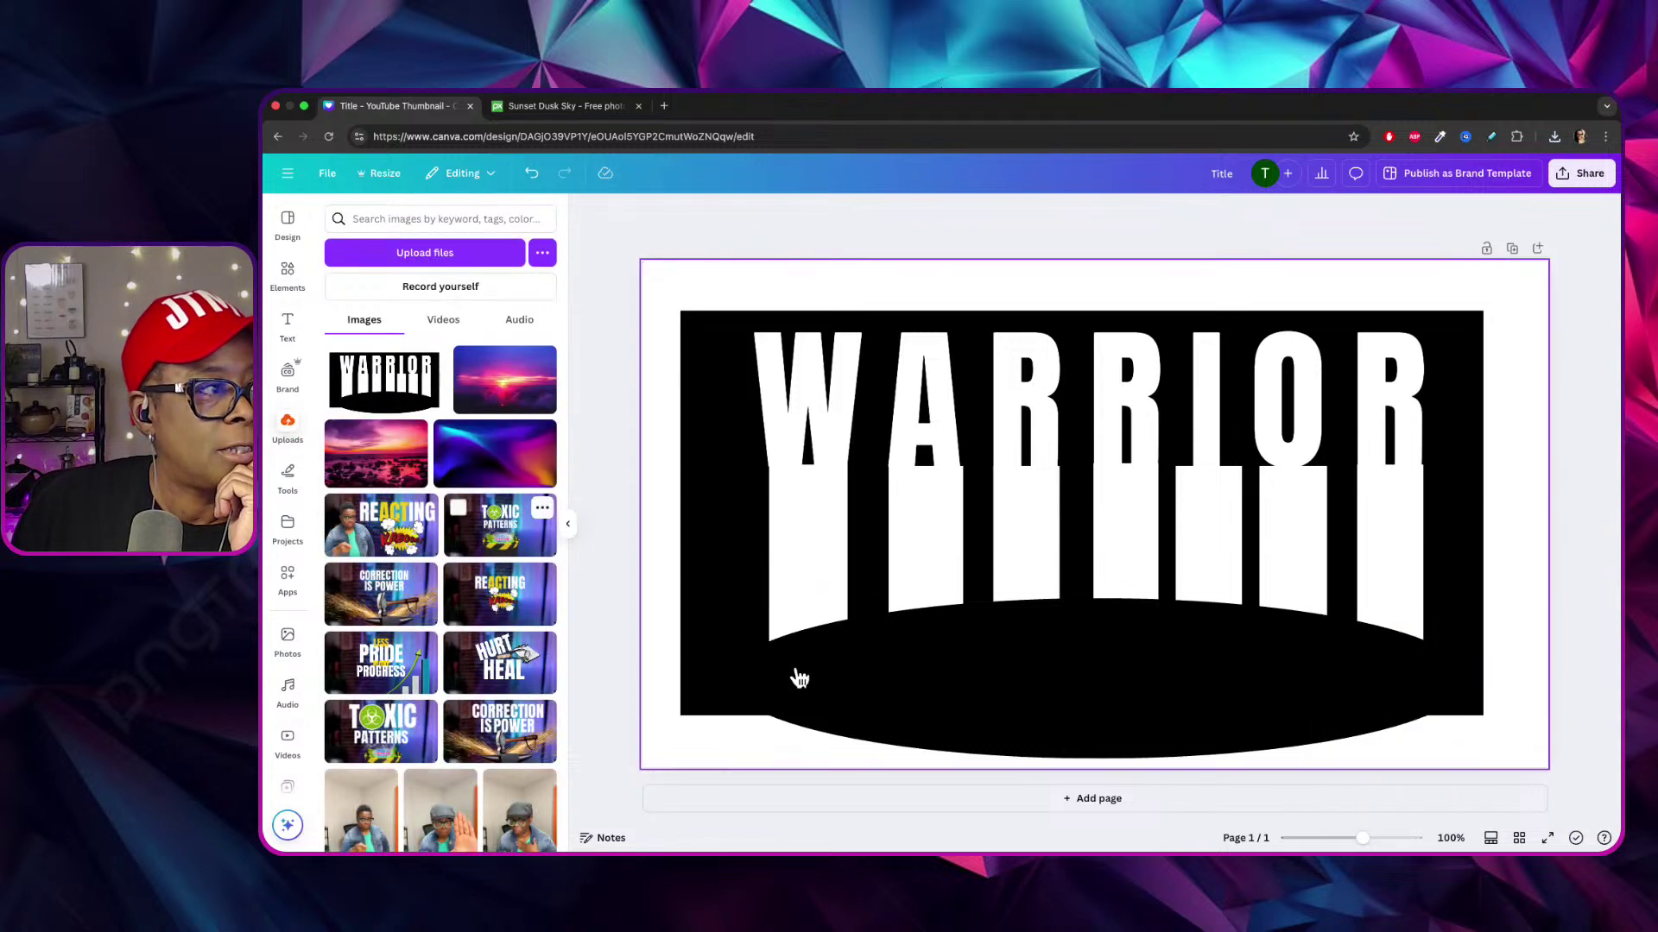
{"action": "left_click", "coordinate": [1114, 795]}
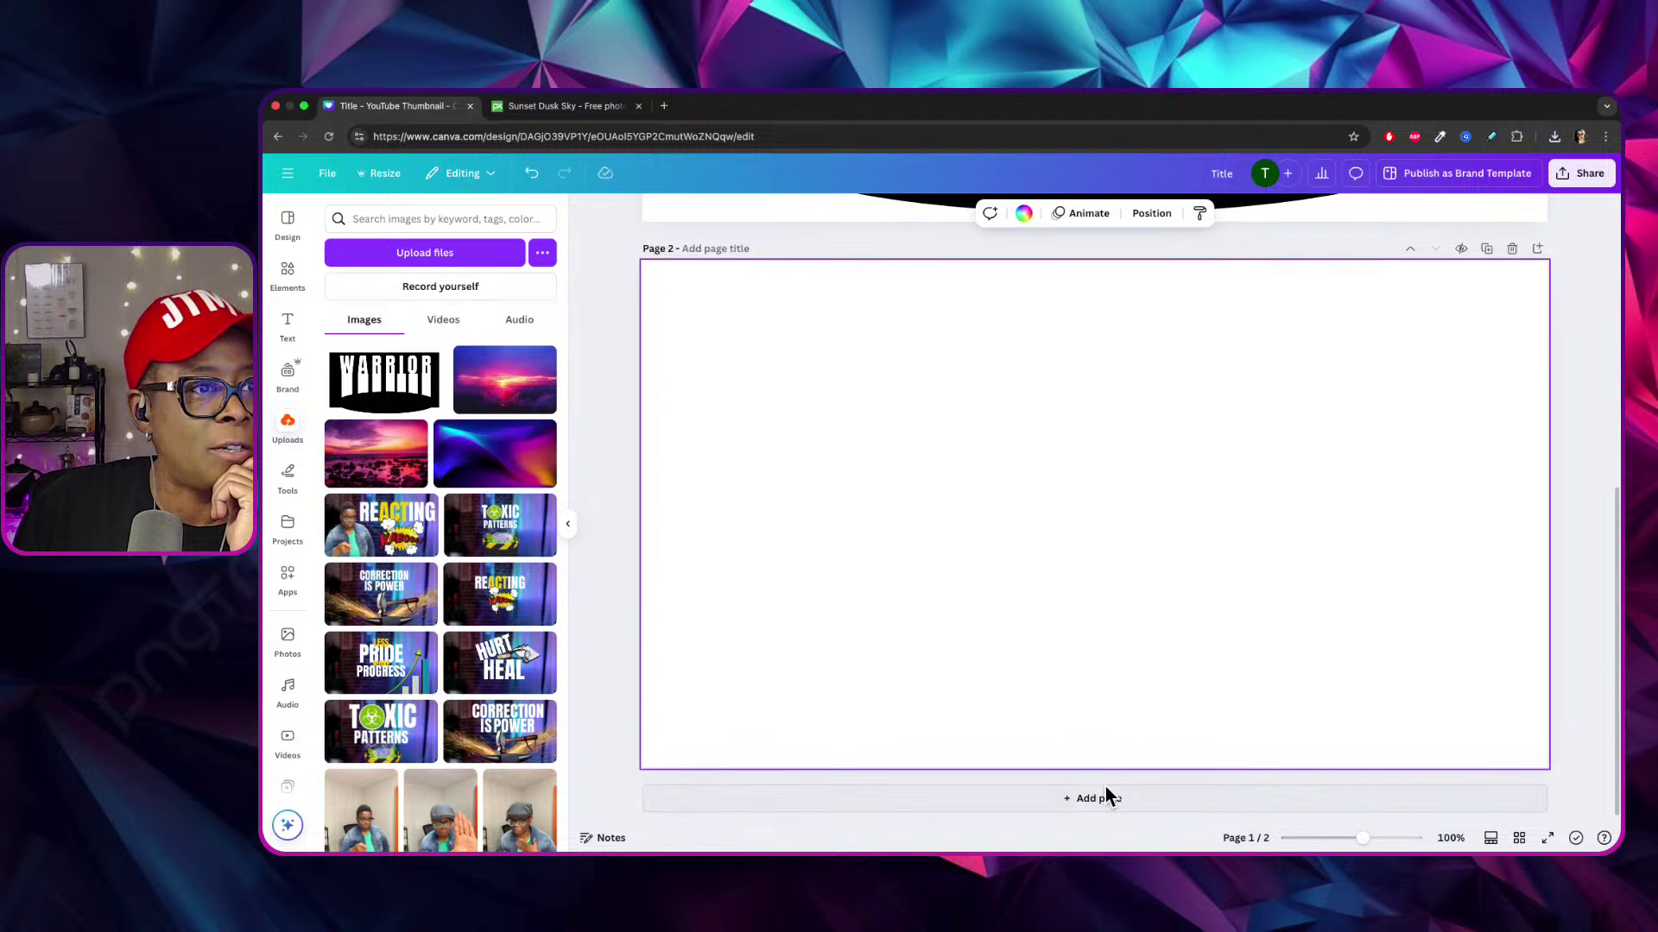
{"action": "left_click", "coordinate": [390, 370]}
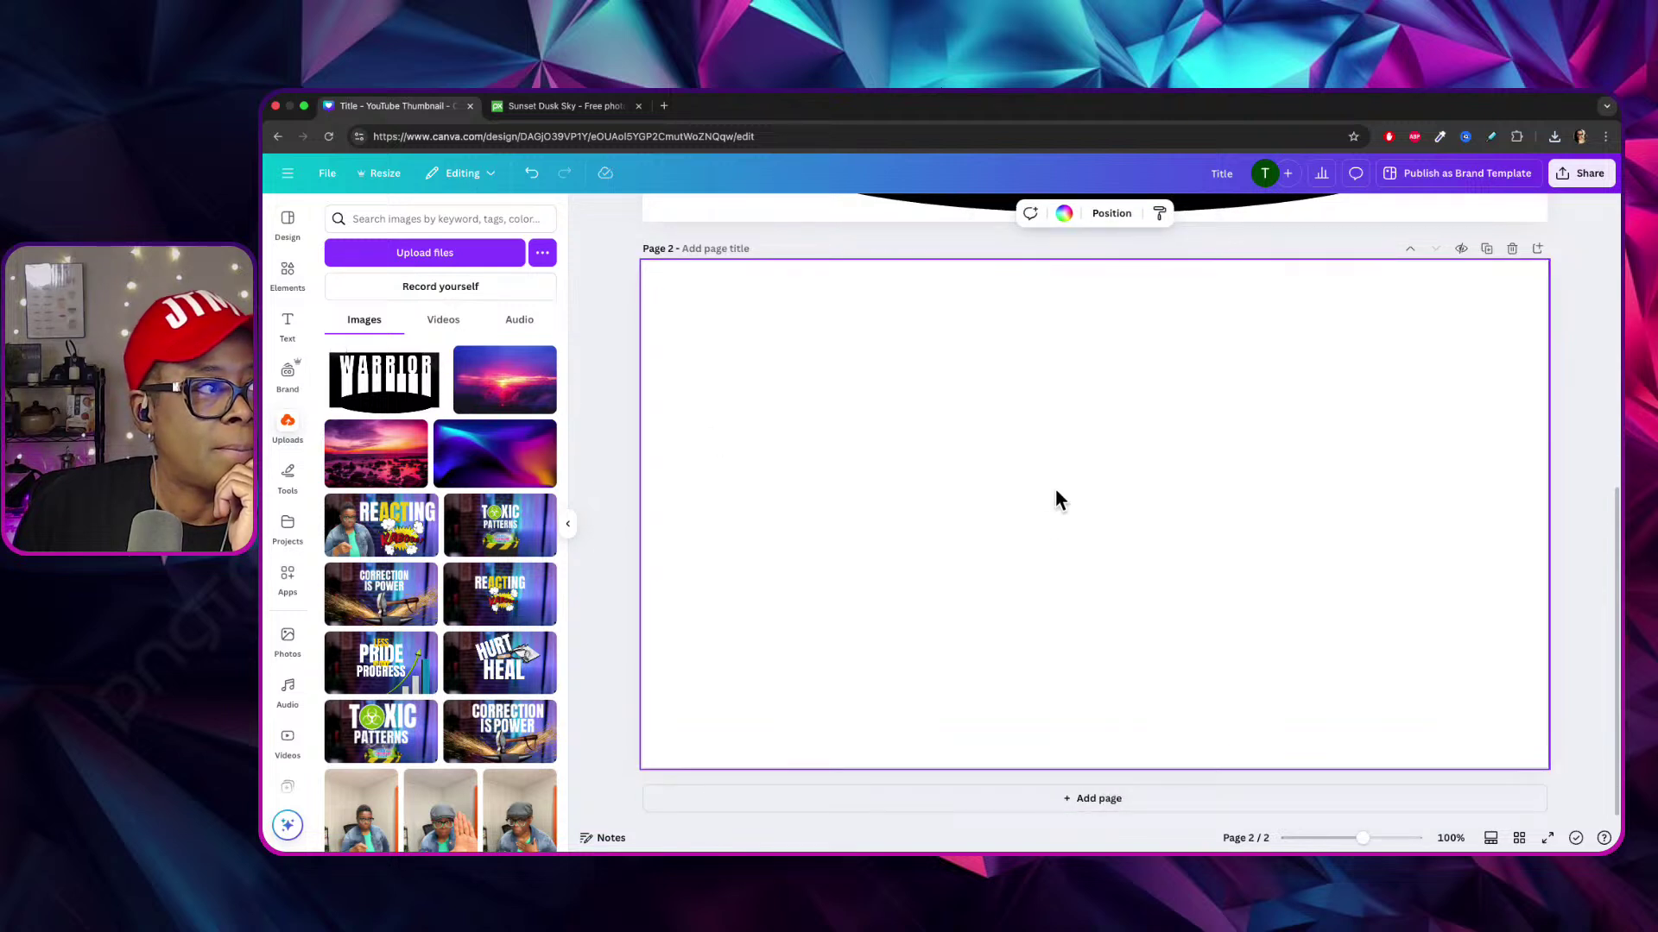
{"action": "left_click", "coordinate": [510, 389]}
{"action": "left_click_drag", "start_coordinate": [1169, 555], "coordinate": [1029, 525]}
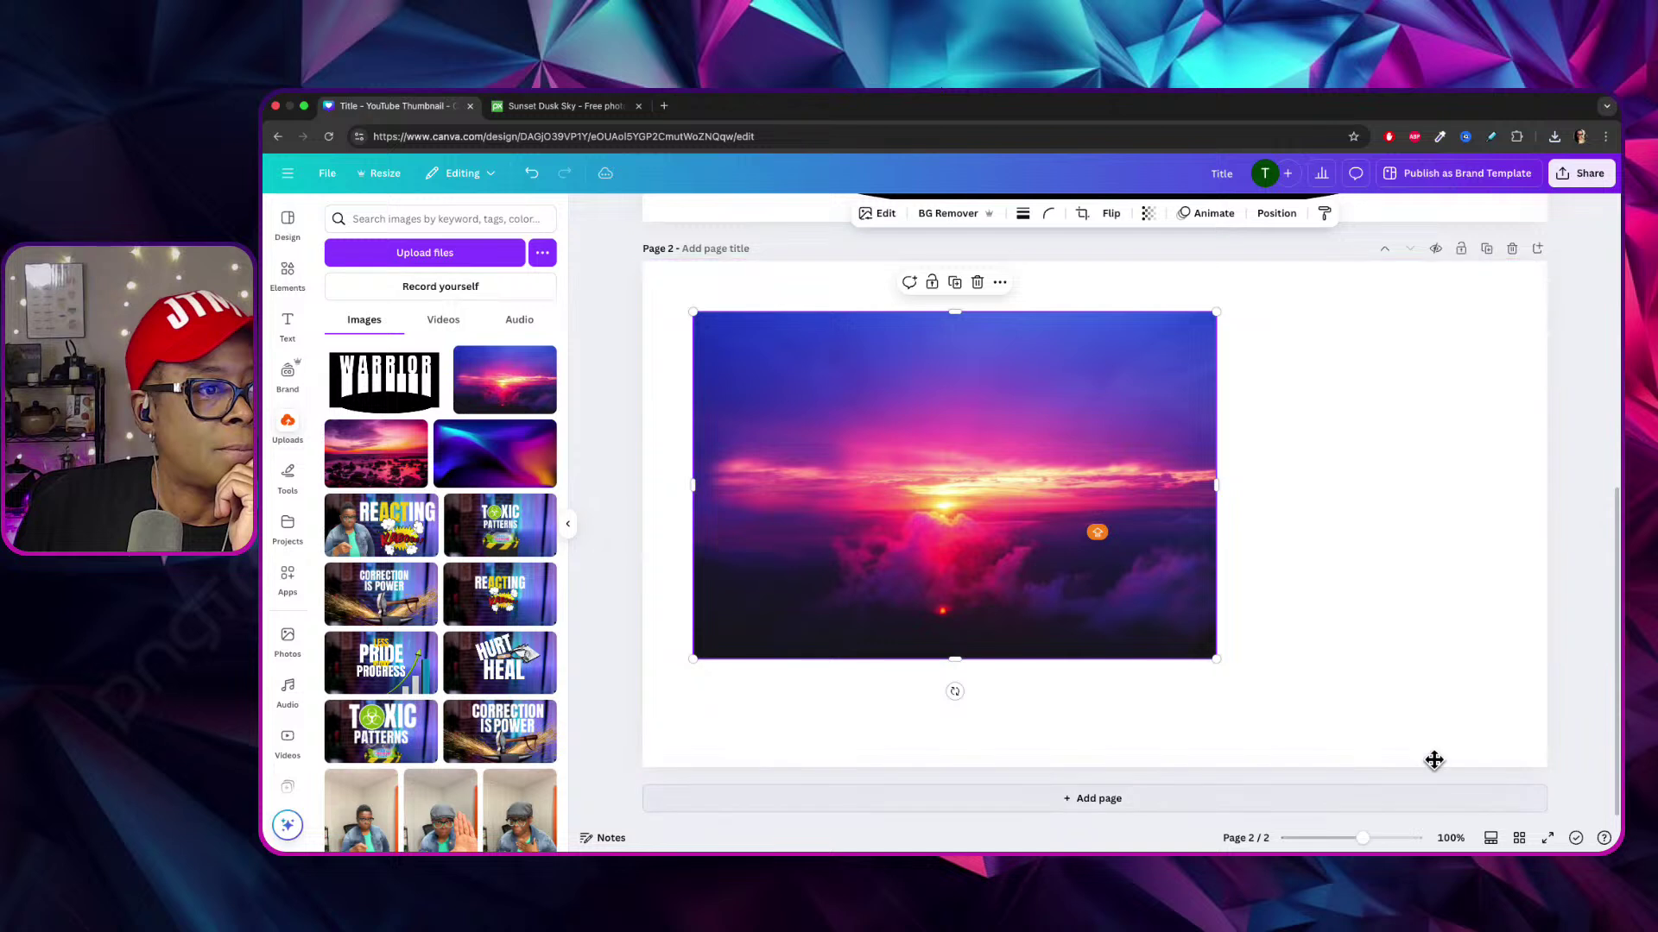
{"action": "left_click_drag", "start_coordinate": [1217, 660], "coordinate": [1334, 715]}
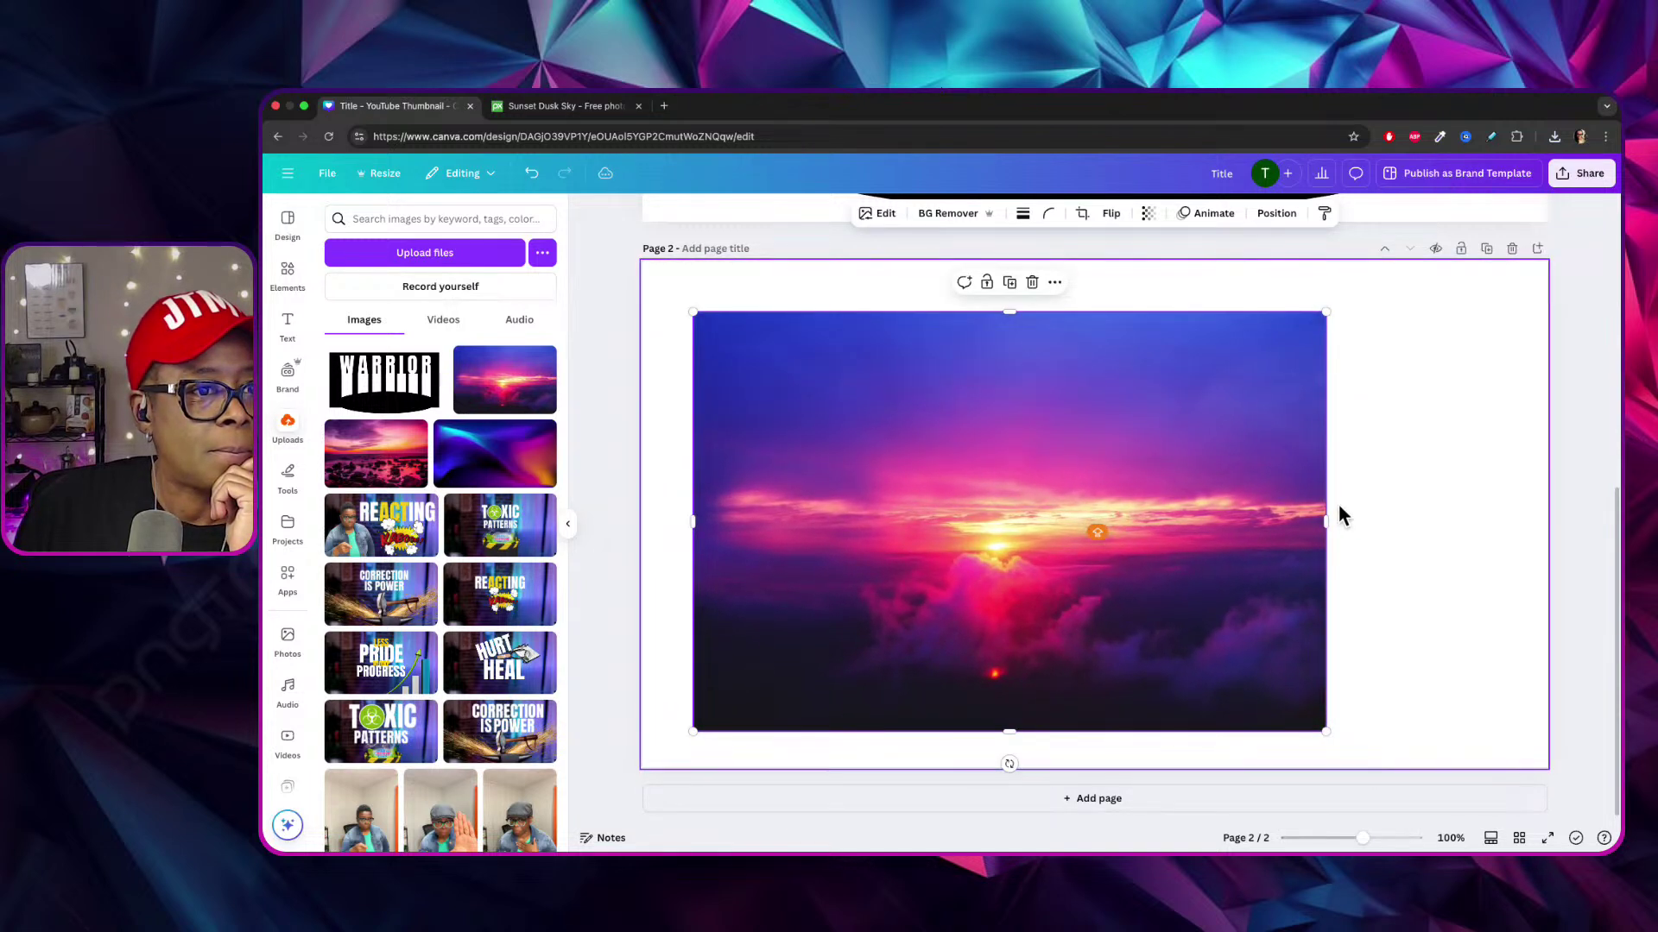
{"action": "left_click_drag", "start_coordinate": [1328, 522], "coordinate": [1527, 553]}
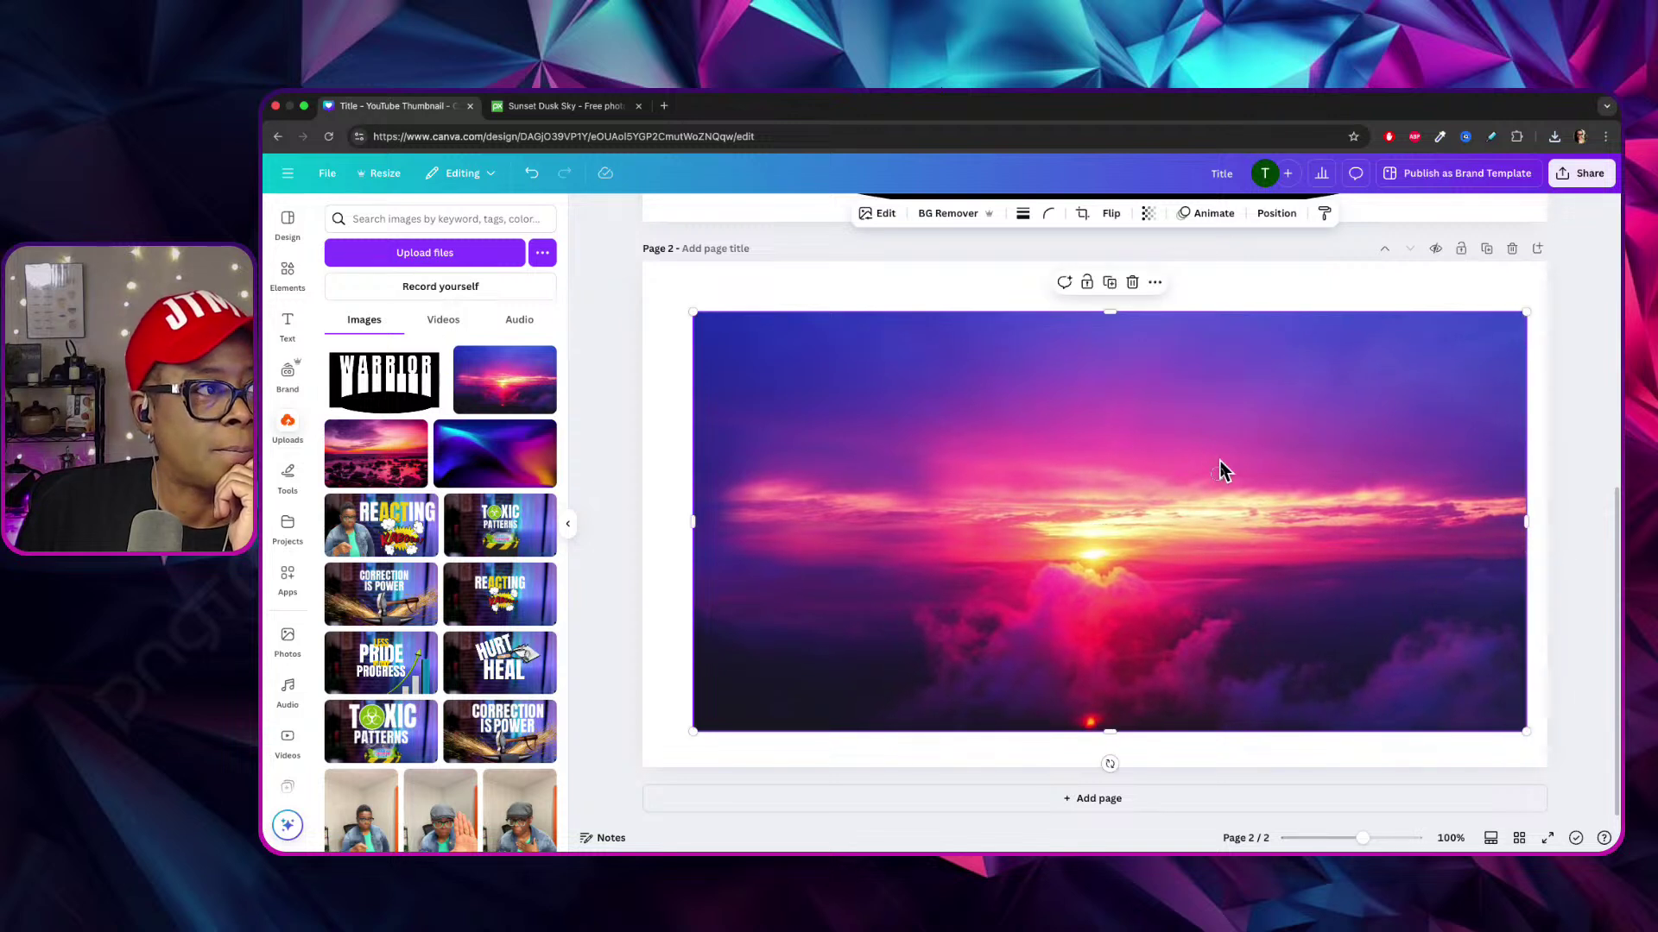
Place the uploaded WARRIOR image over the sunset photo and enlarge it to cover most of the photo.
{"action": "left_click", "coordinate": [413, 371]}
{"action": "left_click_drag", "start_coordinate": [982, 489], "coordinate": [906, 469]}
{"action": "left_click_drag", "start_coordinate": [1324, 665], "coordinate": [1451, 743]}
{"action": "left_click_drag", "start_coordinate": [1392, 622], "coordinate": [1425, 622]}
{"action": "scroll", "coordinate": [1325, 548], "scroll_direction": "up", "scroll_amount": 6}
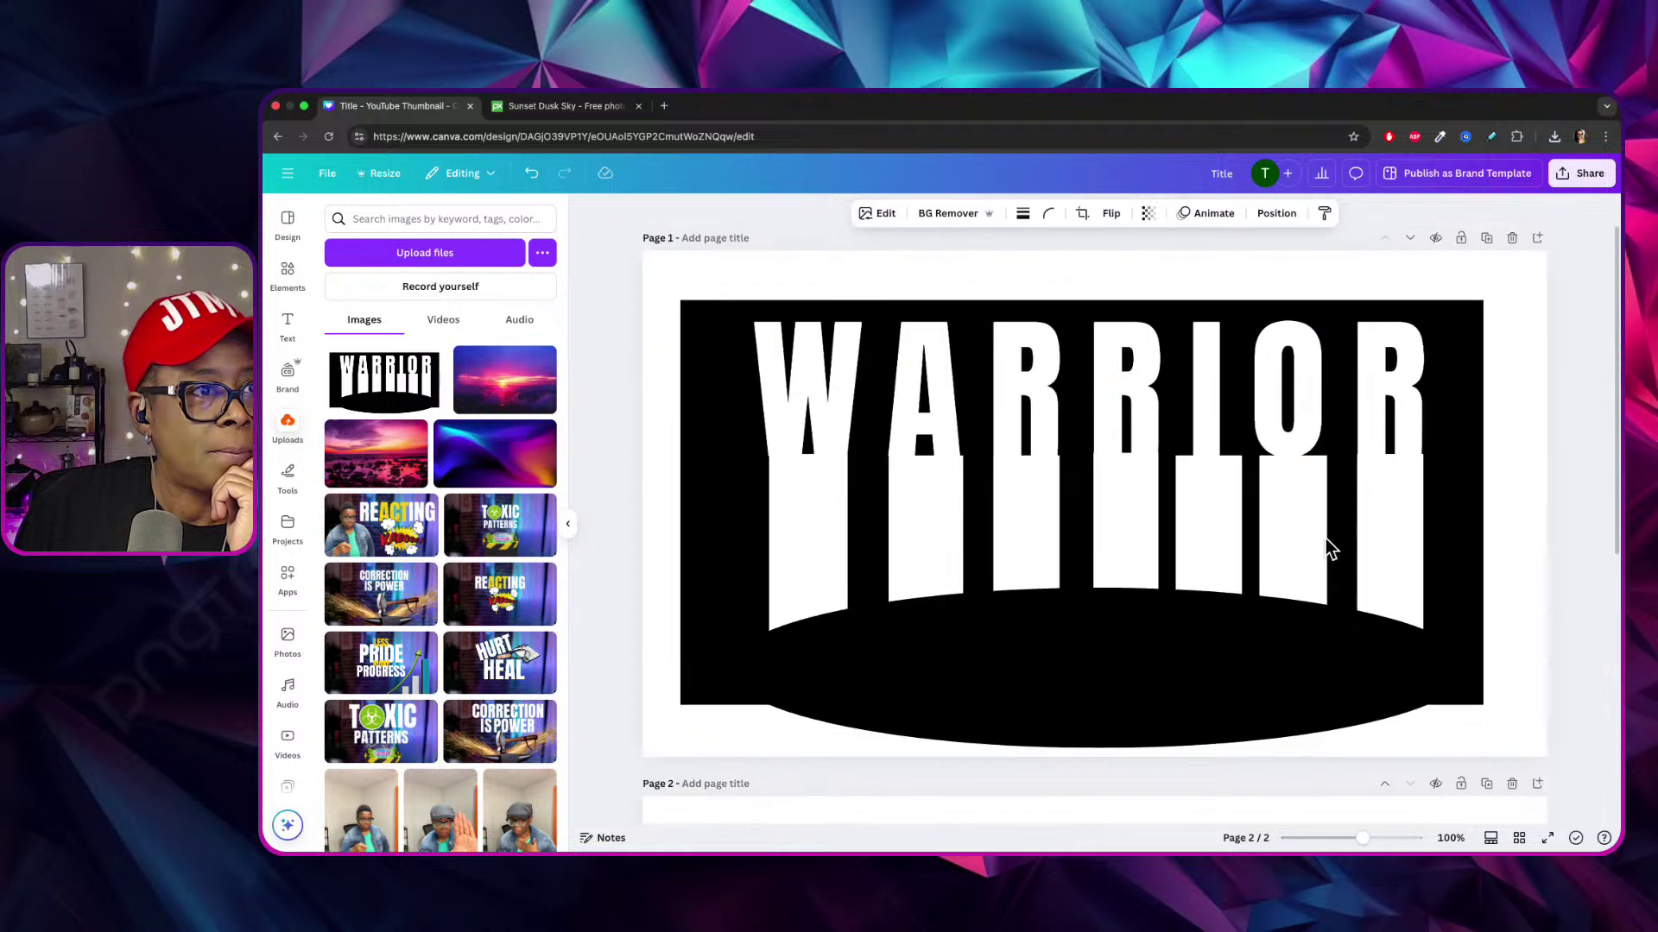
Enlarge the WARRIOR image slightly over the sunset photo on page 2 and remove its background.
{"action": "scroll", "coordinate": [1324, 548], "scroll_direction": "down", "scroll_amount": 6}
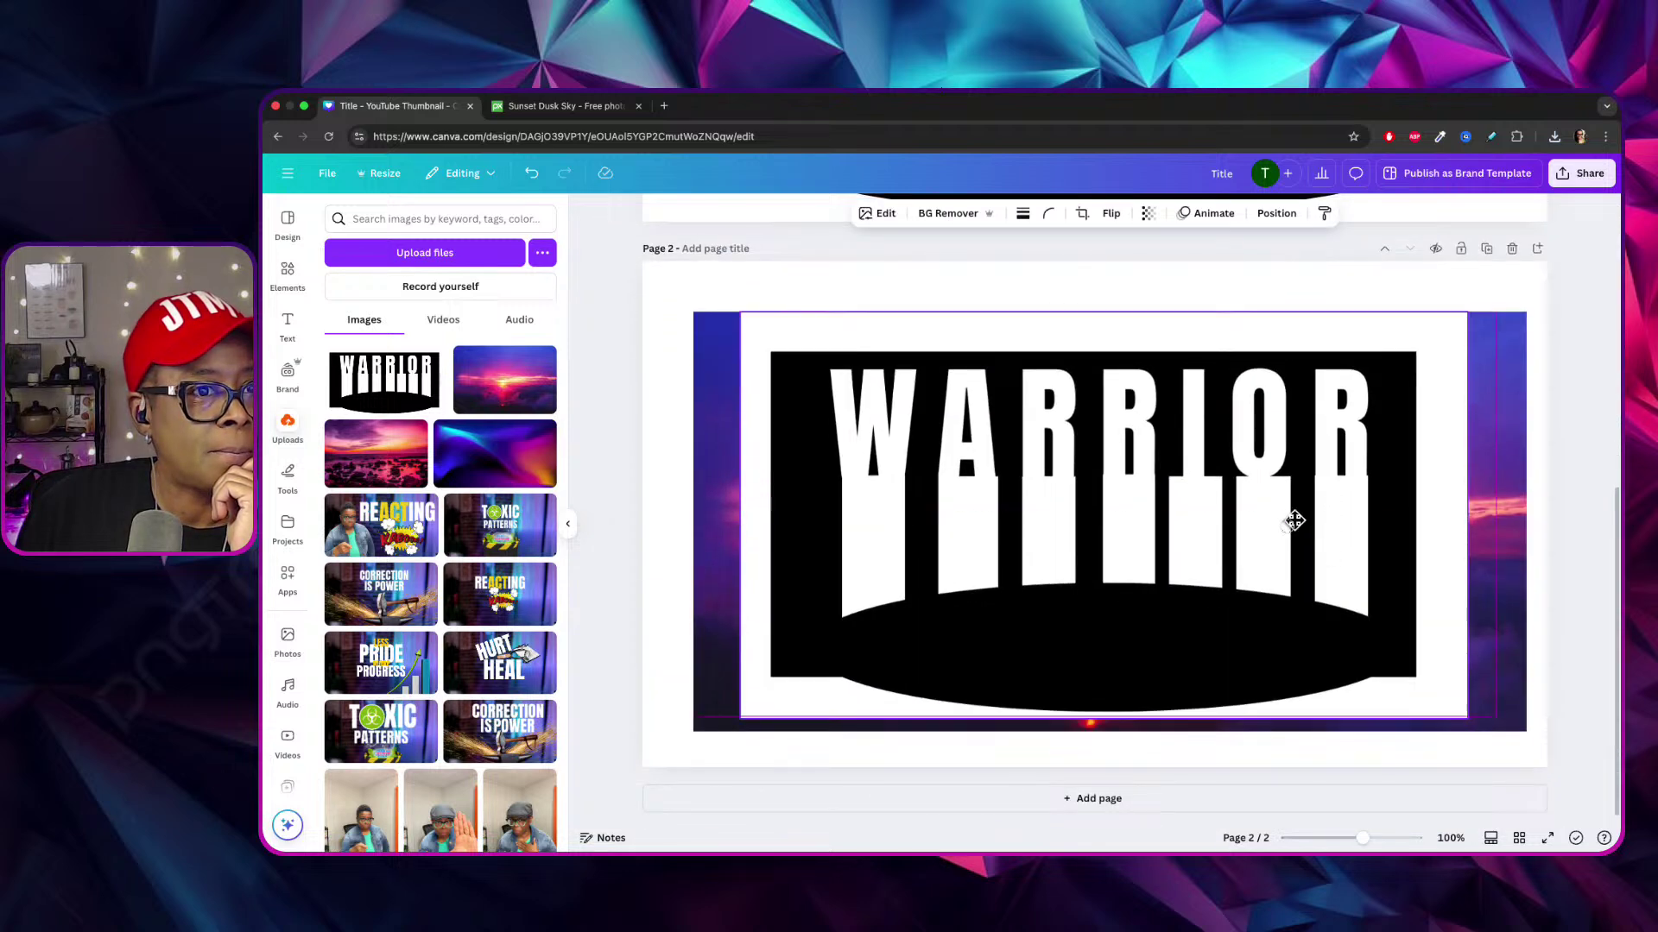
{"action": "left_click_drag", "start_coordinate": [1294, 522], "coordinate": [1290, 523]}
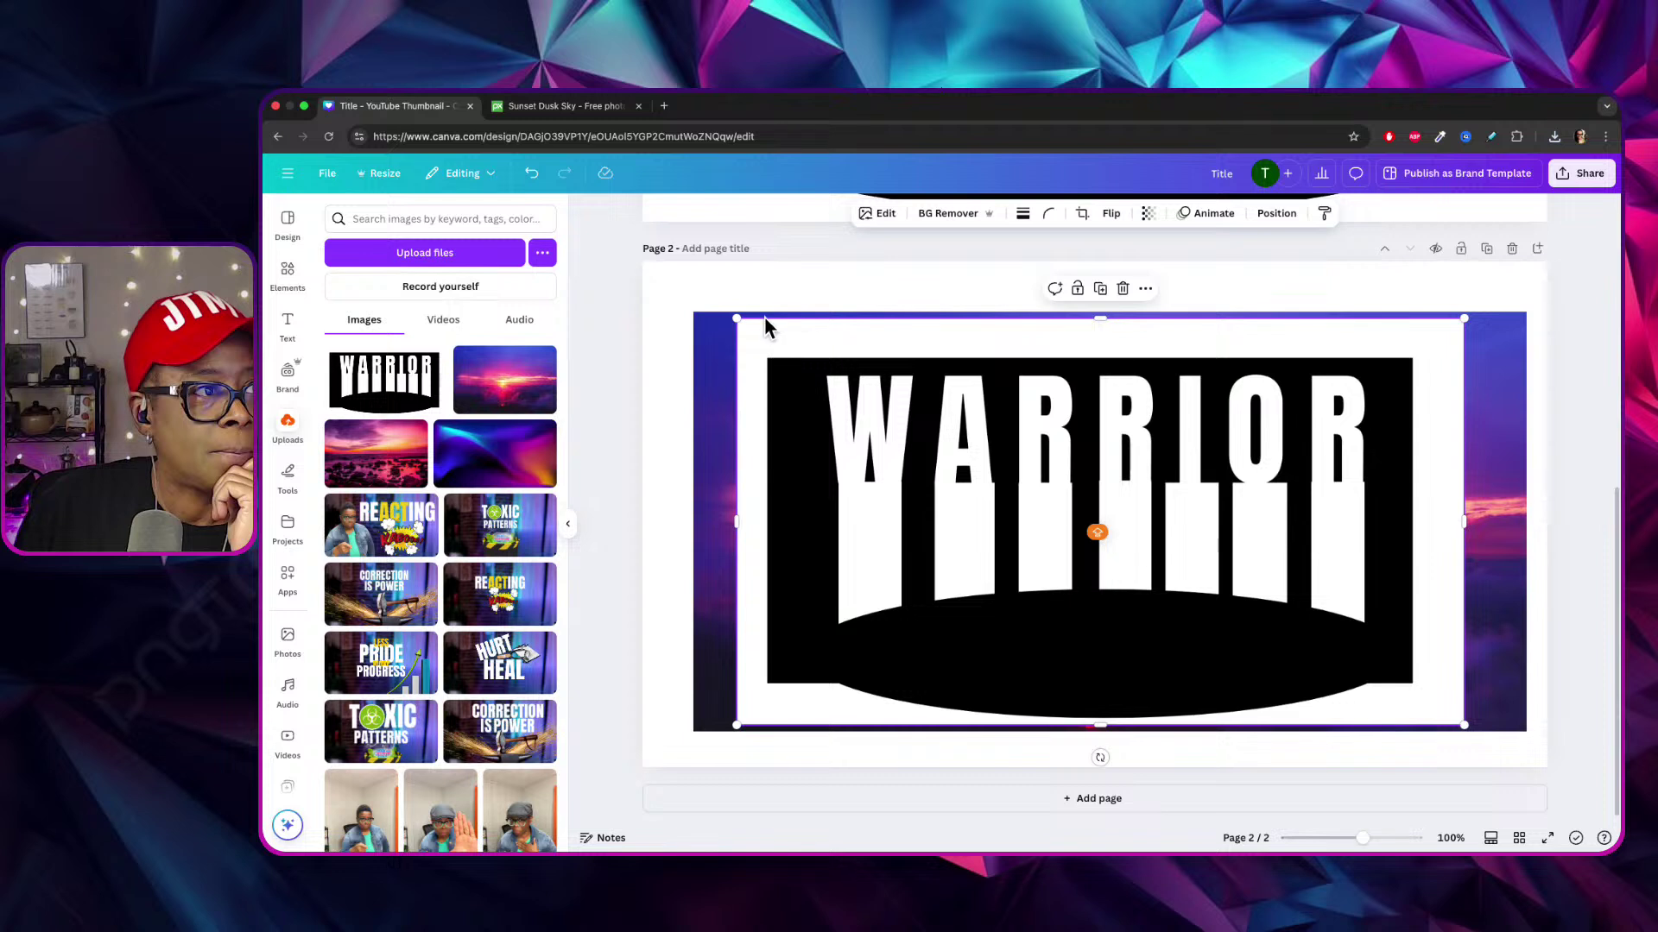
{"action": "left_click_drag", "start_coordinate": [736, 318], "coordinate": [730, 315]}
{"action": "left_click_drag", "start_coordinate": [985, 420], "coordinate": [993, 421]}
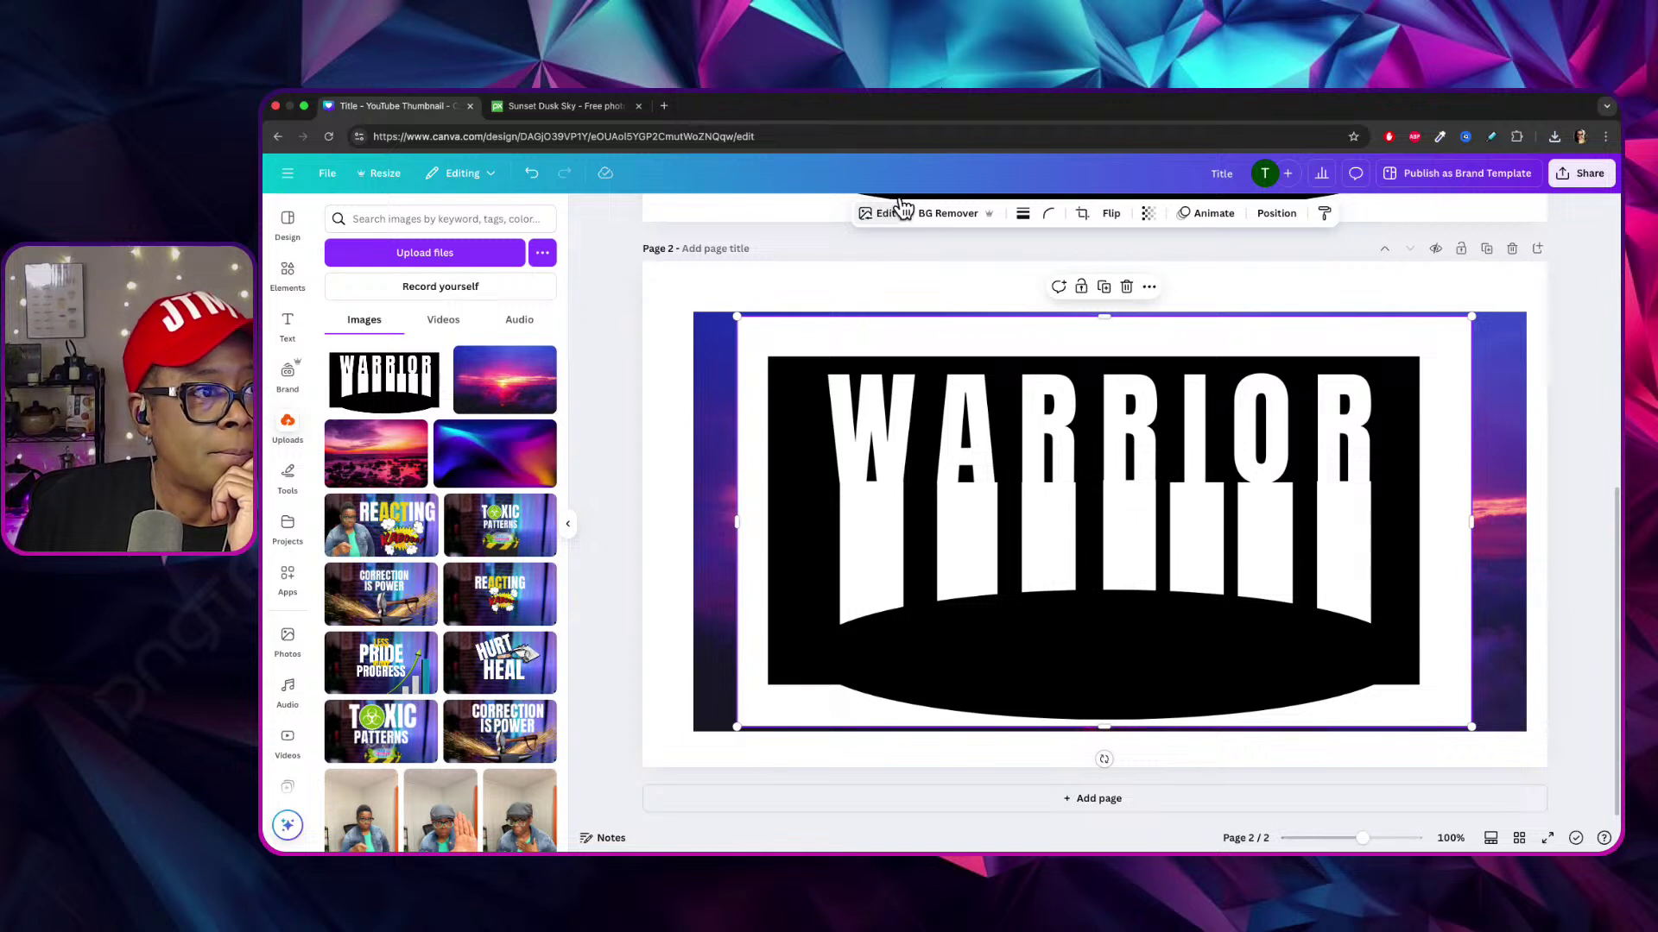
{"action": "left_click", "coordinate": [957, 212]}
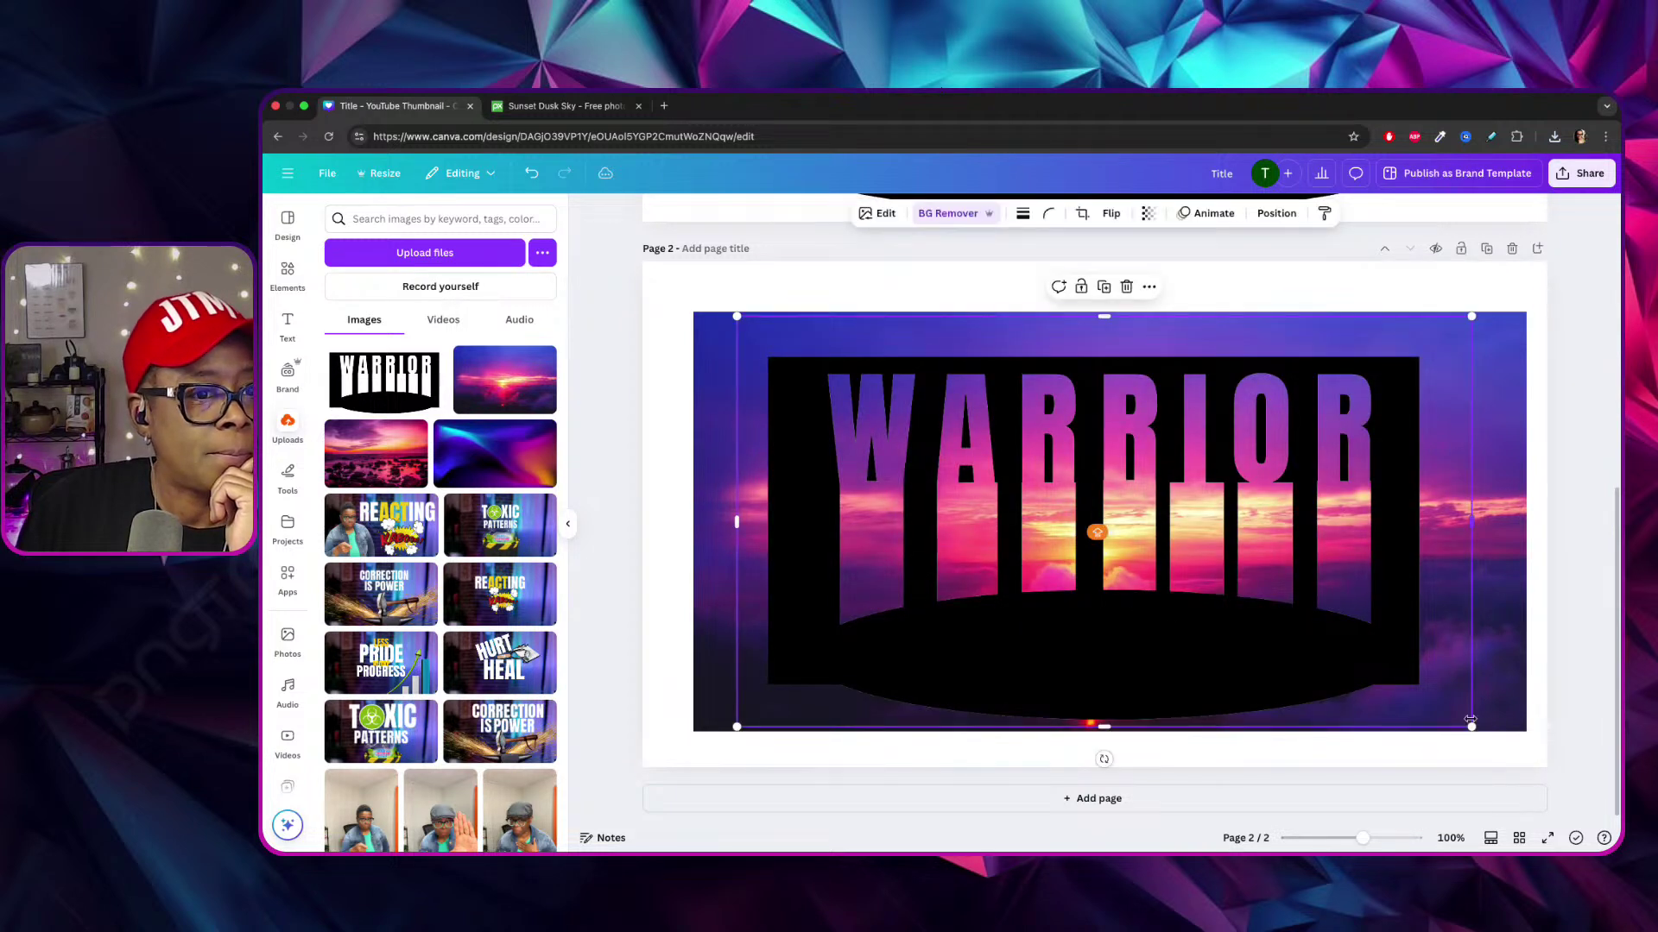
Enlarge the WARRIOR cutout to nearly the page size and centre its black area over the sunset photo.
{"action": "left_click_drag", "start_coordinate": [1470, 719], "coordinate": [1521, 755]}
{"action": "left_click_drag", "start_coordinate": [736, 316], "coordinate": [701, 274]}
{"action": "left_click_drag", "start_coordinate": [958, 495], "coordinate": [970, 474]}
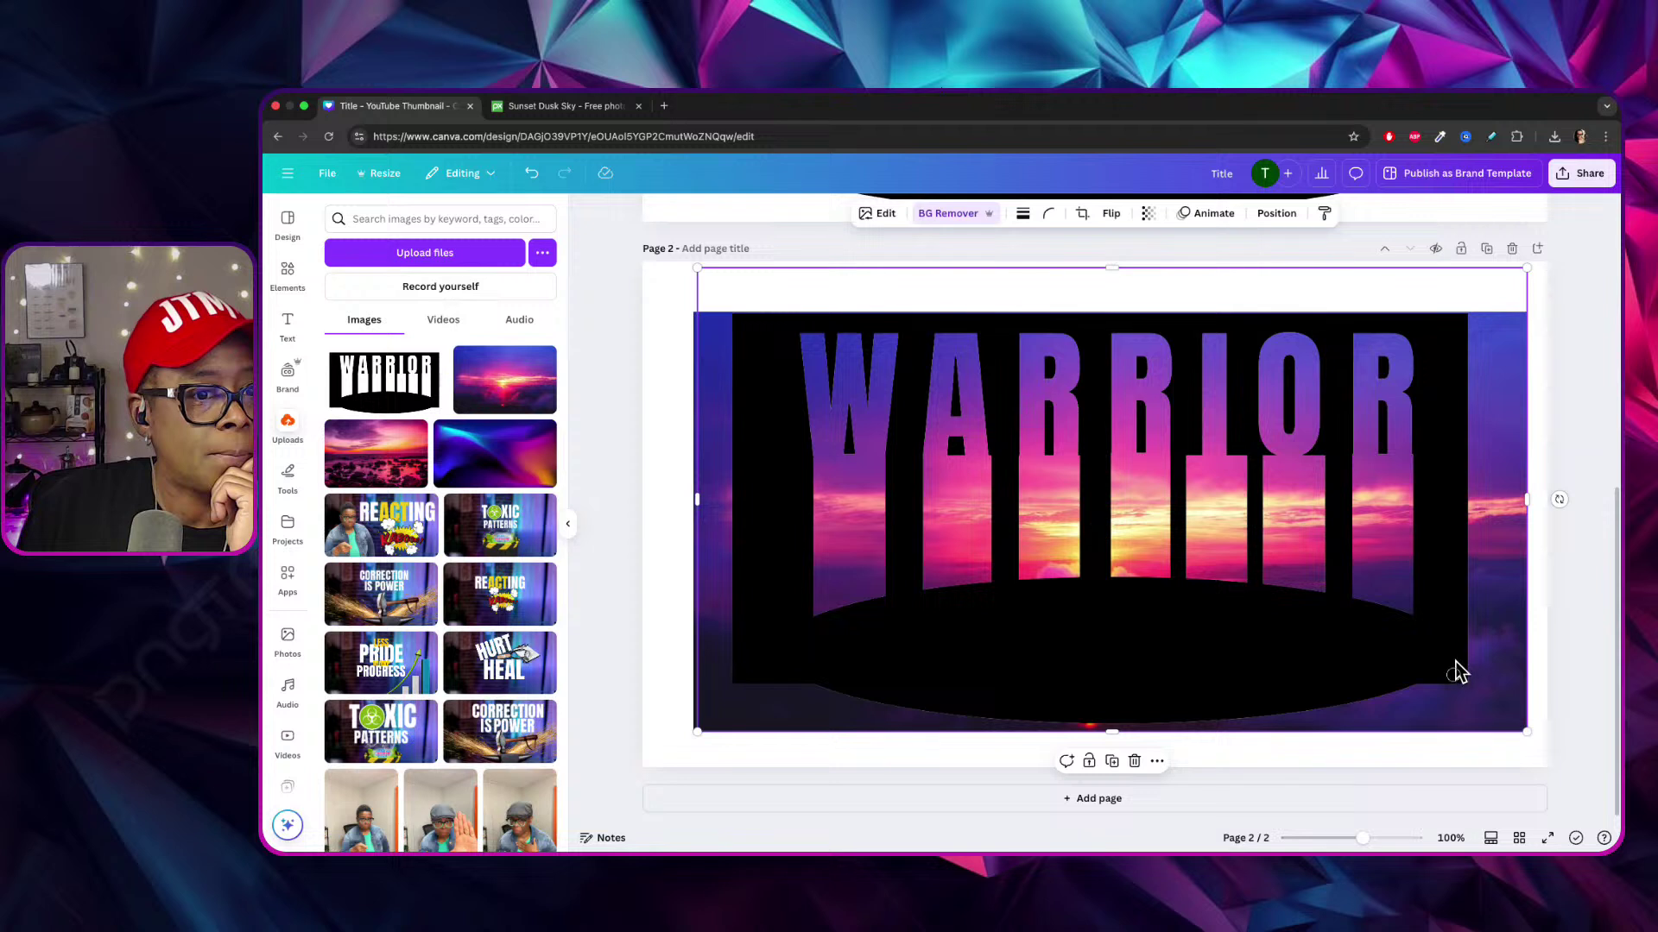
{"action": "left_click_drag", "start_coordinate": [1526, 732], "coordinate": [1579, 762]}
{"action": "mouse_move", "coordinate": [1302, 691]}
{"action": "left_mouse_down"}
{"action": "mouse_move", "coordinate": [1267, 691]}
{"action": "mouse_move", "coordinate": [1299, 684]}
{"action": "left_mouse_up"}
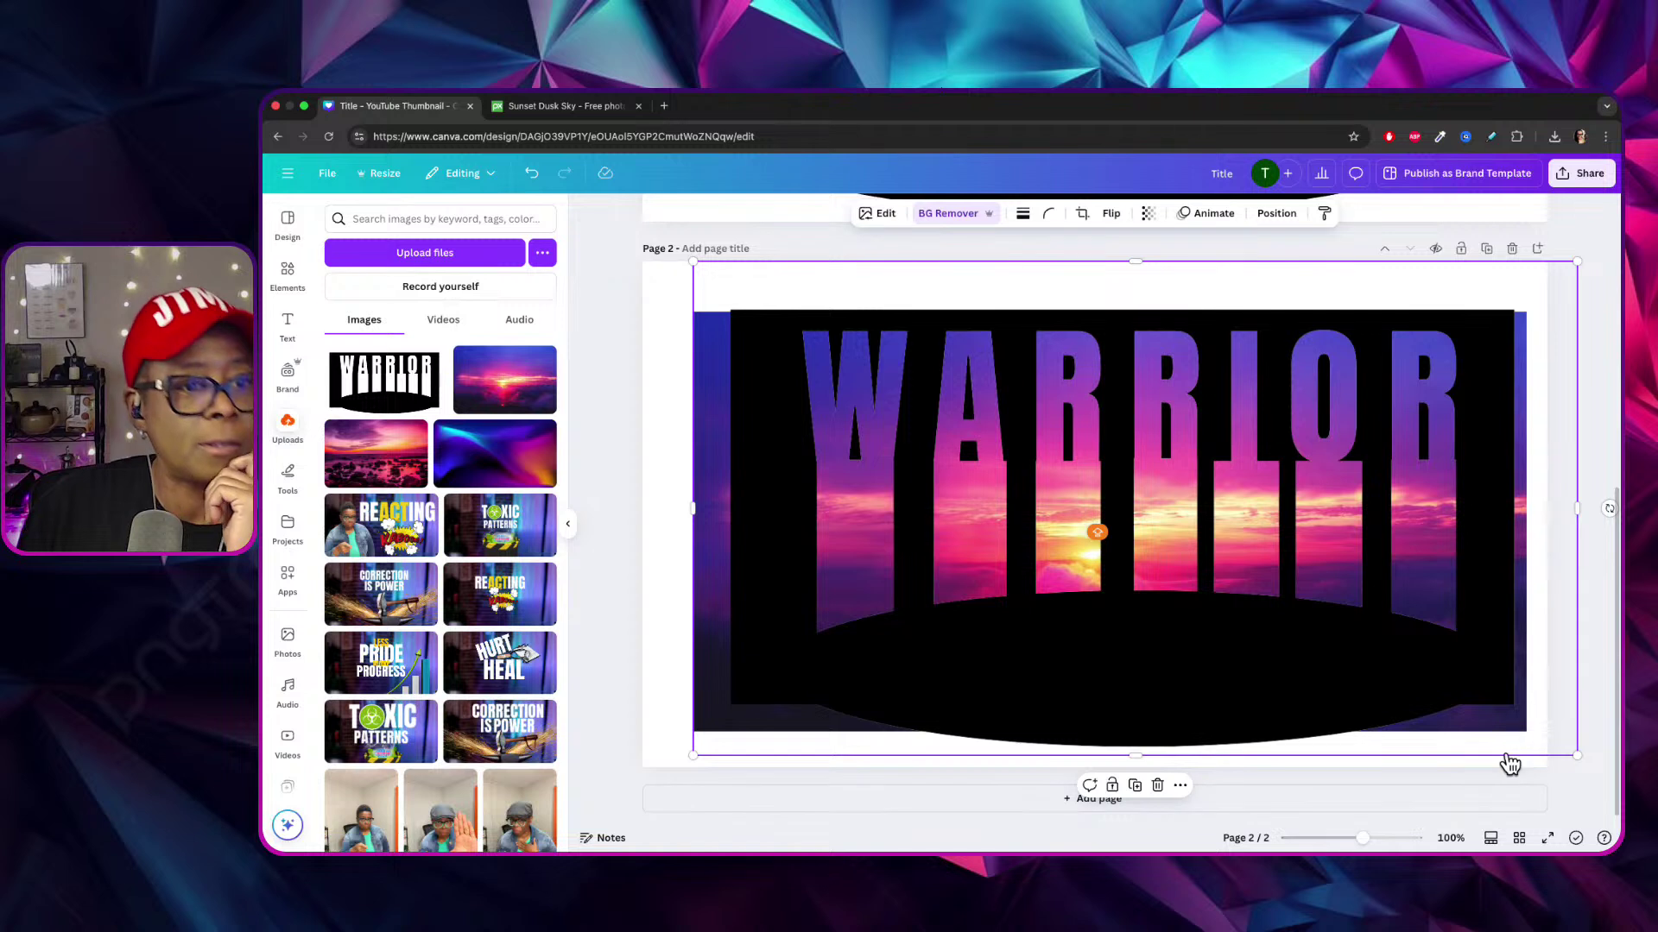
{"action": "left_click_drag", "start_coordinate": [1581, 758], "coordinate": [1589, 771]}
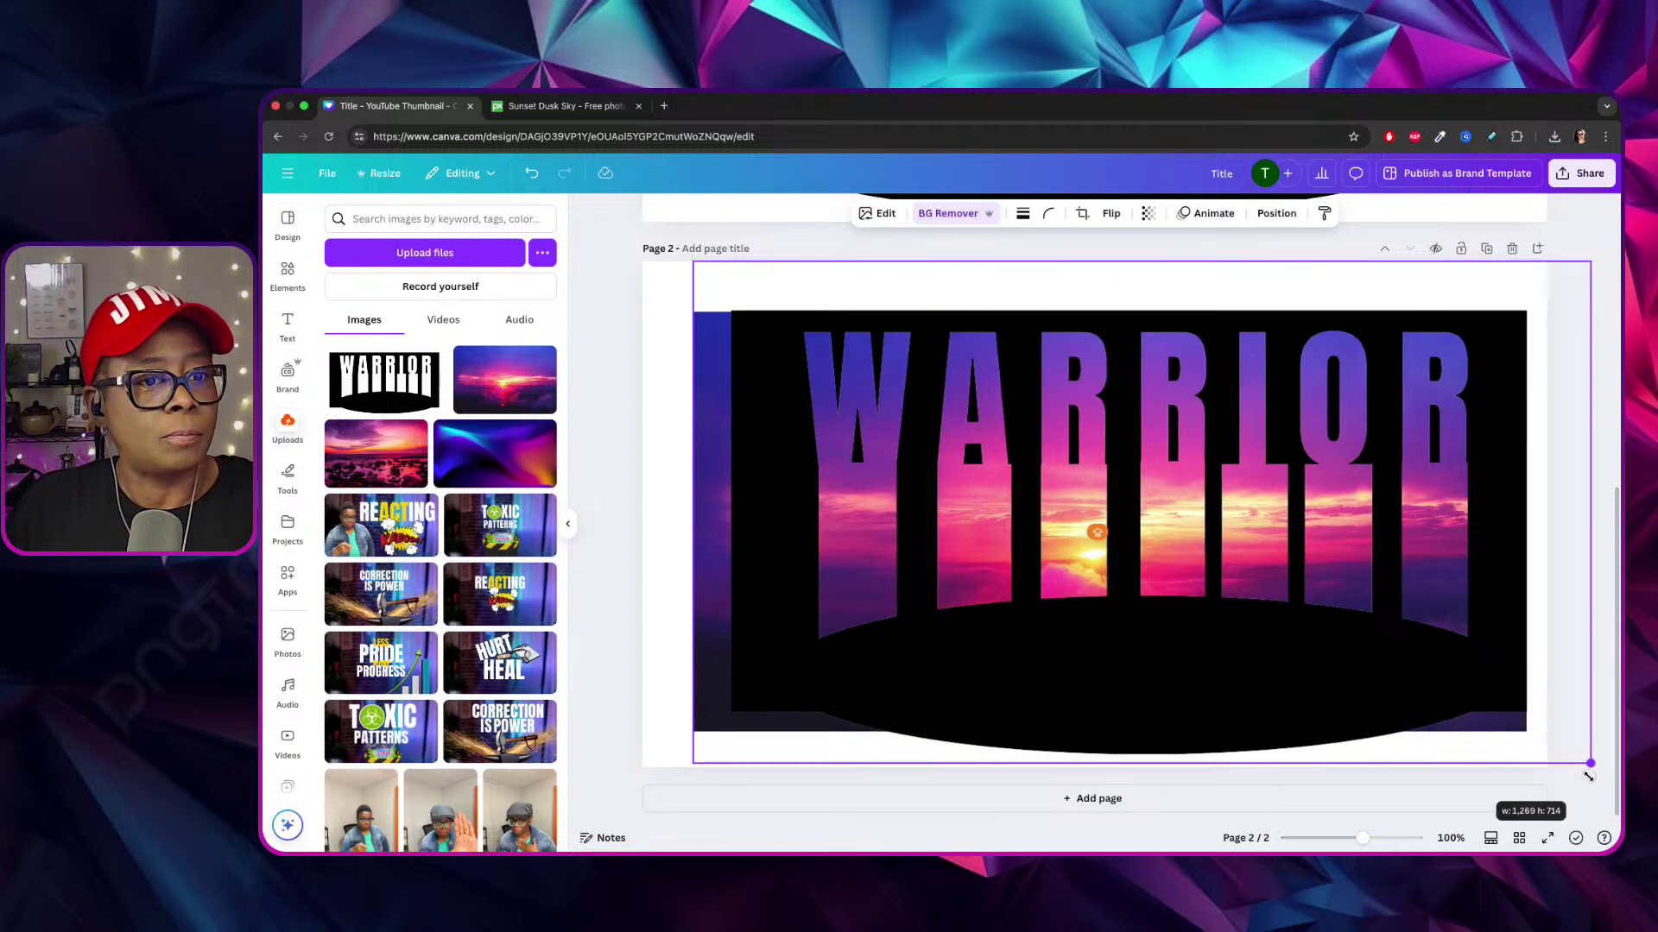
{"action": "left_click_drag", "start_coordinate": [1275, 629], "coordinate": [1266, 625]}
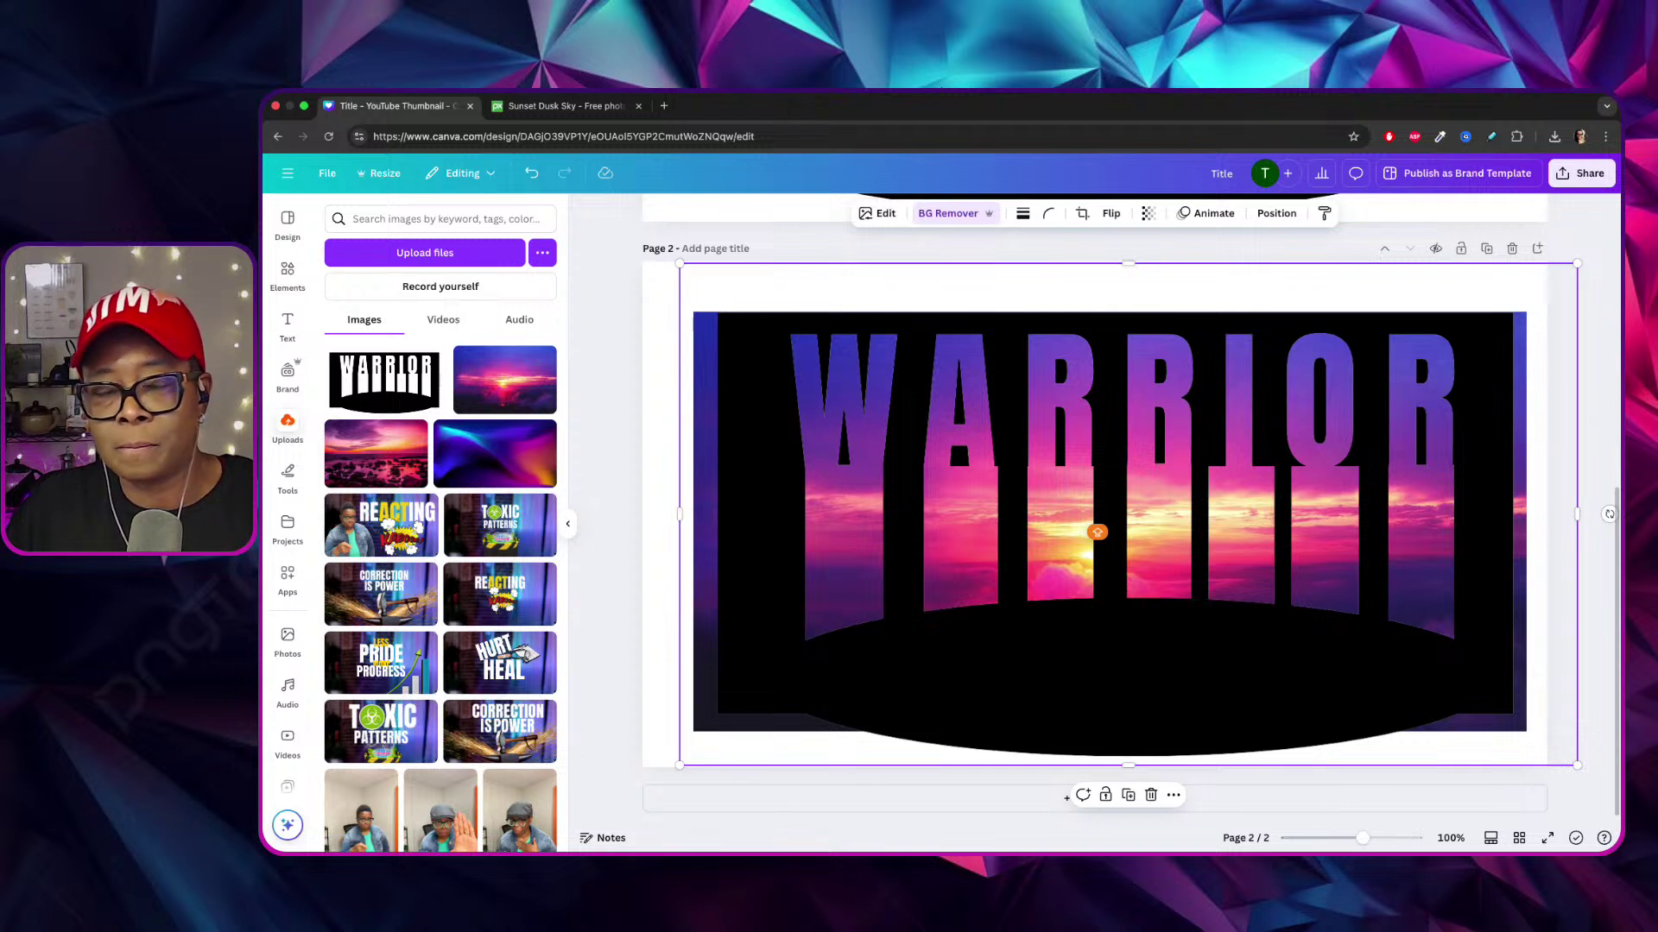
{"action": "left_click_drag", "start_coordinate": [1214, 599], "coordinate": [1214, 596]}
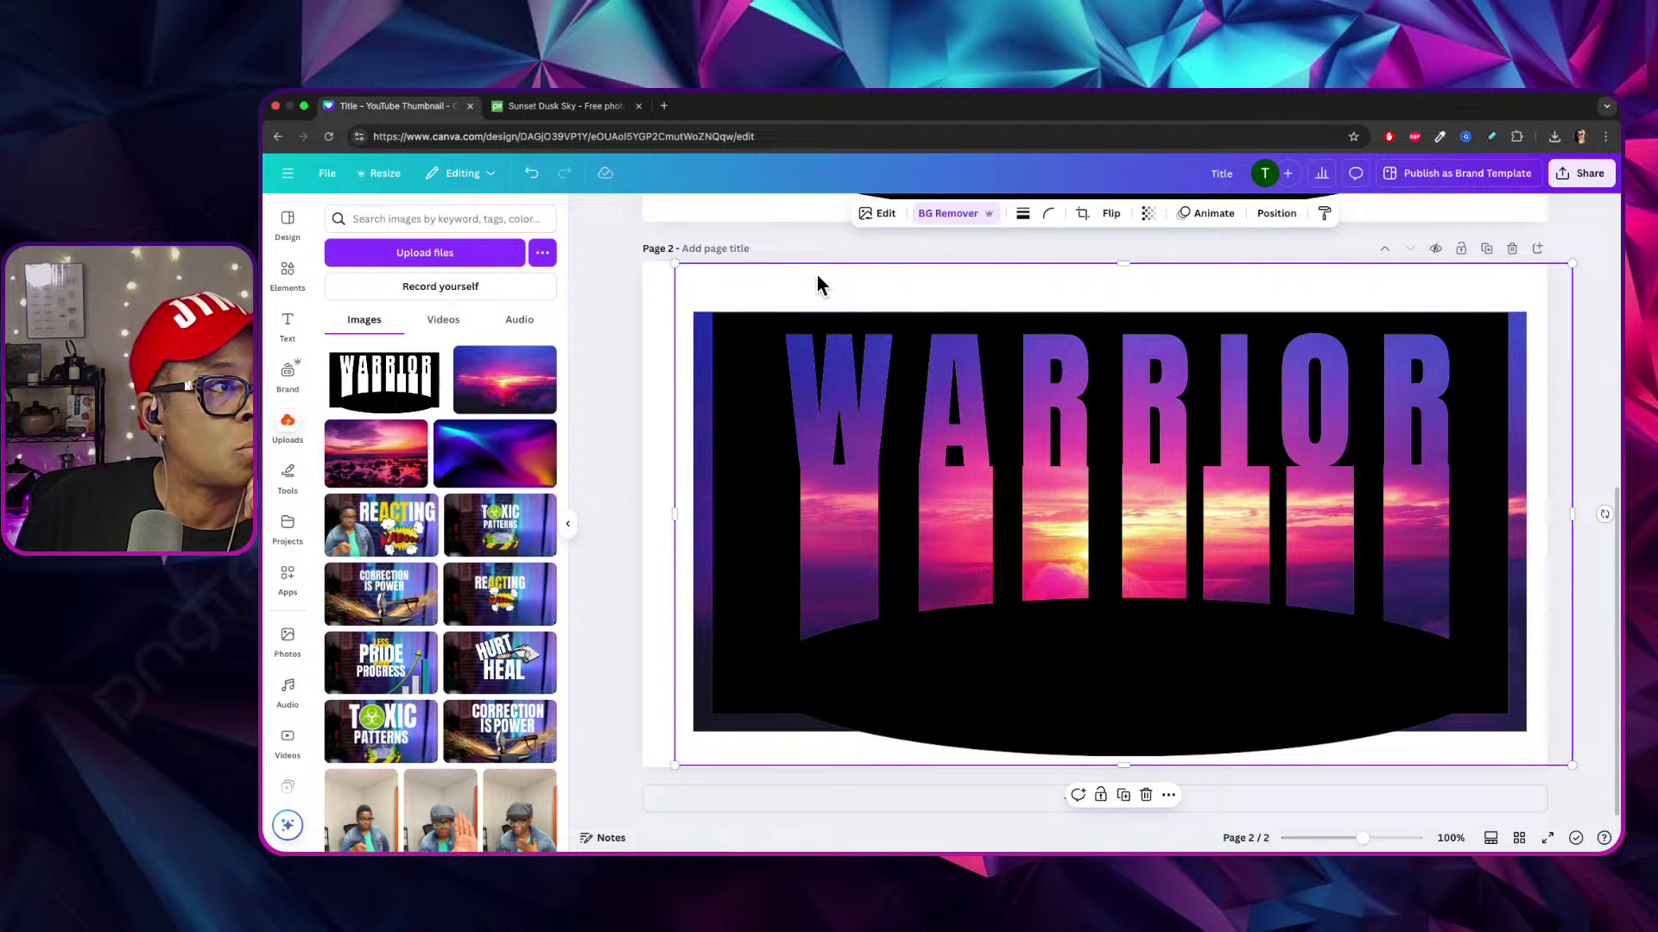
Set the background colour of page 2 to black.
{"action": "left_click", "coordinate": [656, 419]}
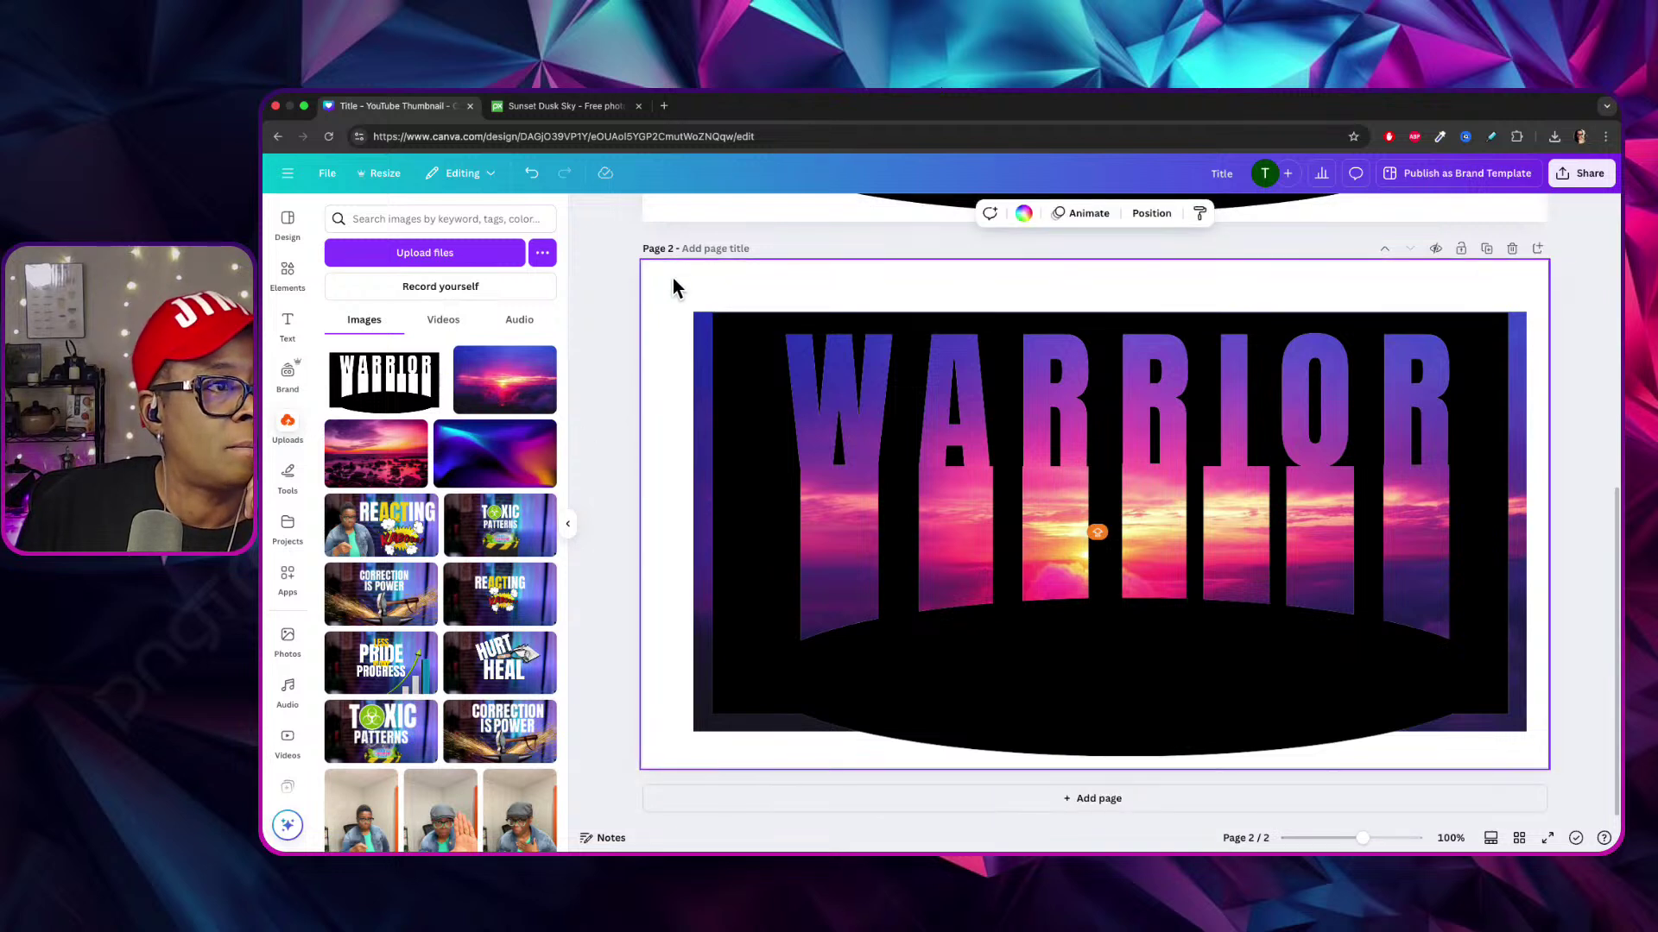
{"action": "left_click", "coordinate": [1026, 212]}
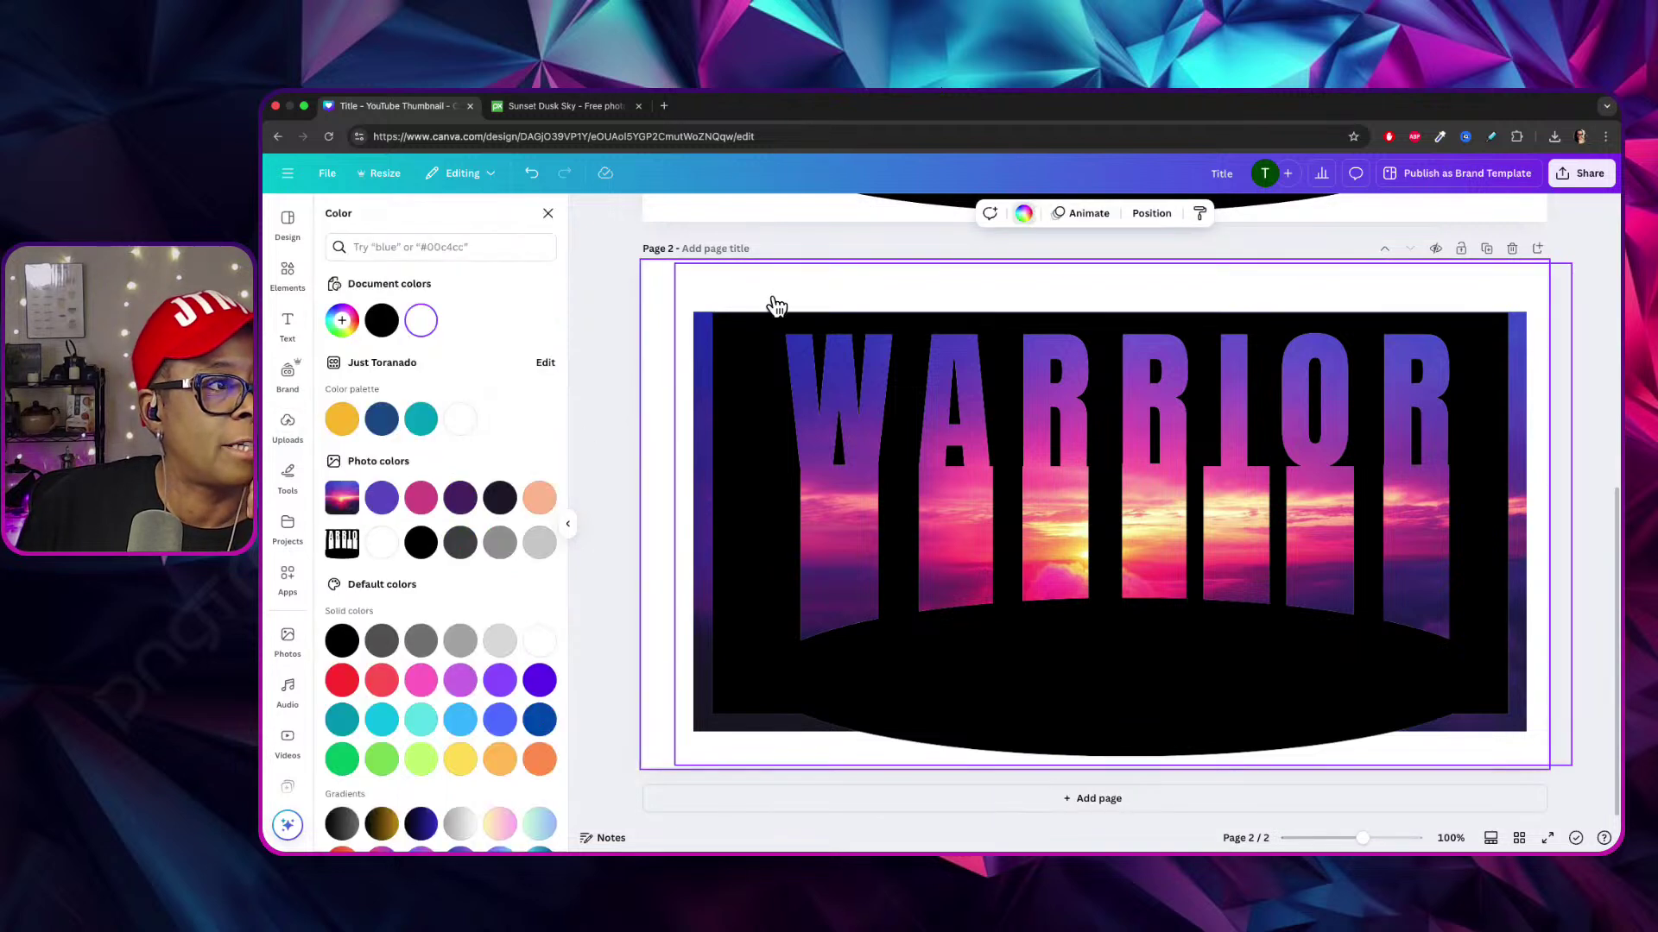
{"action": "left_click", "coordinate": [381, 320]}
Select the sunset photo layer and crop its two sides and bottom edge so no purple shows around the black cutout.
{"action": "left_click", "coordinate": [699, 420]}
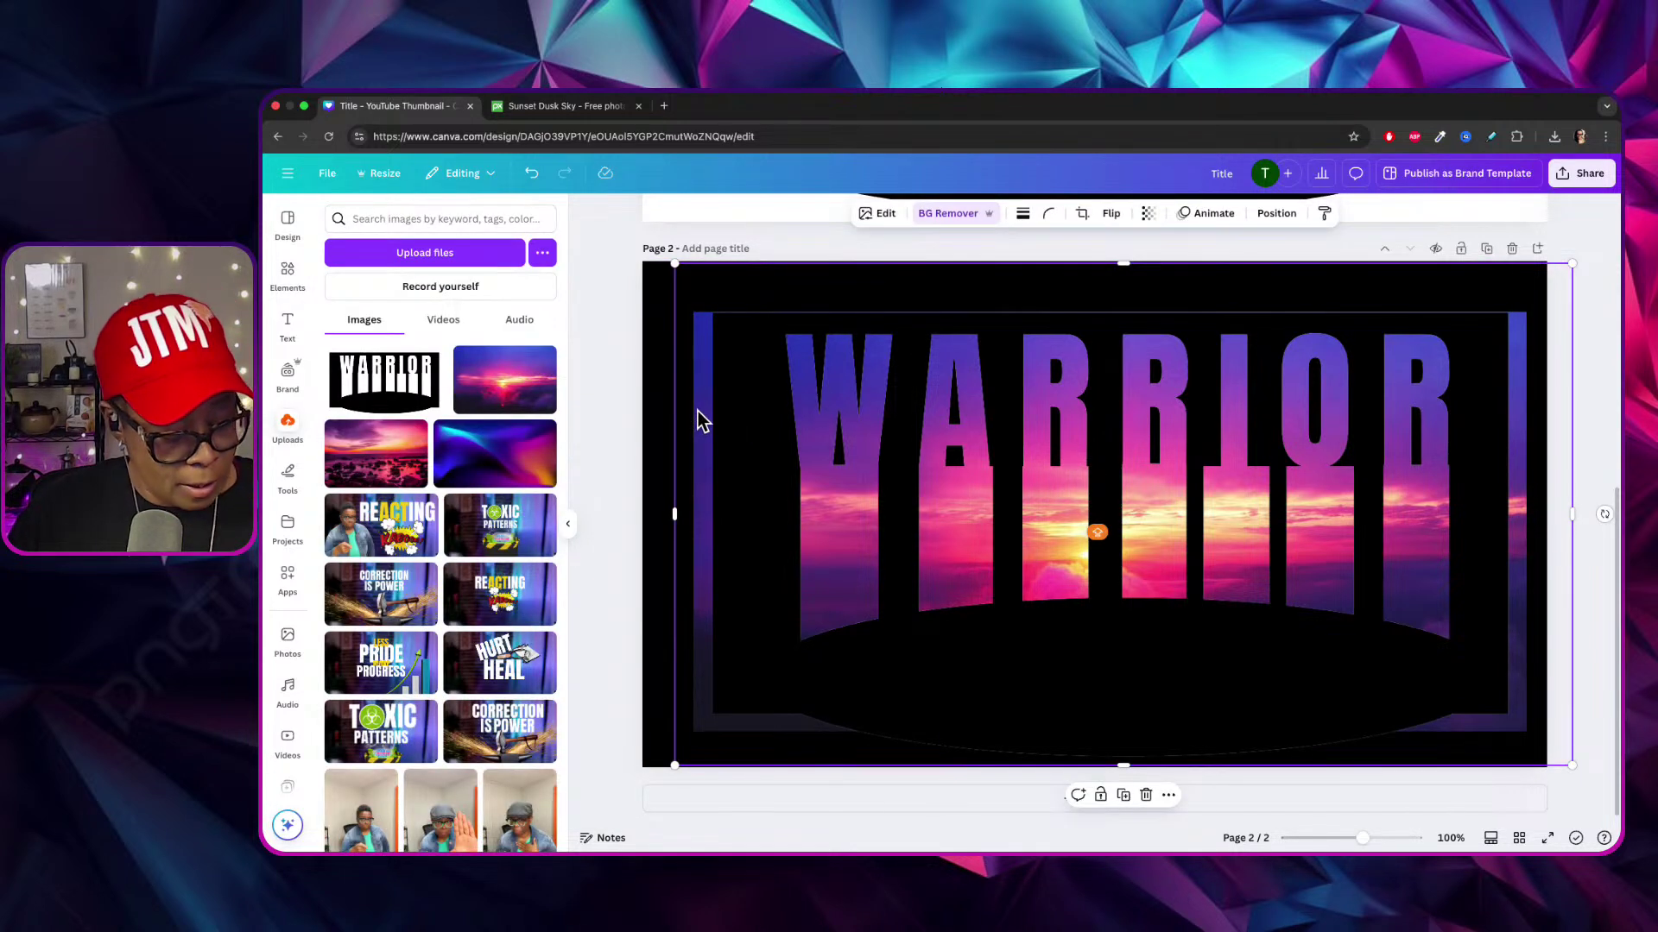
{"action": "key", "text": "alt+1"}
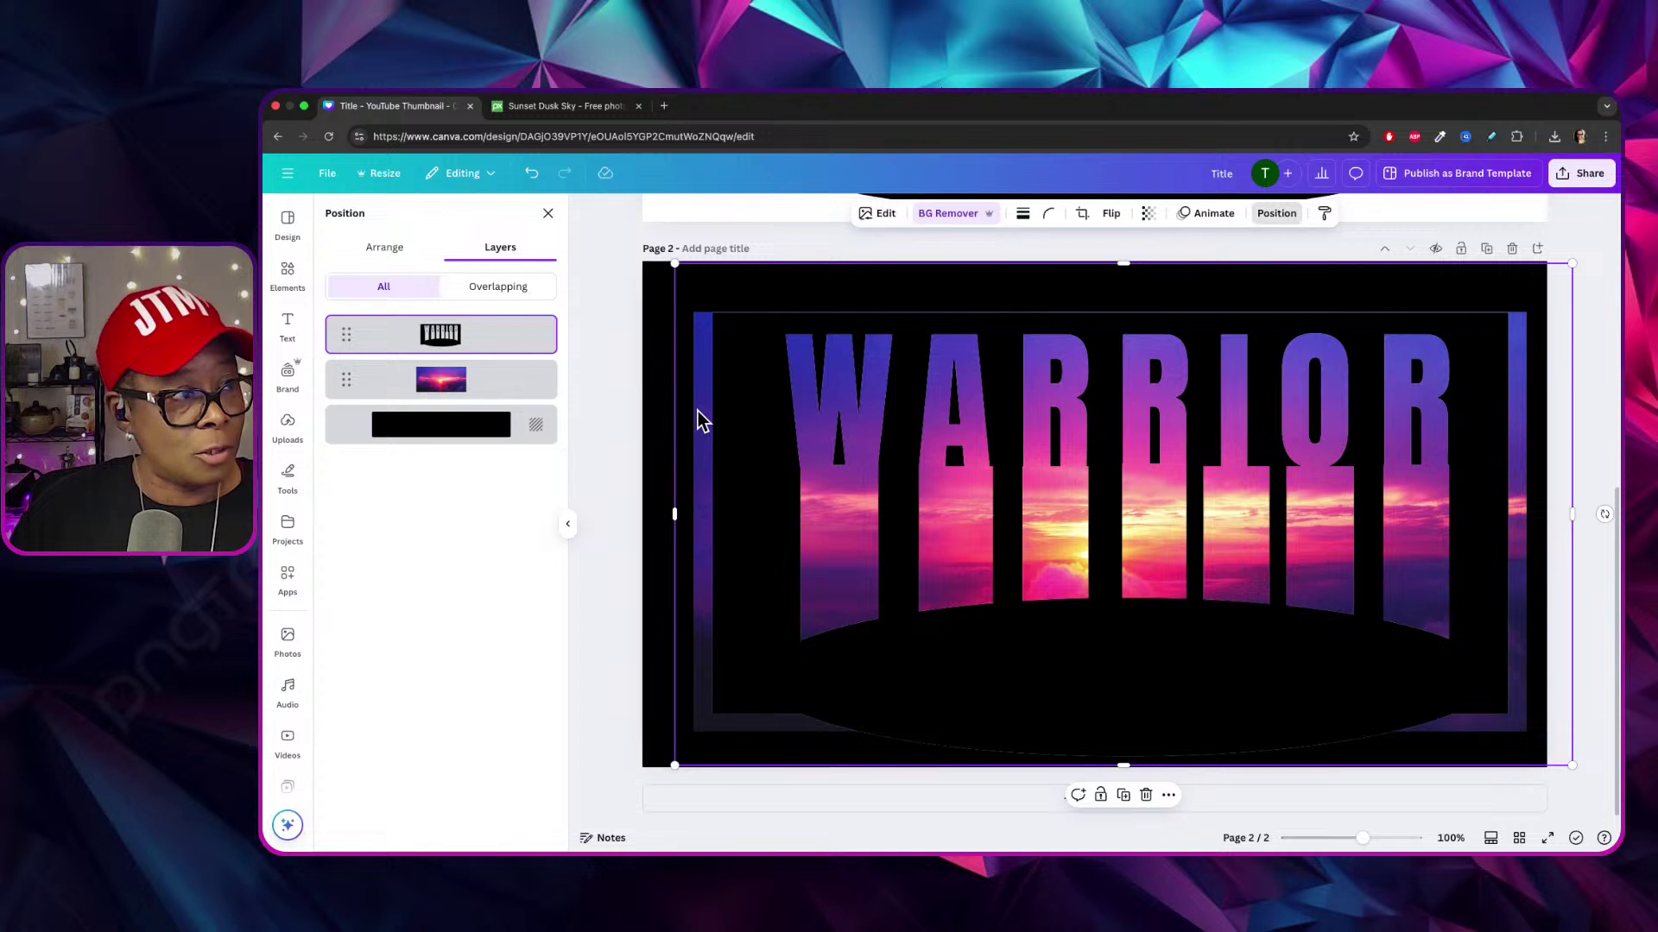
{"action": "left_click", "coordinate": [501, 386]}
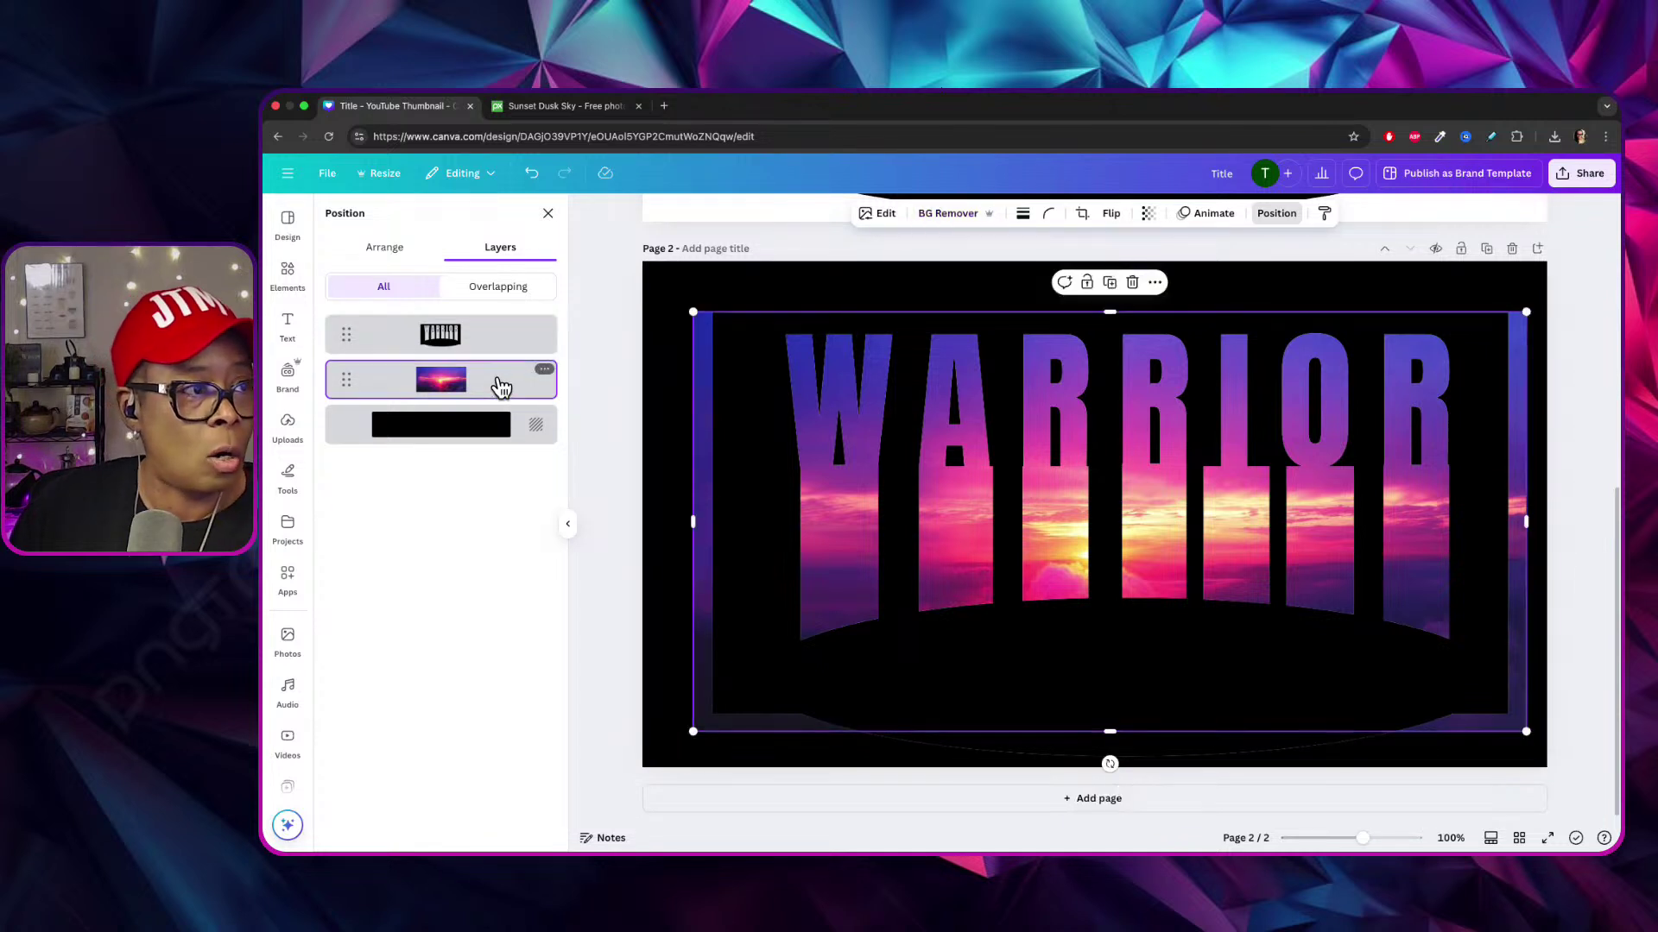
{"action": "left_click_drag", "start_coordinate": [694, 521], "coordinate": [768, 523]}
{"action": "left_click_drag", "start_coordinate": [1530, 520], "coordinate": [1497, 522]}
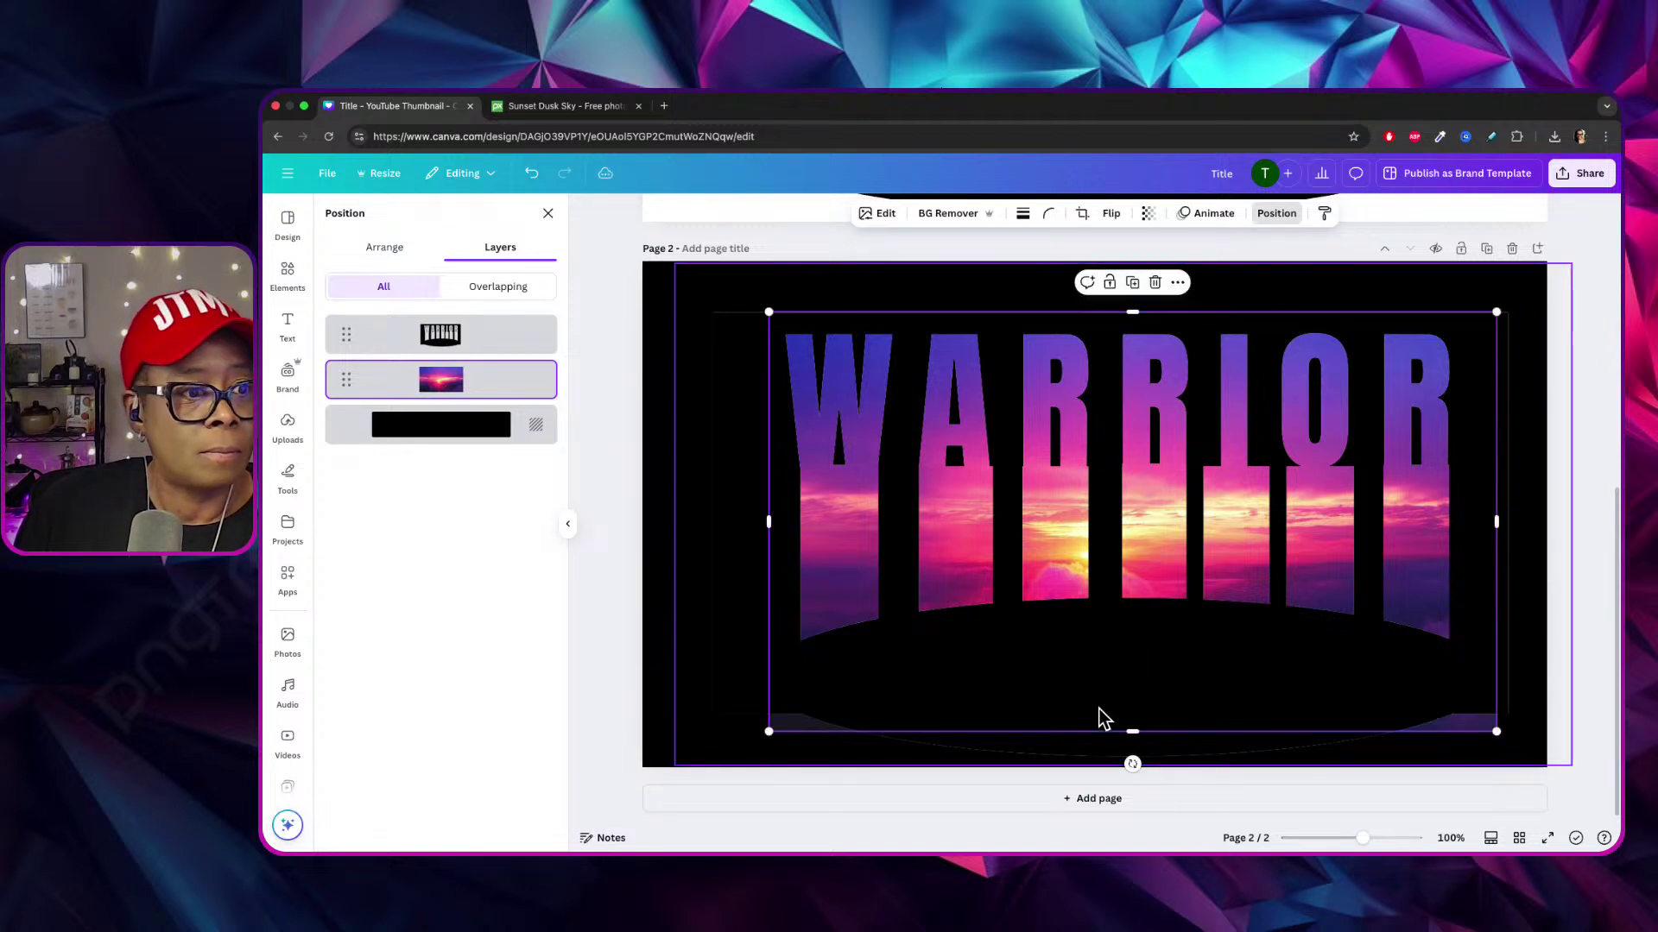
{"action": "left_click_drag", "start_coordinate": [1132, 730], "coordinate": [1136, 693]}
{"action": "left_click", "coordinate": [725, 318]}
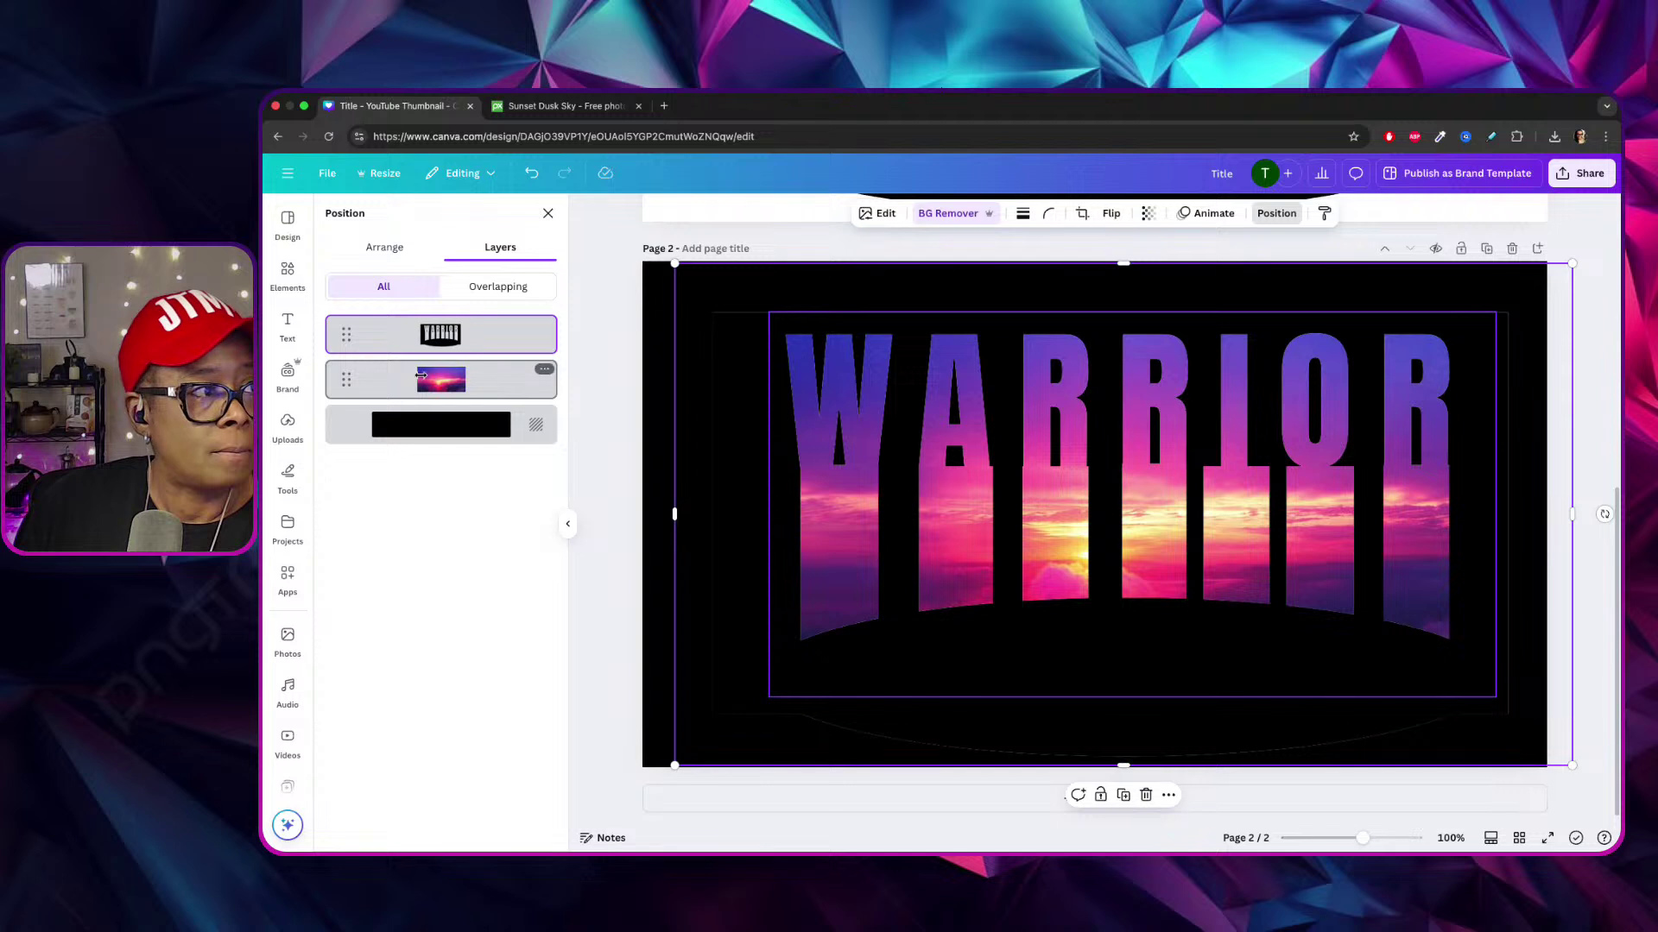
Trim the sunset photo's top edge slightly, close the layer list and deselect everything.
{"action": "left_click", "coordinate": [758, 390]}
{"action": "left_click_drag", "start_coordinate": [1134, 313], "coordinate": [1132, 319]}
{"action": "left_click", "coordinate": [722, 317]}
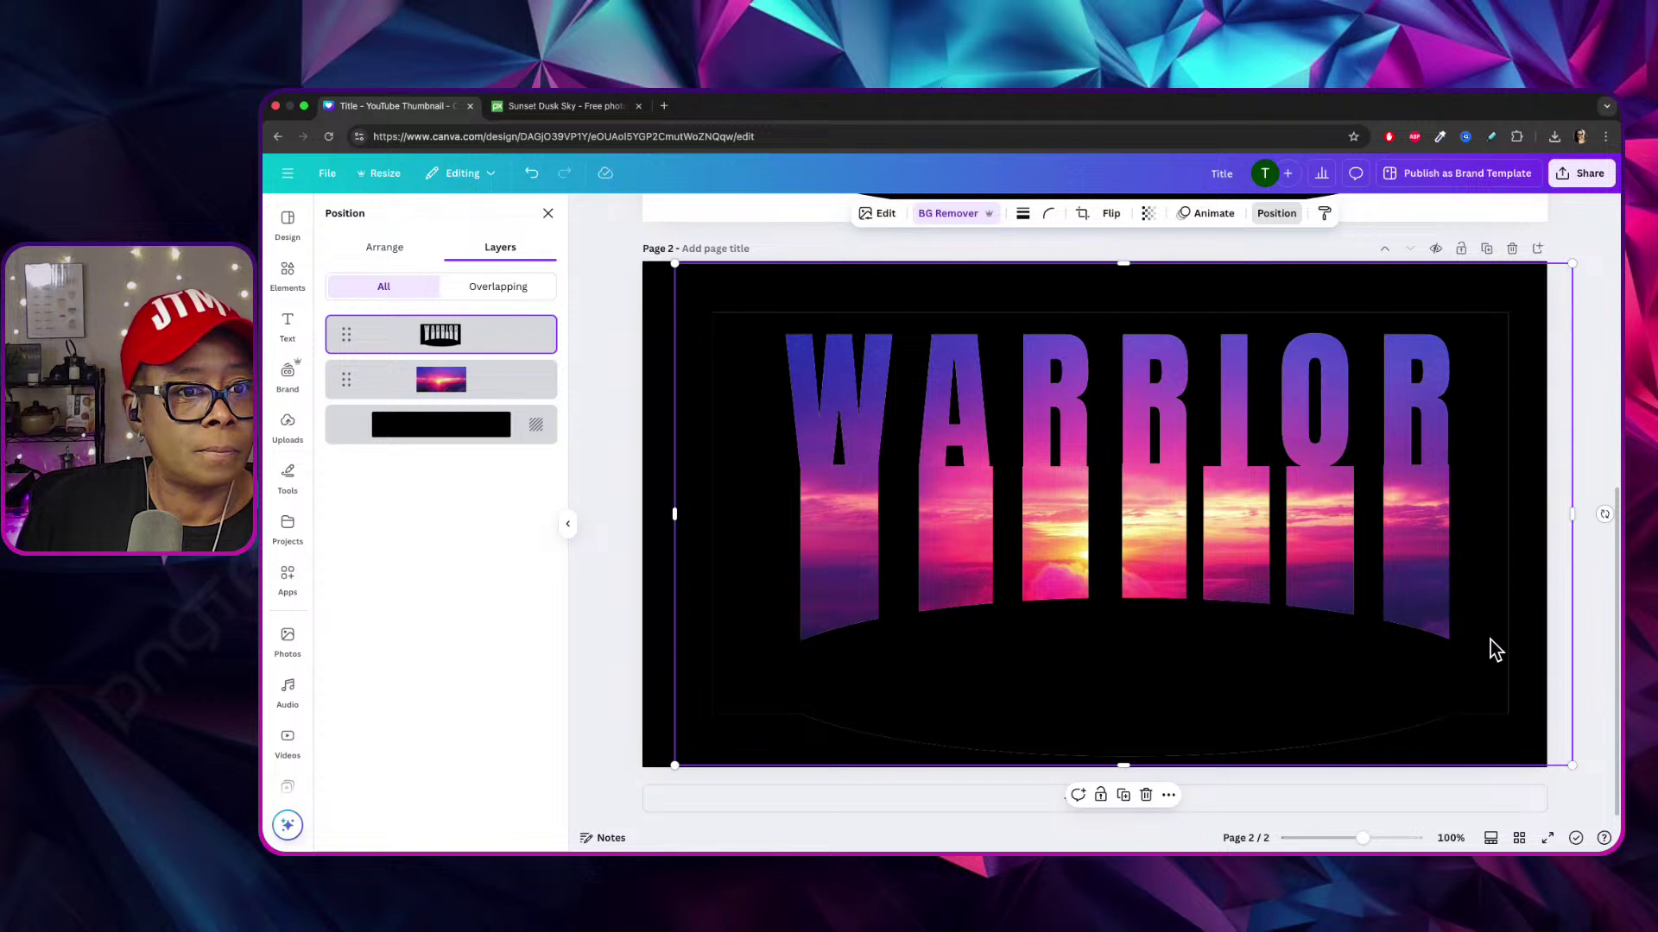
{"action": "key", "text": "Escape"}
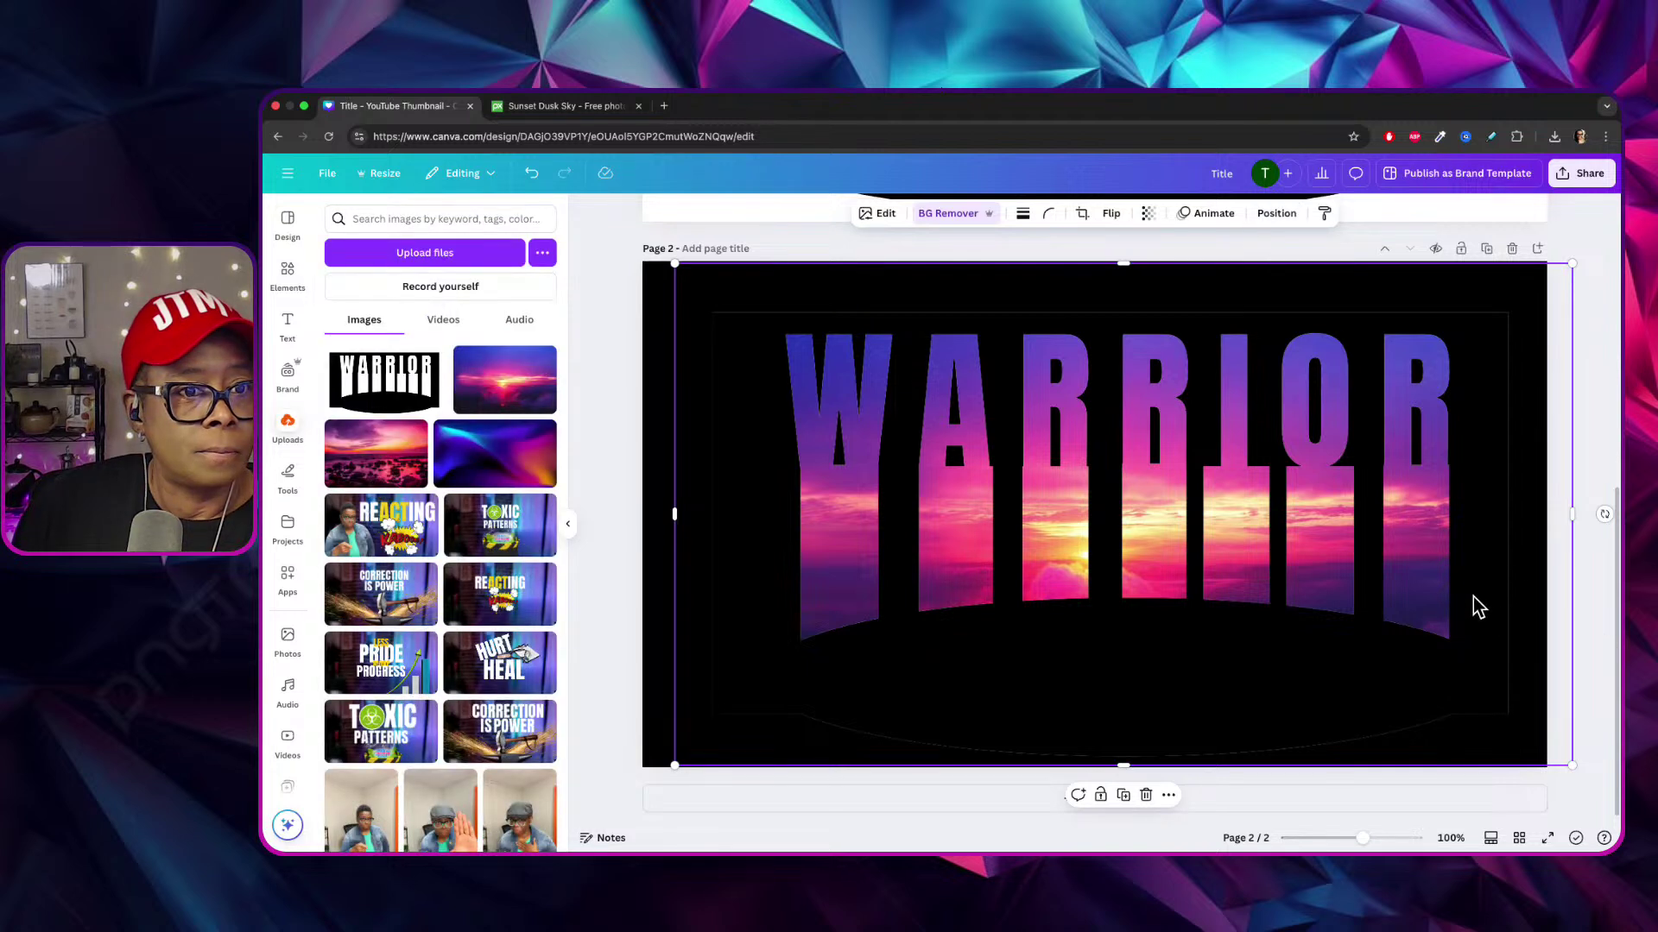
{"action": "left_click", "coordinate": [1593, 587]}
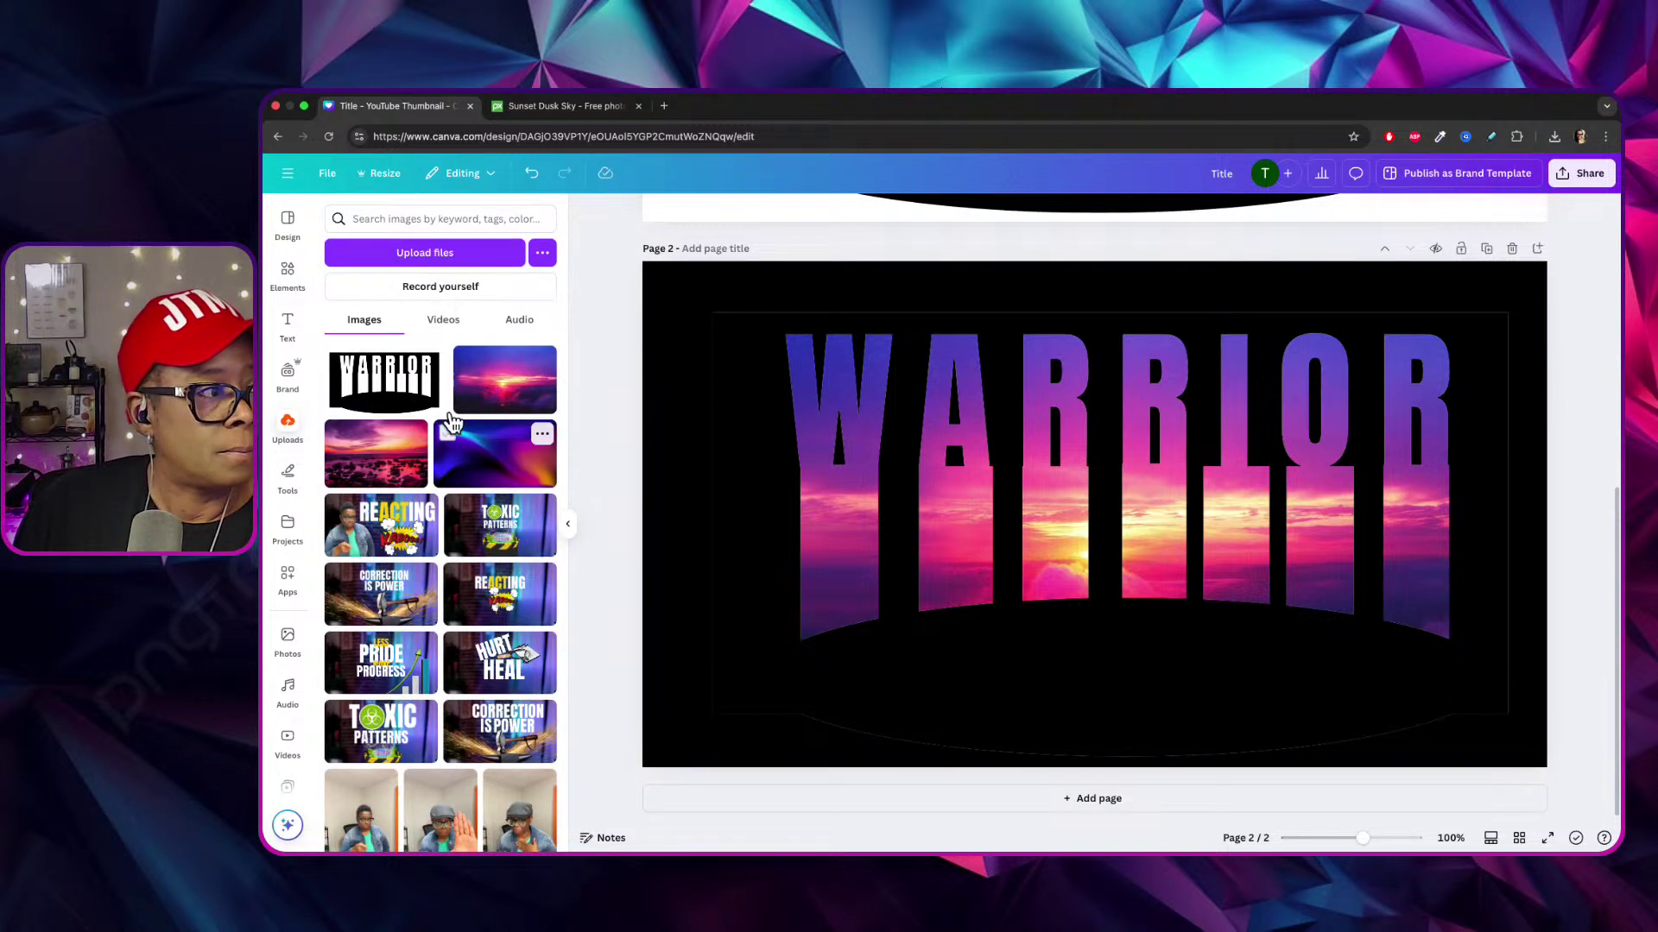
Nudge the WARRIOR cutout up and to the left and enlarge it slightly from its upper-left corner.
{"action": "left_click", "coordinate": [726, 641]}
{"action": "left_click", "coordinate": [799, 651]}
{"action": "left_click", "coordinate": [800, 652]}
{"action": "left_click", "coordinate": [627, 395]}
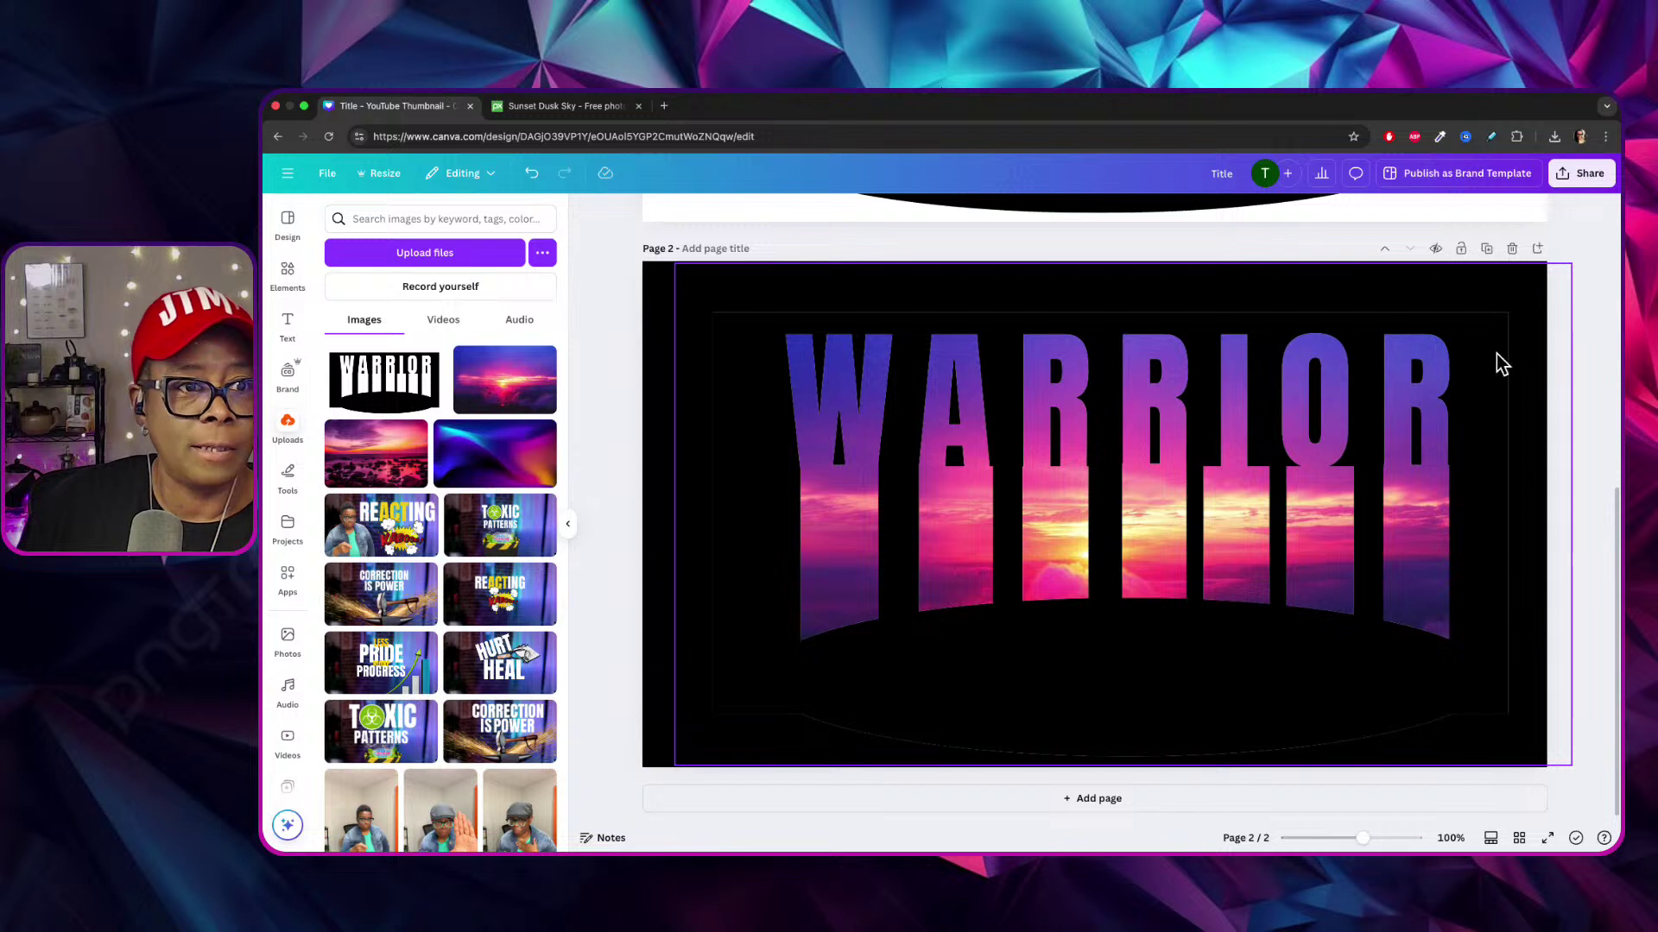
{"action": "left_click", "coordinate": [1451, 553]}
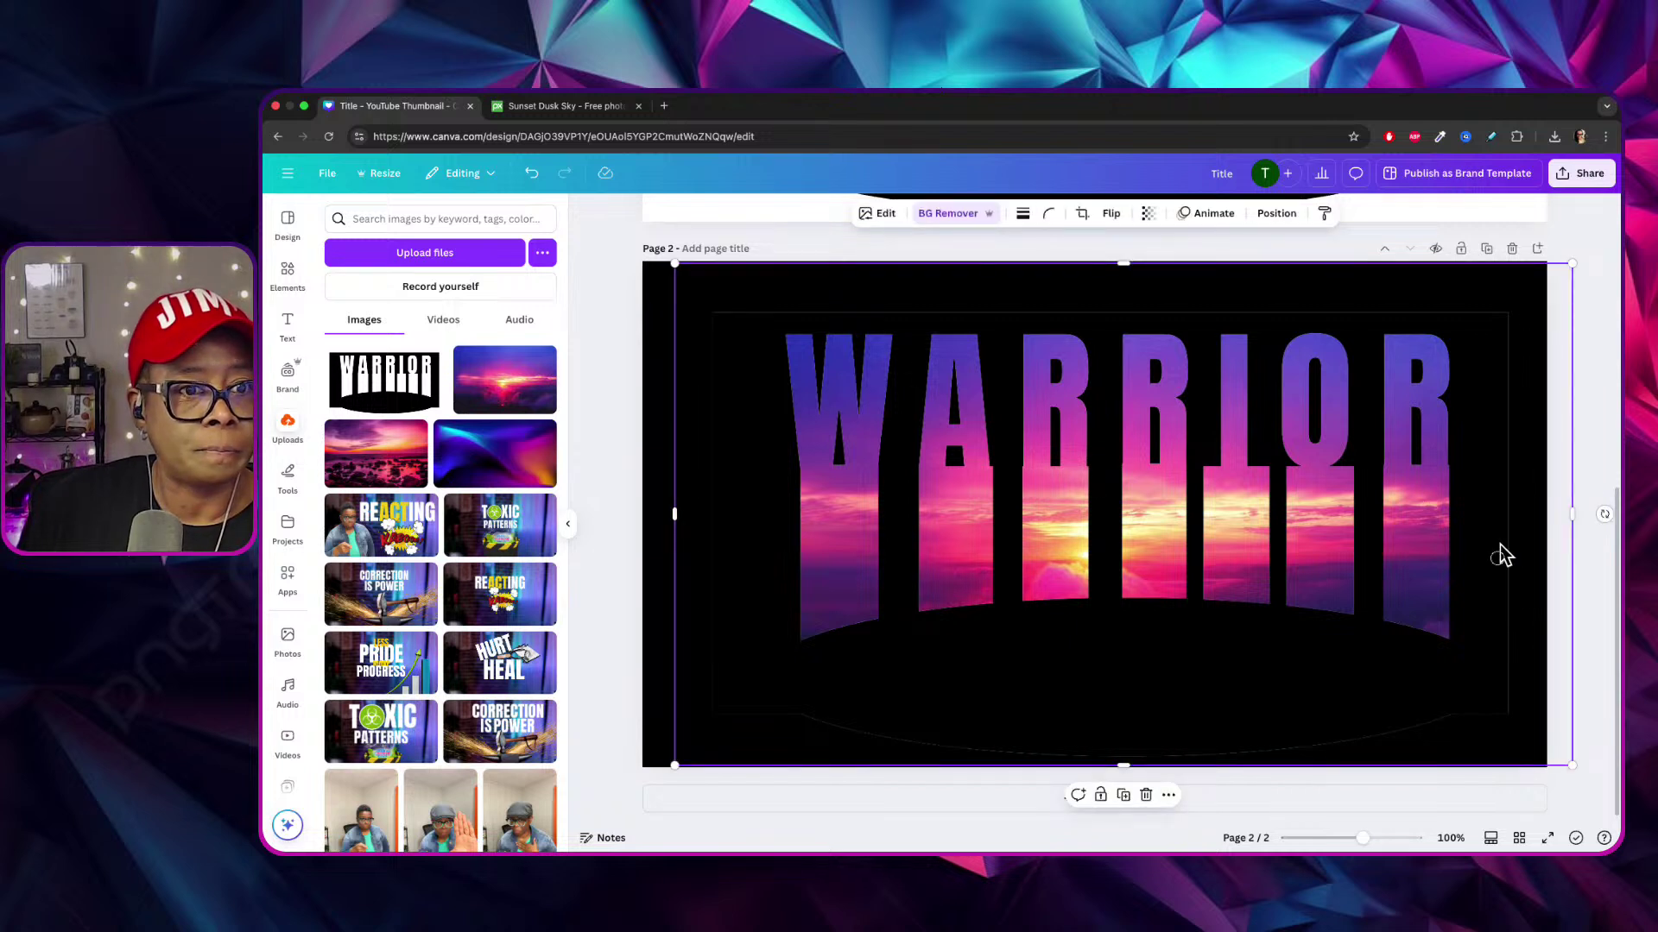
{"action": "left_click_drag", "start_coordinate": [1509, 544], "coordinate": [1470, 538]}
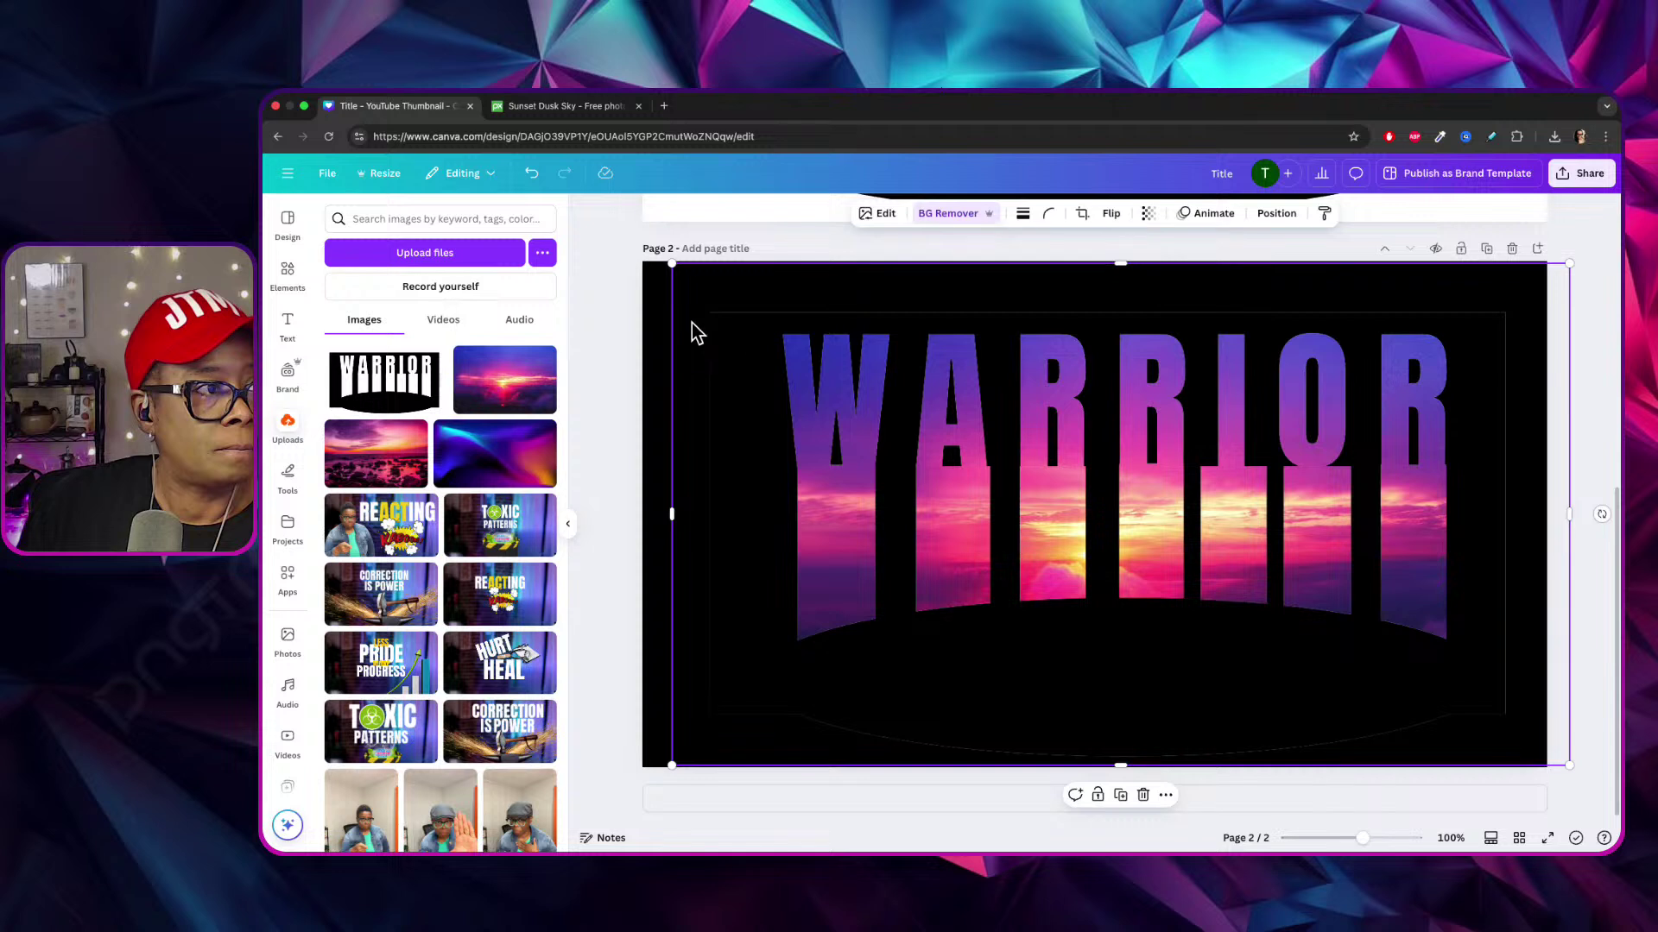
{"action": "left_click_drag", "start_coordinate": [860, 432], "coordinate": [859, 427]}
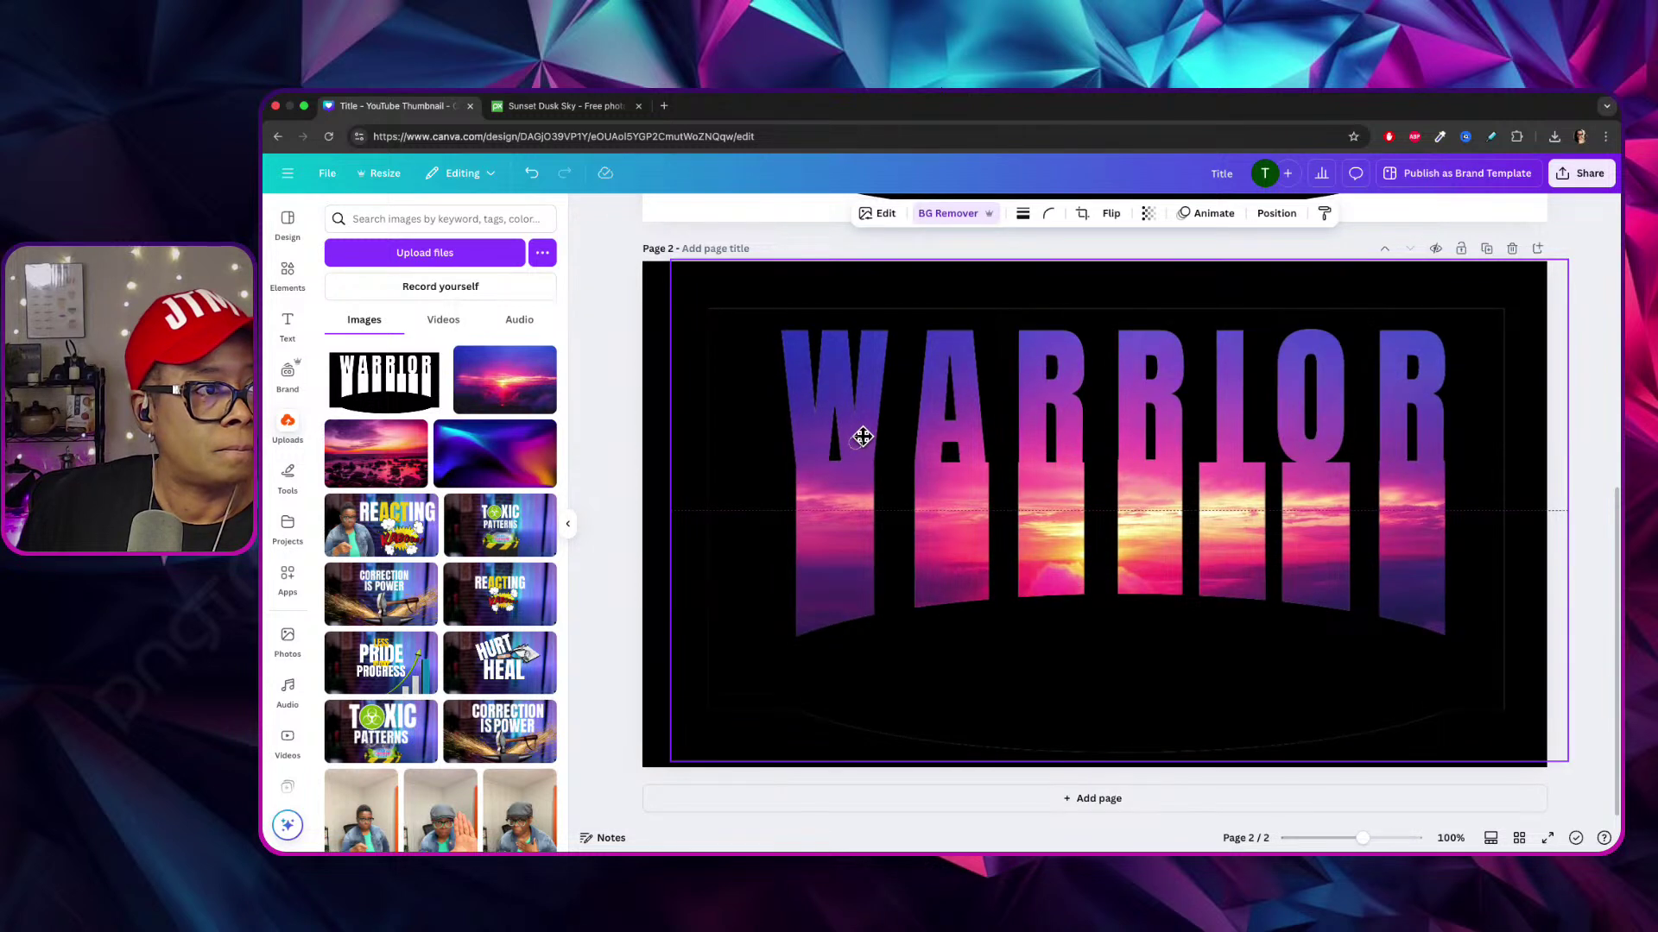
{"action": "mouse_move", "coordinate": [668, 258]}
{"action": "left_mouse_down"}
{"action": "mouse_move", "coordinate": [632, 226]}
{"action": "mouse_move", "coordinate": [661, 250]}
{"action": "left_mouse_up"}
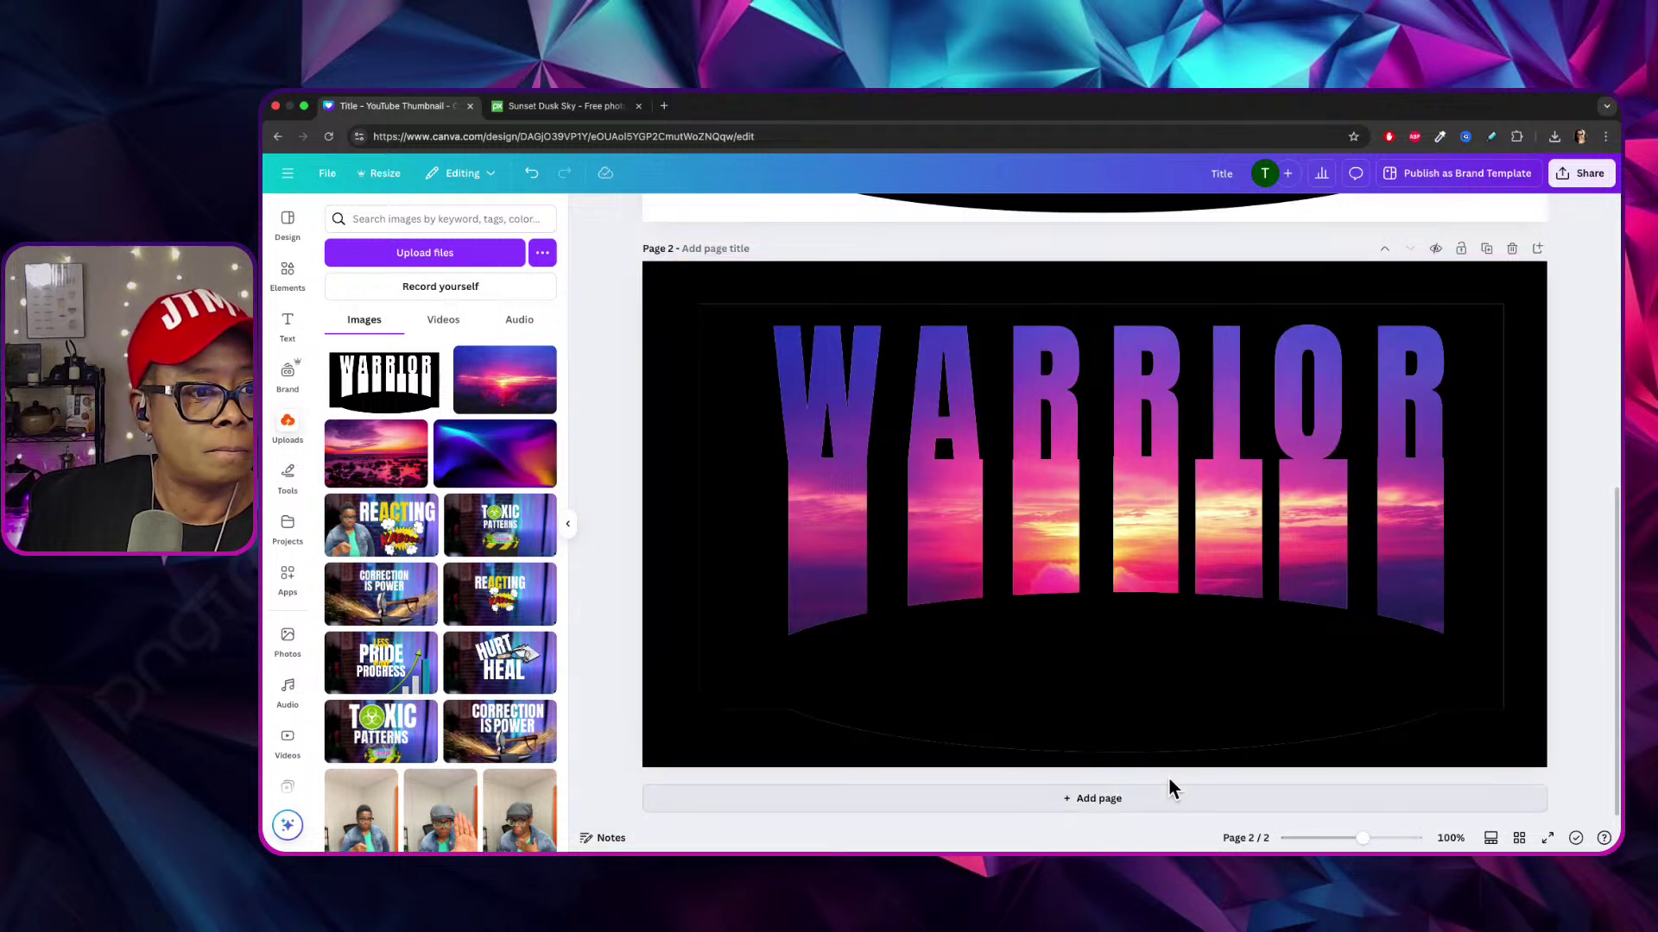
Move the WARRIOR cutout down to expose the sunset photo, and enlarge the photo to nearly the page width.
{"action": "left_click_drag", "start_coordinate": [1154, 743], "coordinate": [1160, 789]}
{"action": "left_click_drag", "start_coordinate": [878, 335], "coordinate": [925, 313]}
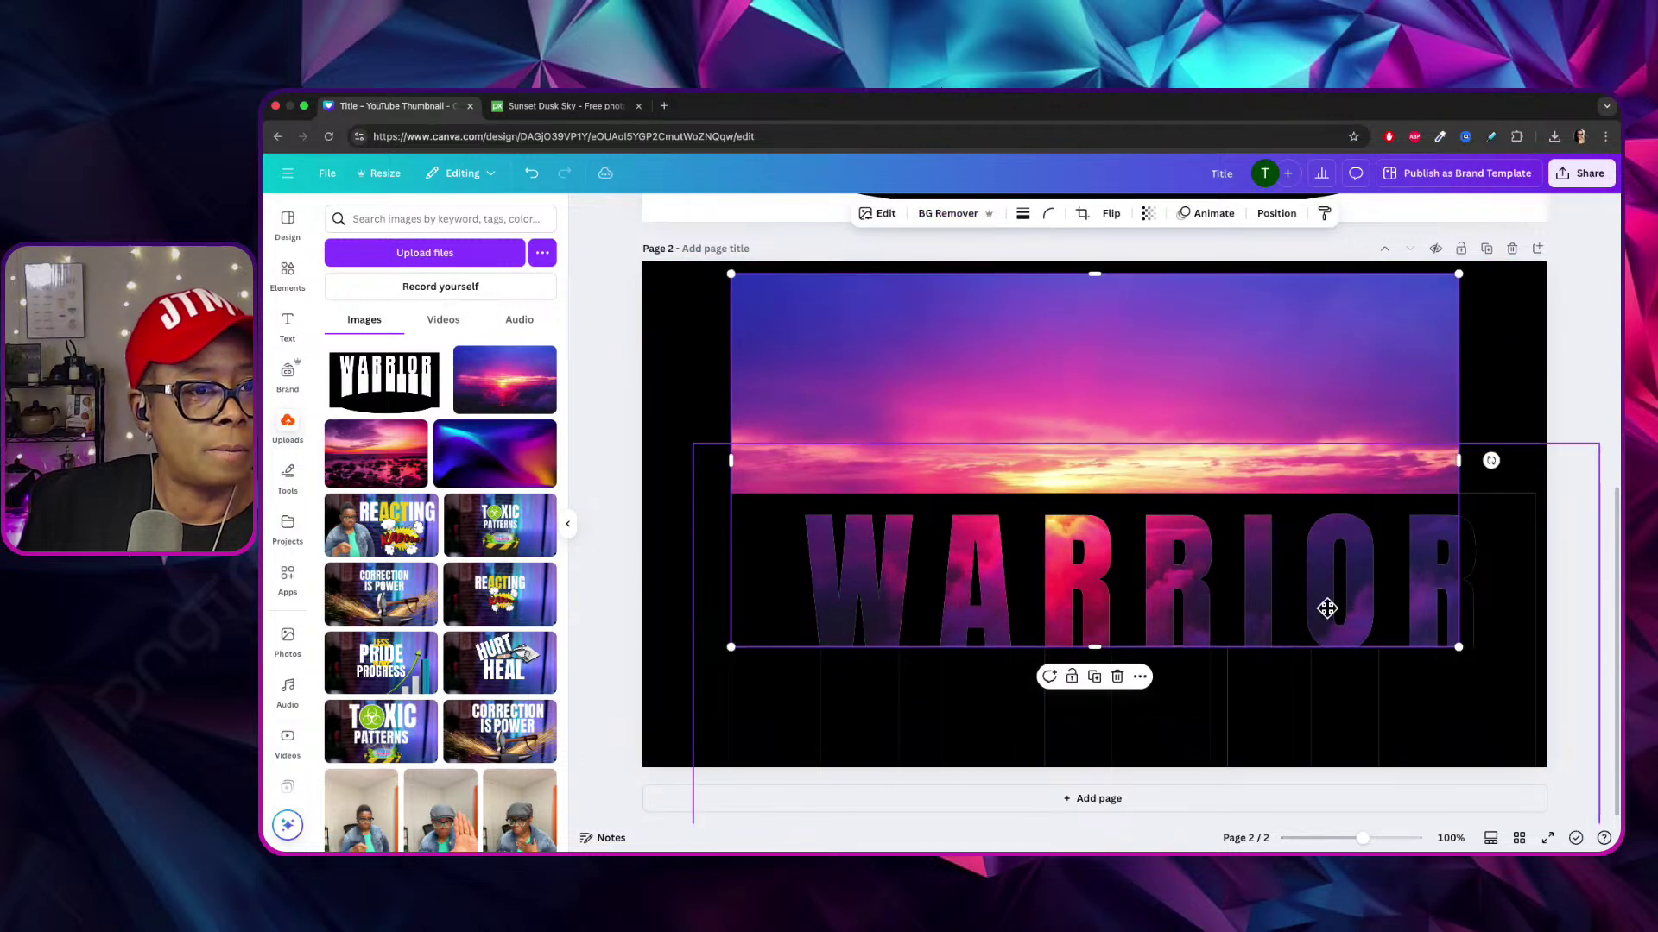
{"action": "left_click_drag", "start_coordinate": [1466, 649], "coordinate": [1547, 695]}
{"action": "left_click_drag", "start_coordinate": [1391, 344], "coordinate": [1350, 372]}
{"action": "left_click", "coordinate": [1277, 599]}
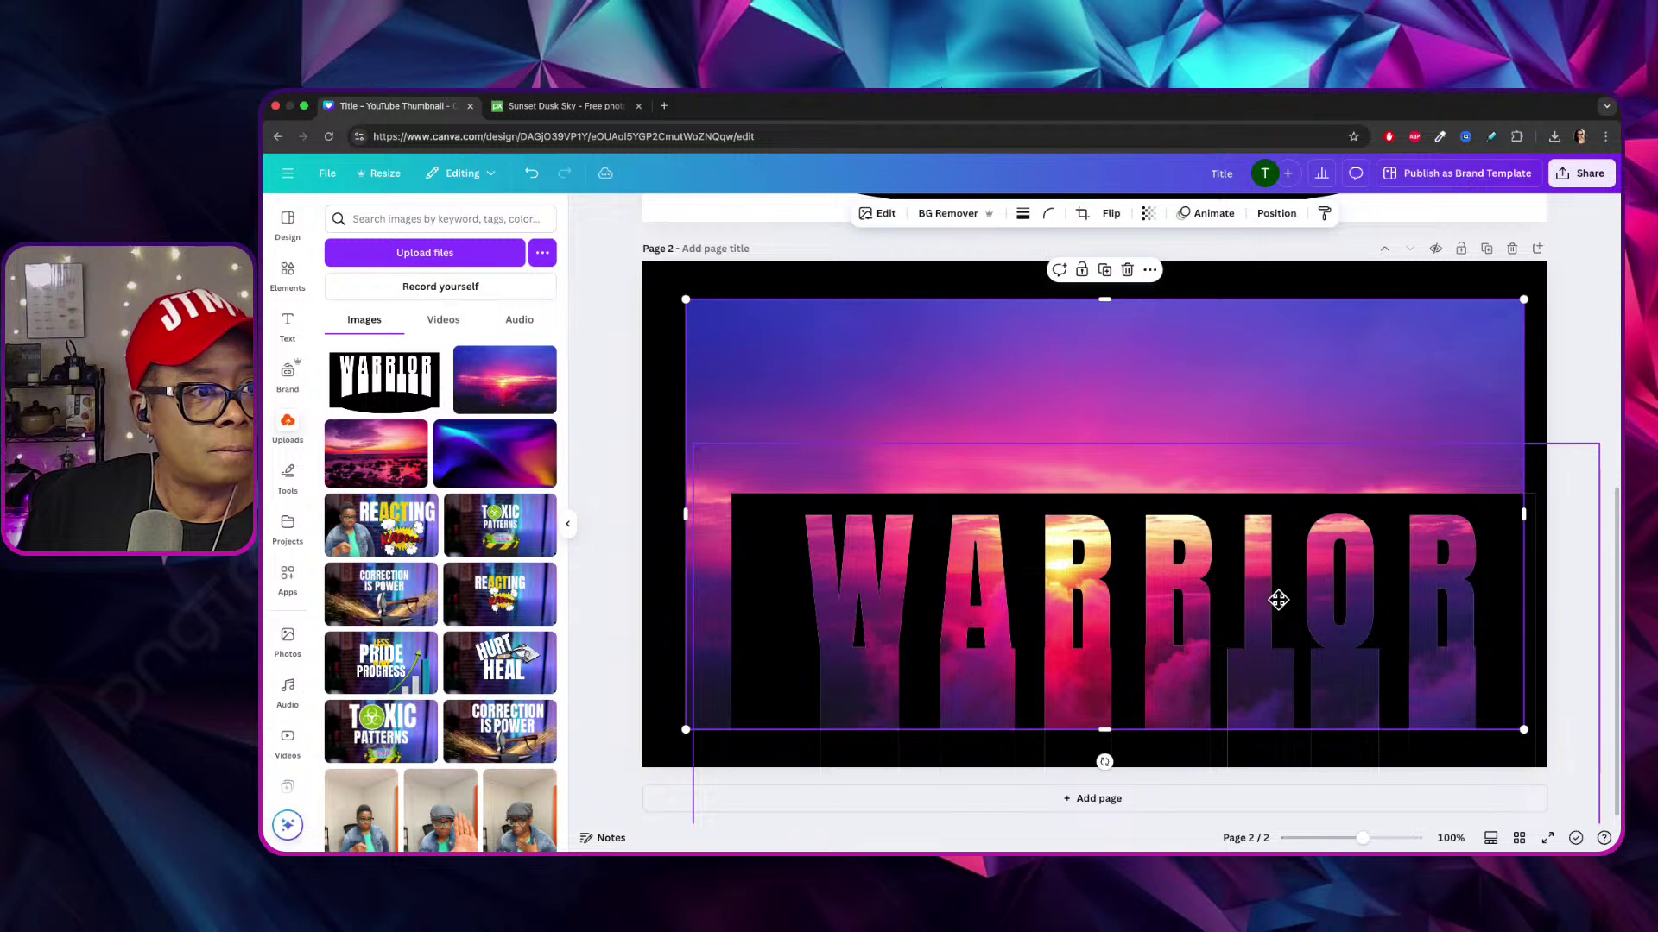
Move the WARRIOR cutout back over the photo at a reduced size, and enlarge the photo to nearly fill the page.
{"action": "left_click_drag", "start_coordinate": [1258, 578], "coordinate": [1210, 378]}
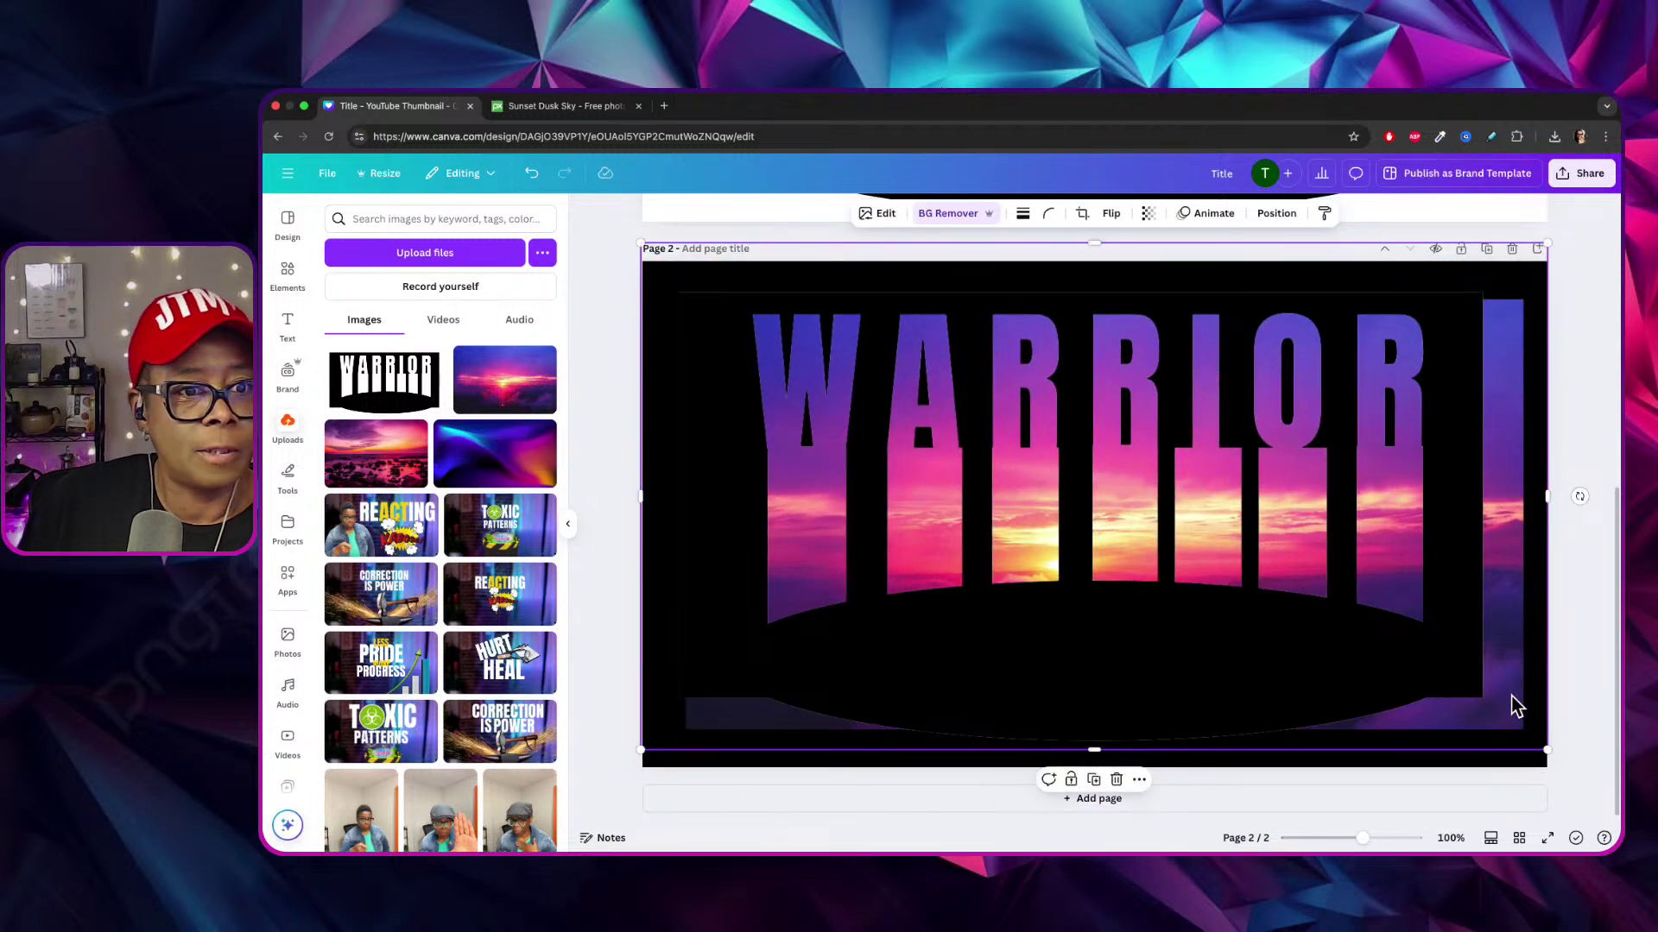
{"action": "left_click_drag", "start_coordinate": [1550, 749], "coordinate": [1412, 674]}
{"action": "left_click_drag", "start_coordinate": [1461, 614], "coordinate": [1412, 549]}
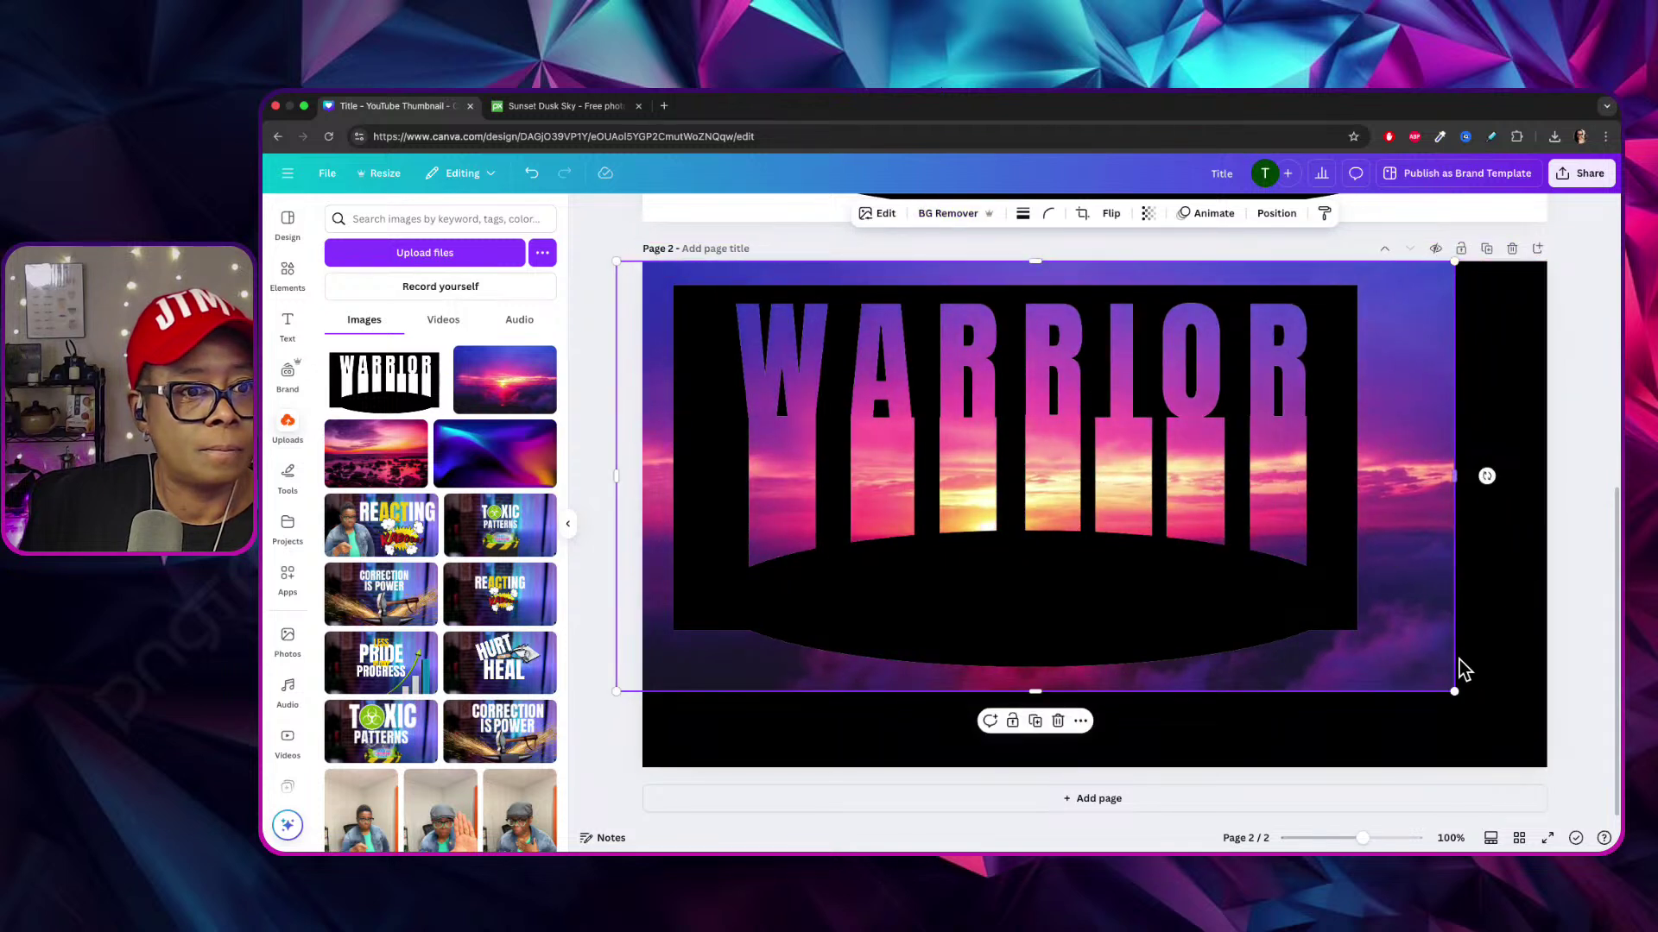
{"action": "left_click_drag", "start_coordinate": [1463, 708], "coordinate": [1551, 791]}
{"action": "left_click_drag", "start_coordinate": [1465, 651], "coordinate": [1451, 653]}
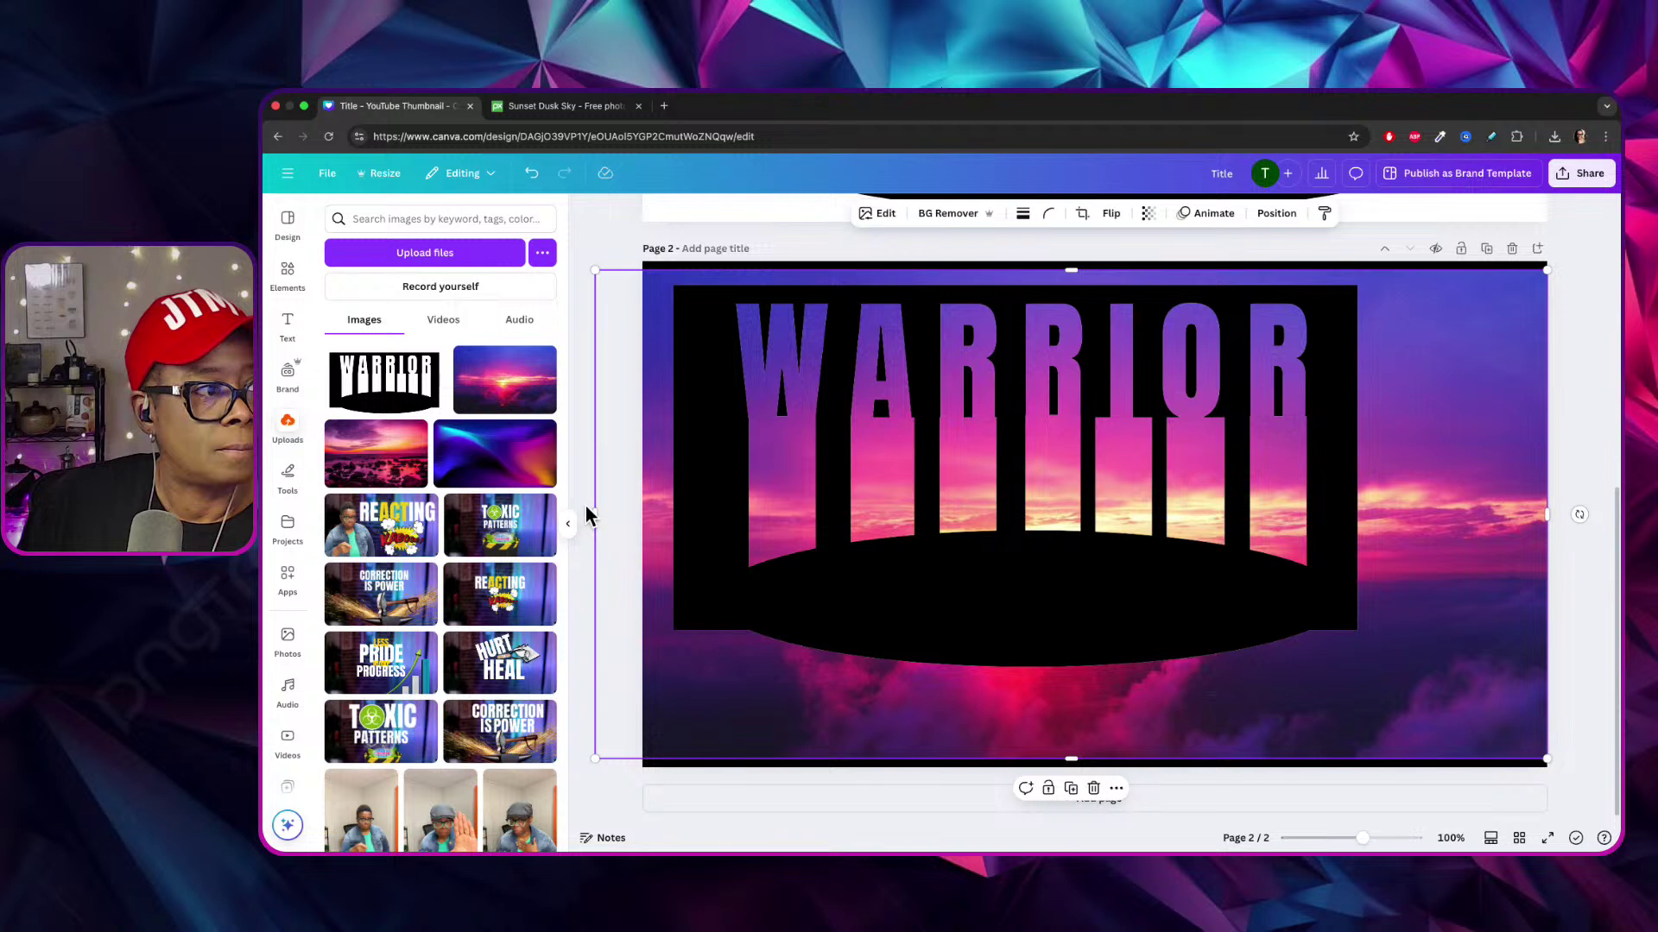
Enlarge and centre the WARRIOR cutout, and reposition the photo so the sun sits behind the first R.
{"action": "left_click_drag", "start_coordinate": [1295, 729], "coordinate": [1334, 722]}
{"action": "mouse_move", "coordinate": [1066, 544]}
{"action": "left_mouse_down"}
{"action": "mouse_move", "coordinate": [1152, 543]}
{"action": "mouse_move", "coordinate": [1076, 530]}
{"action": "left_mouse_up"}
{"action": "left_click_drag", "start_coordinate": [1008, 298], "coordinate": [1047, 354]}
{"action": "left_click_drag", "start_coordinate": [1446, 730], "coordinate": [1548, 786]}
{"action": "left_click_drag", "start_coordinate": [1260, 289], "coordinate": [1268, 256]}
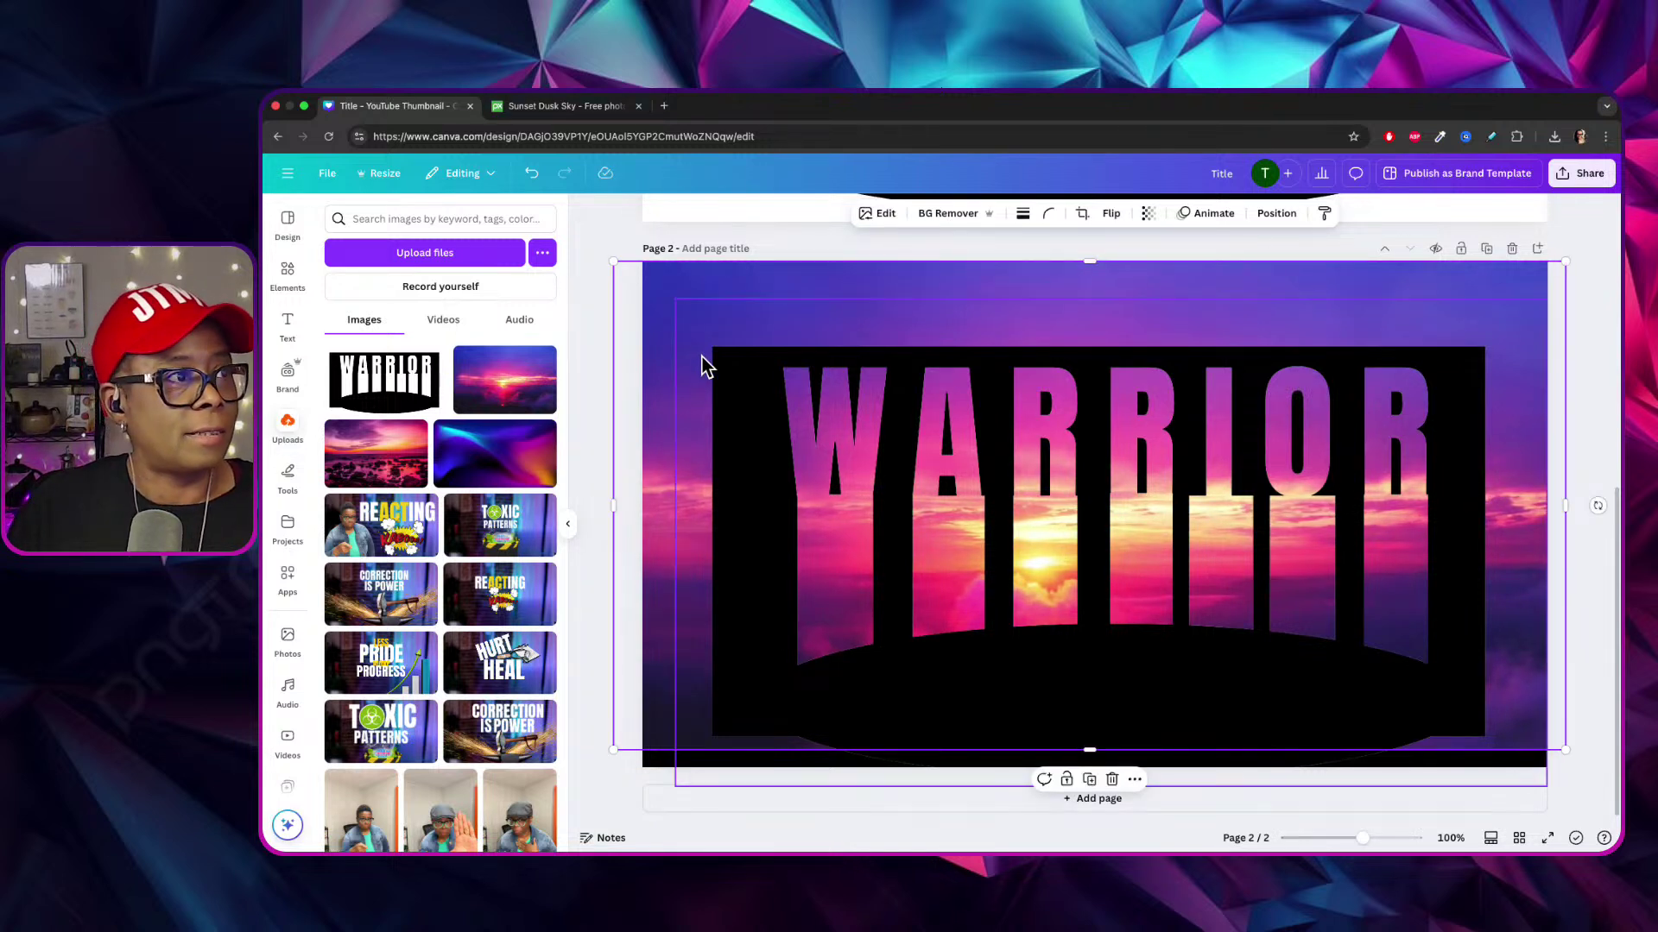
Crop the sunset photo on all four sides to just outside the WARRIOR letters, and deselect it.
{"action": "key", "text": "alt+1"}
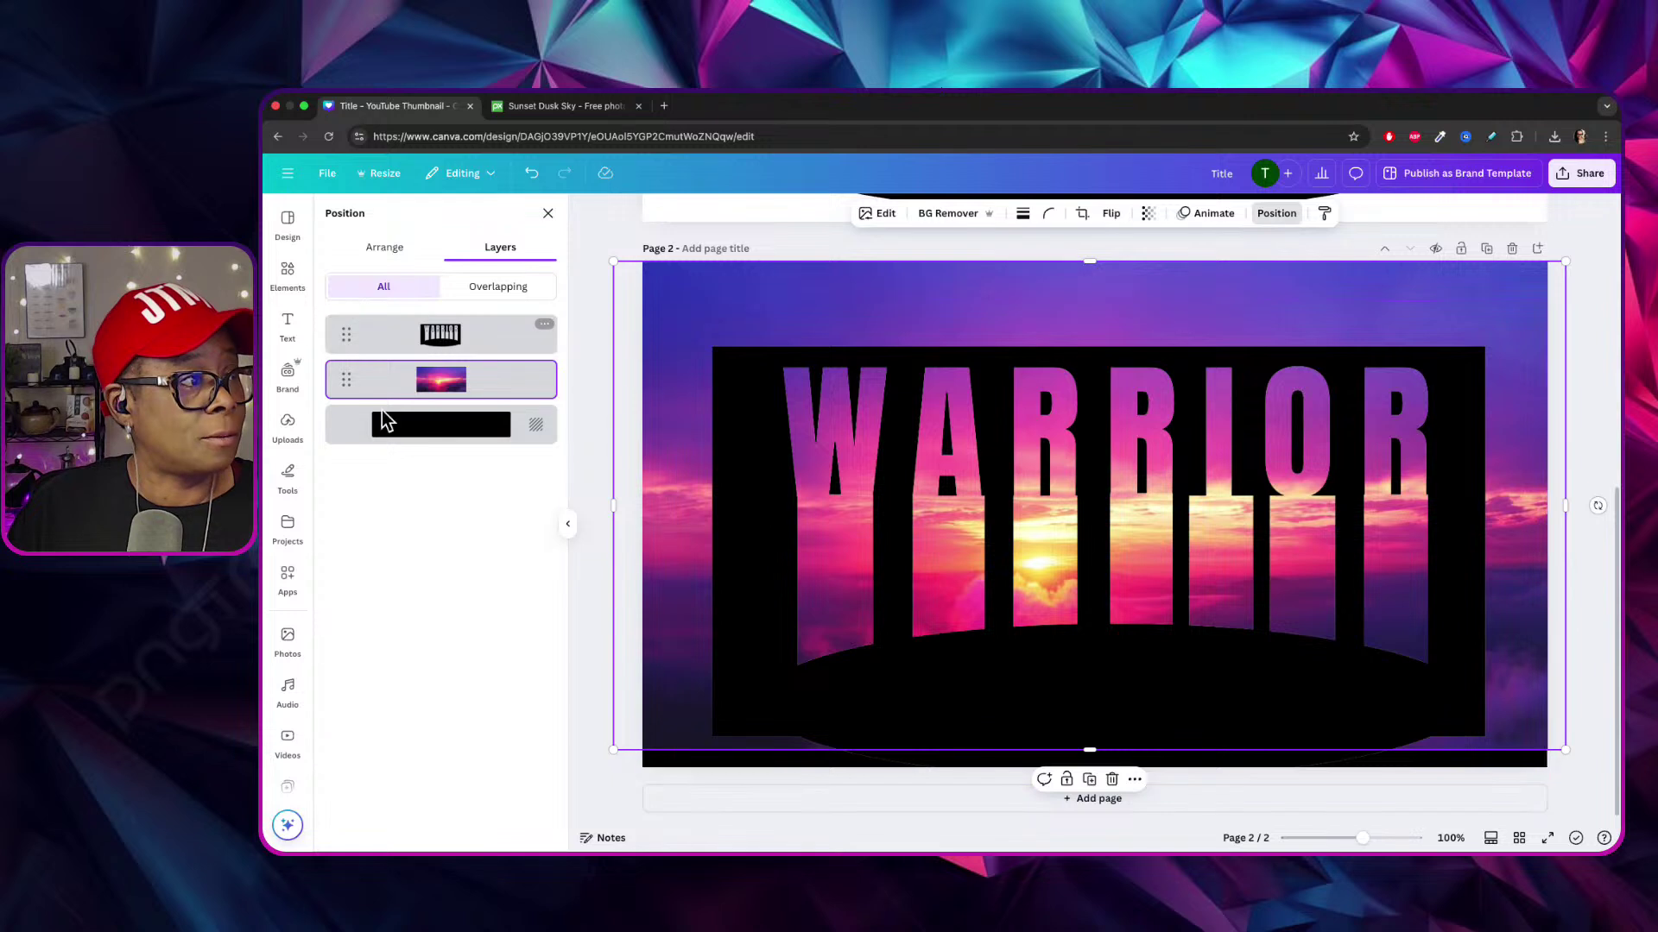
{"action": "left_click_drag", "start_coordinate": [614, 505], "coordinate": [746, 518]}
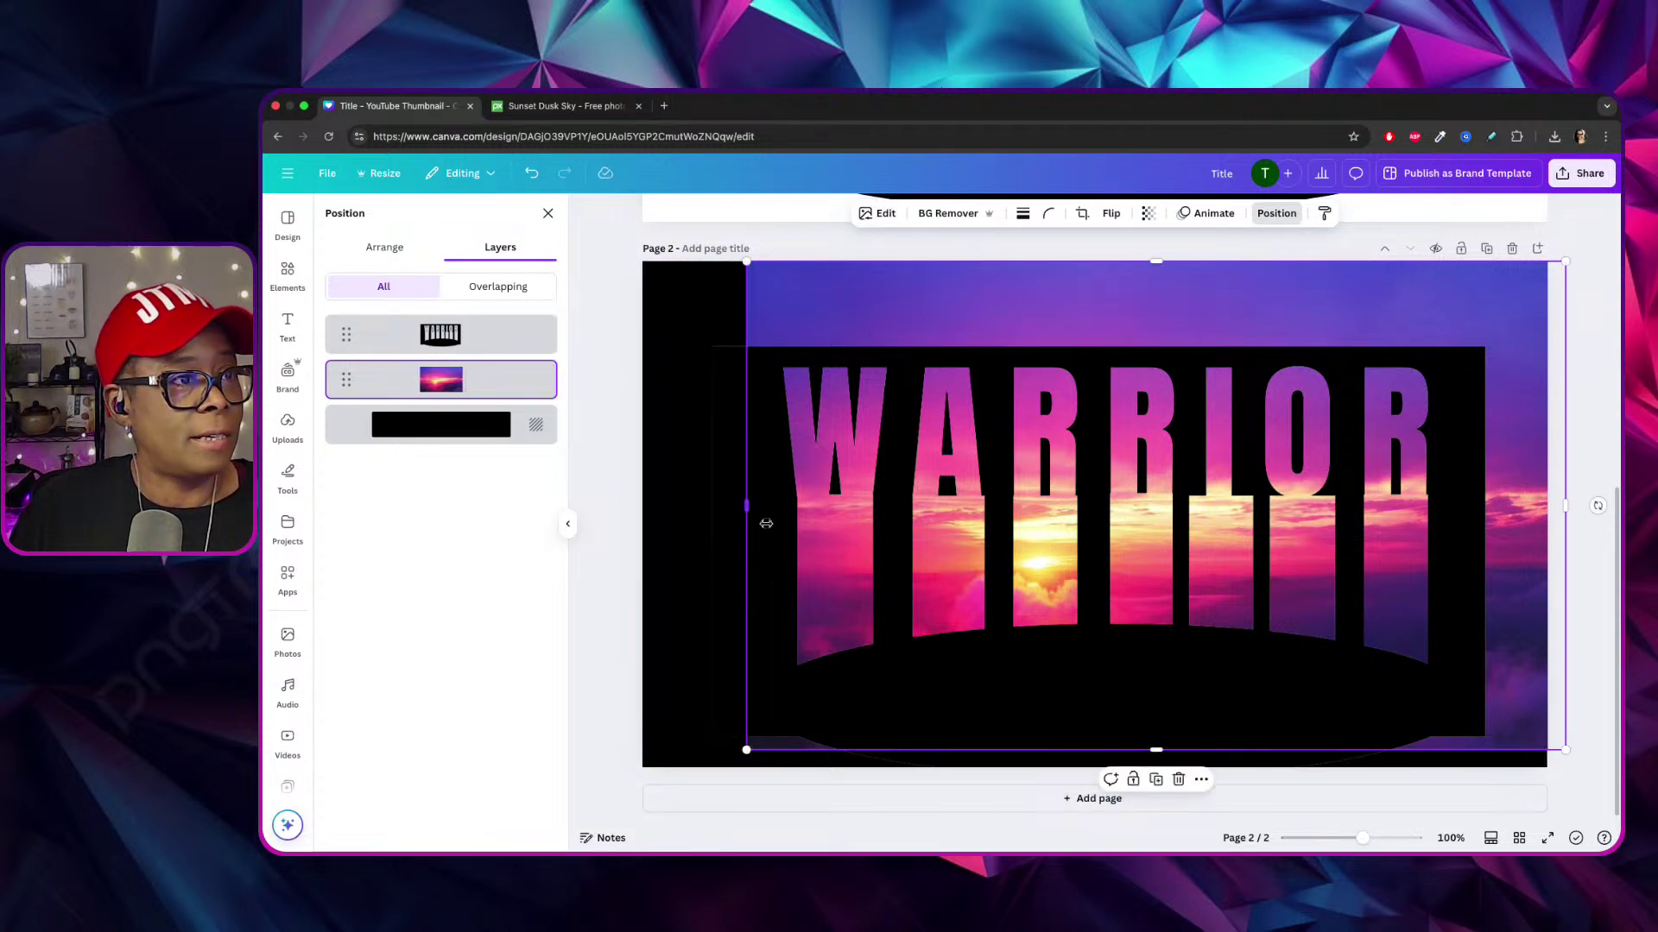
{"action": "left_click_drag", "start_coordinate": [1162, 257], "coordinate": [1155, 350]}
{"action": "left_click_drag", "start_coordinate": [1566, 550], "coordinate": [1469, 561]}
{"action": "left_click_drag", "start_coordinate": [1108, 751], "coordinate": [1108, 722]}
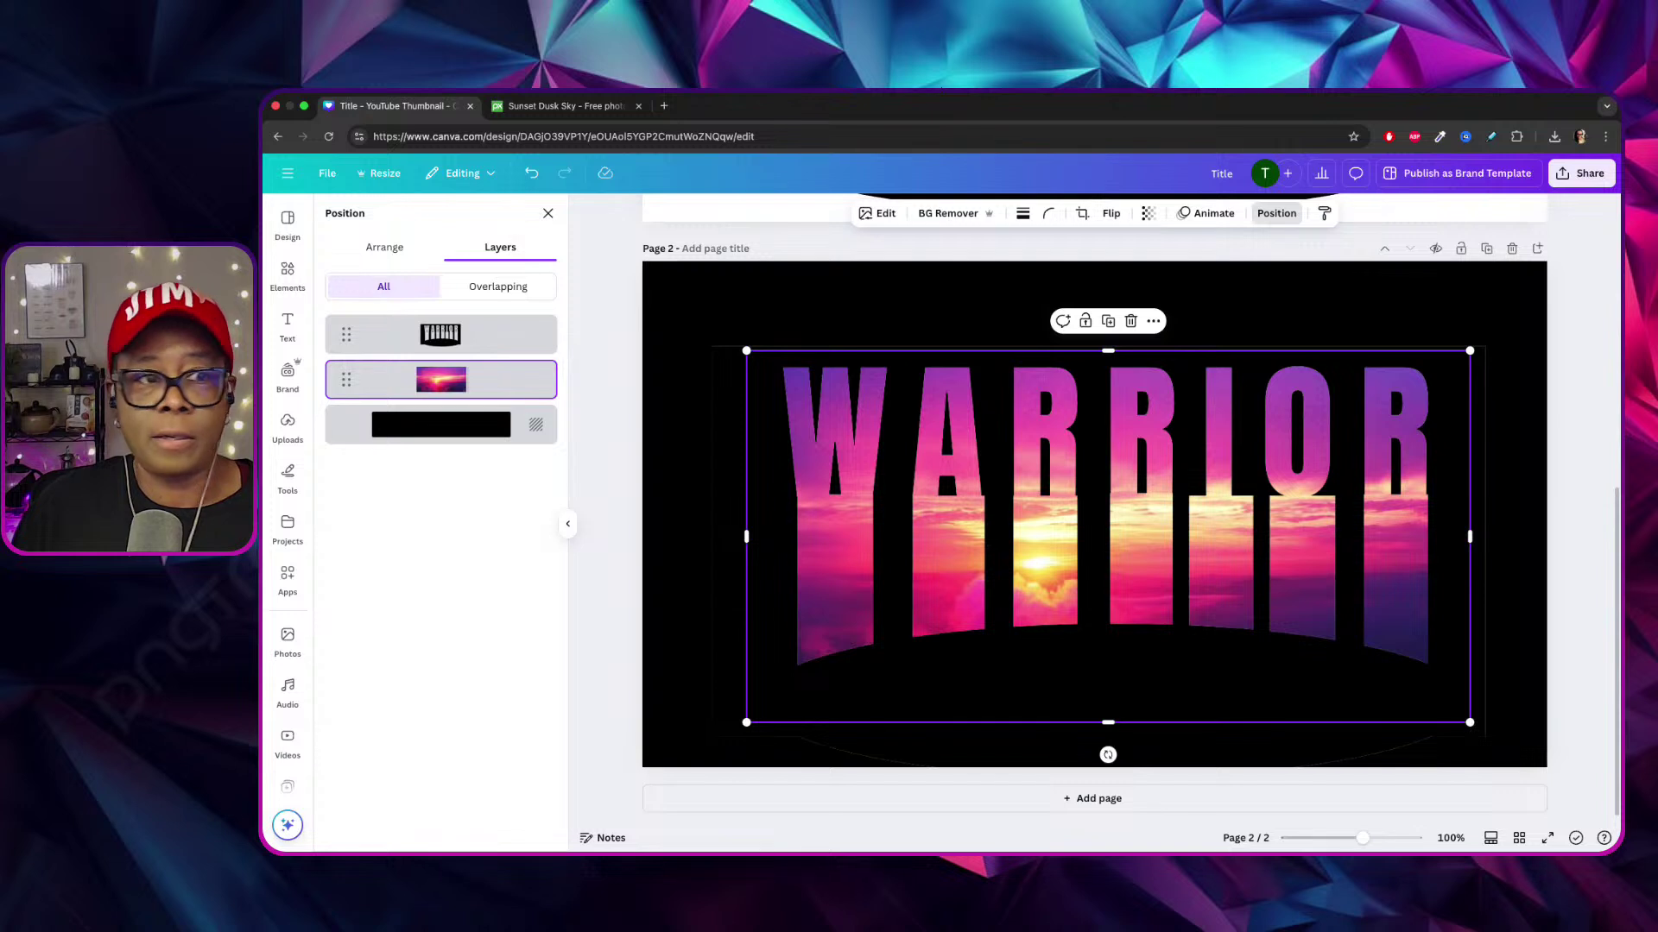
{"action": "left_click", "coordinate": [1332, 426]}
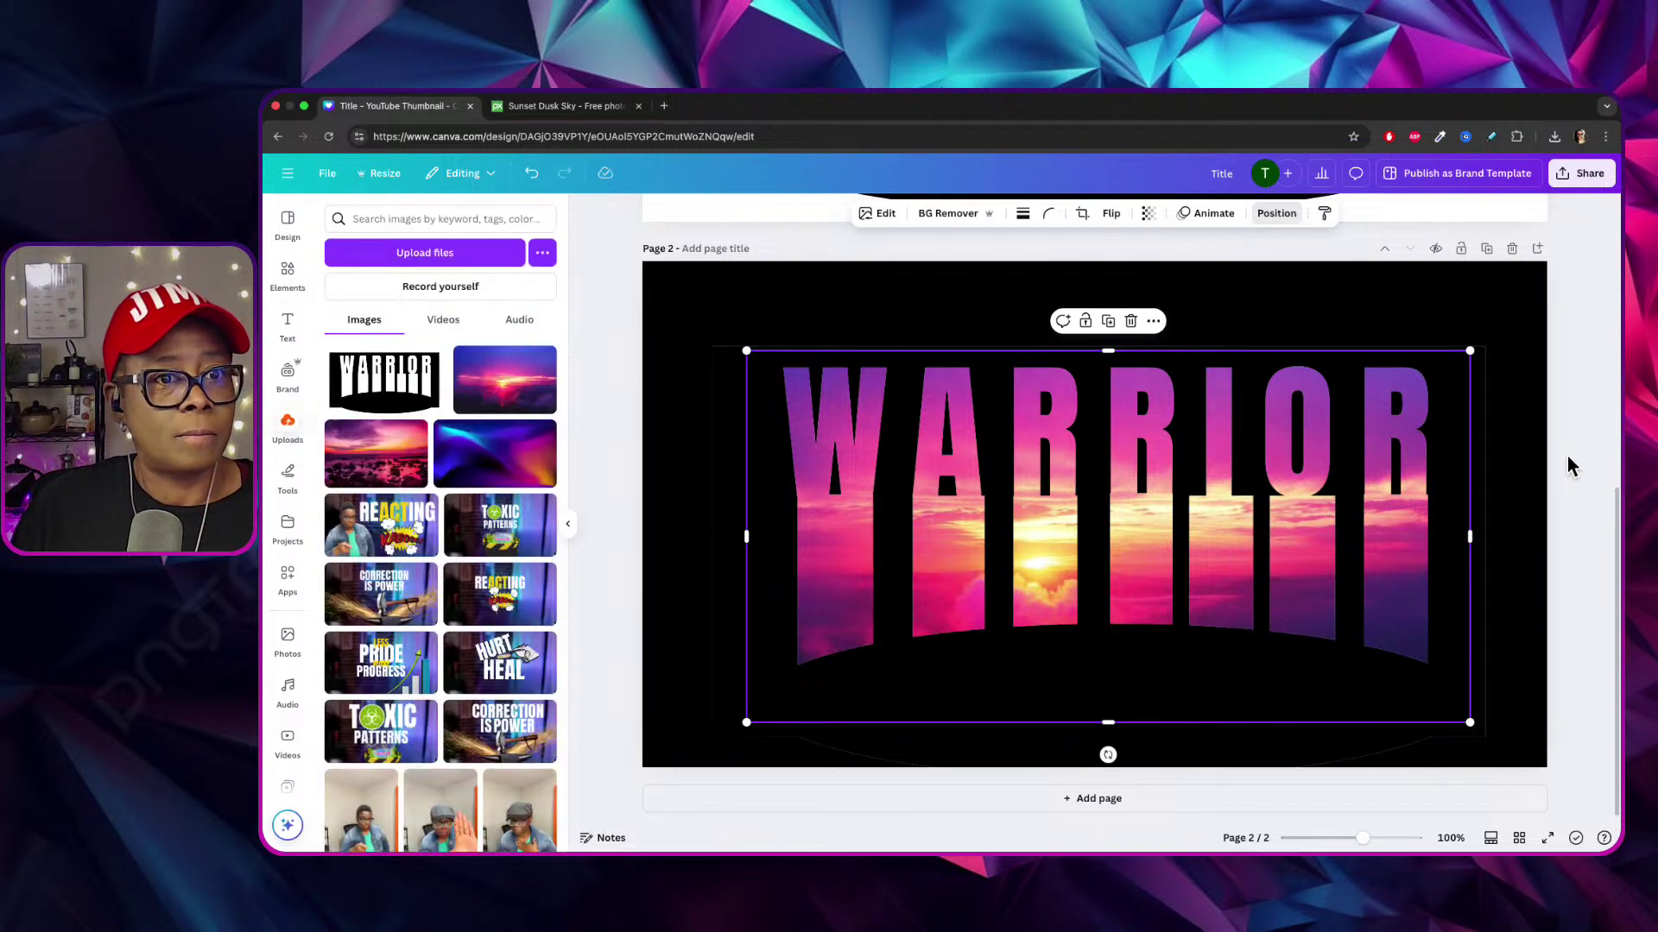
{"action": "left_click", "coordinate": [810, 229]}
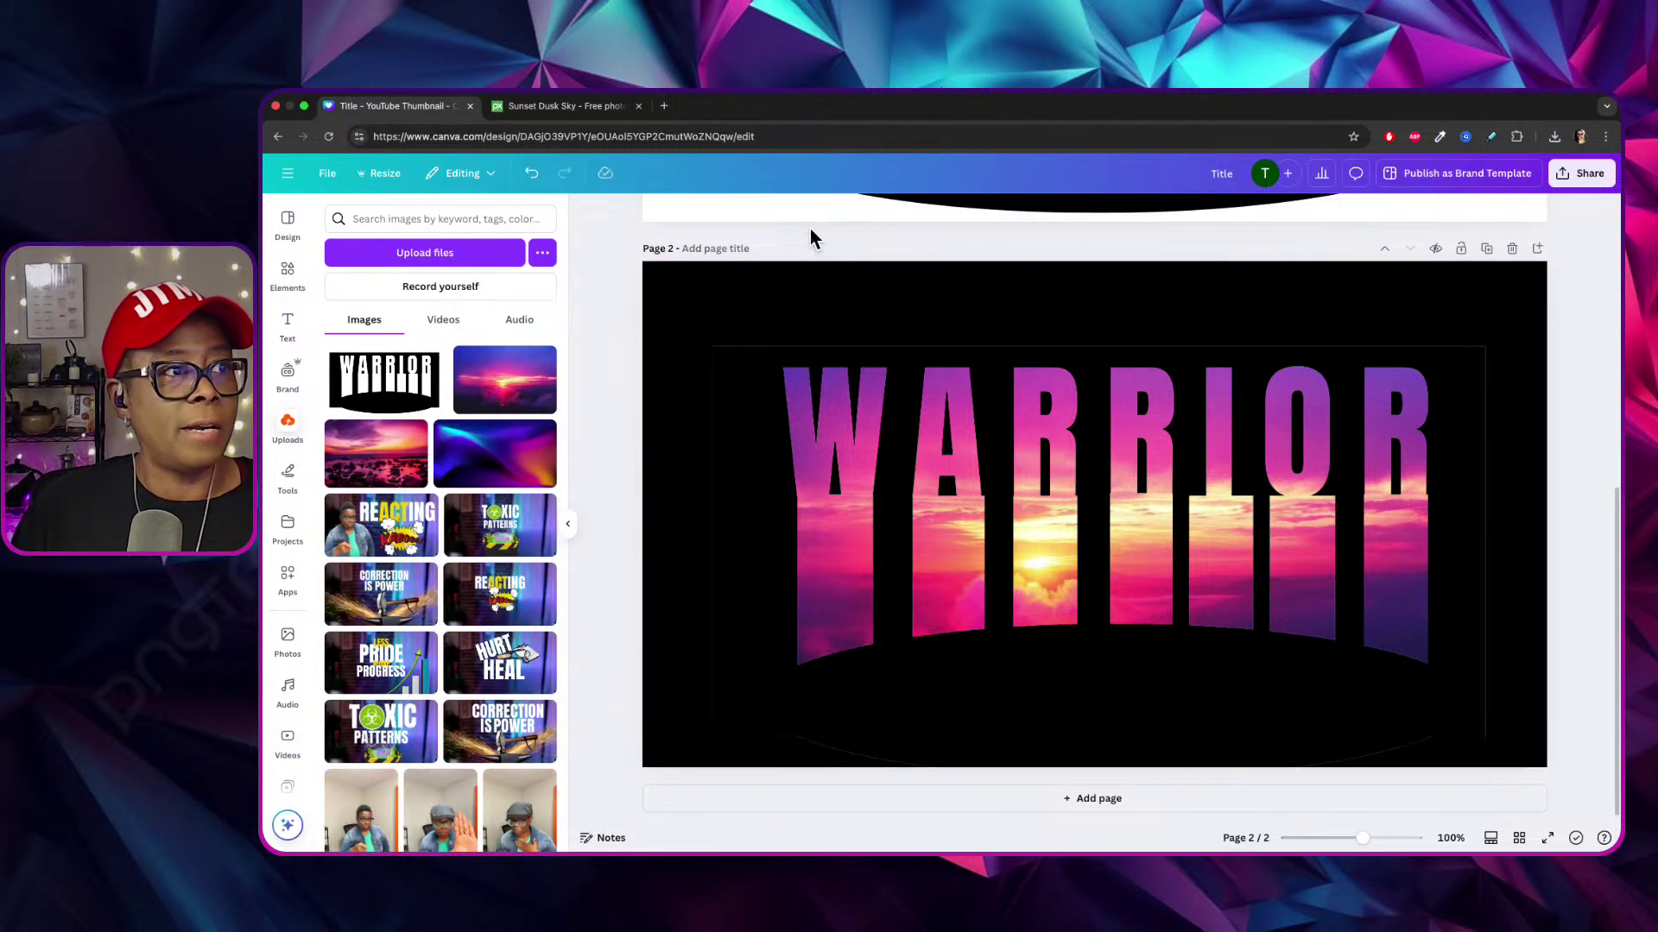
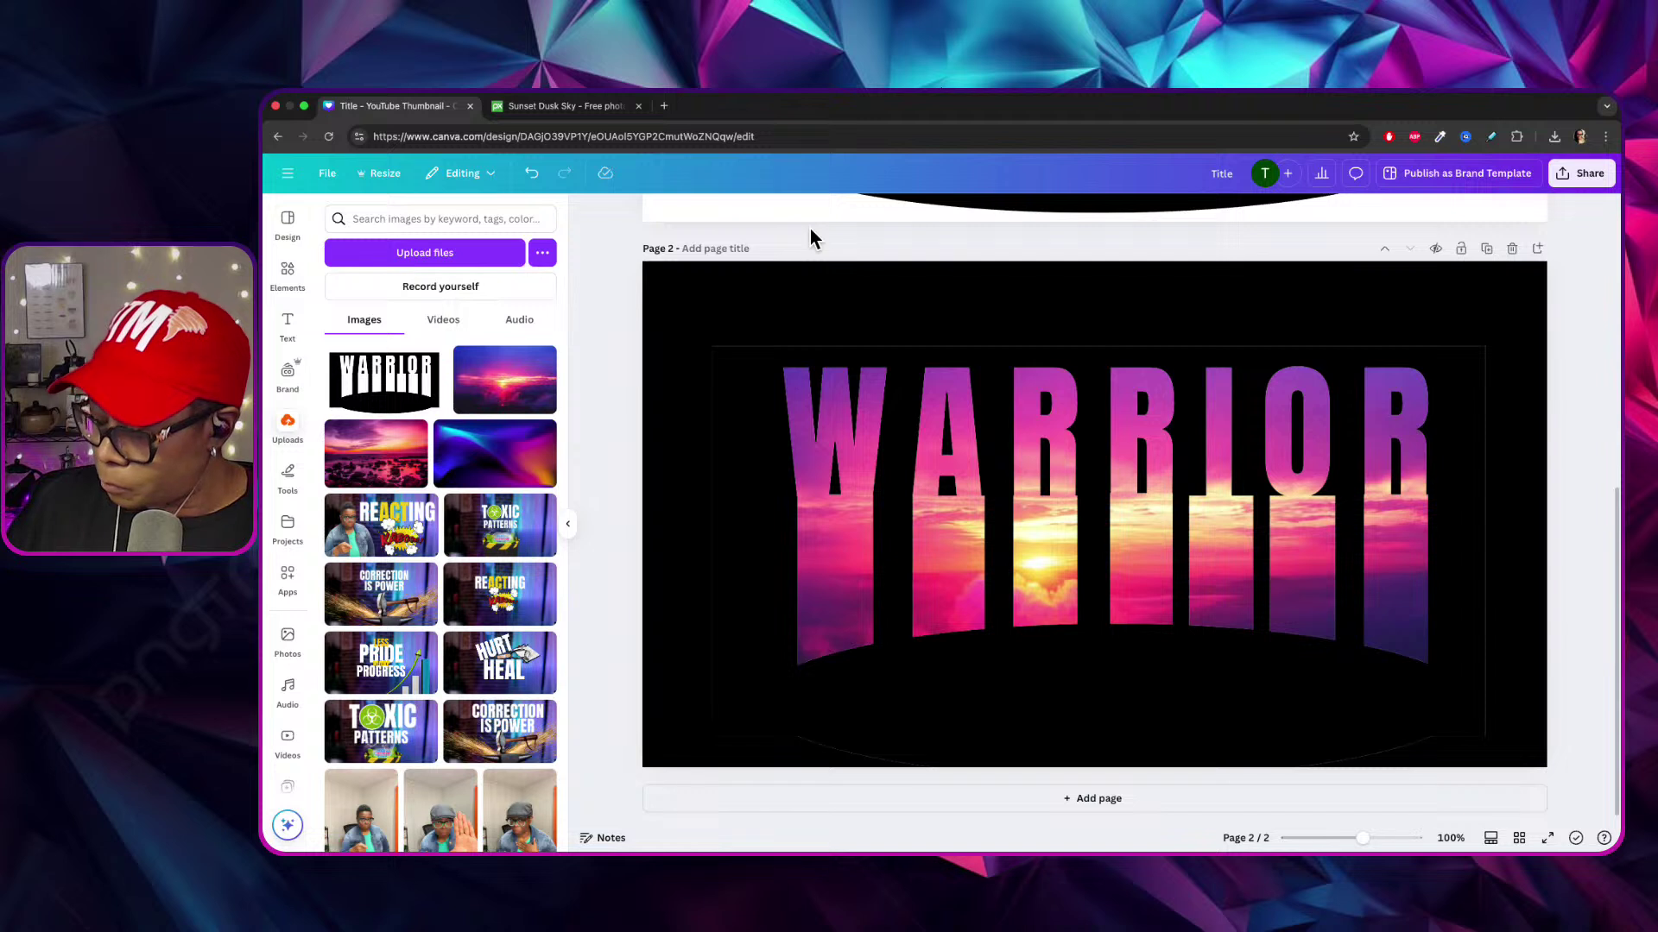
Add a third page to the design and change its background to white.
{"action": "left_click", "coordinate": [1084, 795]}
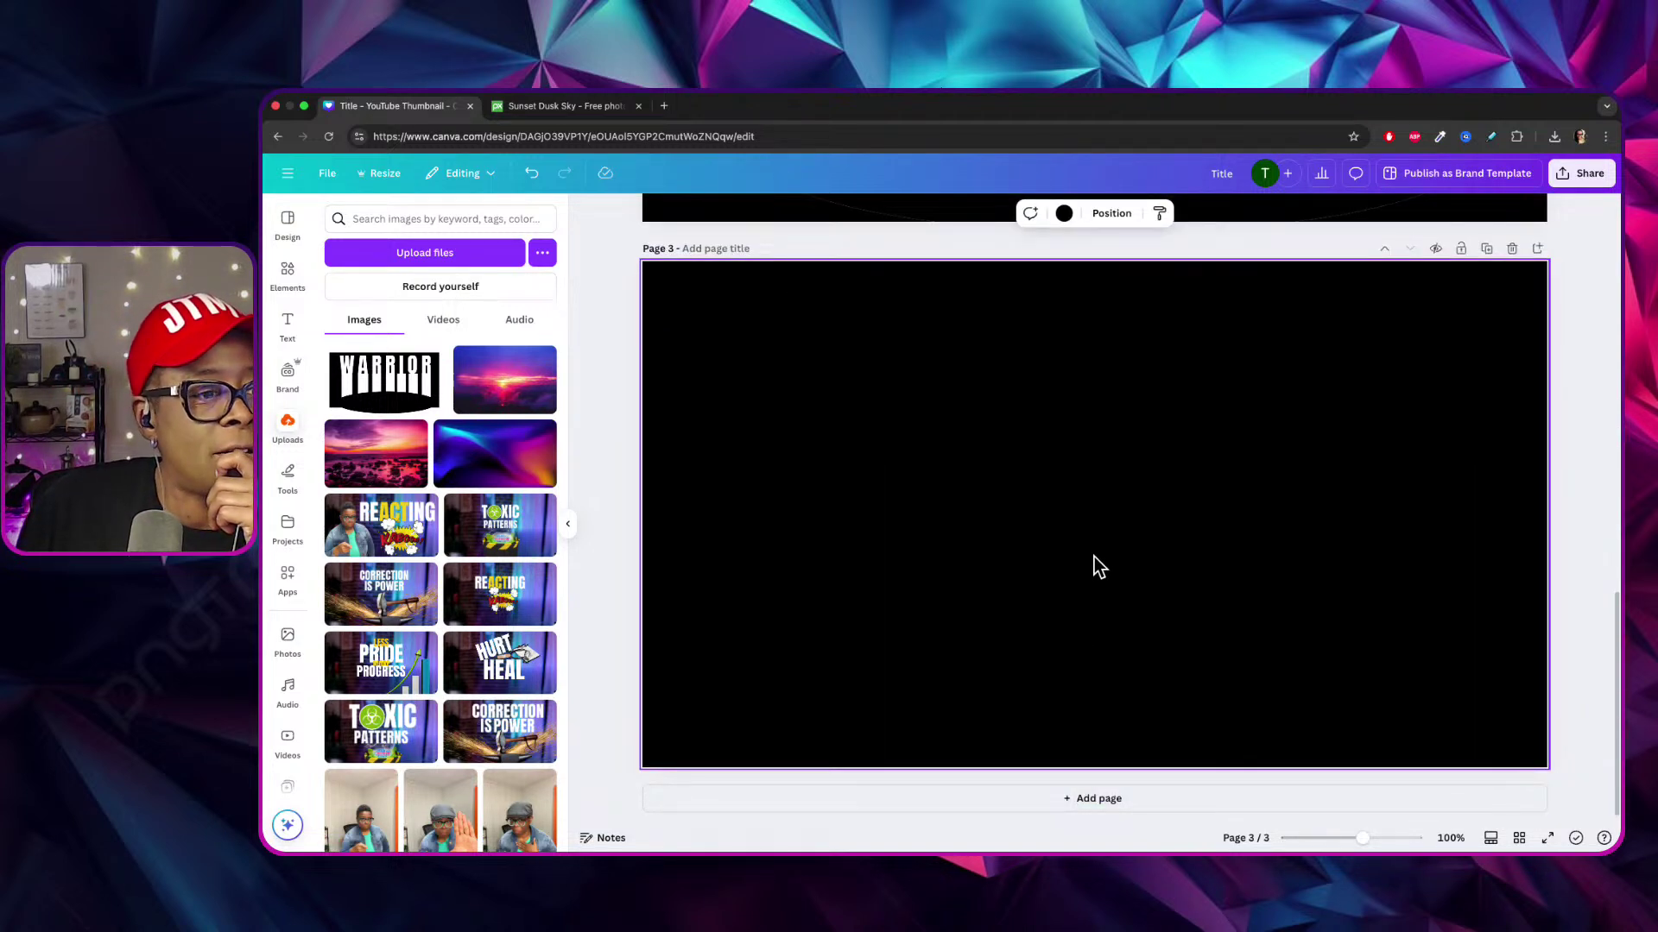
{"action": "left_click", "coordinate": [1065, 213]}
{"action": "left_click", "coordinate": [423, 320]}
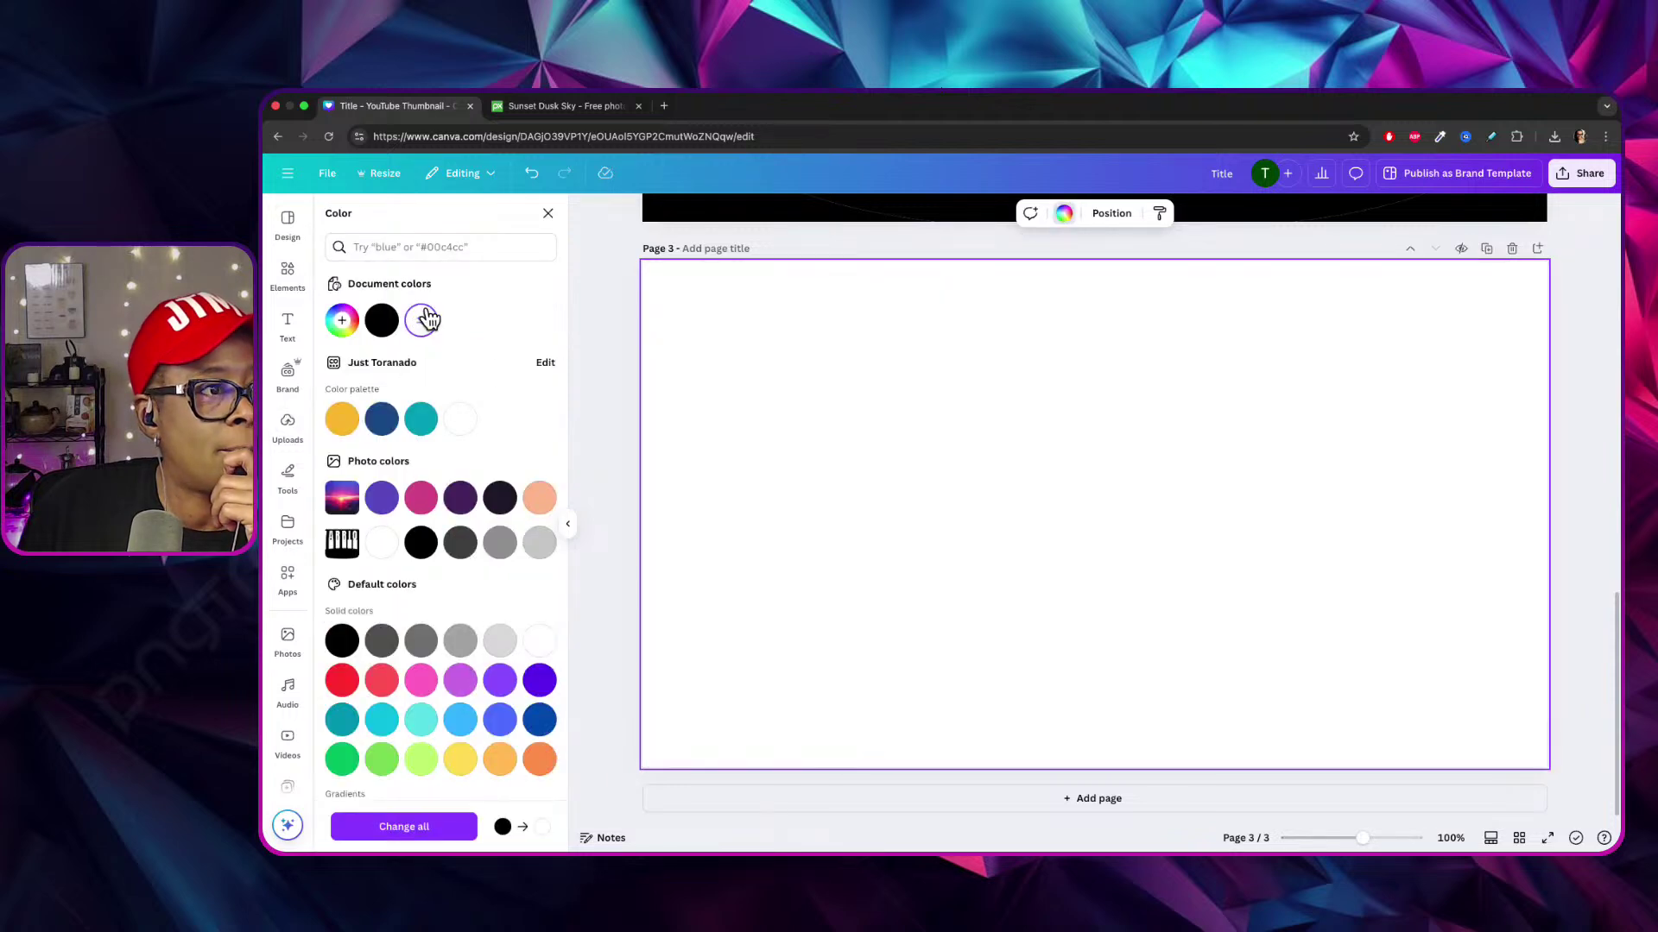
{"action": "scroll", "coordinate": [940, 485], "scroll_direction": "up", "scroll_amount": 3}
{"action": "scroll", "coordinate": [940, 497], "scroll_direction": "up", "scroll_amount": 5}
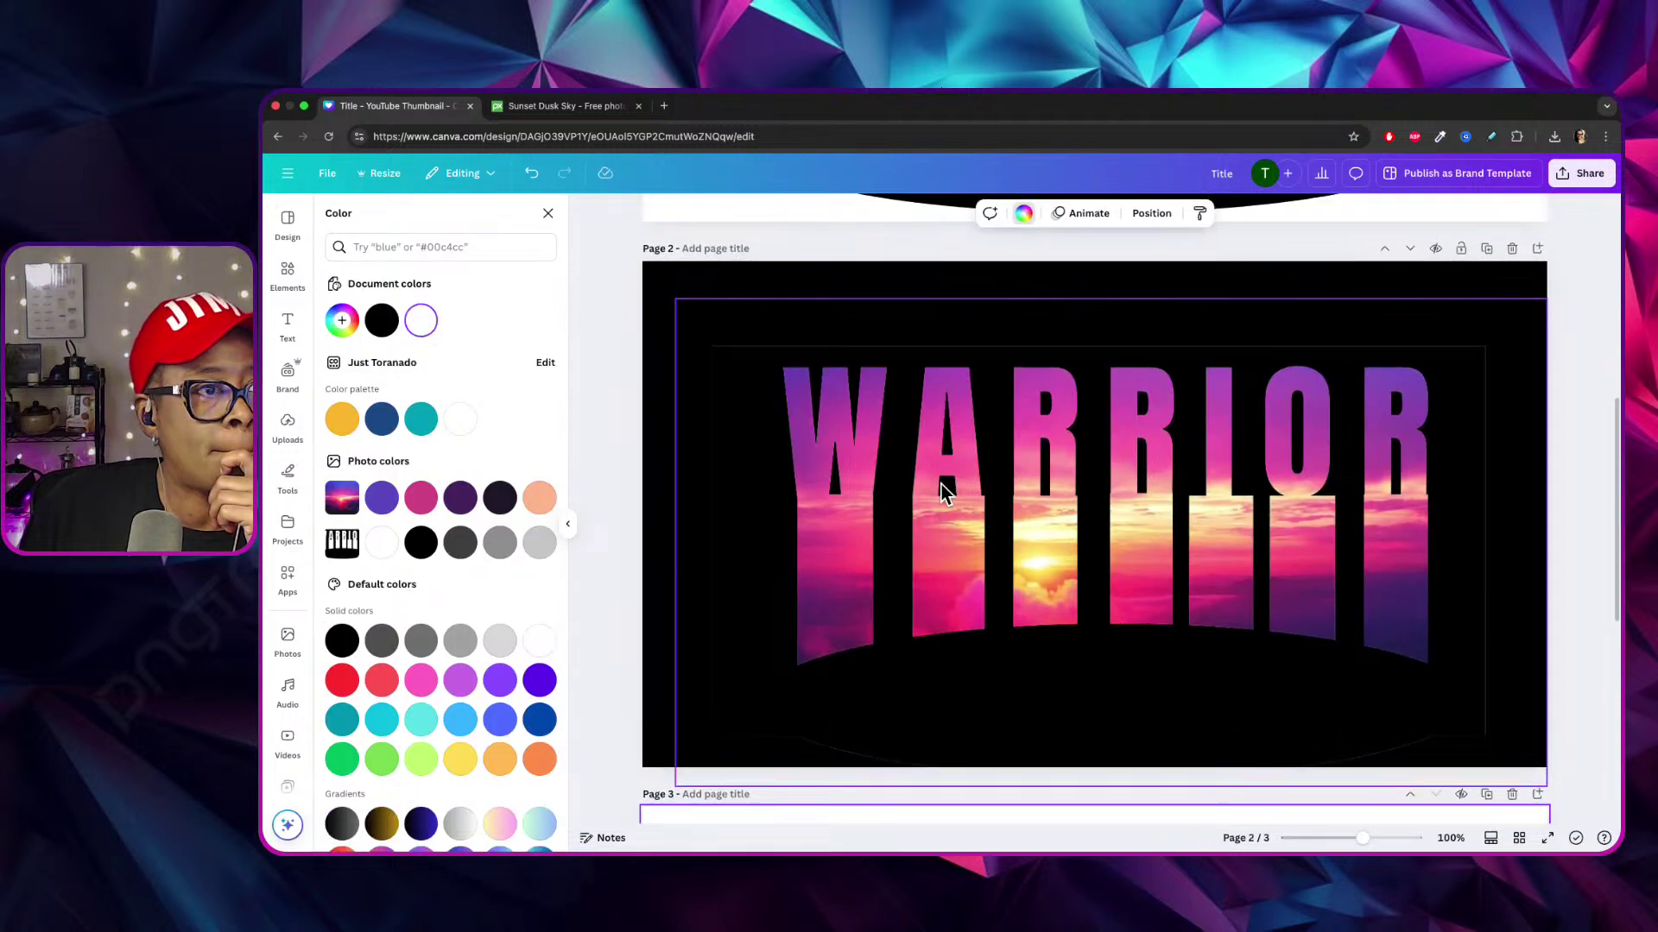
{"action": "left_click", "coordinate": [1589, 465]}
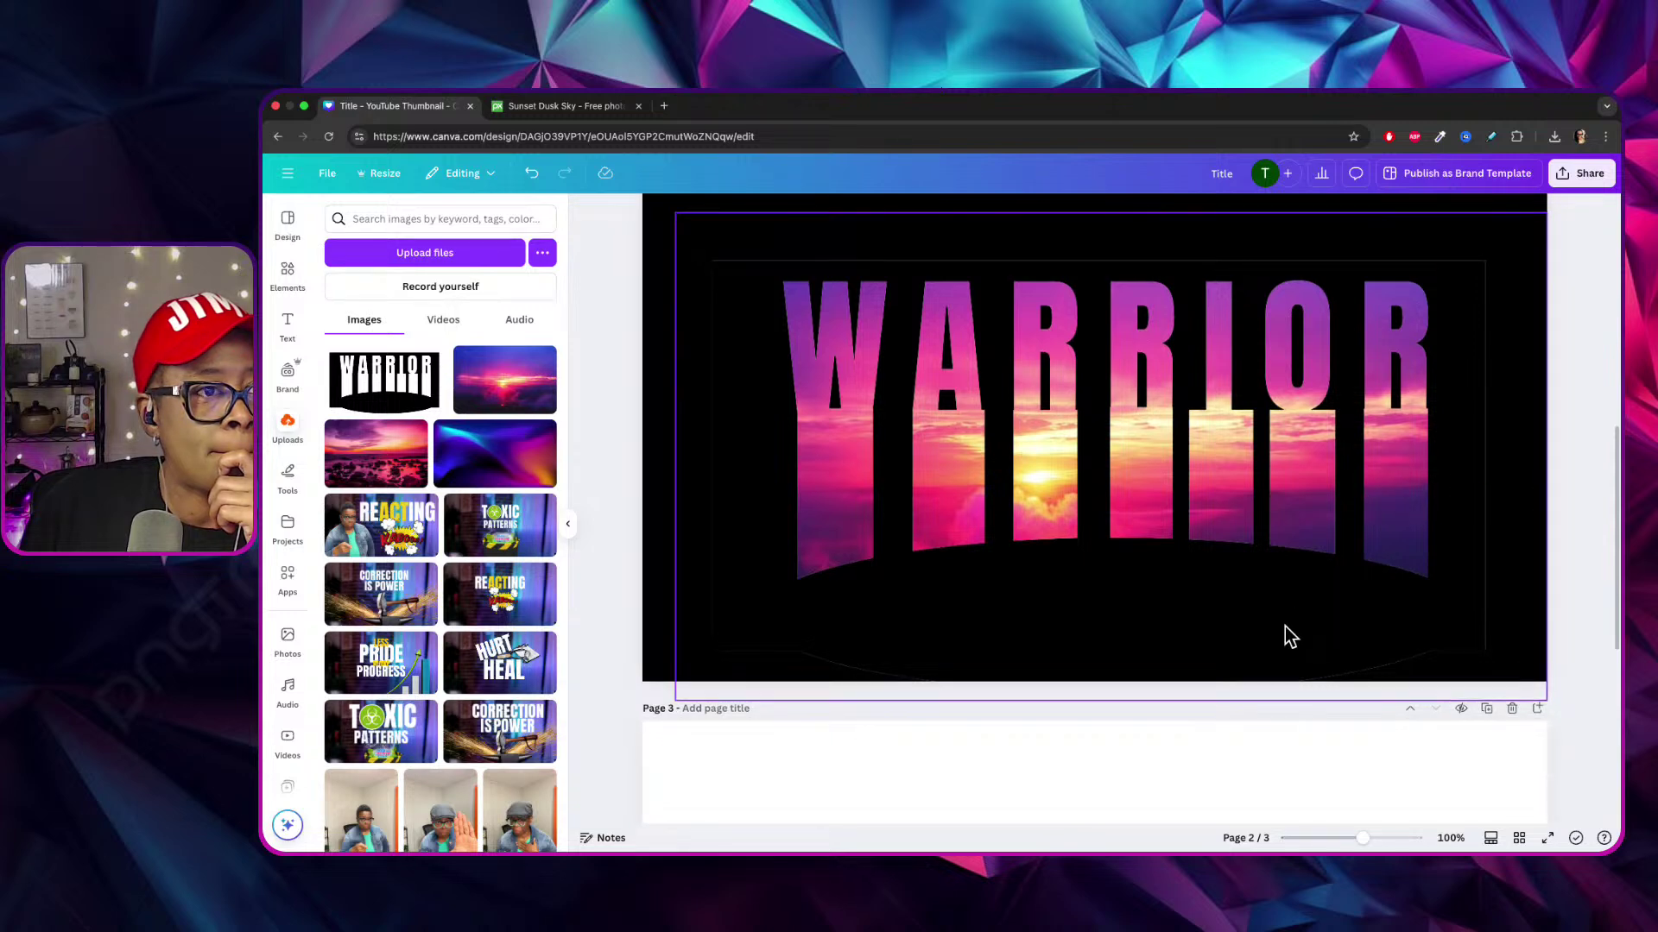
{"action": "scroll", "coordinate": [1285, 626], "scroll_direction": "up", "scroll_amount": 5}
{"action": "scroll", "coordinate": [1283, 622], "scroll_direction": "down", "scroll_amount": 7}
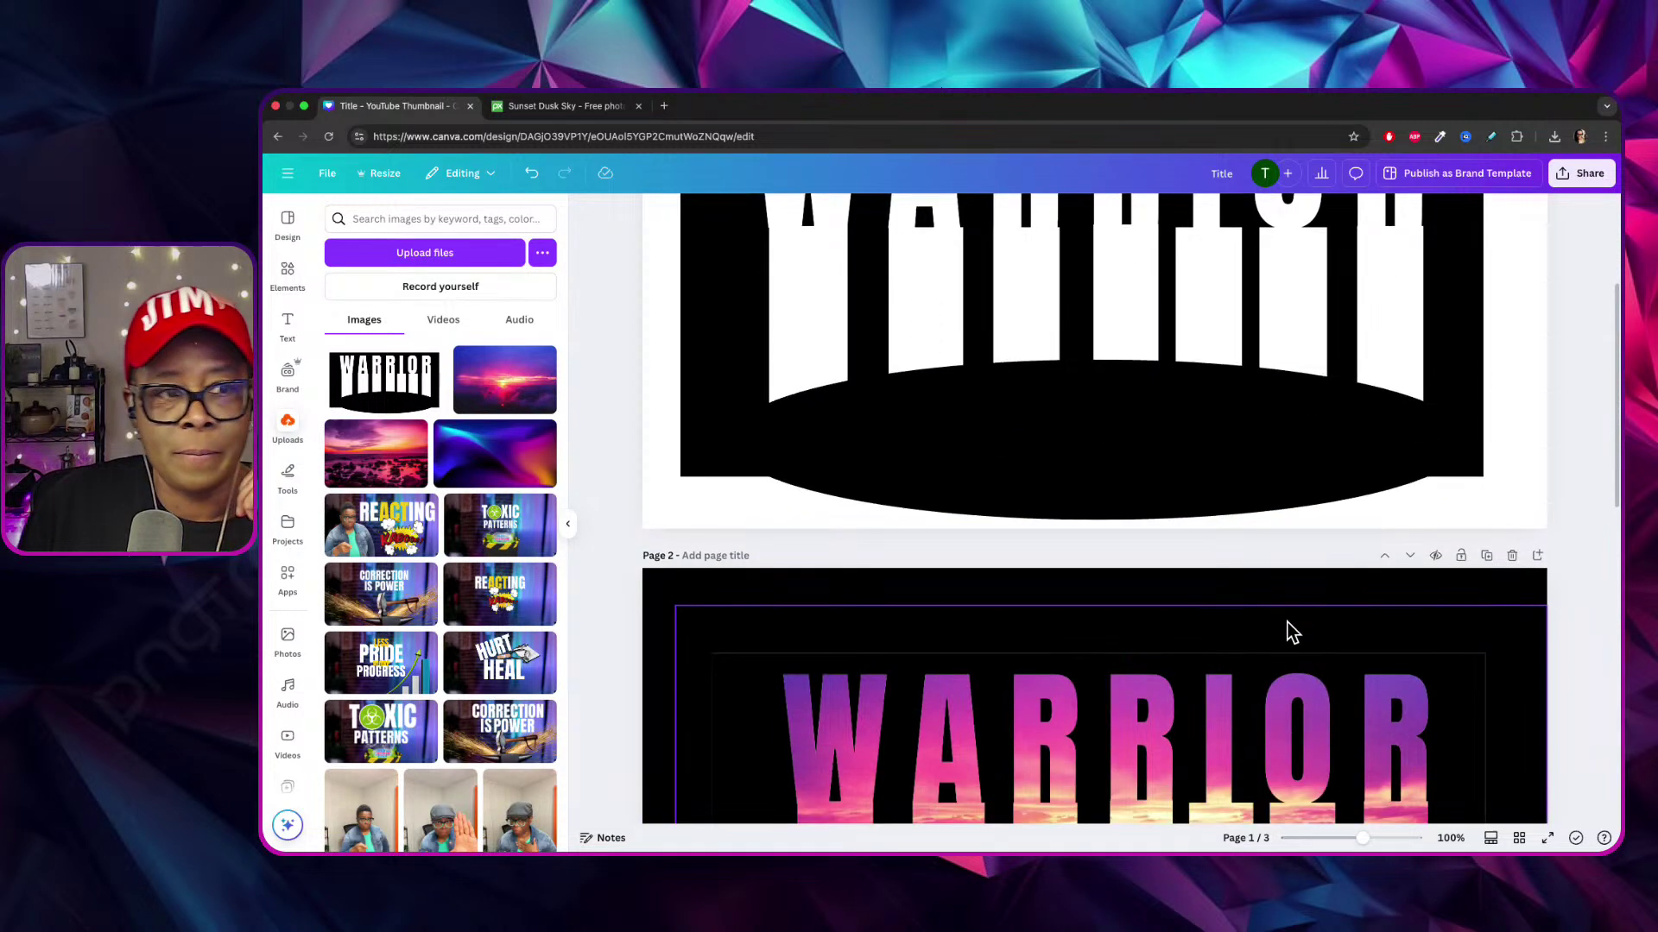
{"action": "scroll", "coordinate": [1290, 635], "scroll_direction": "down", "scroll_amount": 2}
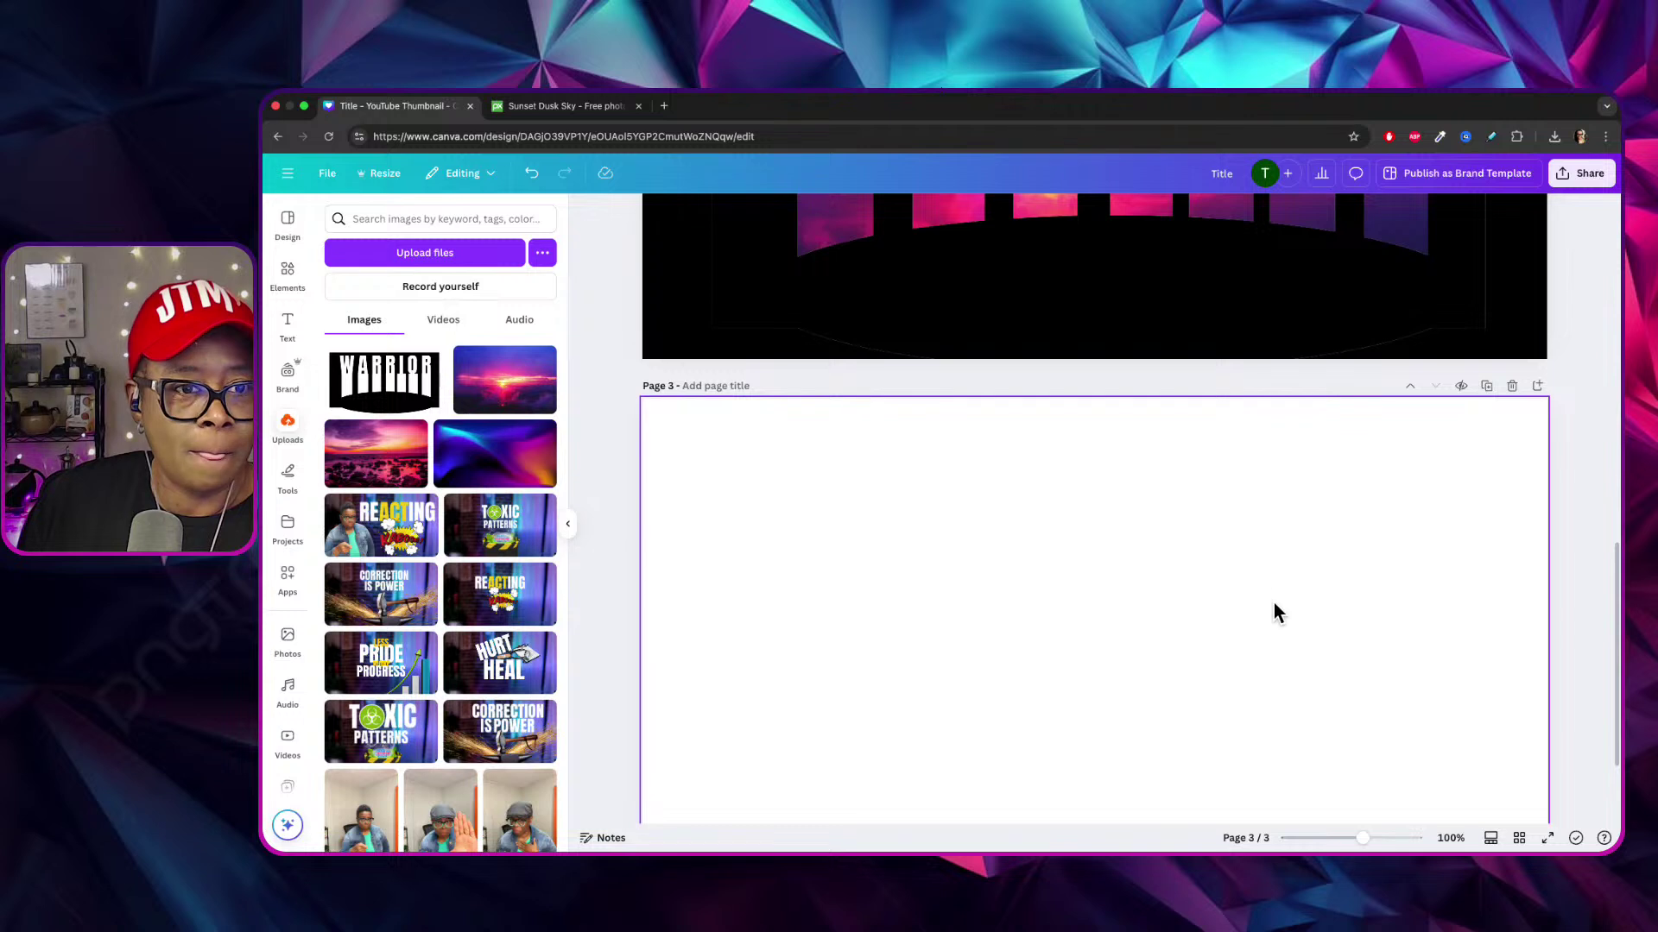
{"action": "scroll", "coordinate": [1122, 550], "scroll_direction": "down", "scroll_amount": 1}
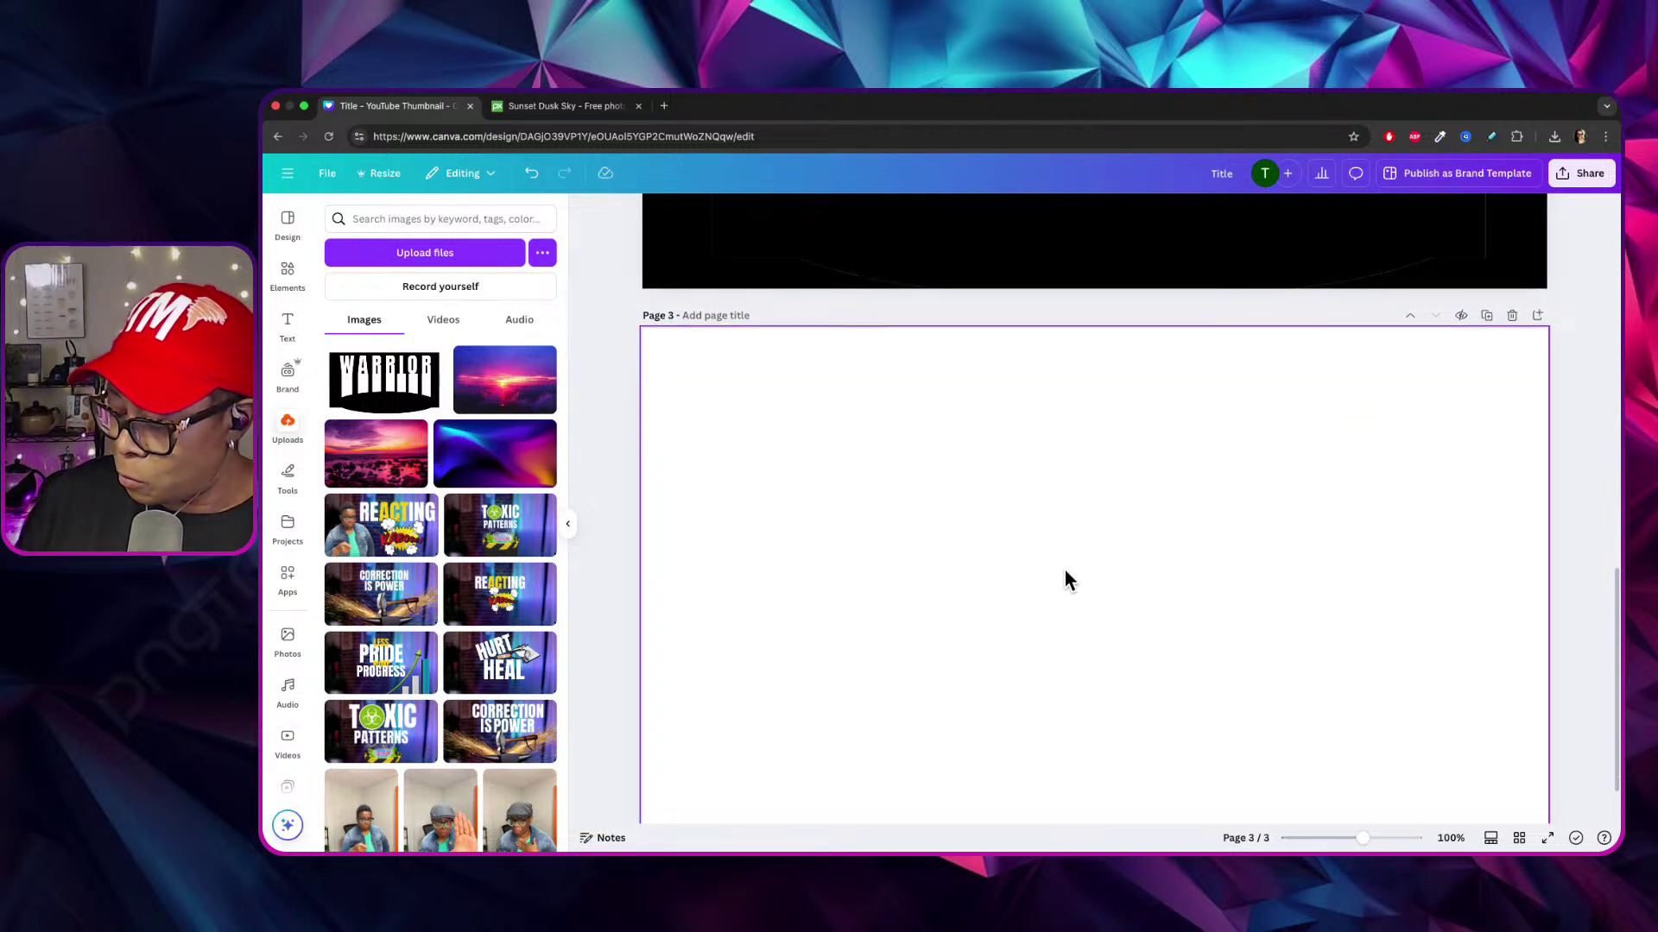
Download only page 2, with the sunset-filled WARRIOR letters, as a PNG.
{"action": "scroll", "coordinate": [1131, 449], "scroll_direction": "up", "scroll_amount": 6}
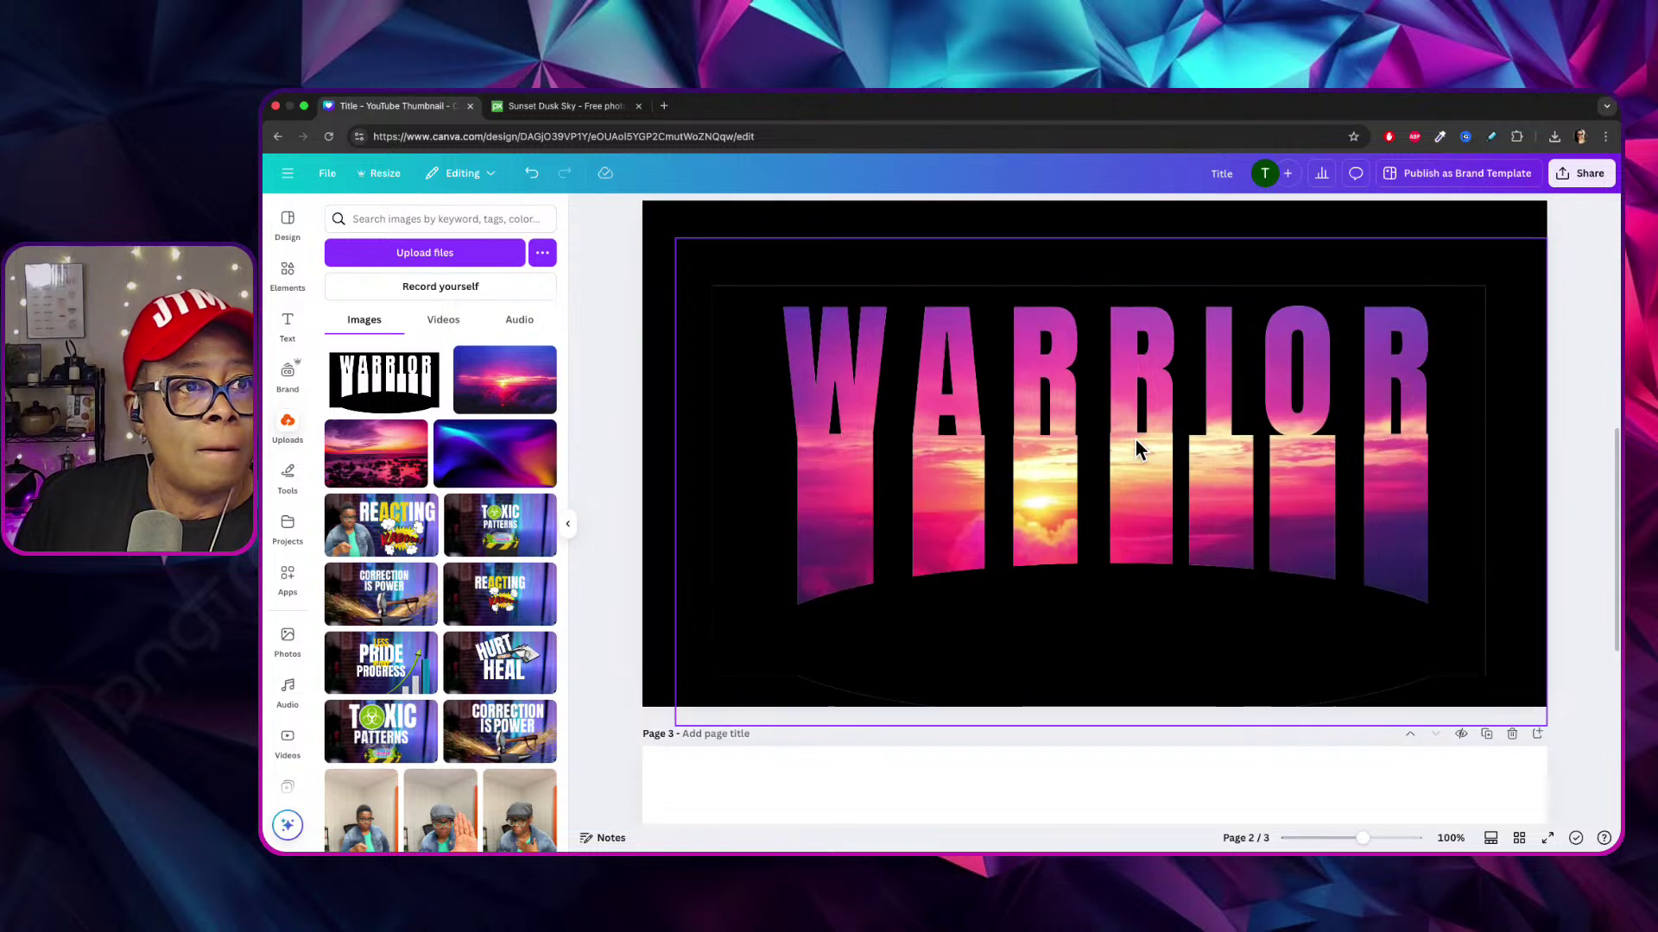
{"action": "left_click", "coordinate": [1463, 339]}
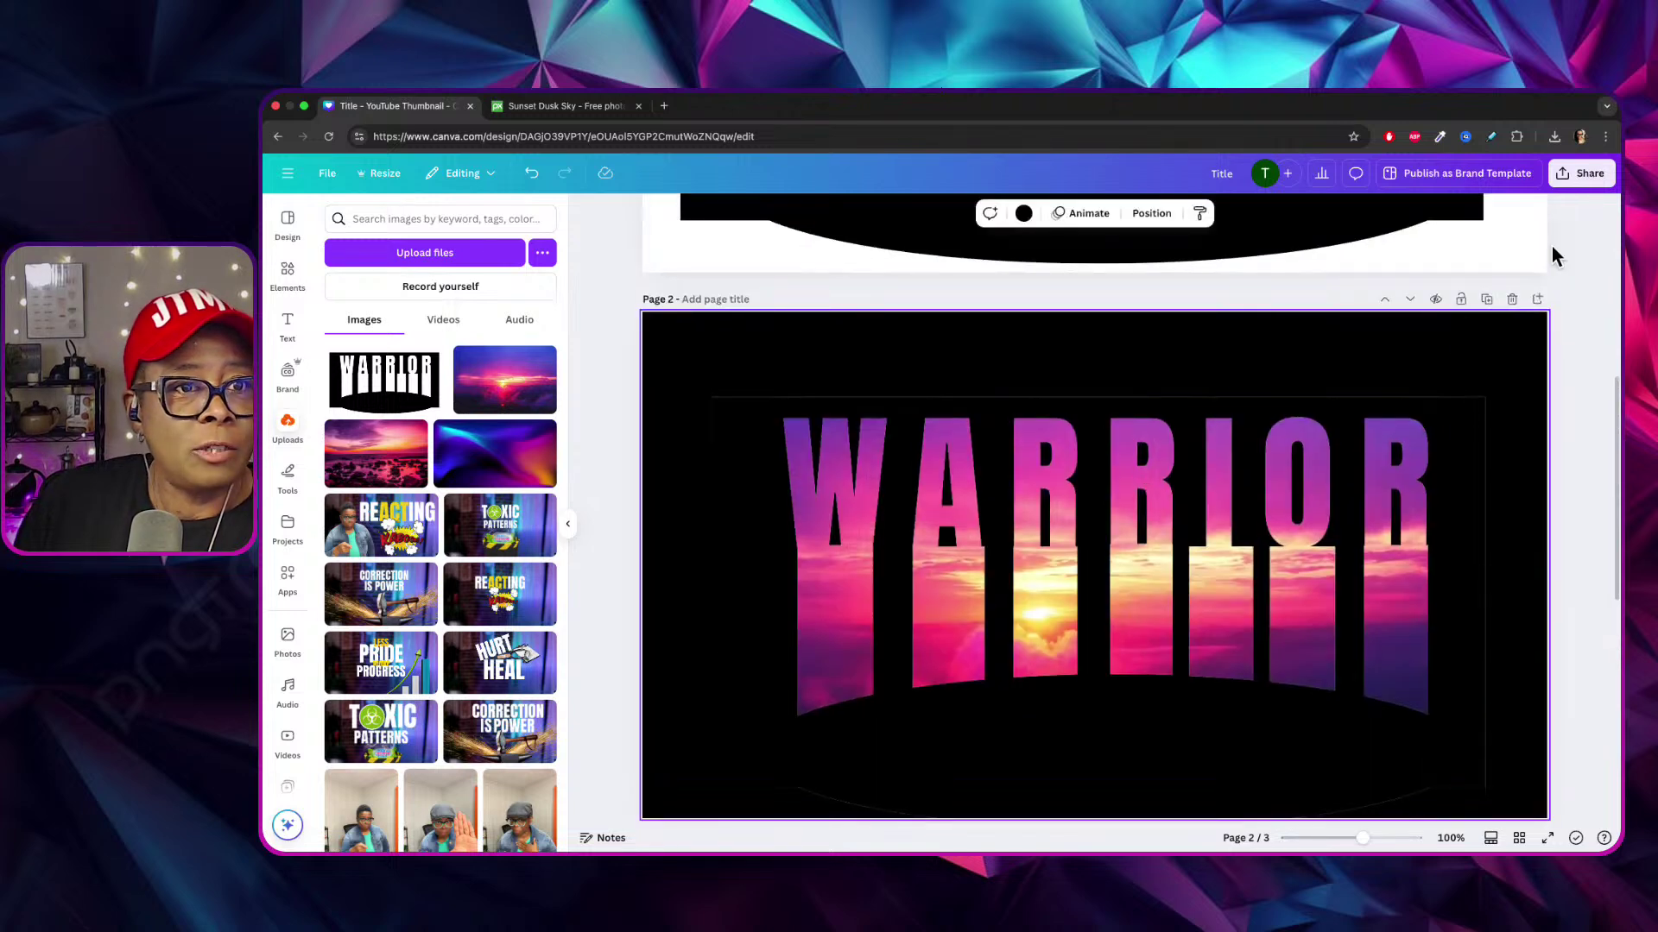
{"action": "left_click", "coordinate": [1584, 173]}
{"action": "left_click", "coordinate": [1366, 464]}
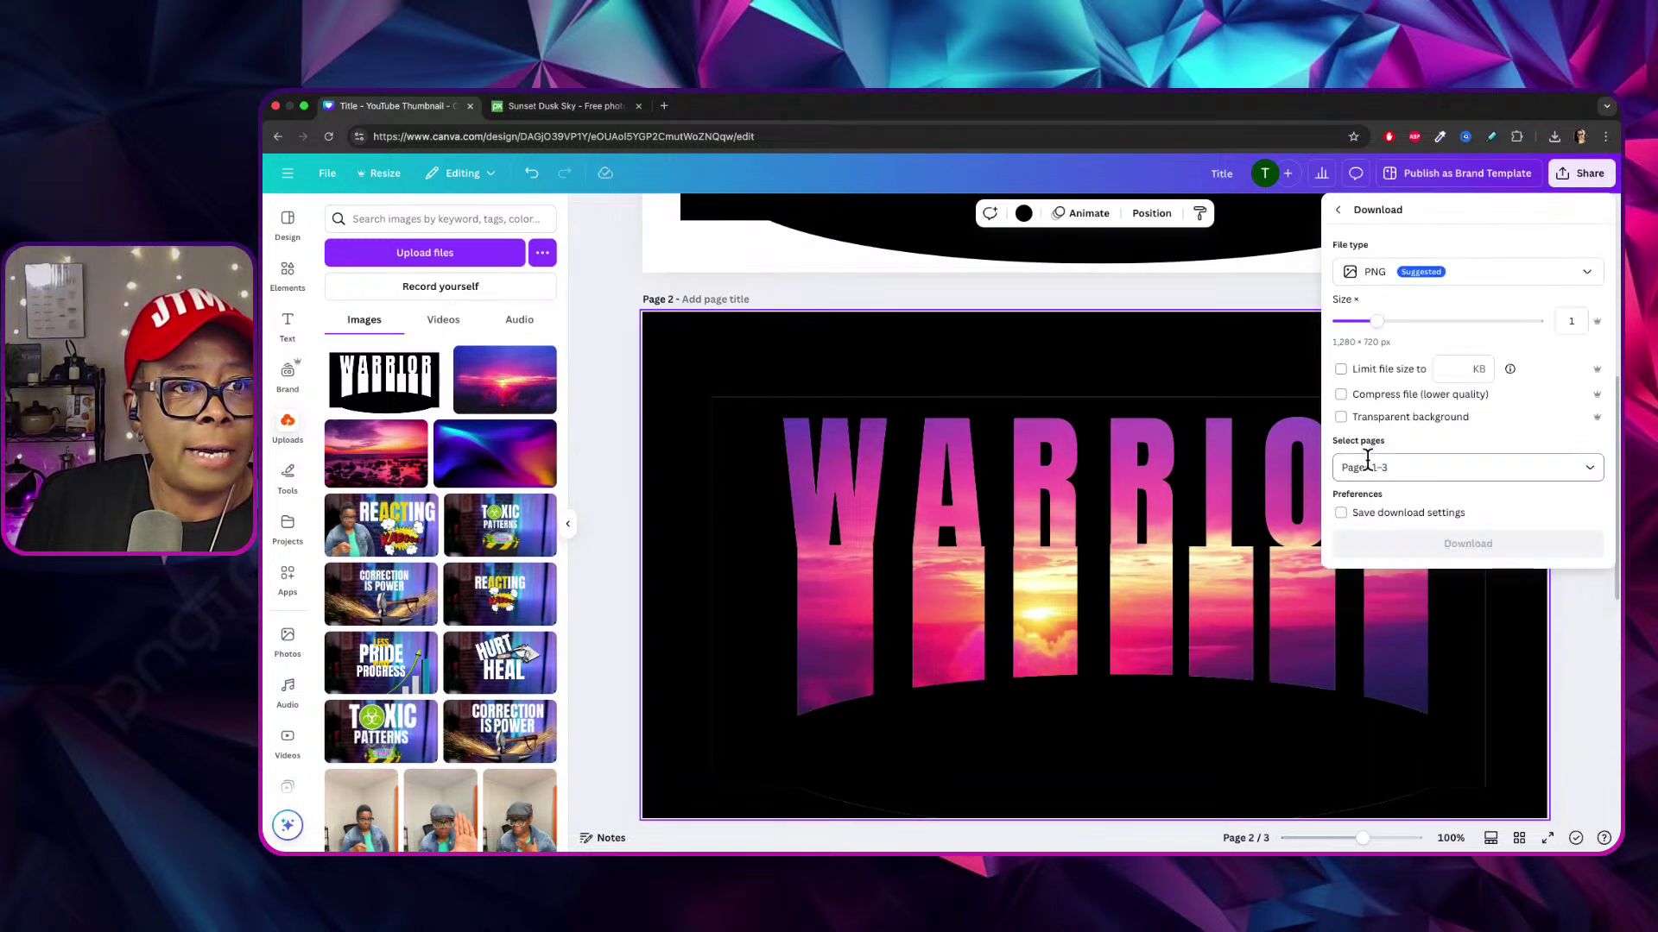
{"action": "left_click", "coordinate": [1585, 466]}
{"action": "left_click", "coordinate": [1369, 562]}
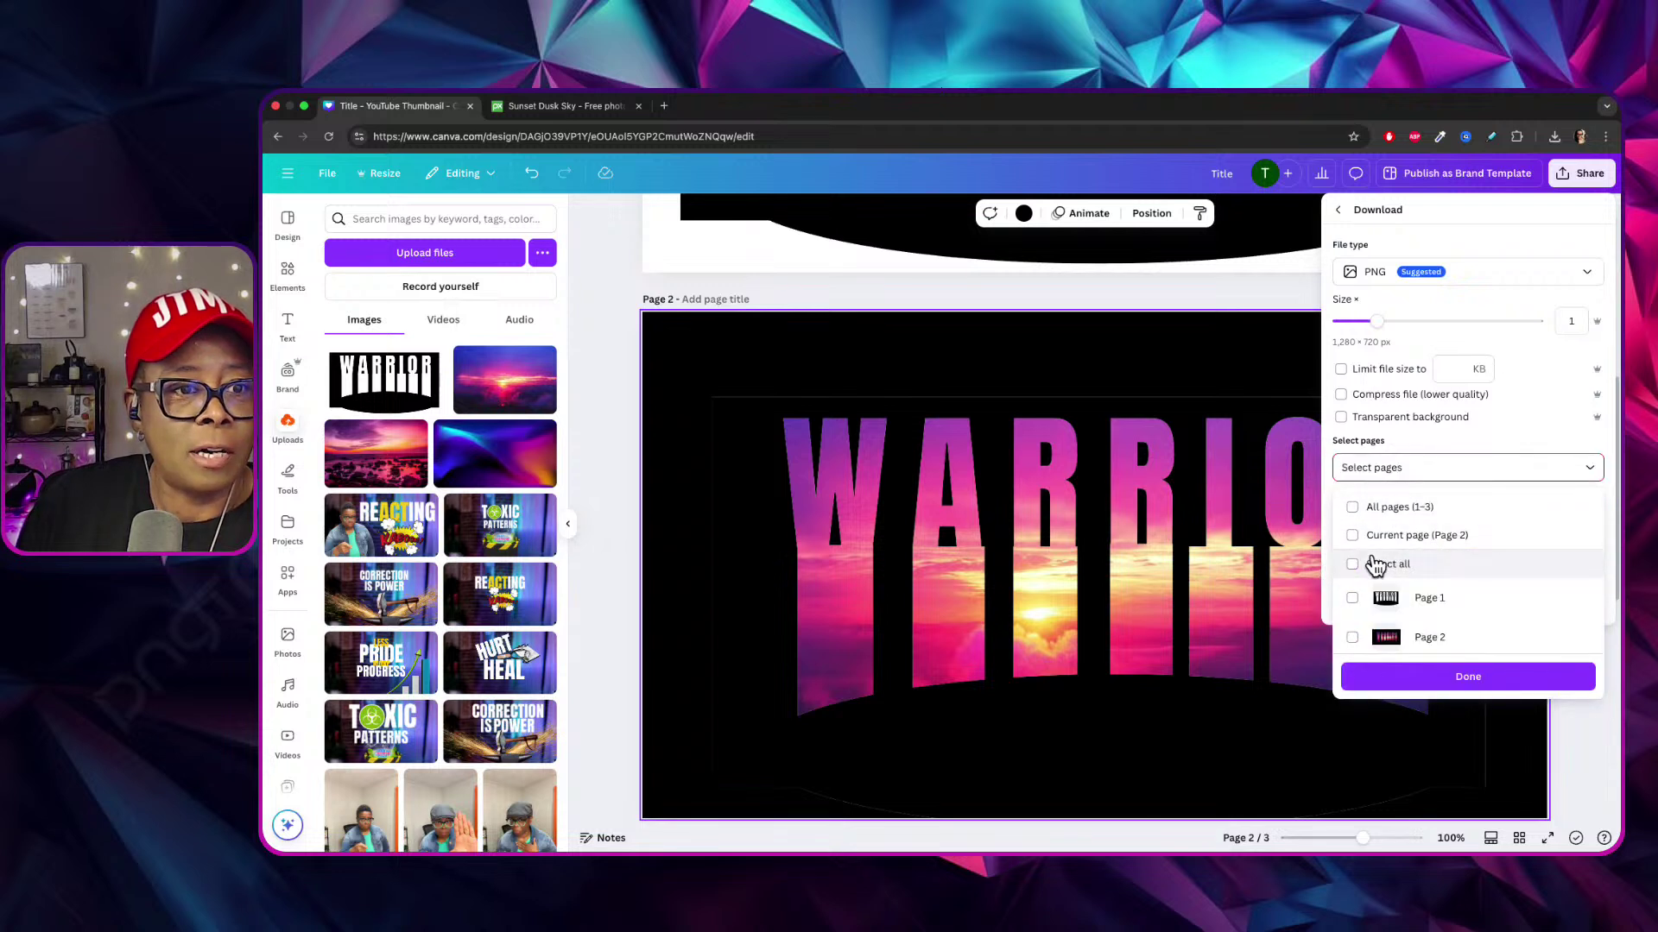
{"action": "scroll", "coordinate": [1373, 561], "scroll_direction": "down", "scroll_amount": 1}
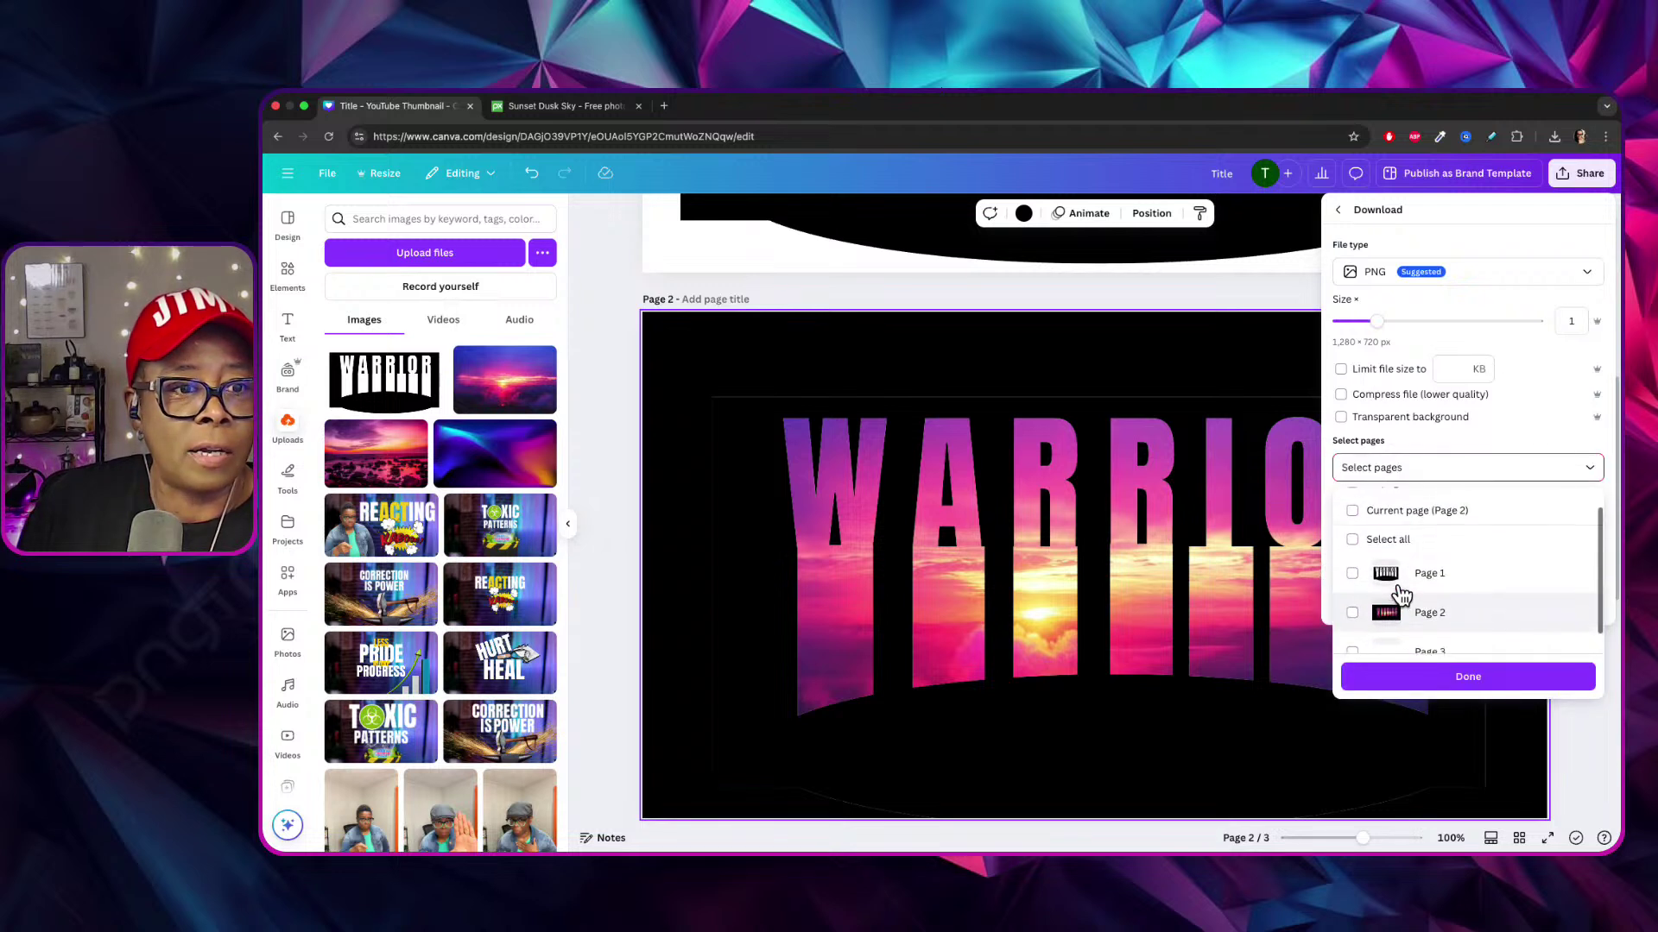
{"action": "left_click", "coordinate": [1364, 580]}
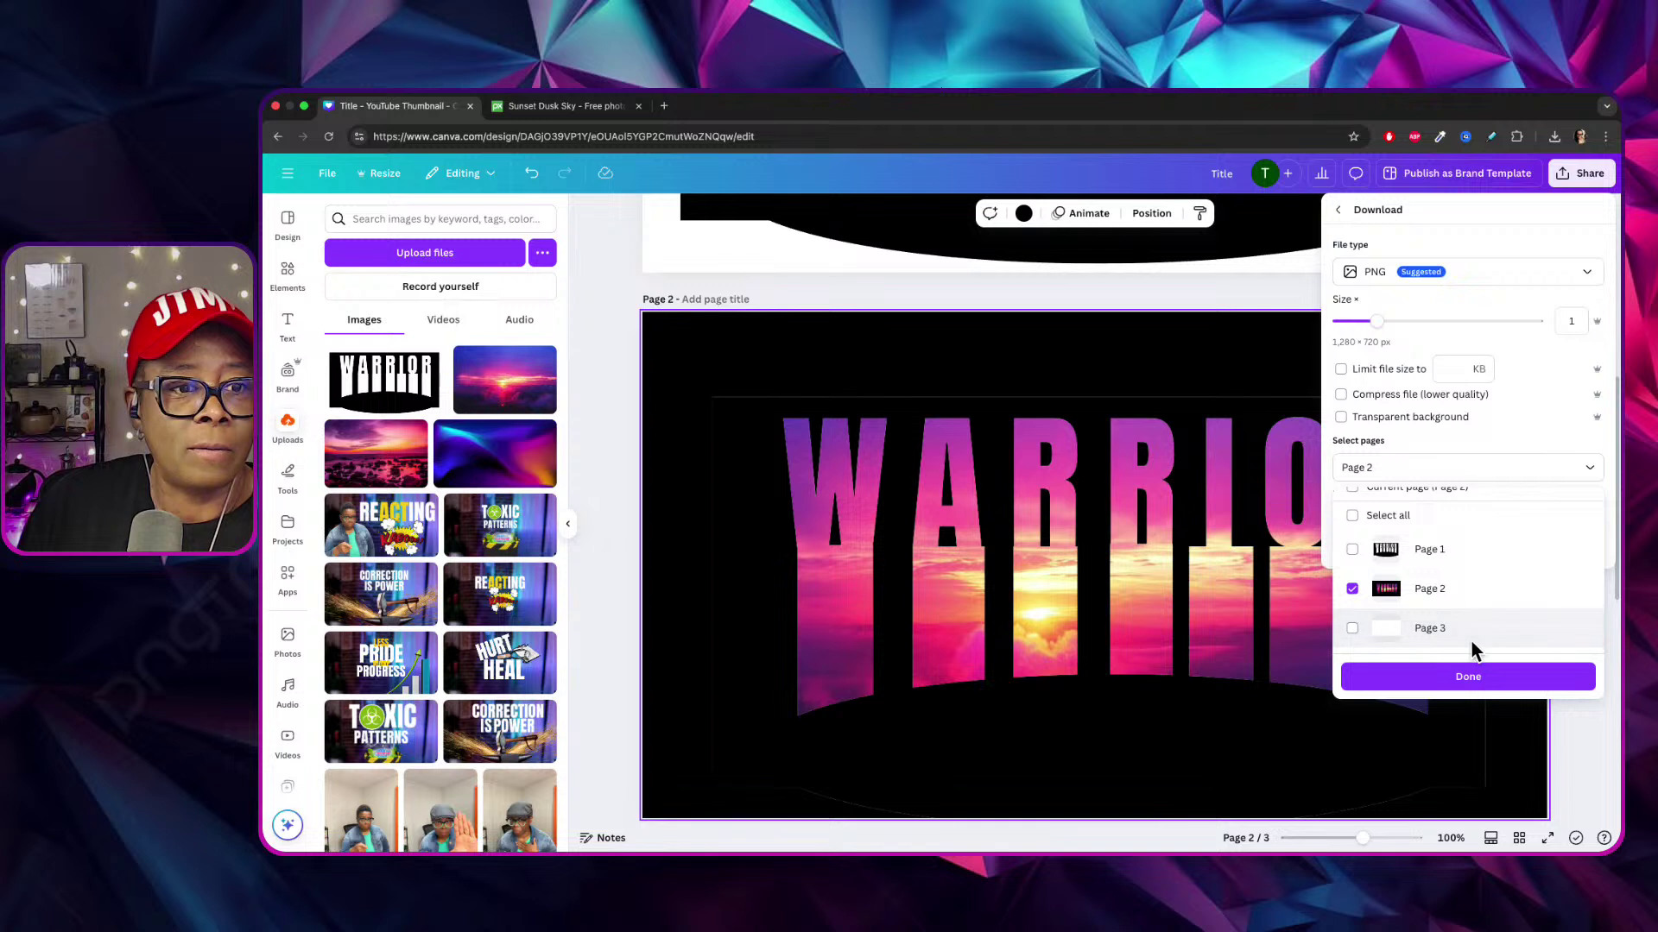
{"action": "left_click", "coordinate": [1472, 677]}
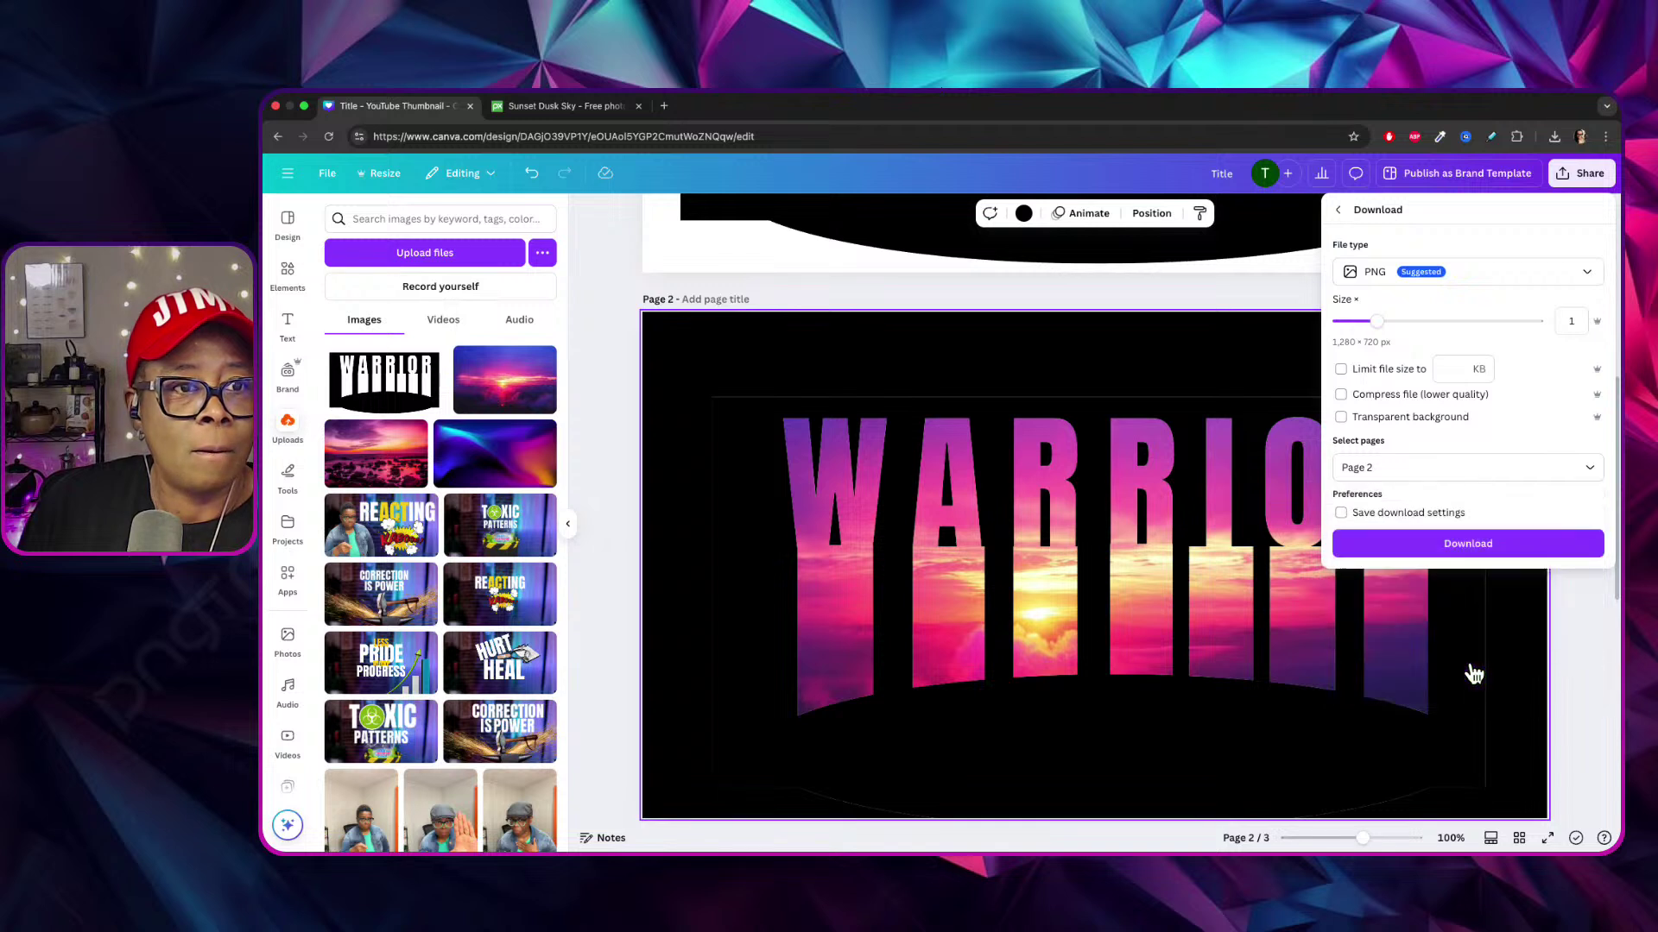
{"action": "left_click", "coordinate": [1491, 543]}
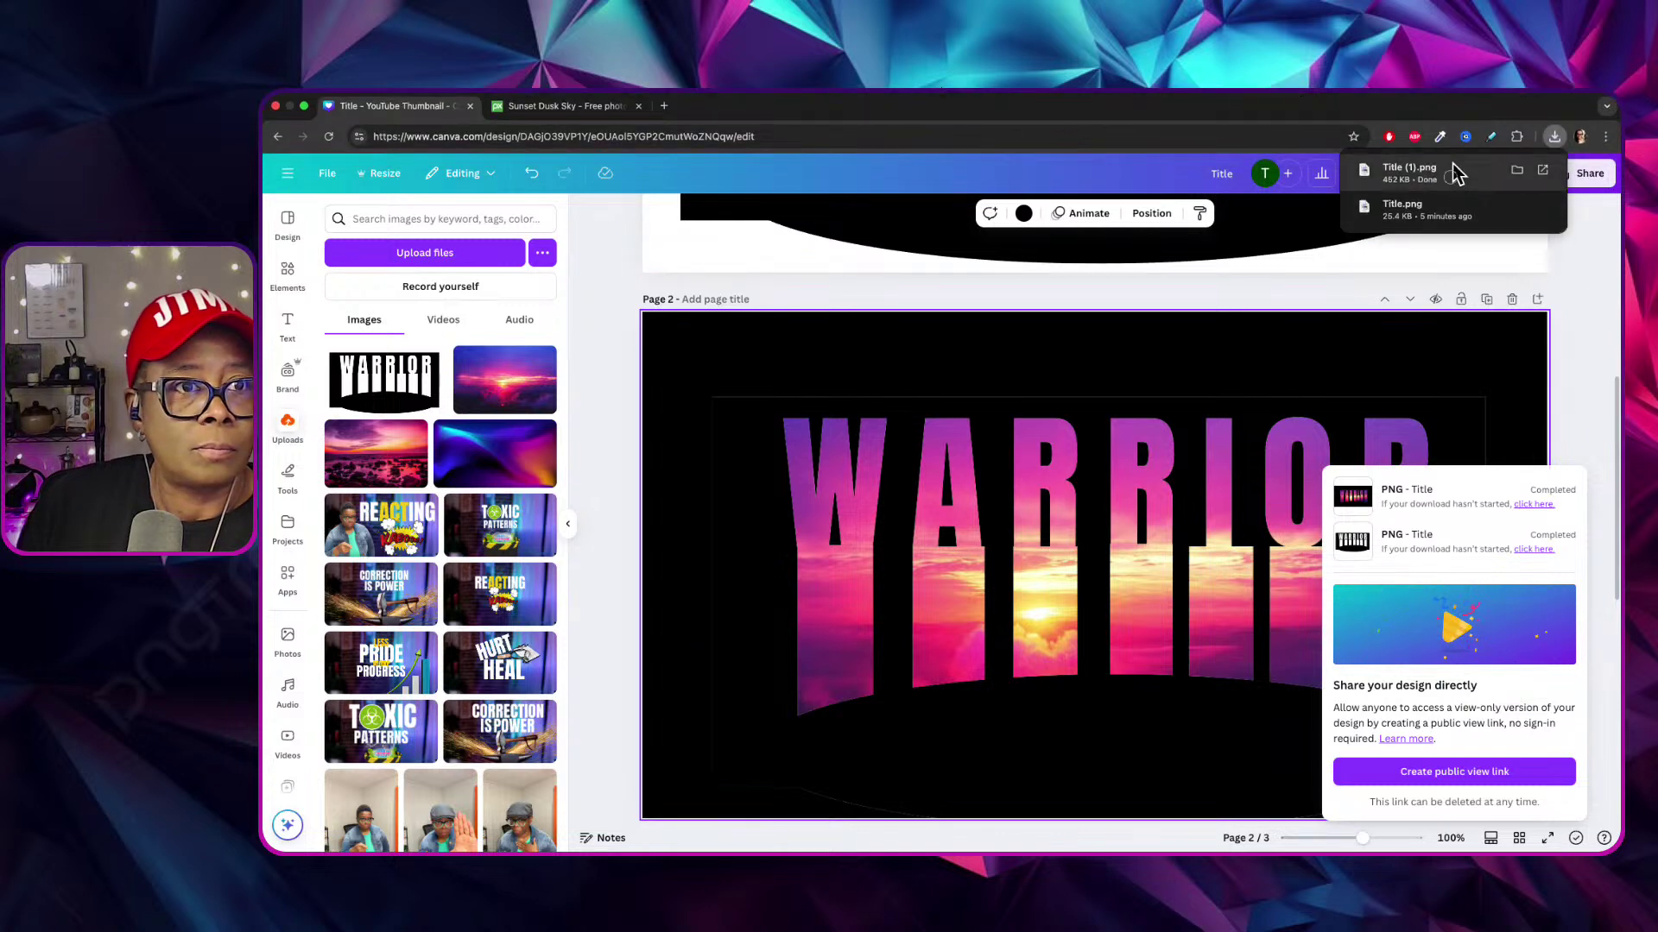
Upload the downloaded Title (1).png to the image library and insert it on the blank third page.
{"action": "left_click_drag", "start_coordinate": [1455, 174], "coordinate": [532, 472]}
{"action": "left_click_drag", "start_coordinate": [428, 484], "coordinate": [429, 484]}
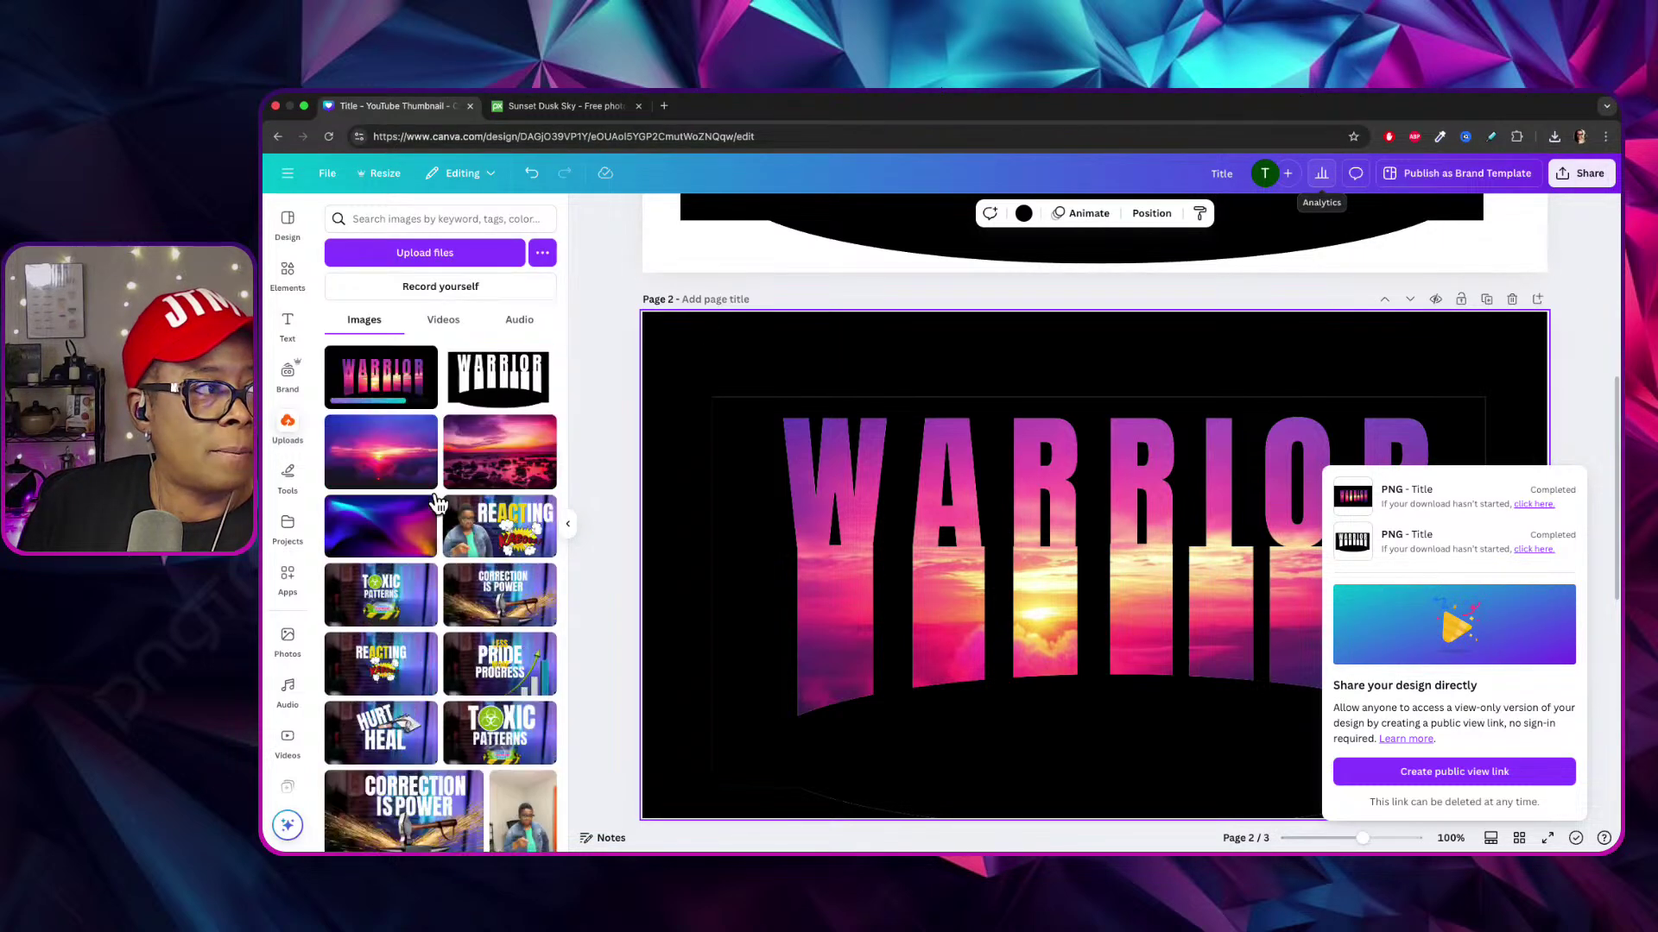
{"action": "scroll", "coordinate": [949, 658], "scroll_direction": "down", "scroll_amount": 7}
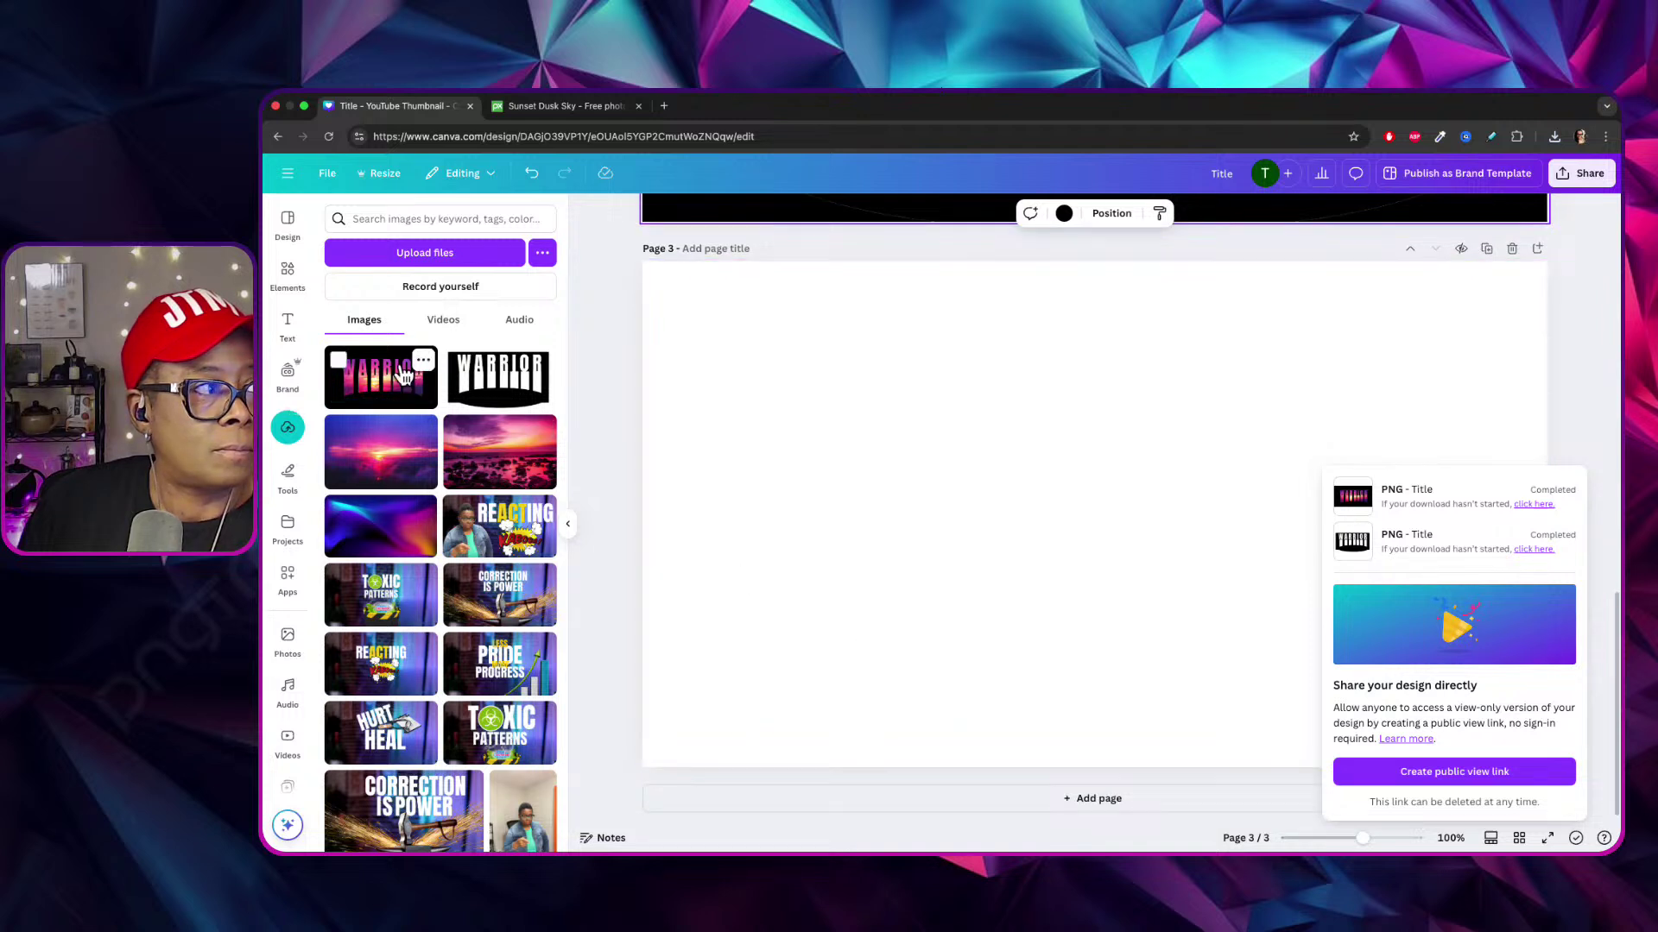
{"action": "left_click", "coordinate": [402, 373]}
Enlarge the WARRIOR image to nearly fill page 3 and remove its black background with BG Remover.
{"action": "left_click_drag", "start_coordinate": [1164, 483], "coordinate": [1057, 455]}
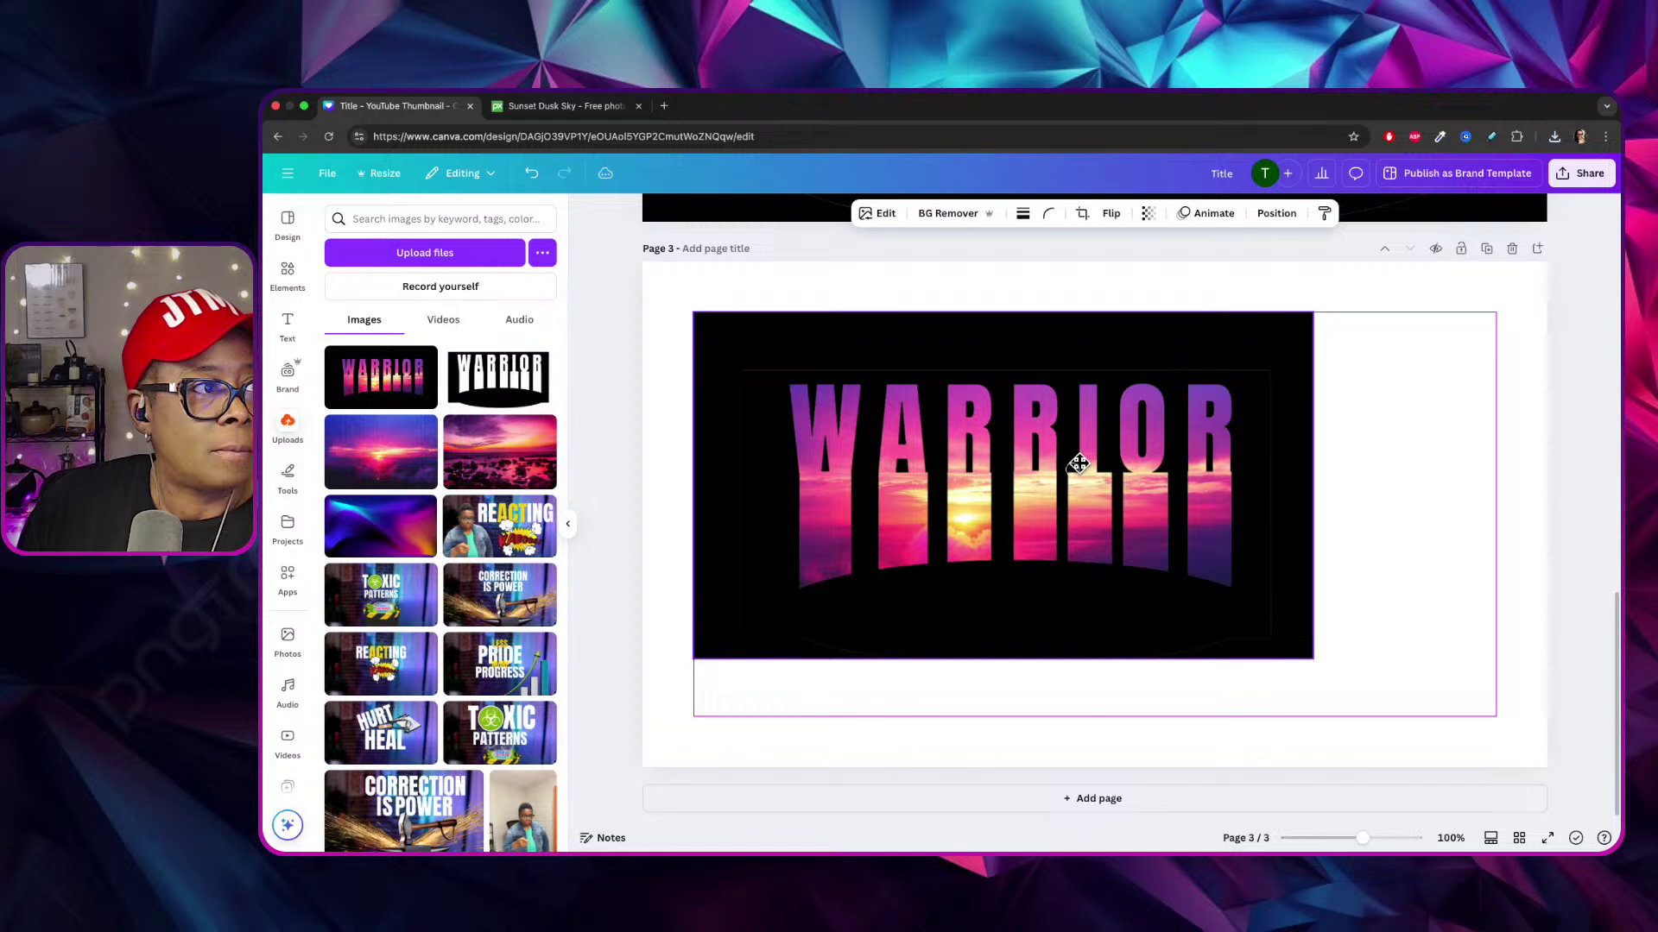
{"action": "left_click_drag", "start_coordinate": [1312, 656], "coordinate": [1492, 756]}
{"action": "left_click", "coordinate": [1007, 294]}
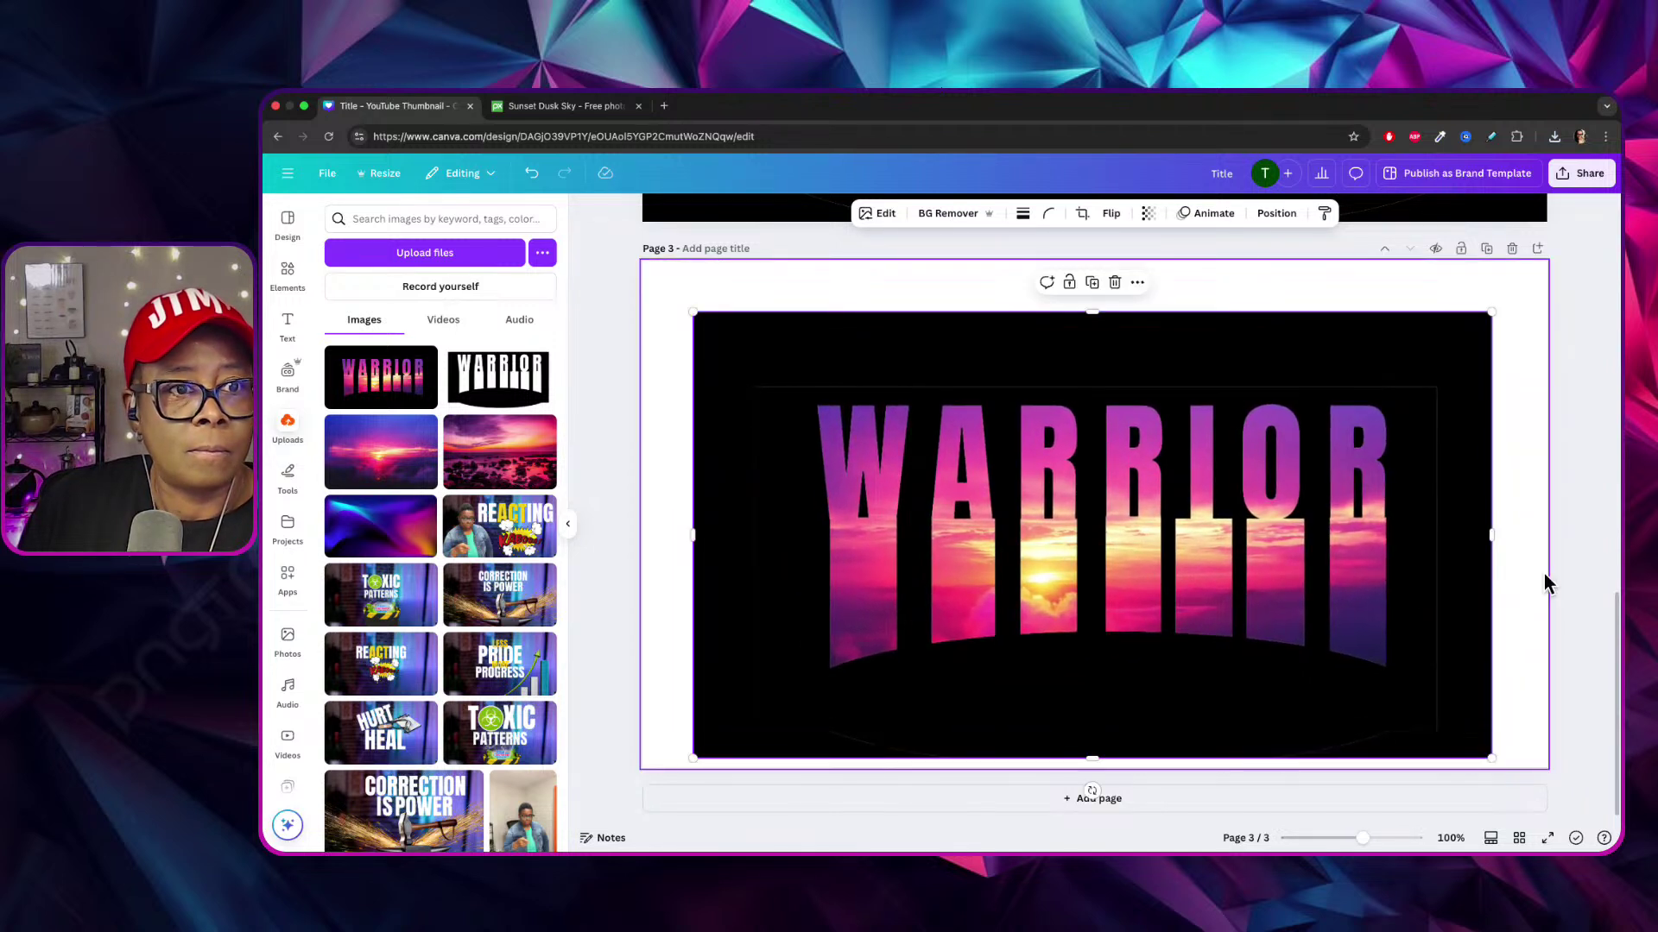
{"action": "left_click", "coordinate": [958, 364]}
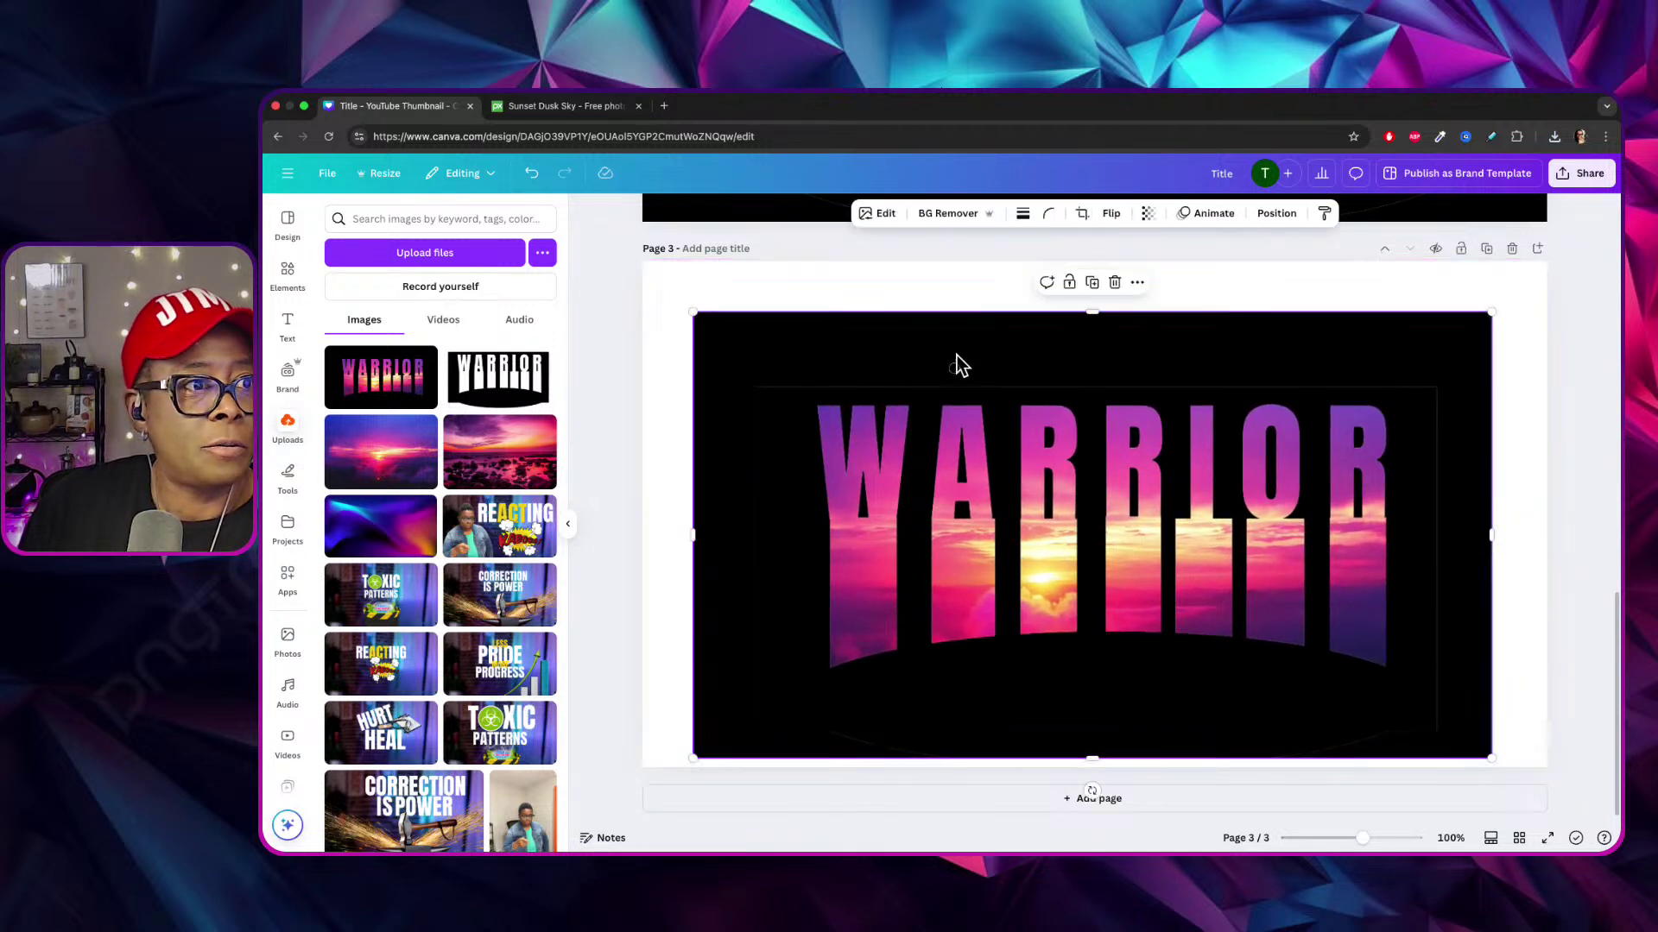
{"action": "left_click", "coordinate": [948, 213]}
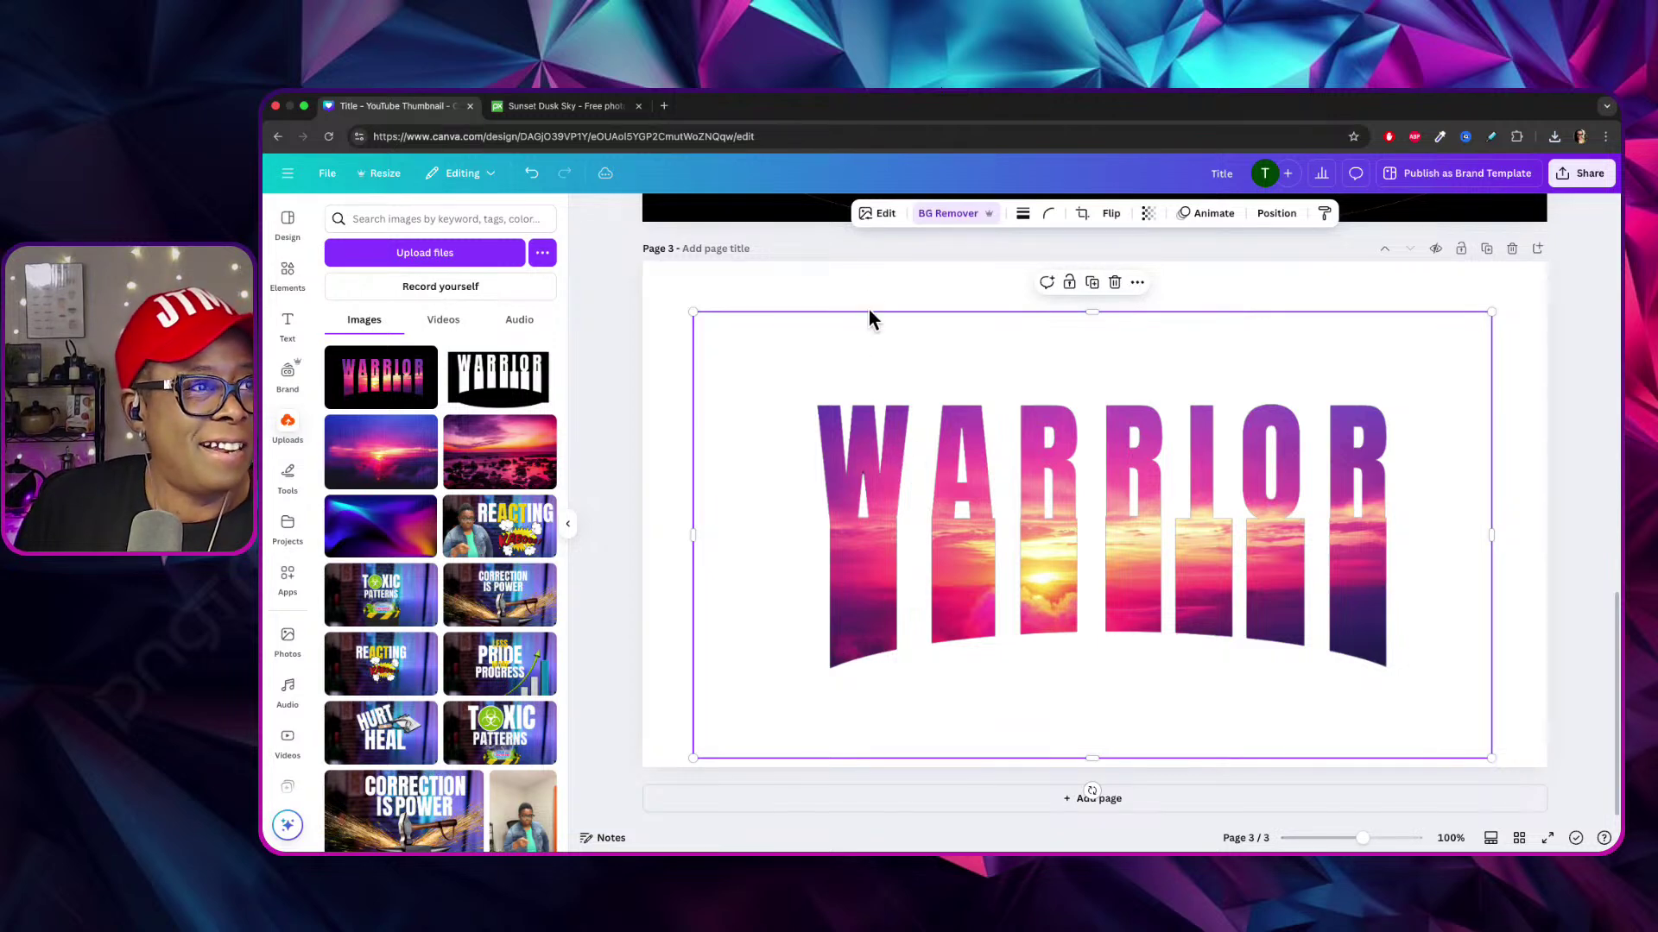
Apply a Drop shadow to the WARRIOR image and set its blur amount to 0.
{"action": "left_click", "coordinate": [876, 213]}
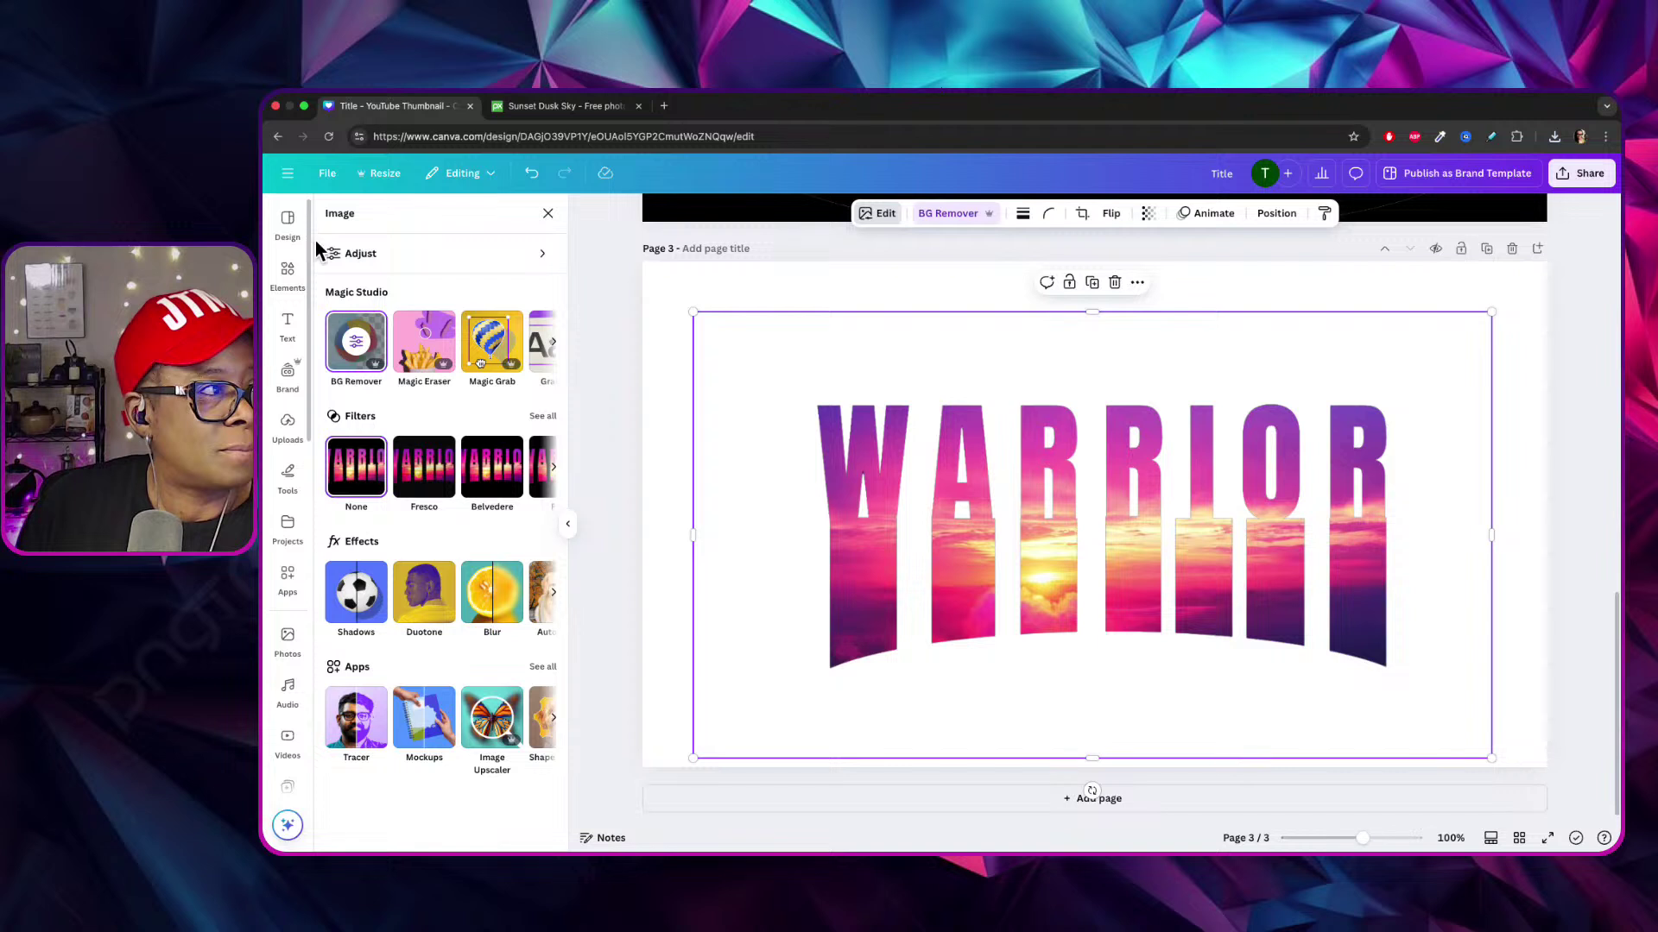
{"action": "left_click", "coordinate": [356, 593]}
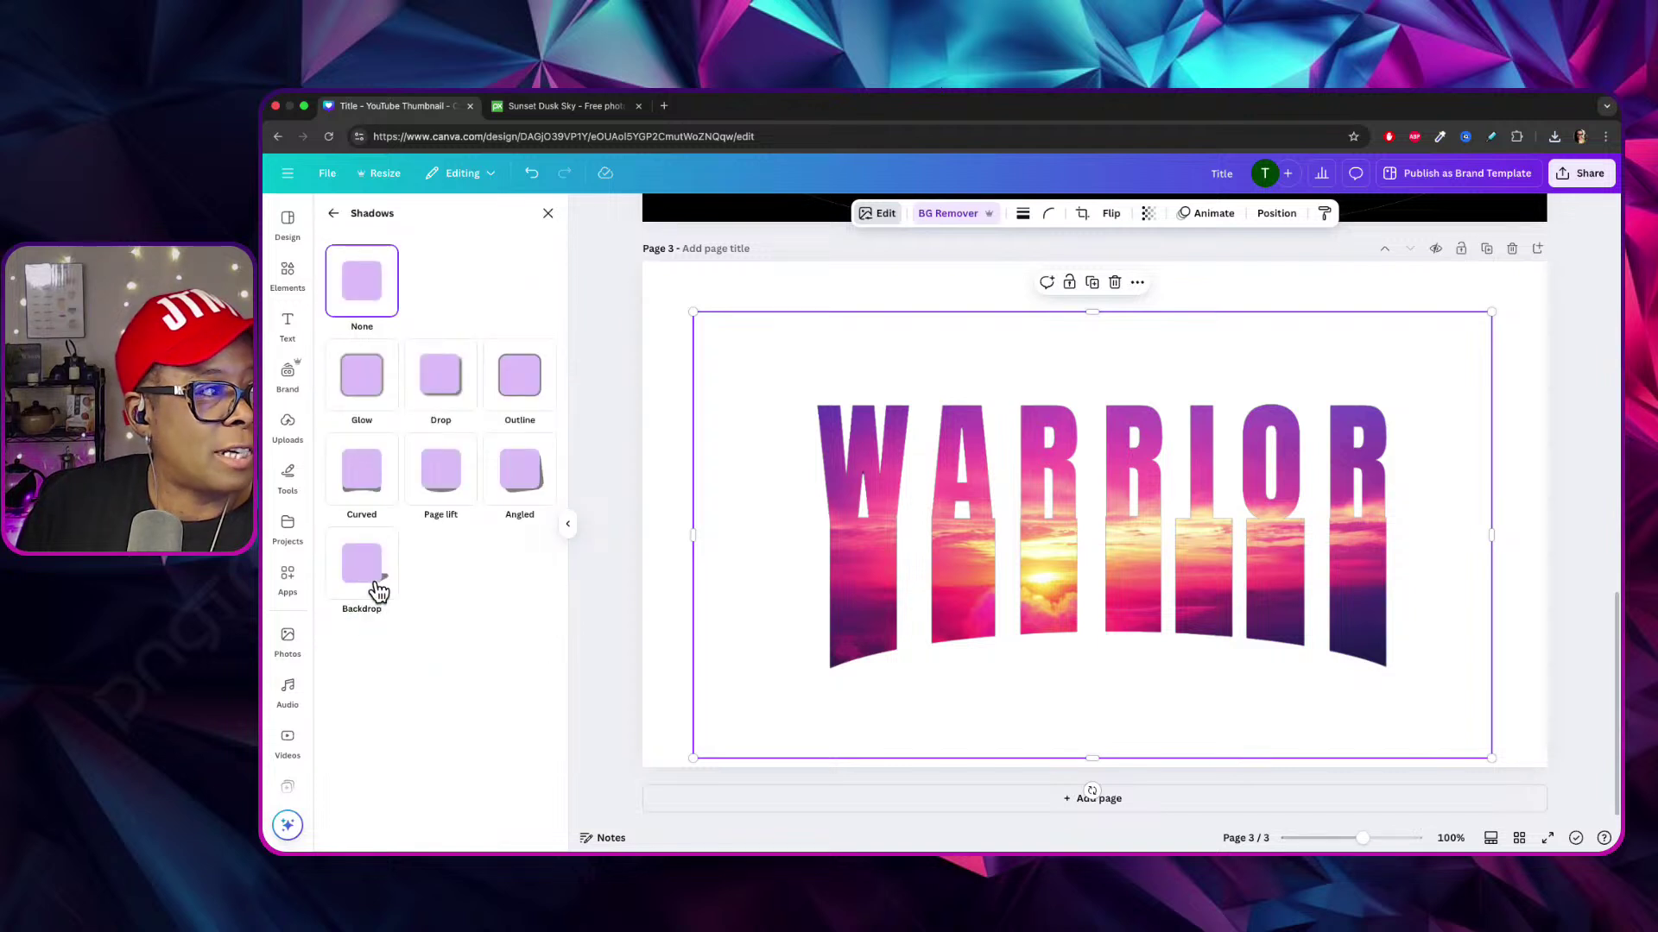
{"action": "left_click", "coordinate": [466, 380]}
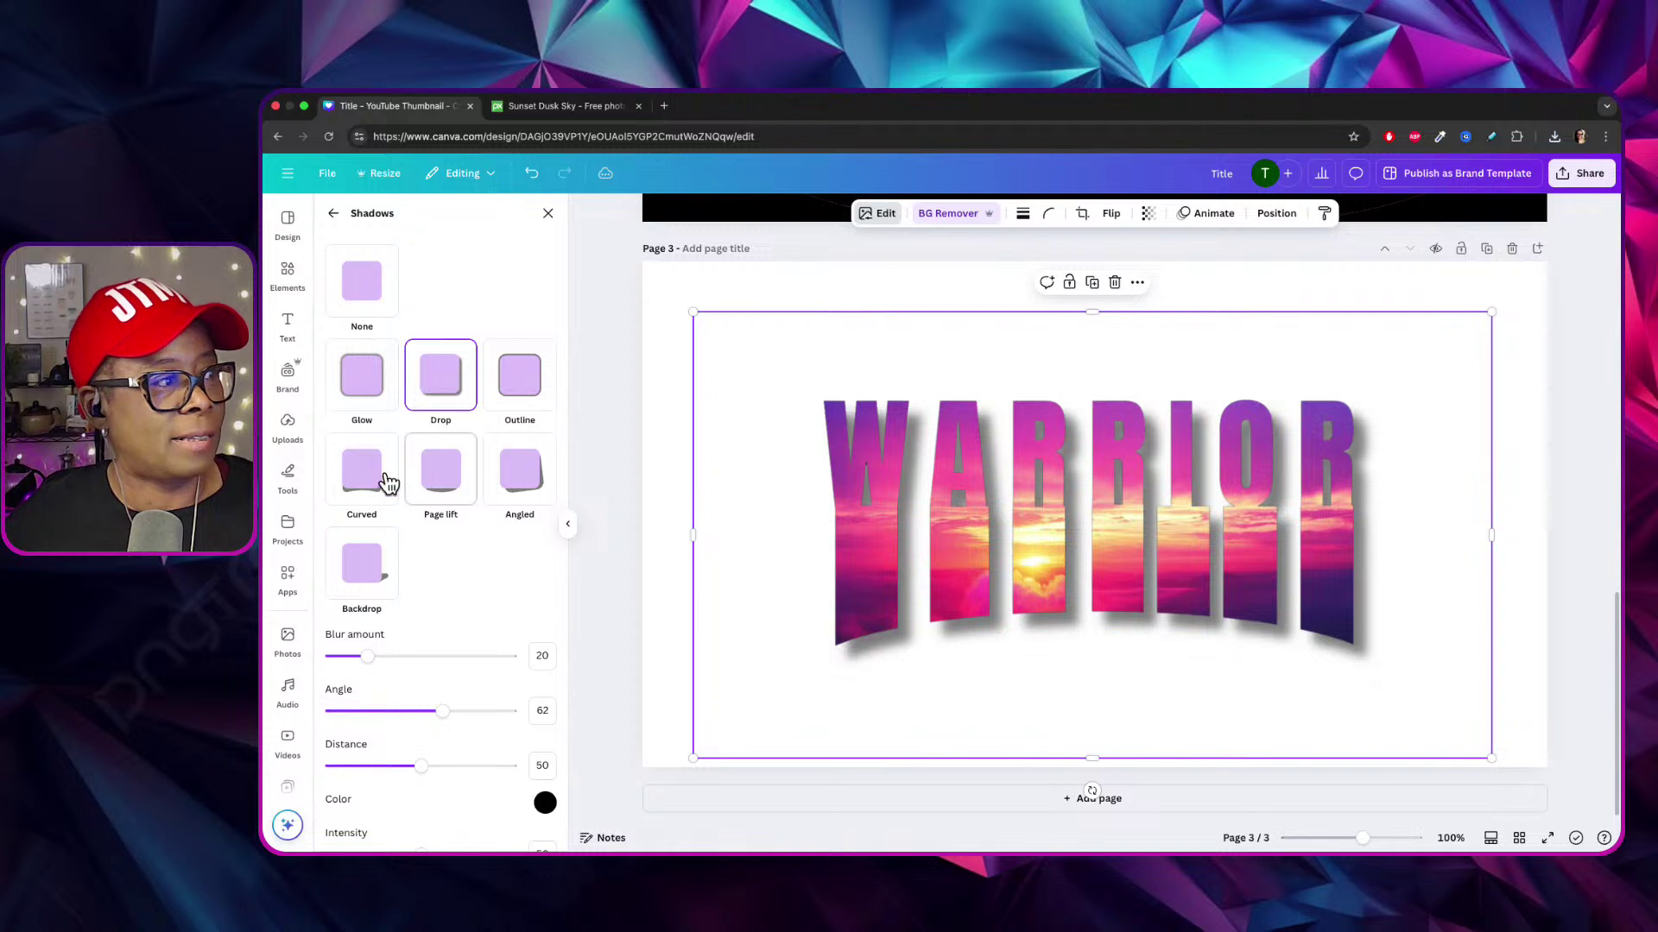
{"action": "left_click", "coordinate": [366, 656]}
{"action": "left_click_drag", "start_coordinate": [377, 649], "coordinate": [298, 645]}
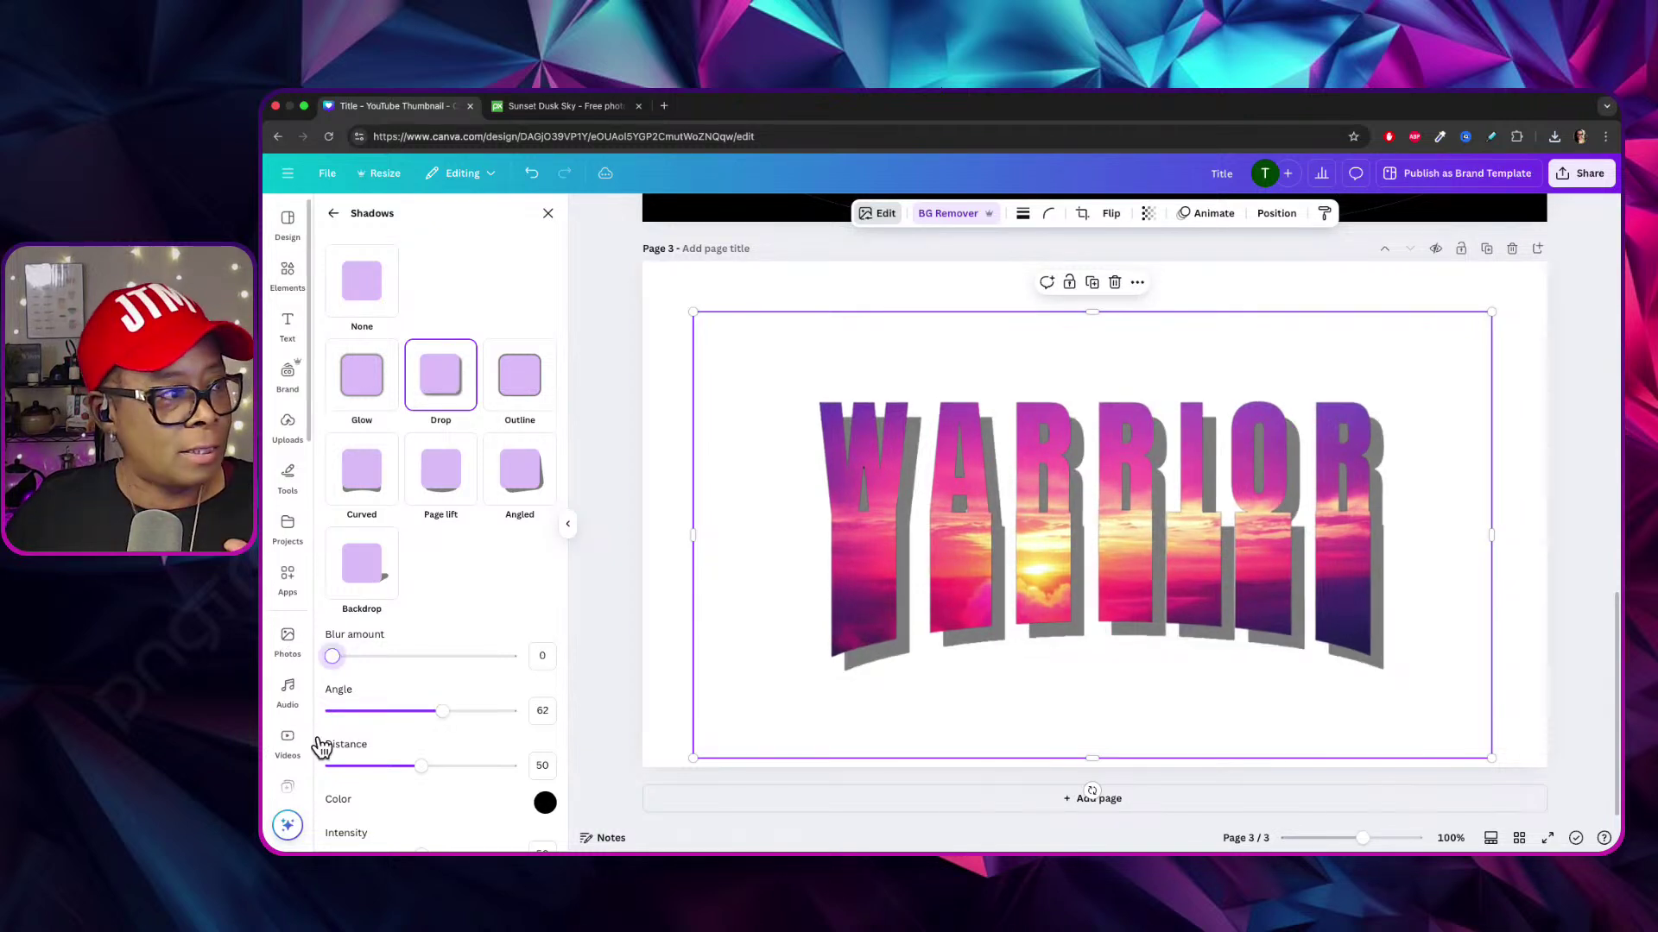
Set the drop shadow's distance to 16 and its intensity to 100.
{"action": "left_click", "coordinate": [418, 764]}
{"action": "left_click_drag", "start_coordinate": [427, 763], "coordinate": [363, 766]}
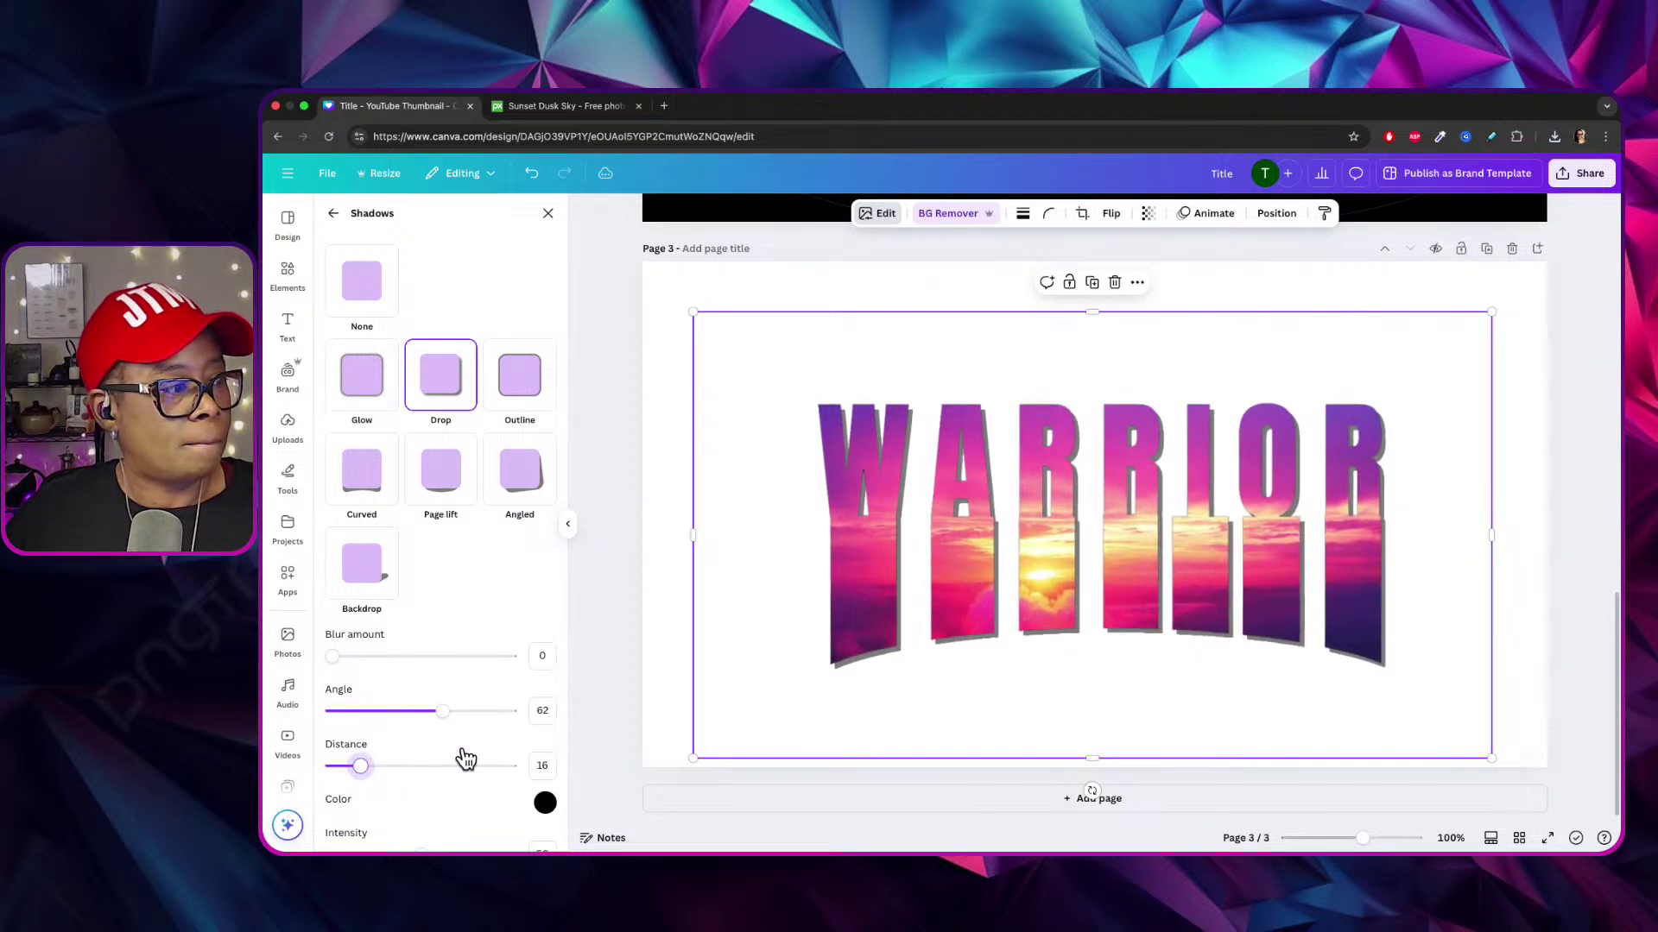
{"action": "scroll", "coordinate": [463, 755], "scroll_direction": "down", "scroll_amount": 1}
{"action": "left_click_drag", "start_coordinate": [424, 822], "coordinate": [581, 821]}
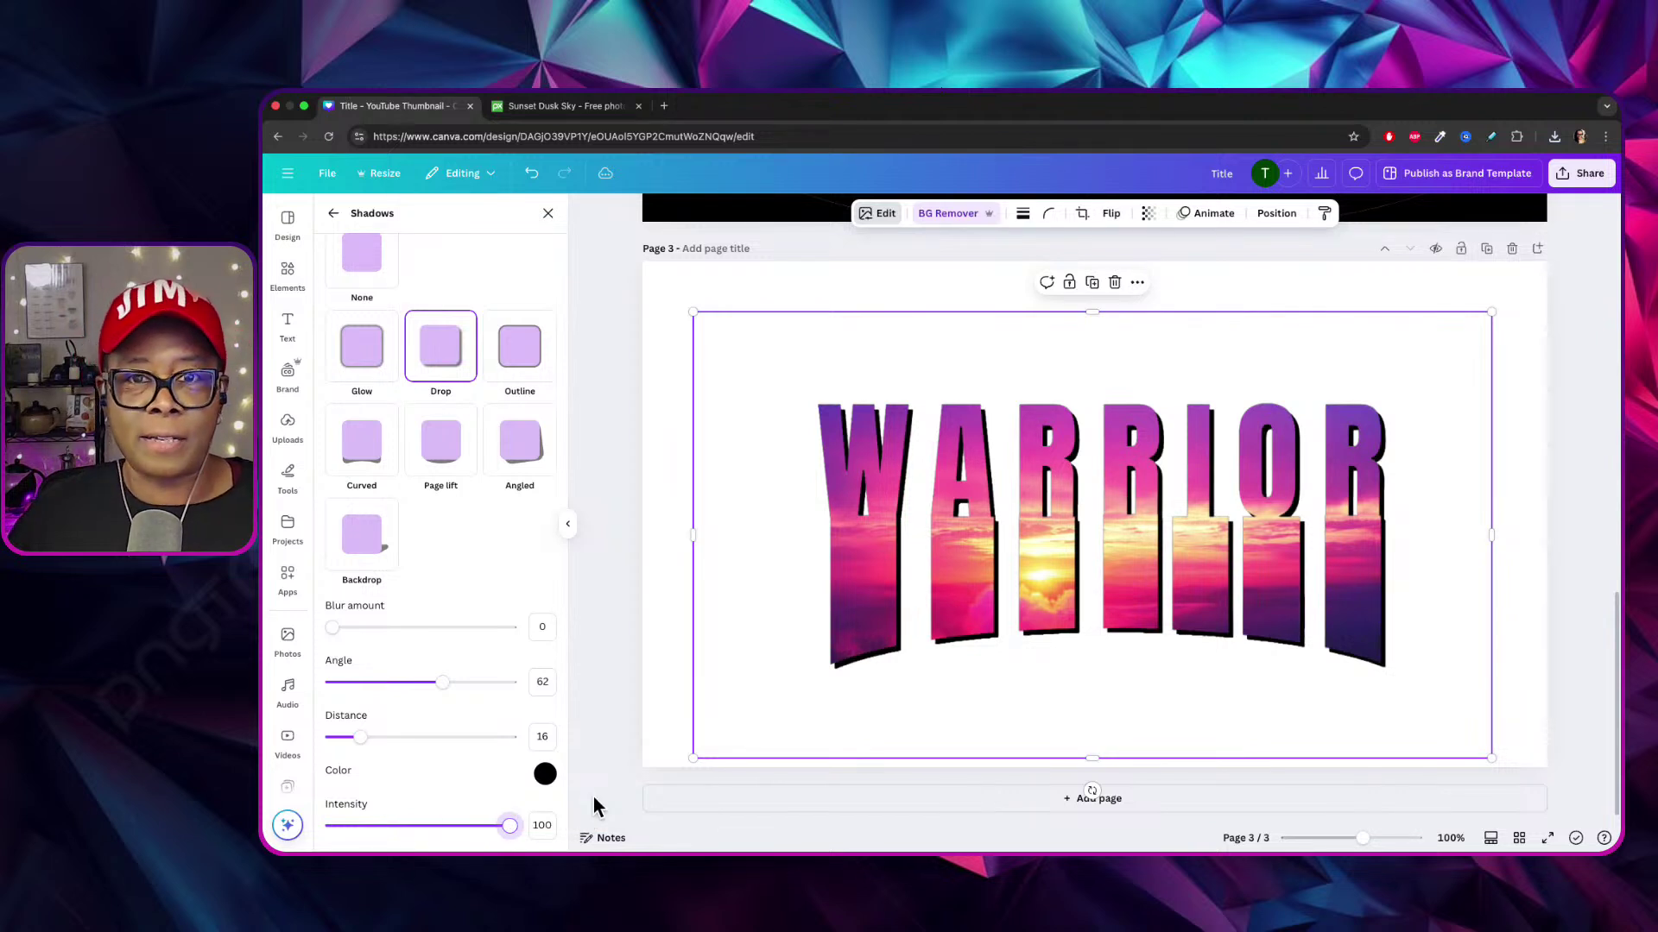
Change the drop shadow's colour to the medium grey #646060.
{"action": "left_click", "coordinate": [544, 774]}
{"action": "left_click_drag", "start_coordinate": [562, 622], "coordinate": [554, 666]}
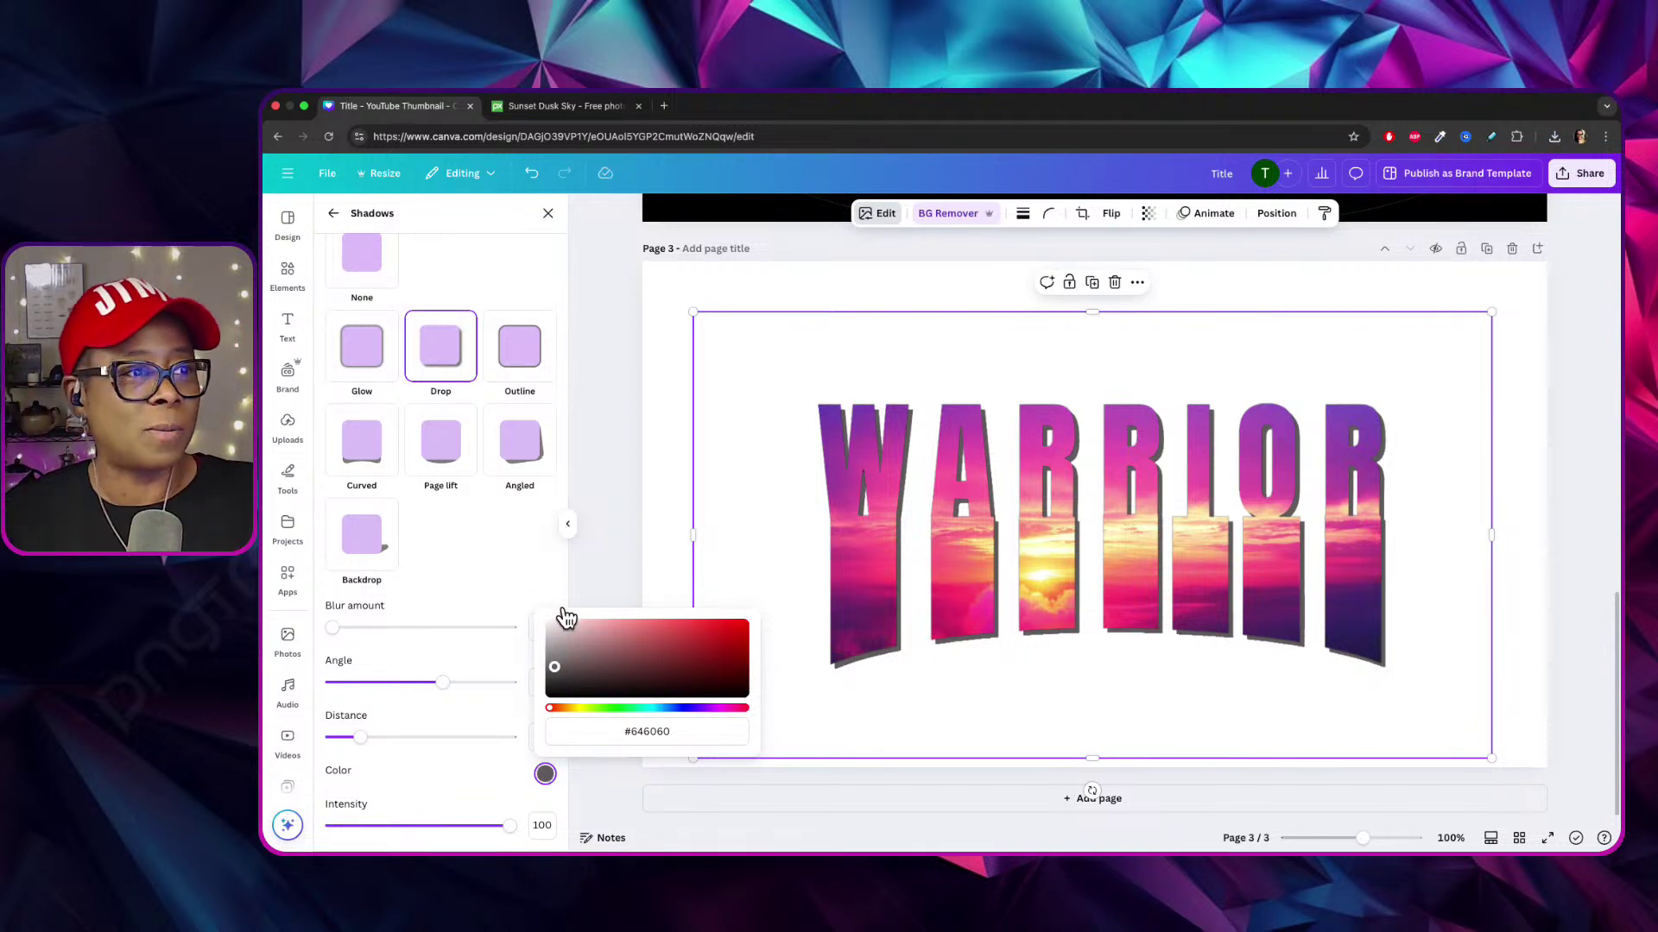
{"action": "left_click", "coordinate": [803, 479]}
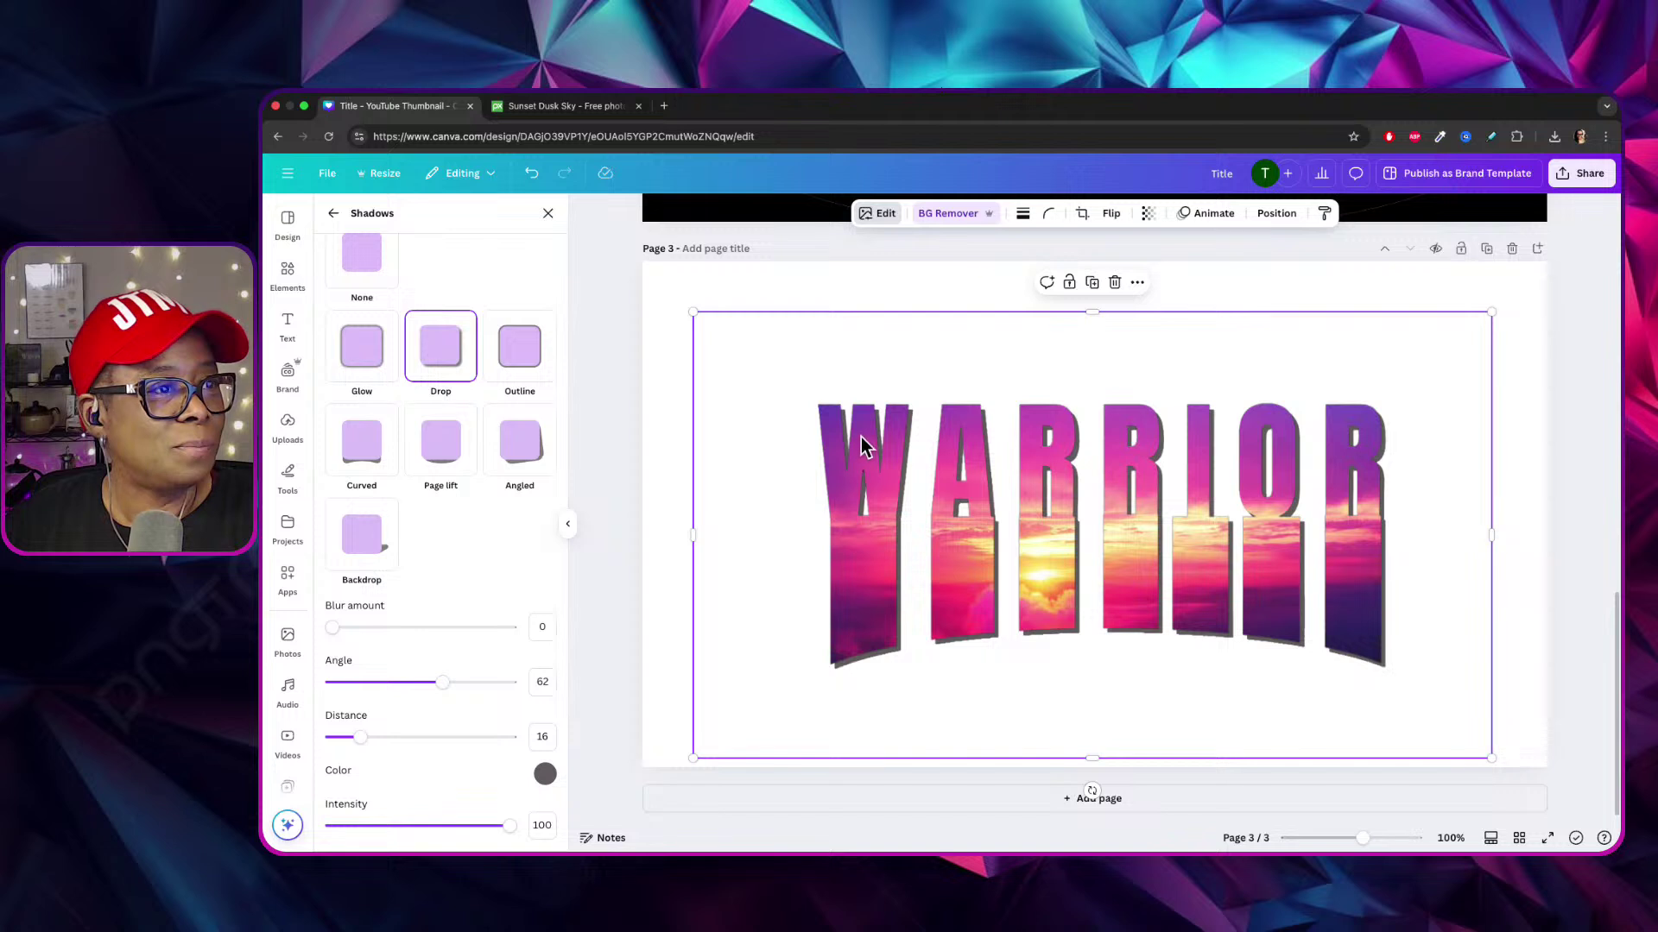
Adjust the drop shadow's hue and shade to the dark brownish grey #494241.
{"action": "left_click", "coordinate": [551, 767]}
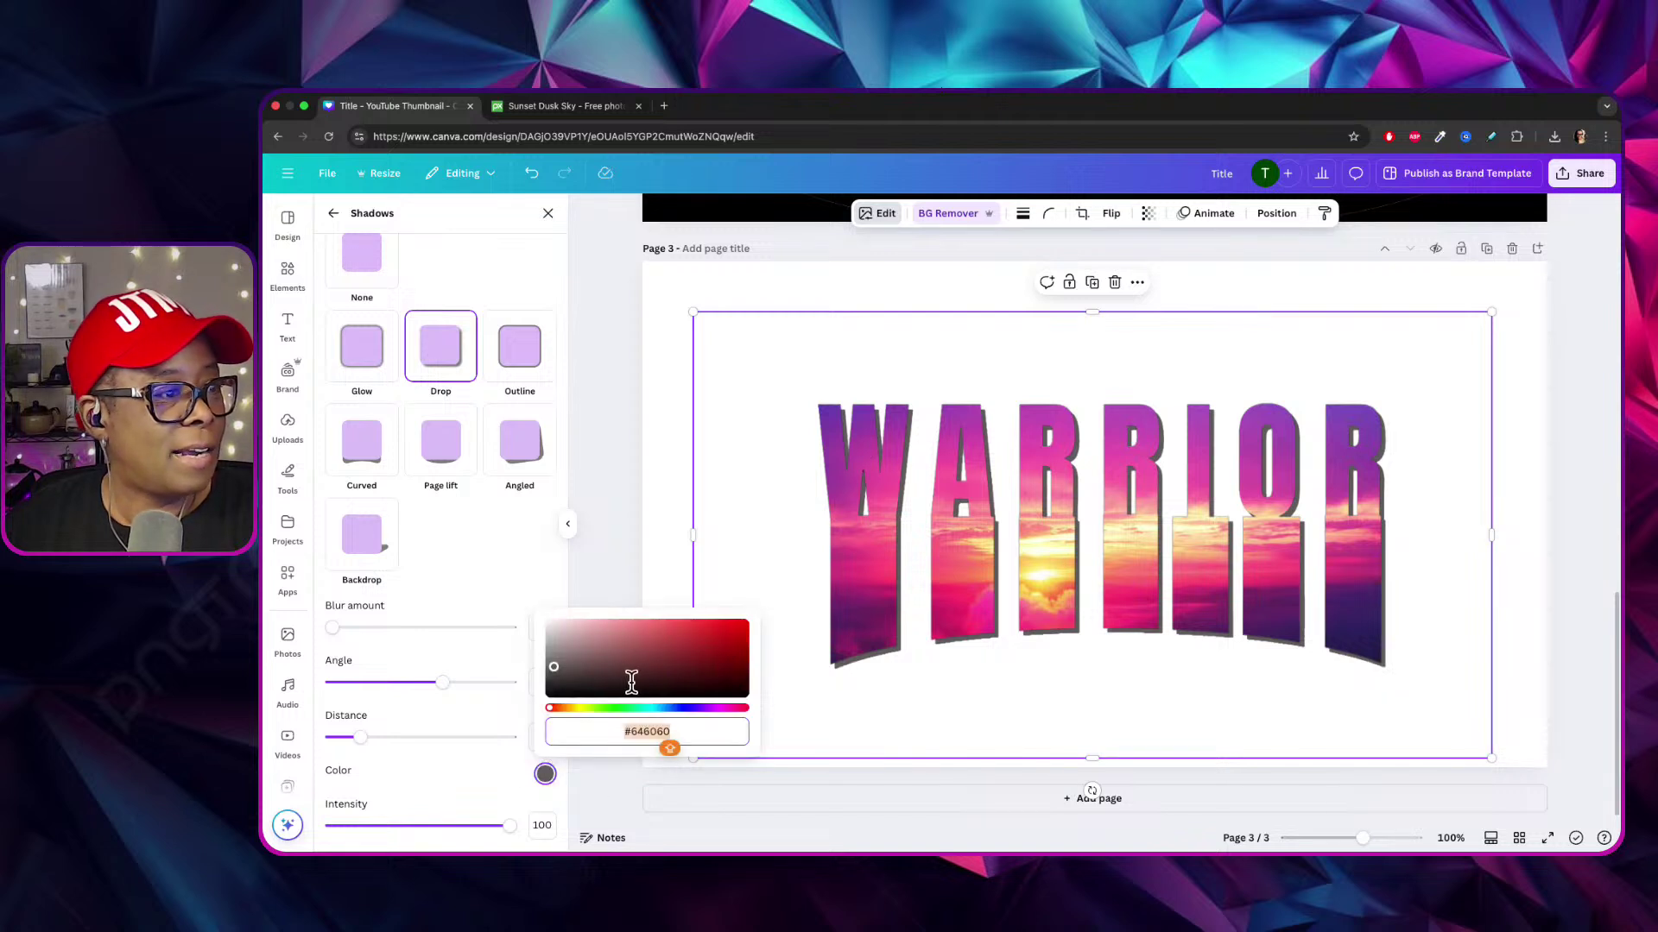
{"action": "left_click", "coordinate": [553, 682]}
{"action": "mouse_move", "coordinate": [553, 682]}
{"action": "left_mouse_down"}
{"action": "mouse_move", "coordinate": [550, 695]}
{"action": "mouse_move", "coordinate": [554, 643]}
{"action": "mouse_move", "coordinate": [553, 681]}
{"action": "mouse_move", "coordinate": [570, 681]}
{"action": "left_mouse_up"}
{"action": "left_click", "coordinate": [561, 678]}
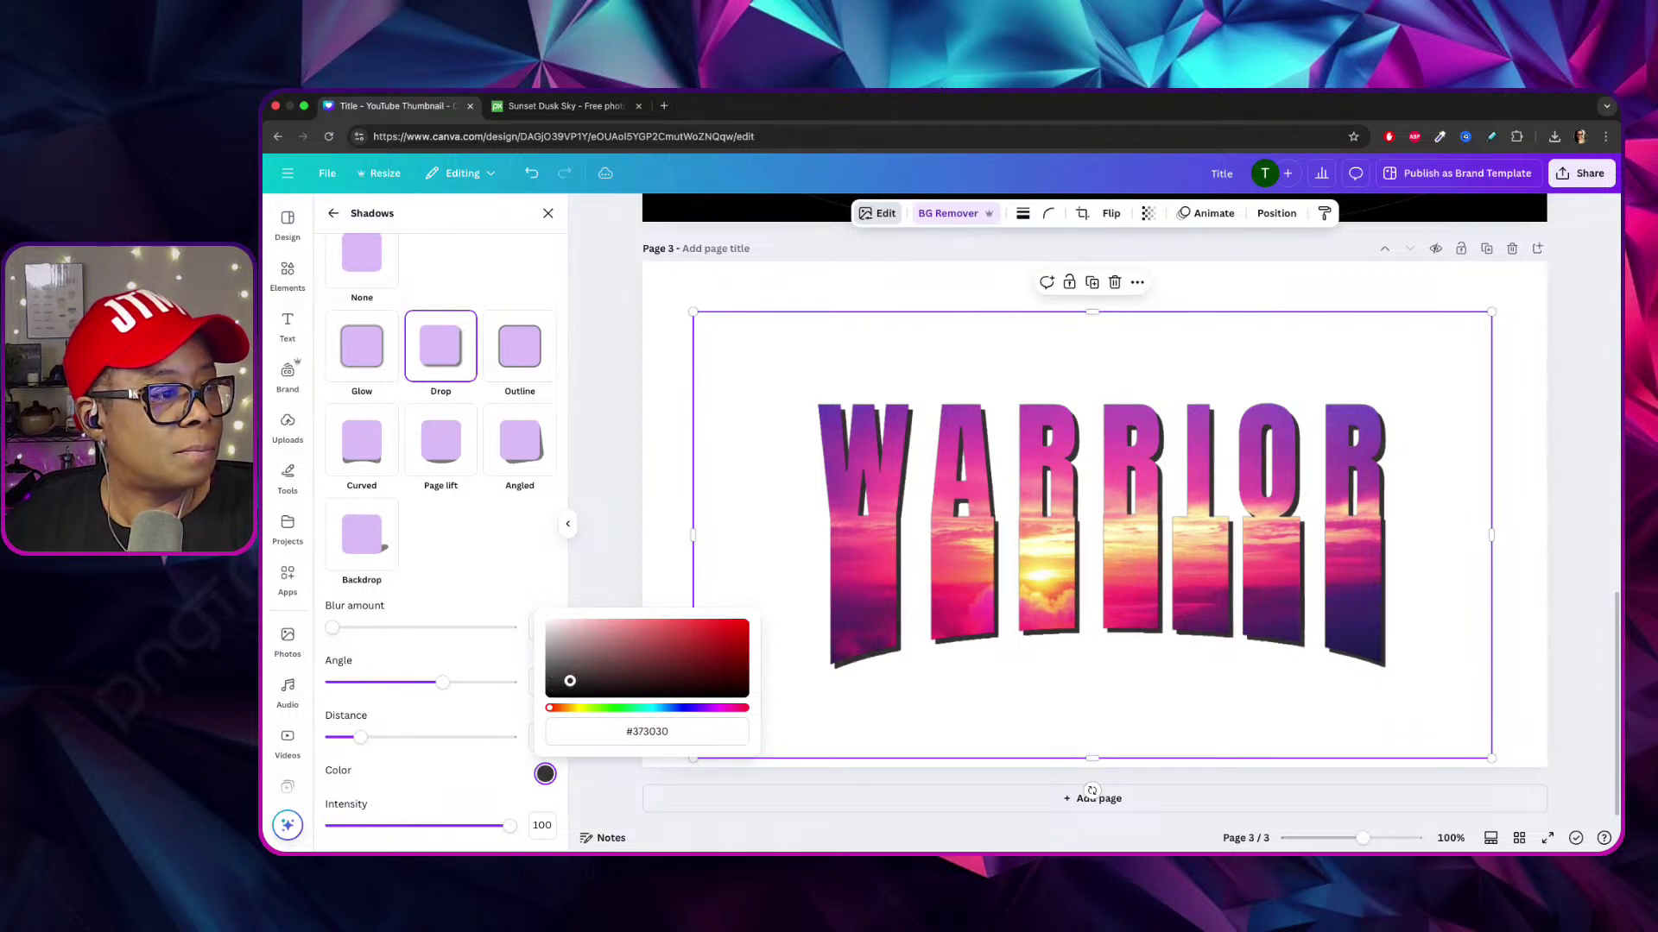
{"action": "left_click", "coordinate": [557, 708]}
{"action": "left_click_drag", "start_coordinate": [571, 682], "coordinate": [576, 666]}
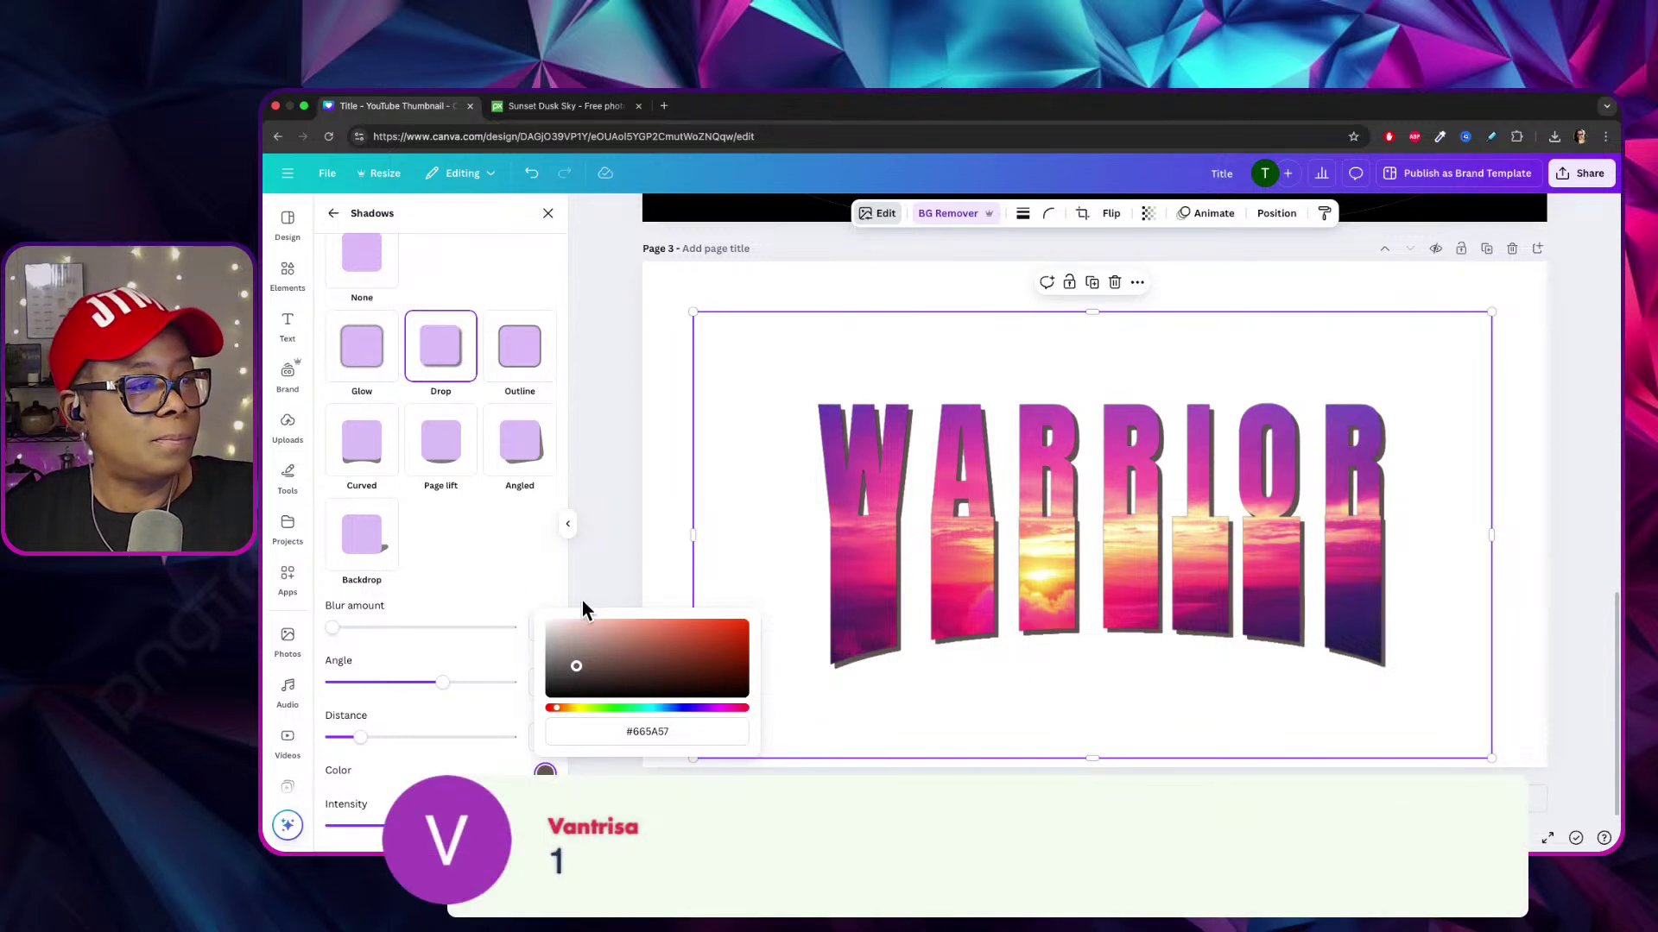
{"action": "left_click_drag", "start_coordinate": [576, 665], "coordinate": [601, 665]}
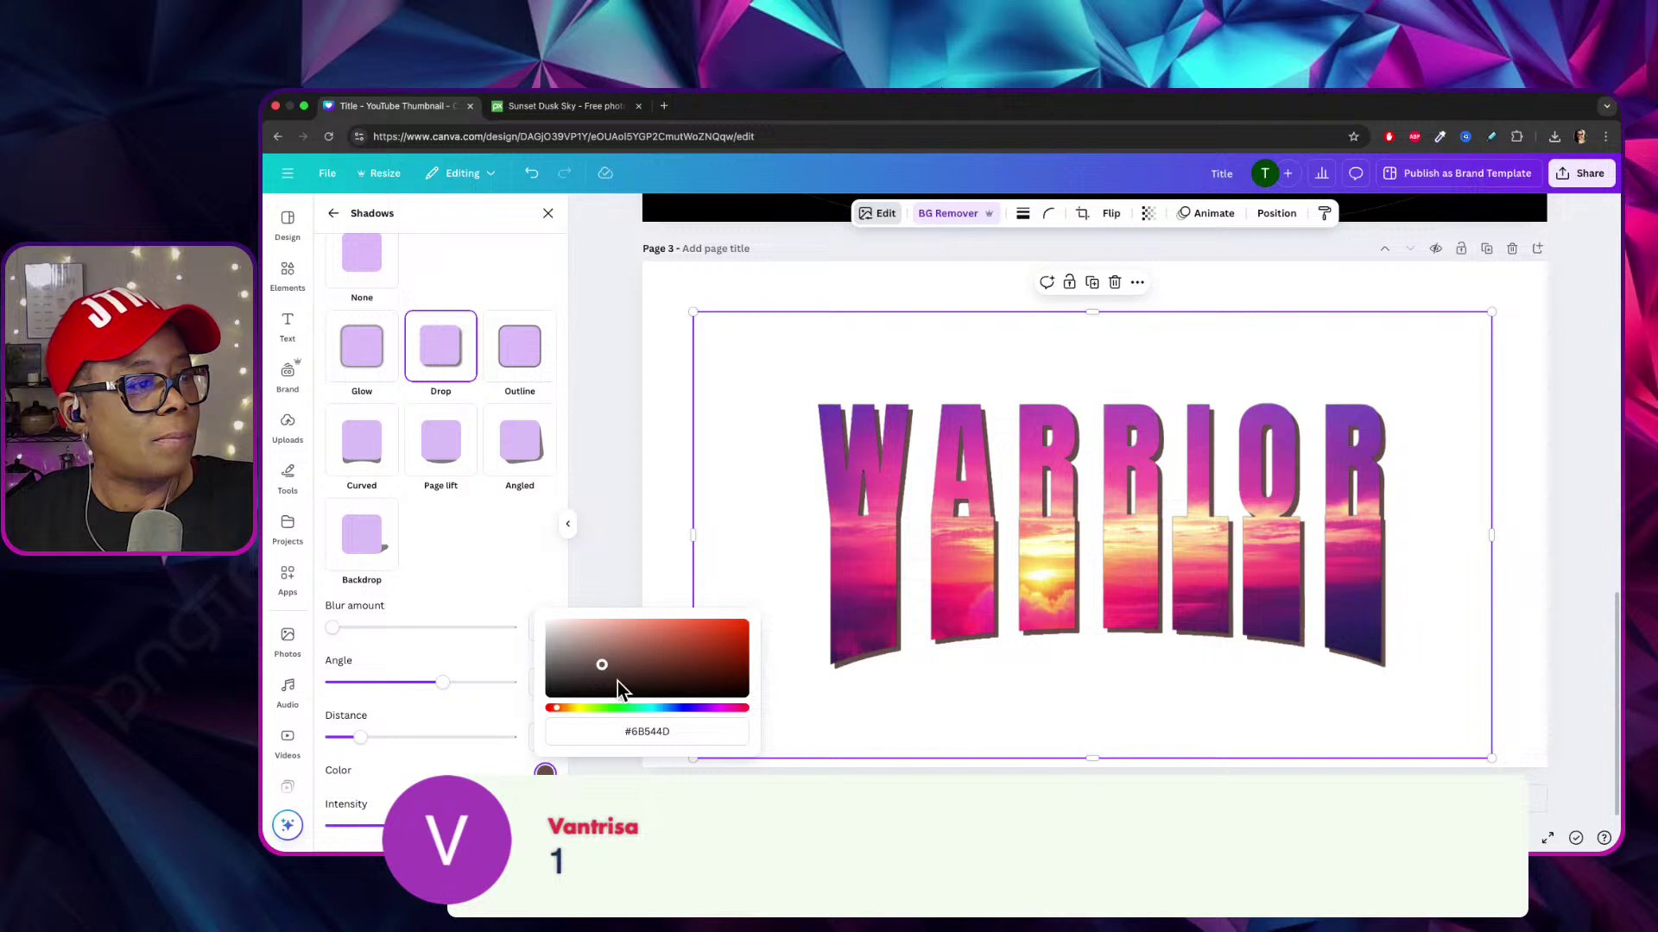
{"action": "left_click_drag", "start_coordinate": [602, 663], "coordinate": [569, 675]}
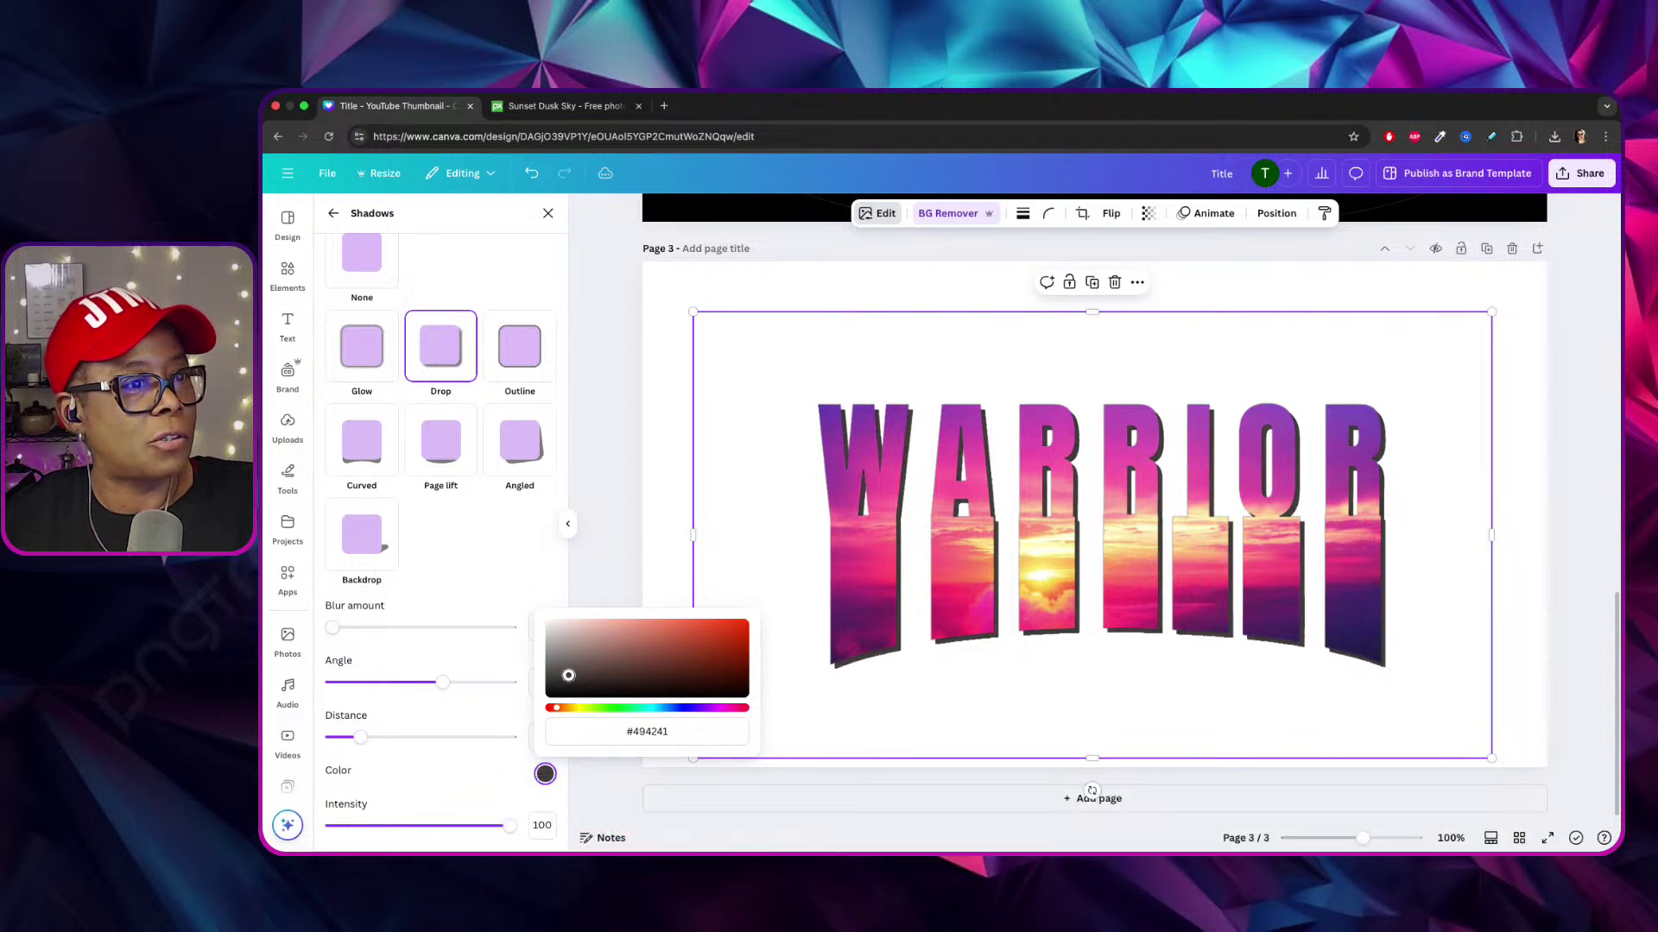
Lighten the drop shadow's colour to the grey #666261 and set its distance to 15.
{"action": "left_click_drag", "start_coordinate": [567, 674], "coordinate": [556, 666]}
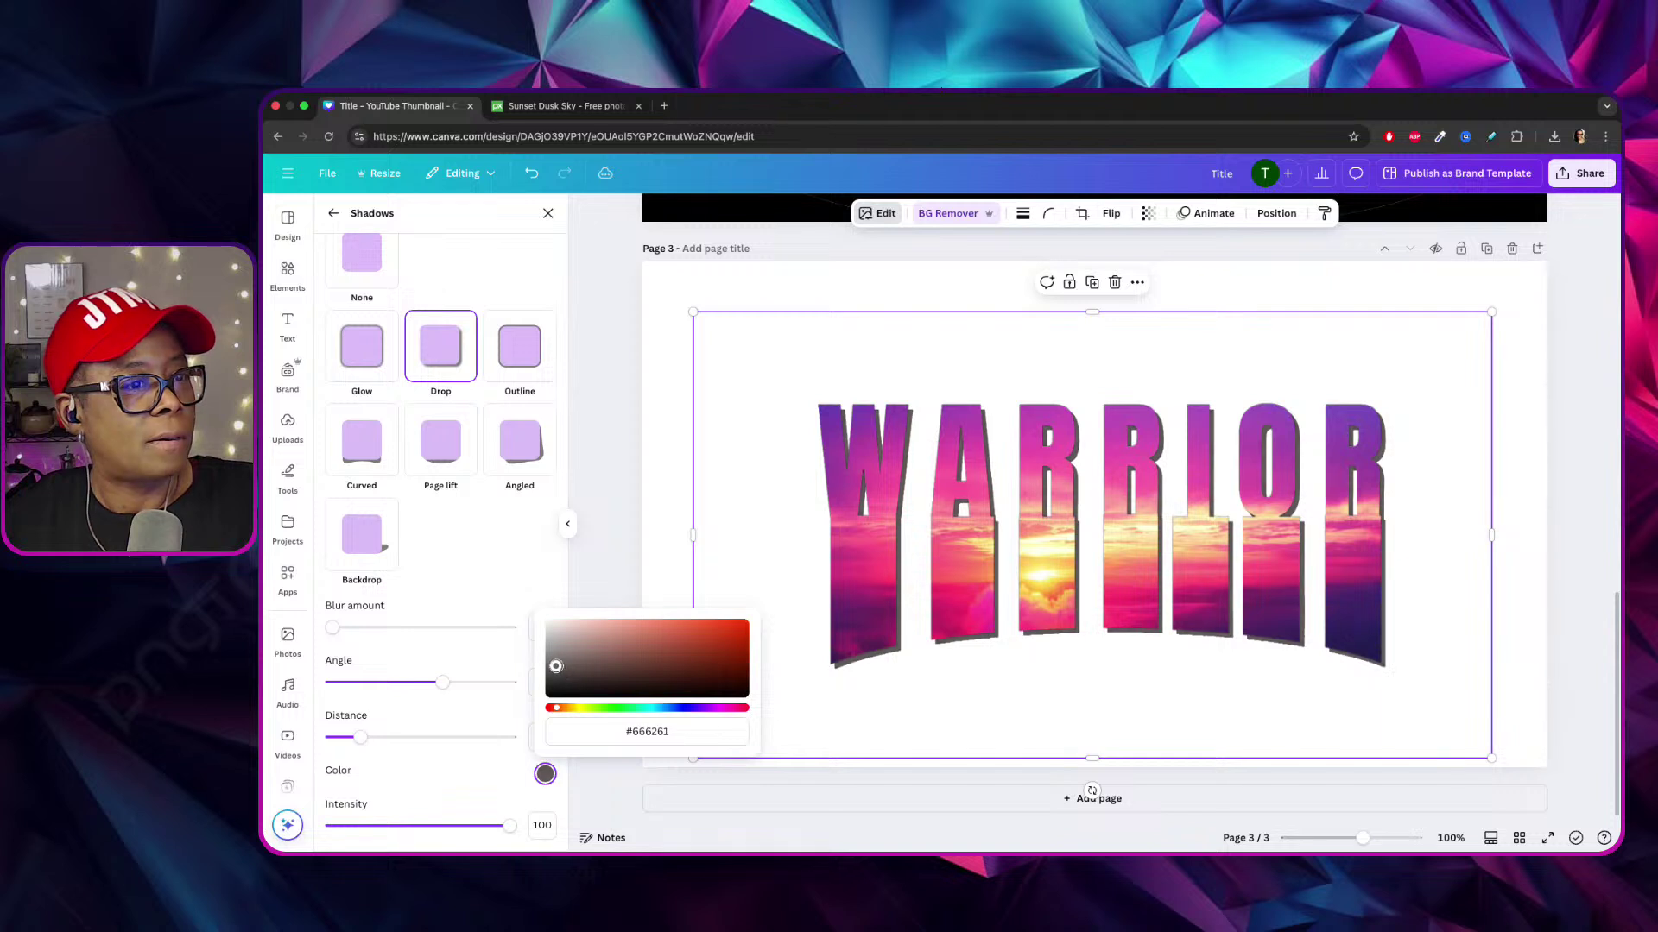
{"action": "left_click", "coordinate": [366, 732]}
{"action": "left_click_drag", "start_coordinate": [365, 732], "coordinate": [378, 729]}
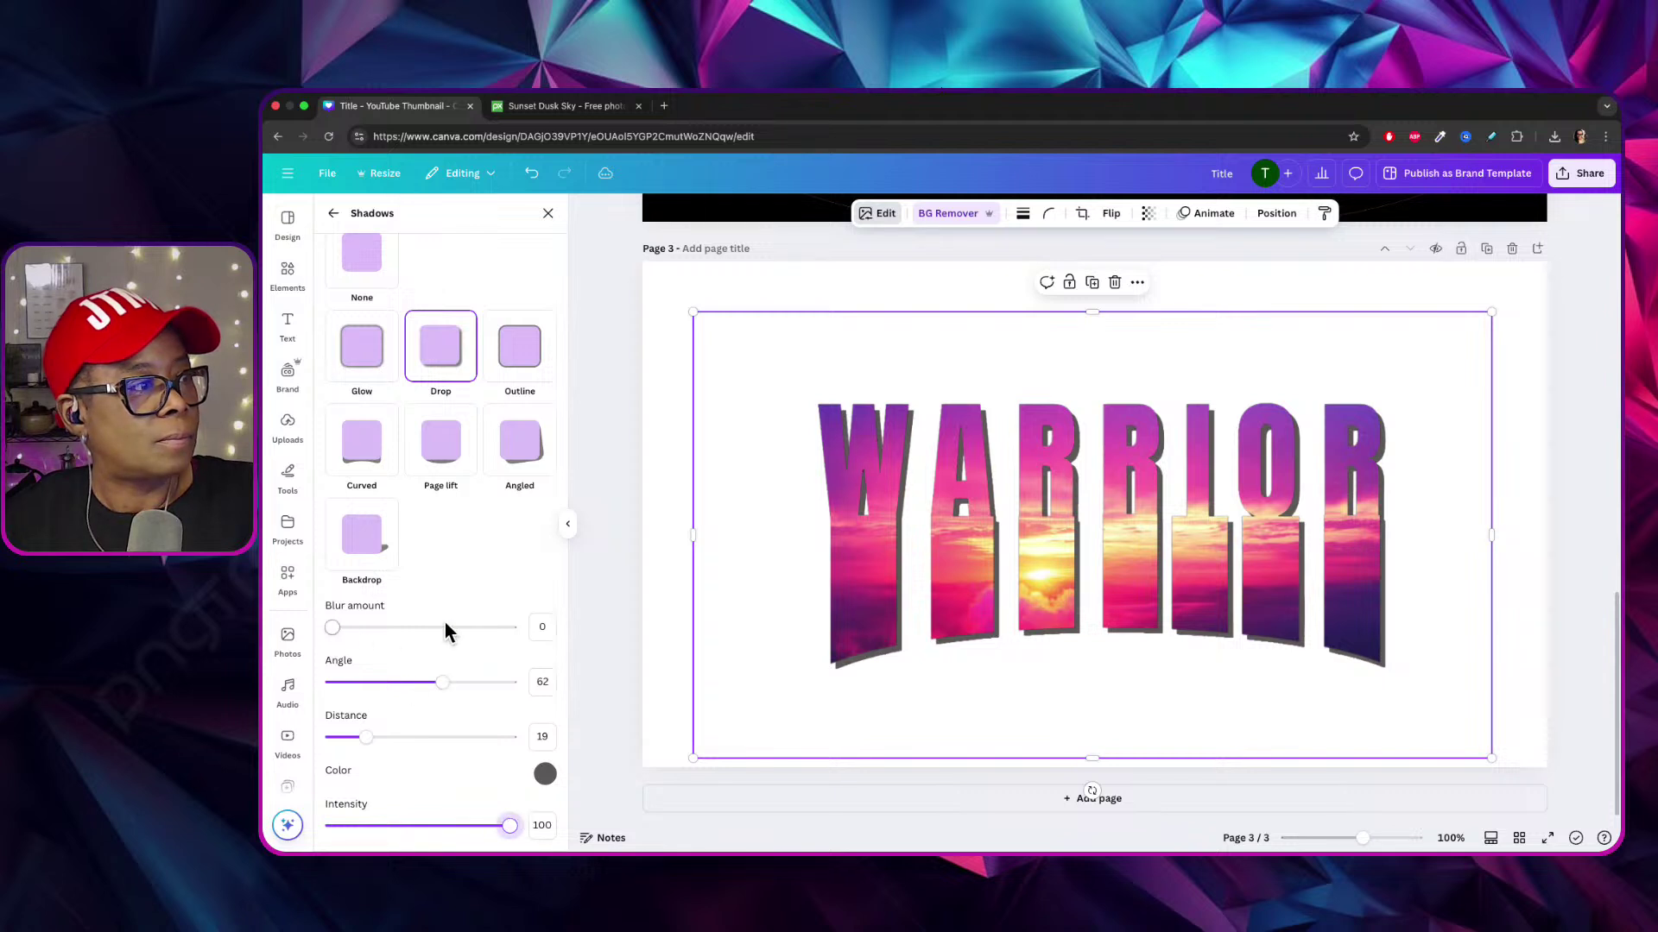
{"action": "left_click_drag", "start_coordinate": [370, 736], "coordinate": [361, 736]}
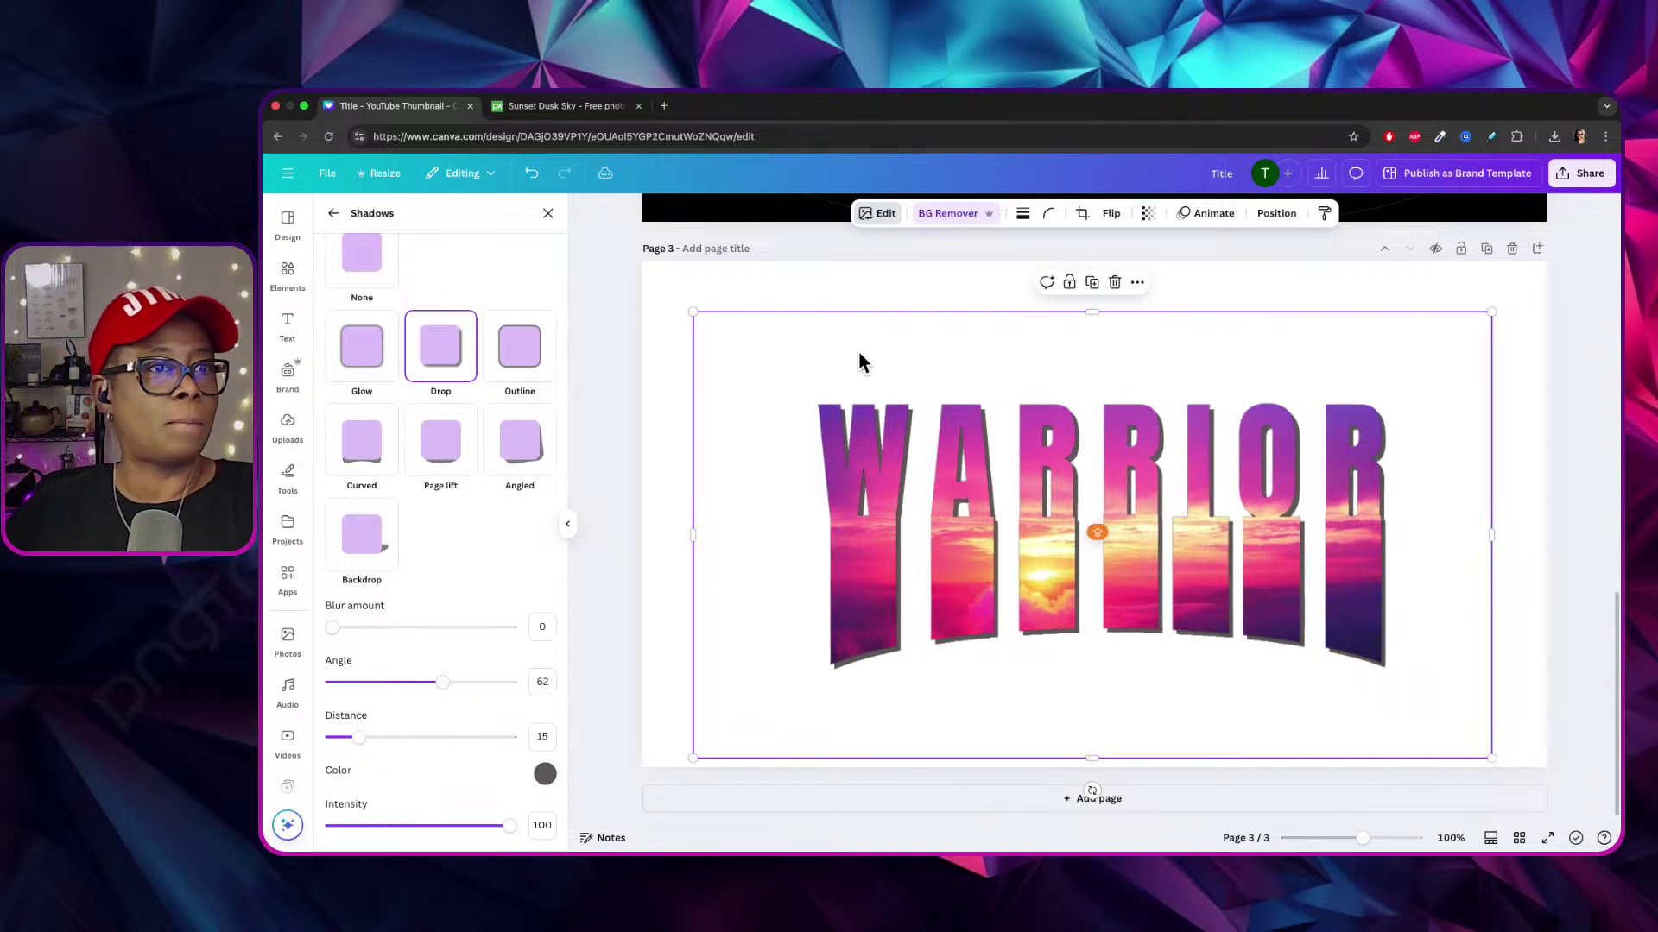
Try the Outline, Angled and Page lift shadow styles on the WARRIOR image and return to Drop.
{"action": "left_click", "coordinate": [511, 350]}
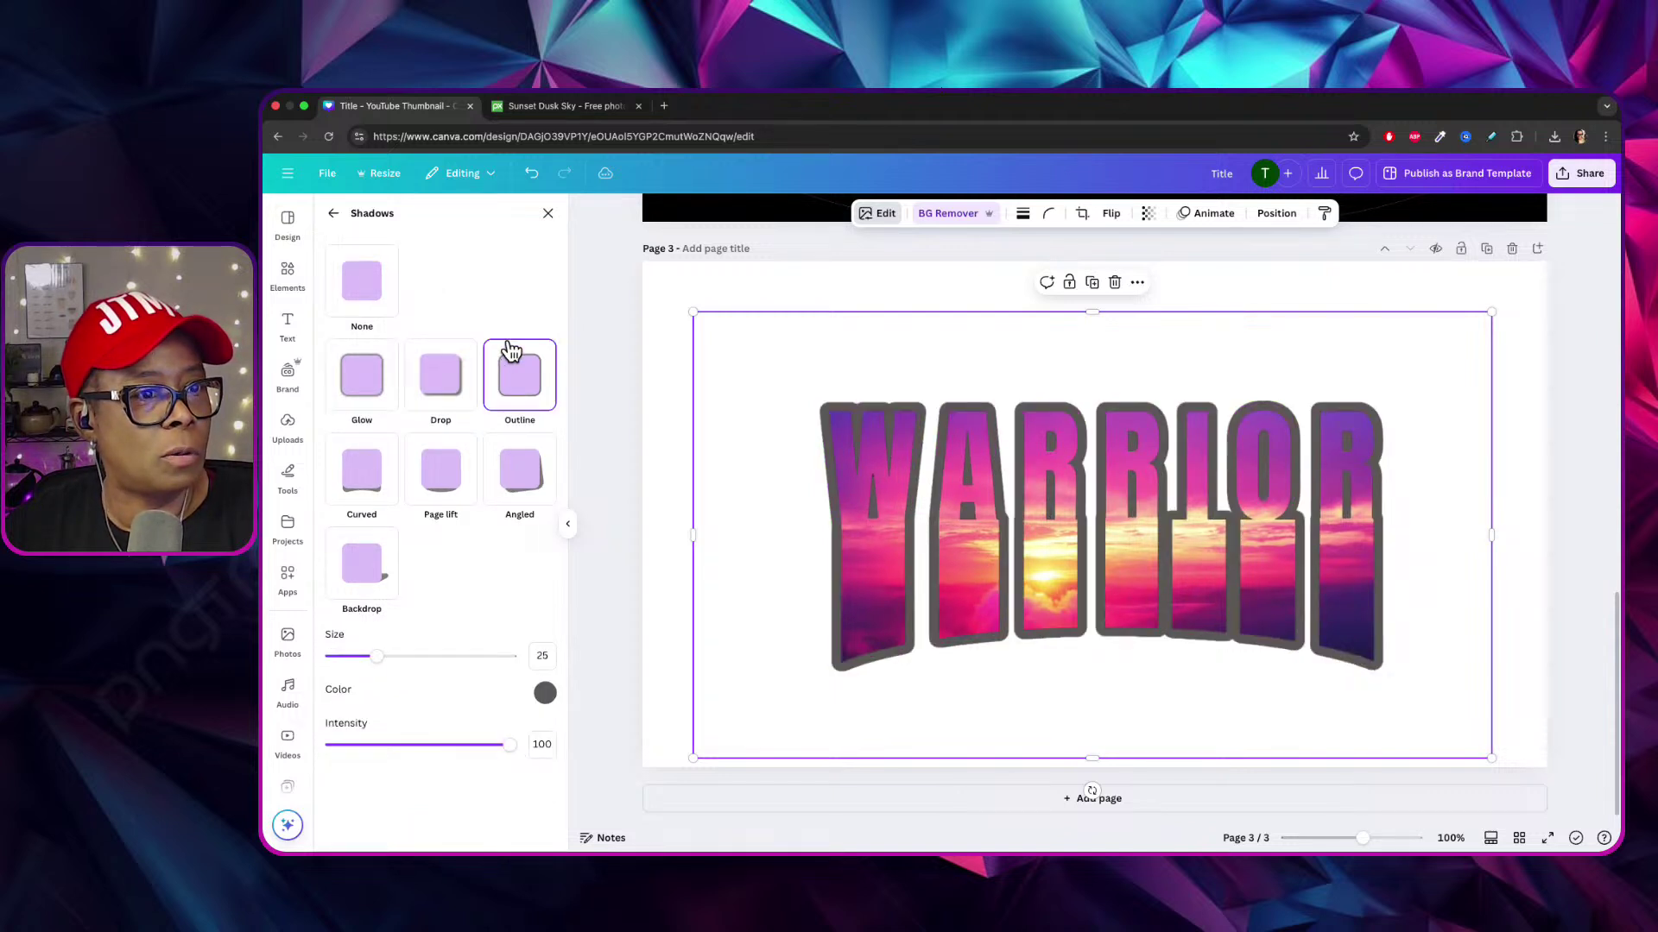
{"action": "left_click", "coordinate": [459, 374]}
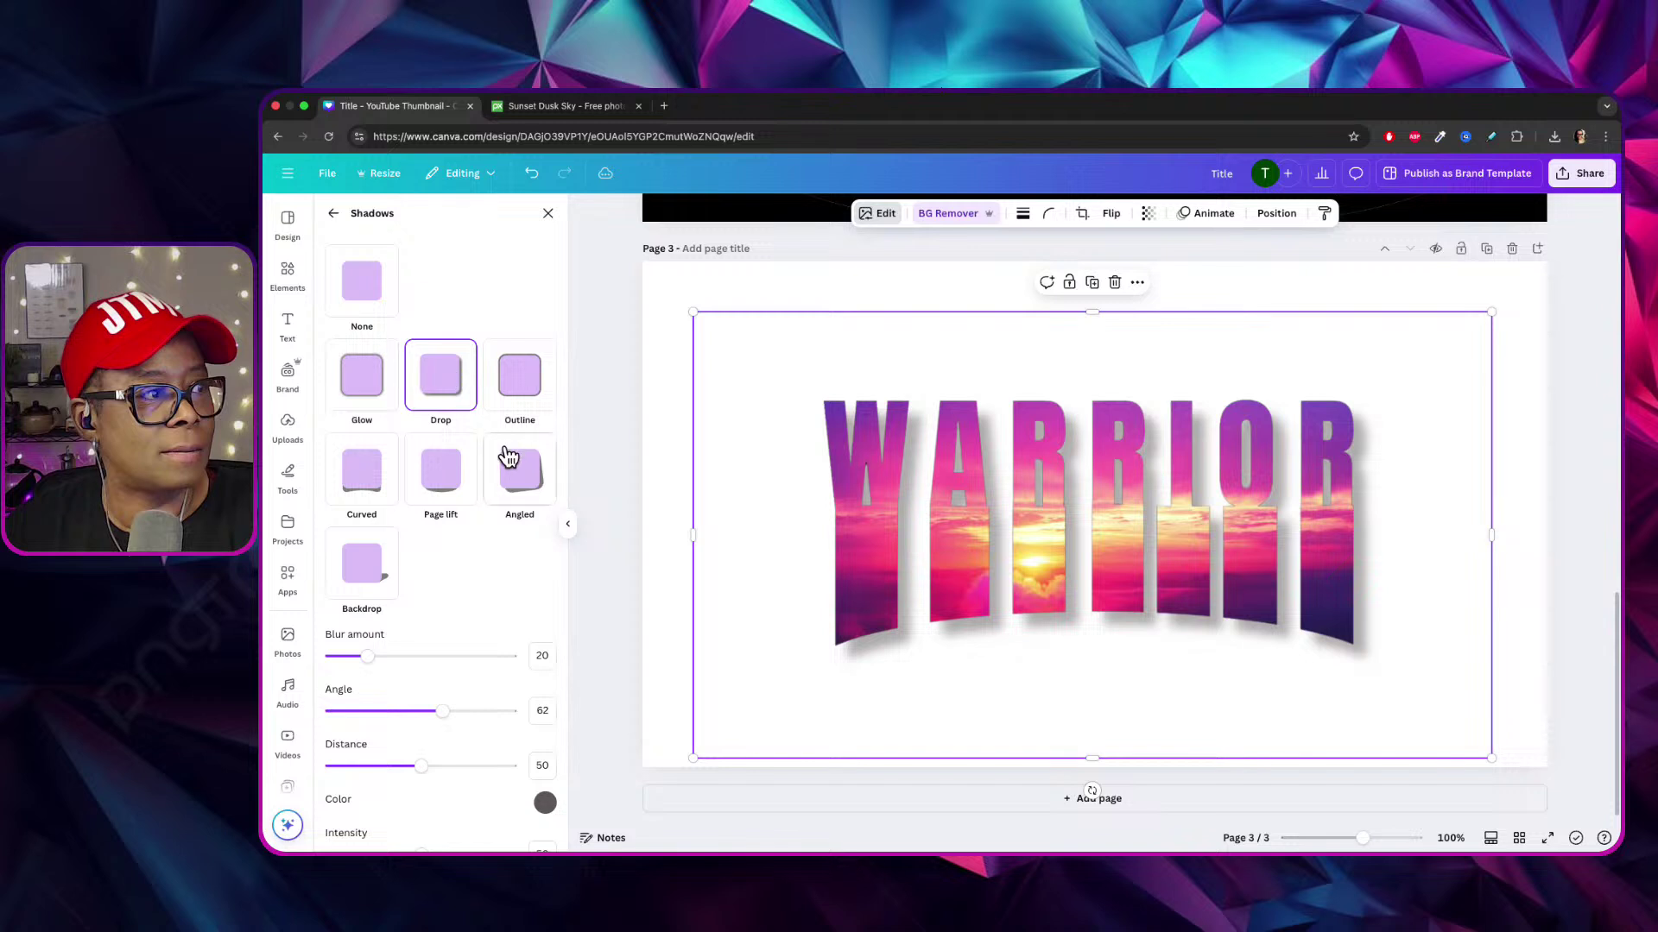
{"action": "left_click", "coordinate": [519, 467]}
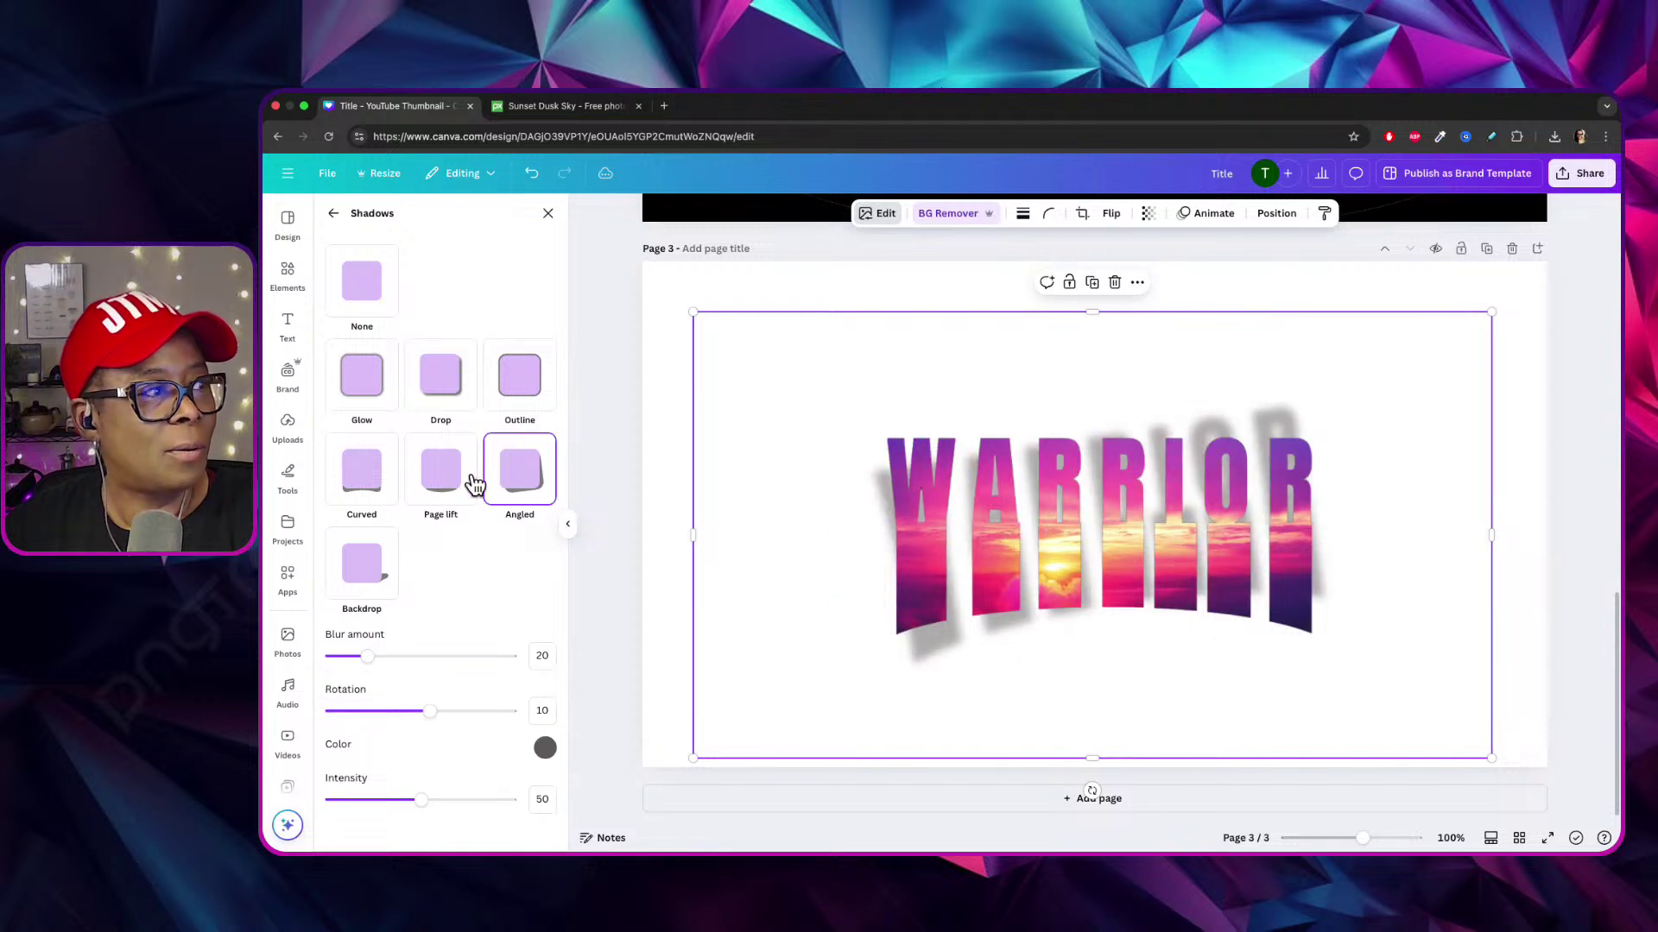
{"action": "left_click", "coordinate": [445, 478]}
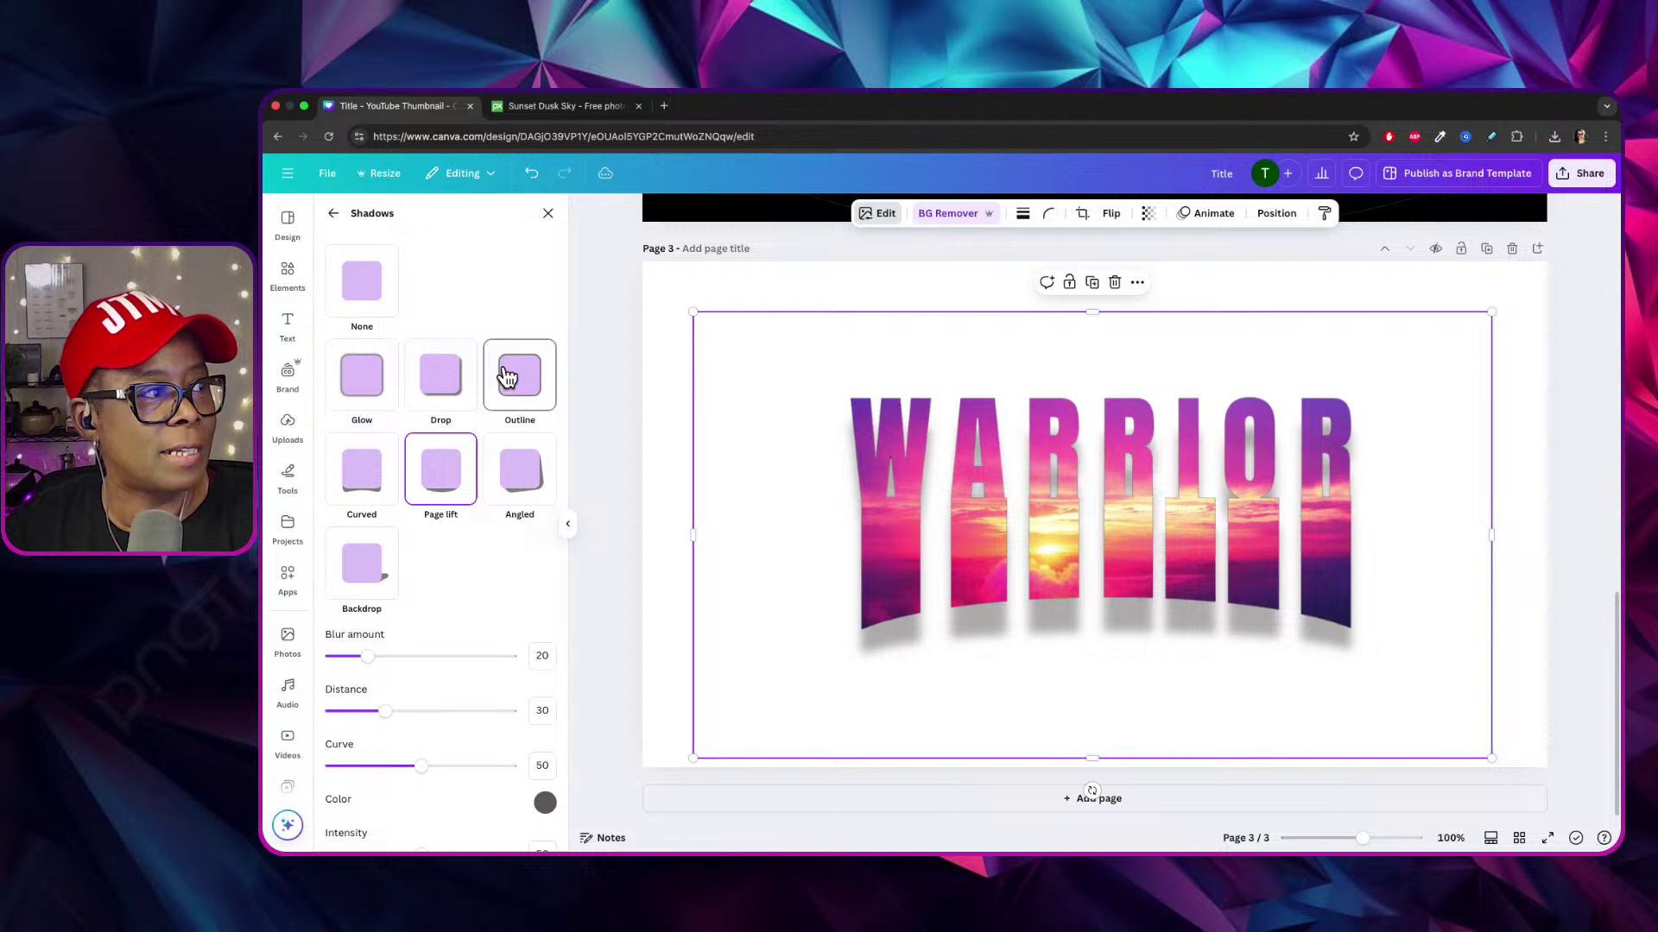
{"action": "left_click", "coordinate": [467, 373]}
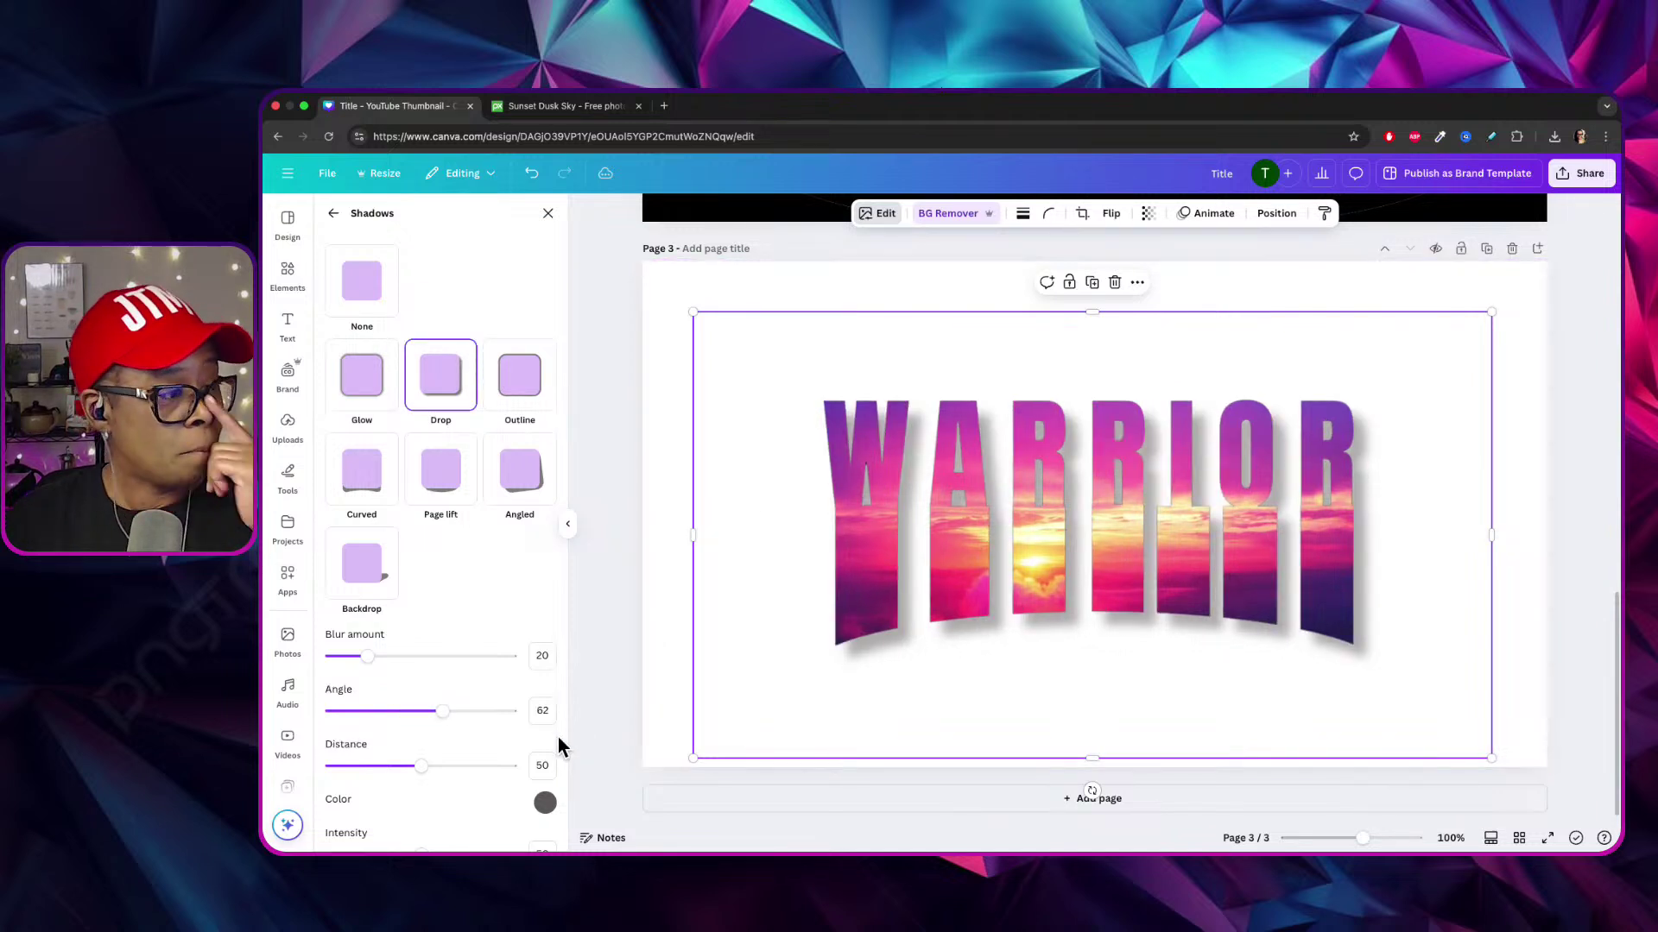
Configure the drop shadow with the near-black colour #0B0B0B, a blur amount of 0 and a distance of 17.
{"action": "left_click", "coordinate": [546, 801]}
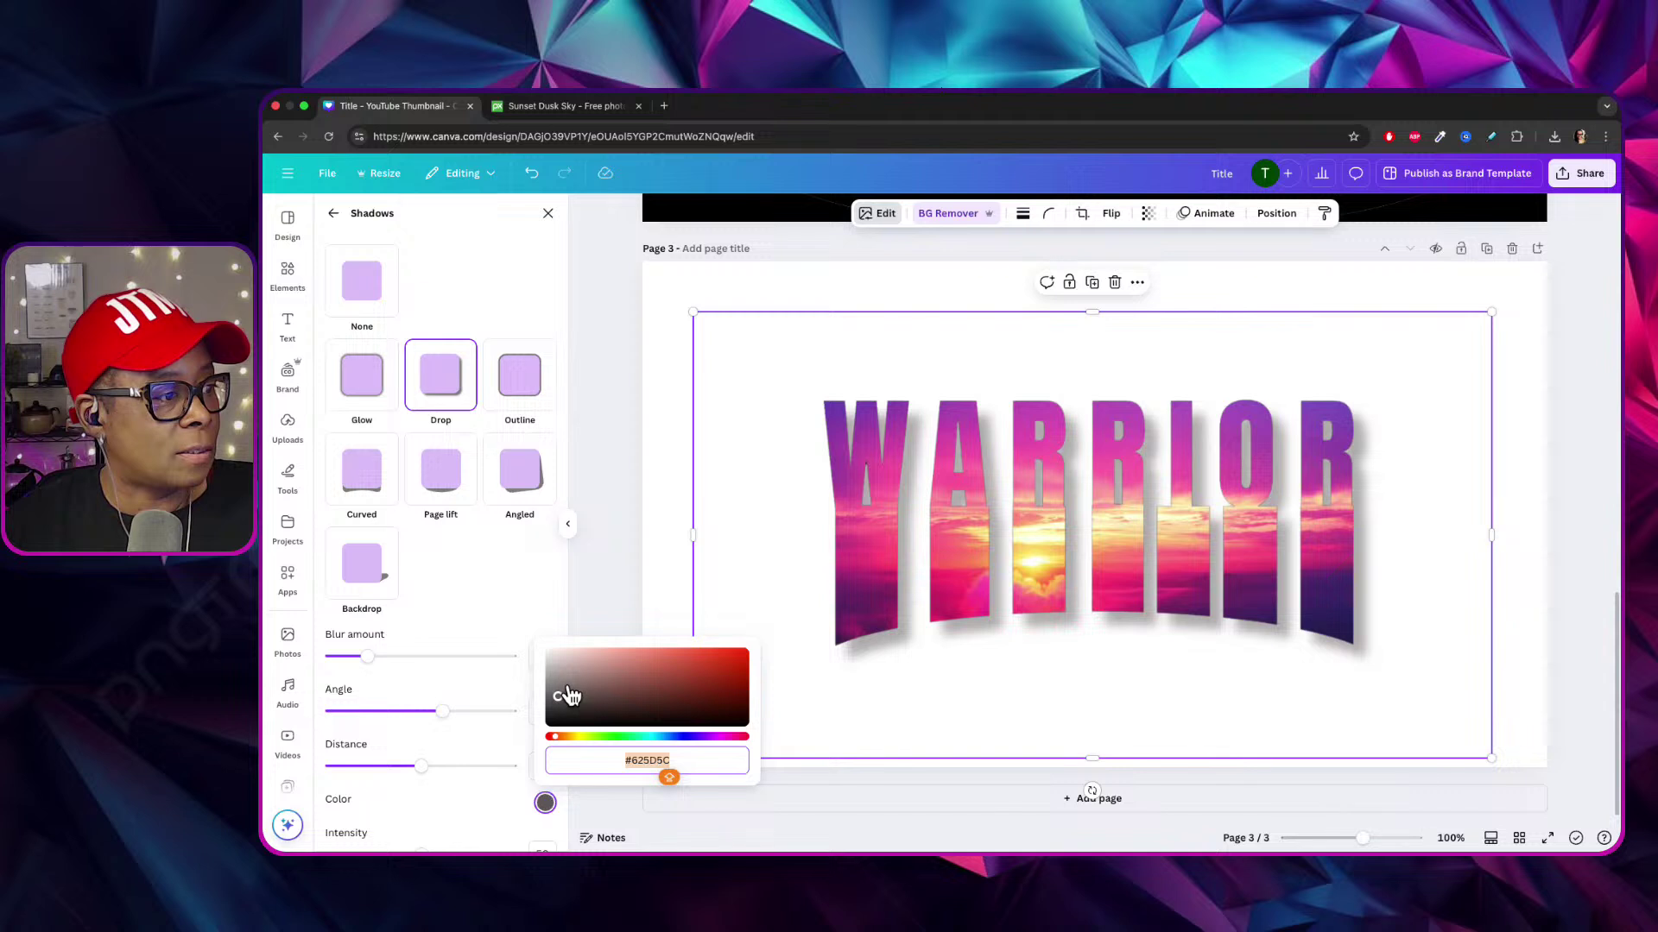
{"action": "left_click_drag", "start_coordinate": [565, 698], "coordinate": [552, 695]}
{"action": "left_click_drag", "start_coordinate": [422, 766], "coordinate": [374, 757]}
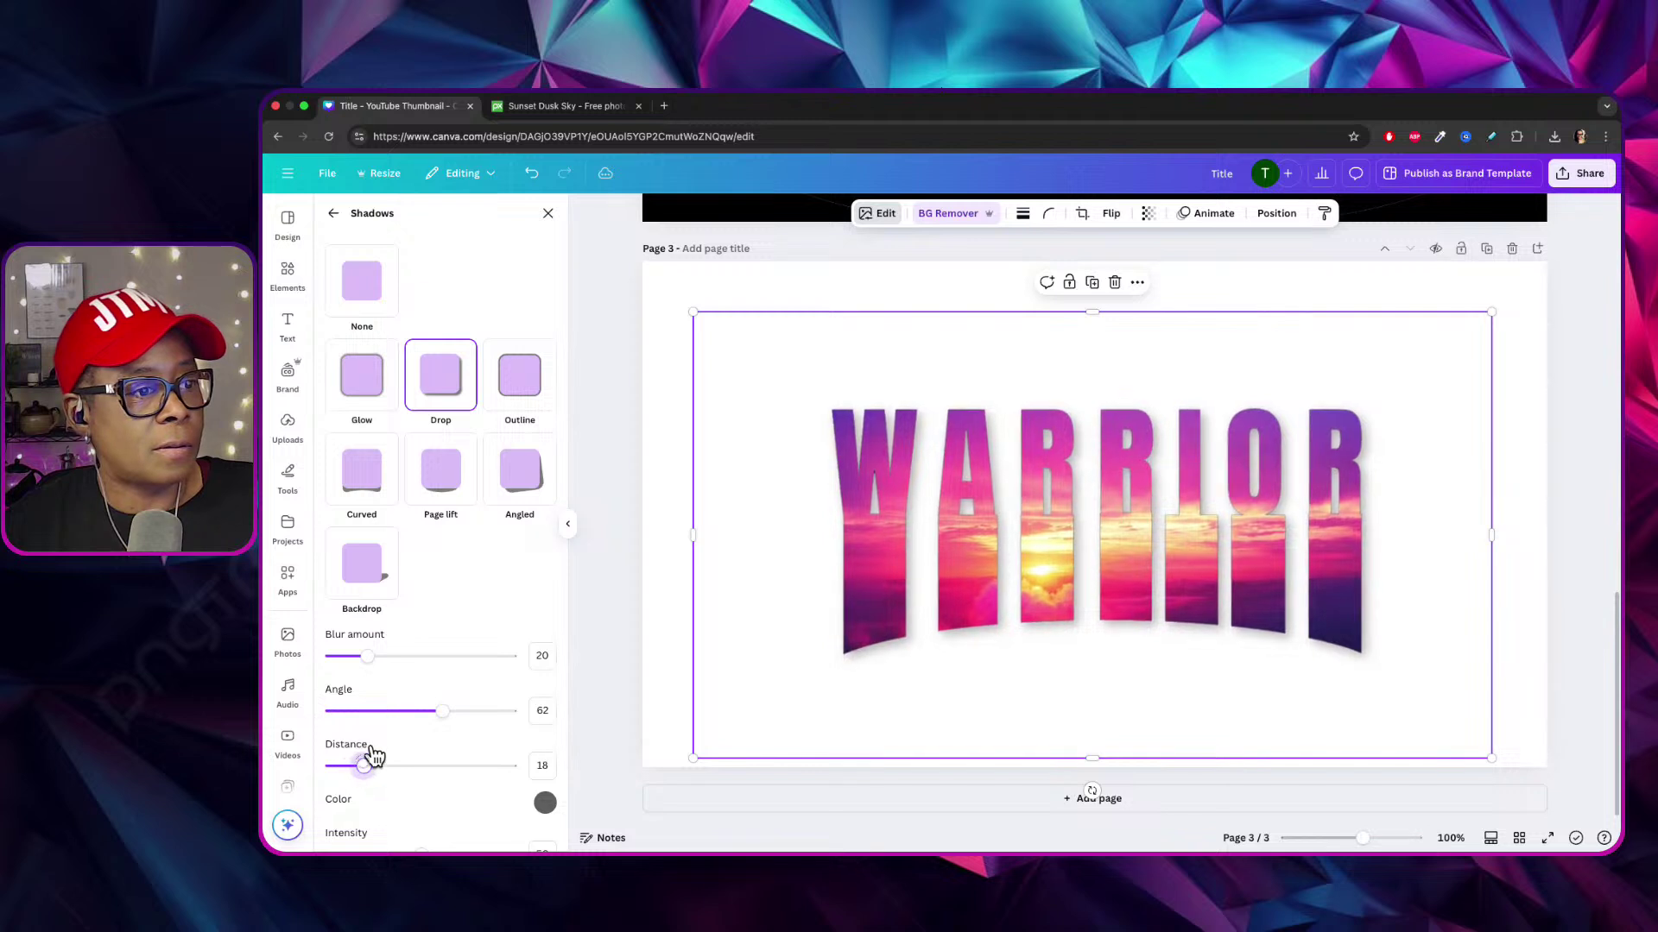
{"action": "left_click", "coordinate": [545, 803]}
{"action": "left_click_drag", "start_coordinate": [661, 698], "coordinate": [549, 722]}
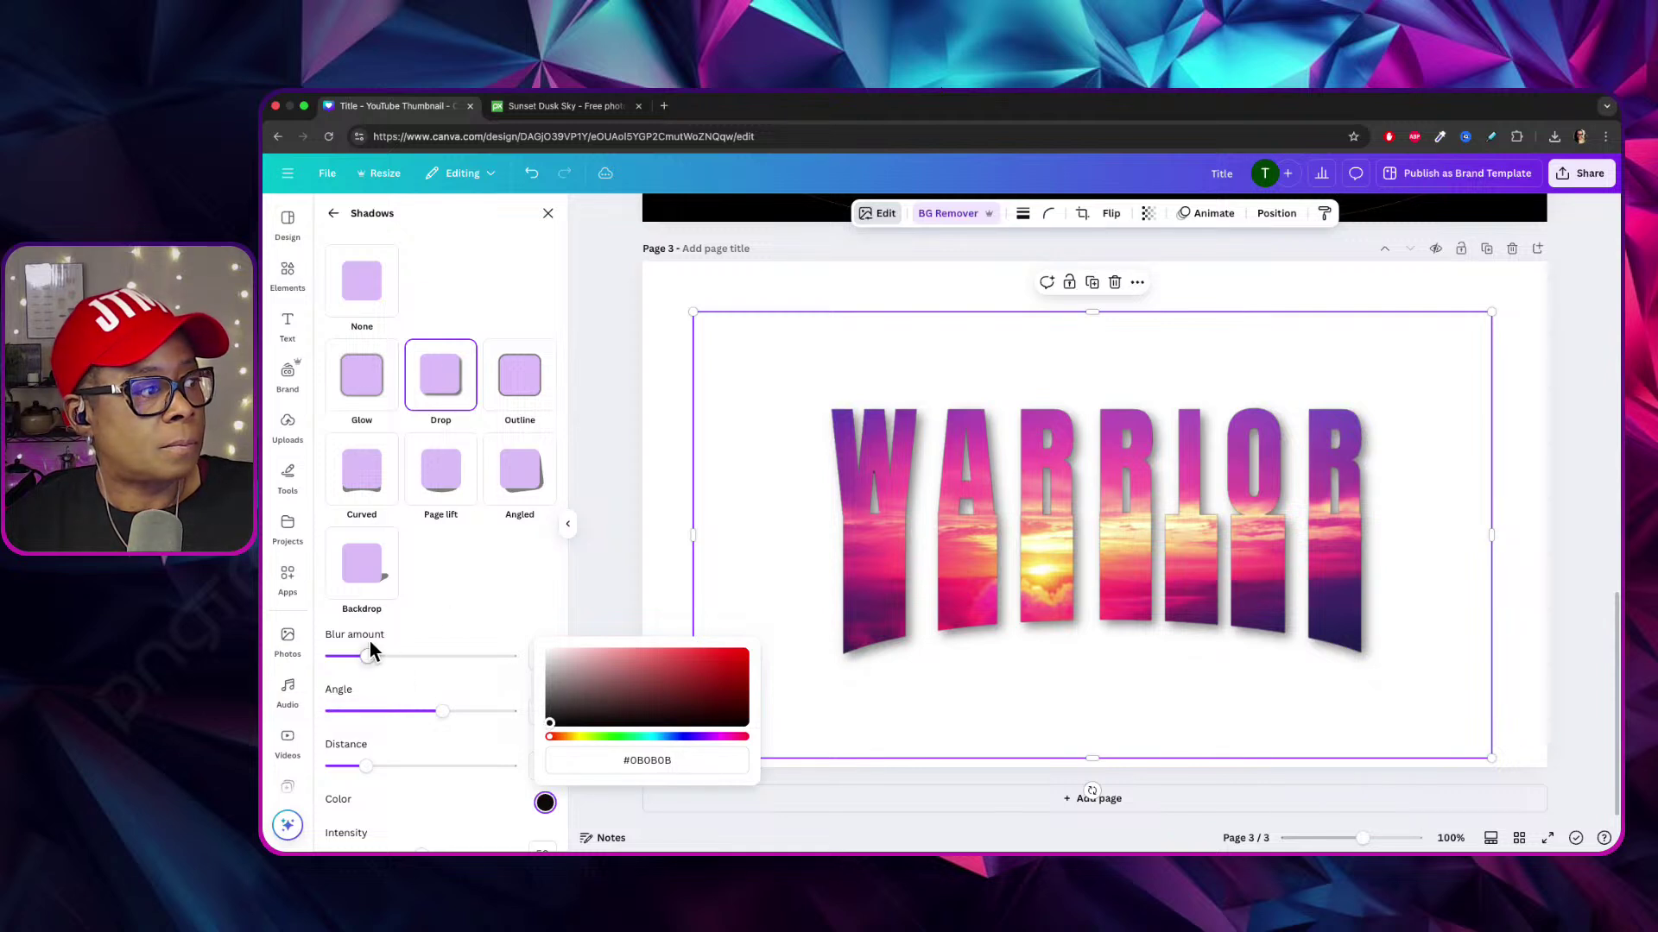
{"action": "left_click_drag", "start_coordinate": [370, 647], "coordinate": [330, 651]}
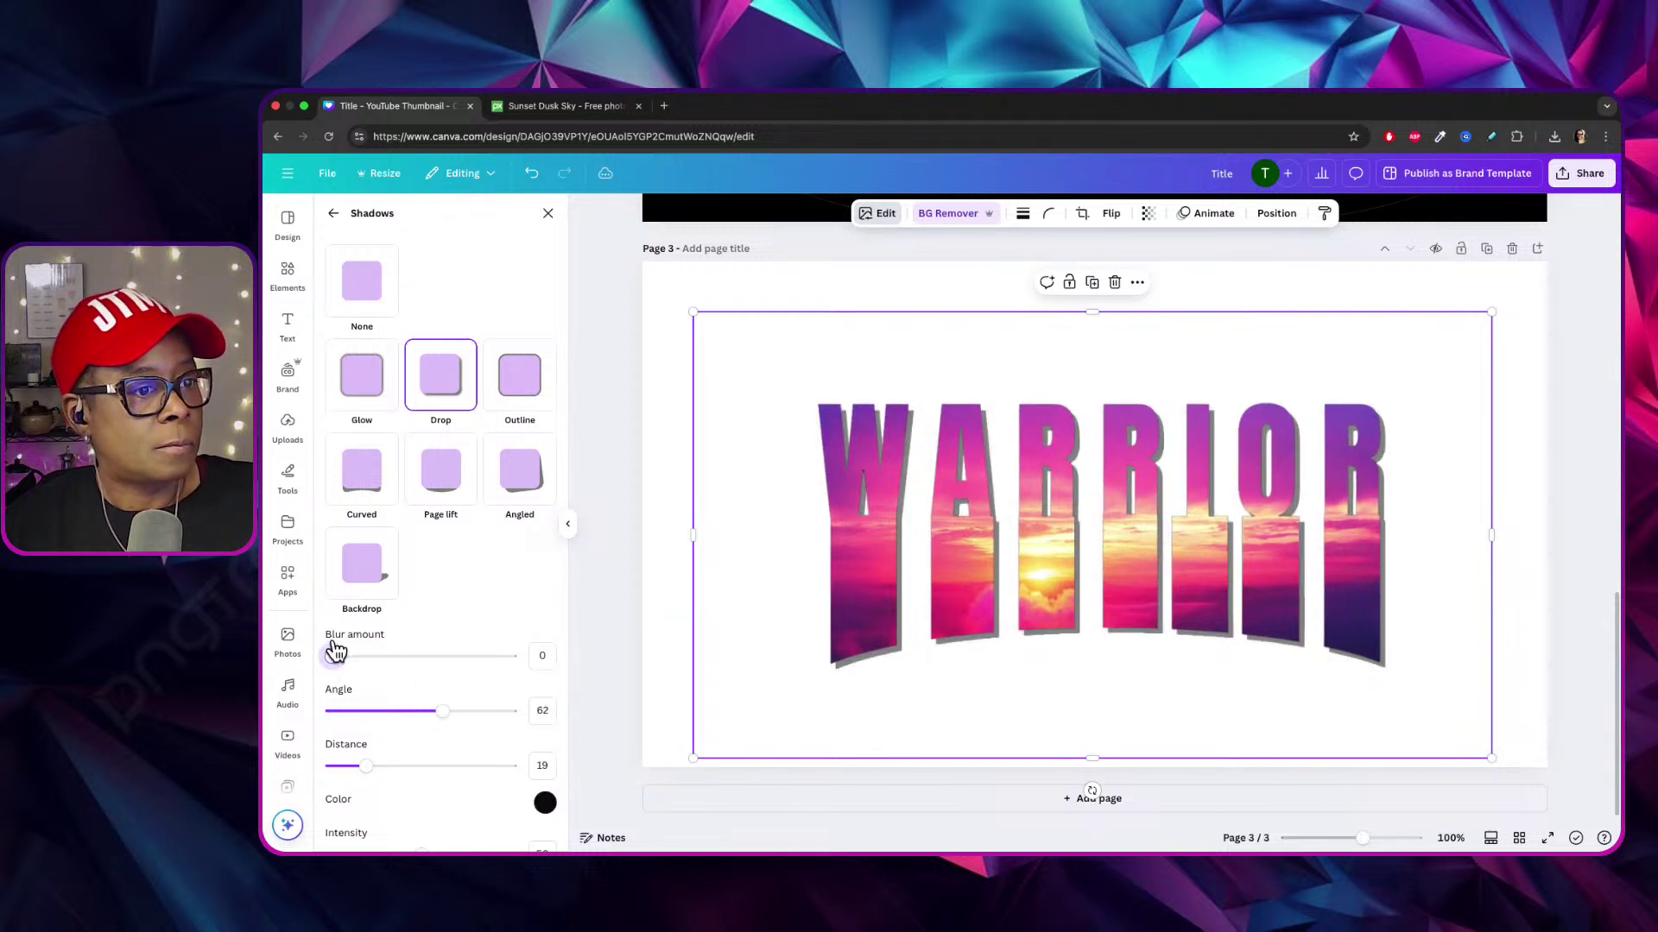
{"action": "left_click_drag", "start_coordinate": [369, 762], "coordinate": [373, 760]}
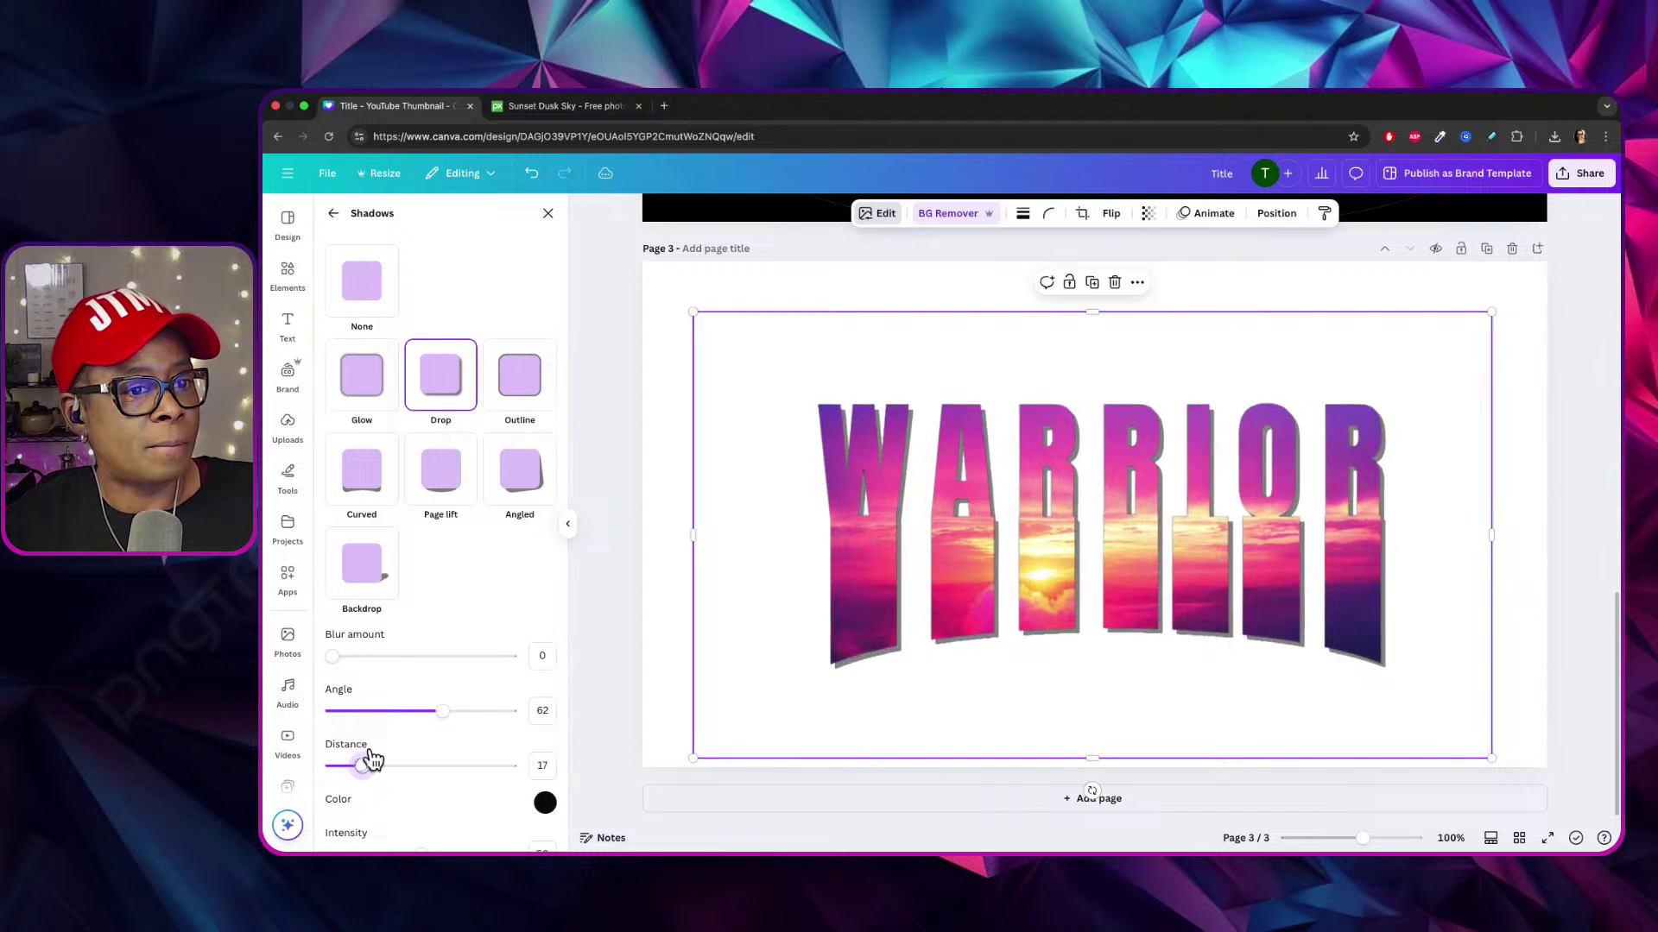
Set the drop shadow's colour to pure black #000000 and leave the shadow settings.
{"action": "left_click", "coordinate": [545, 803]}
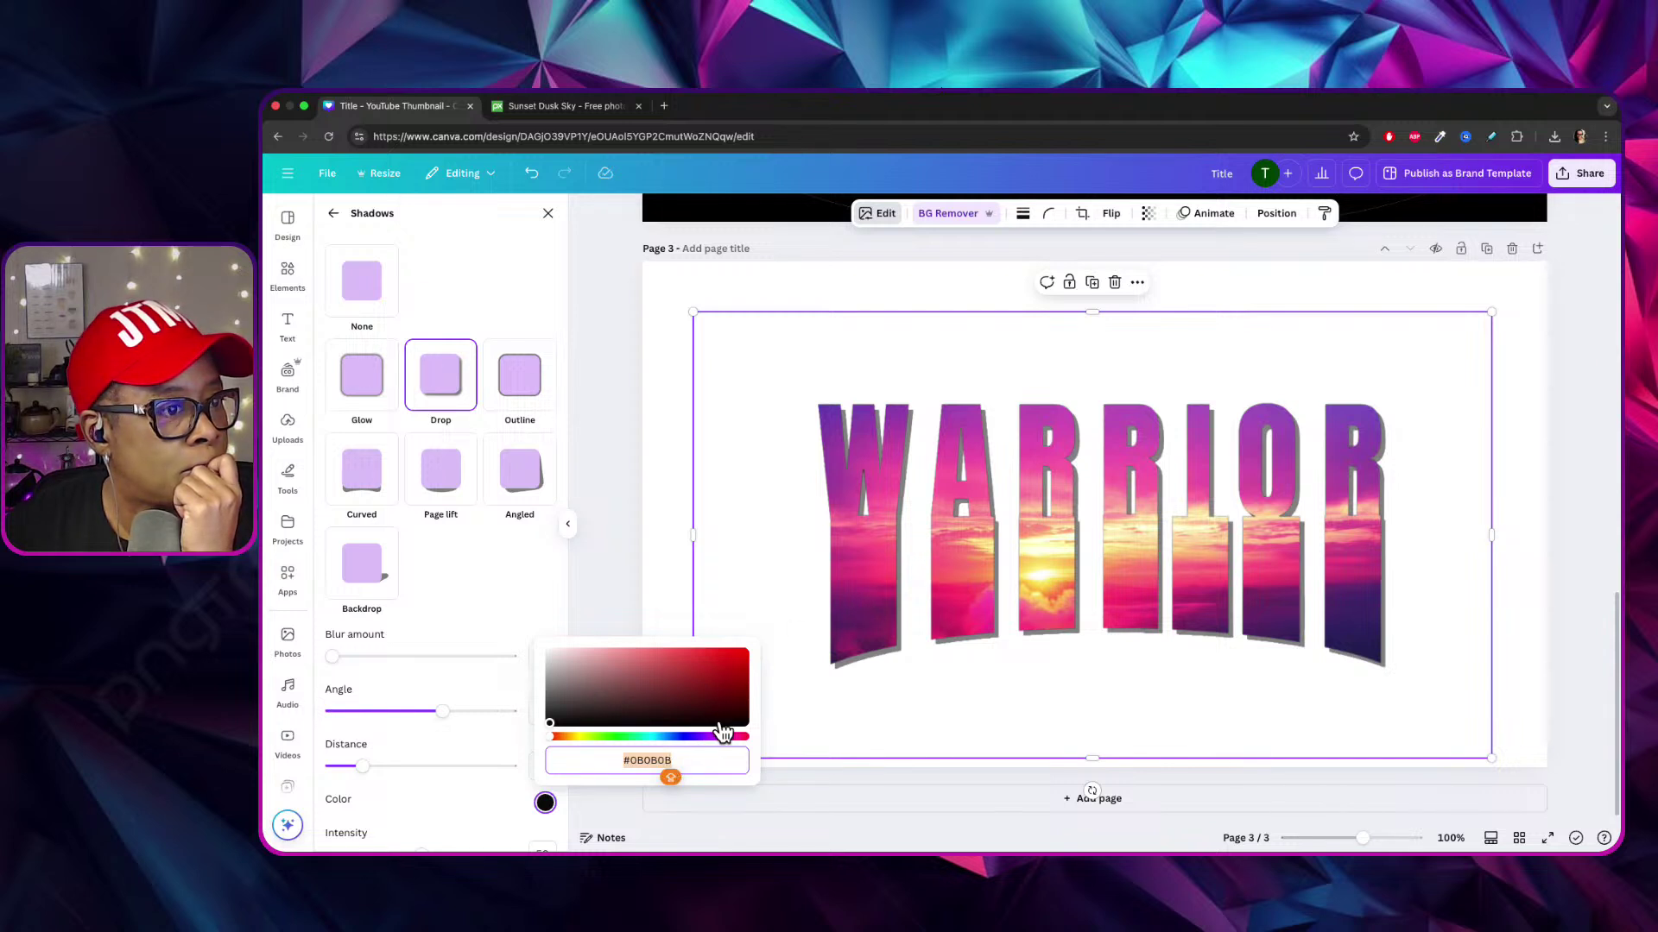
{"action": "mouse_move", "coordinate": [550, 722]}
{"action": "left_mouse_down"}
{"action": "mouse_move", "coordinate": [532, 693]}
{"action": "mouse_move", "coordinate": [542, 722]}
{"action": "mouse_move", "coordinate": [577, 732]}
{"action": "mouse_move", "coordinate": [551, 732]}
{"action": "left_mouse_up"}
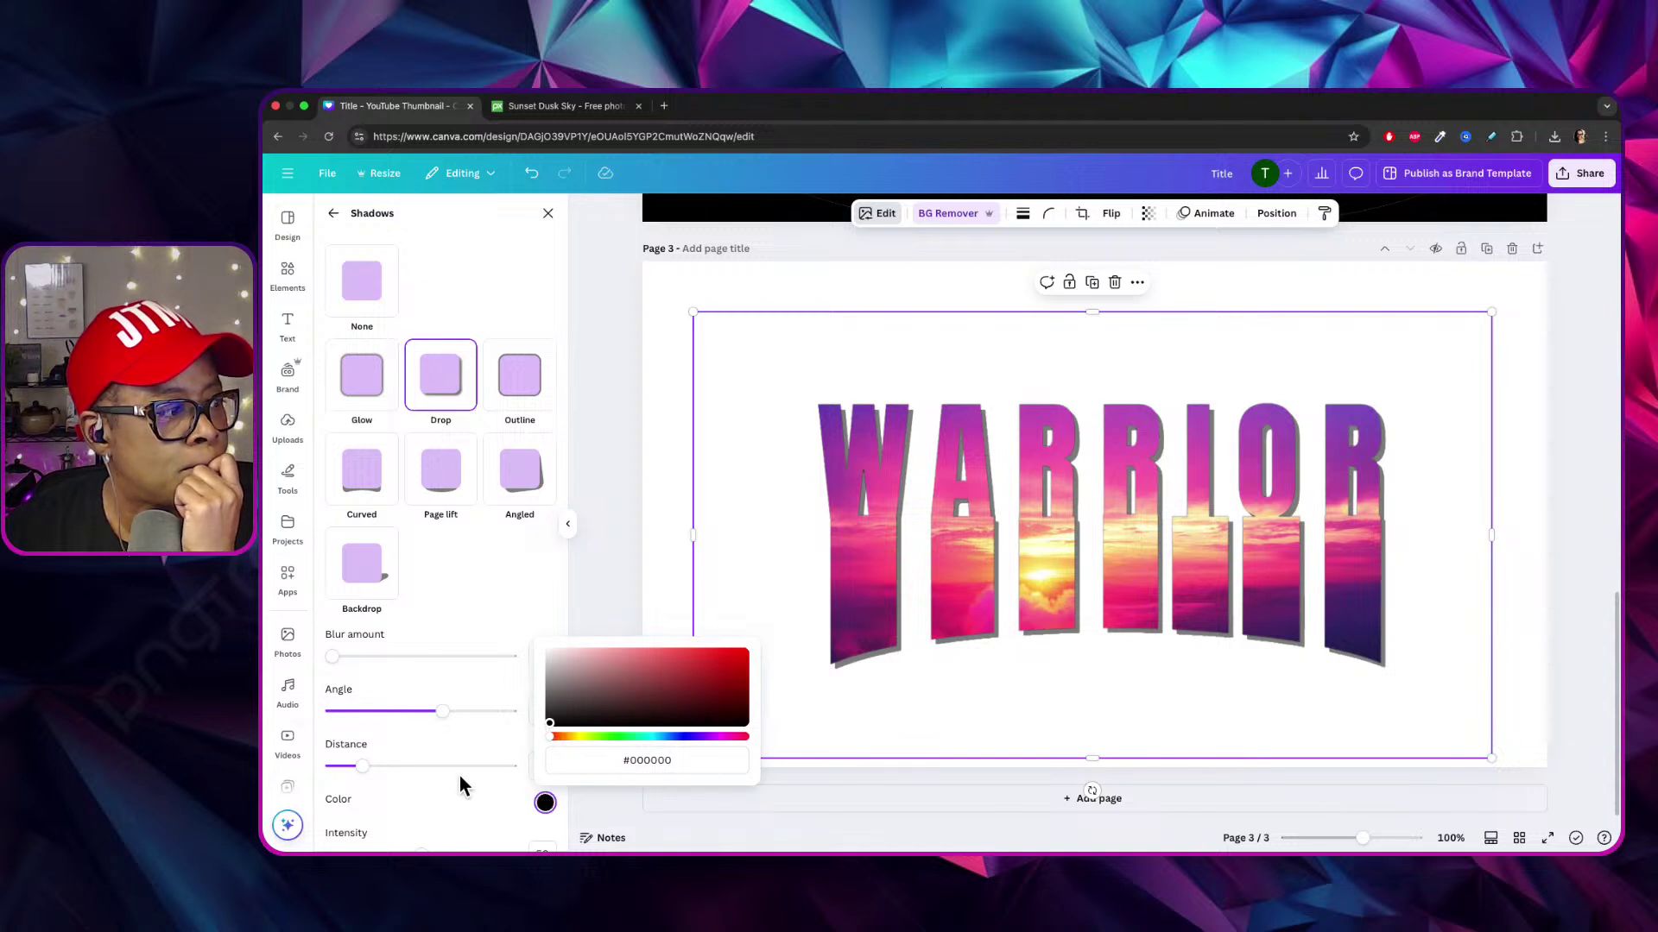
{"action": "scroll", "coordinate": [464, 773], "scroll_direction": "down", "scroll_amount": 1}
{"action": "left_click_drag", "start_coordinate": [551, 693], "coordinate": [747, 695]}
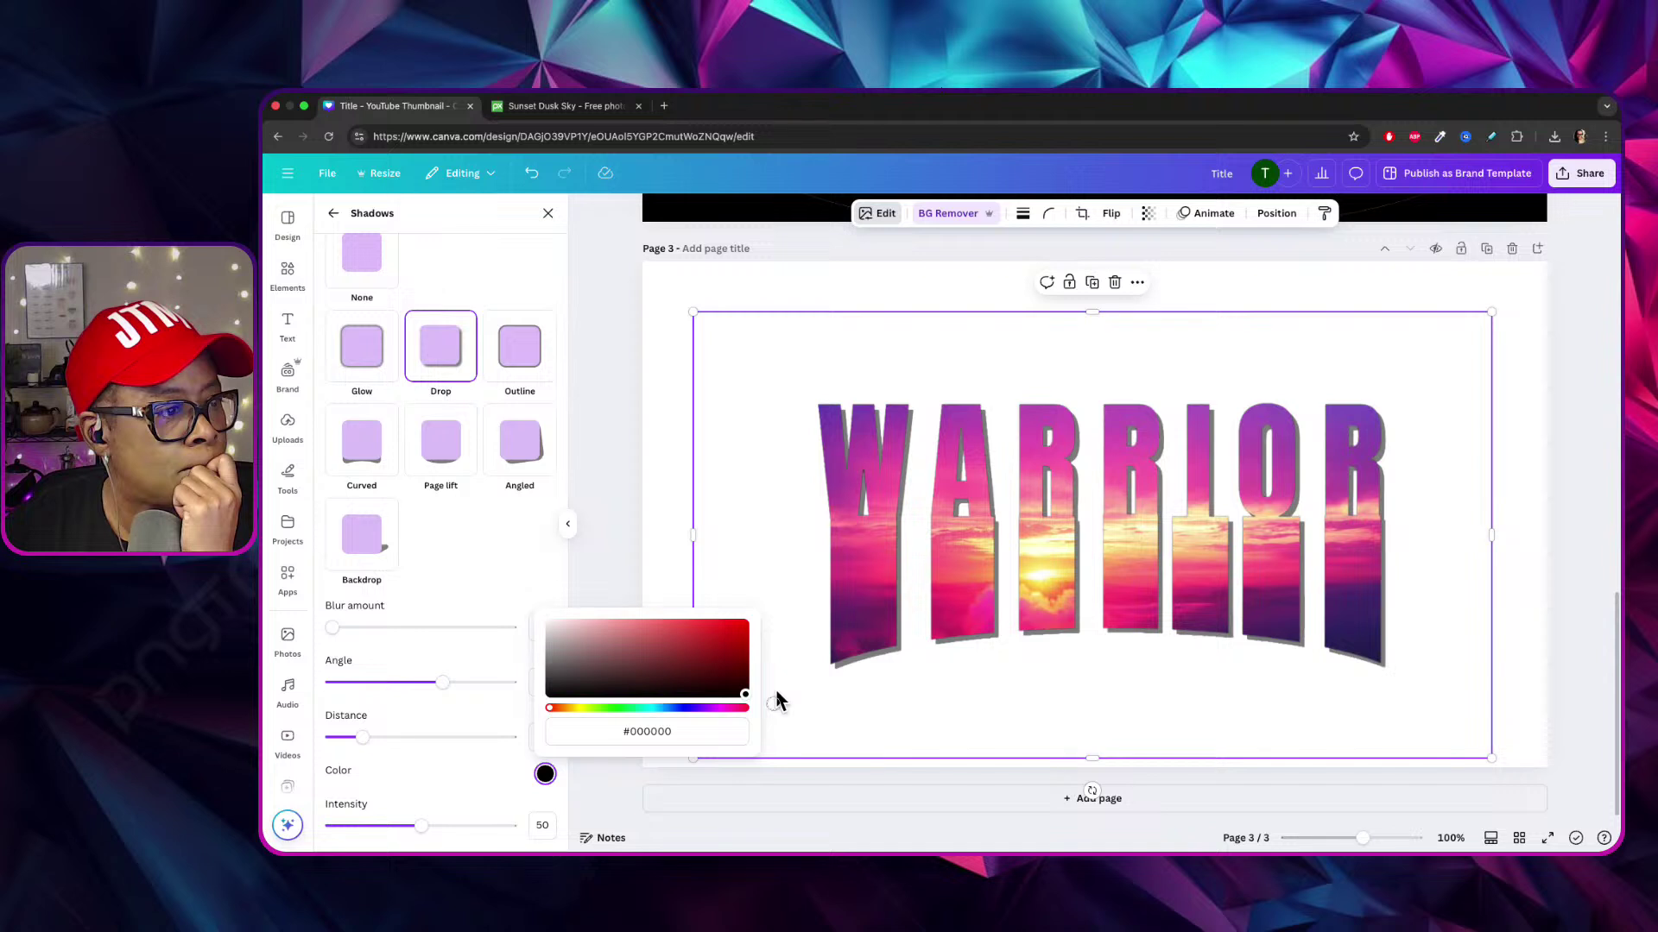
{"action": "left_click_drag", "start_coordinate": [749, 693], "coordinate": [483, 697]}
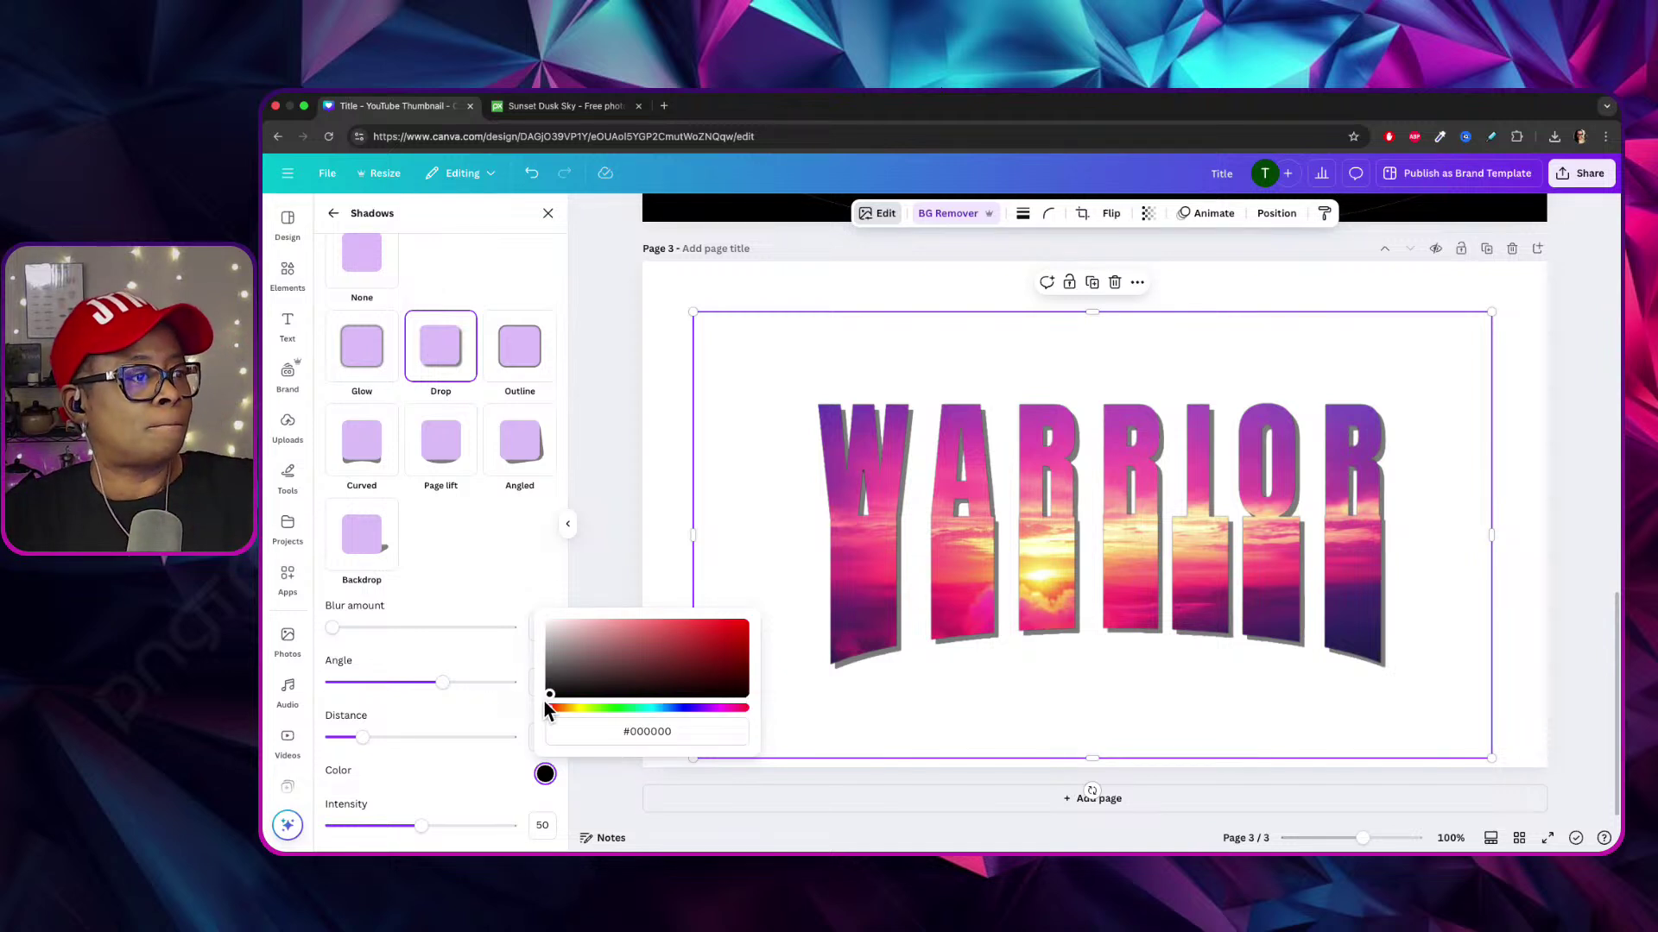
{"action": "left_click", "coordinate": [623, 562]}
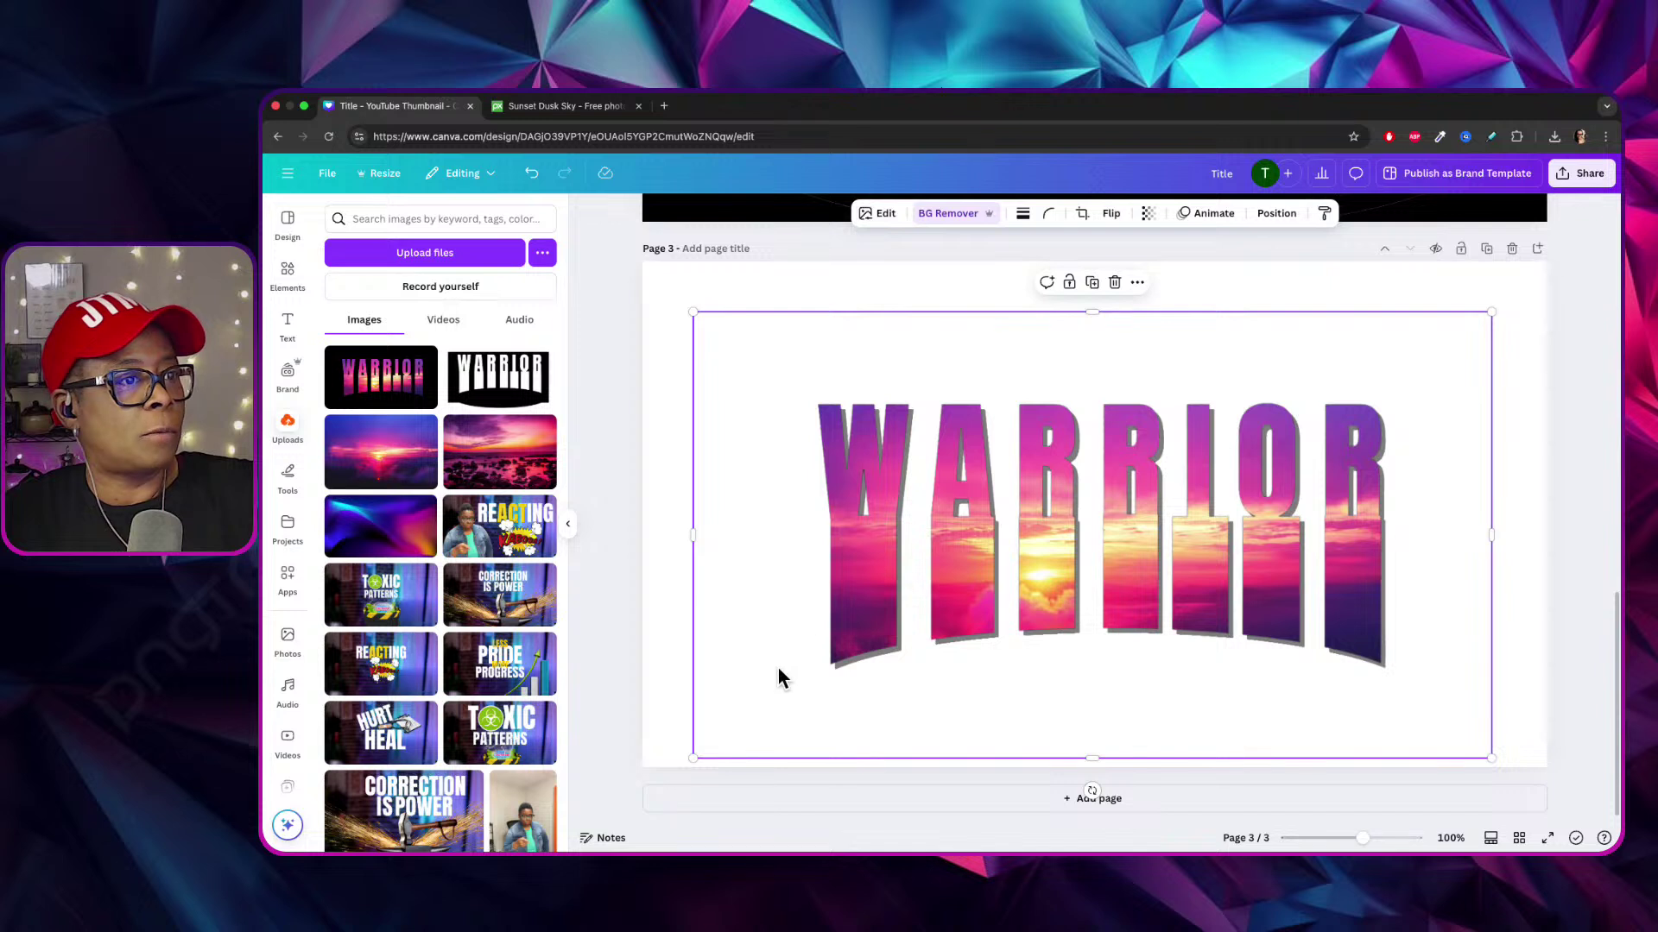
Crop the empty margins off all four sides of the WARRIOR image on page 3 and enlarge it slightly.
{"action": "left_click_drag", "start_coordinate": [1247, 535], "coordinate": [1249, 553]}
{"action": "left_click_drag", "start_coordinate": [689, 550], "coordinate": [799, 551]}
{"action": "left_click_drag", "start_coordinate": [1147, 327], "coordinate": [1145, 401]}
{"action": "left_click_drag", "start_coordinate": [1487, 594], "coordinate": [1393, 596]}
{"action": "left_click_drag", "start_coordinate": [1097, 772], "coordinate": [1099, 699]}
{"action": "left_click_drag", "start_coordinate": [1393, 701], "coordinate": [1431, 732]}
{"action": "mouse_move", "coordinate": [1339, 630]}
{"action": "left_mouse_down"}
{"action": "mouse_move", "coordinate": [1244, 623]}
{"action": "mouse_move", "coordinate": [1321, 603]}
{"action": "mouse_move", "coordinate": [1317, 622]}
{"action": "left_mouse_up"}
Compare the black-and-white lettering on page 1 with the photo-filled versions on pages 2 and 3.
{"action": "scroll", "coordinate": [1318, 622], "scroll_direction": "up", "scroll_amount": 5}
{"action": "scroll", "coordinate": [1318, 621], "scroll_direction": "up", "scroll_amount": 10}
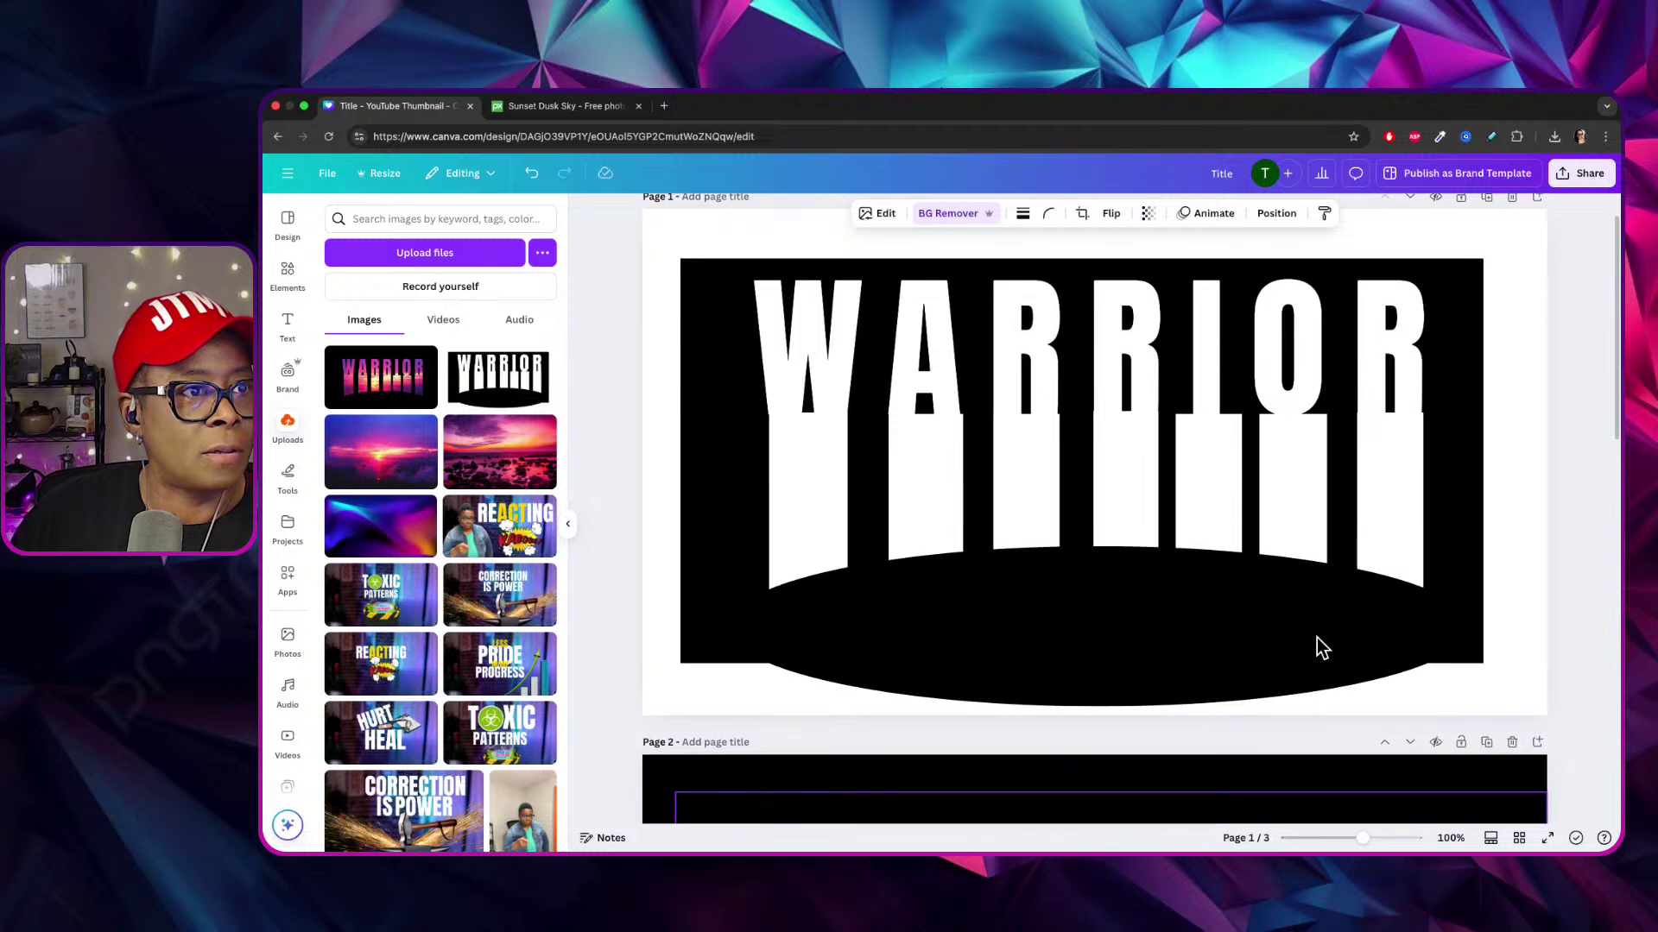
{"action": "scroll", "coordinate": [1318, 639], "scroll_direction": "down", "scroll_amount": 10}
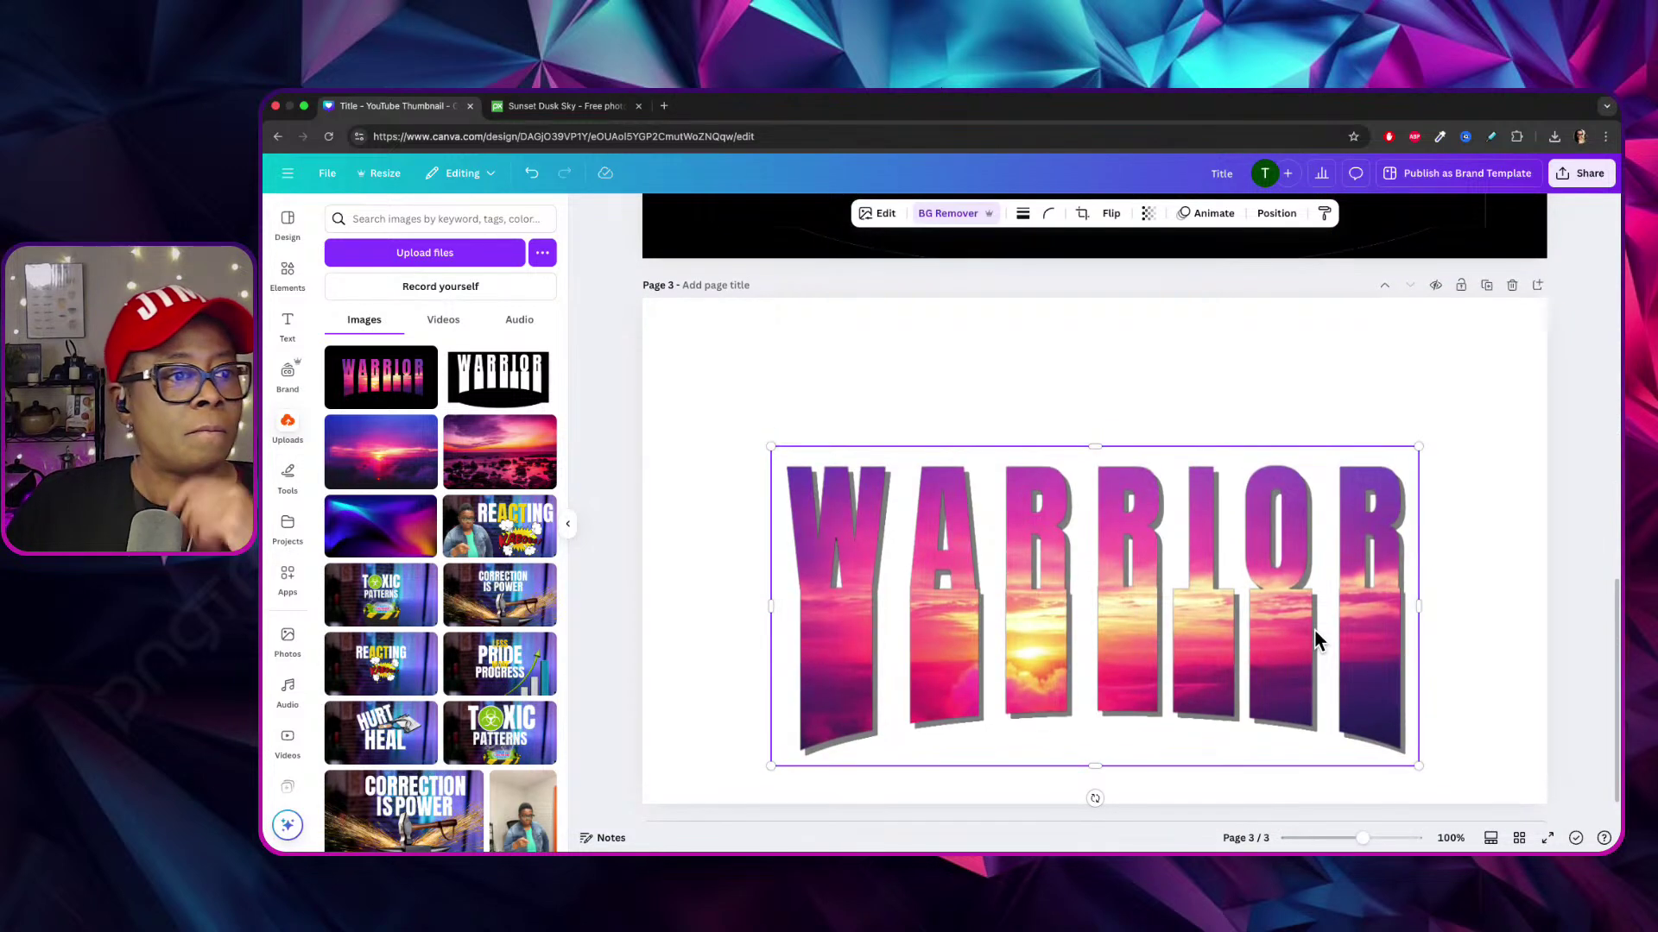
{"action": "scroll", "coordinate": [1314, 629], "scroll_direction": "up", "scroll_amount": 2}
{"action": "scroll", "coordinate": [1073, 691], "scroll_direction": "down", "scroll_amount": 1}
{"action": "scroll", "coordinate": [1086, 630], "scroll_direction": "up", "scroll_amount": 6}
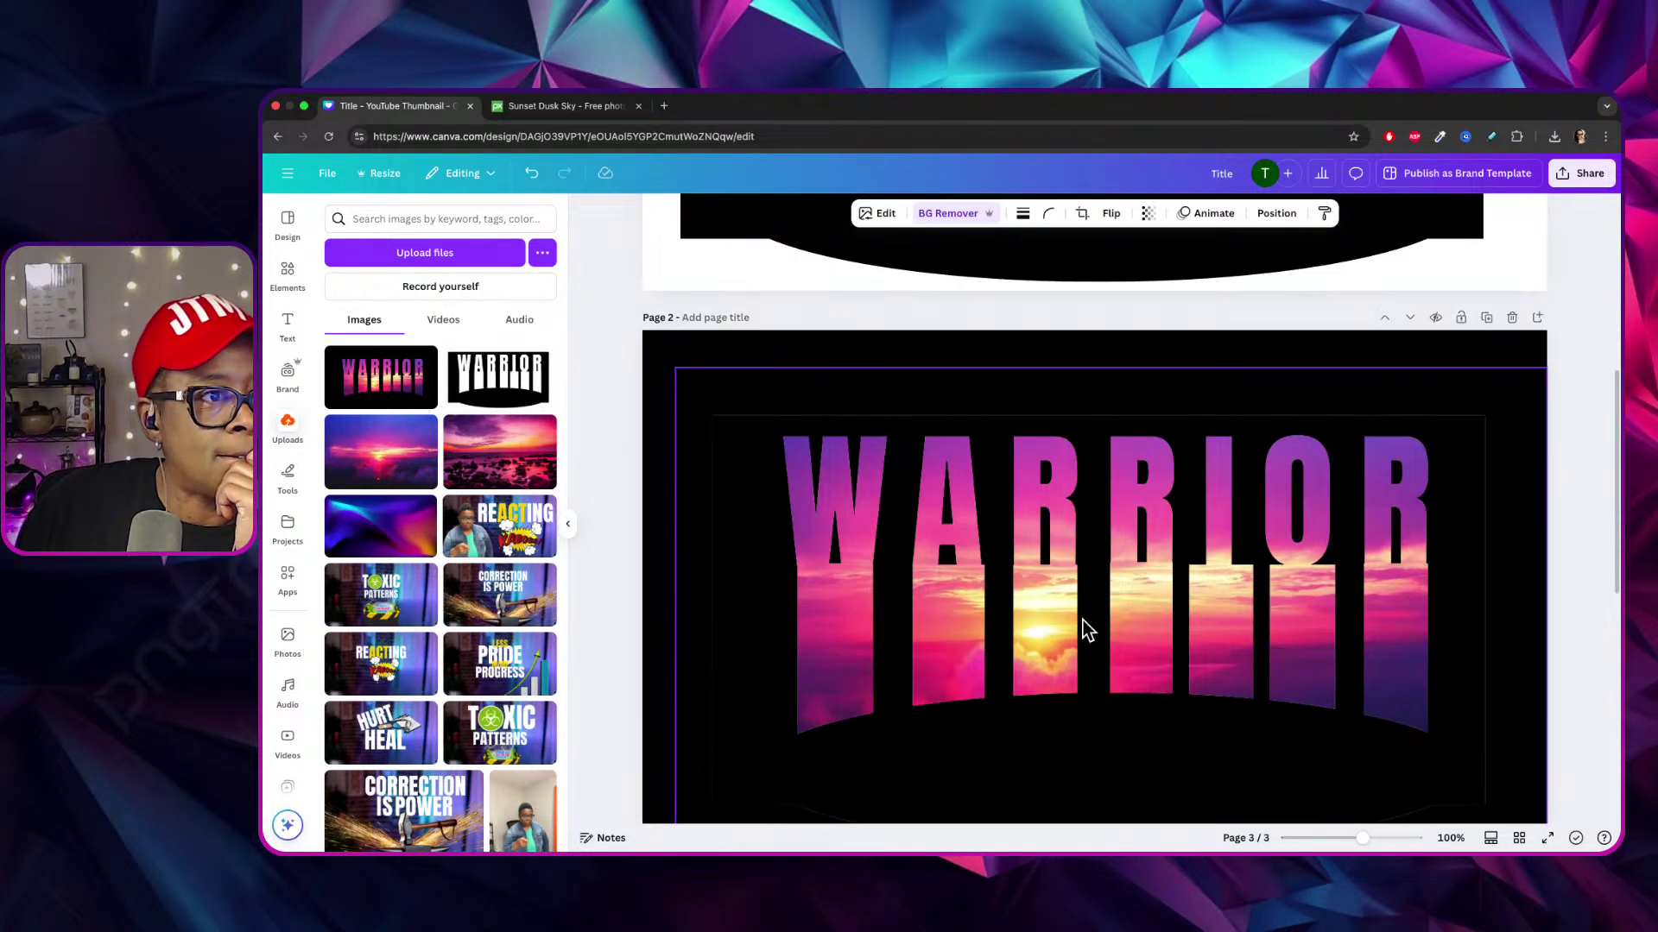
{"action": "scroll", "coordinate": [1122, 518], "scroll_direction": "up", "scroll_amount": 5}
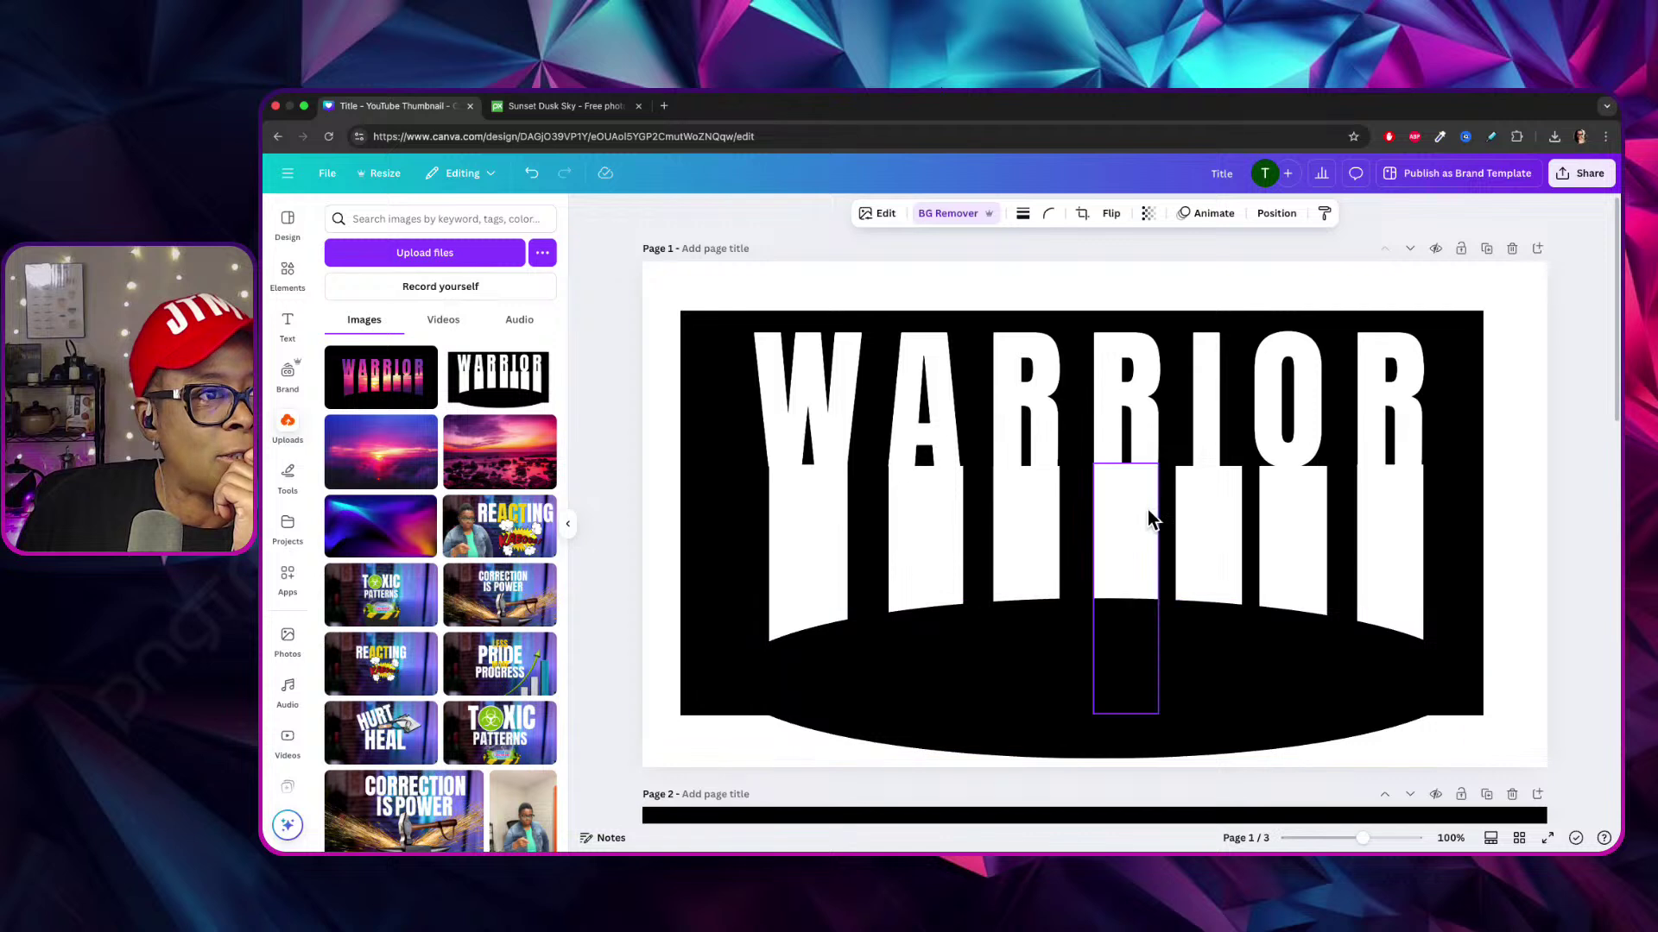
Set the letter spacing of the WARRIOR text on page 1 to 163.
{"action": "left_click", "coordinate": [1147, 413]}
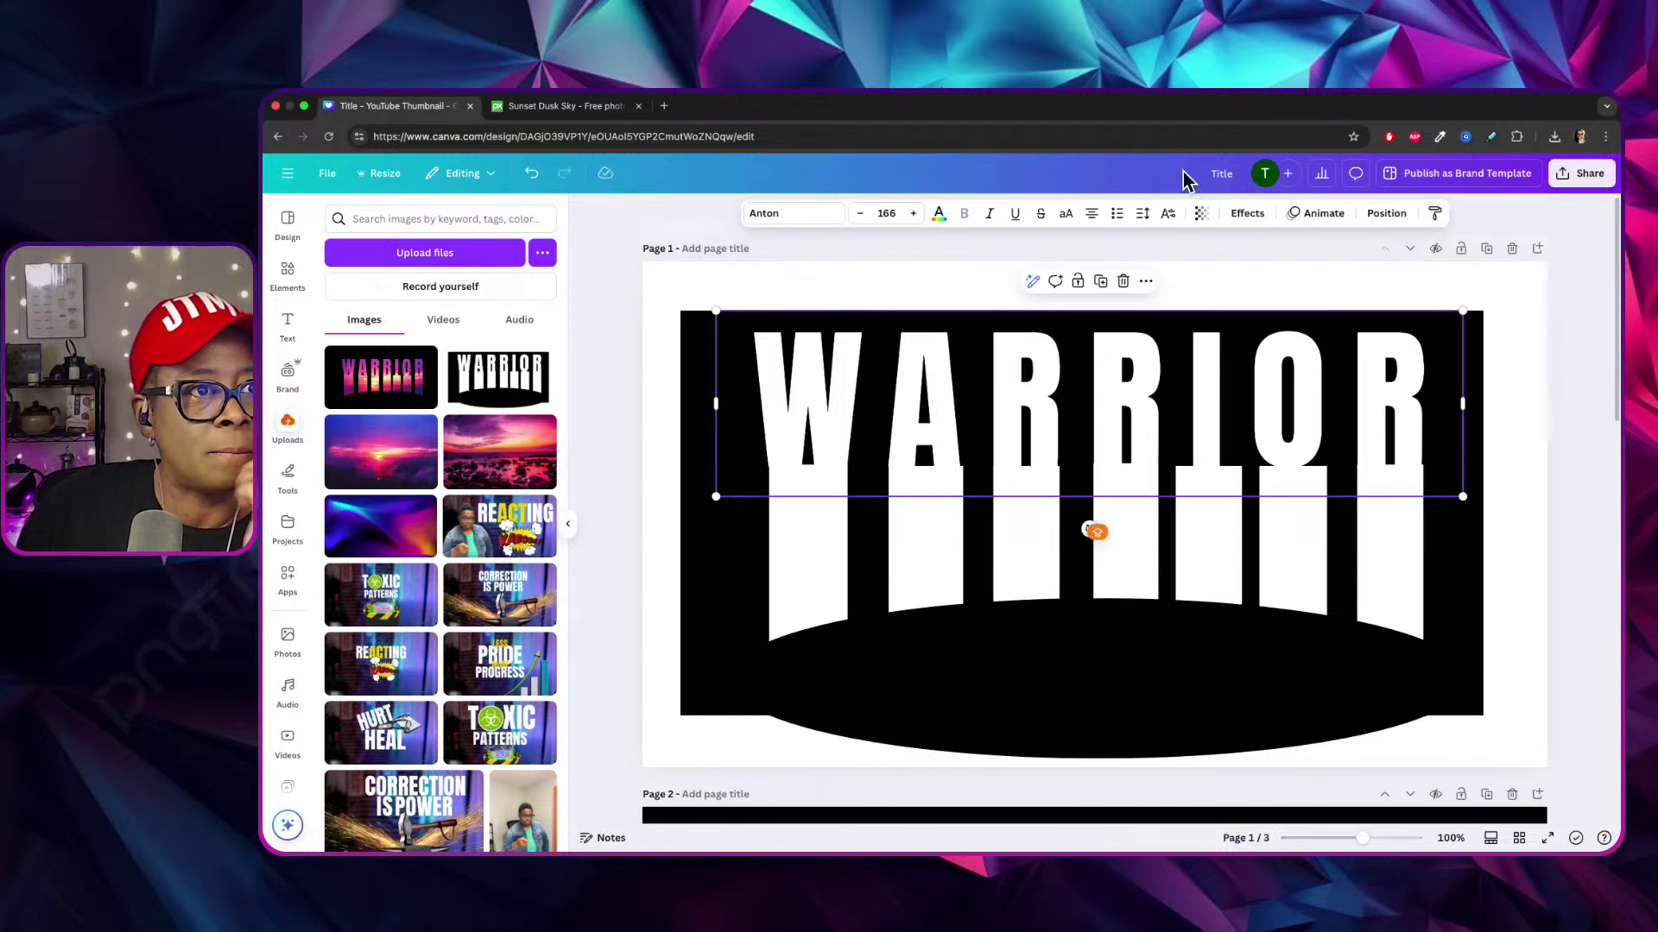
{"action": "left_click", "coordinate": [1155, 209]}
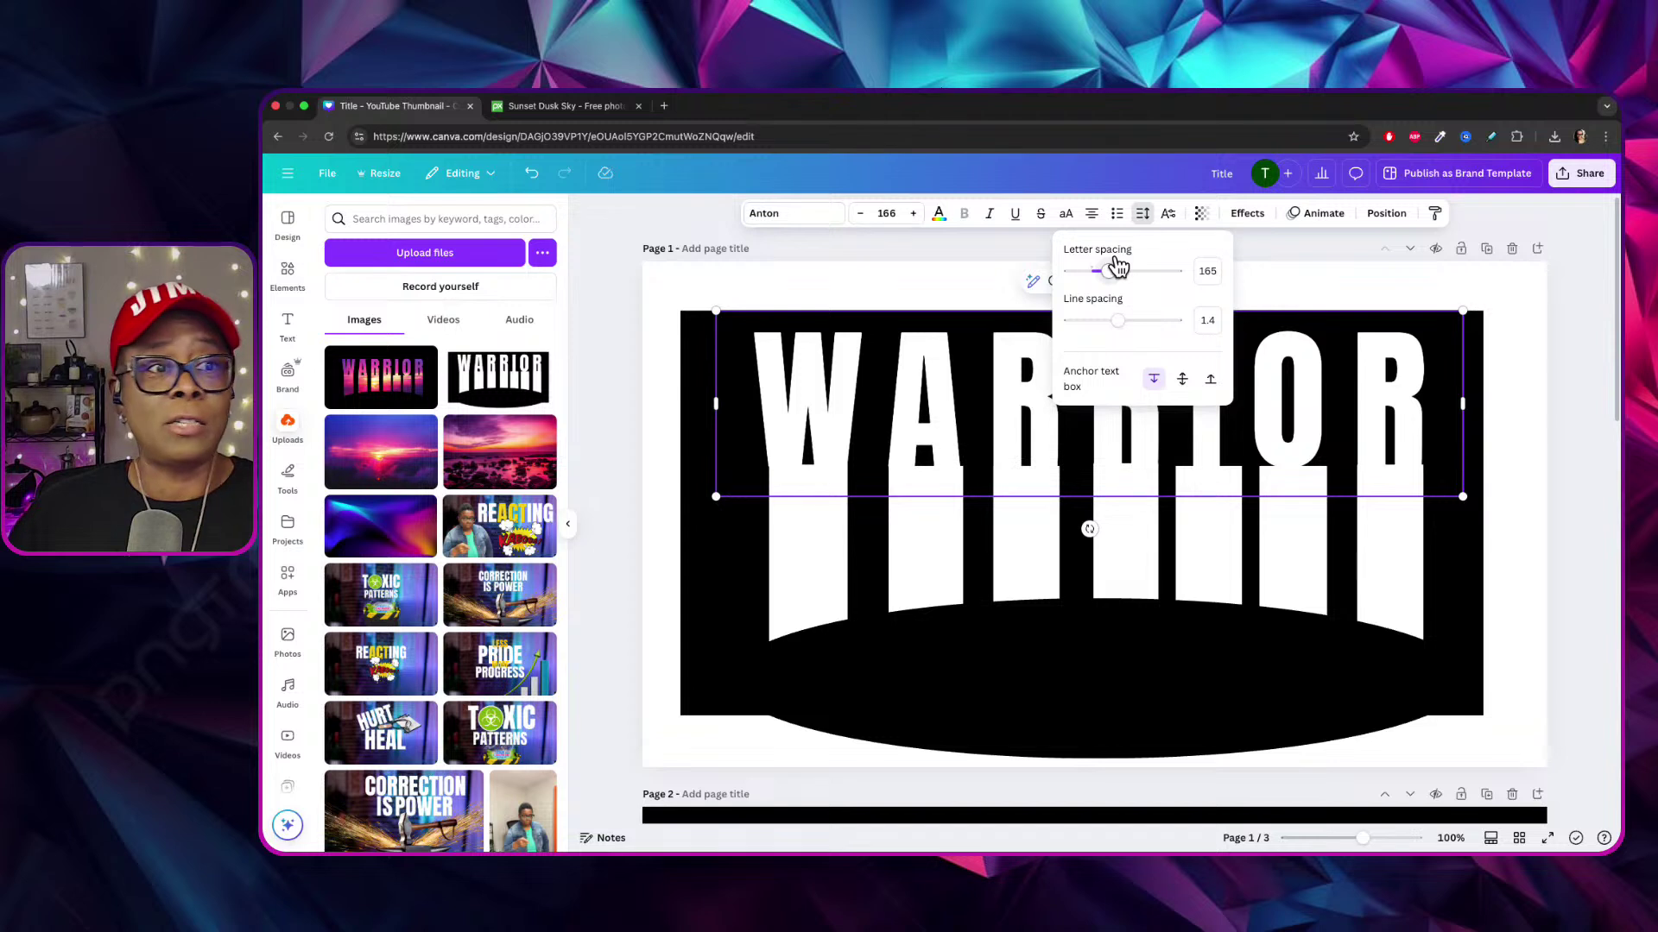
{"action": "left_click", "coordinate": [1154, 210]}
{"action": "left_click", "coordinate": [1143, 213]}
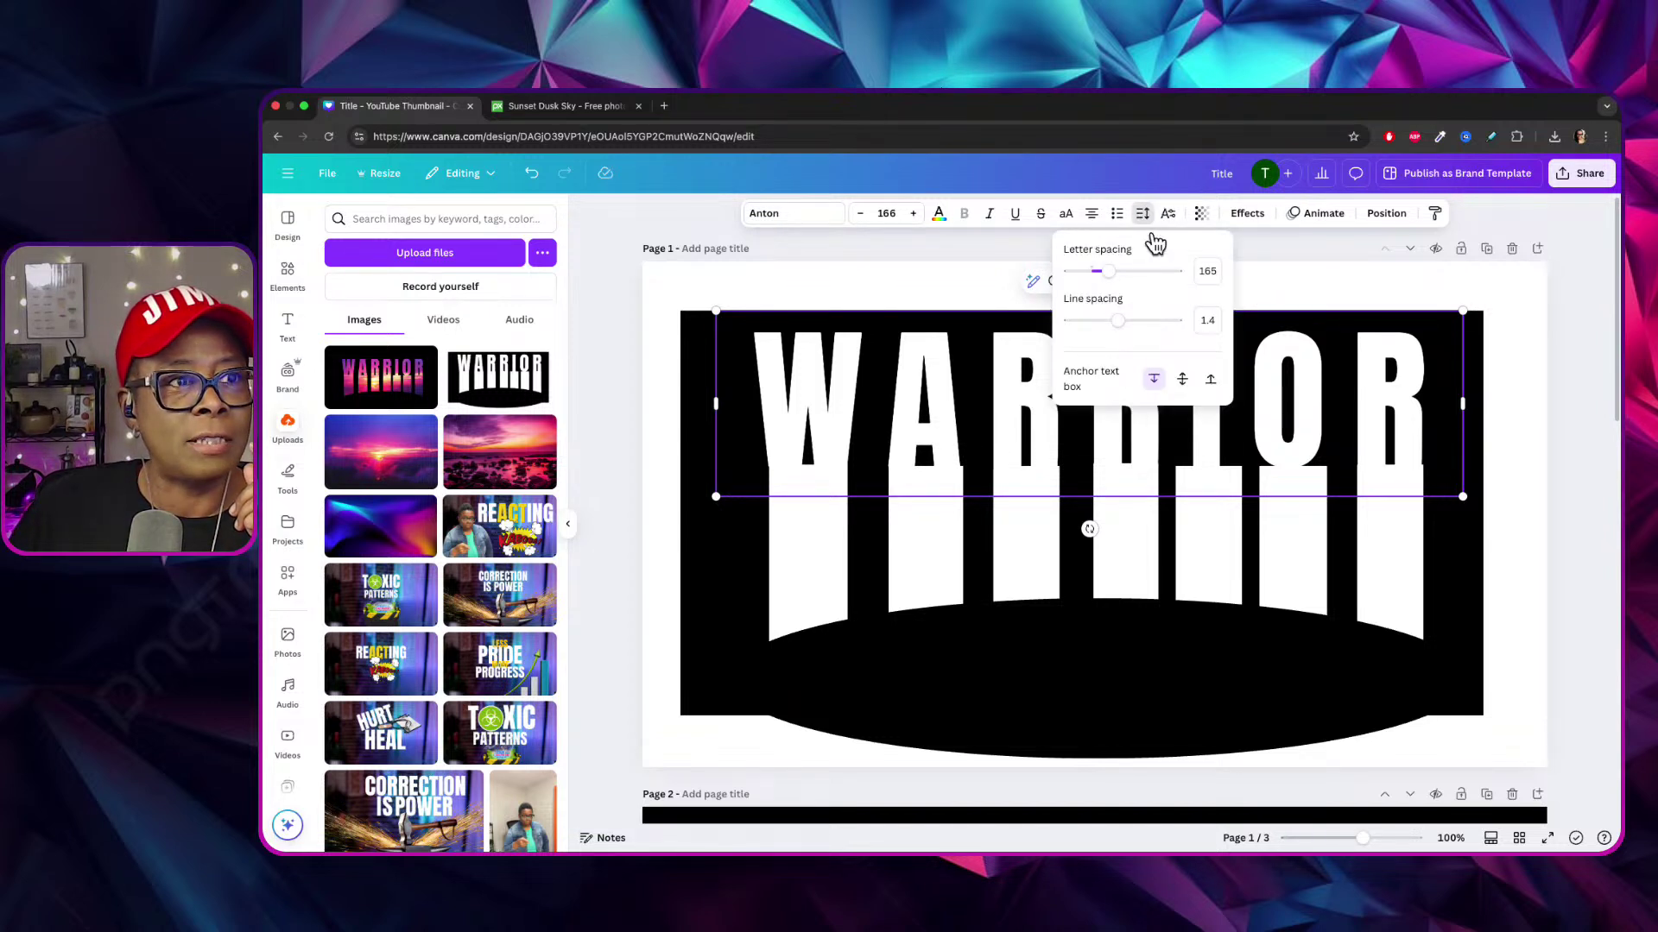
{"action": "left_click_drag", "start_coordinate": [1107, 270], "coordinate": [1119, 265]}
Tighten the letter spacing of the WARRIOR text on page 1 to 120.
{"action": "scroll", "coordinate": [1123, 513], "scroll_direction": "down", "scroll_amount": 10}
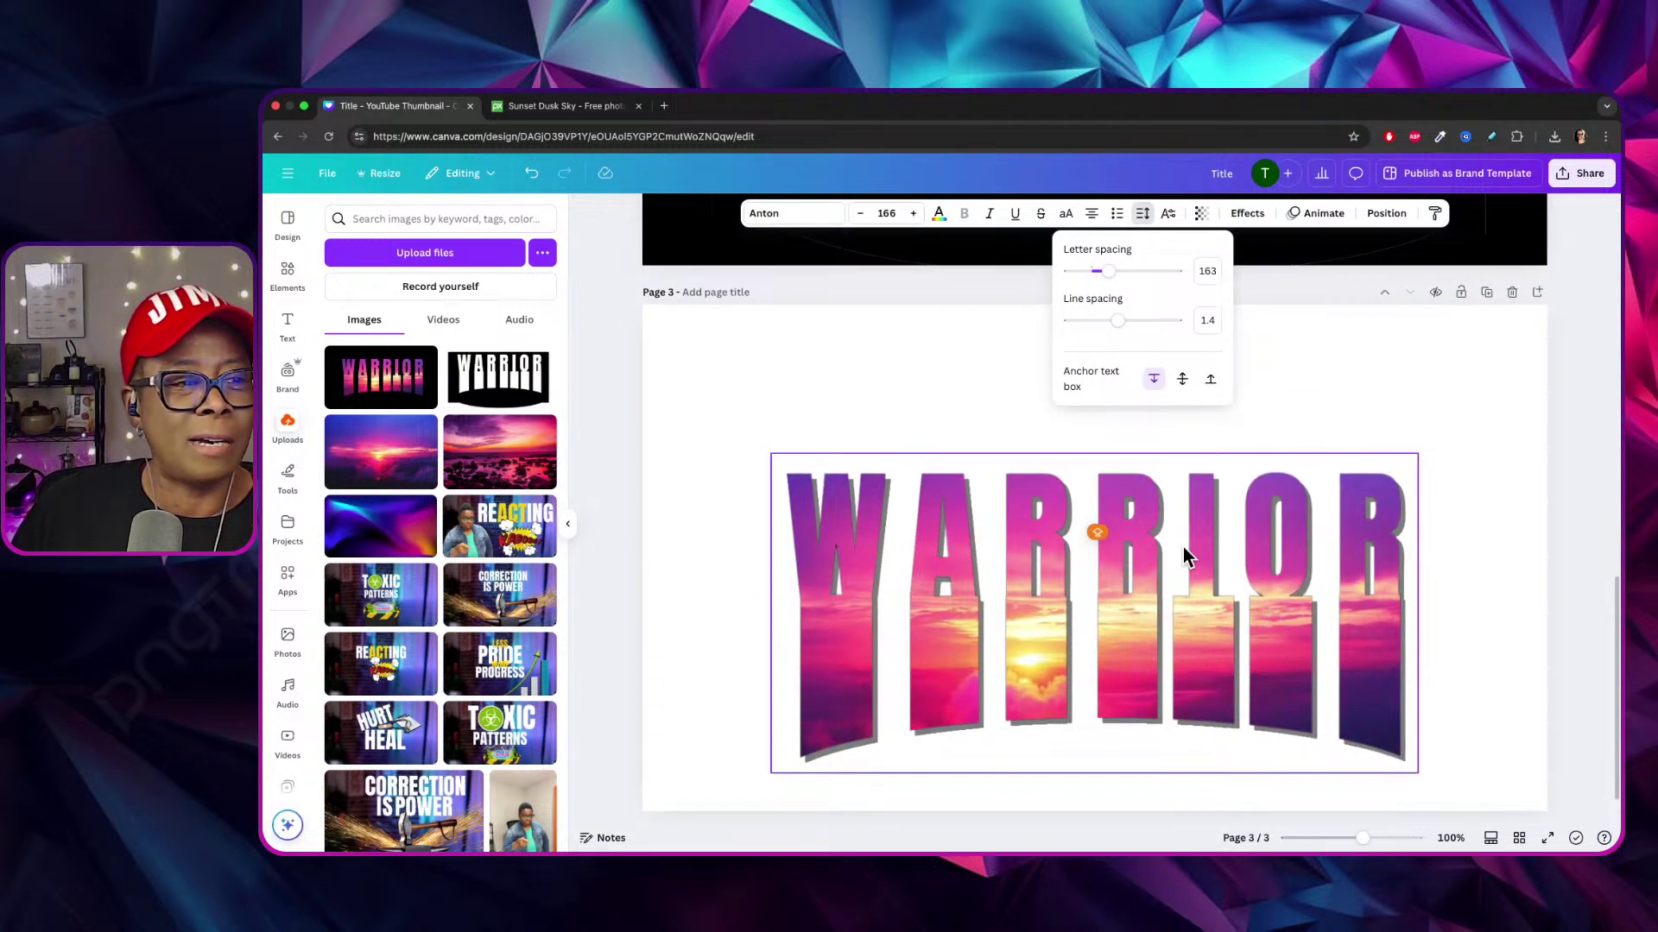
{"action": "scroll", "coordinate": [1183, 546], "scroll_direction": "up", "scroll_amount": 5}
{"action": "scroll", "coordinate": [1183, 542], "scroll_direction": "down", "scroll_amount": 6}
{"action": "scroll", "coordinate": [1183, 542], "scroll_direction": "up", "scroll_amount": 6}
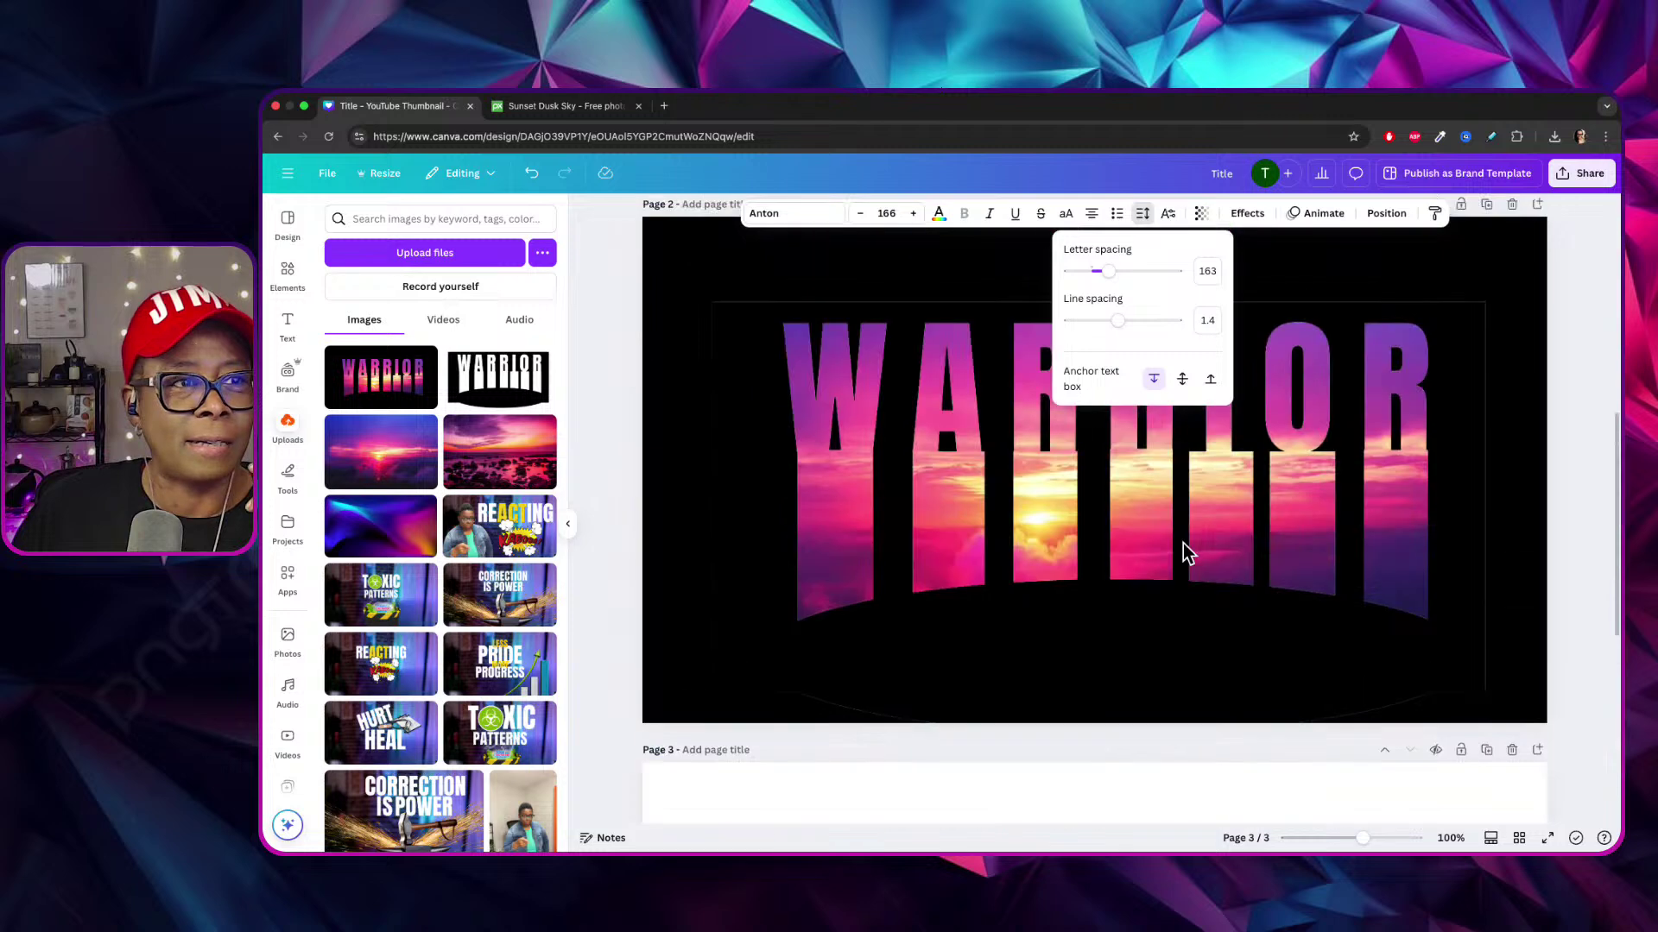
{"action": "scroll", "coordinate": [1182, 542], "scroll_direction": "up", "scroll_amount": 6}
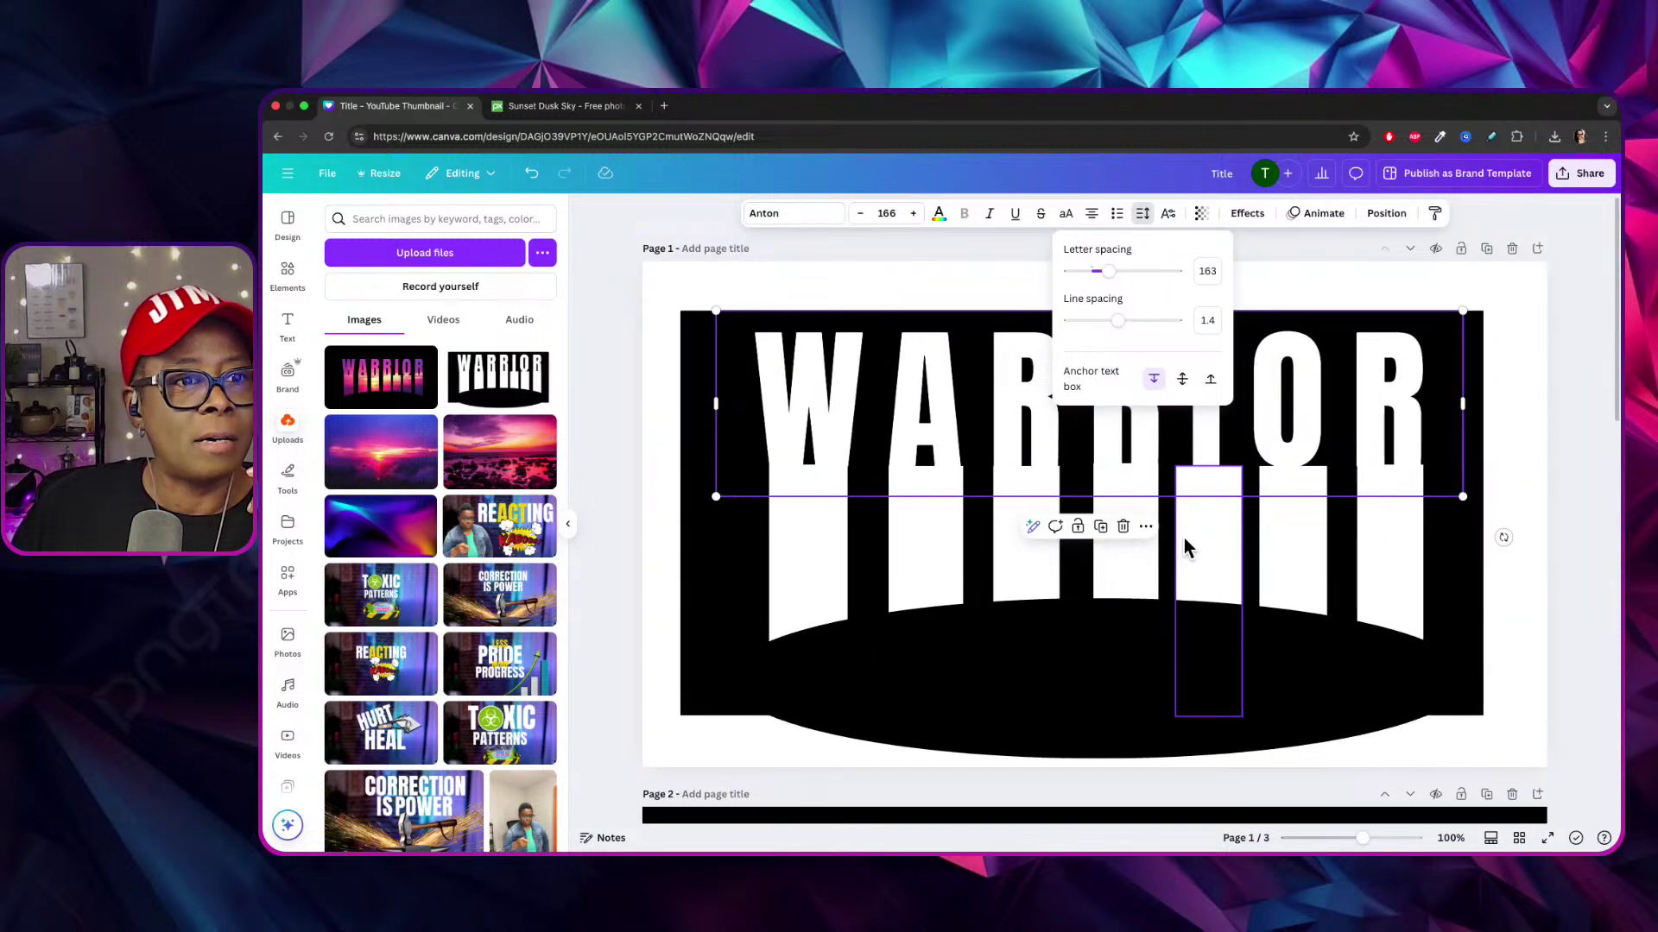
{"action": "left_click", "coordinate": [1255, 407]}
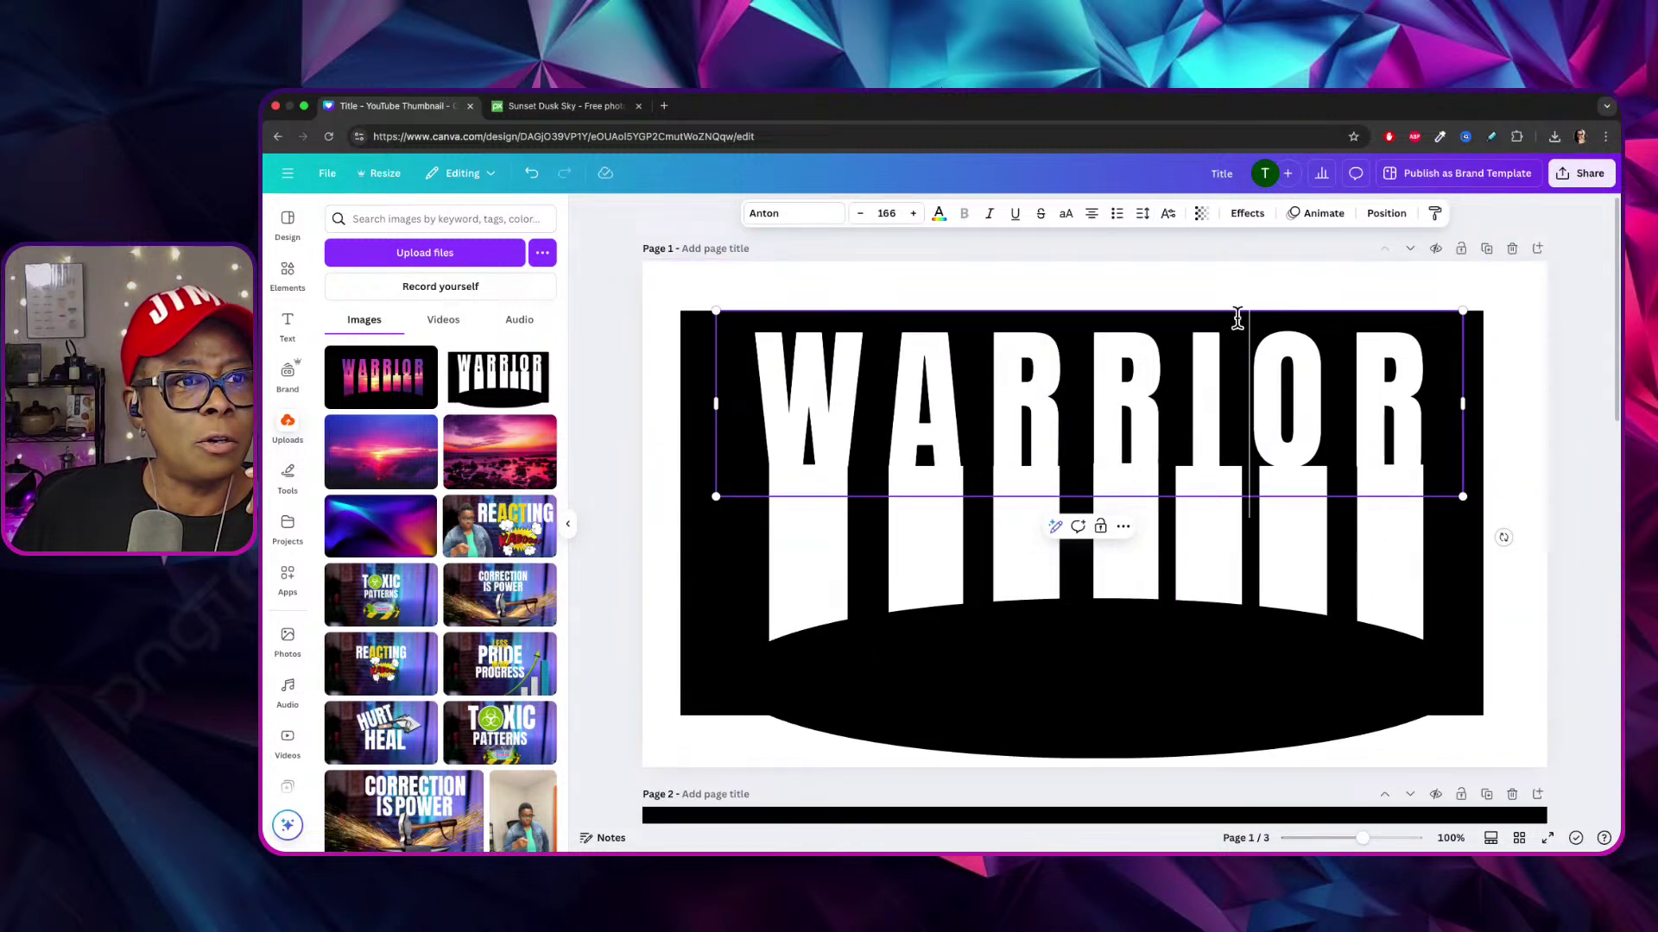
{"action": "left_click", "coordinate": [1142, 213]}
{"action": "left_click_drag", "start_coordinate": [1118, 268], "coordinate": [1114, 269]}
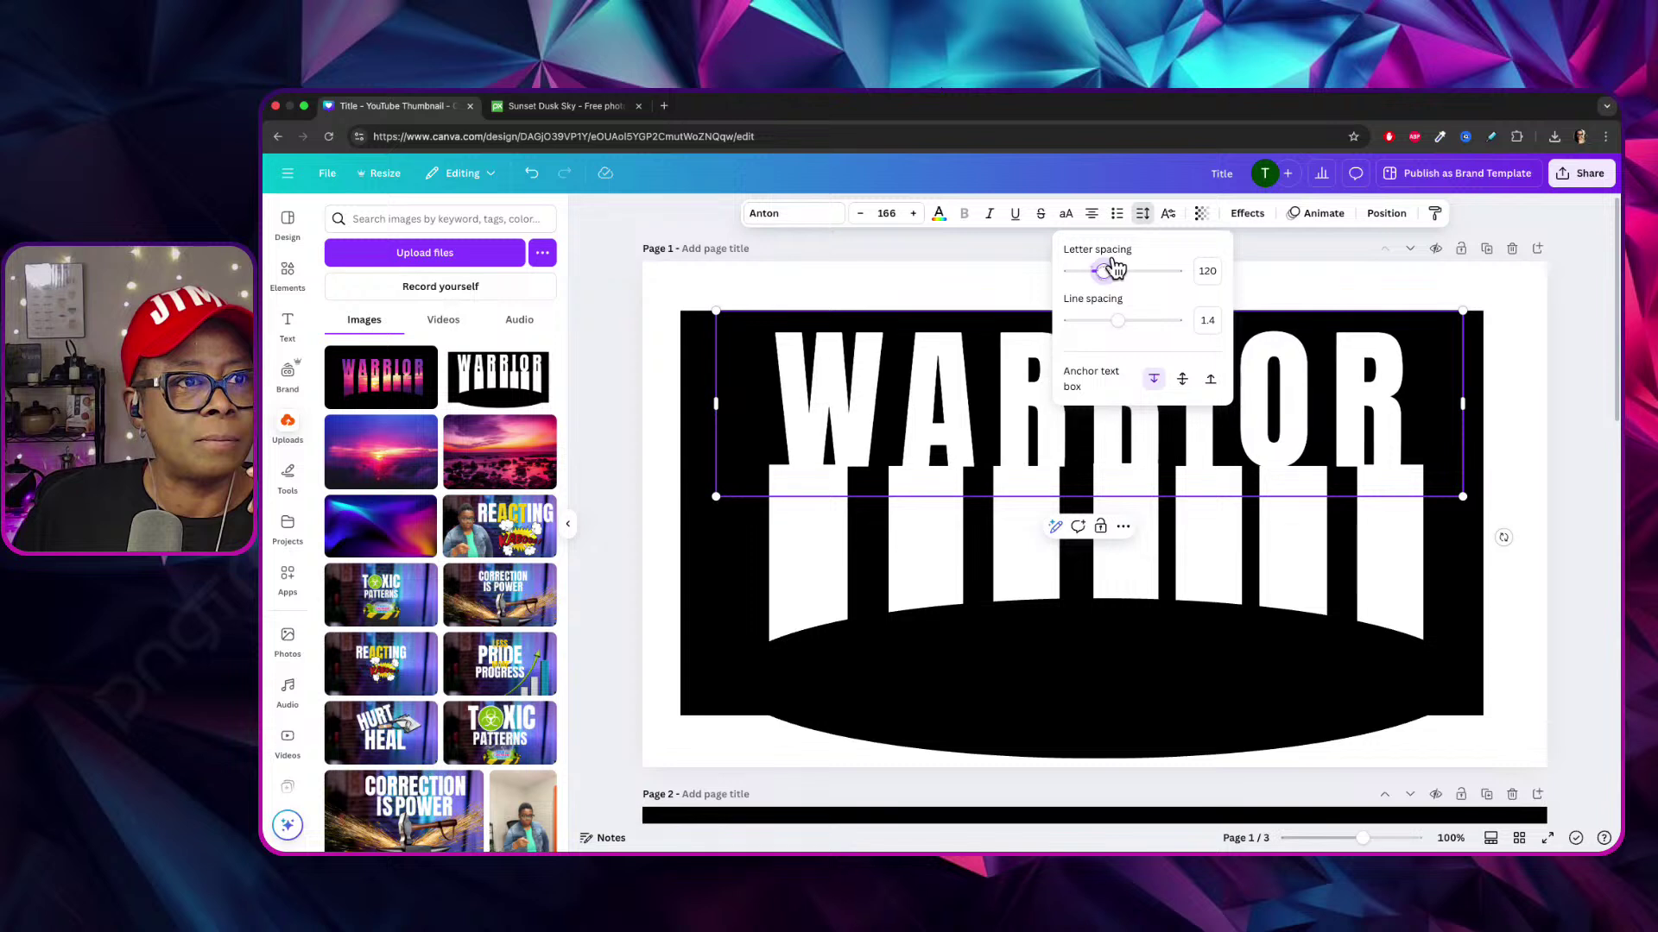
{"action": "left_click", "coordinate": [1528, 495]}
Realign the white bars beneath the W, A and first R with their letters, adjusting bar widths to fit.
{"action": "left_click", "coordinate": [829, 535]}
{"action": "left_click_drag", "start_coordinate": [830, 537], "coordinate": [828, 536]}
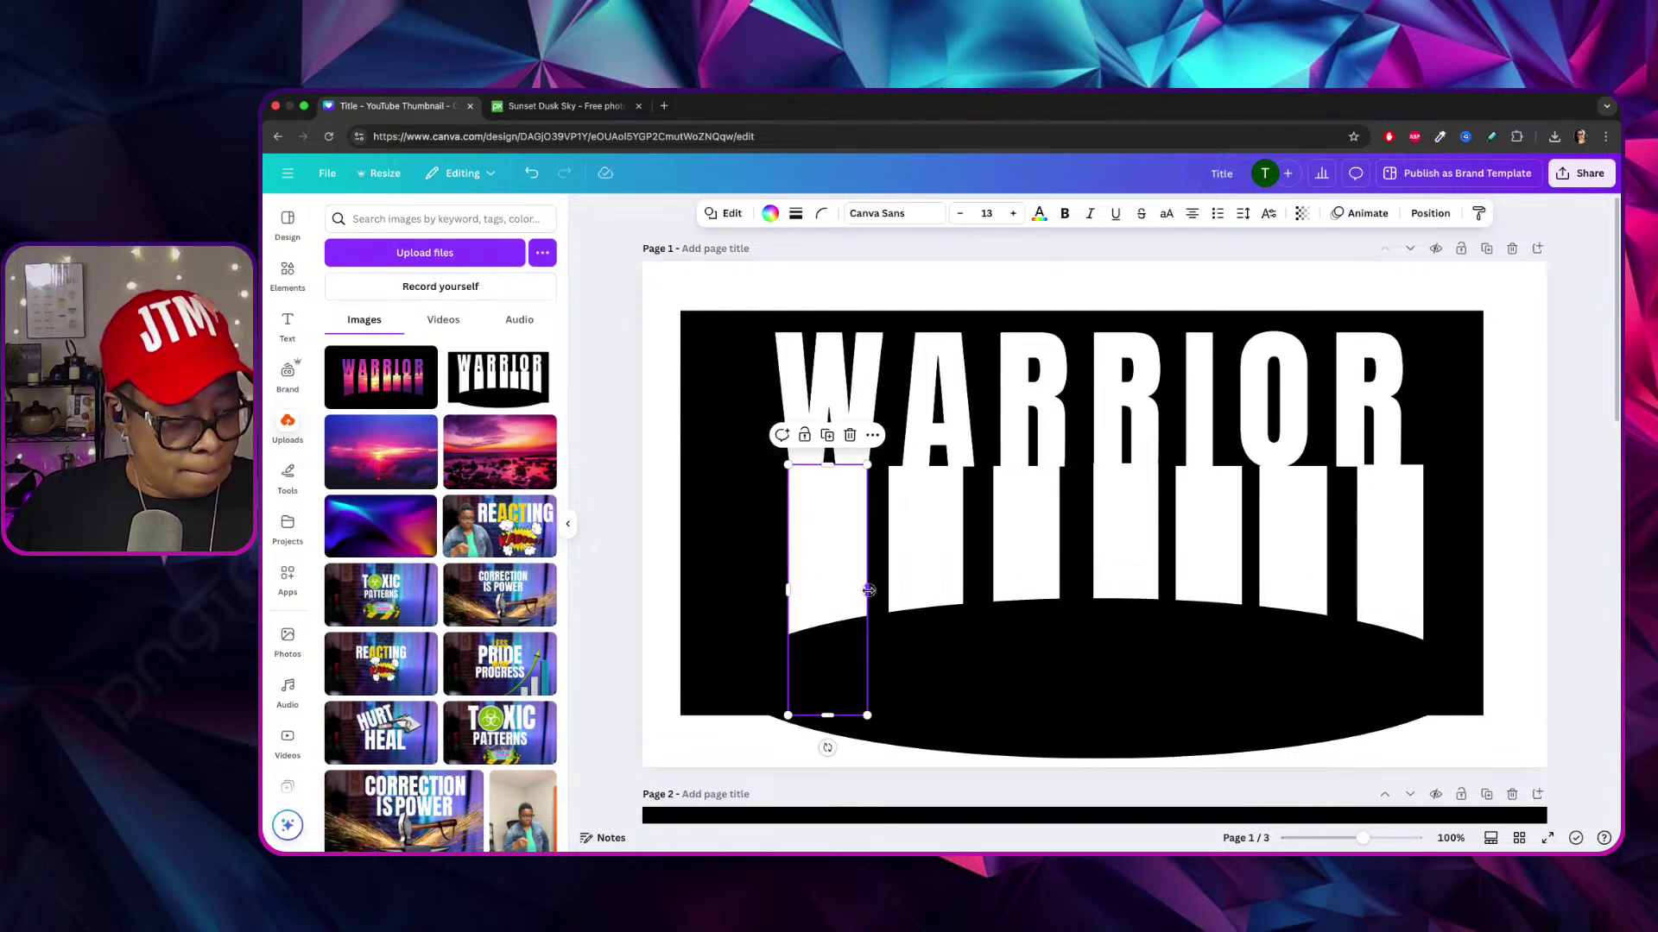
{"action": "left_click_drag", "start_coordinate": [870, 591], "coordinate": [1010, 525]}
{"action": "key", "text": "super+z"}
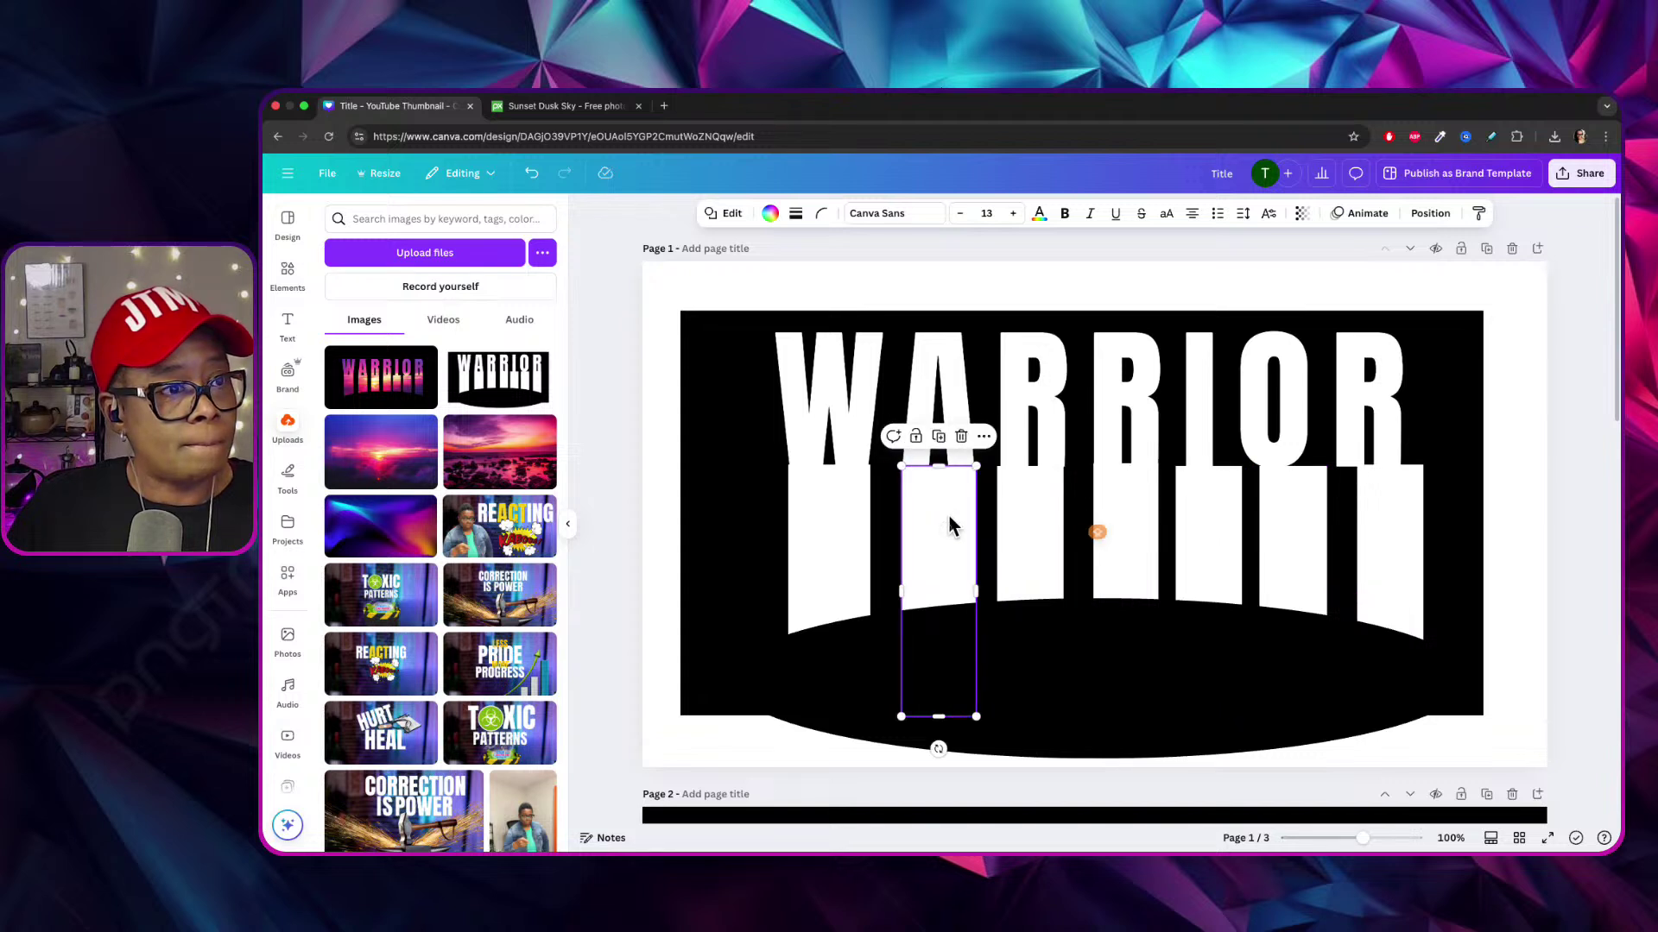
{"action": "left_click_drag", "start_coordinate": [976, 596], "coordinate": [979, 596]}
{"action": "left_click_drag", "start_coordinate": [1054, 555], "coordinate": [1151, 528]}
{"action": "left_click_drag", "start_coordinate": [1029, 521], "coordinate": [1031, 518]}
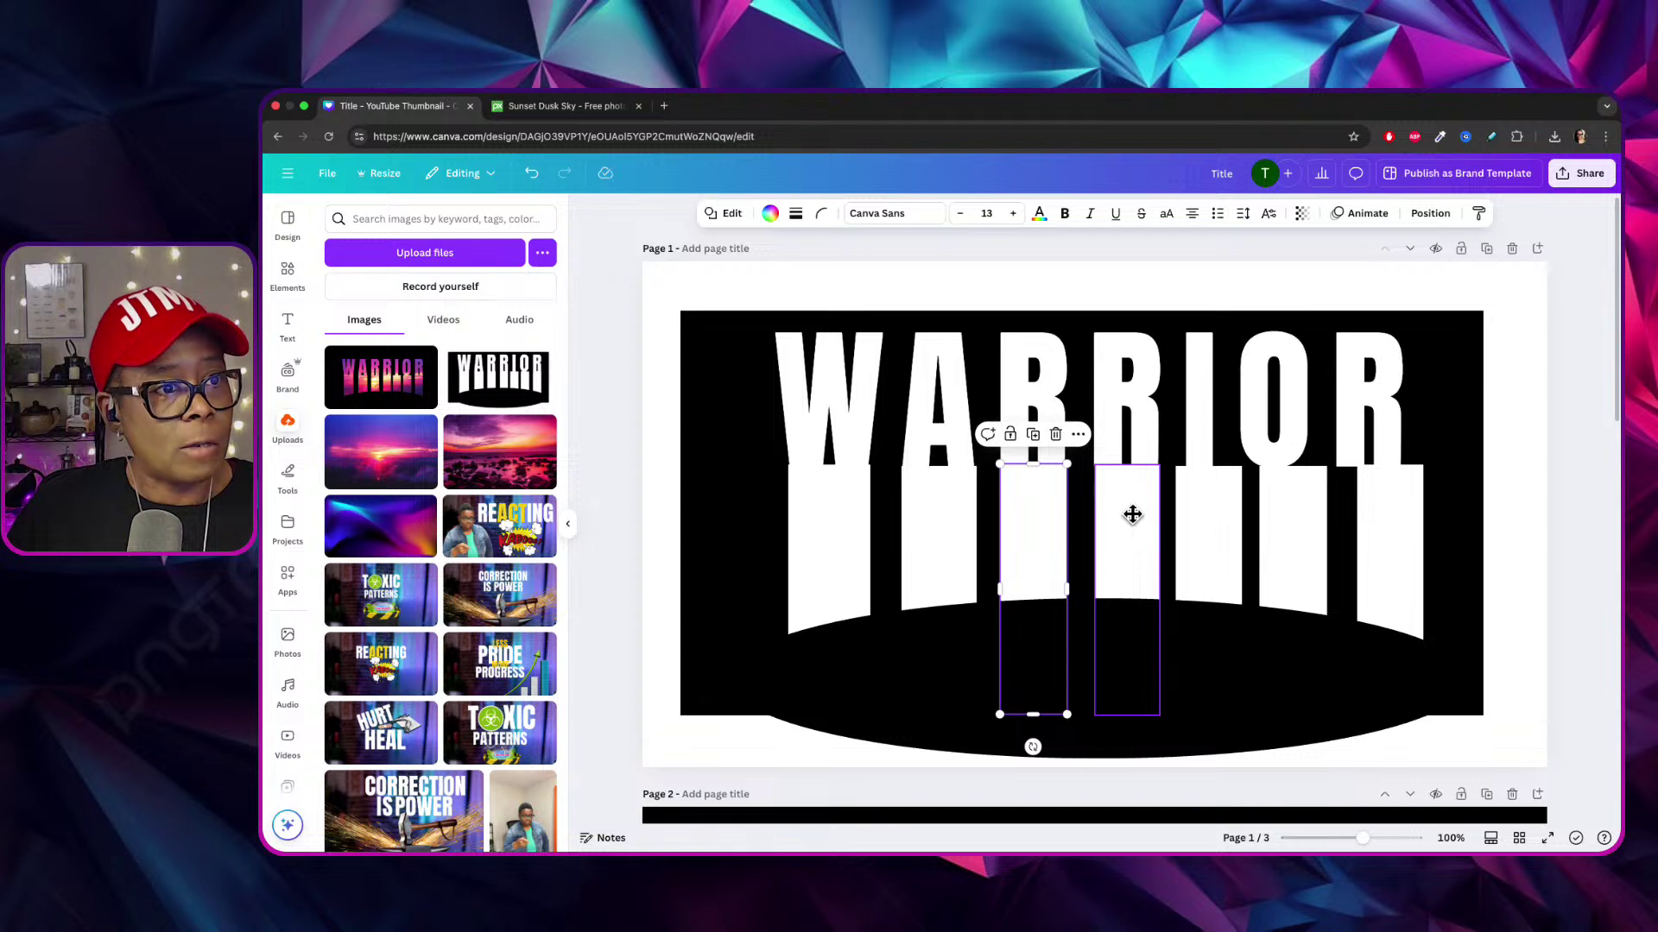
Realign the white bars beneath the second R, I, O and final R with their letters.
{"action": "left_click", "coordinate": [1132, 516]}
{"action": "left_click", "coordinate": [1213, 523]}
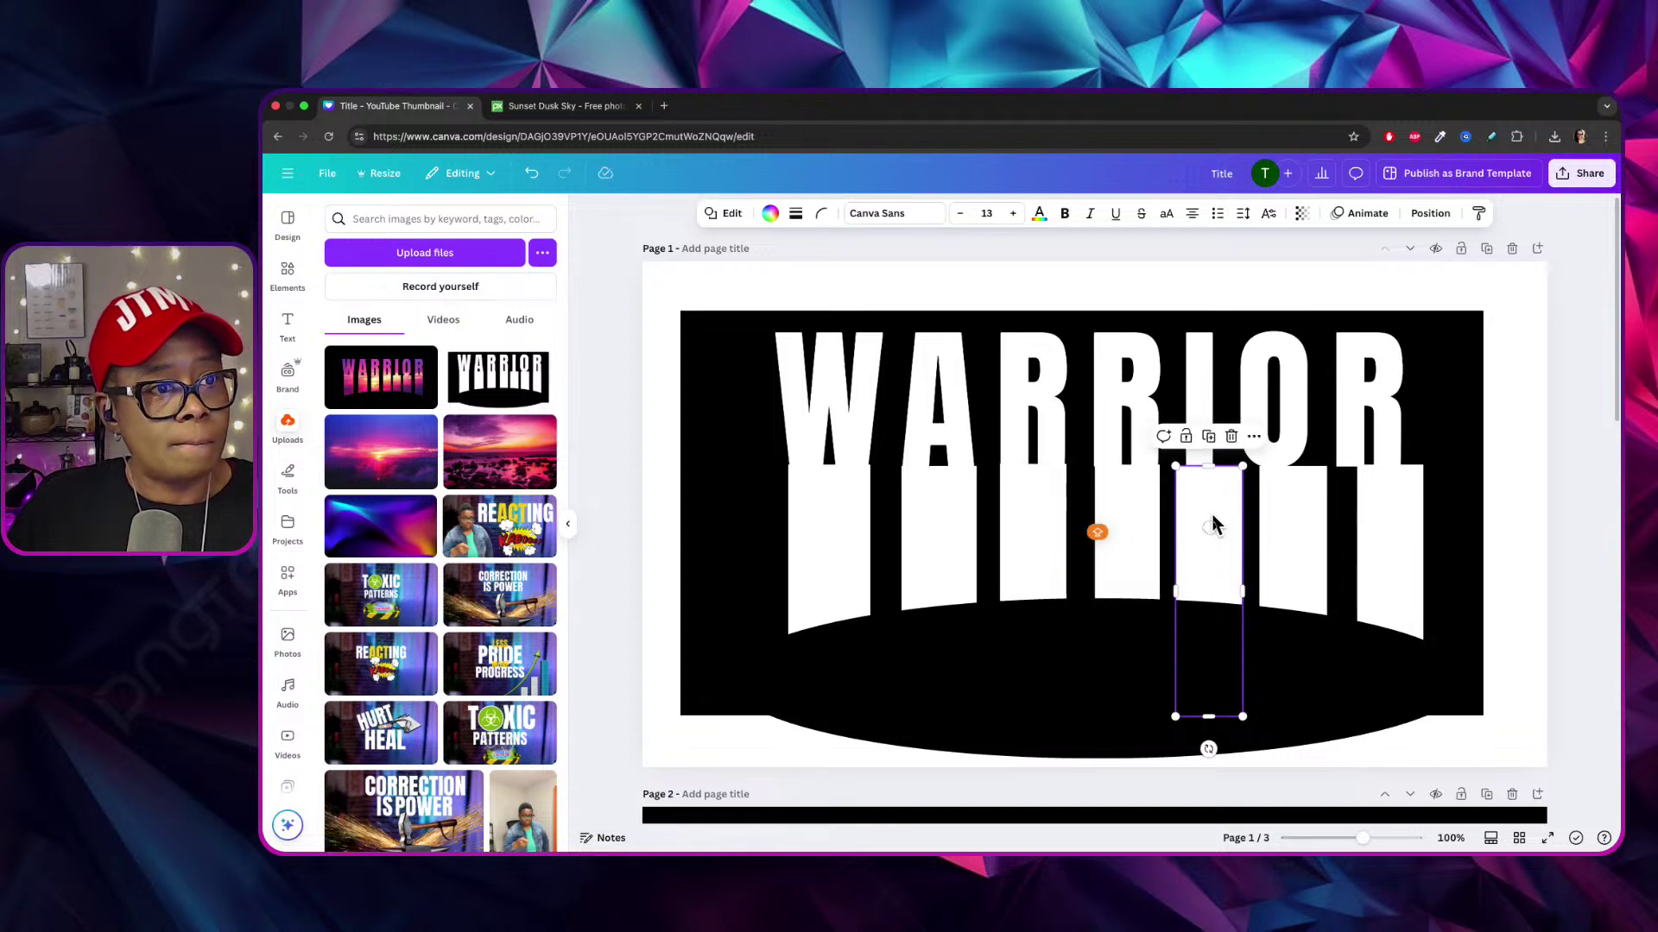
{"action": "left_click", "coordinate": [1302, 529]}
{"action": "left_click_drag", "start_coordinate": [1302, 529], "coordinate": [1300, 532]}
{"action": "left_click_drag", "start_coordinate": [1417, 529], "coordinate": [1395, 529]}
Nudge the WARRIOR text on page 1 slightly to the right and realign the white bars beneath its letters.
{"action": "left_click", "coordinate": [1469, 529]}
{"action": "left_click_drag", "start_coordinate": [1295, 399], "coordinate": [1302, 397]}
{"action": "left_click", "coordinate": [1282, 546]}
{"action": "left_click_drag", "start_coordinate": [1149, 546], "coordinate": [845, 526]}
{"action": "left_click", "coordinate": [939, 529]}
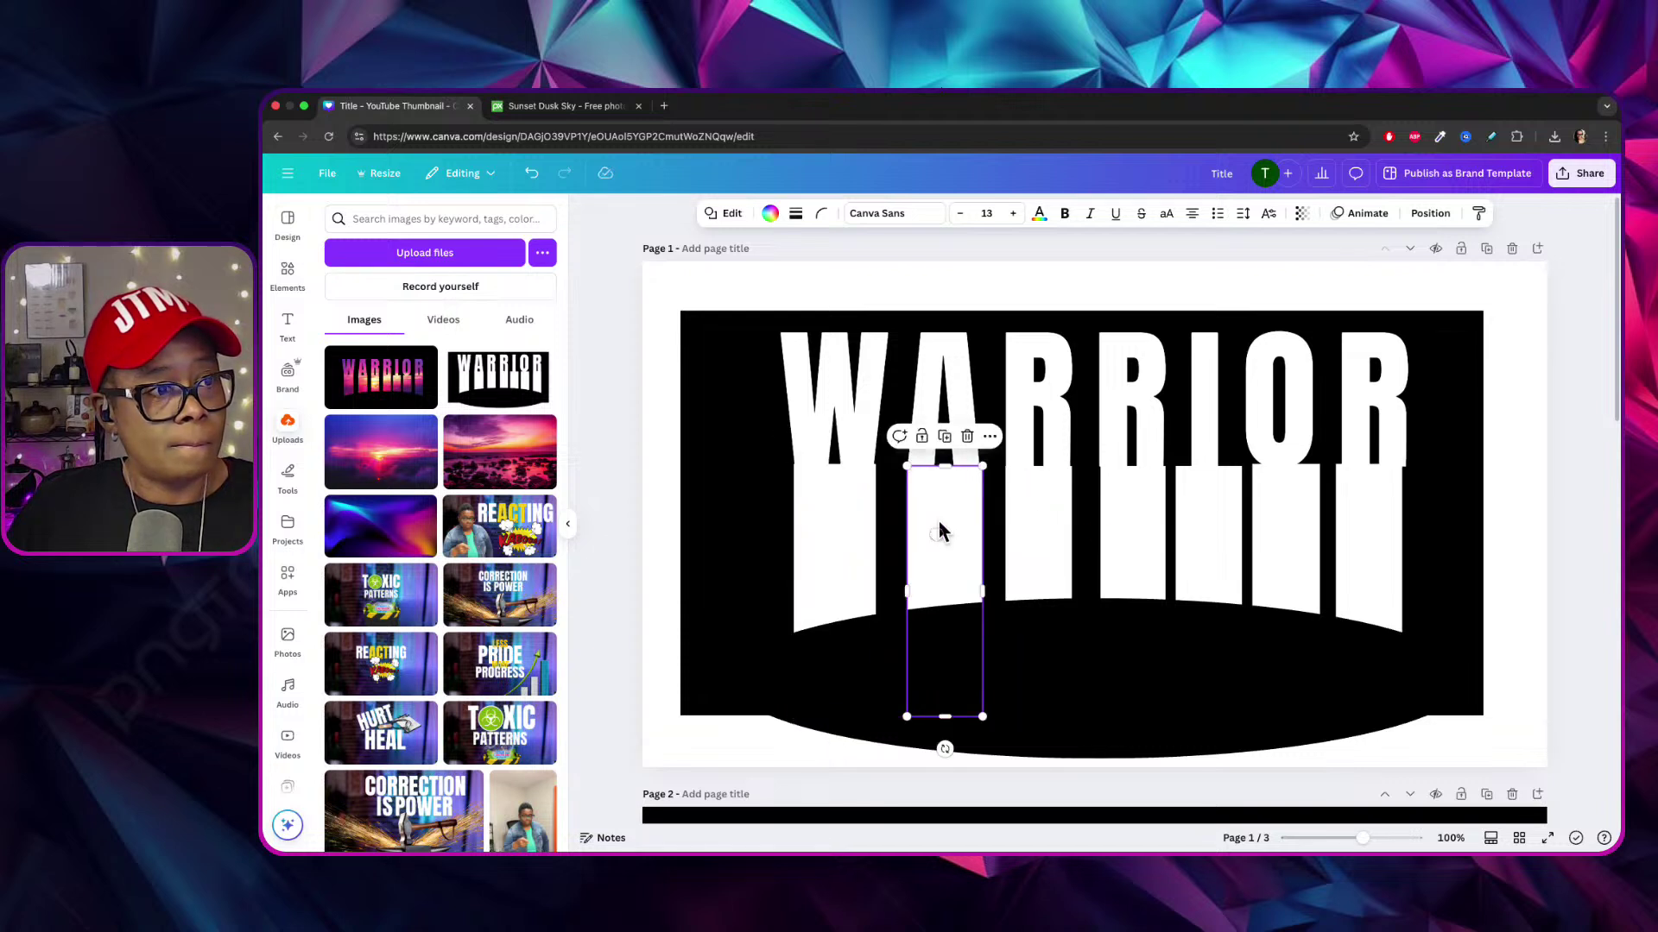
Fine-tune the positions of the white bars beneath the second R, the O and the final R.
{"action": "left_click", "coordinate": [1127, 540]}
{"action": "left_click_drag", "start_coordinate": [1127, 540], "coordinate": [1128, 536]}
{"action": "left_click", "coordinate": [1260, 541]}
{"action": "left_click_drag", "start_coordinate": [1261, 541], "coordinate": [1264, 539]}
{"action": "scroll", "coordinate": [1264, 539], "scroll_direction": "down", "scroll_amount": 5}
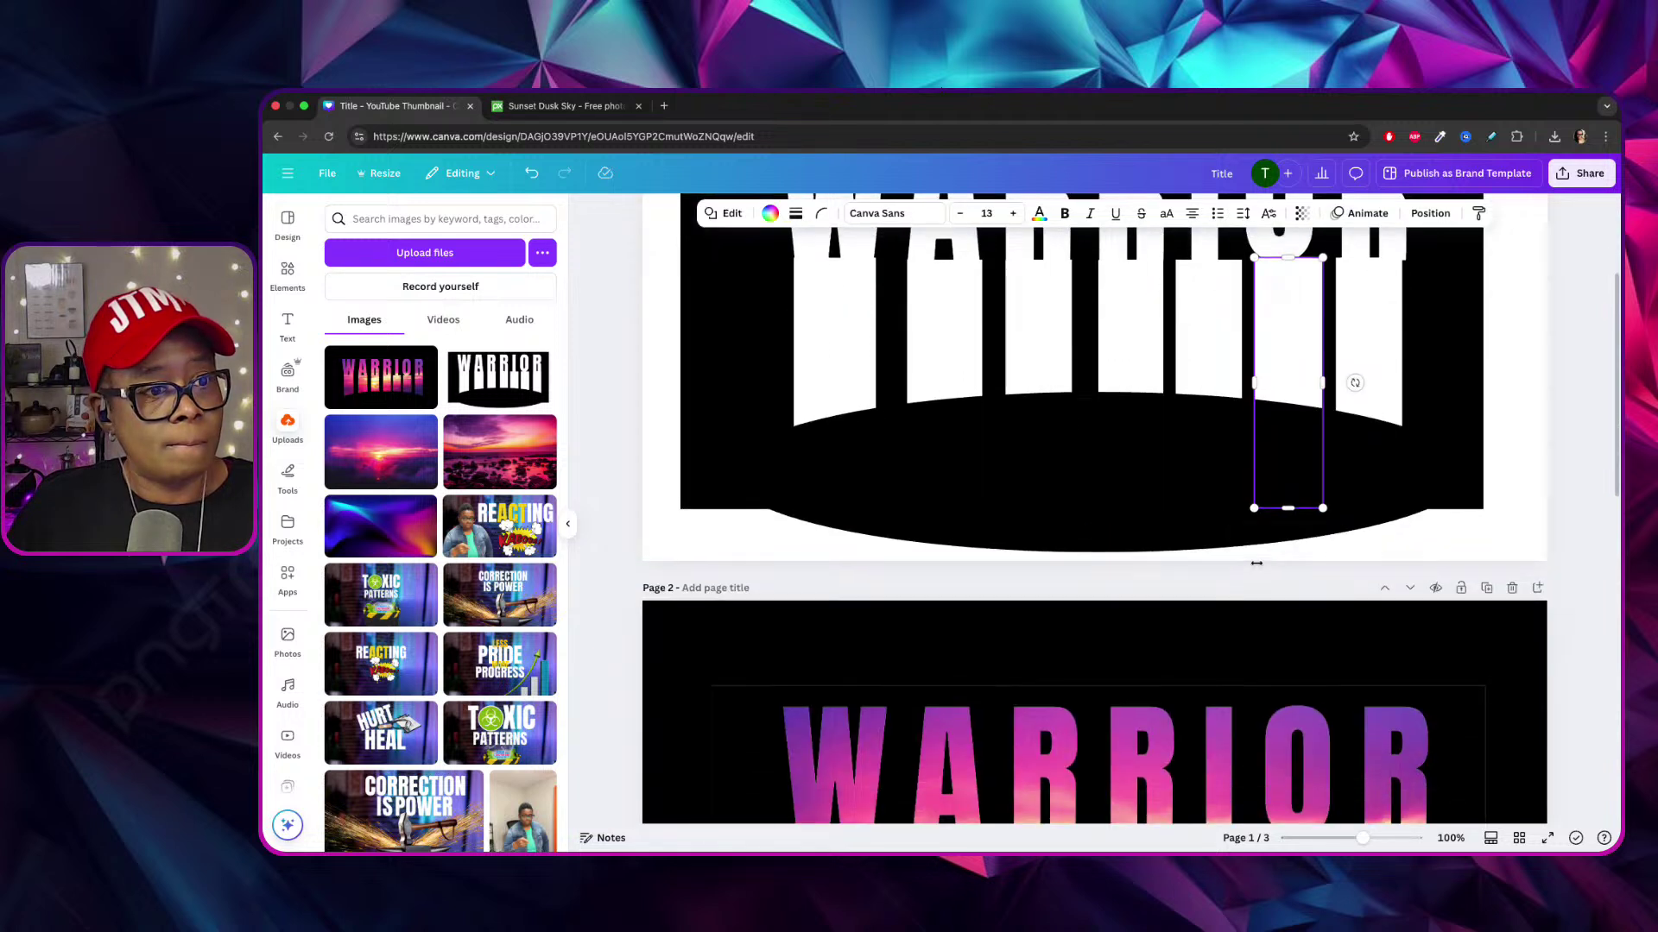
{"action": "scroll", "coordinate": [1338, 501], "scroll_direction": "up", "scroll_amount": 4}
{"action": "left_click", "coordinate": [1384, 473]}
{"action": "left_click_drag", "start_coordinate": [1384, 473], "coordinate": [1392, 470]}
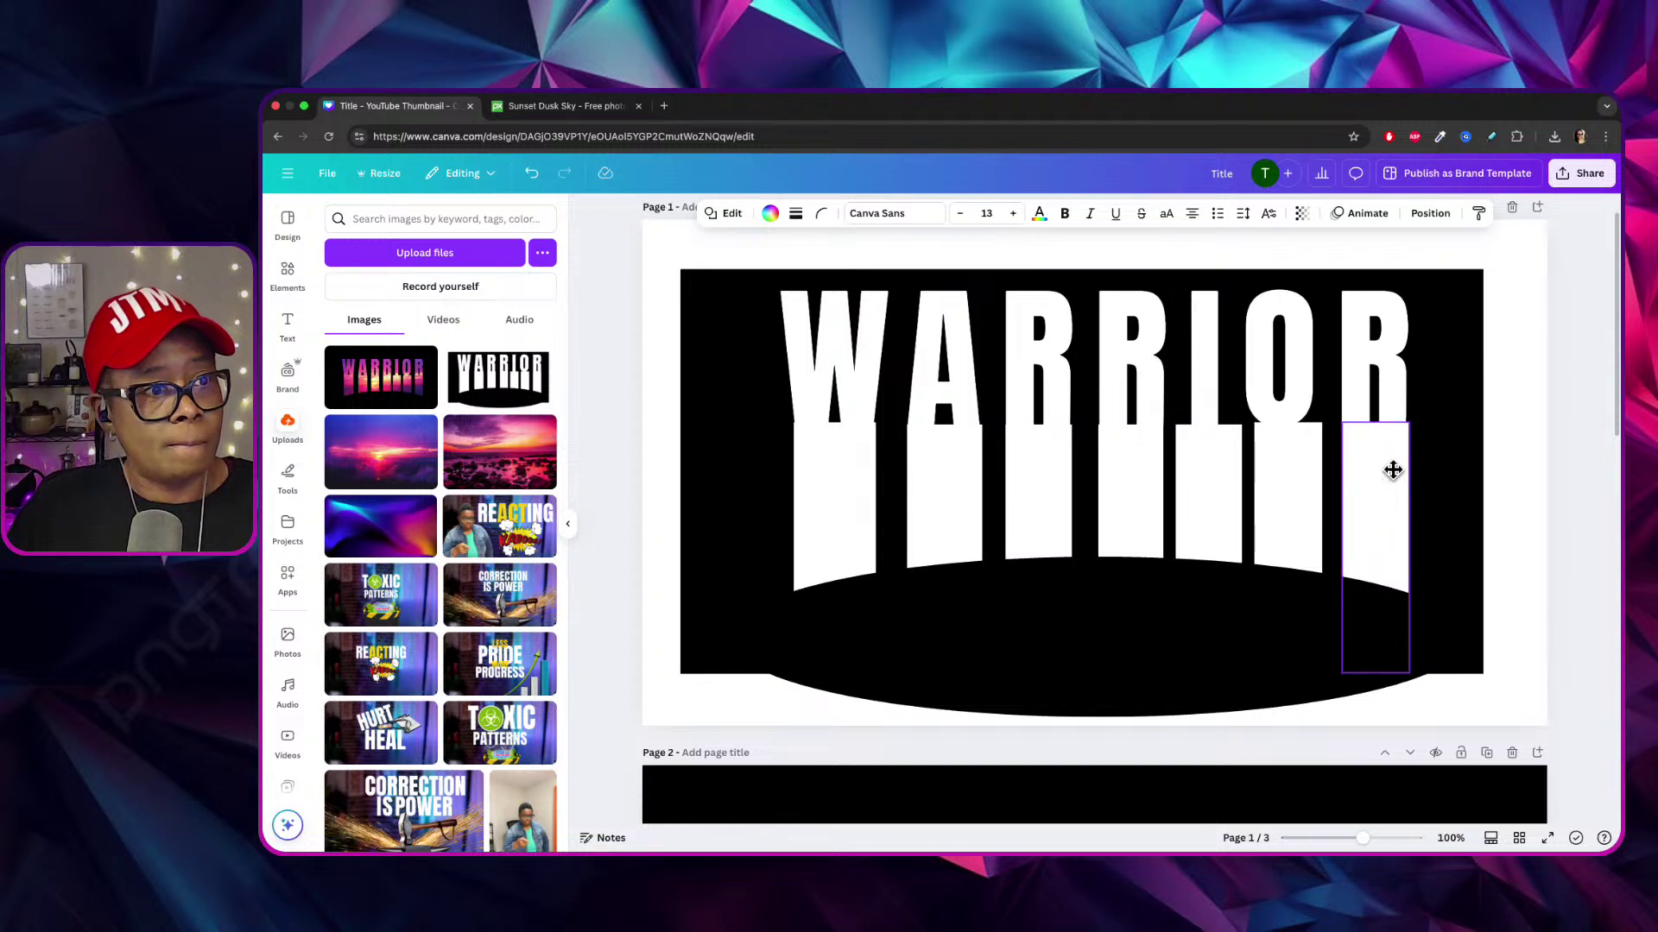
Download only page 1 of the design as a PNG at 1,280 × 720 px.
{"action": "scroll", "coordinate": [1480, 544], "scroll_direction": "down", "scroll_amount": 6}
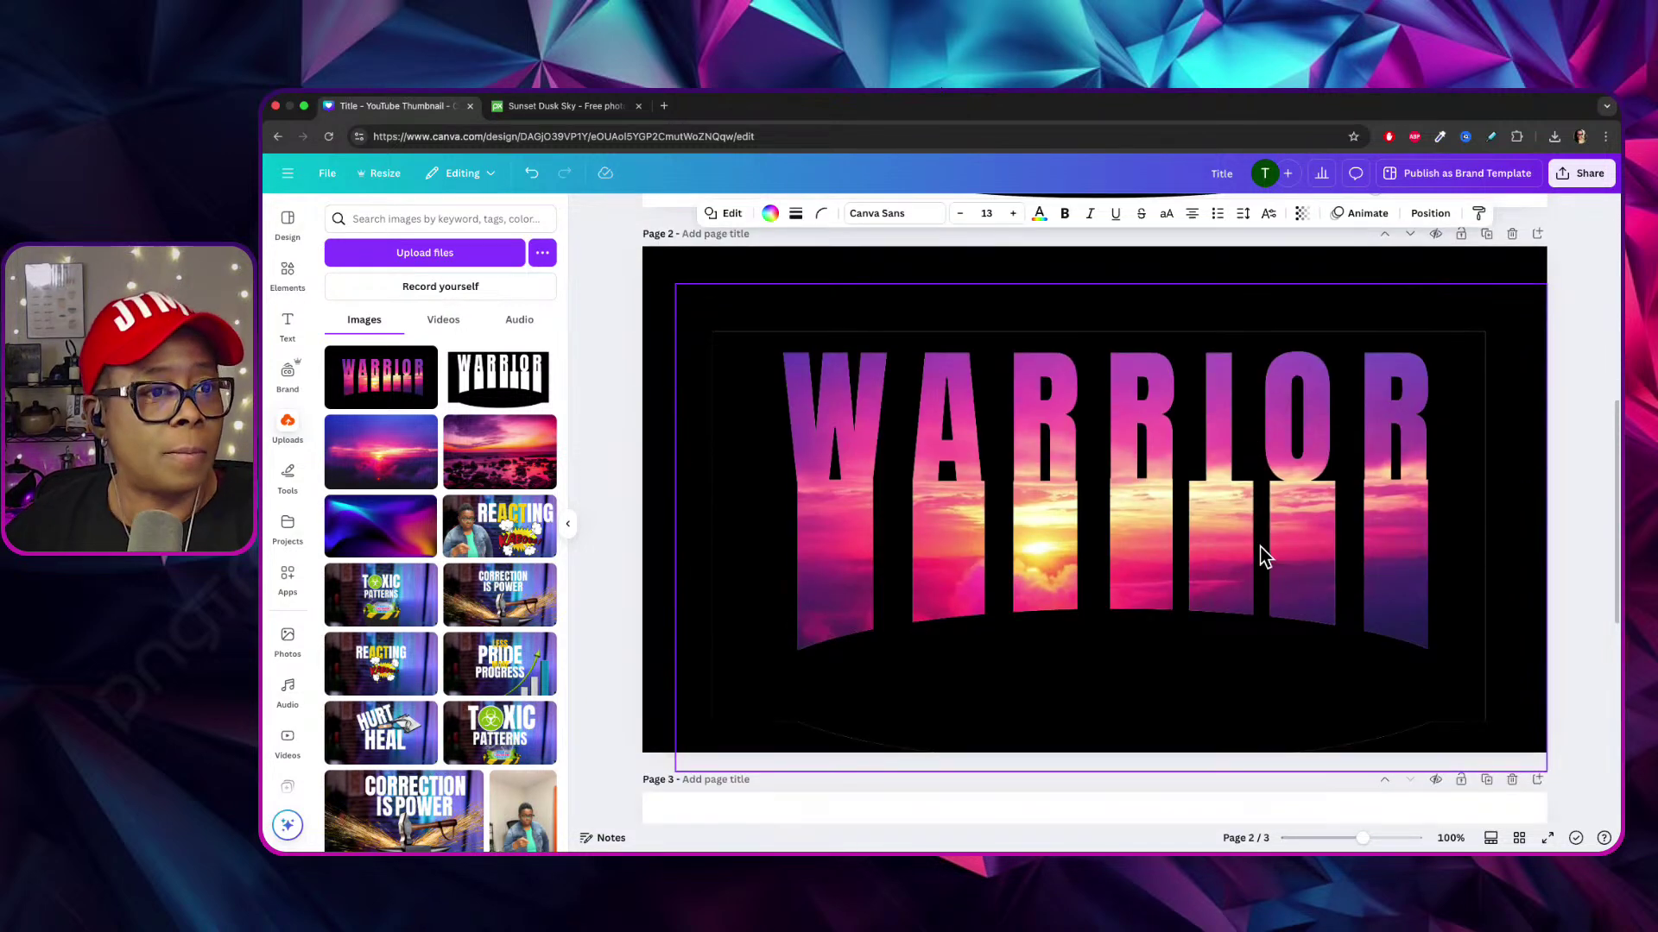
{"action": "scroll", "coordinate": [1257, 551], "scroll_direction": "up", "scroll_amount": 6}
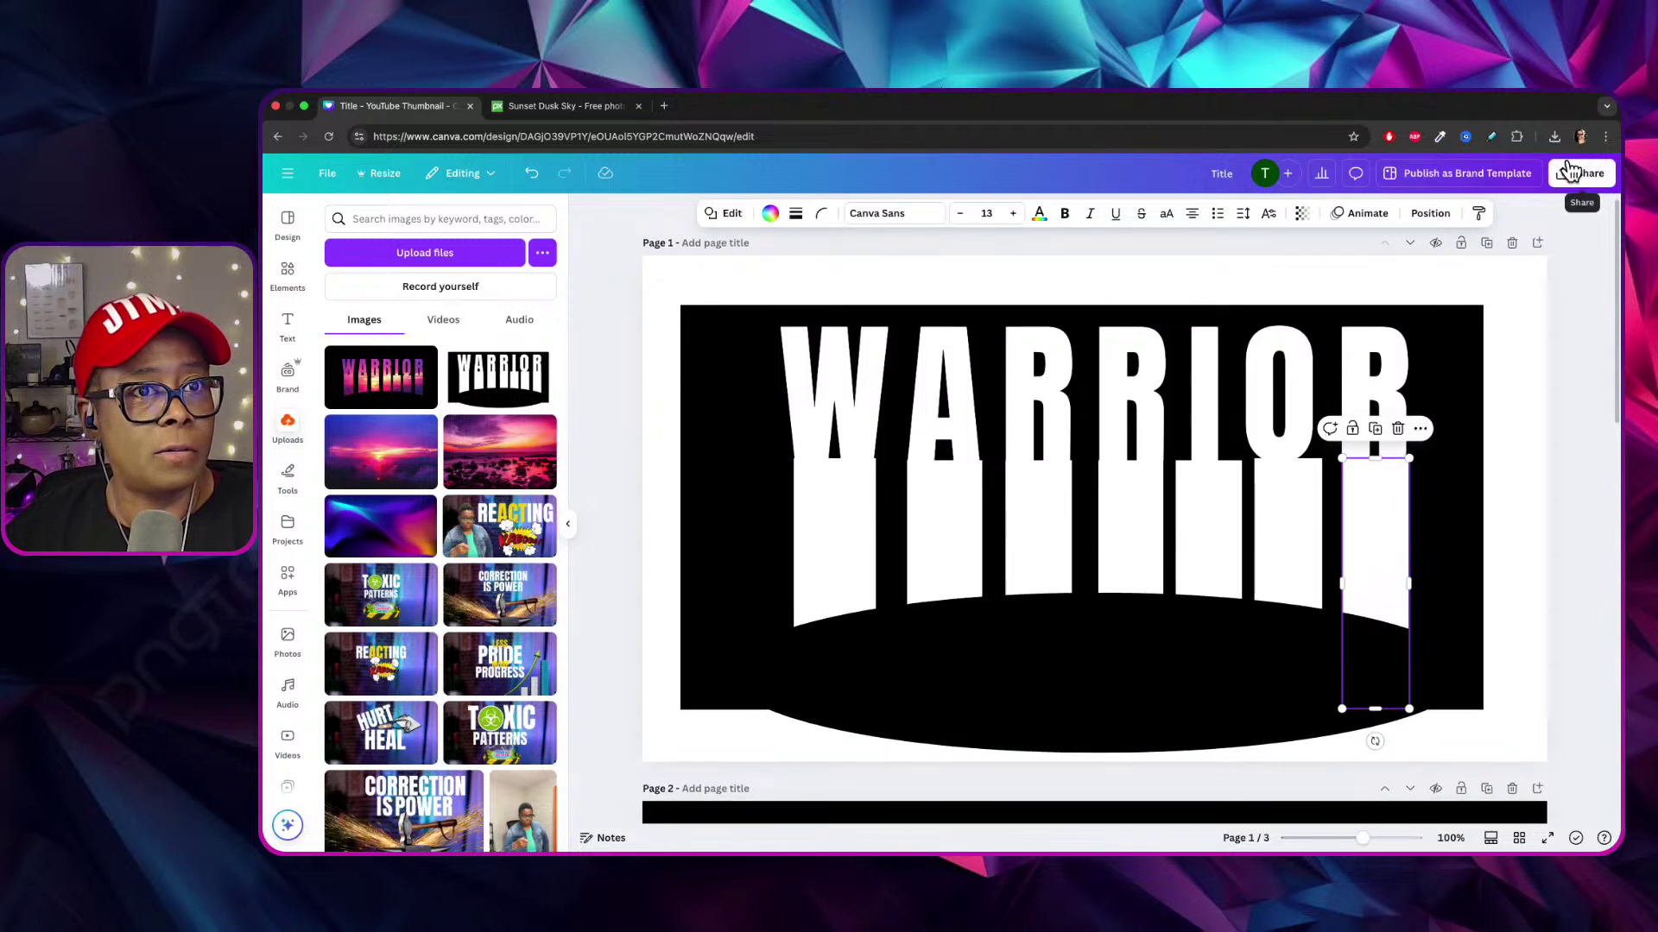
{"action": "scroll", "coordinate": [1506, 418], "scroll_direction": "down", "scroll_amount": 1}
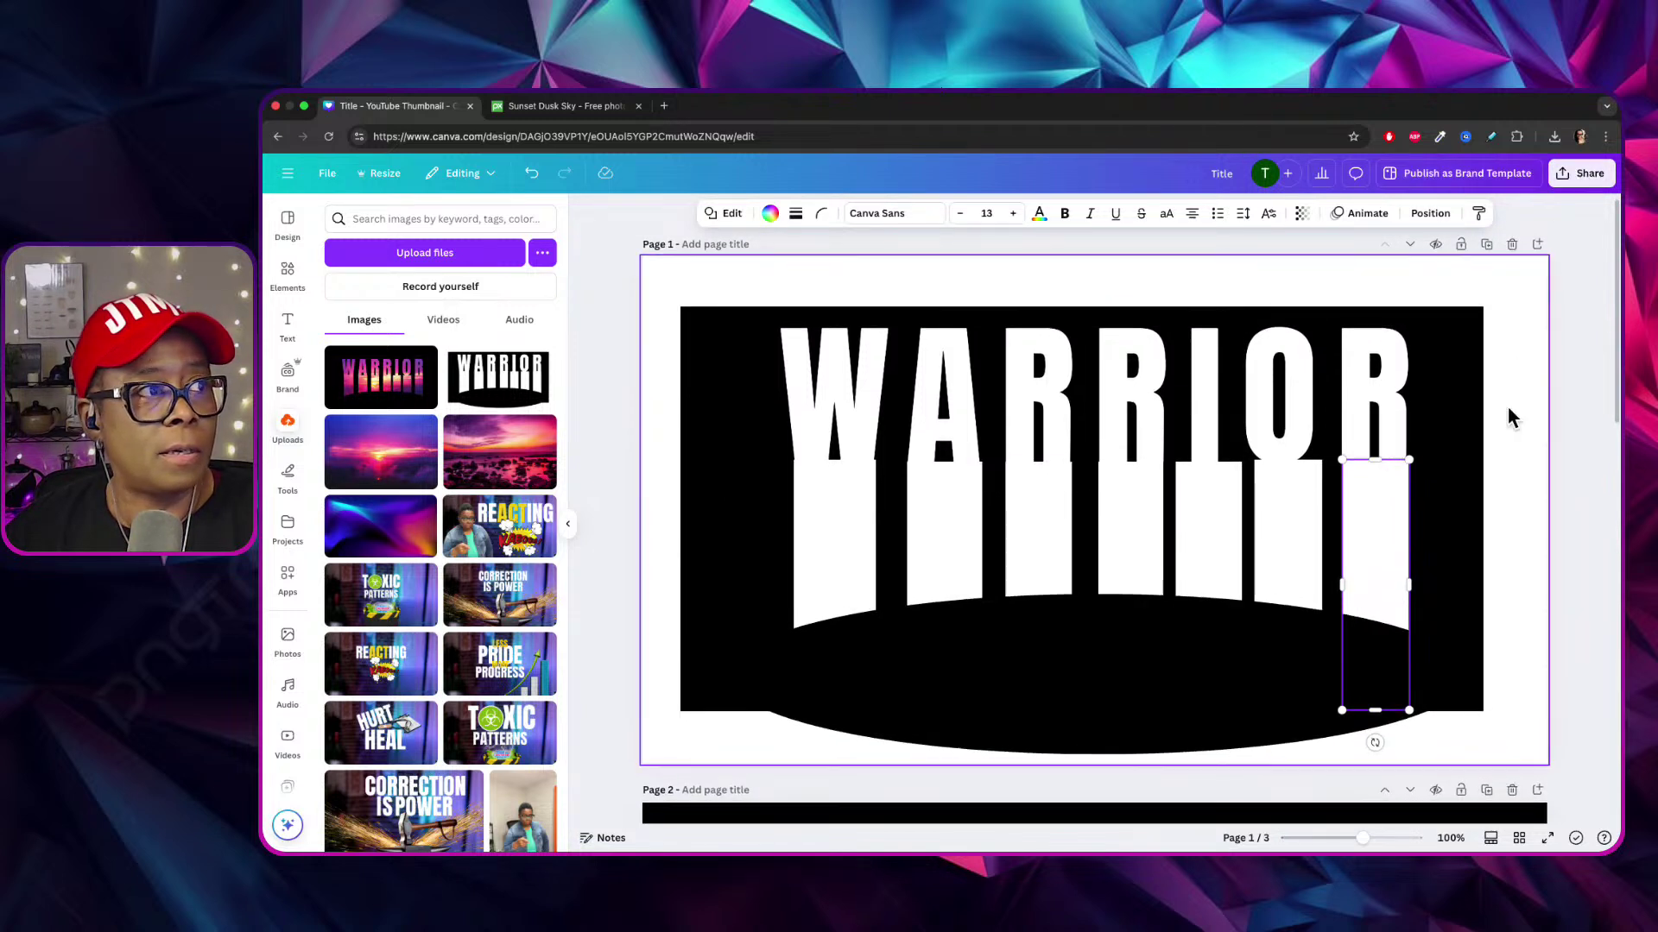
{"action": "left_click", "coordinate": [1573, 174]}
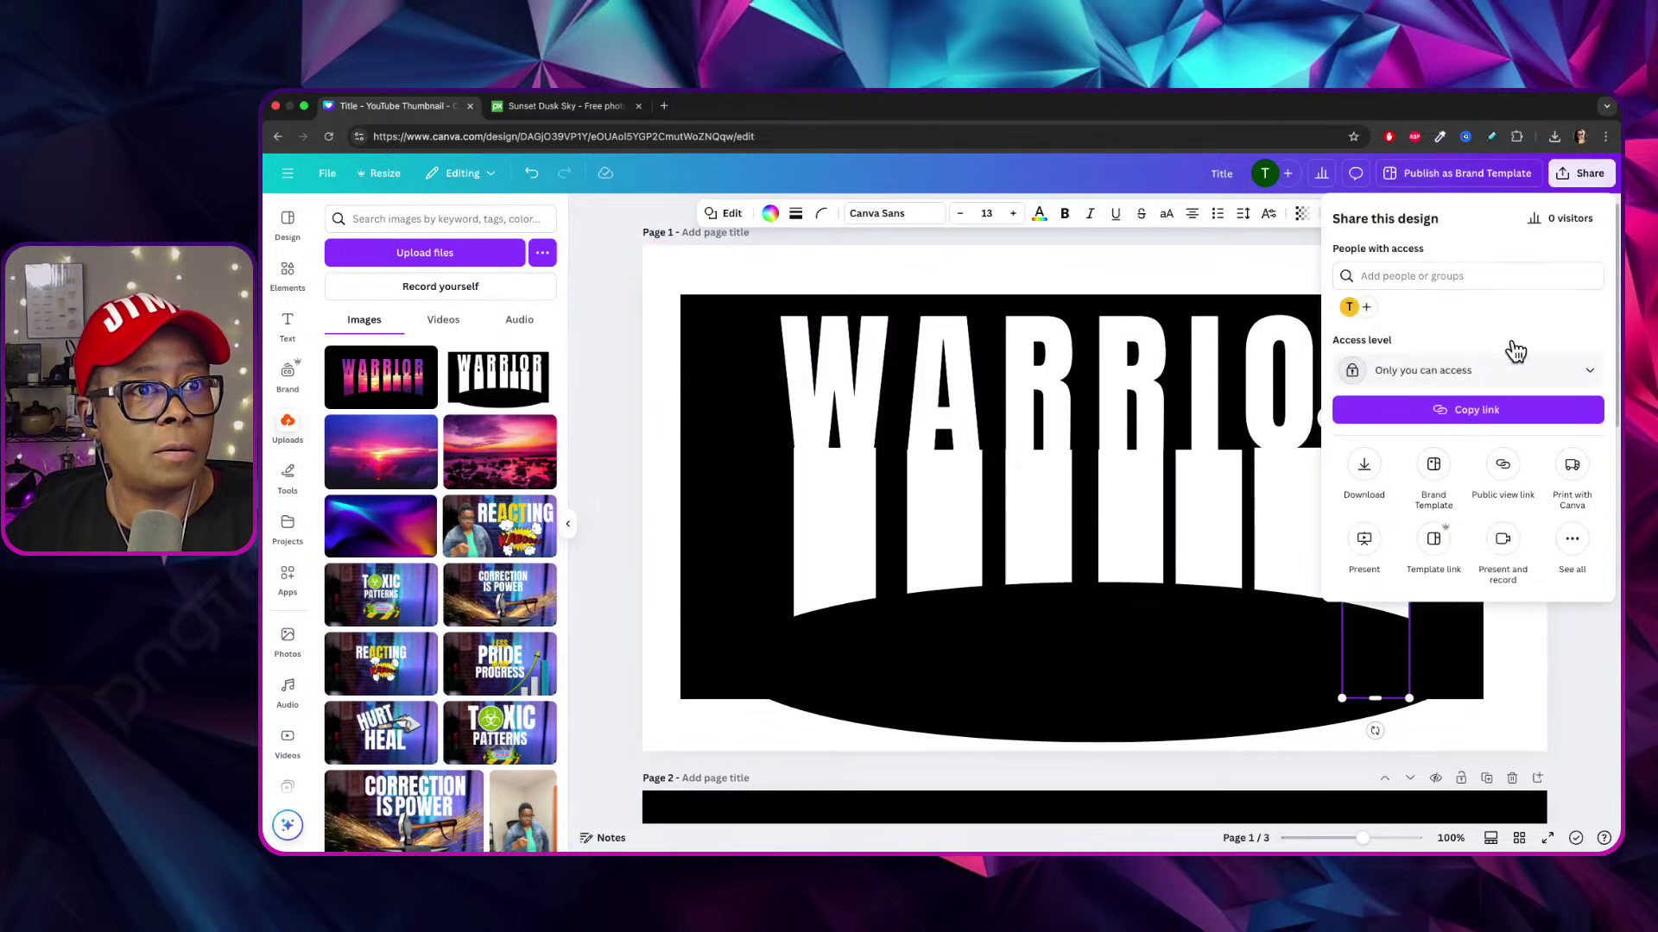
{"action": "left_click", "coordinate": [1366, 465]}
{"action": "left_click", "coordinate": [1608, 464]}
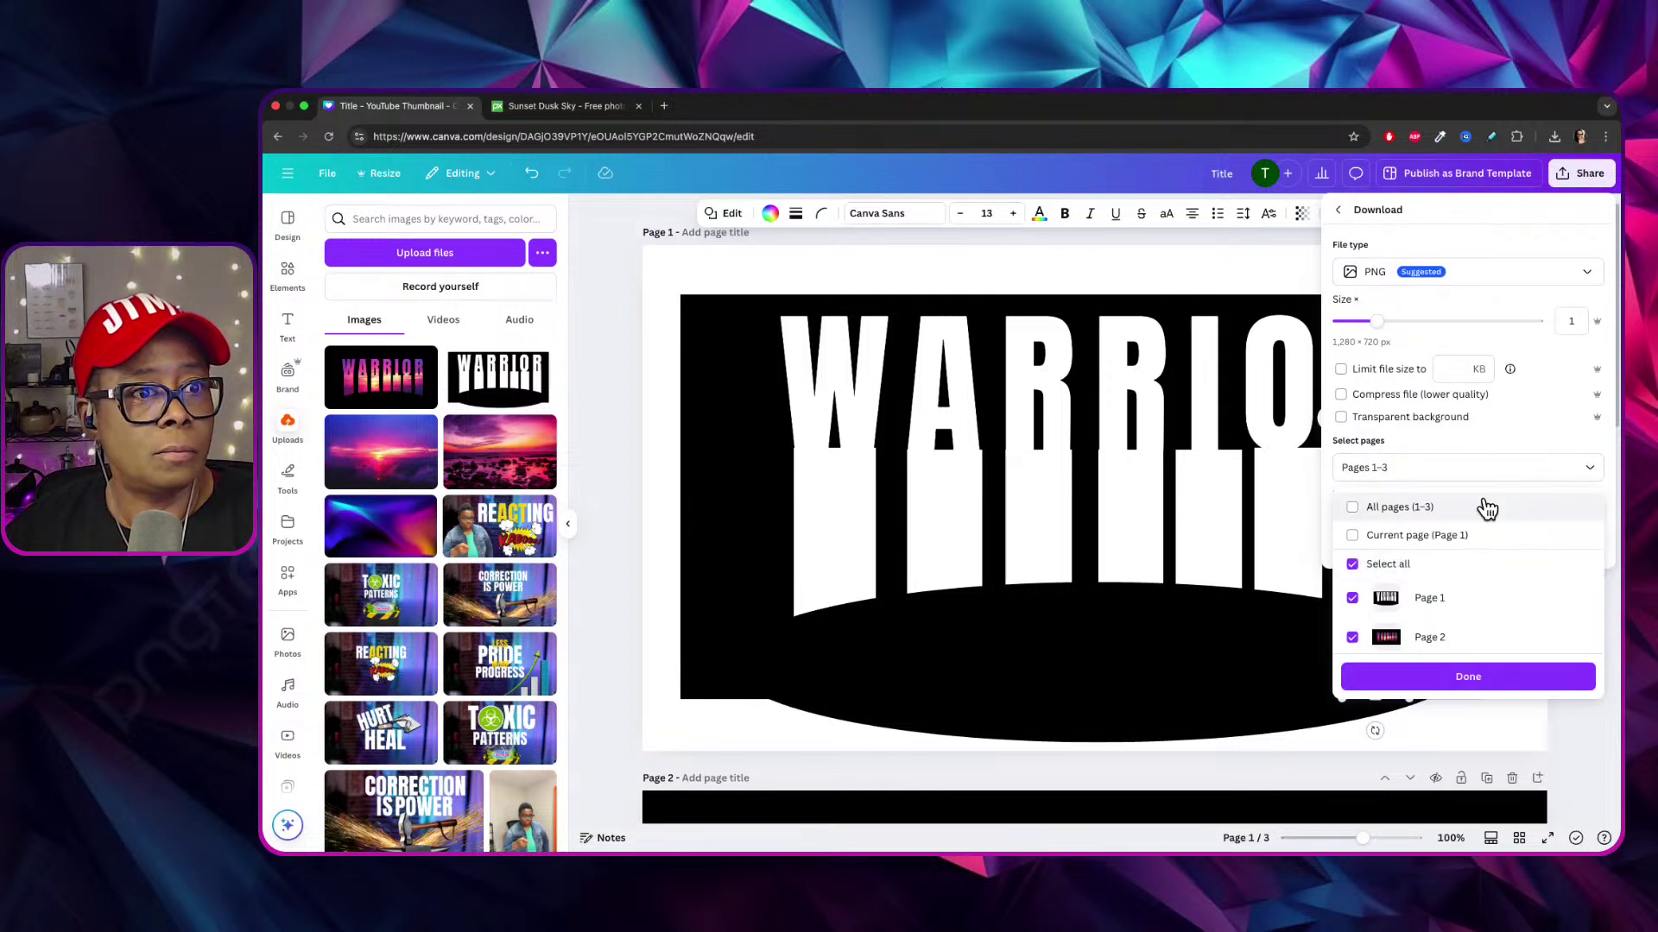
{"action": "left_click", "coordinate": [1352, 564]}
{"action": "left_click", "coordinate": [1354, 595]}
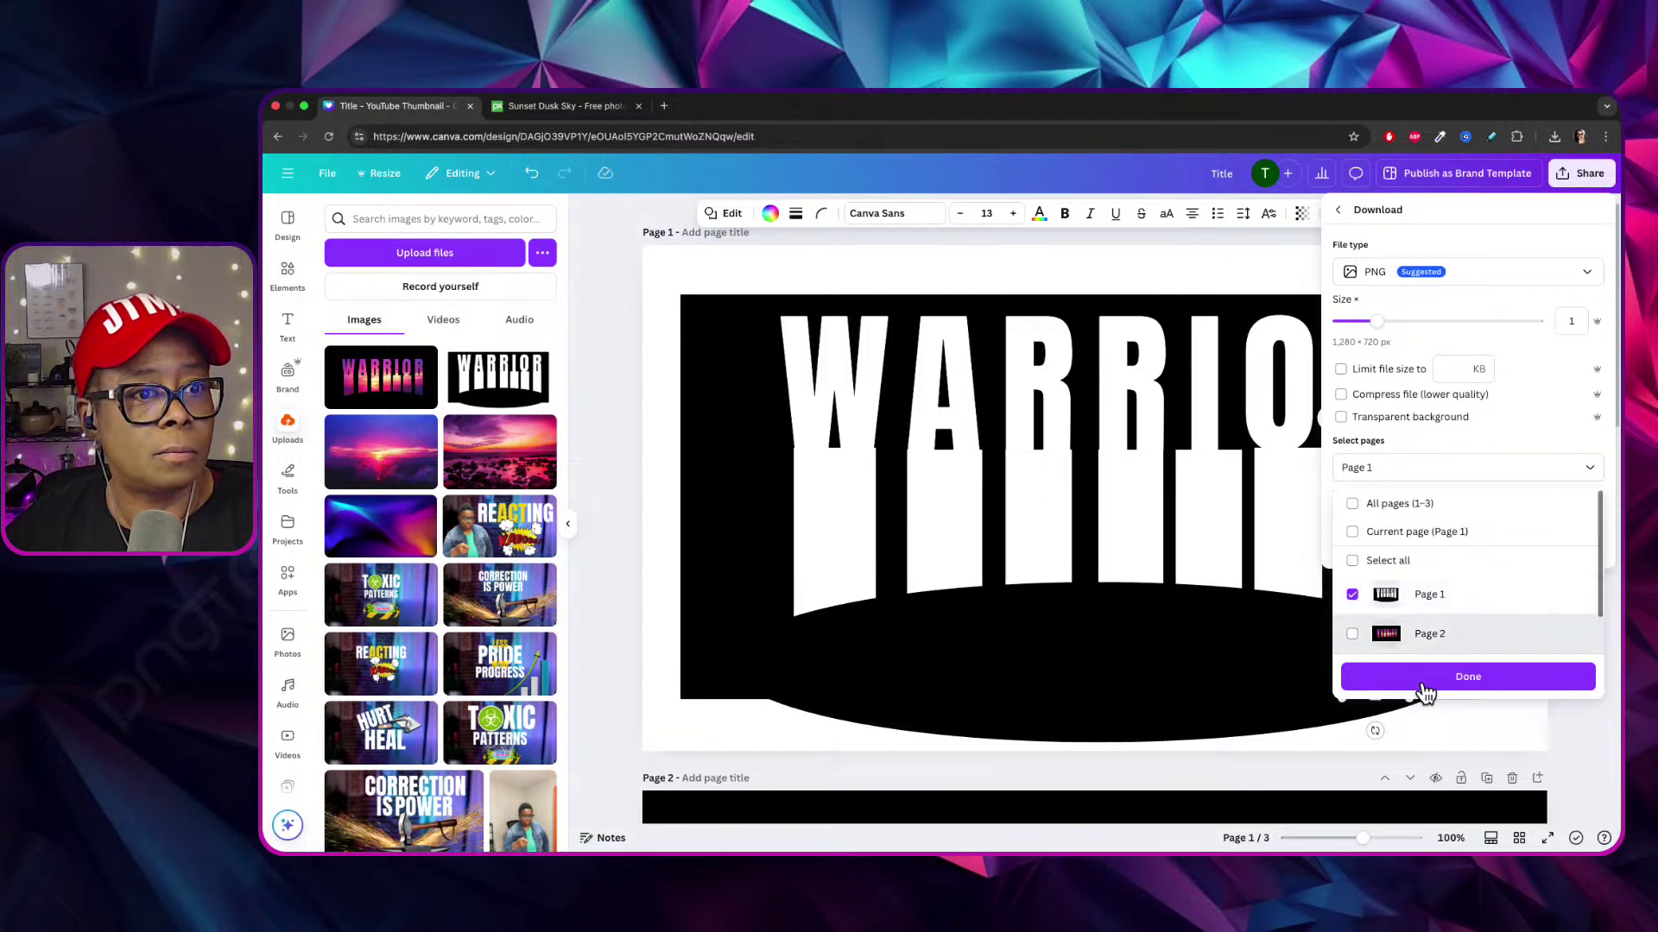
{"action": "left_click", "coordinate": [1439, 677]}
{"action": "left_click", "coordinate": [1497, 540]}
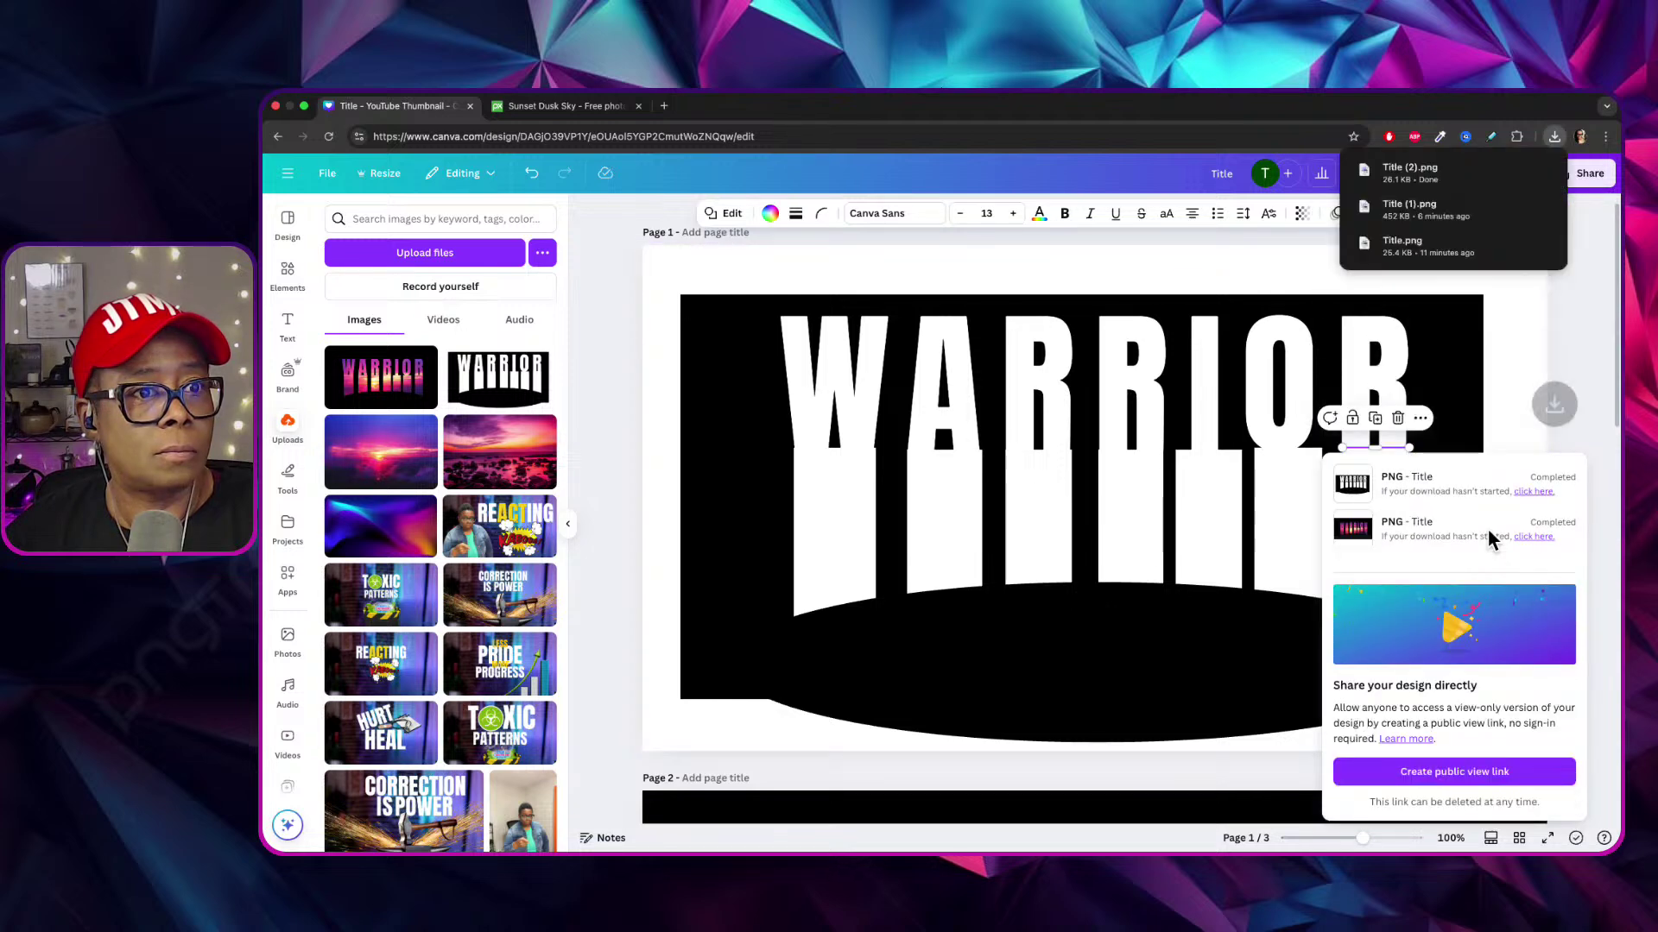
Add the downloaded Title (2).png to the uploaded images.
{"action": "left_click_drag", "start_coordinate": [1466, 160], "coordinate": [471, 488]}
{"action": "scroll", "coordinate": [922, 671], "scroll_direction": "down", "scroll_amount": 3}
{"action": "scroll", "coordinate": [922, 662], "scroll_direction": "down", "scroll_amount": 4}
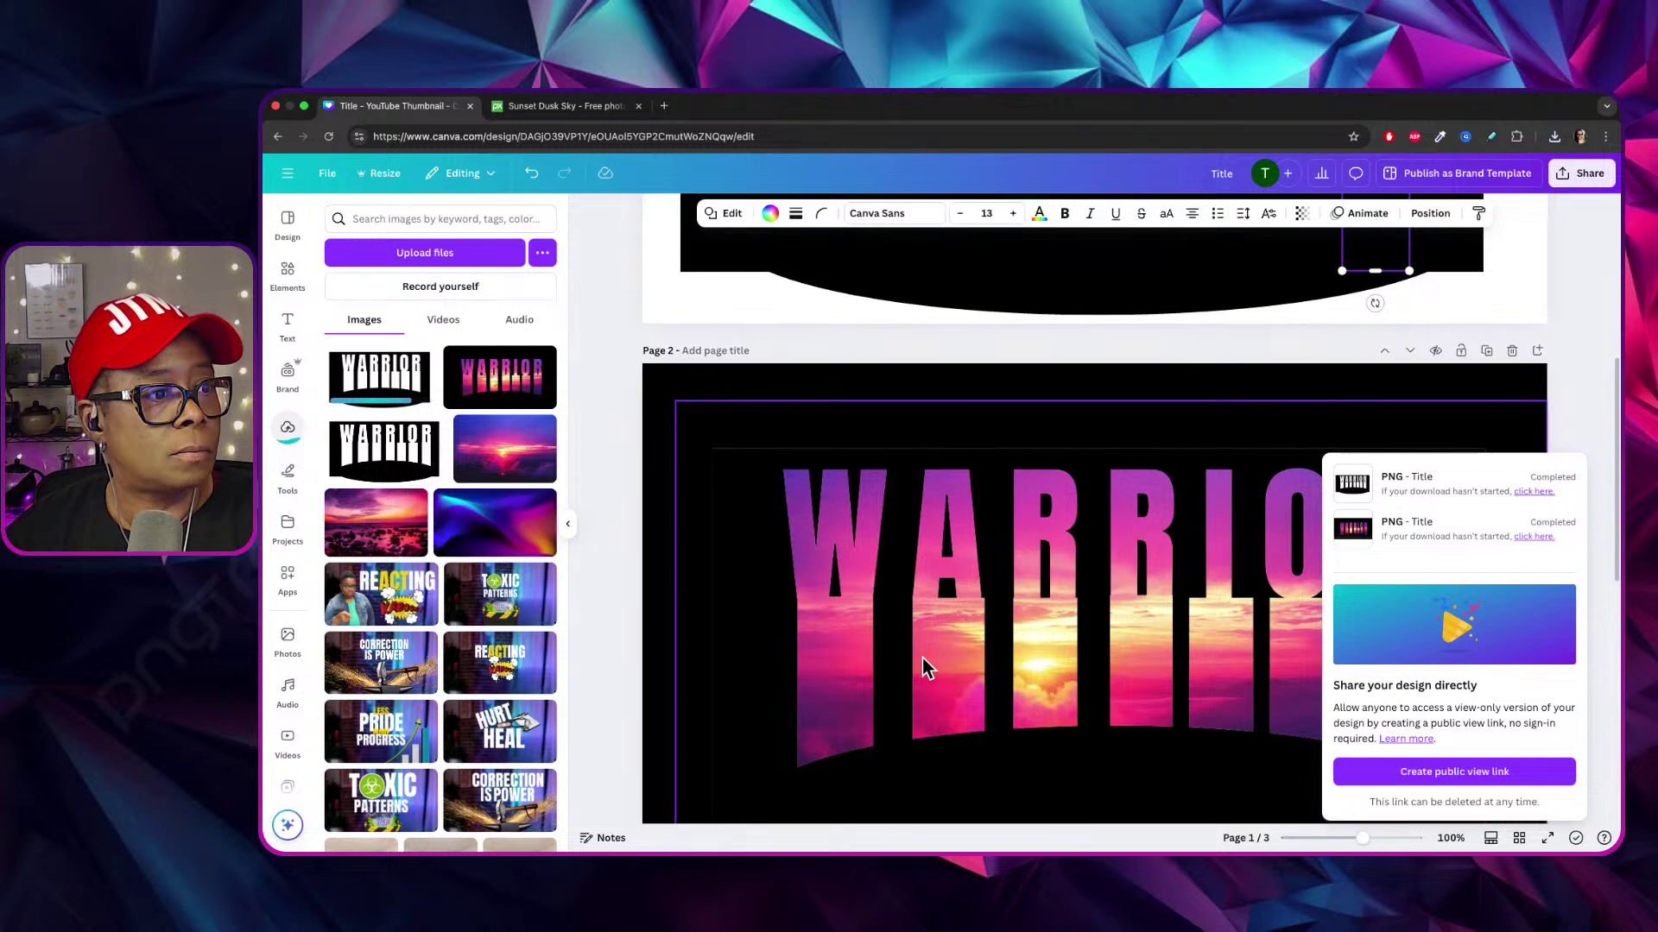
{"action": "scroll", "coordinate": [949, 482], "scroll_direction": "down", "scroll_amount": 2}
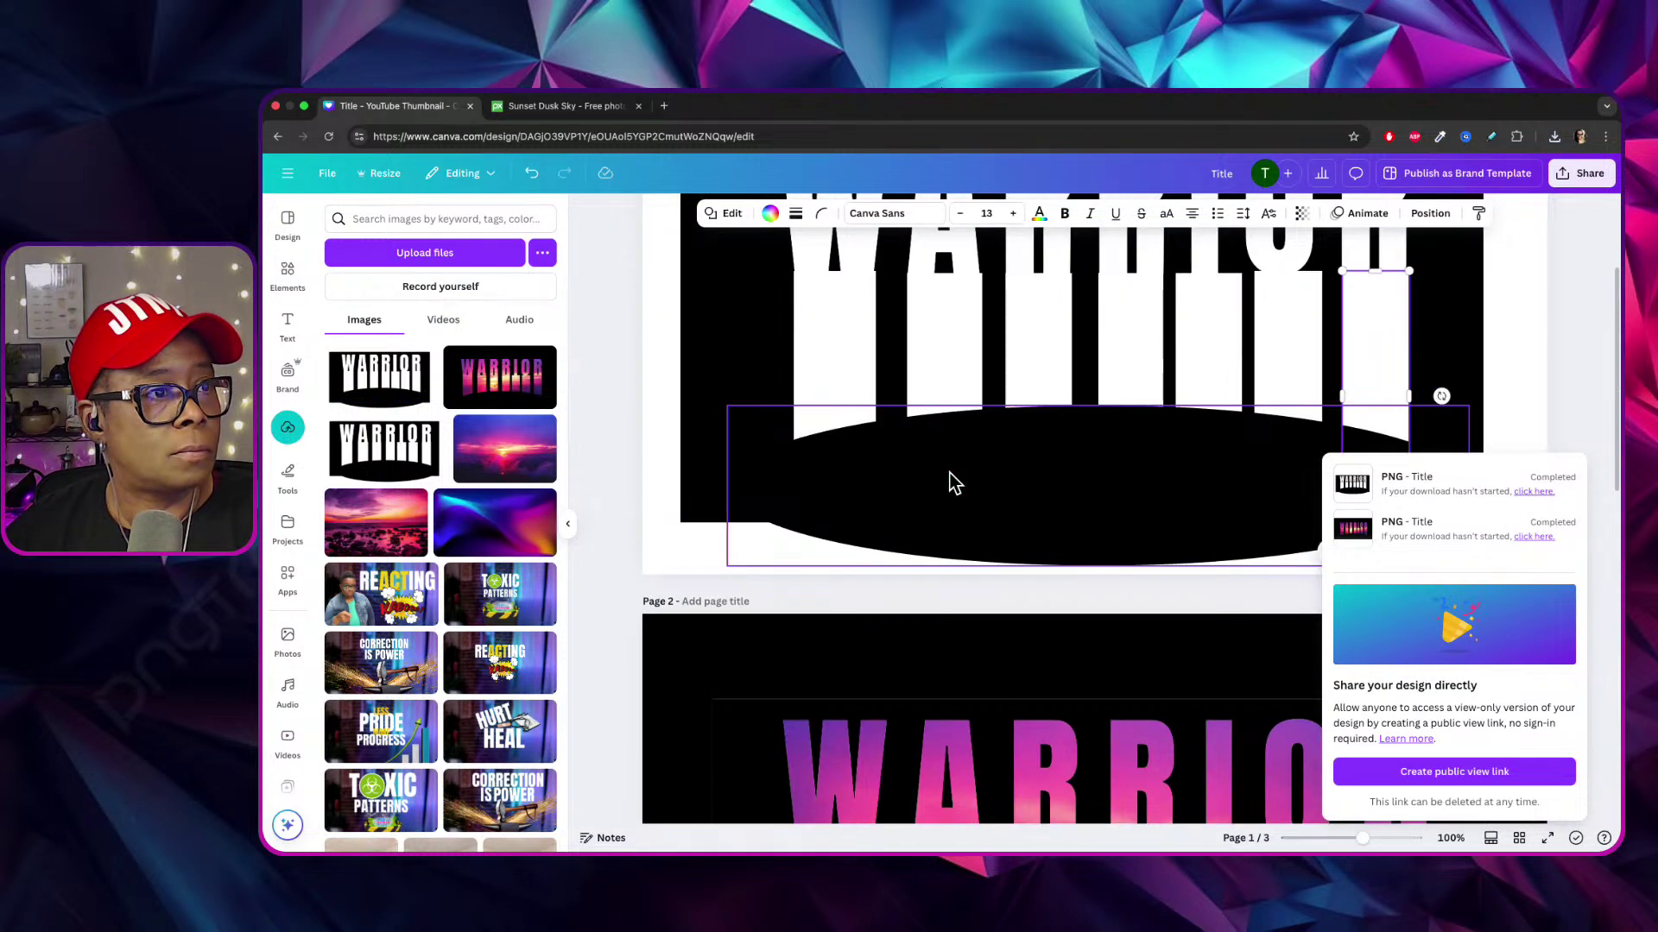
Delete the old WARRIOR cutout overlay from page 2, leaving the sunset photo on the black background.
{"action": "scroll", "coordinate": [948, 483], "scroll_direction": "up", "scroll_amount": 2}
{"action": "scroll", "coordinate": [947, 481], "scroll_direction": "down", "scroll_amount": 2}
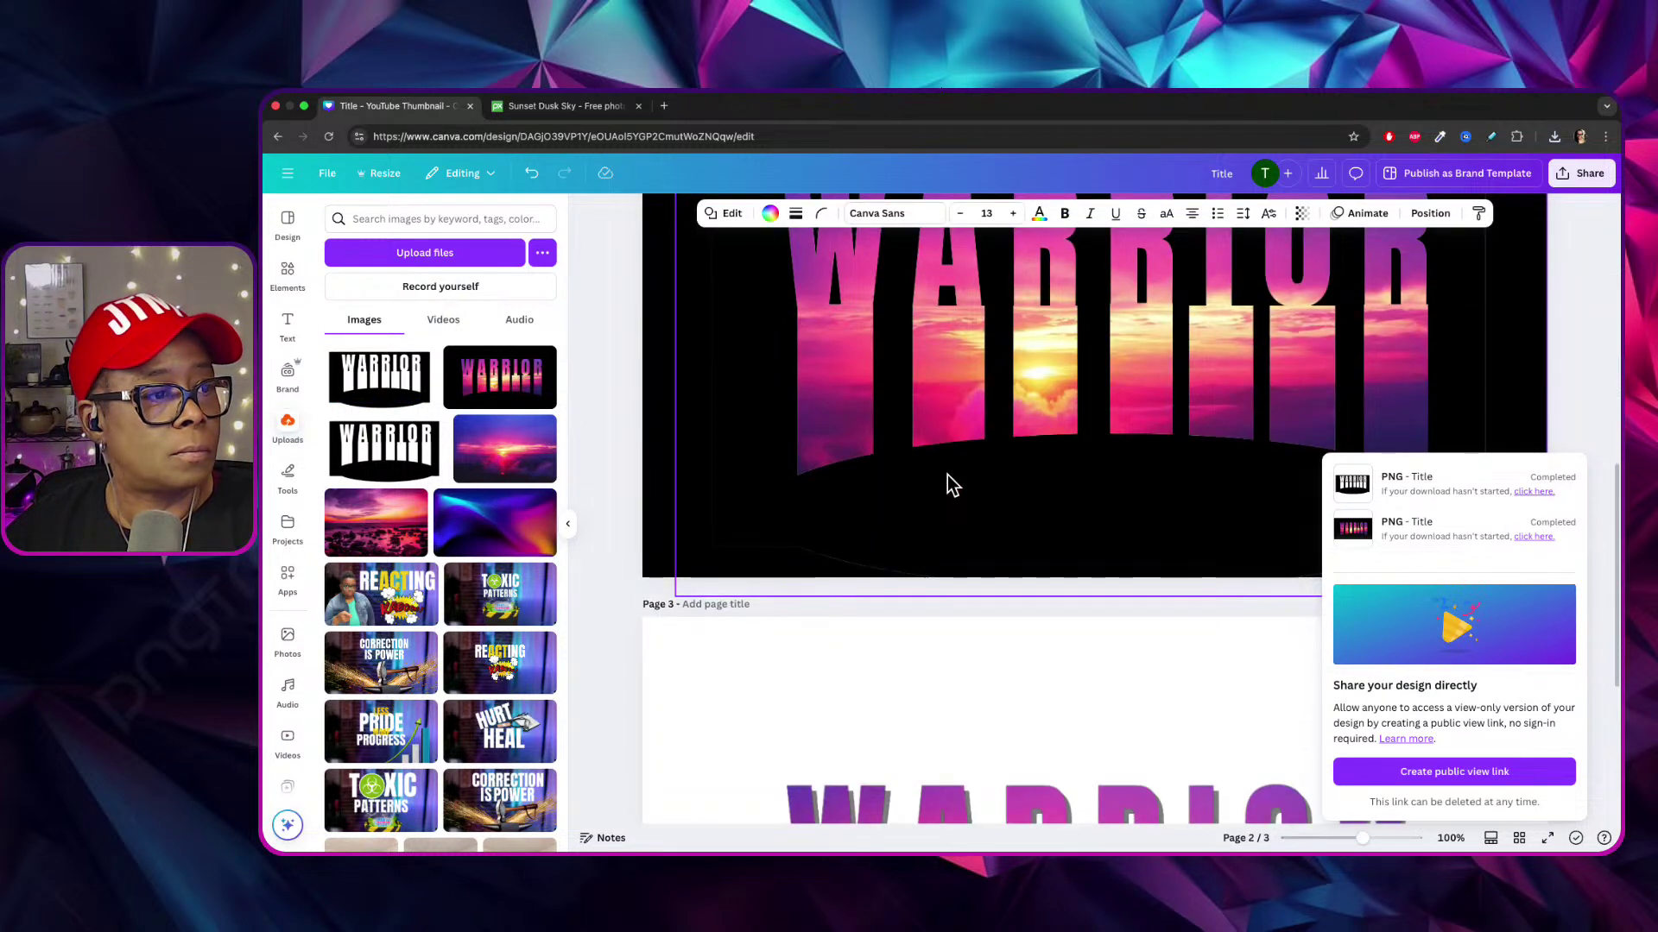
{"action": "scroll", "coordinate": [947, 481], "scroll_direction": "up", "scroll_amount": 4}
{"action": "left_click", "coordinate": [911, 598]}
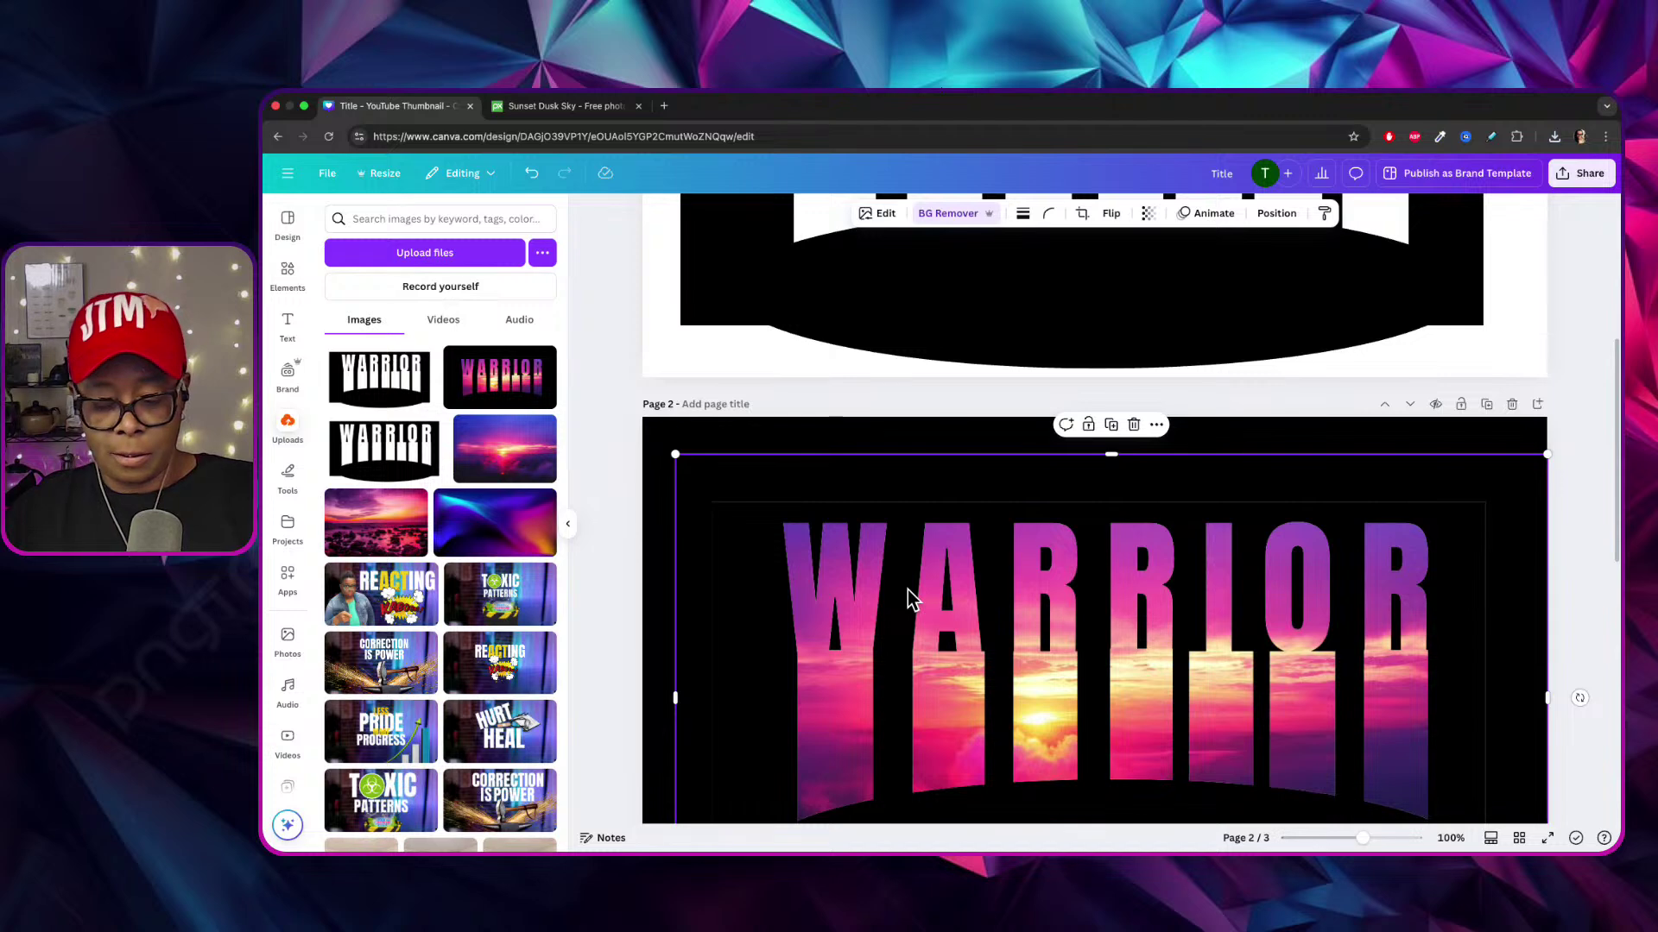
{"action": "key", "text": "Delete"}
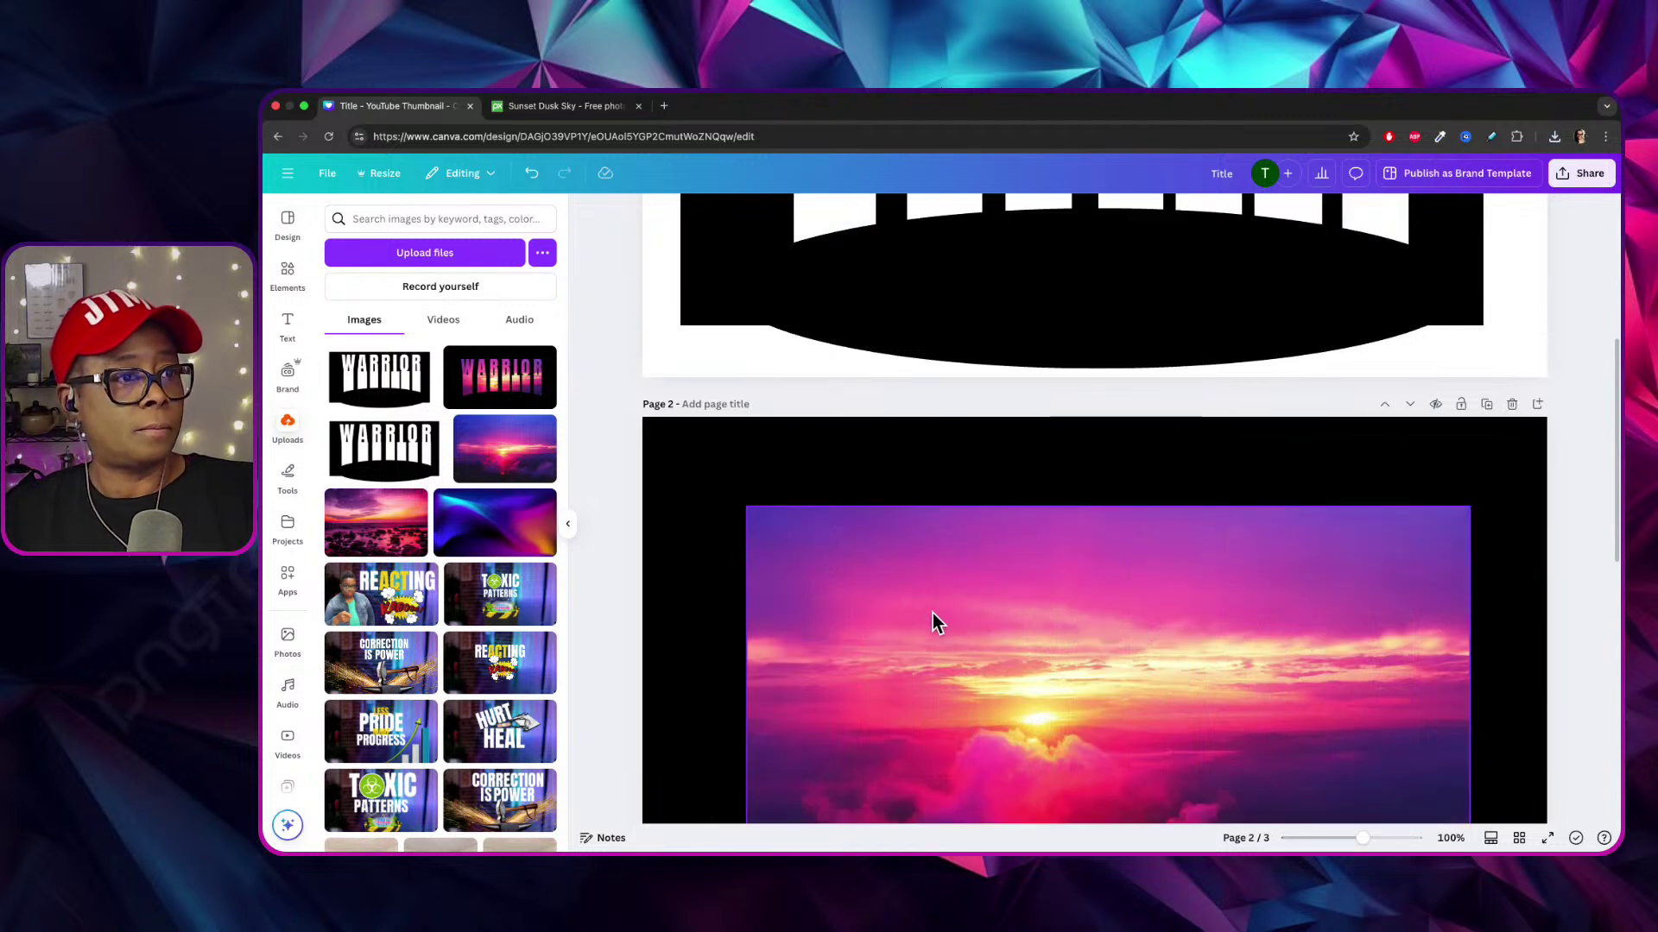
Add the newest white-lettered WARRIOR image from the uploads to page 2, on top of the sunset photo.
{"action": "left_click", "coordinate": [386, 370]}
{"action": "left_click_drag", "start_coordinate": [969, 565], "coordinate": [943, 658]}
{"action": "scroll", "coordinate": [1324, 711], "scroll_direction": "down", "scroll_amount": 3}
{"action": "left_click_drag", "start_coordinate": [1148, 531], "coordinate": [1180, 557]}
Enlarge the sunset photo on page 2 so it nearly fills the page, leaving a black margin around it.
{"action": "left_click", "coordinate": [750, 303]}
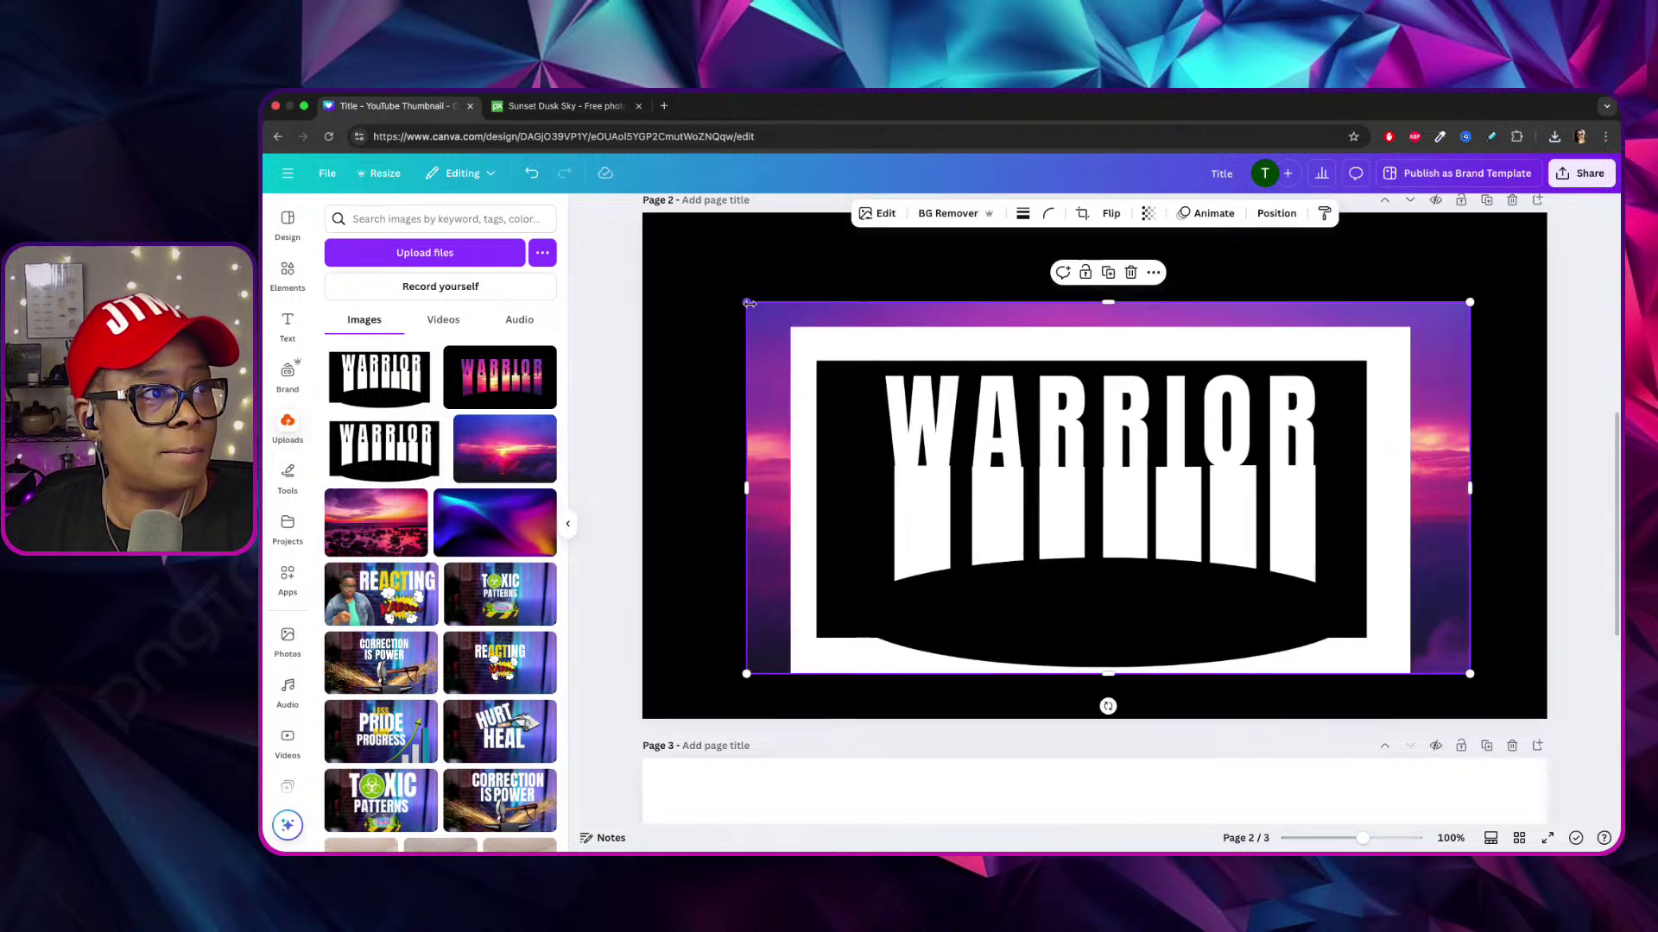
{"action": "left_click_drag", "start_coordinate": [748, 303], "coordinate": [666, 261]}
{"action": "left_click_drag", "start_coordinate": [1451, 282], "coordinate": [1478, 302]}
{"action": "left_click", "coordinate": [1464, 502]}
{"action": "left_click_drag", "start_coordinate": [1463, 502], "coordinate": [1469, 515]}
Enlarge the WARRIOR image to about 1,092 × 614, center it over the sunset photo and remove its white background.
{"action": "left_click", "coordinate": [1136, 491]}
{"action": "left_click_drag", "start_coordinate": [1135, 490], "coordinate": [1045, 414]}
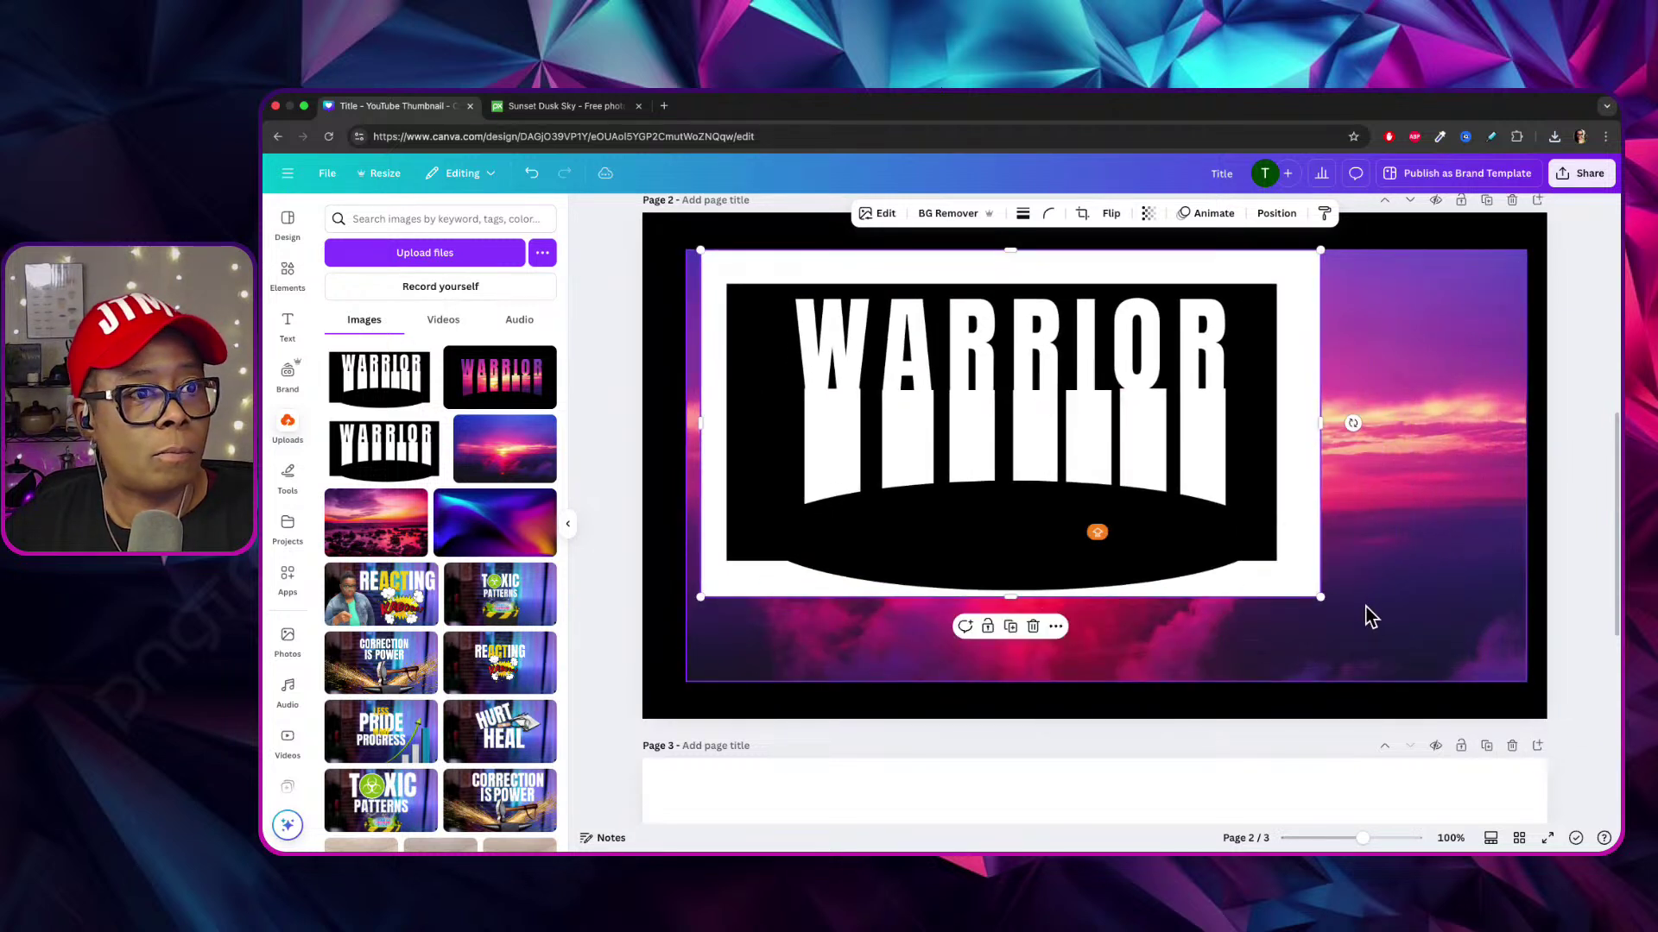
{"action": "left_click_drag", "start_coordinate": [1321, 598], "coordinate": [1473, 681]}
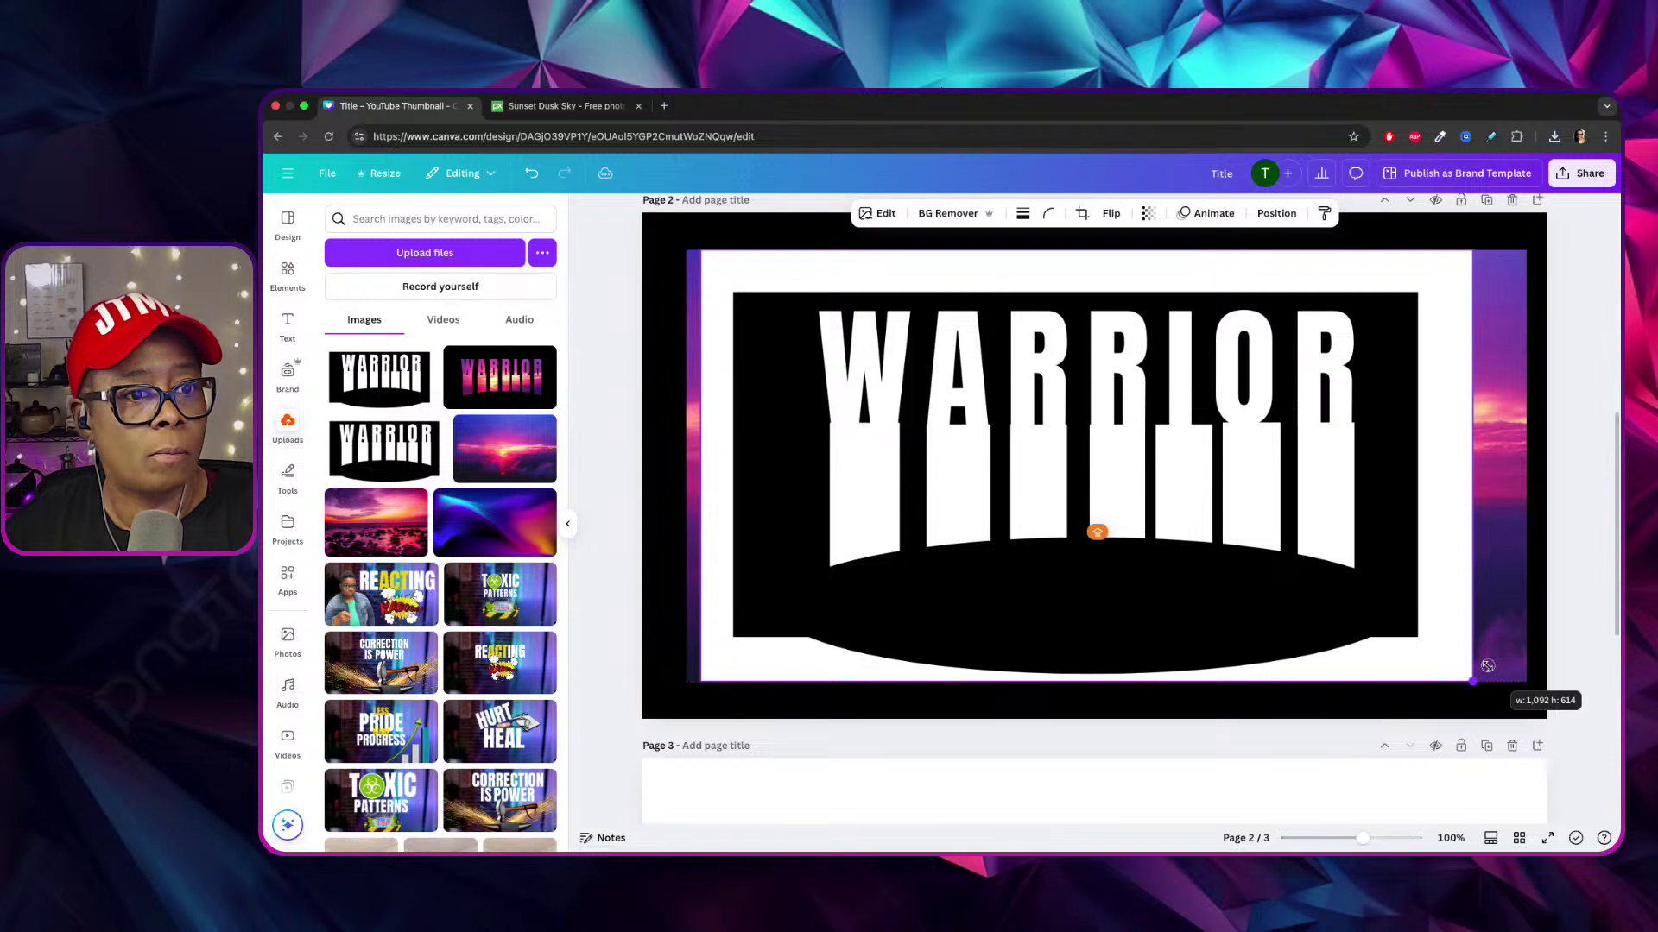
{"action": "mouse_move", "coordinate": [1390, 586]}
{"action": "left_mouse_down"}
{"action": "mouse_move", "coordinate": [1434, 583]}
{"action": "mouse_move", "coordinate": [1417, 582]}
{"action": "left_mouse_up"}
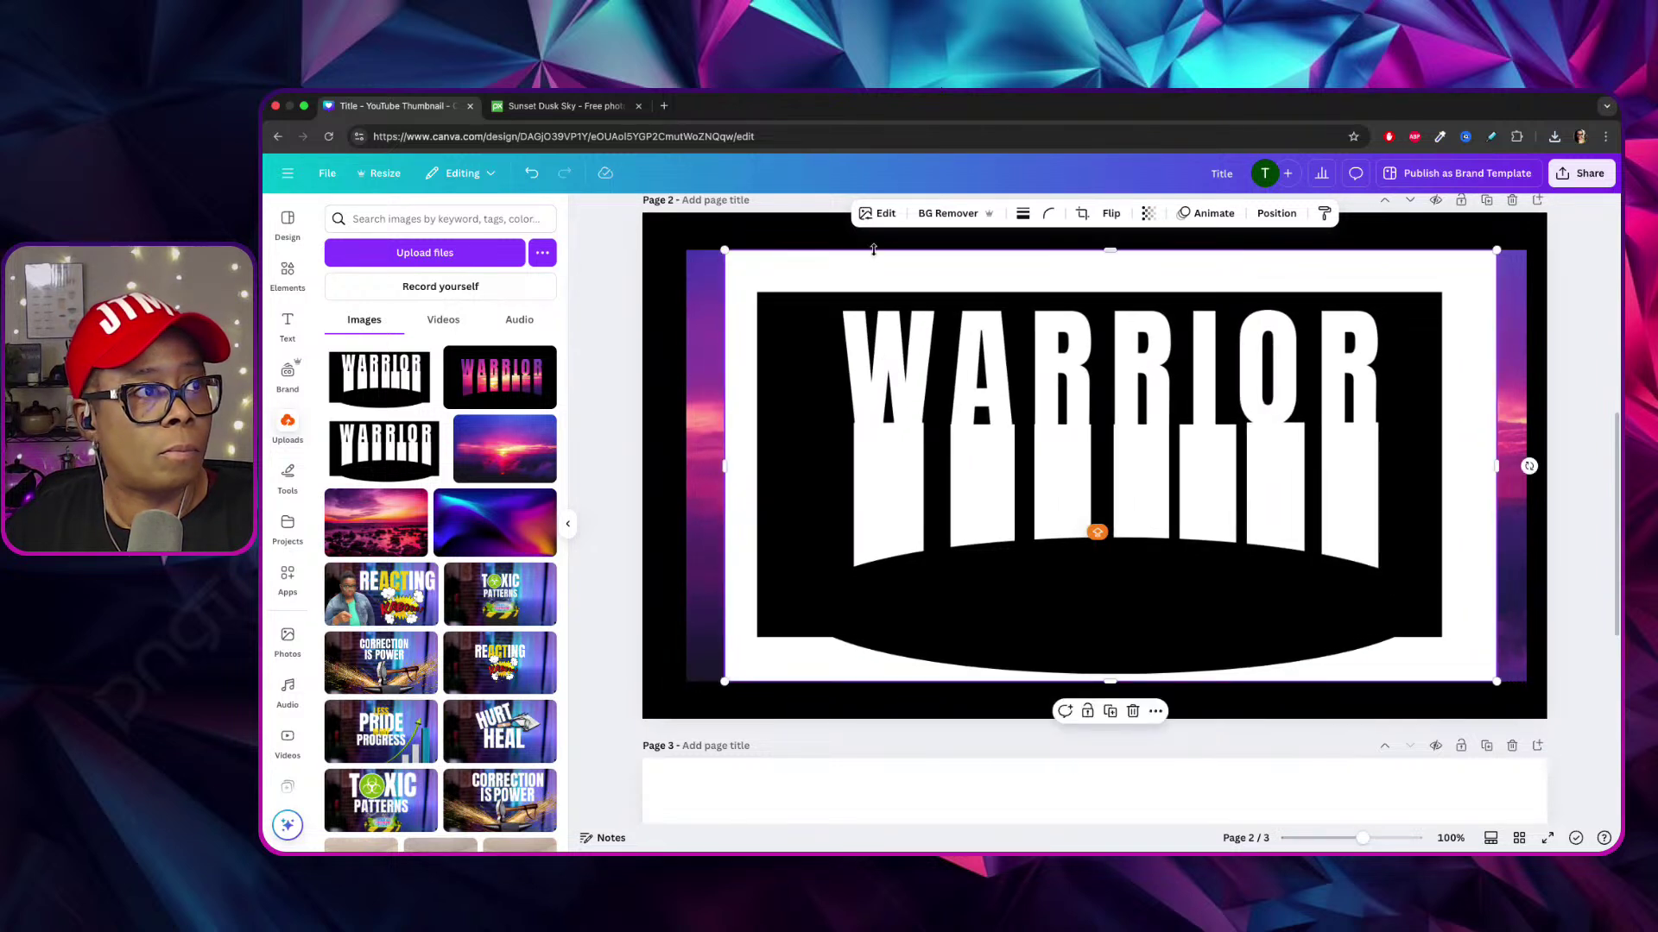
{"action": "left_click", "coordinate": [956, 216]}
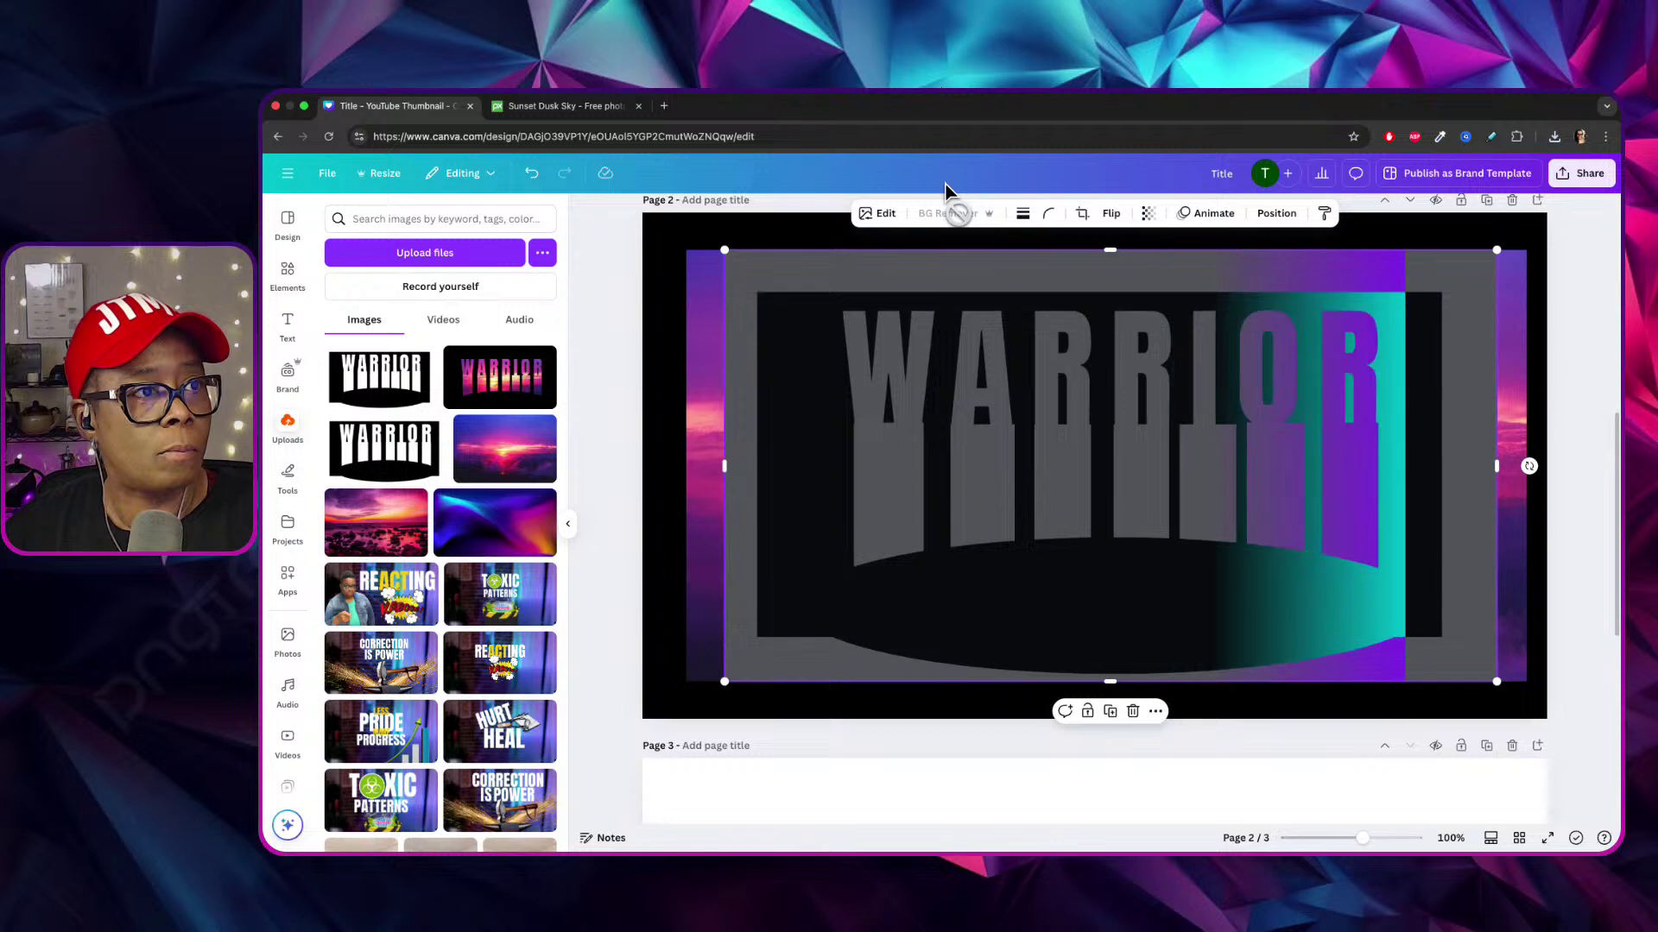
Enlarge and stretch the WARRIOR cutout downward, positioning it so the sunset fills the letters and black covers the area below.
{"action": "left_click_drag", "start_coordinate": [1073, 381], "coordinate": [1018, 359]}
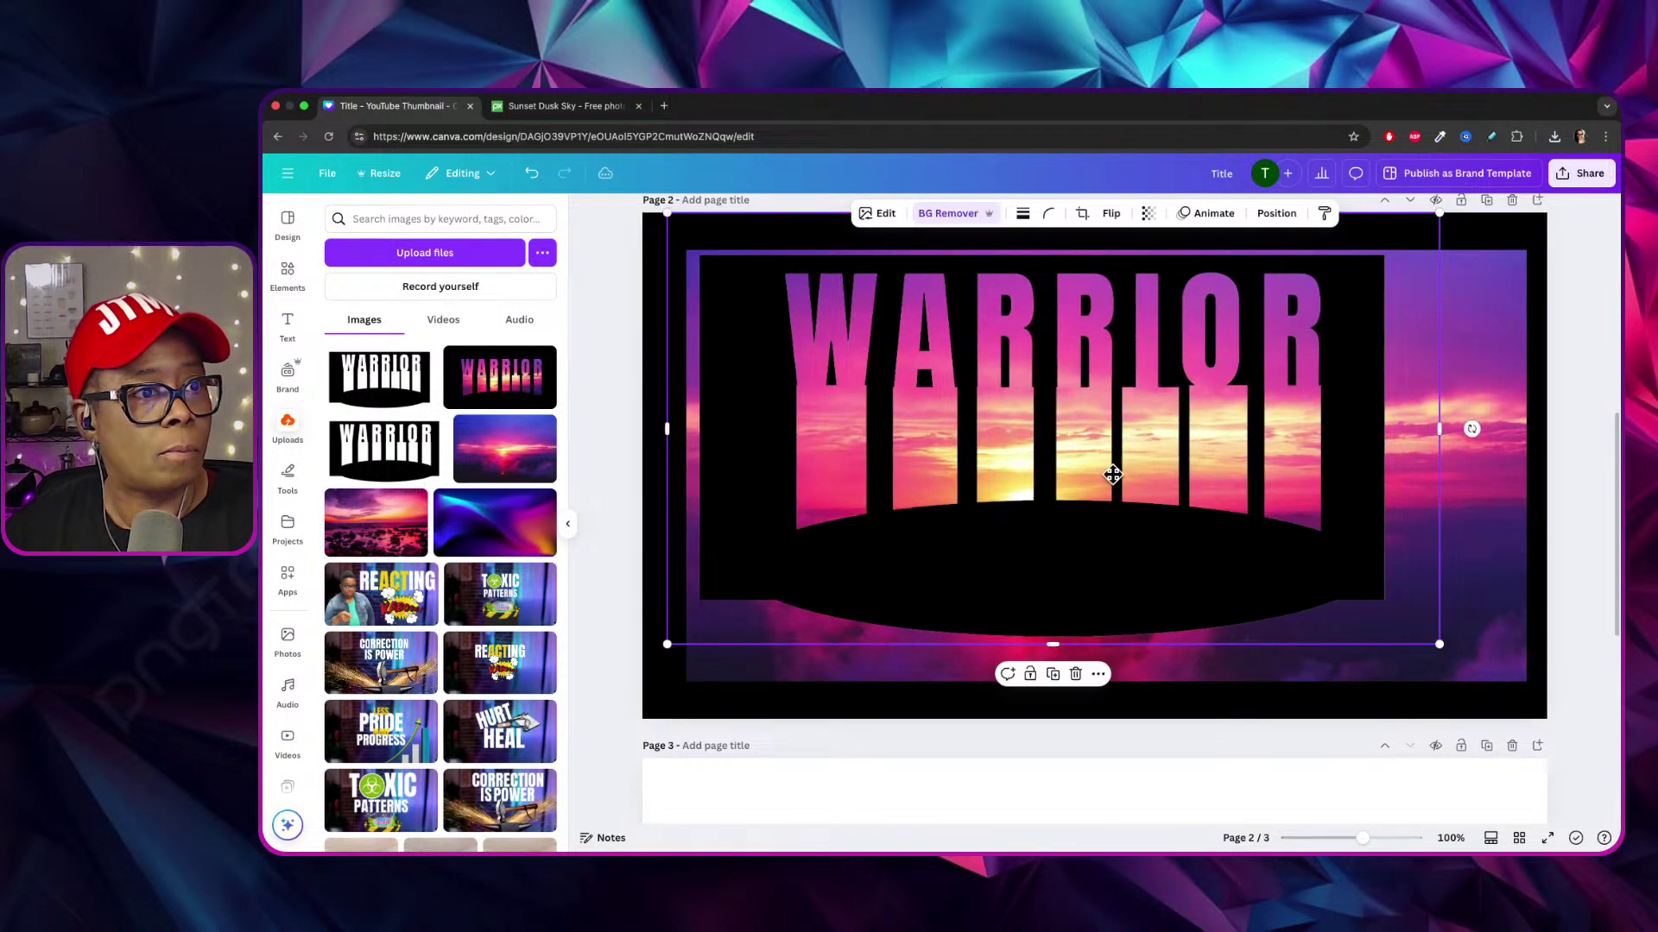
{"action": "left_click_drag", "start_coordinate": [1440, 644], "coordinate": [1508, 663]}
{"action": "left_click_drag", "start_coordinate": [1093, 644], "coordinate": [1089, 799]}
{"action": "left_click_drag", "start_coordinate": [1122, 587], "coordinate": [1148, 528]}
{"action": "left_click", "coordinate": [1147, 528]}
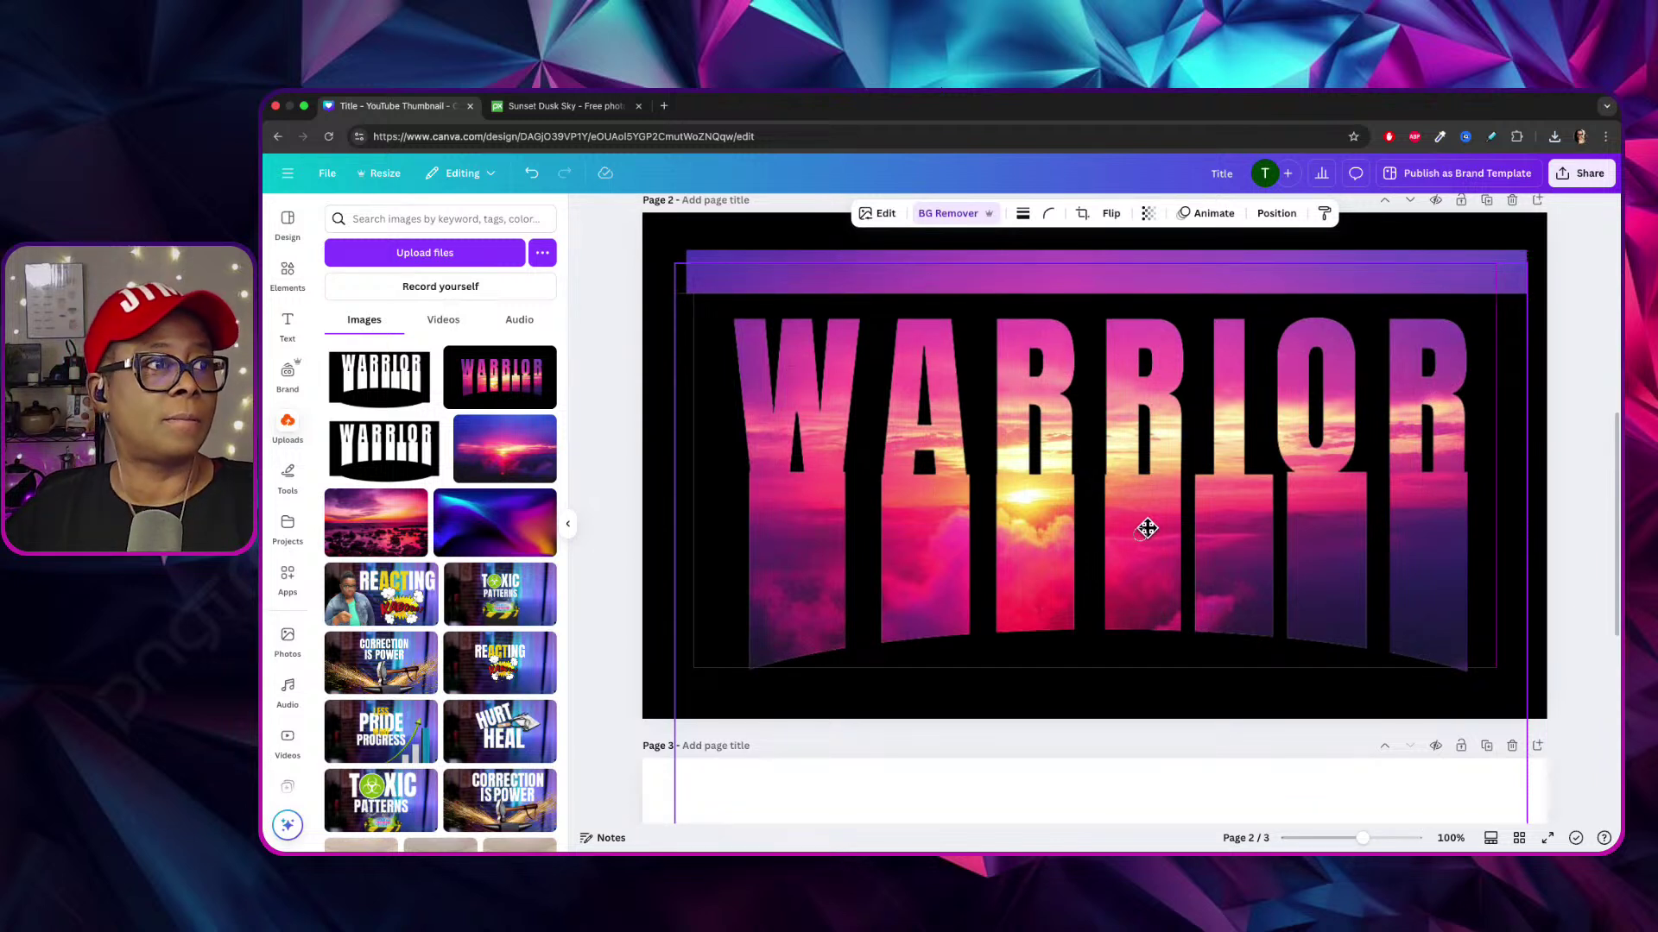
{"action": "left_click_drag", "start_coordinate": [1146, 528], "coordinate": [1142, 522]}
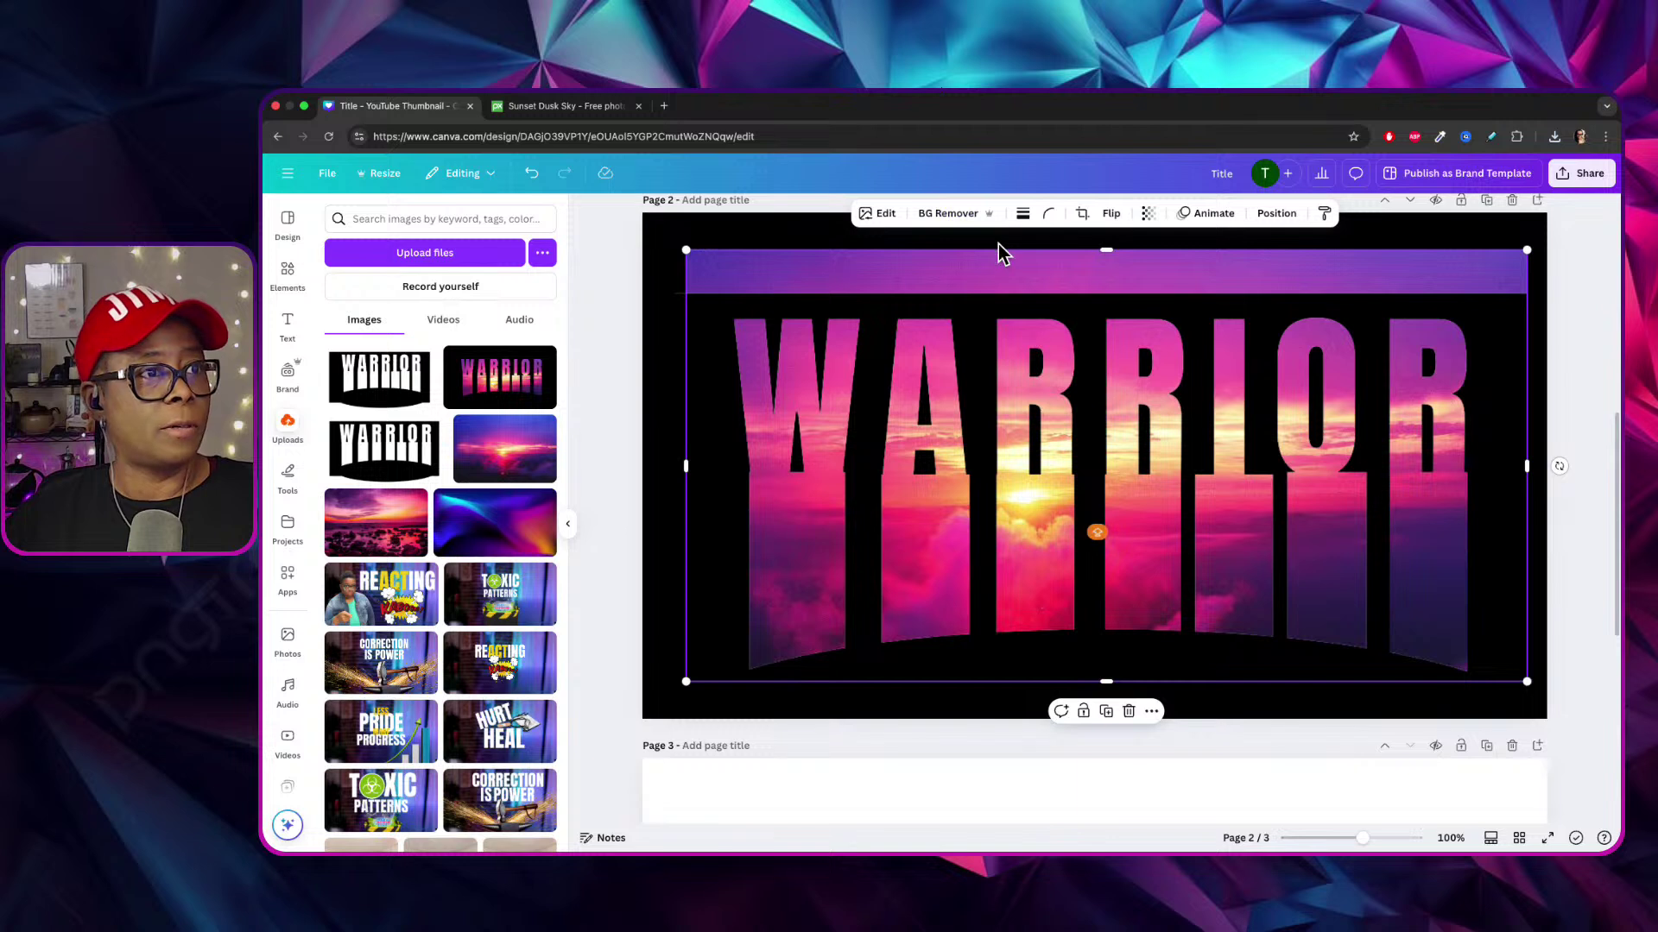
Crop the sunset photo's four edges inward until it shows only through the WARRIOR letters.
{"action": "key", "text": "alt+1"}
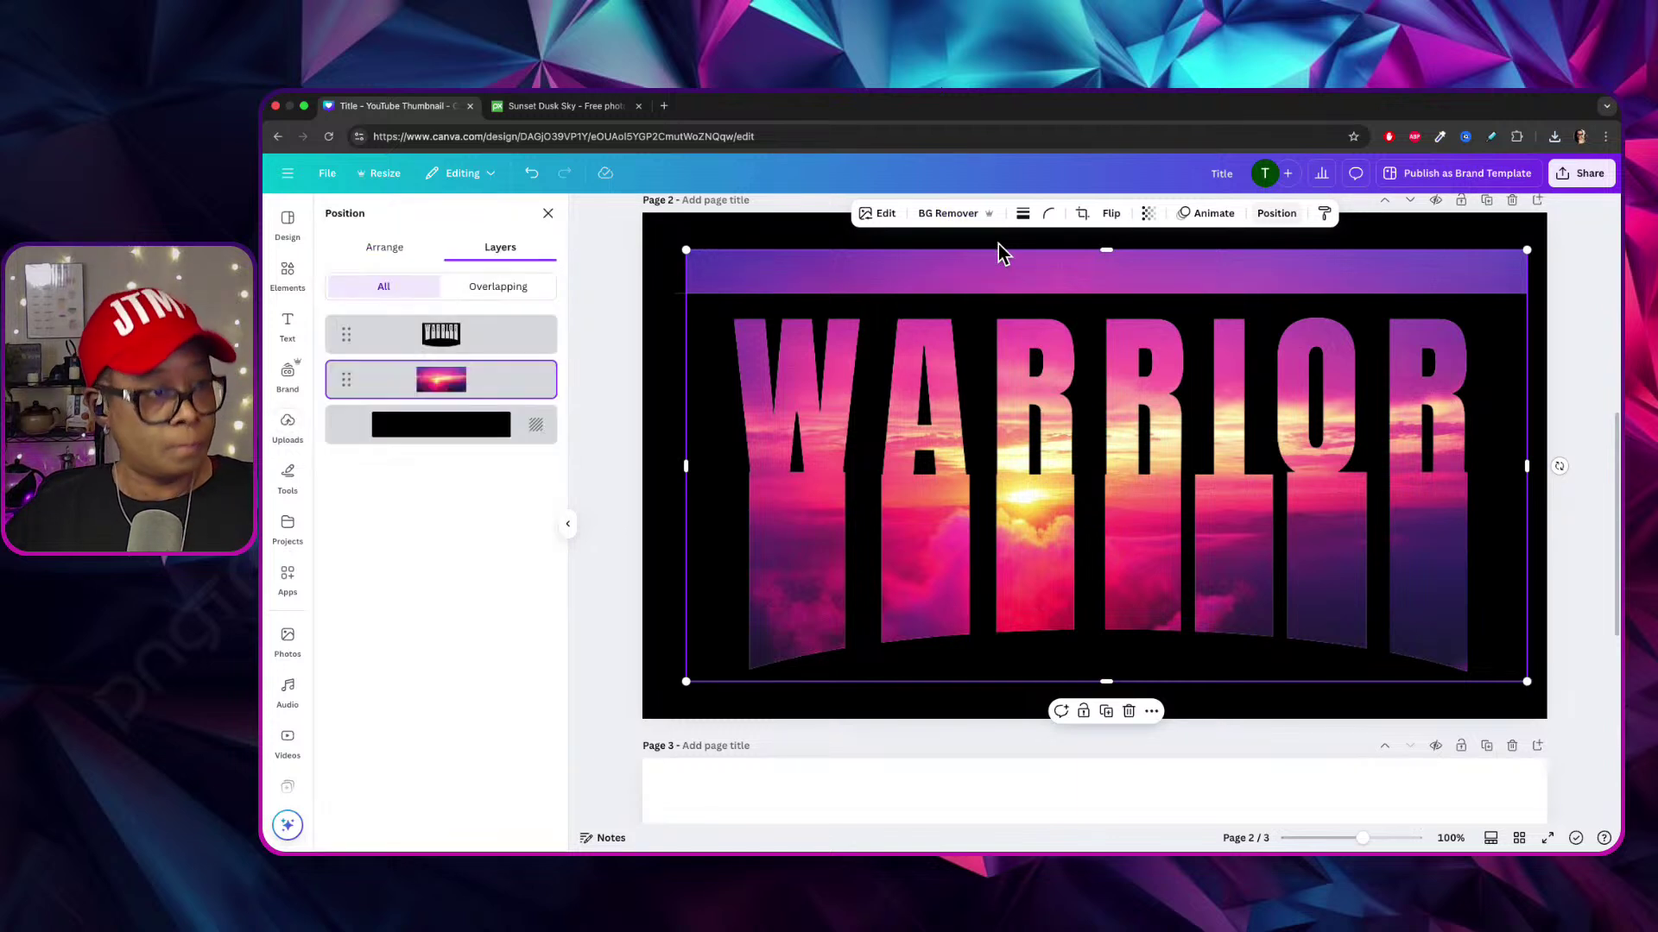
{"action": "left_click_drag", "start_coordinate": [687, 467], "coordinate": [723, 479]}
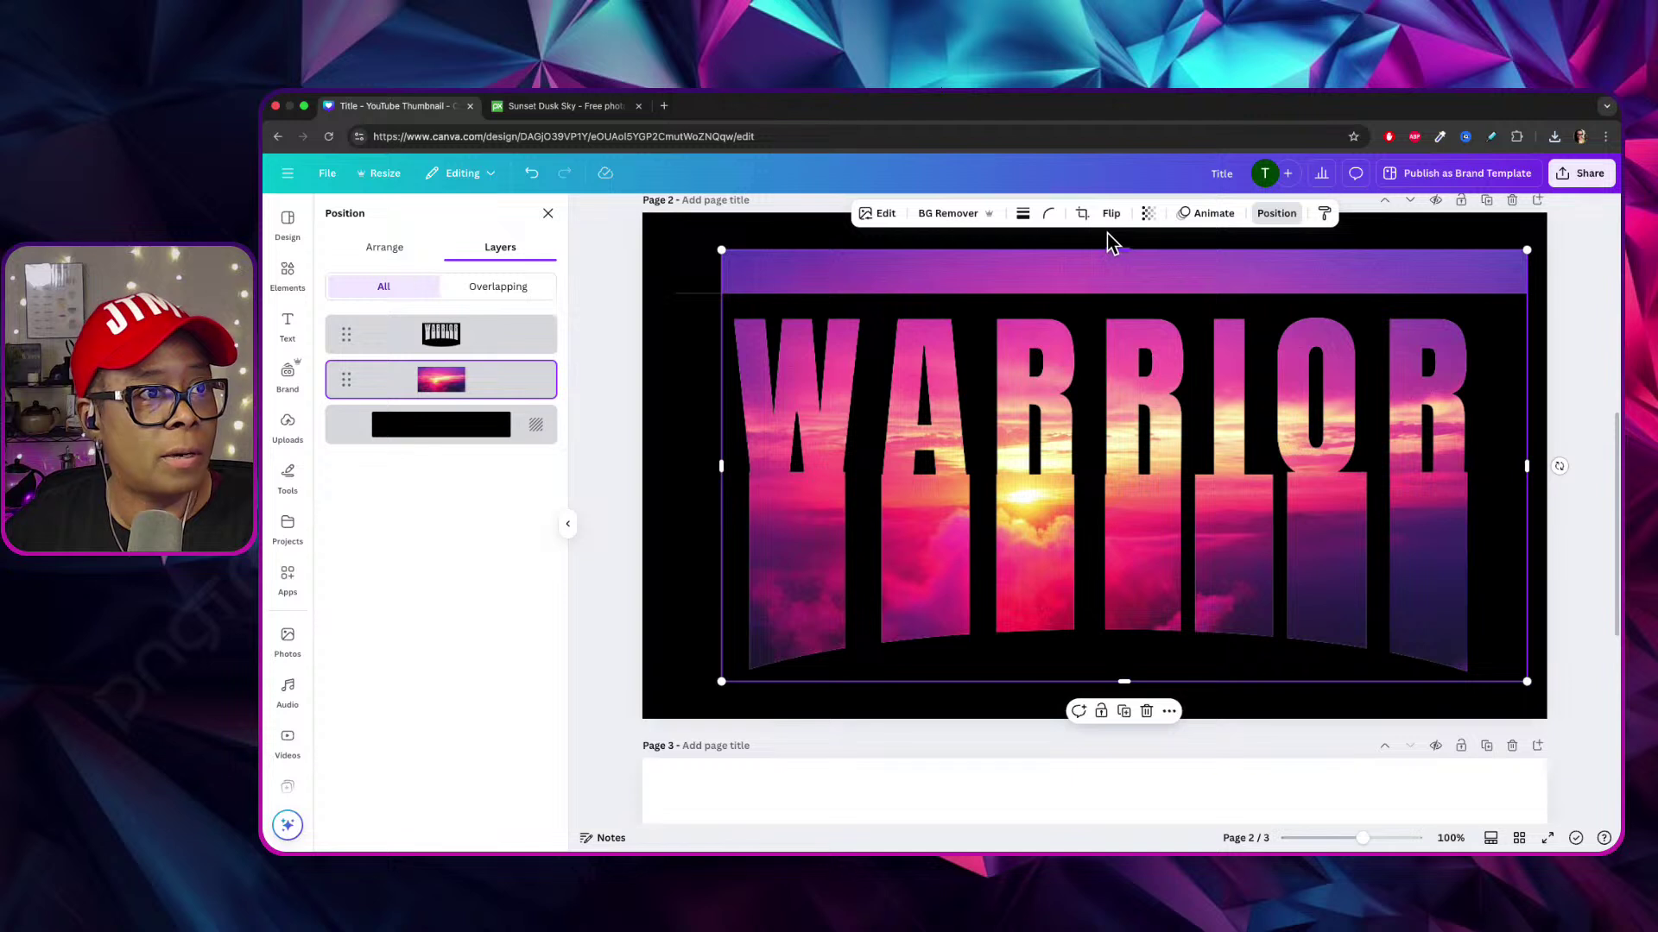
{"action": "left_click_drag", "start_coordinate": [1125, 252], "coordinate": [1124, 305]}
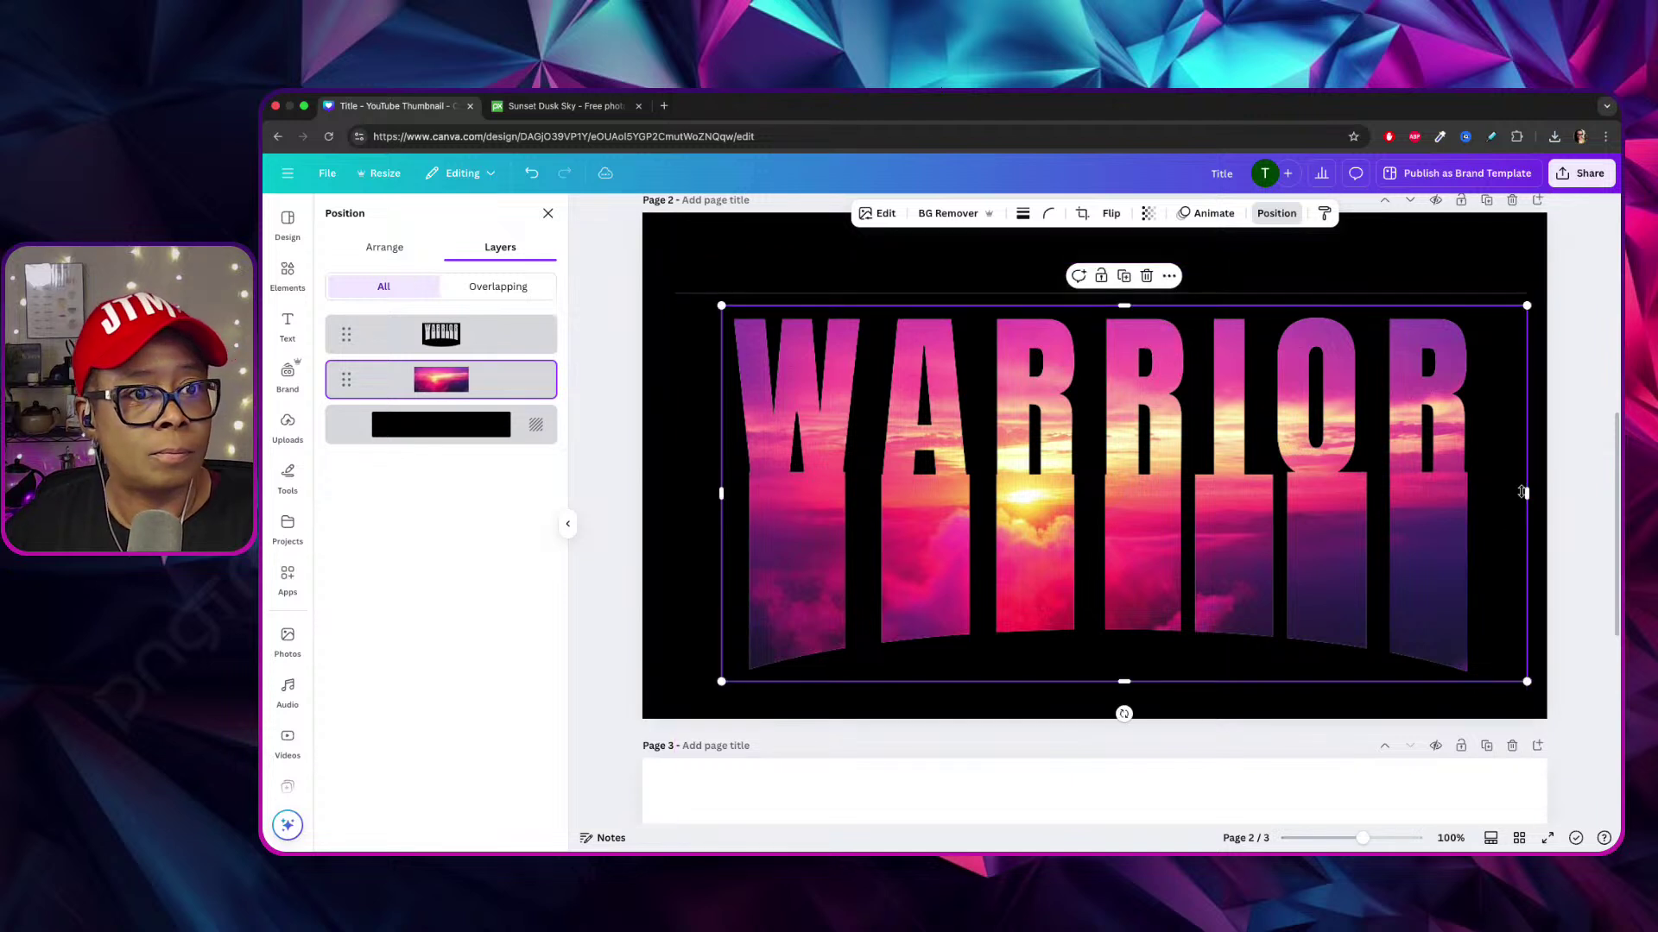
{"action": "left_click_drag", "start_coordinate": [1527, 490], "coordinate": [1497, 493]}
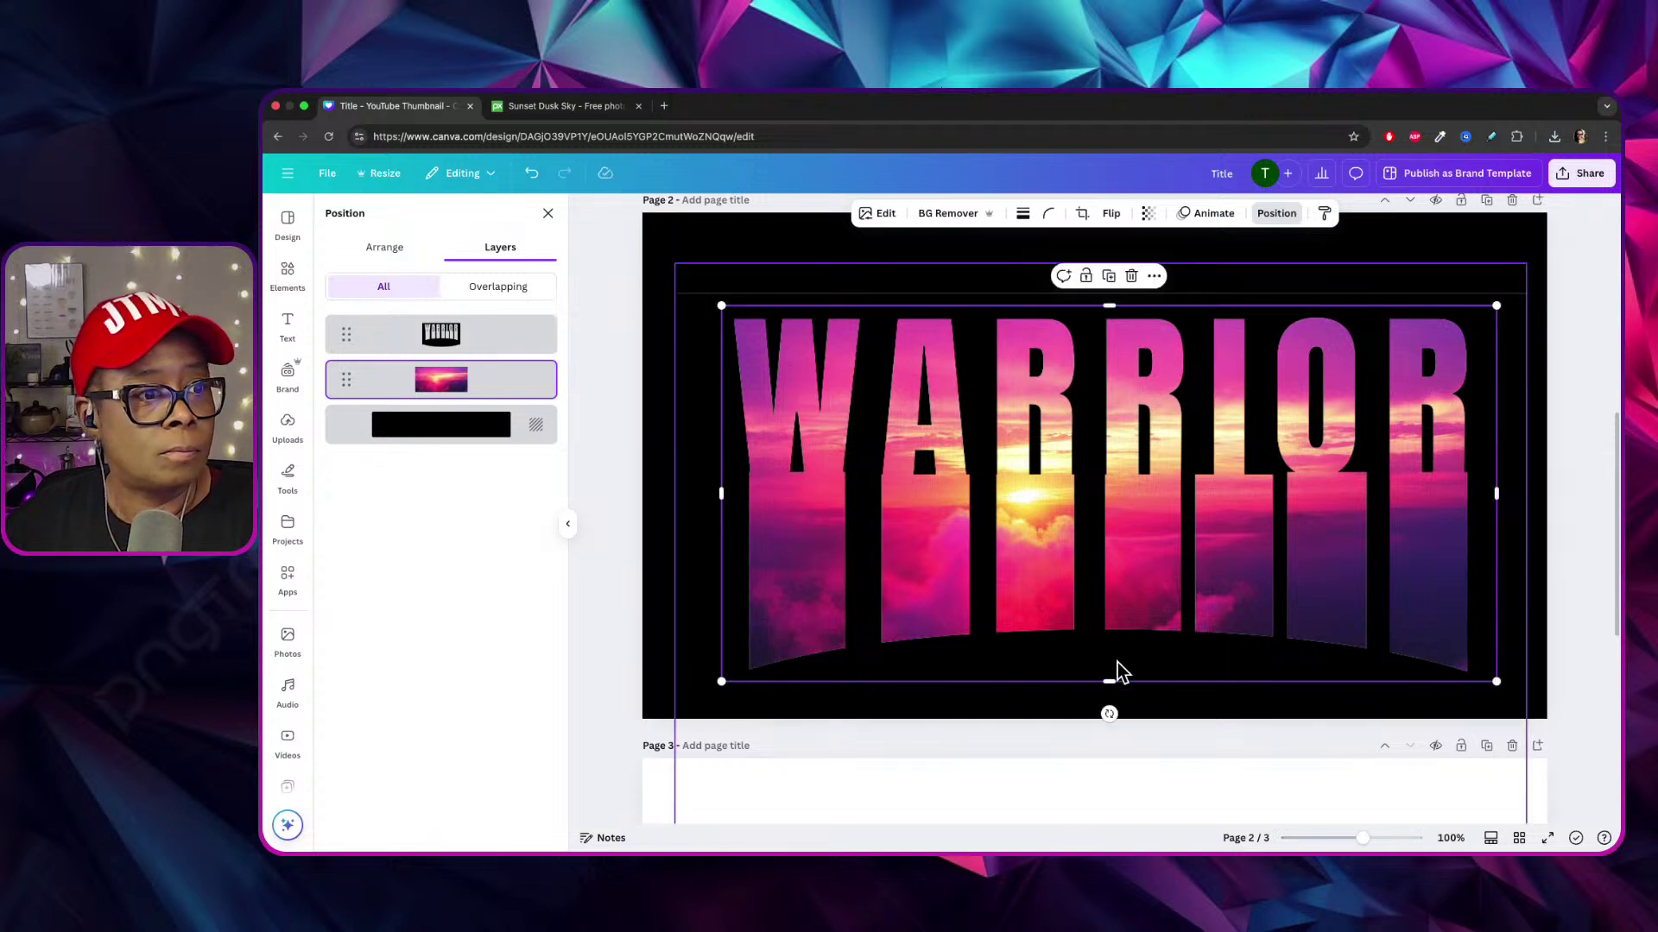
{"action": "left_click_drag", "start_coordinate": [1111, 682], "coordinate": [1114, 675]}
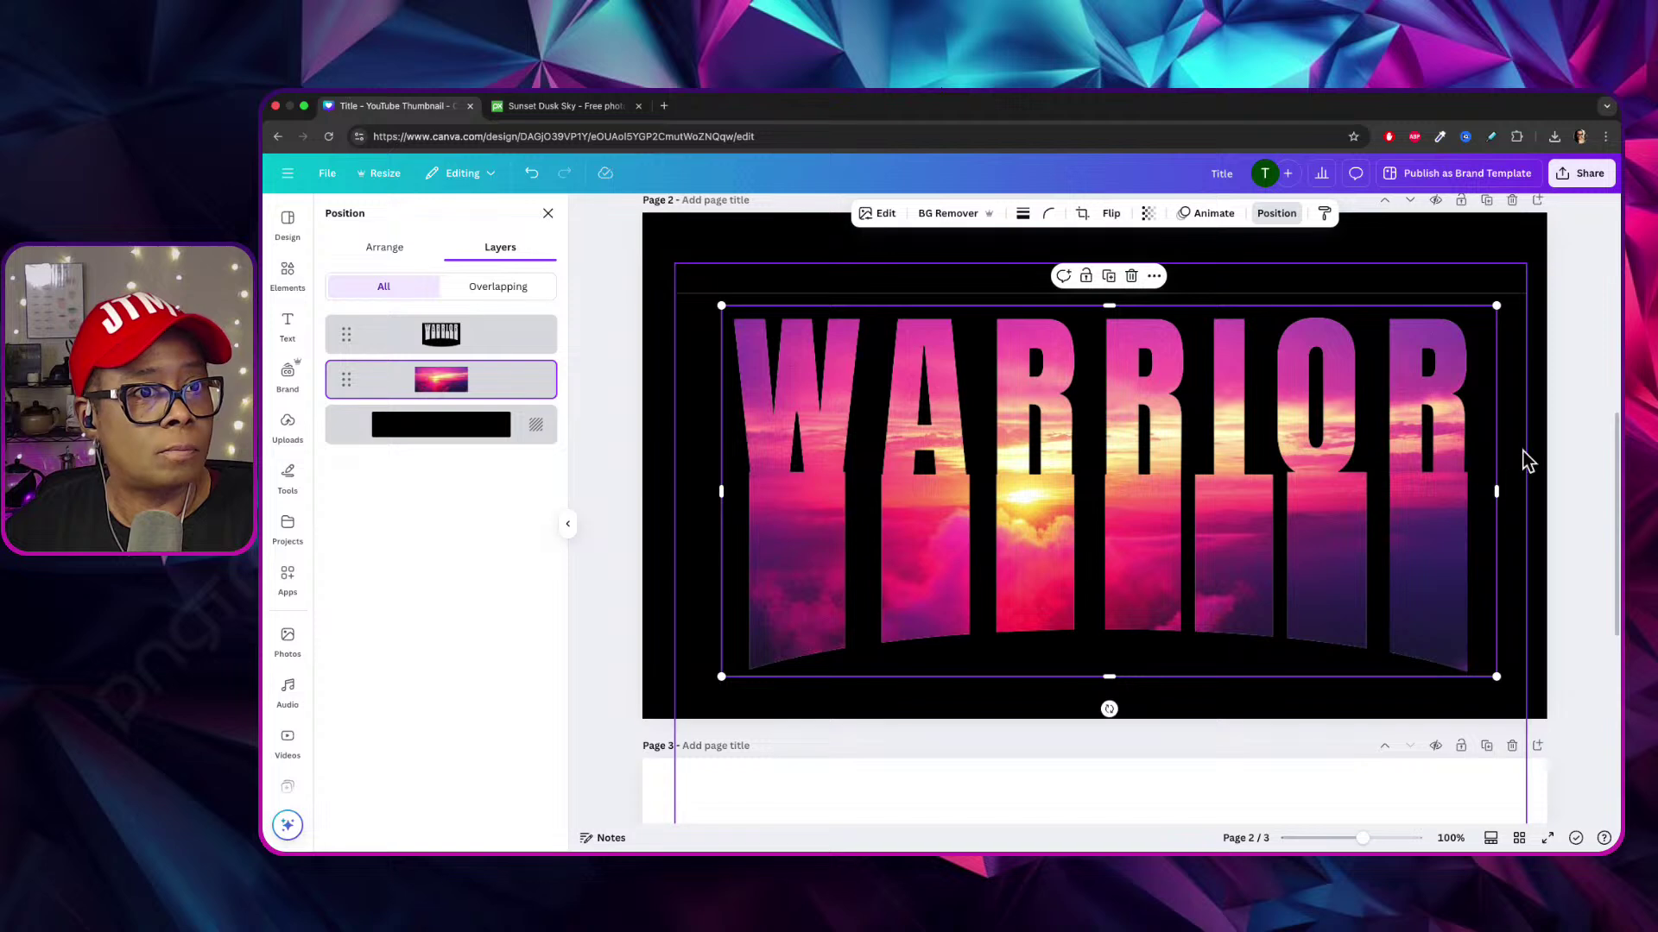
Add a blank page to the design and move it up to directly after page 2.
{"action": "scroll", "coordinate": [1547, 548], "scroll_direction": "down", "scroll_amount": 3}
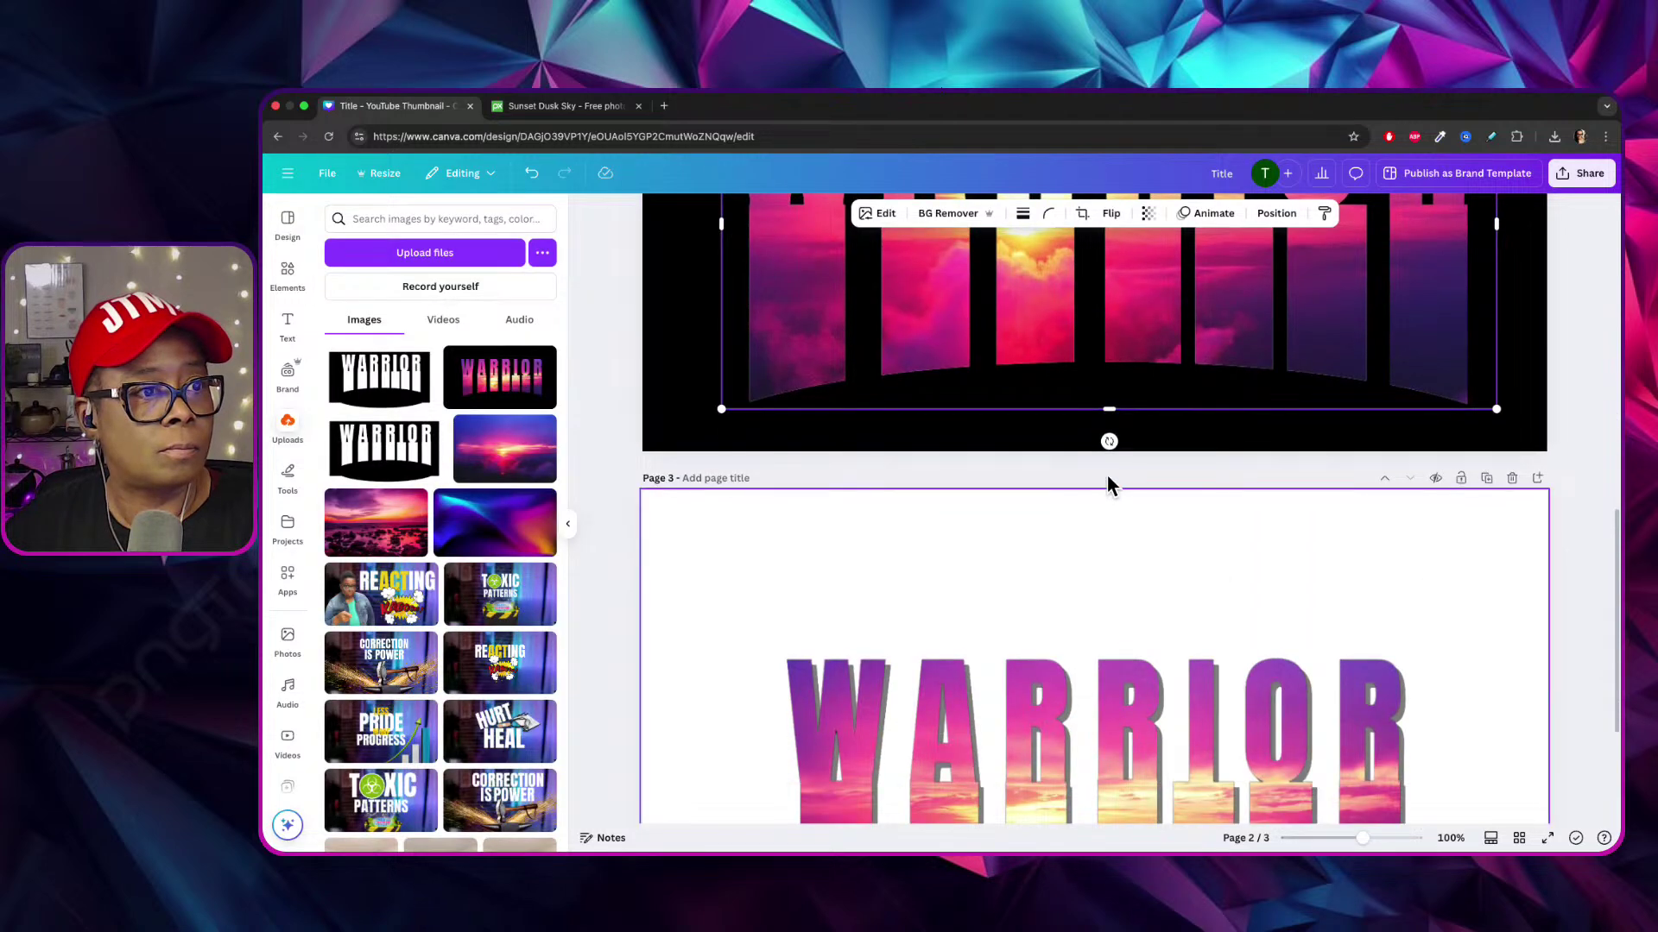
{"action": "scroll", "coordinate": [1092, 544], "scroll_direction": "down", "scroll_amount": 3}
{"action": "left_click", "coordinate": [1095, 791]}
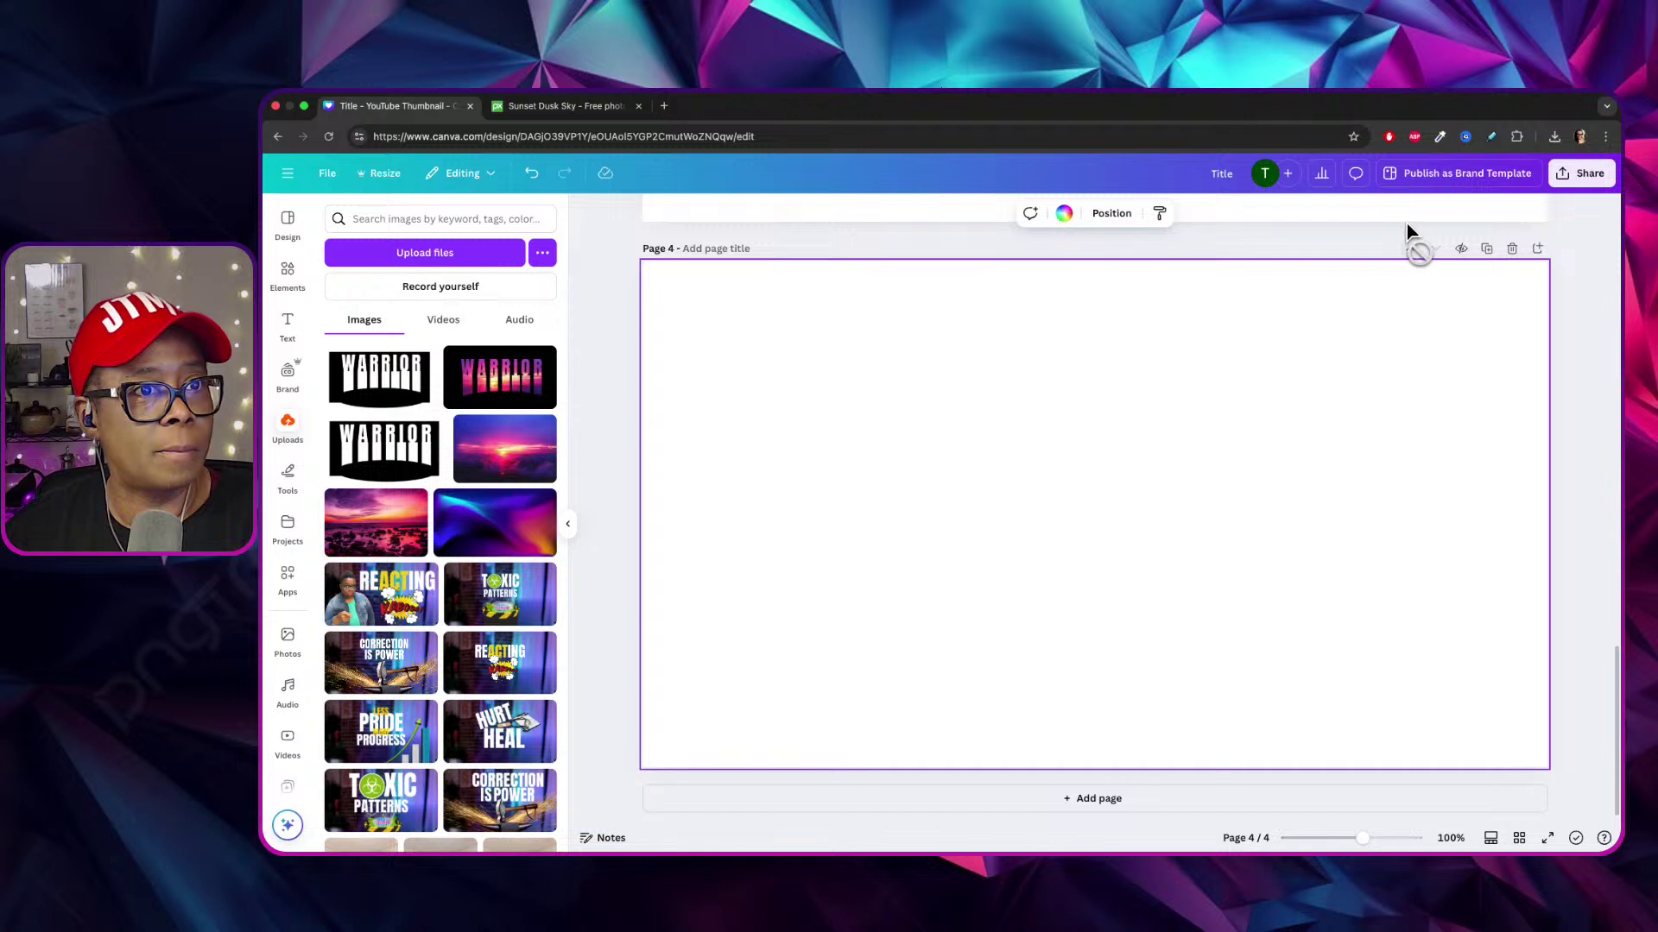
{"action": "scroll", "coordinate": [1409, 237], "scroll_direction": "up", "scroll_amount": 5}
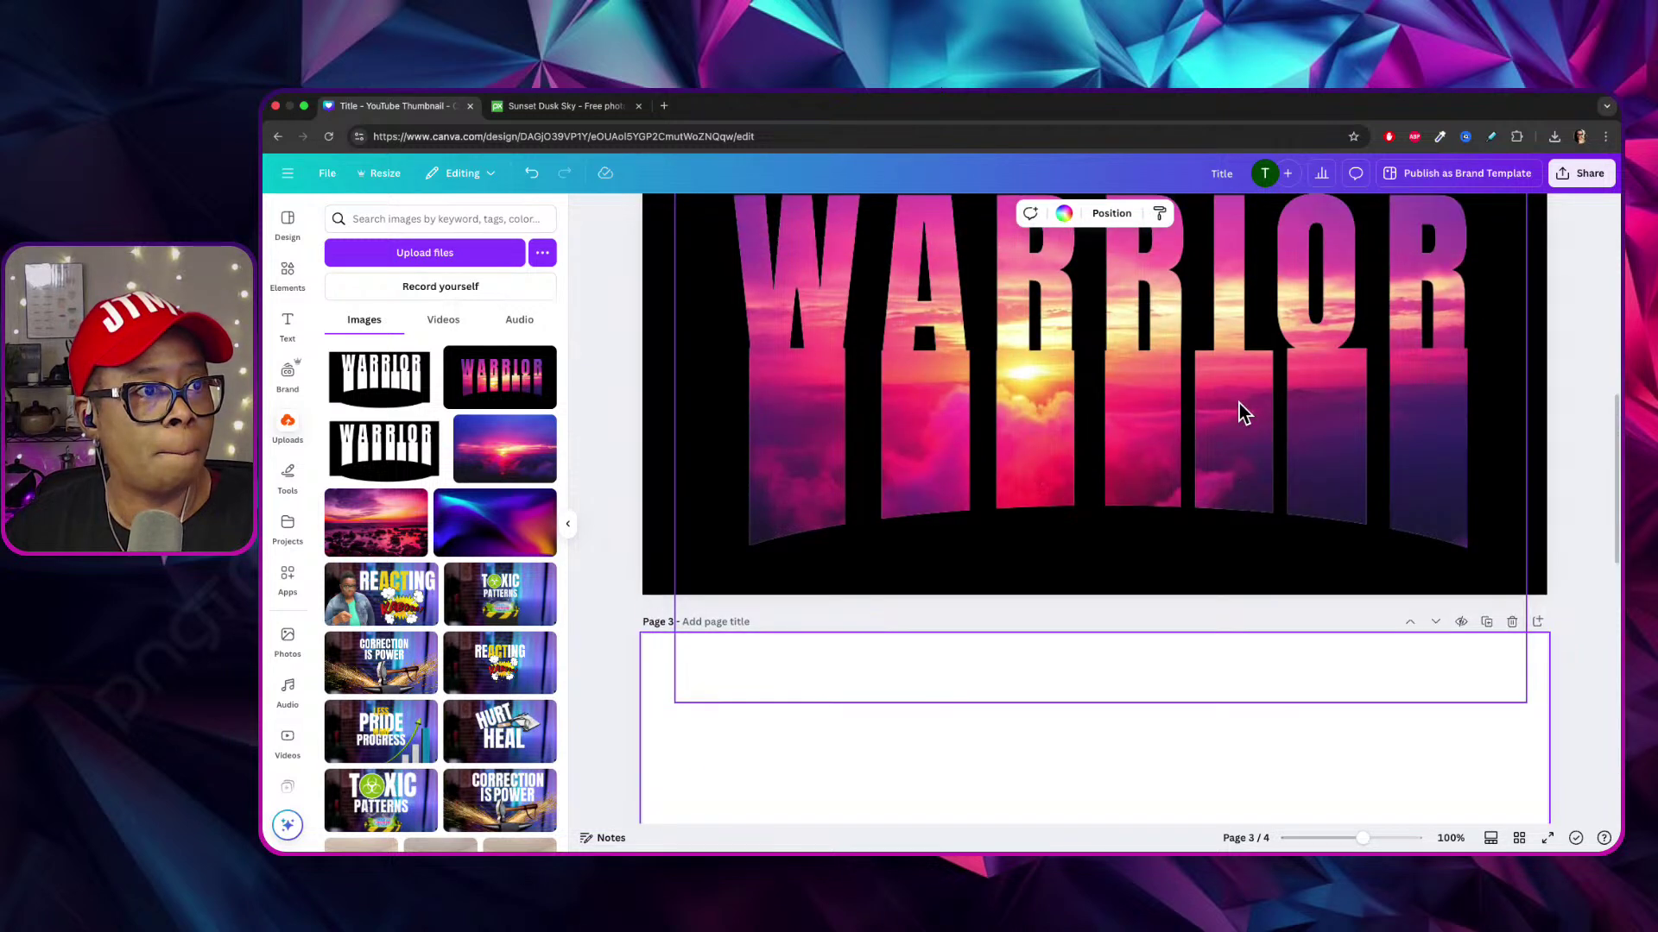
{"action": "scroll", "coordinate": [1240, 402], "scroll_direction": "up", "scroll_amount": 3}
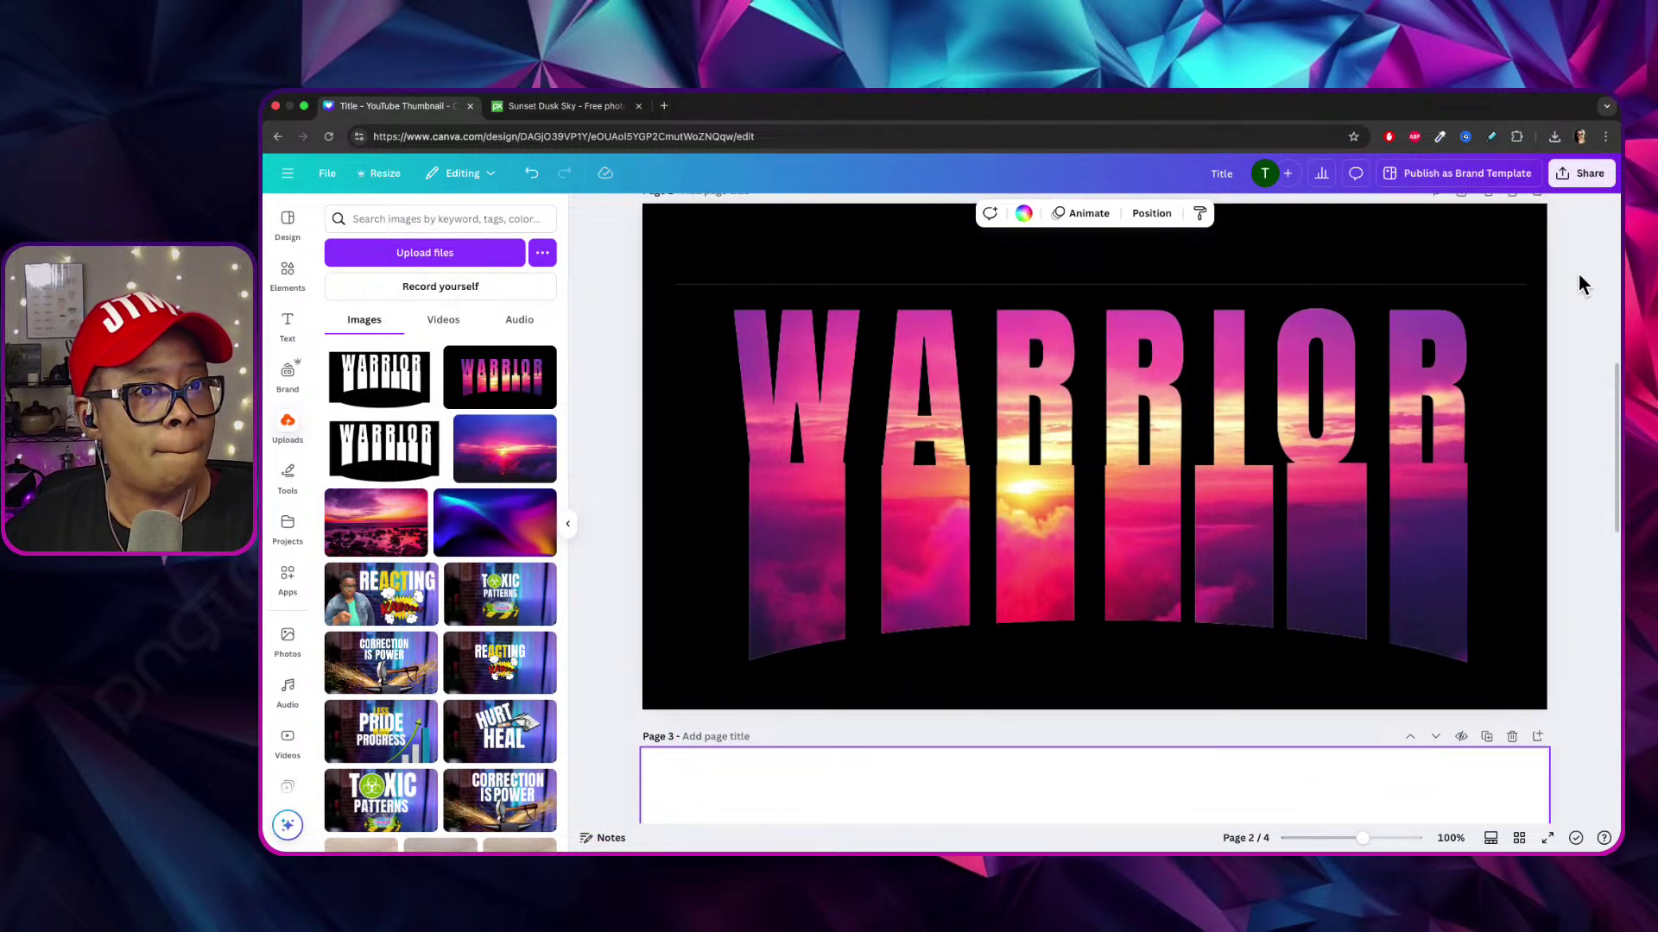
Download only page 2 of the design as a PNG.
{"action": "left_click", "coordinate": [1583, 284]}
{"action": "left_click", "coordinate": [1575, 169]}
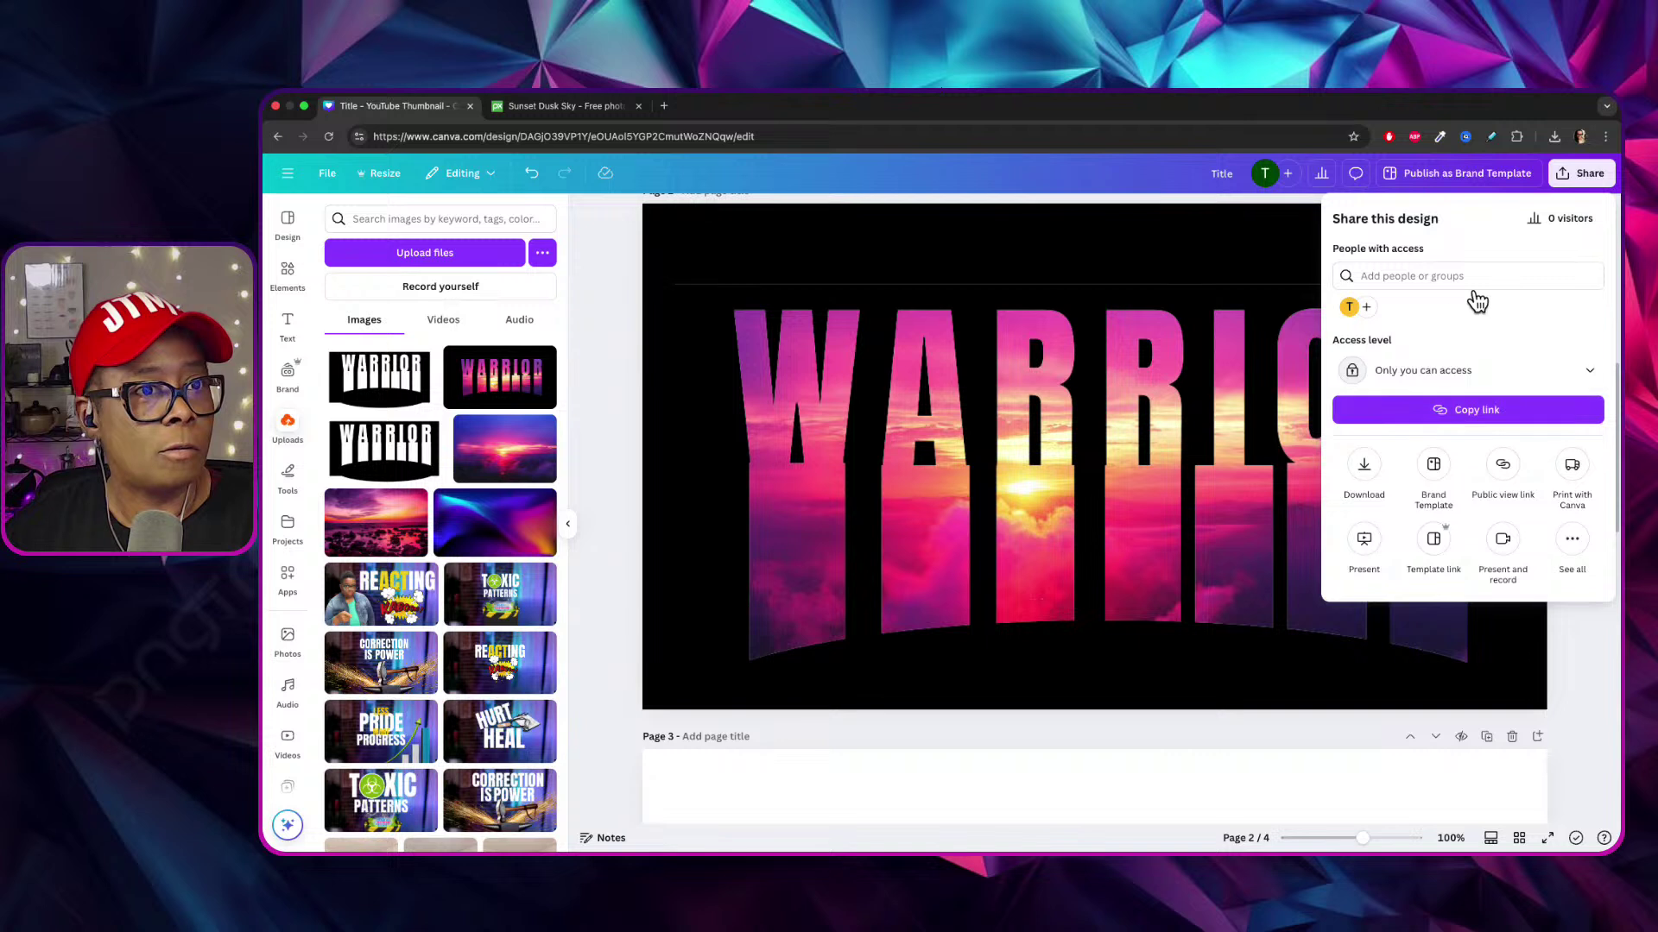
{"action": "left_click", "coordinate": [1364, 464]}
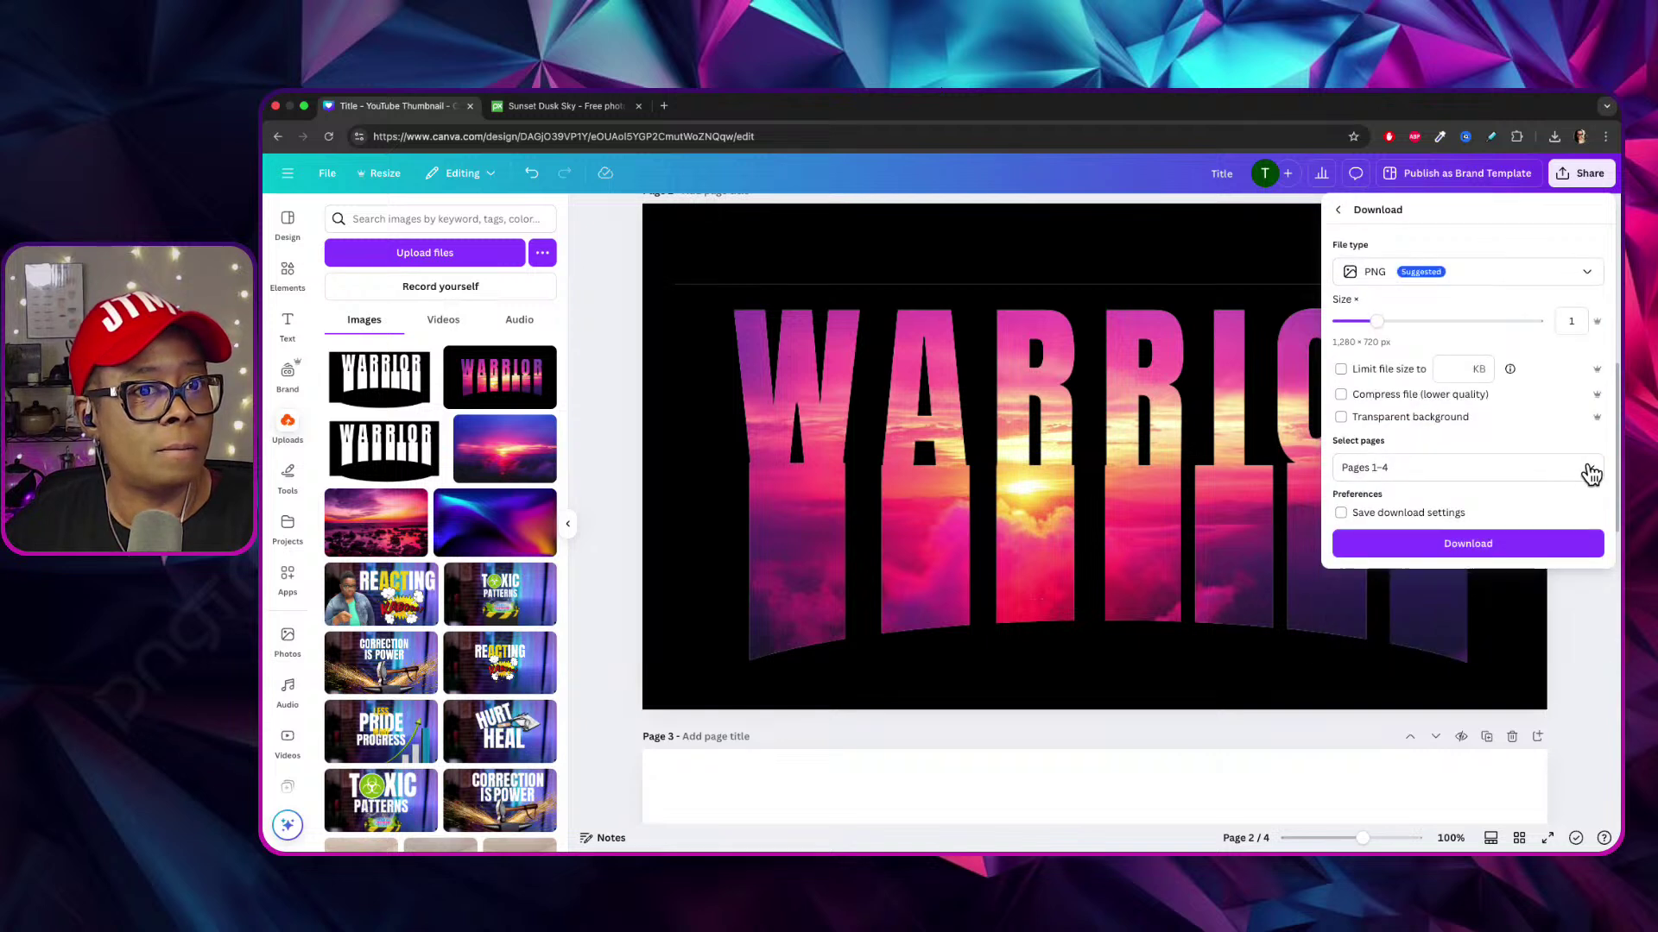
{"action": "left_click", "coordinate": [1588, 467]}
{"action": "left_click", "coordinate": [1376, 510]}
{"action": "scroll", "coordinate": [1409, 630], "scroll_direction": "down", "scroll_amount": 3}
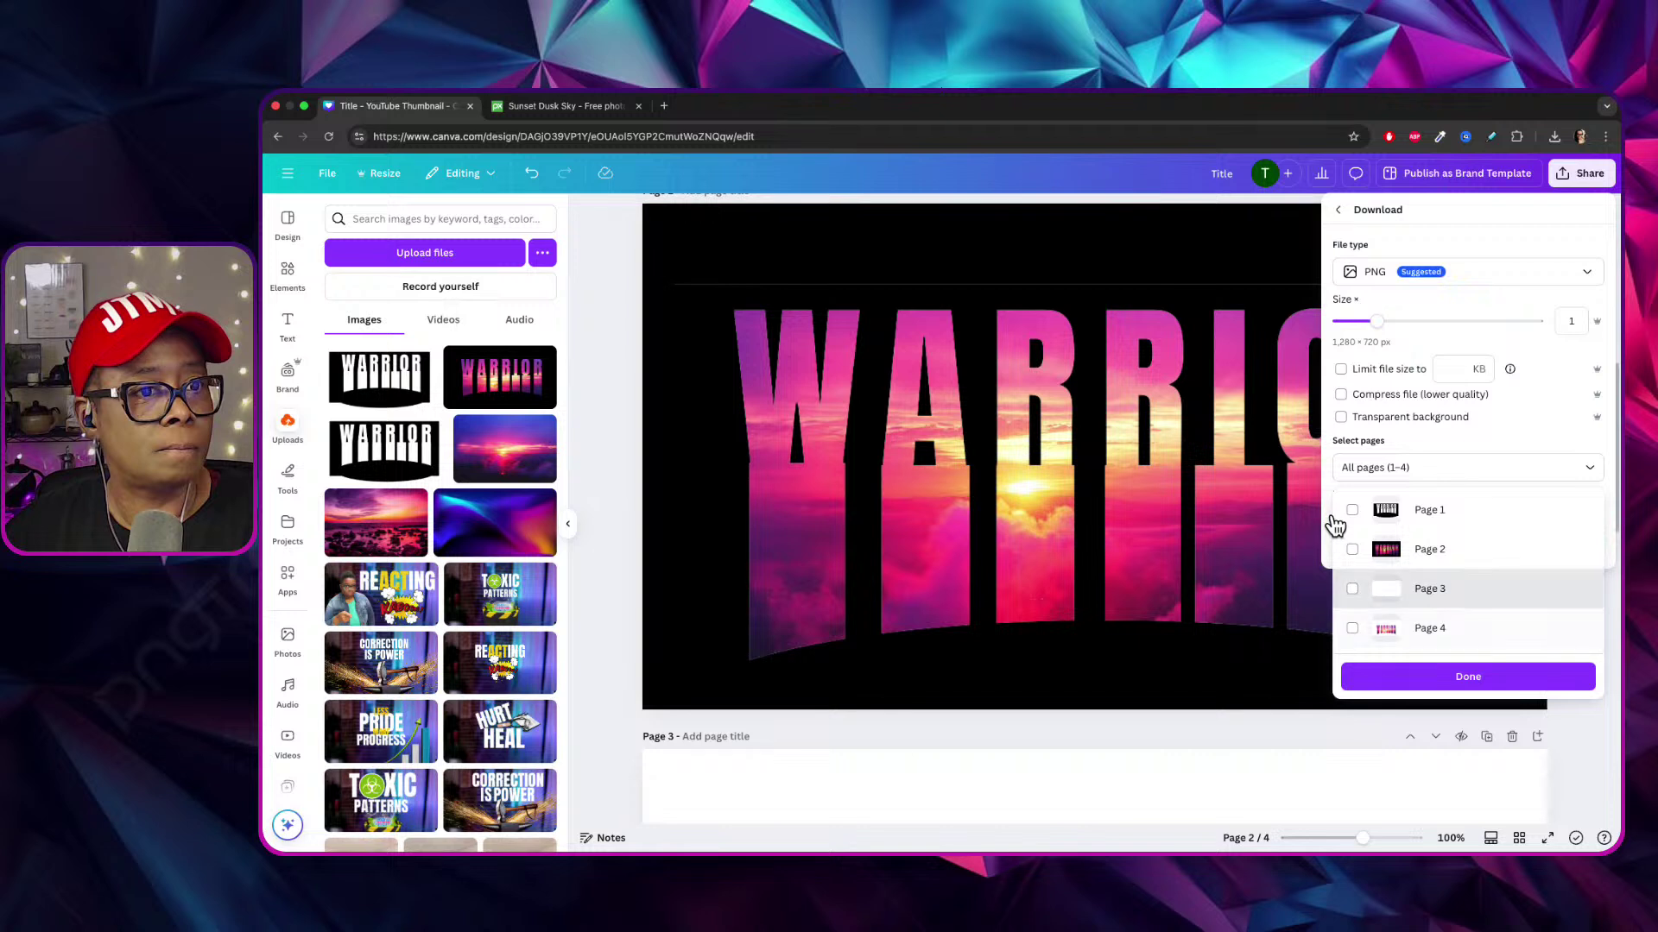
{"action": "left_click", "coordinate": [1352, 549]}
{"action": "left_click", "coordinate": [1446, 677]}
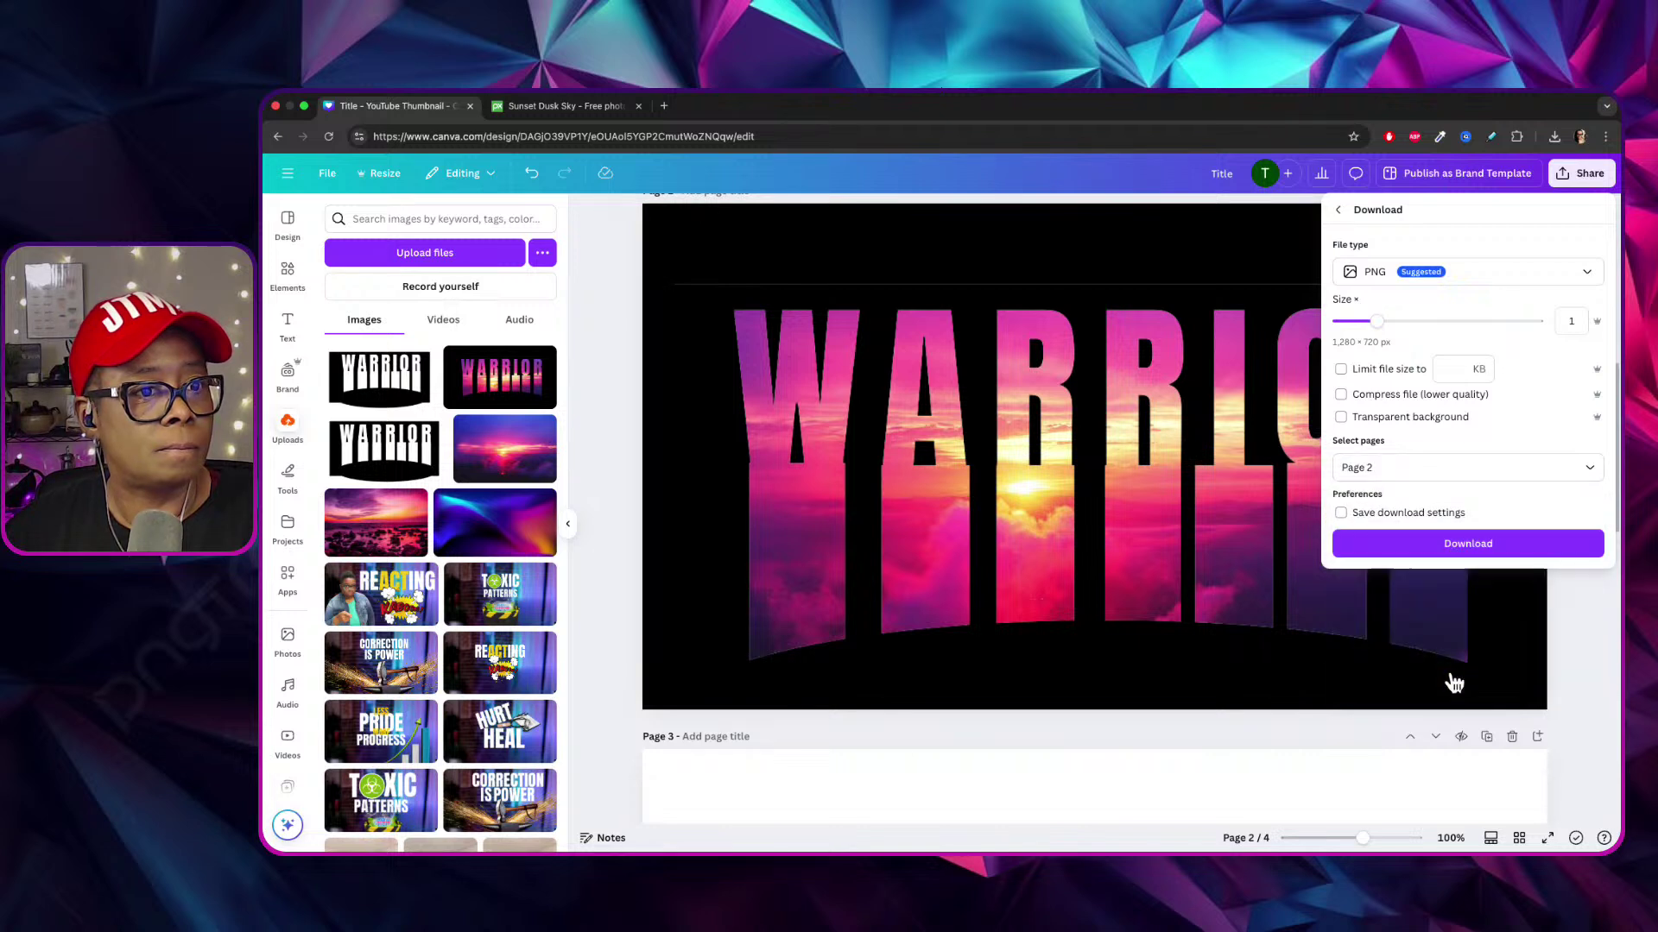
{"action": "left_click", "coordinate": [1448, 555]}
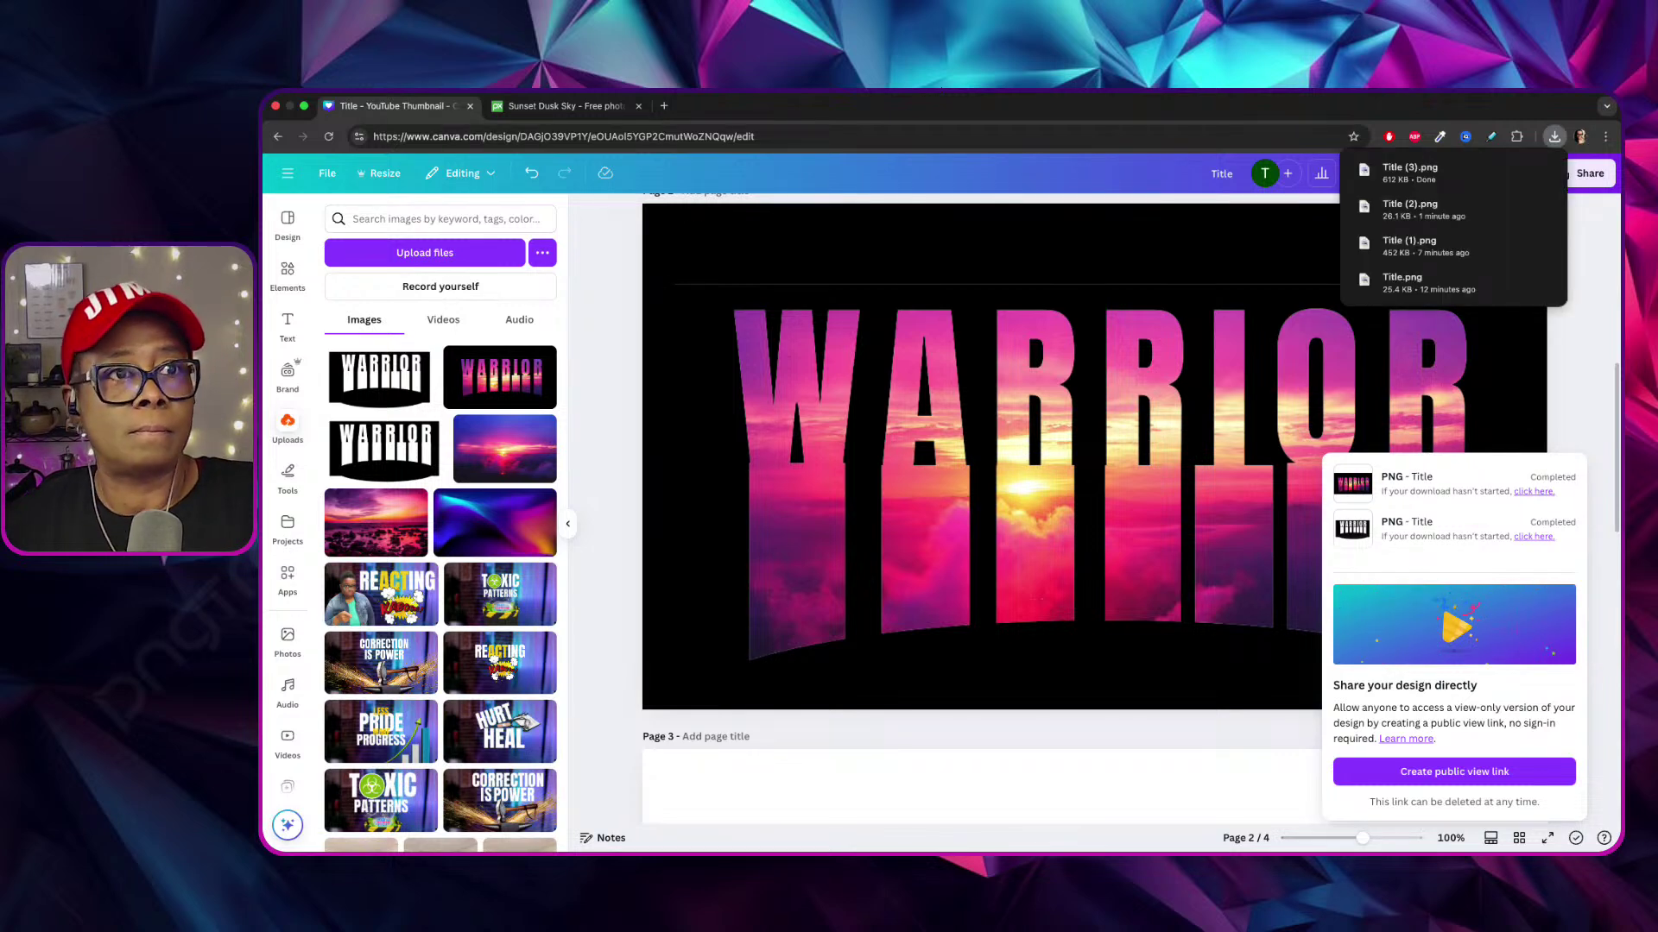
Upload the downloaded Title (3).png to the image uploads and insert it on the blank page 3.
{"action": "left_click_drag", "start_coordinate": [1433, 169], "coordinate": [479, 393]}
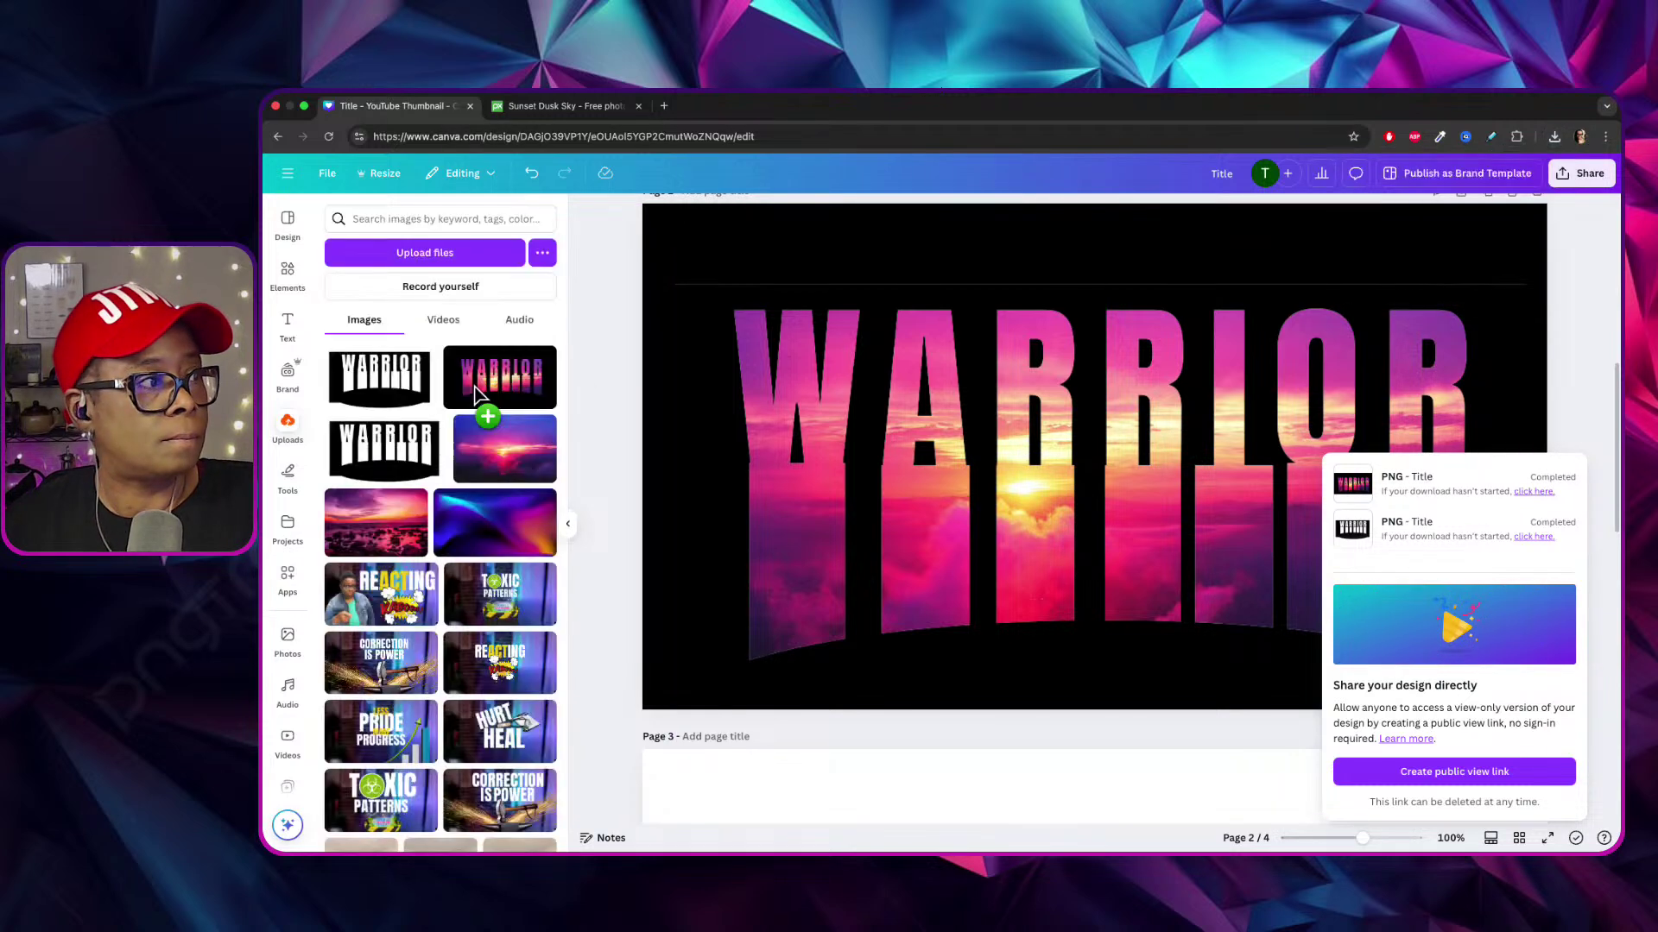
{"action": "scroll", "coordinate": [939, 537], "scroll_direction": "down", "scroll_amount": 8}
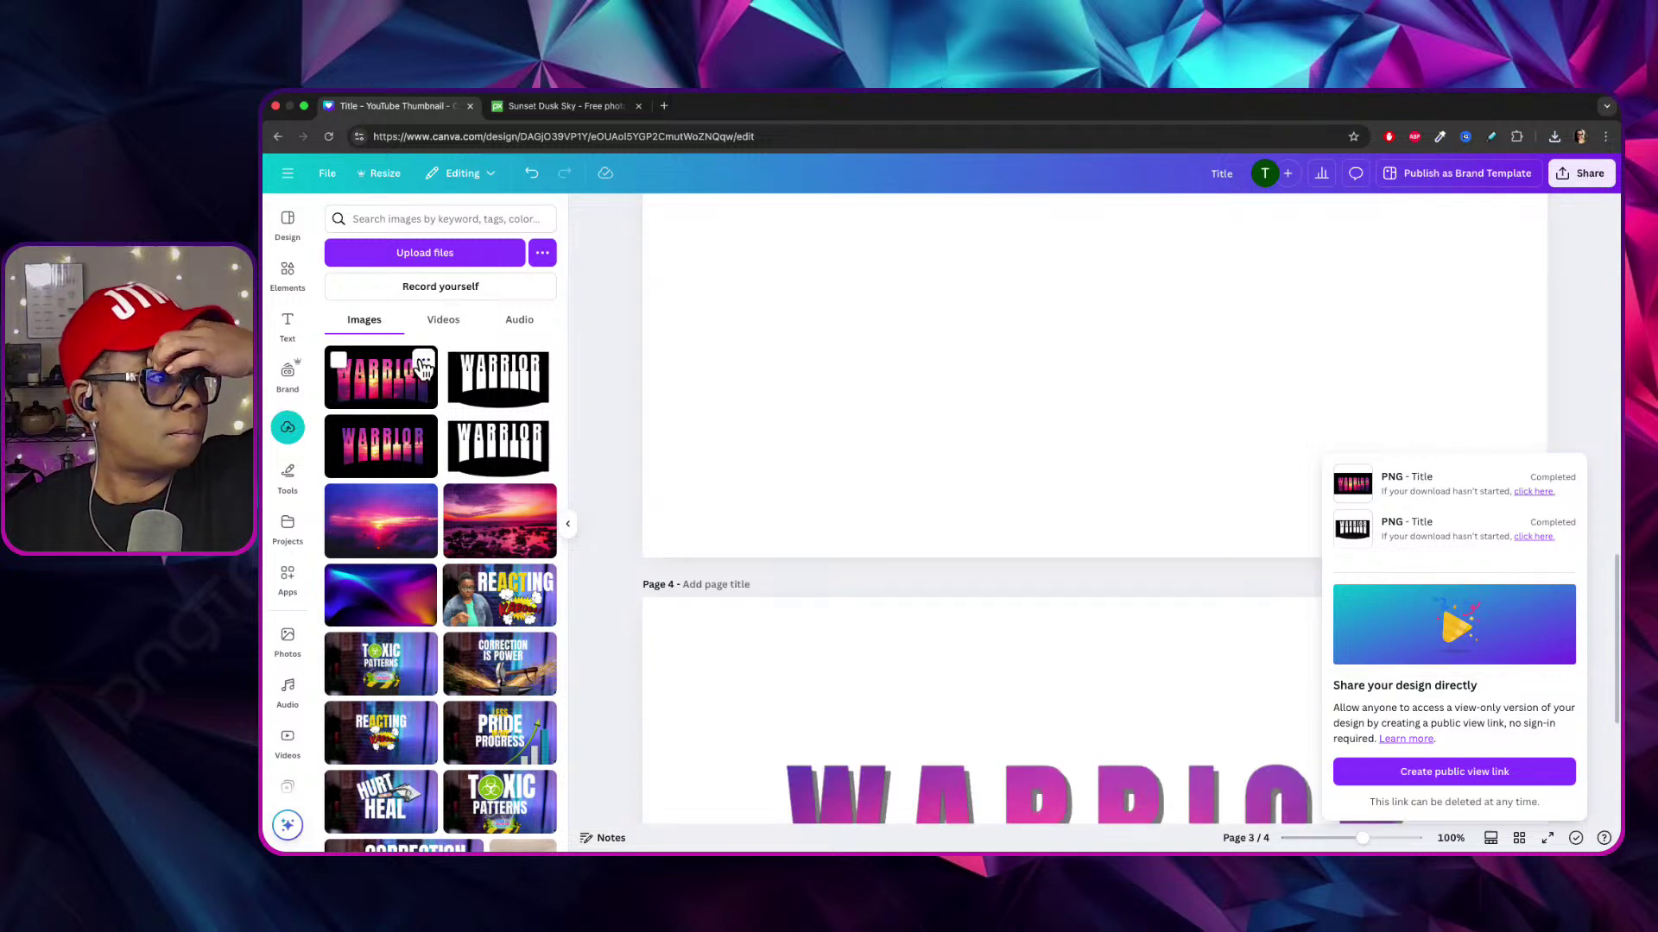
{"action": "left_click", "coordinate": [422, 369]}
{"action": "scroll", "coordinate": [984, 458], "scroll_direction": "up", "scroll_amount": 4}
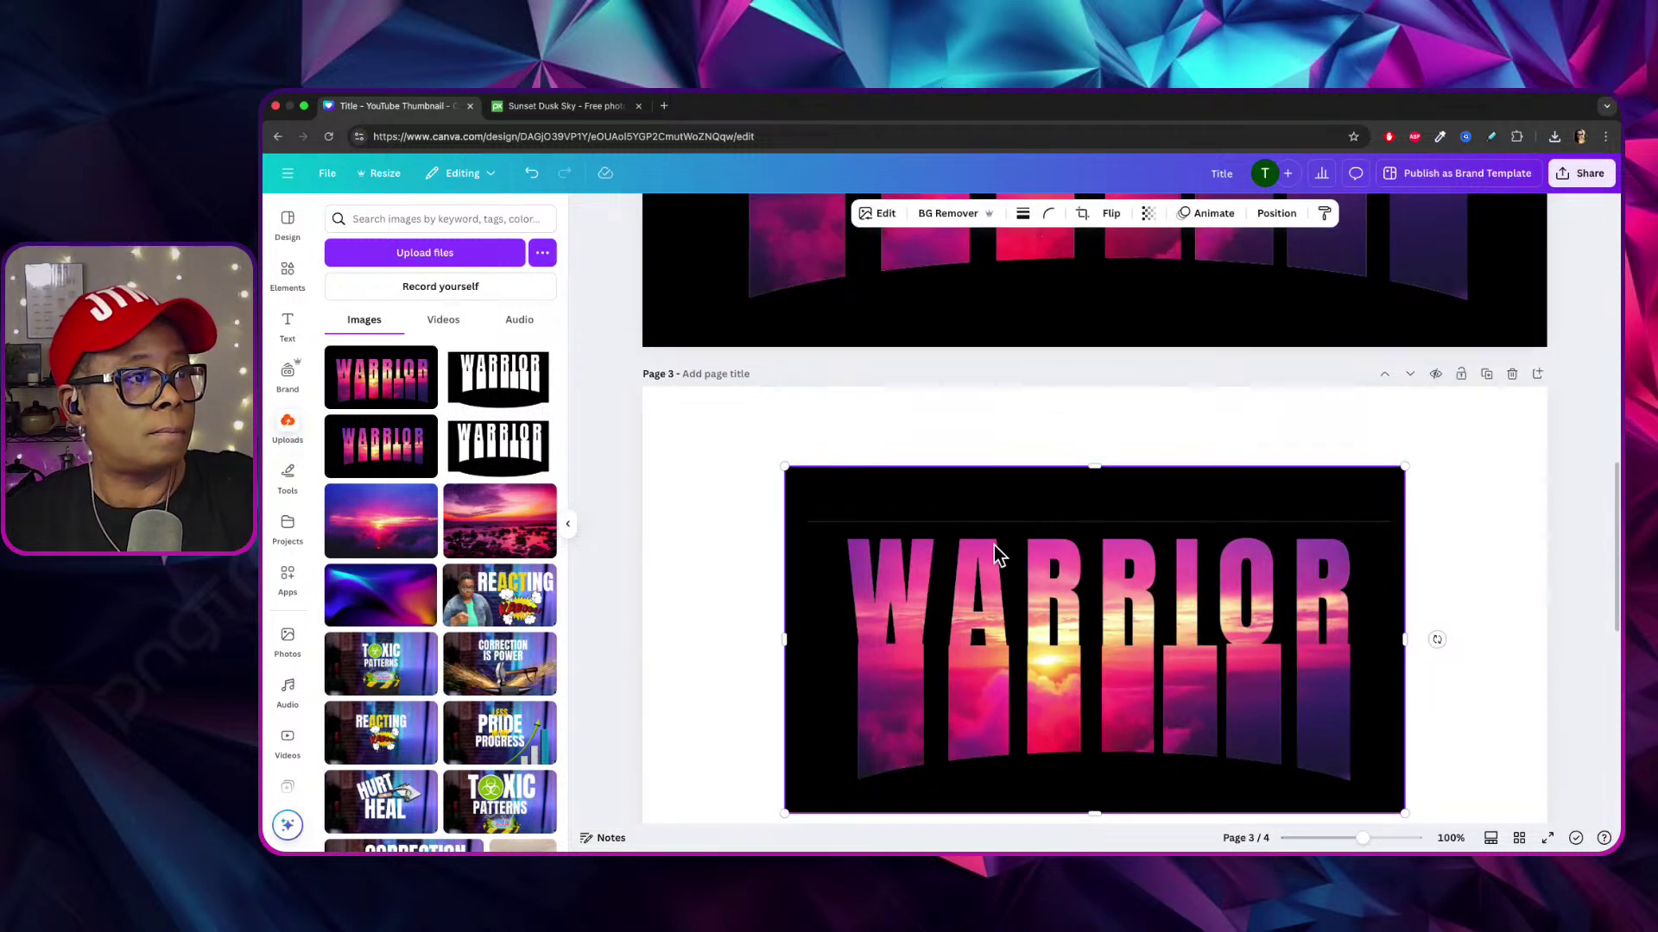
Enlarge the sunset-filled WARRIOR image to cover most of page 3 and remove its black background.
{"action": "left_click_drag", "start_coordinate": [993, 546], "coordinate": [929, 517]}
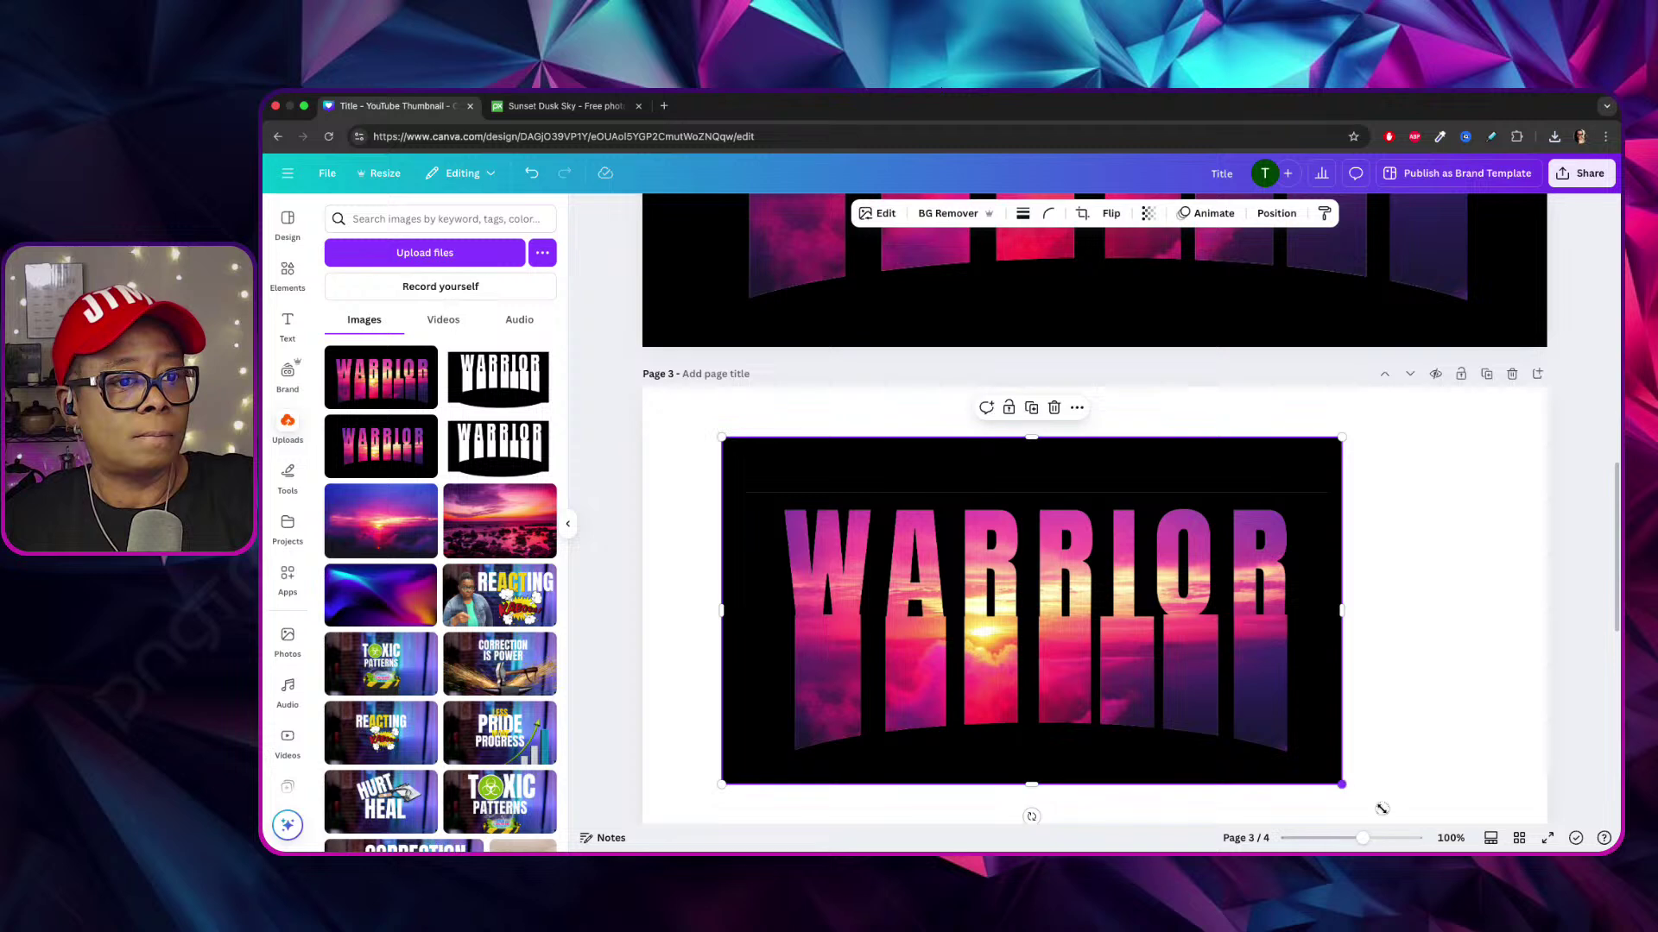
{"action": "left_click_drag", "start_coordinate": [1381, 809], "coordinate": [1450, 807]}
{"action": "scroll", "coordinate": [1359, 740], "scroll_direction": "down", "scroll_amount": 2}
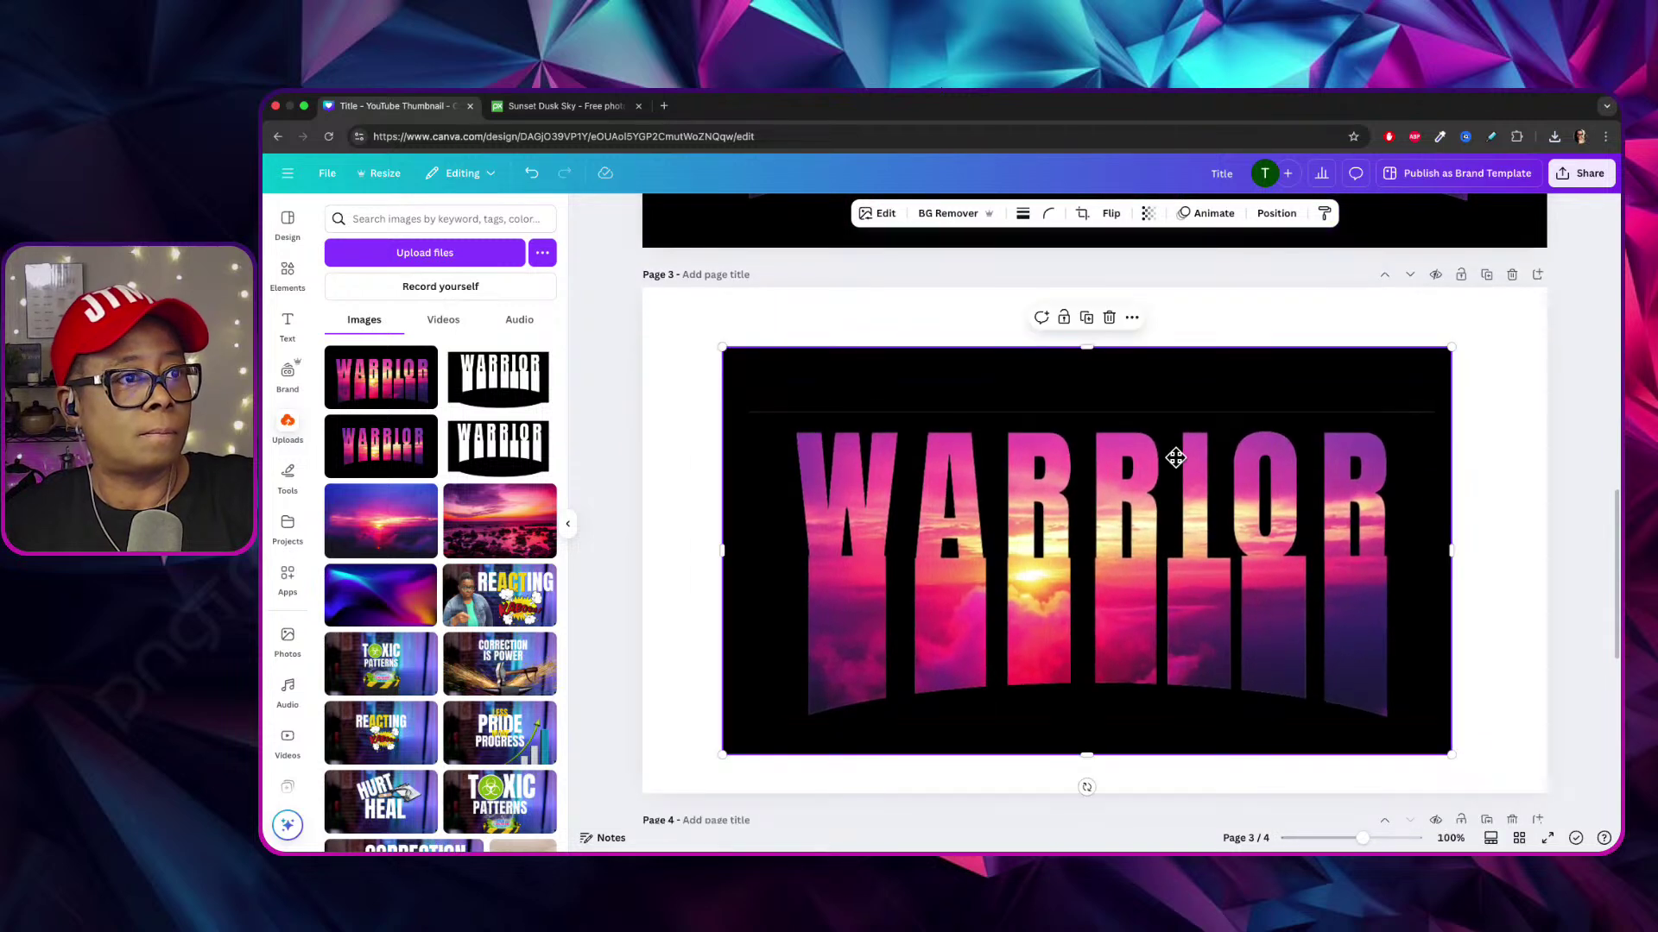
{"action": "left_click", "coordinate": [957, 213]}
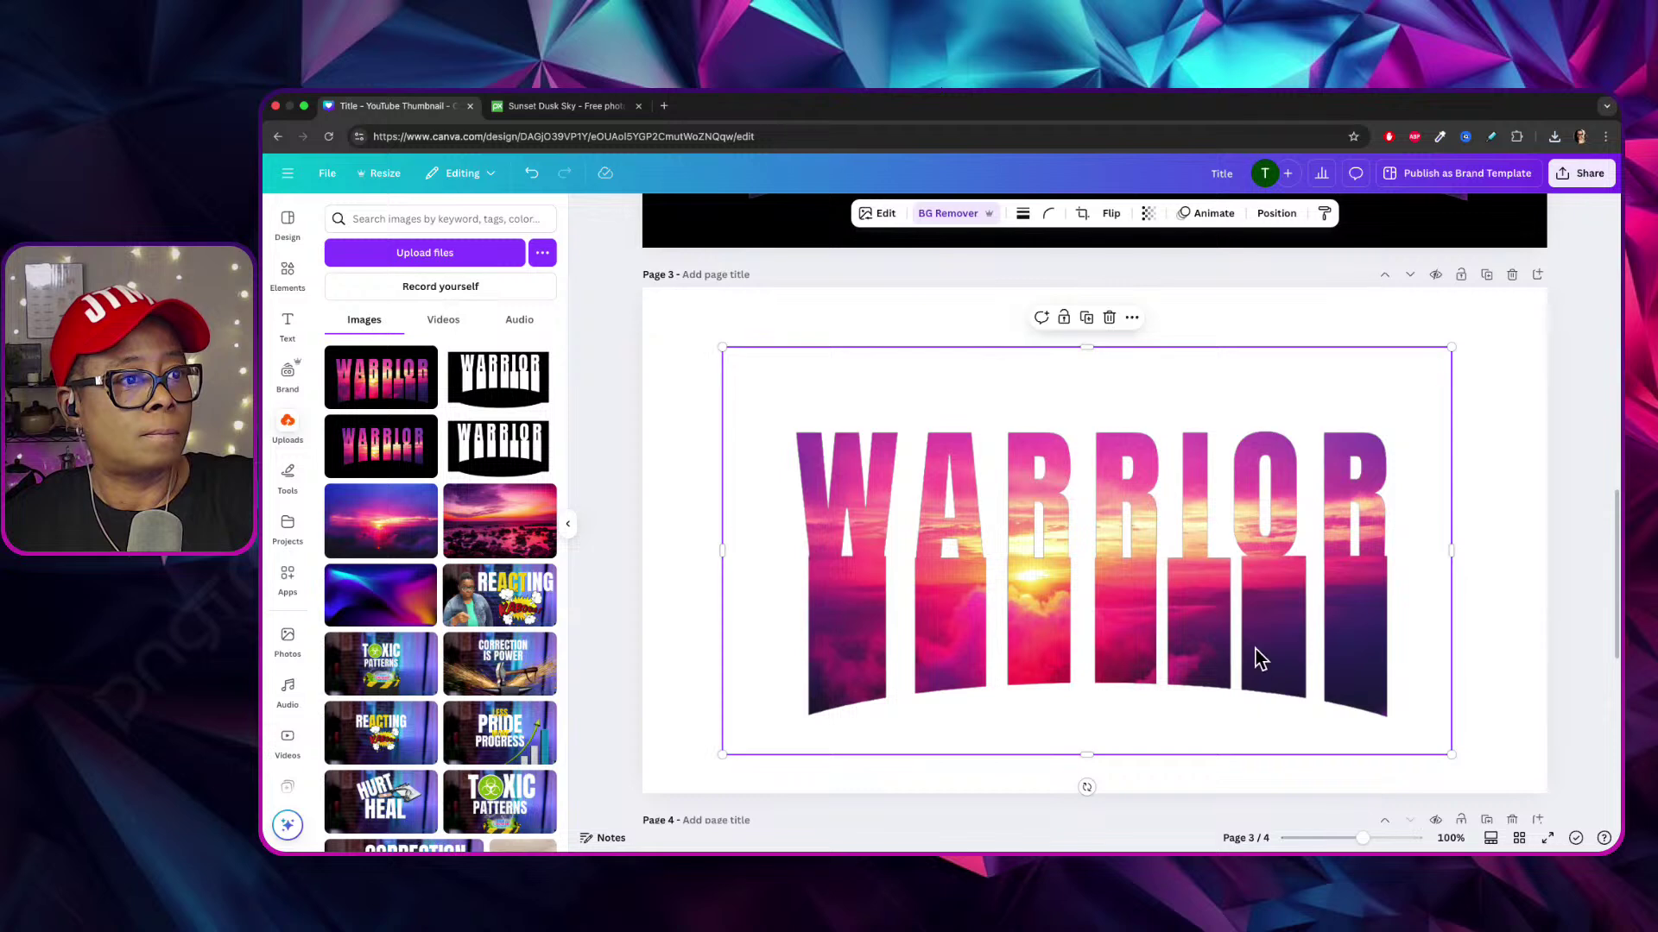
Shift the WARRIOR cutout slightly up and toward the left on page 3, and crop away its empty top edge.
{"action": "scroll", "coordinate": [1255, 648], "scroll_direction": "down", "scroll_amount": 2}
{"action": "left_click_drag", "start_coordinate": [1291, 547], "coordinate": [1278, 531]}
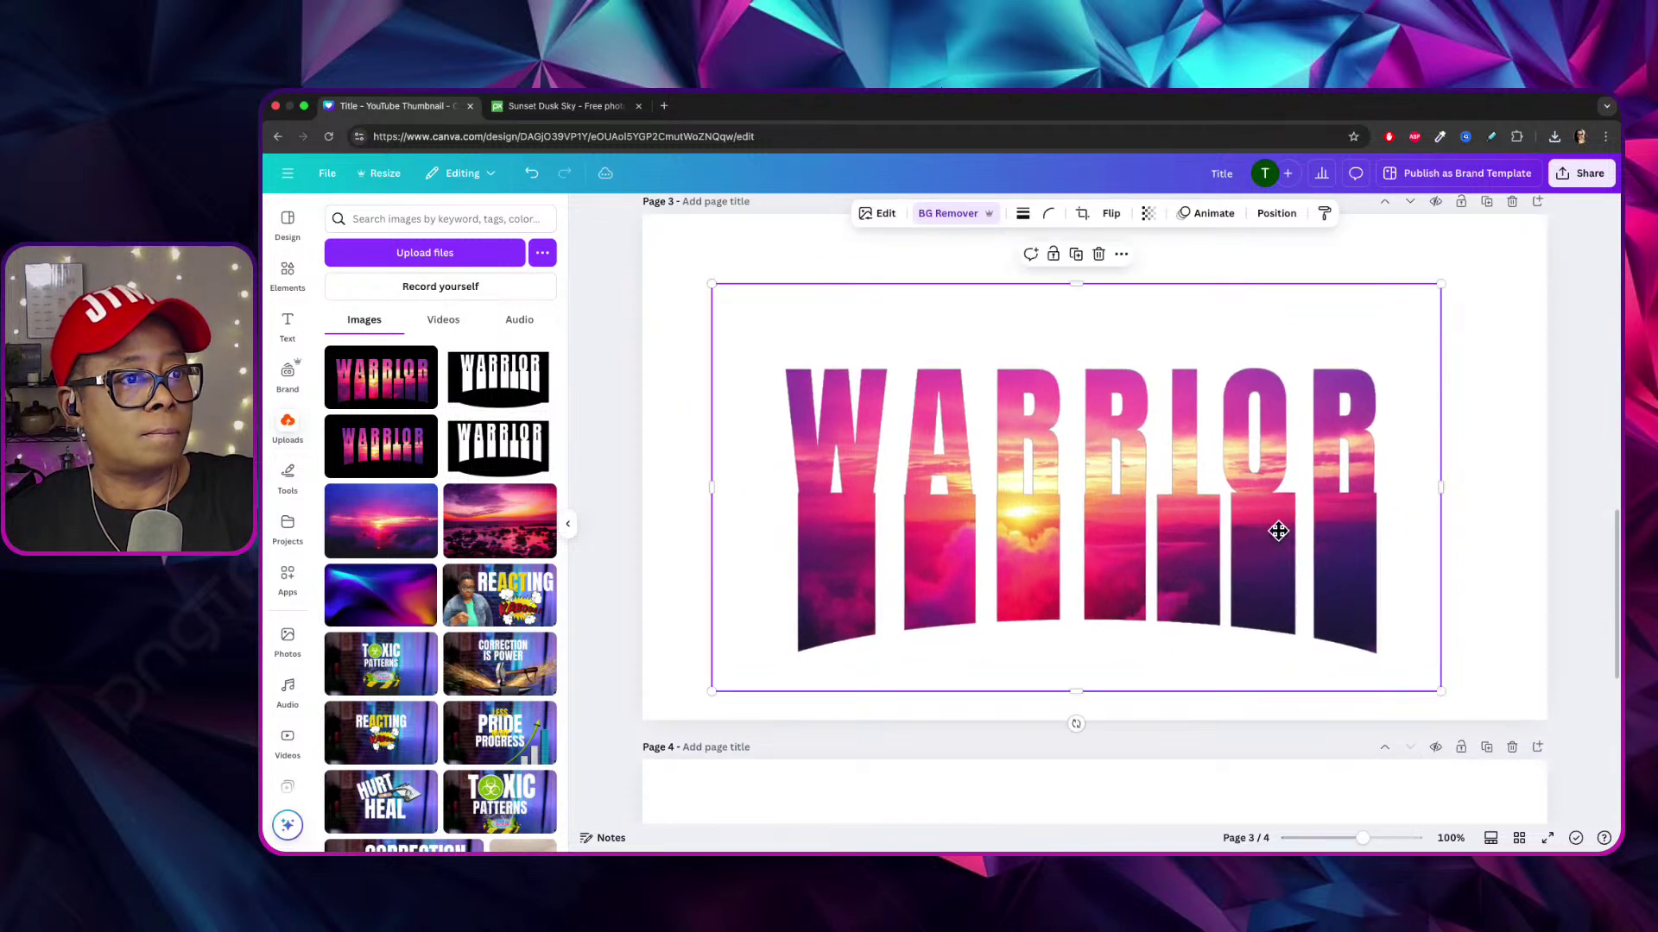
{"action": "scroll", "coordinate": [1277, 531], "scroll_direction": "down", "scroll_amount": 6}
{"action": "scroll", "coordinate": [1240, 608], "scroll_direction": "up", "scroll_amount": 7}
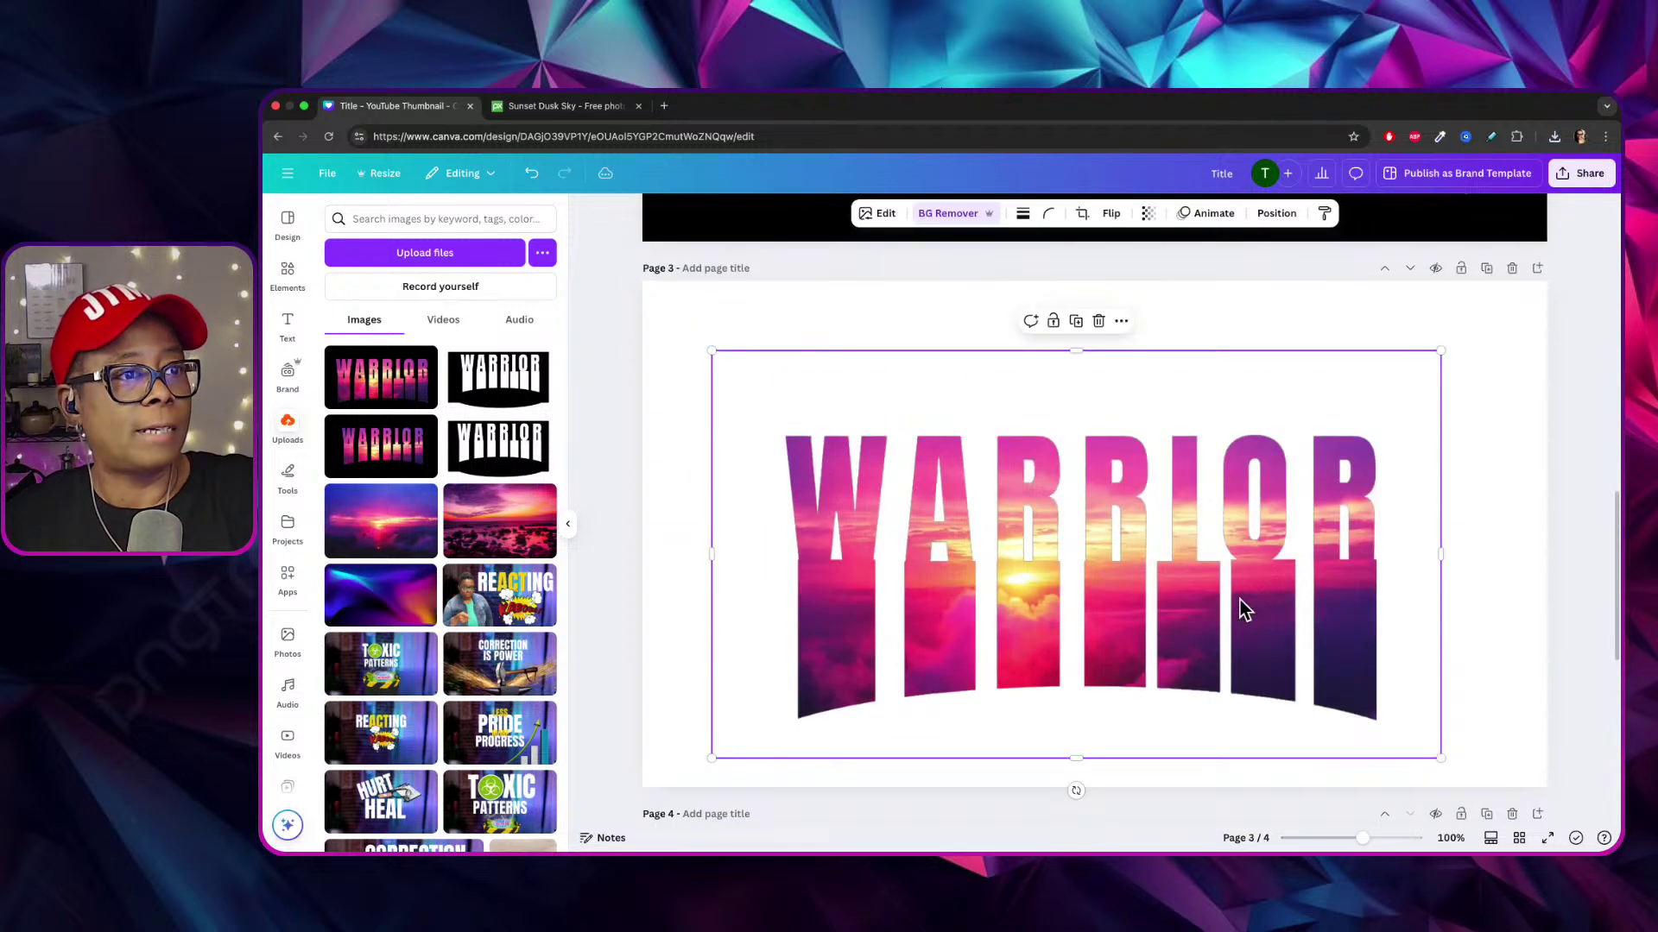
{"action": "left_click_drag", "start_coordinate": [1225, 598], "coordinate": [1221, 587]}
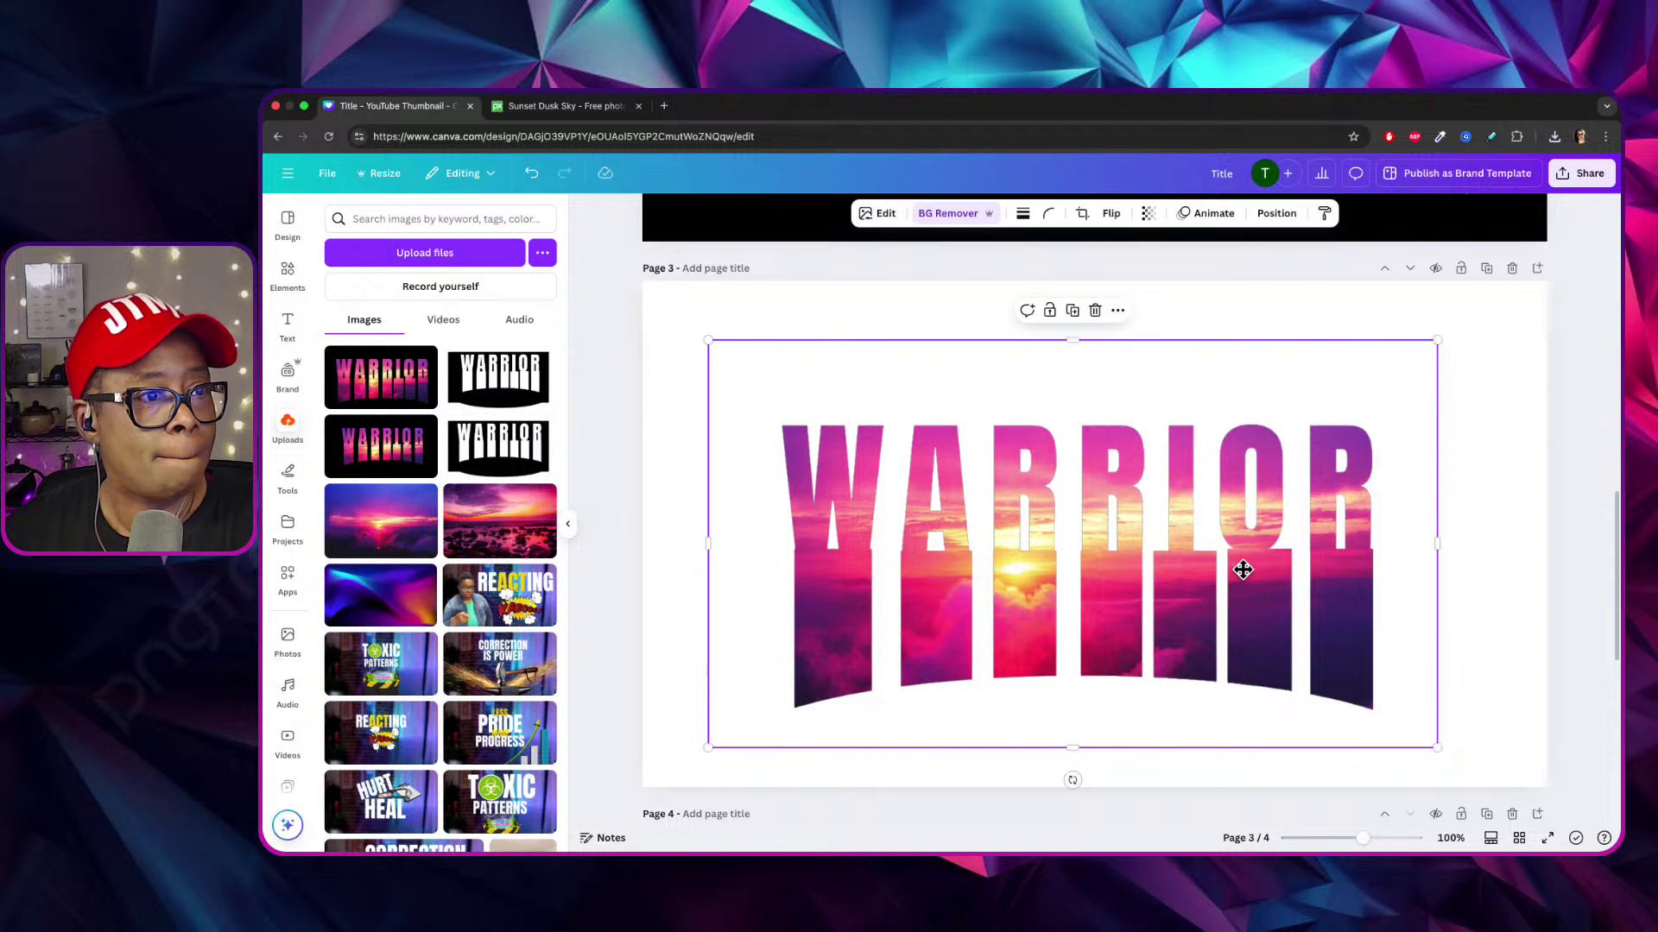
{"action": "mouse_move", "coordinate": [1072, 340]}
{"action": "left_mouse_down"}
{"action": "mouse_move", "coordinate": [1073, 399]}
{"action": "mouse_move", "coordinate": [1073, 369]}
{"action": "left_mouse_up"}
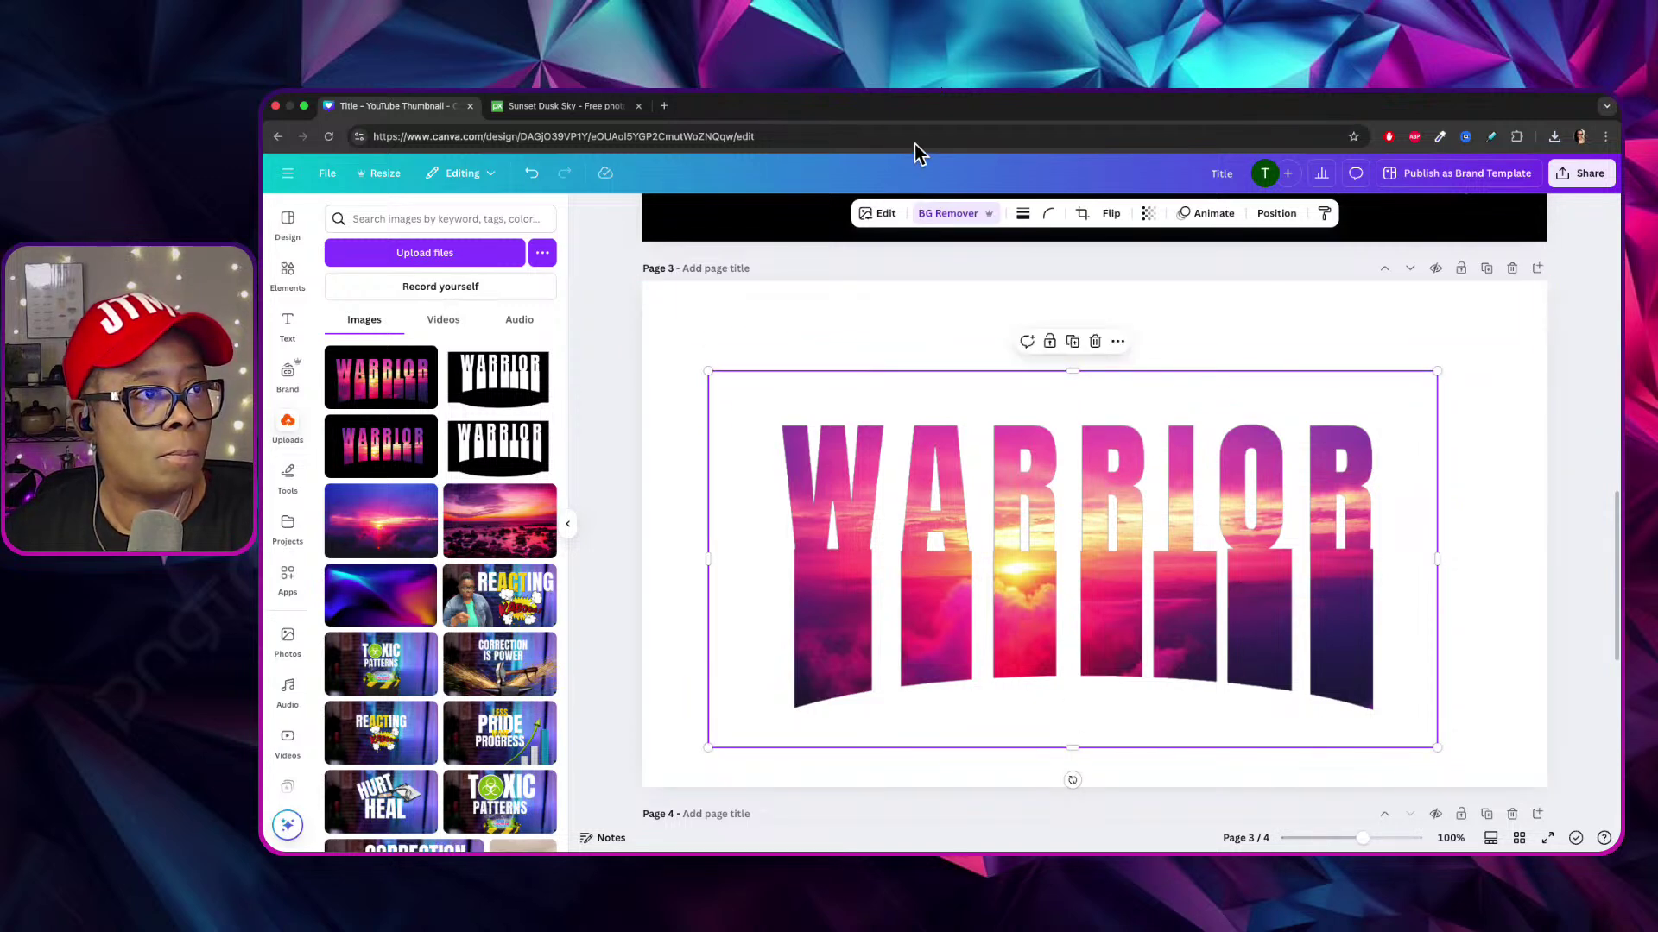
Apply a Drop shadow to the WARRIOR cutout on page 3 with blur amount 0 and distance 13.
{"action": "left_click", "coordinate": [880, 212]}
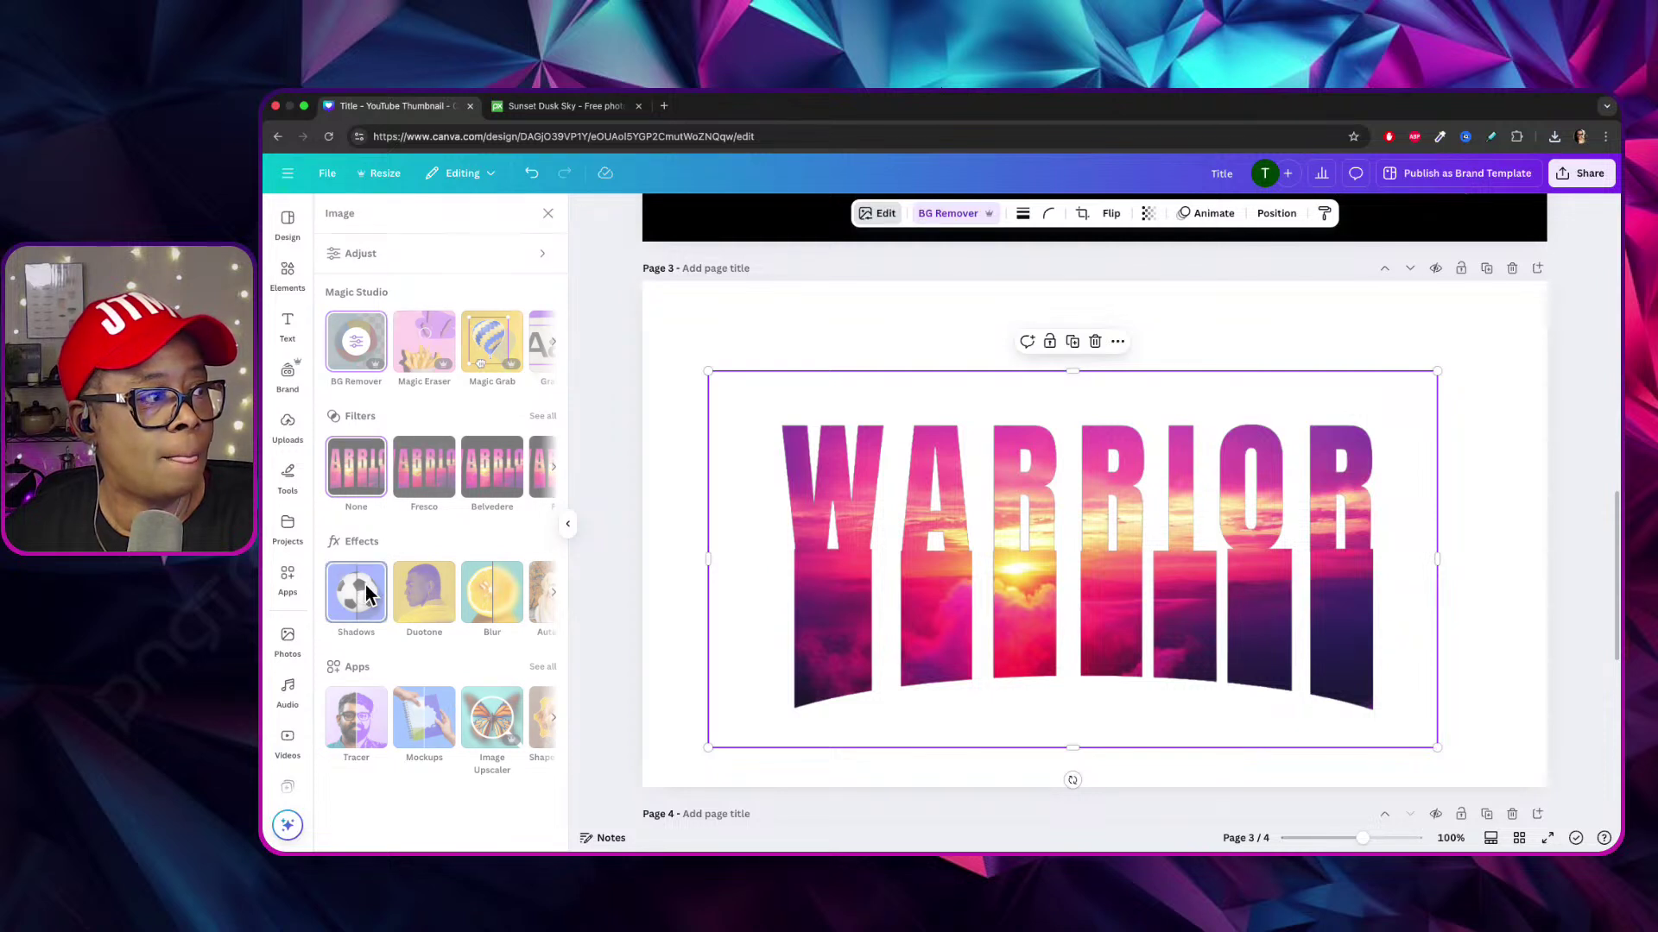
{"action": "left_click", "coordinate": [370, 570]}
{"action": "left_click", "coordinate": [442, 386]}
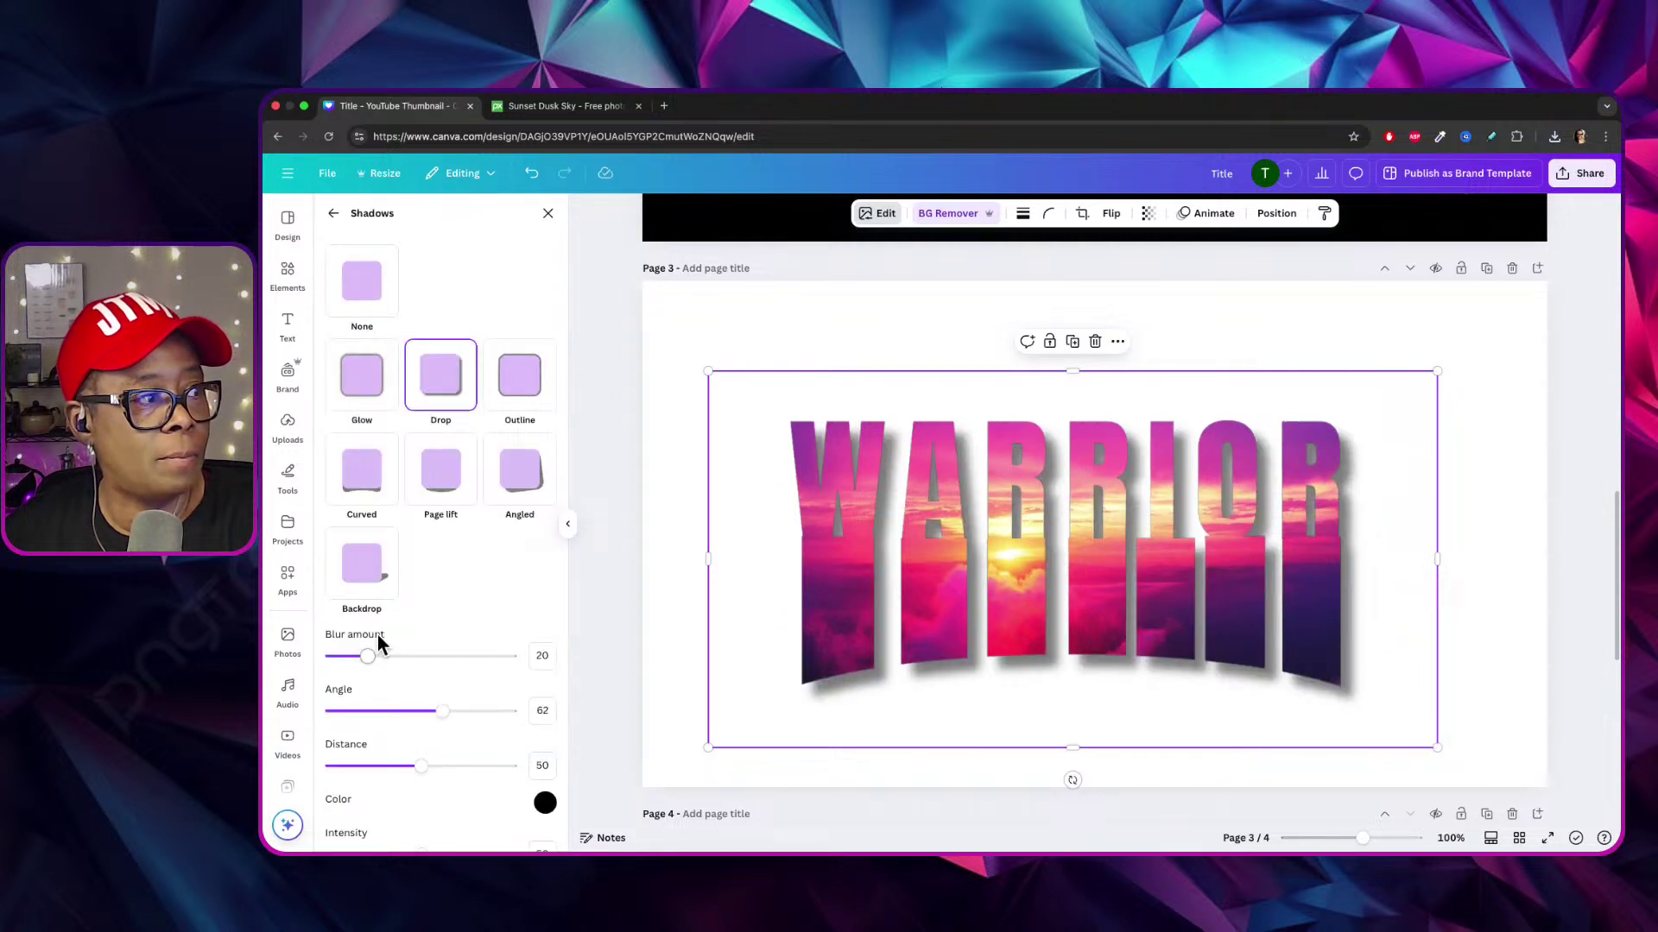
{"action": "left_click_drag", "start_coordinate": [367, 656], "coordinate": [264, 655]}
{"action": "left_click_drag", "start_coordinate": [431, 761], "coordinate": [365, 774]}
{"action": "scroll", "coordinate": [422, 759], "scroll_direction": "down", "scroll_amount": 1}
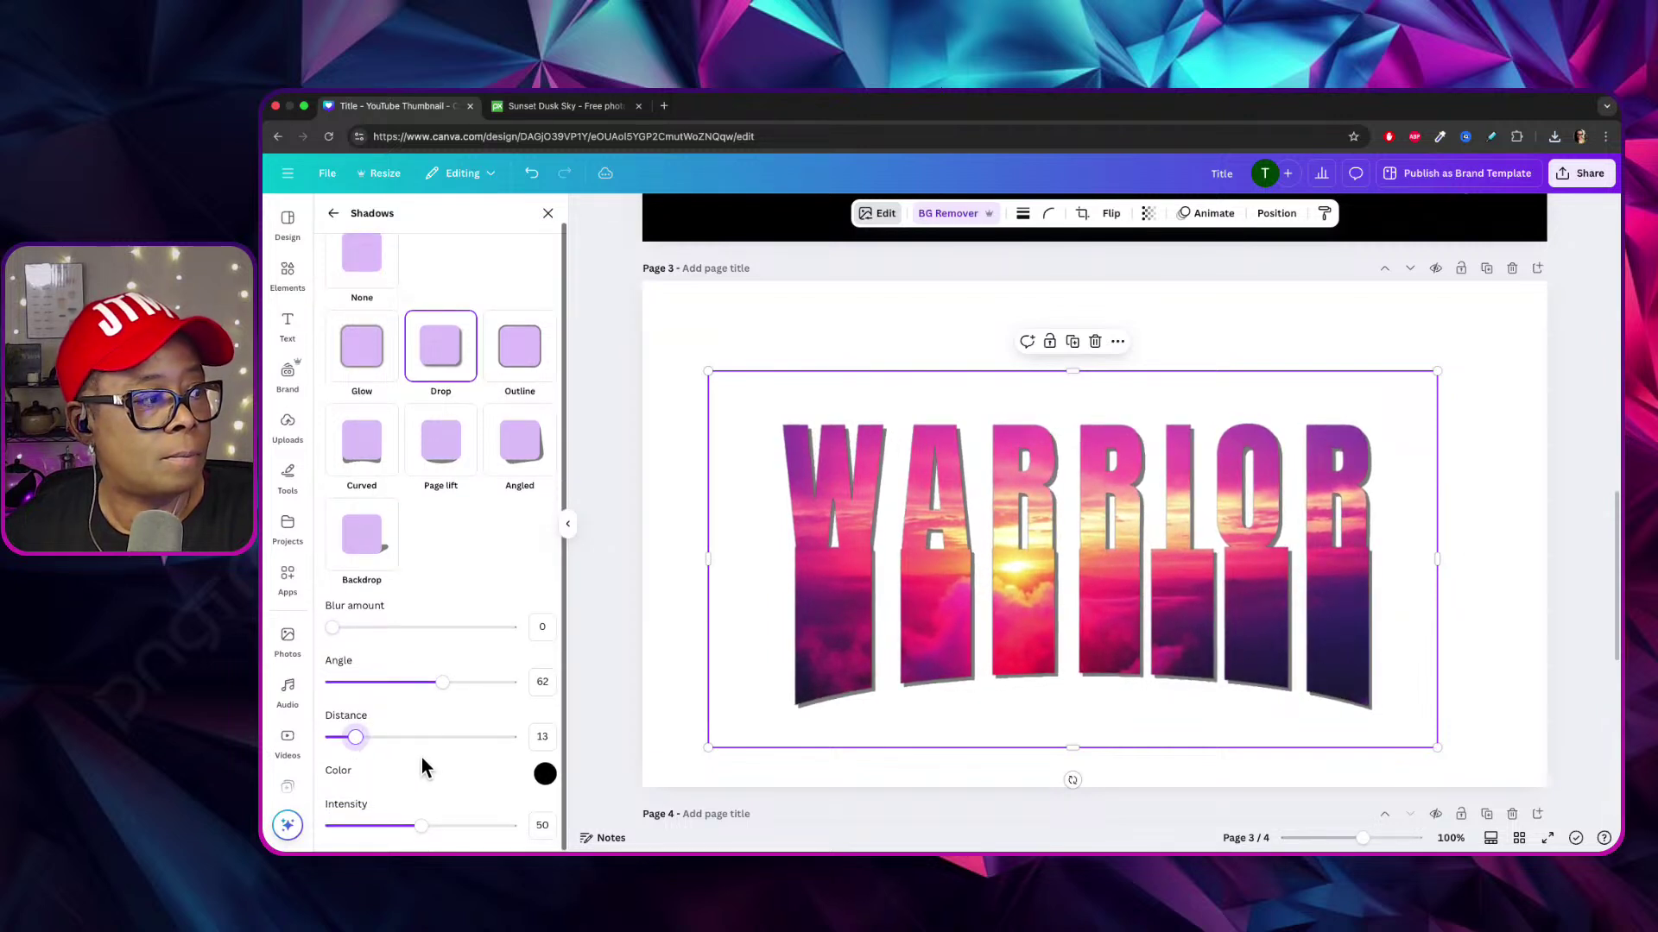
Set the WARRIOR shadow's intensity to 100, its angle to 61 and its distance to 19.
{"action": "left_click_drag", "start_coordinate": [415, 825], "coordinate": [561, 836]}
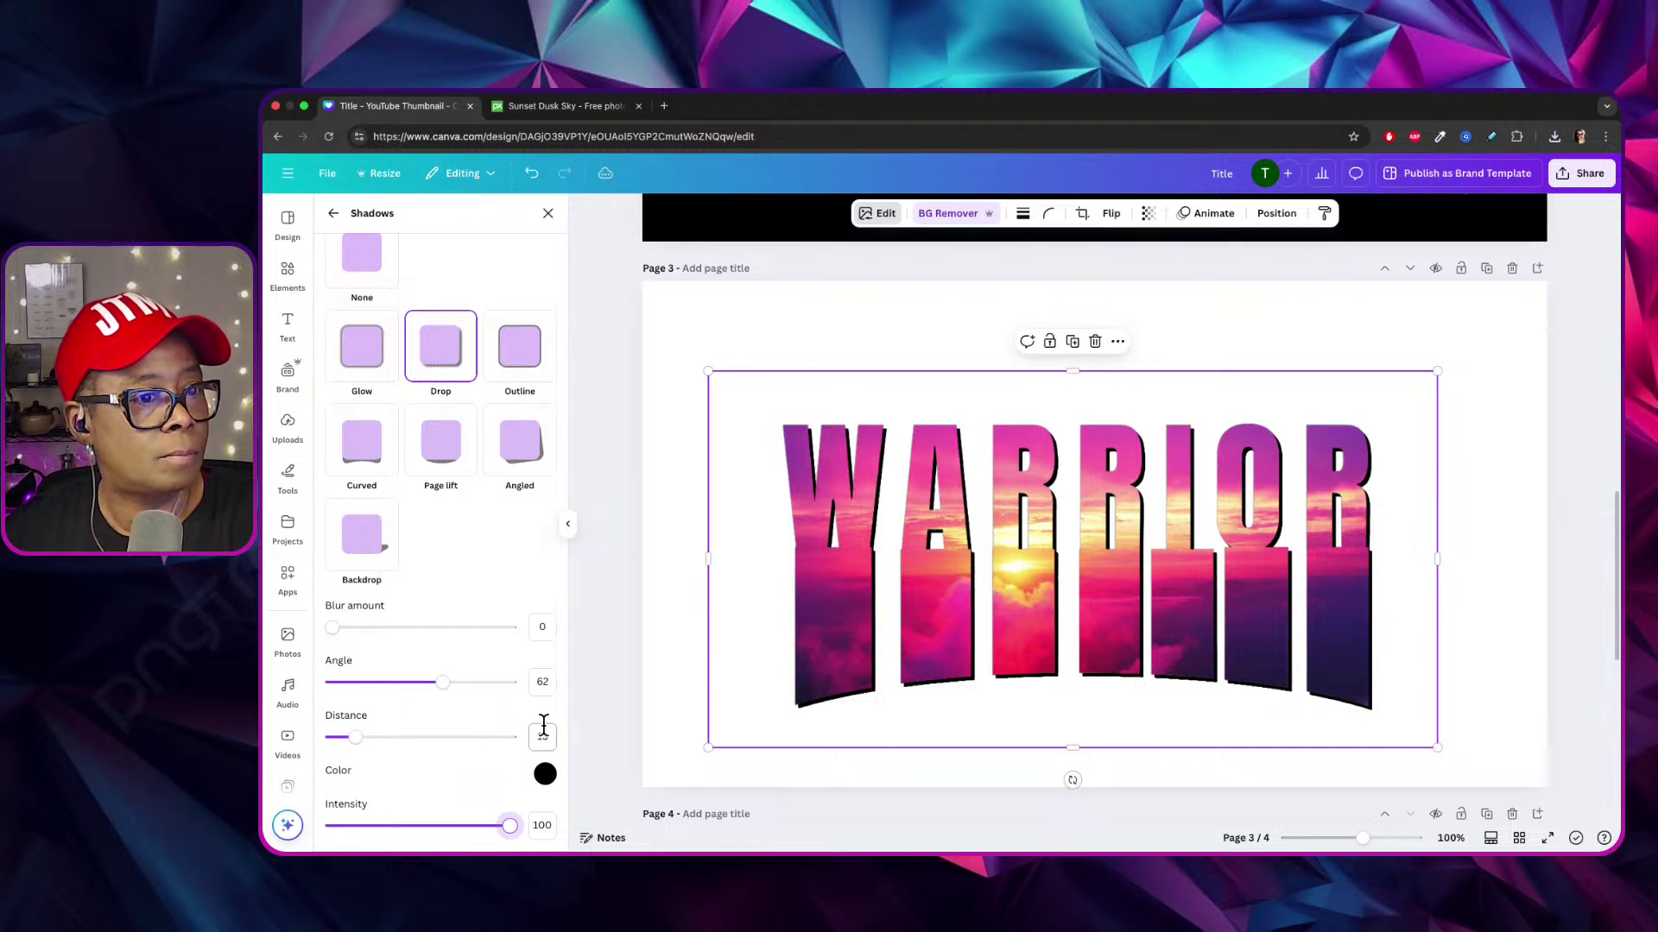
{"action": "left_click_drag", "start_coordinate": [456, 679], "coordinate": [450, 680]}
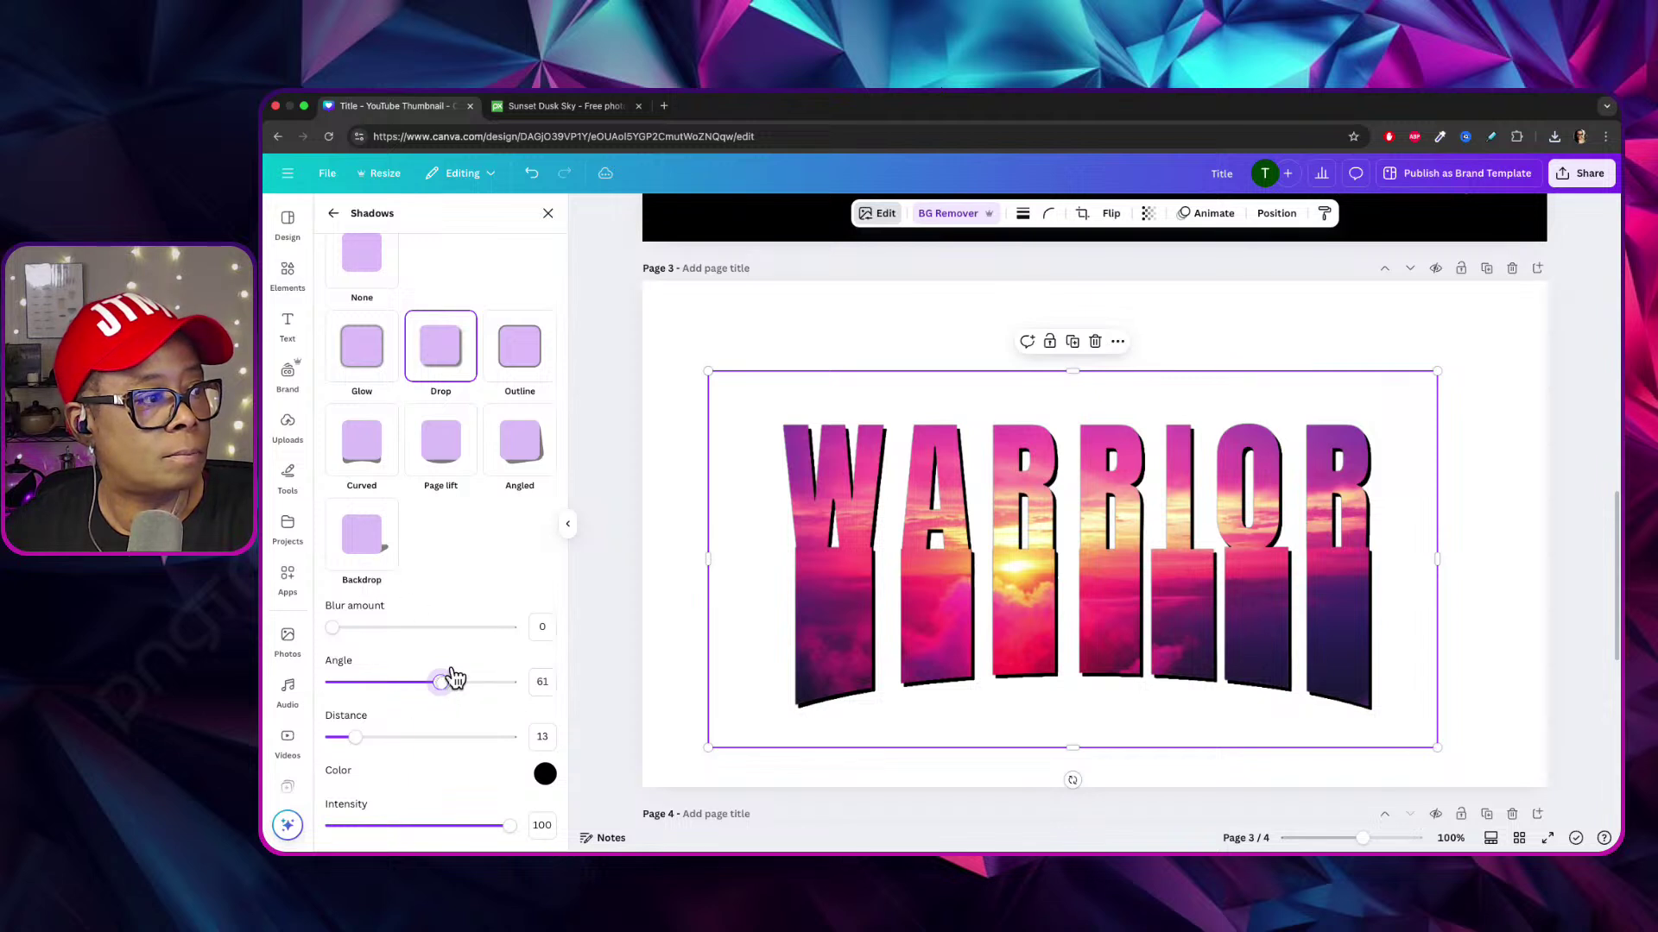
{"action": "left_click_drag", "start_coordinate": [364, 732], "coordinate": [378, 734]}
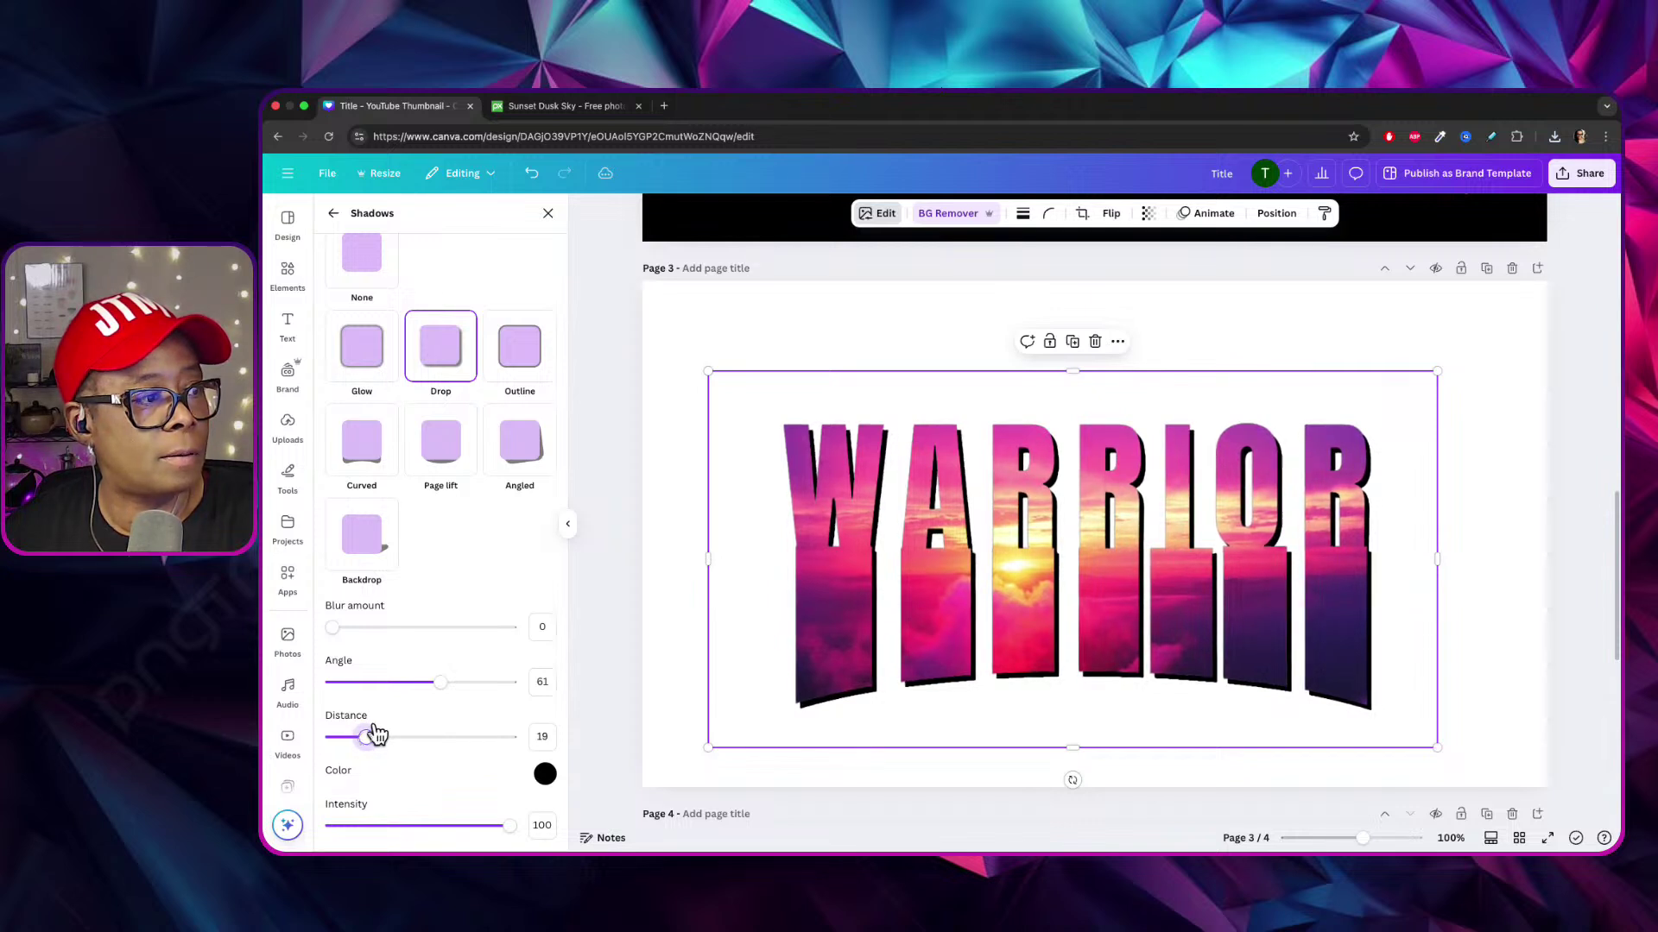
Compare the shadow of the WARRIOR title on page 3 with the other version on page 4.
{"action": "scroll", "coordinate": [837, 762], "scroll_direction": "down", "scroll_amount": 6}
{"action": "scroll", "coordinate": [836, 761], "scroll_direction": "up", "scroll_amount": 5}
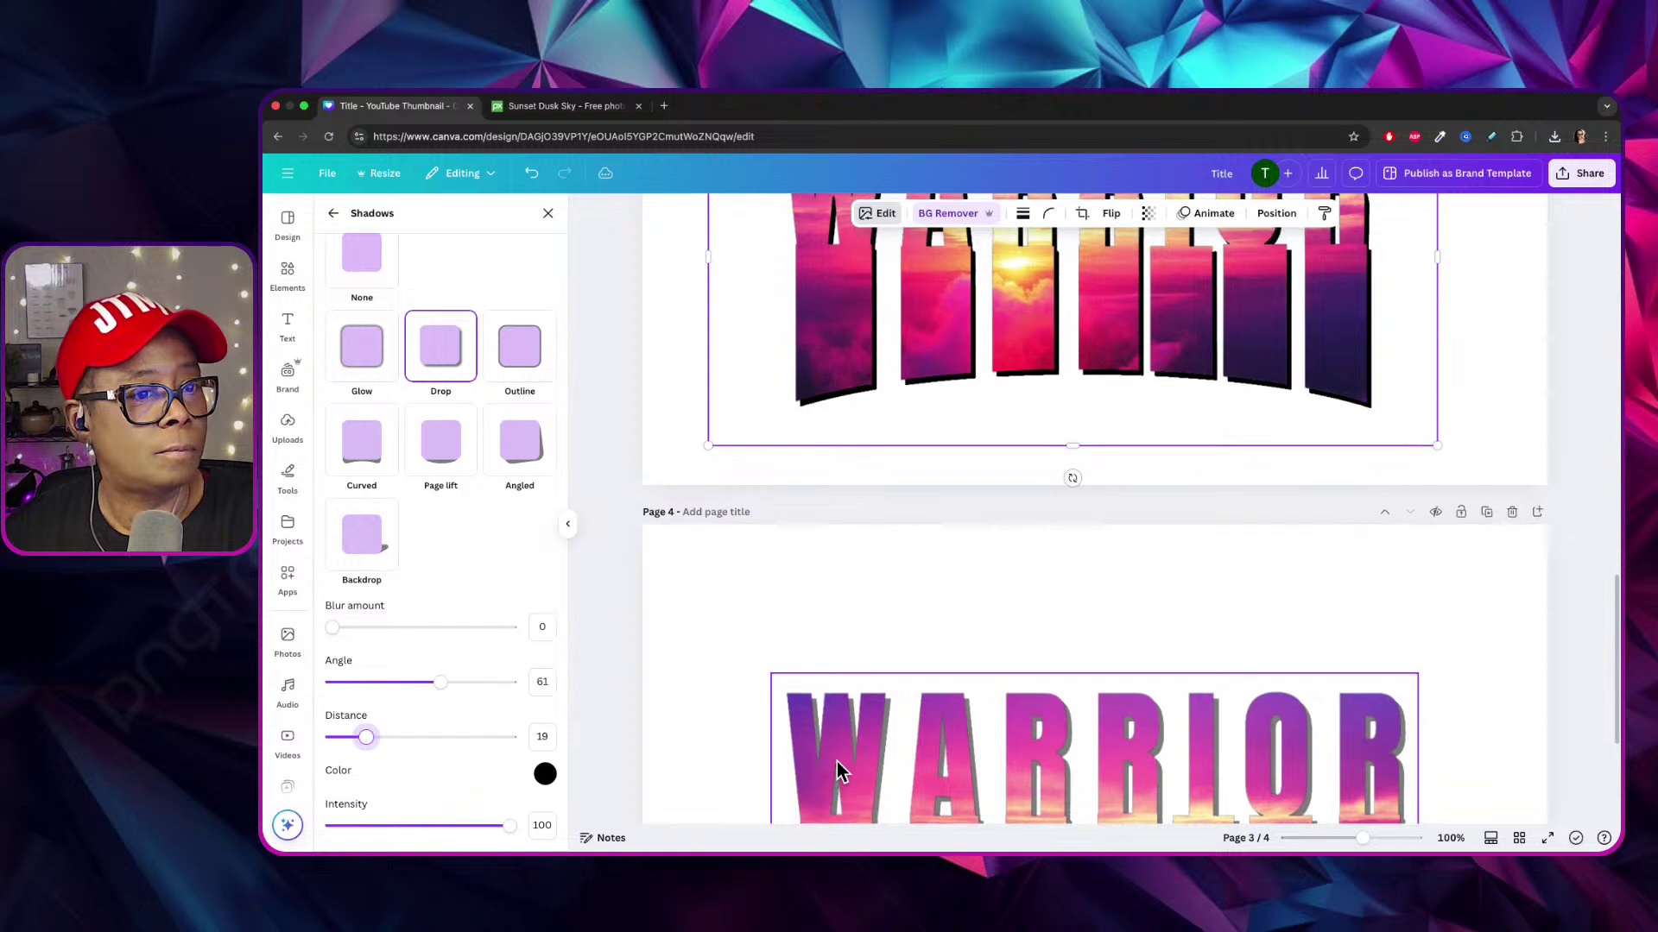
{"action": "scroll", "coordinate": [836, 760], "scroll_direction": "up", "scroll_amount": 4}
{"action": "scroll", "coordinate": [835, 759], "scroll_direction": "down", "scroll_amount": 2}
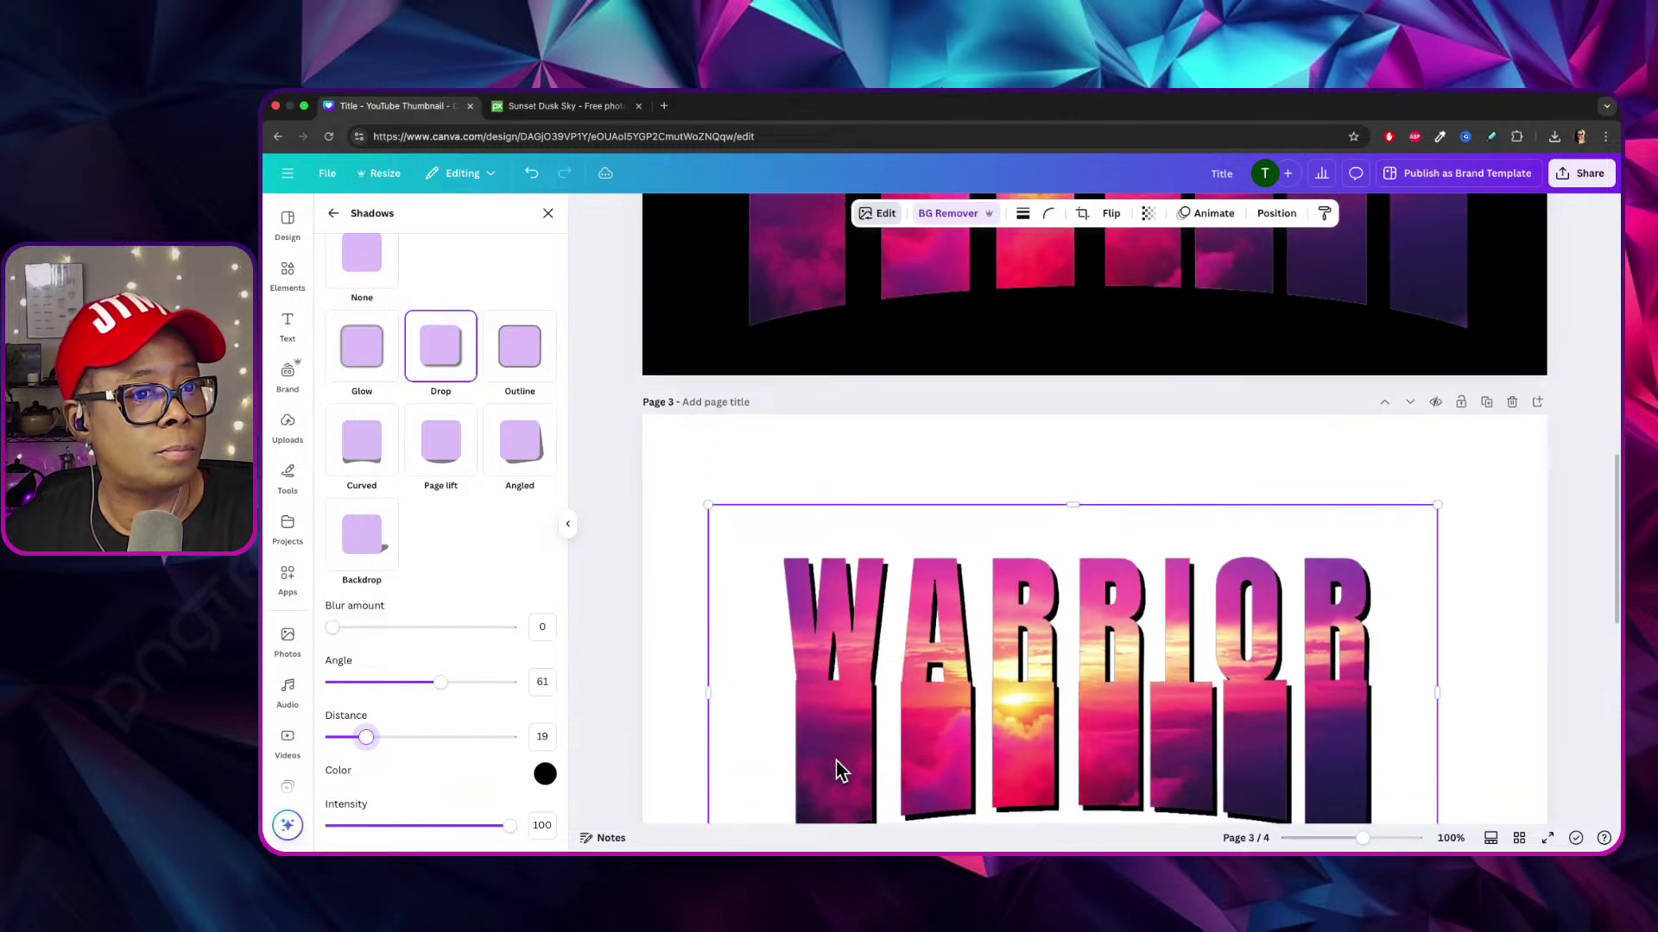
{"action": "scroll", "coordinate": [835, 759], "scroll_direction": "down", "scroll_amount": 3}
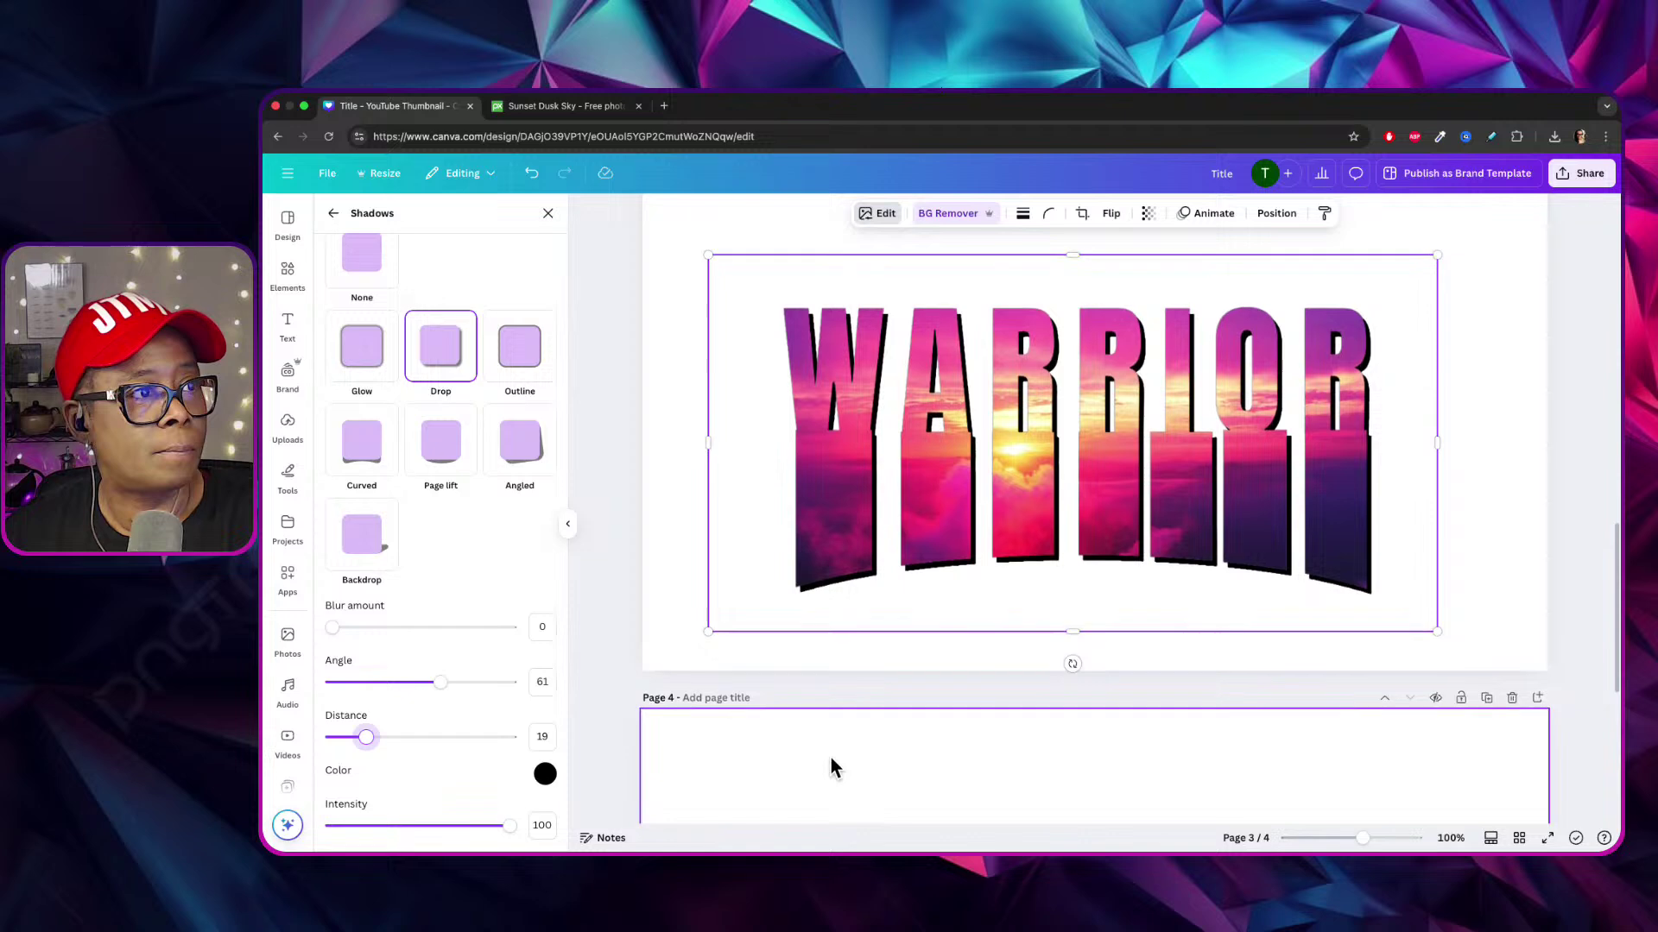
{"action": "scroll", "coordinate": [835, 767], "scroll_direction": "up", "scroll_amount": 1}
{"action": "scroll", "coordinate": [832, 766], "scroll_direction": "down", "scroll_amount": 3}
{"action": "scroll", "coordinate": [831, 765], "scroll_direction": "down", "scroll_amount": 2}
{"action": "scroll", "coordinate": [834, 767], "scroll_direction": "up", "scroll_amount": 6}
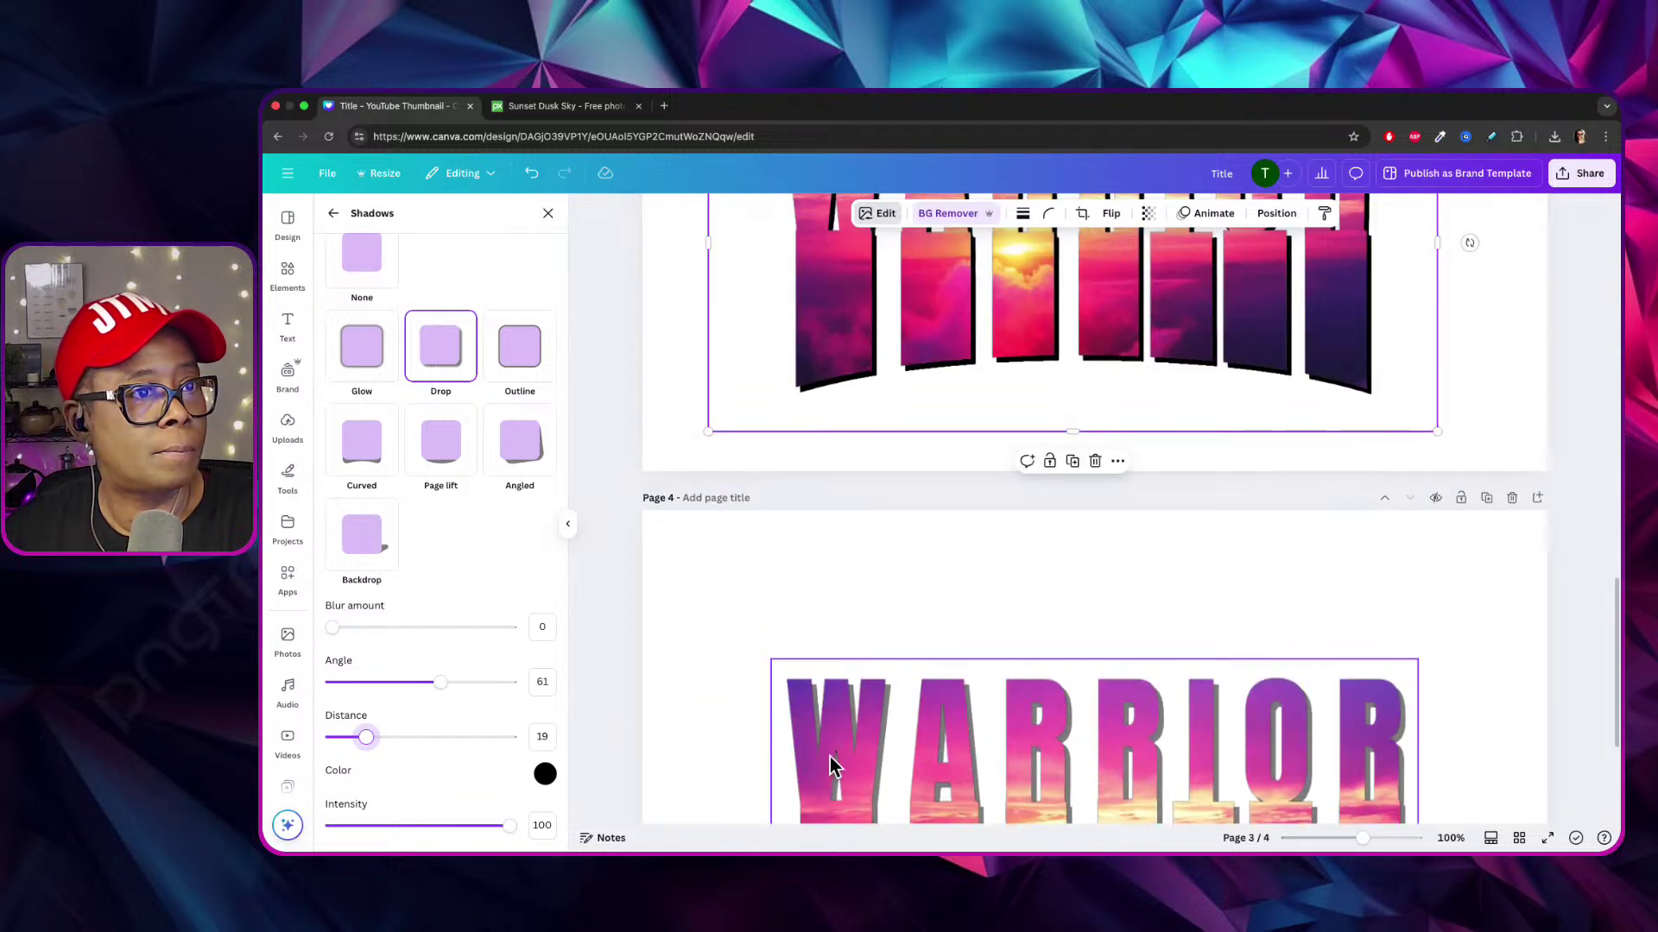
Crop away the empty margins on all four sides of the WARRIOR image on page 3.
{"action": "left_click_drag", "start_coordinate": [1084, 387], "coordinate": [1084, 428]}
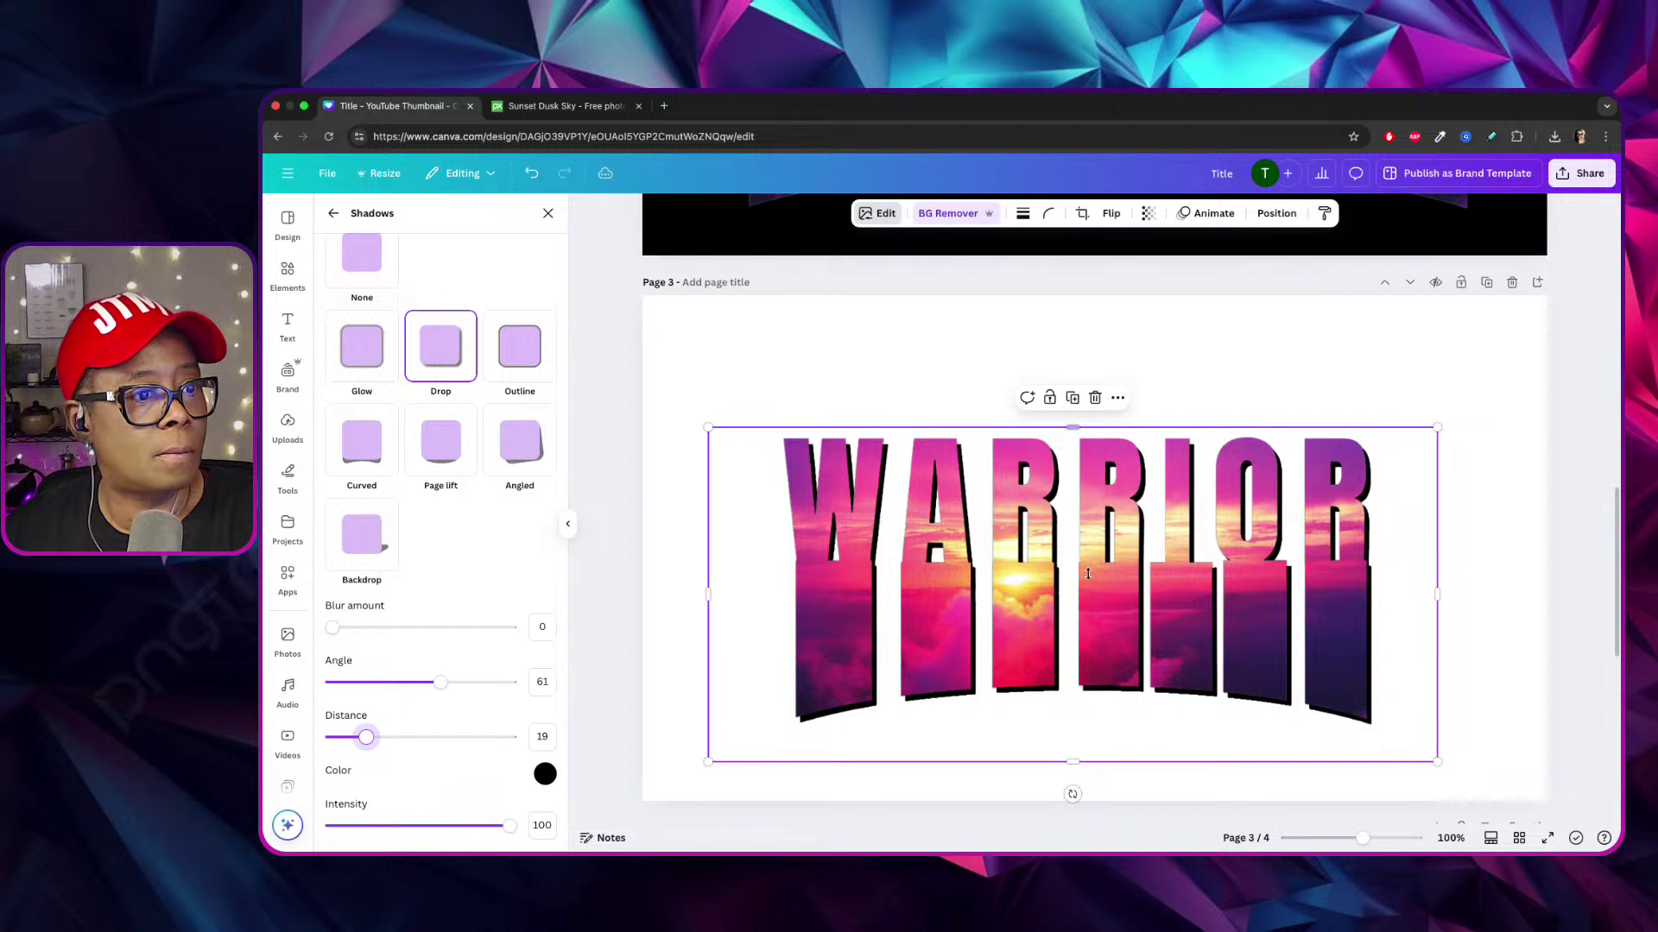
{"action": "left_click_drag", "start_coordinate": [1072, 761], "coordinate": [1072, 740]}
{"action": "left_click_drag", "start_coordinate": [706, 584], "coordinate": [750, 583]}
{"action": "left_click_drag", "start_coordinate": [1443, 579], "coordinate": [1421, 581]}
{"action": "scroll", "coordinate": [1449, 320], "scroll_direction": "up", "scroll_amount": 1}
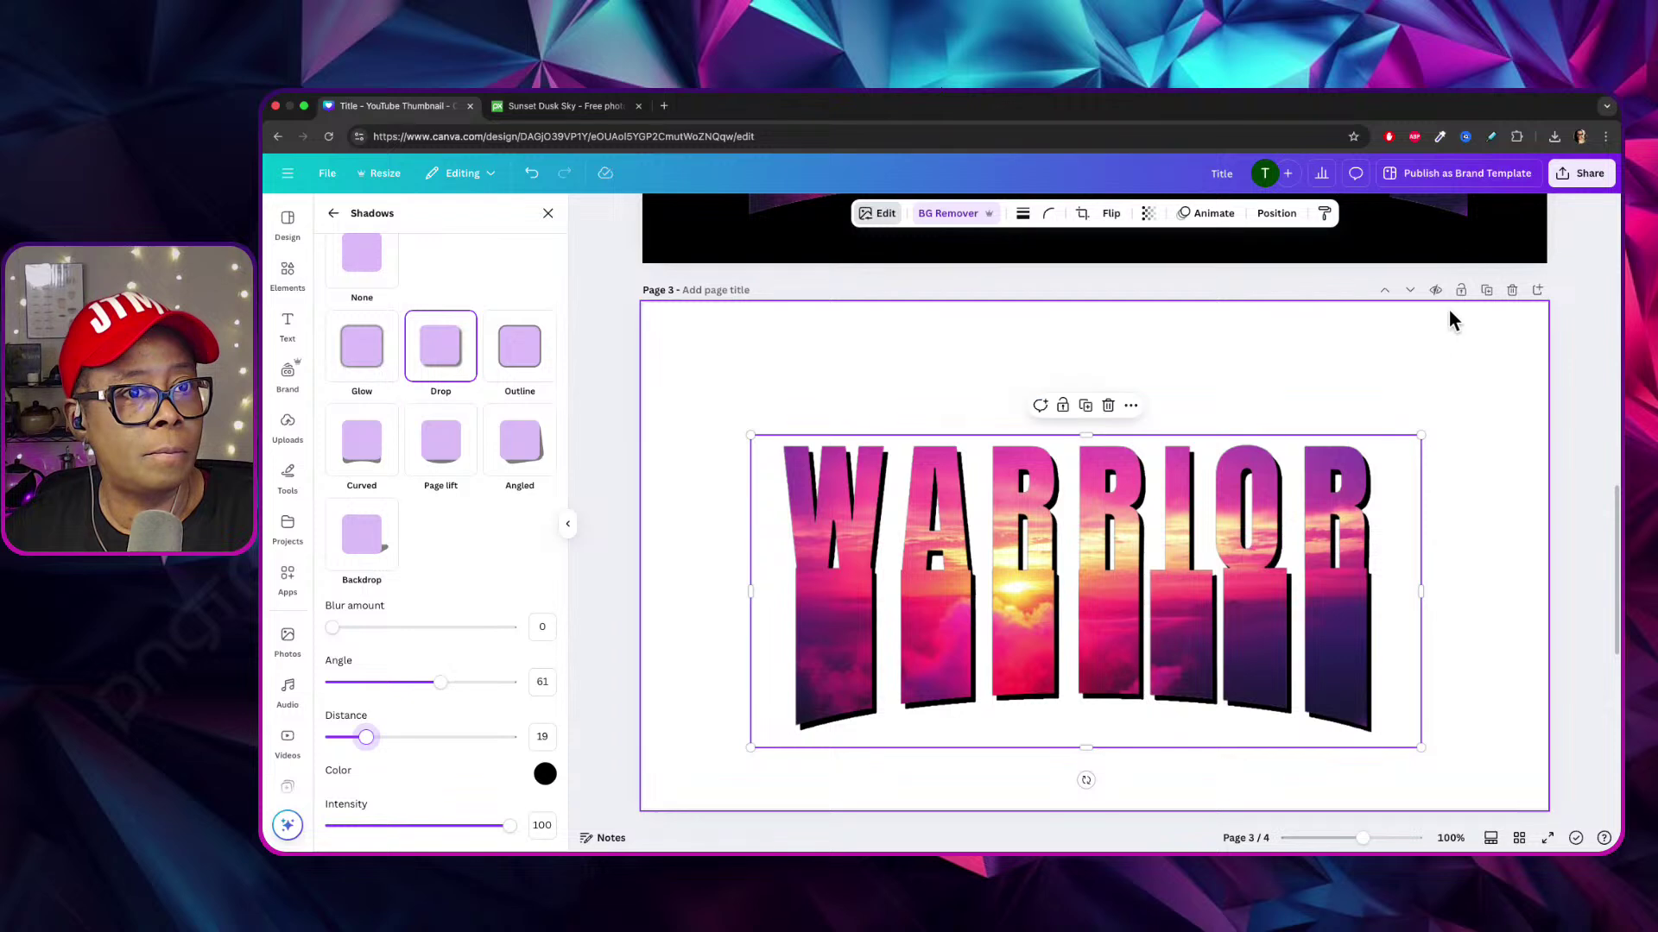
Duplicate page 3, move the copy to the end as page 5, and select its WARRIOR image.
{"action": "left_click", "coordinate": [1485, 290]}
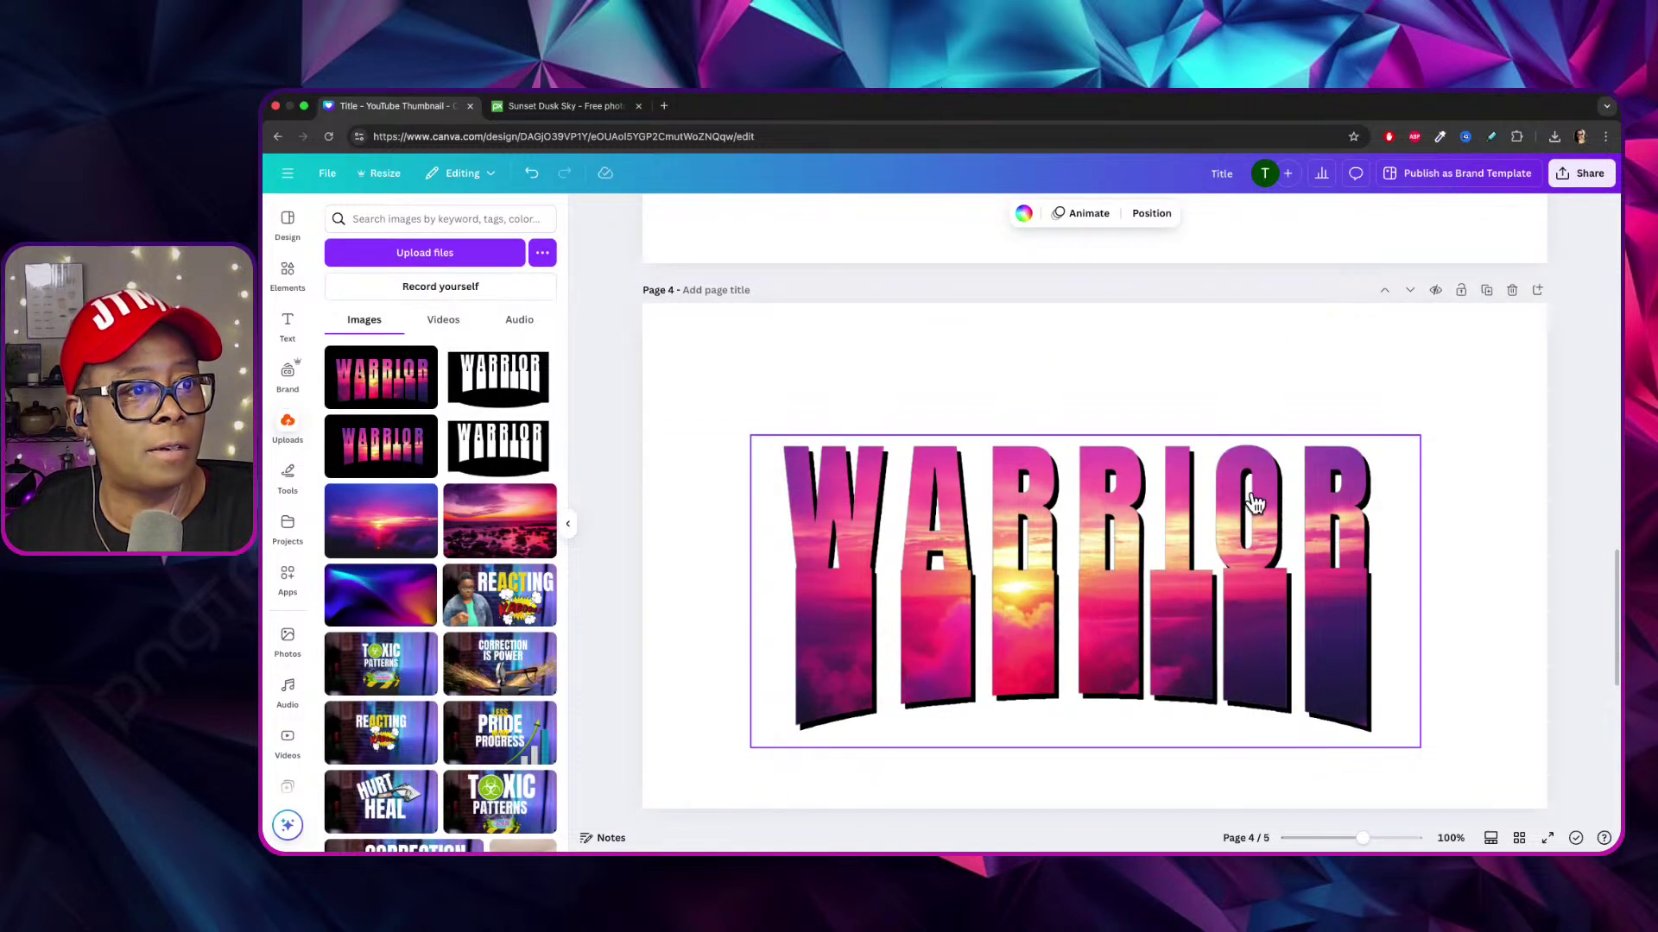
{"action": "scroll", "coordinate": [1235, 505], "scroll_direction": "up", "scroll_amount": 4}
{"action": "scroll", "coordinate": [1232, 499], "scroll_direction": "down", "scroll_amount": 4}
{"action": "scroll", "coordinate": [1295, 497], "scroll_direction": "up", "scroll_amount": 2}
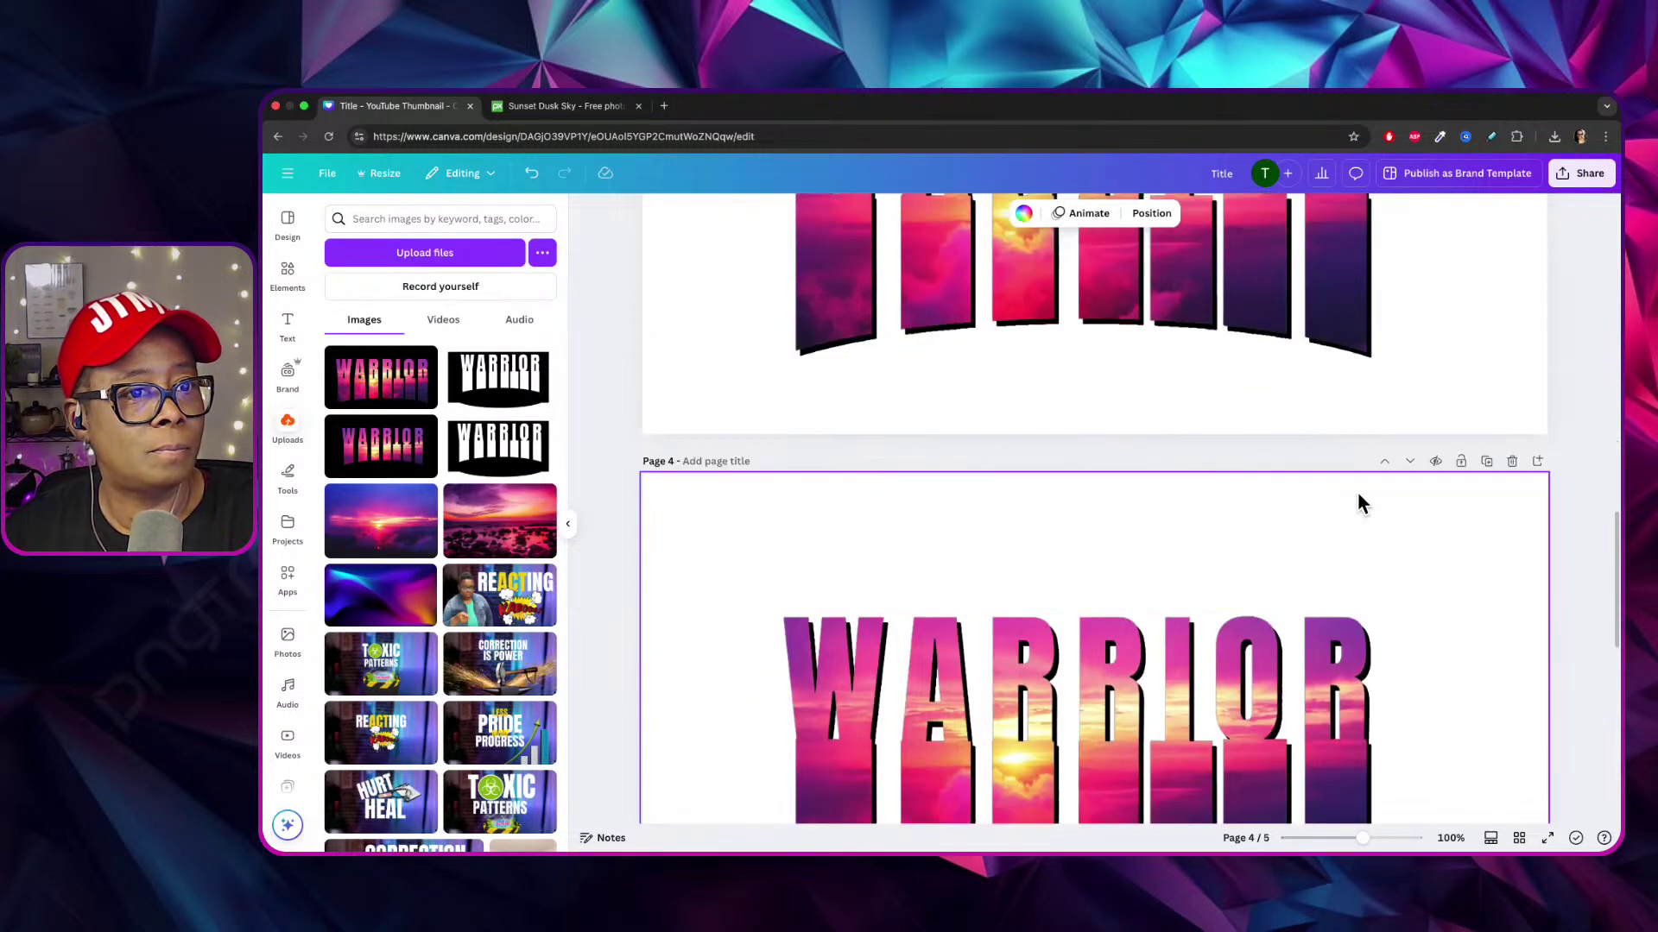
{"action": "left_click", "coordinate": [1413, 460]}
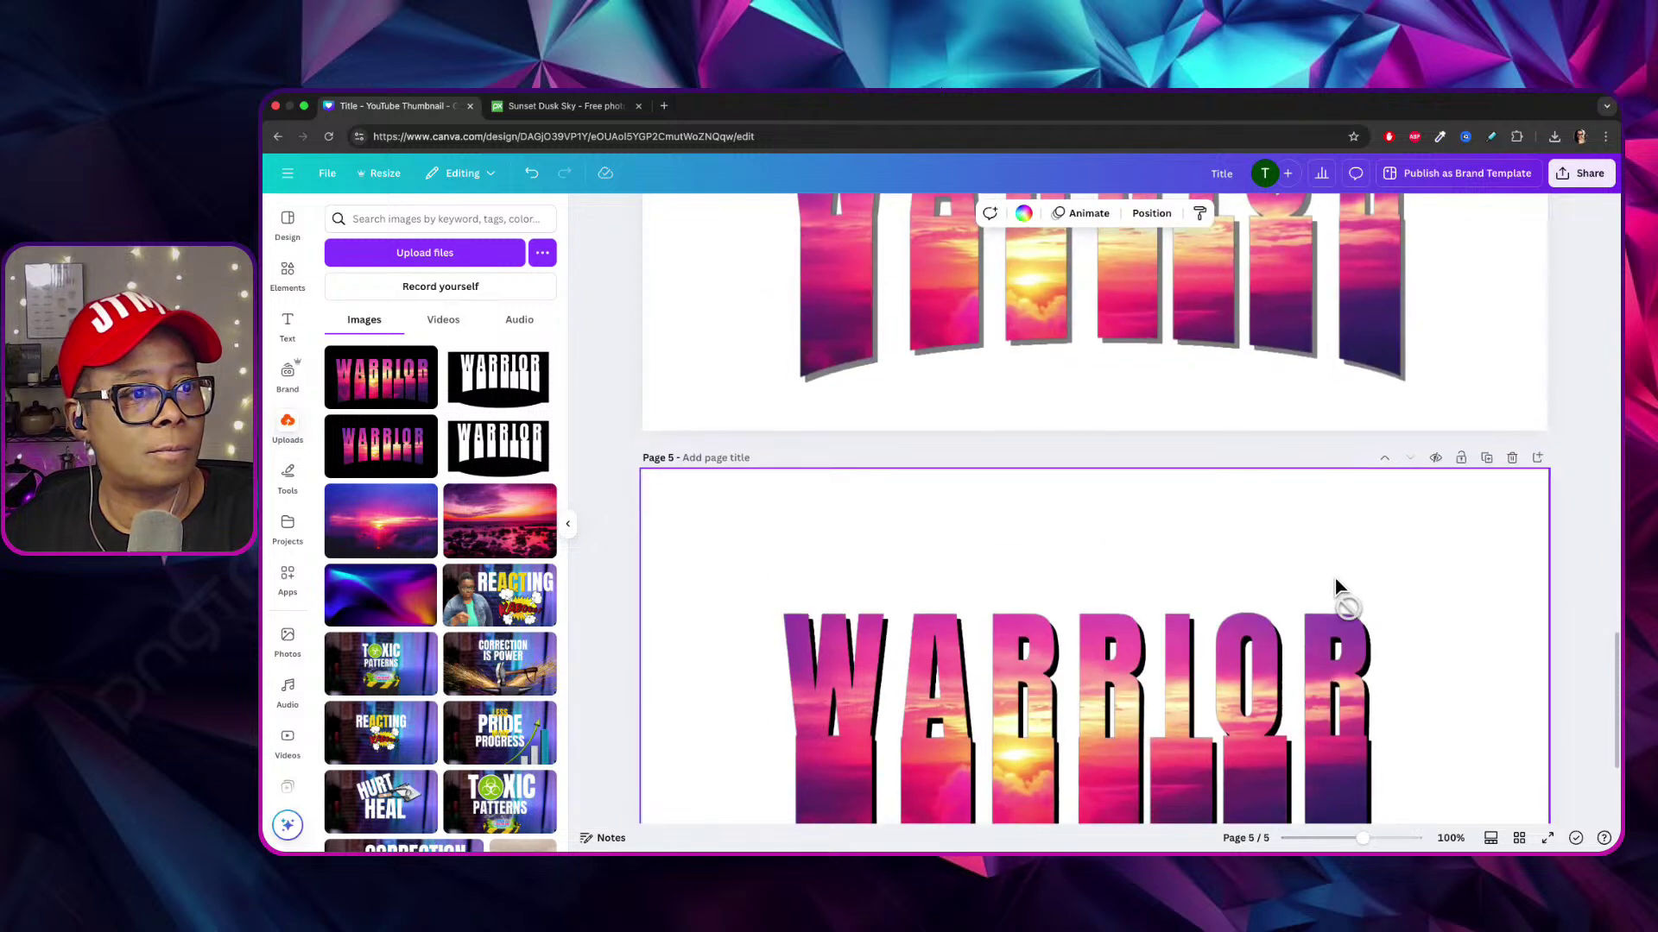
{"action": "left_click", "coordinate": [1336, 595]}
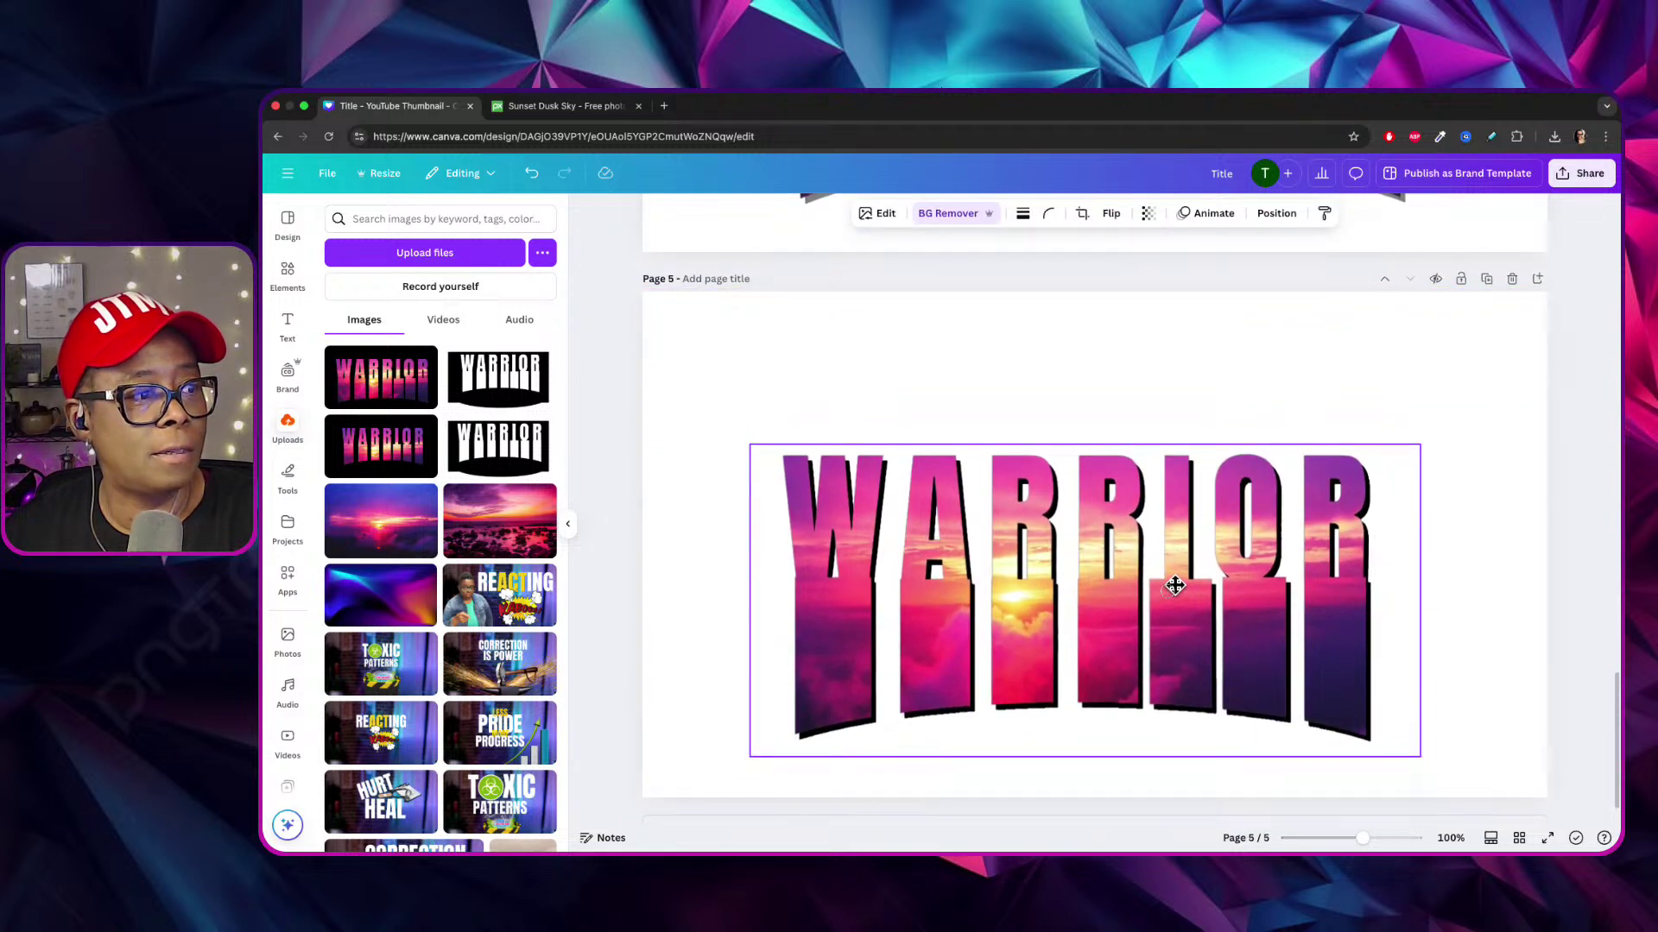
{"action": "mouse_move", "coordinate": [1418, 445]}
{"action": "left_mouse_down"}
{"action": "mouse_move", "coordinate": [1450, 431]}
{"action": "mouse_move", "coordinate": [1419, 444]}
{"action": "left_mouse_up"}
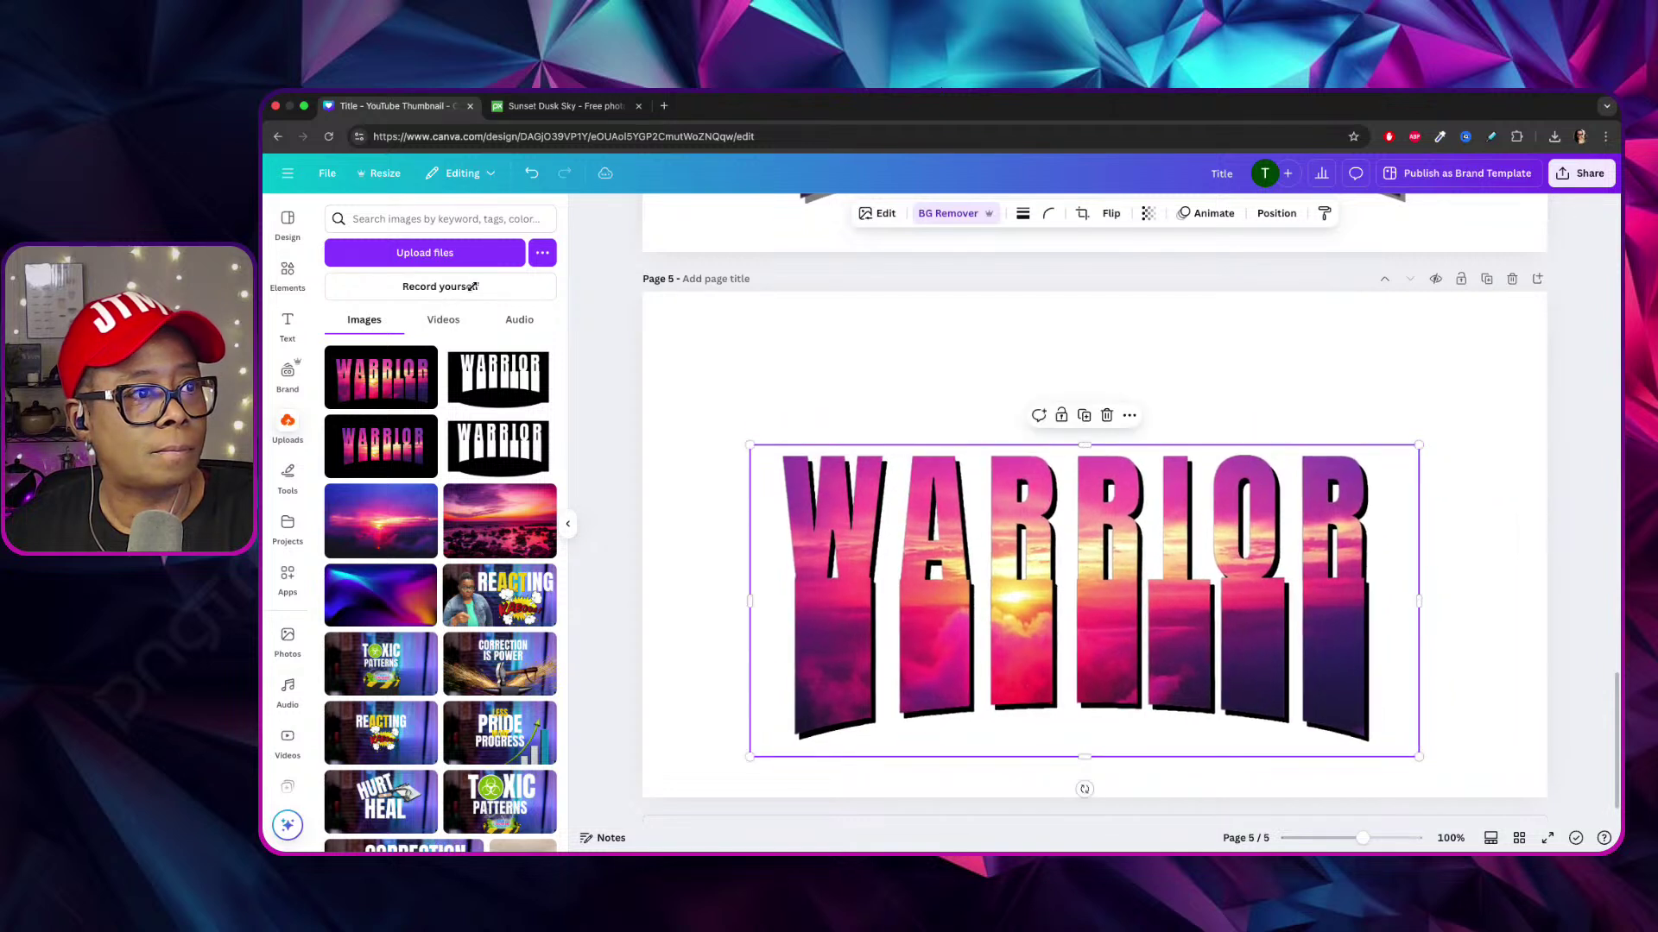
Add a Title-style text box to page 5 and enlarge it to font size 124.
{"action": "left_click", "coordinate": [292, 319]}
{"action": "left_click", "coordinate": [362, 357]}
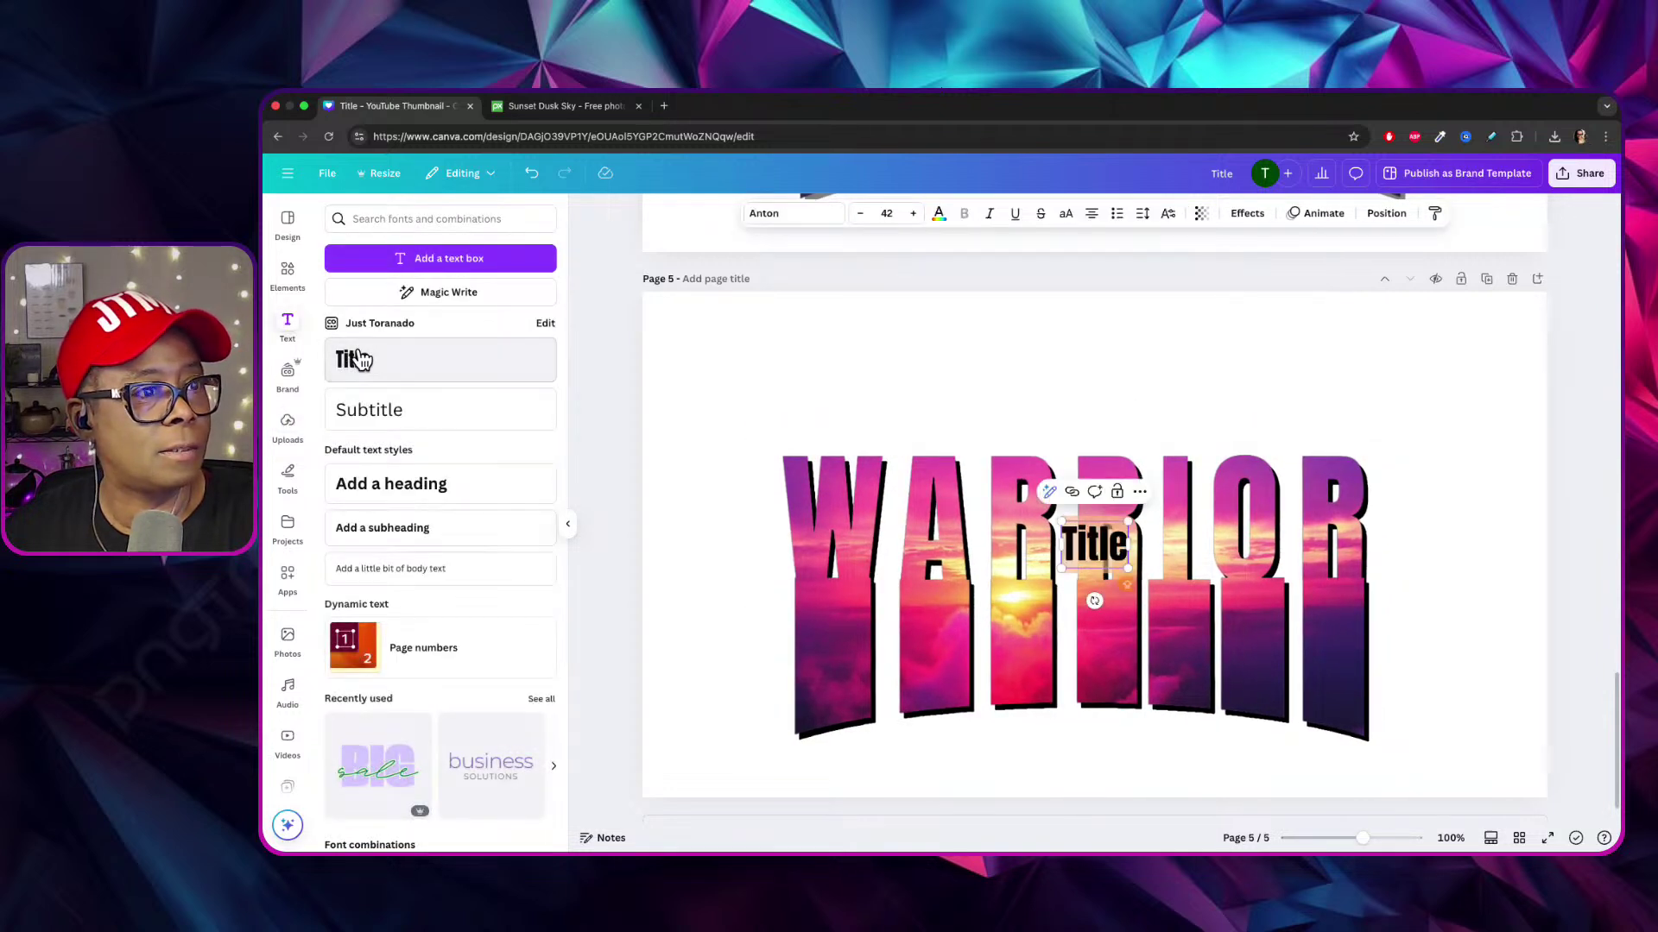
{"action": "left_click_drag", "start_coordinate": [1061, 522], "coordinate": [930, 429]}
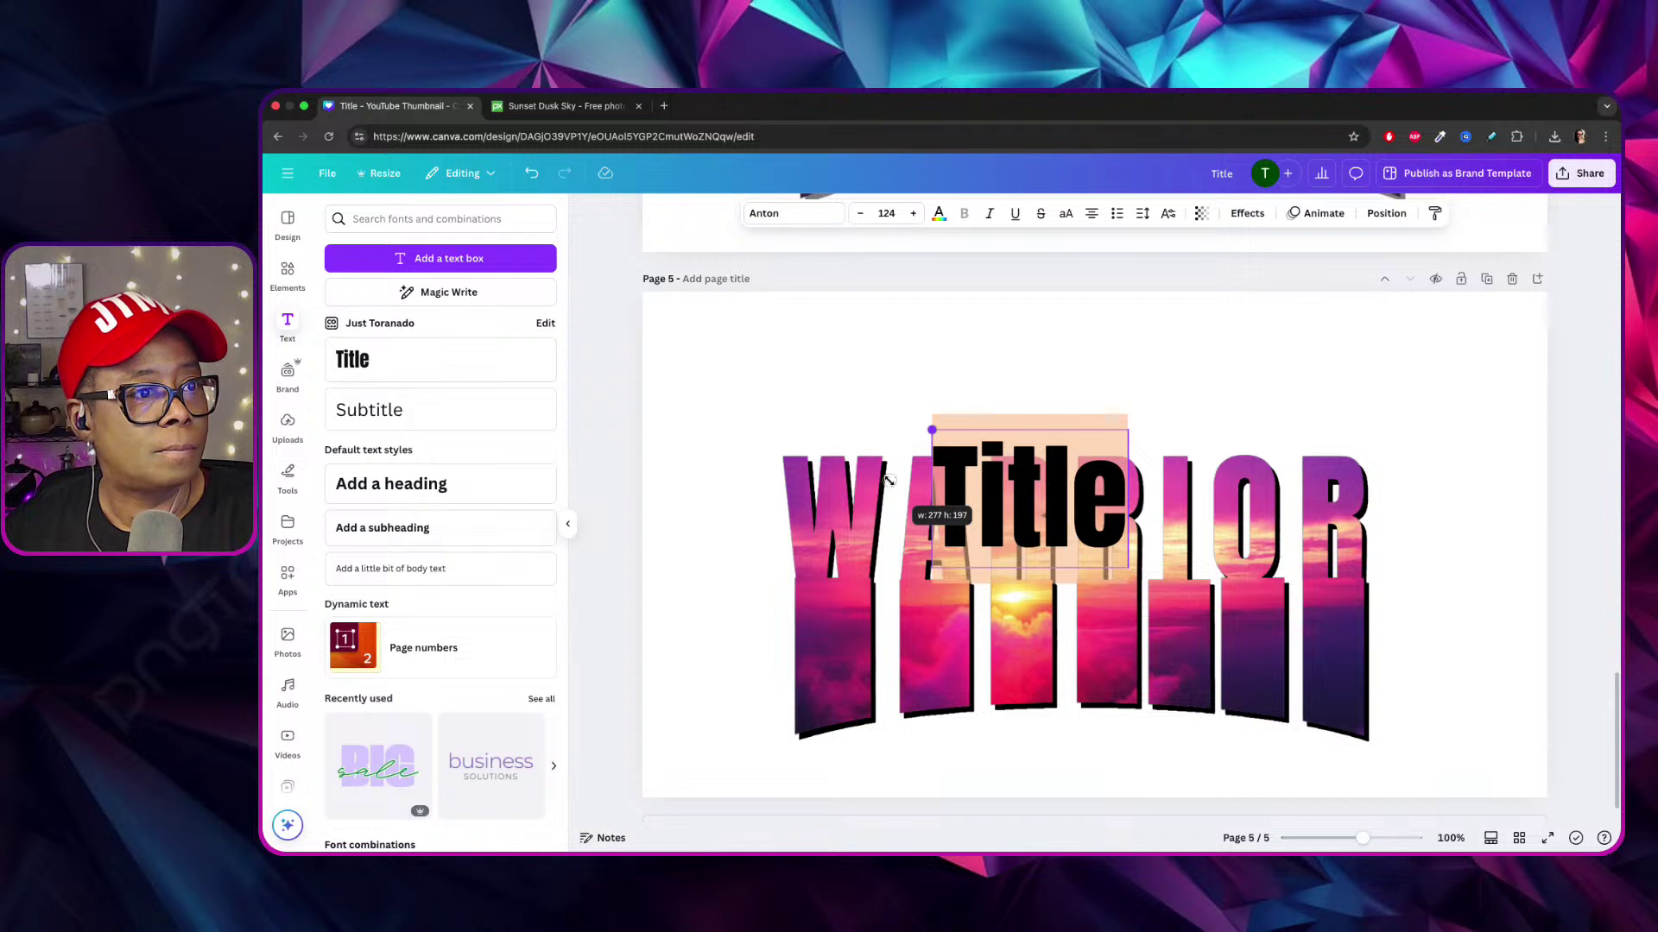
Replace the new text with "Prayer" and move it up so it sits above the WARRIOR image.
{"action": "double_click", "coordinate": [997, 511]}
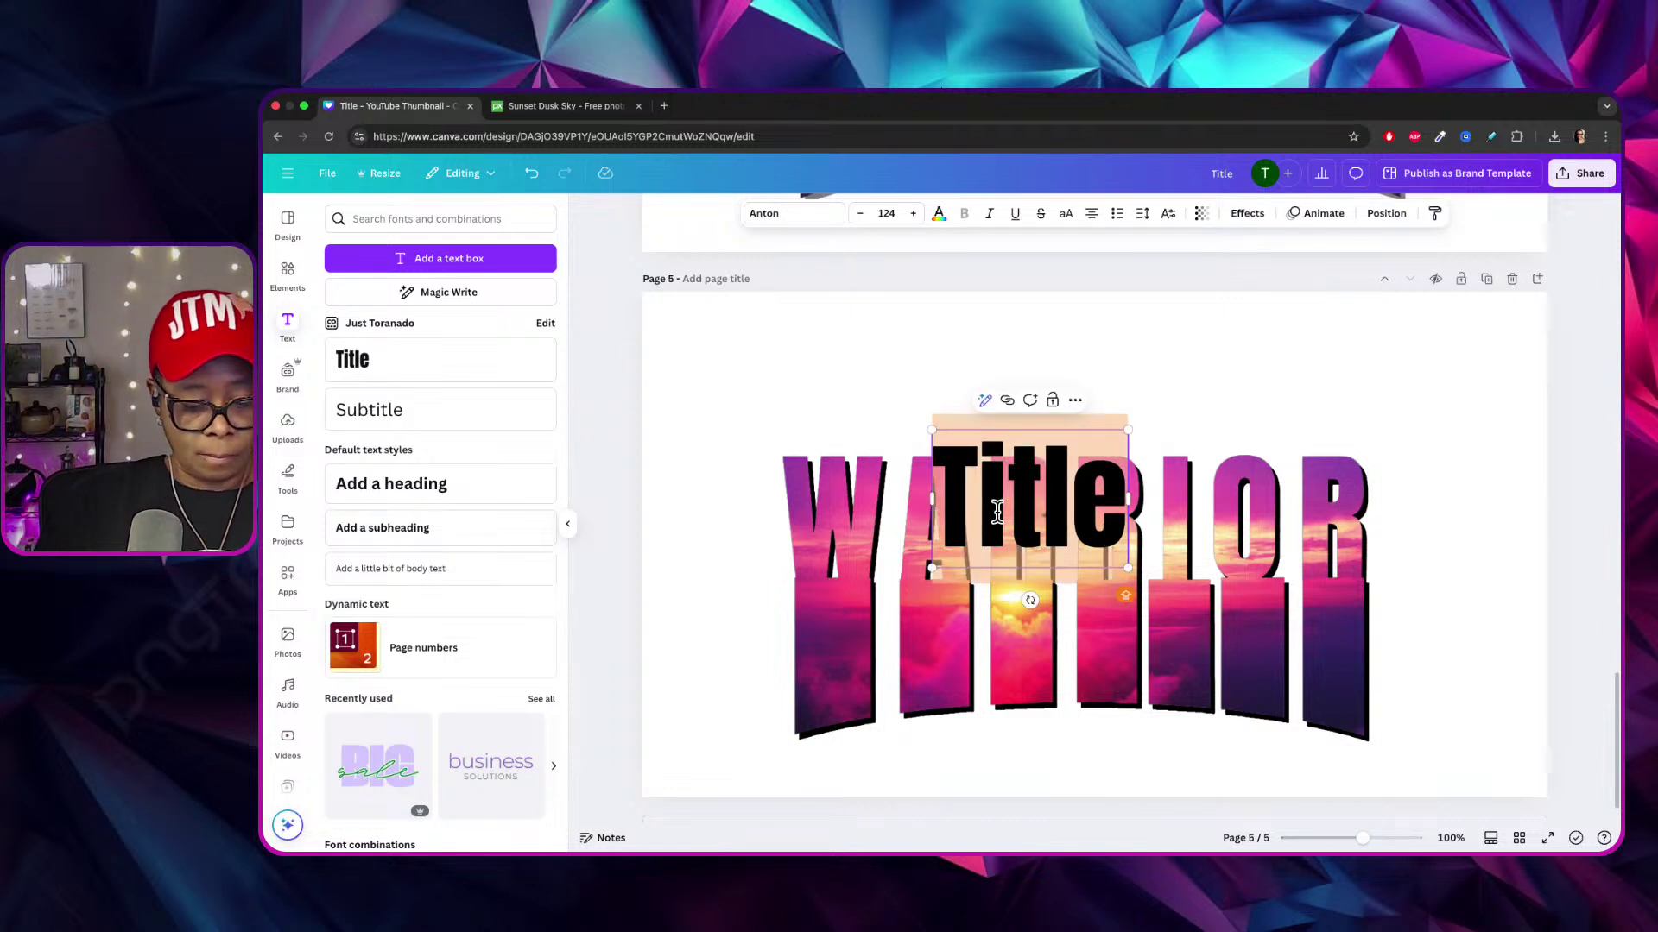
{"action": "type", "text": "Rt"}
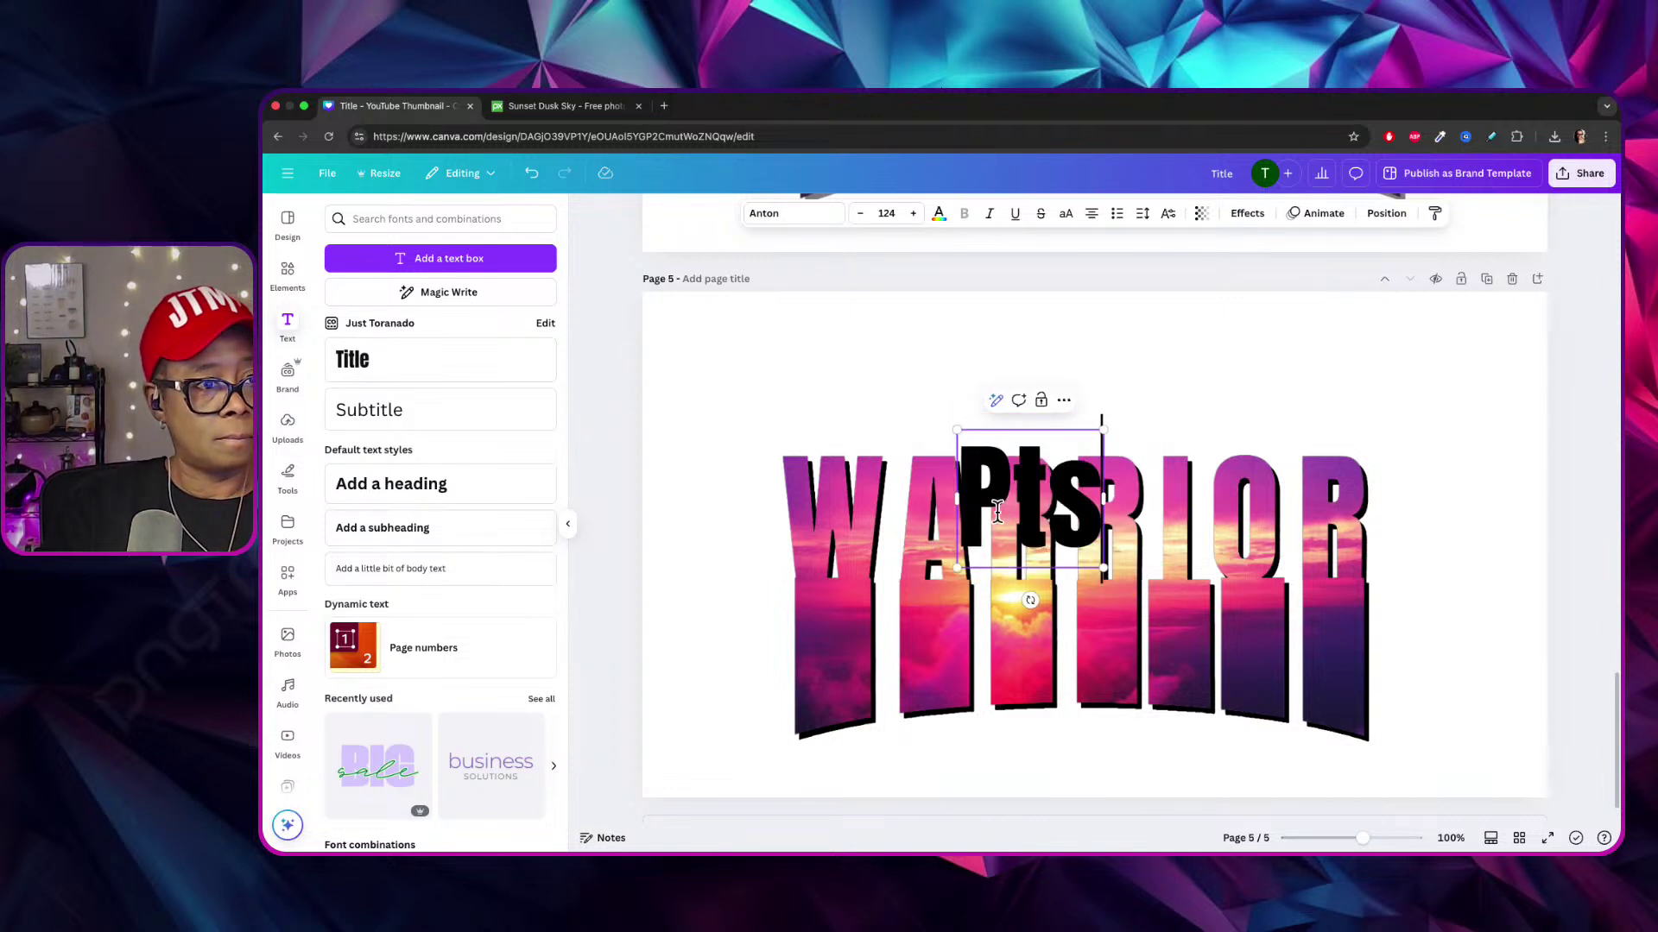
{"action": "key", "text": "BackSpace"}
{"action": "type", "text": "rayer"}
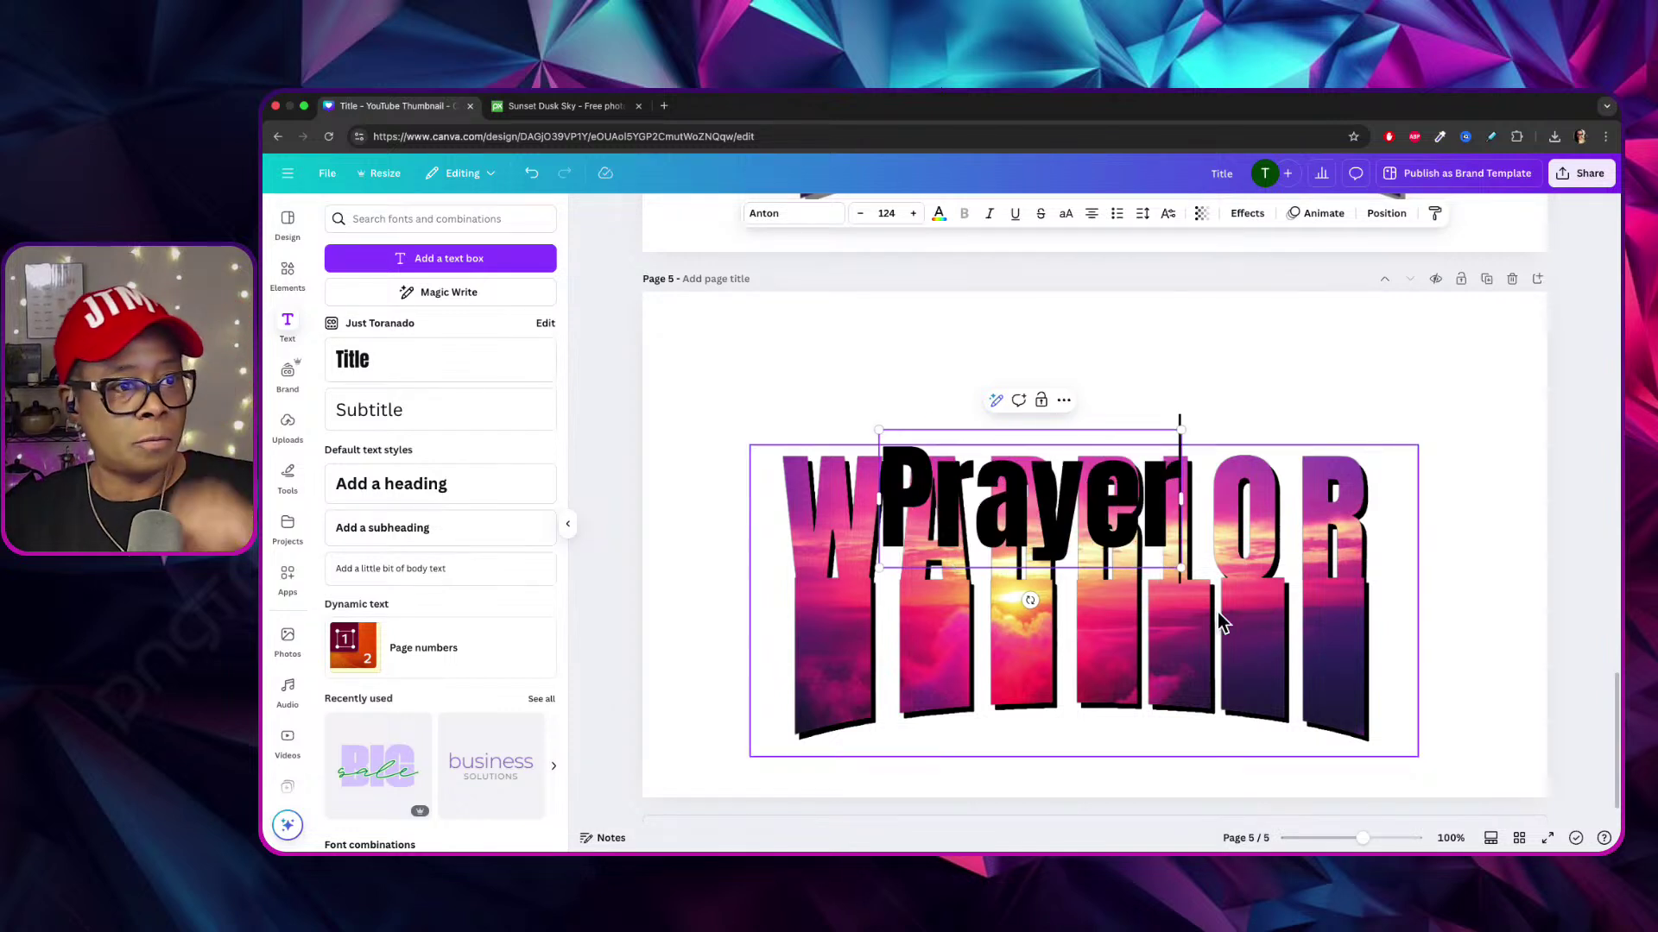
{"action": "left_click", "coordinate": [1239, 425]}
{"action": "left_click_drag", "start_coordinate": [1098, 494], "coordinate": [1139, 407]}
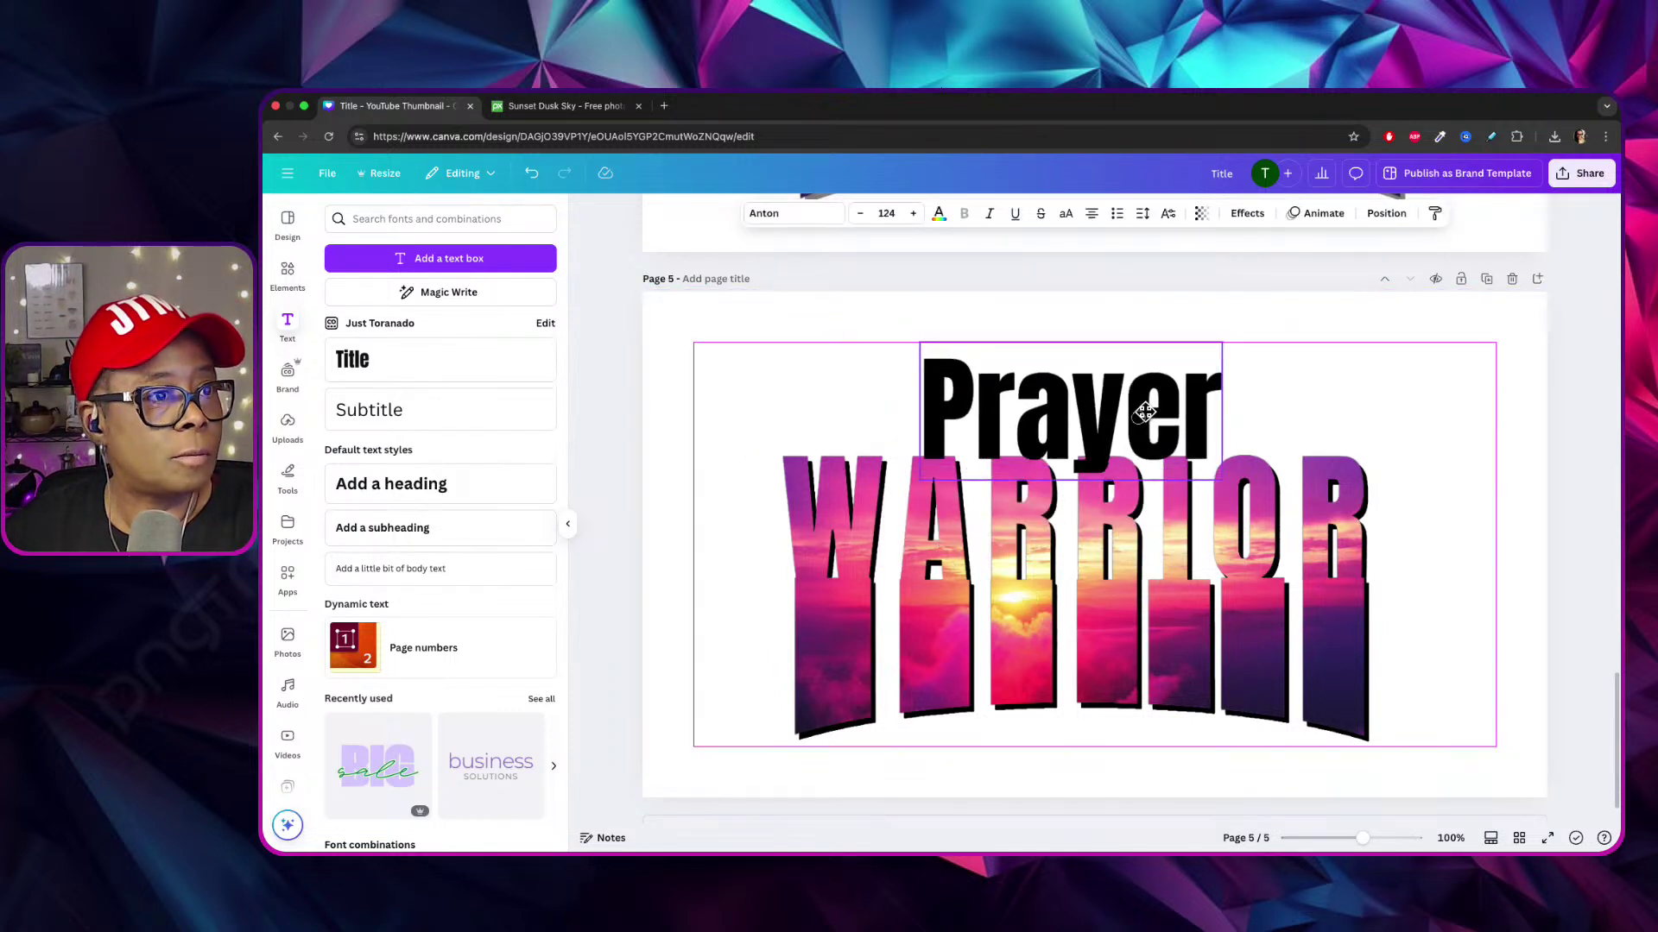
{"action": "scroll", "coordinate": [797, 286], "scroll_direction": "up", "scroll_amount": 1}
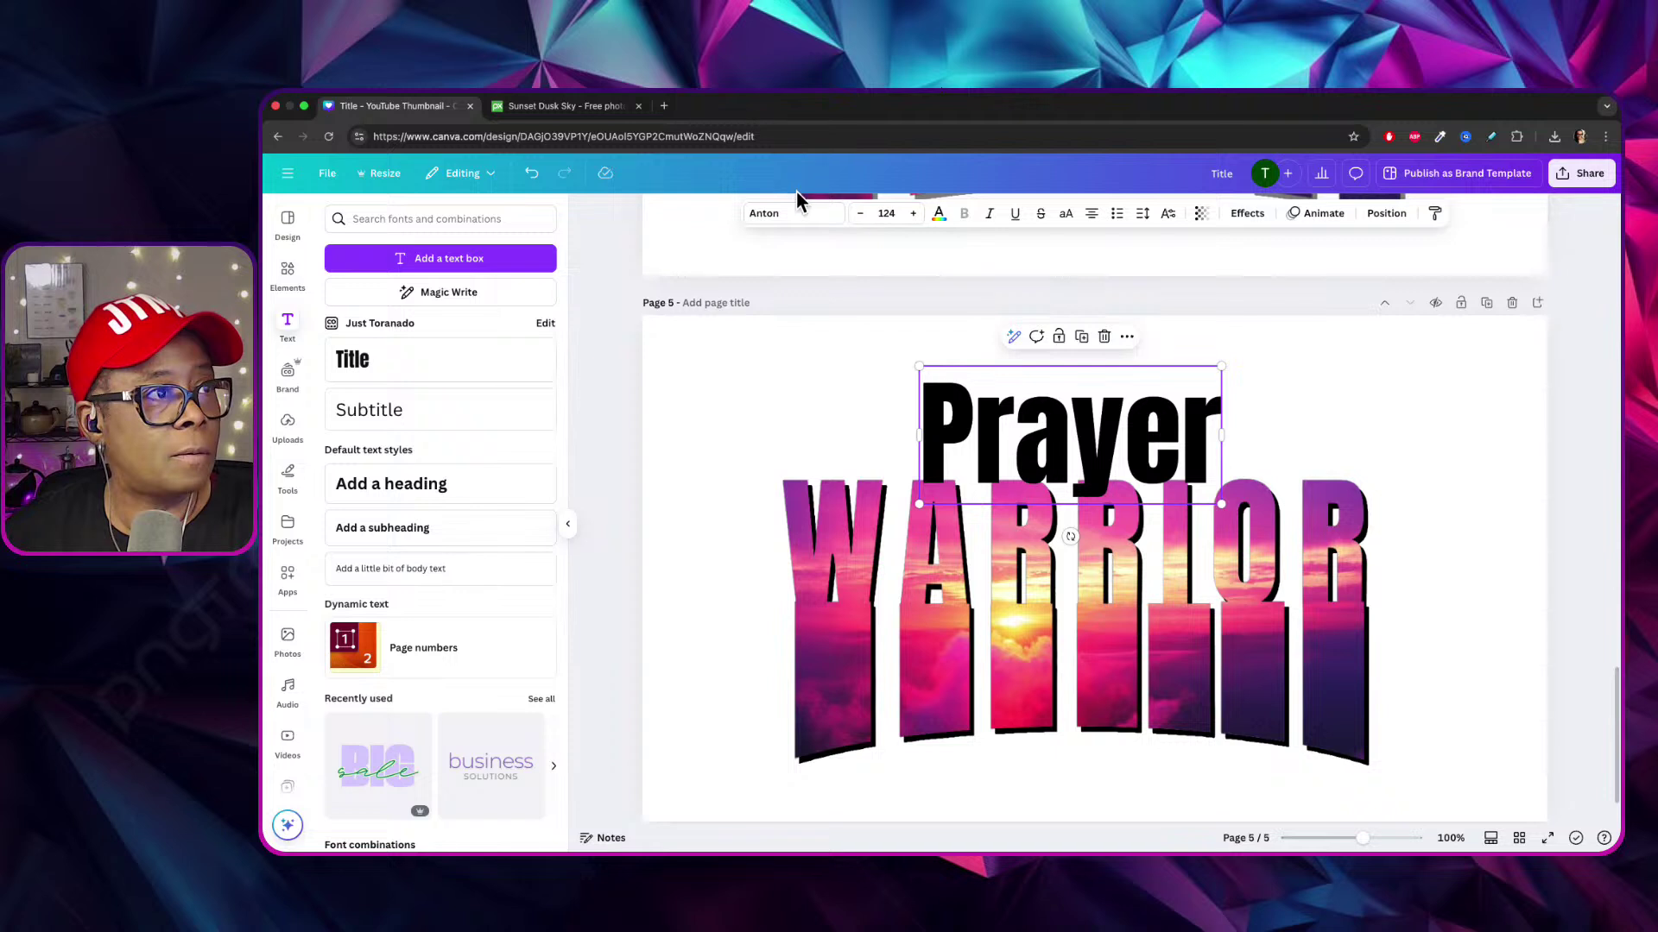
Try the script fonts Amsterdam Two, Three, Four and One on the Prayer text.
{"action": "left_click", "coordinate": [794, 214]}
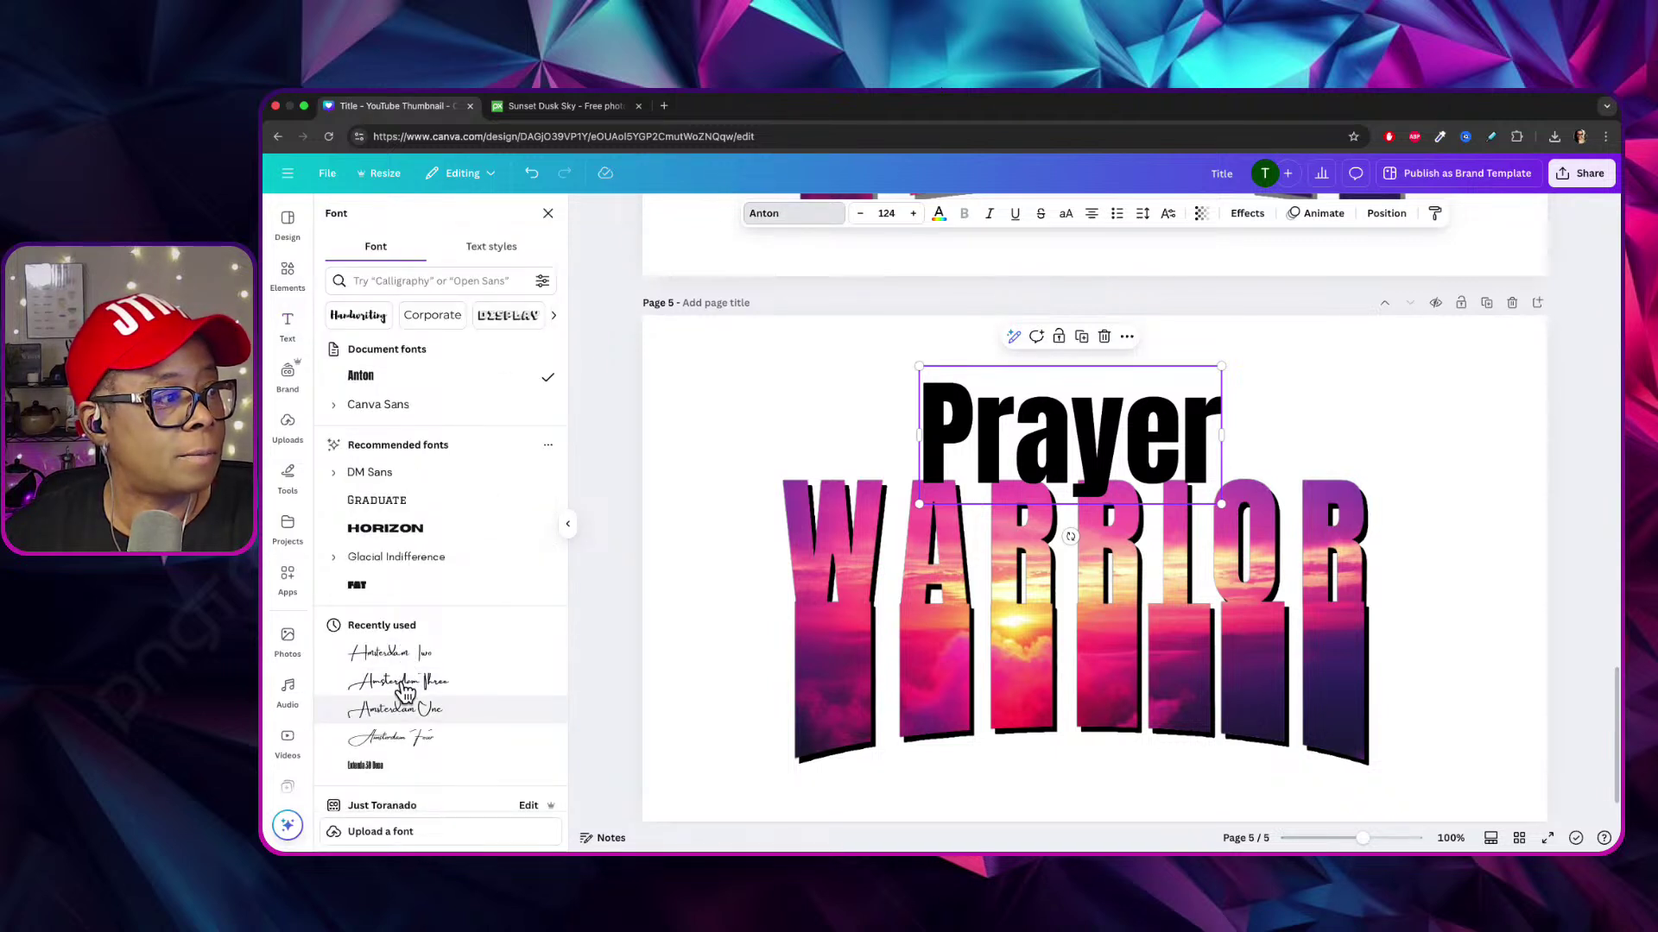
{"action": "left_click", "coordinate": [410, 646]}
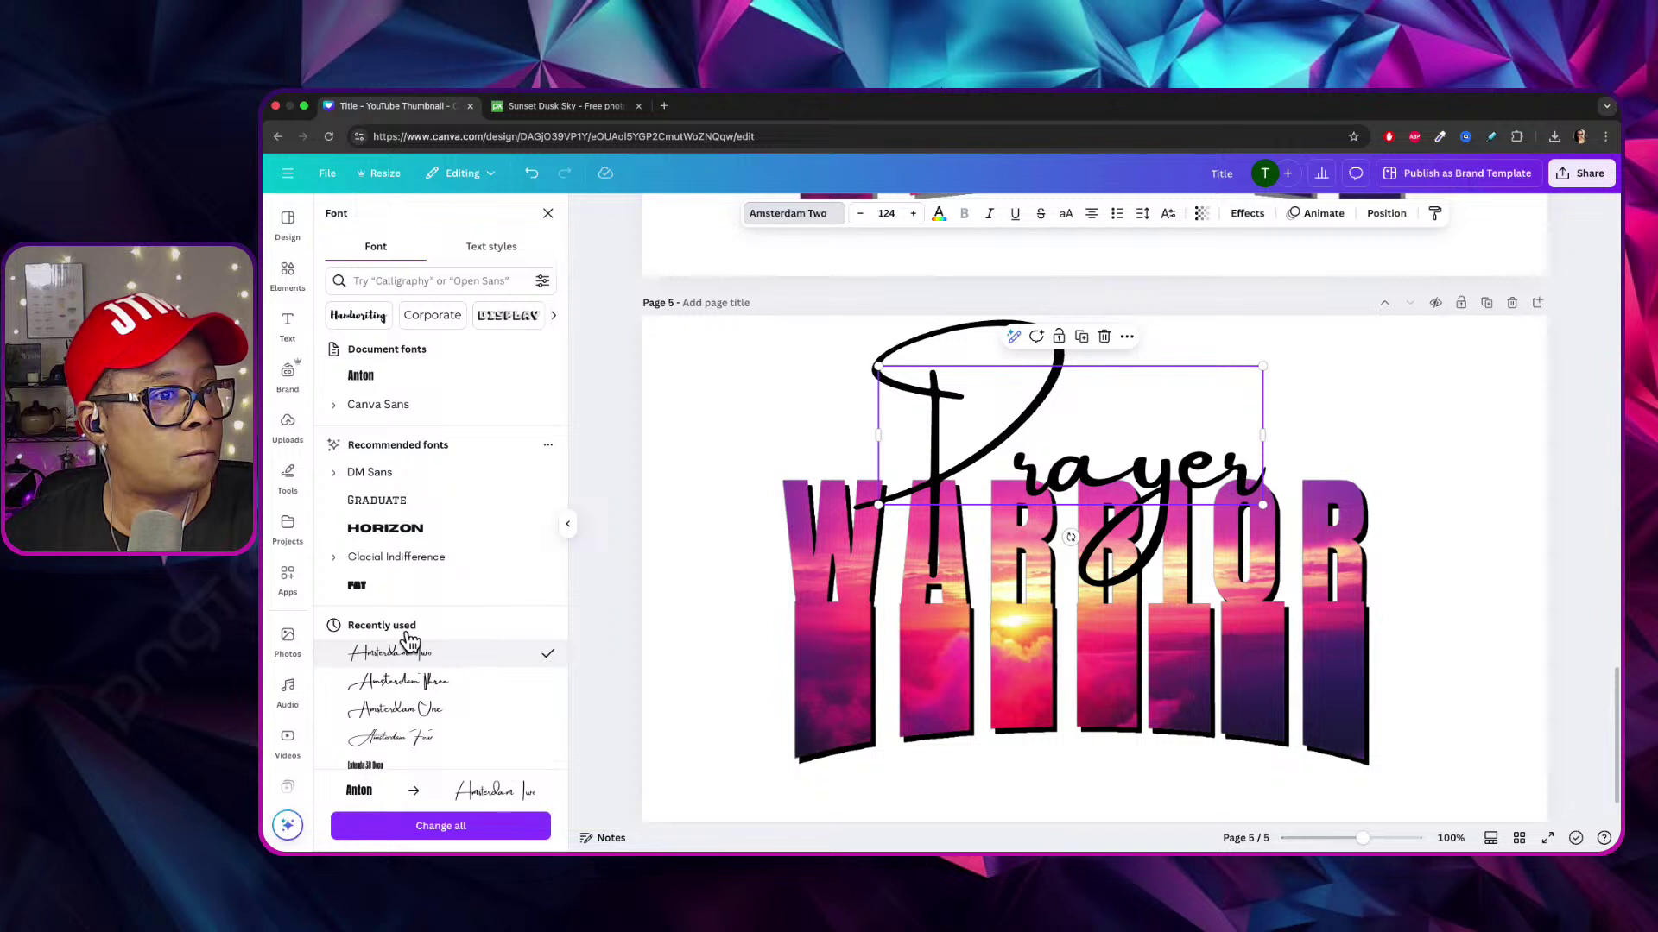
{"action": "left_click", "coordinate": [394, 698]}
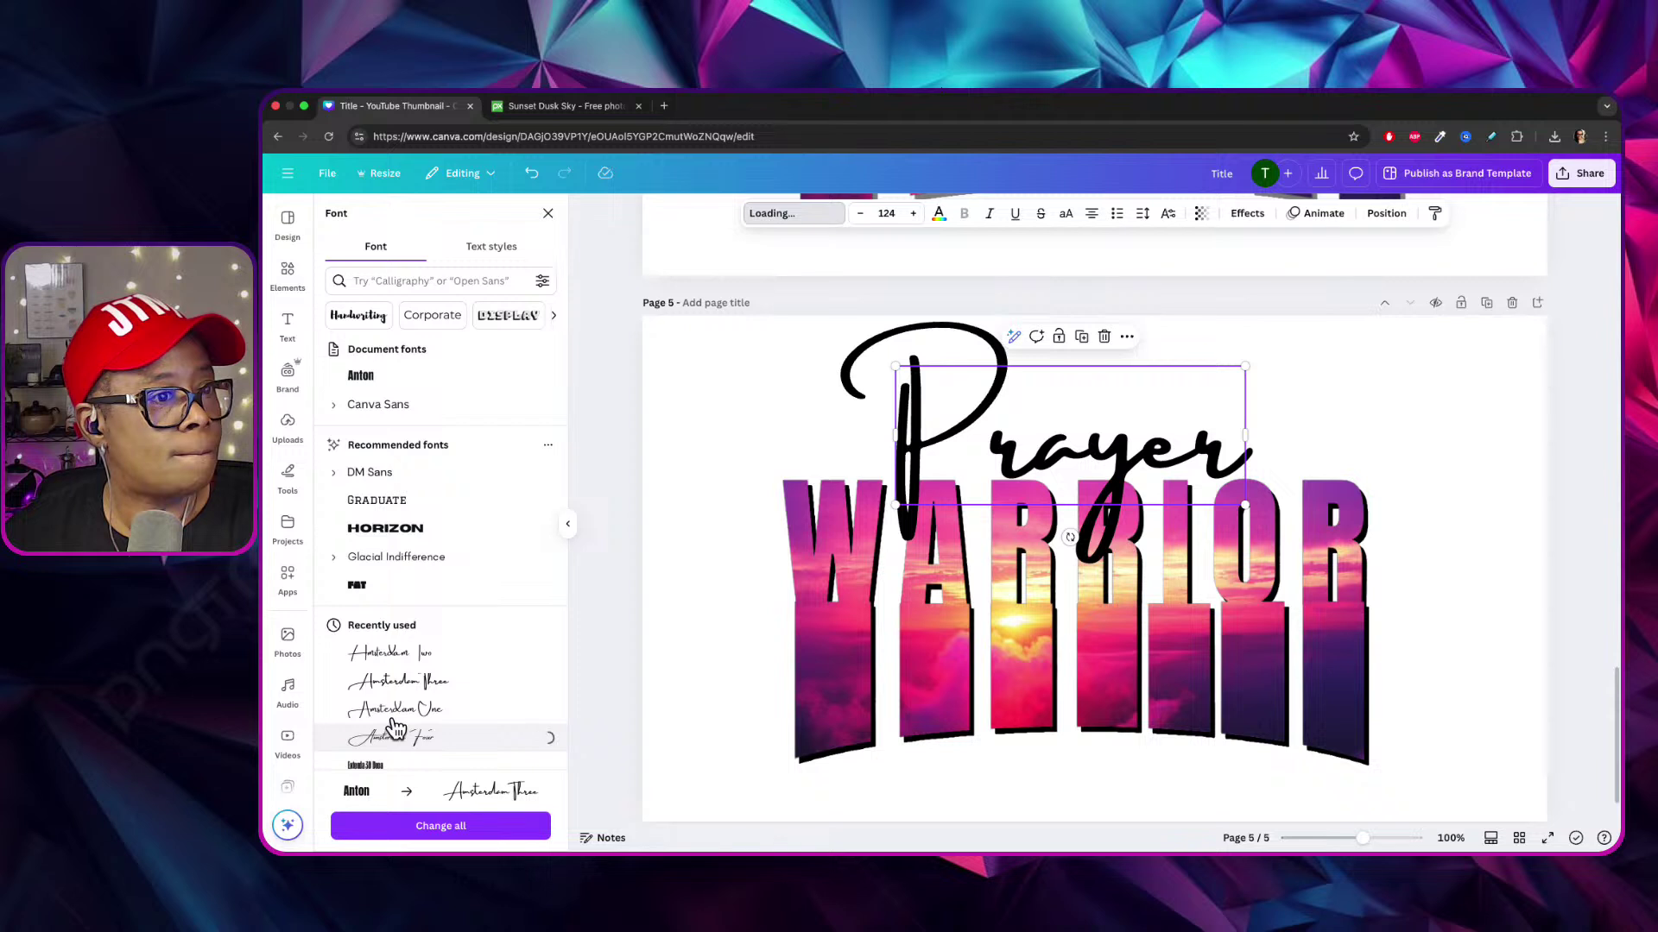
{"action": "left_click_drag", "start_coordinate": [1109, 414], "coordinate": [1058, 435]}
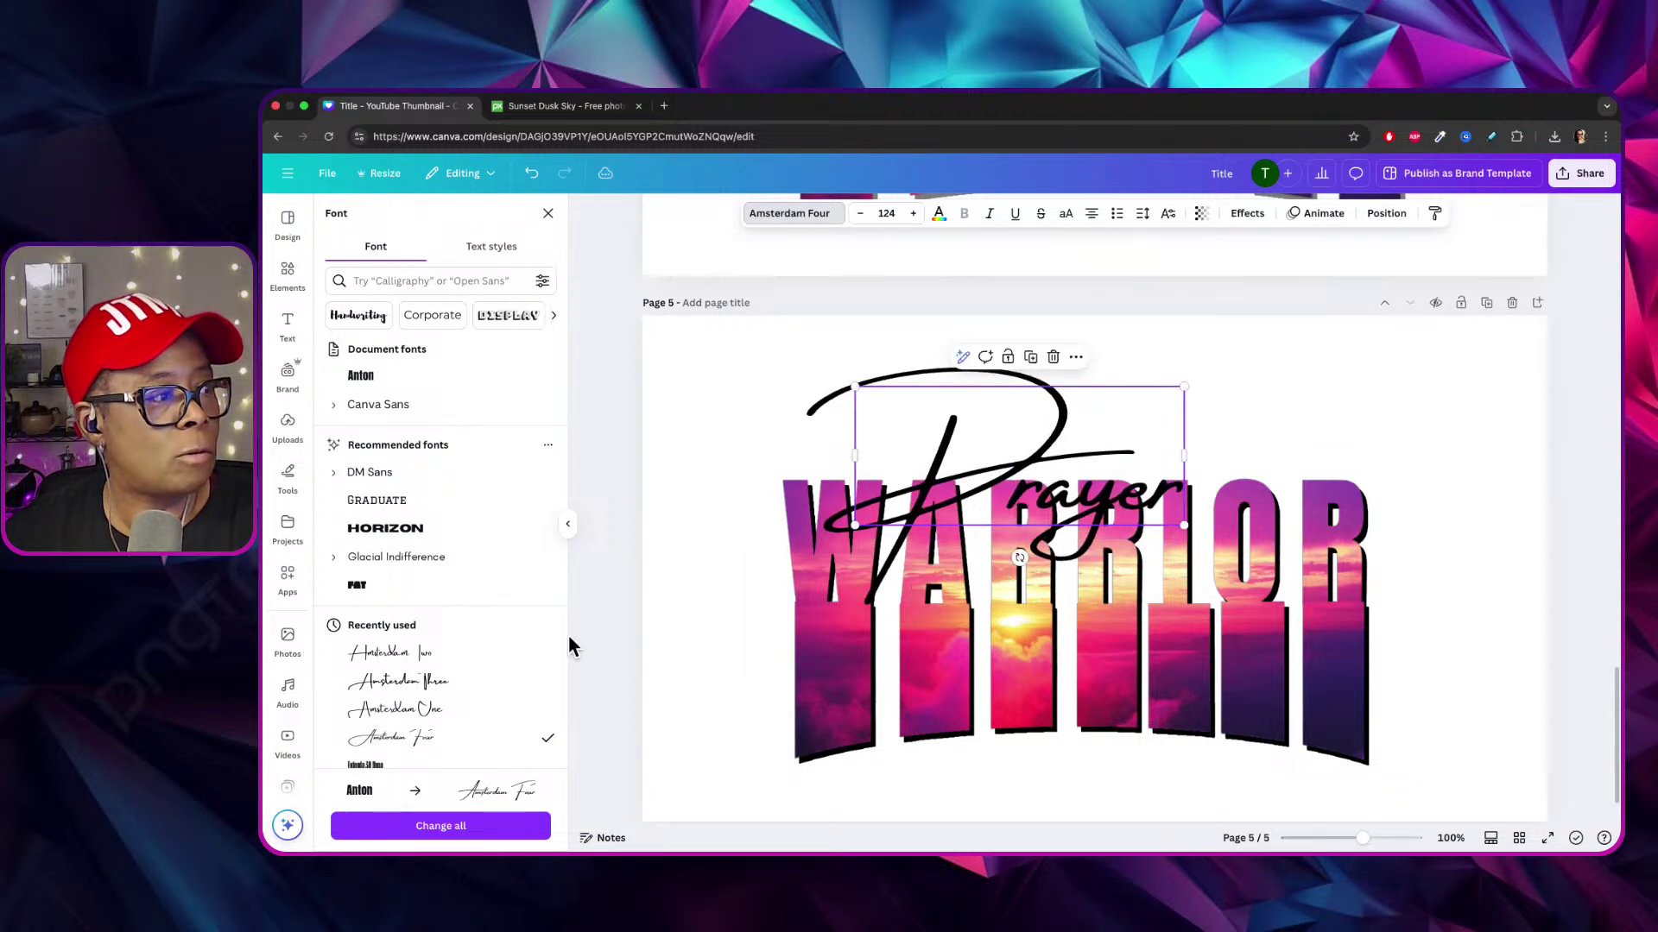
{"action": "left_click", "coordinate": [421, 651]}
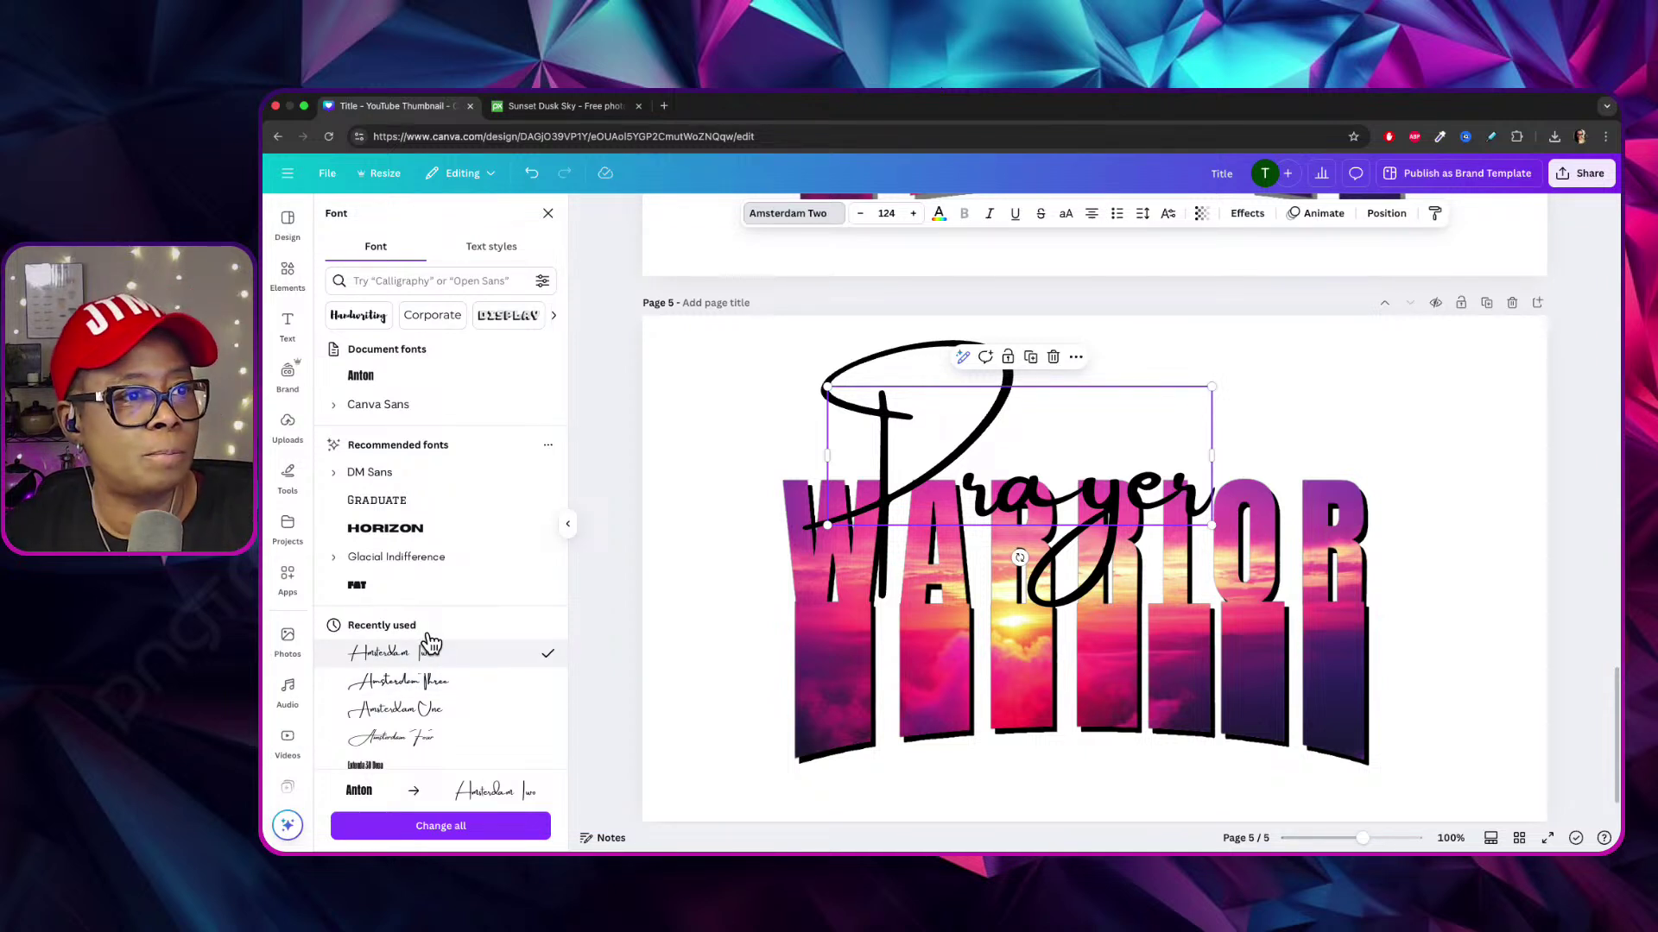
{"action": "left_click", "coordinate": [402, 703]}
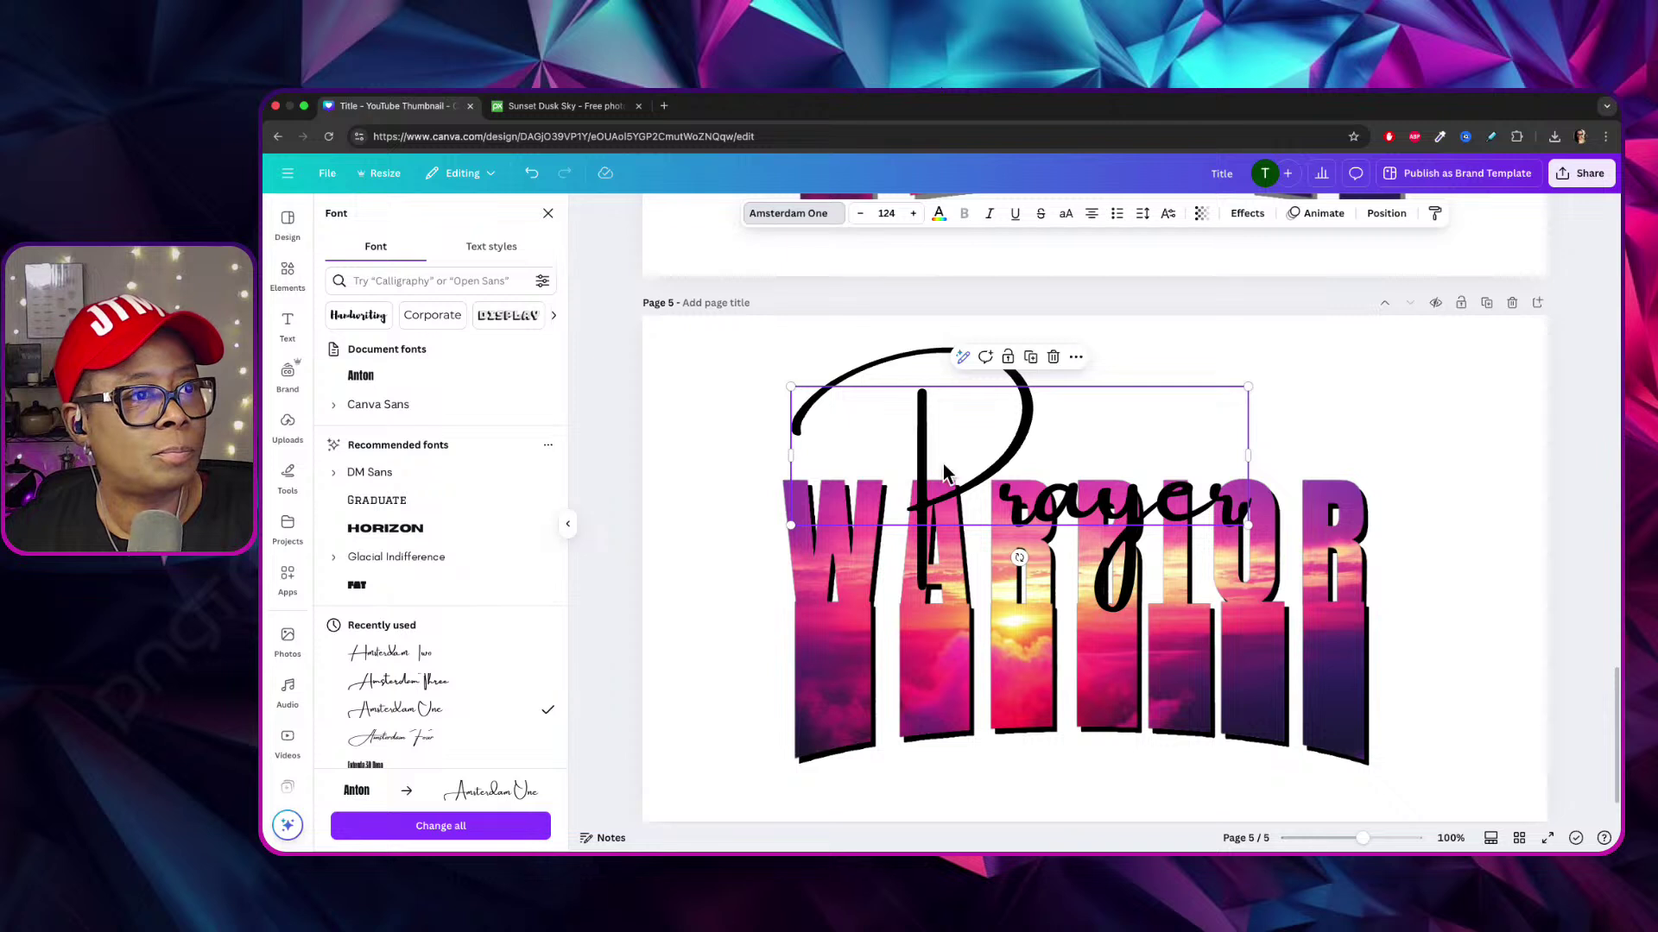
Shift the Prayer text up and to the left, and lower the WARRIOR image slightly on page 5.
{"action": "mouse_move", "coordinate": [1052, 404]}
{"action": "left_mouse_down"}
{"action": "mouse_move", "coordinate": [1032, 356]}
{"action": "mouse_move", "coordinate": [1036, 393]}
{"action": "left_mouse_up"}
{"action": "left_click_drag", "start_coordinate": [1338, 602], "coordinate": [1339, 614]}
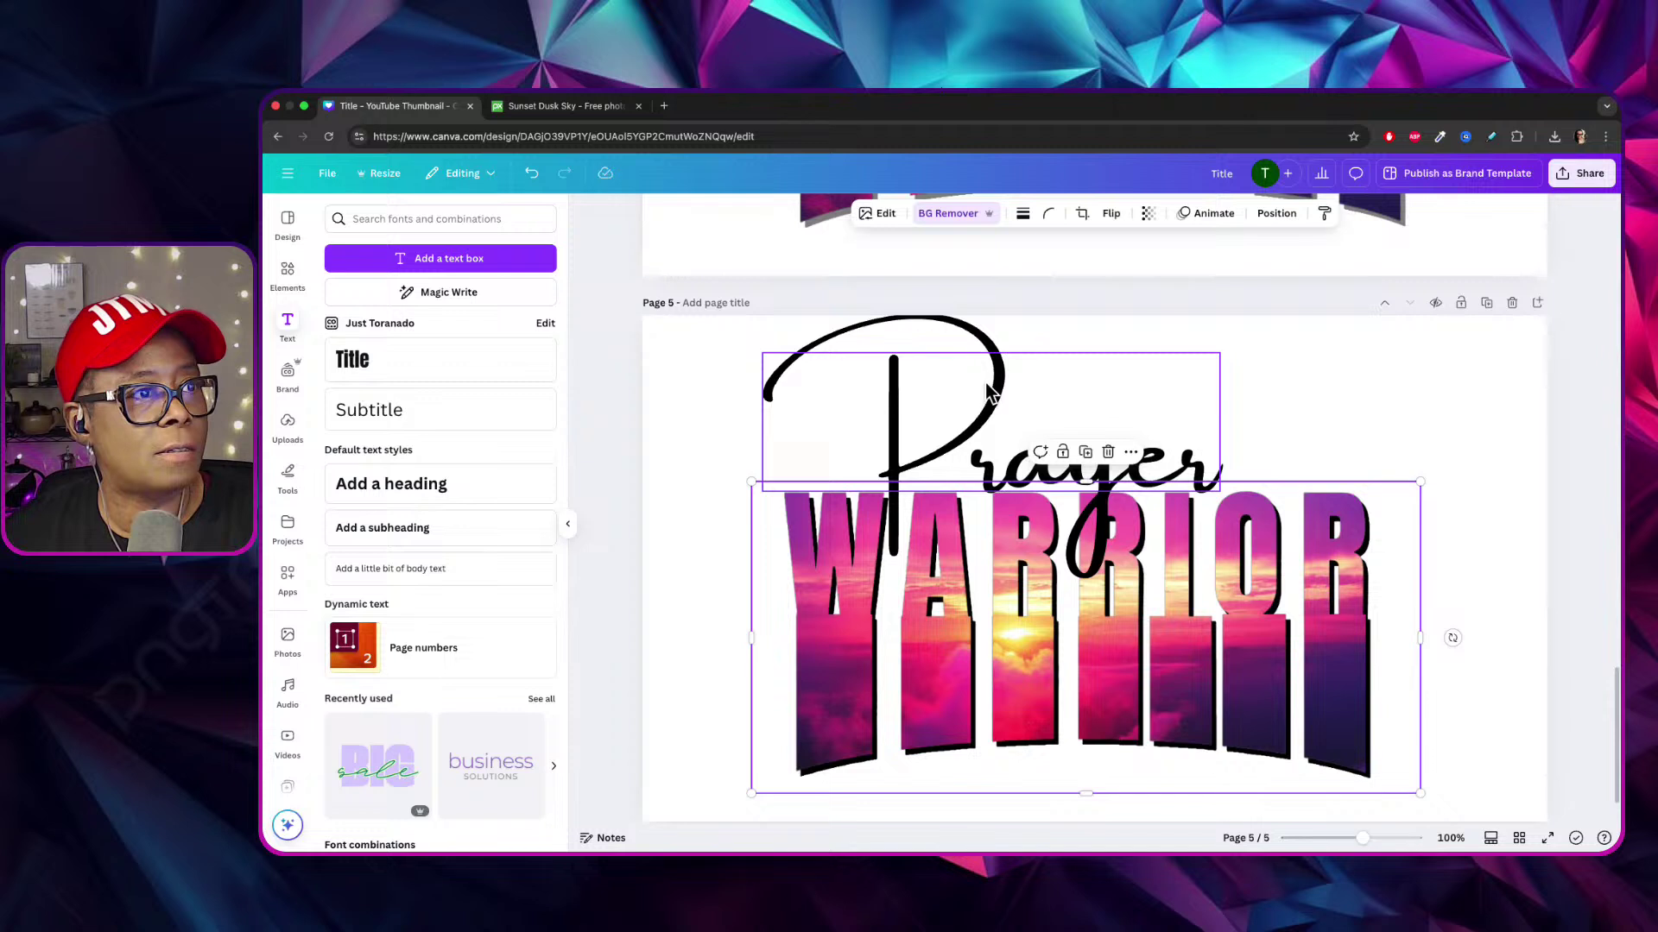
Set the Prayer text's font to Amsterdam Two and lower it so it overlaps the top of WARRIOR.
{"action": "left_click", "coordinate": [984, 331]}
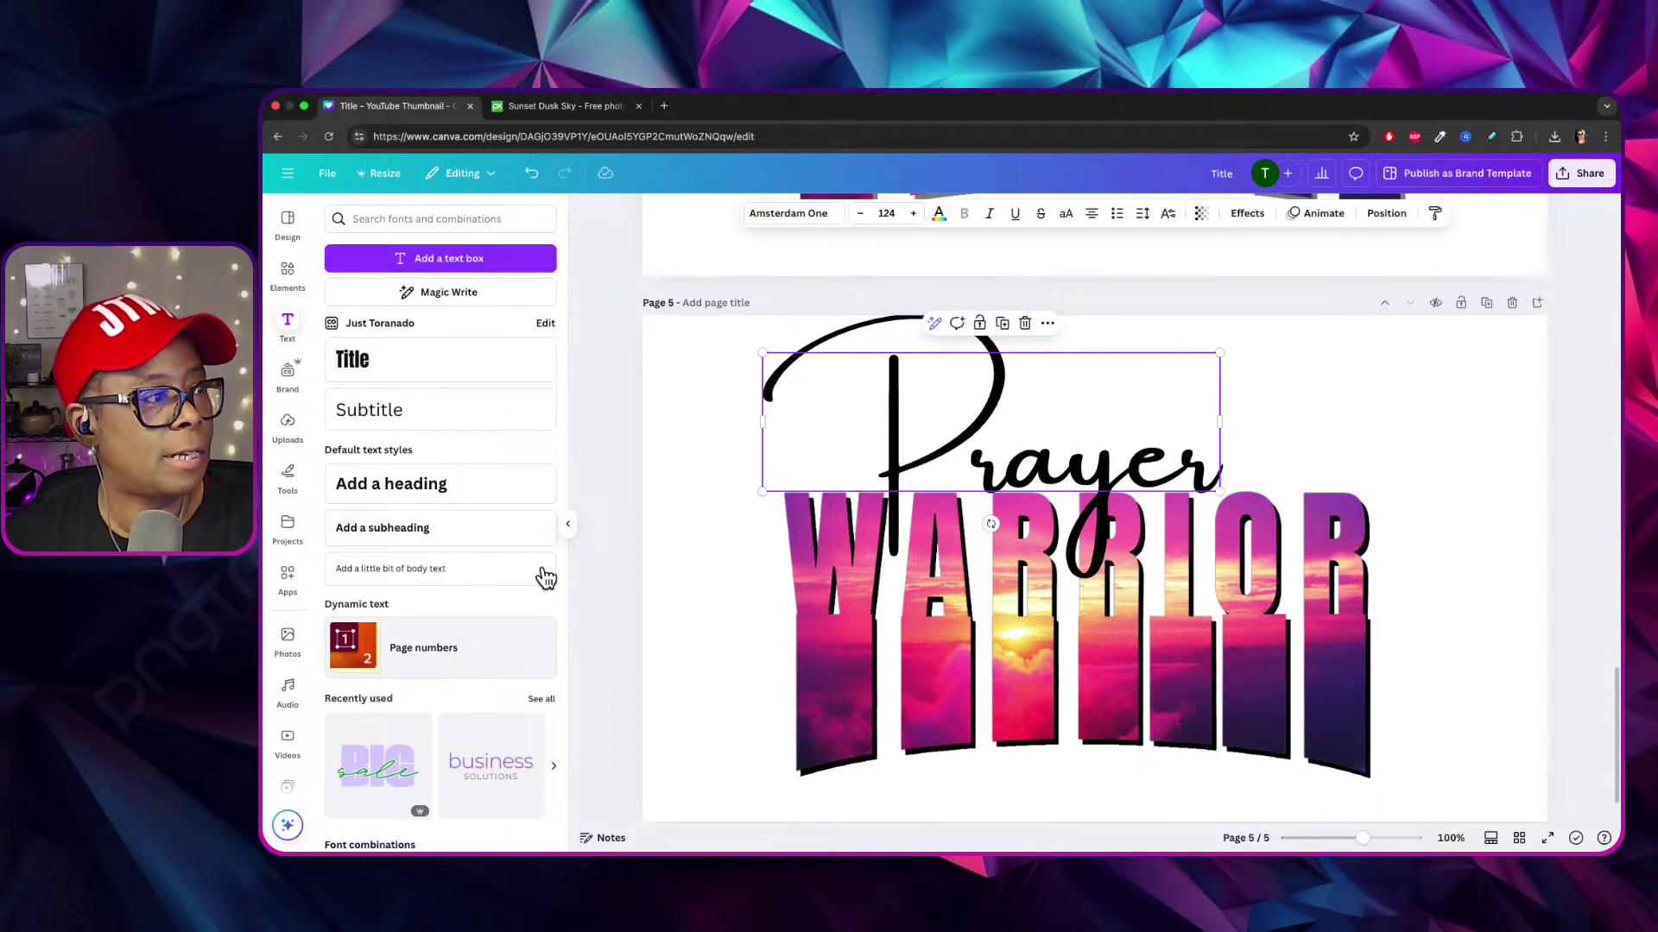
{"action": "left_click", "coordinate": [799, 213]}
{"action": "scroll", "coordinate": [428, 691], "scroll_direction": "down", "scroll_amount": 3}
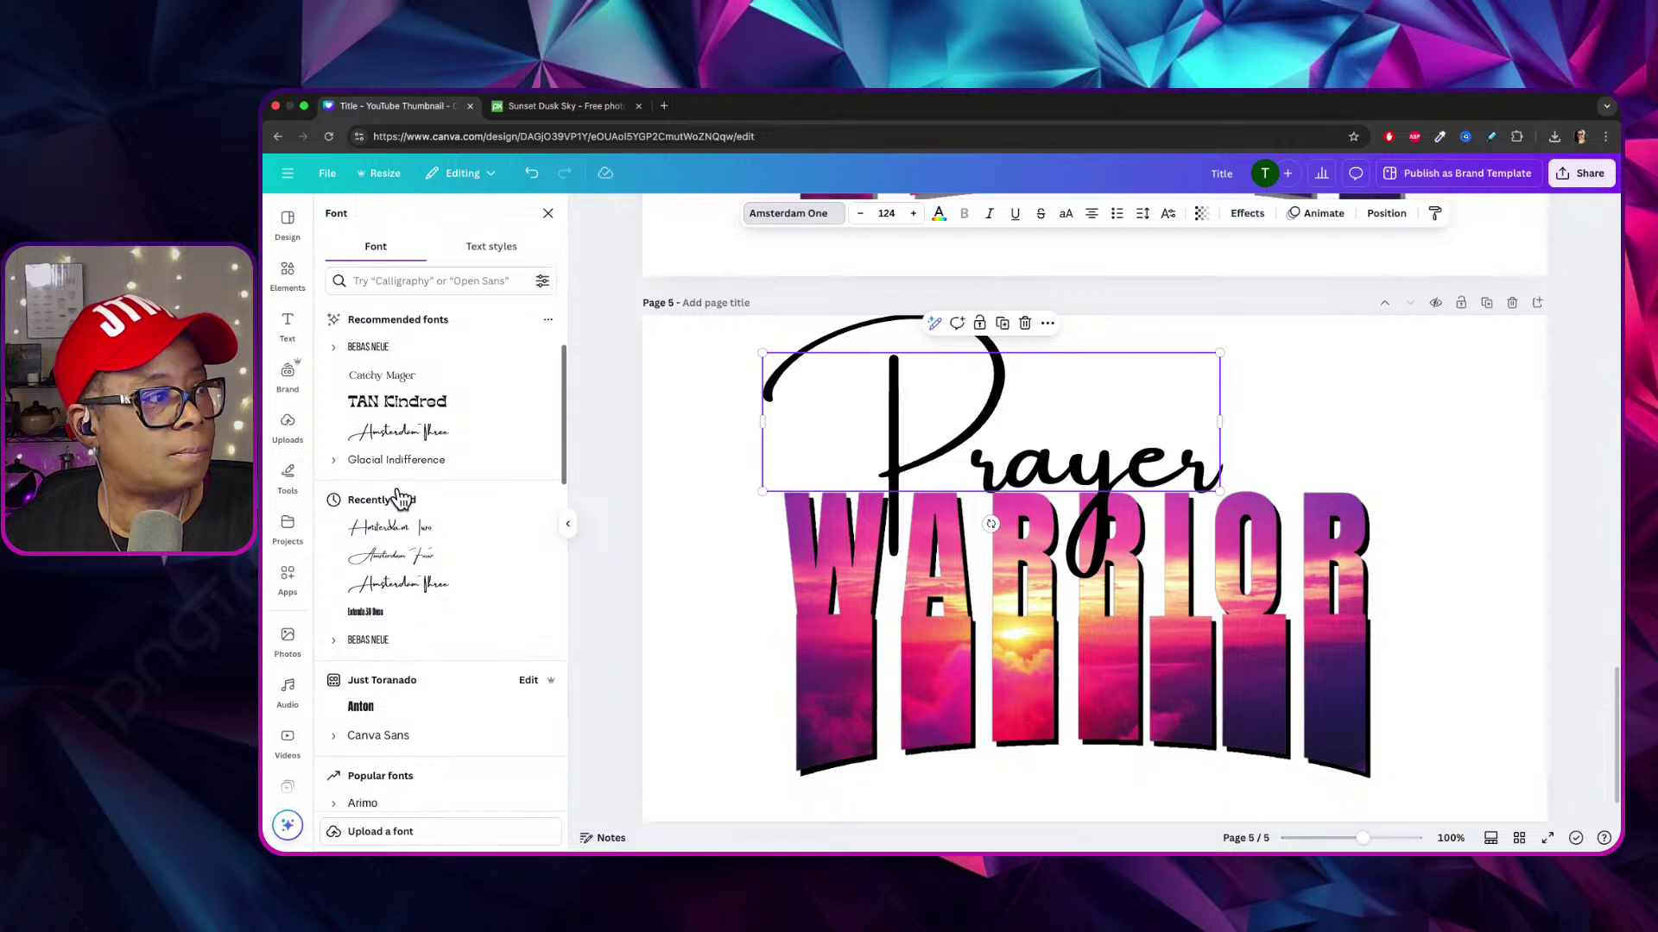
{"action": "left_click", "coordinate": [404, 508]}
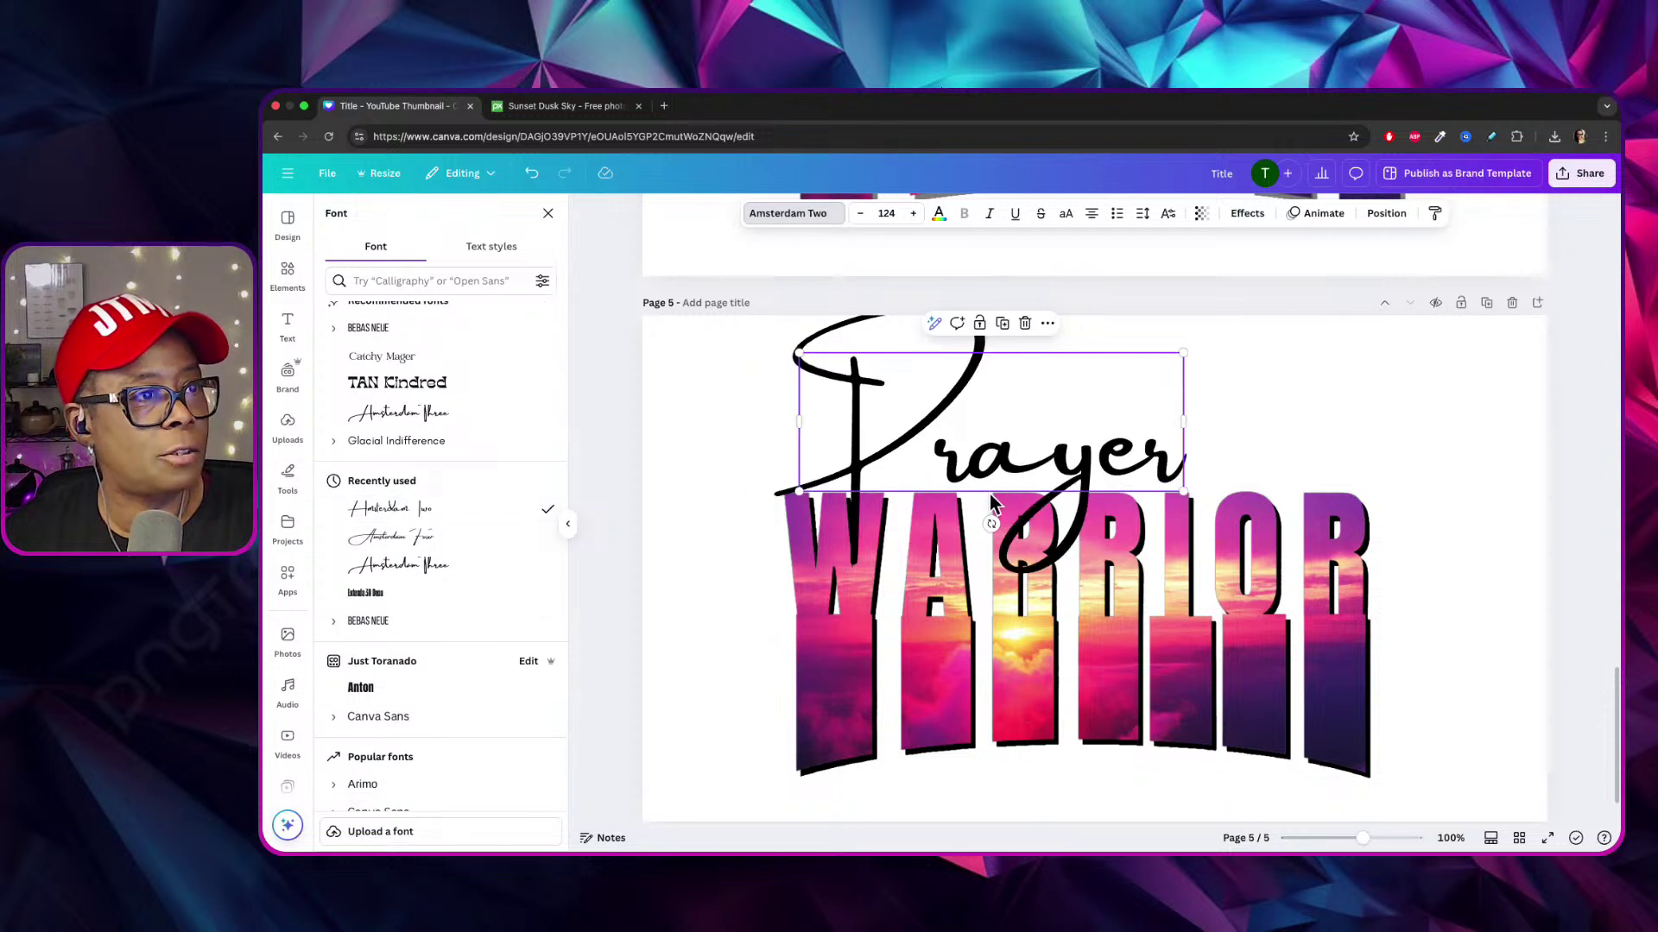
{"action": "scroll", "coordinate": [1177, 531], "scroll_direction": "up", "scroll_amount": 2}
{"action": "left_click_drag", "start_coordinate": [926, 461], "coordinate": [930, 518]}
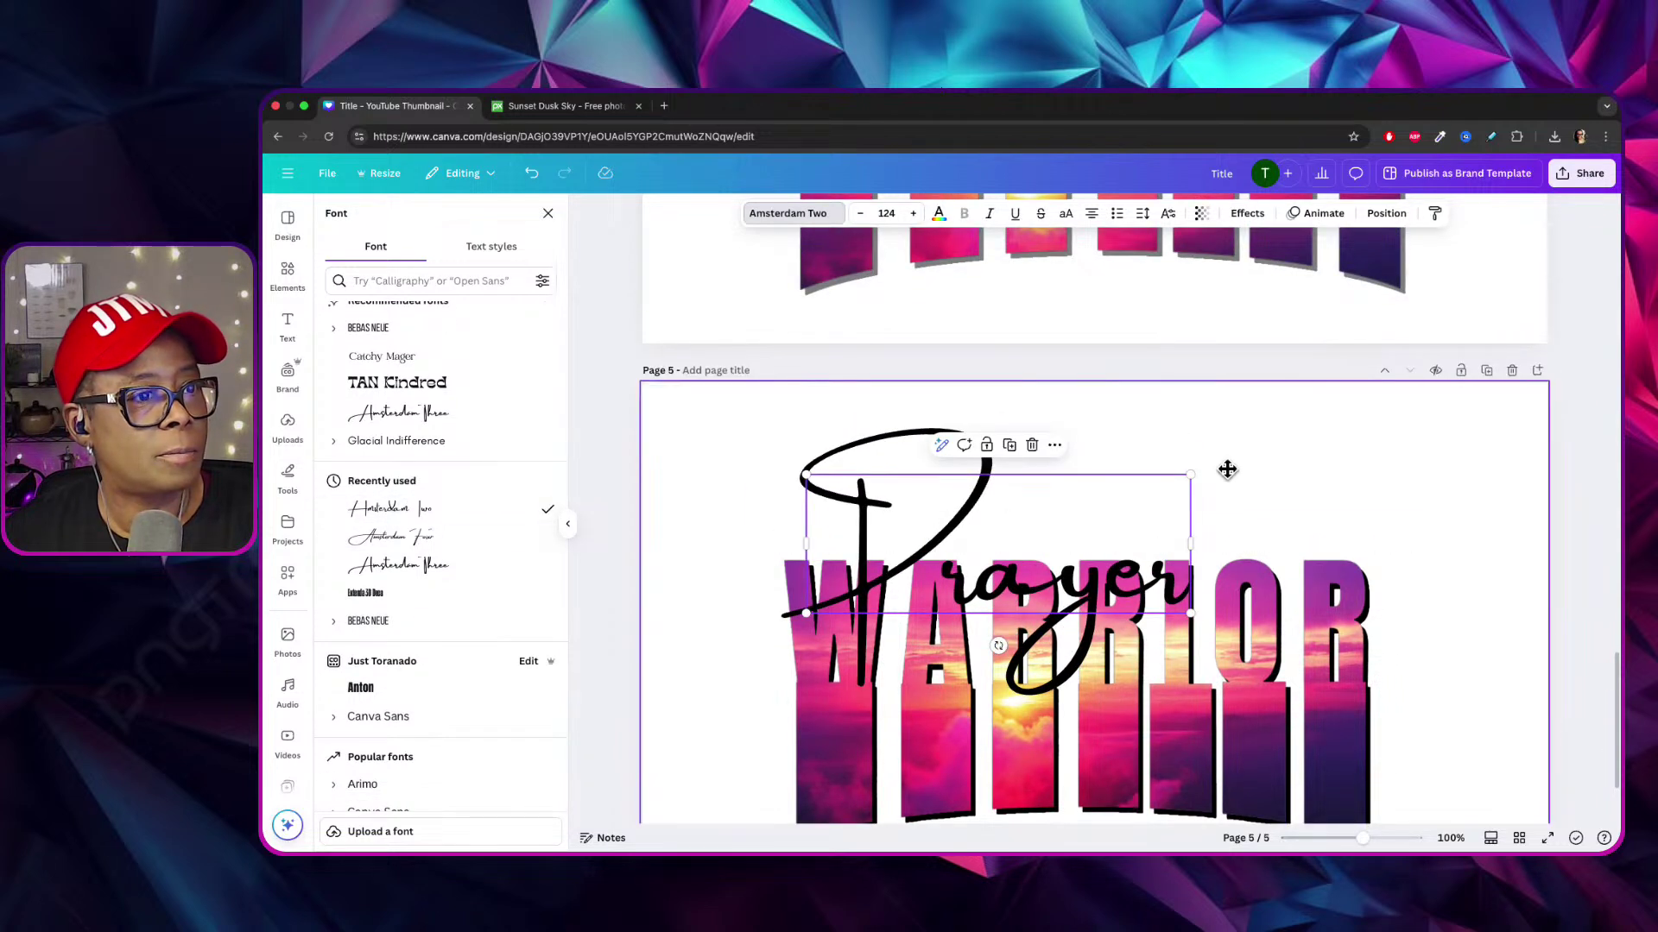
Reduce the Prayer text to size 101 and raise it so it overlaps only the upper part of WARRIOR.
{"action": "left_click_drag", "start_coordinate": [1191, 474], "coordinate": [1119, 501]}
{"action": "left_click_drag", "start_coordinate": [1025, 605], "coordinate": [1070, 569]}
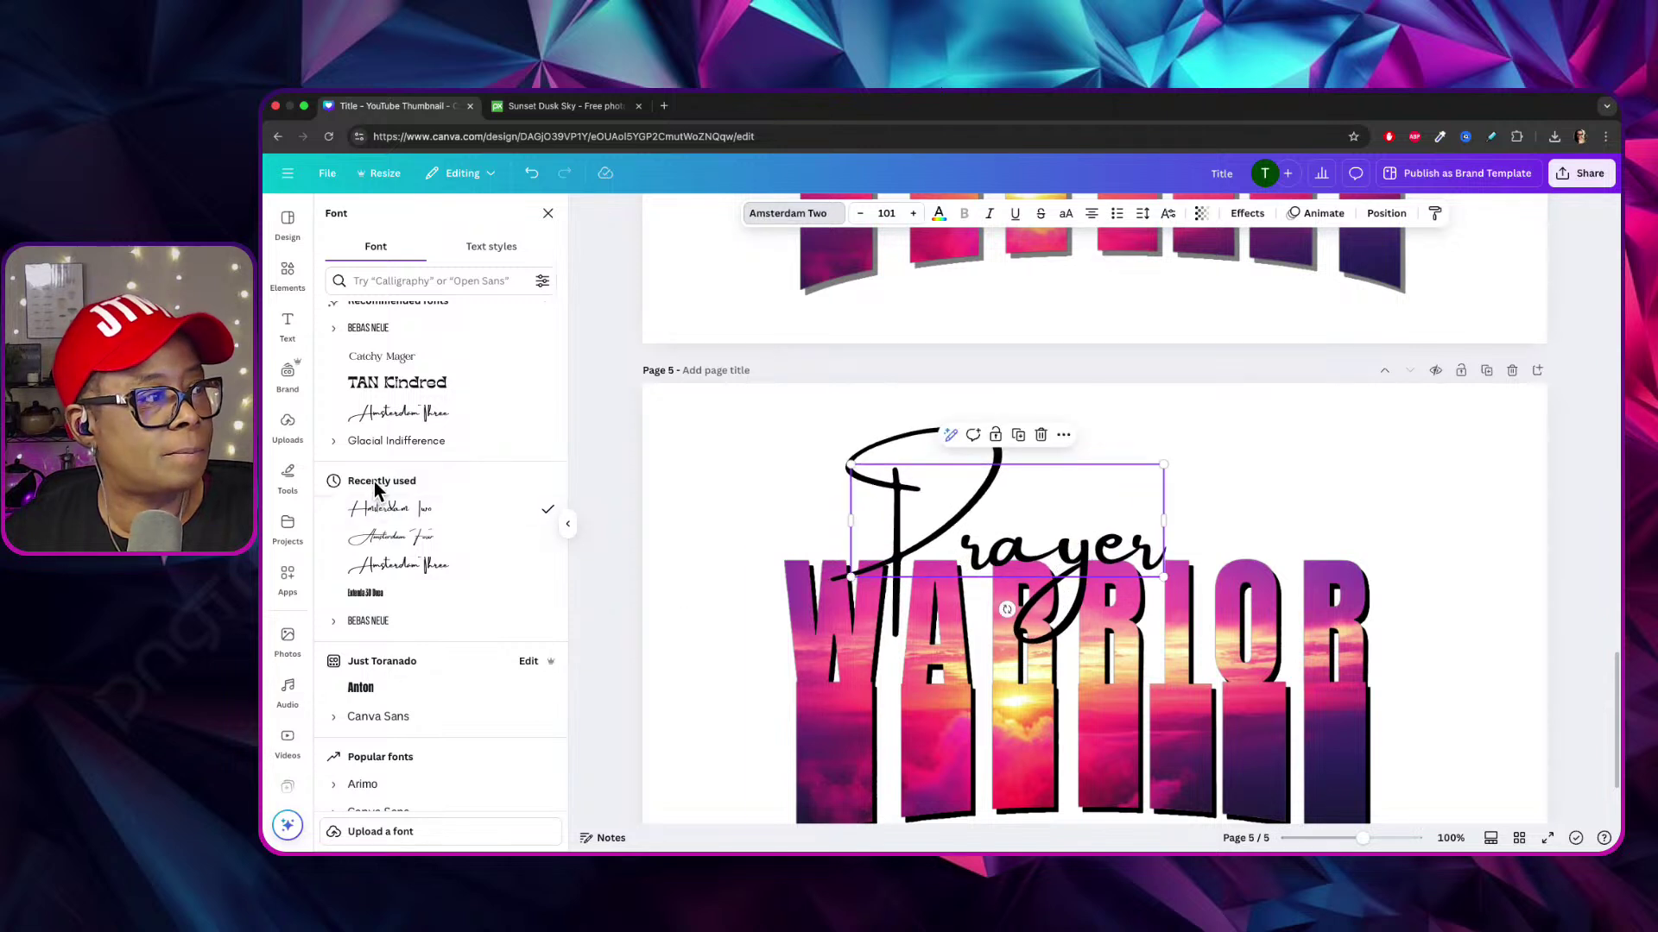
Try Amsterdam Three on the Prayer text and switch it back to Amsterdam Two.
{"action": "scroll", "coordinate": [402, 526], "scroll_direction": "up", "scroll_amount": 2}
{"action": "scroll", "coordinate": [409, 550], "scroll_direction": "down", "scroll_amount": 2}
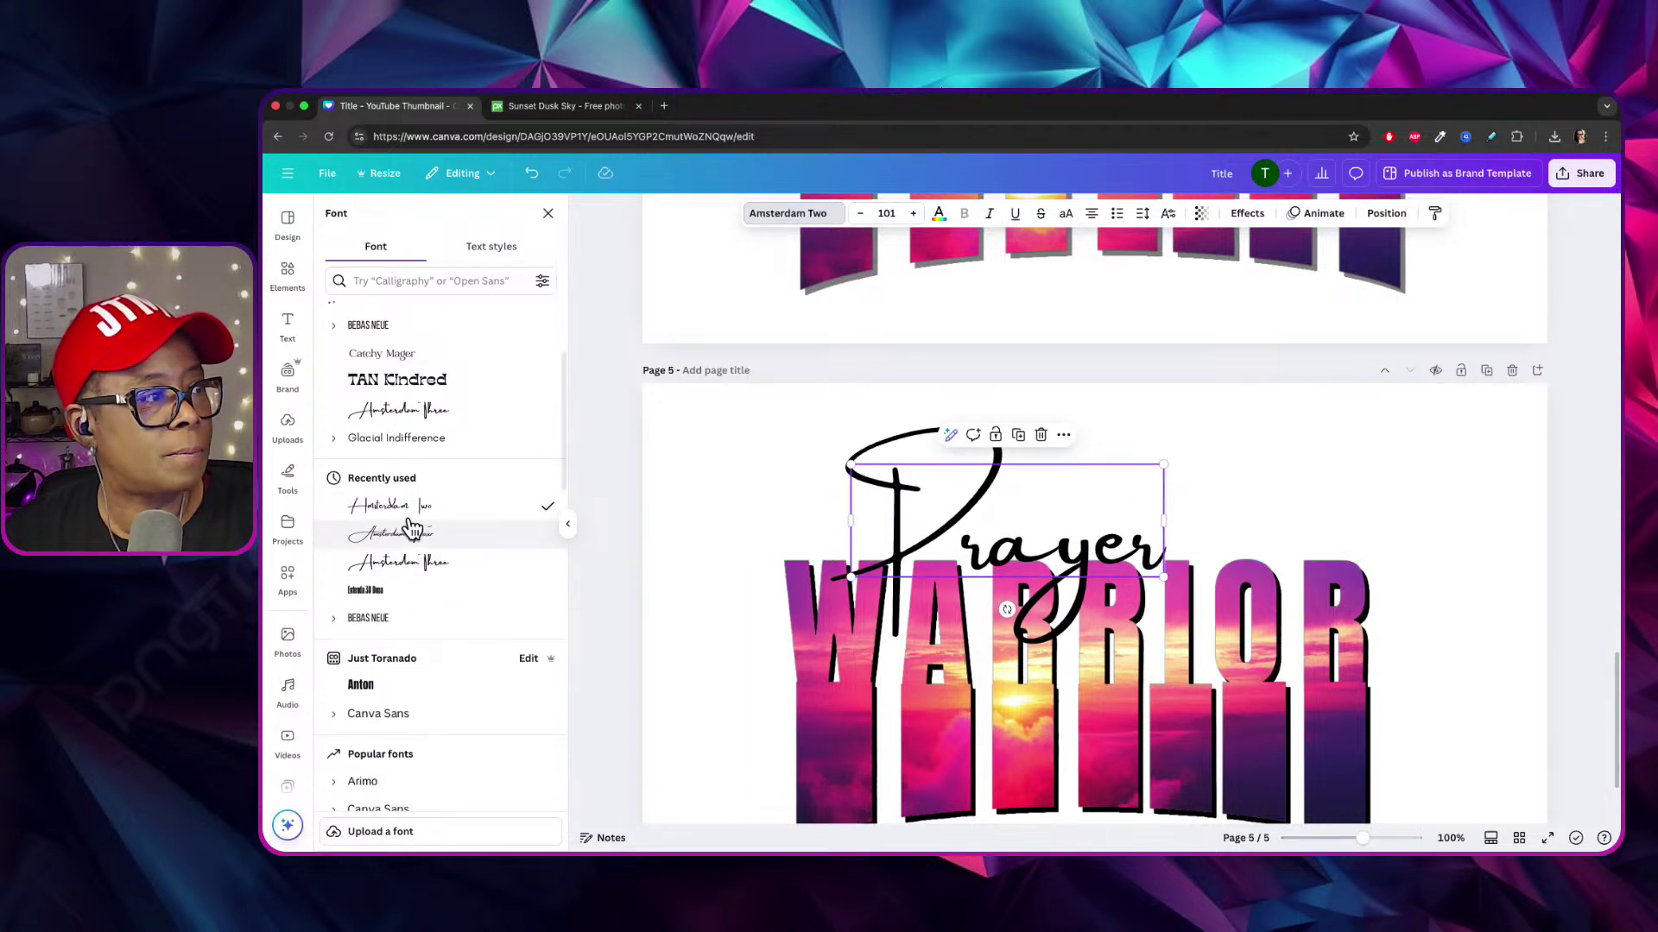
{"action": "left_click", "coordinate": [411, 563]}
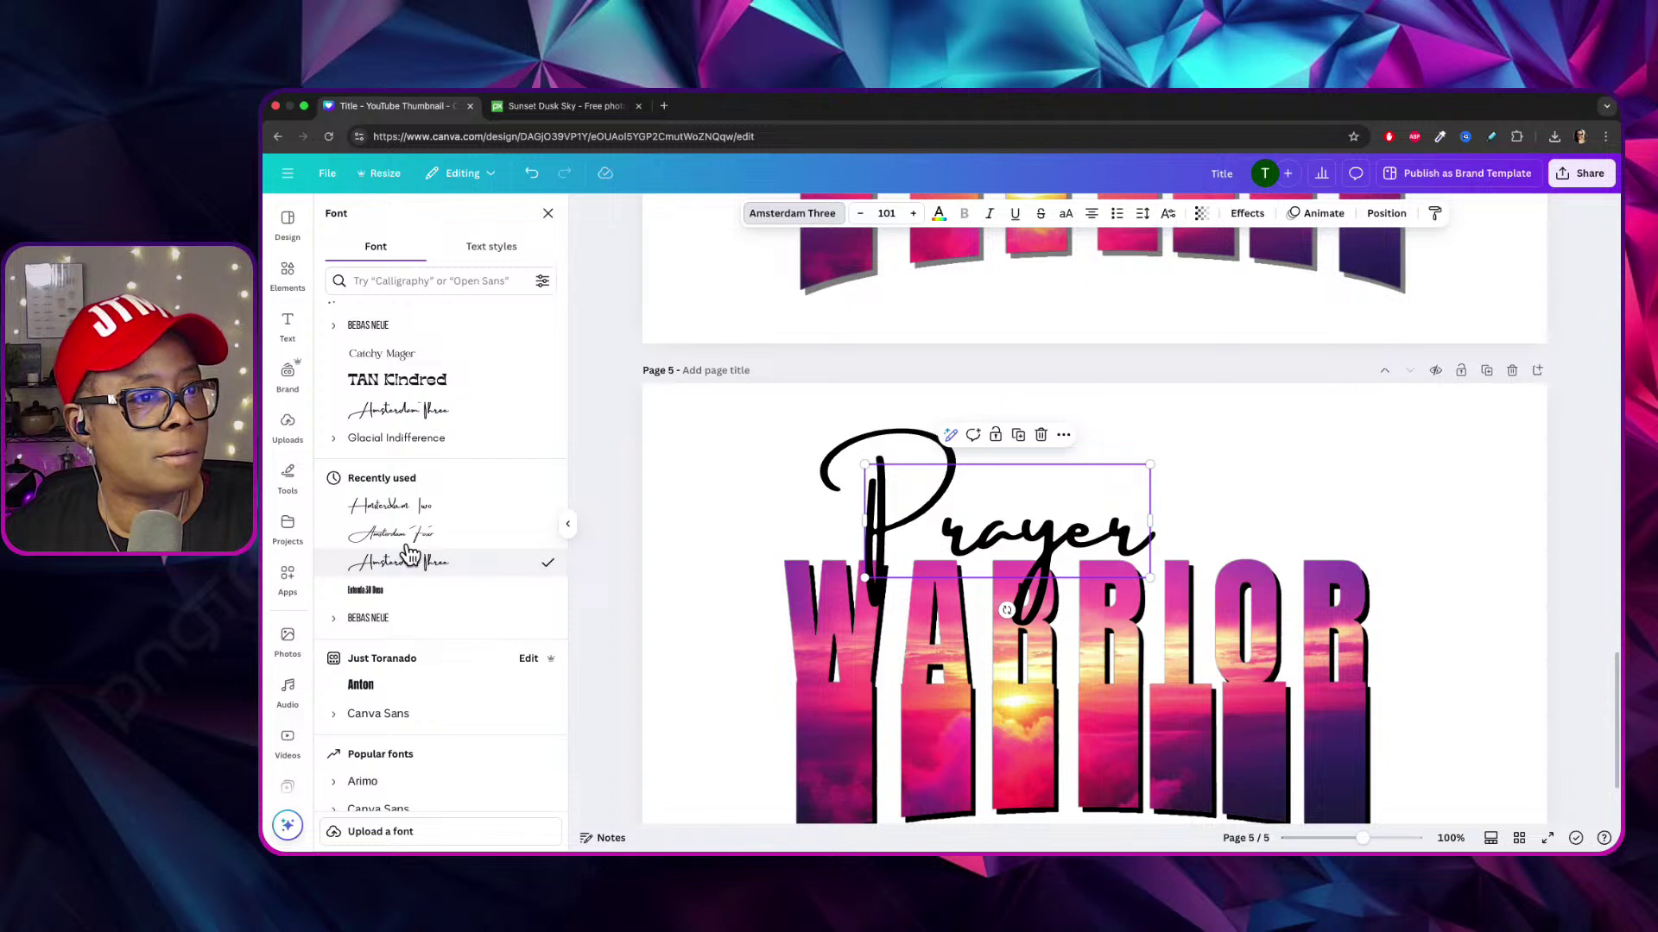
{"action": "scroll", "coordinate": [426, 579], "scroll_direction": "up", "scroll_amount": 1}
{"action": "left_click", "coordinate": [423, 524]}
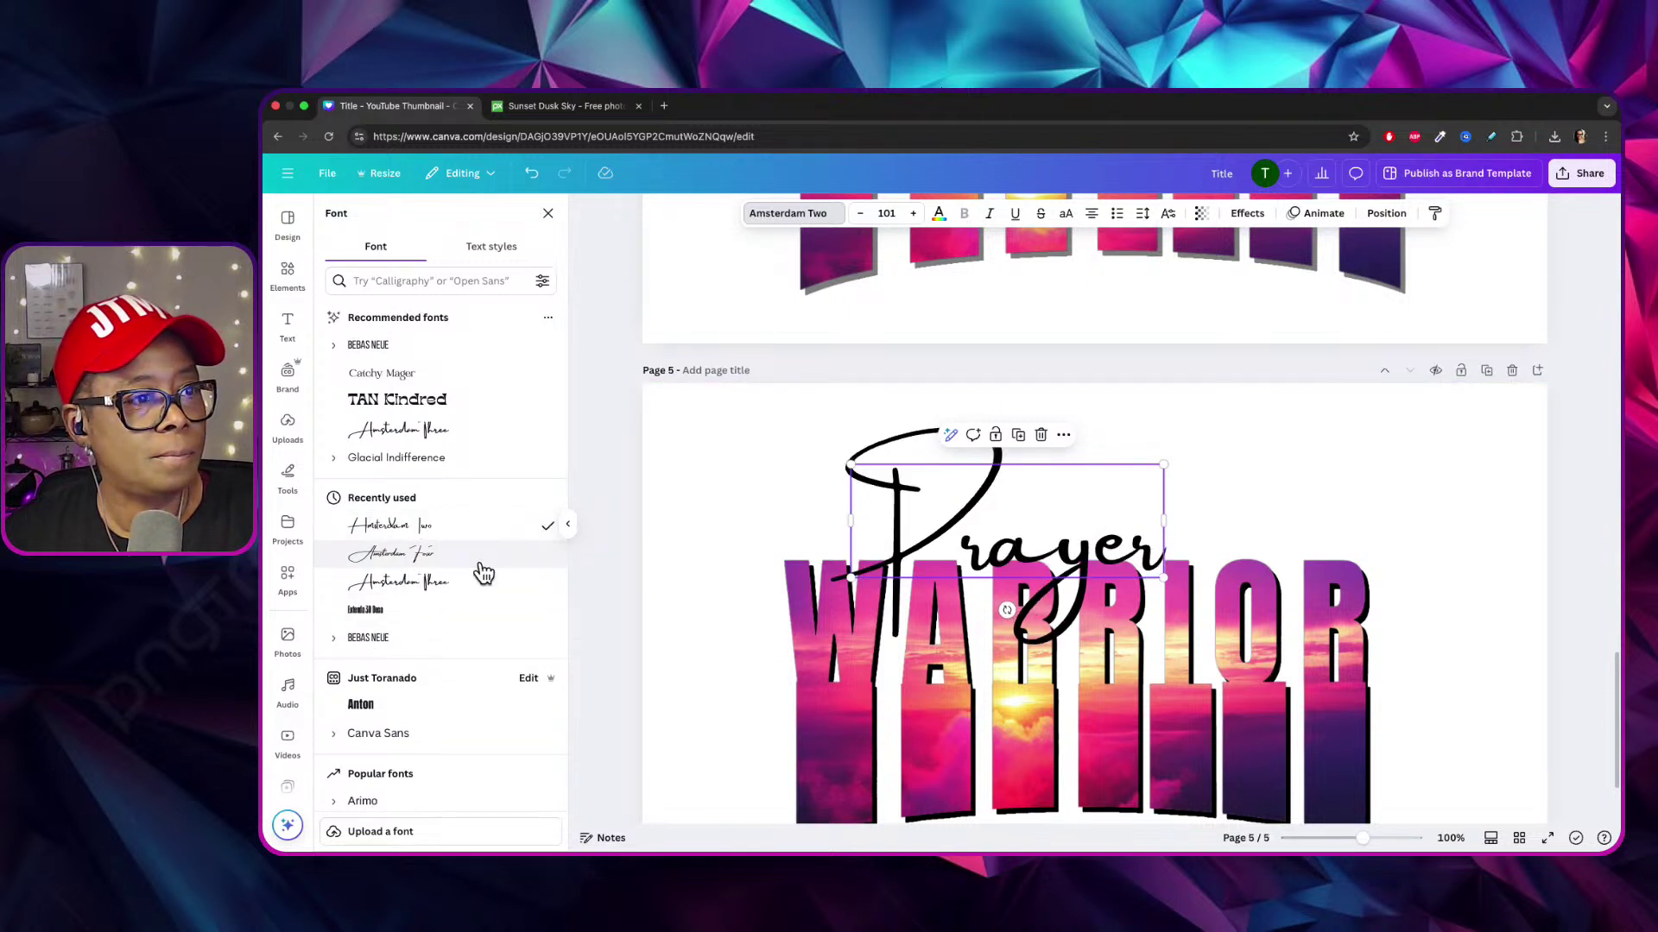
Shift the Prayer text to the right so it sits centrally over the top of WARRIOR.
{"action": "left_click", "coordinate": [964, 524]}
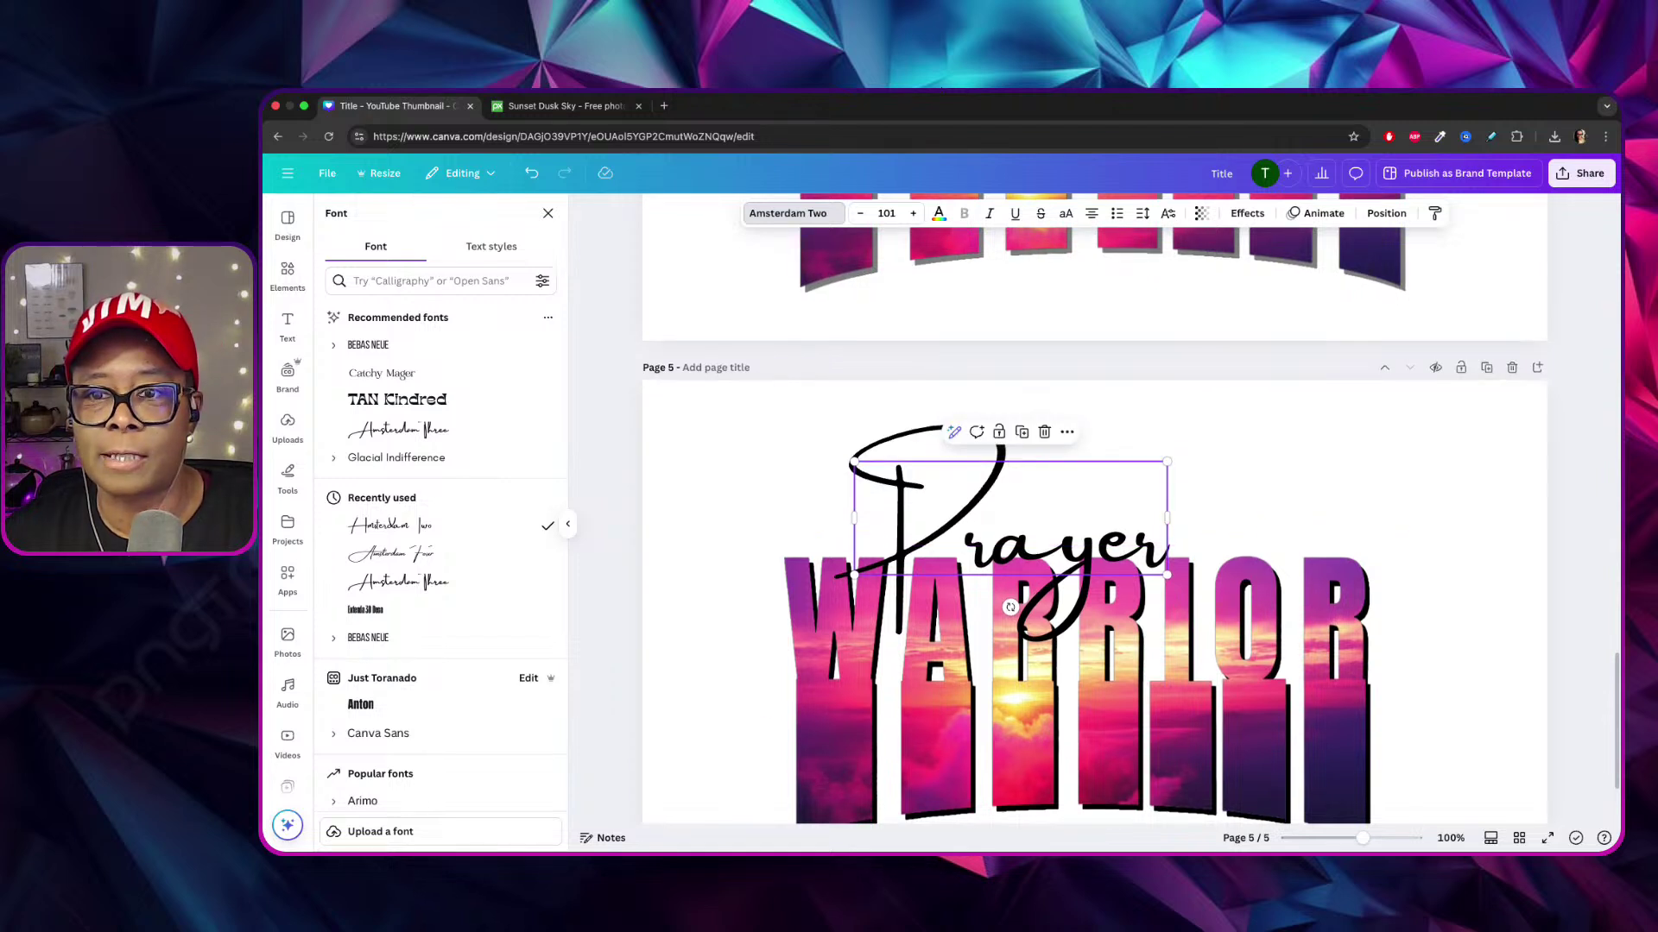
{"action": "left_click_drag", "start_coordinate": [1135, 522], "coordinate": [965, 685]}
{"action": "scroll", "coordinate": [965, 685], "scroll_direction": "down", "scroll_amount": 3}
{"action": "left_click_drag", "start_coordinate": [947, 595], "coordinate": [1181, 427]}
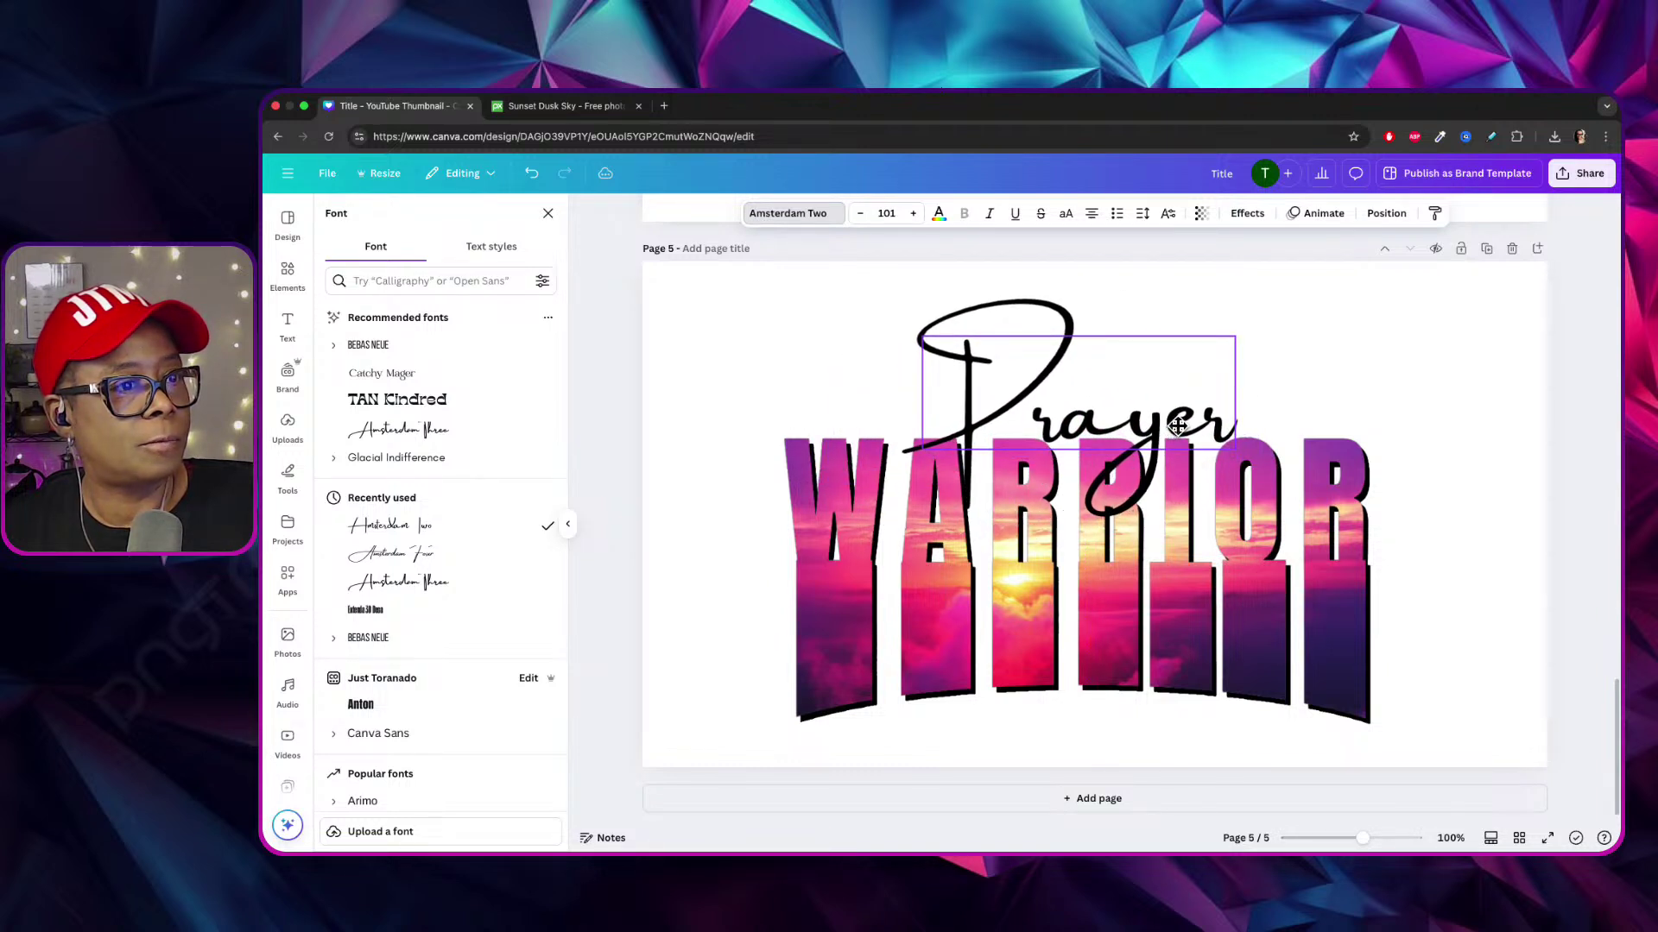
Try the Moontime font on the Prayer text.
{"action": "scroll", "coordinate": [1270, 587], "scroll_direction": "up", "scroll_amount": 2}
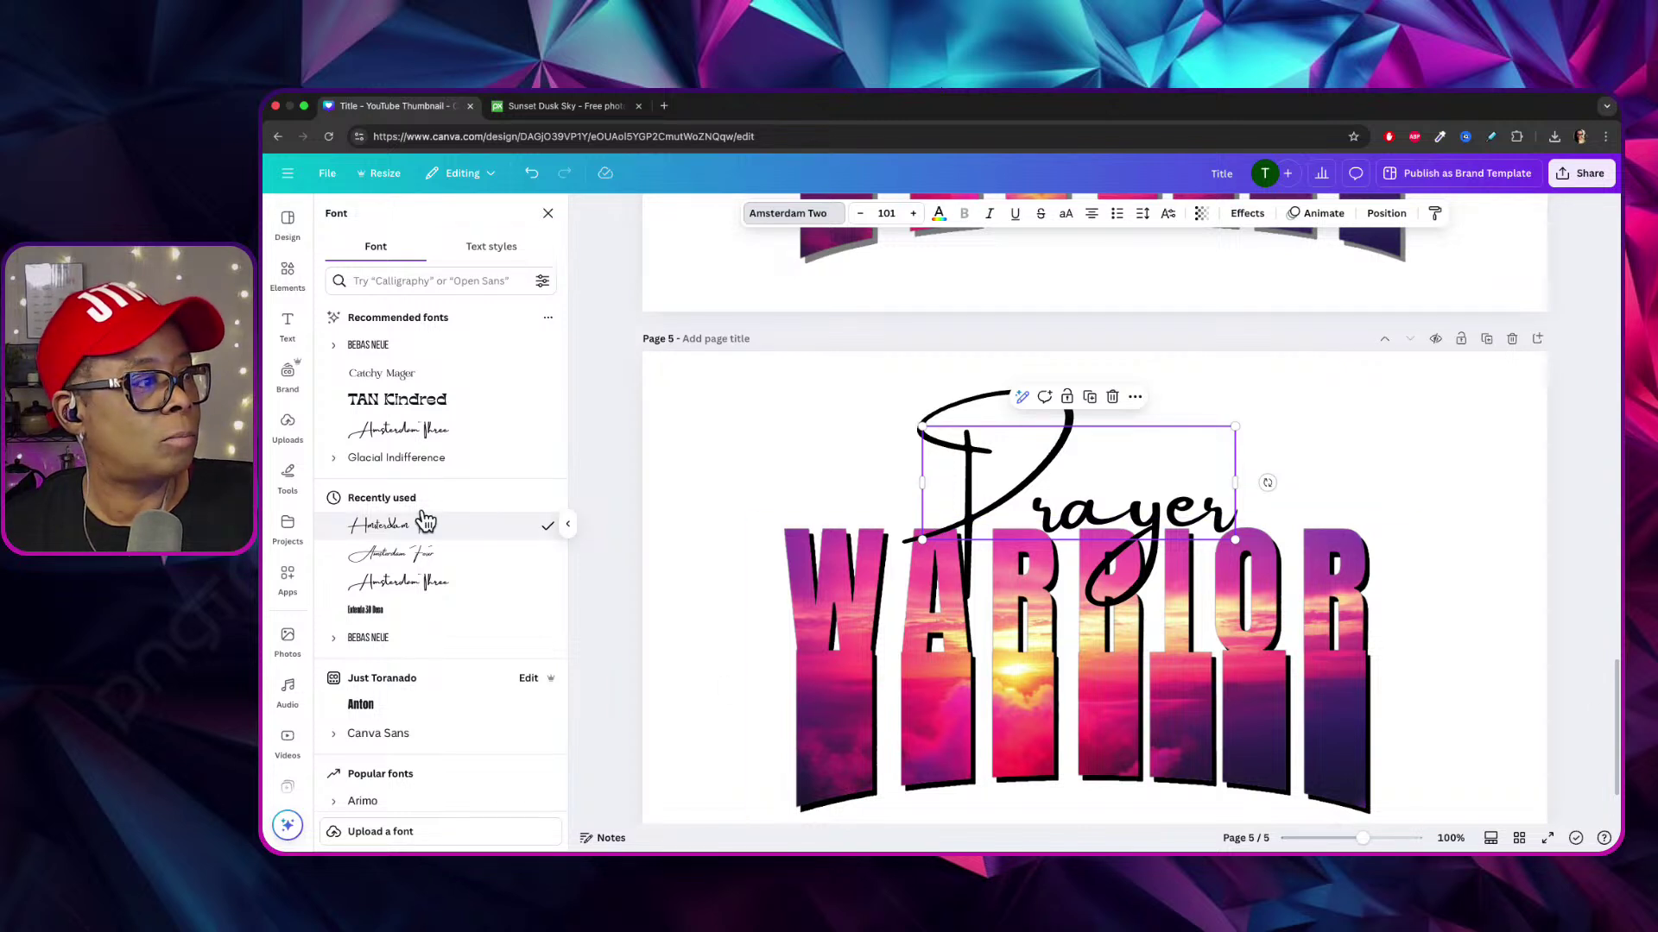
{"action": "left_click", "coordinate": [911, 452]}
{"action": "left_click", "coordinate": [1015, 453]}
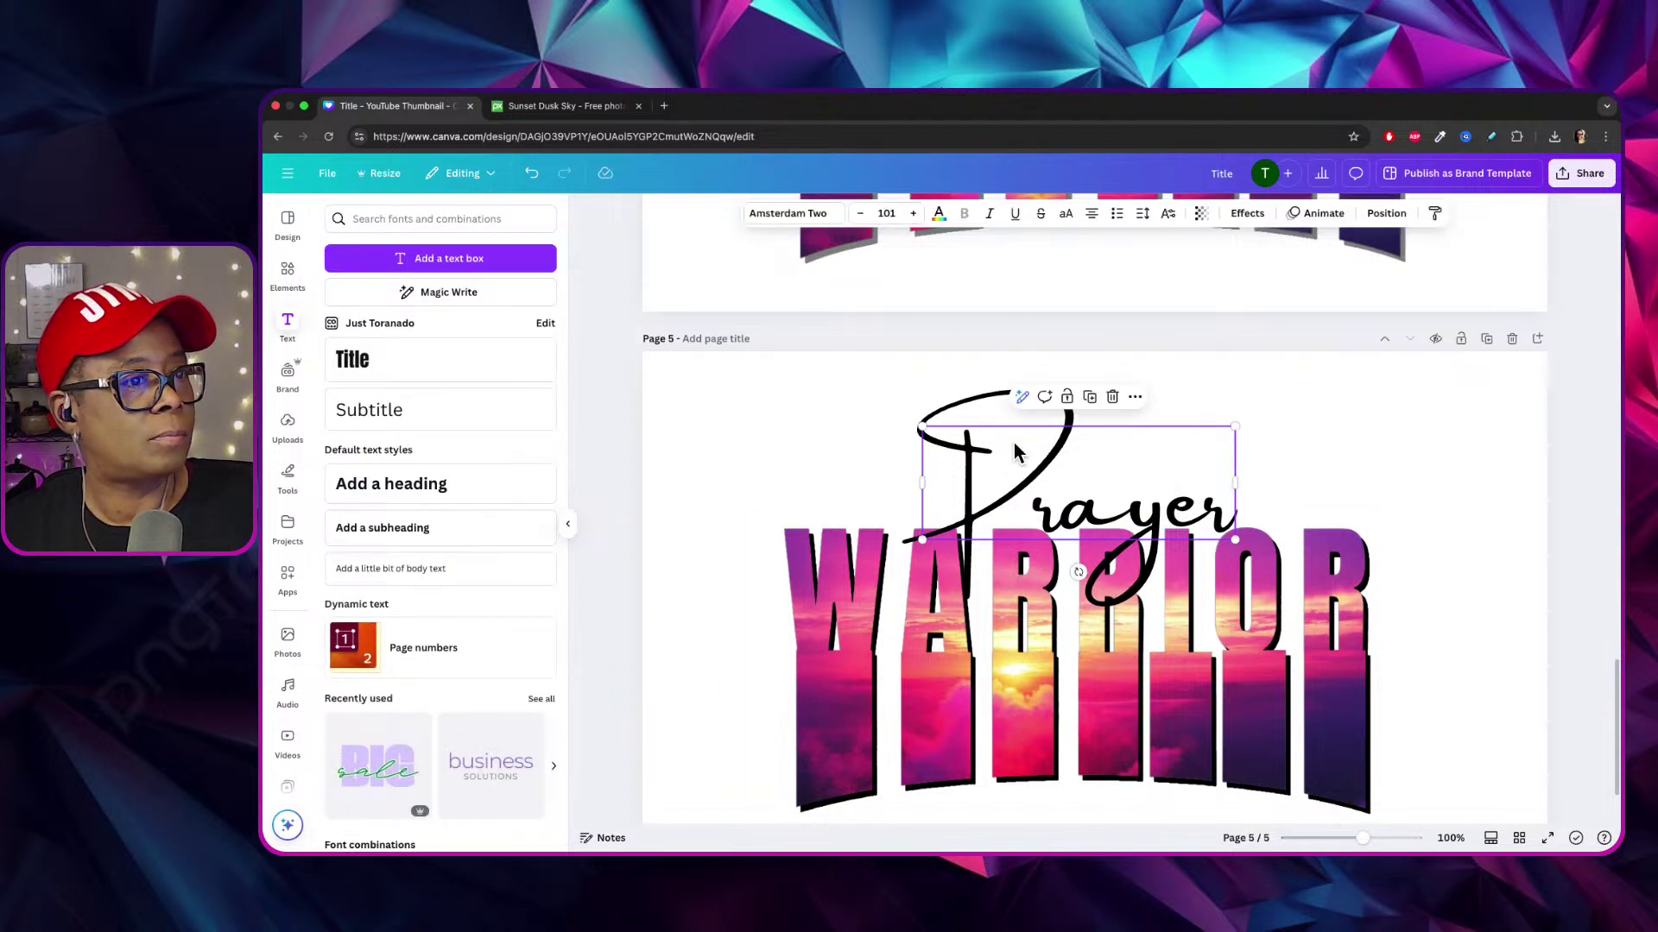
{"action": "left_click", "coordinate": [781, 214]}
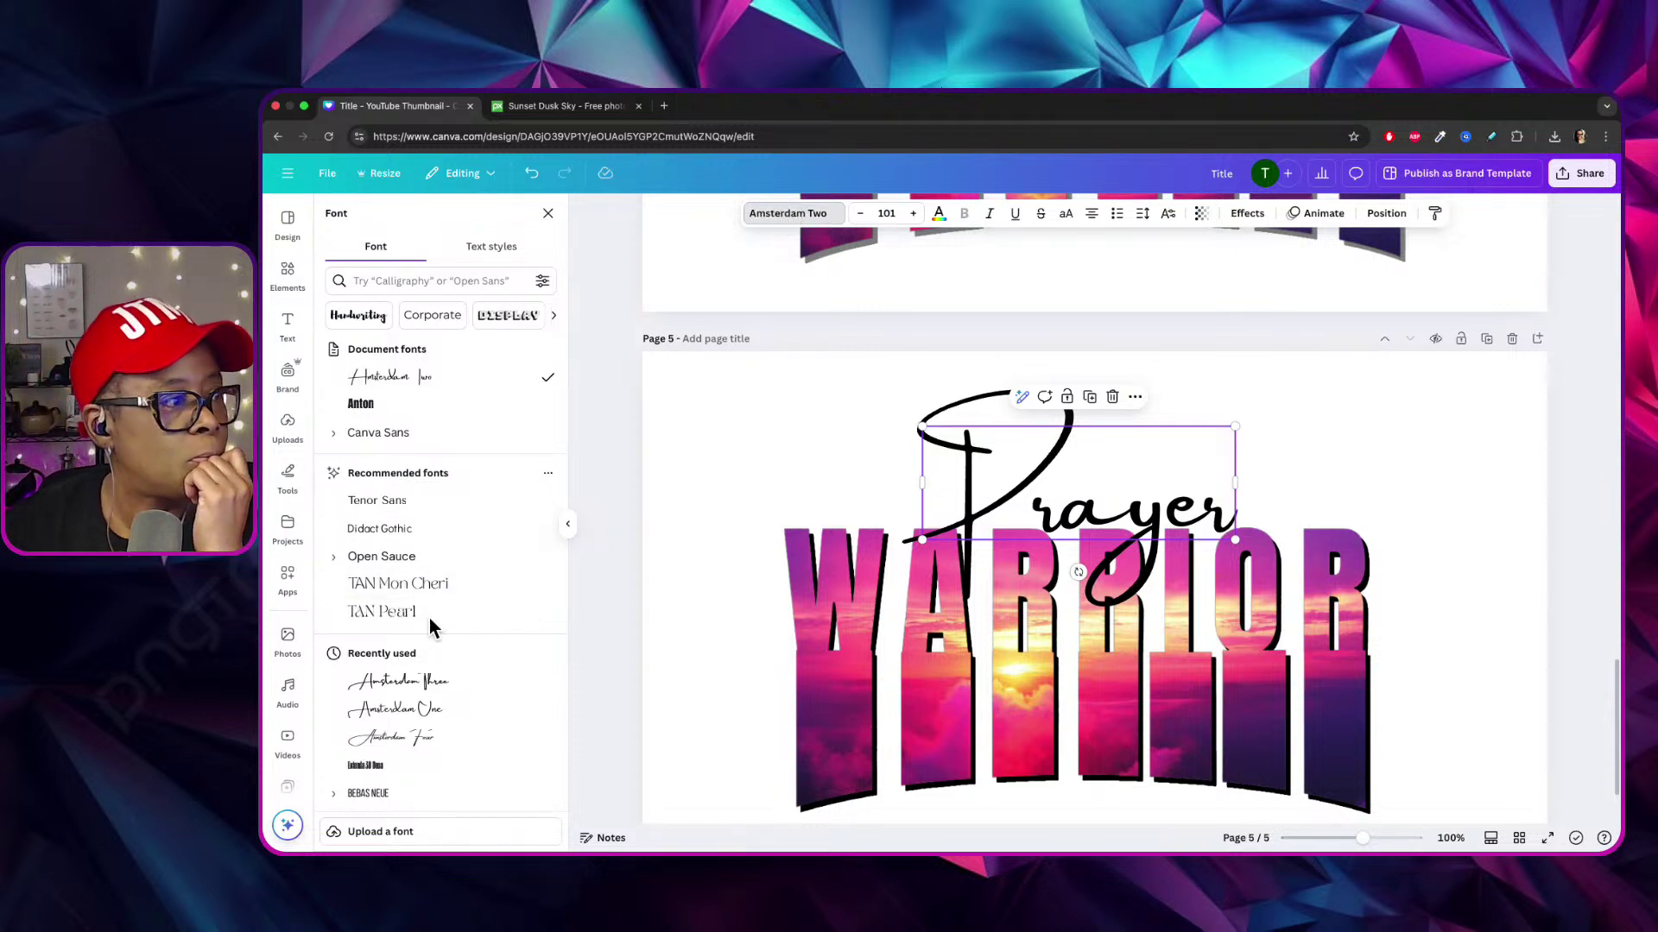
{"action": "scroll", "coordinate": [428, 618], "scroll_direction": "down", "scroll_amount": 10}
{"action": "scroll", "coordinate": [426, 618], "scroll_direction": "down", "scroll_amount": 5}
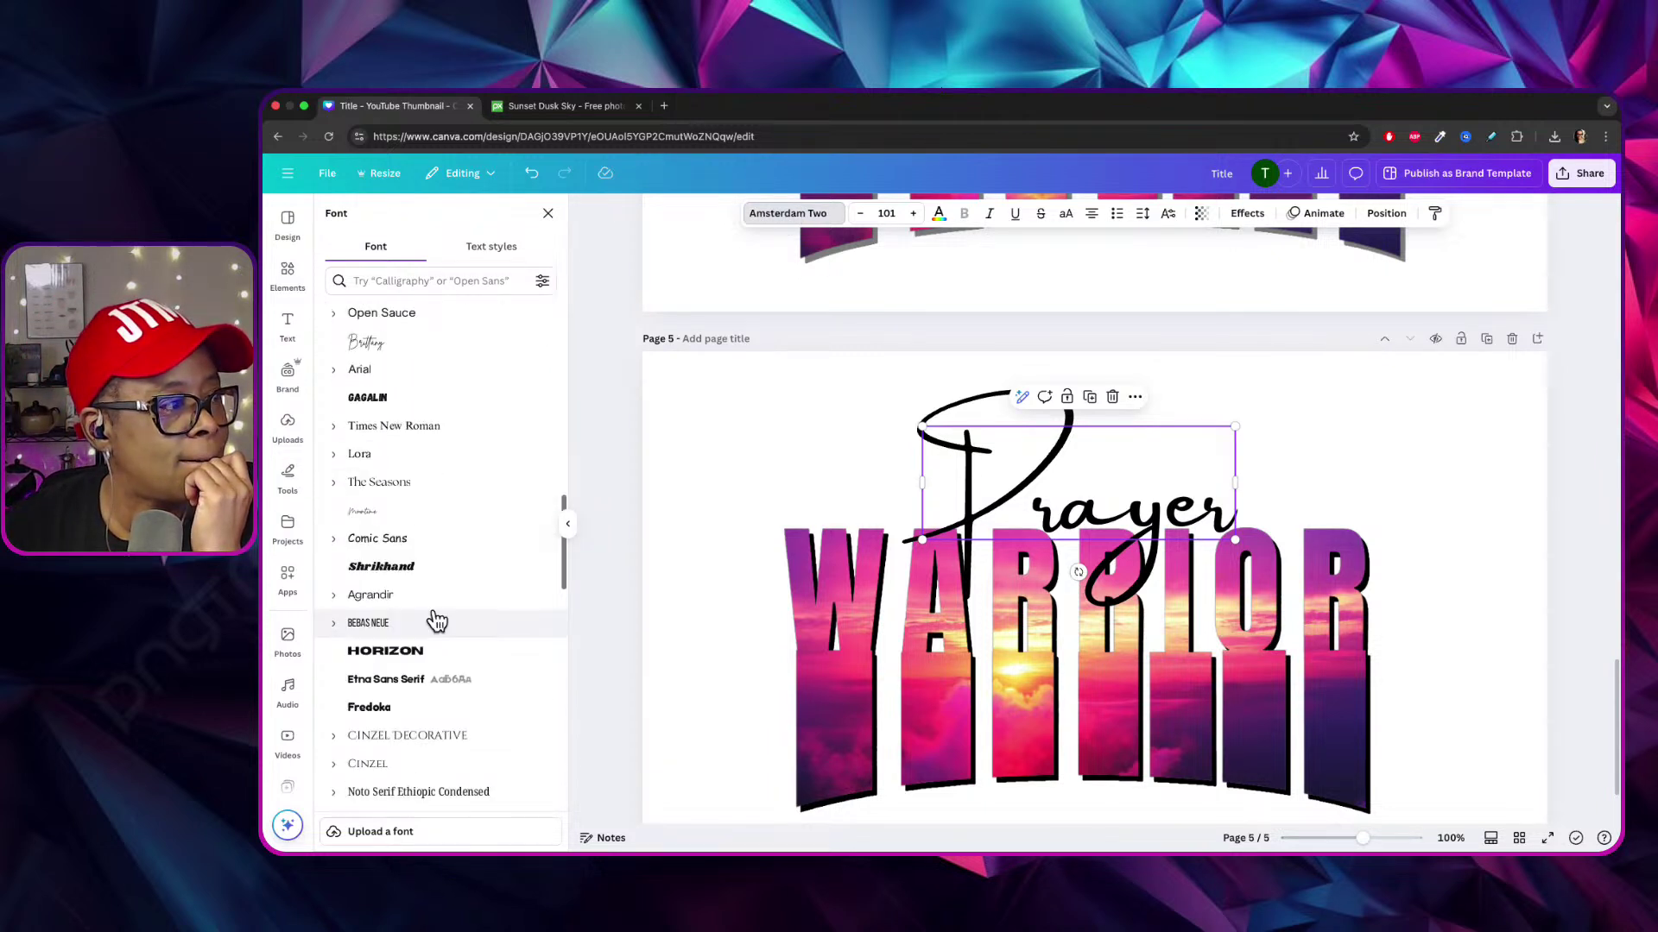
{"action": "left_click", "coordinate": [385, 507]}
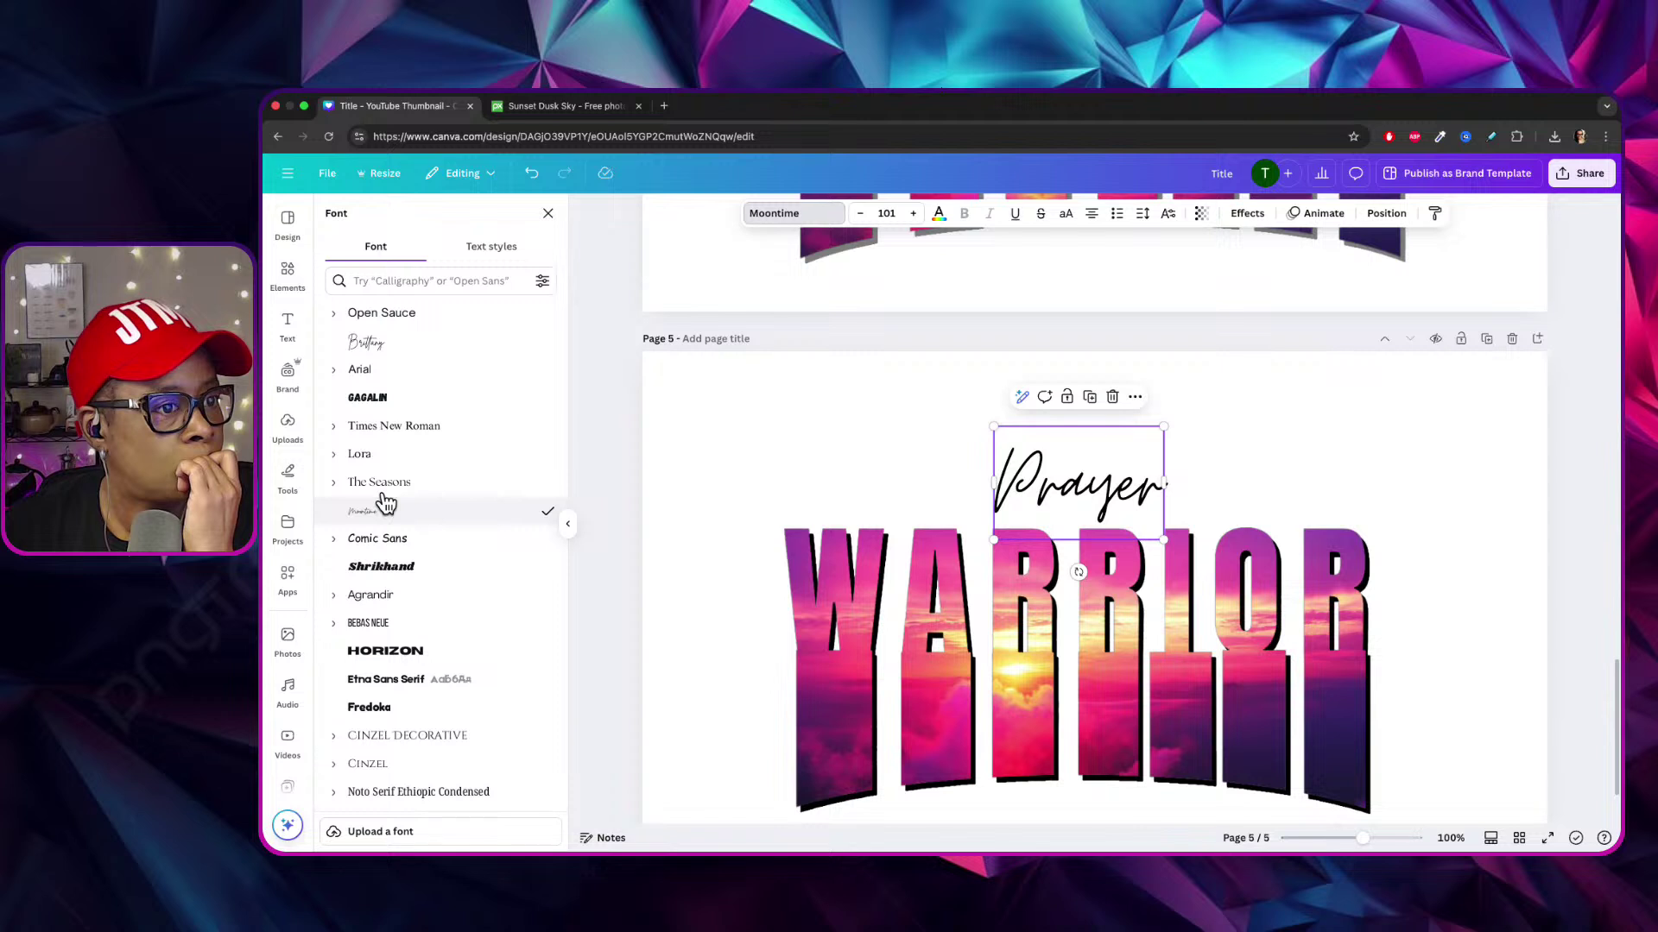
Try the Adlery Pro font on the Prayer text.
{"action": "scroll", "coordinate": [381, 565], "scroll_direction": "down", "scroll_amount": 10}
{"action": "scroll", "coordinate": [391, 612], "scroll_direction": "down", "scroll_amount": 3}
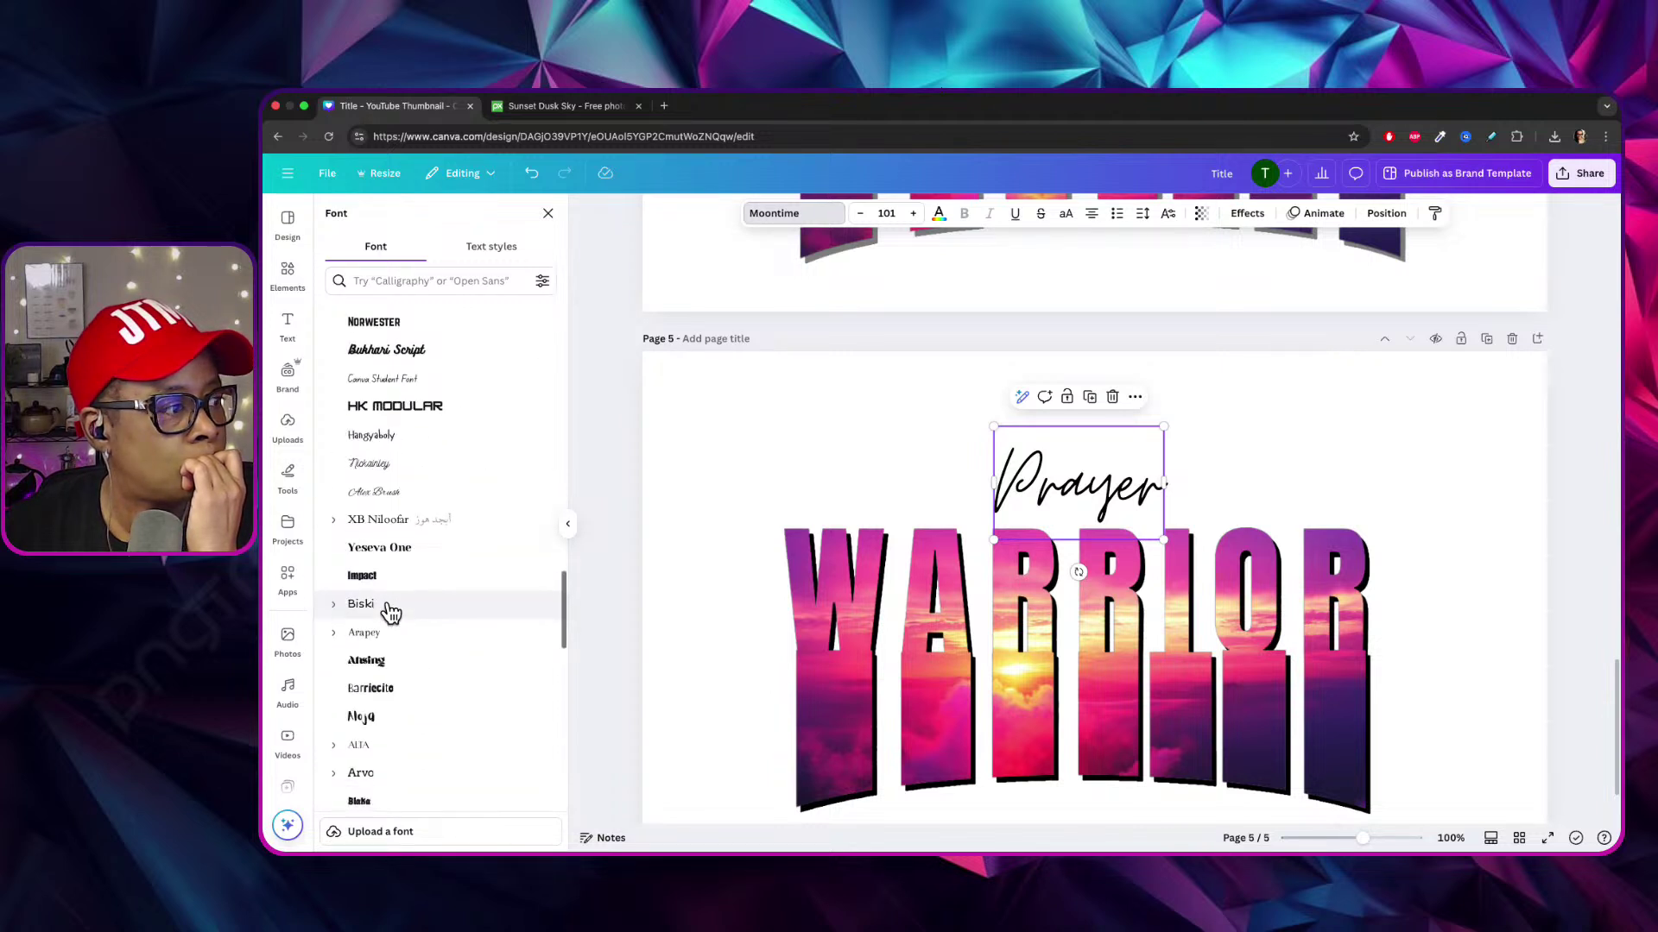
{"action": "left_click", "coordinate": [345, 496]}
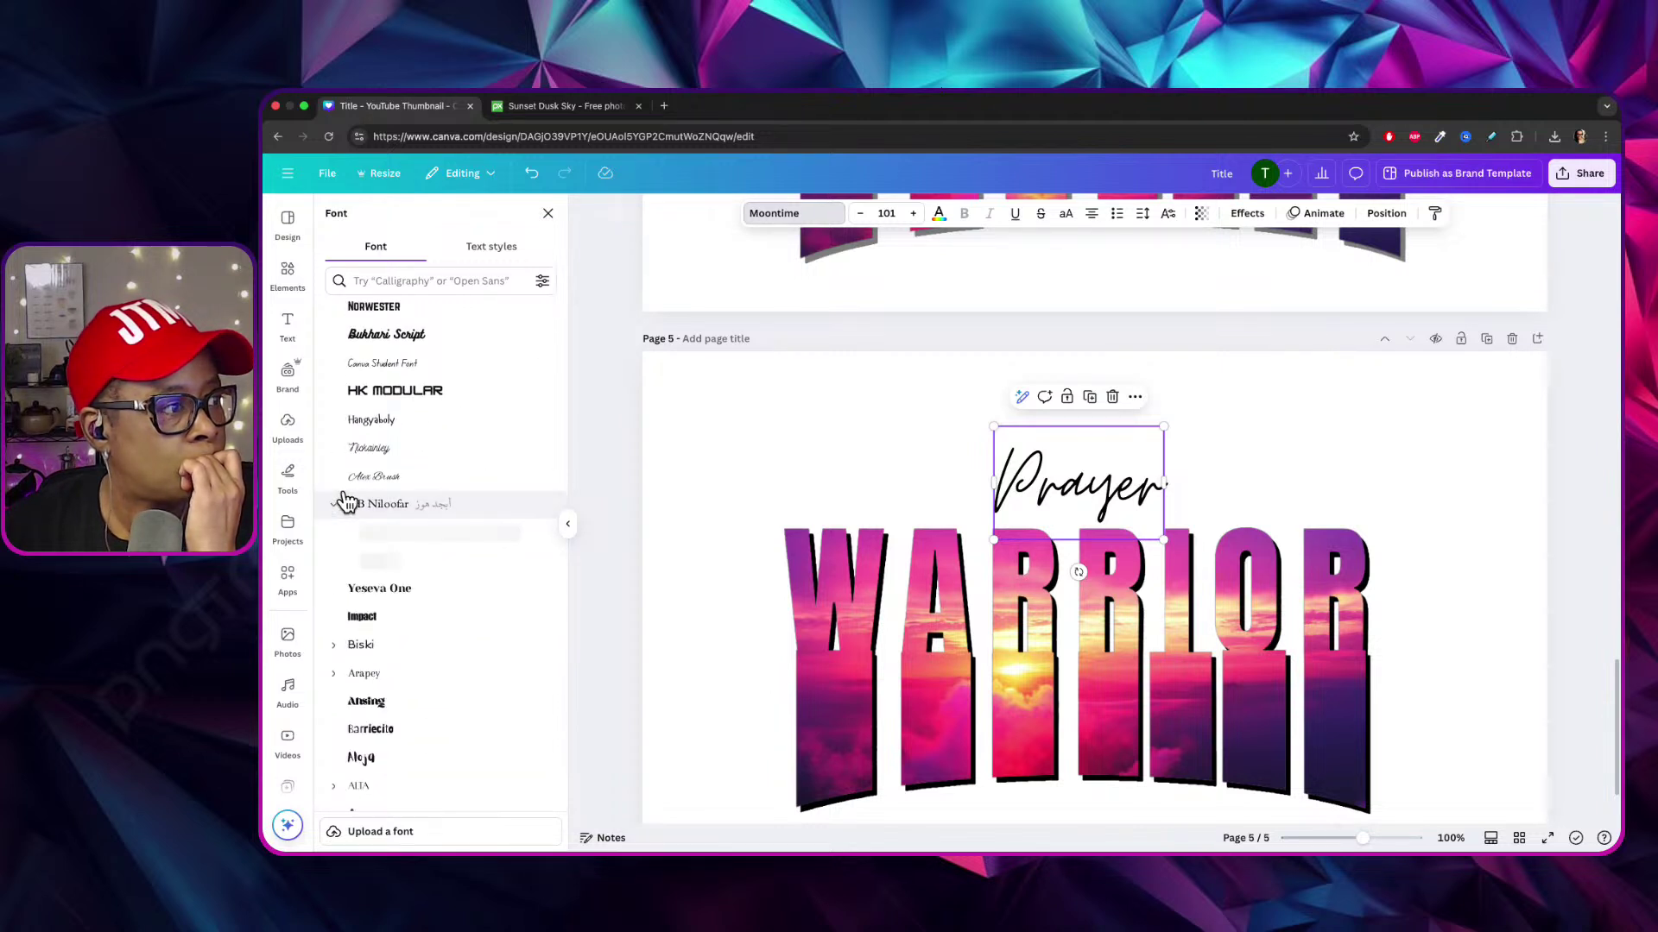
{"action": "scroll", "coordinate": [426, 563], "scroll_direction": "down", "scroll_amount": 6}
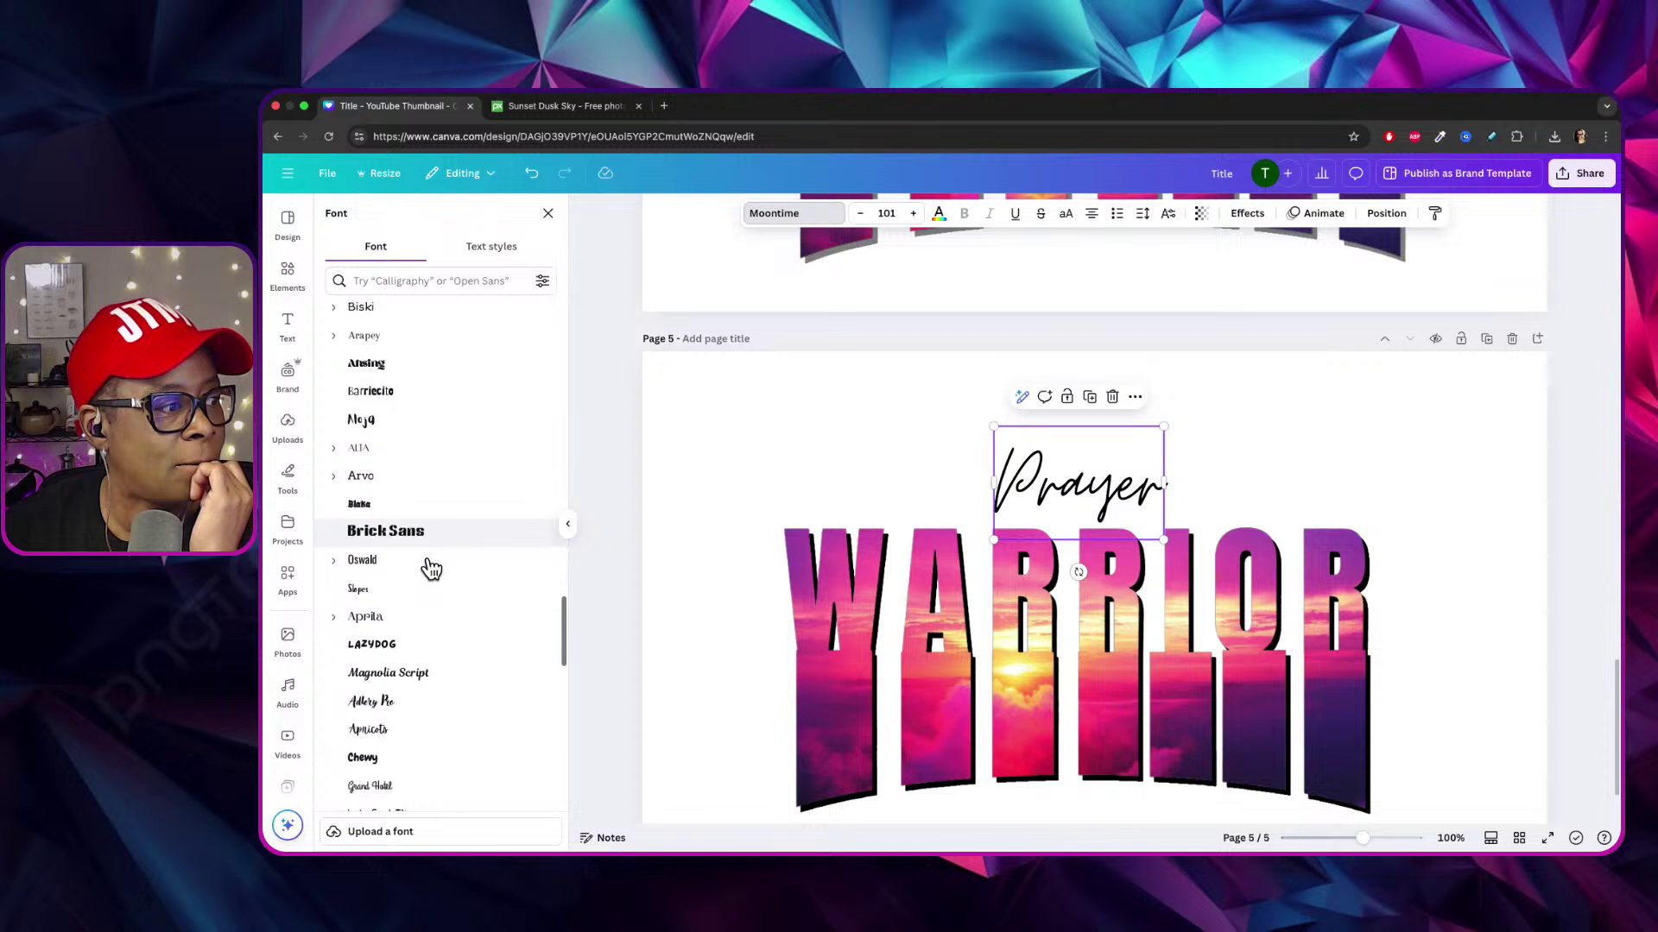
{"action": "left_click", "coordinate": [404, 613]}
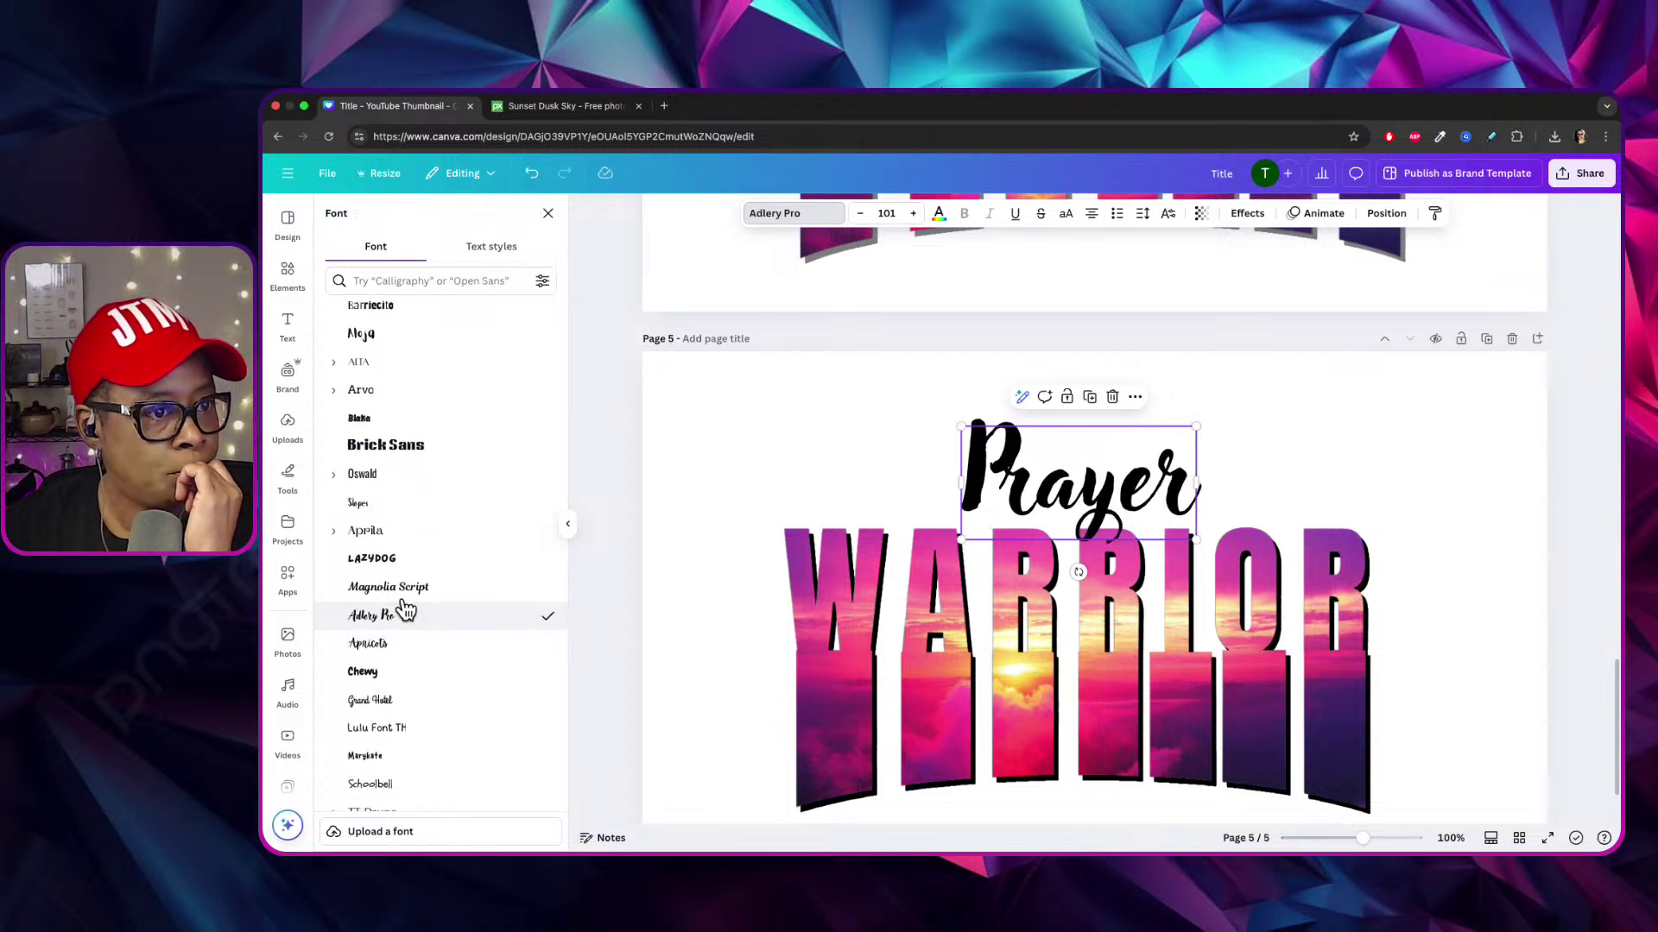
Try the script fonts Citadel Script and Jonathan on the Prayer text.
{"action": "scroll", "coordinate": [311, 665], "scroll_direction": "down", "scroll_amount": 1}
{"action": "scroll", "coordinate": [400, 691], "scroll_direction": "down", "scroll_amount": 3}
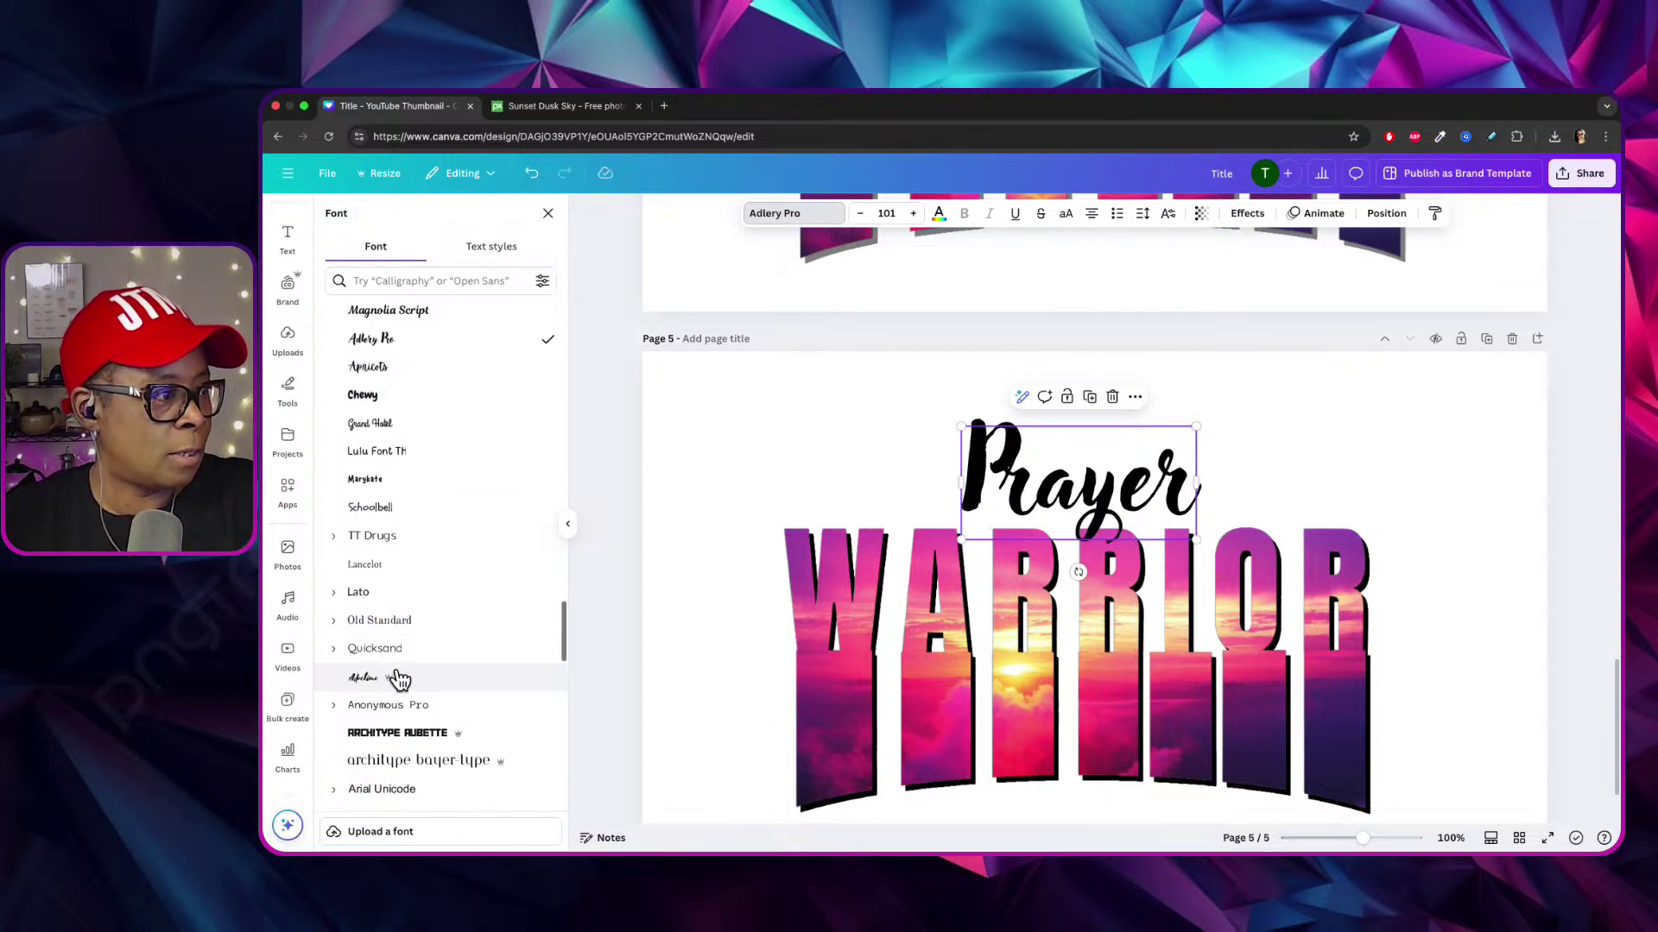
{"action": "scroll", "coordinate": [399, 681], "scroll_direction": "down", "scroll_amount": 8}
{"action": "left_click", "coordinate": [399, 573]}
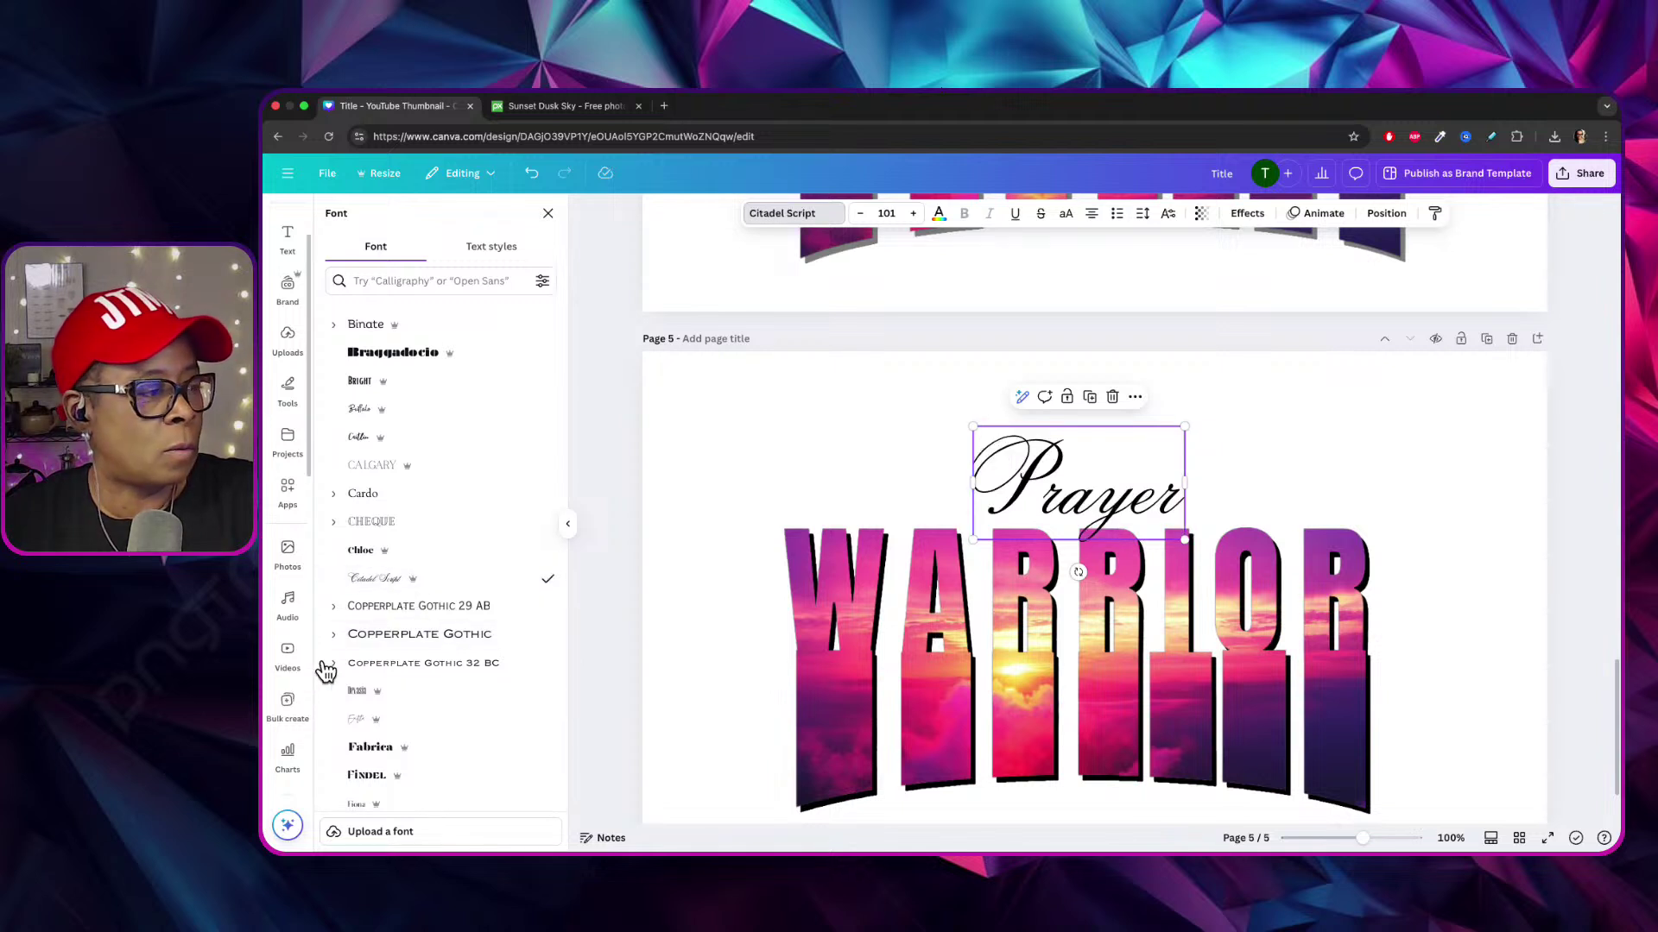
{"action": "scroll", "coordinate": [418, 685], "scroll_direction": "down", "scroll_amount": 10}
{"action": "left_click", "coordinate": [375, 533]}
{"action": "left_click", "coordinate": [381, 552]}
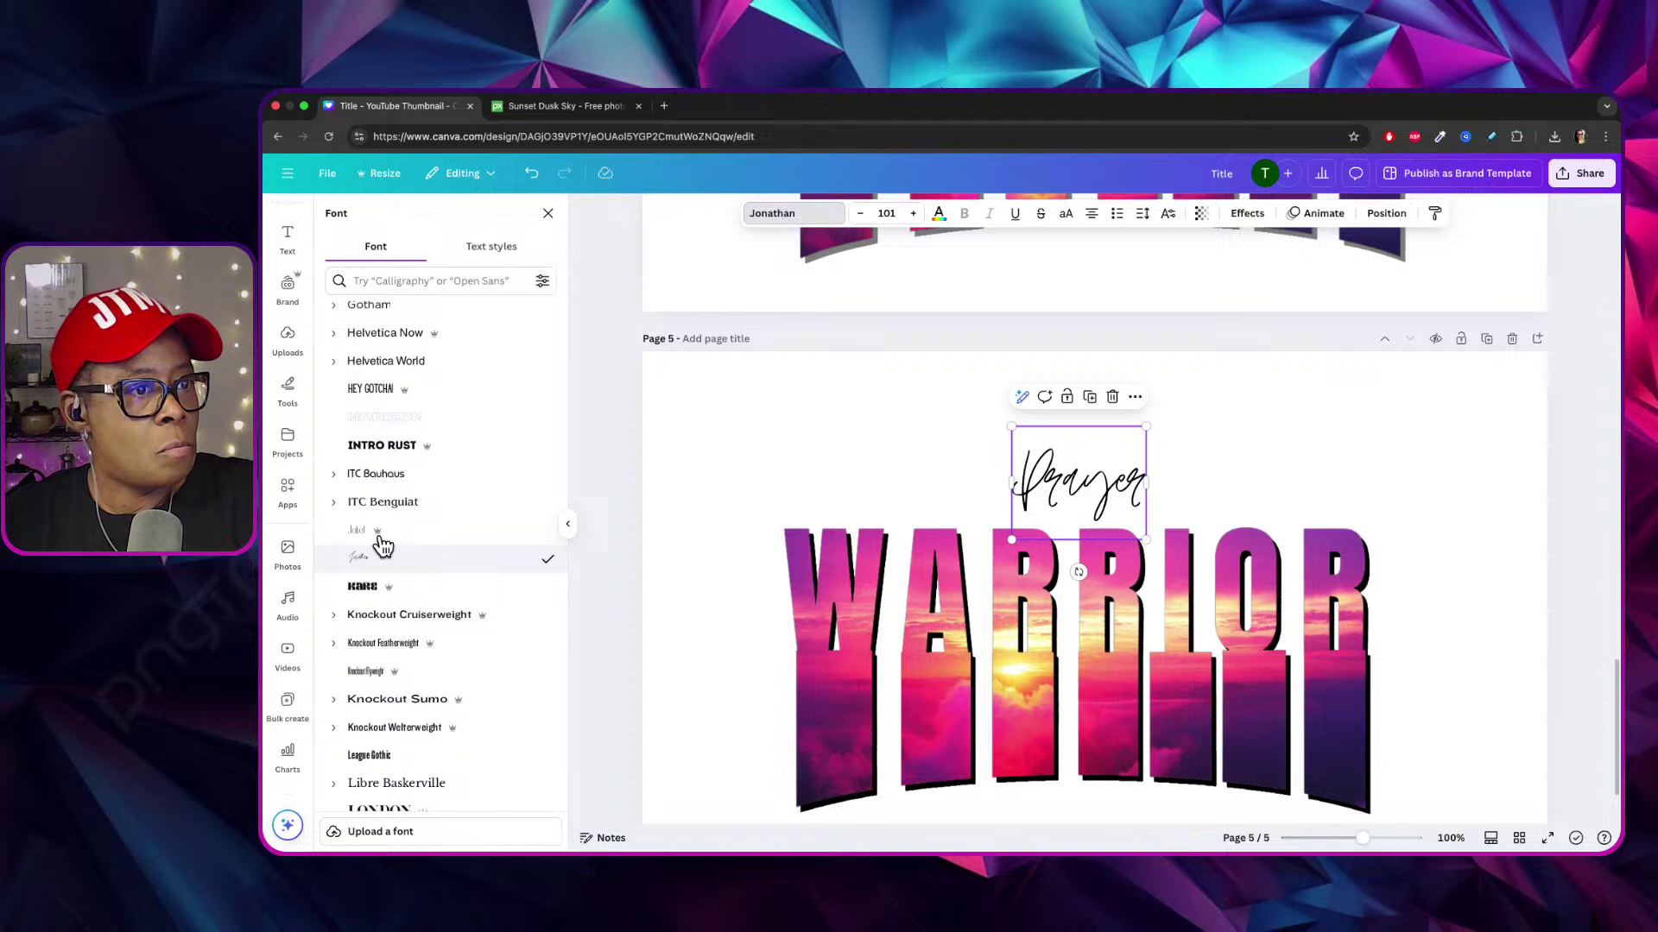
Set the Prayer text's font to Above the Beyond Script and nudge it slightly down and left over WARRIOR.
{"action": "scroll", "coordinate": [386, 605], "scroll_direction": "down", "scroll_amount": 5}
{"action": "scroll", "coordinate": [389, 633], "scroll_direction": "down", "scroll_amount": 5}
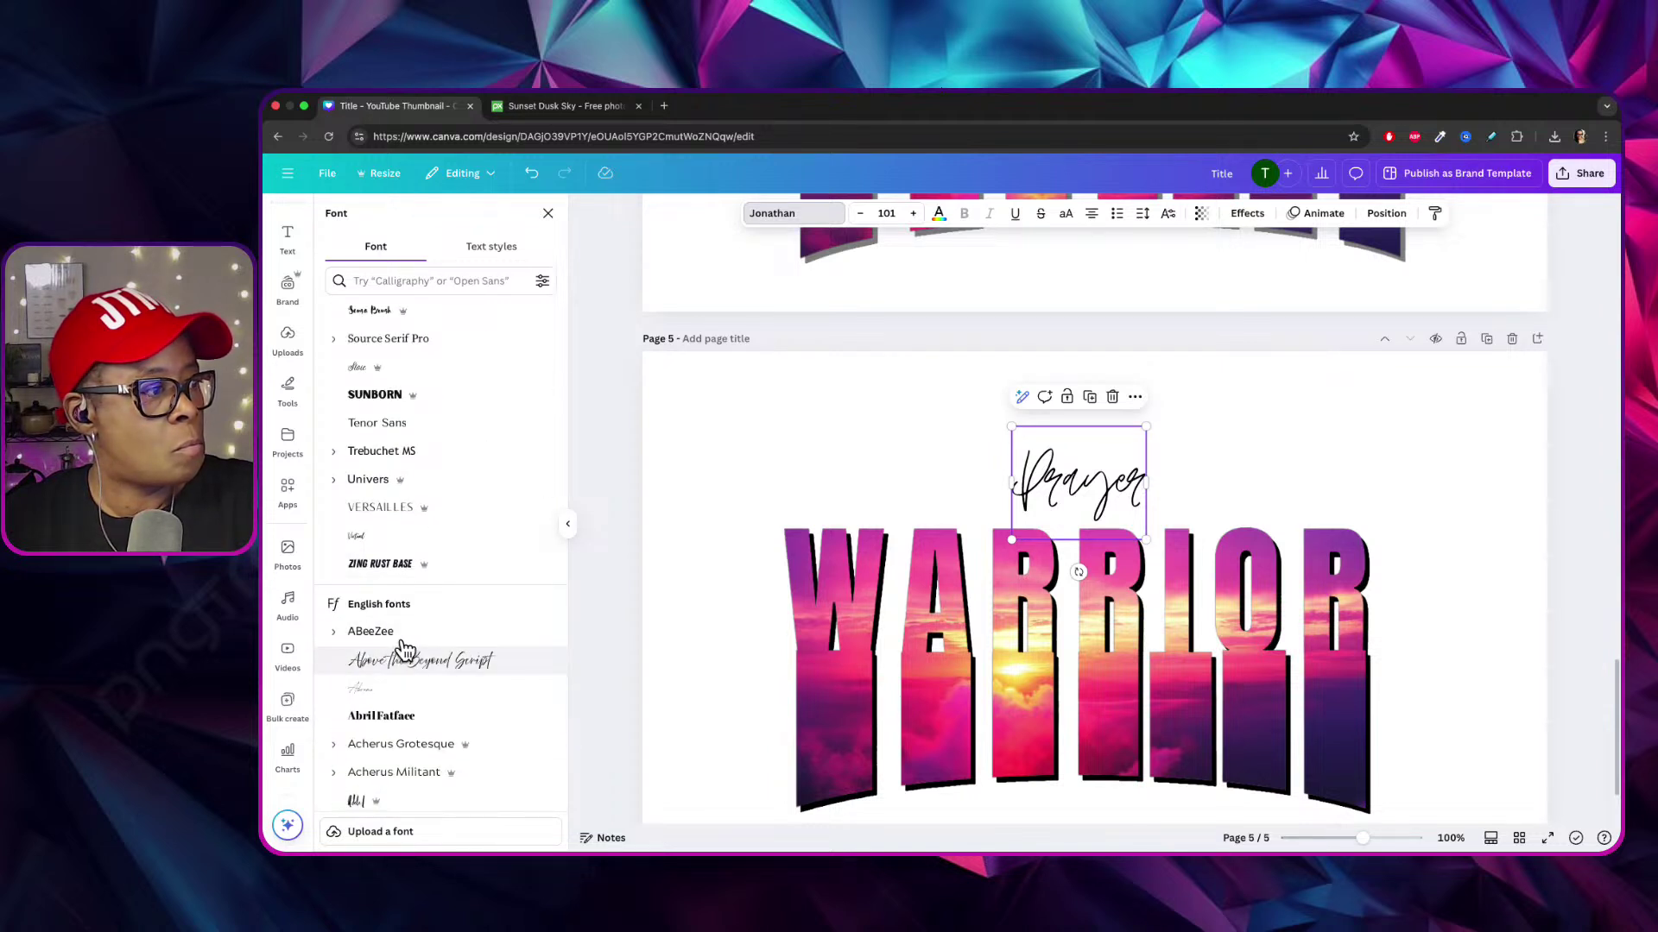
{"action": "left_click", "coordinate": [404, 649]}
{"action": "mouse_move", "coordinate": [1186, 477]}
{"action": "left_mouse_down"}
{"action": "mouse_move", "coordinate": [1138, 498]}
{"action": "mouse_move", "coordinate": [1172, 494]}
{"action": "left_mouse_up"}
Change the background color of page 5 to black.
{"action": "left_click", "coordinate": [759, 415]}
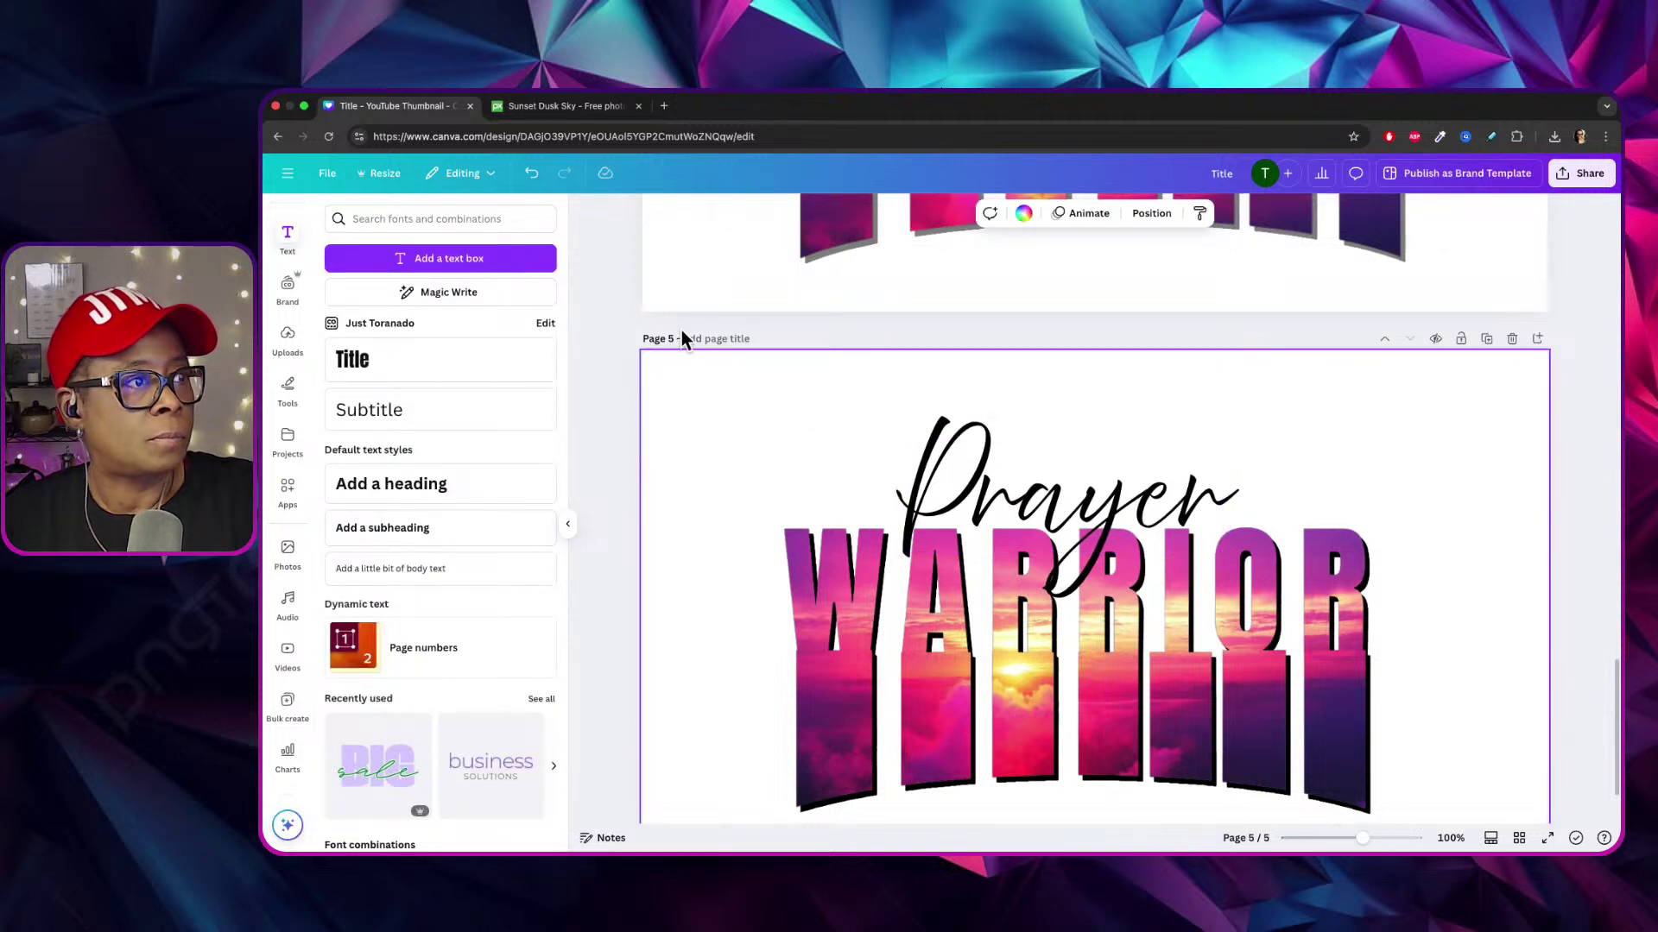
{"action": "left_click", "coordinate": [1024, 213]}
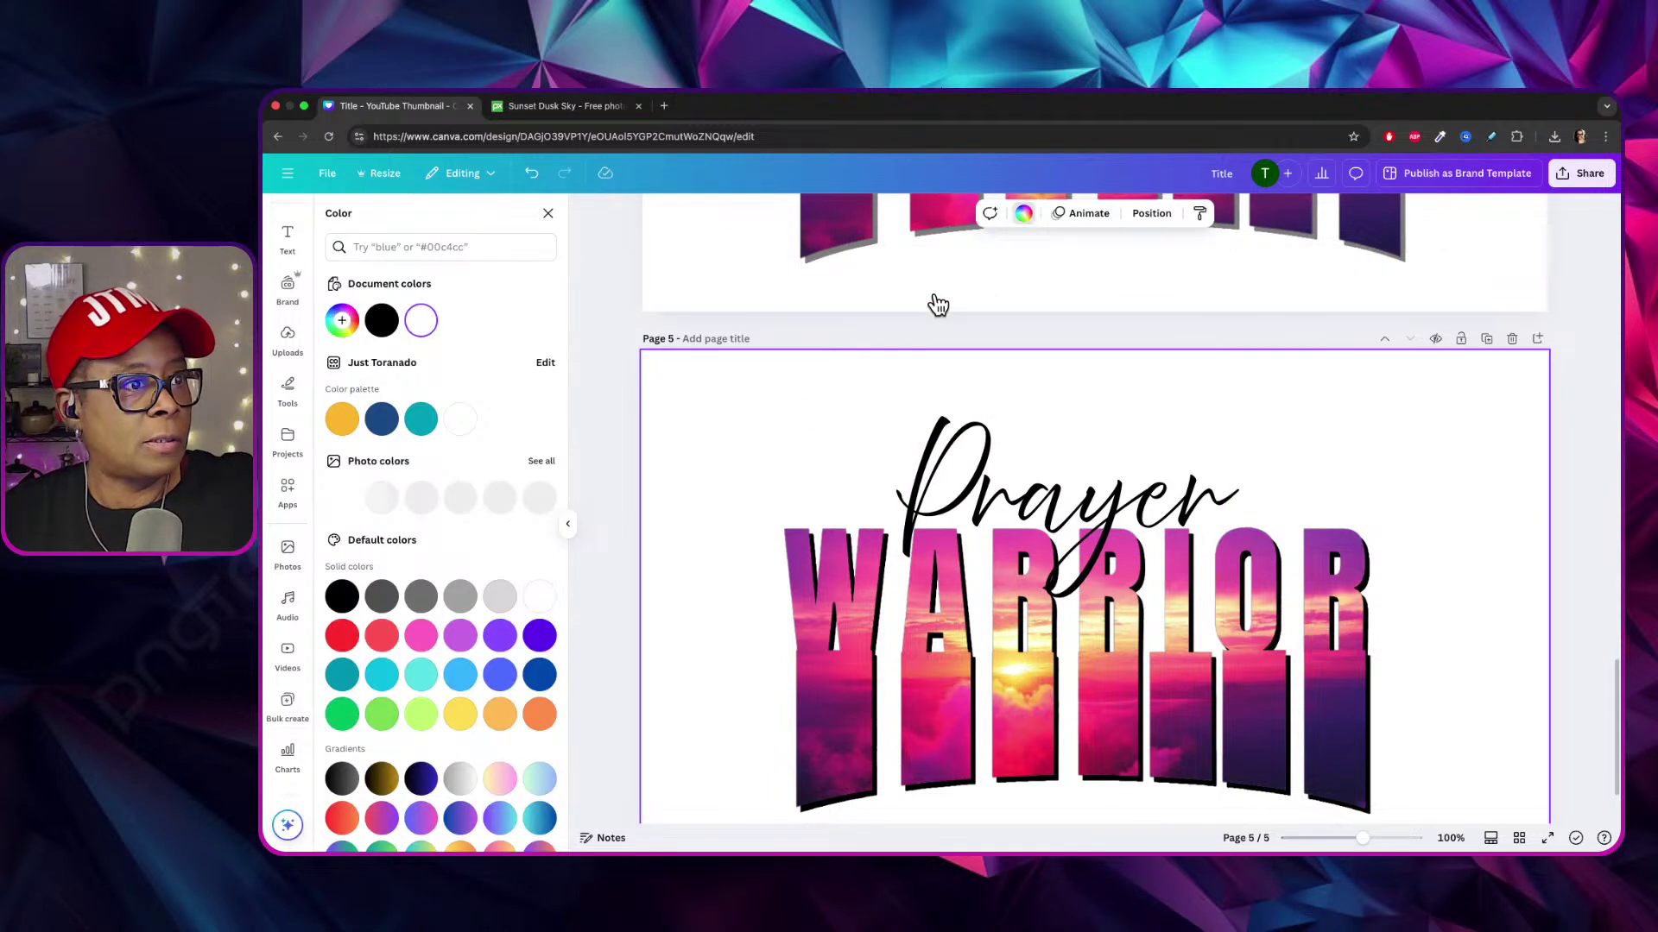
{"action": "left_click", "coordinate": [383, 316]}
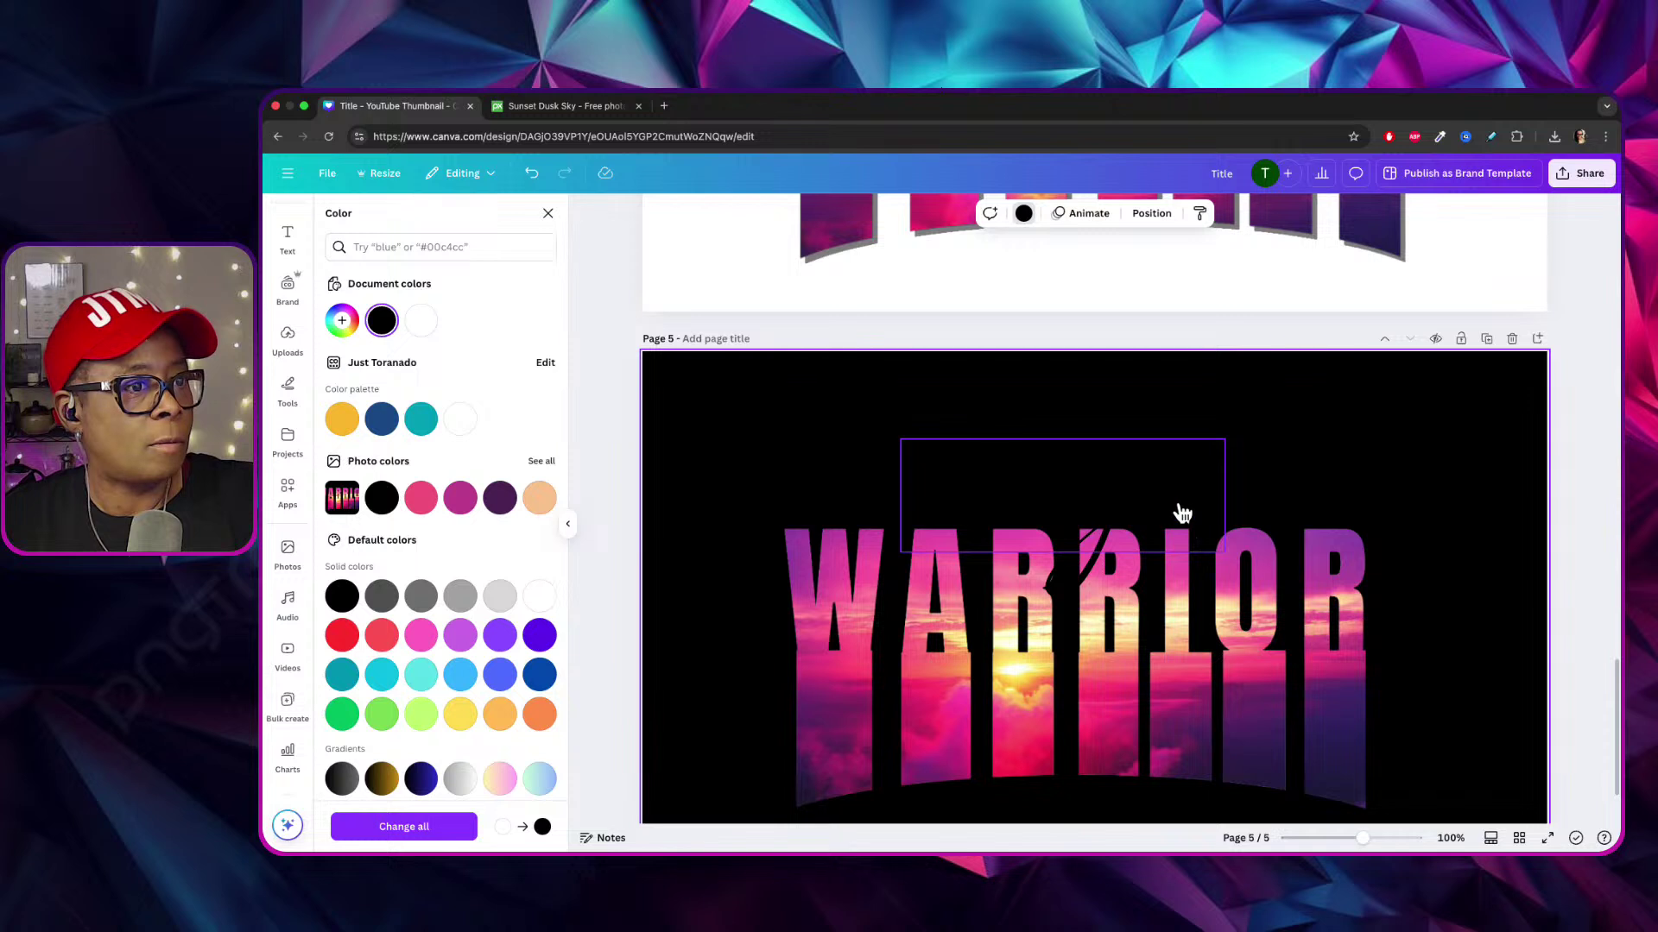
Change the color of the Prayer text to white.
{"action": "left_click", "coordinate": [1098, 484]}
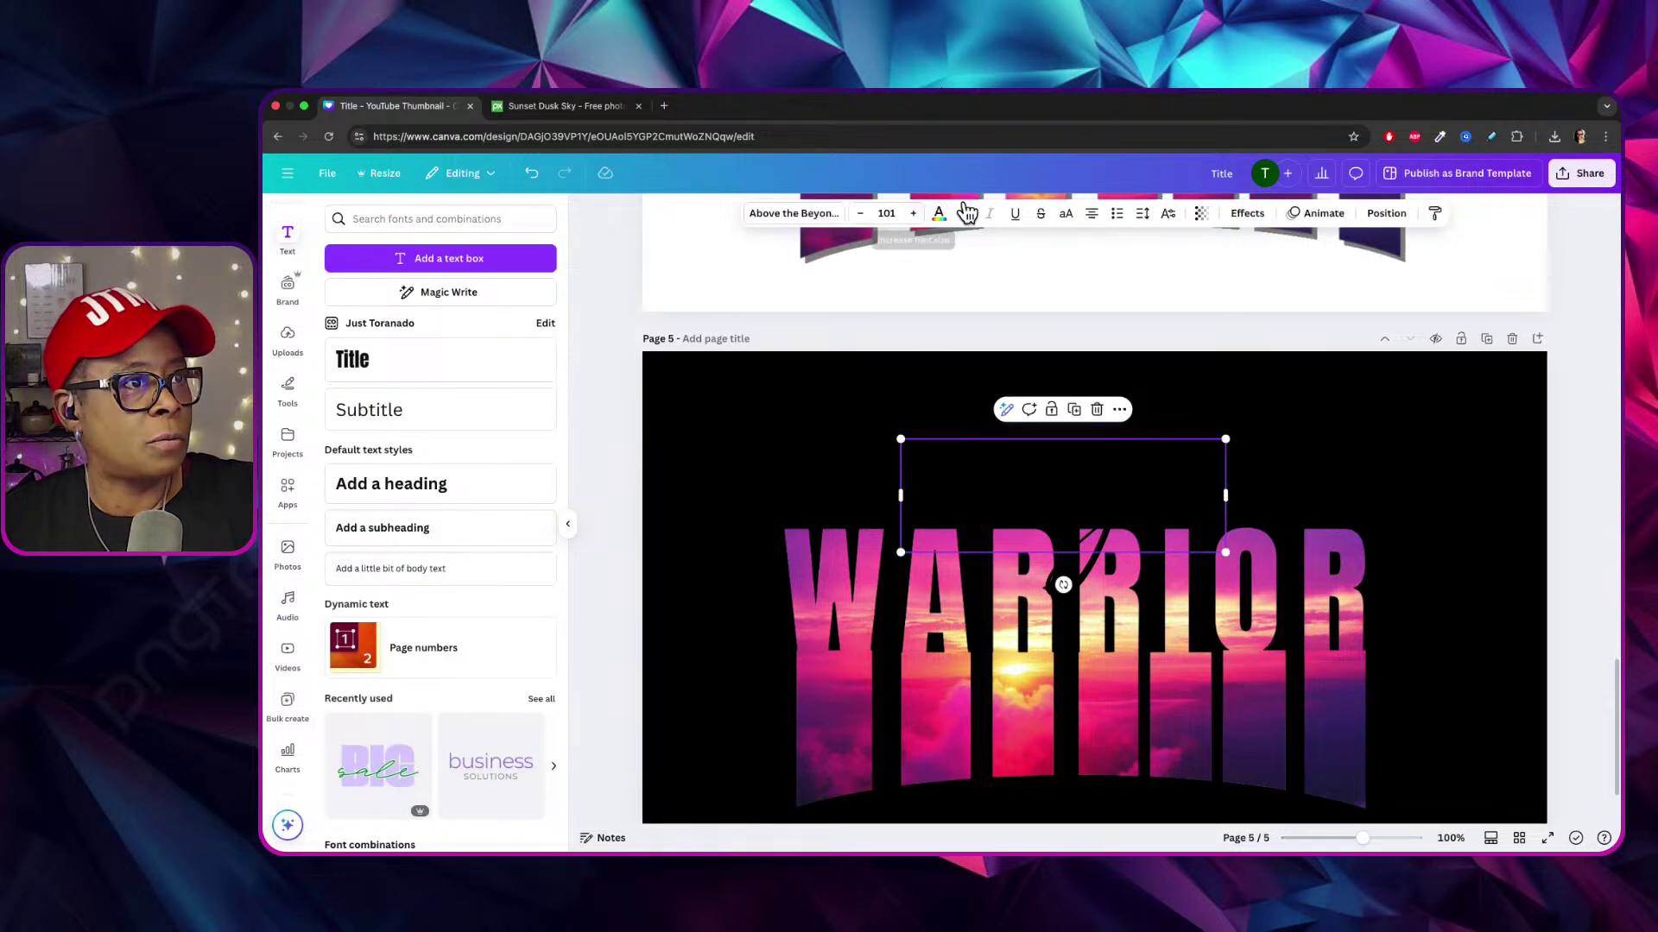
{"action": "left_click", "coordinate": [939, 213]}
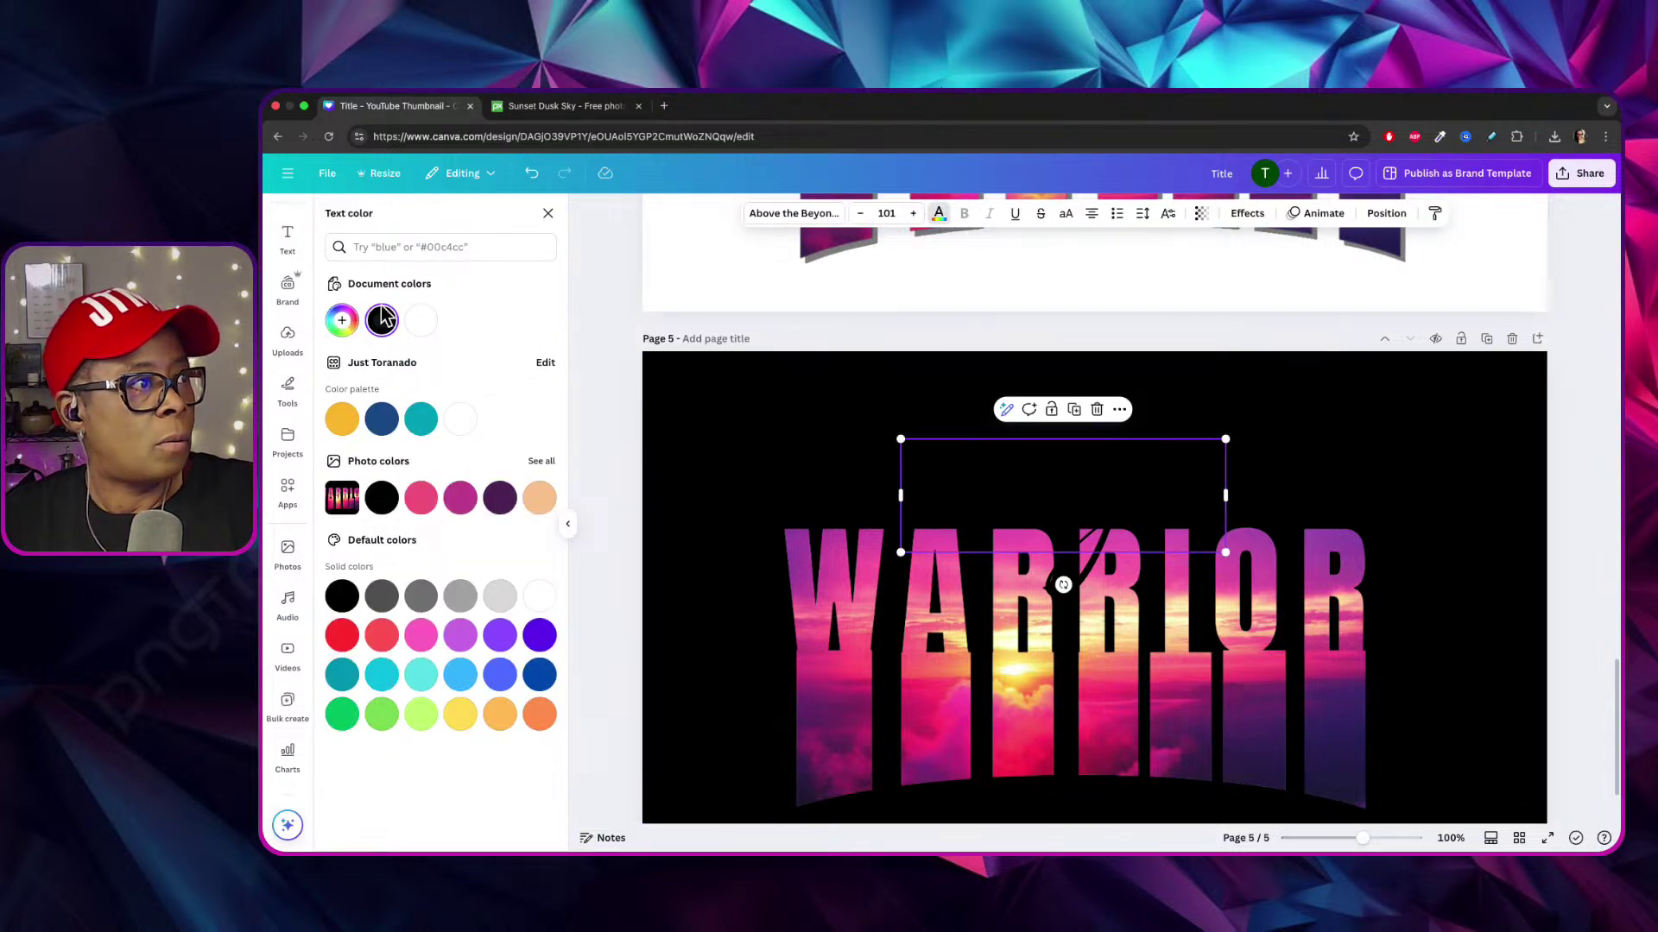
{"action": "left_click", "coordinate": [422, 320]}
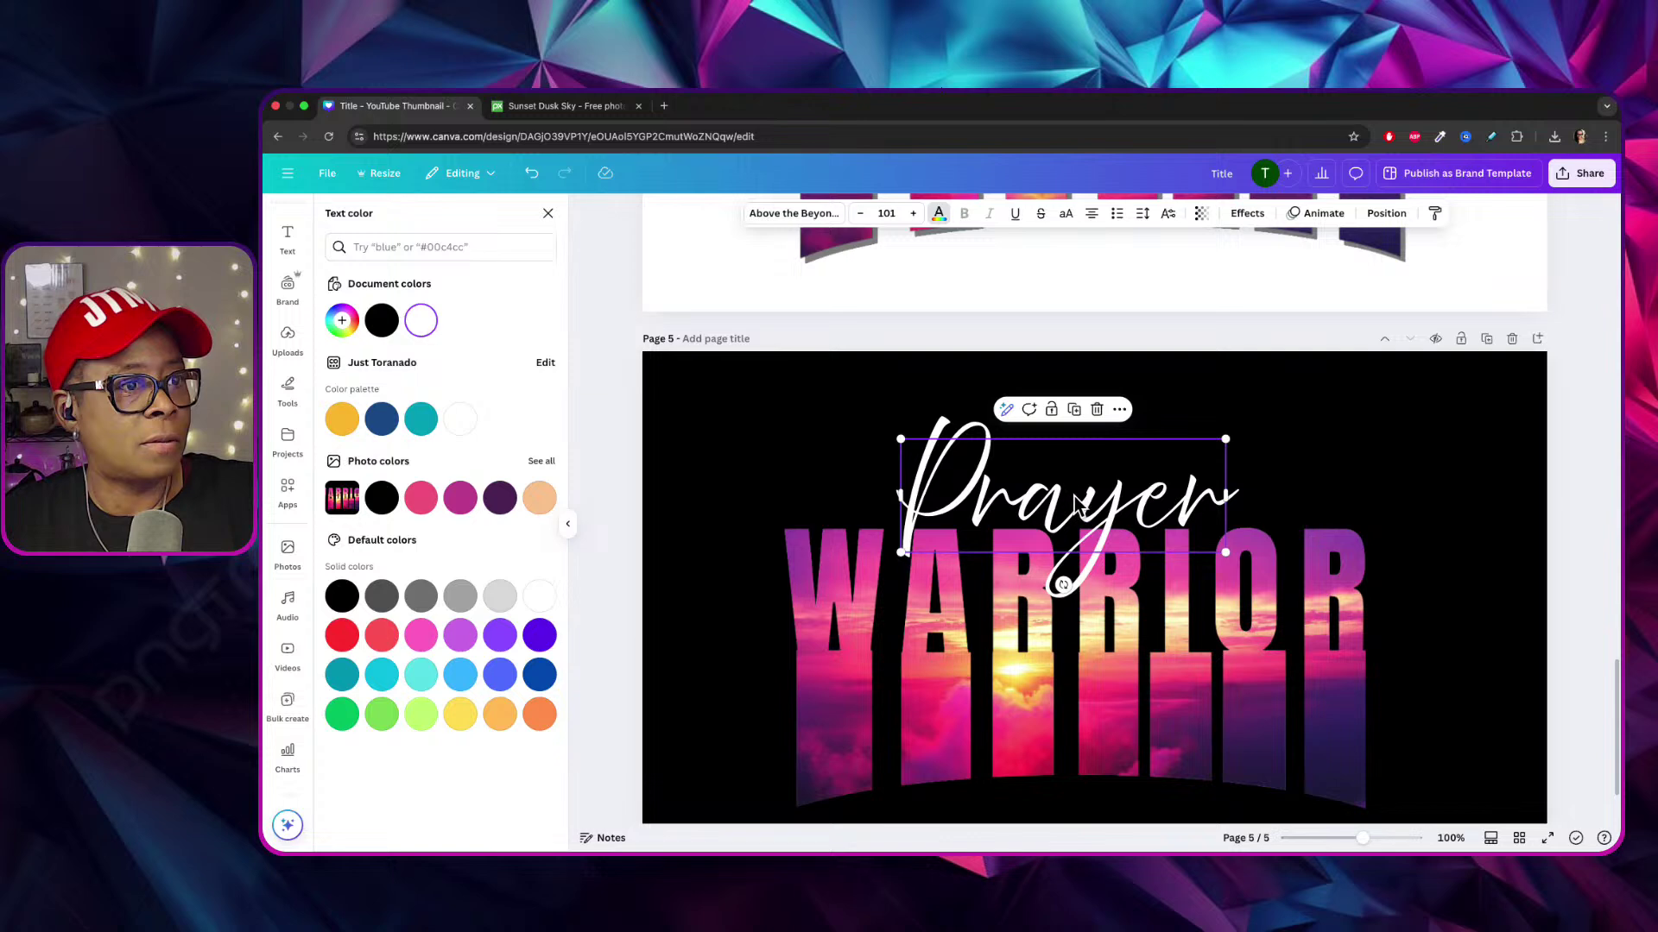
Replace the WARRIOR image's shadow with an Outline shadow in white (#FFFFFF).
{"action": "left_click", "coordinate": [907, 629]}
{"action": "left_click", "coordinate": [878, 213]}
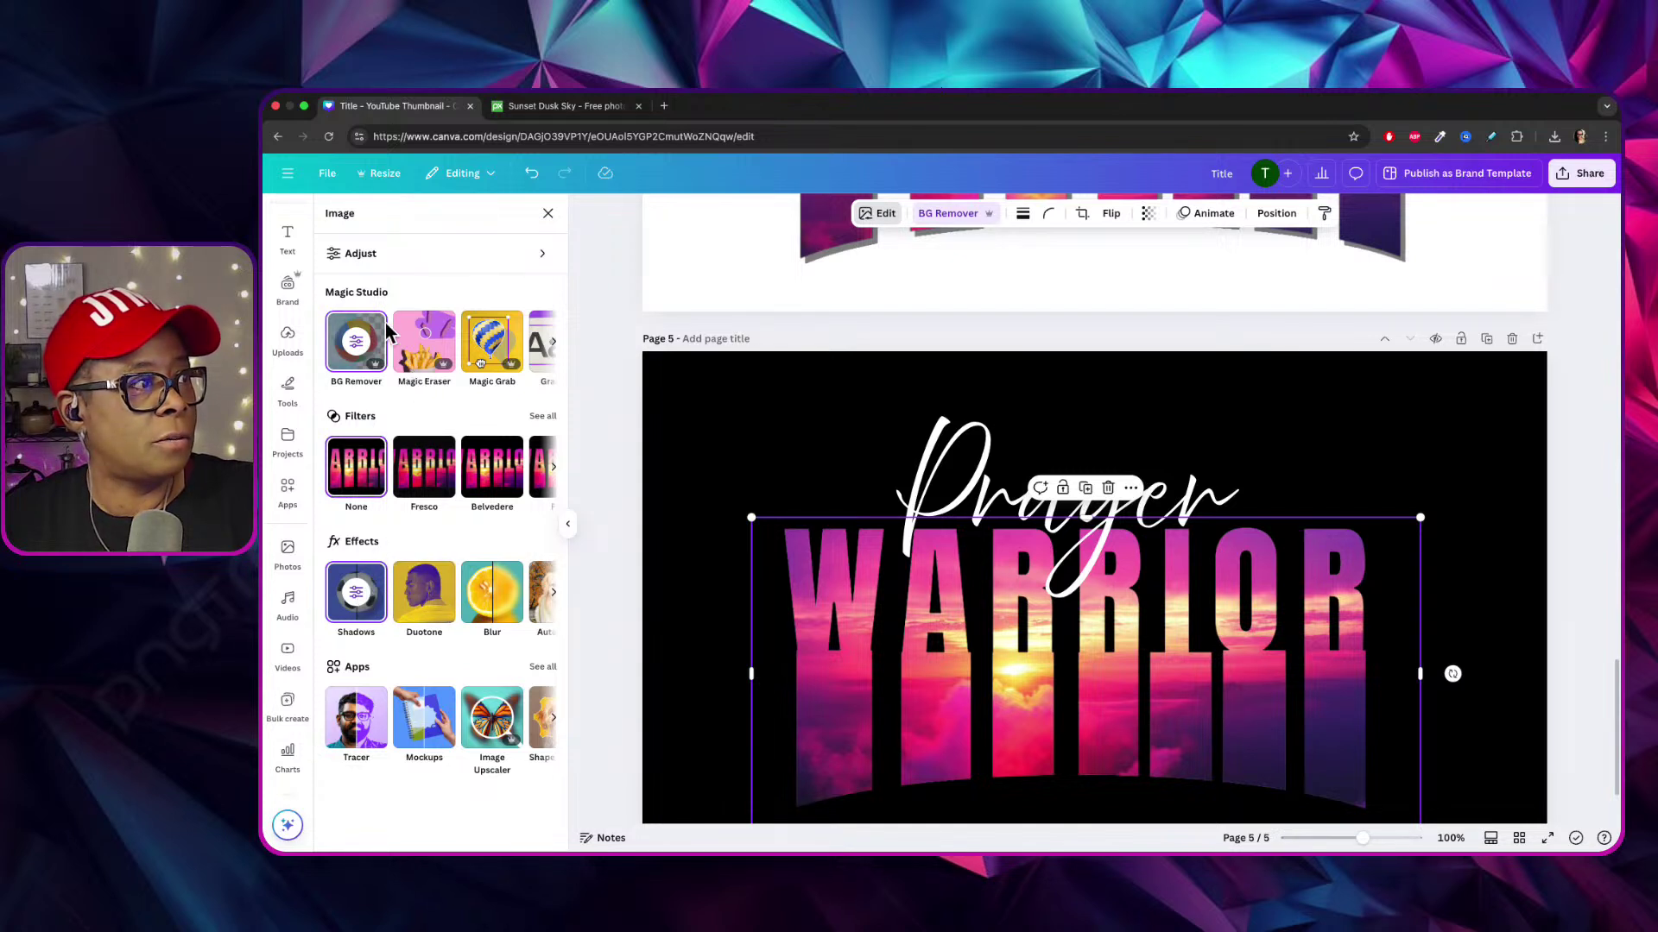
{"action": "left_click", "coordinate": [383, 596]}
{"action": "left_click", "coordinate": [518, 371]}
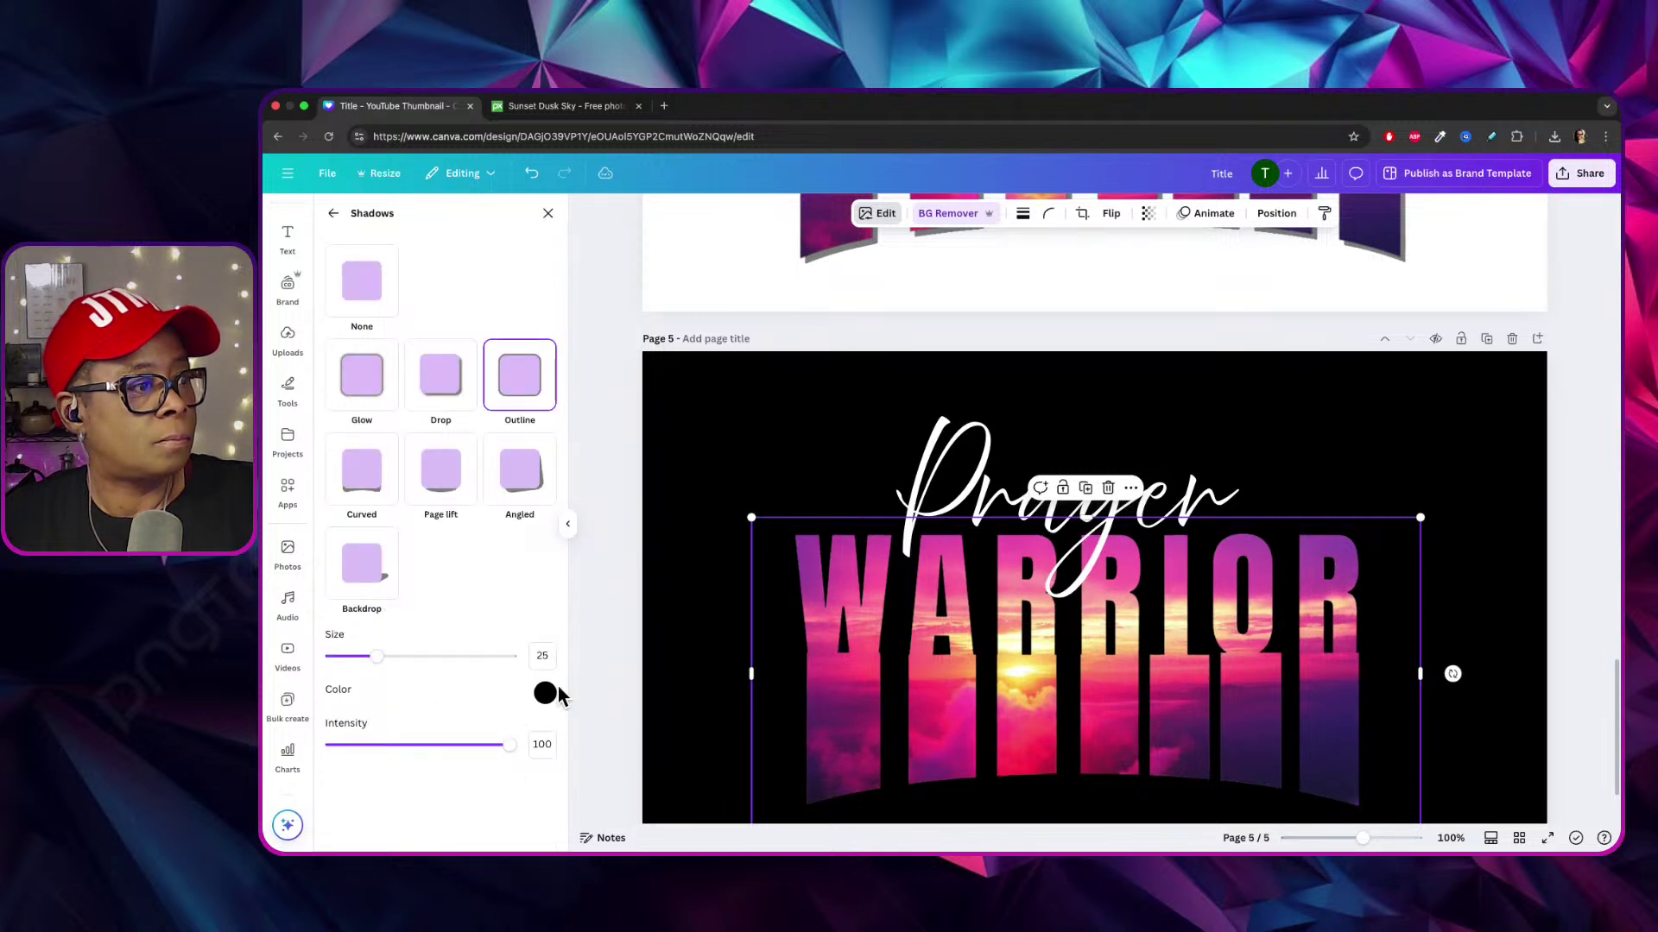
{"action": "left_click", "coordinate": [544, 693]}
{"action": "left_click", "coordinate": [550, 542]}
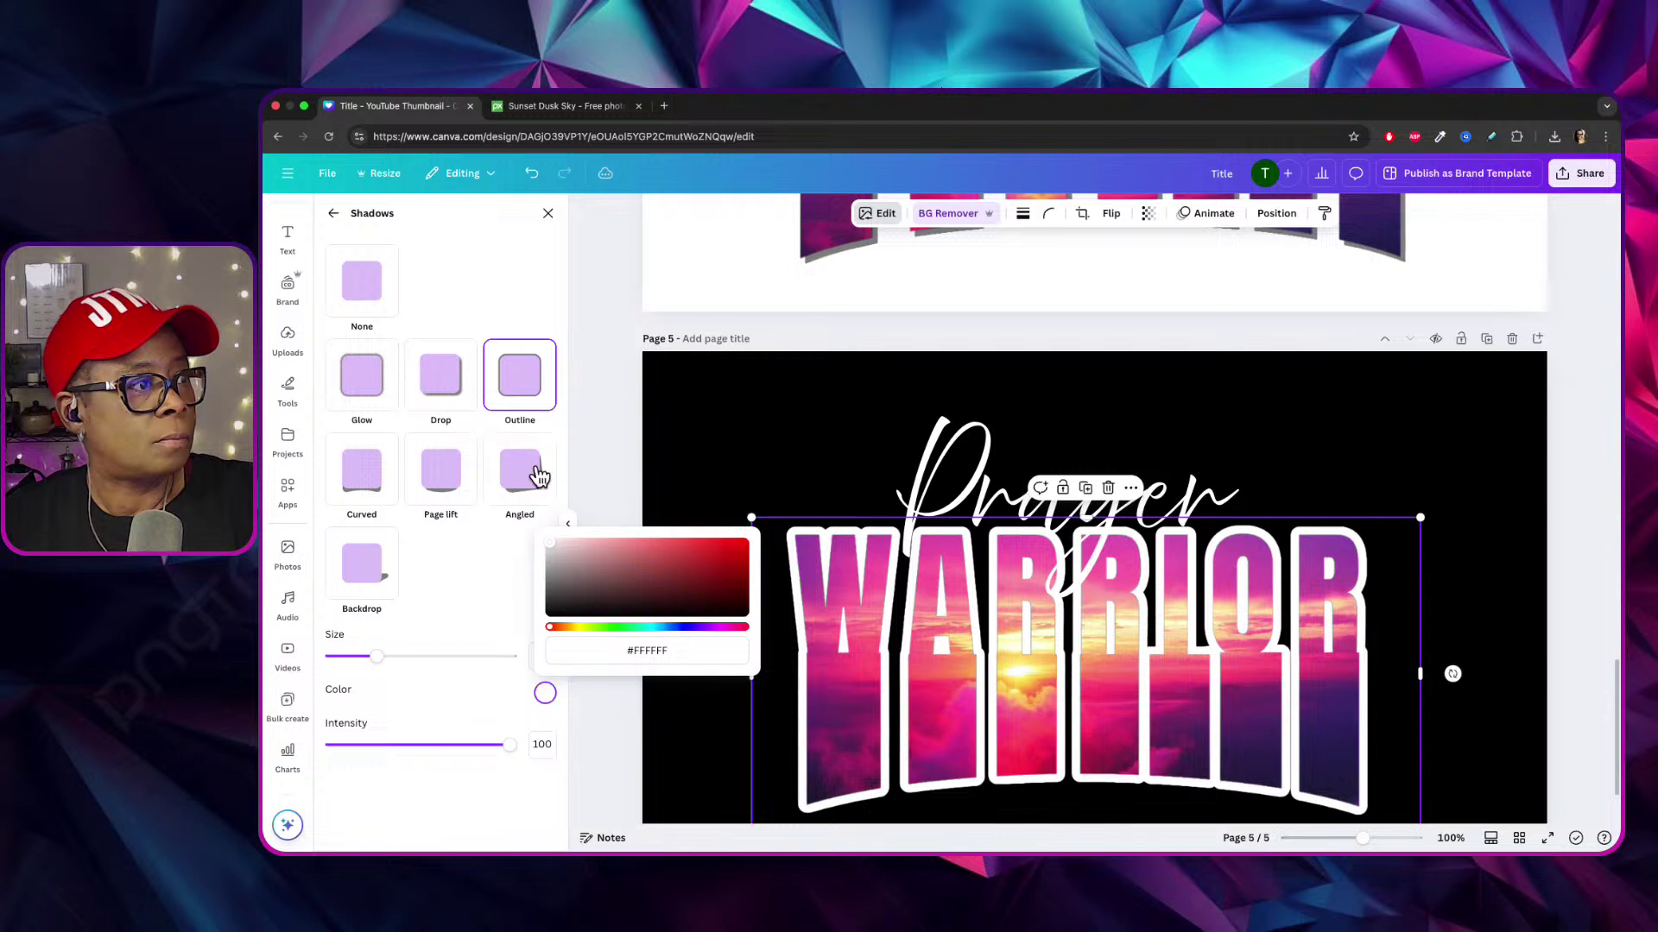
Switch the WARRIOR image's white shadow to the Drop style and set its intensity to 100.
{"action": "left_click", "coordinate": [447, 363]}
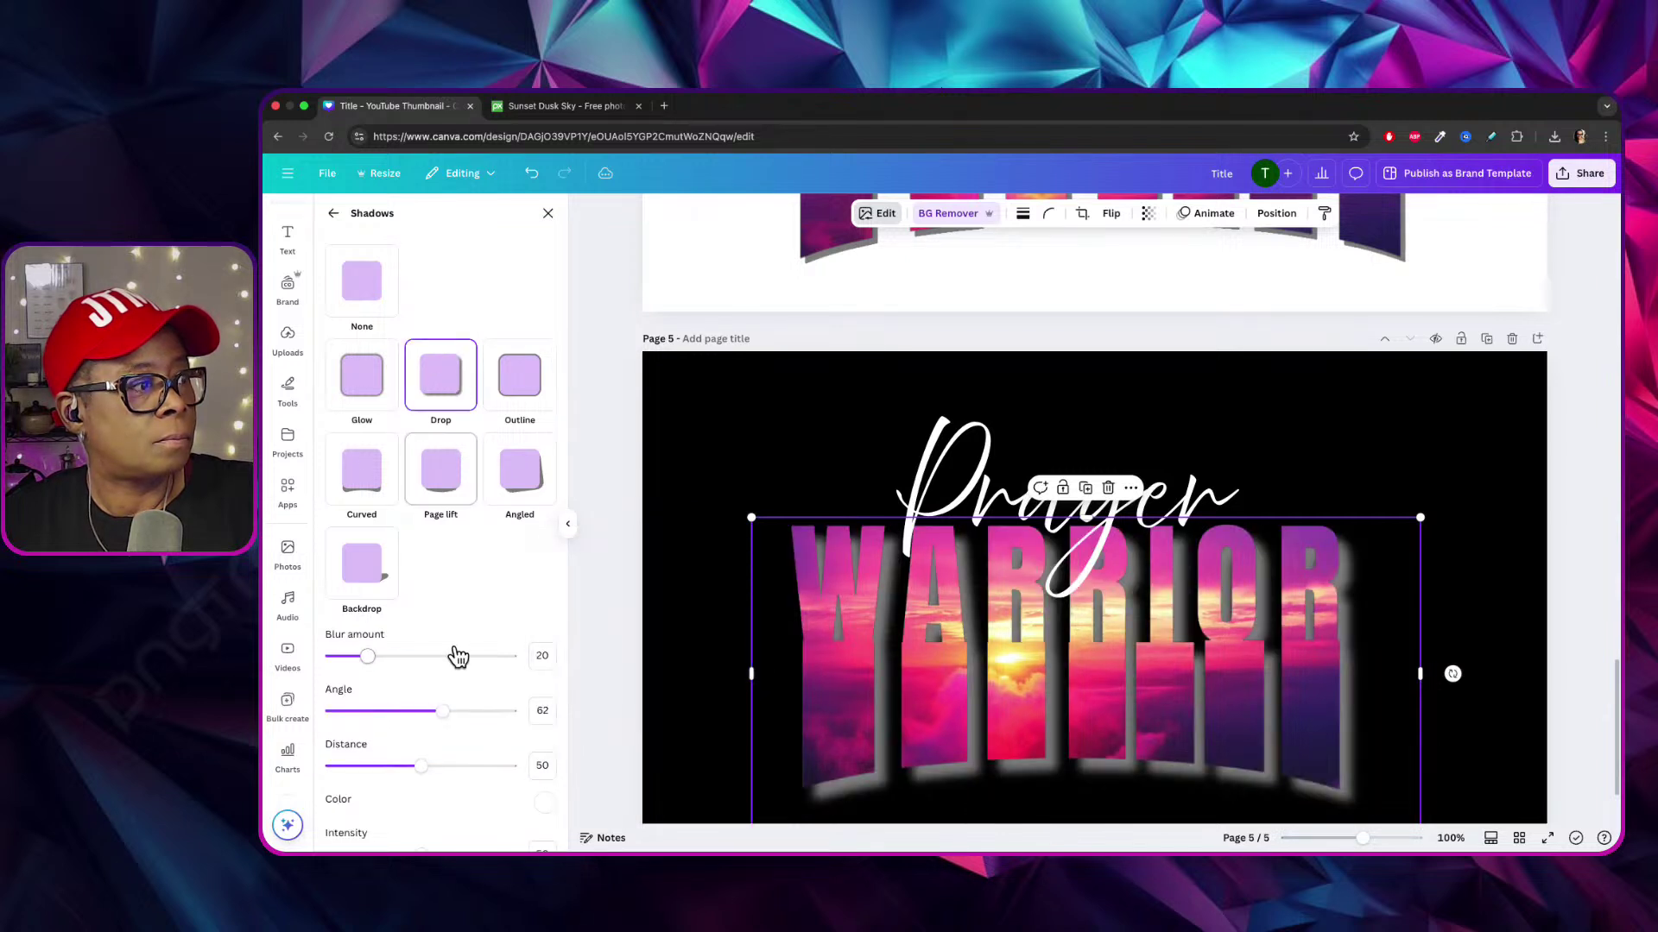
{"action": "scroll", "coordinate": [419, 758], "scroll_direction": "down", "scroll_amount": 1}
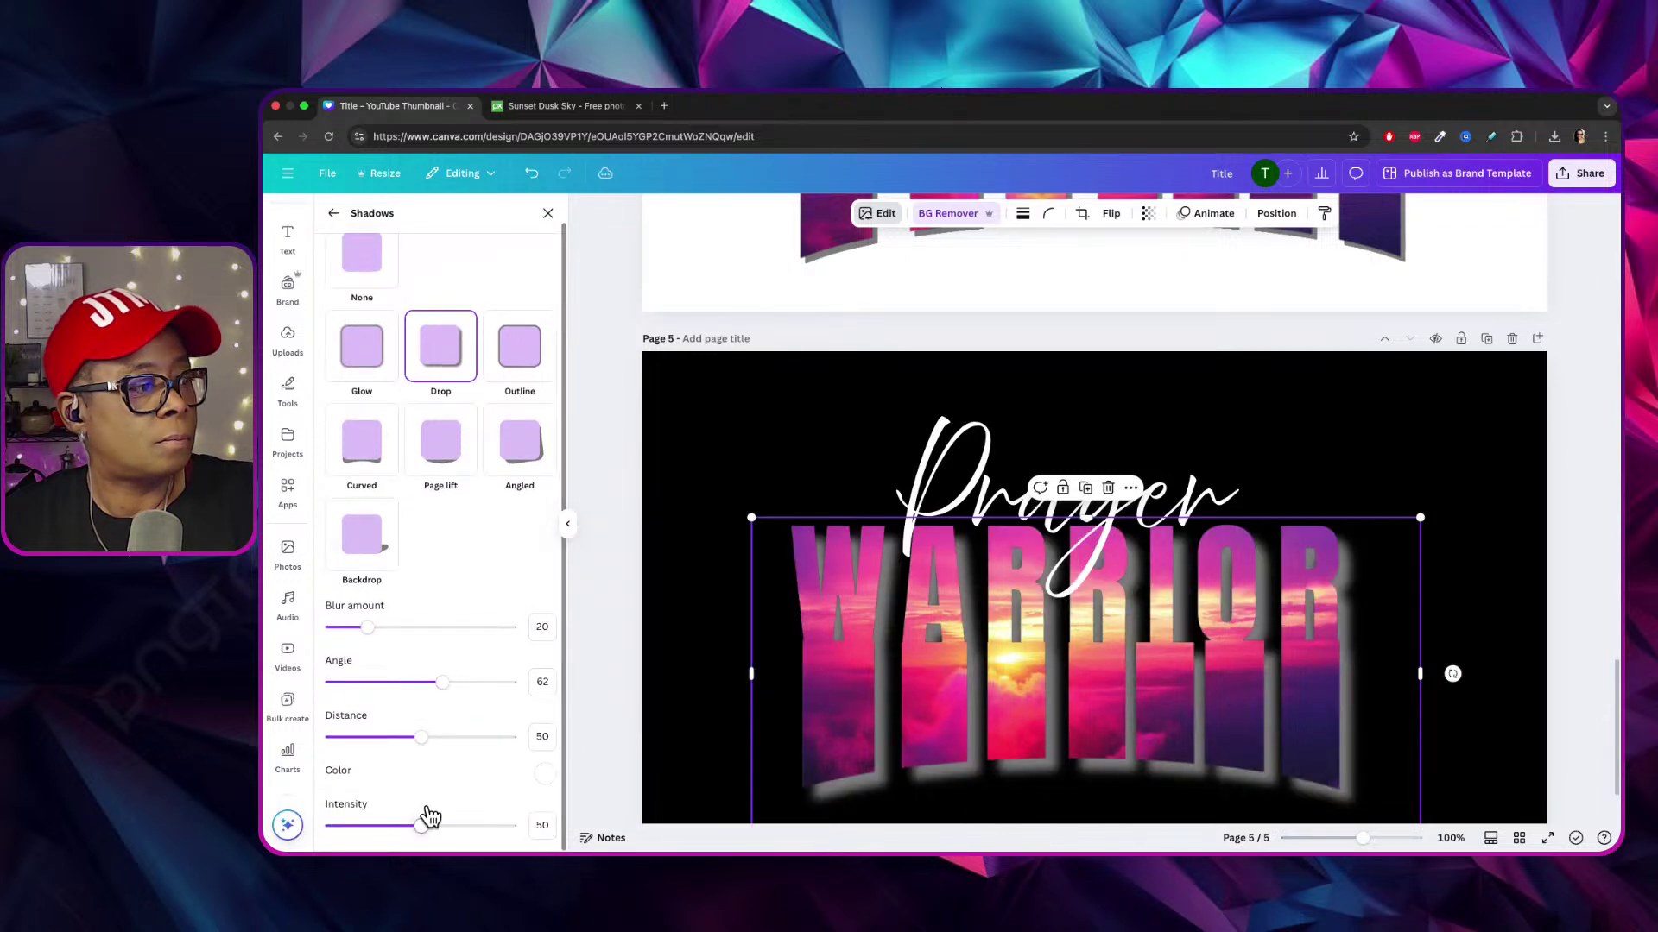
{"action": "left_click_drag", "start_coordinate": [423, 825], "coordinate": [598, 838]}
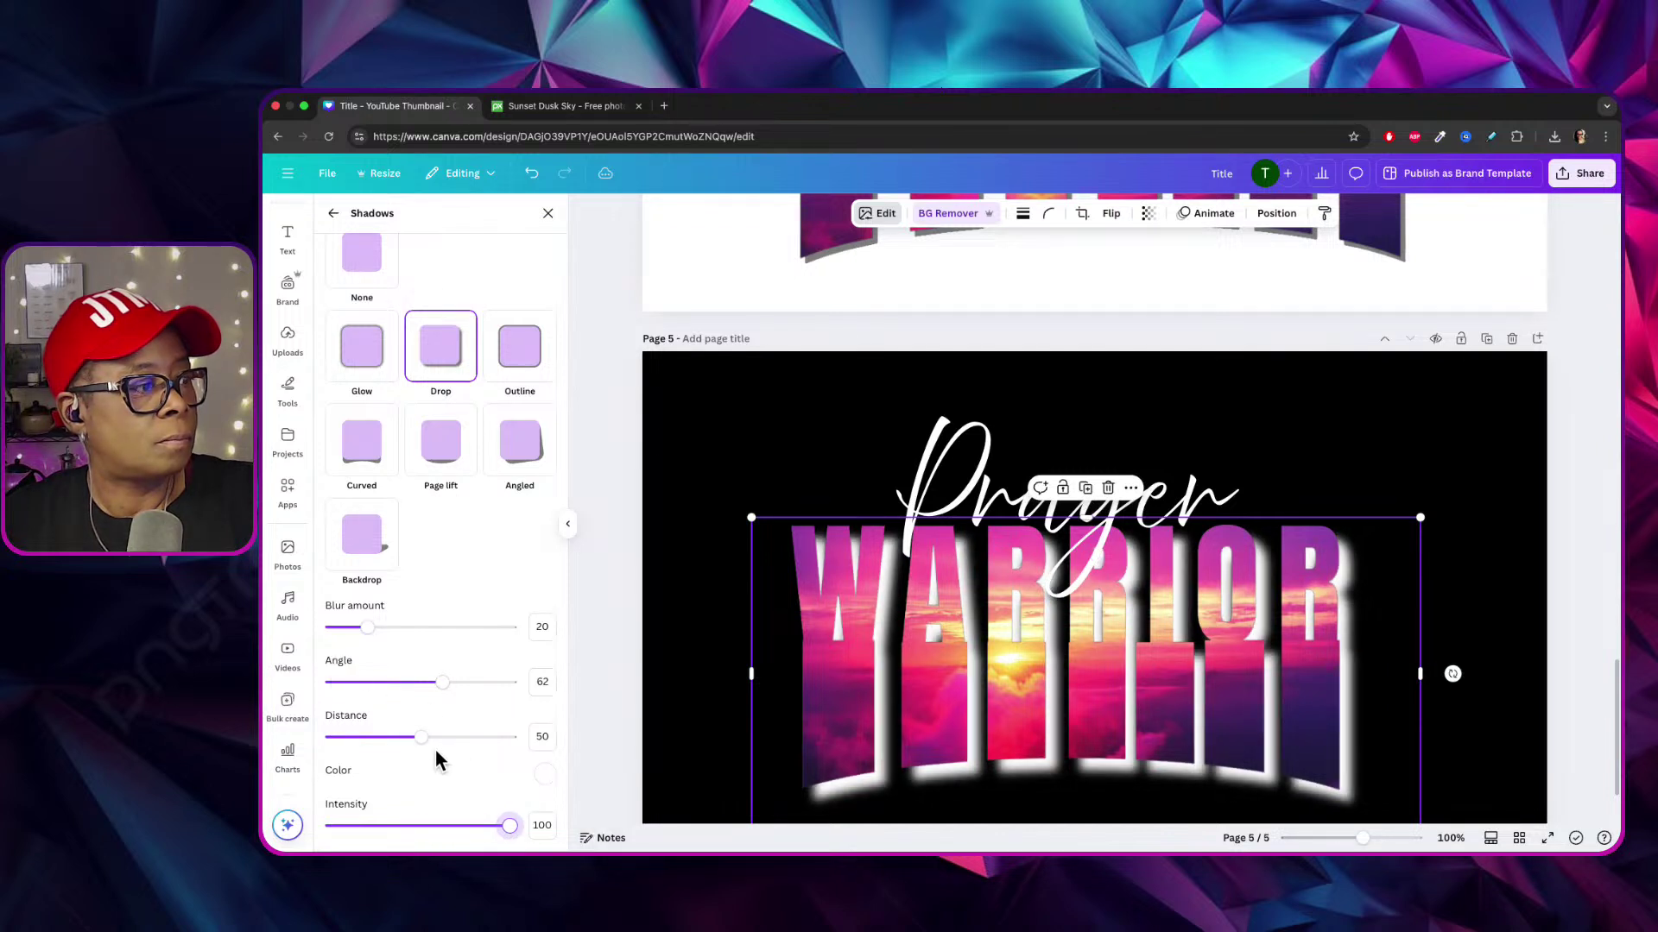
Try a blur of 0 and an angle of 54 on the WARRIOR drop shadow, and undo both changes.
{"action": "left_click_drag", "start_coordinate": [369, 626], "coordinate": [281, 623]}
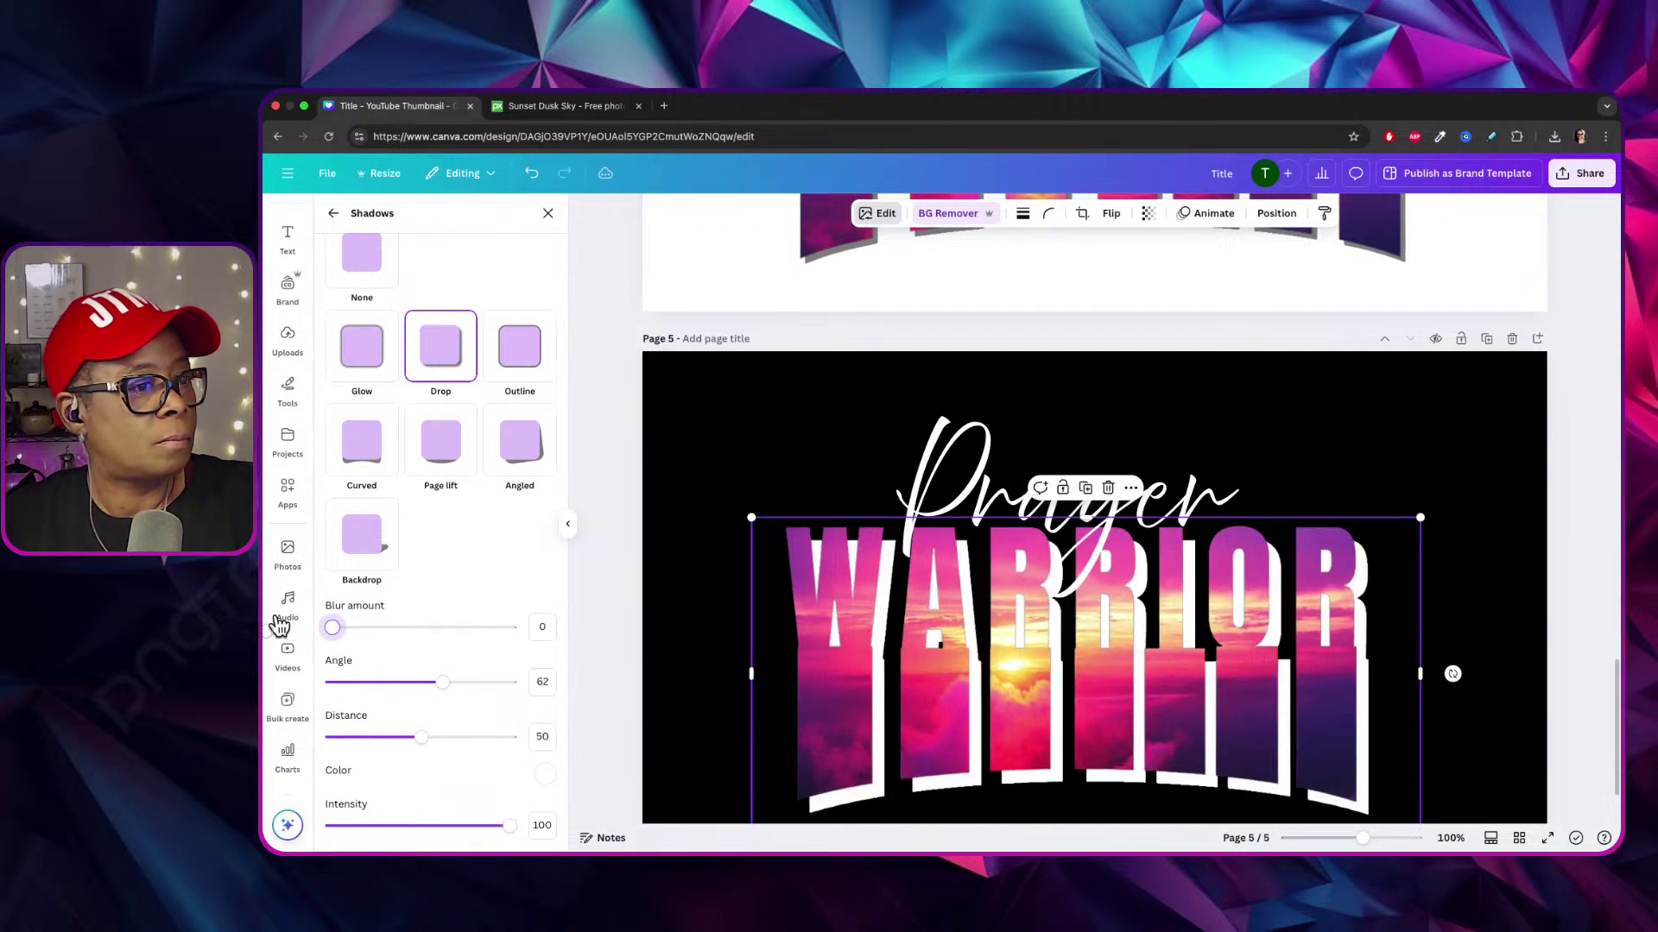
{"action": "mouse_move", "coordinate": [446, 677]}
{"action": "left_mouse_down"}
{"action": "mouse_move", "coordinate": [414, 680]}
{"action": "mouse_move", "coordinate": [440, 681]}
{"action": "left_mouse_up"}
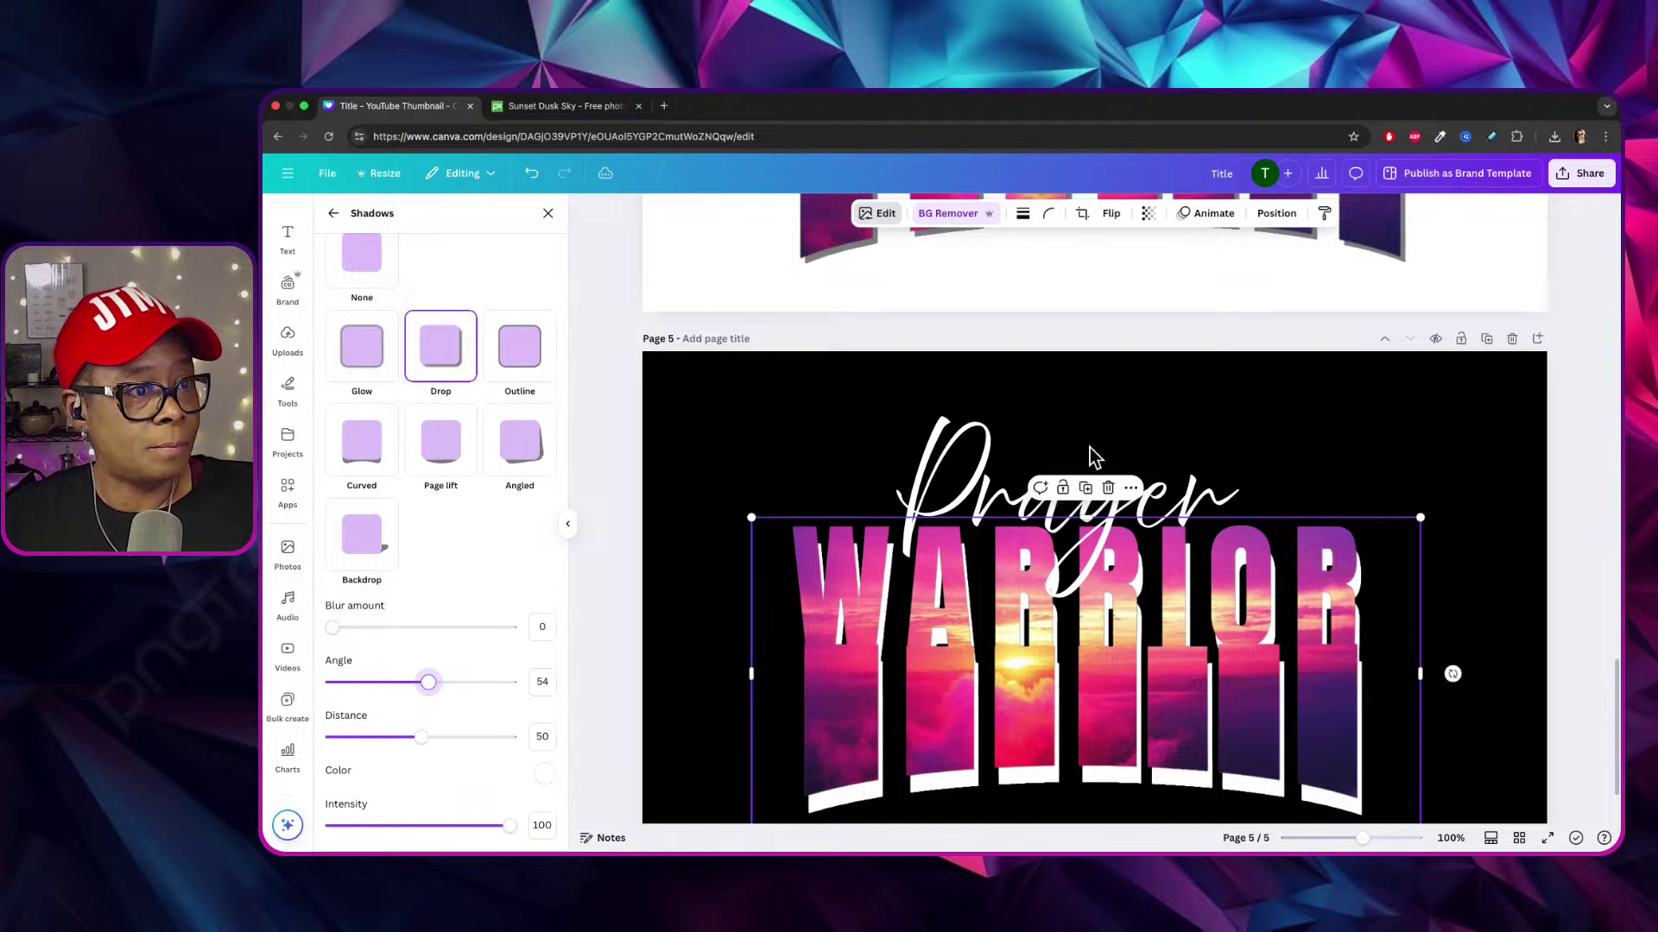
{"action": "left_click", "coordinate": [822, 447]}
{"action": "key", "text": "super+z"}
{"action": "key", "text": "super+z"}
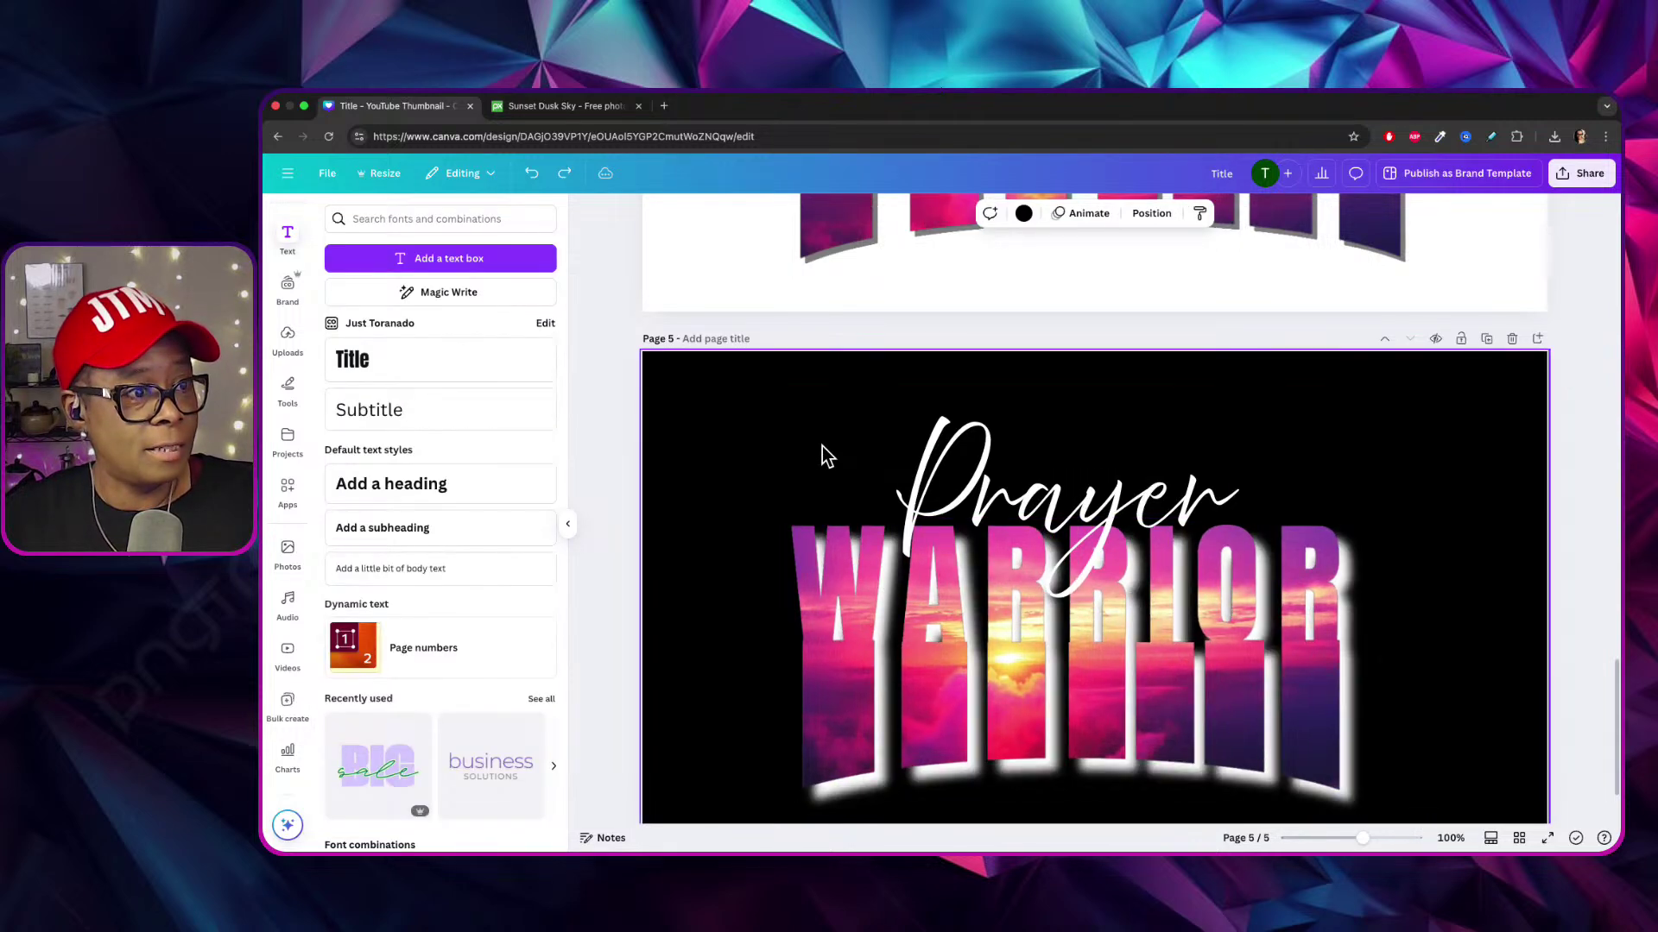
{"action": "left_click", "coordinate": [937, 654]}
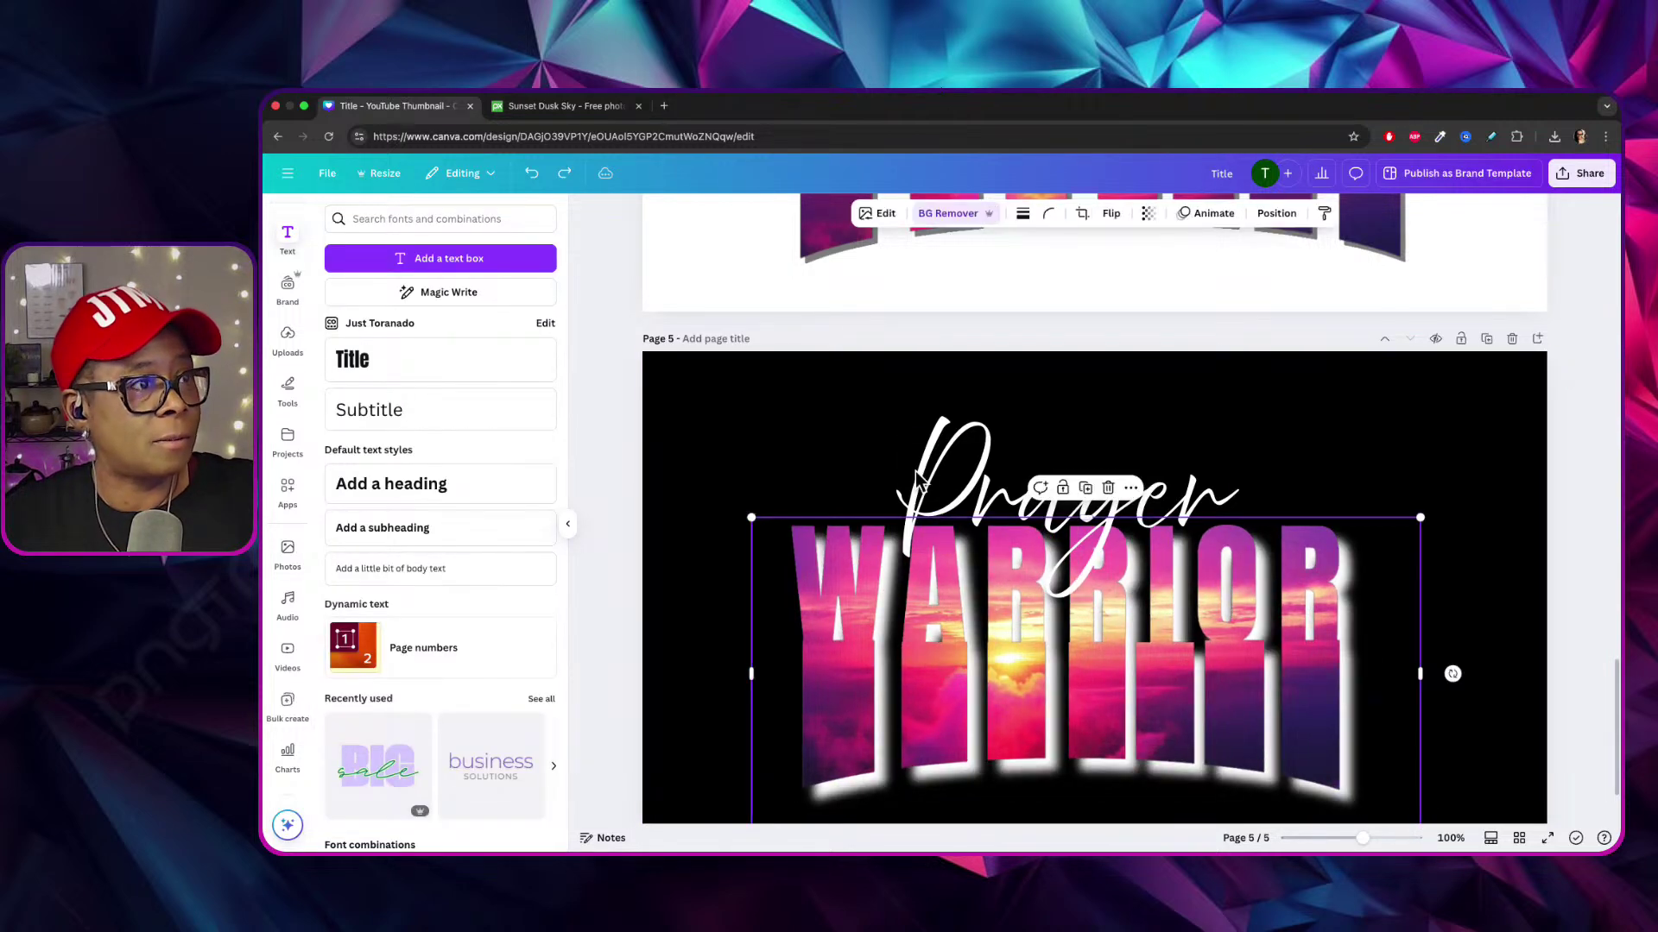
Set the WARRIOR image's white drop shadow to a blur of 0 and a distance of 13.
{"action": "left_click", "coordinate": [882, 213]}
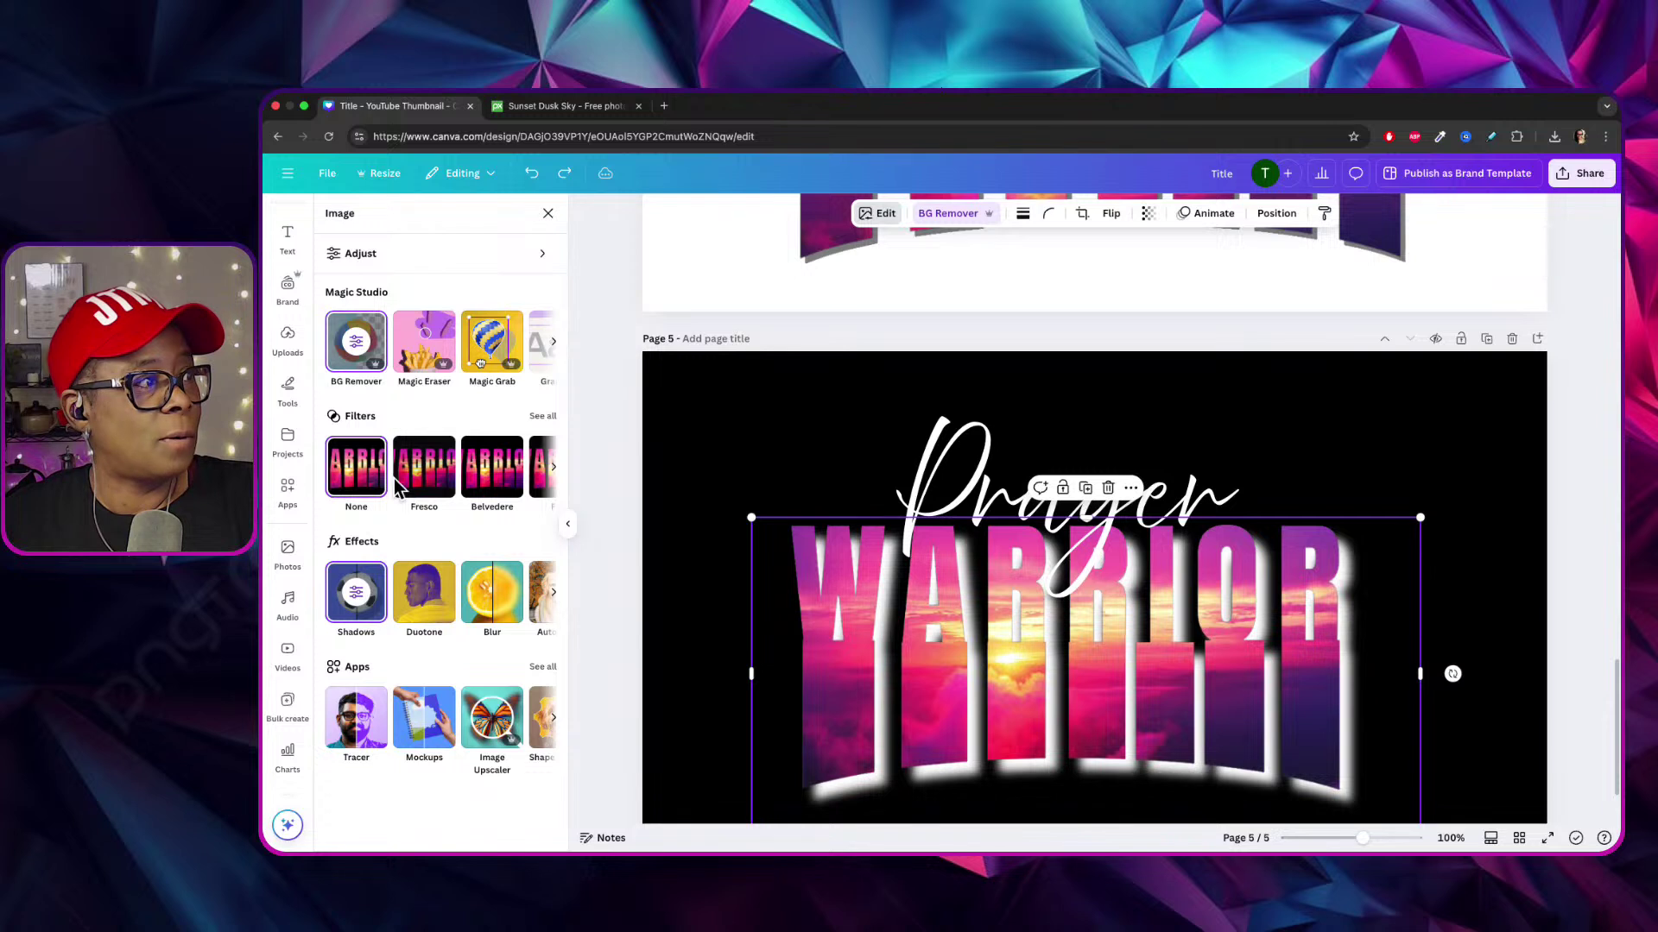
{"action": "left_click", "coordinate": [367, 596]}
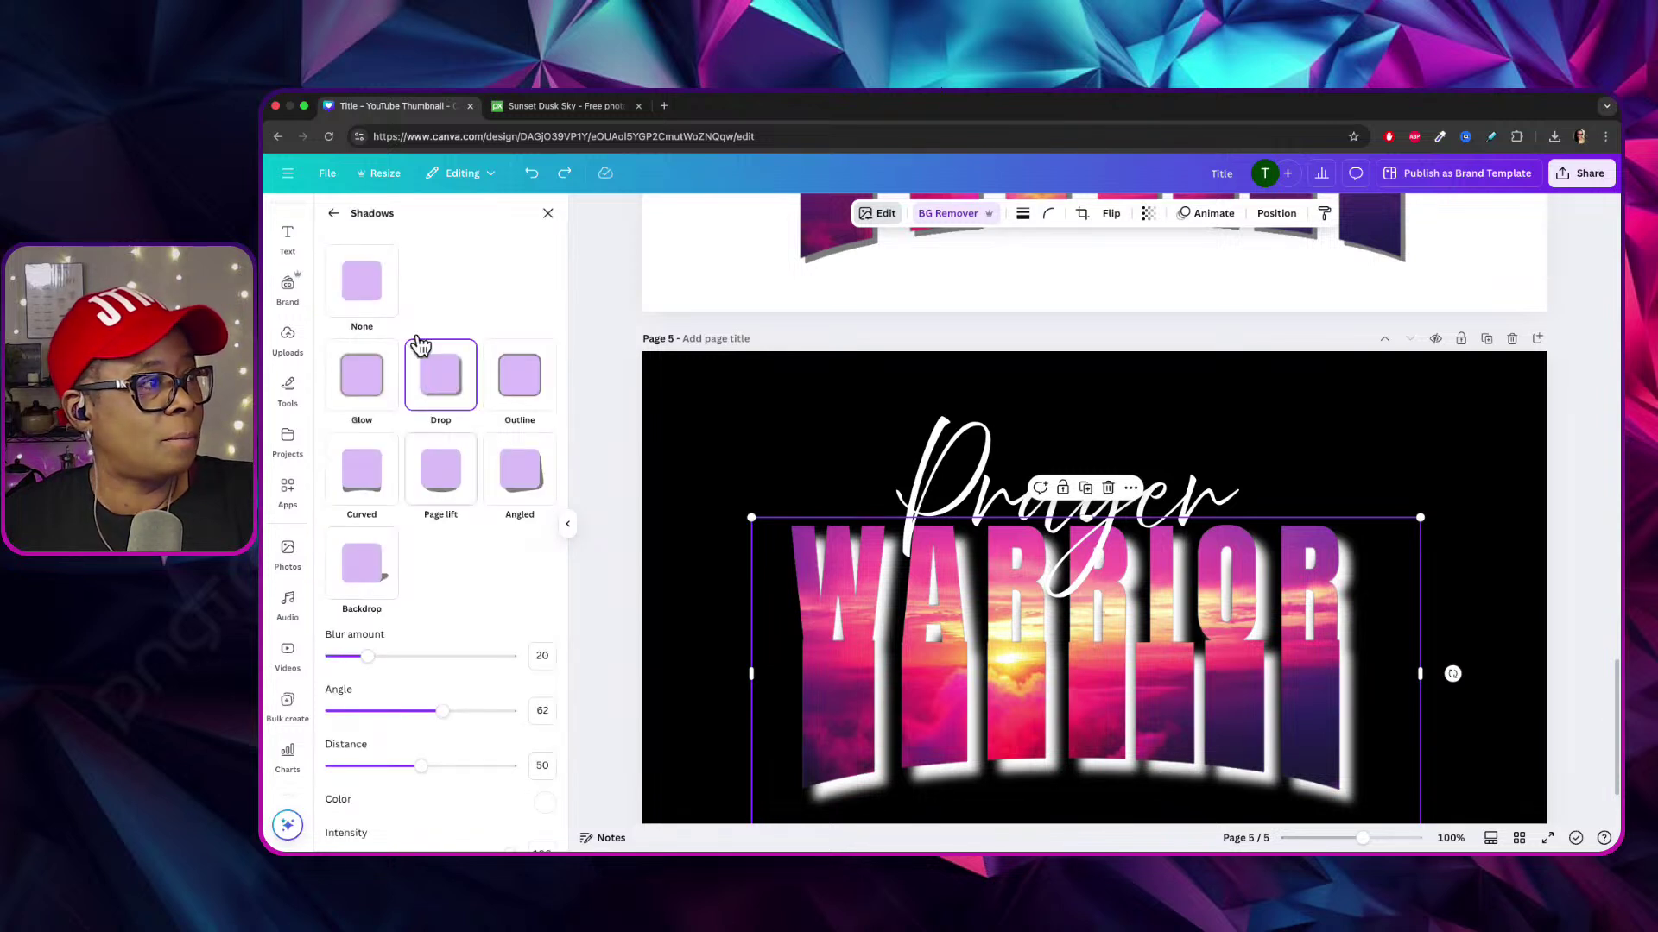
{"action": "left_click_drag", "start_coordinate": [367, 656], "coordinate": [332, 657]}
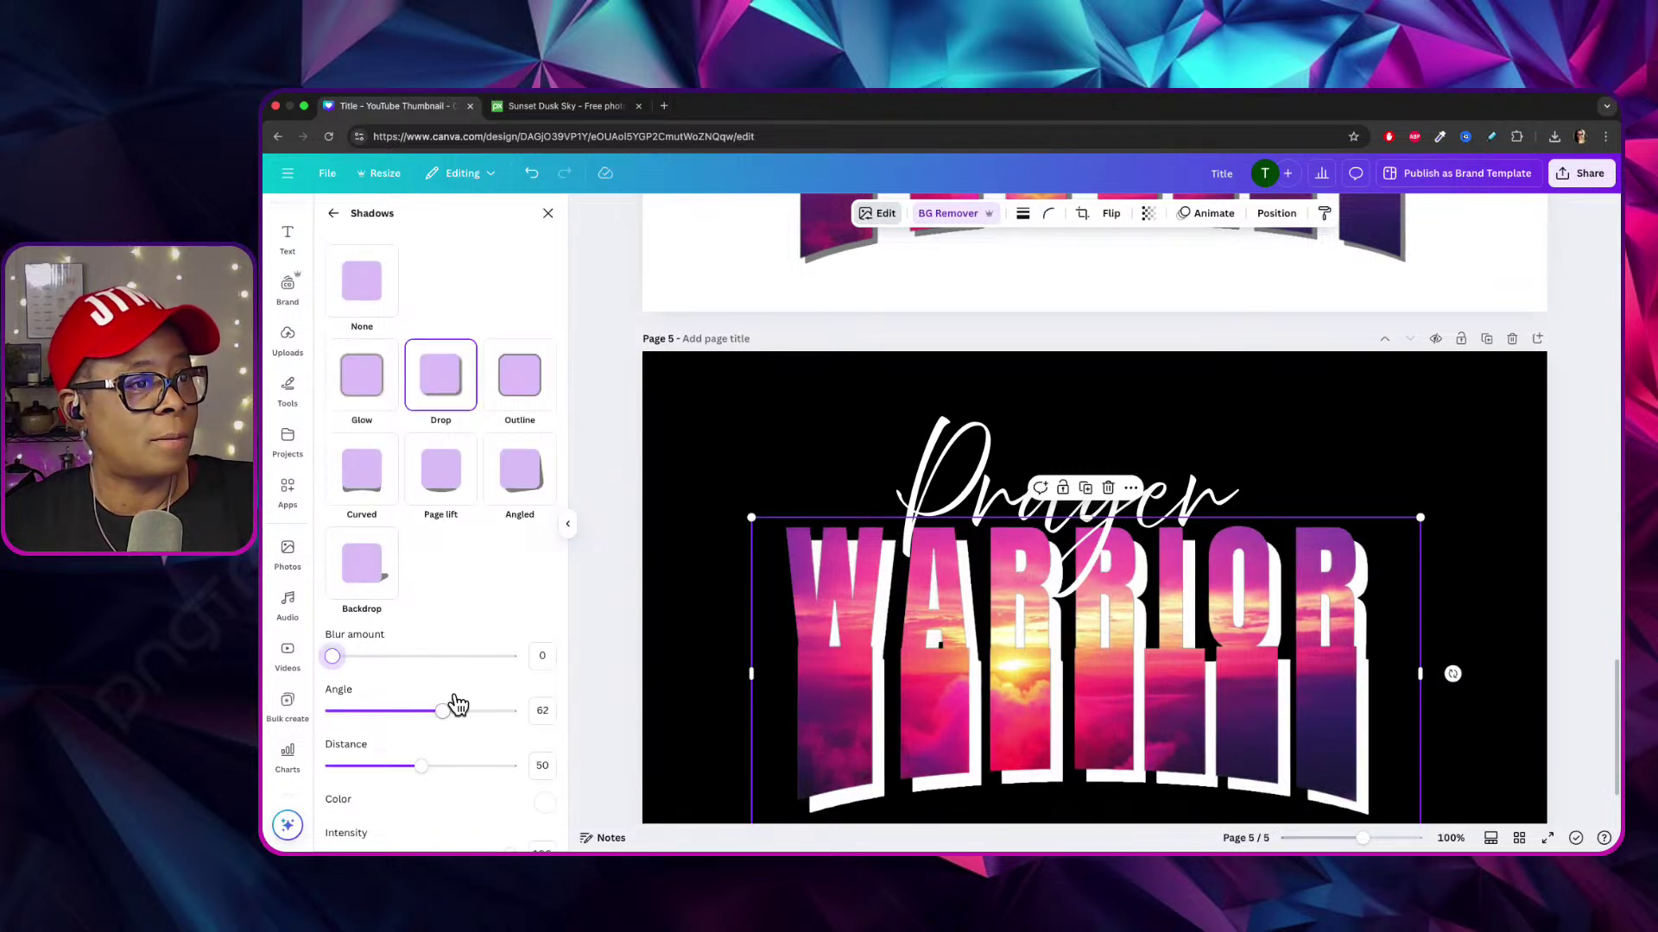
{"action": "scroll", "coordinate": [458, 703], "scroll_direction": "down", "scroll_amount": 1}
{"action": "left_click_drag", "start_coordinate": [420, 736], "coordinate": [363, 743]}
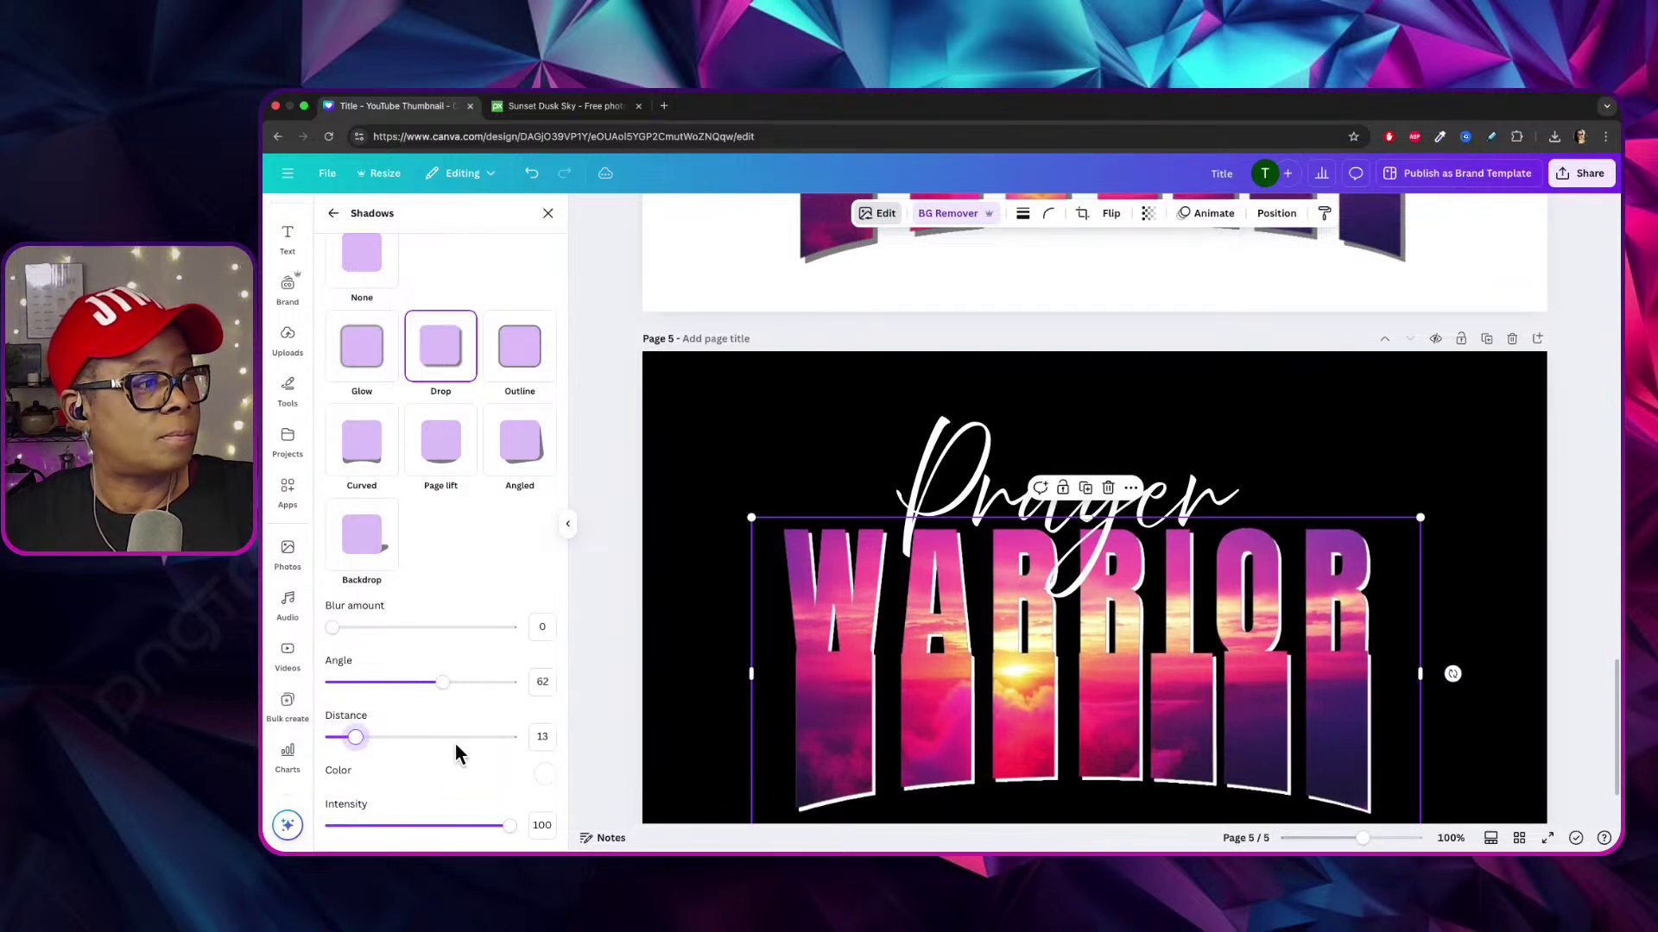
{"action": "scroll", "coordinate": [608, 727], "scroll_direction": "down", "scroll_amount": 2}
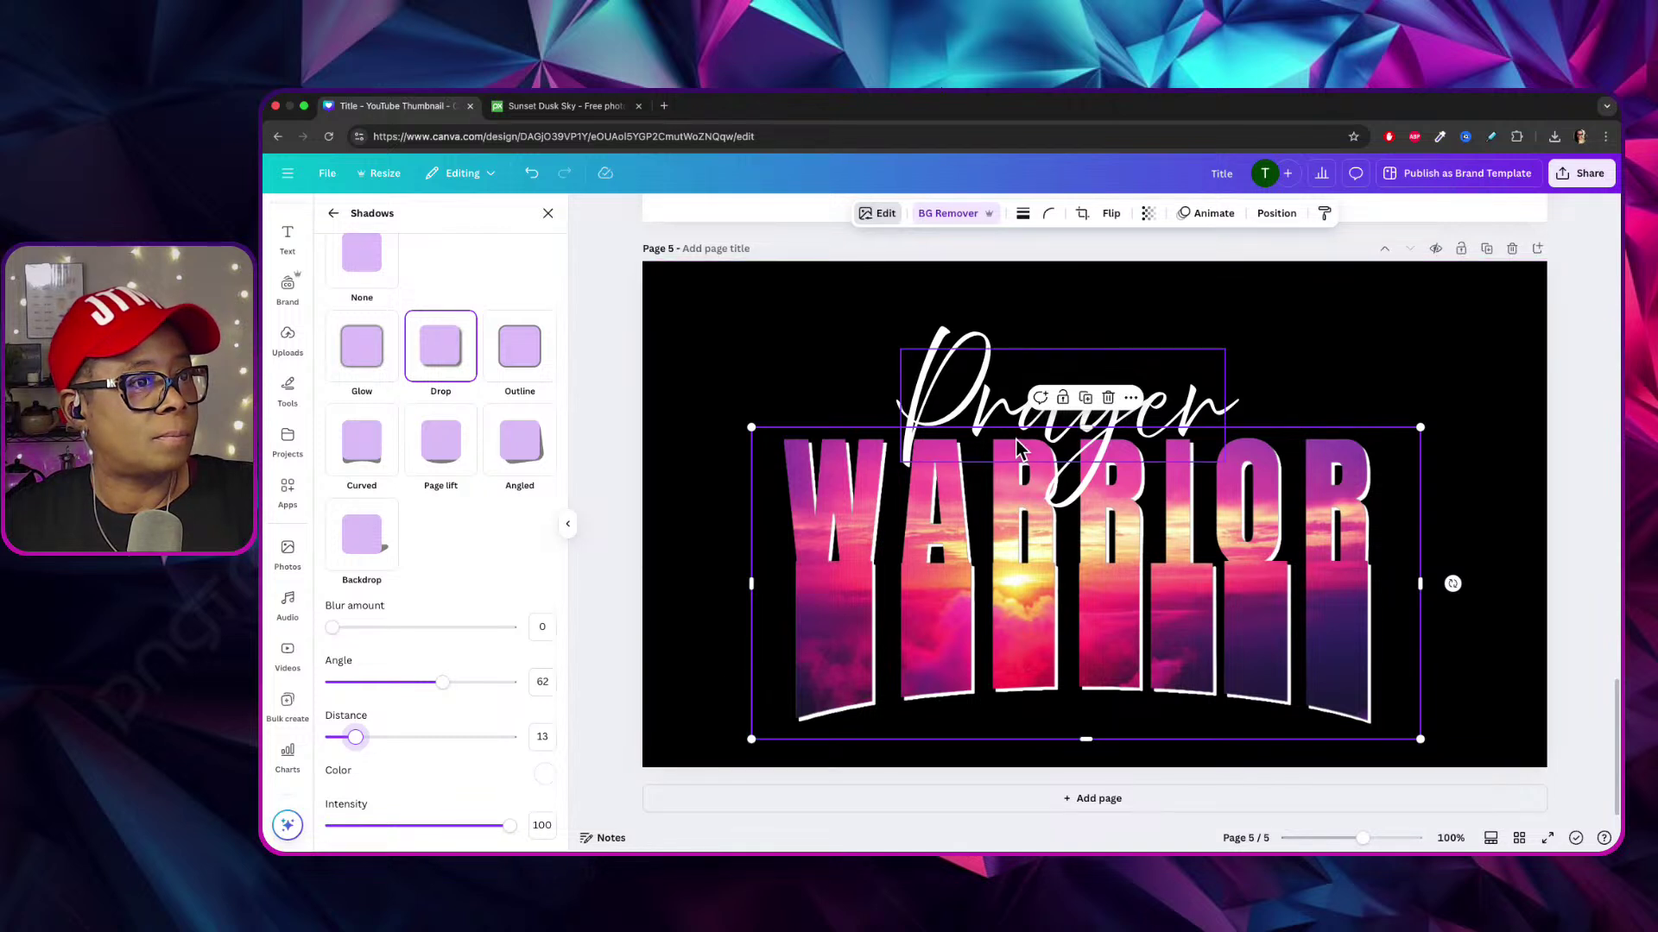
Nudge the Prayer text slightly up and to the left above WARRIOR.
{"action": "left_click", "coordinate": [978, 357]}
{"action": "left_click_drag", "start_coordinate": [979, 372], "coordinate": [972, 365]}
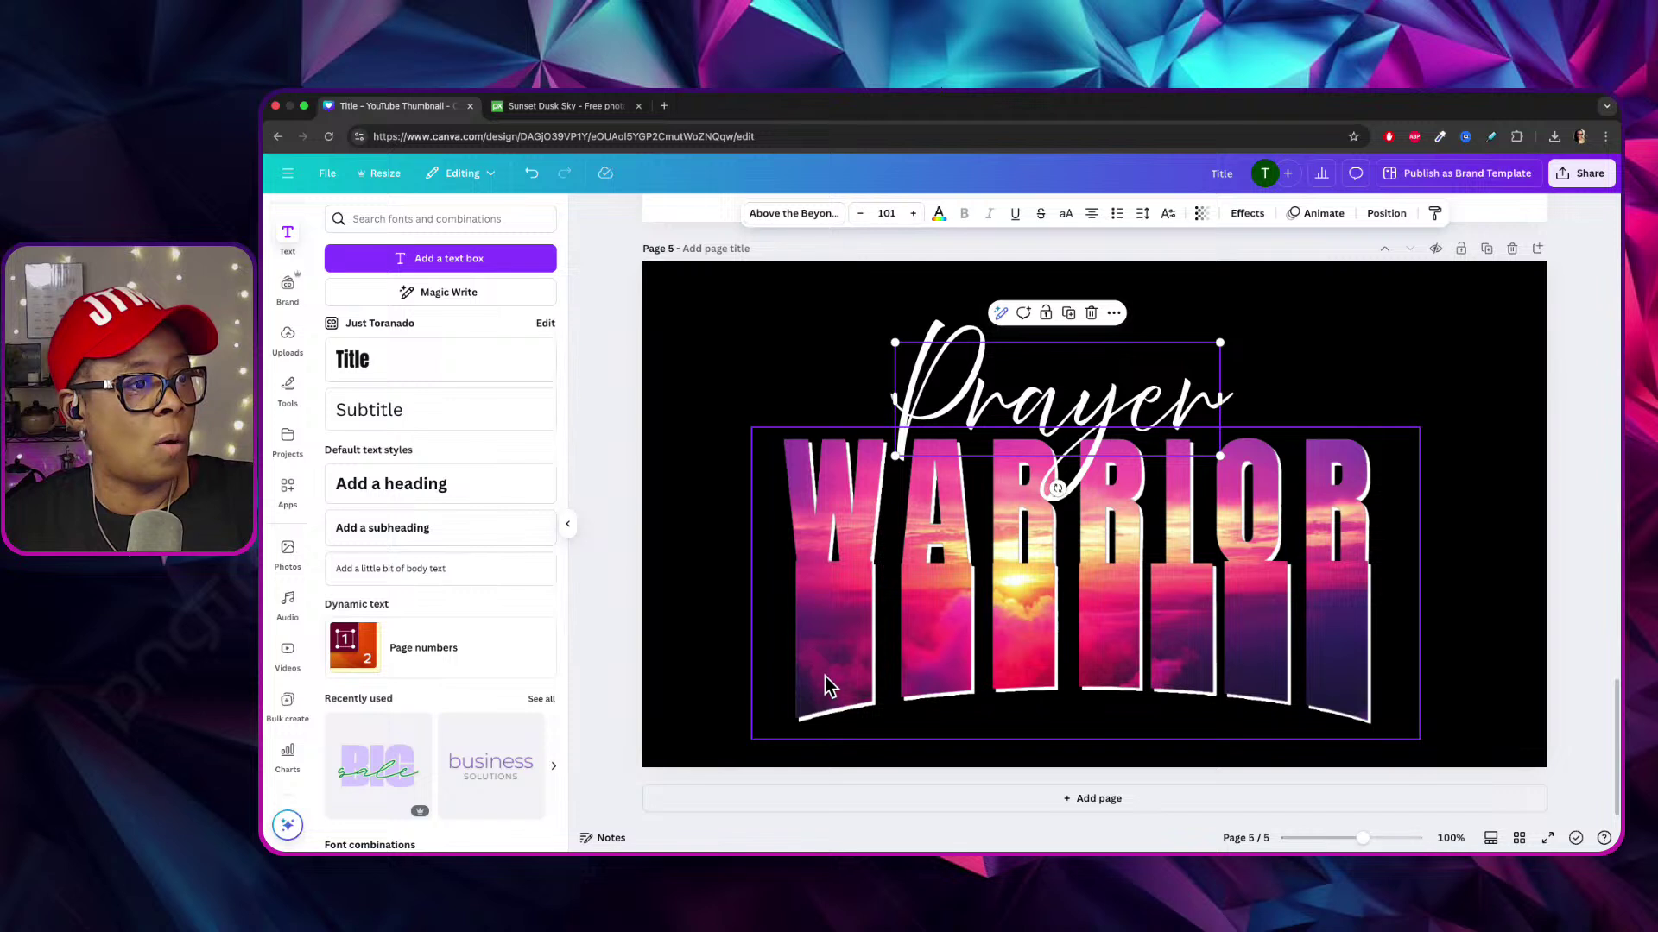
{"action": "left_click", "coordinate": [1455, 594]}
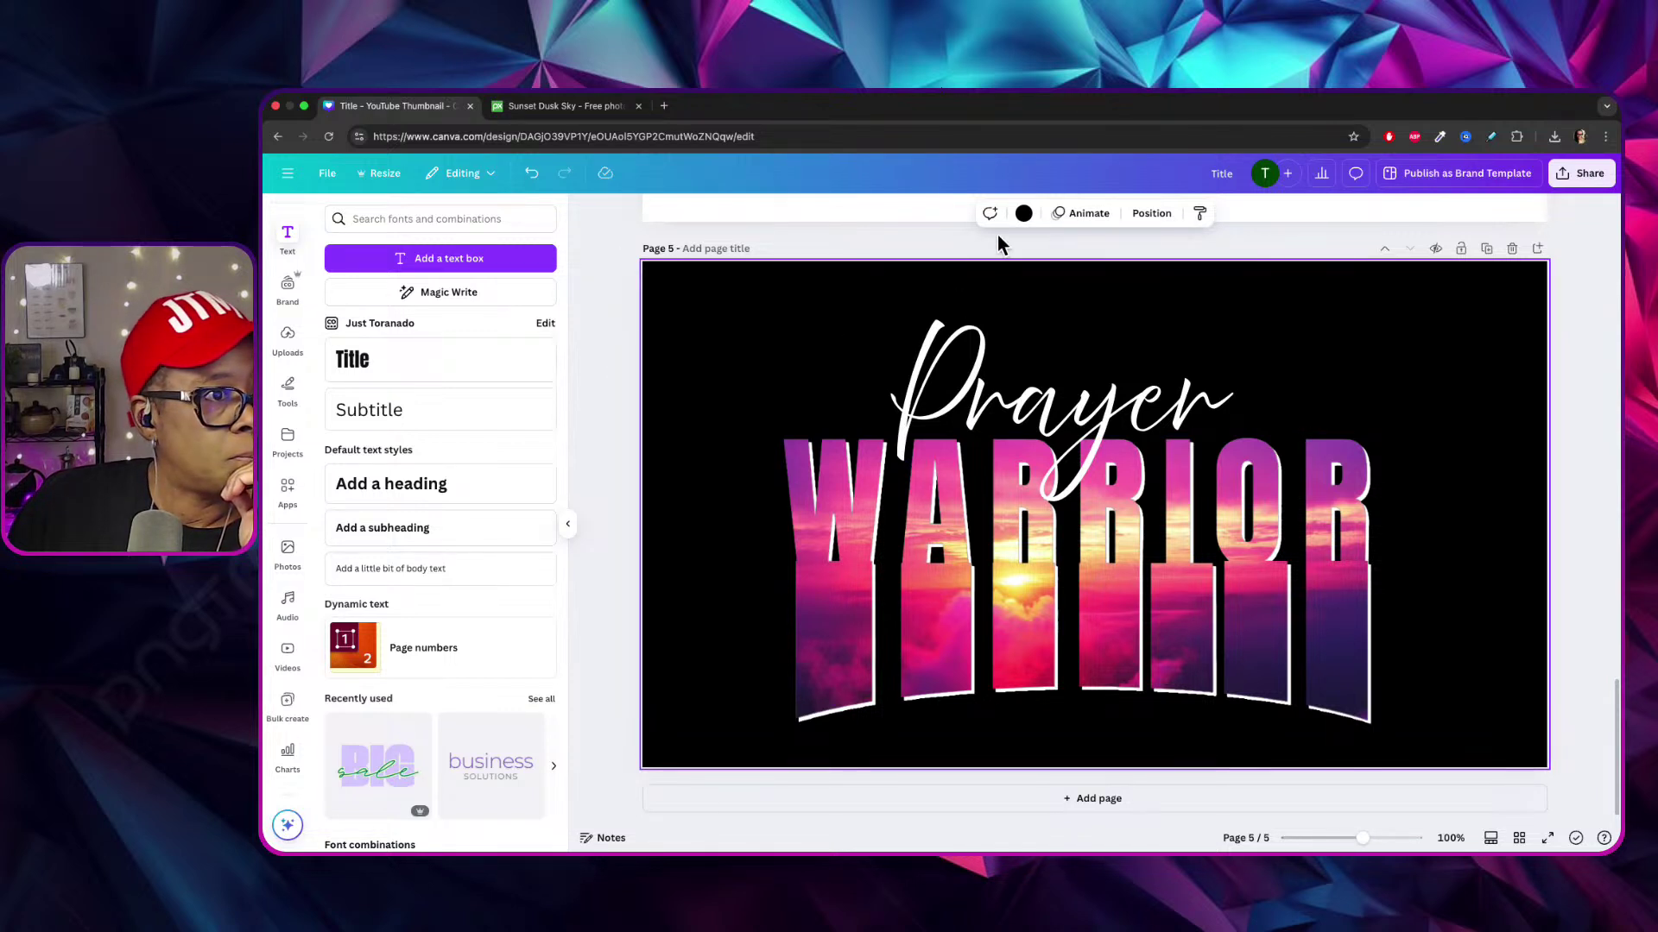
{"action": "left_click", "coordinate": [1070, 408]}
{"action": "left_click_drag", "start_coordinate": [1070, 408], "coordinate": [1064, 400]}
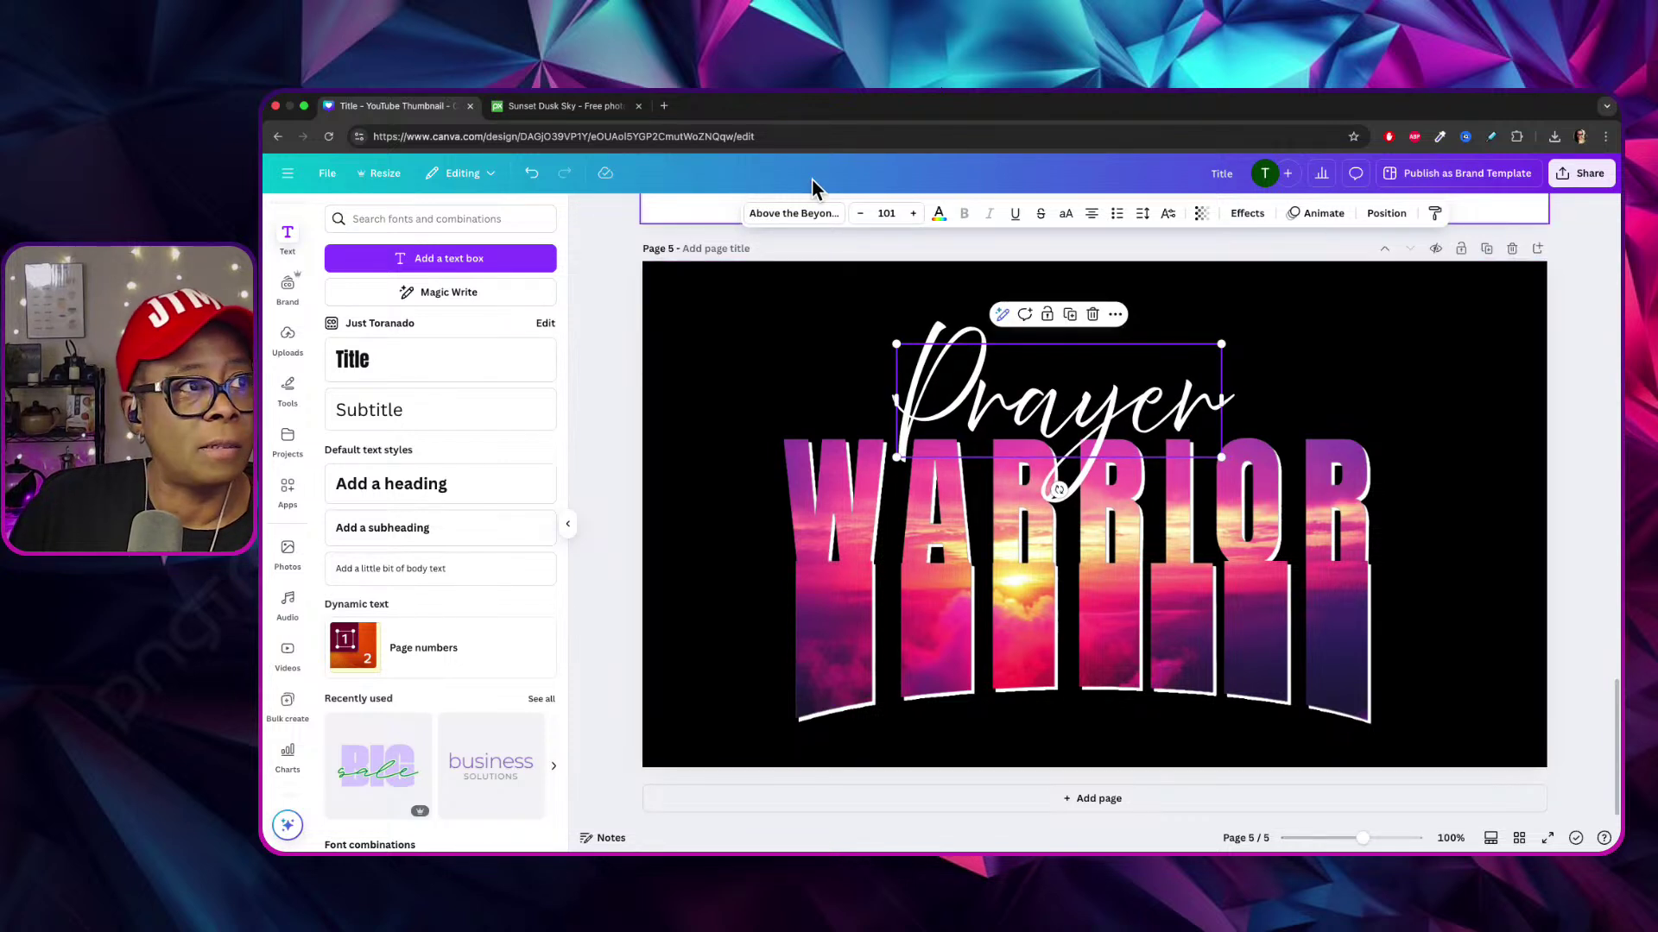
Enlarge the Prayer text to size 142 and position it so its letters overlap the upper part of WARRIOR.
{"action": "left_click", "coordinate": [803, 213]}
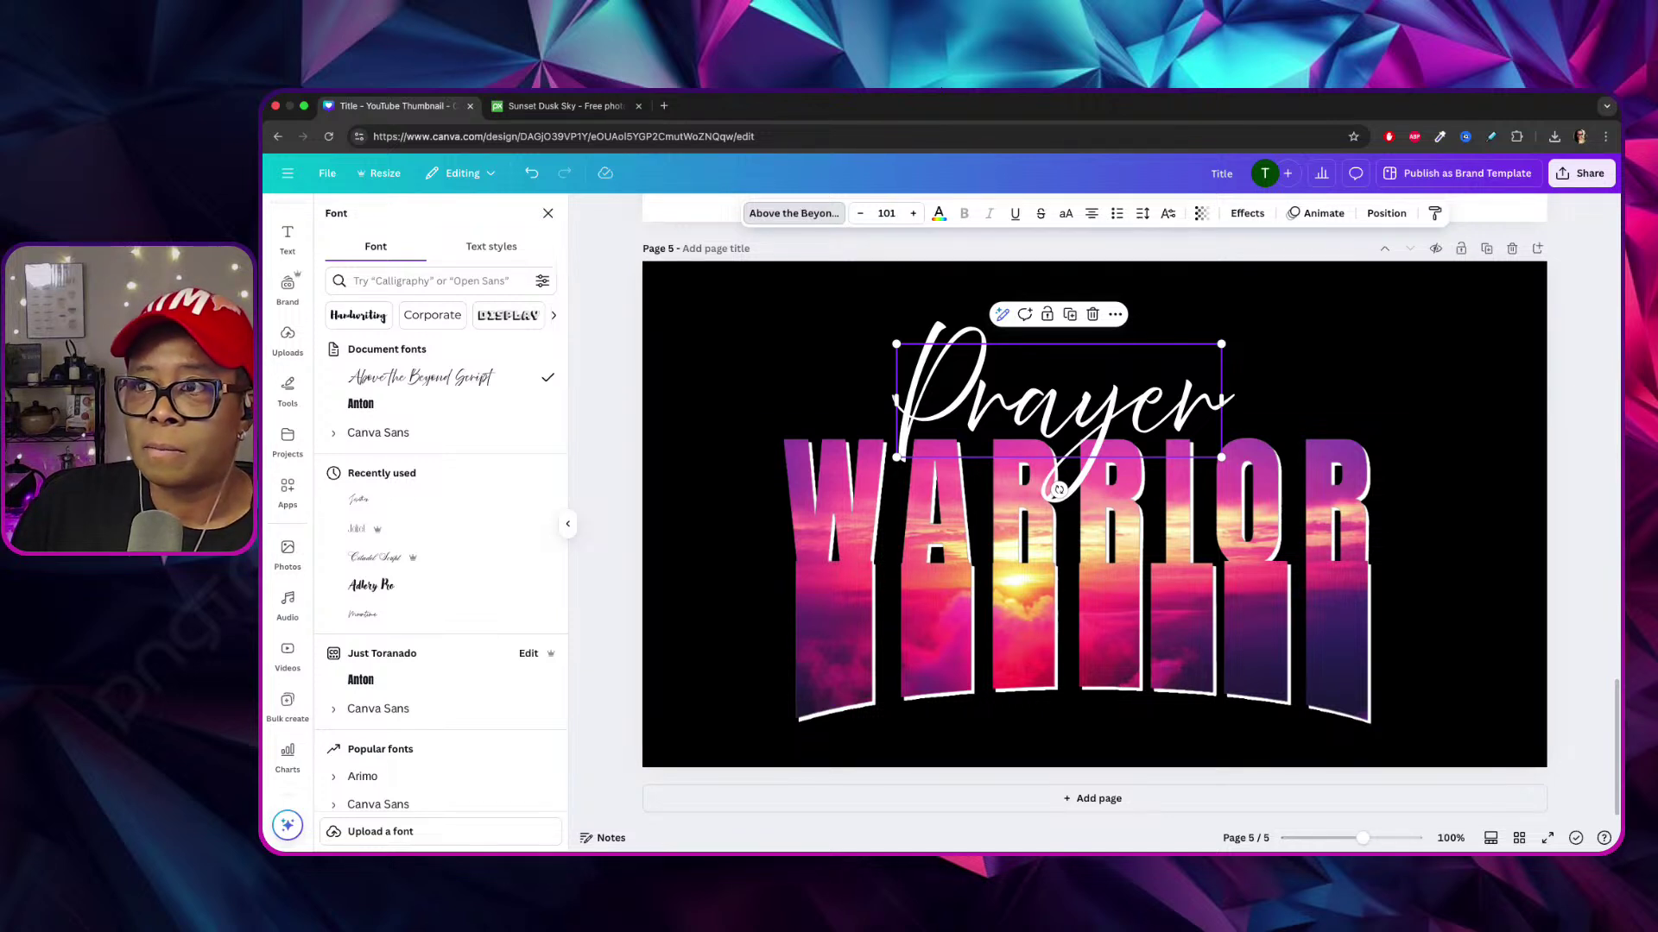
{"action": "left_click_drag", "start_coordinate": [1221, 344], "coordinate": [1358, 311]}
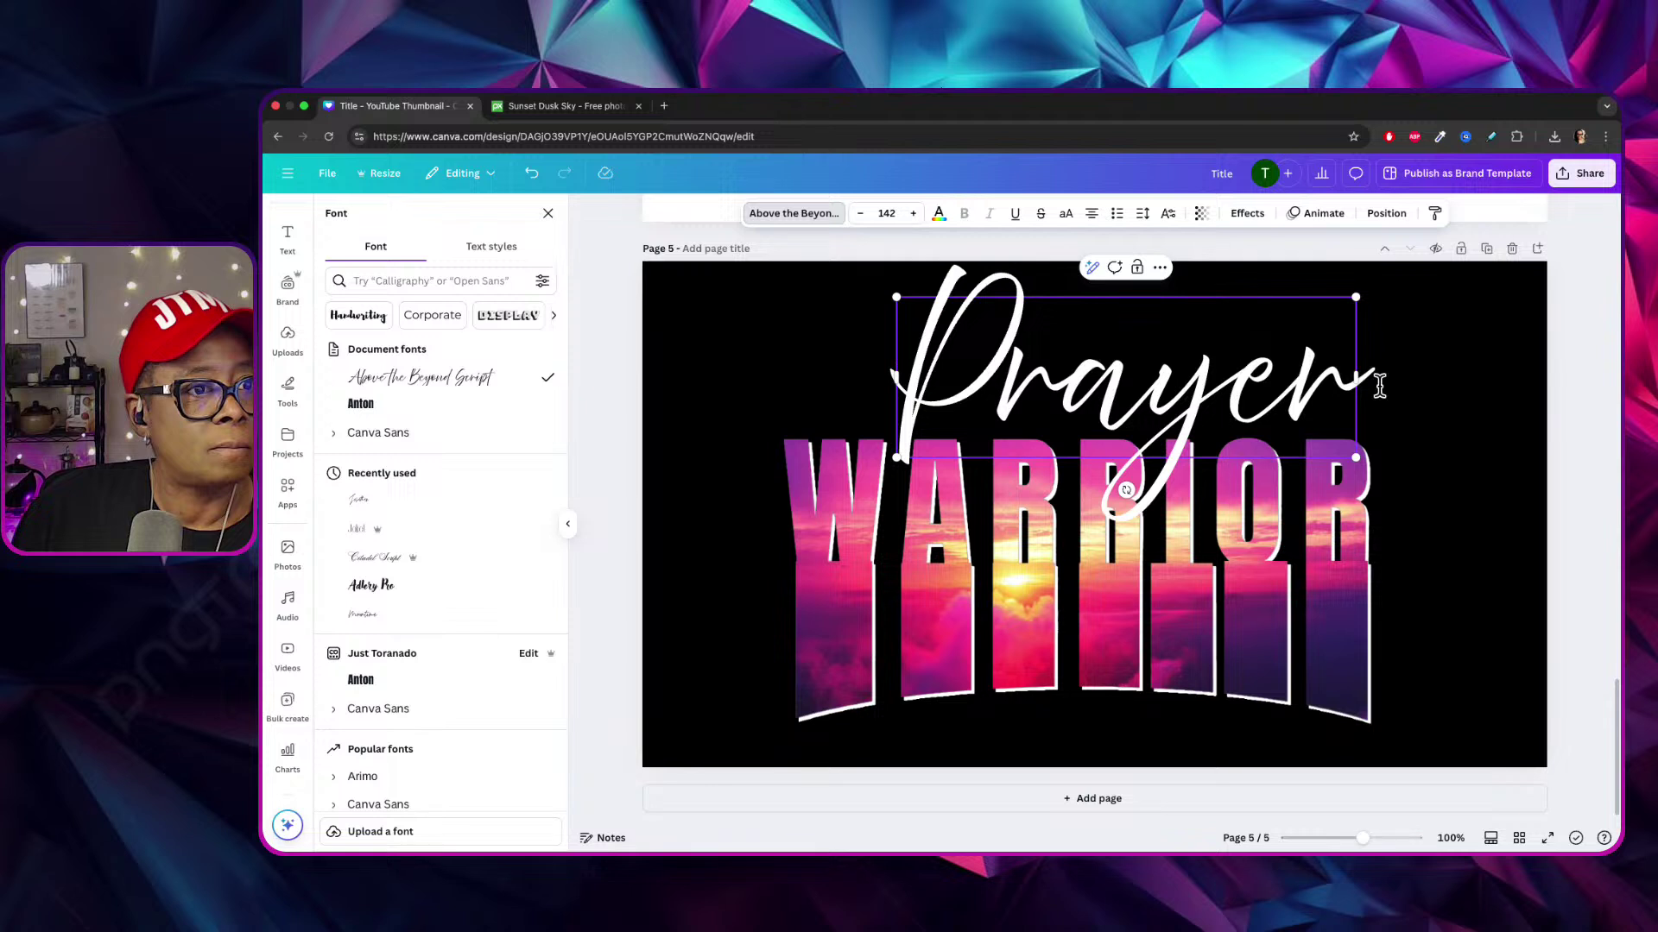
{"action": "left_click", "coordinate": [1221, 423]}
{"action": "left_click_drag", "start_coordinate": [1124, 399], "coordinate": [1121, 407]}
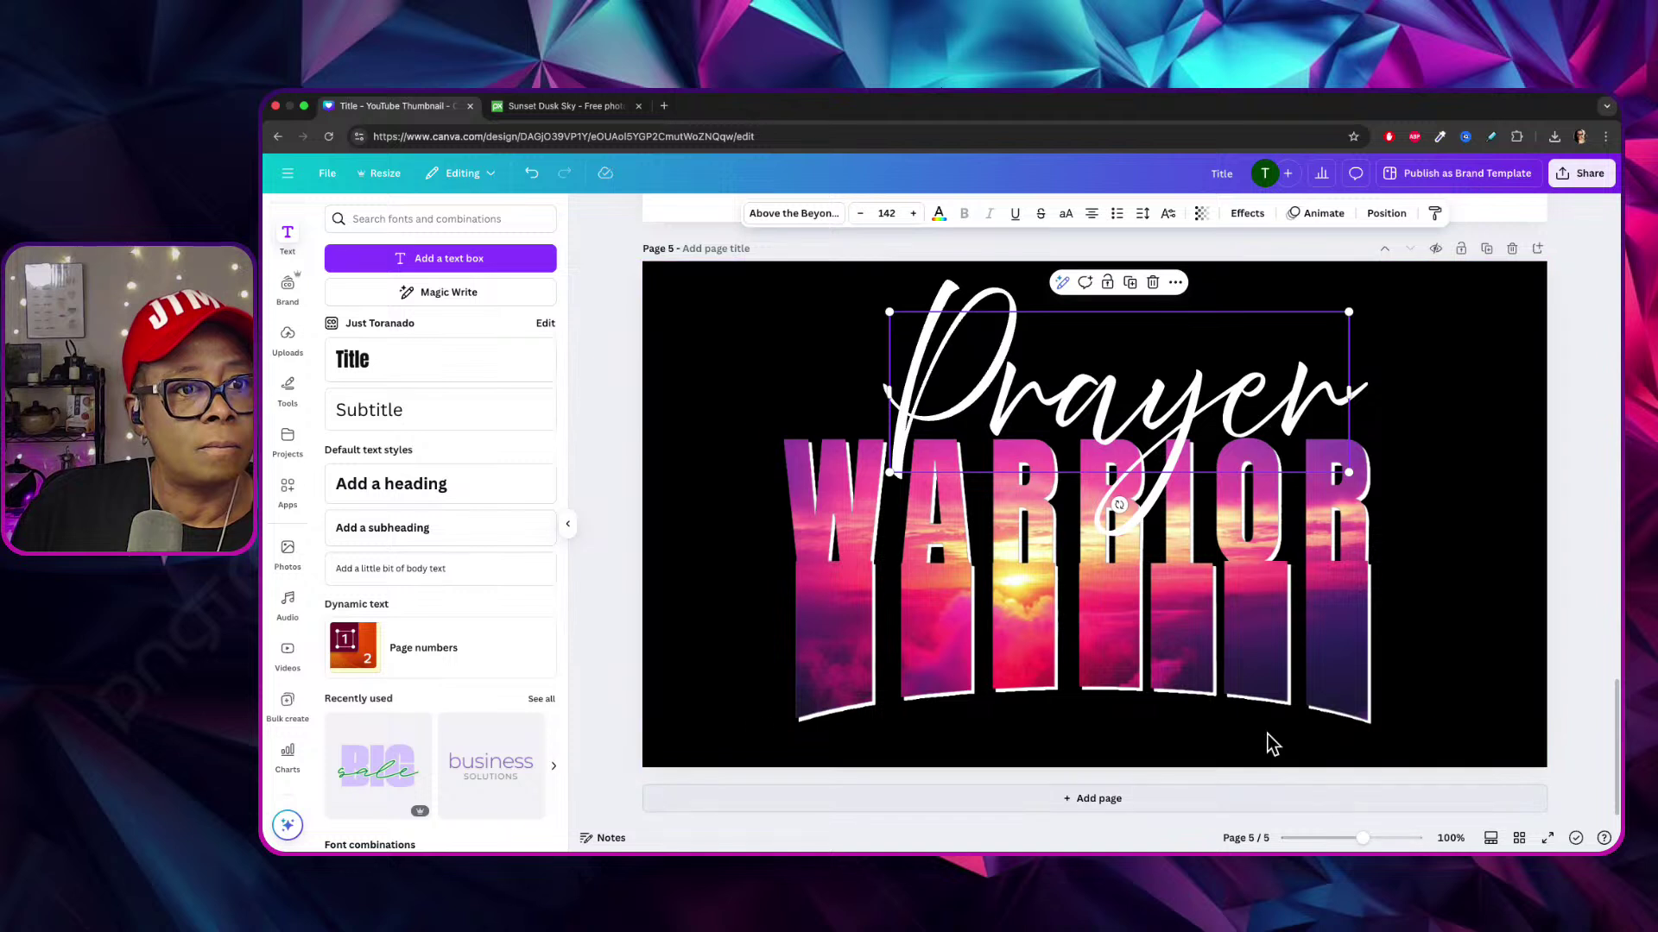
{"action": "left_click", "coordinate": [1584, 515]}
{"action": "left_click_drag", "start_coordinate": [1195, 441], "coordinate": [1159, 401]}
{"action": "left_click", "coordinate": [1532, 537]}
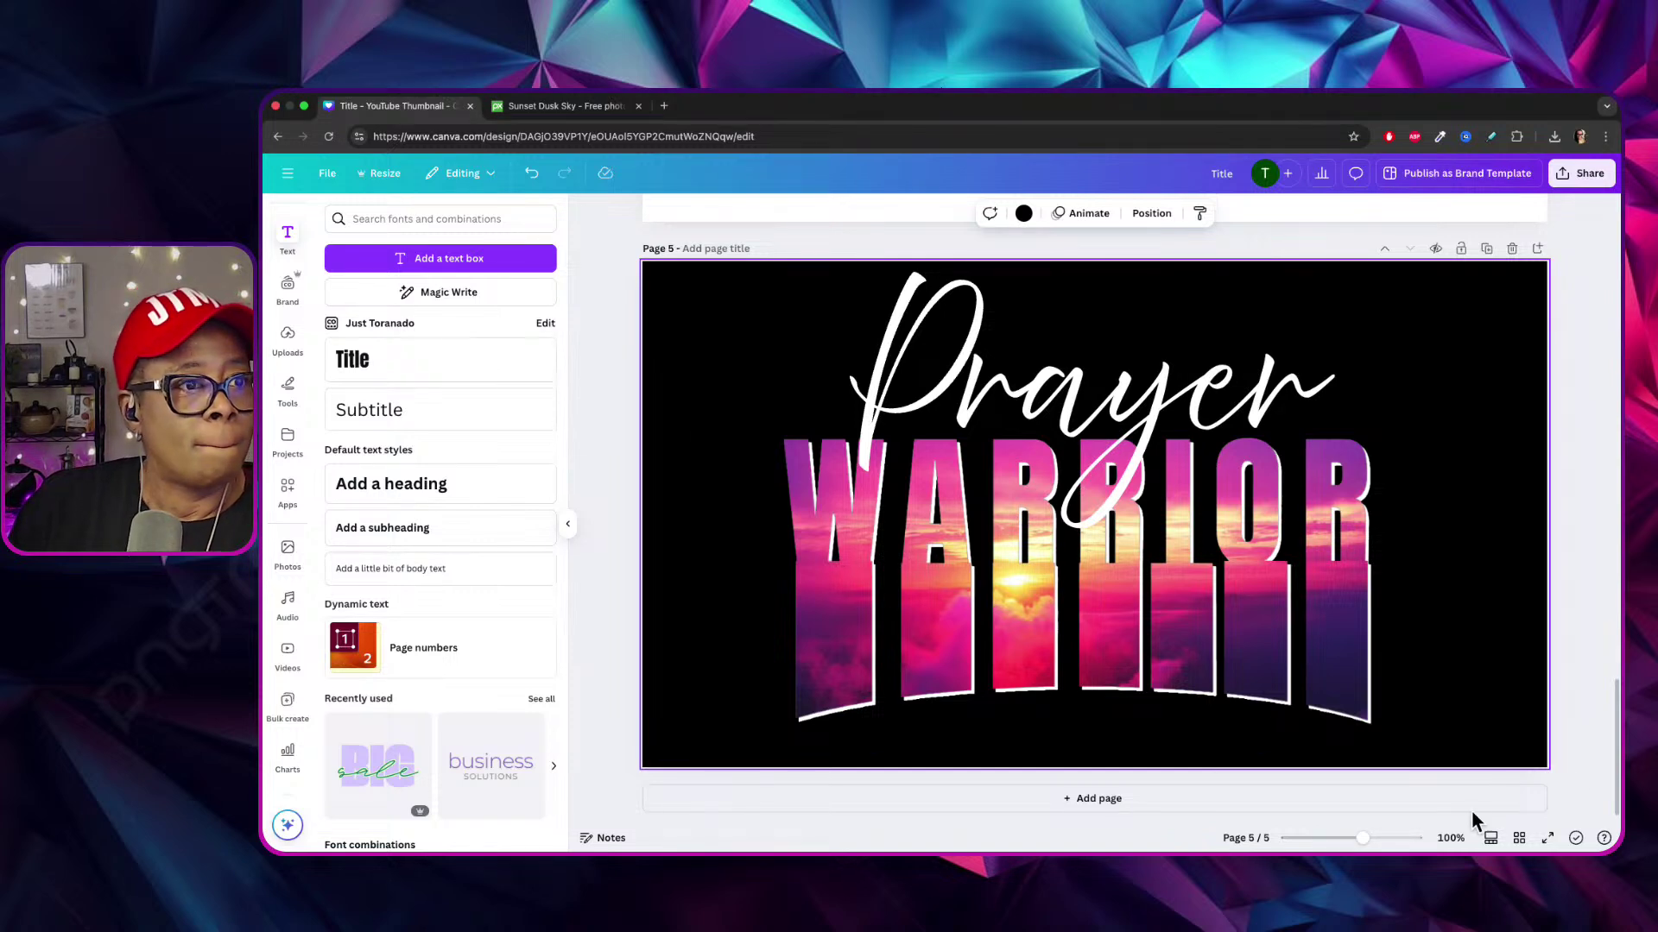
Duplicate page 5, then scale down Prayer and WARRIOR together on the copy and position them with empty space below.
{"action": "left_click", "coordinate": [1487, 248]}
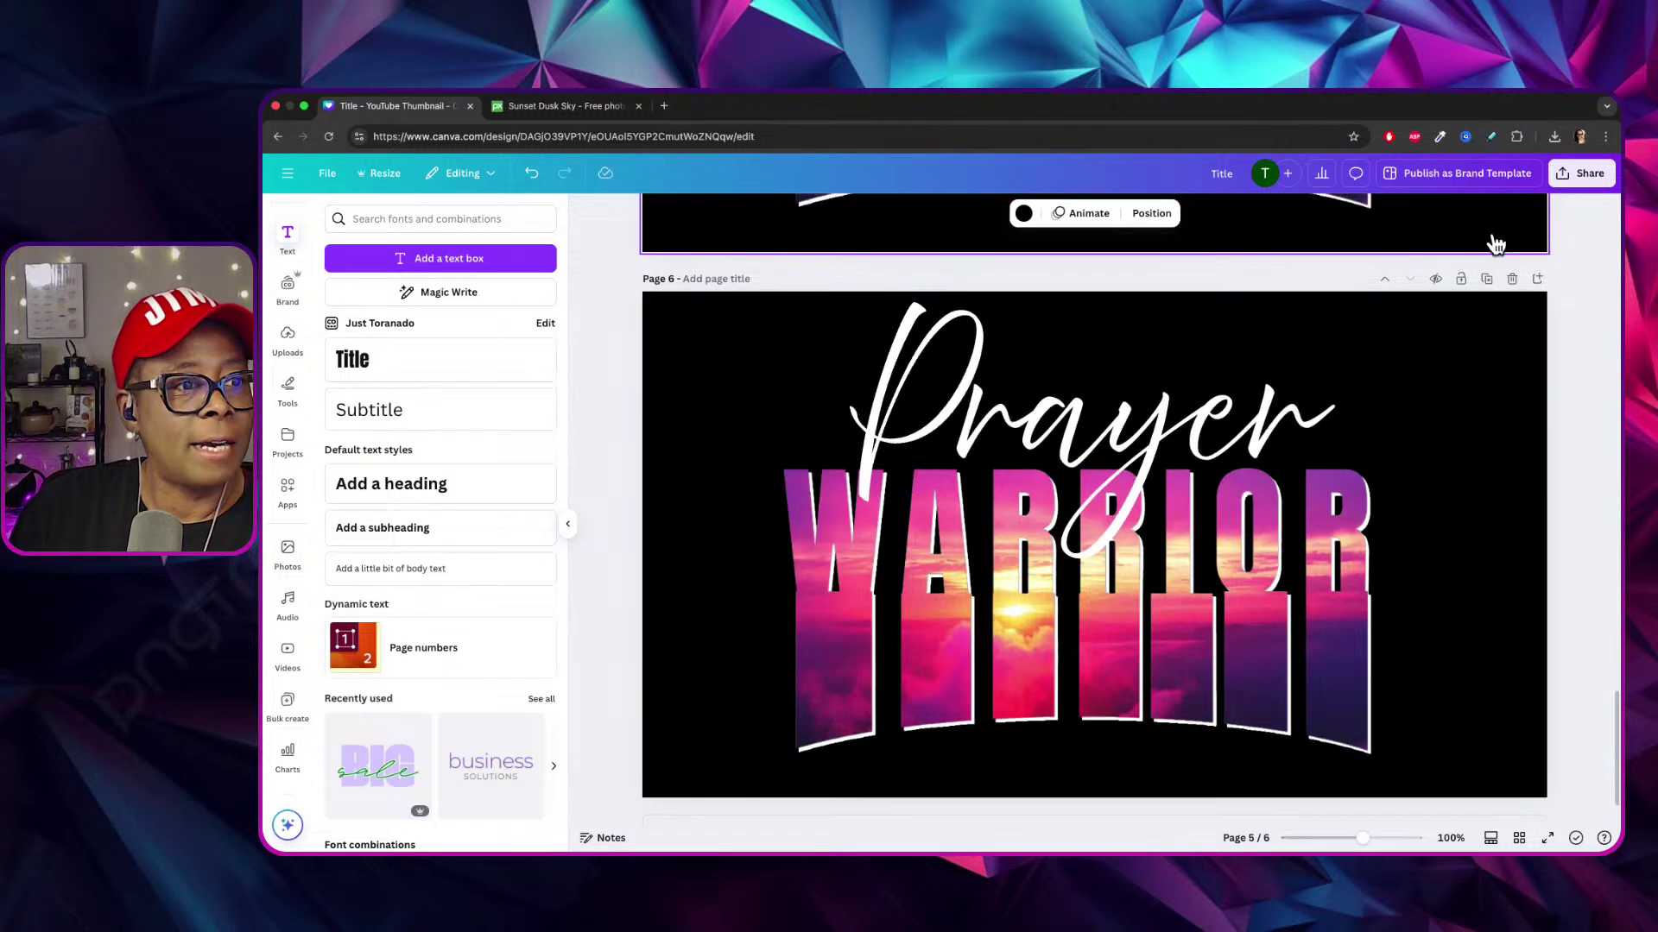
{"action": "left_click", "coordinate": [1079, 389]}
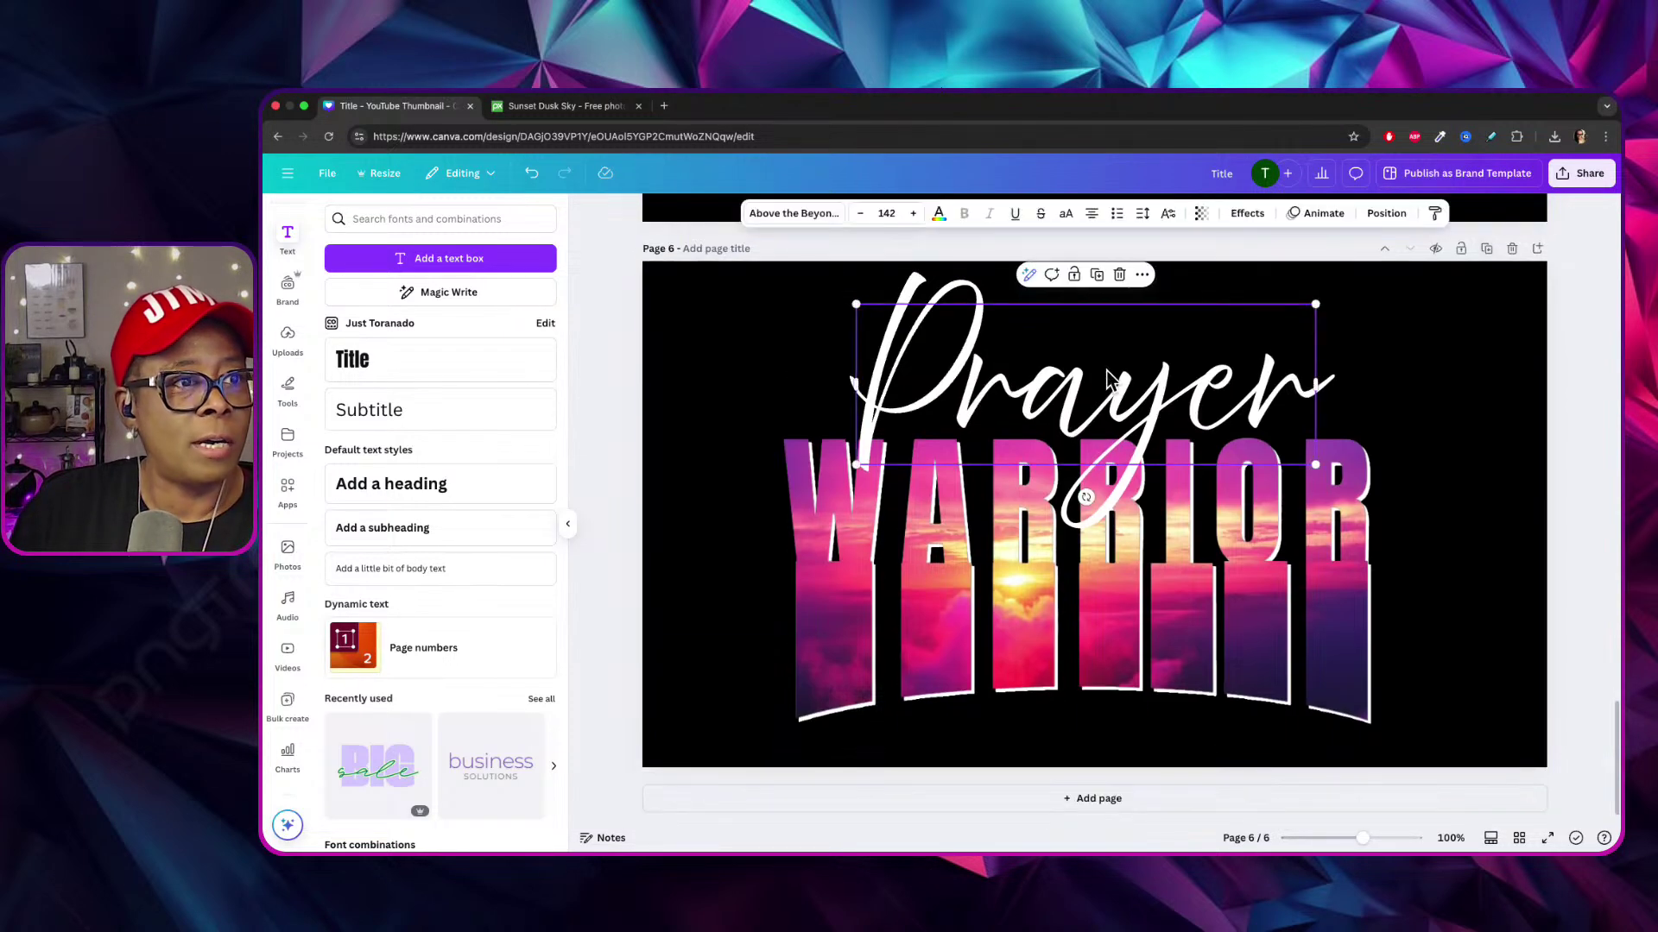
{"action": "left_click", "coordinate": [1149, 593], "text": "shift"}
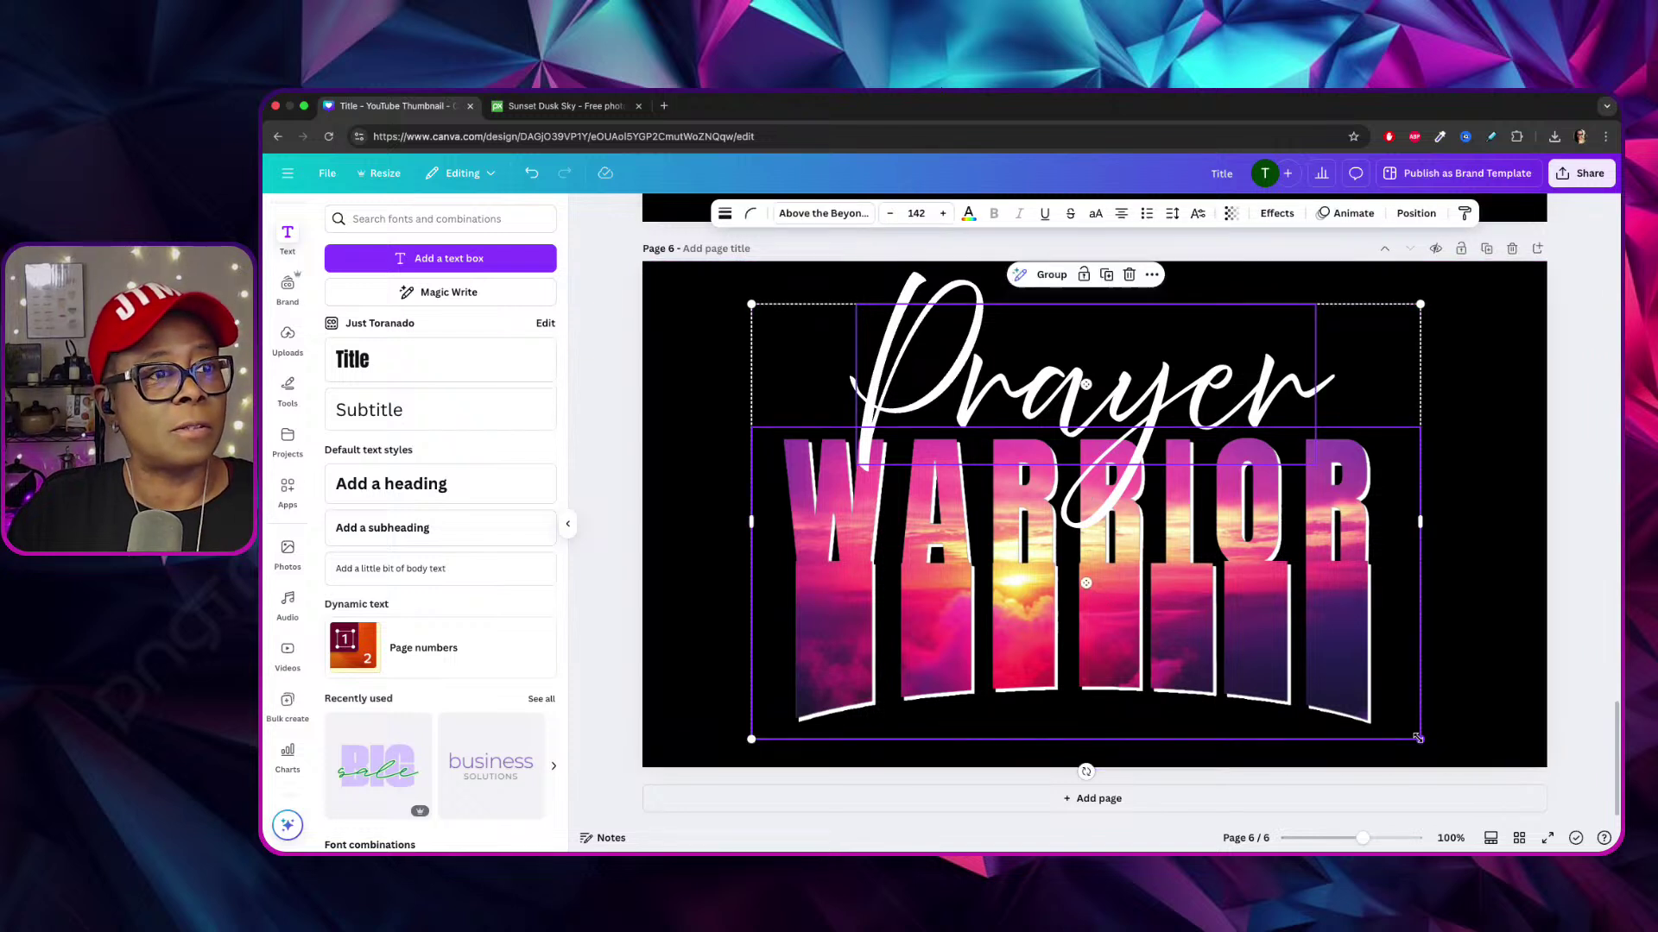
{"action": "left_click", "coordinate": [1036, 363]}
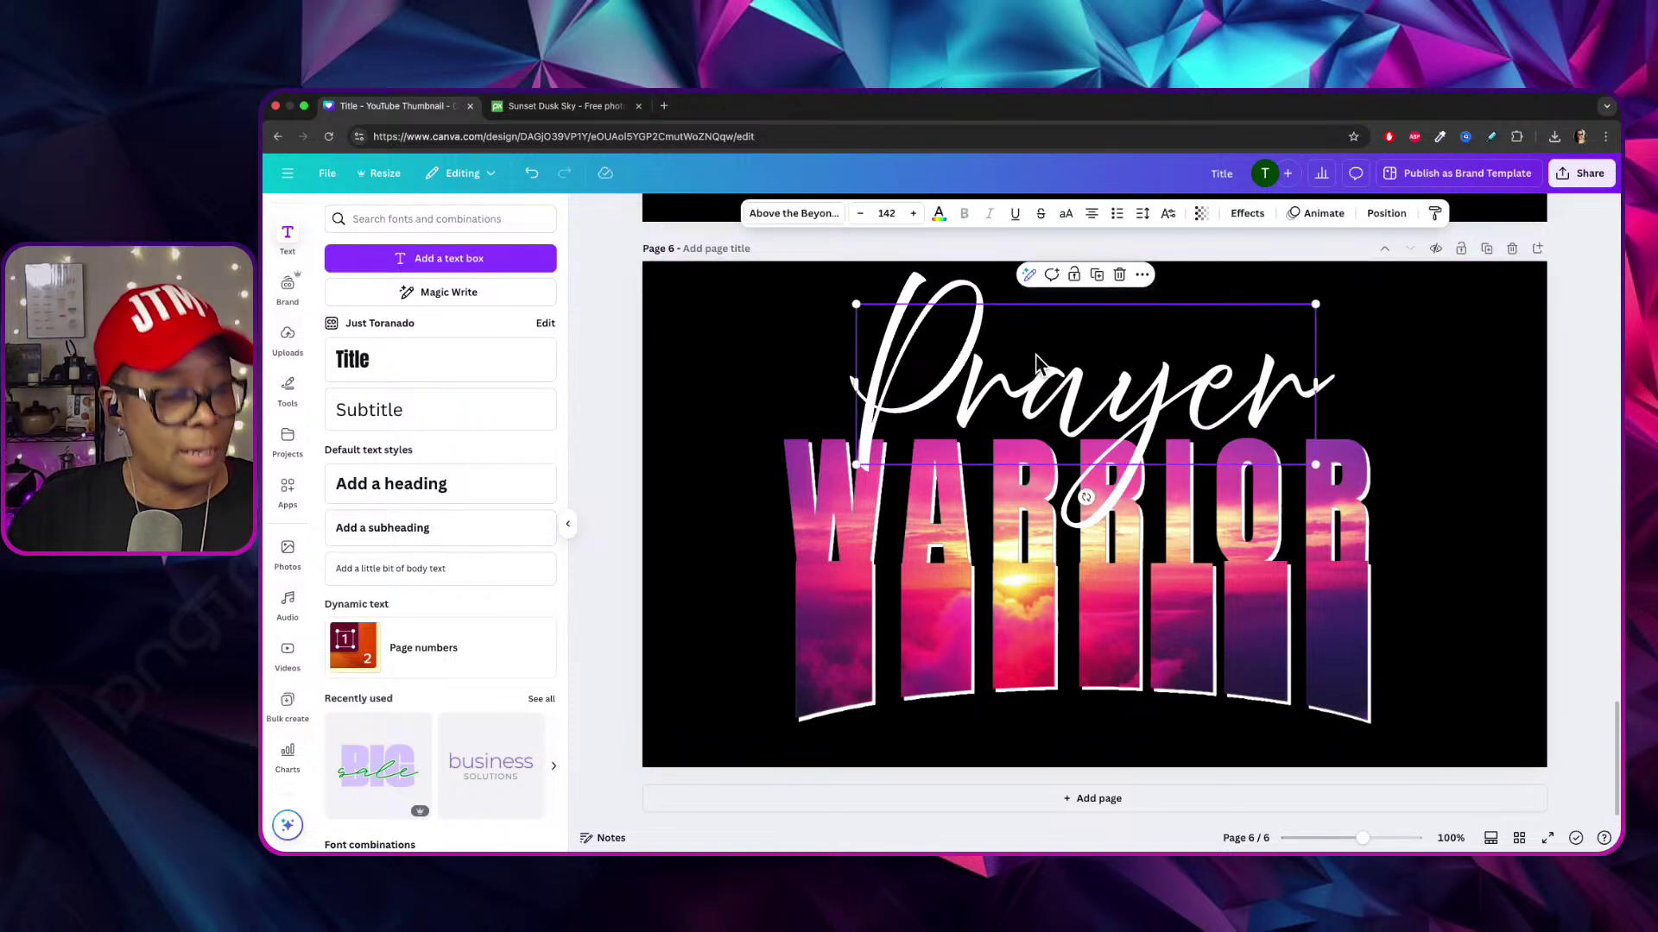
{"action": "left_click", "coordinate": [1005, 584], "text": "shift"}
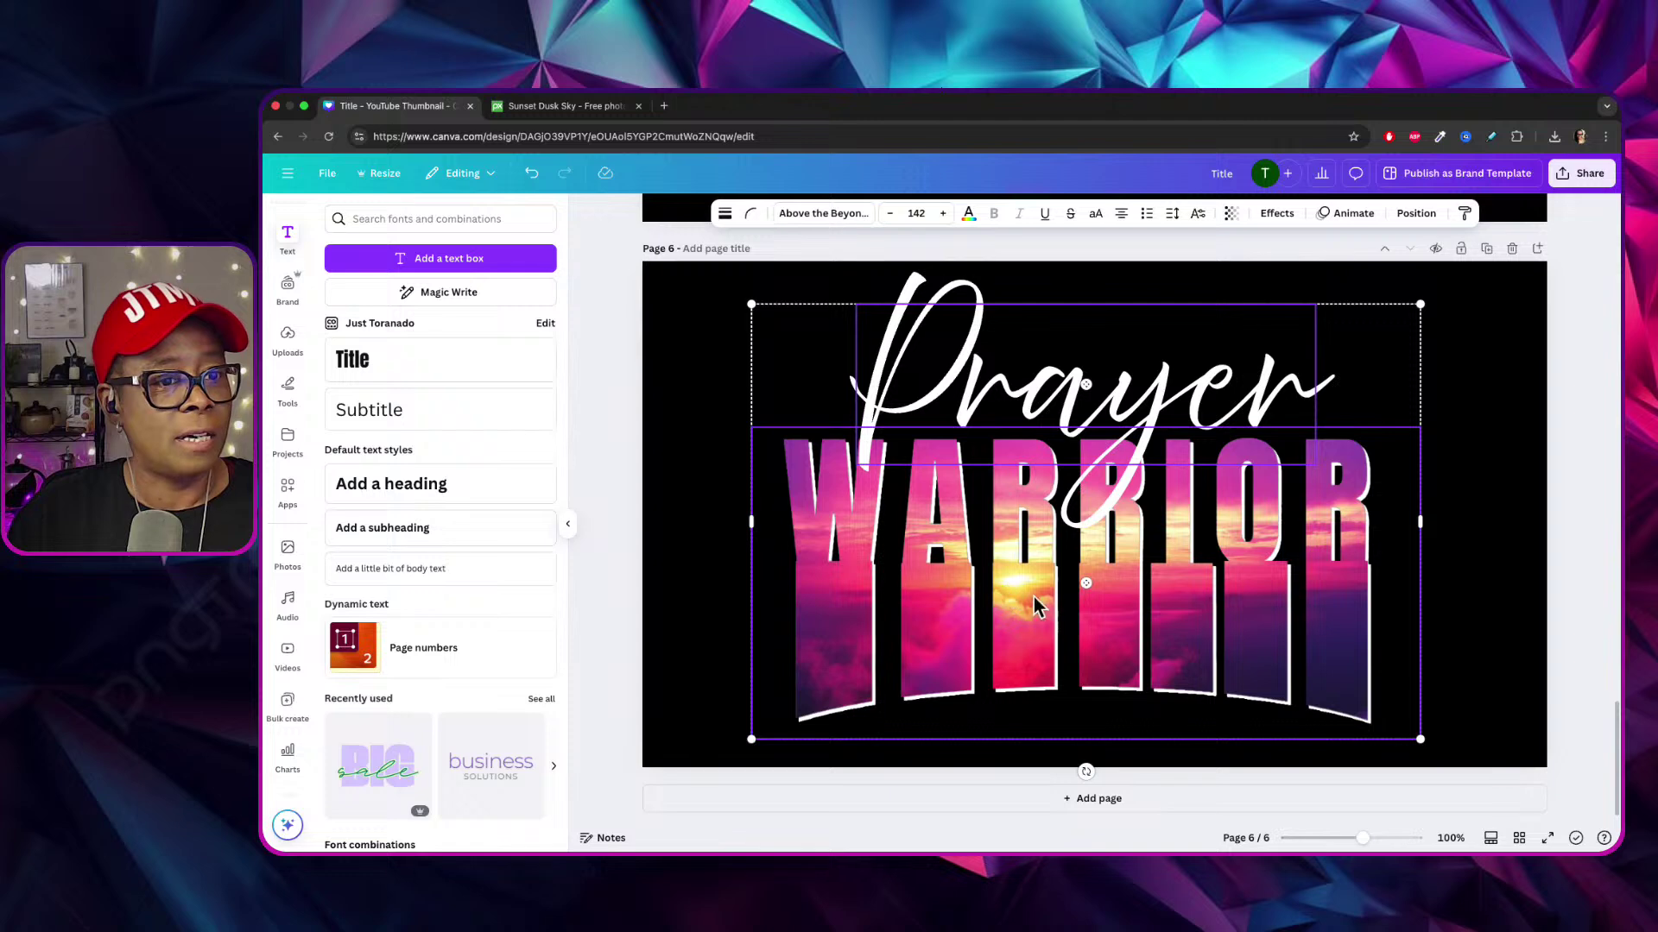
{"action": "left_click_drag", "start_coordinate": [1399, 721], "coordinate": [1187, 577]}
{"action": "left_click_drag", "start_coordinate": [1257, 641], "coordinate": [1277, 656]}
{"action": "left_click_drag", "start_coordinate": [1091, 516], "coordinate": [1152, 533]}
{"action": "left_click_drag", "start_coordinate": [1362, 648], "coordinate": [1396, 668]}
{"action": "left_click_drag", "start_coordinate": [1276, 618], "coordinate": [1295, 611]}
{"action": "left_click", "coordinate": [1505, 596]}
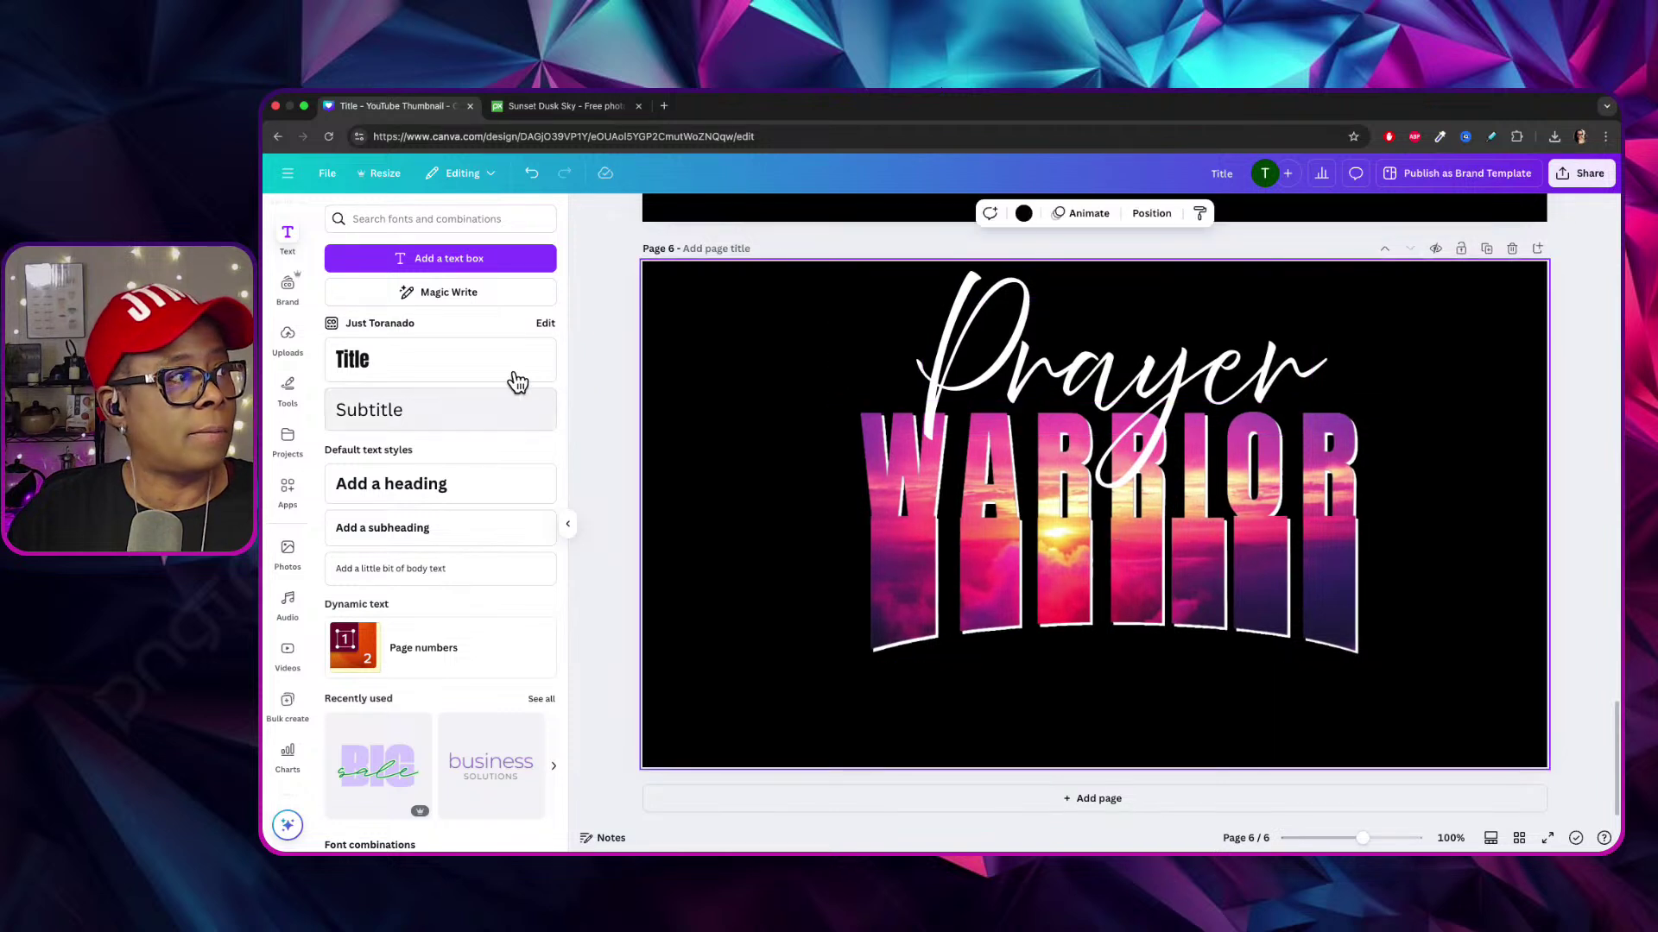
Add a Title text box in white and place it just below WARRIOR on page 6.
{"action": "left_click", "coordinate": [373, 355]}
{"action": "left_click", "coordinate": [939, 214]}
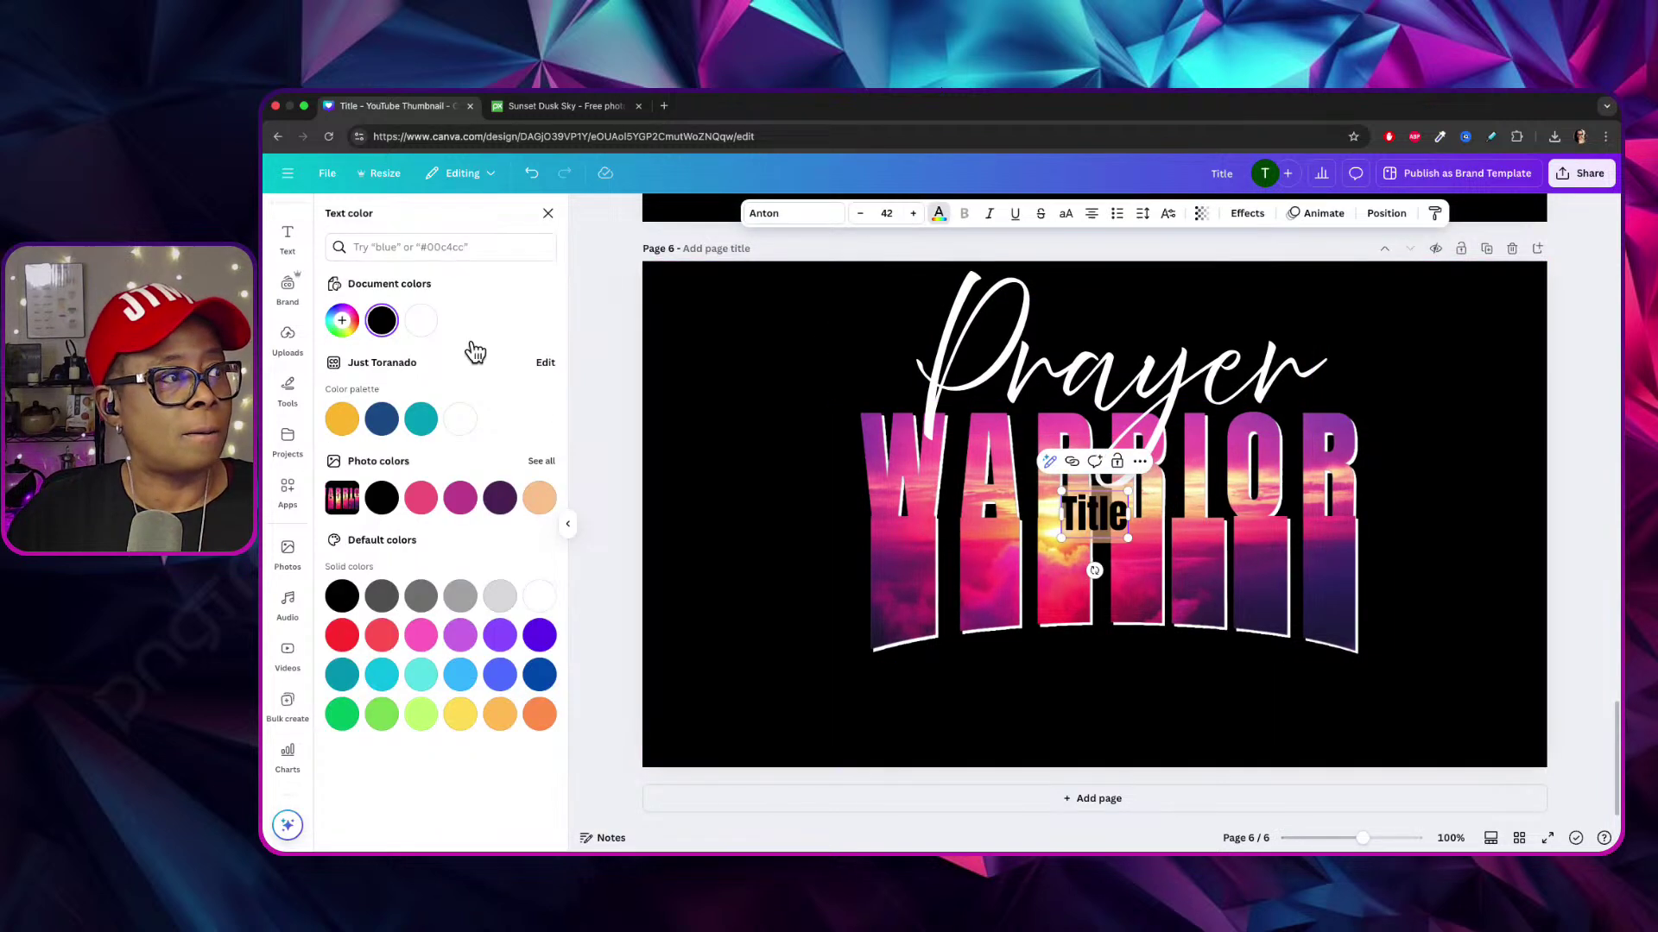
{"action": "left_click", "coordinate": [421, 321]}
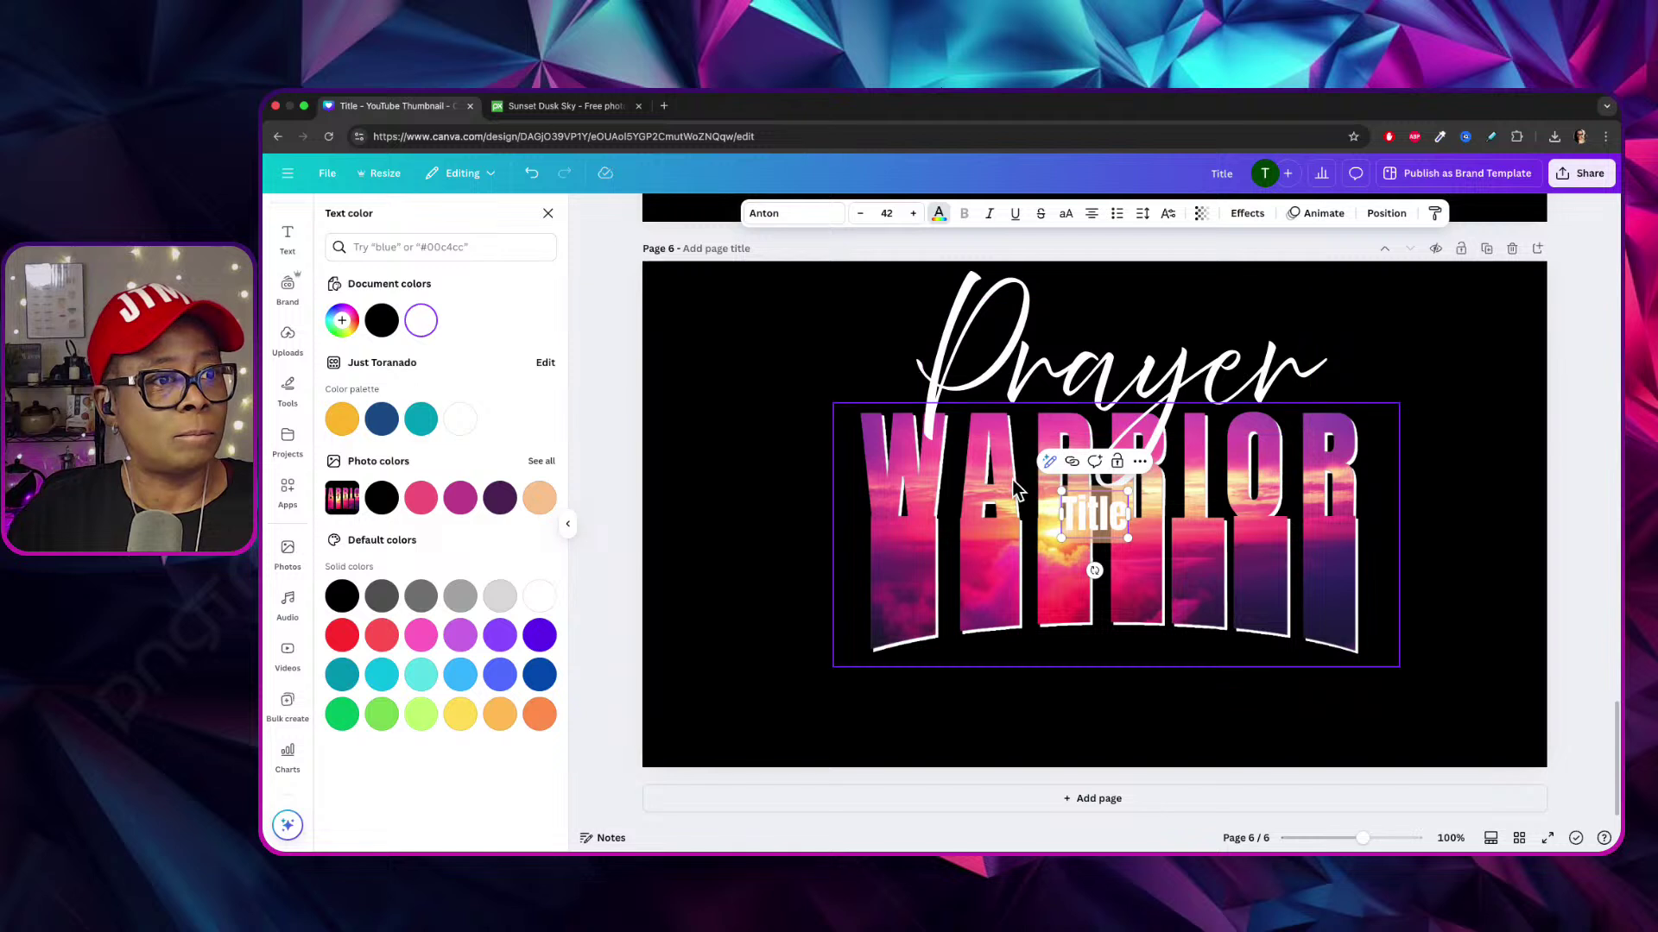
{"action": "left_click_drag", "start_coordinate": [1106, 504], "coordinate": [1084, 663]}
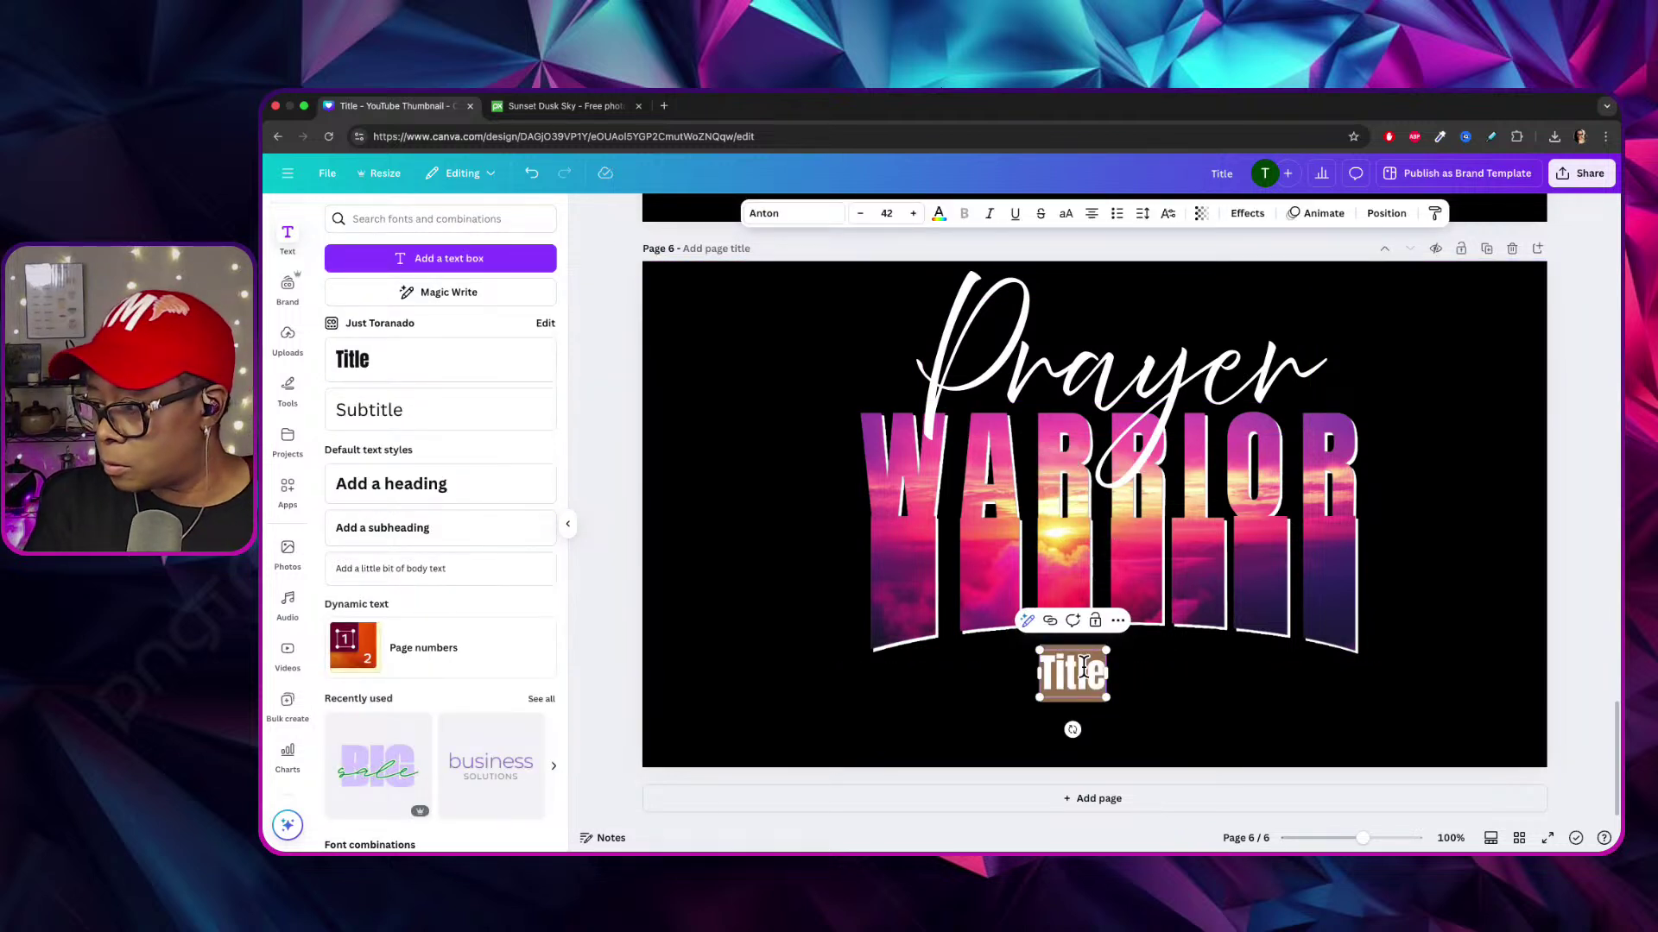
Replace the Title placeholder with the quote “I don’t fight with fists - I war in prayer.”.
{"action": "type", "text": "“"}
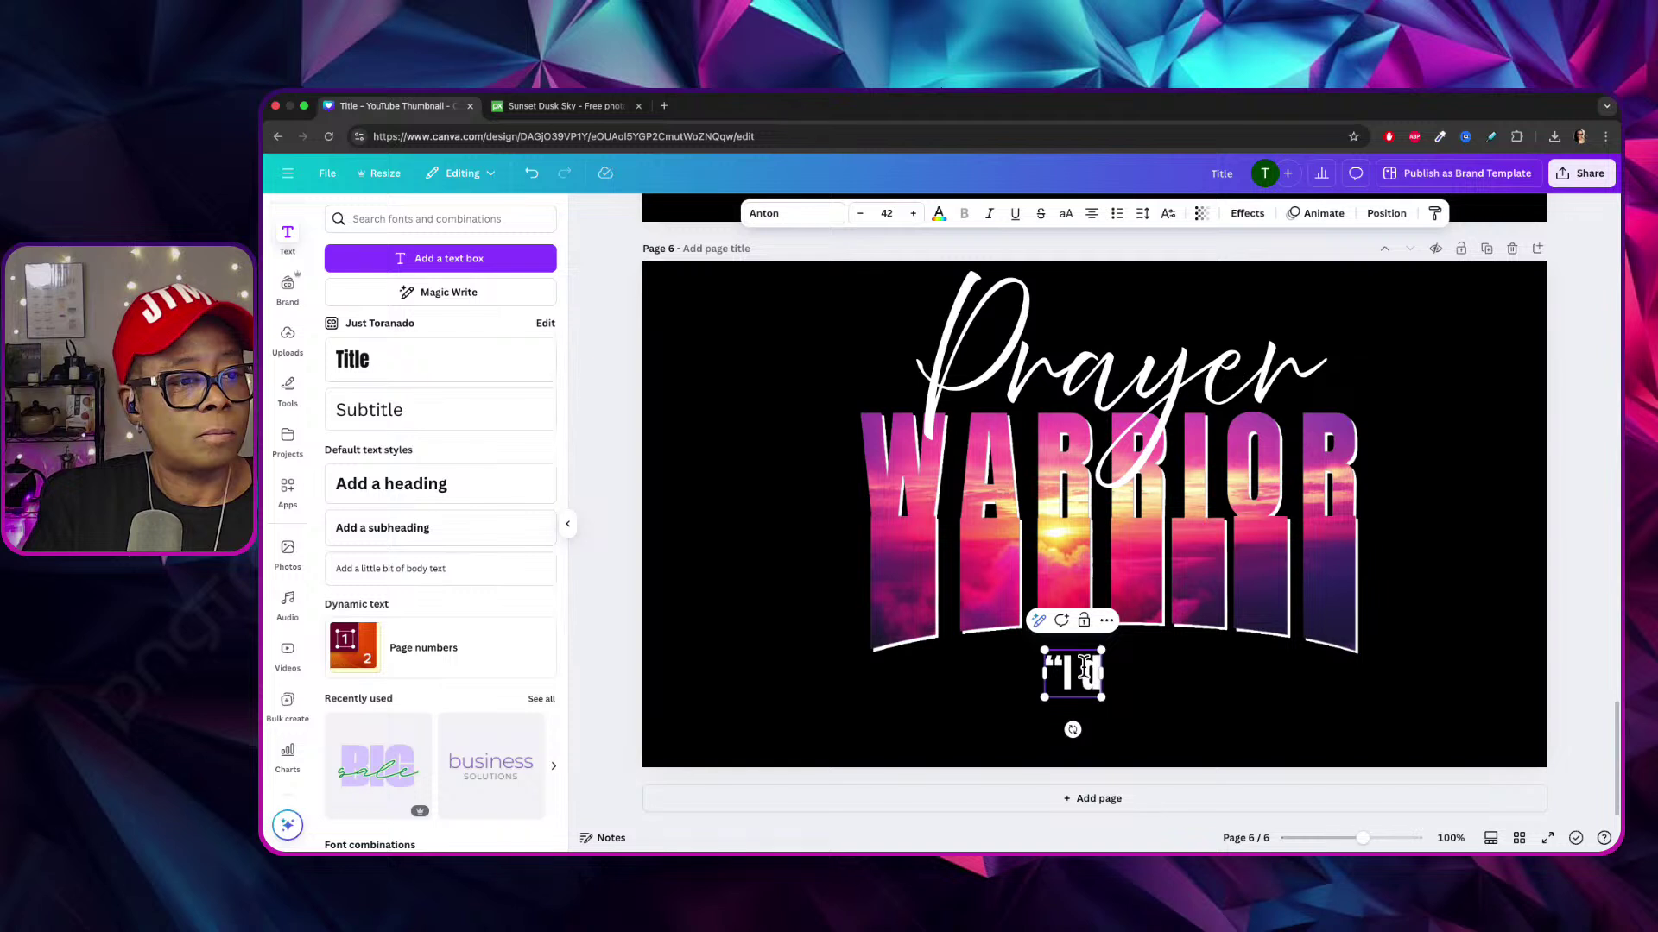
{"action": "type", "text": "I DON'T"}
{"action": "key", "text": "BackSpace"}
{"action": "key", "text": "BackSpace"}
{"action": "key", "text": "BackSpace"}
{"action": "key", "text": "BackSpace"}
{"action": "key", "text": "BackSpace"}
{"action": "key", "text": "BackSpace"}
{"action": "key", "text": "BackSpace"}
{"action": "type", "text": "I don't fight"}
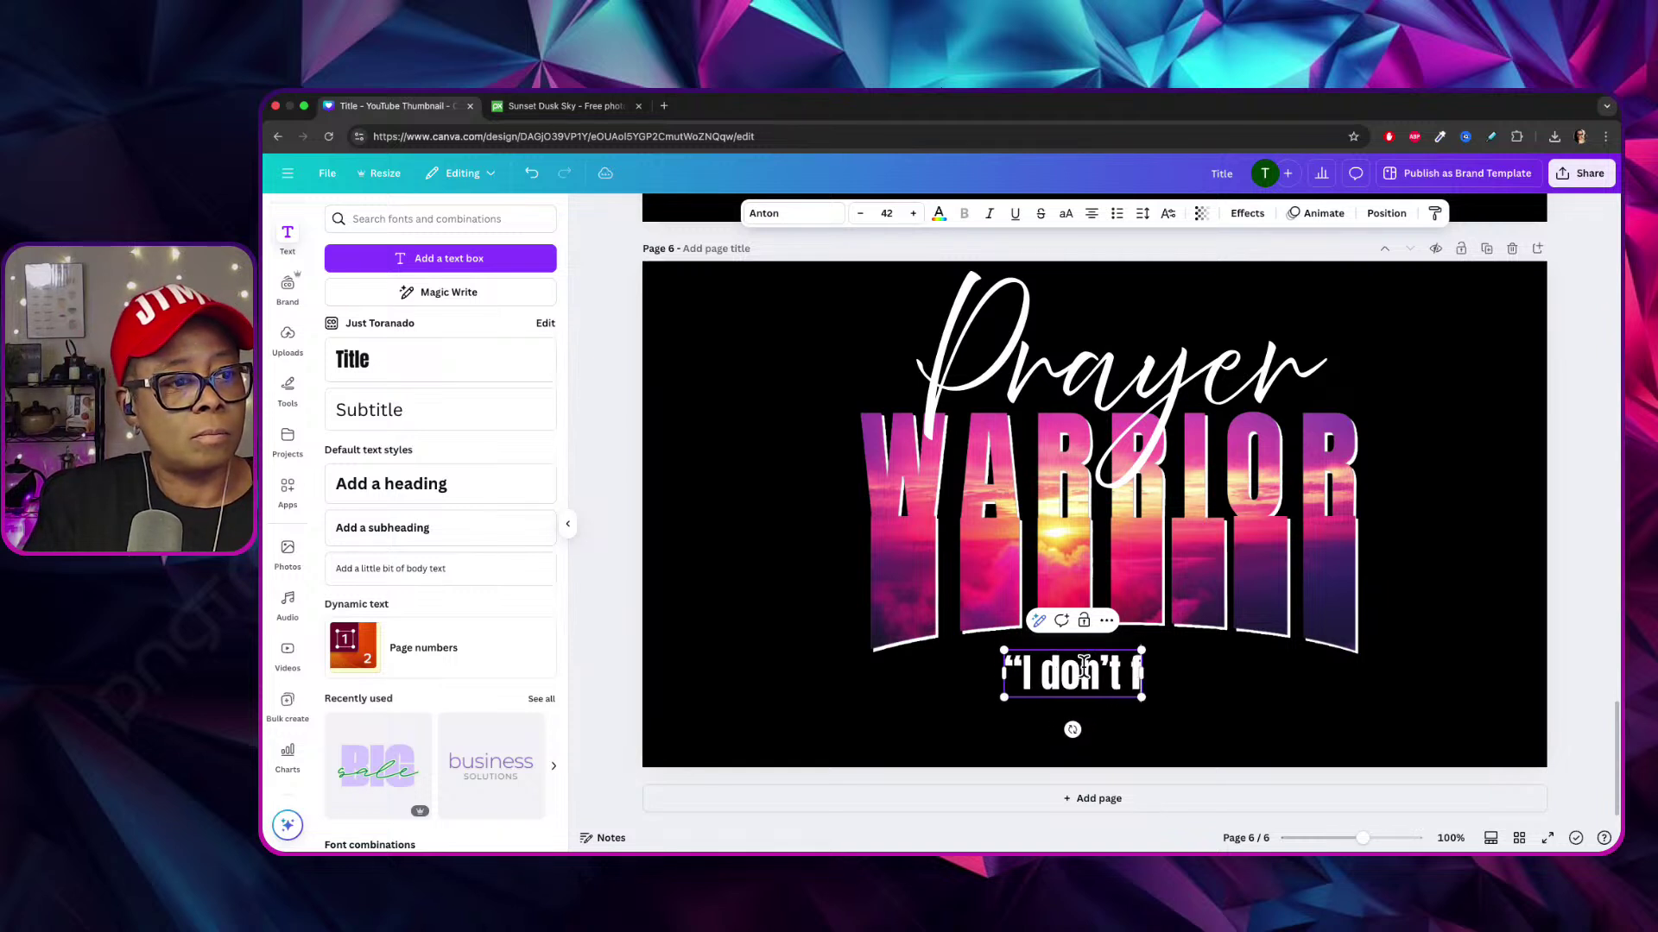
{"action": "type", "text": " with fists"}
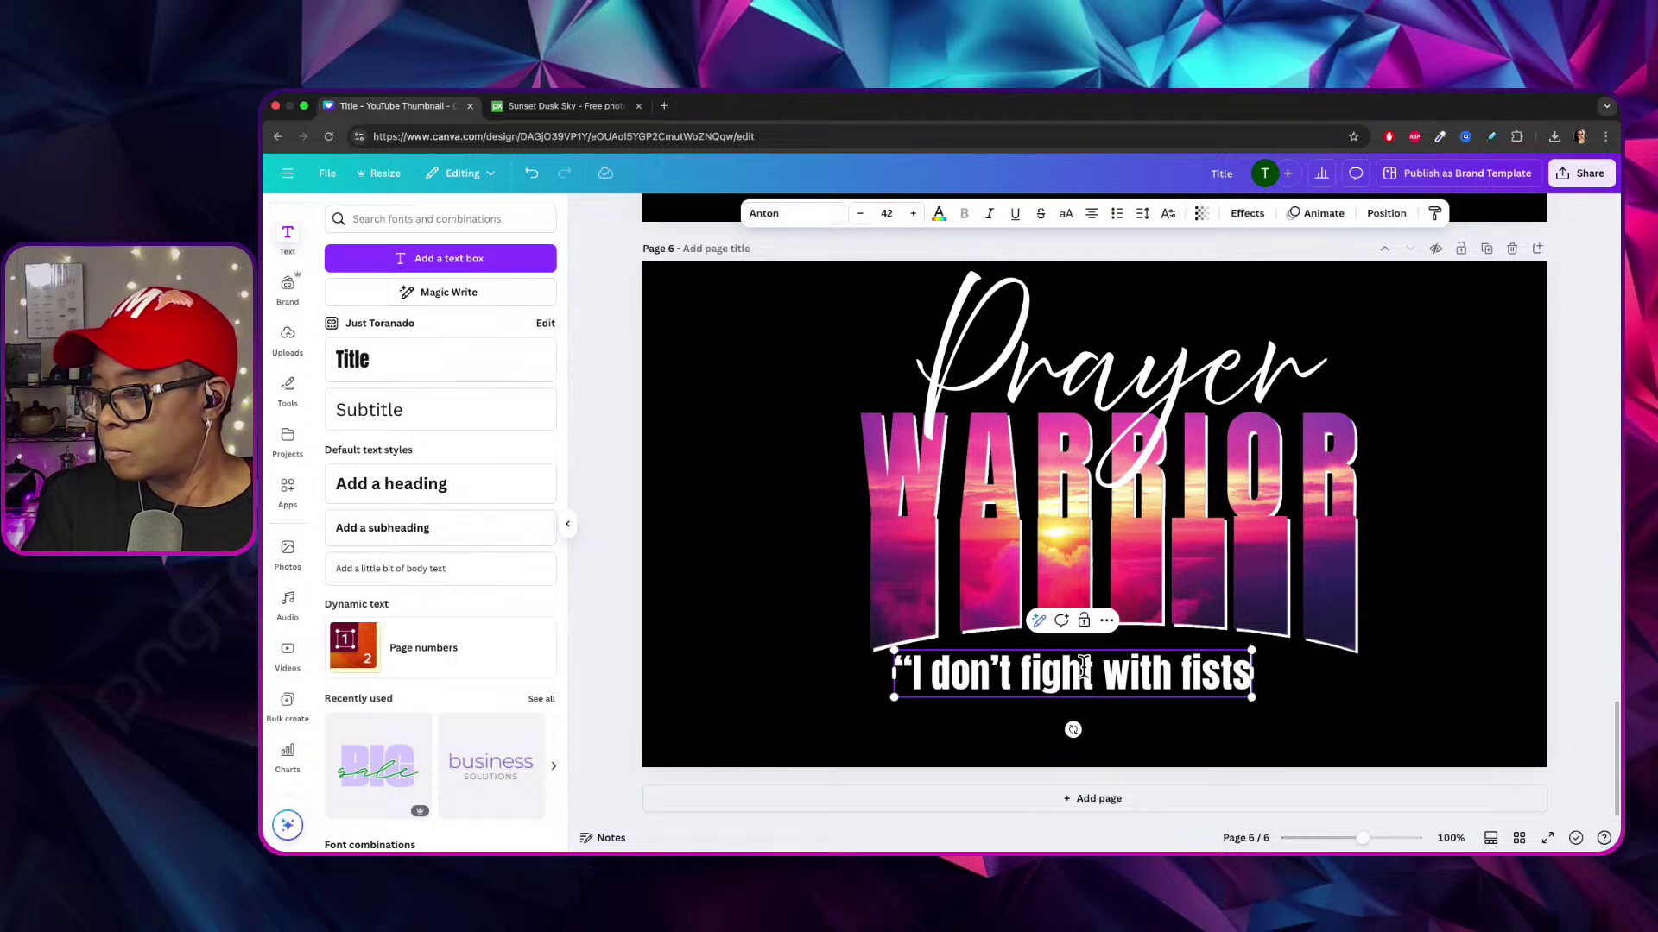
{"action": "type", "text": " - I"}
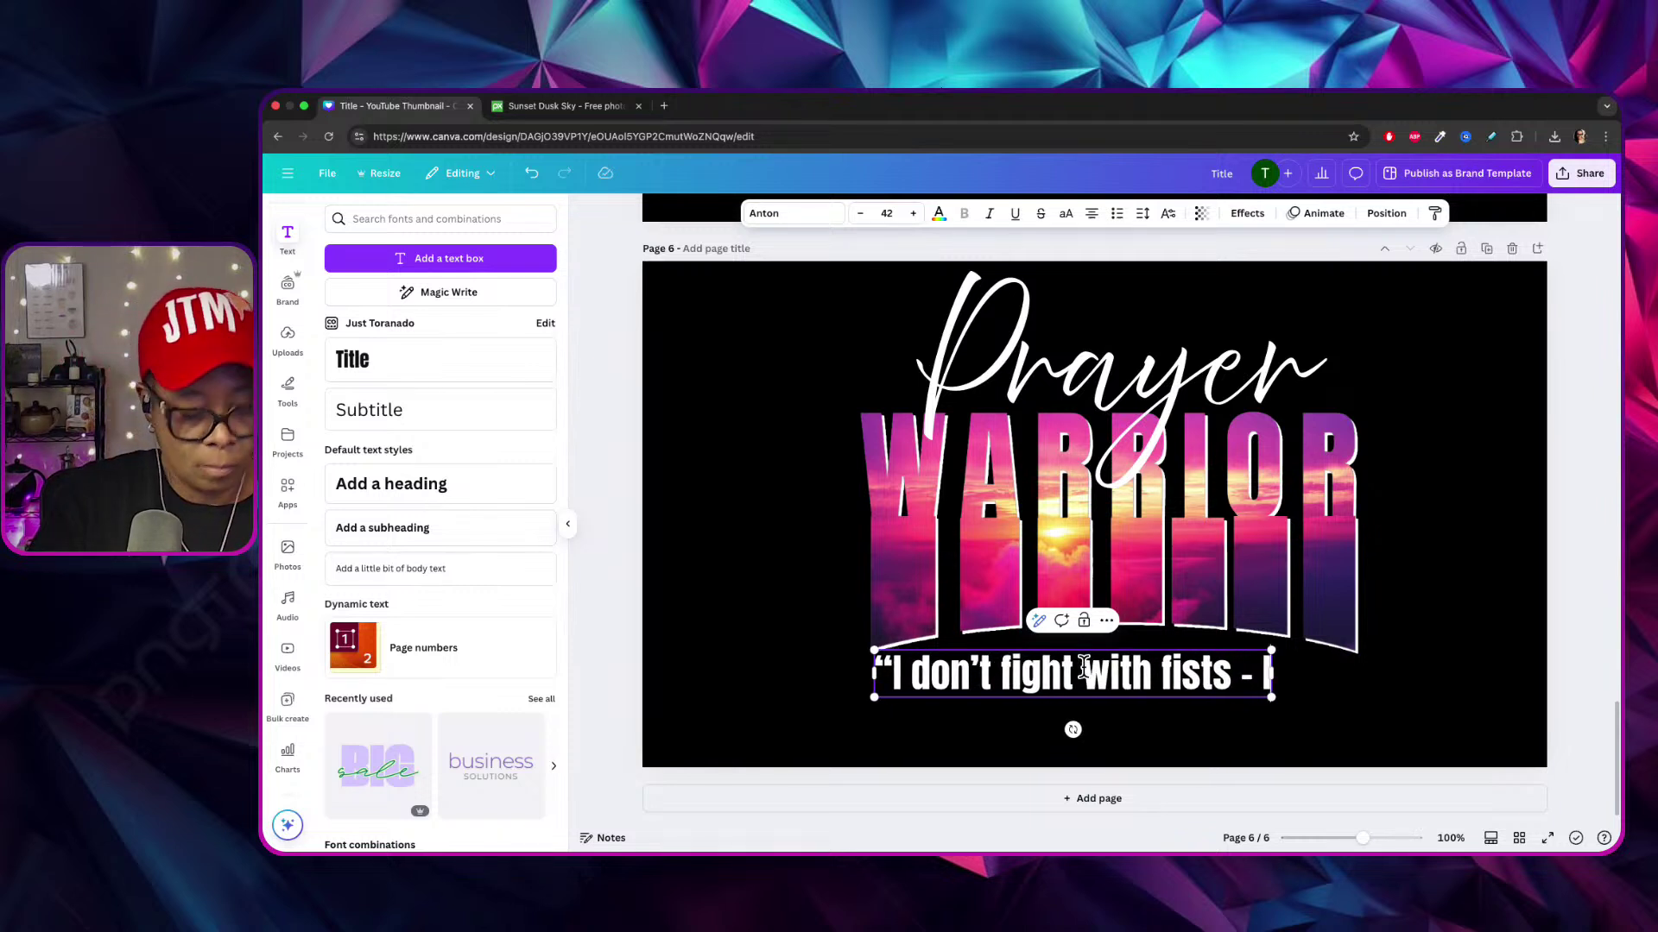
{"action": "type", "text": " war in prayer"}
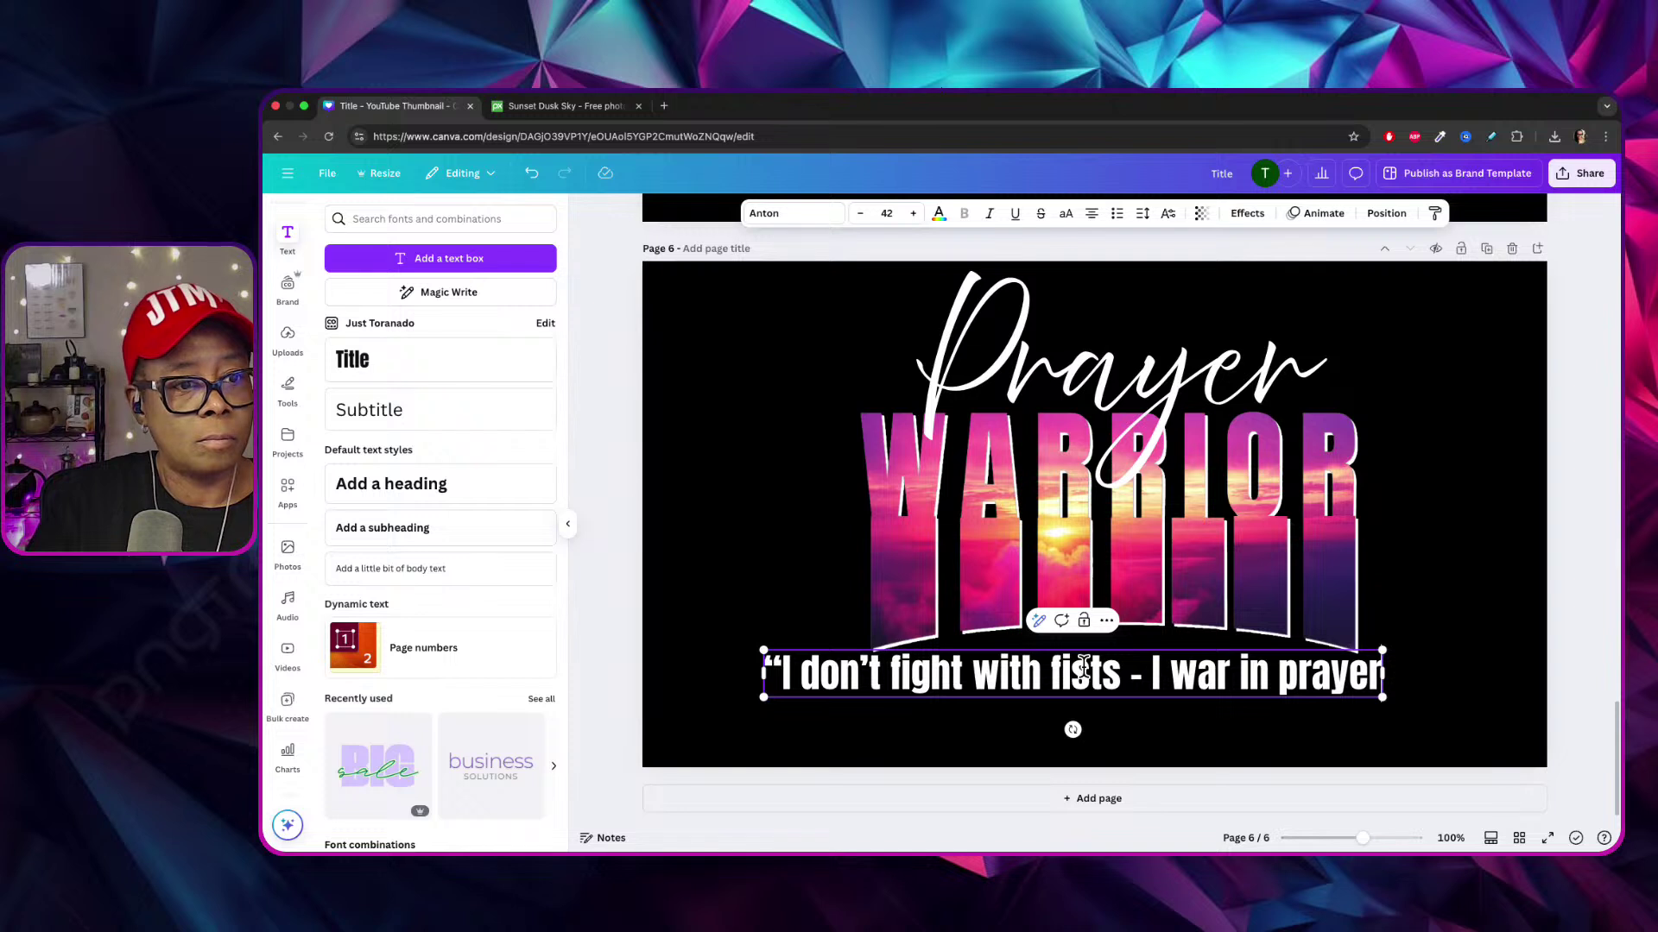
{"action": "type", "text": ".”"}
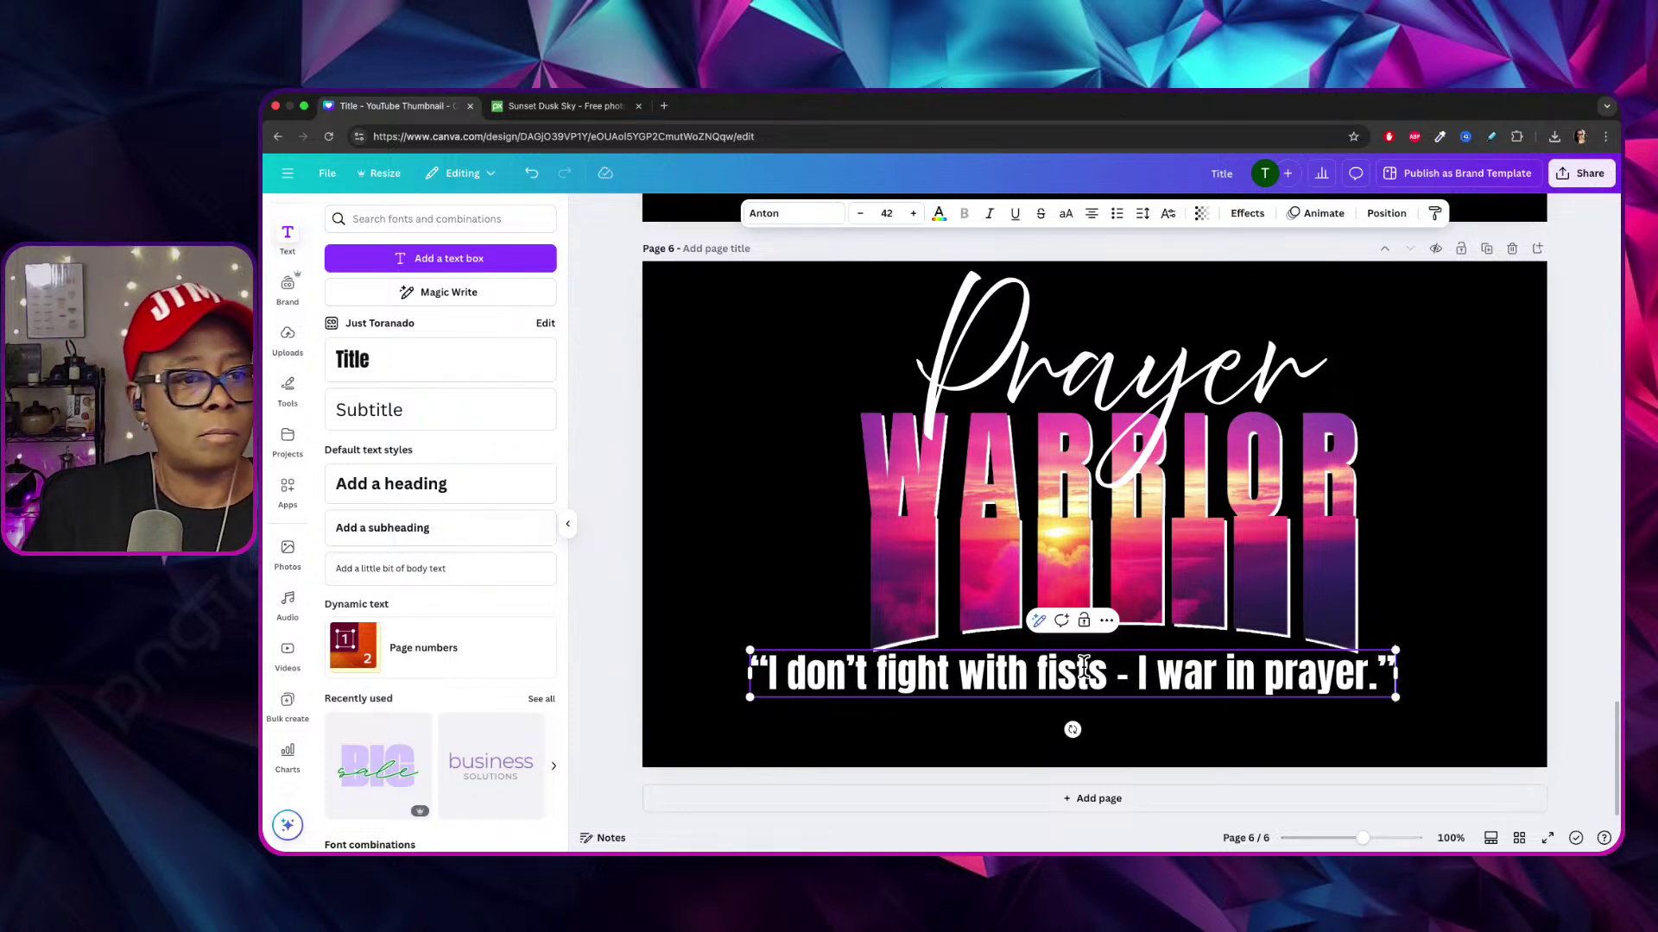
Shift the quote slightly right and down beneath WARRIOR.
{"action": "left_click", "coordinate": [1370, 726]}
{"action": "mouse_move", "coordinate": [1221, 677]}
{"action": "left_mouse_down"}
{"action": "mouse_move", "coordinate": [1262, 671]}
{"action": "mouse_move", "coordinate": [1238, 675]}
{"action": "left_mouse_up"}
{"action": "left_click", "coordinate": [1243, 736]}
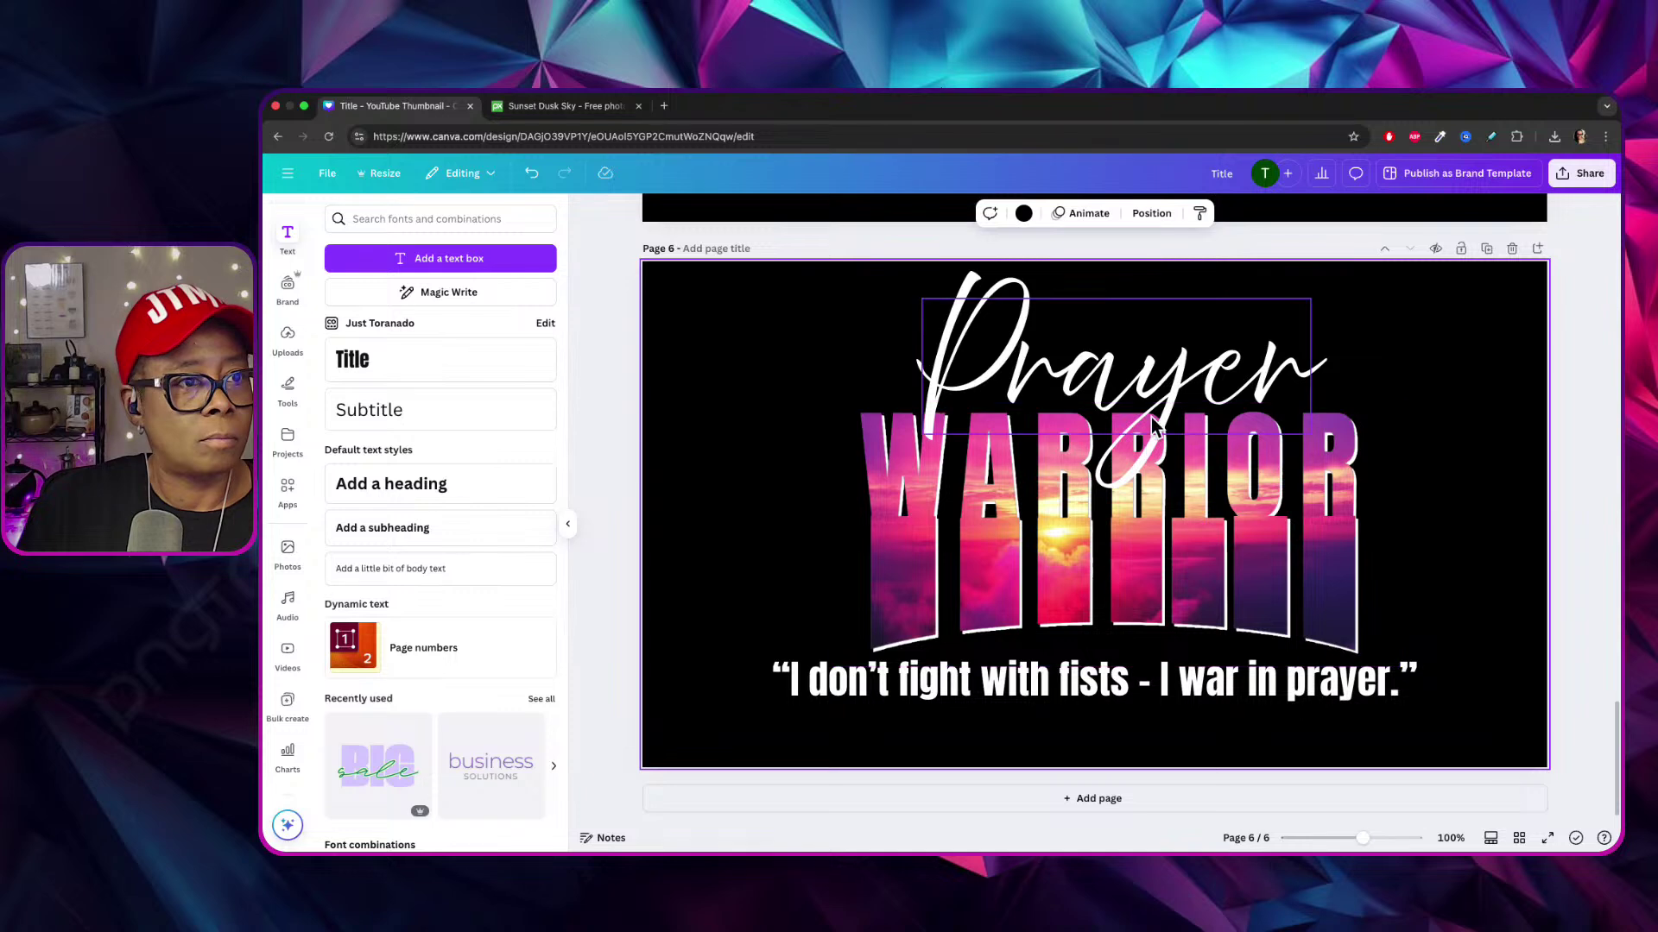
Duplicate the Prayer text, move the copy down over WARRIOR and change its wording to Ephesians.
{"action": "right_click", "coordinate": [1147, 373]}
{"action": "left_click", "coordinate": [1200, 481]}
{"action": "left_click_drag", "start_coordinate": [1152, 363], "coordinate": [1163, 516]}
{"action": "double_click", "coordinate": [1163, 515]}
{"action": "type", "text": "Ephe"}
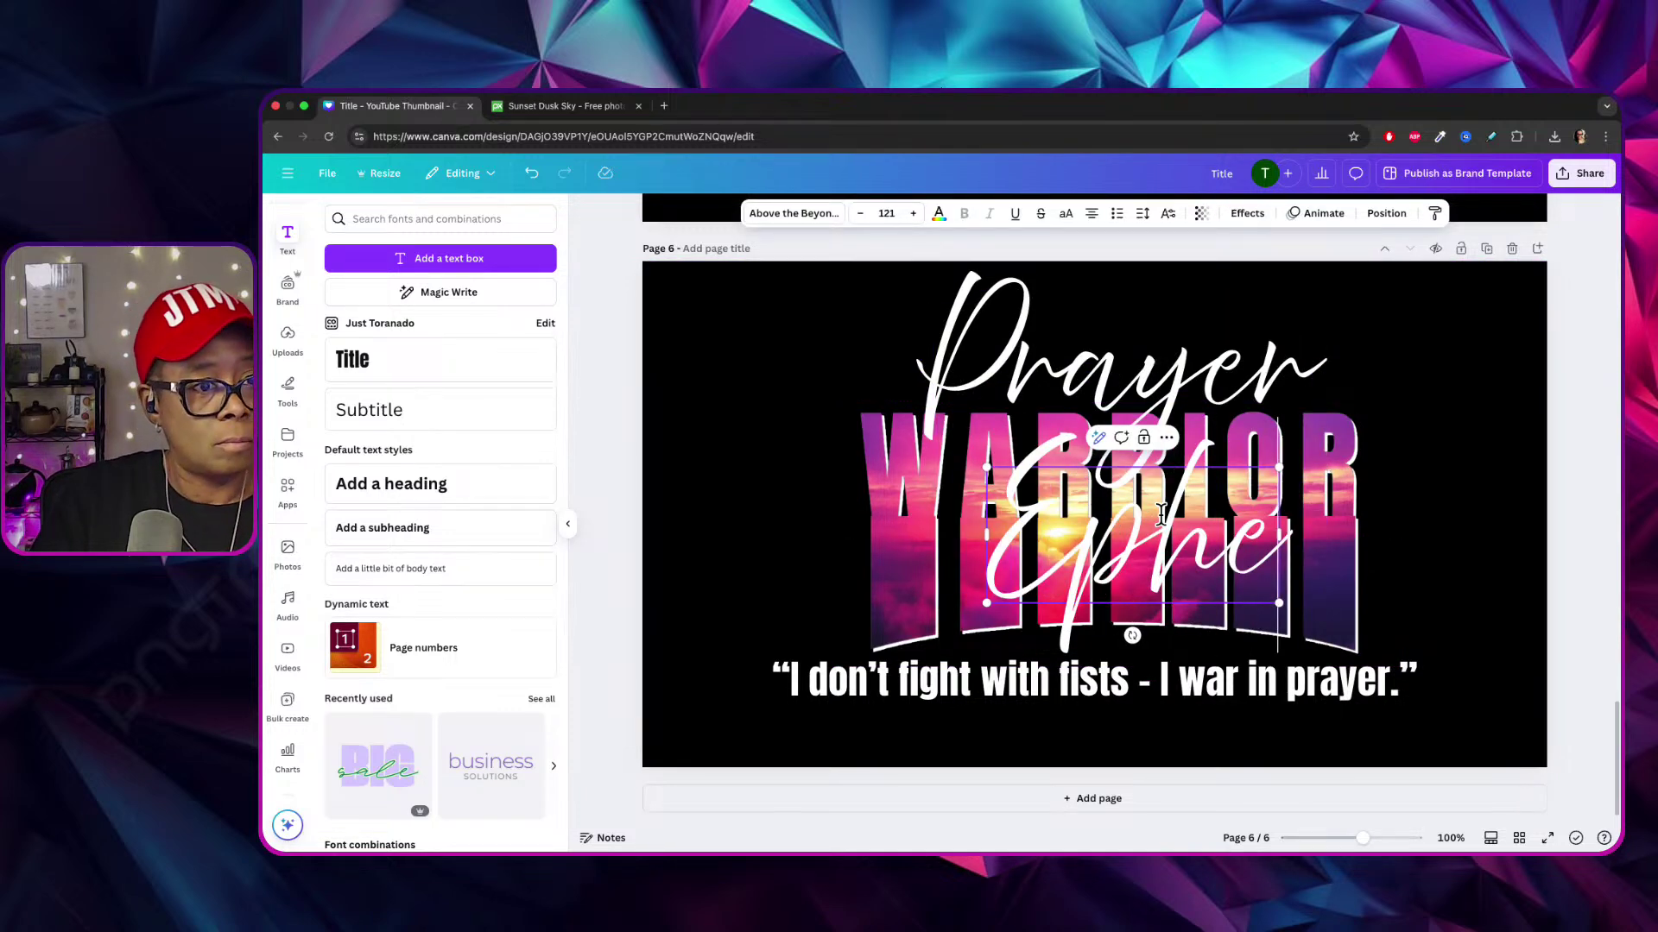
{"action": "type", "text": "sians"}
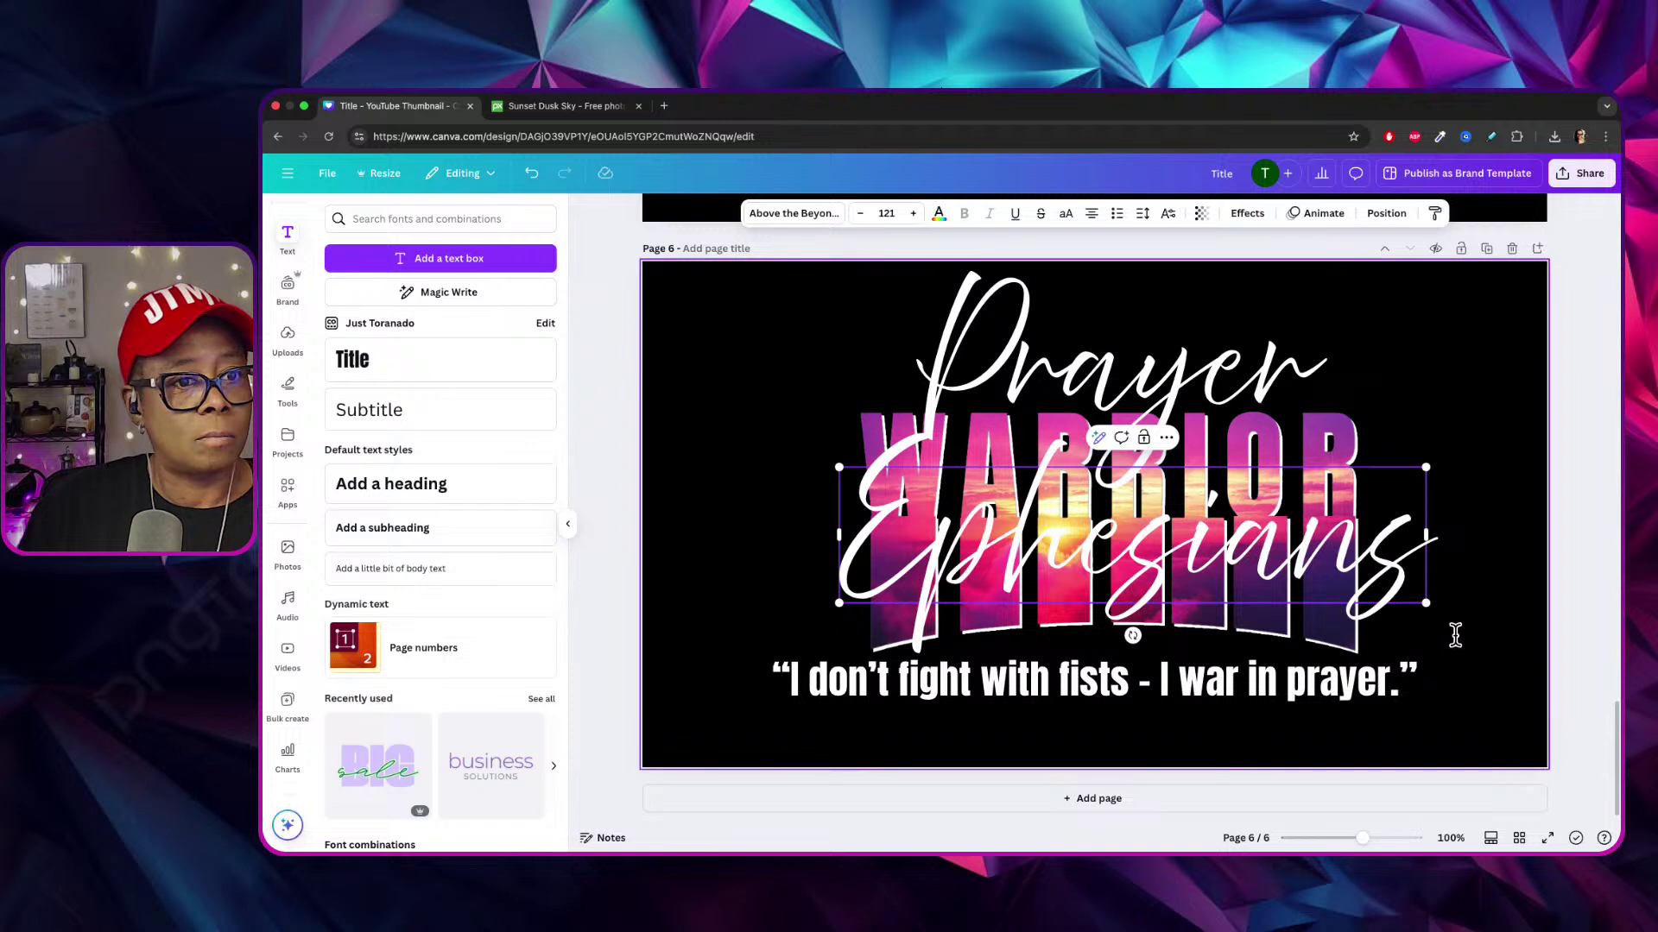
Shrink the Ephesians text, extend it to read Ephesians 6:12, and place it under the right end of the quote.
{"action": "left_click_drag", "start_coordinate": [1426, 603], "coordinate": [1249, 720]}
{"action": "double_click", "coordinate": [1276, 722]}
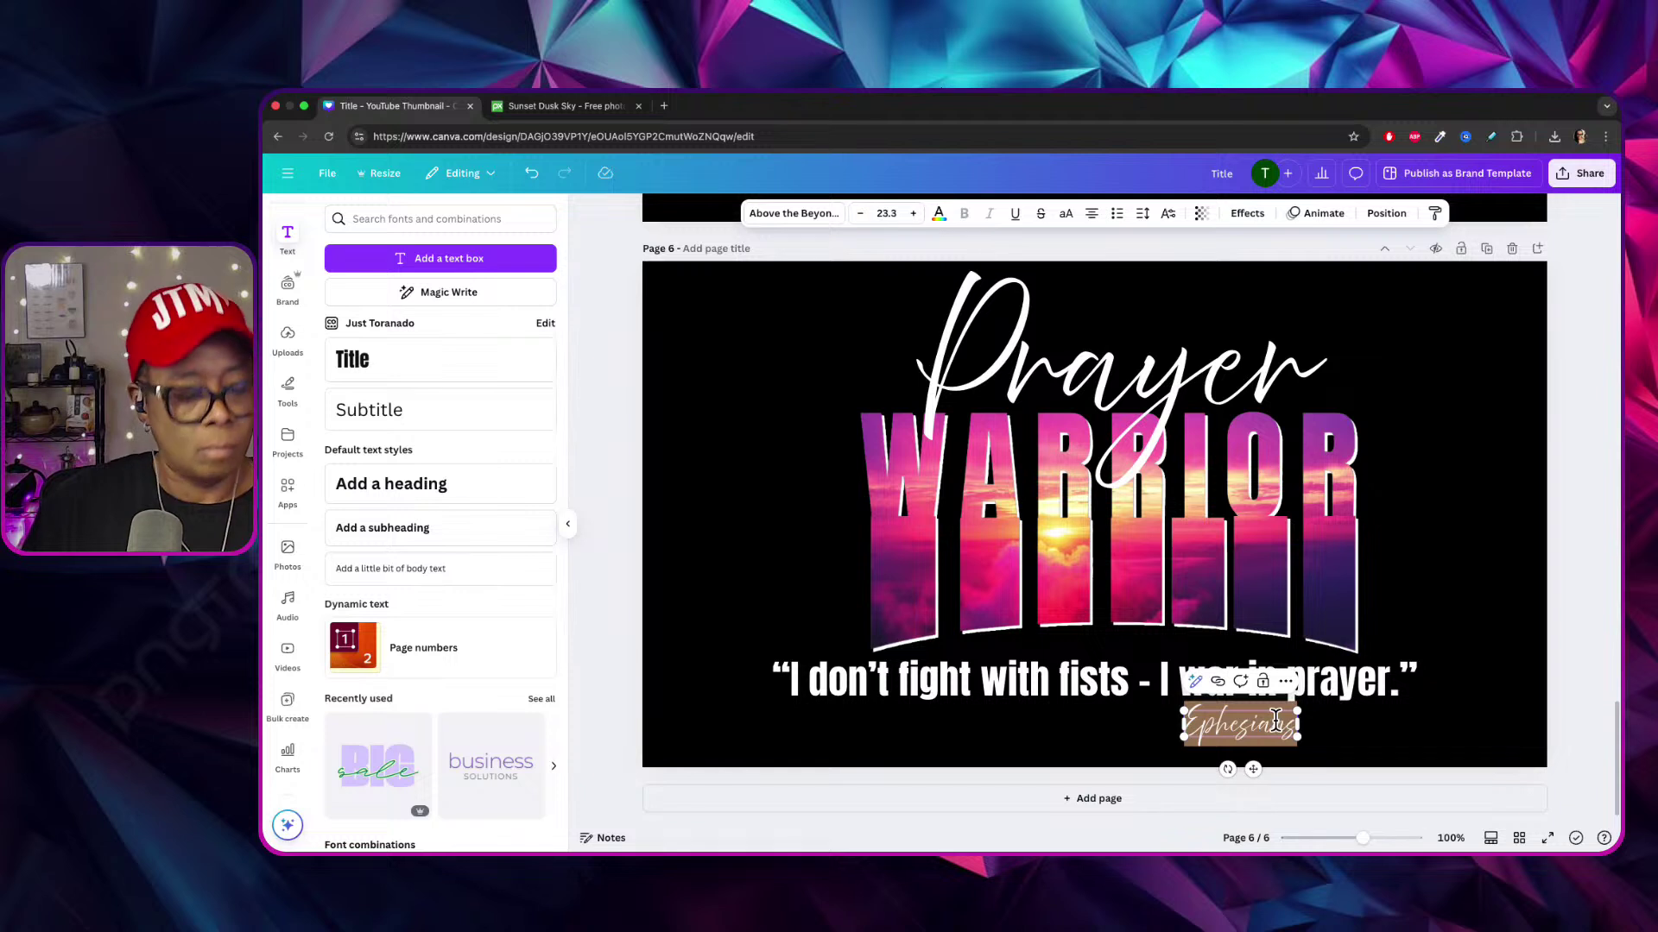
{"action": "type", "text": "Ephesians"}
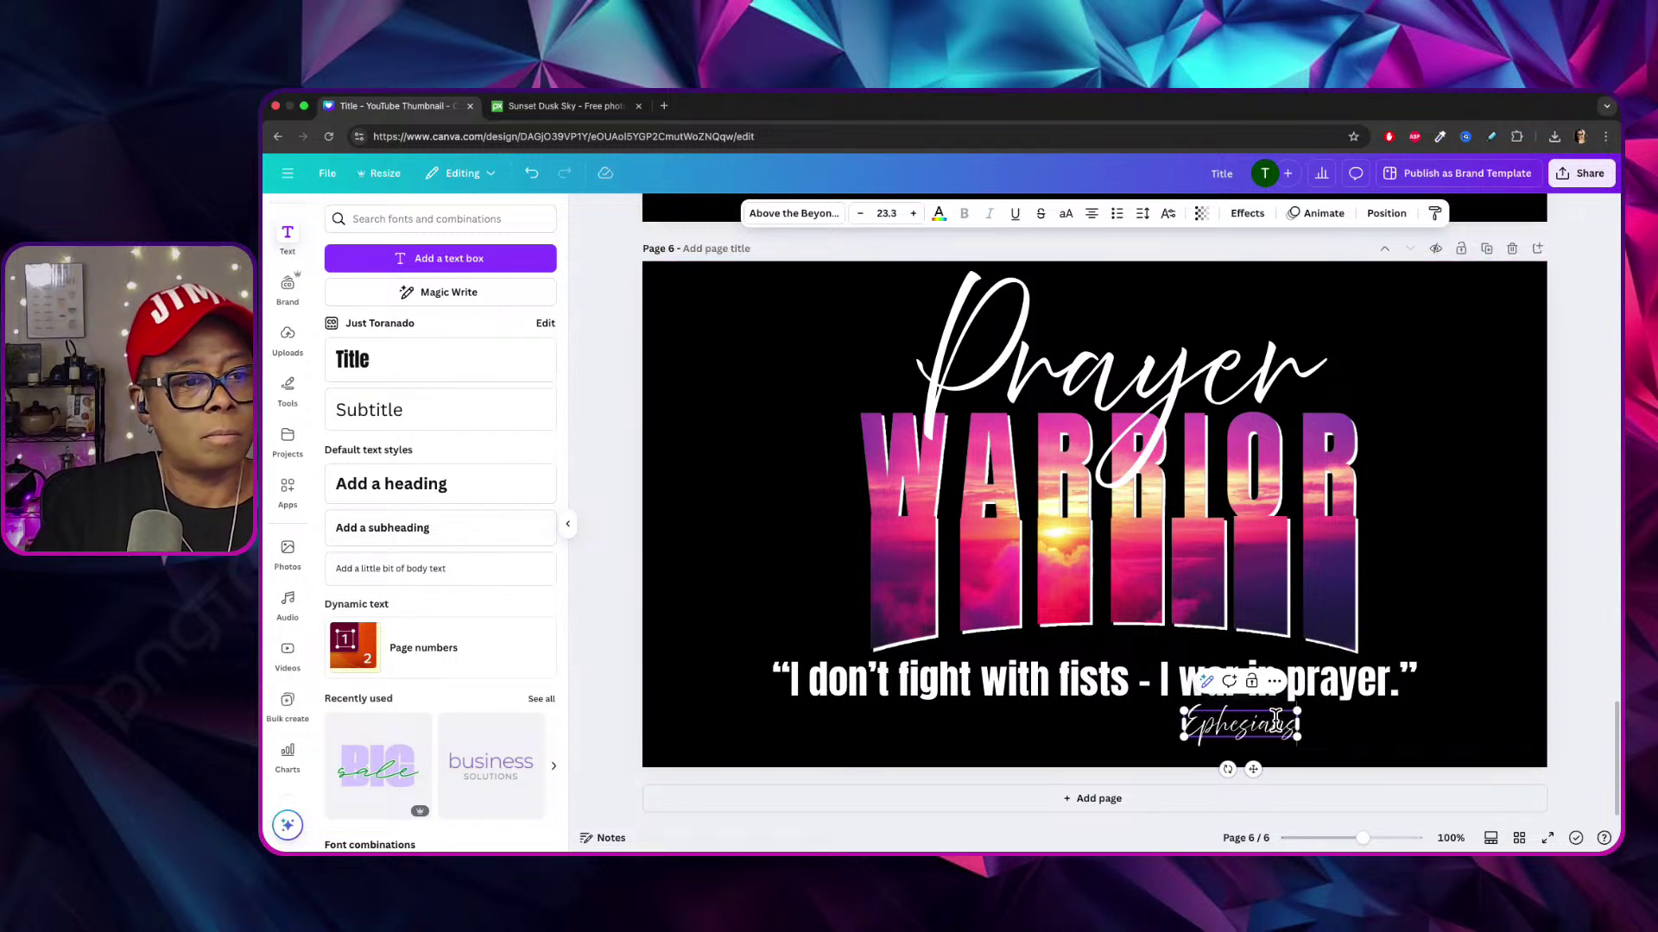
{"action": "type", "text": " 6:12"}
{"action": "left_click_drag", "start_coordinate": [1407, 741], "coordinate": [1369, 717]}
{"action": "left_click_drag", "start_coordinate": [1241, 697], "coordinate": [1327, 718]}
{"action": "left_click", "coordinate": [1474, 510]}
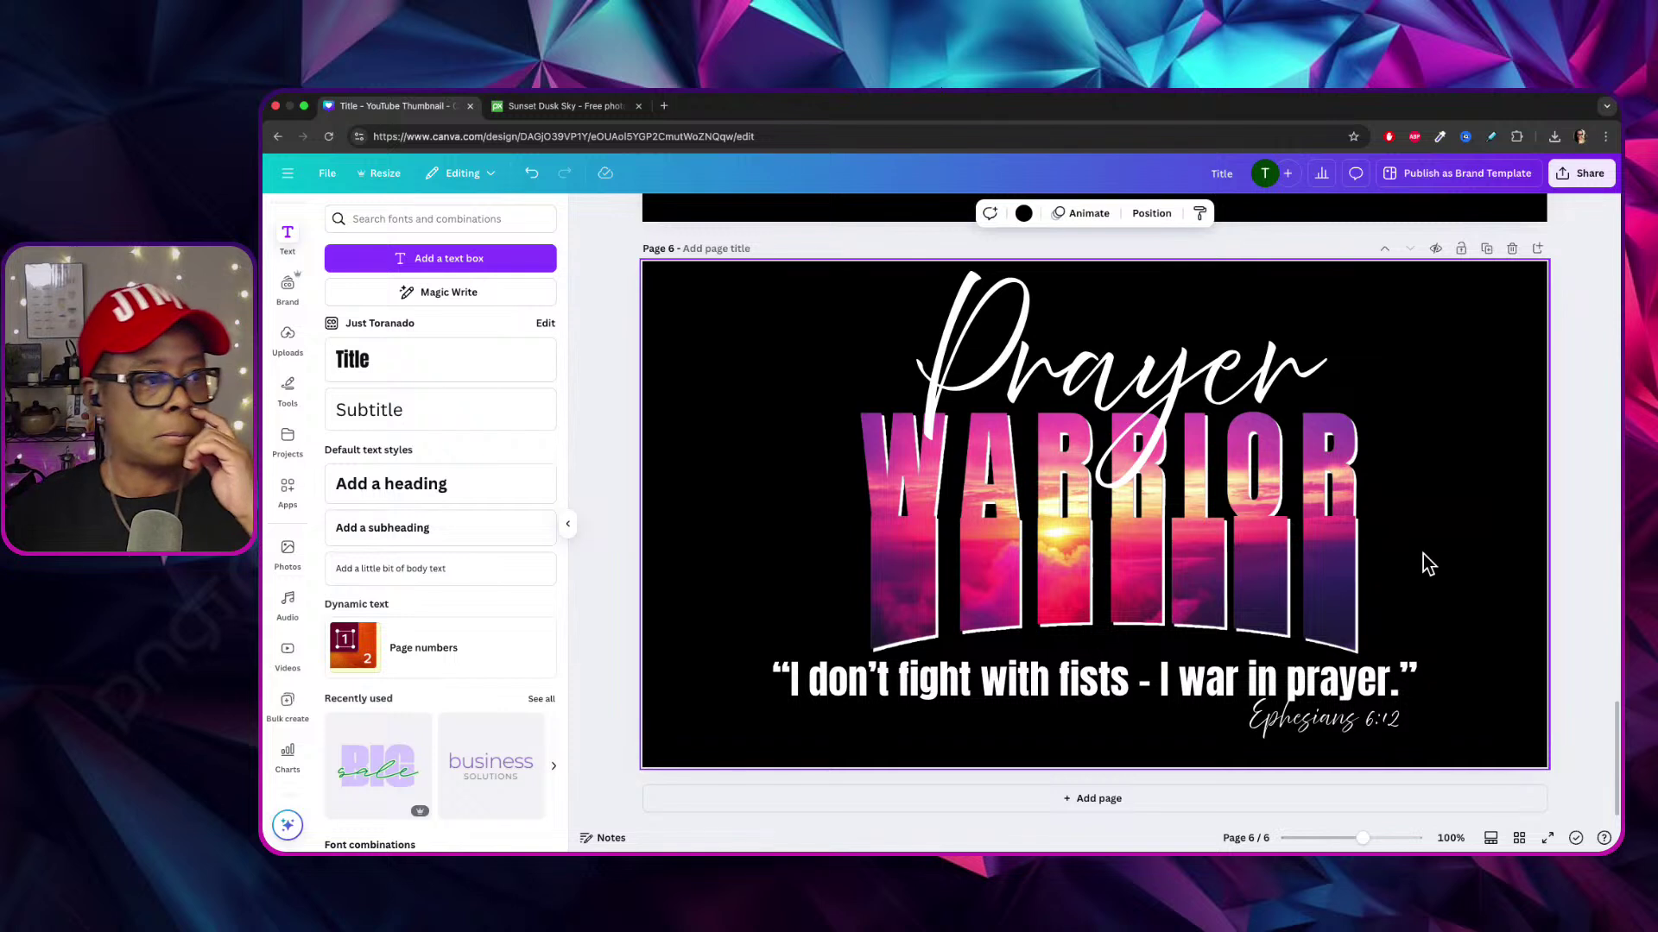
Reduce the quote to size 32 beneath WARRIOR and set its letter spacing to 38.
{"action": "left_click", "coordinate": [1171, 656]}
{"action": "left_click_drag", "start_coordinate": [773, 656], "coordinate": [866, 666]}
{"action": "left_click_drag", "start_coordinate": [1419, 665], "coordinate": [1323, 663]}
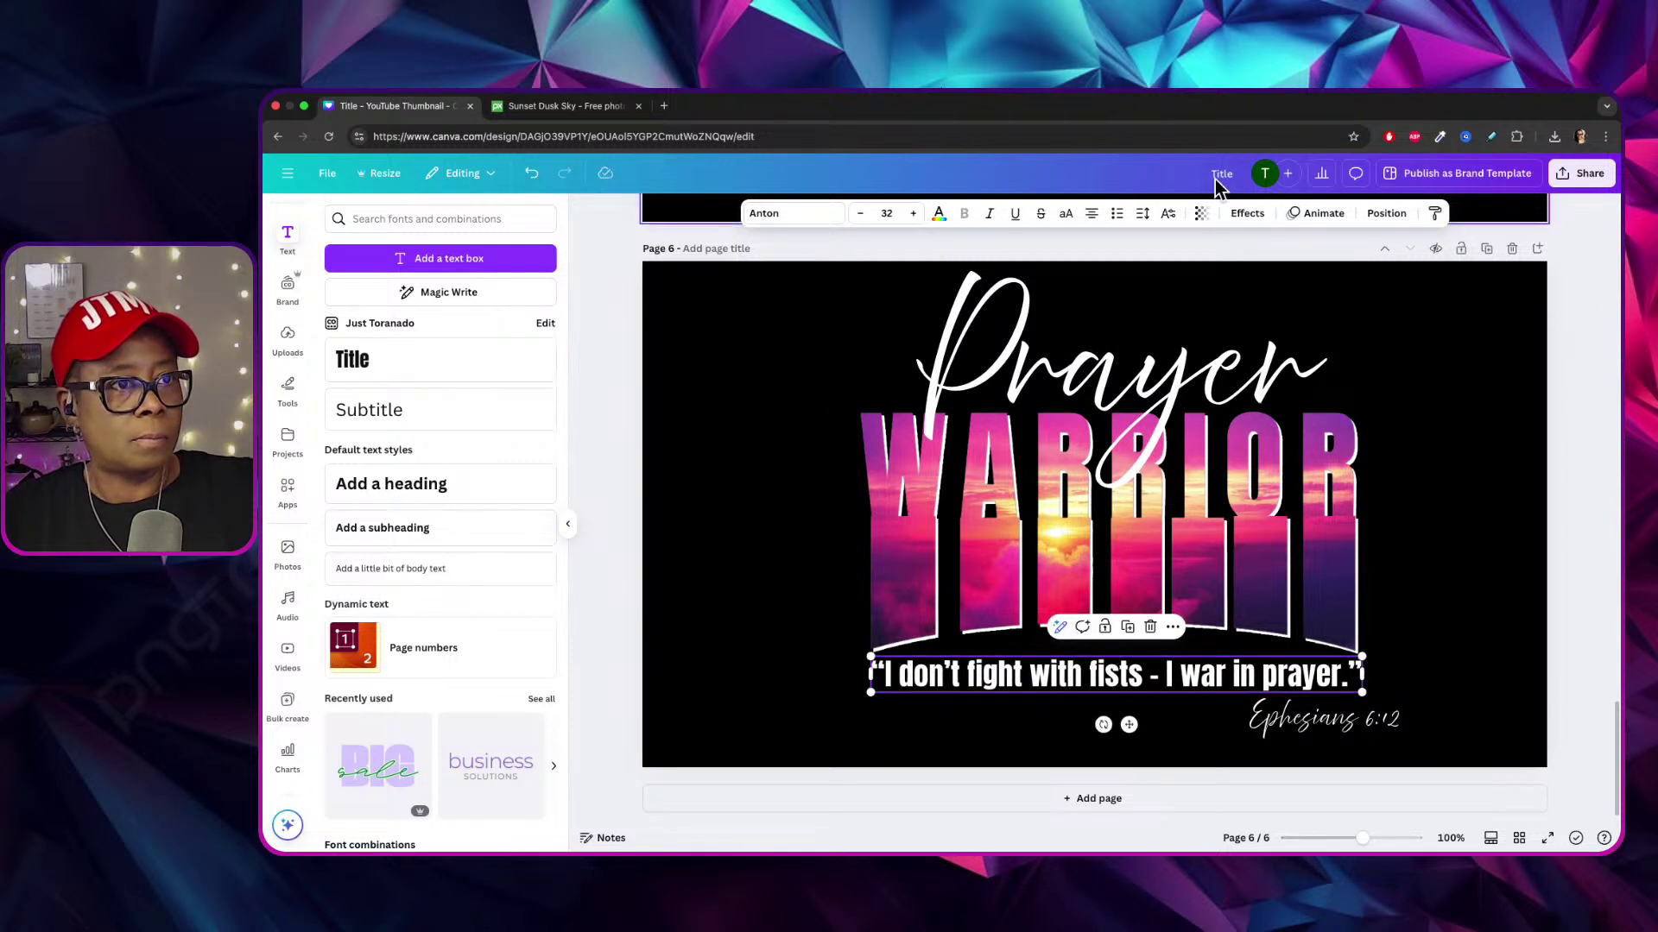
{"action": "left_click", "coordinate": [1157, 211]}
{"action": "left_click_drag", "start_coordinate": [1093, 271], "coordinate": [1107, 271]}
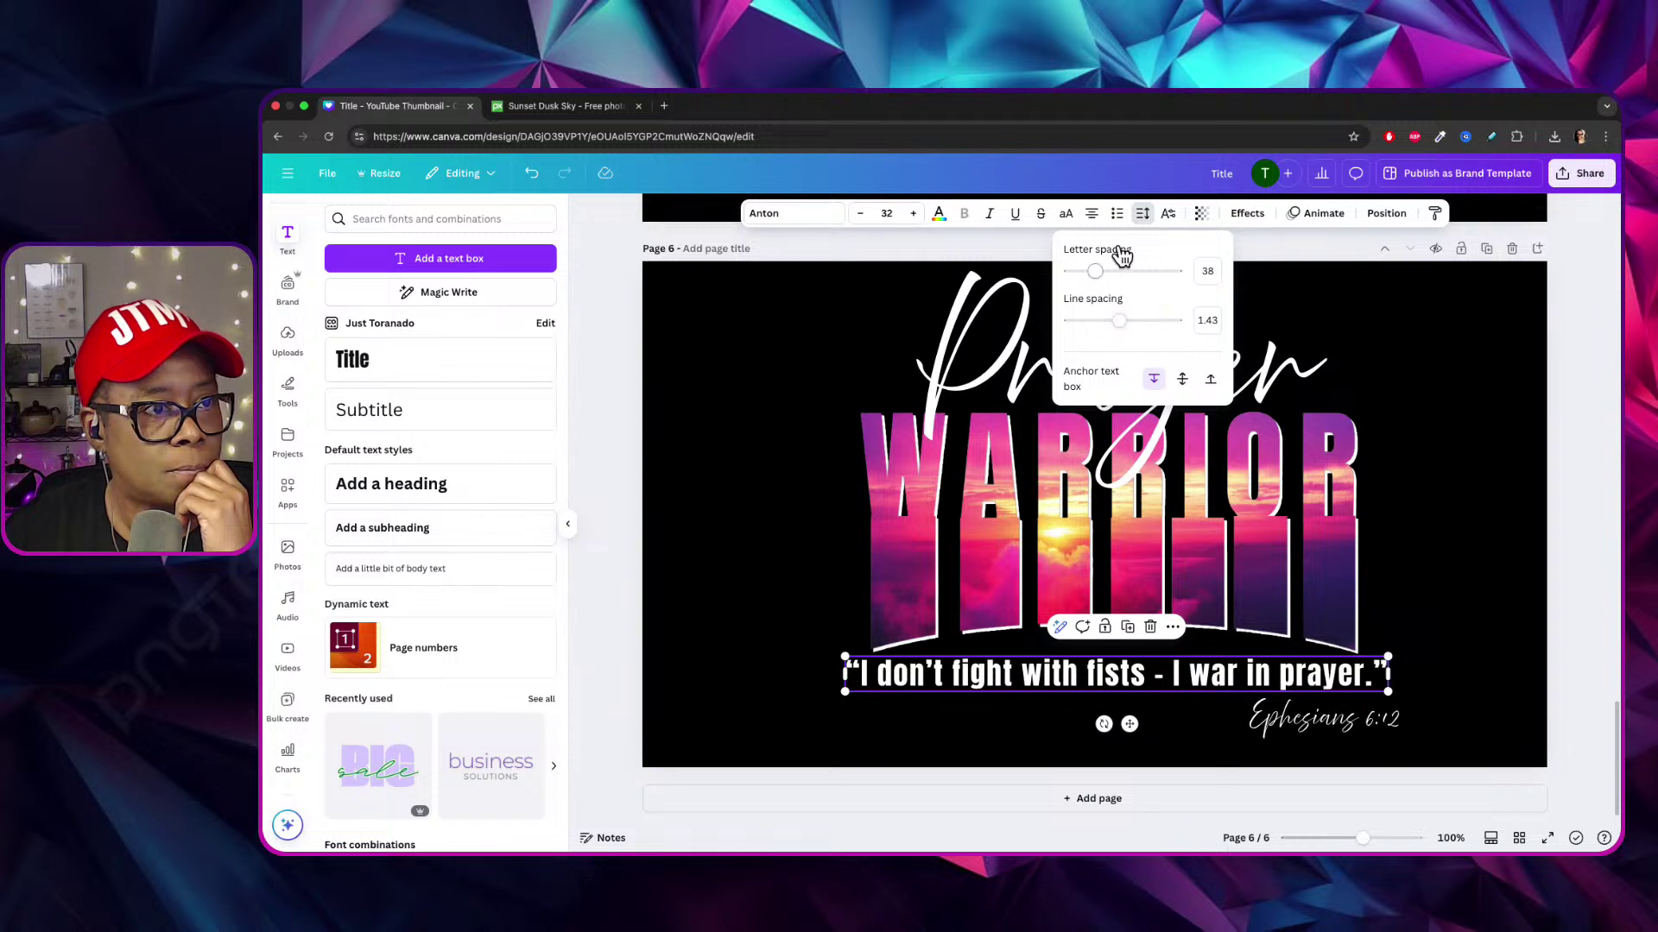
Set the quote's letter spacing to 30.
{"action": "key", "text": "Right"}
{"action": "key", "text": "Right"}
{"action": "key", "text": "Right"}
{"action": "key", "text": "Right"}
{"action": "key", "text": "Right"}
{"action": "key", "text": "Right"}
{"action": "key", "text": "Right"}
{"action": "key", "text": "Right"}
{"action": "key", "text": "Right"}
{"action": "key", "text": "Right"}
{"action": "key", "text": "Right"}
{"action": "key", "text": "Right"}
{"action": "key", "text": "Right"}
{"action": "key", "text": "Right"}
{"action": "key", "text": "Right"}
{"action": "key", "text": "Right"}
{"action": "key", "text": "Right"}
{"action": "key", "text": "Right"}
{"action": "key", "text": "Right"}
{"action": "key", "text": "Right"}
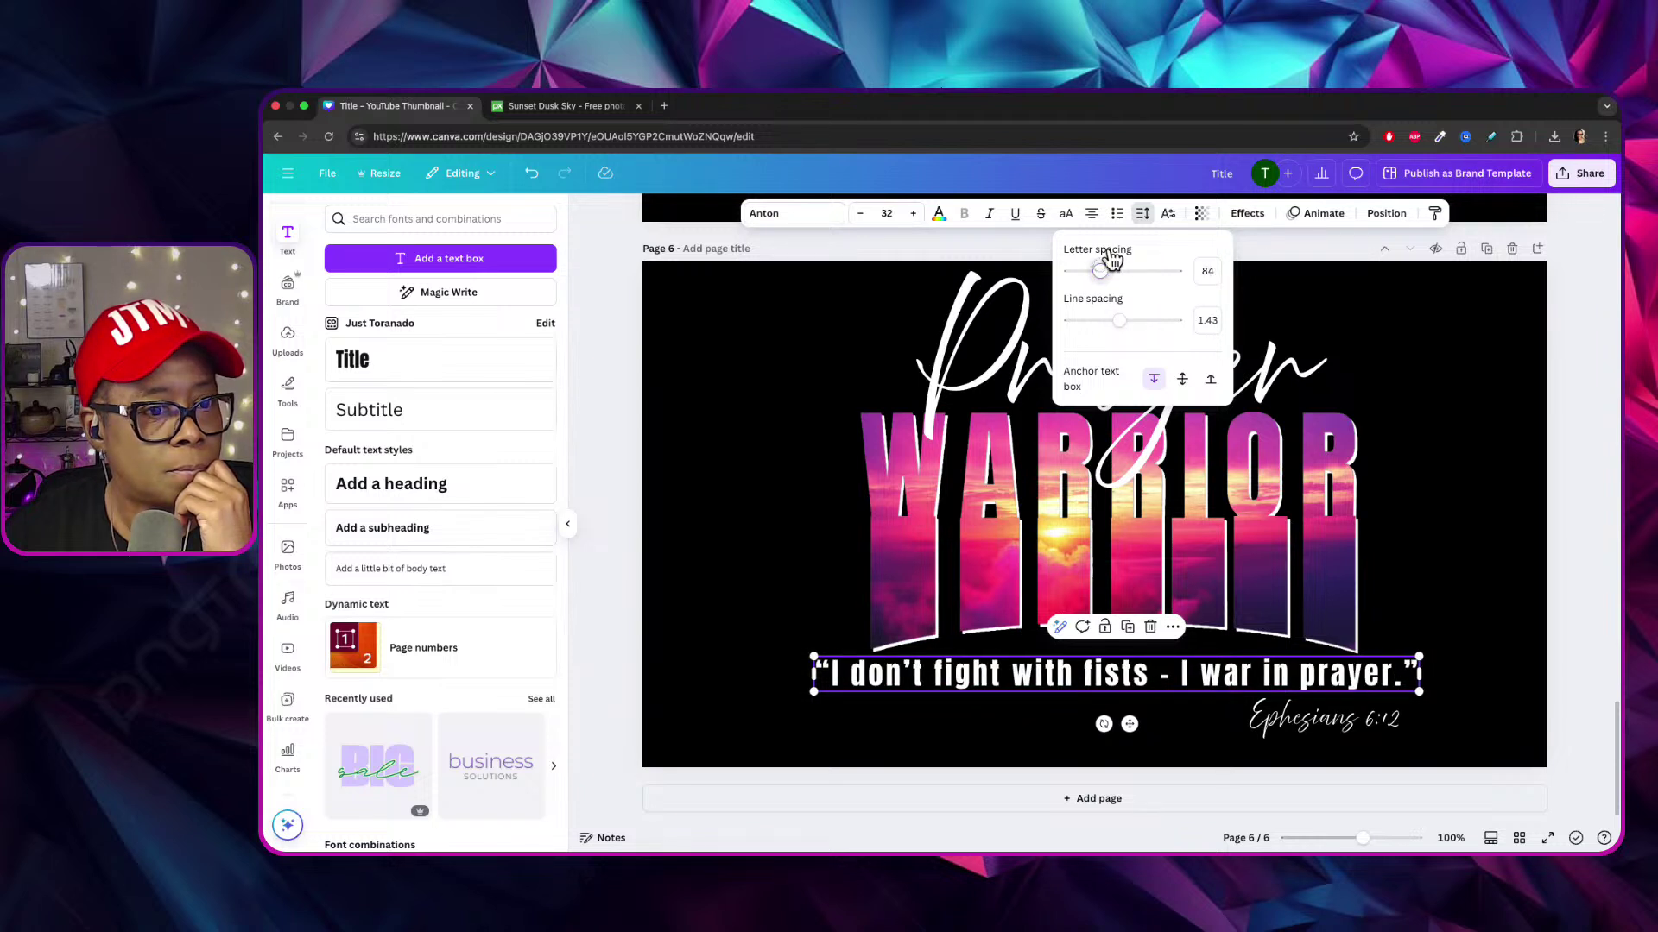
{"action": "left_click_drag", "start_coordinate": [1111, 259], "coordinate": [1106, 260]}
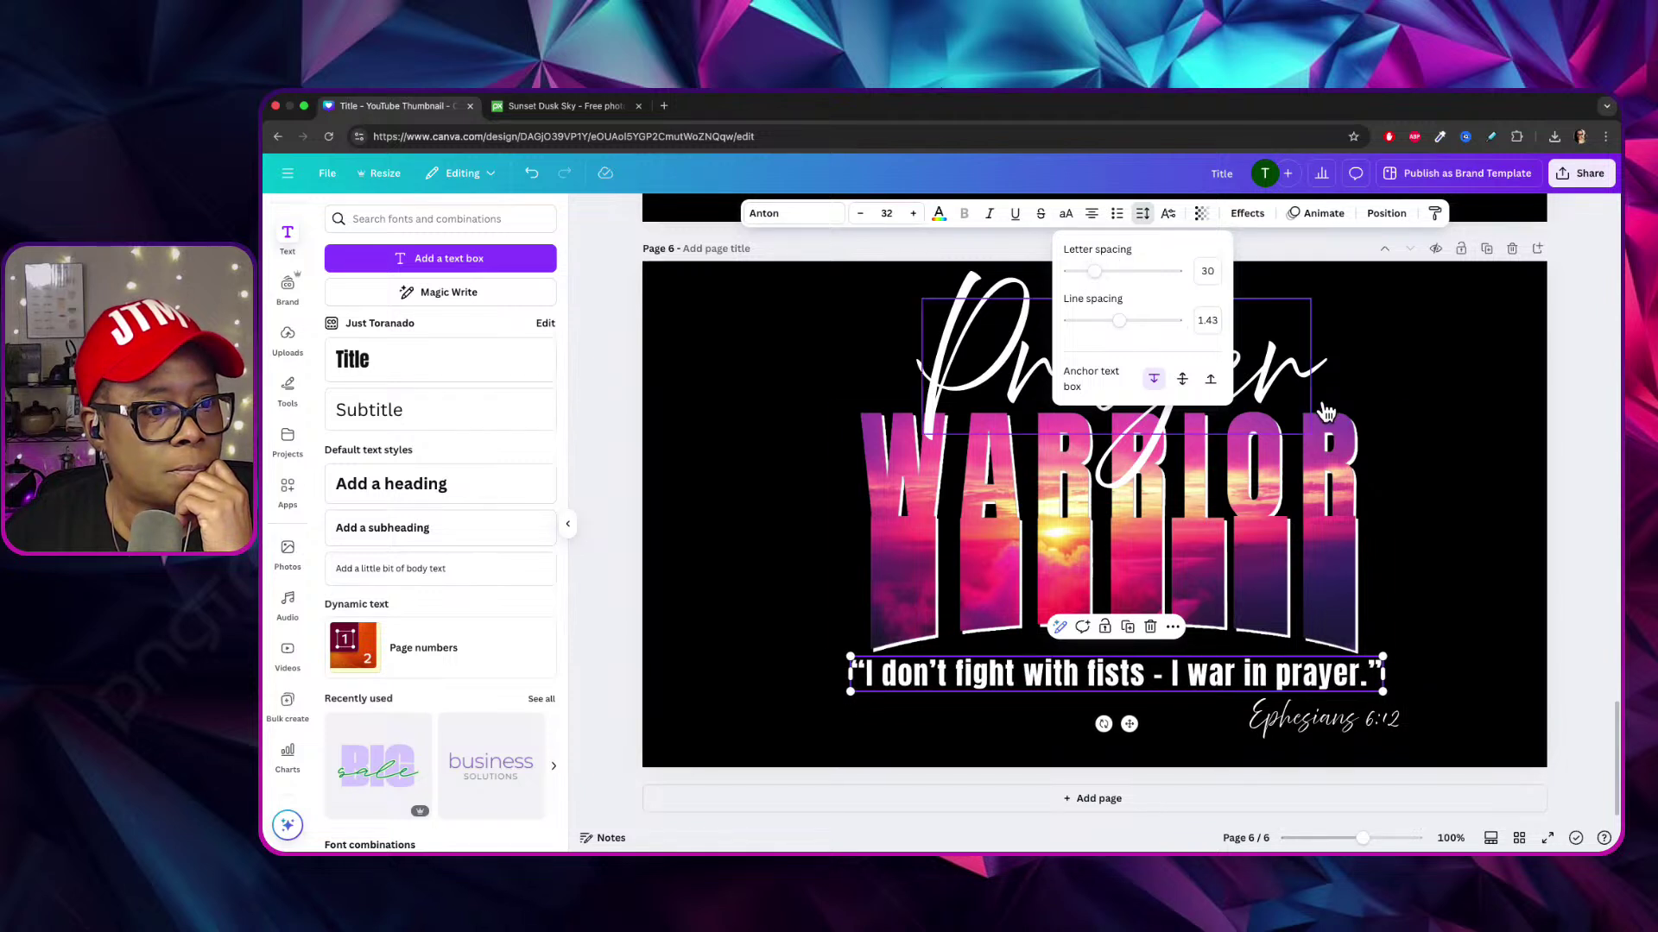
Shrink the quote to size 29.8 so it roughly matches WARRIOR's width, and centre it just beneath the word.
{"action": "left_click_drag", "start_coordinate": [1392, 677], "coordinate": [1371, 690]}
{"action": "left_click_drag", "start_coordinate": [848, 680], "coordinate": [862, 680]}
{"action": "left_click", "coordinate": [1418, 568]}
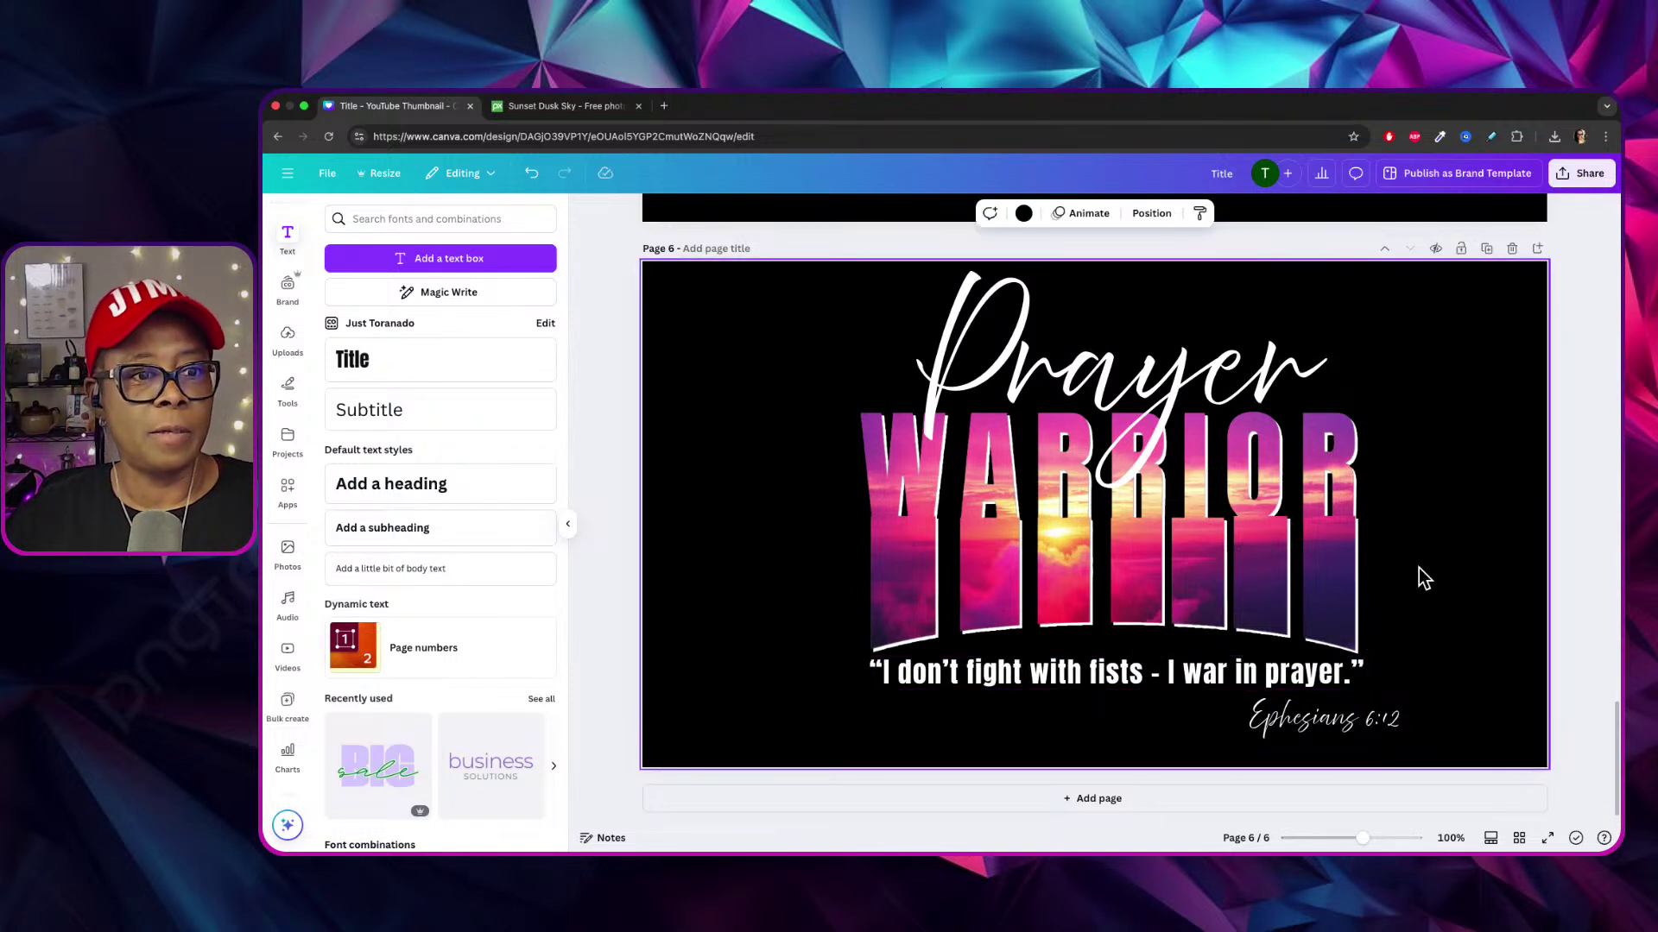
{"action": "left_click", "coordinate": [1244, 674]}
{"action": "left_click_drag", "start_coordinate": [1244, 673], "coordinate": [1241, 675]}
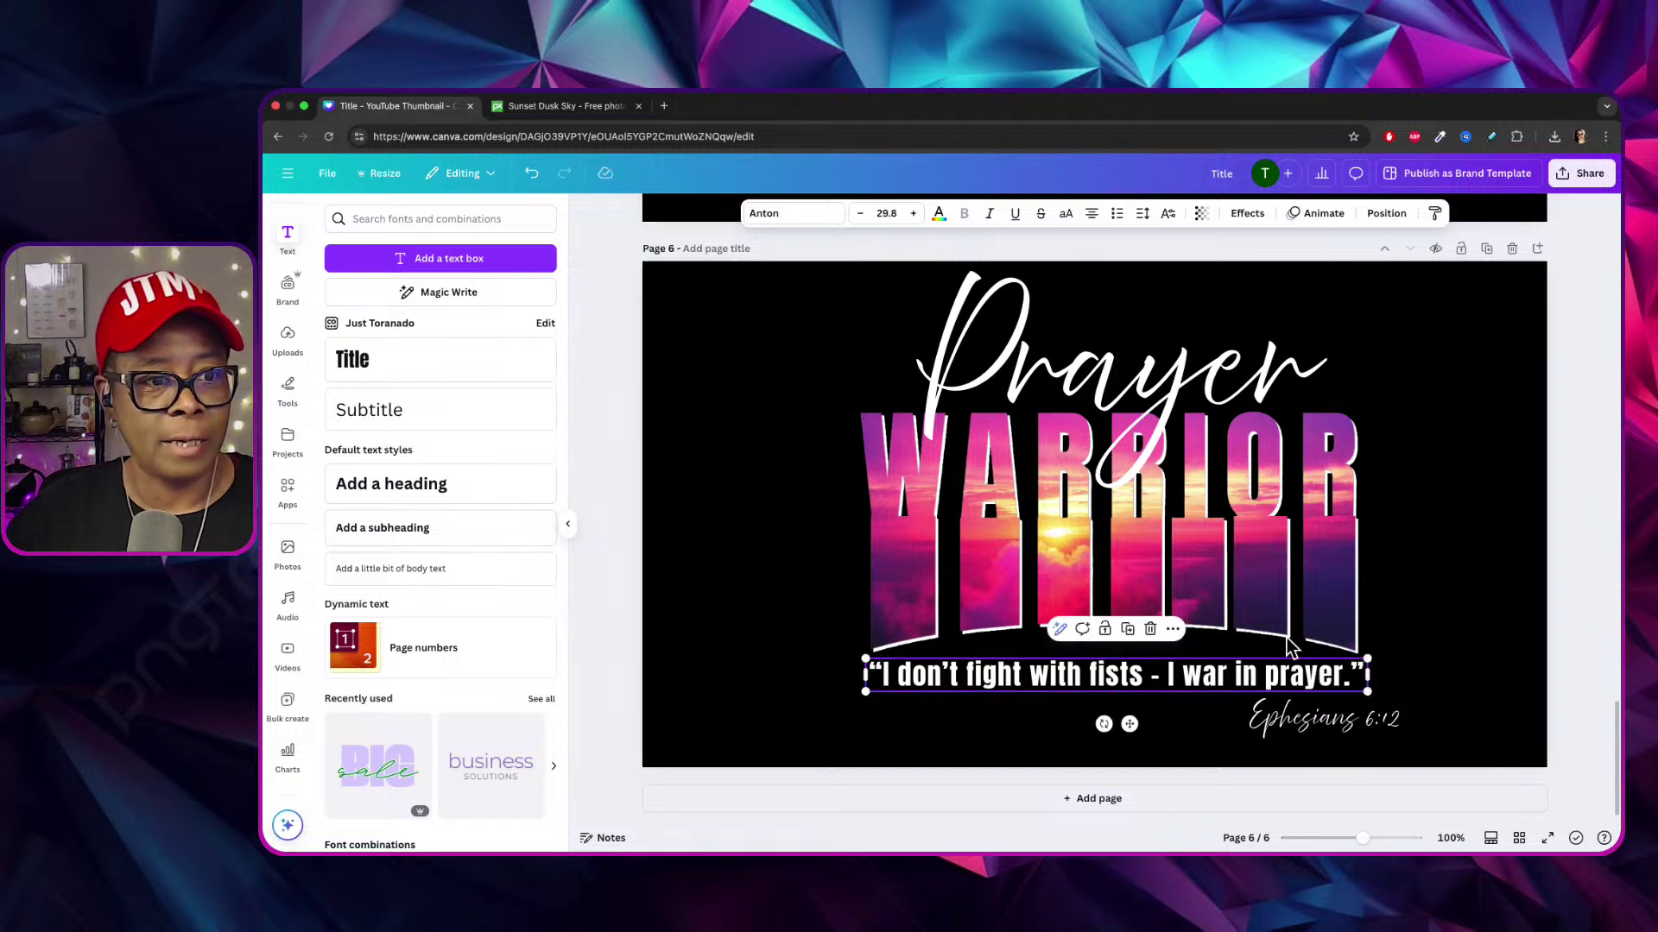
{"action": "left_click", "coordinate": [1430, 545]}
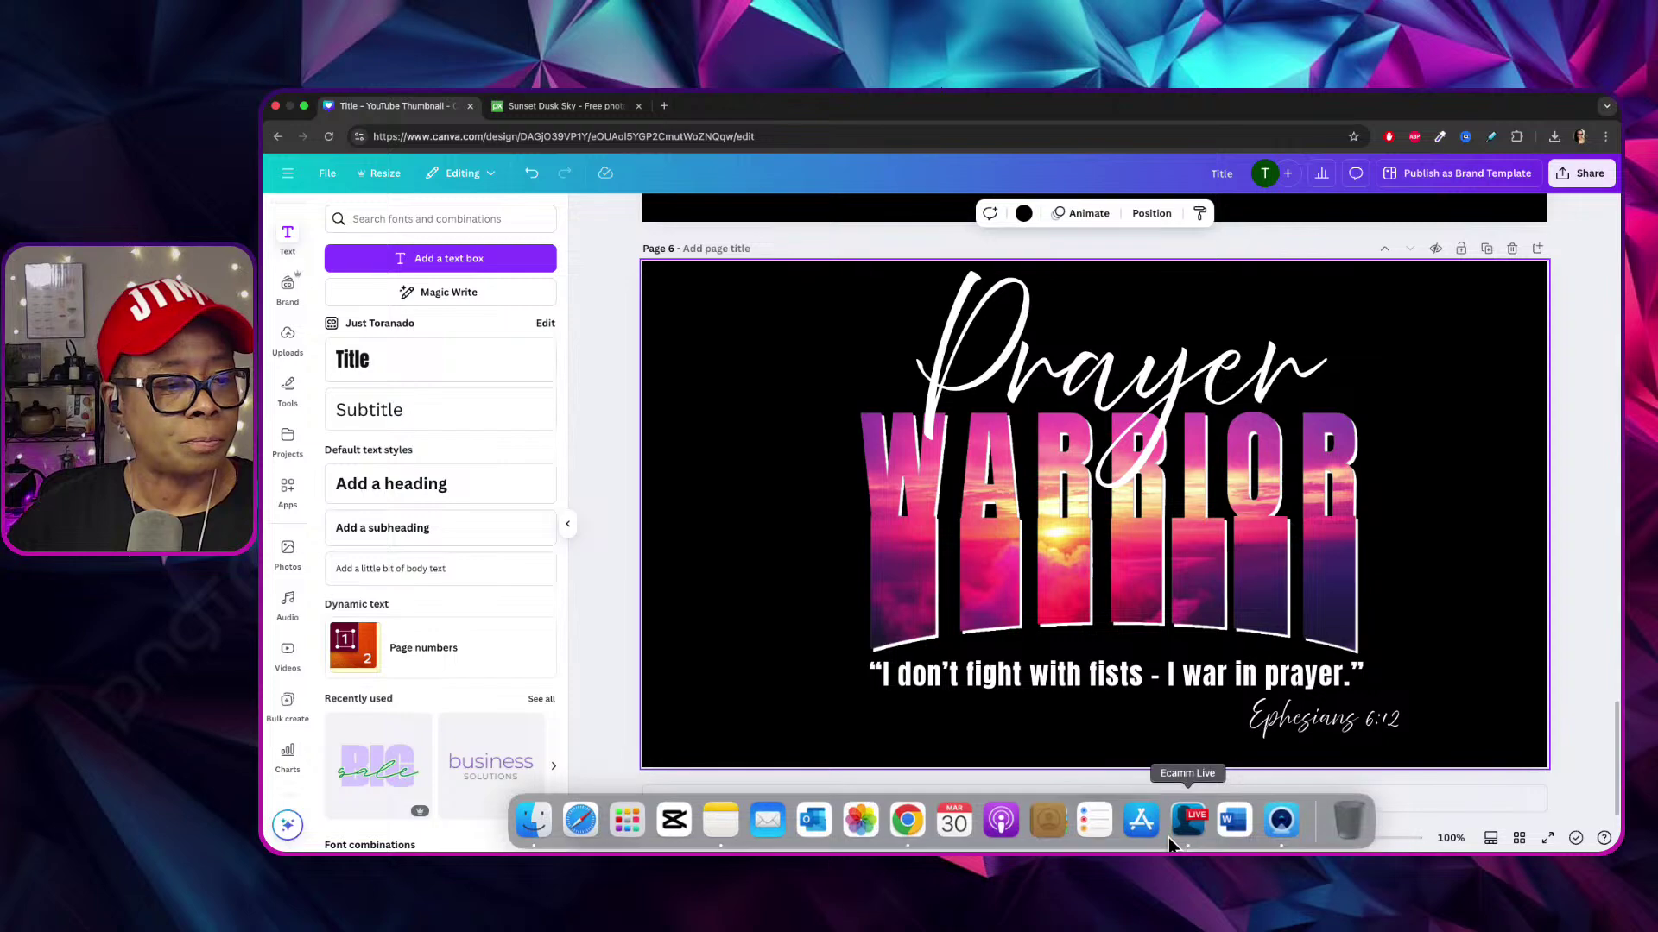
{"action": "left_click", "coordinate": [627, 820]}
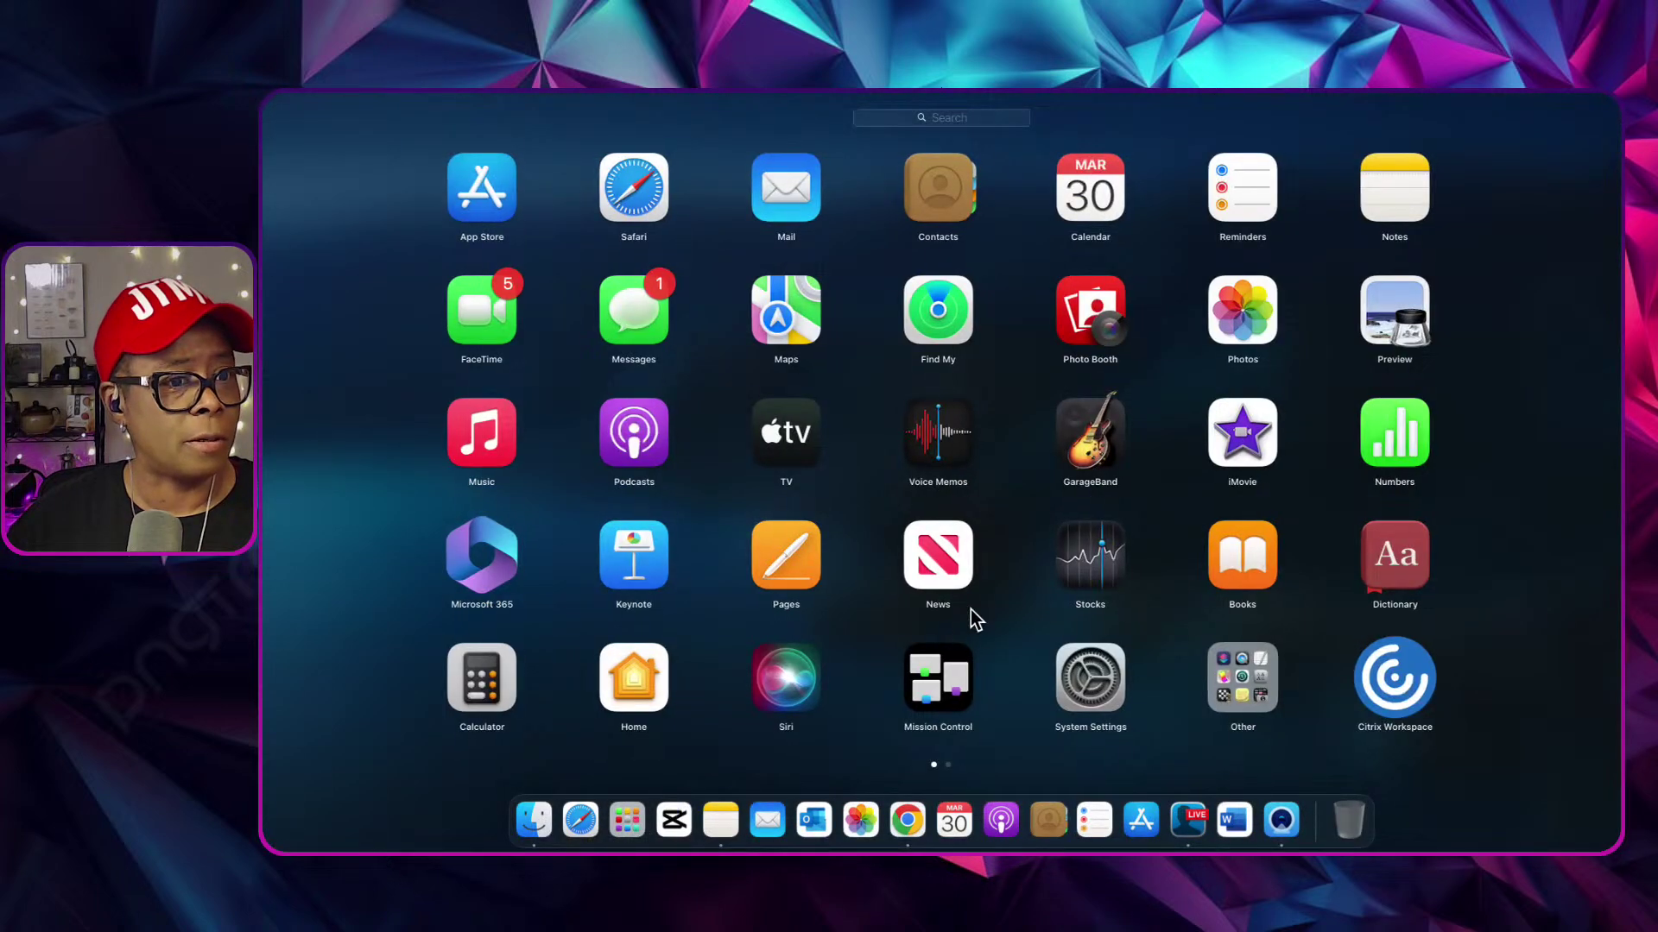
{"action": "scroll", "coordinate": [971, 614], "scroll_direction": "right", "scroll_amount": 3}
{"action": "scroll", "coordinate": [970, 614], "scroll_direction": "left", "scroll_amount": 3}
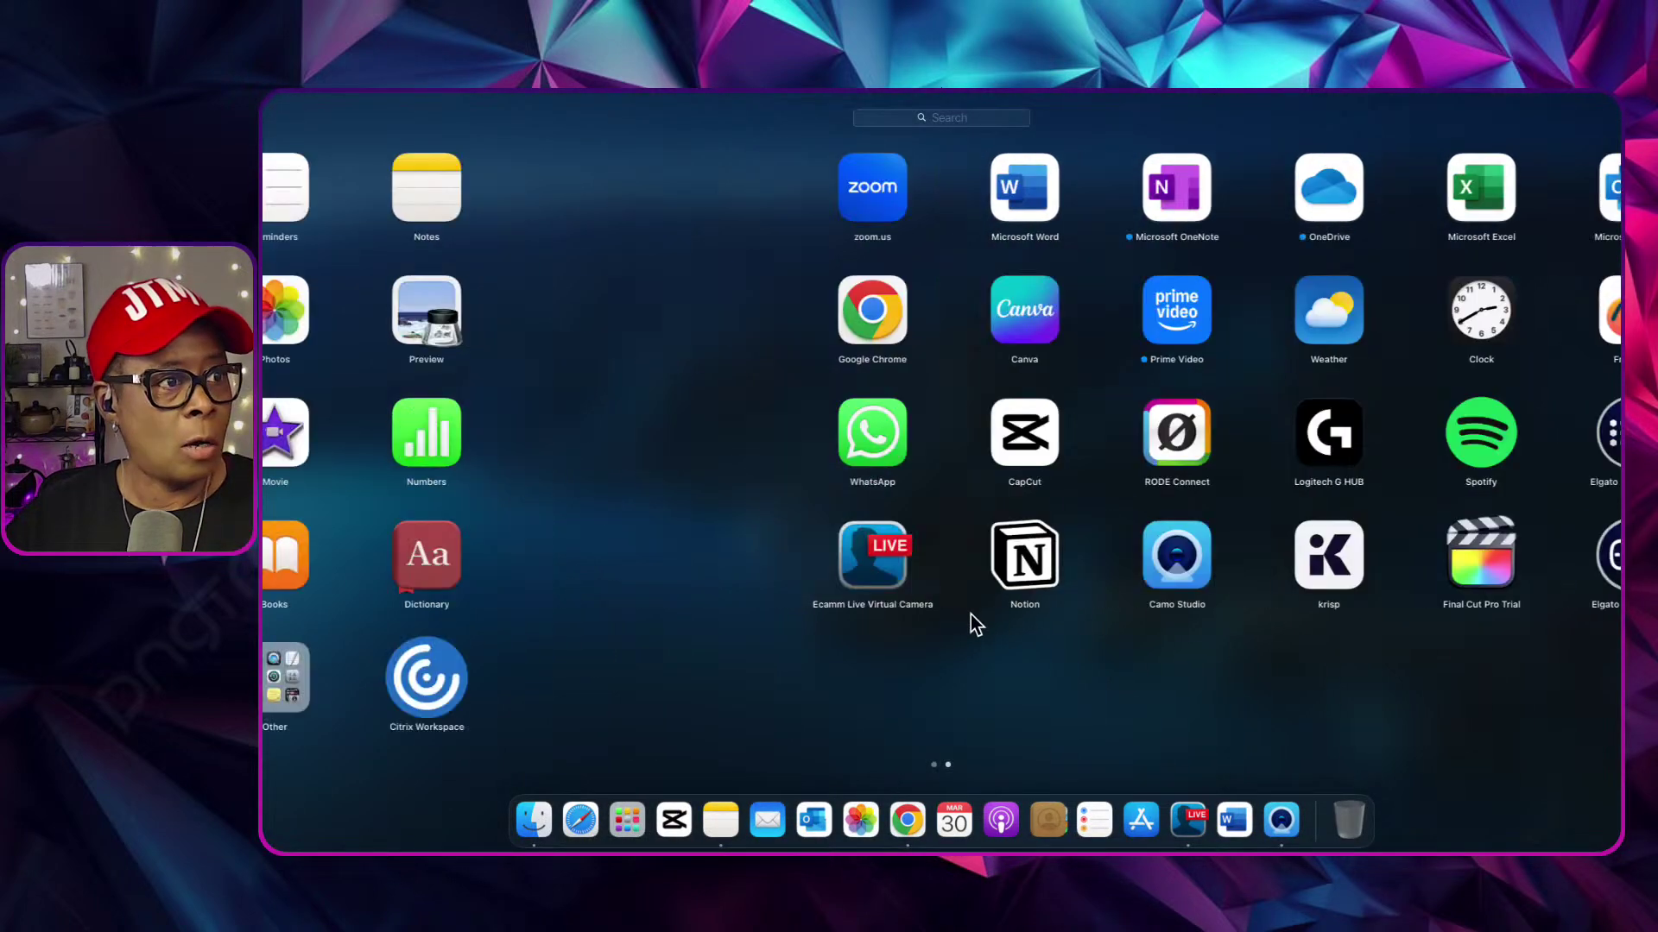
{"action": "left_click", "coordinate": [911, 818]}
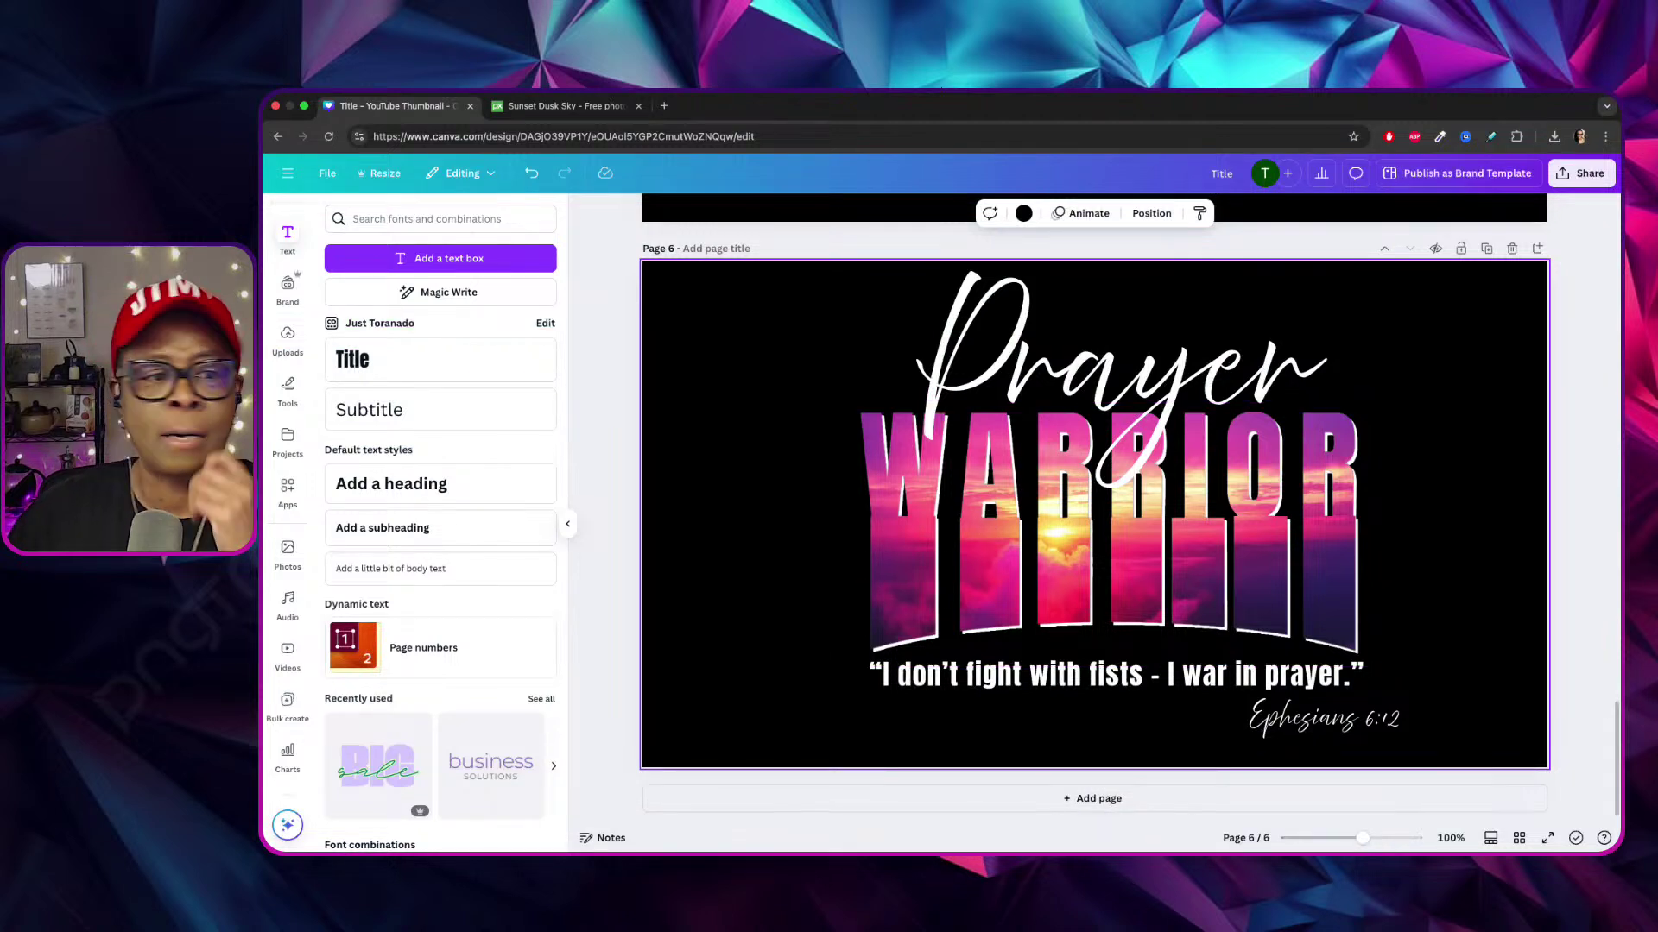
Delete the full stop after "prayer" inside the quote's closing quotation mark.
{"action": "left_click", "coordinate": [1358, 679]}
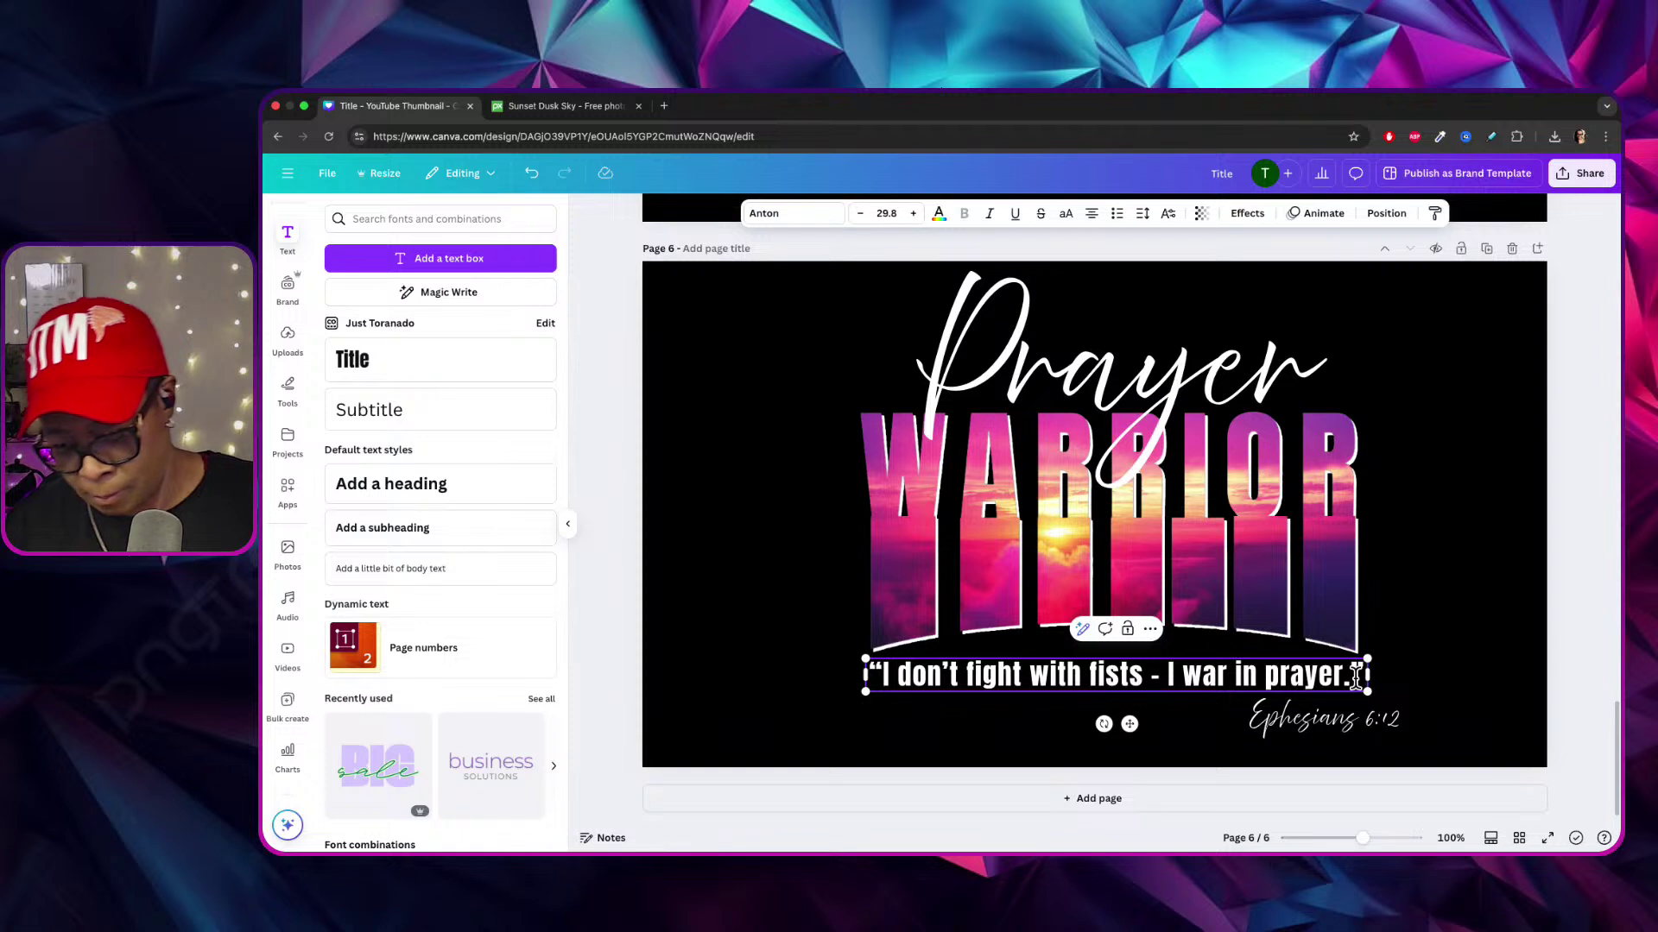
{"action": "key", "text": "BackSpace"}
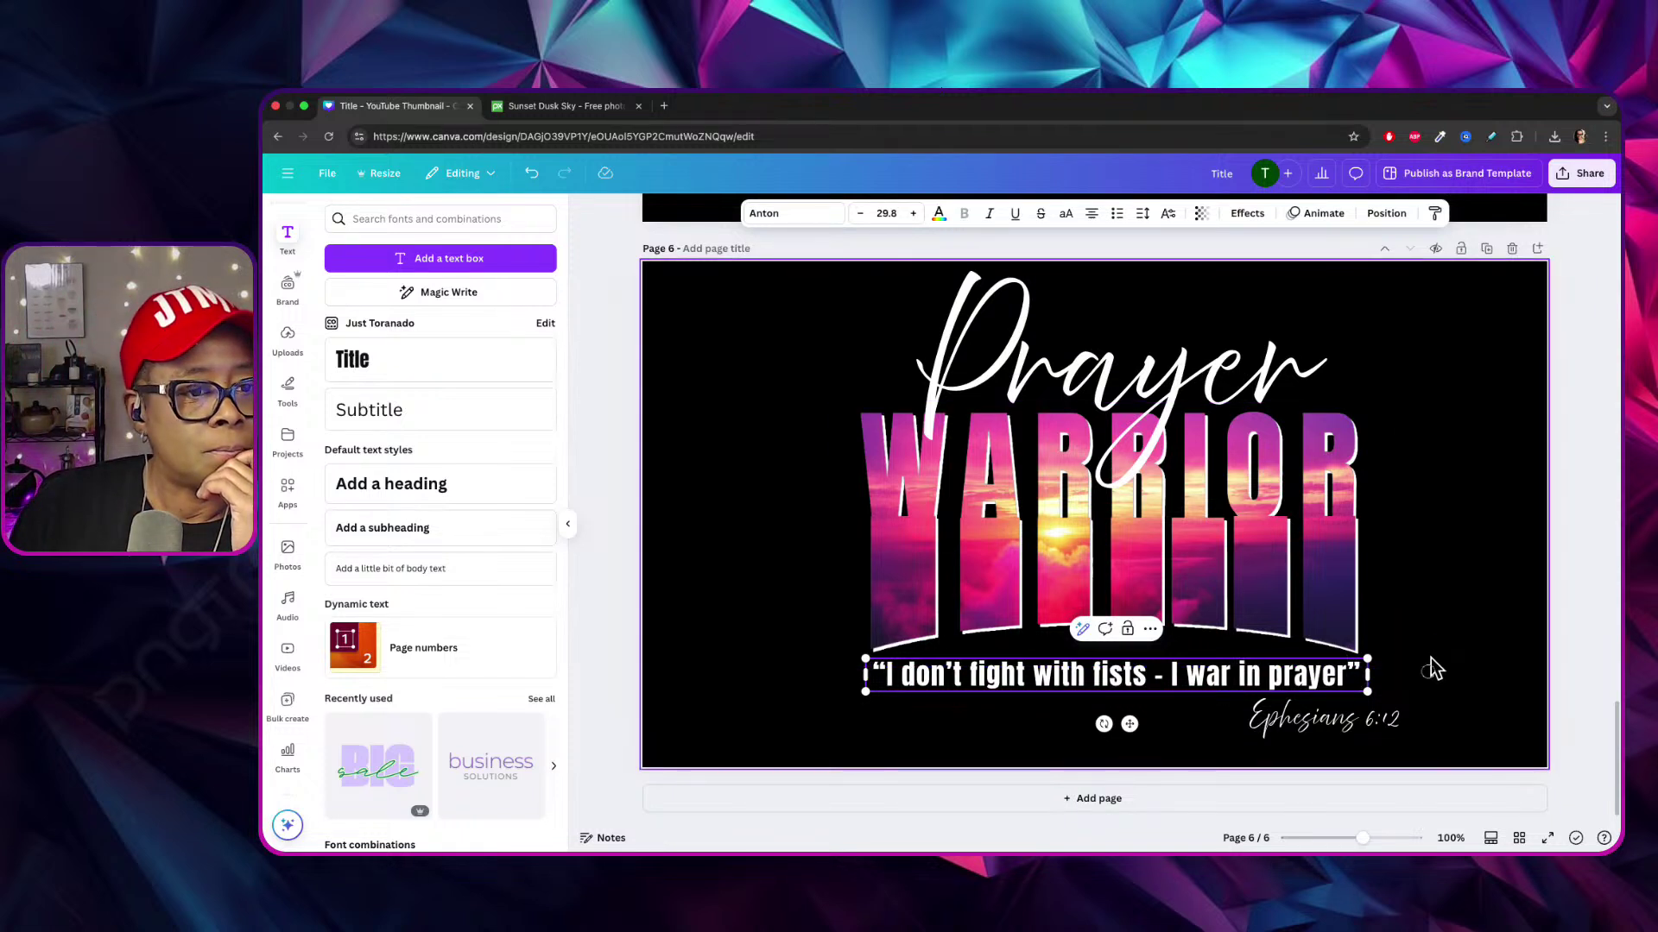
{"action": "left_click", "coordinate": [1432, 669]}
{"action": "left_click", "coordinate": [1348, 665]}
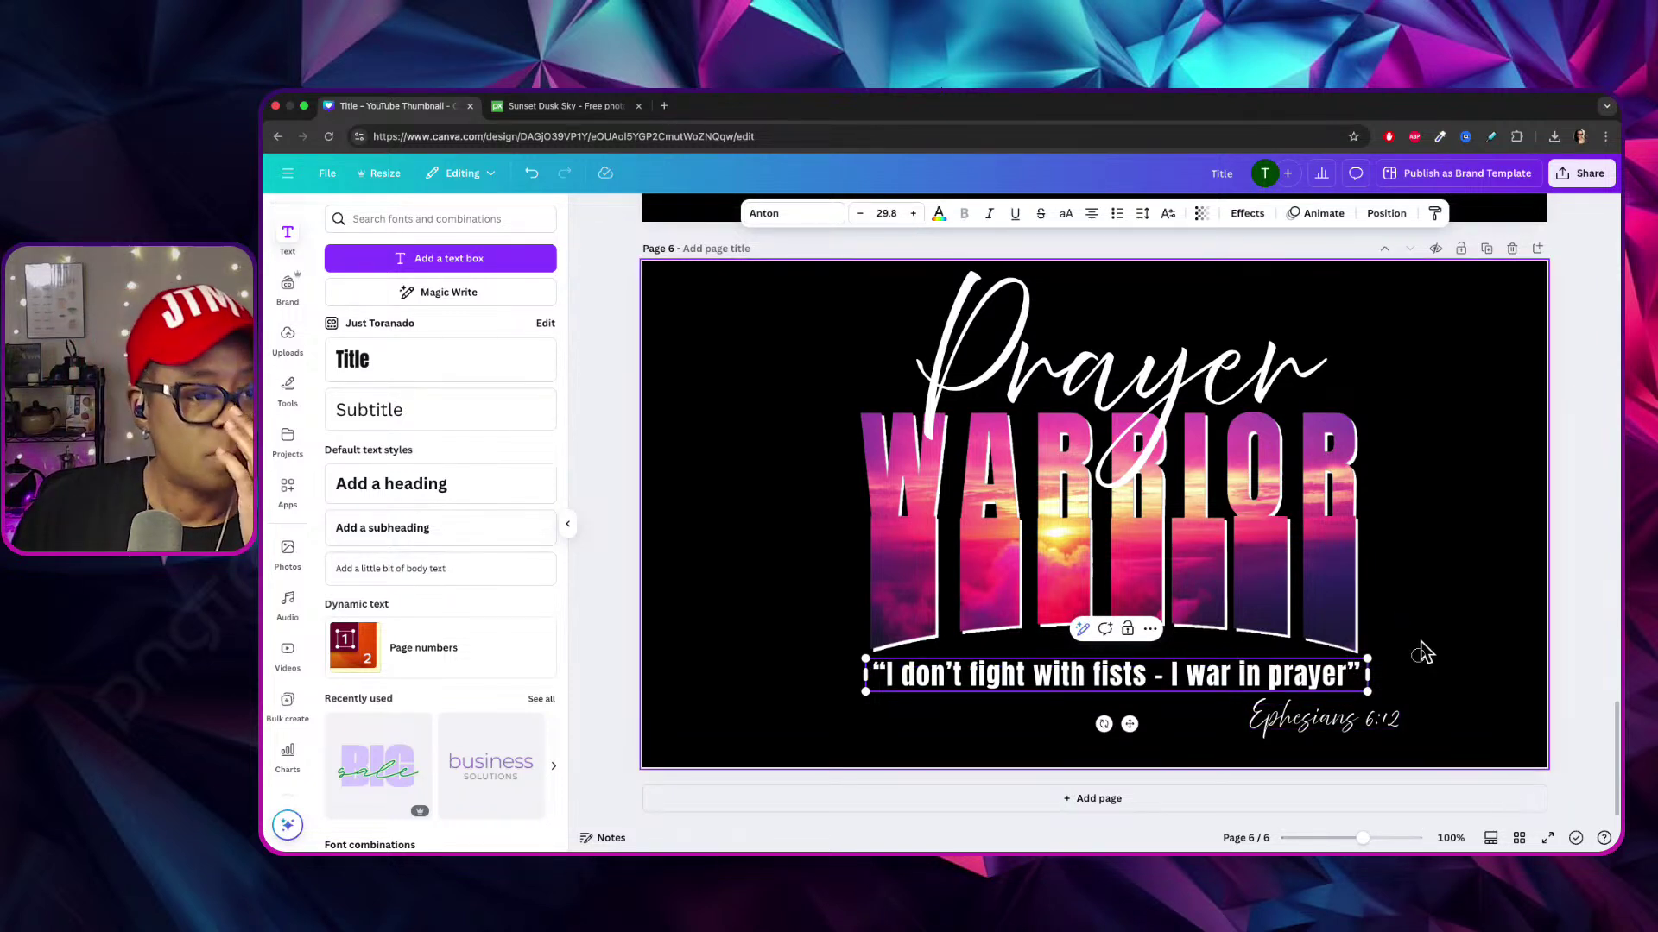
{"action": "left_click", "coordinate": [1417, 654]}
Shrink the Ephesians 6:12 text to size 21.2 and move it closer beneath the quote's right end.
{"action": "left_click", "coordinate": [1372, 715]}
{"action": "mouse_move", "coordinate": [1373, 715]}
{"action": "left_mouse_down"}
{"action": "mouse_move", "coordinate": [1340, 700]}
{"action": "mouse_move", "coordinate": [1352, 711]}
{"action": "left_mouse_up"}
{"action": "left_click_drag", "start_coordinate": [1227, 696], "coordinate": [1316, 703]}
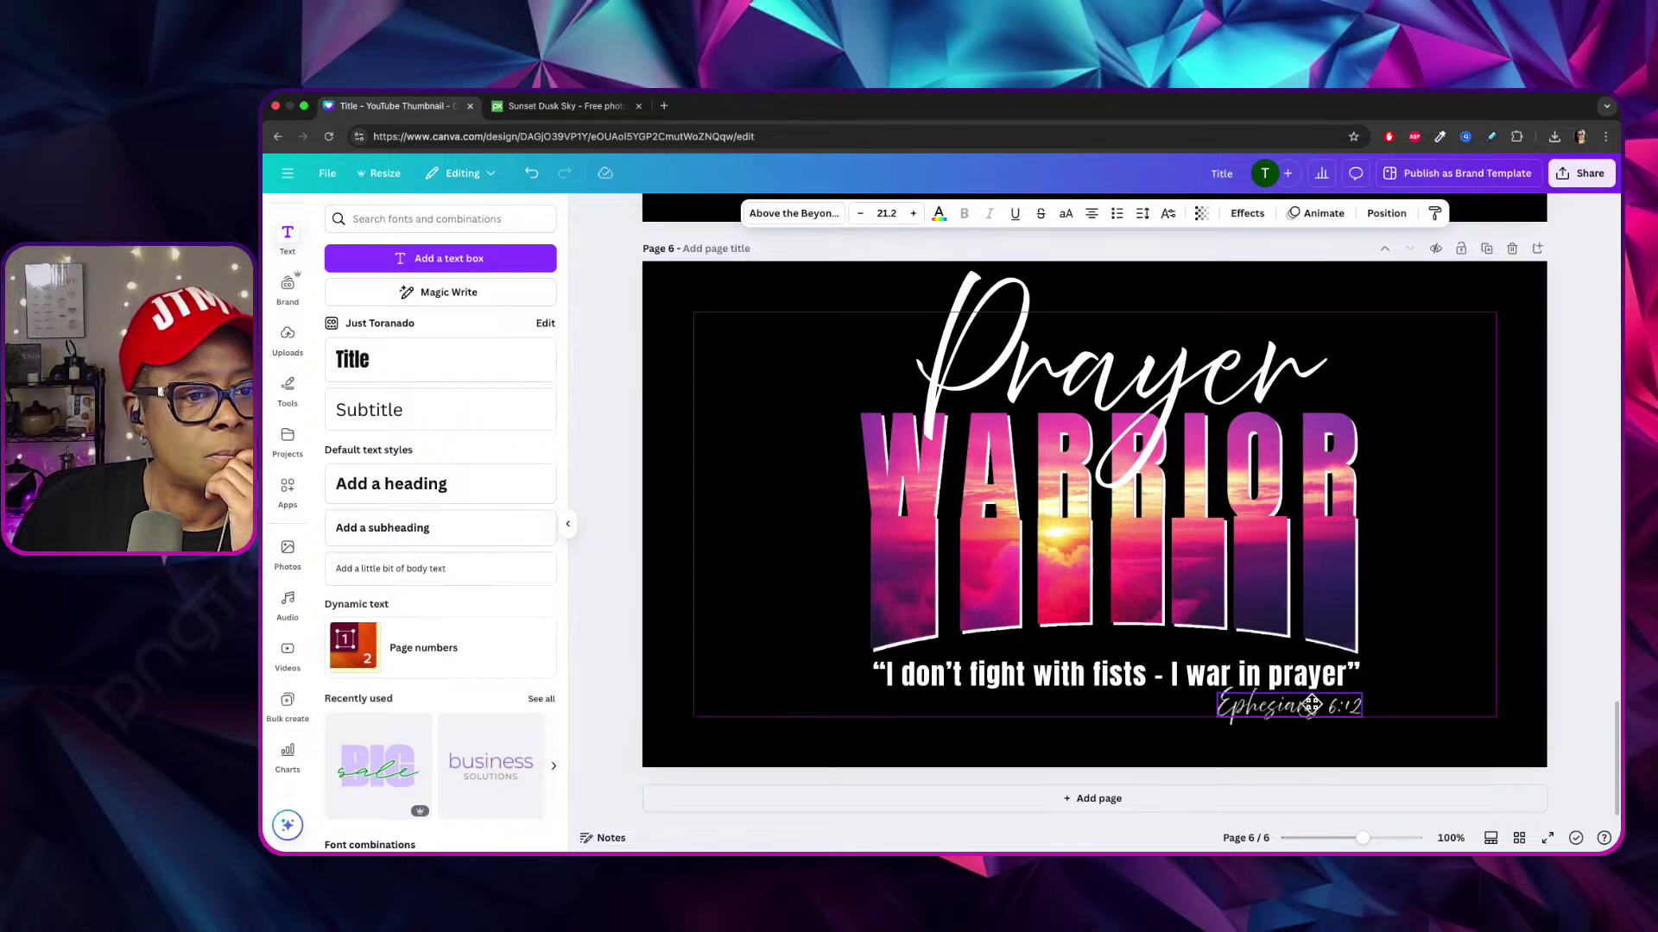
{"action": "left_click", "coordinate": [1470, 568]}
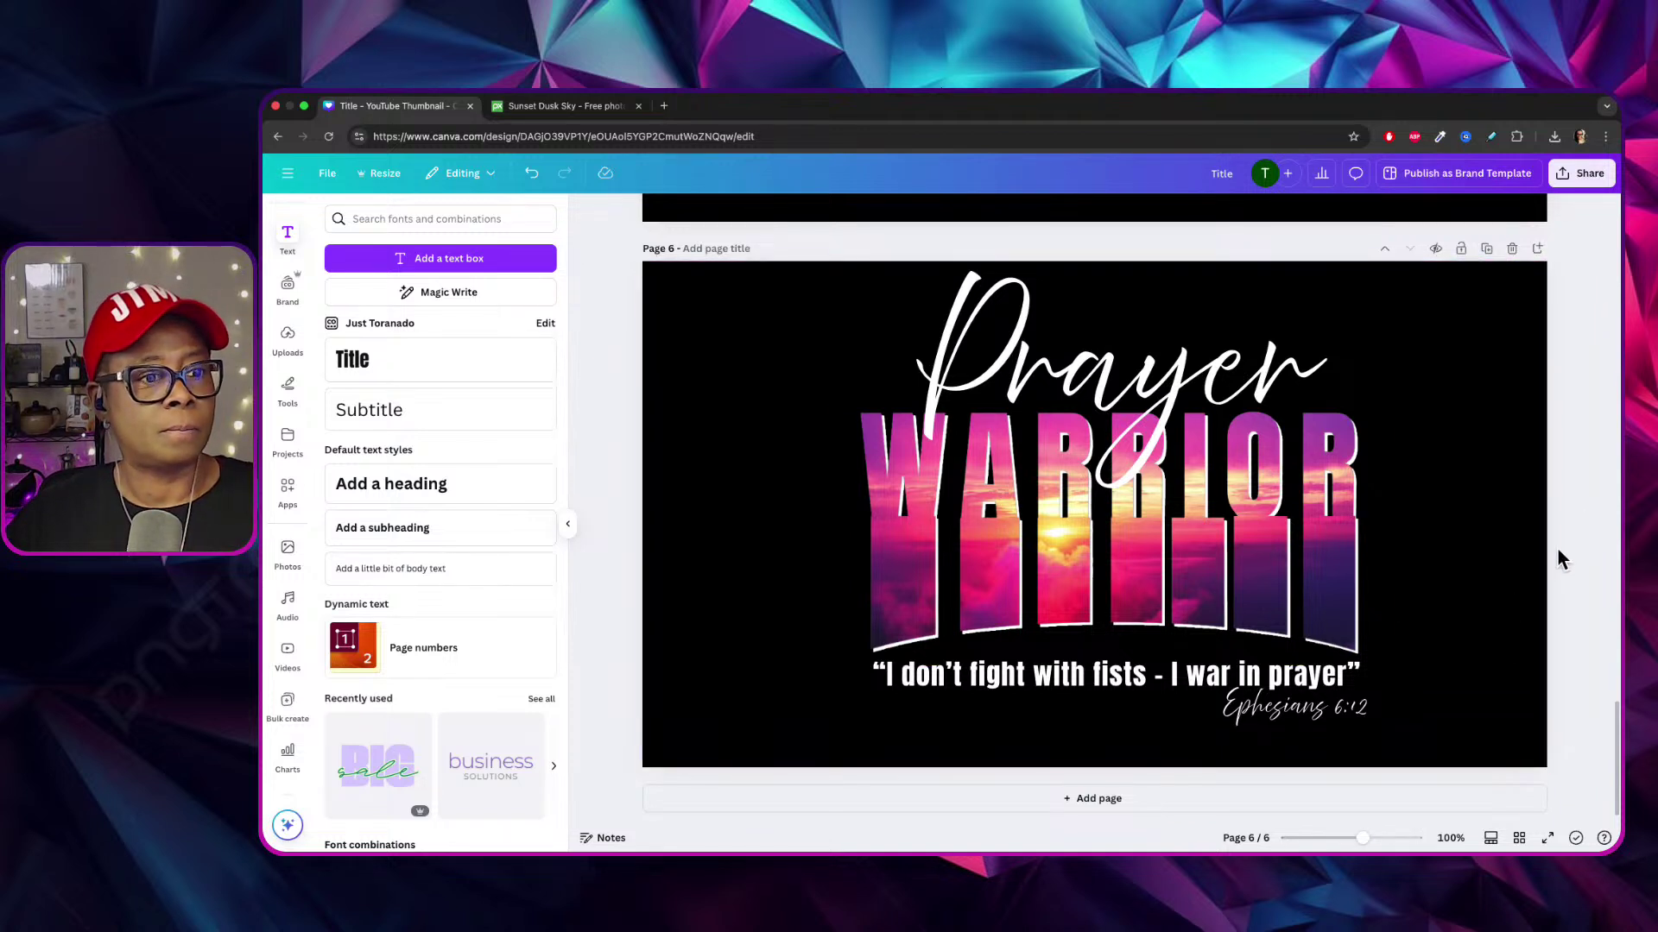
Try the Ephesians 6:12 text centred beneath the quote and return it to the quote's right end.
{"action": "left_click_drag", "start_coordinate": [1278, 703], "coordinate": [1107, 707]}
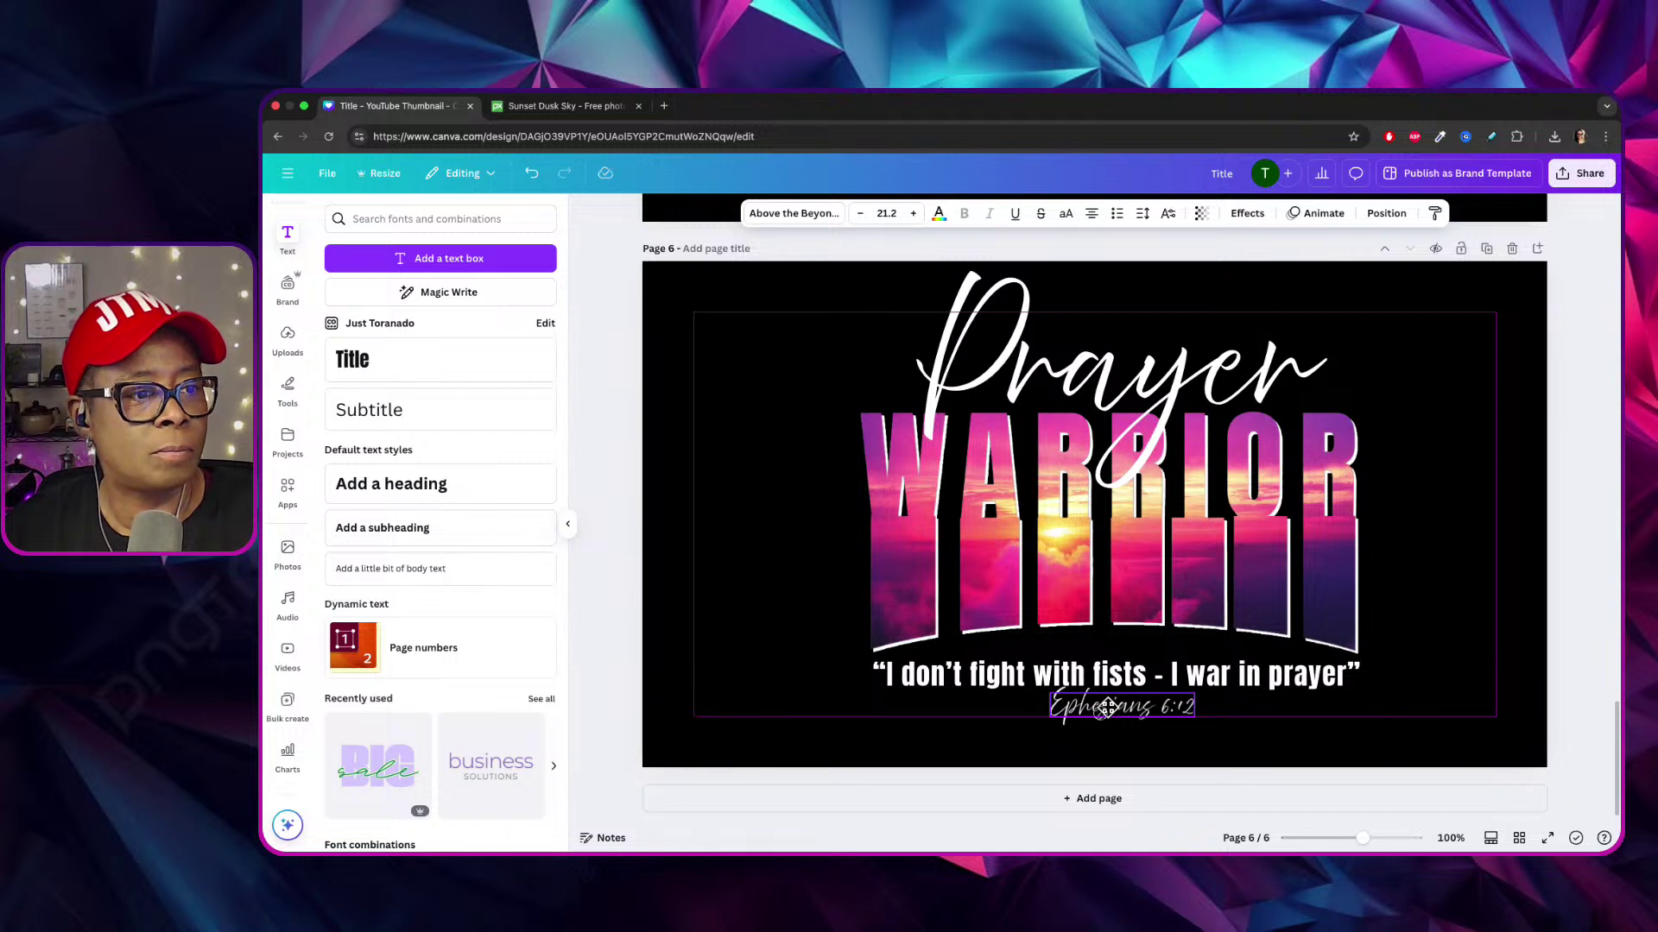
{"action": "left_click_drag", "start_coordinate": [1108, 707], "coordinate": [1276, 704]}
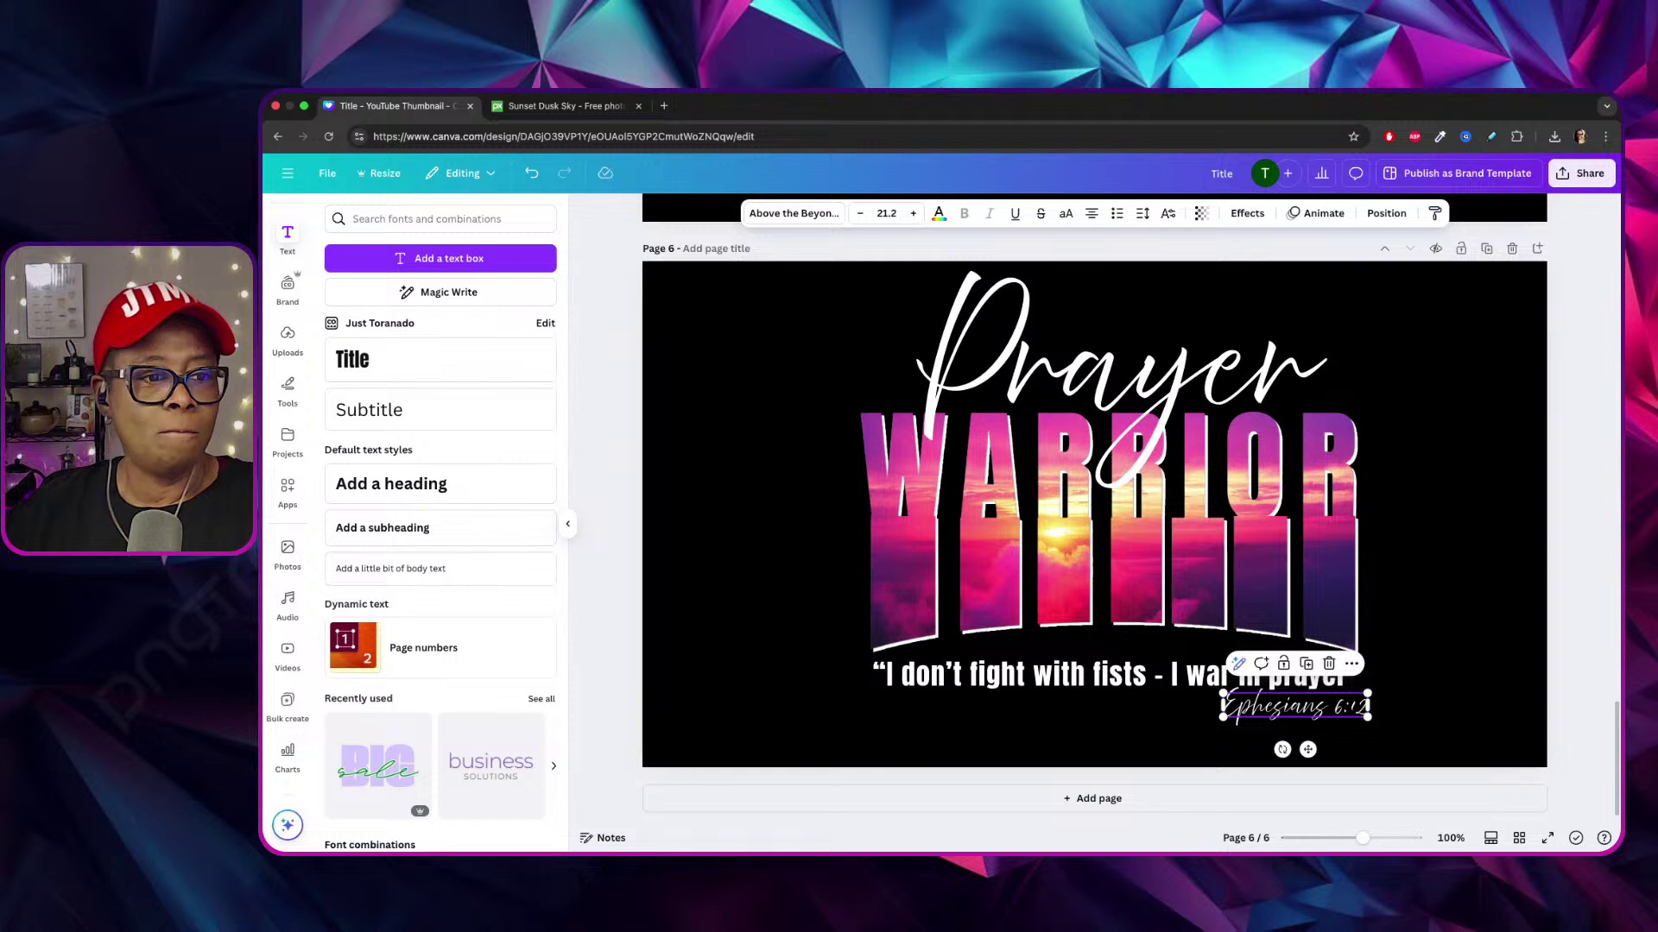
{"action": "left_click", "coordinate": [1094, 671]}
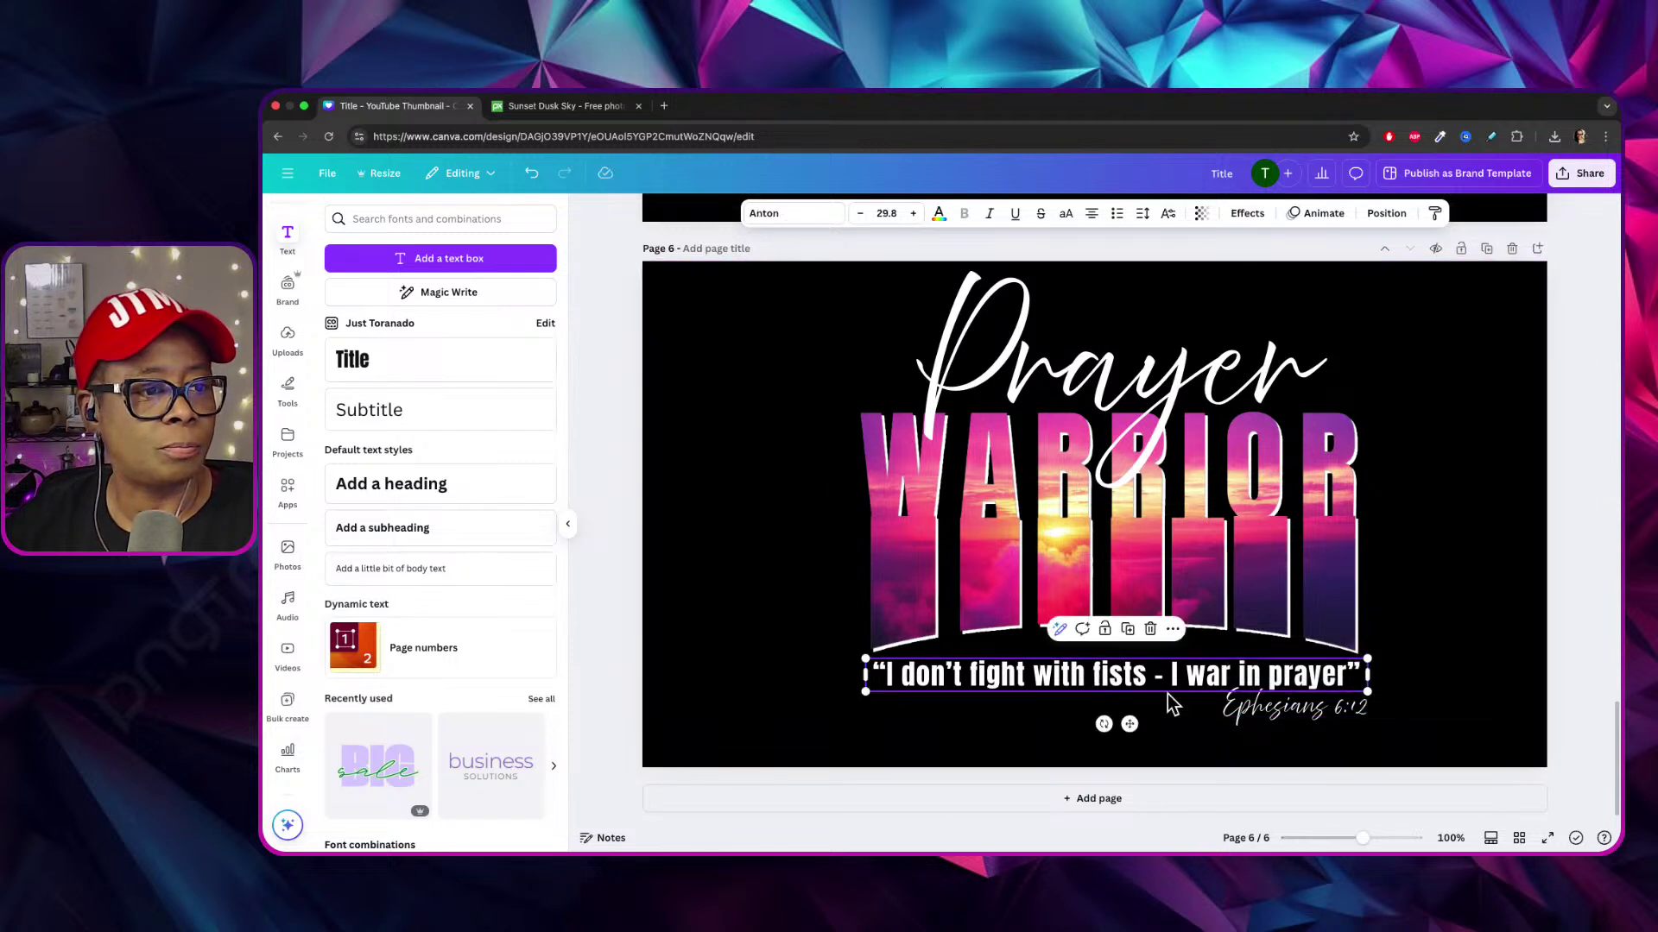
{"action": "left_click", "coordinate": [1452, 702]}
{"action": "left_click", "coordinate": [1339, 710]}
{"action": "left_click", "coordinate": [1371, 701]}
{"action": "double_click", "coordinate": [1295, 704]}
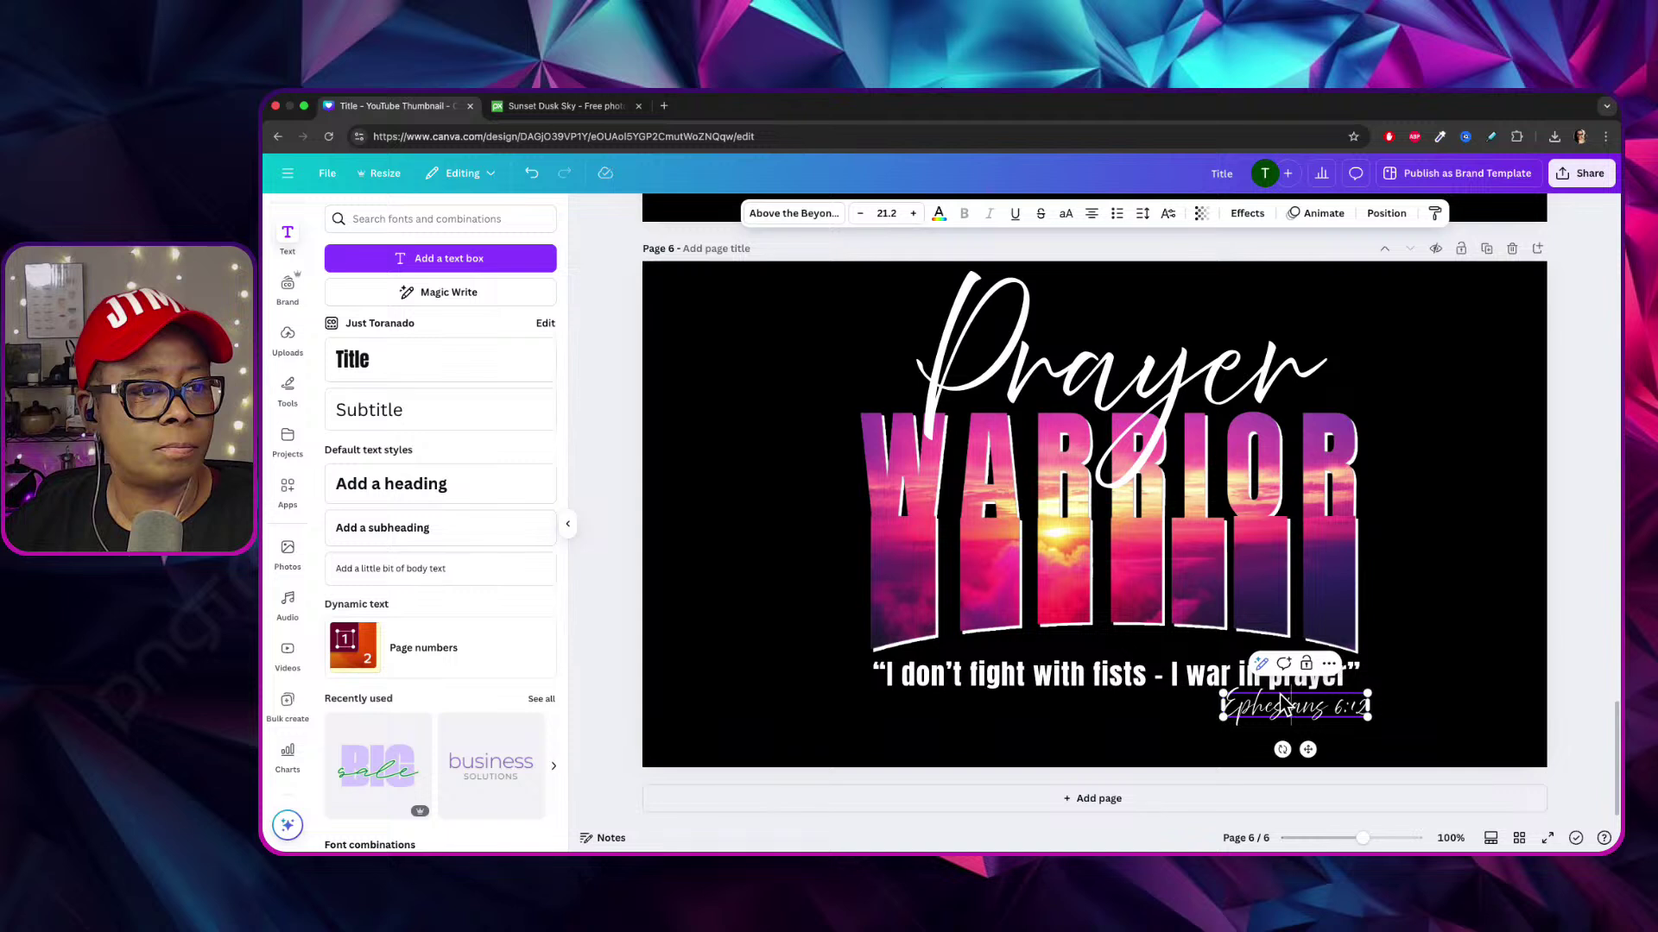
{"action": "right_click", "coordinate": [1284, 705]}
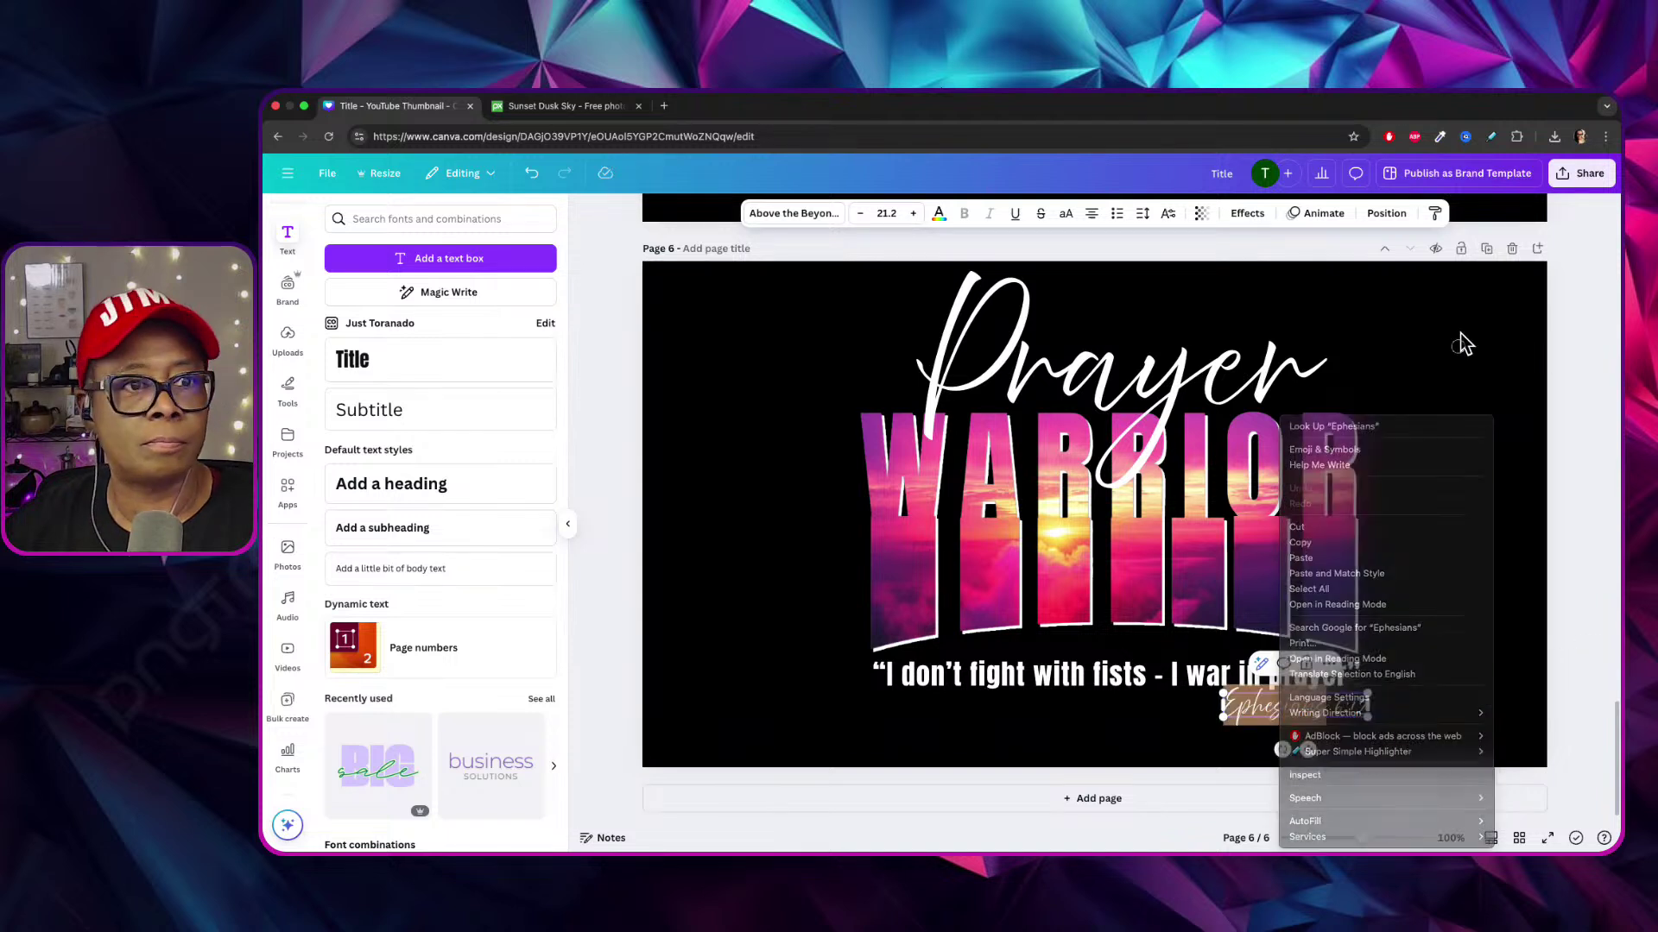
{"action": "key", "text": "Escape"}
{"action": "left_click", "coordinate": [1417, 691]}
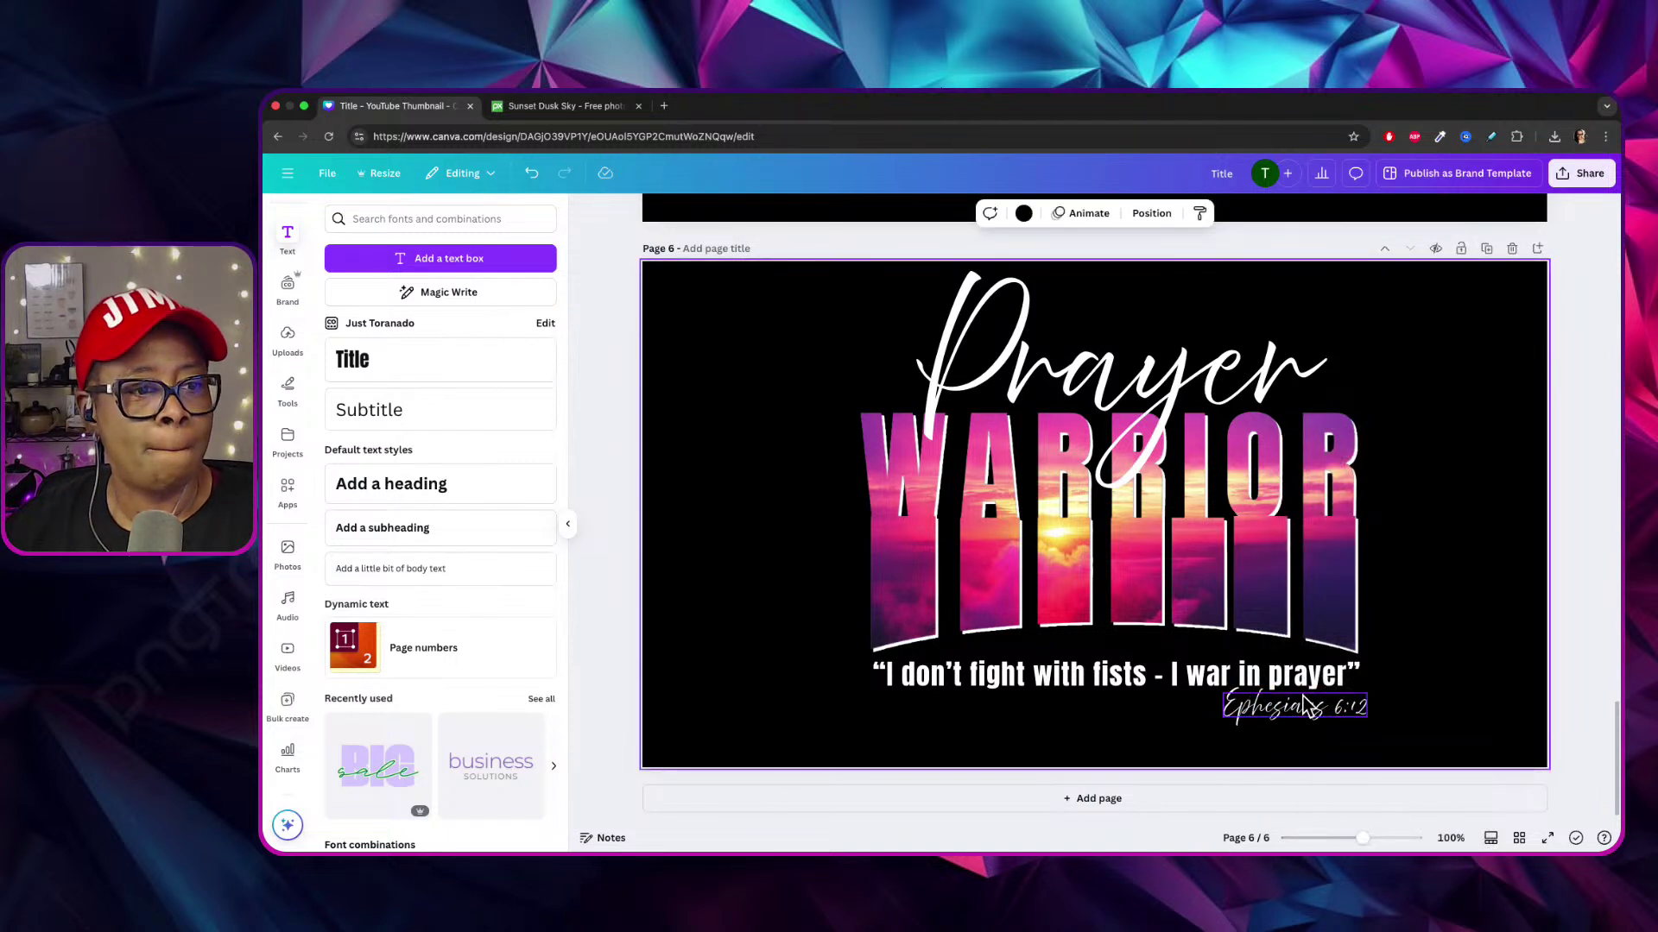
Reduce the Ephesians 6:12 text to size 19 and align it with the quote's right edge.
{"action": "left_click", "coordinate": [1243, 699]}
{"action": "left_click_drag", "start_coordinate": [1224, 695], "coordinate": [1308, 708]}
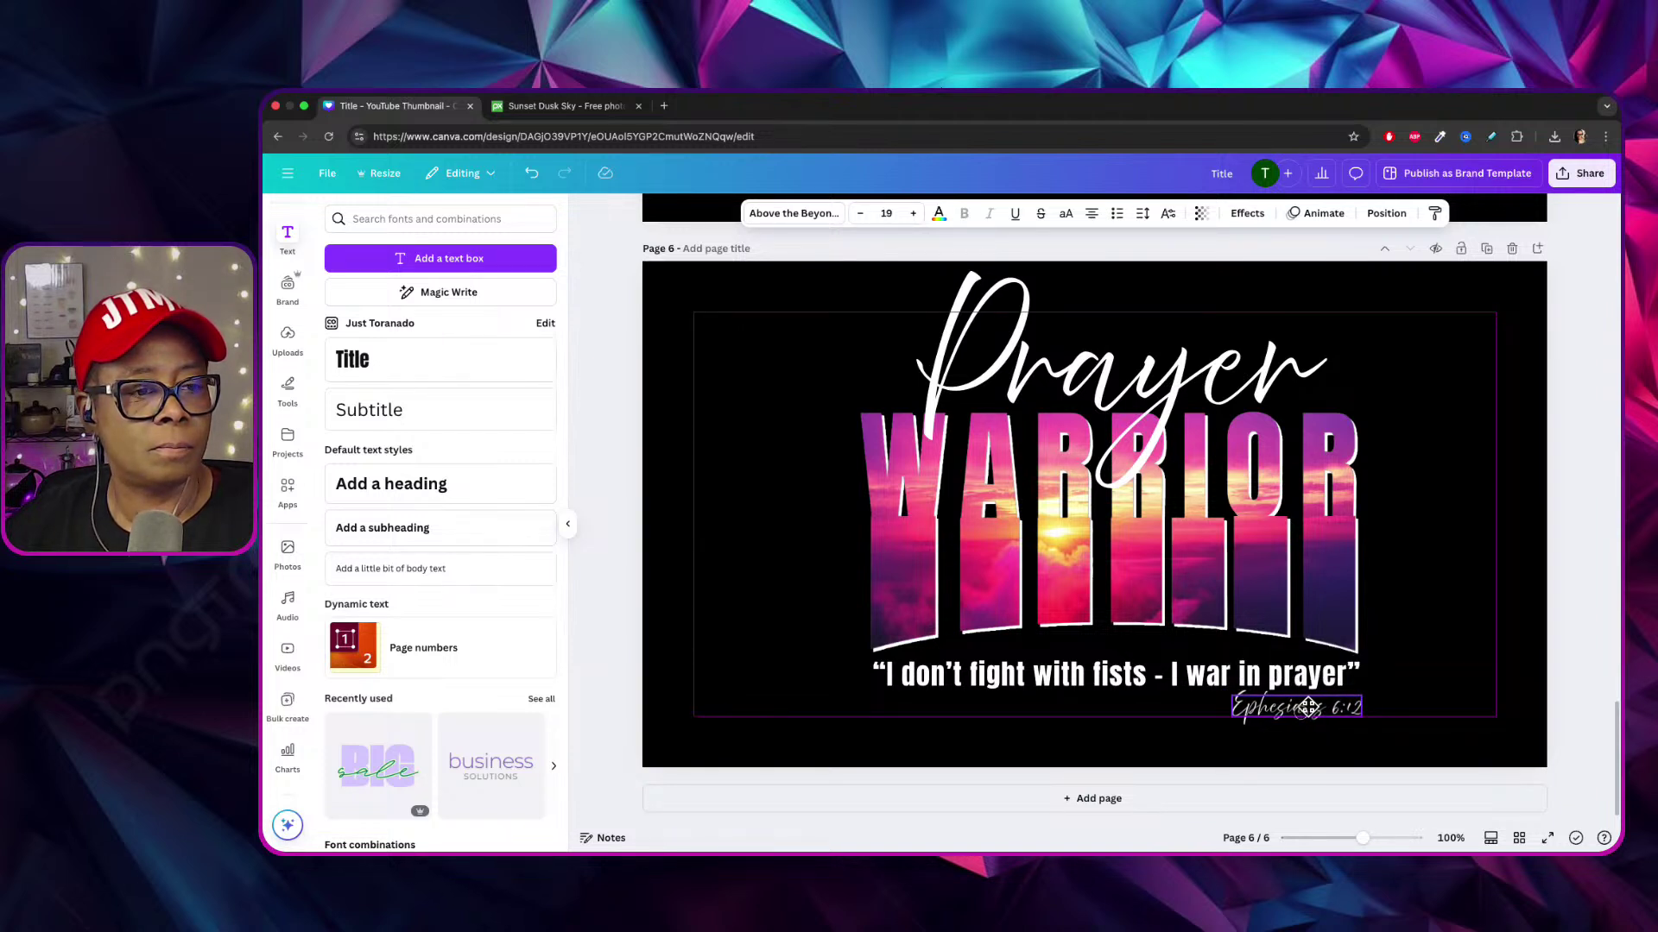
{"action": "key", "text": "Escape"}
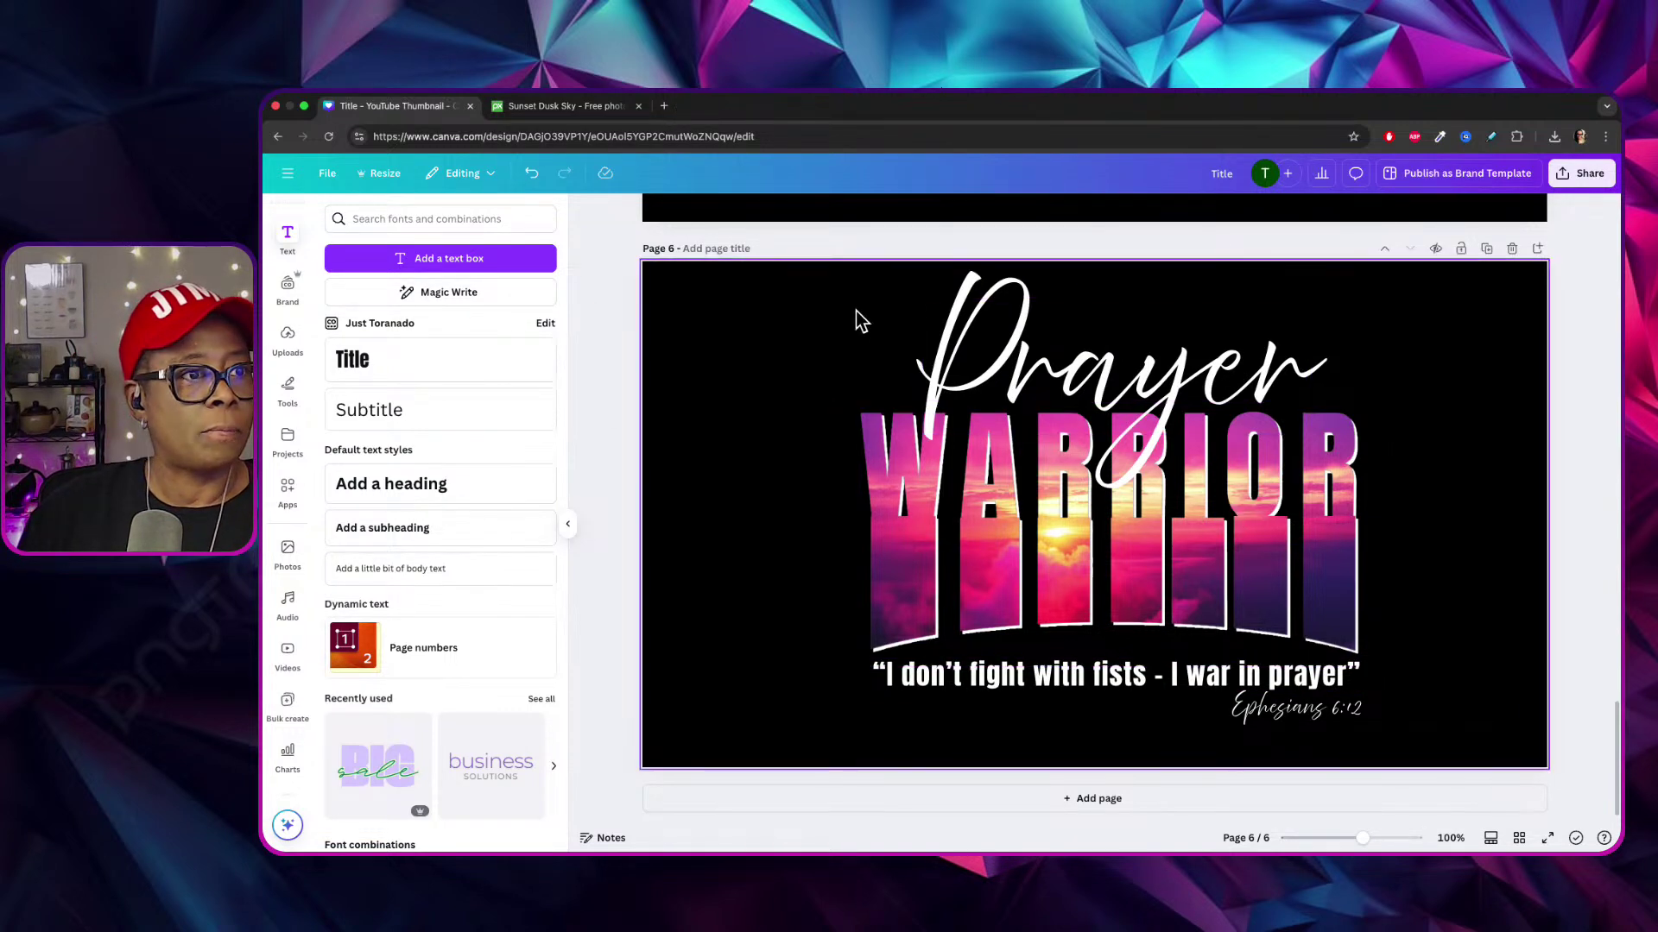
{"action": "left_click", "coordinate": [886, 546]}
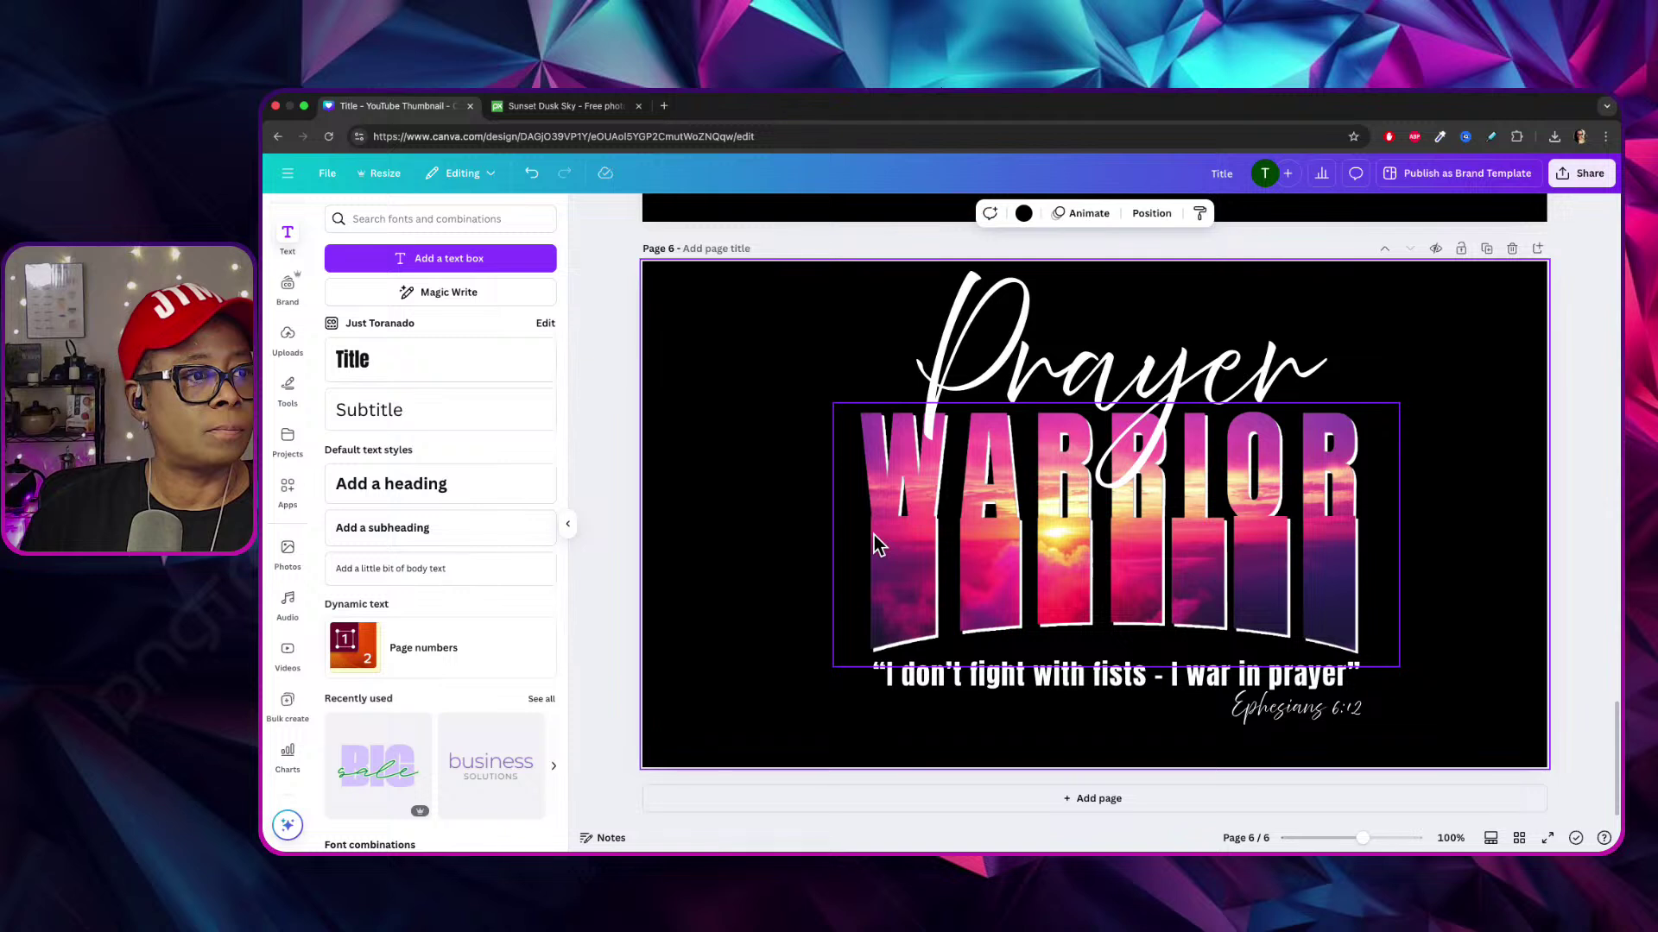
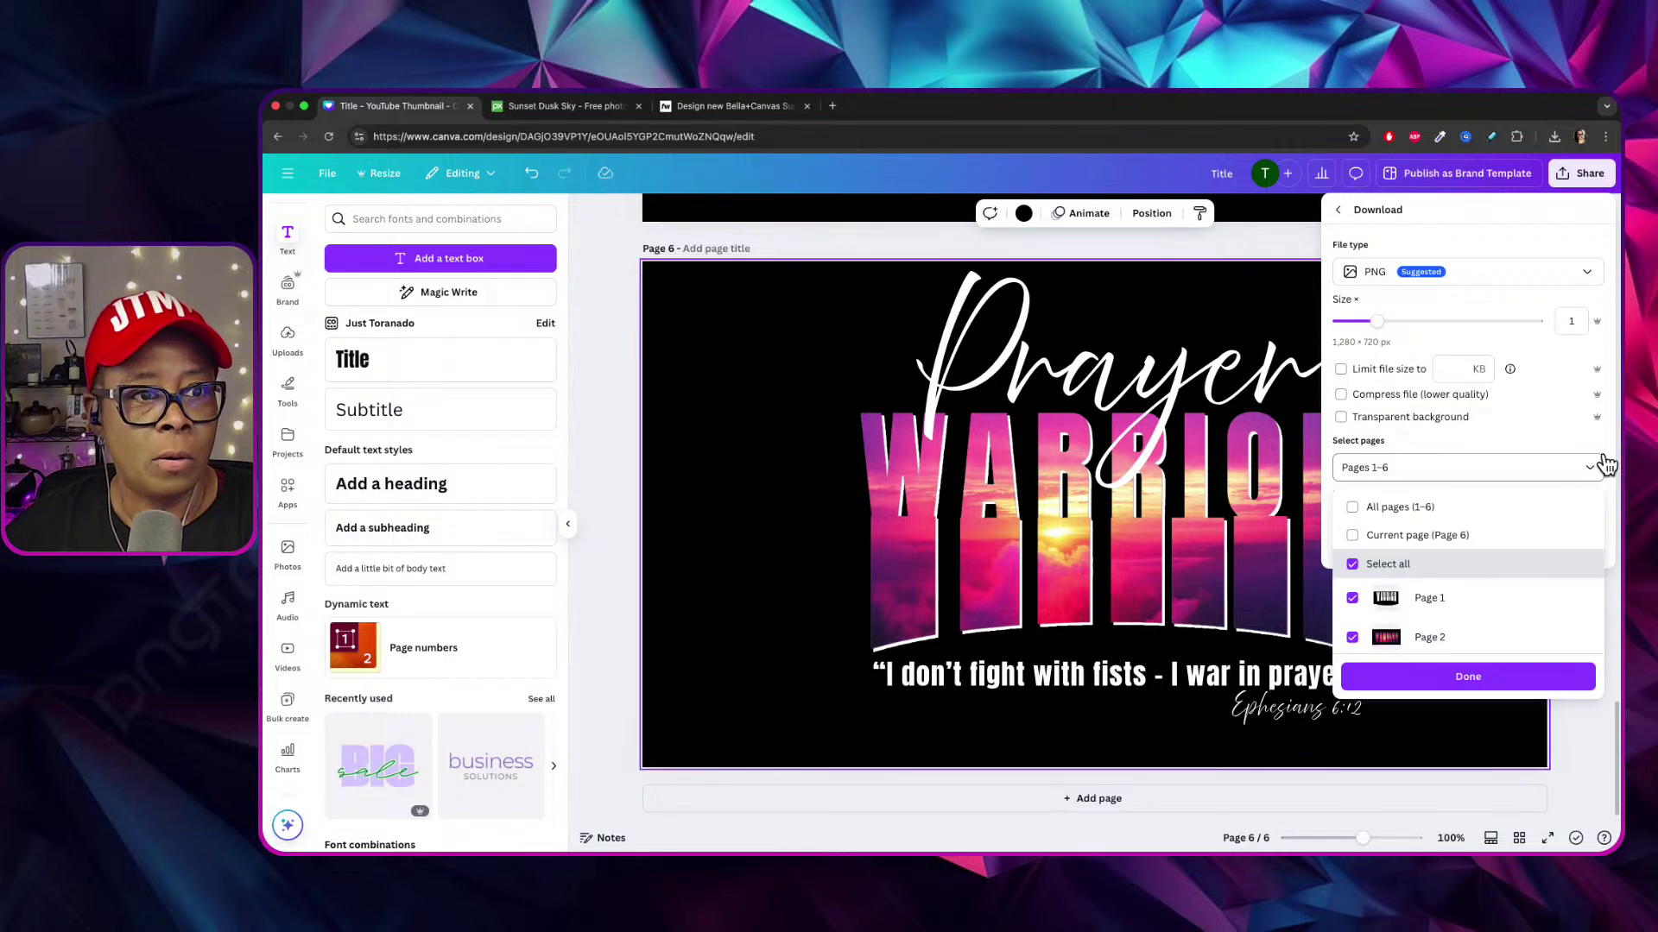
Download only page 6 as a PNG with a transparent background at size 3 (3,840 × 2,160 px).
{"action": "left_click", "coordinate": [1363, 560]}
{"action": "scroll", "coordinate": [1373, 578], "scroll_direction": "down", "scroll_amount": 3}
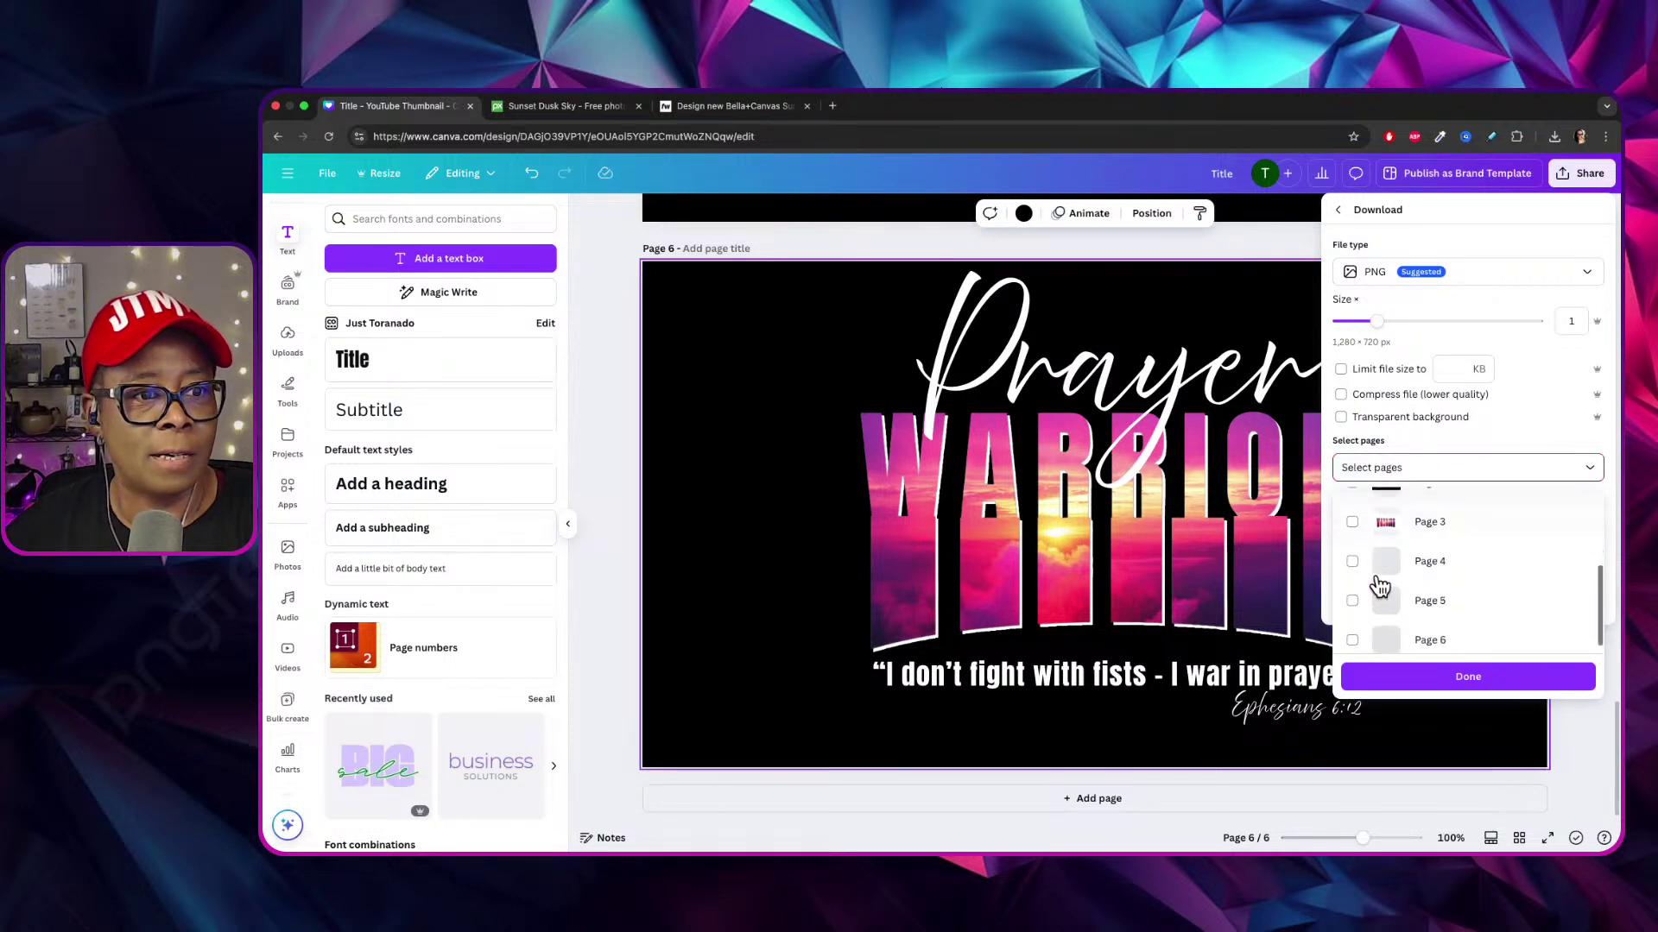
{"action": "left_click", "coordinate": [1352, 628]}
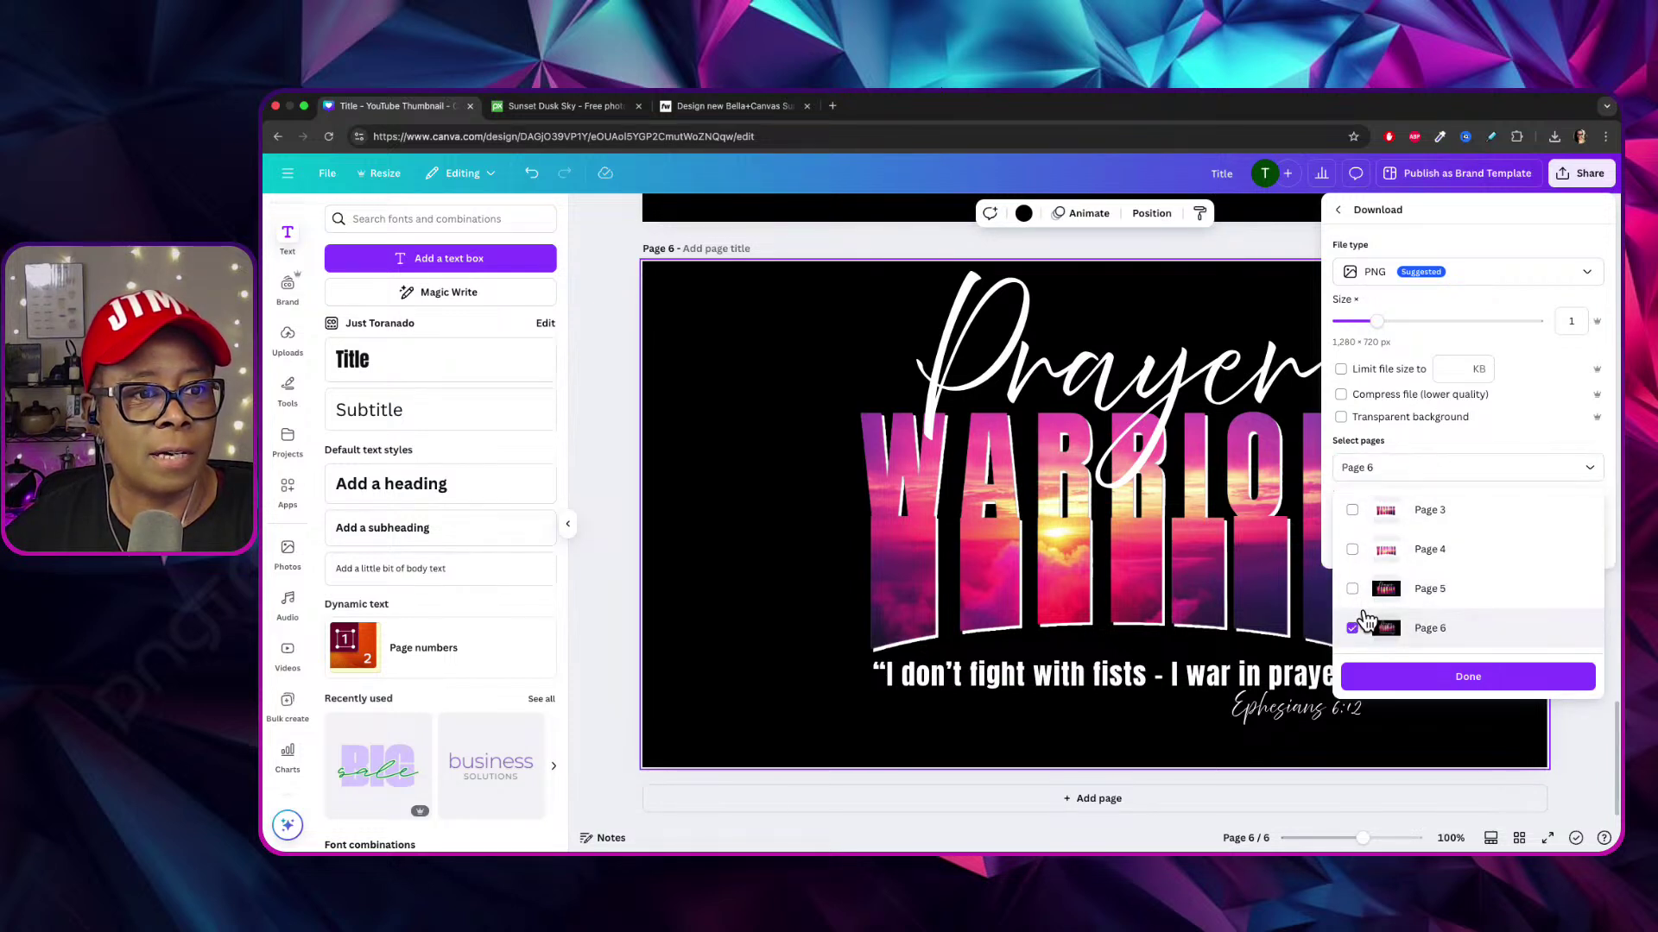
{"action": "scroll", "coordinate": [1425, 587], "scroll_direction": "up", "scroll_amount": 2}
{"action": "left_click", "coordinate": [1351, 417]}
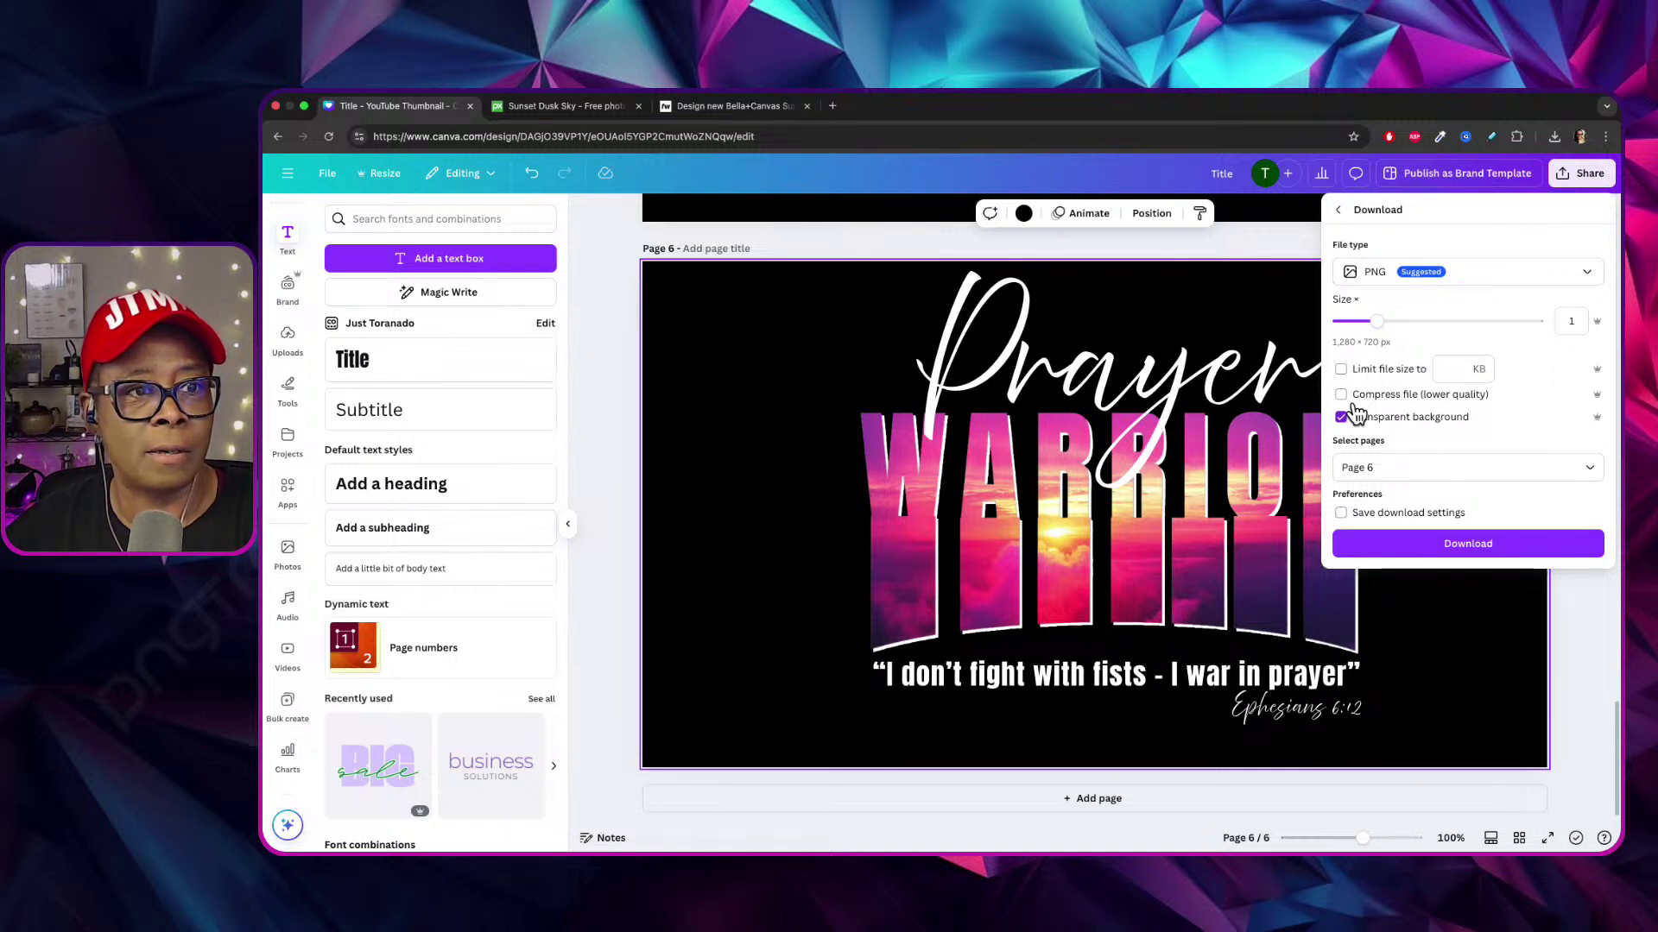
{"action": "left_click_drag", "start_coordinate": [1384, 319], "coordinate": [1540, 323]}
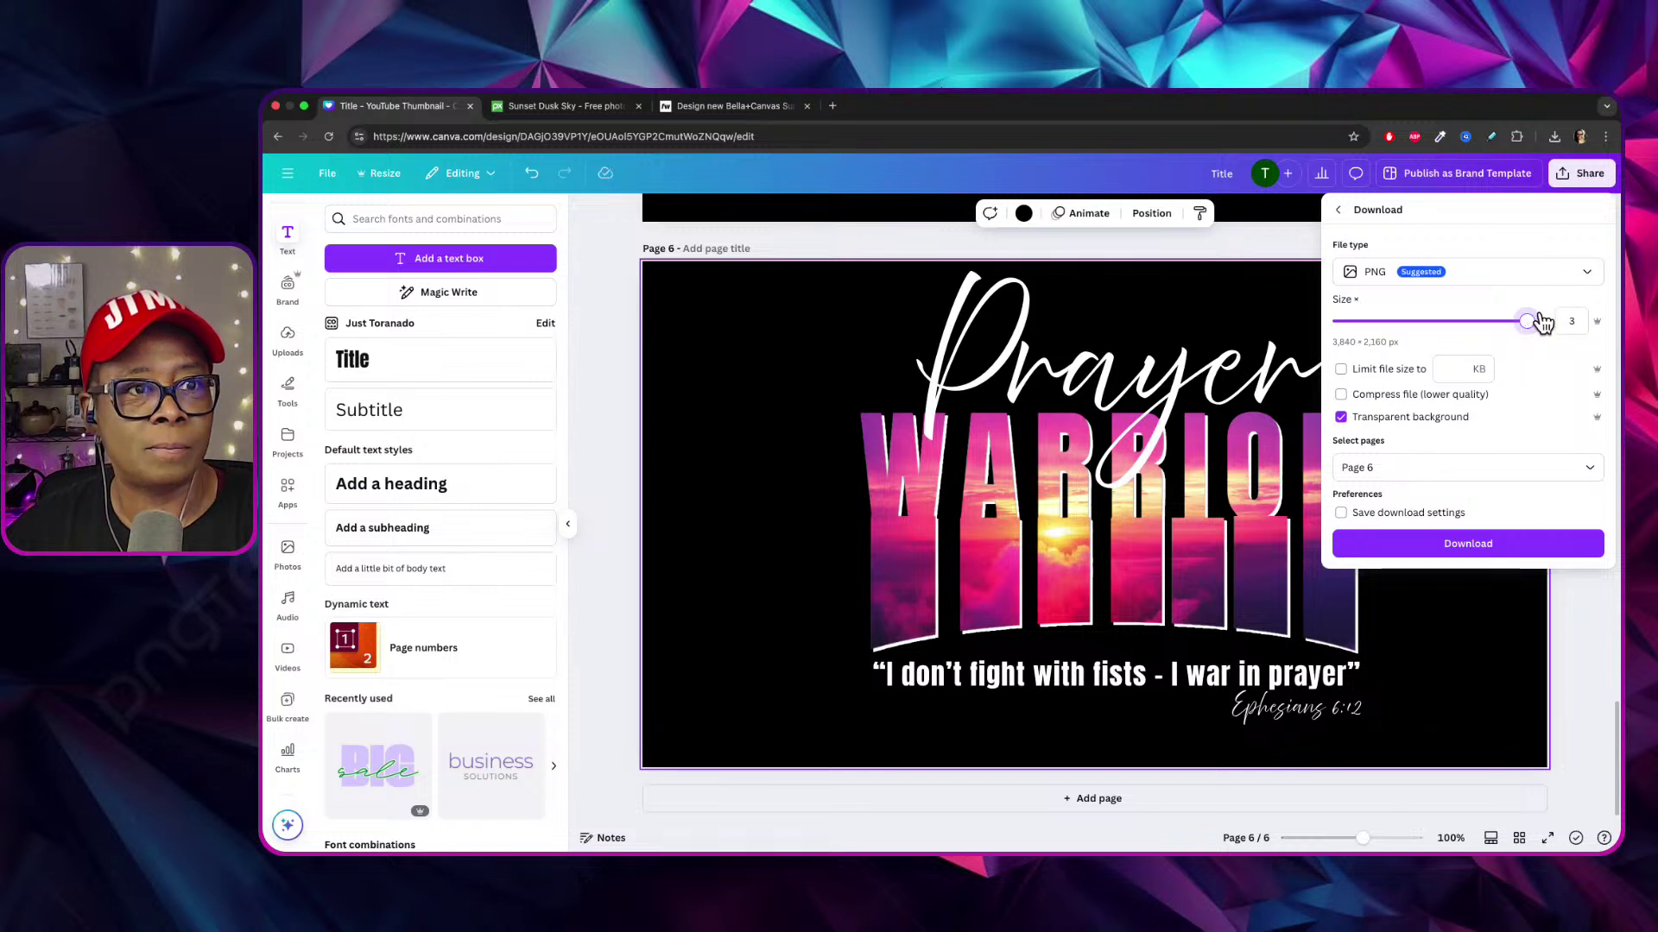
{"action": "left_click", "coordinate": [1484, 541]}
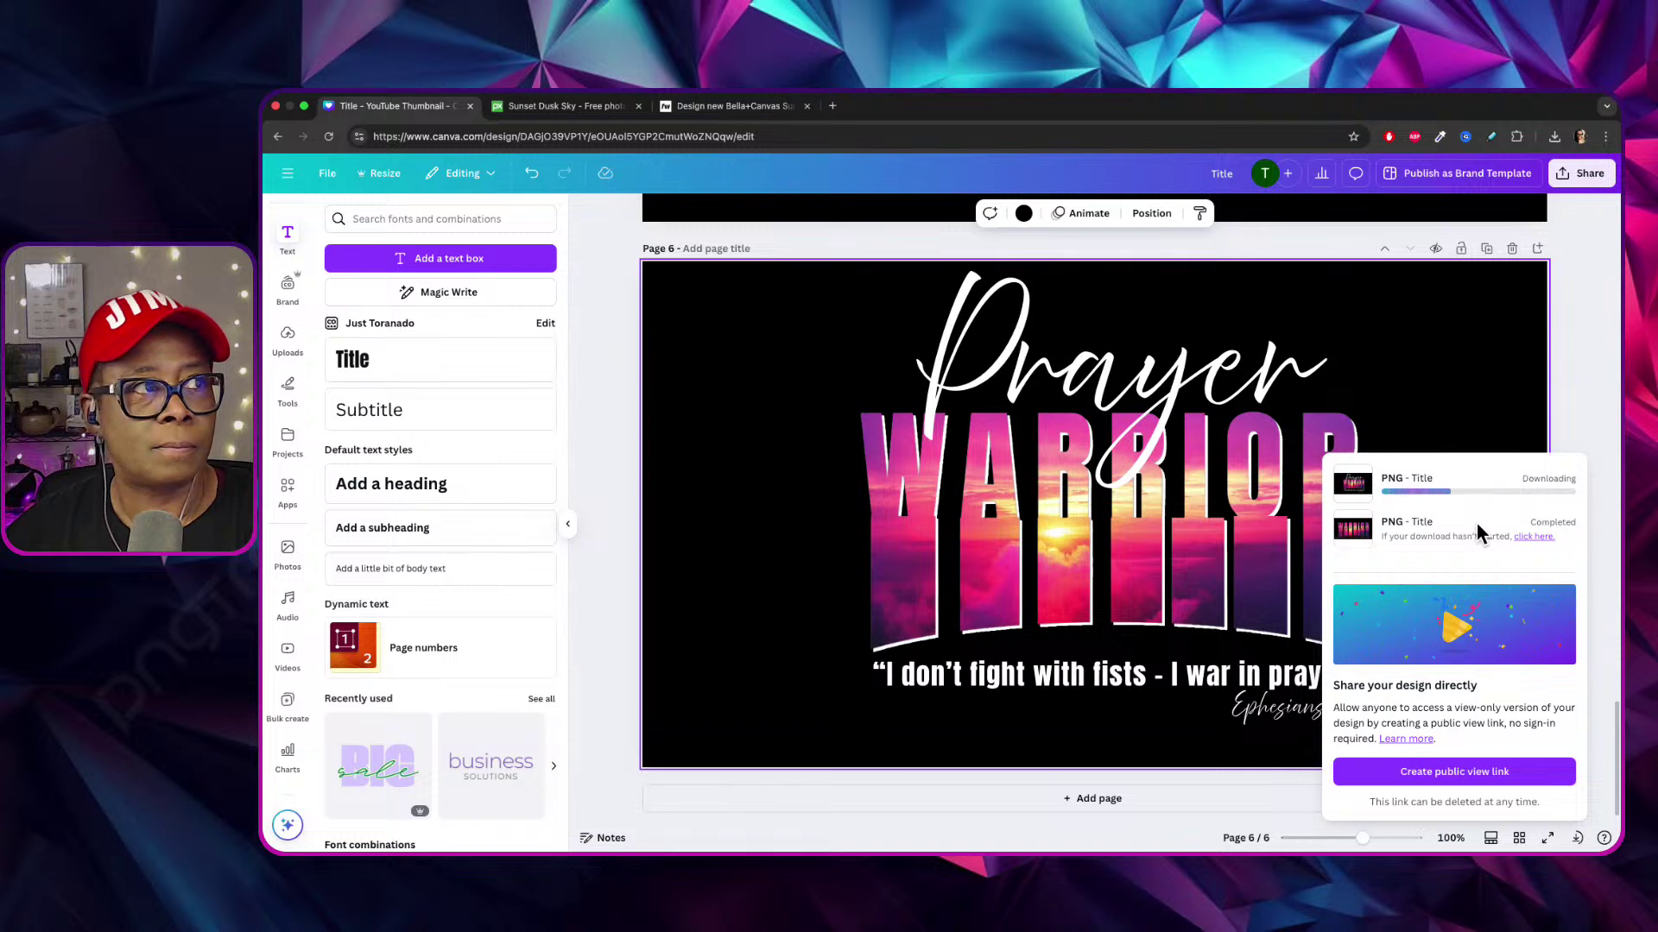
Upload the downloaded PNG to the Fourthwall T-shirt designer and place it on the shirt's front, enlarged to 20.08" x 11.30".
{"action": "left_click_drag", "start_coordinate": [1399, 164], "coordinate": [833, 349]}
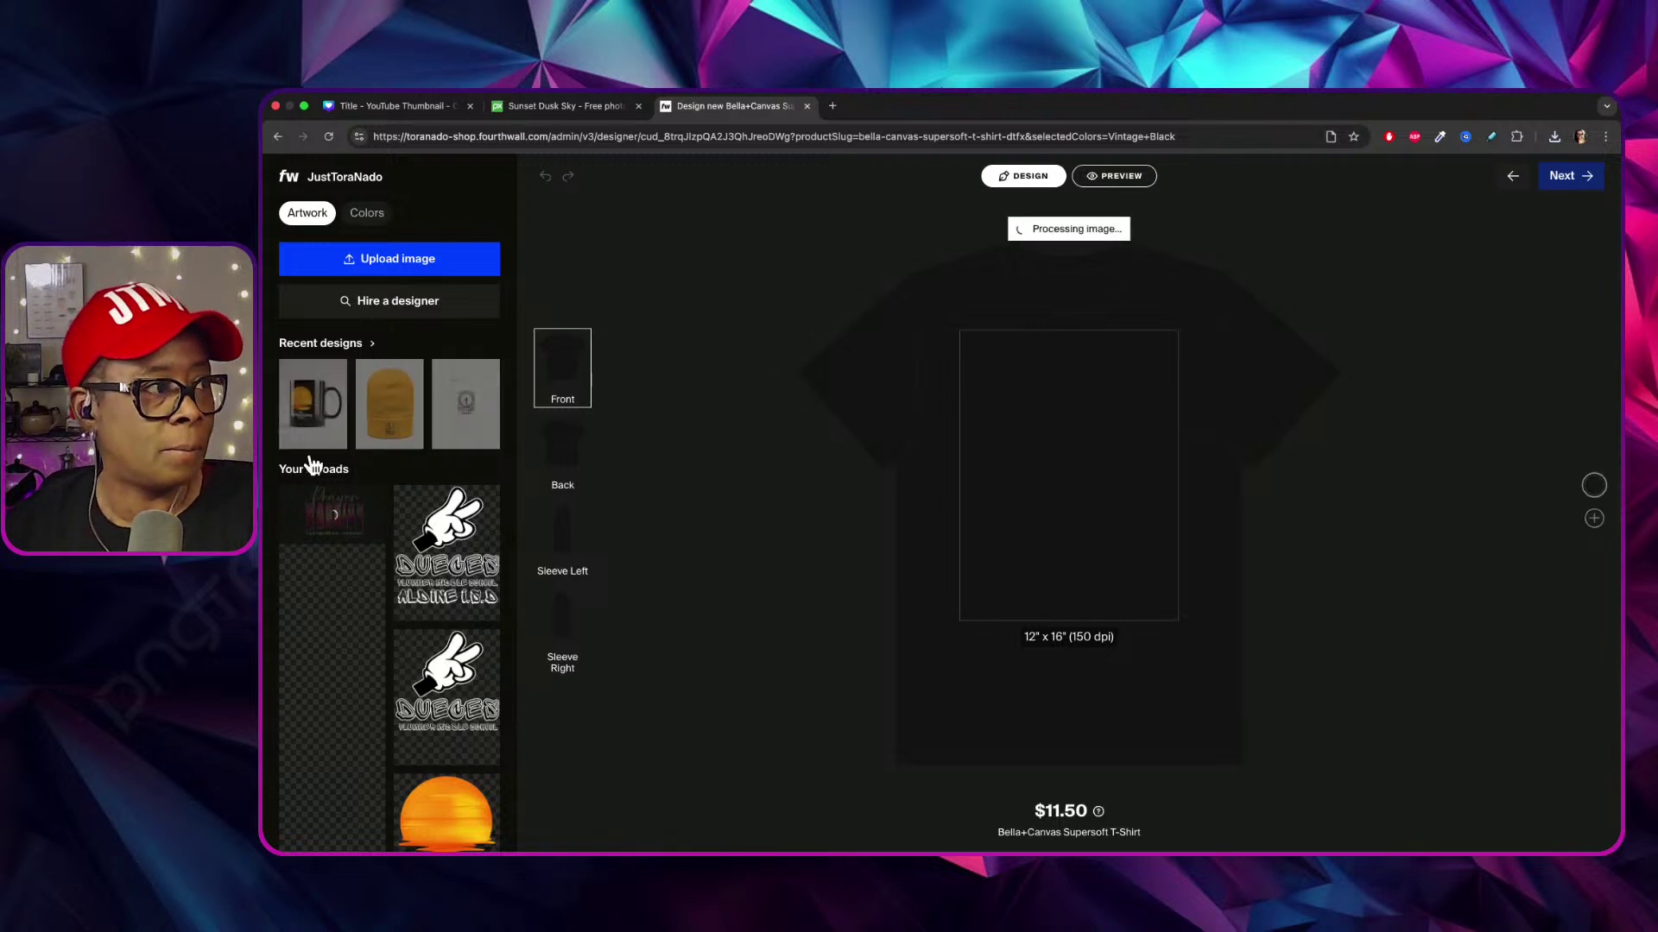
{"action": "left_click", "coordinate": [1092, 426]}
{"action": "left_click_drag", "start_coordinate": [1154, 489], "coordinate": [1181, 513]}
{"action": "mouse_move", "coordinate": [1071, 452]}
{"action": "left_mouse_down"}
{"action": "mouse_move", "coordinate": [1098, 464]}
{"action": "mouse_move", "coordinate": [1086, 446]}
{"action": "left_mouse_up"}
{"action": "left_click_drag", "start_coordinate": [1199, 506], "coordinate": [1246, 541]}
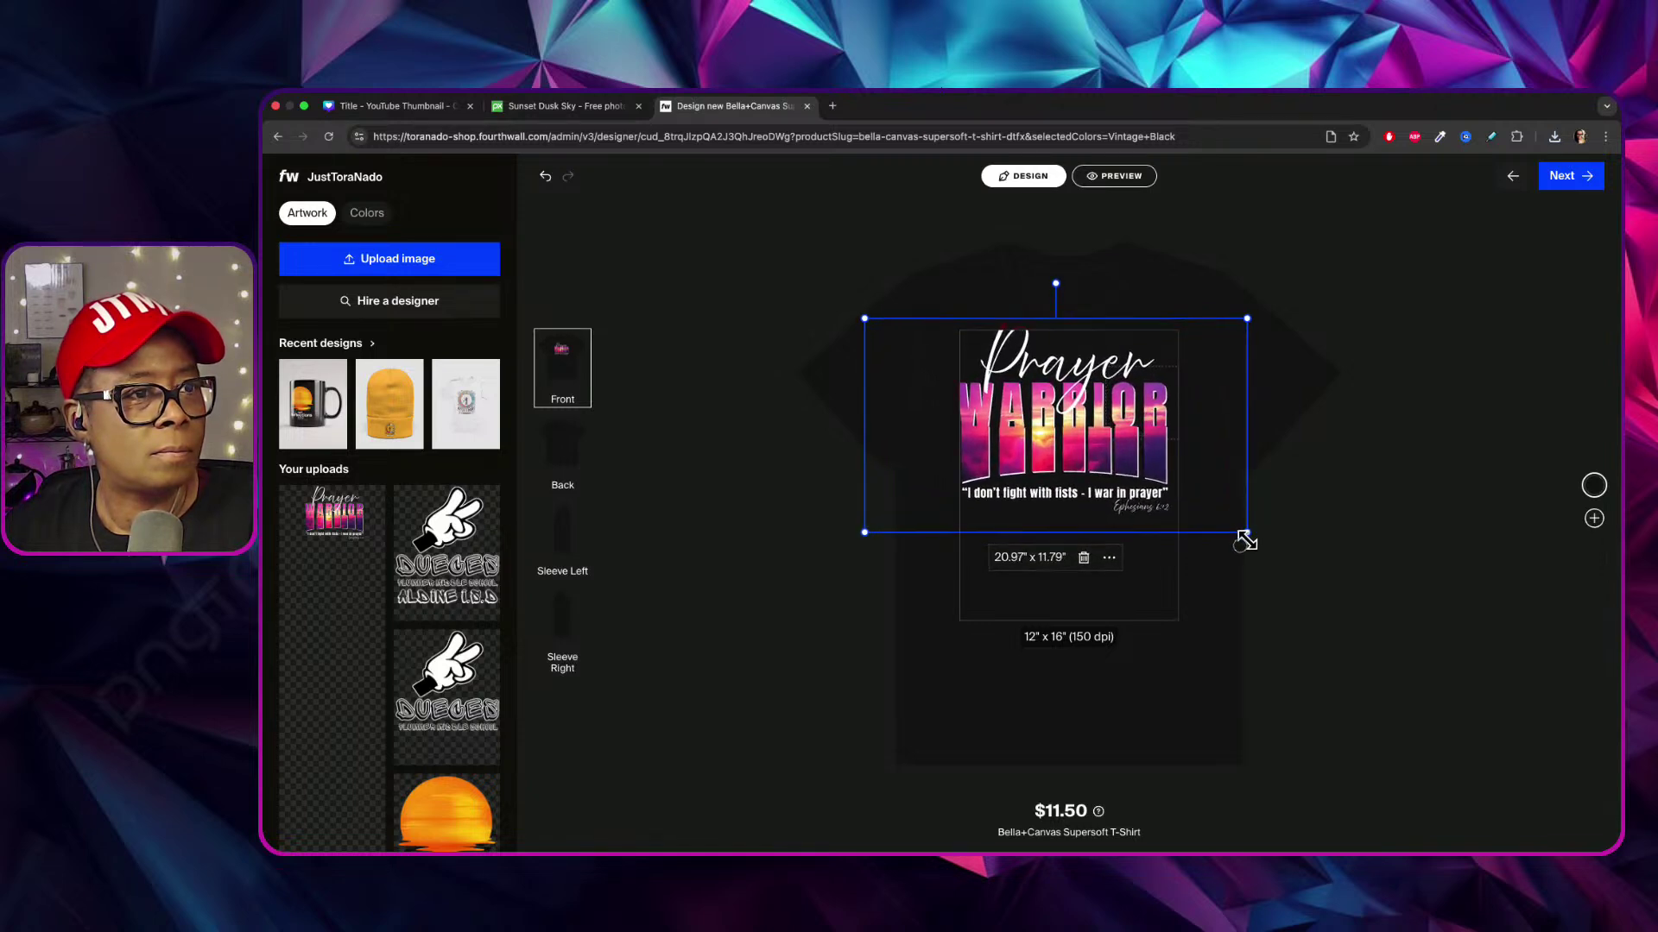
{"action": "left_click_drag", "start_coordinate": [1211, 463], "coordinate": [1215, 489]}
{"action": "left_click_drag", "start_coordinate": [1262, 553], "coordinate": [1245, 549]}
{"action": "left_click_drag", "start_coordinate": [1098, 492], "coordinate": [1101, 492]}
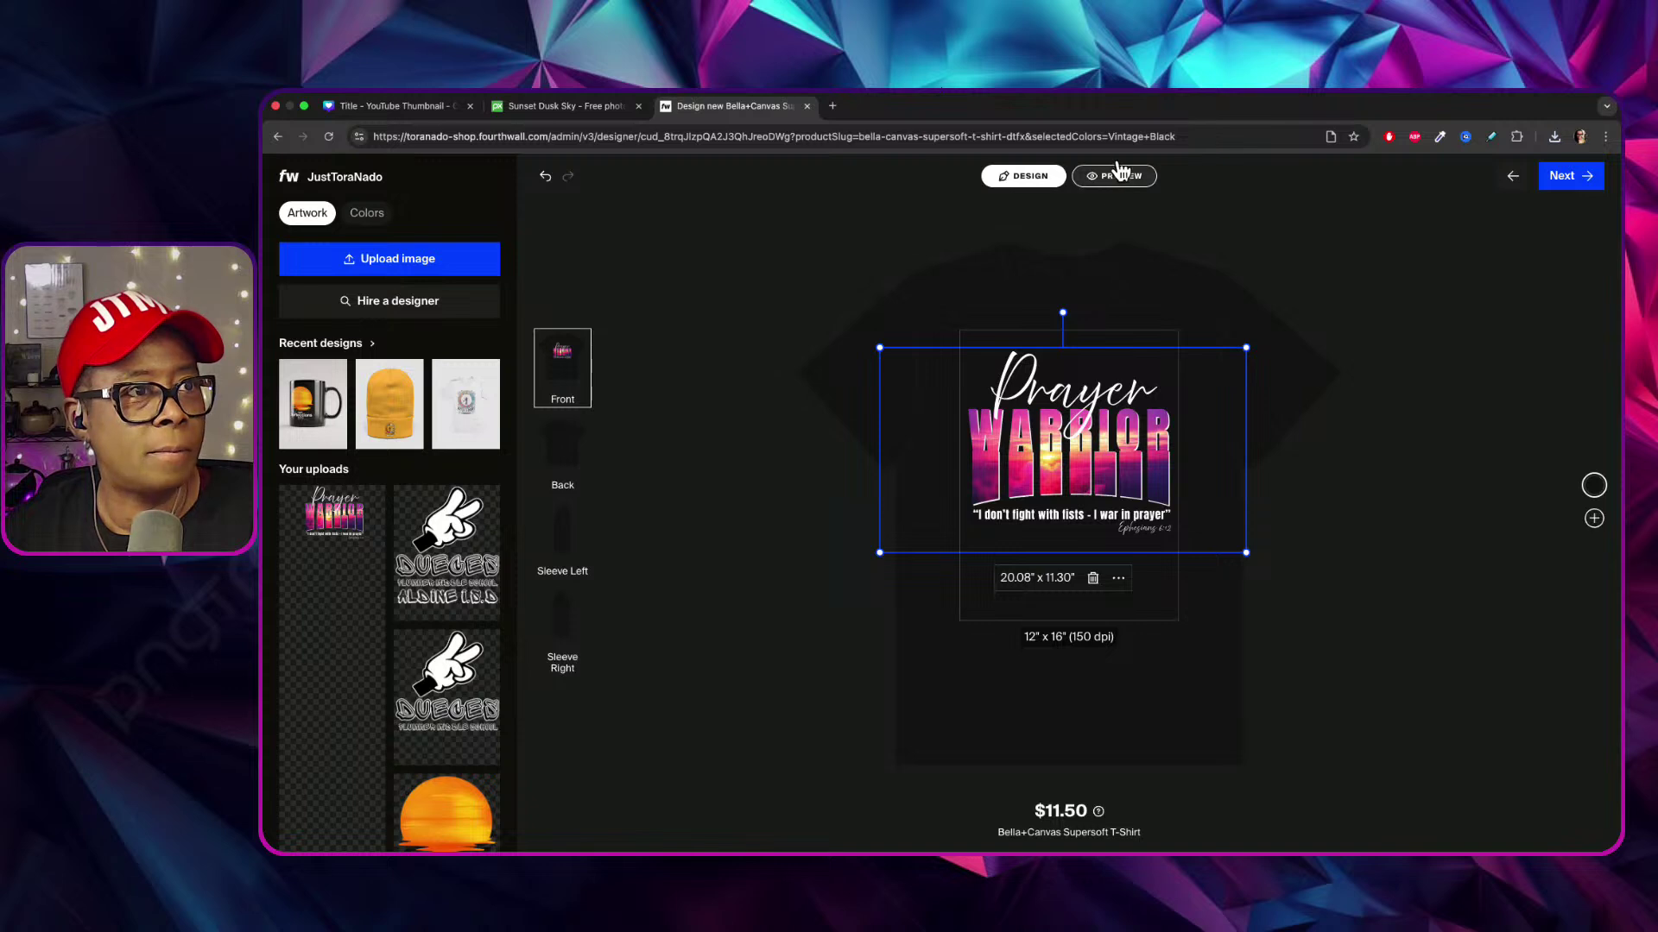
Preview the finished T-shirt and add Team Purple and Berry to the colors offered.
{"action": "left_click", "coordinate": [1119, 172]}
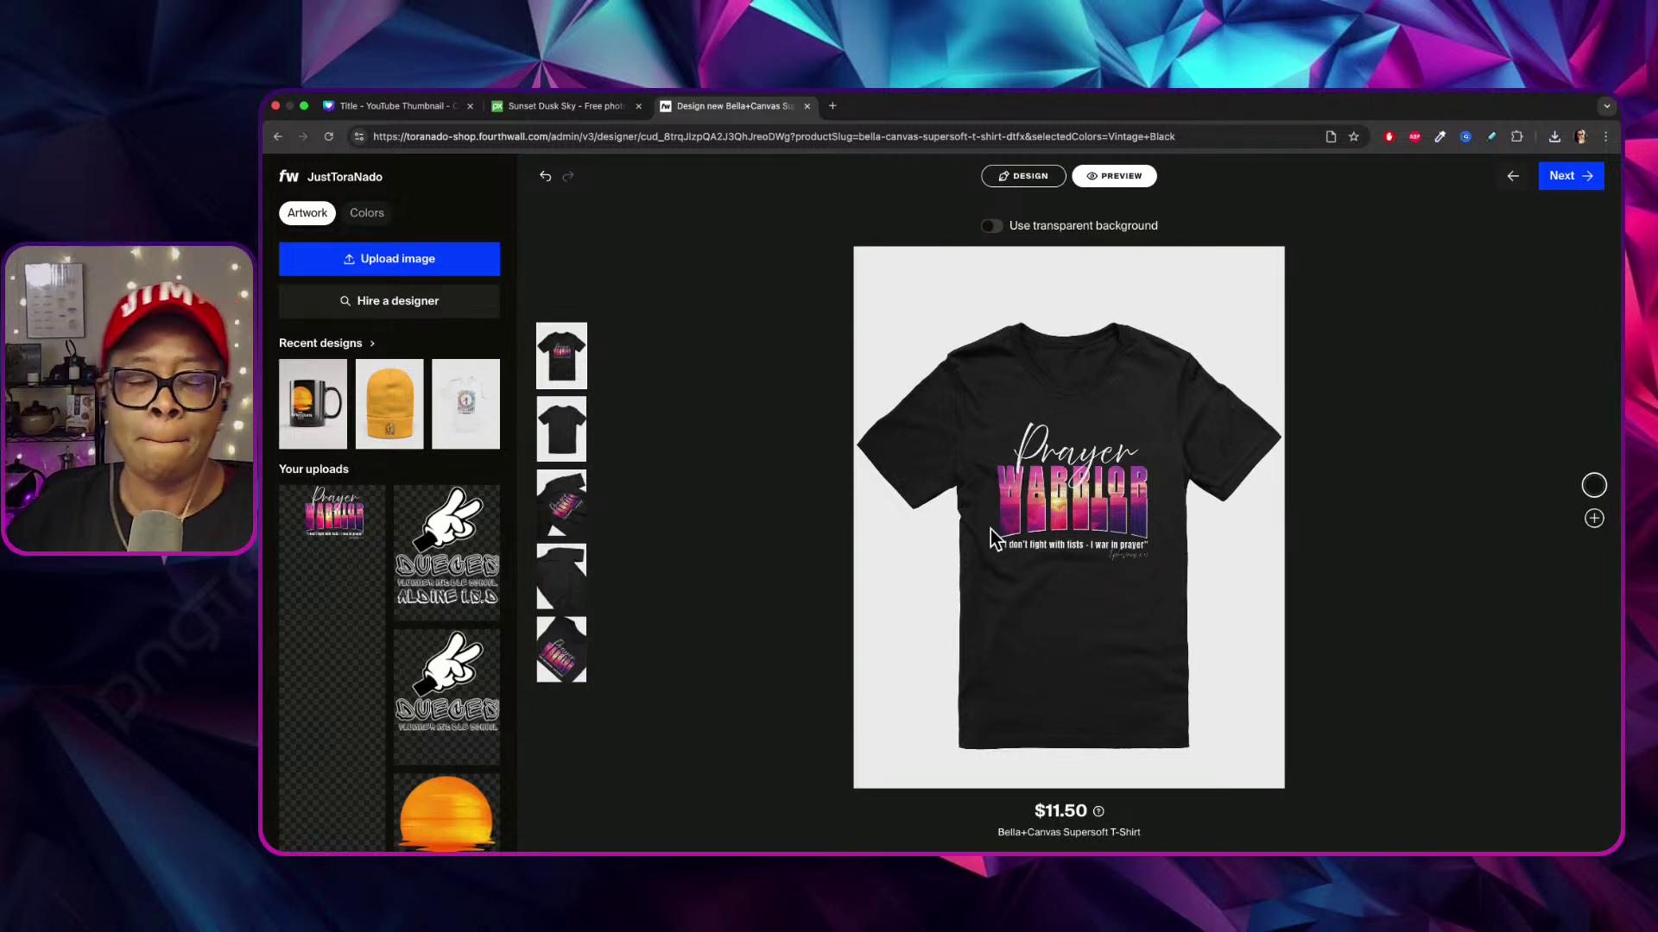
{"action": "left_click", "coordinate": [1594, 518]}
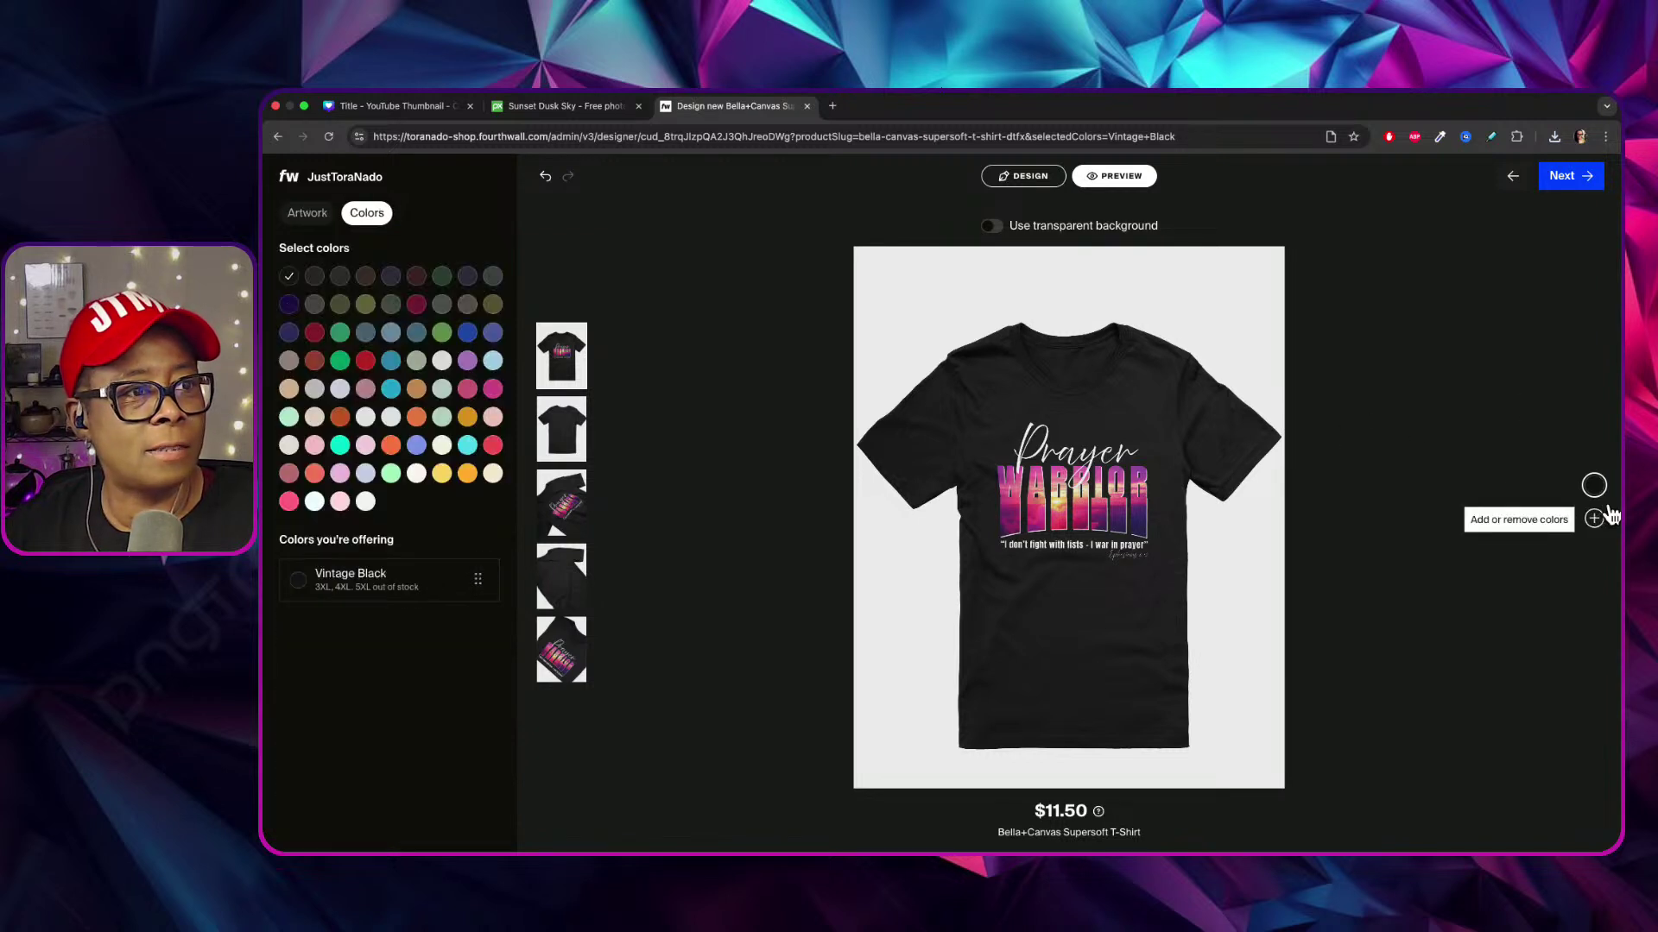
{"action": "left_click", "coordinate": [290, 303]}
{"action": "mouse_move", "coordinate": [1601, 497]}
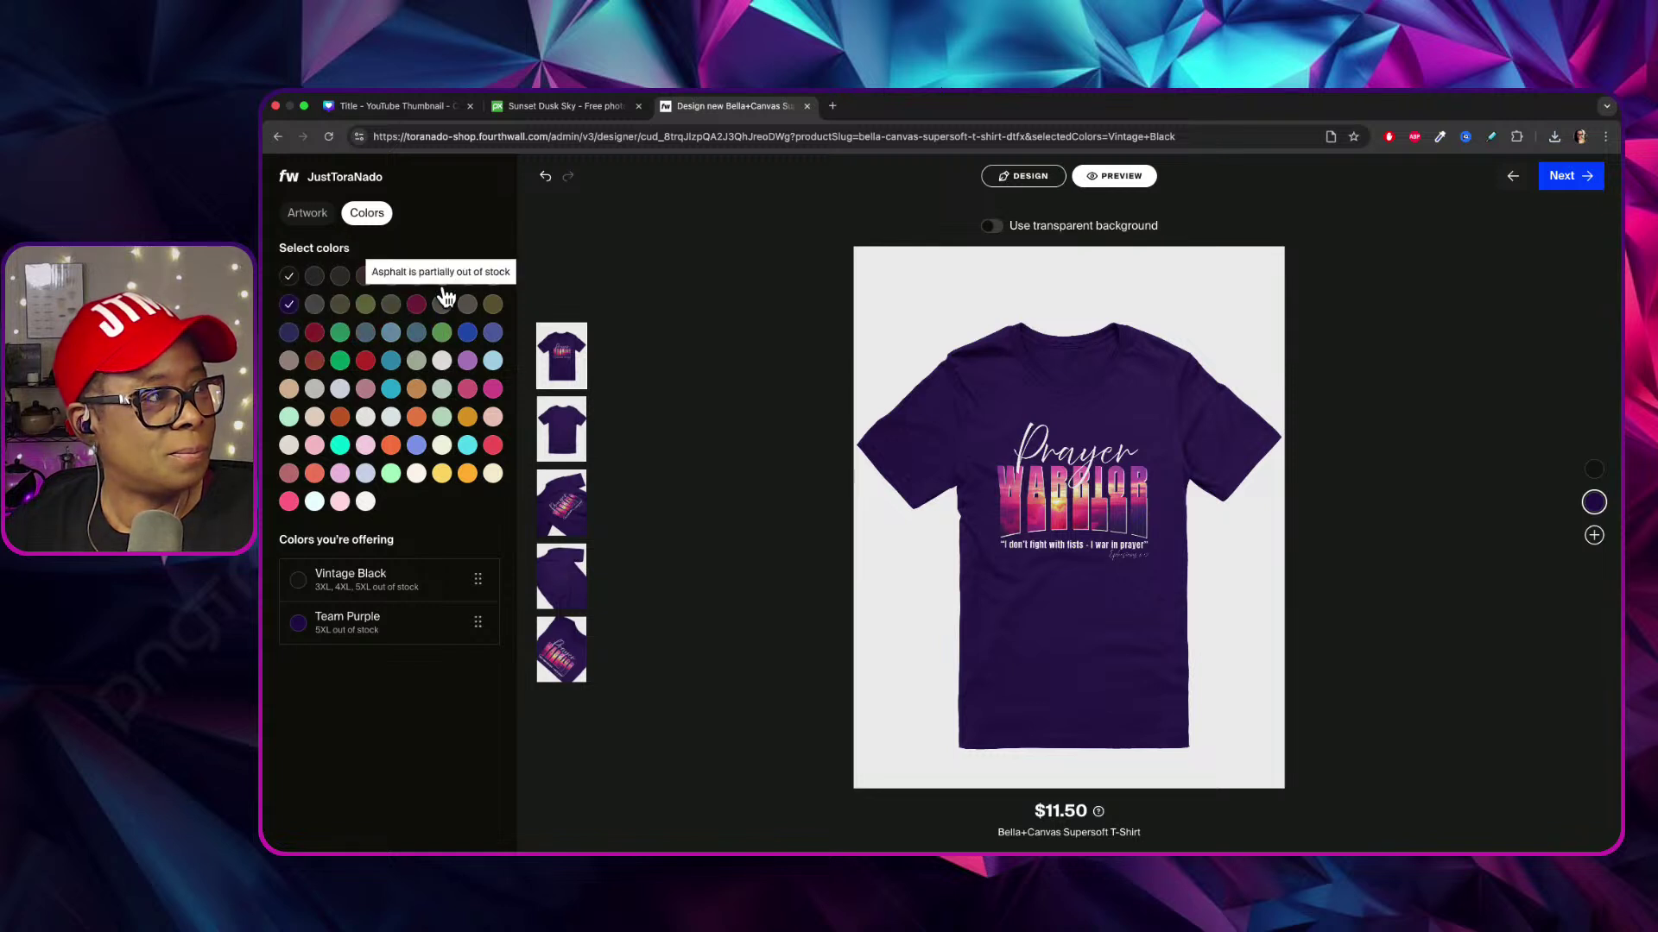
{"action": "left_click", "coordinate": [492, 388]}
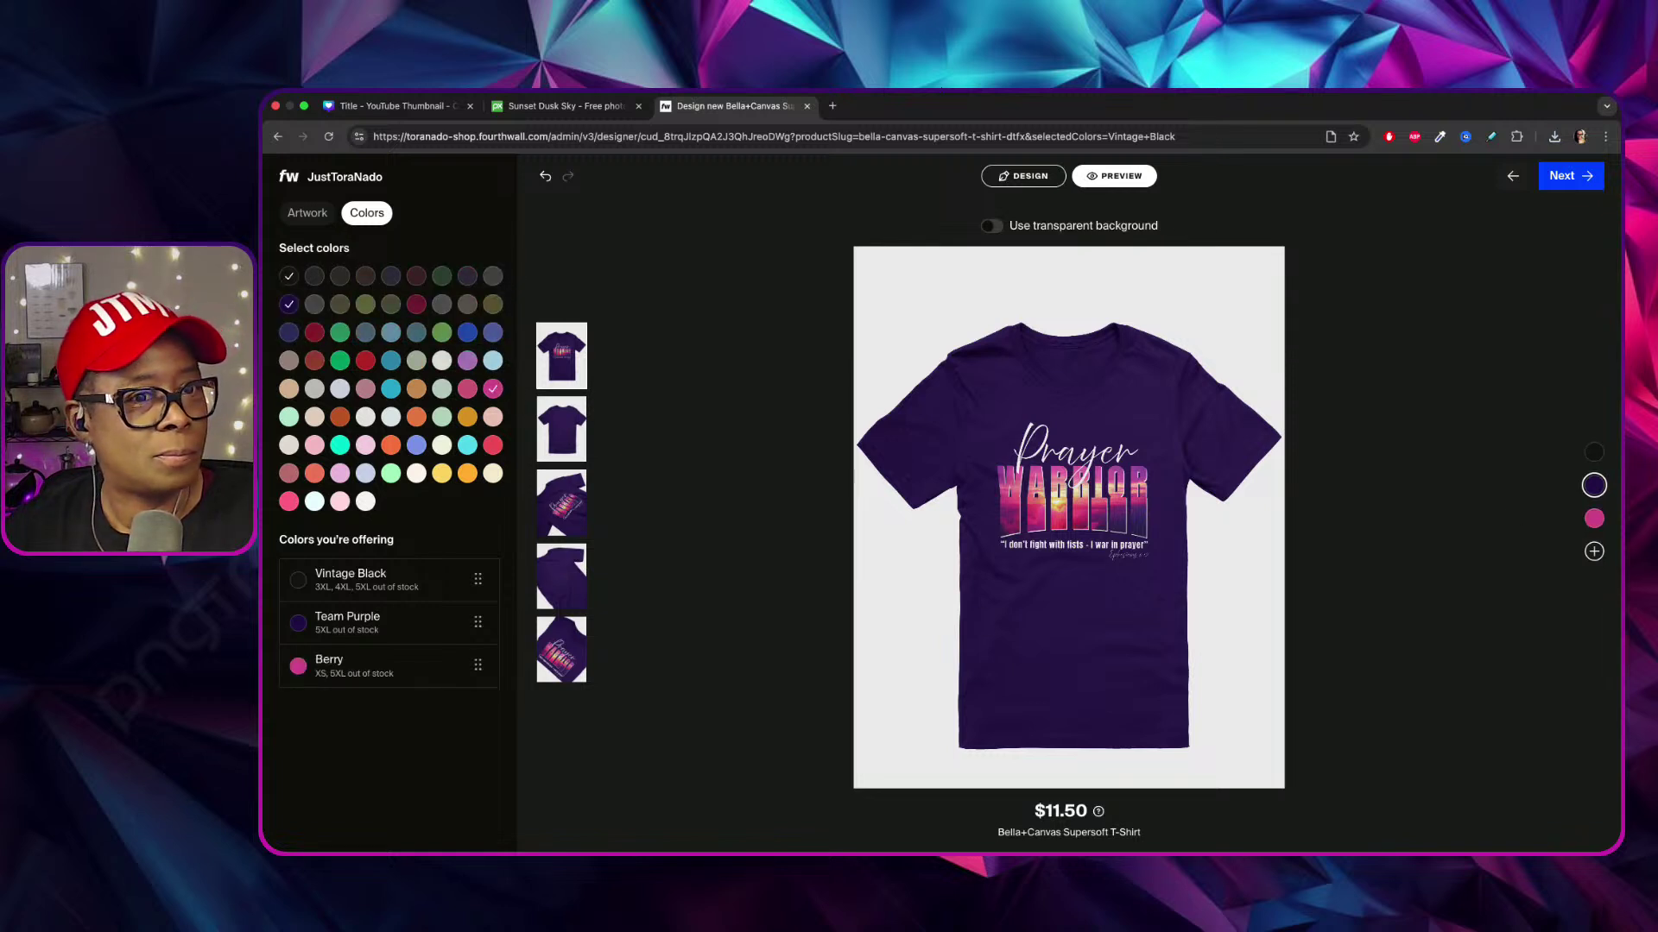
Preview the shirt in Berry, and add Aqua to the colors offered and preview it too.
{"action": "left_click", "coordinate": [1595, 514]}
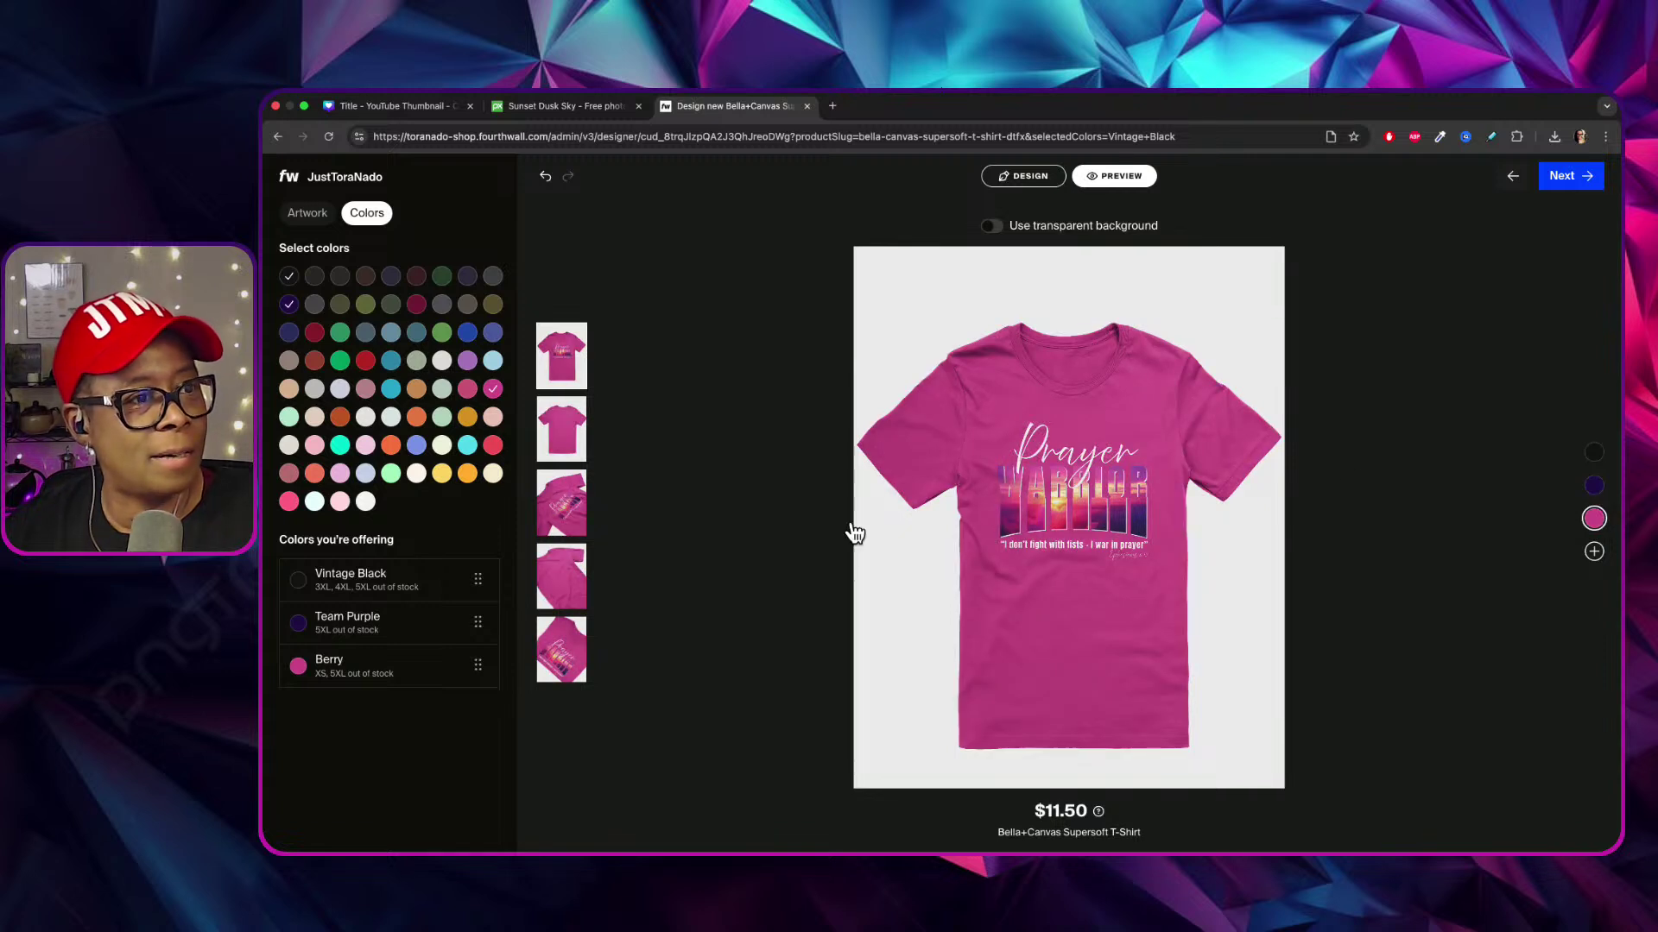
{"action": "left_click", "coordinate": [394, 359]}
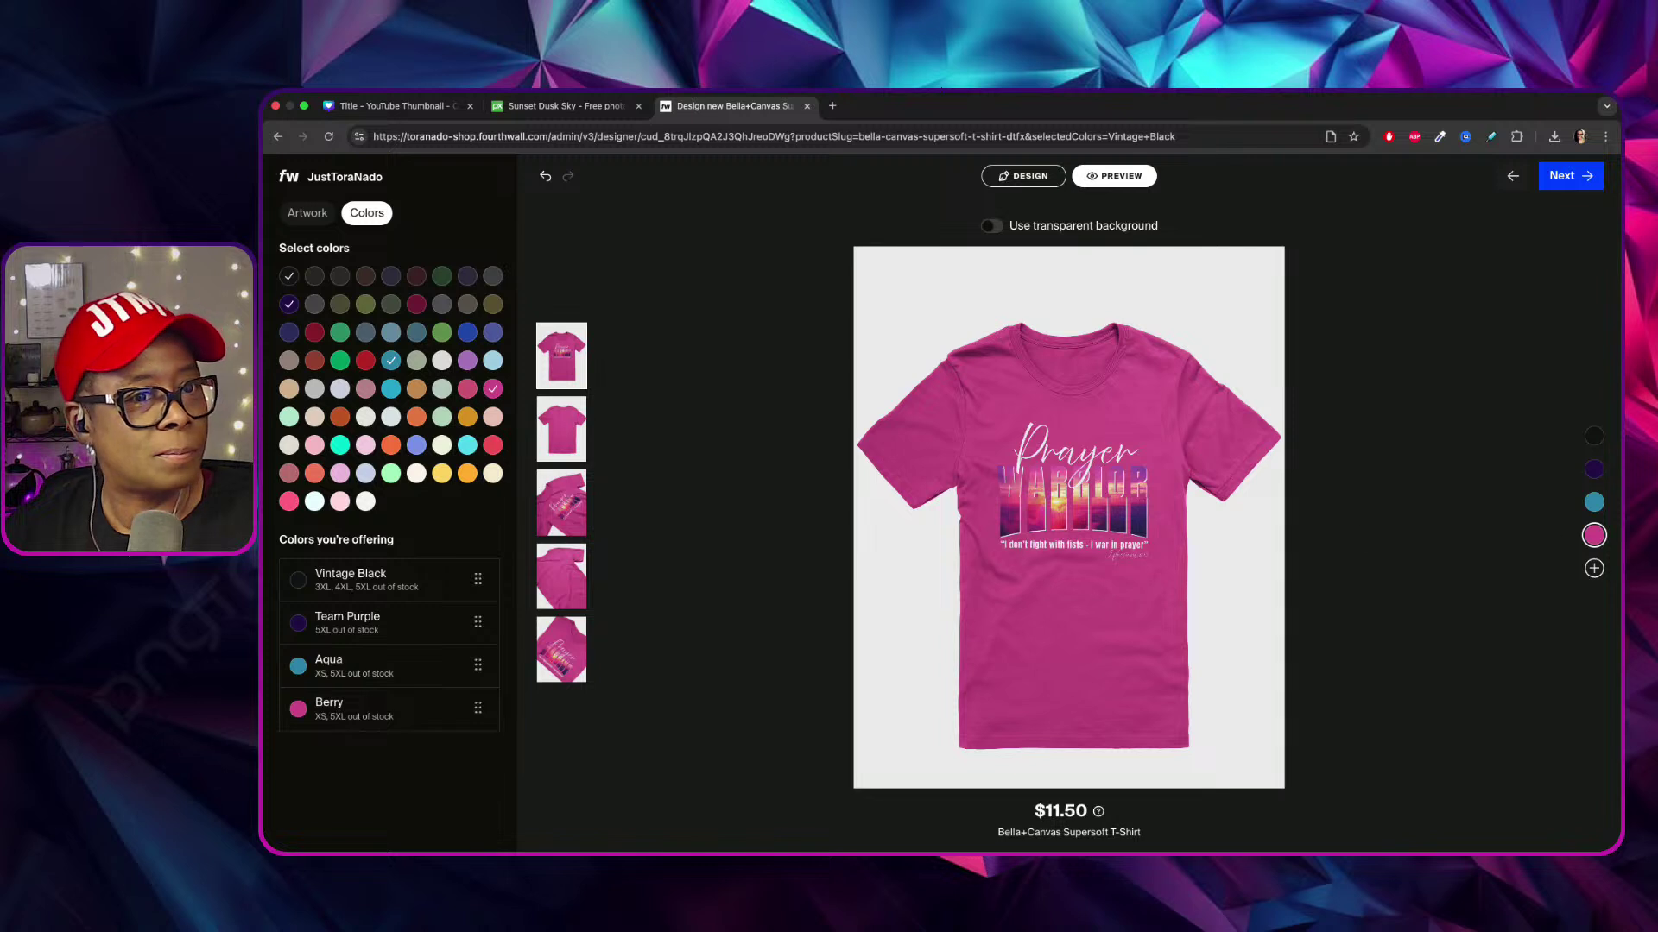
{"action": "left_click", "coordinate": [1594, 502]}
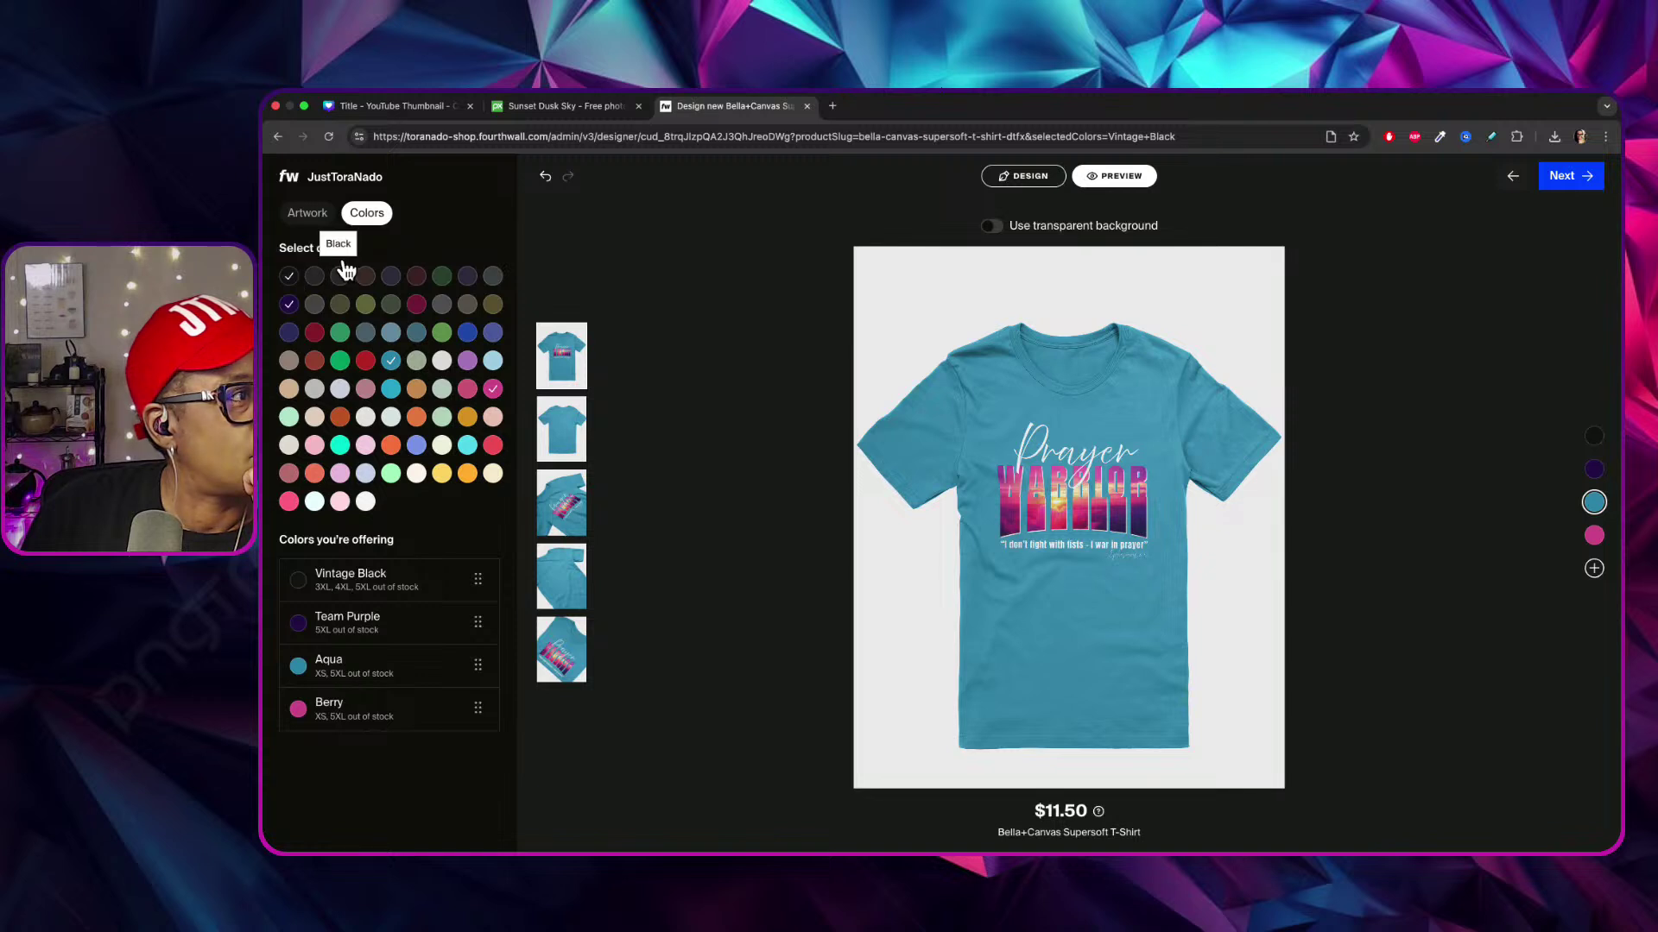
Add Dark Grey and Dark Grey Heather to the colors offered and compare the shirt preview in both.
{"action": "left_click", "coordinate": [316, 274]}
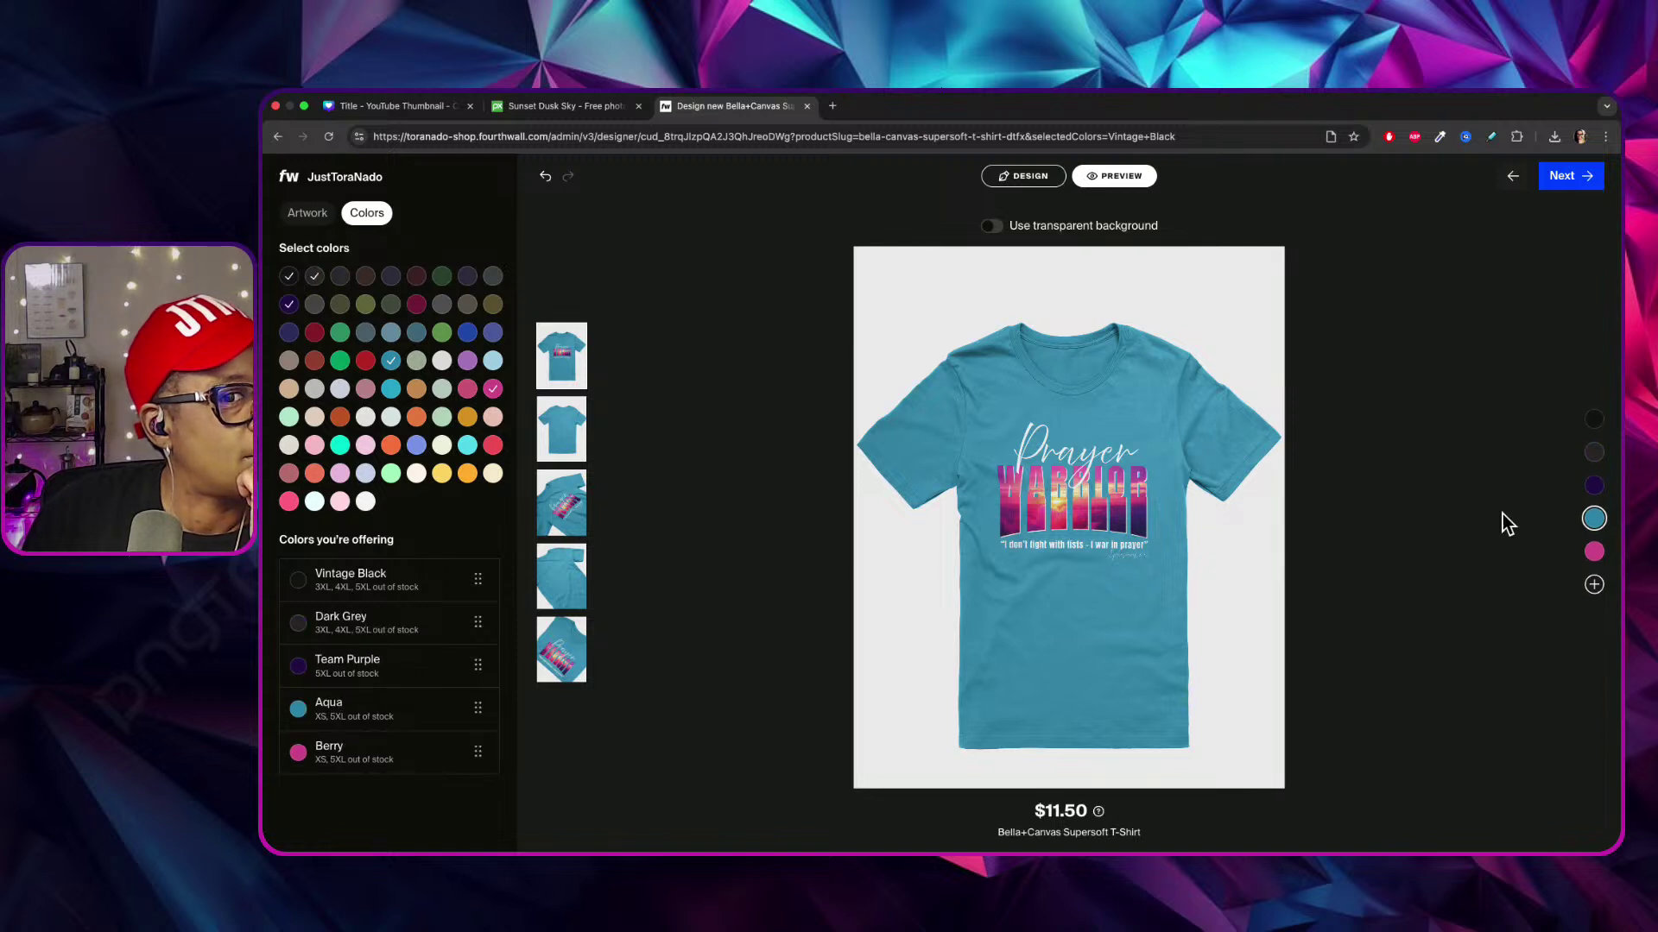
{"action": "left_click", "coordinate": [1594, 451]}
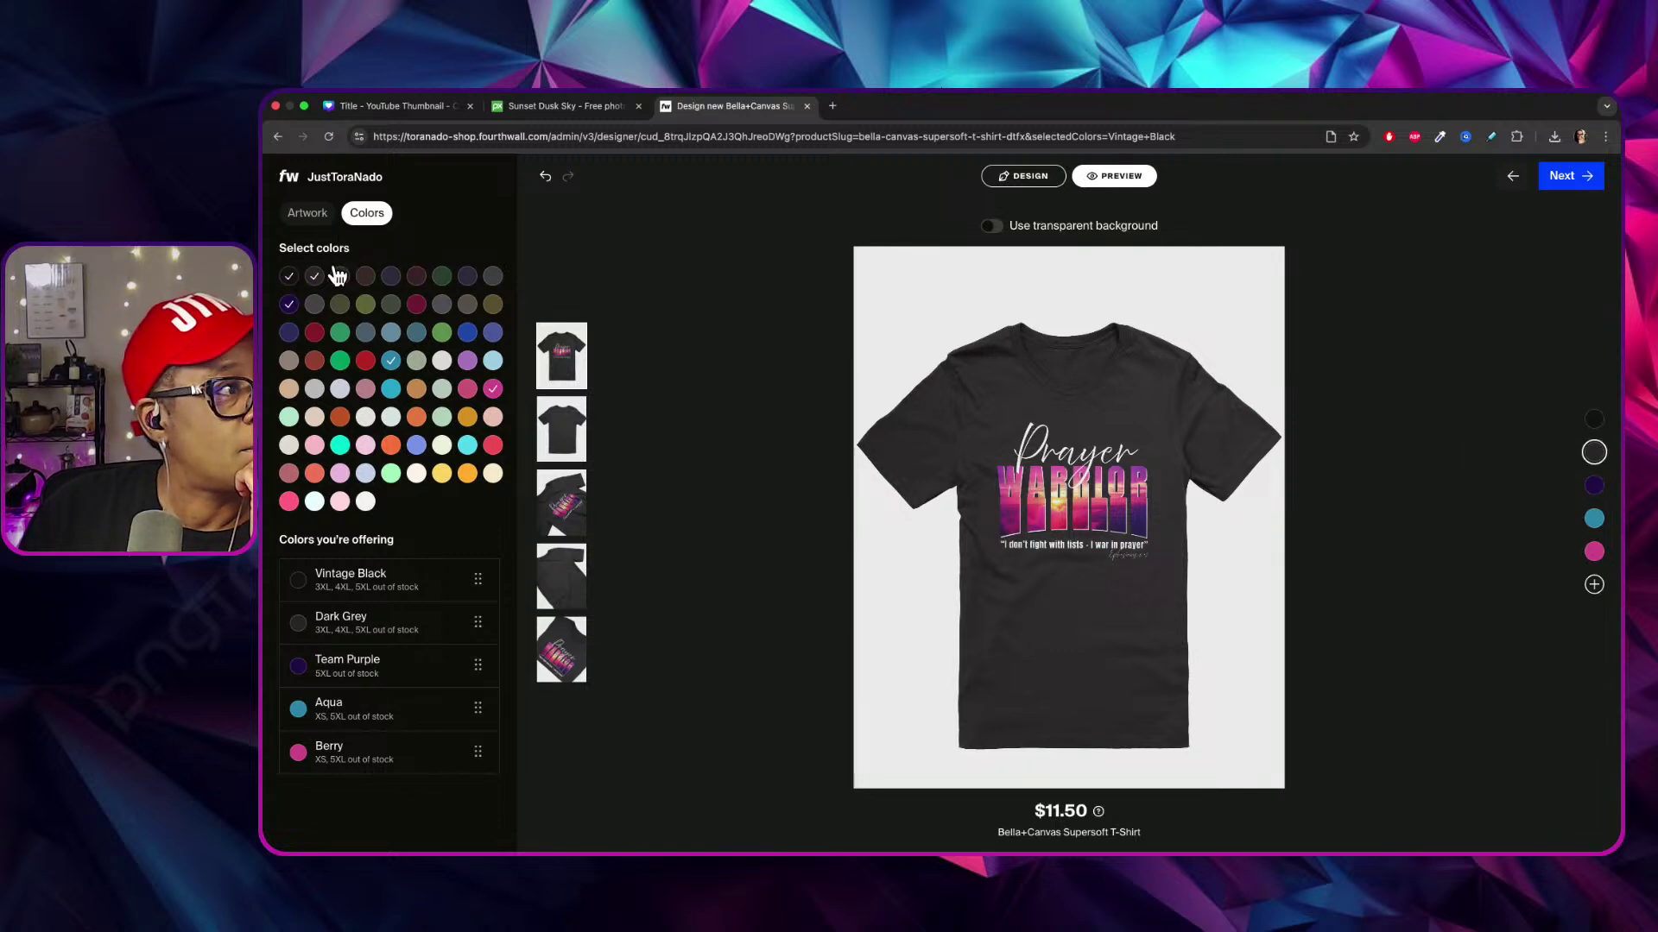
{"action": "left_click", "coordinate": [329, 299]}
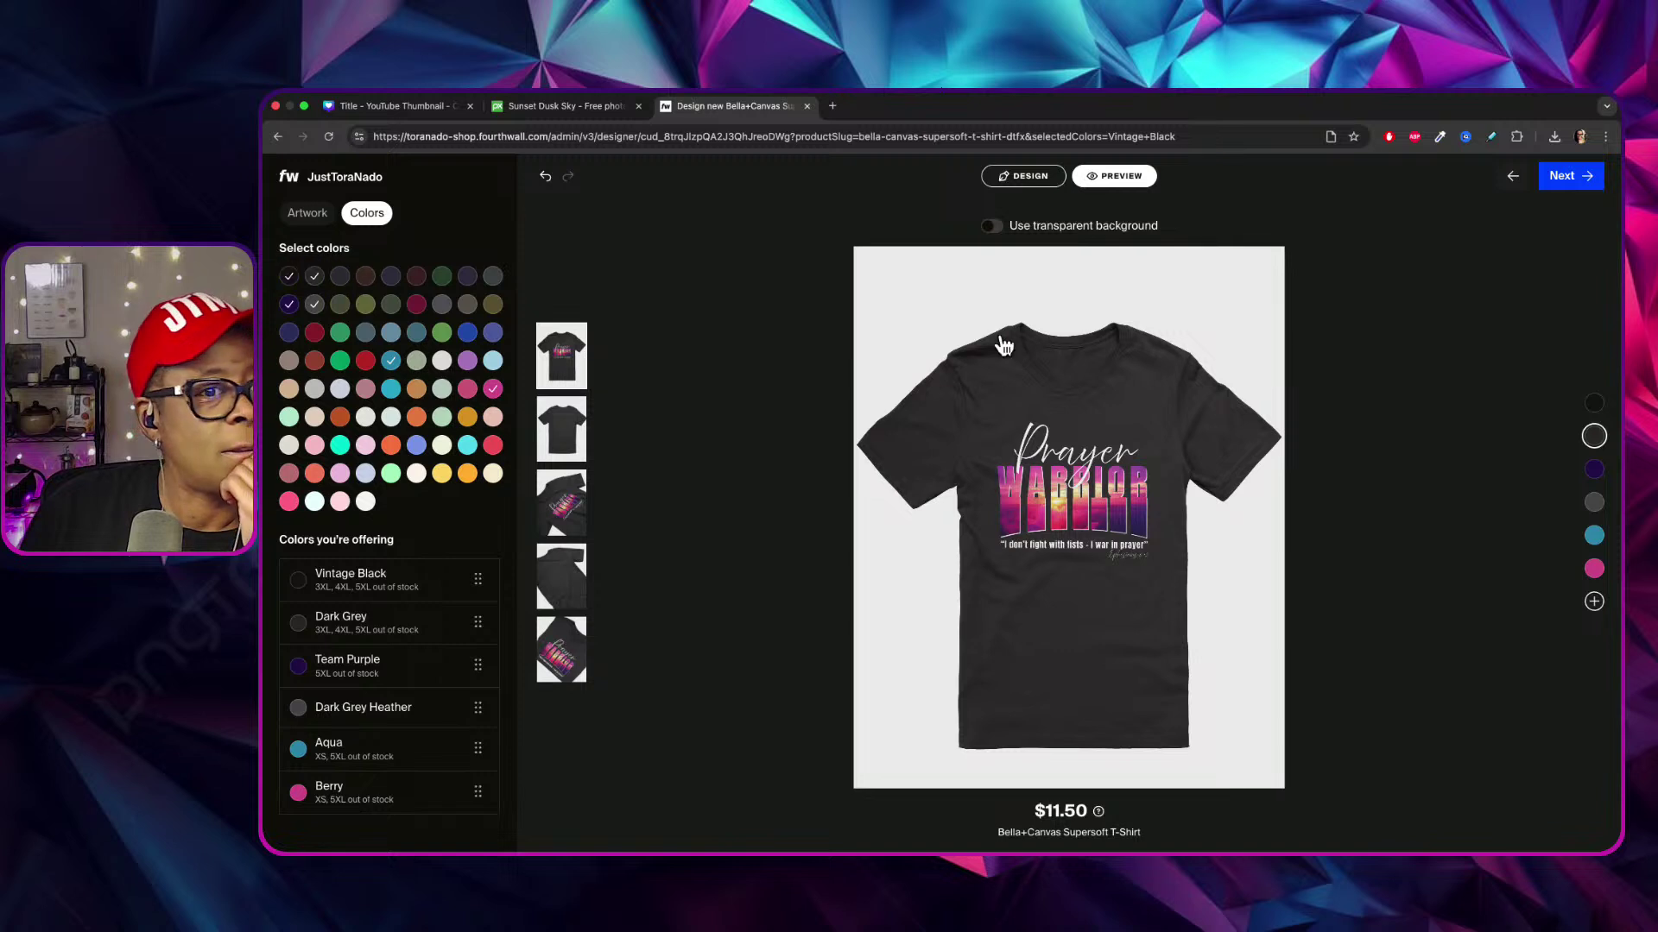
{"action": "left_click", "coordinate": [1593, 501]}
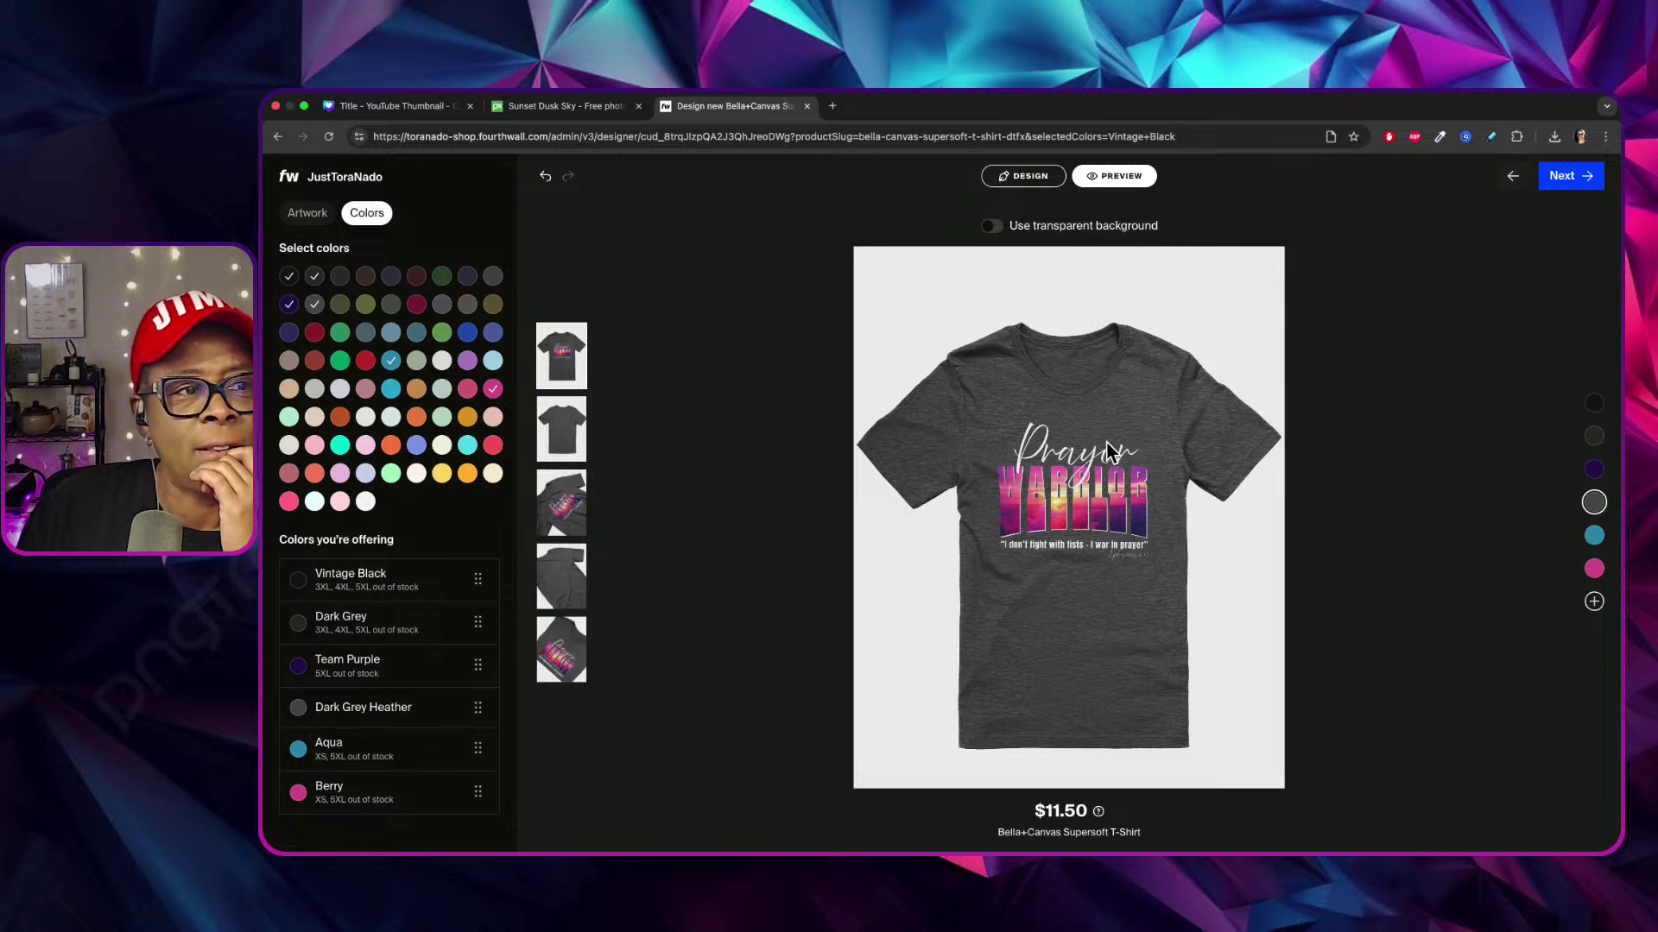
{"action": "left_click", "coordinate": [1603, 429]}
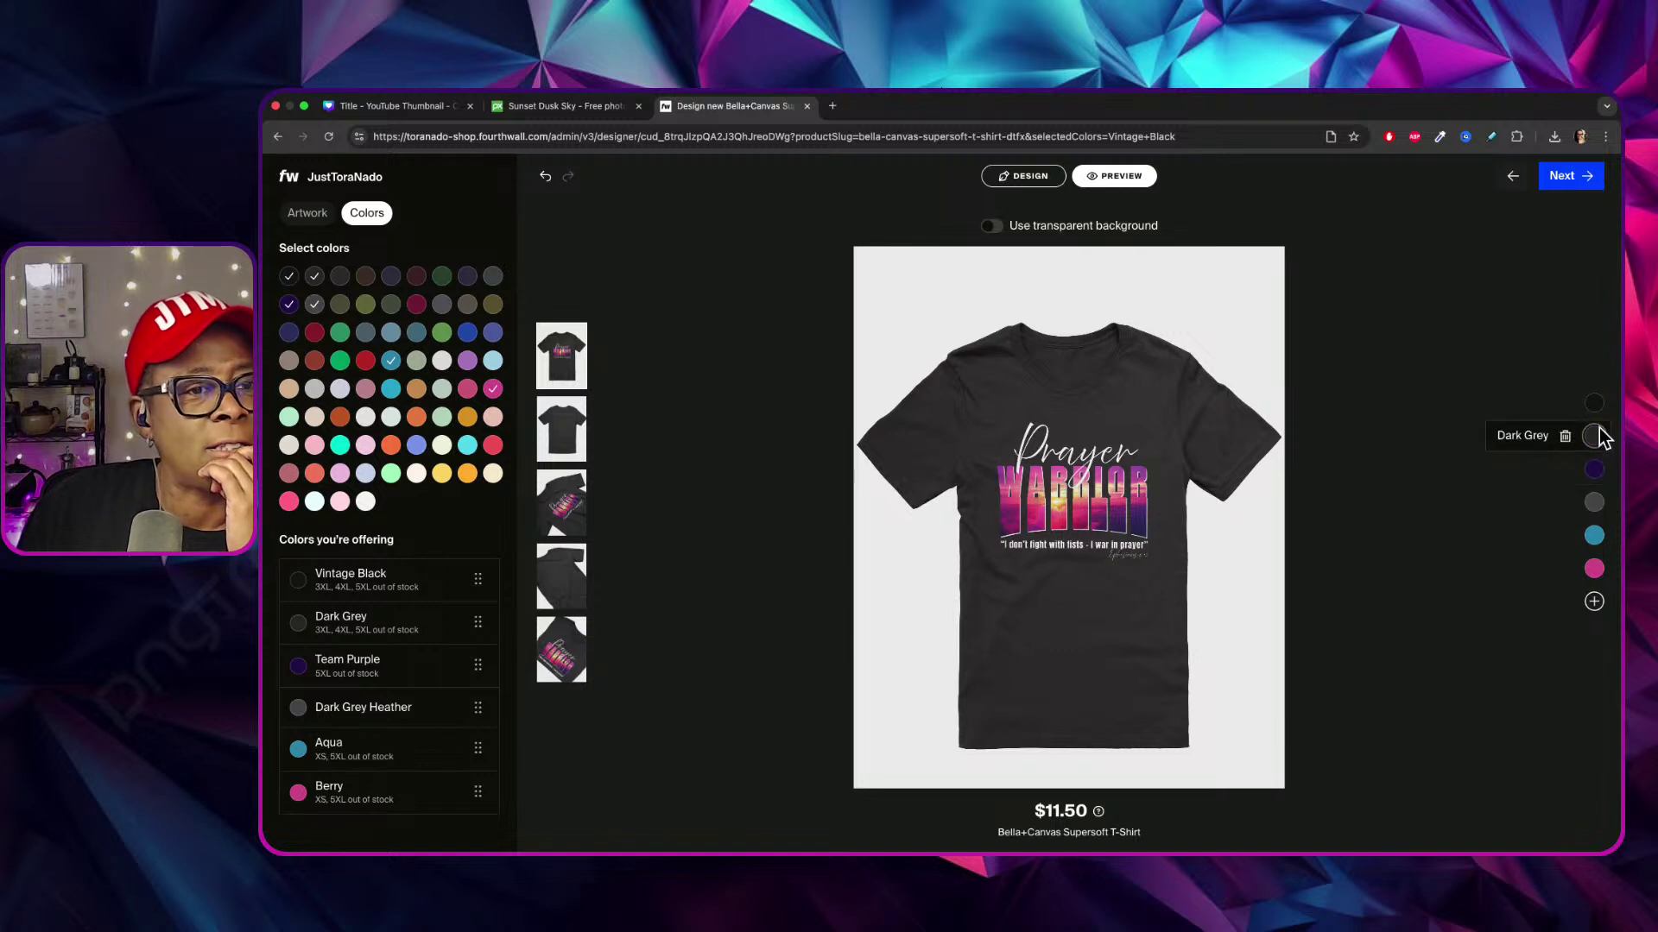
{"action": "left_click", "coordinate": [1605, 490]}
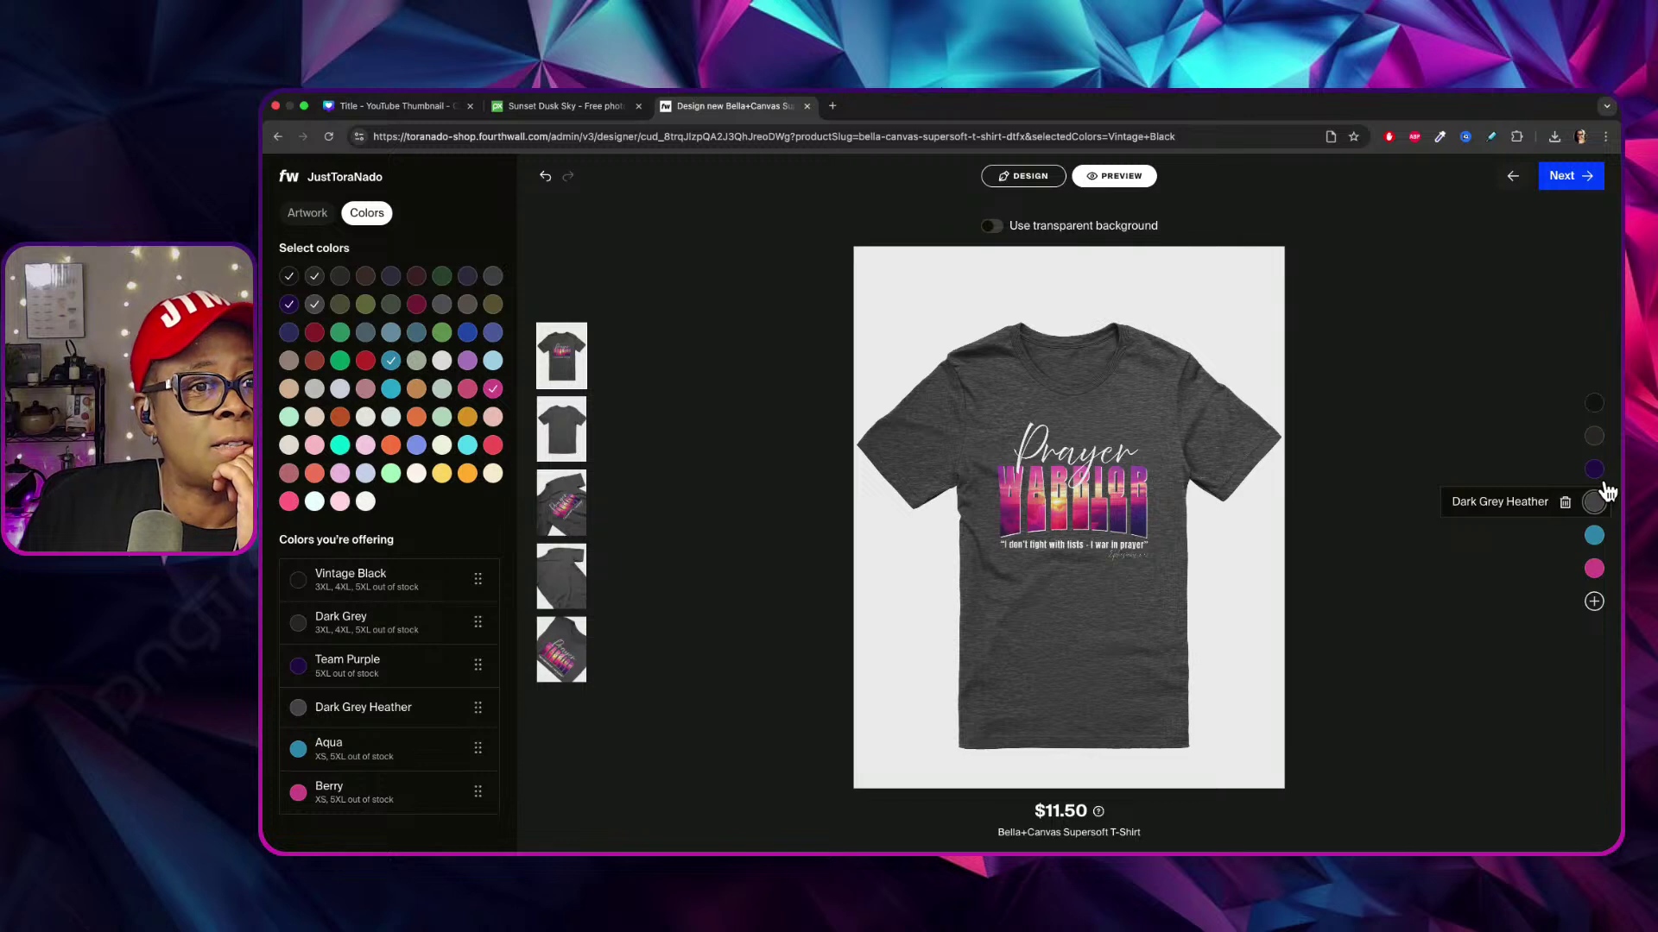
{"action": "left_click", "coordinate": [1604, 431]}
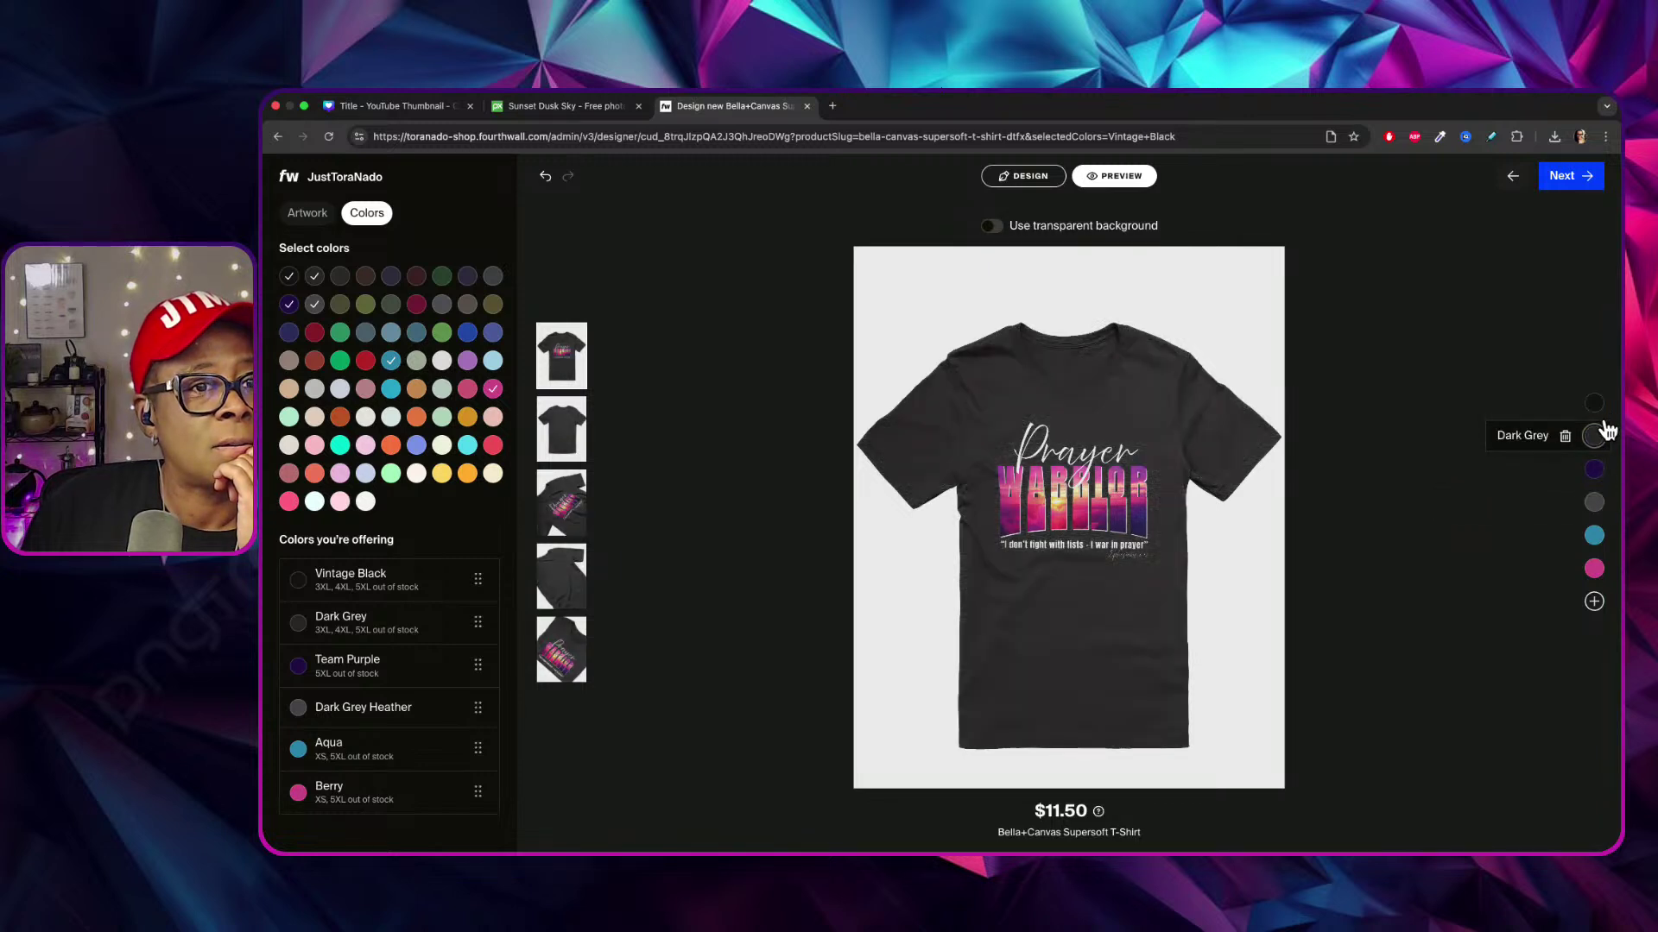
{"action": "left_click", "coordinate": [1597, 500]}
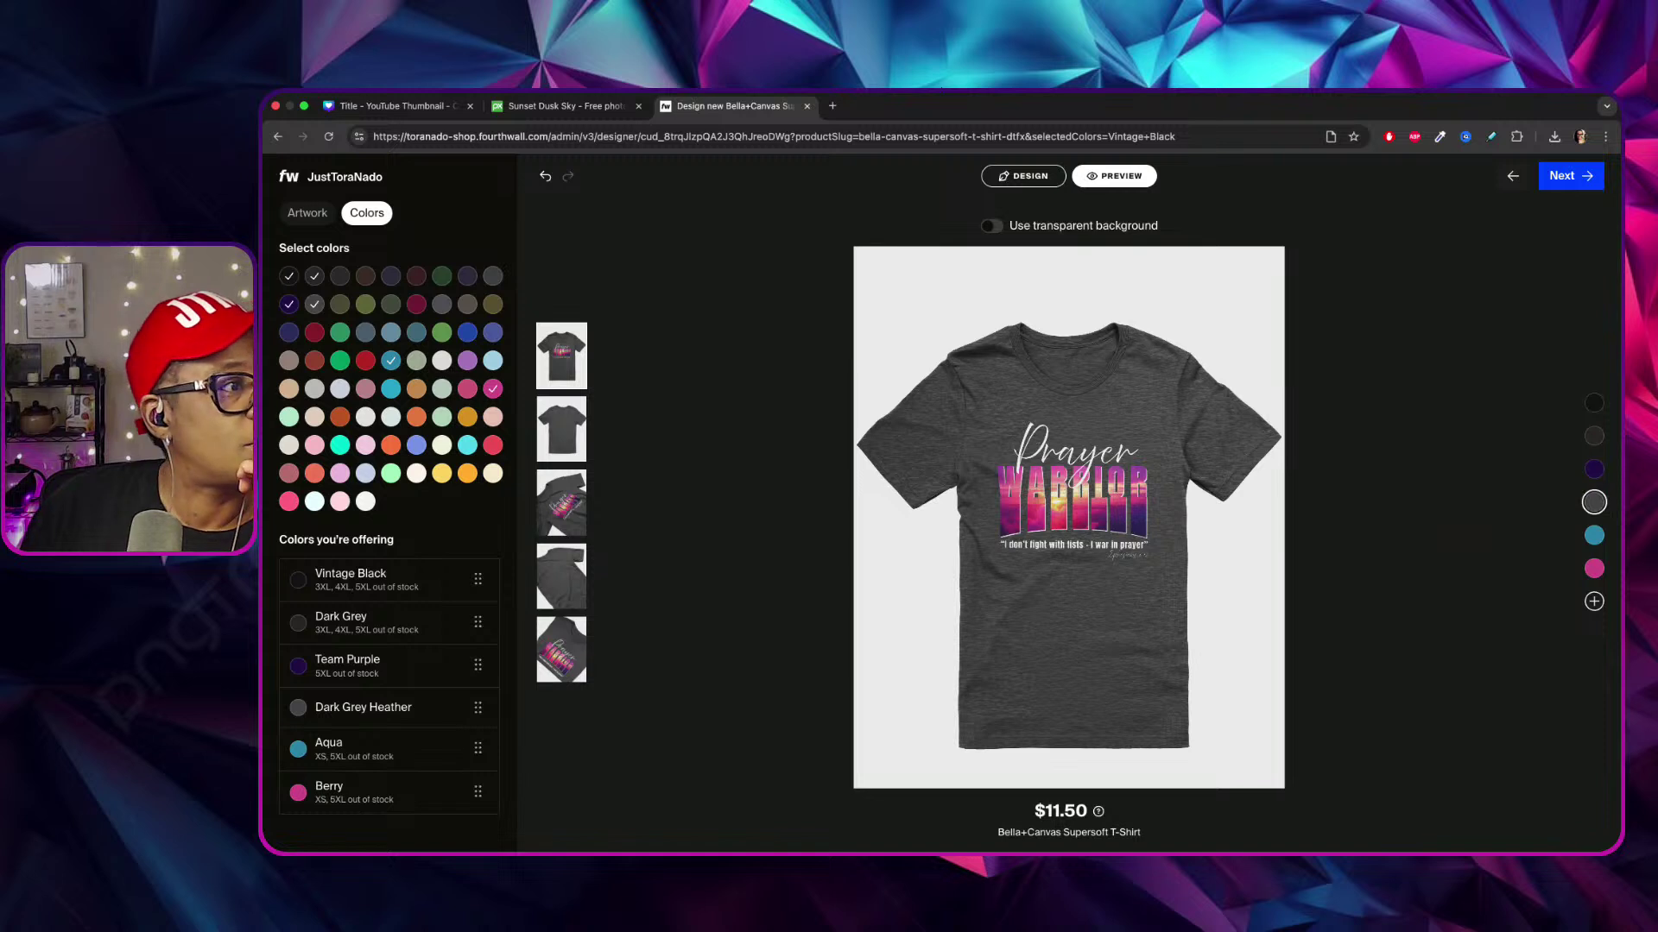
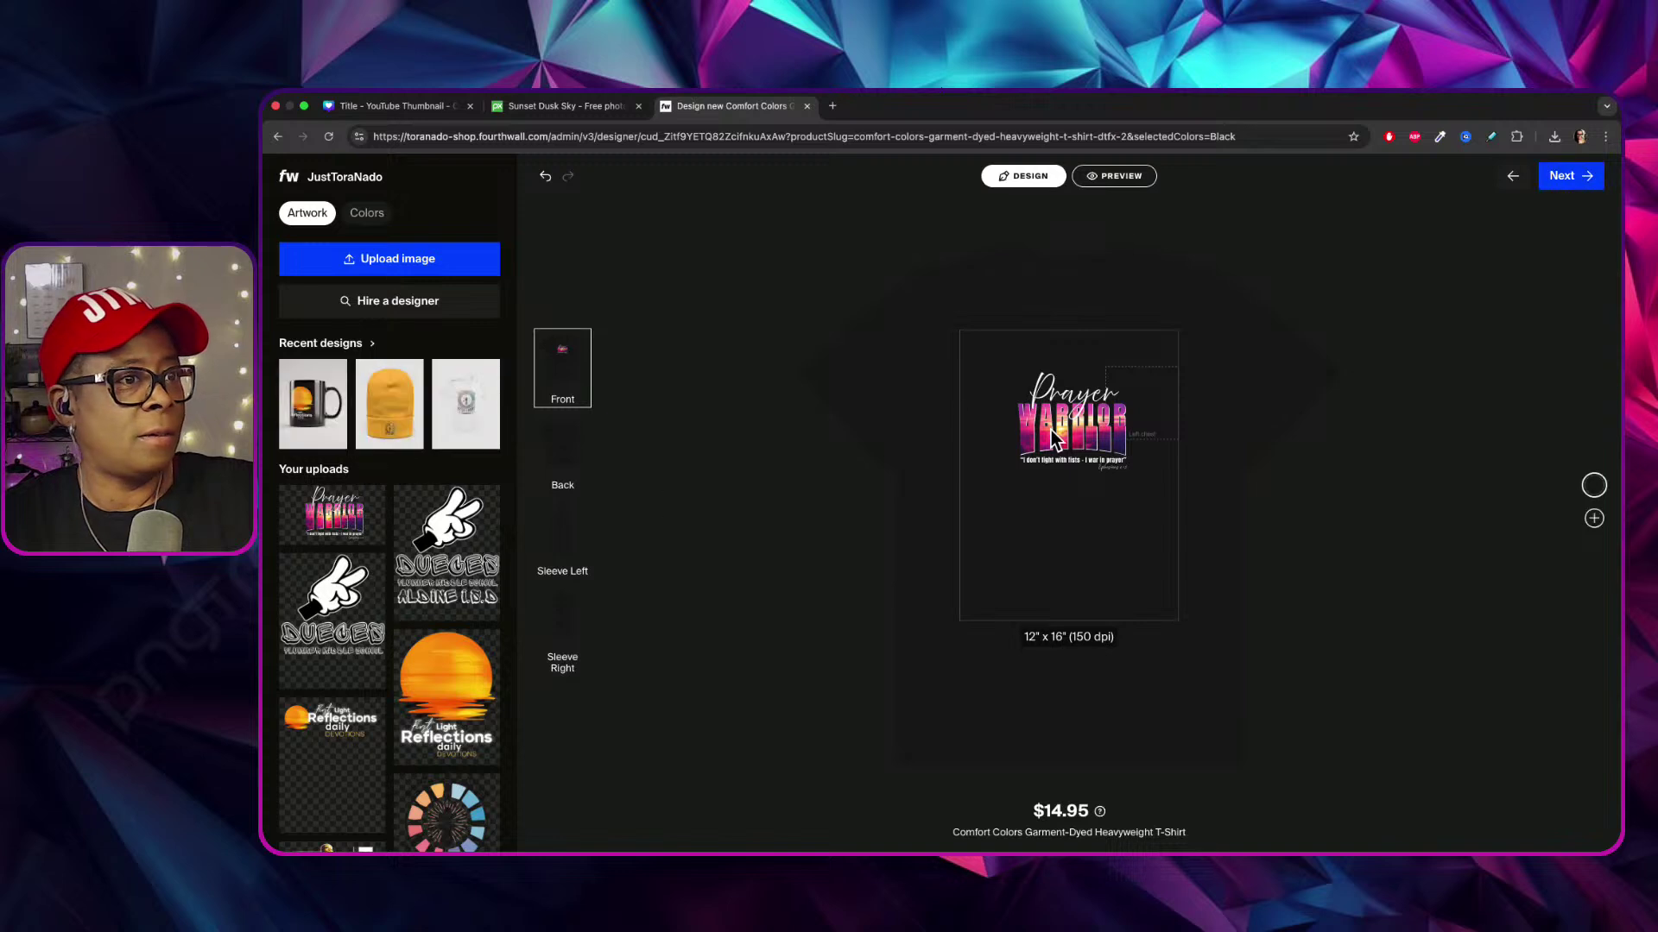
Enlarge the Prayer WARRIOR artwork on the Comfort Colors shirt's front to 19.34" x 10.88" and position it in the upper print area.
{"action": "left_click", "coordinate": [1060, 436]}
{"action": "left_click_drag", "start_coordinate": [1144, 471], "coordinate": [1200, 548]}
{"action": "left_click_drag", "start_coordinate": [1046, 416], "coordinate": [1061, 436]}
{"action": "left_click", "coordinate": [1349, 557]}
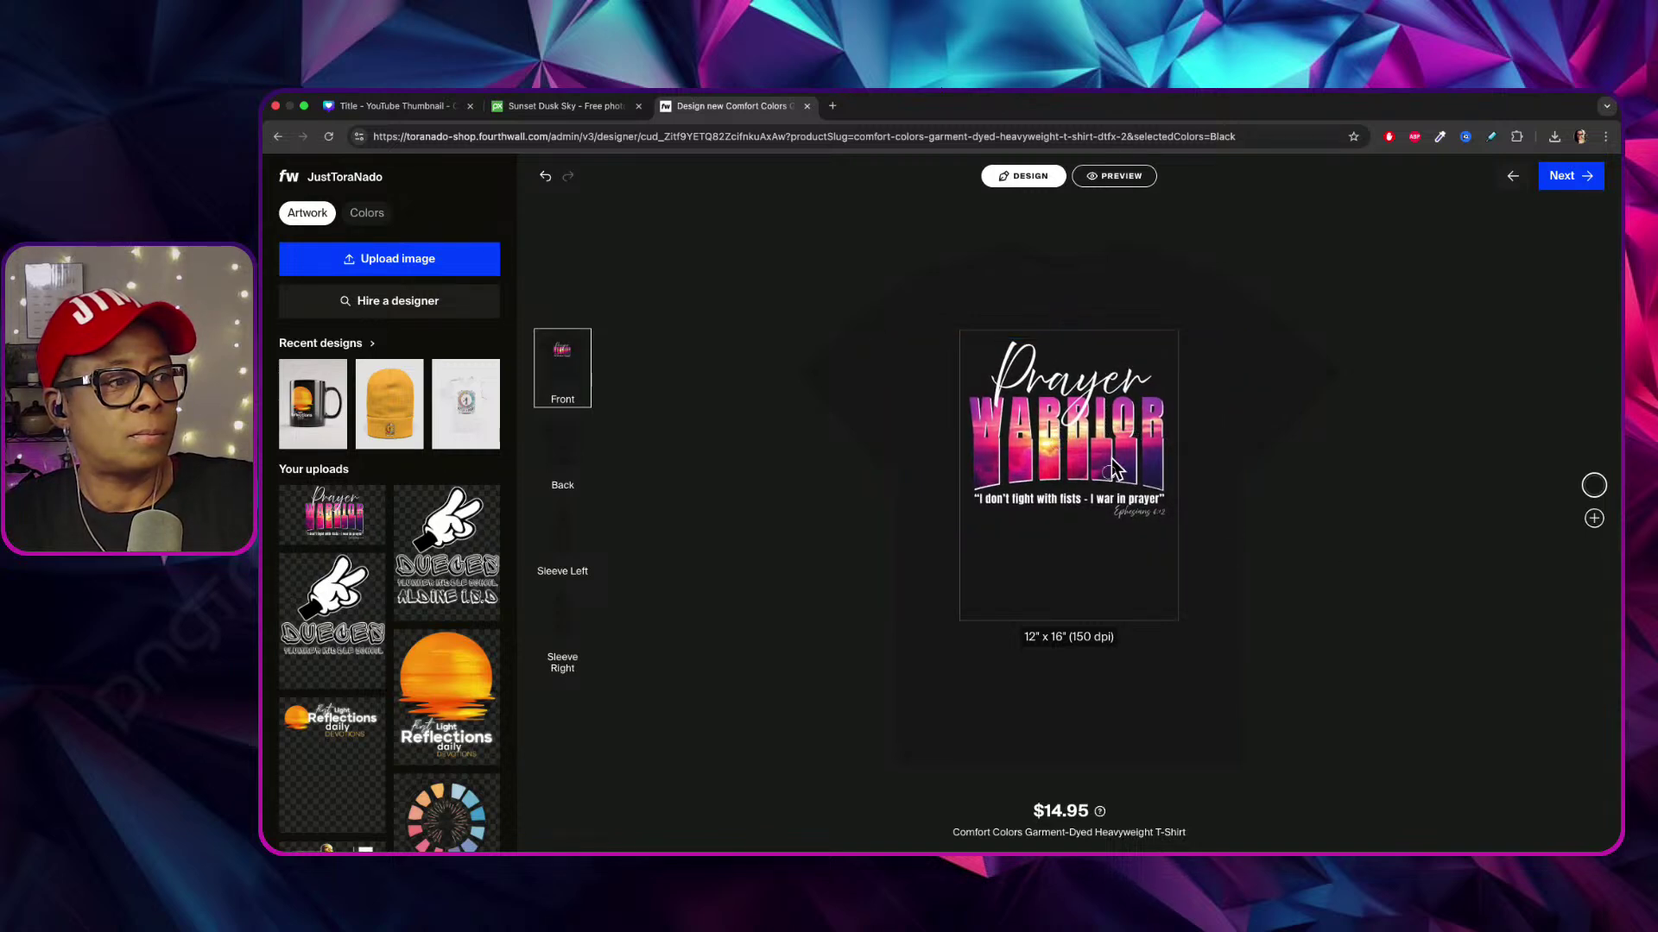
{"action": "left_click", "coordinate": [1113, 470]}
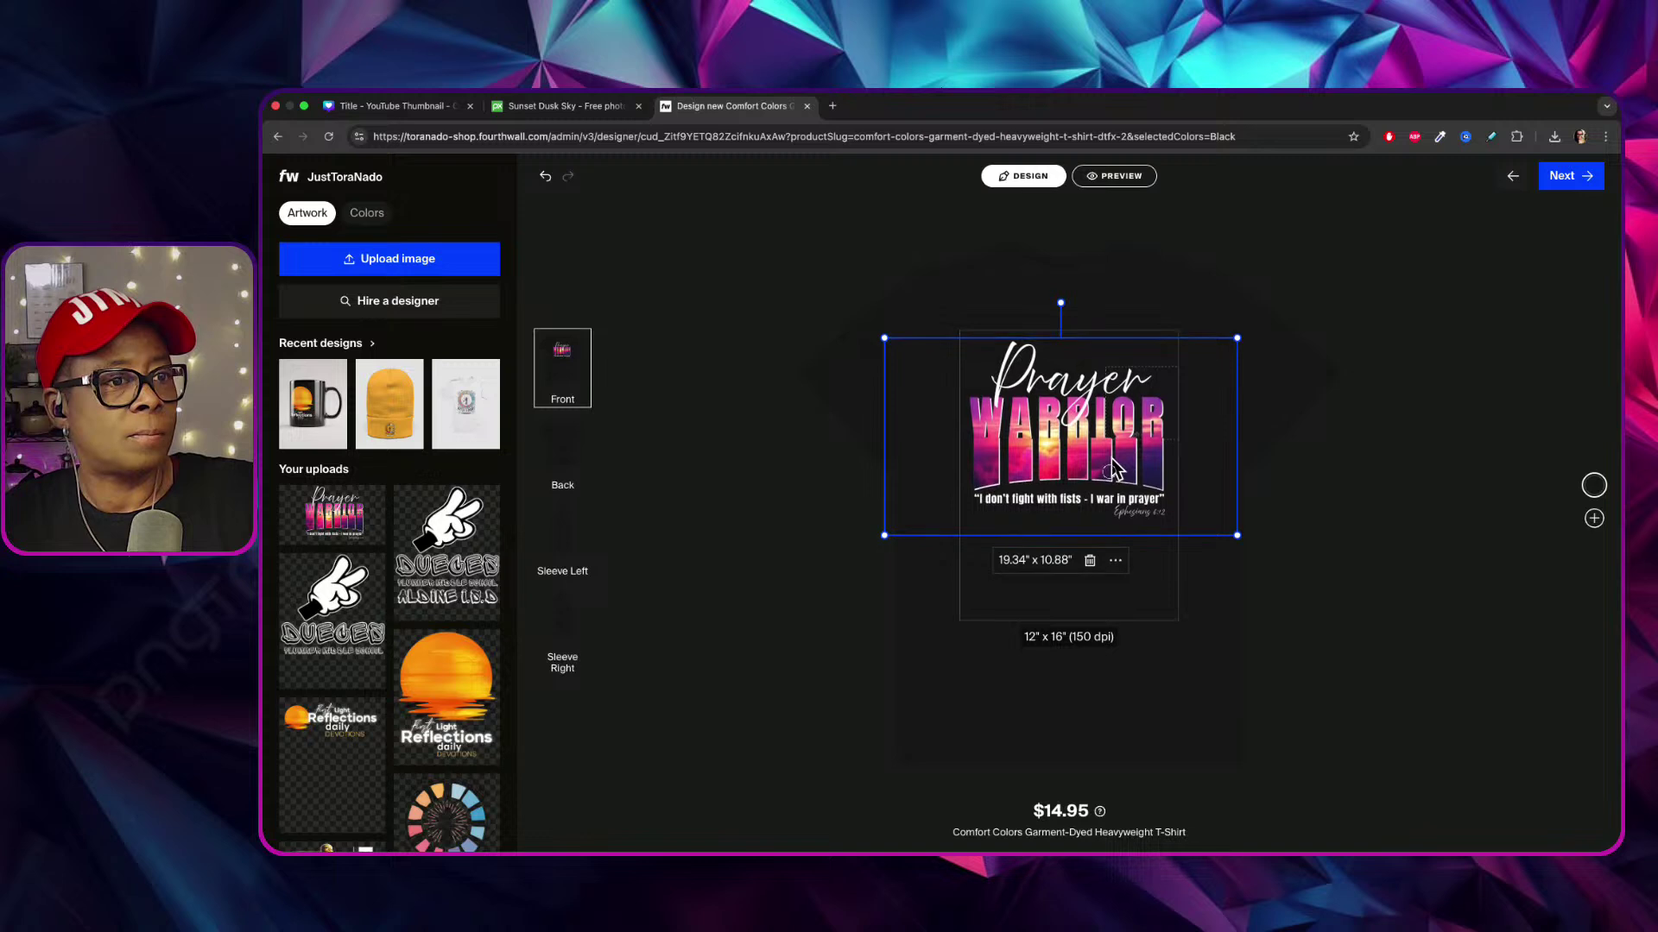
Preview the Comfort Colors shirt, adding Graphite and Grape to the colors offered and checking Grape in the full and angled front views.
{"action": "left_click", "coordinate": [1136, 170]}
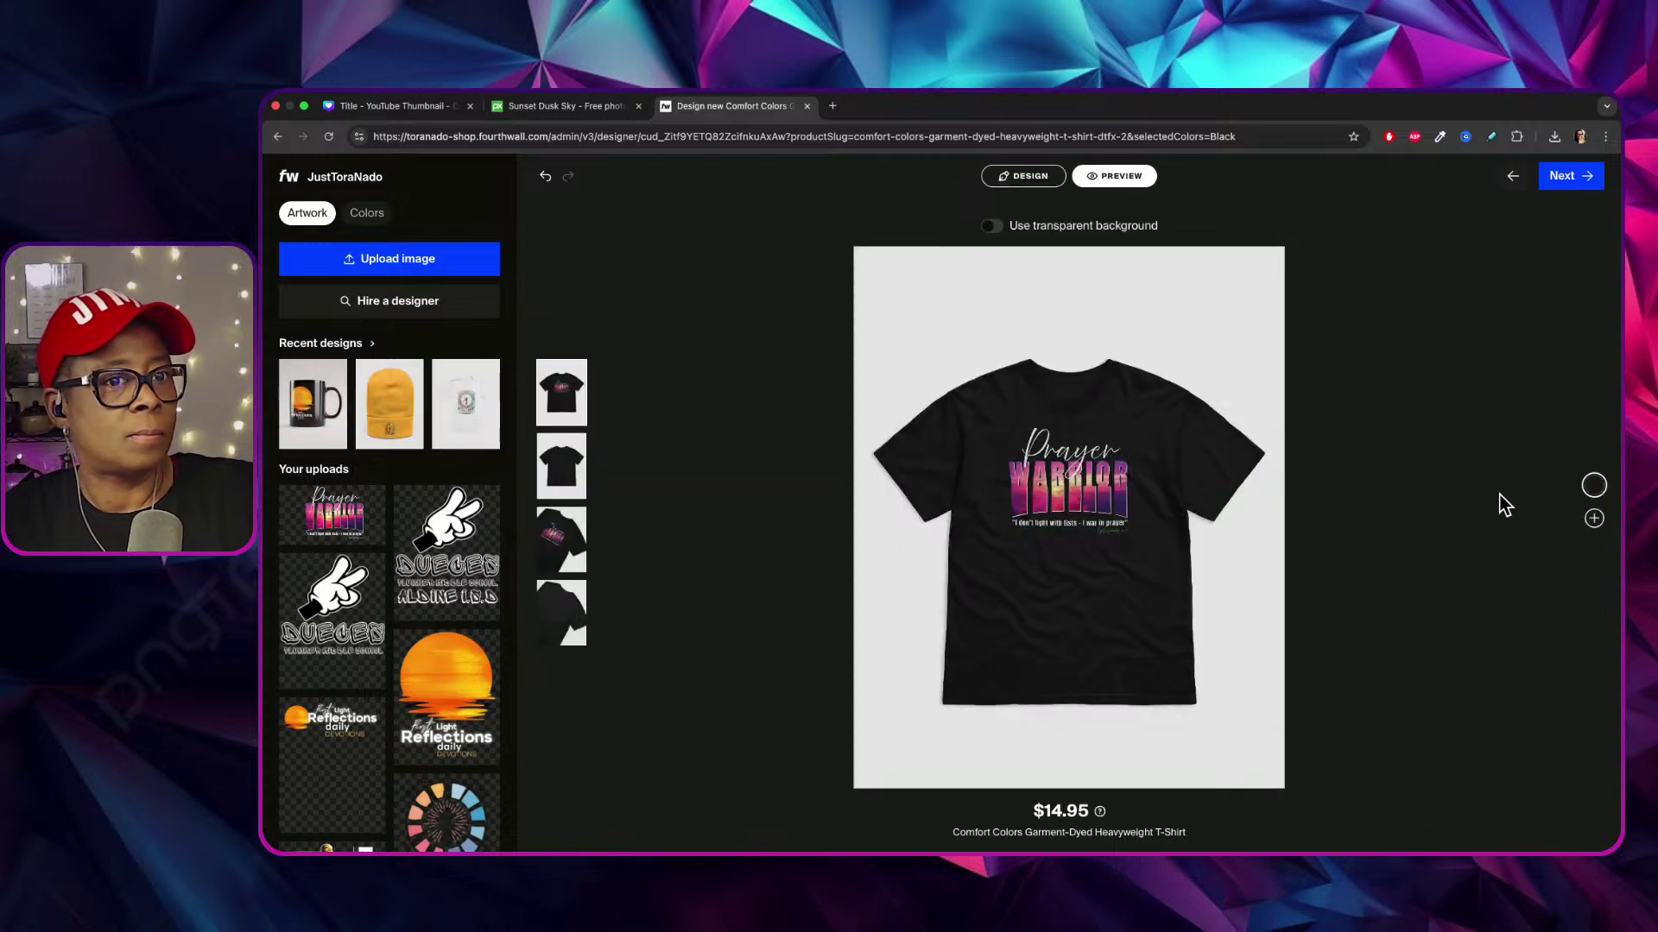
{"action": "left_click", "coordinate": [366, 213]}
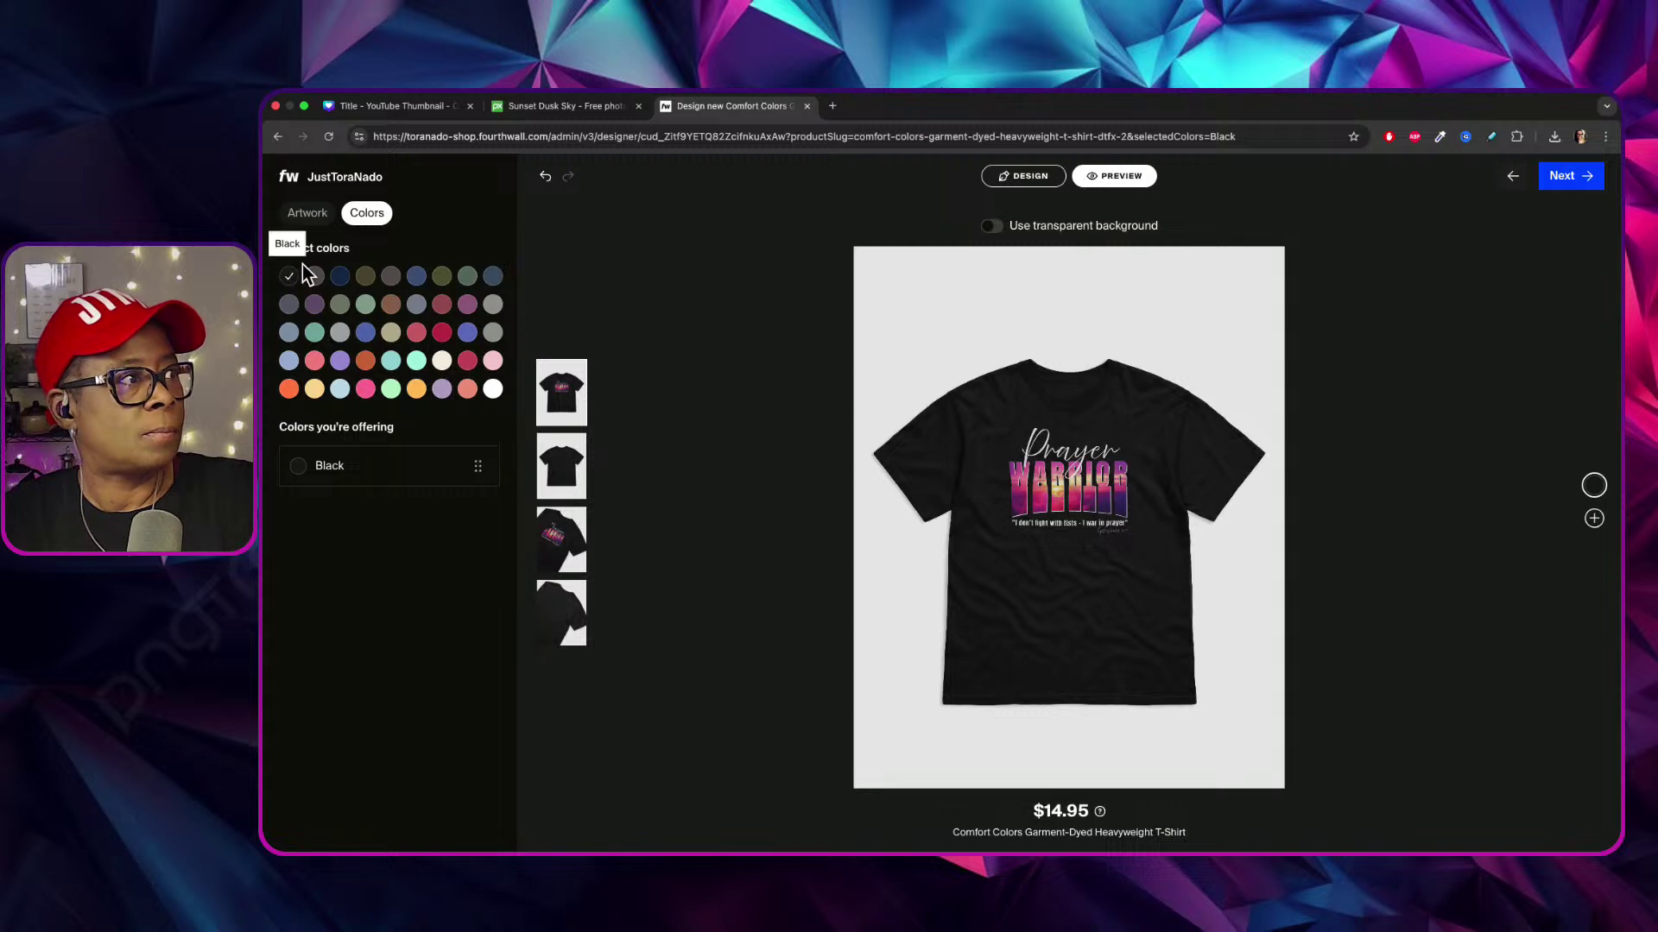
{"action": "left_click", "coordinate": [332, 273]}
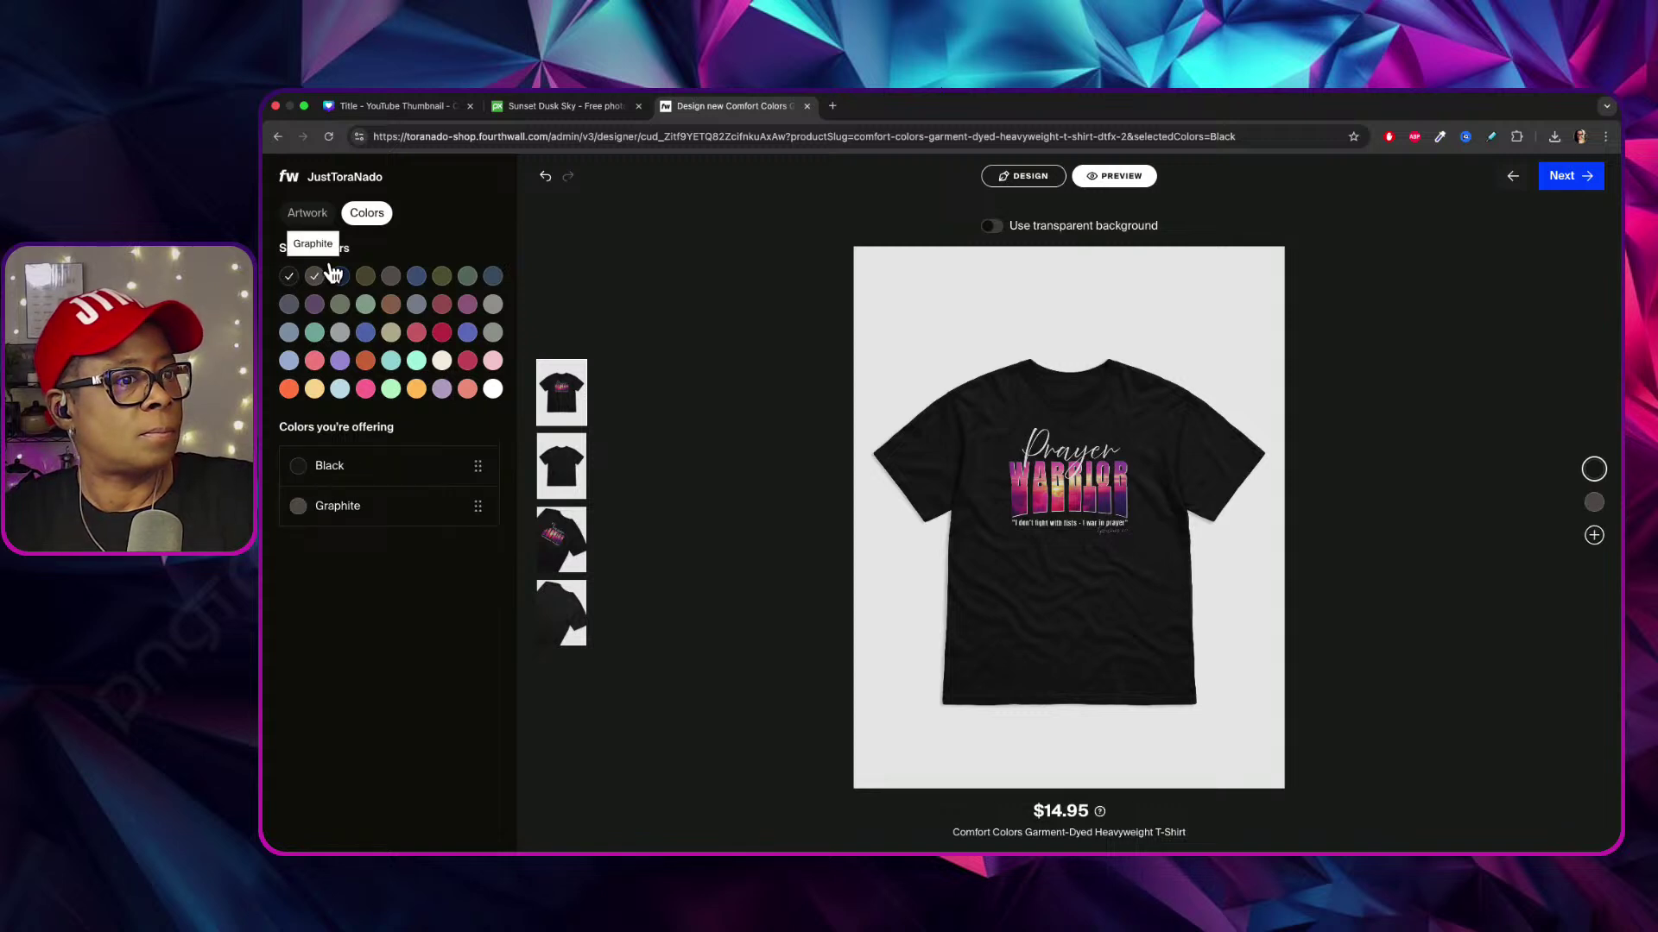
{"action": "left_click", "coordinate": [1597, 499]}
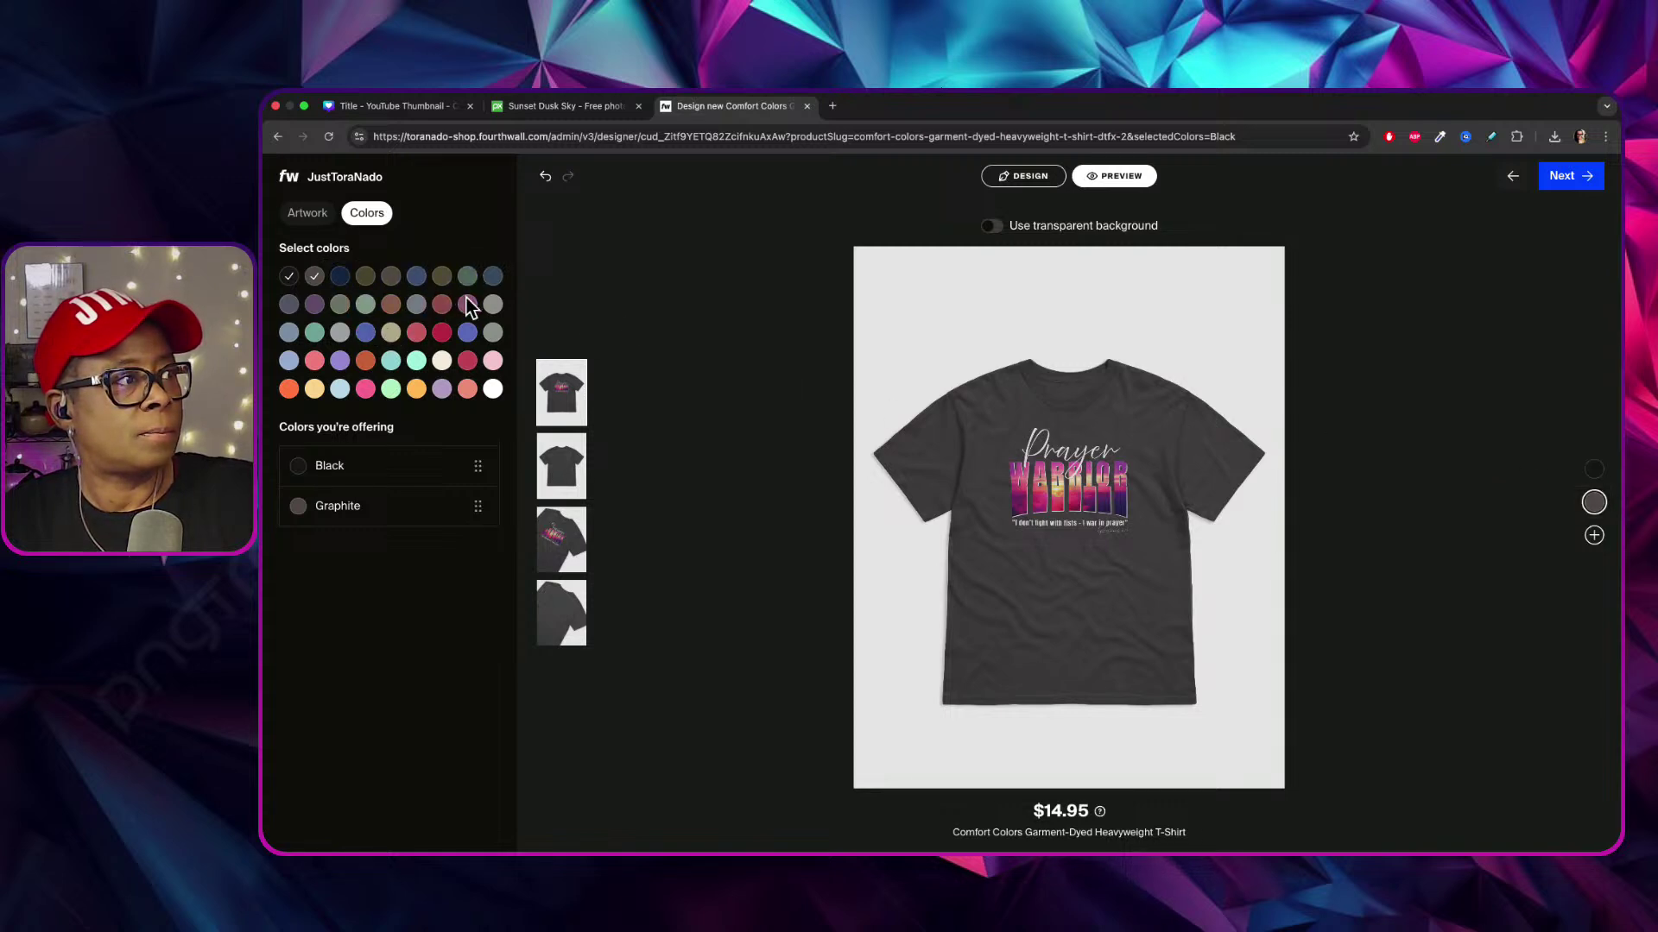
{"action": "left_click", "coordinate": [314, 304]}
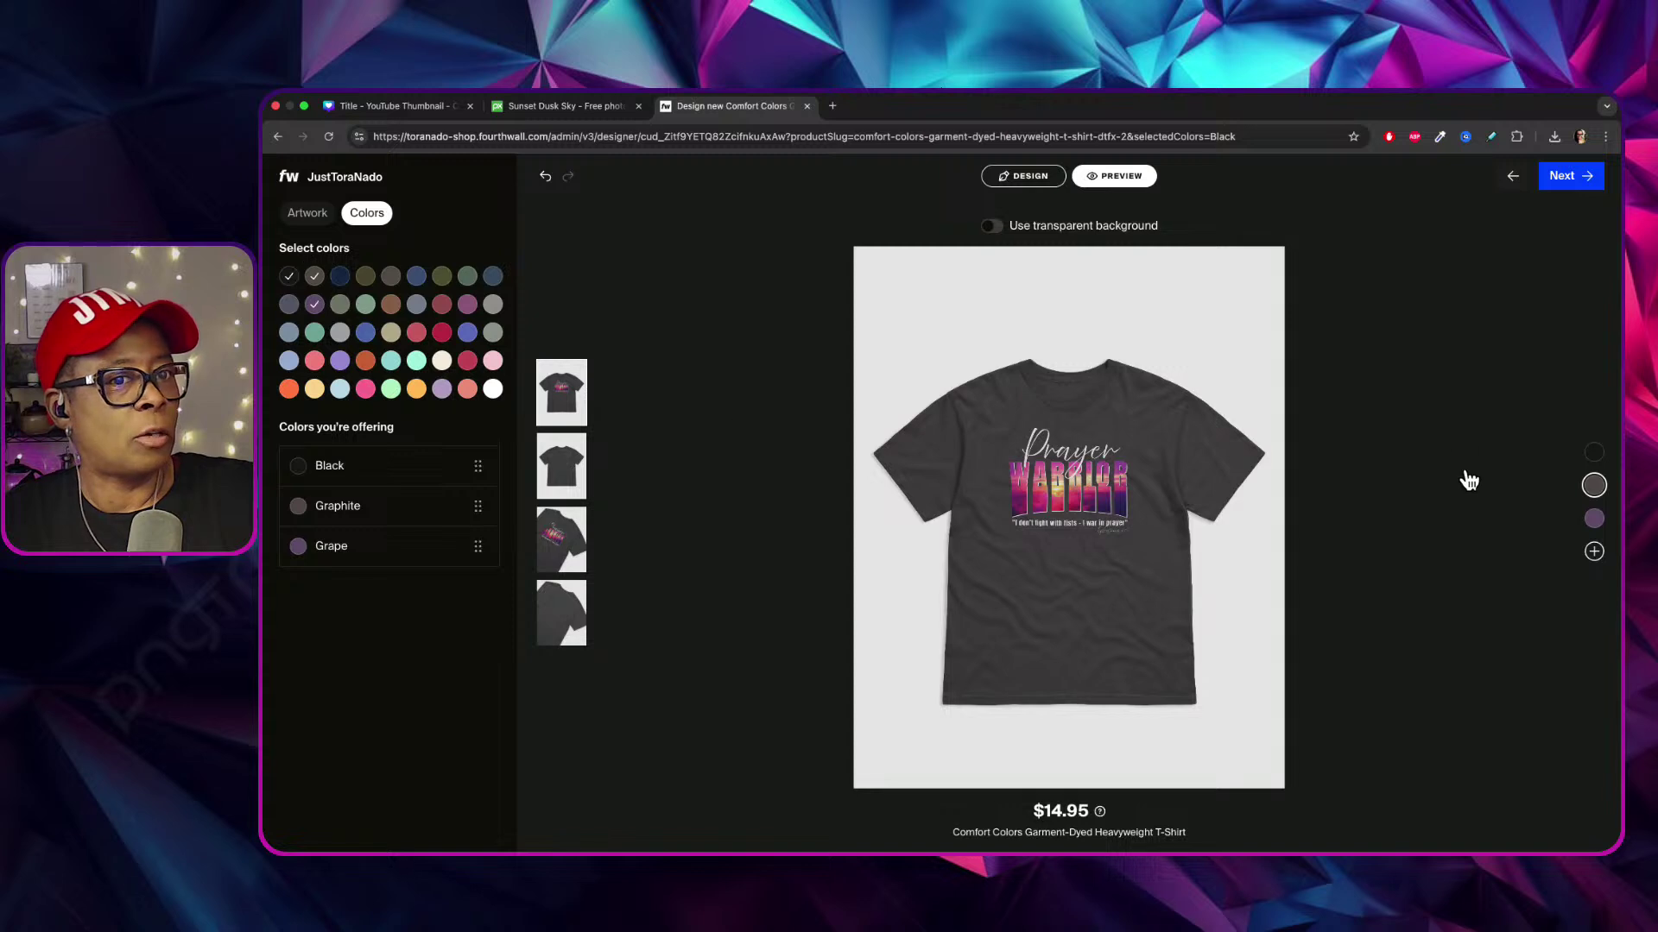
{"action": "left_click", "coordinate": [1594, 518]}
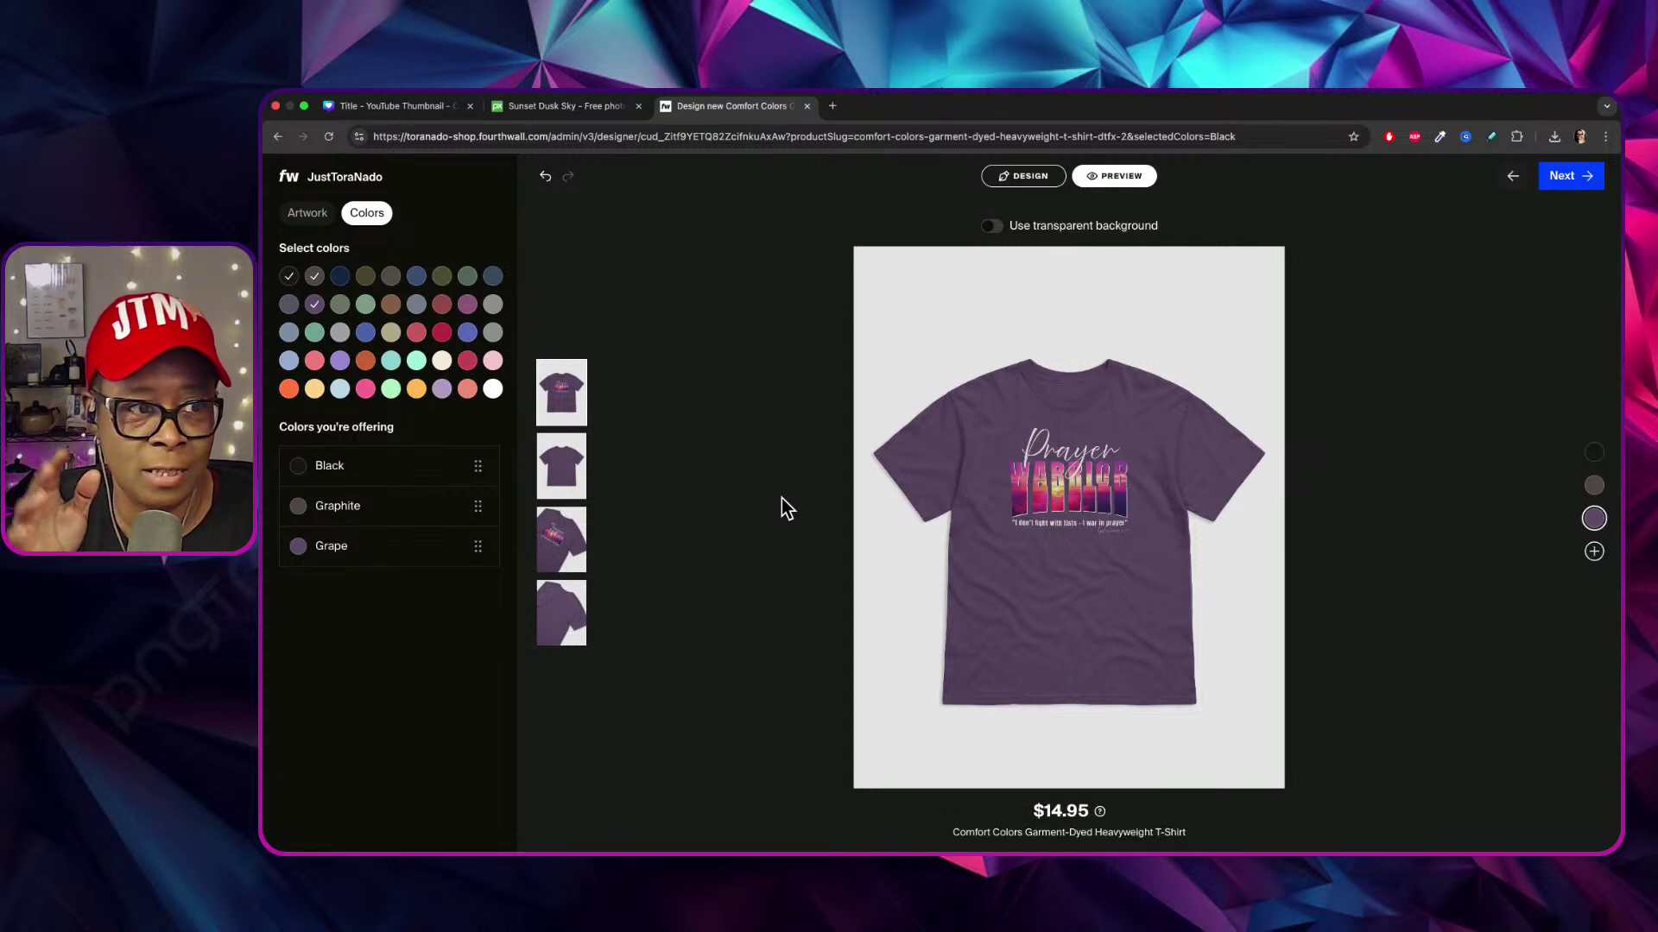
{"action": "left_click", "coordinate": [570, 531]}
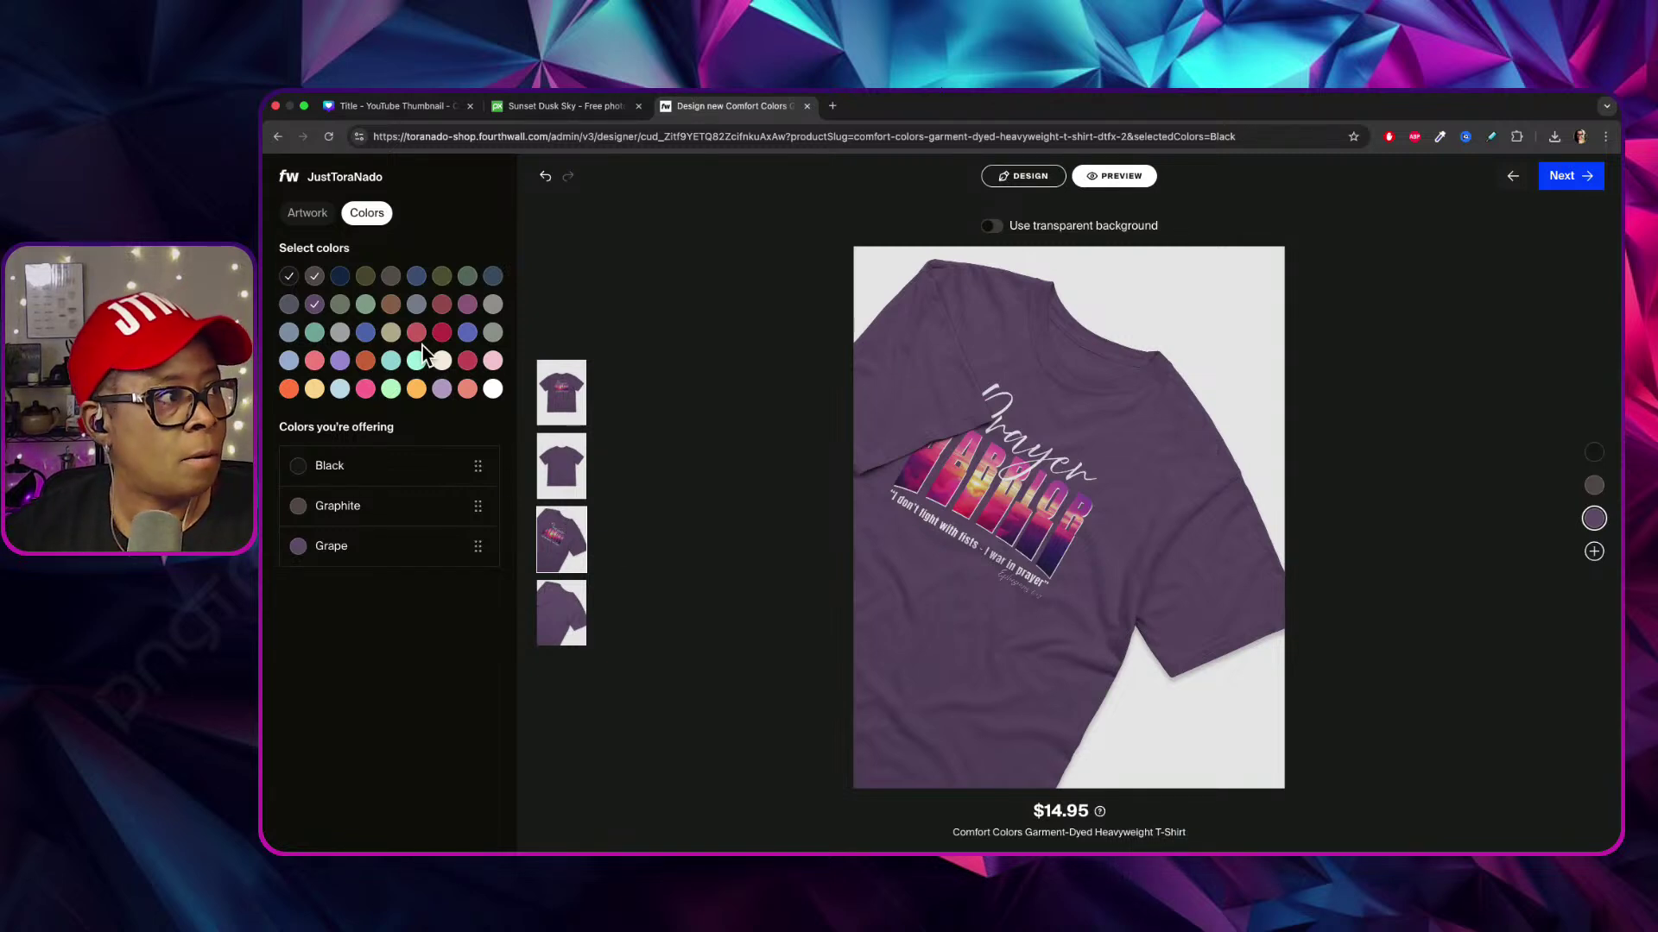
{"action": "left_click", "coordinate": [568, 386]}
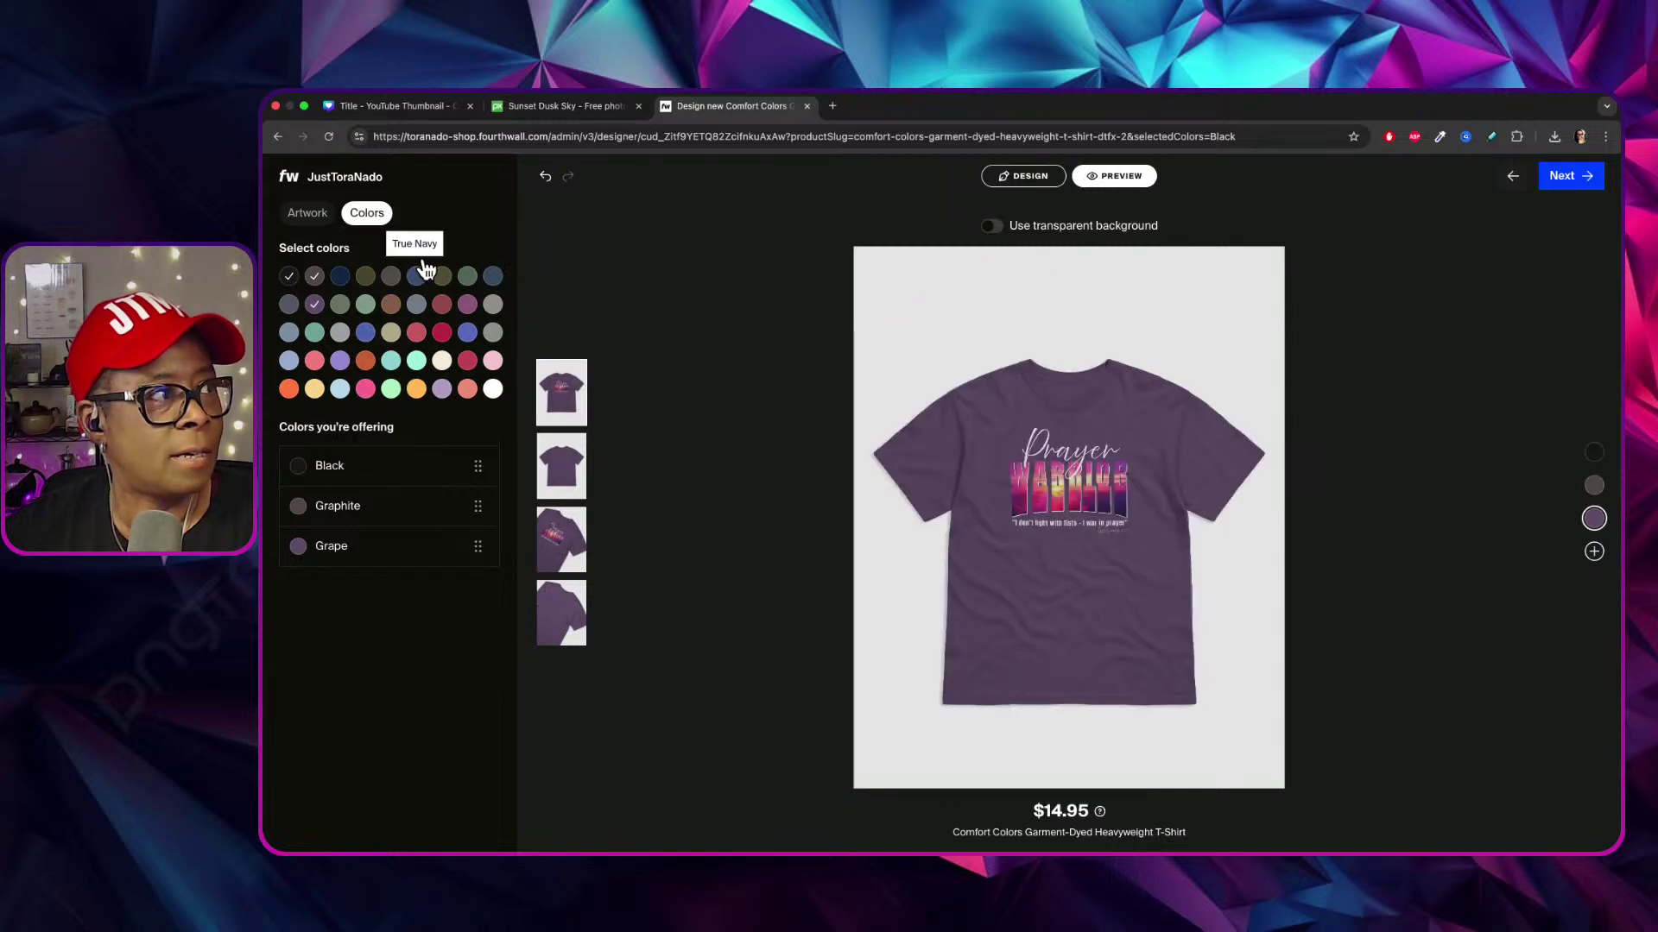
Add True Navy and Paprika to the colors offered and preview the shirt in each.
{"action": "left_click", "coordinate": [420, 272]}
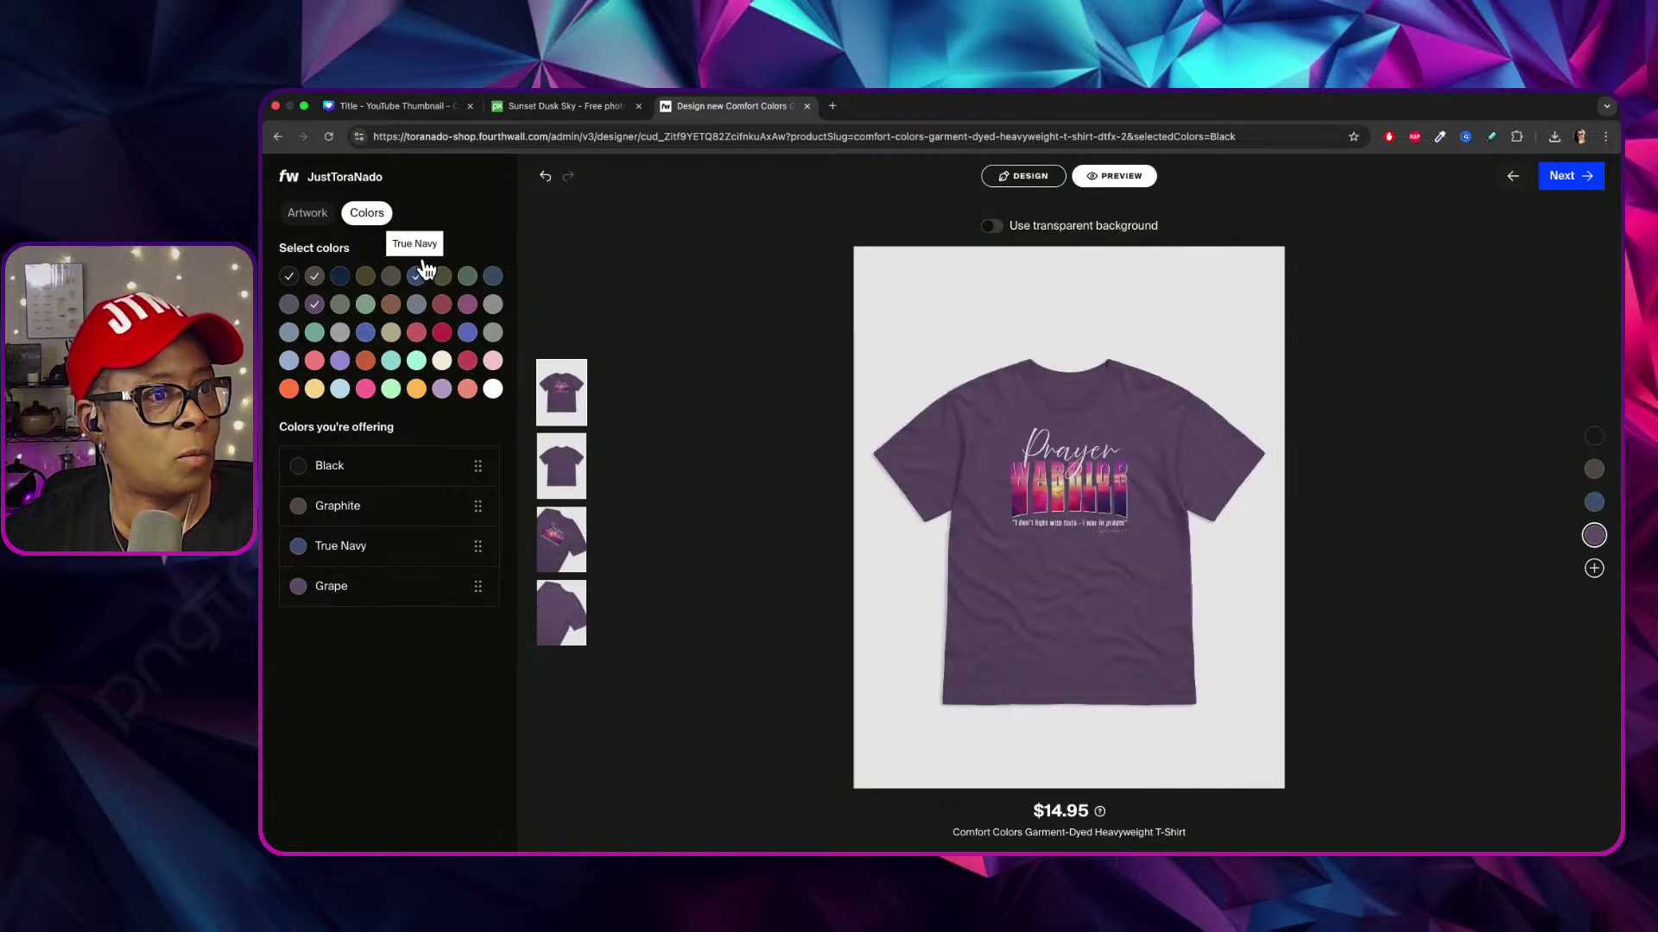
{"action": "left_click", "coordinate": [1593, 502]}
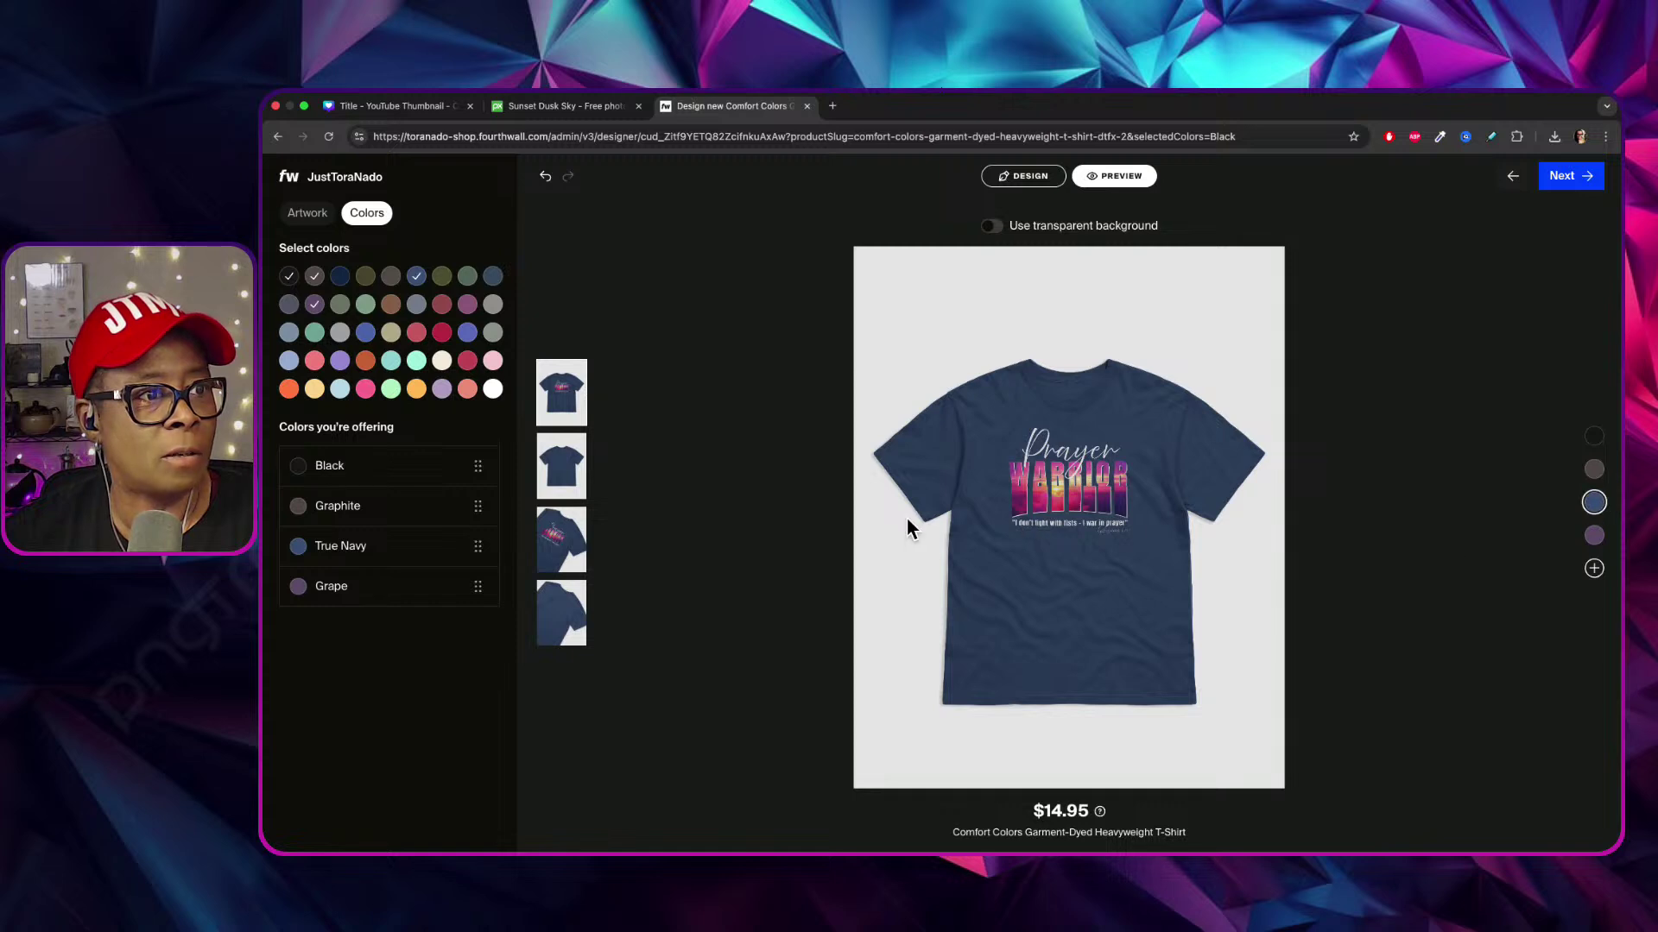
{"action": "left_click", "coordinate": [469, 359]}
{"action": "left_click", "coordinate": [1590, 543]}
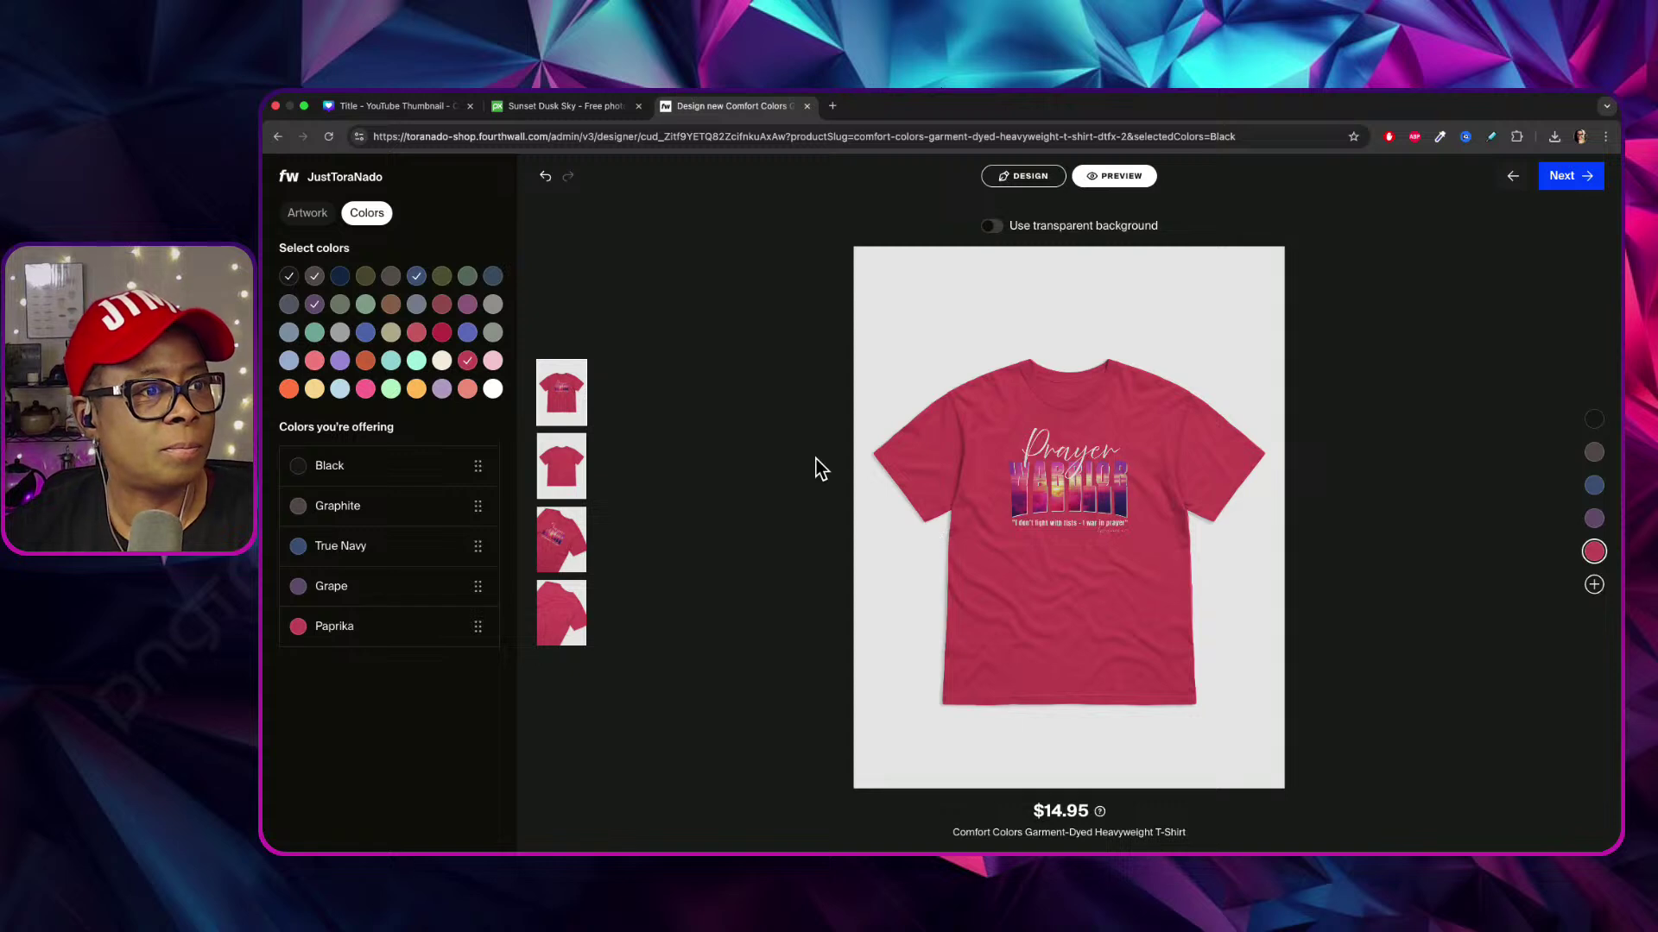
Enlarge the front artwork to 20.99" x 11.81", center it near the top of the print area, and preview the shirt.
{"action": "left_click", "coordinate": [1029, 175]}
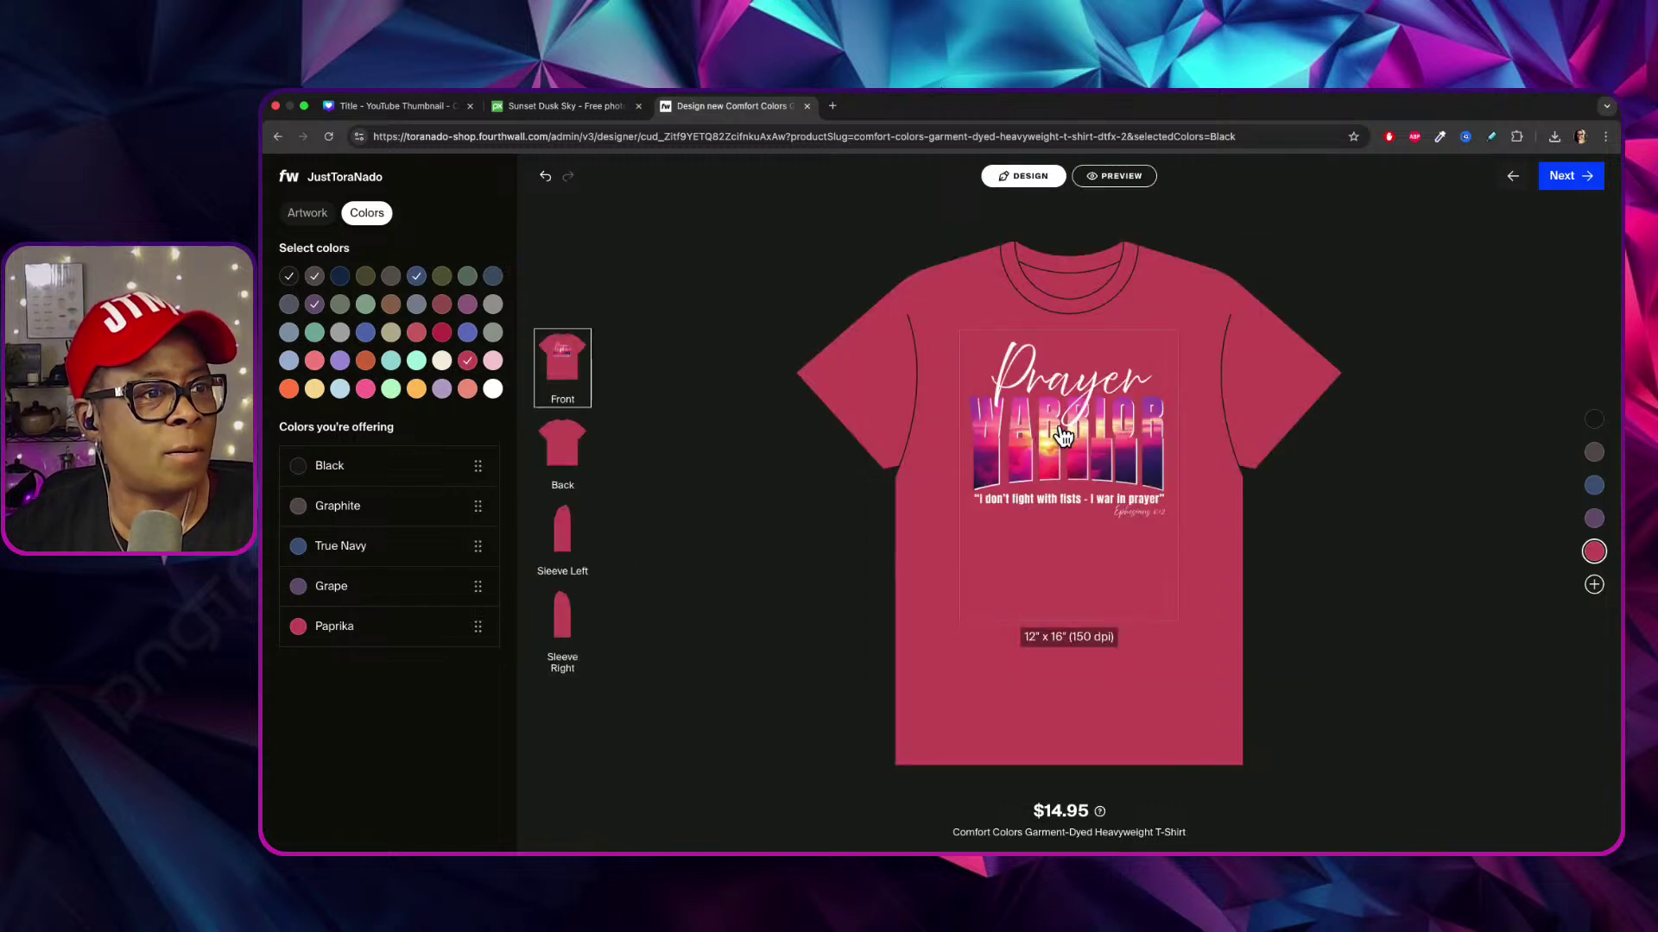
{"action": "left_click", "coordinate": [997, 511]}
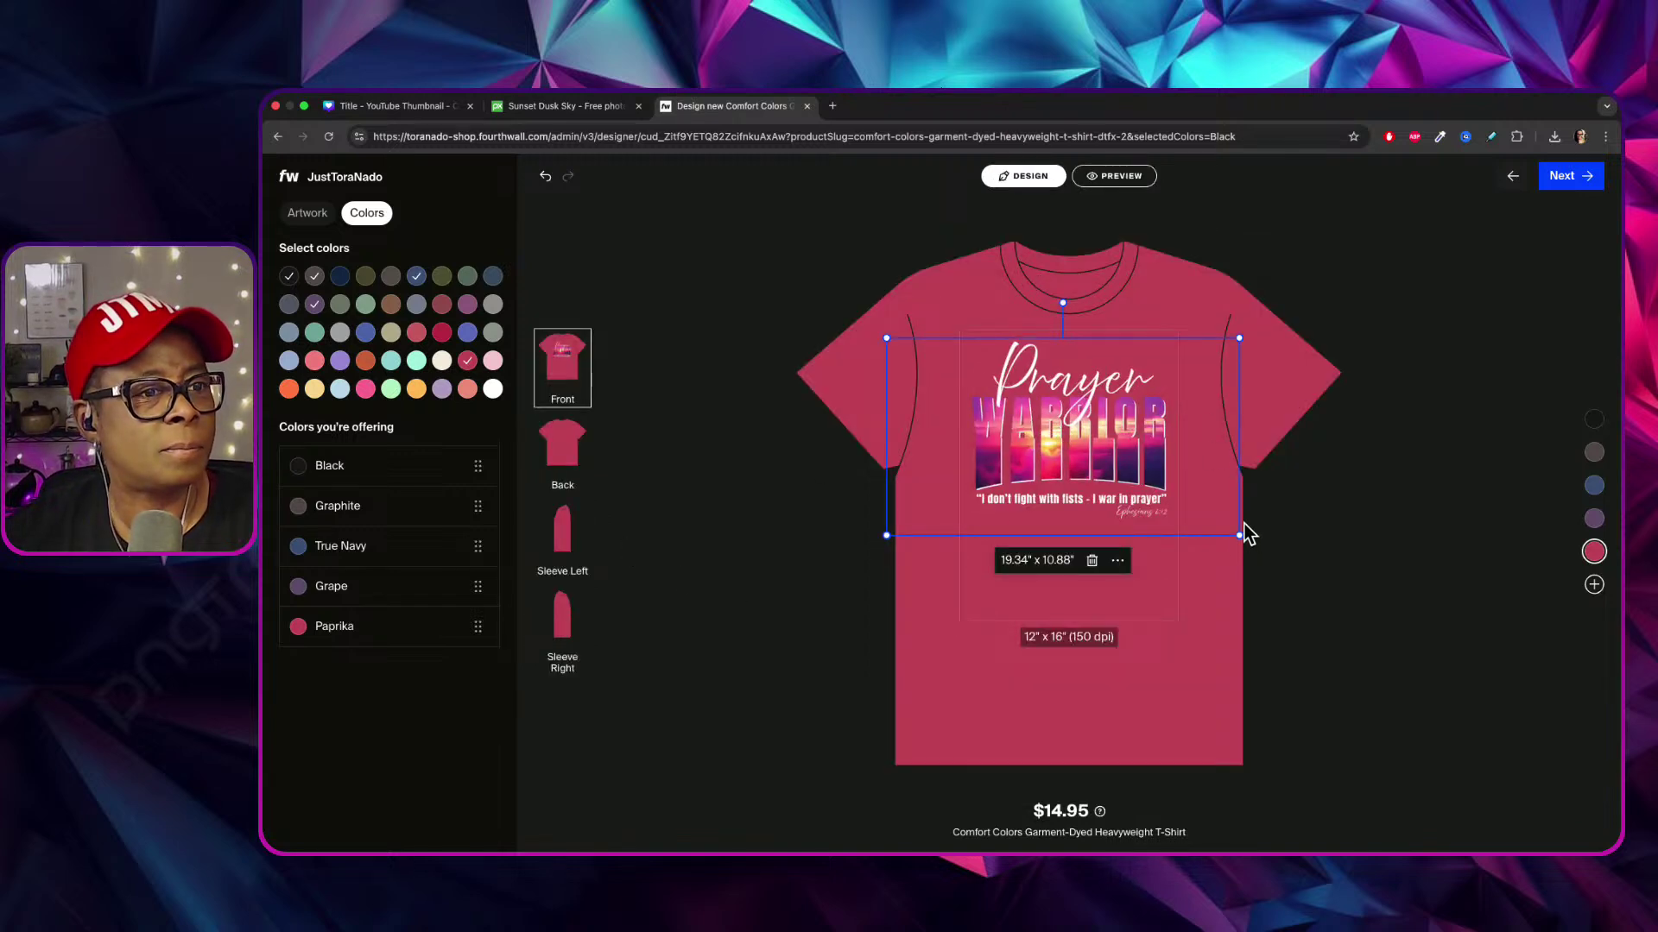
{"action": "left_click_drag", "start_coordinate": [1244, 525], "coordinate": [1257, 542]}
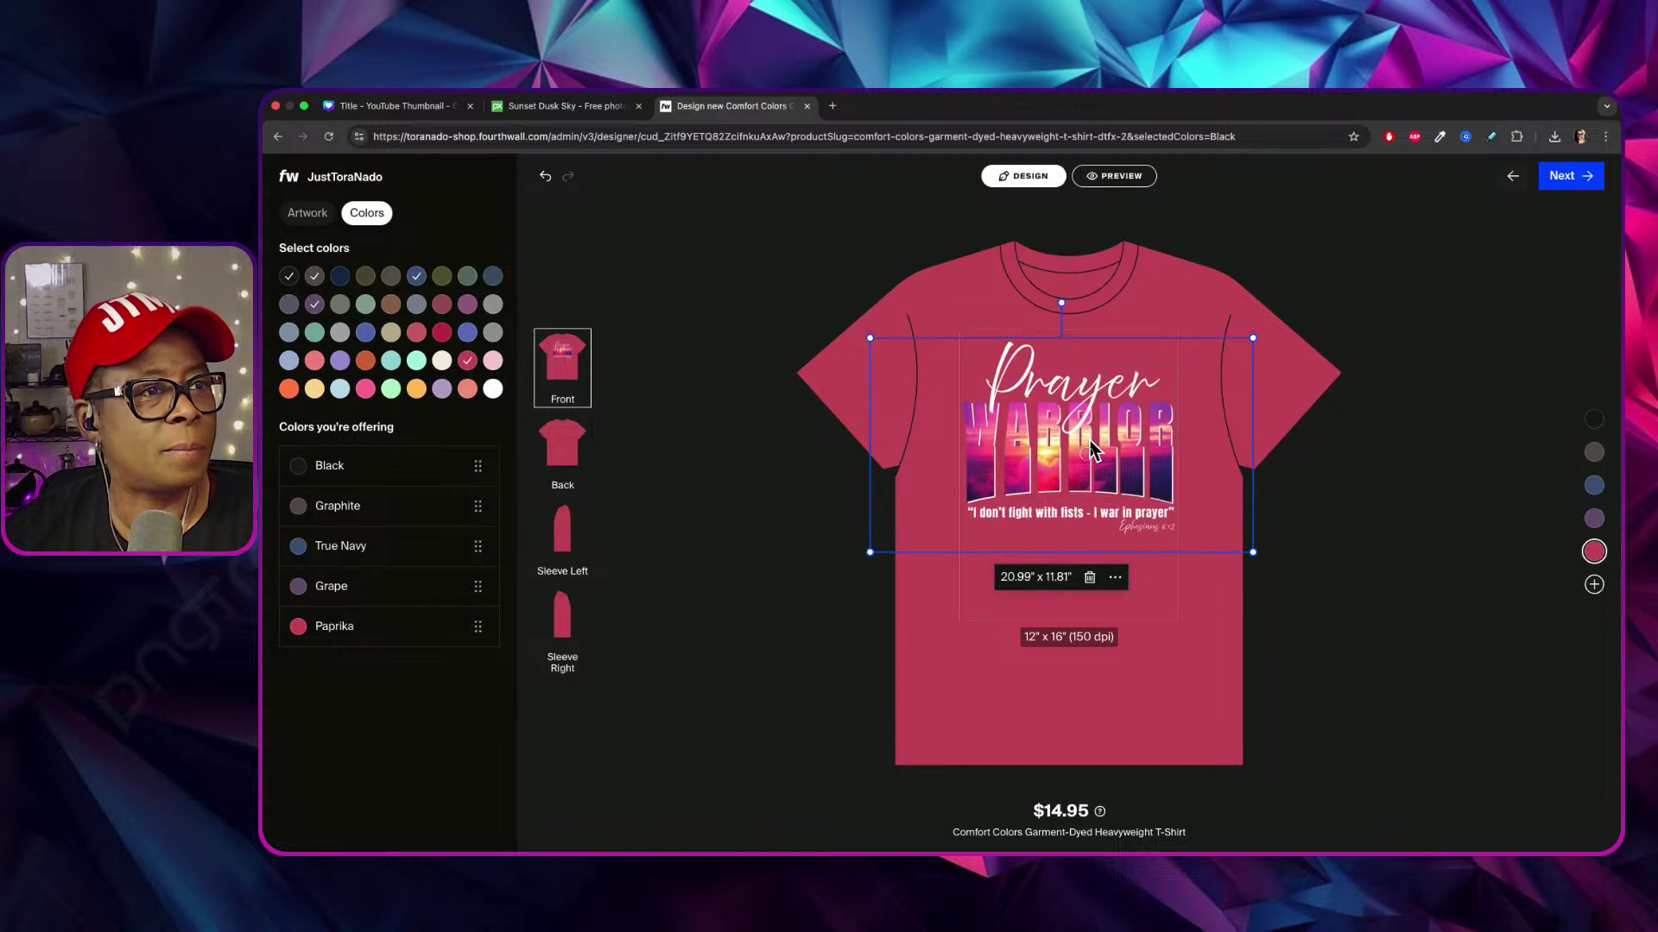
{"action": "mouse_move", "coordinate": [1090, 448]}
{"action": "left_mouse_down"}
{"action": "mouse_move", "coordinate": [1094, 553]}
{"action": "mouse_move", "coordinate": [1094, 438]}
{"action": "left_mouse_up"}
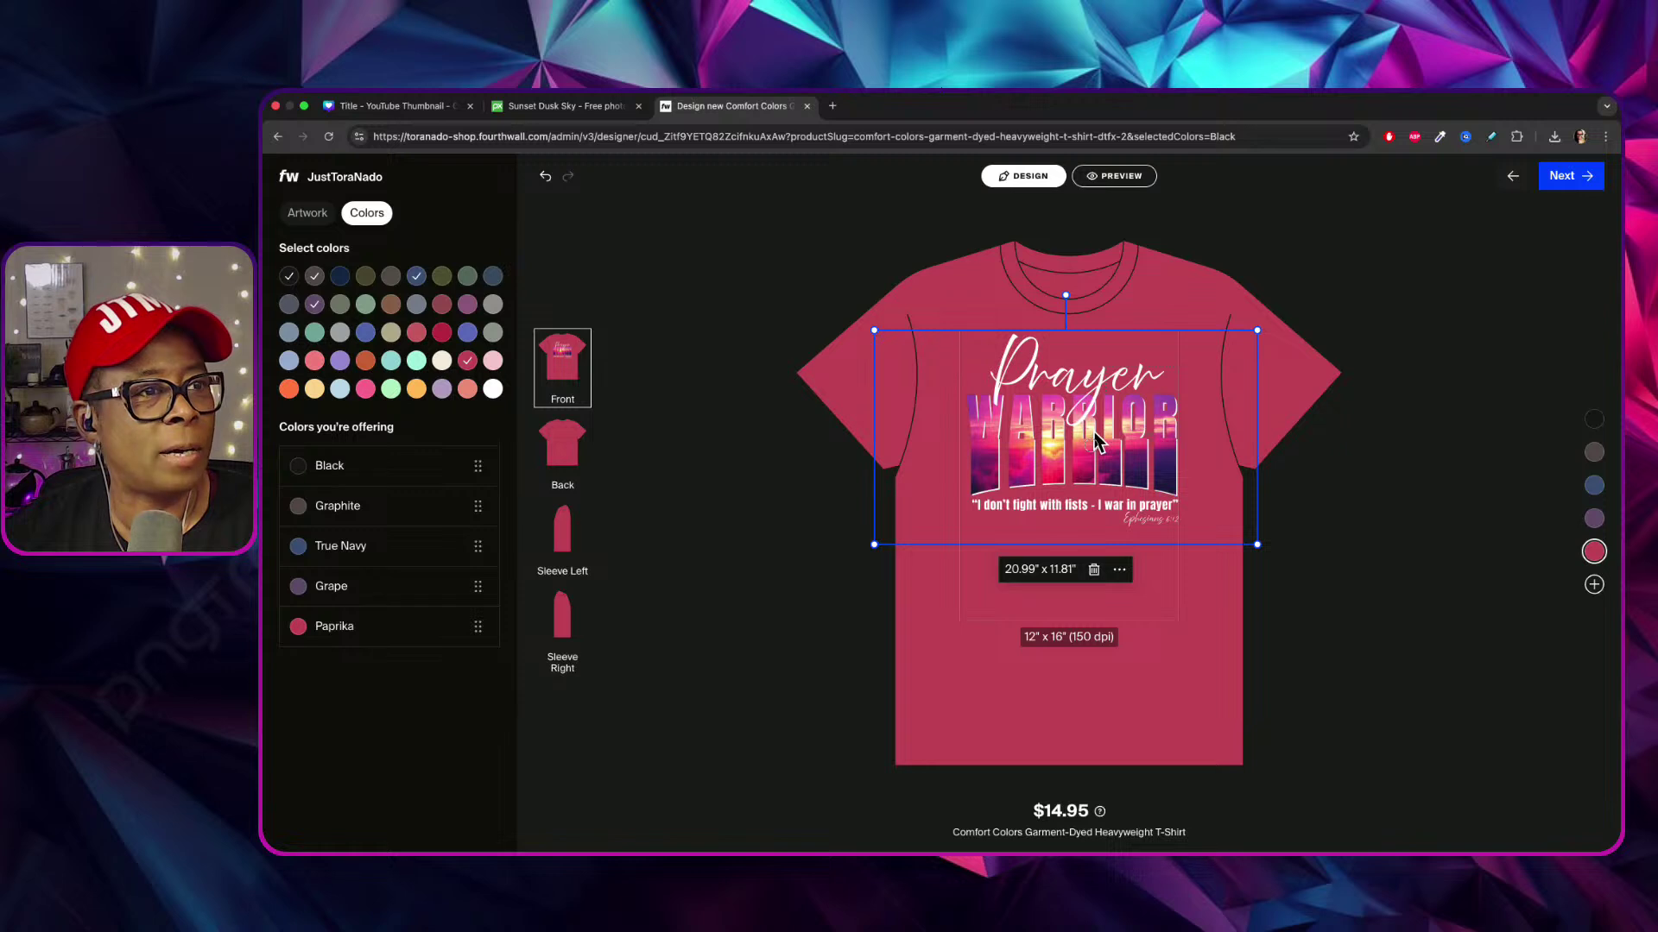
{"action": "left_click_drag", "start_coordinate": [1094, 437], "coordinate": [1093, 444]}
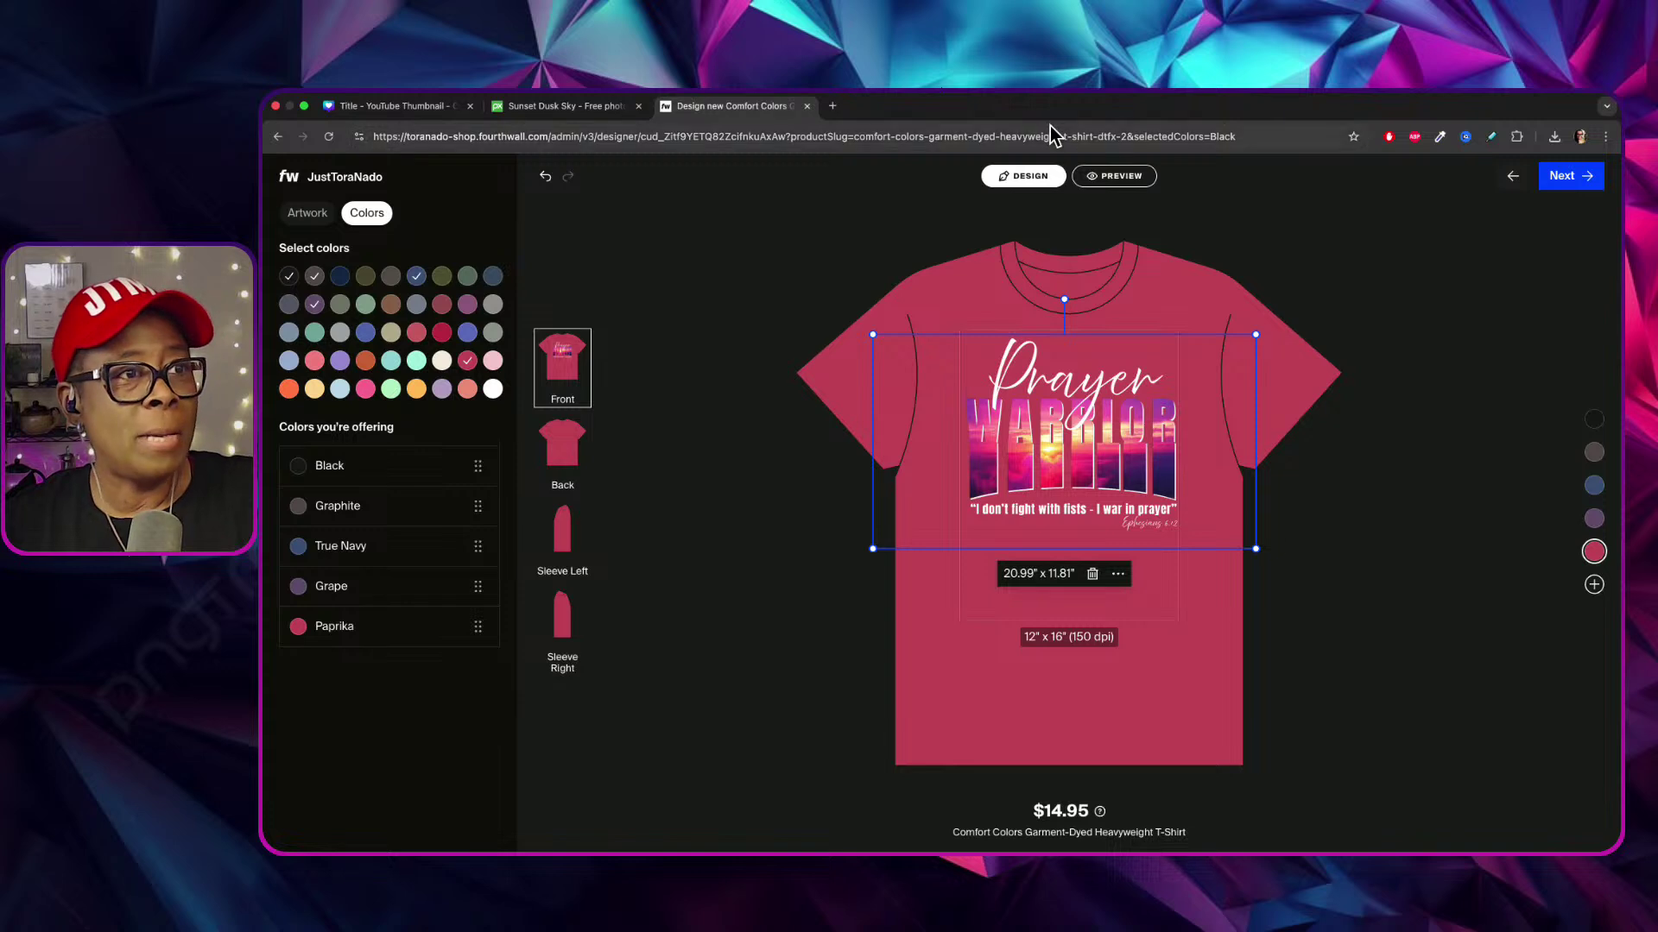
{"action": "left_click", "coordinate": [1116, 175]}
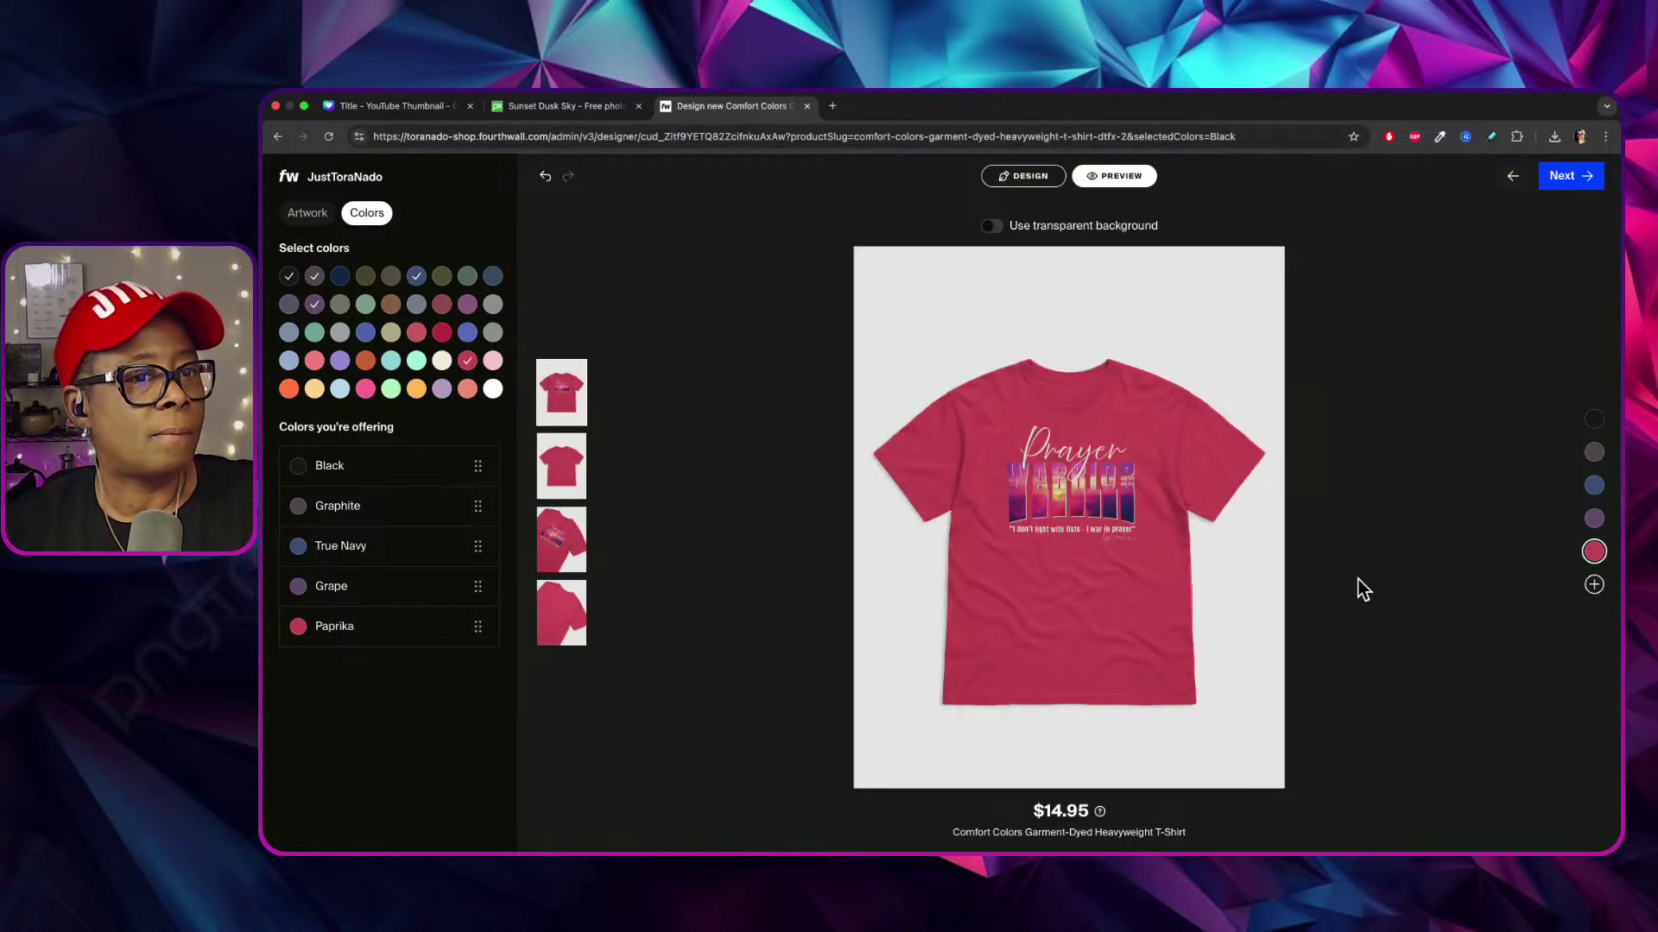
Try Terracotta as an offered color, preview the shirt in it, and remove it from the selection.
{"action": "left_click", "coordinate": [473, 386]}
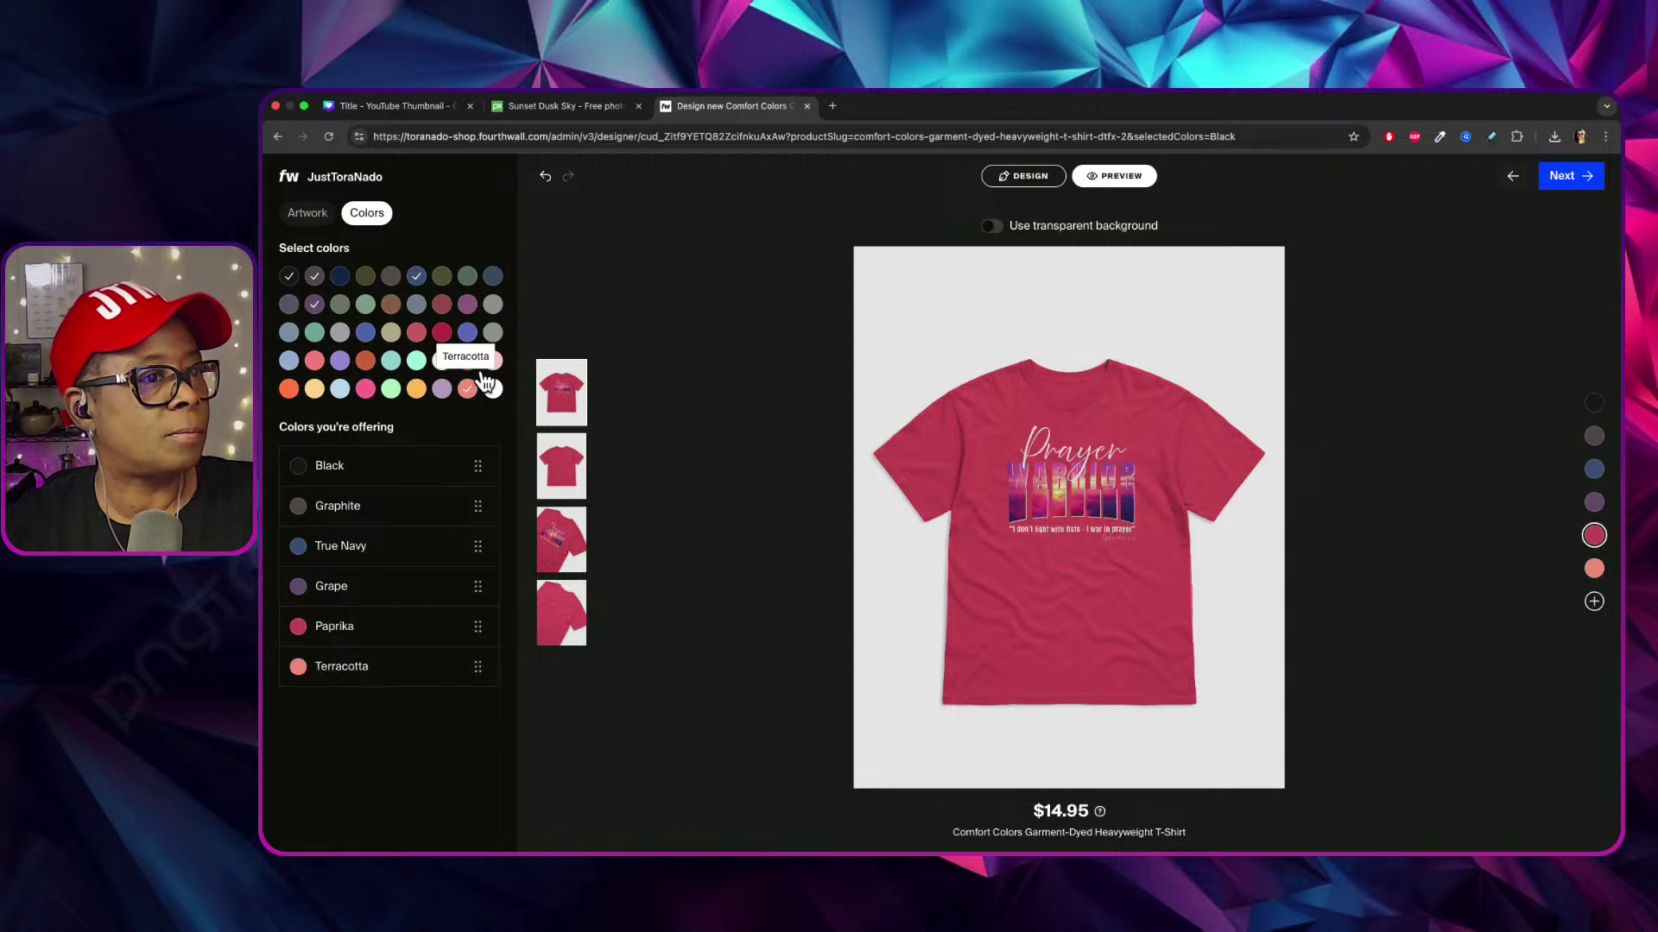
{"action": "left_click", "coordinate": [1606, 560]}
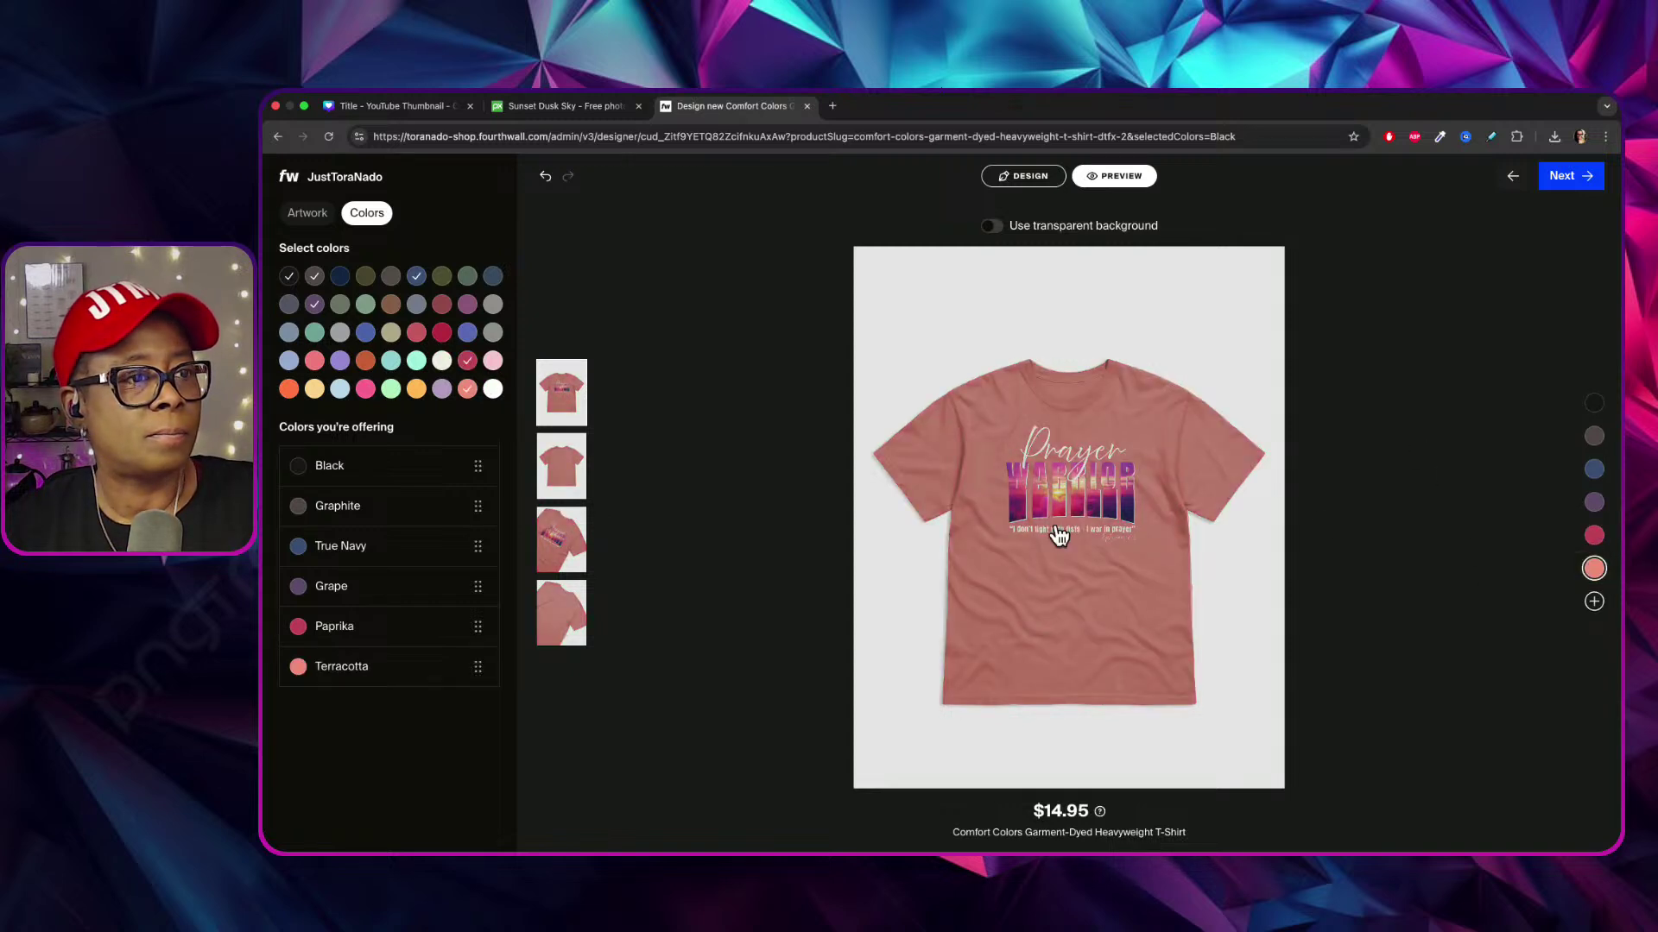
{"action": "left_click", "coordinate": [1594, 568]}
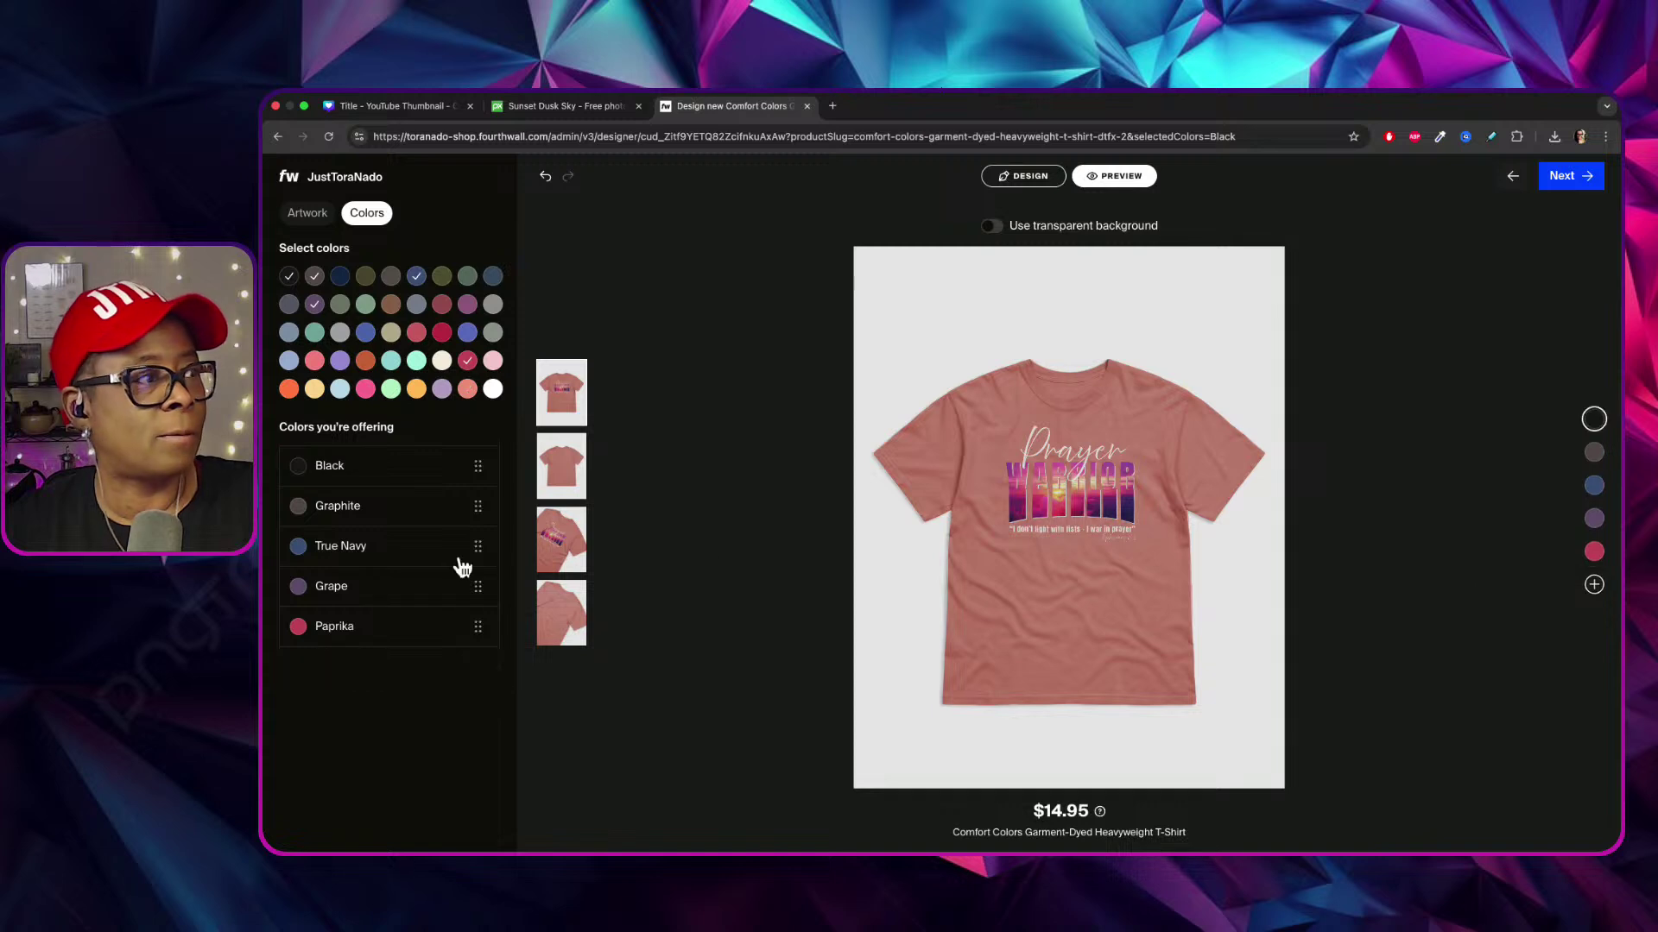
Add Violet and Washed Denim to the colors offered and preview the shirt in each.
{"action": "left_click", "coordinate": [347, 356]}
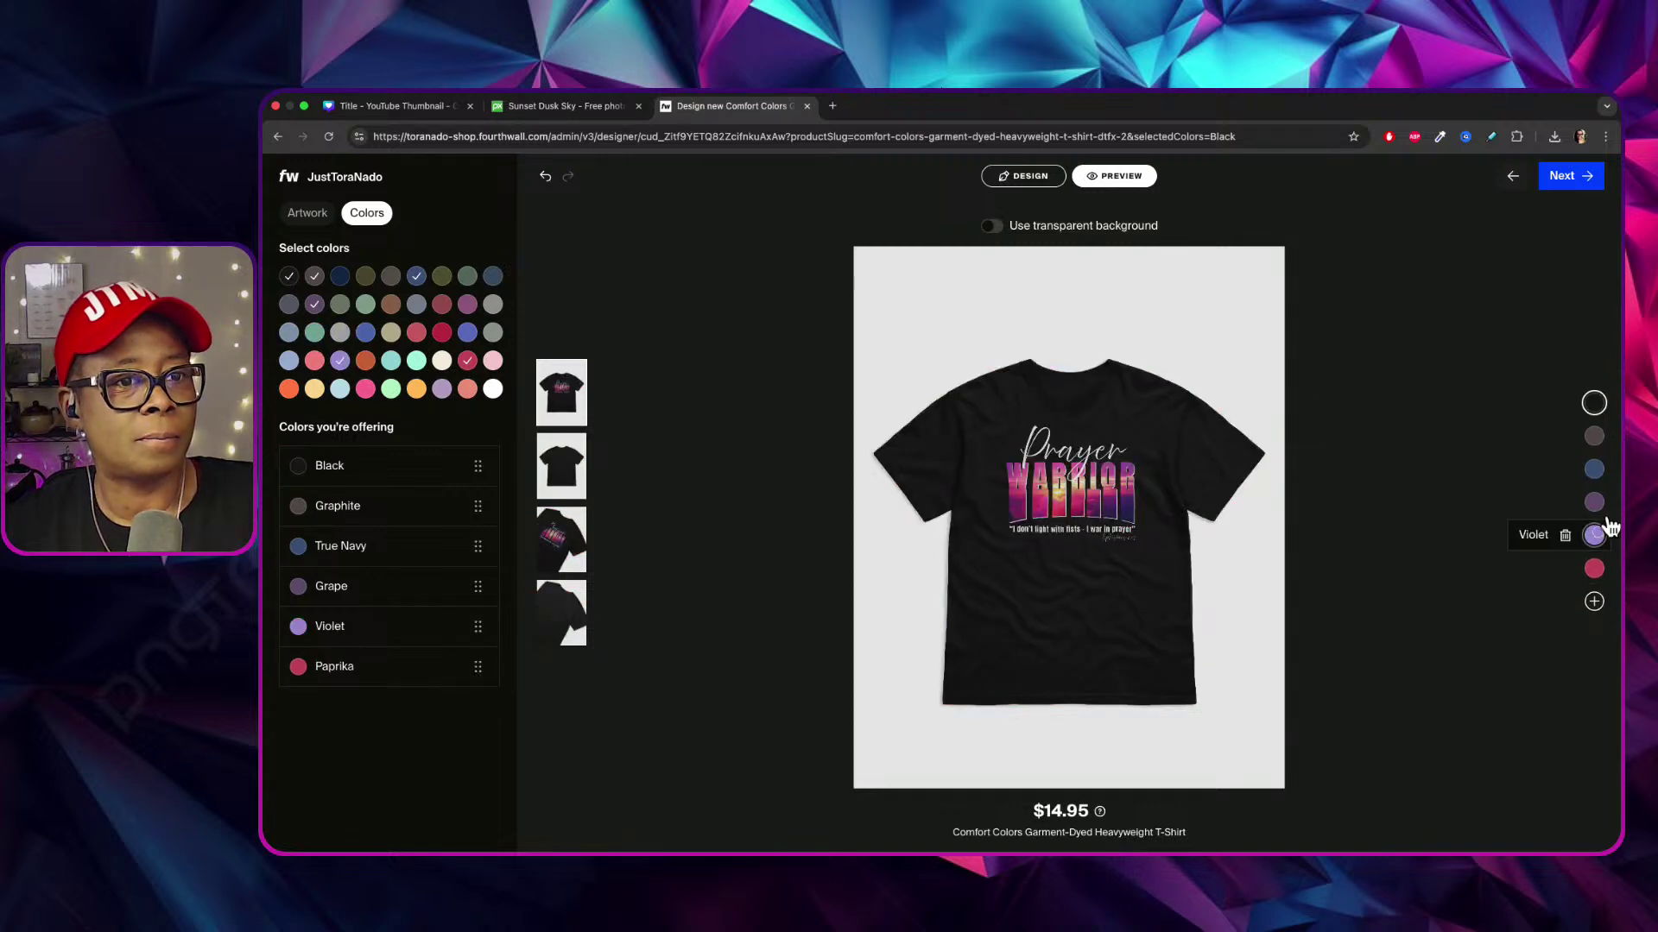
{"action": "left_click", "coordinate": [1608, 529]}
{"action": "mouse_move", "coordinate": [1597, 396]}
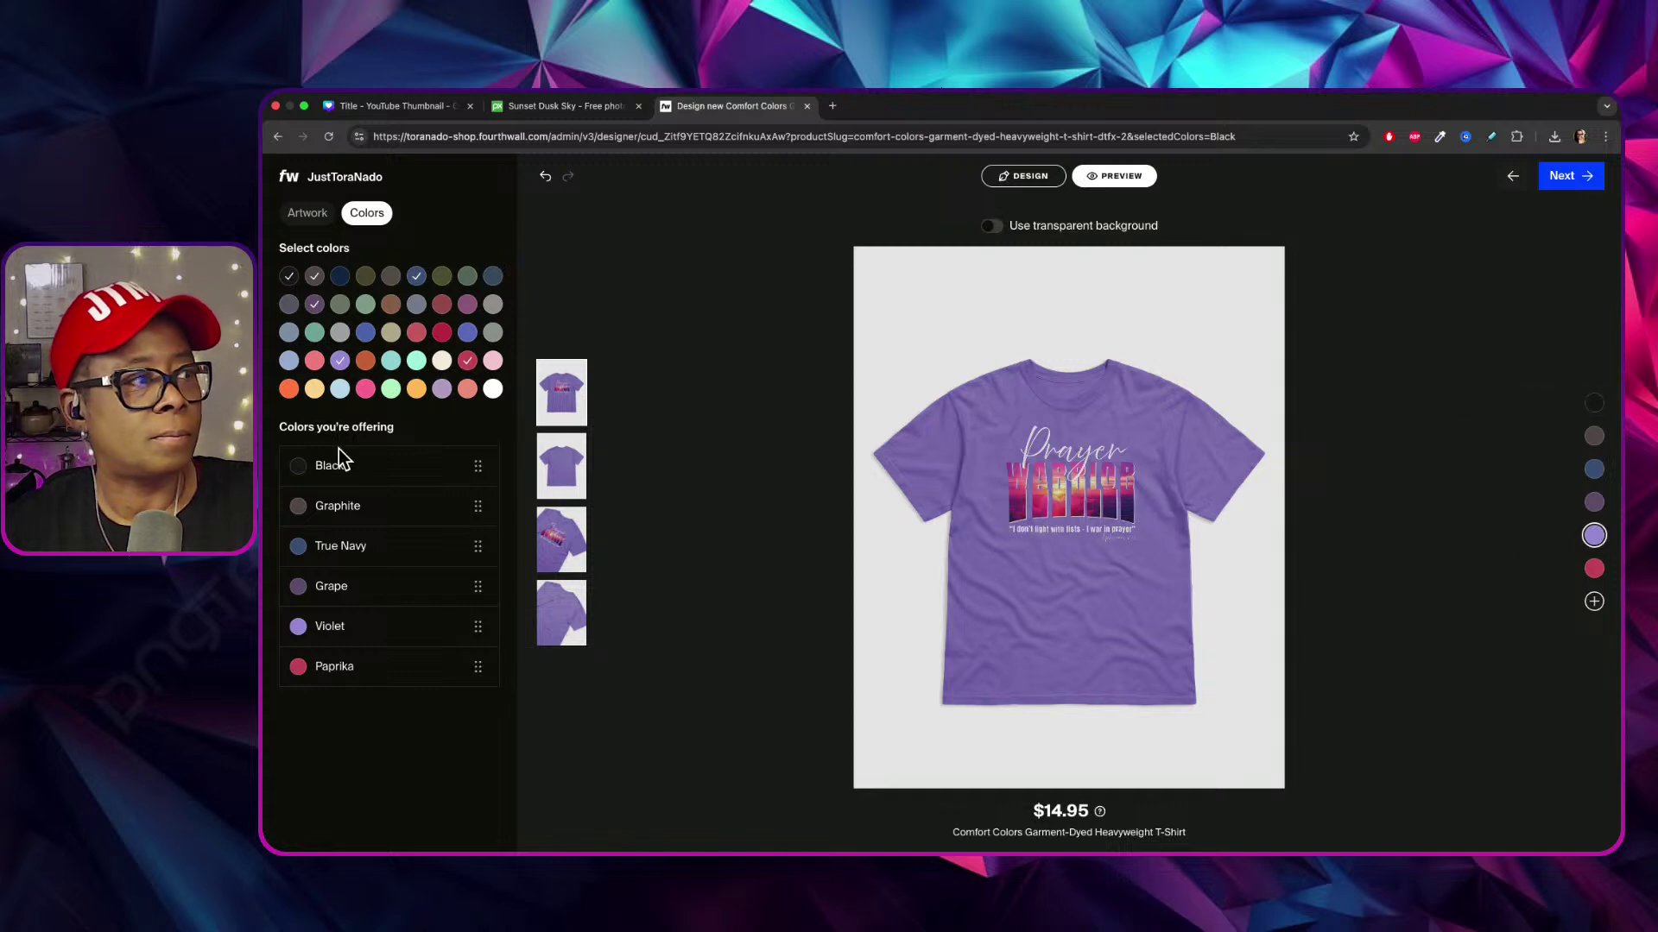
{"action": "left_click", "coordinate": [298, 354]}
{"action": "mouse_move", "coordinate": [1607, 518]}
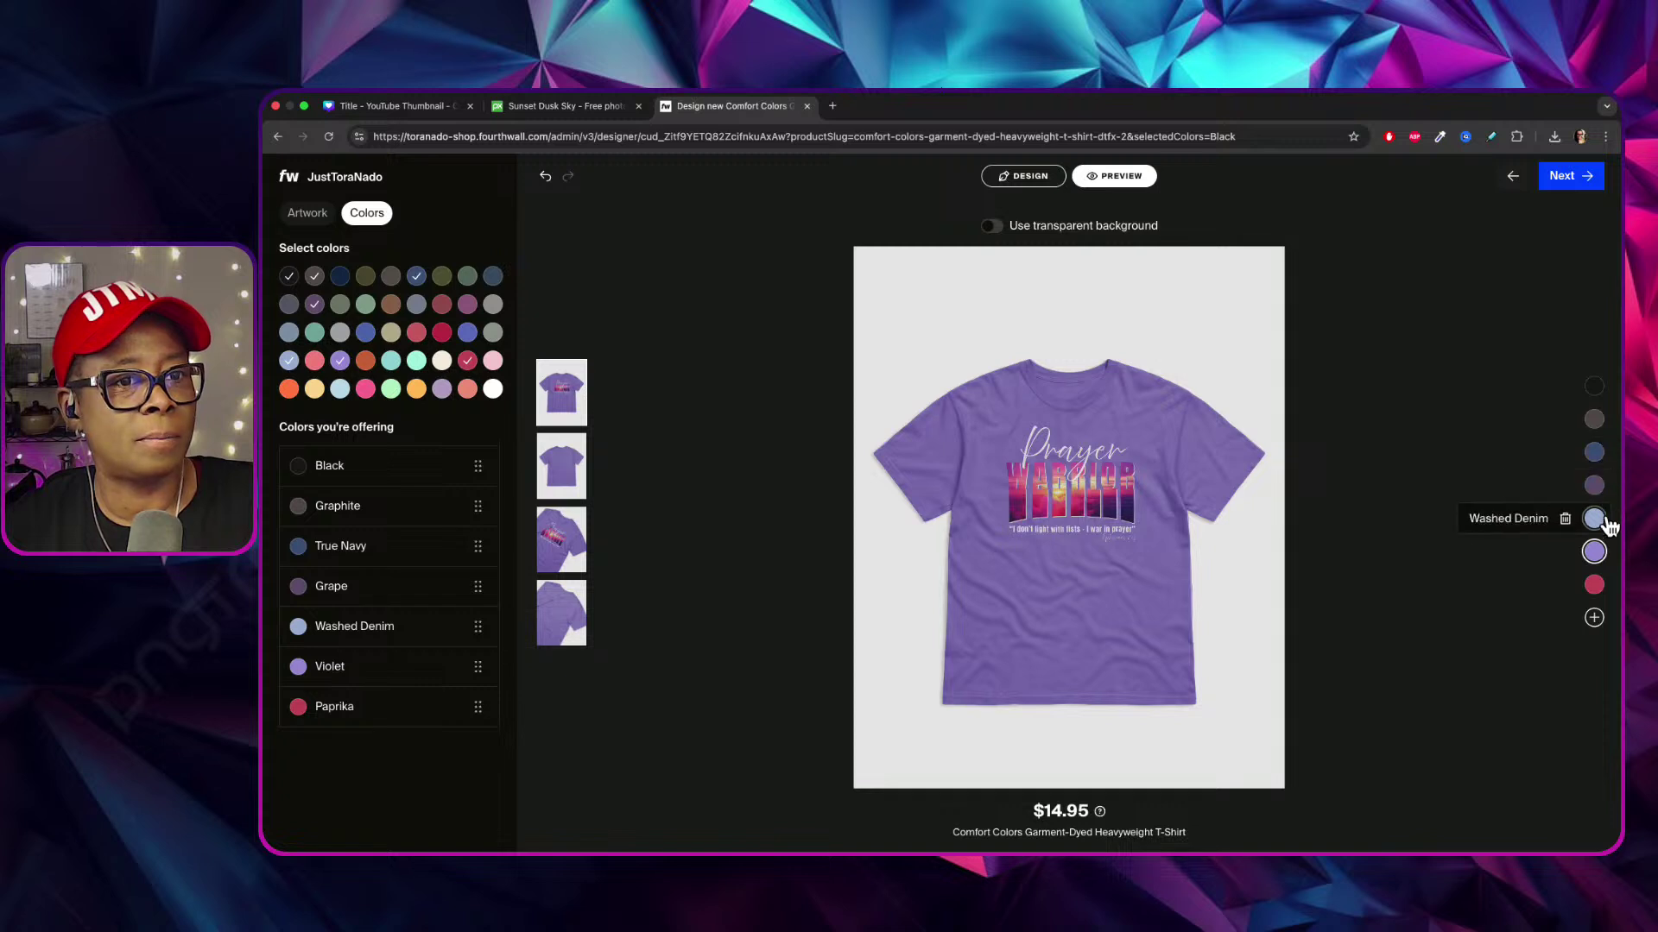
{"action": "left_click", "coordinate": [1599, 517]}
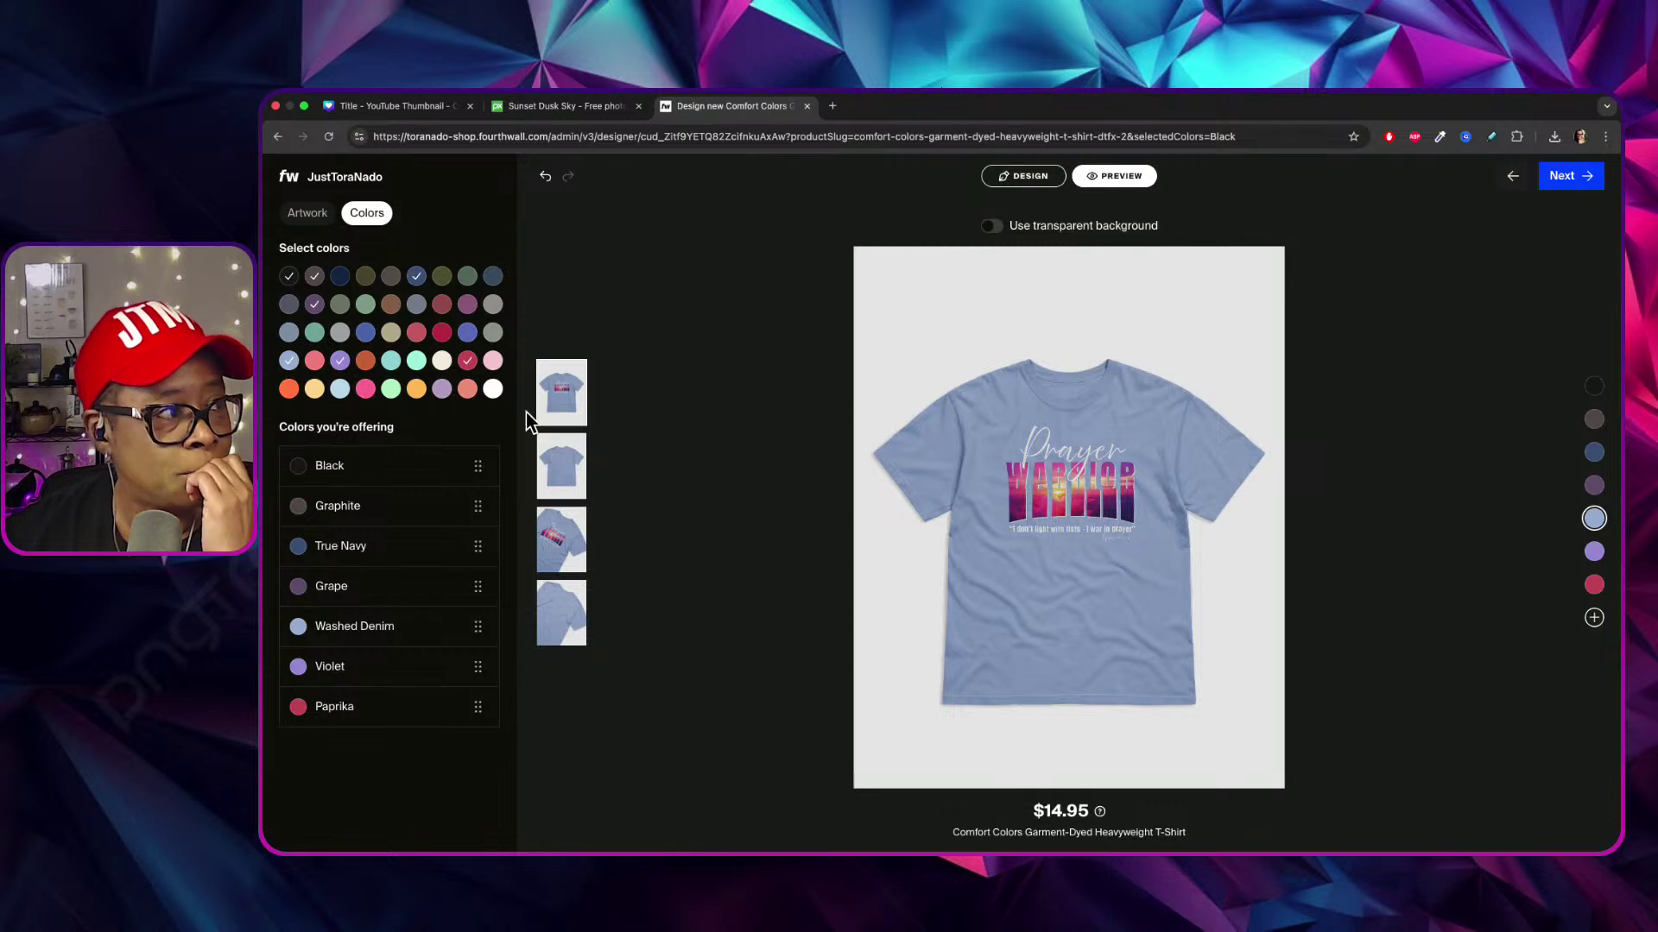
Try Butter as an offered color, preview the shirt in it, and remove it from the selection.
{"action": "left_click", "coordinate": [314, 388]}
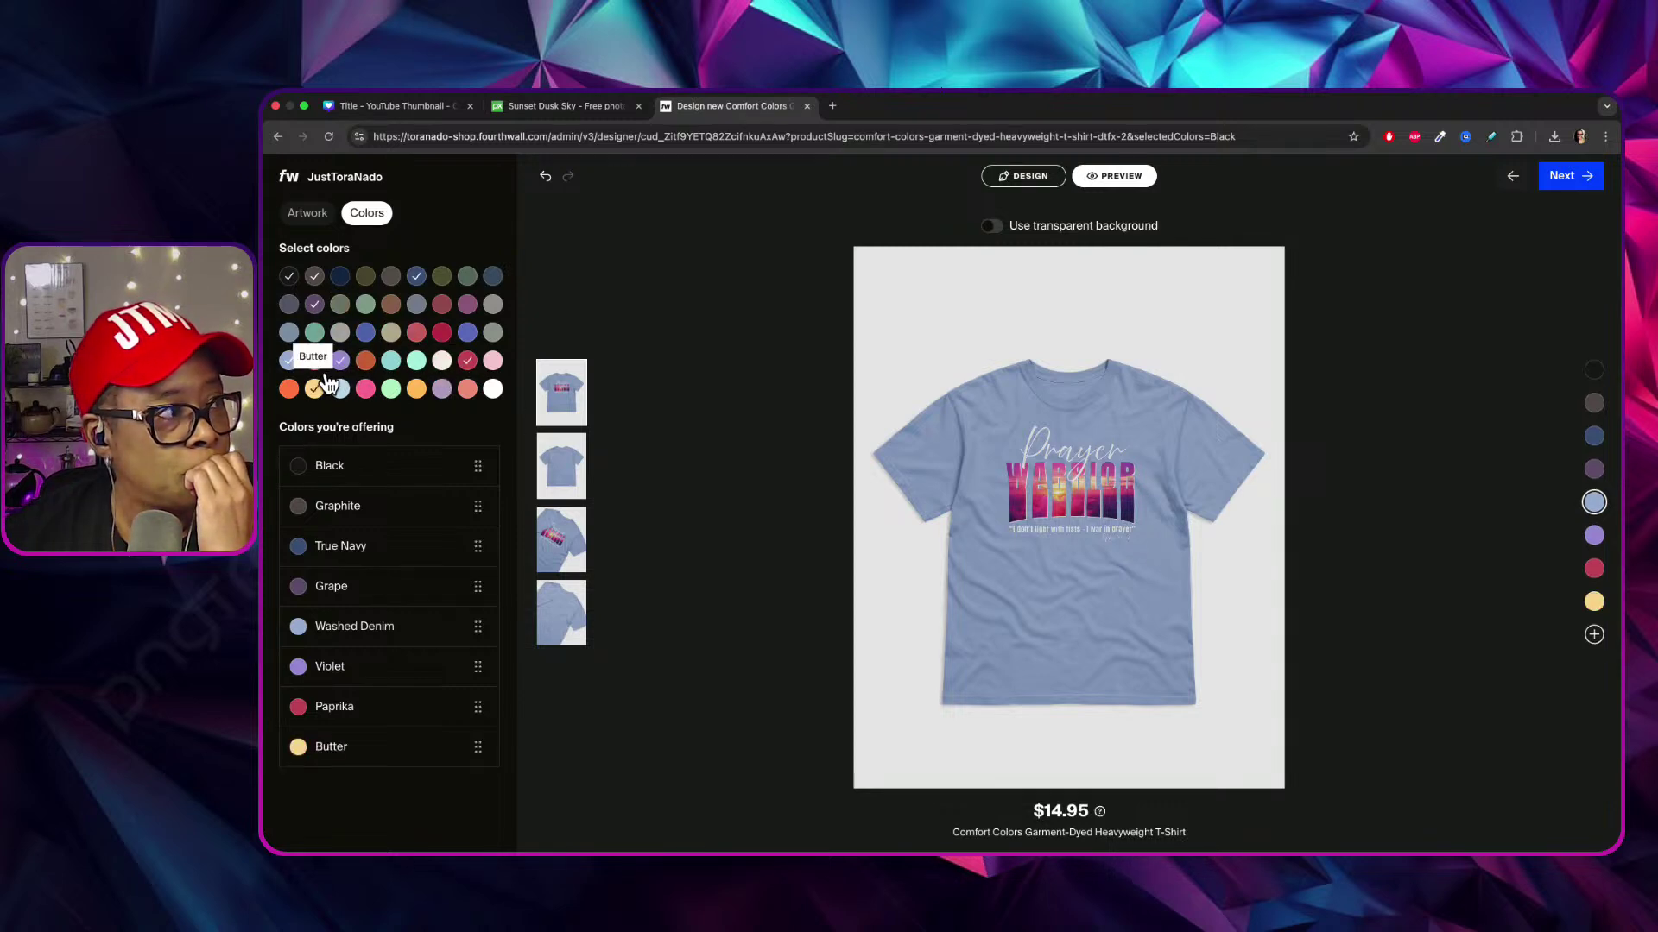
{"action": "left_click", "coordinate": [1593, 601]}
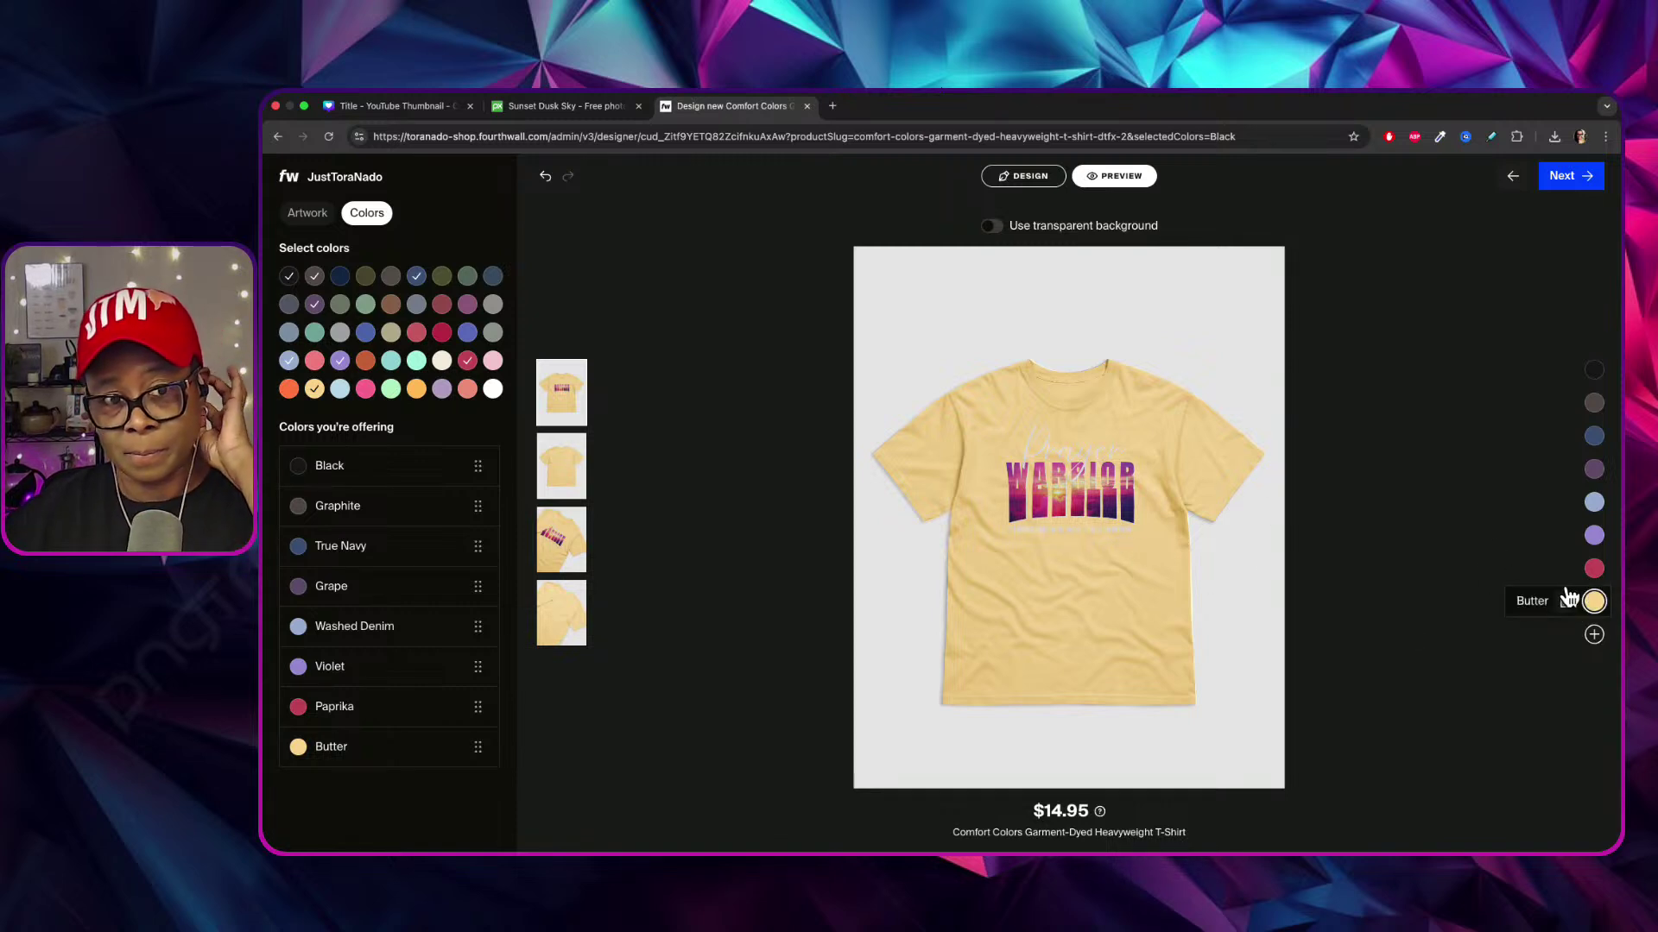
{"action": "left_click", "coordinate": [1565, 601]}
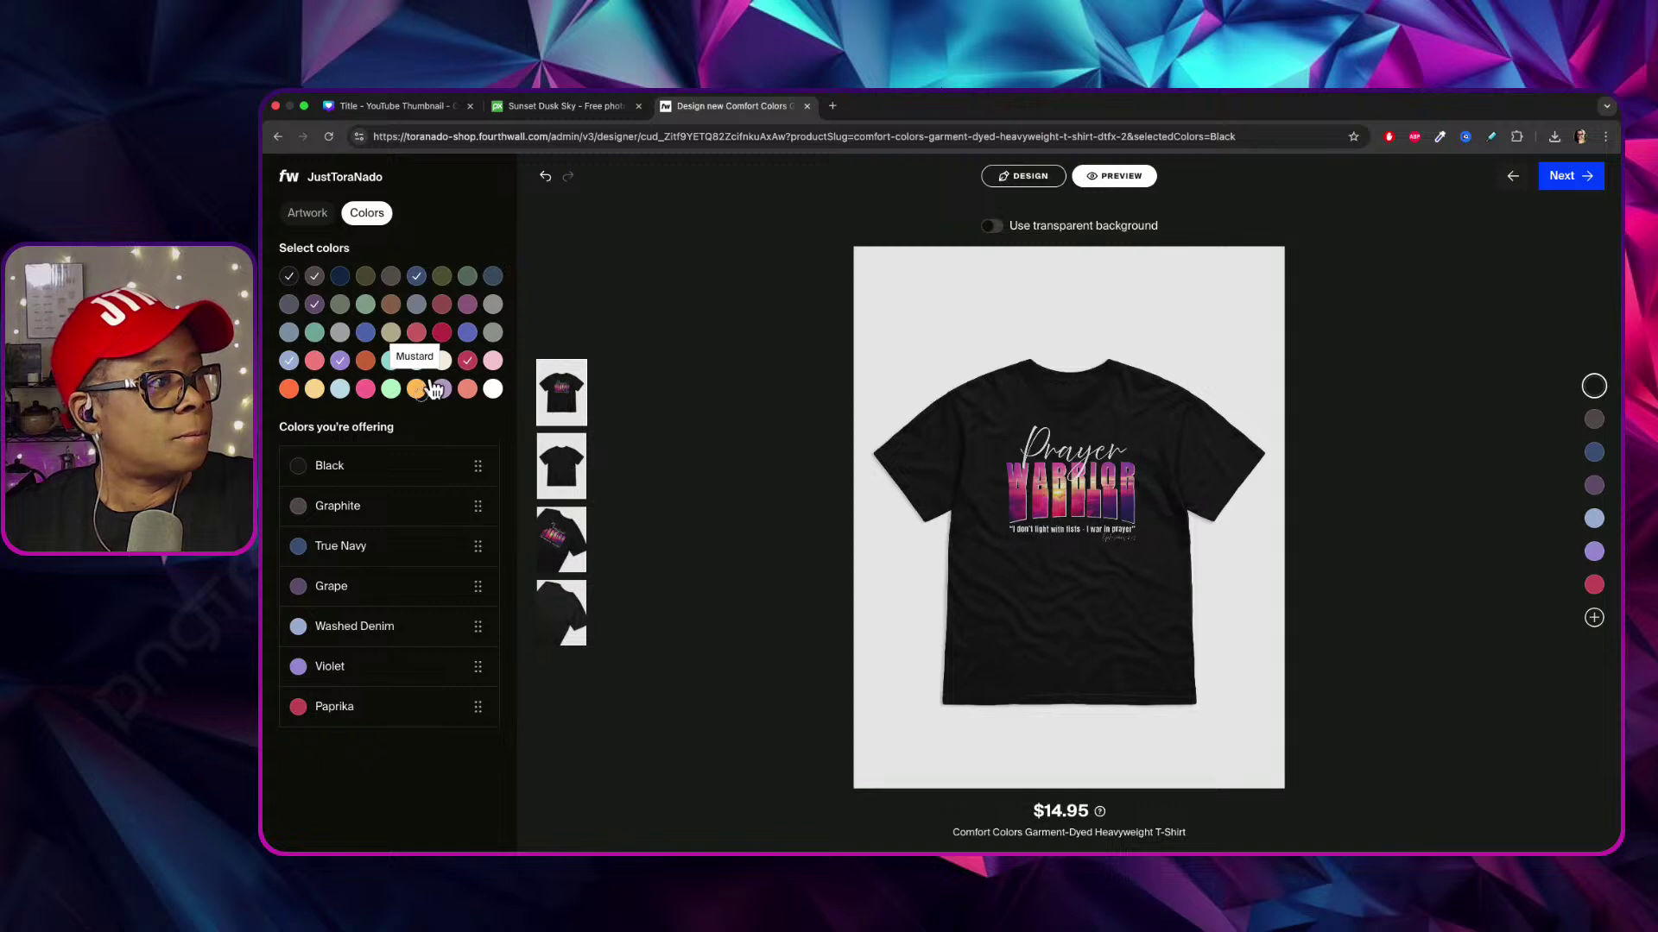
Add Mustard and Burnt orange to the colors offered and preview the shirt in each.
{"action": "left_click", "coordinate": [416, 389]}
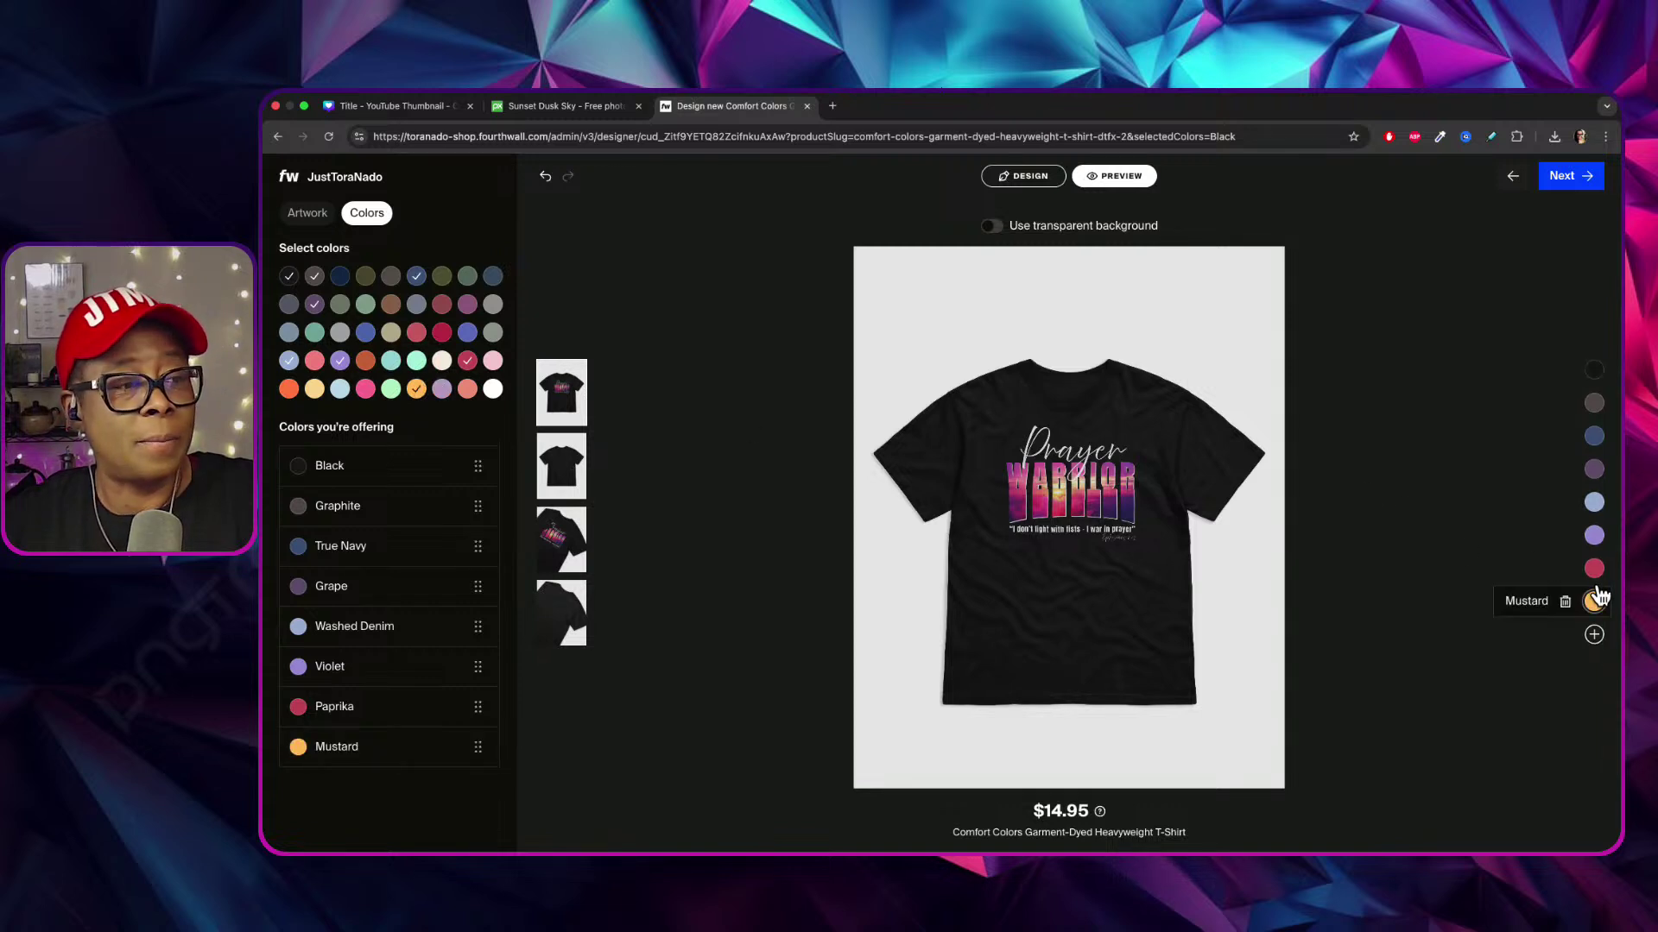
{"action": "left_click", "coordinate": [1594, 600]}
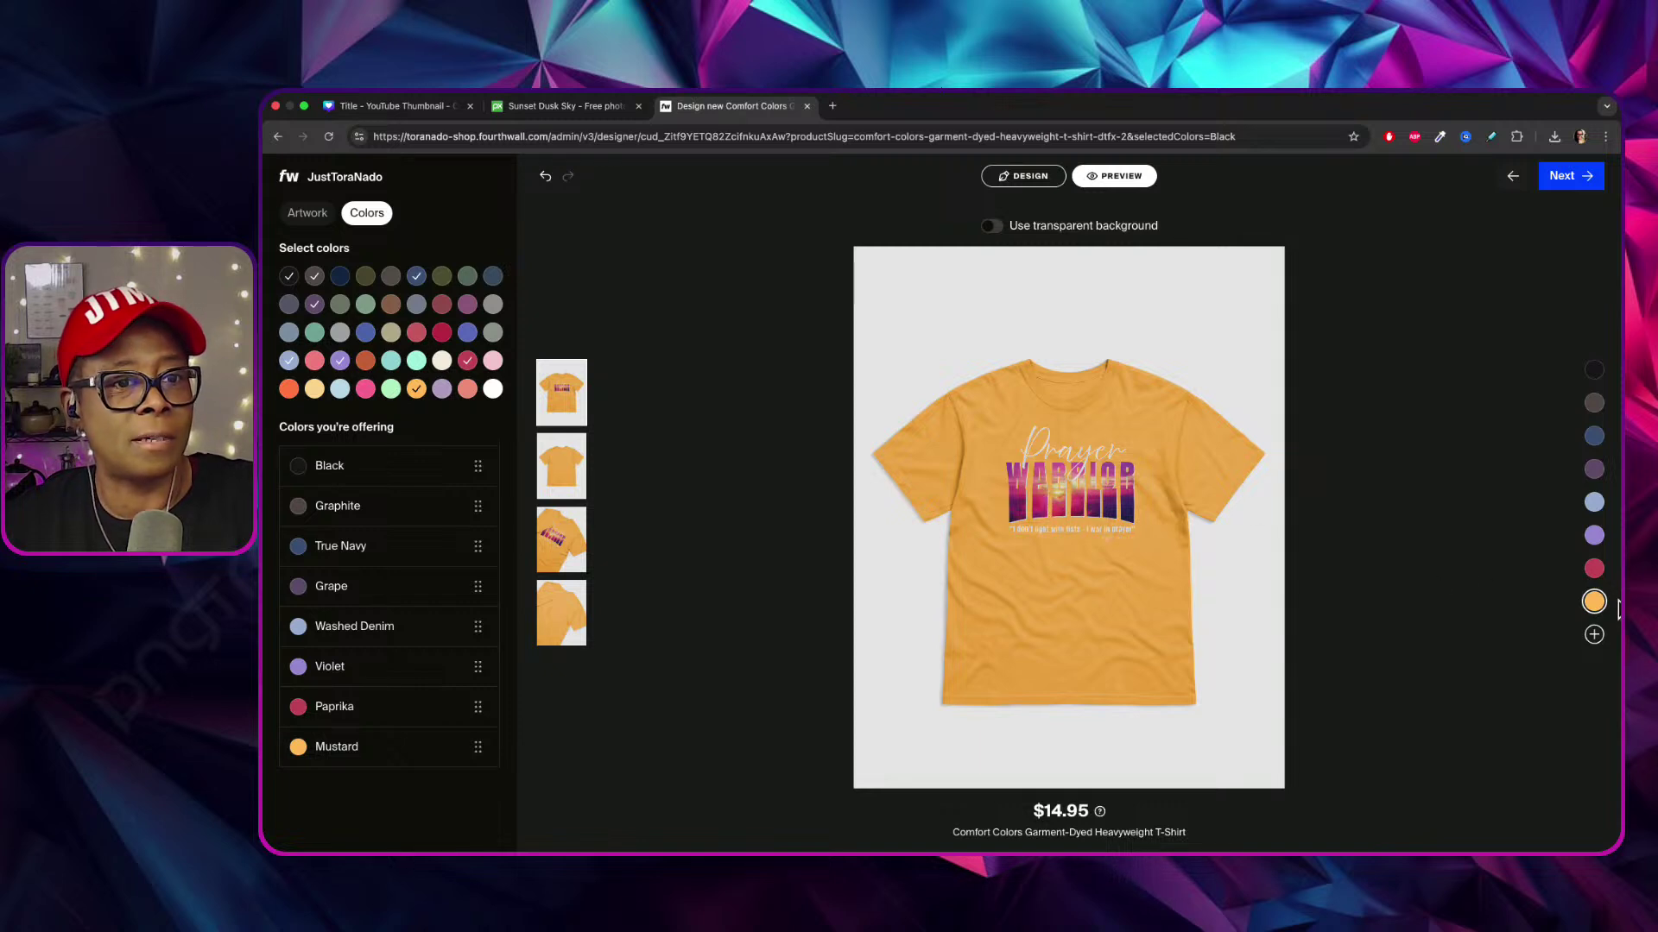
{"action": "left_click", "coordinate": [292, 386]}
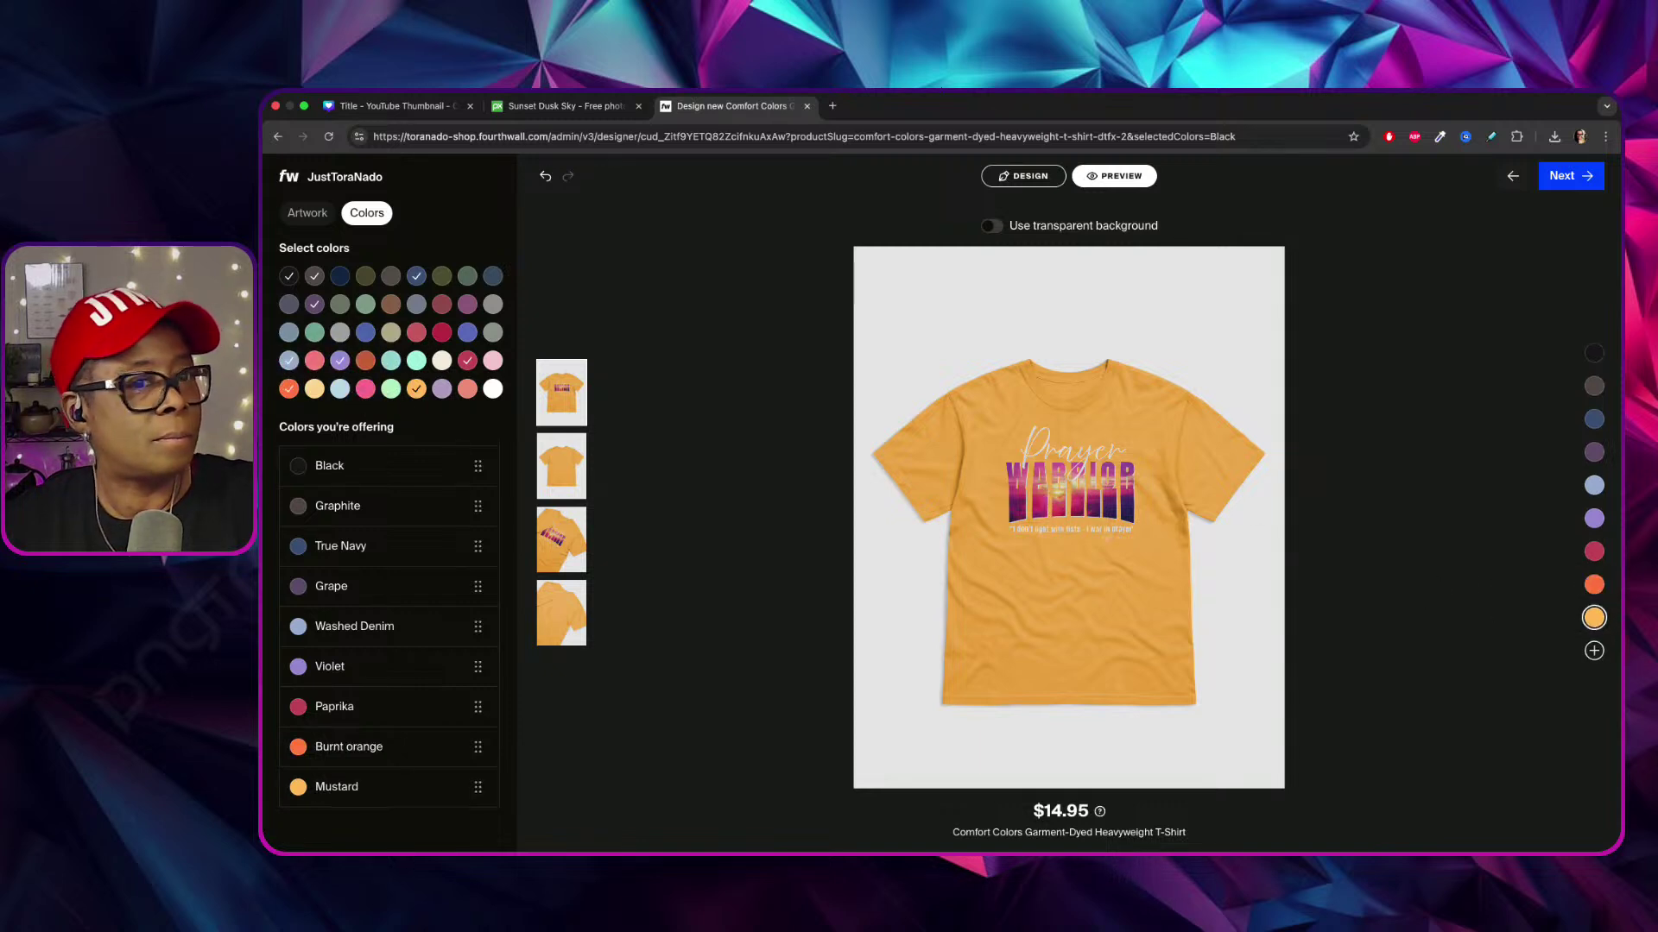
{"action": "left_click", "coordinate": [1597, 582]}
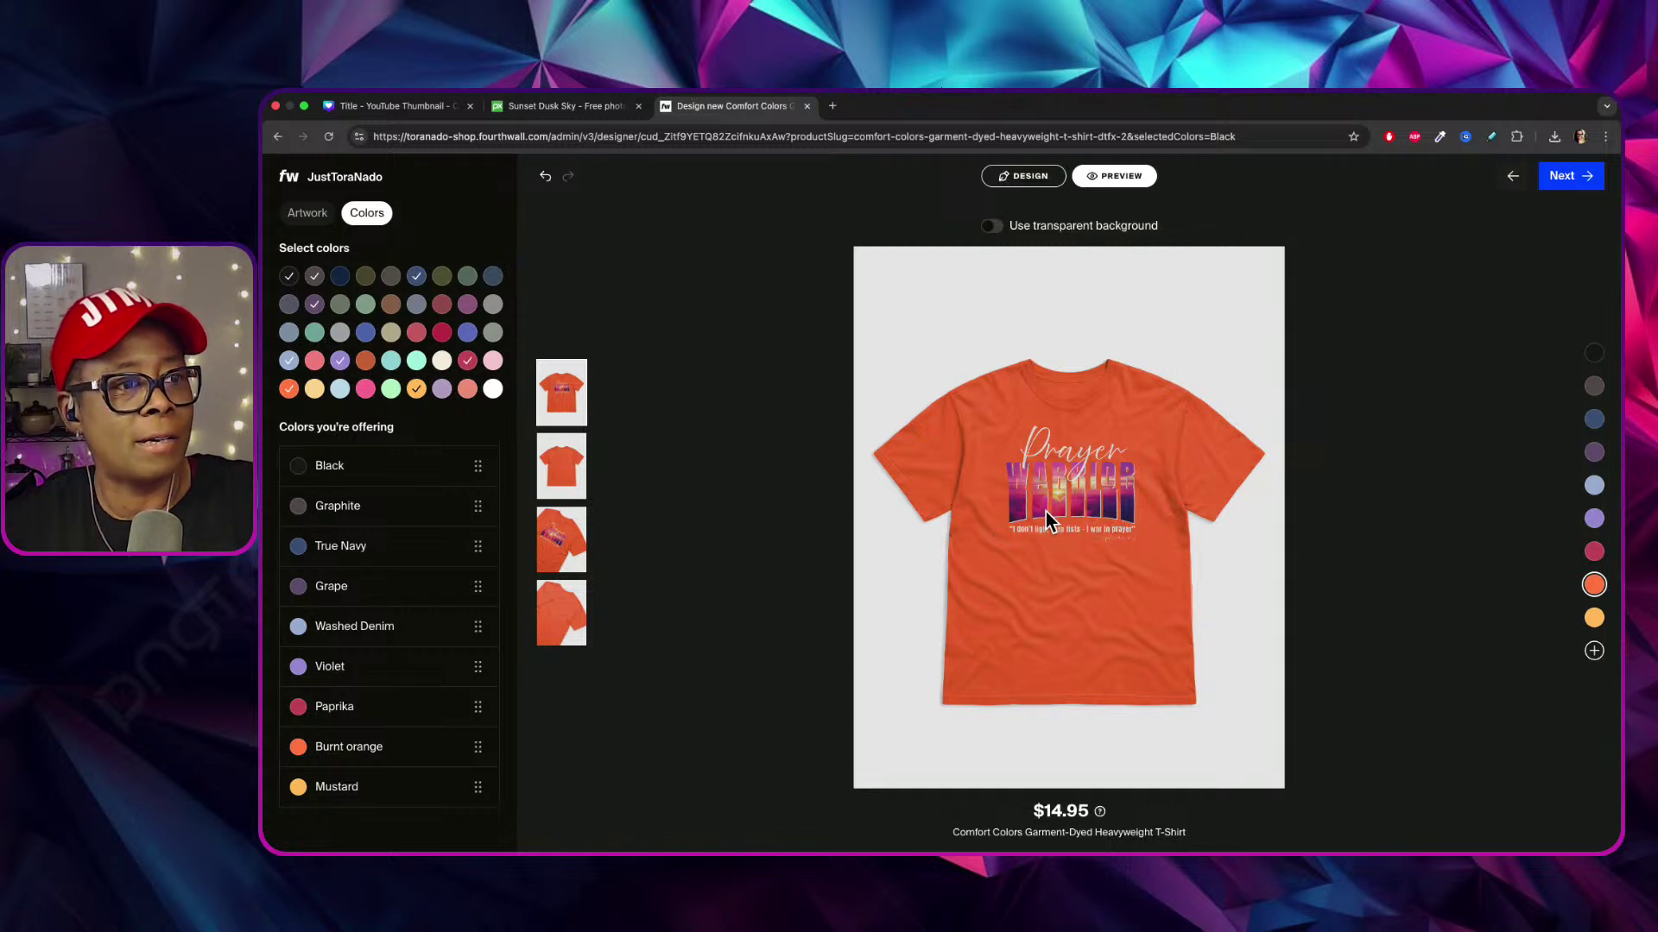
Switch to Canva, duplicate page 6, and delete the "Prayer" and "WARRIOR" artwork from the copy.
{"action": "left_click", "coordinate": [379, 103]}
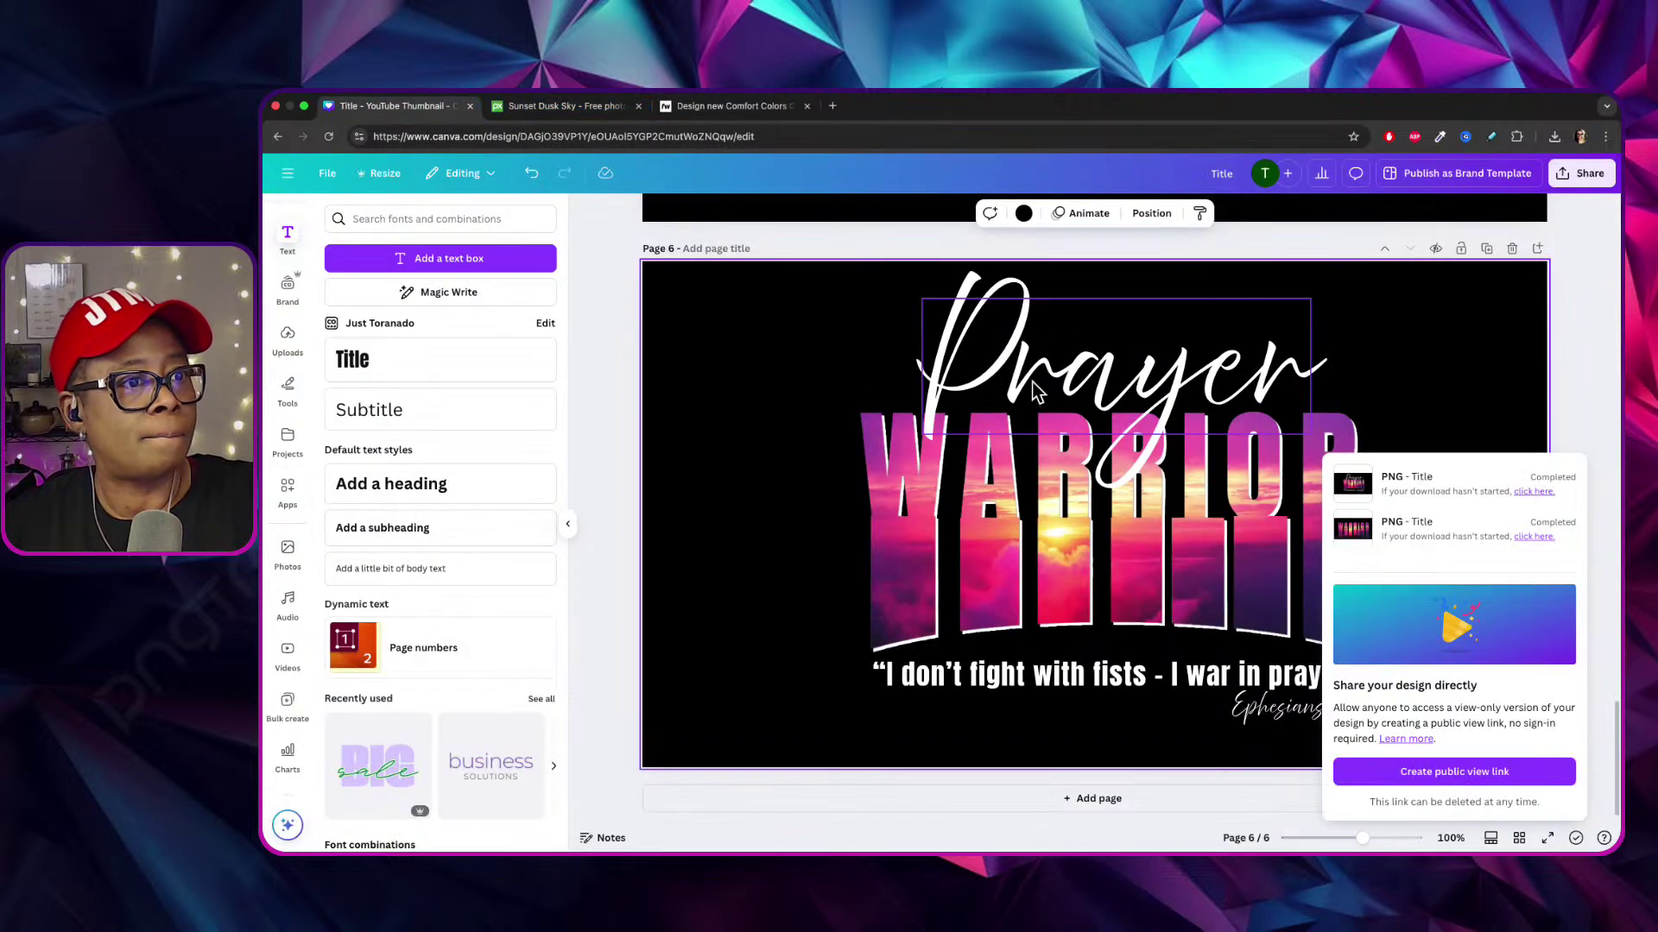
{"action": "left_click", "coordinate": [1567, 380]}
{"action": "left_click", "coordinate": [1489, 246]}
{"action": "left_click", "coordinate": [1113, 373]}
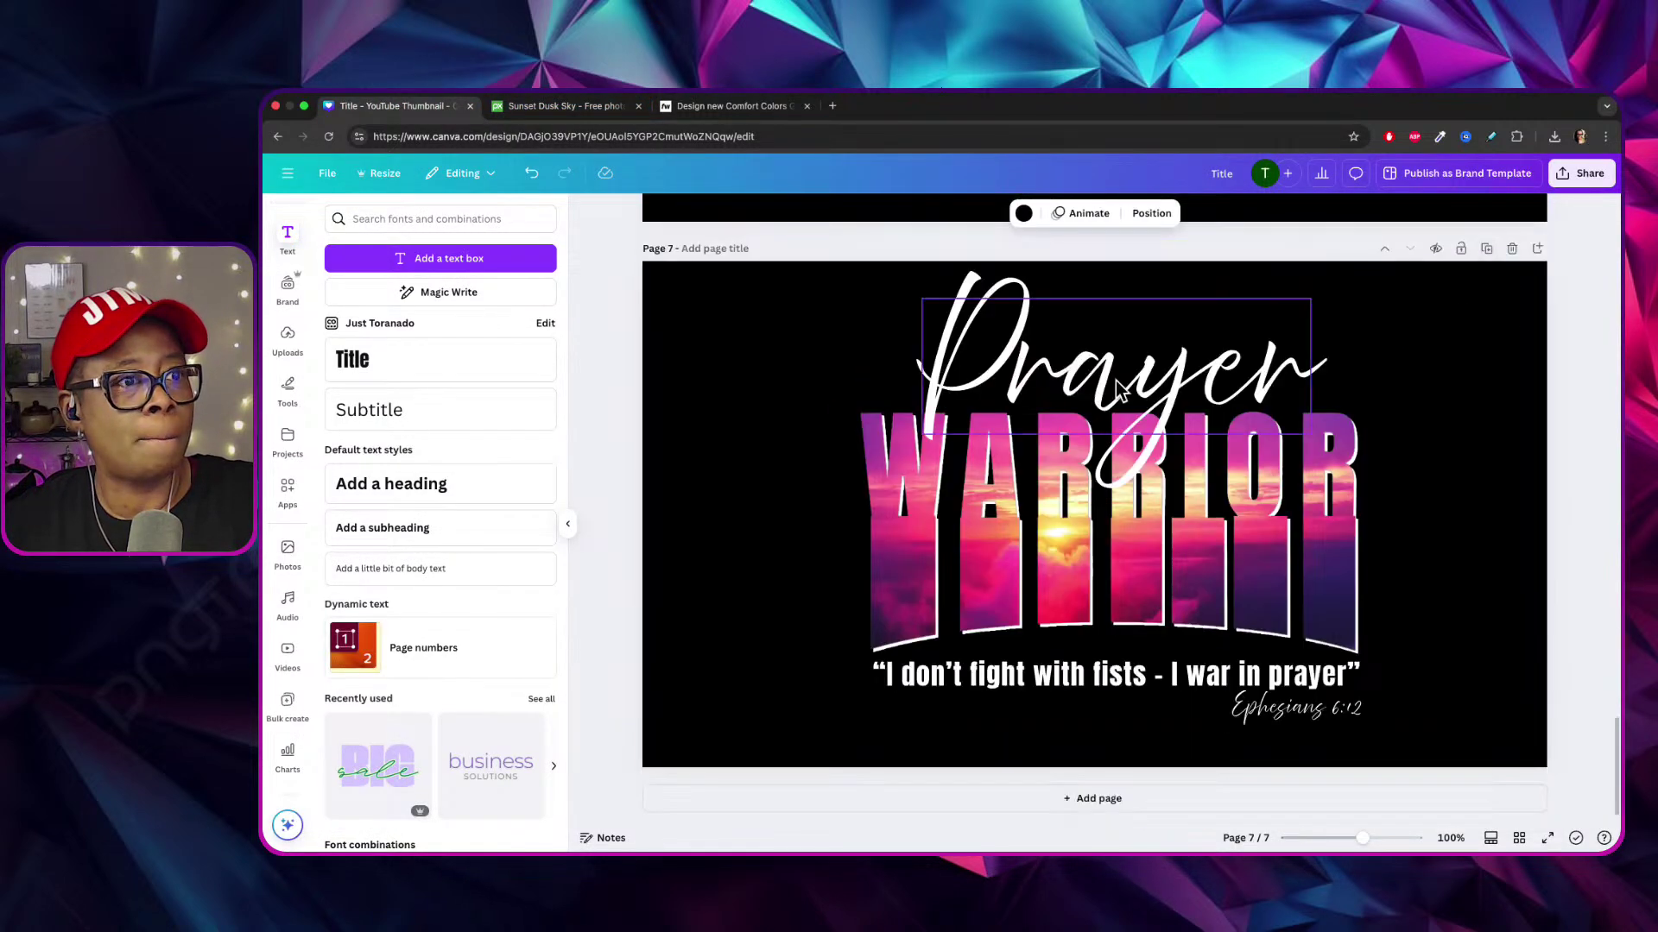
{"action": "key", "text": "Delete"}
{"action": "left_click", "coordinate": [1157, 537]}
{"action": "key", "text": "Delete"}
Move the quote to the top of page 7, enlarge and center it, and place an enlarged "Ephesians 6:12" beneath its right end.
{"action": "left_click_drag", "start_coordinate": [1147, 665], "coordinate": [1025, 332]}
{"action": "left_click_drag", "start_coordinate": [1238, 363], "coordinate": [1489, 483]}
{"action": "left_click_drag", "start_coordinate": [984, 345], "coordinate": [980, 359]}
{"action": "left_click_drag", "start_coordinate": [1288, 706], "coordinate": [1284, 406]}
{"action": "left_click", "coordinate": [1379, 341]}
{"action": "left_click_drag", "start_coordinate": [1473, 376], "coordinate": [1497, 401]}
{"action": "left_click_drag", "start_coordinate": [1263, 354], "coordinate": [1241, 353]}
{"action": "left_click_drag", "start_coordinate": [1372, 419], "coordinate": [1382, 407]}
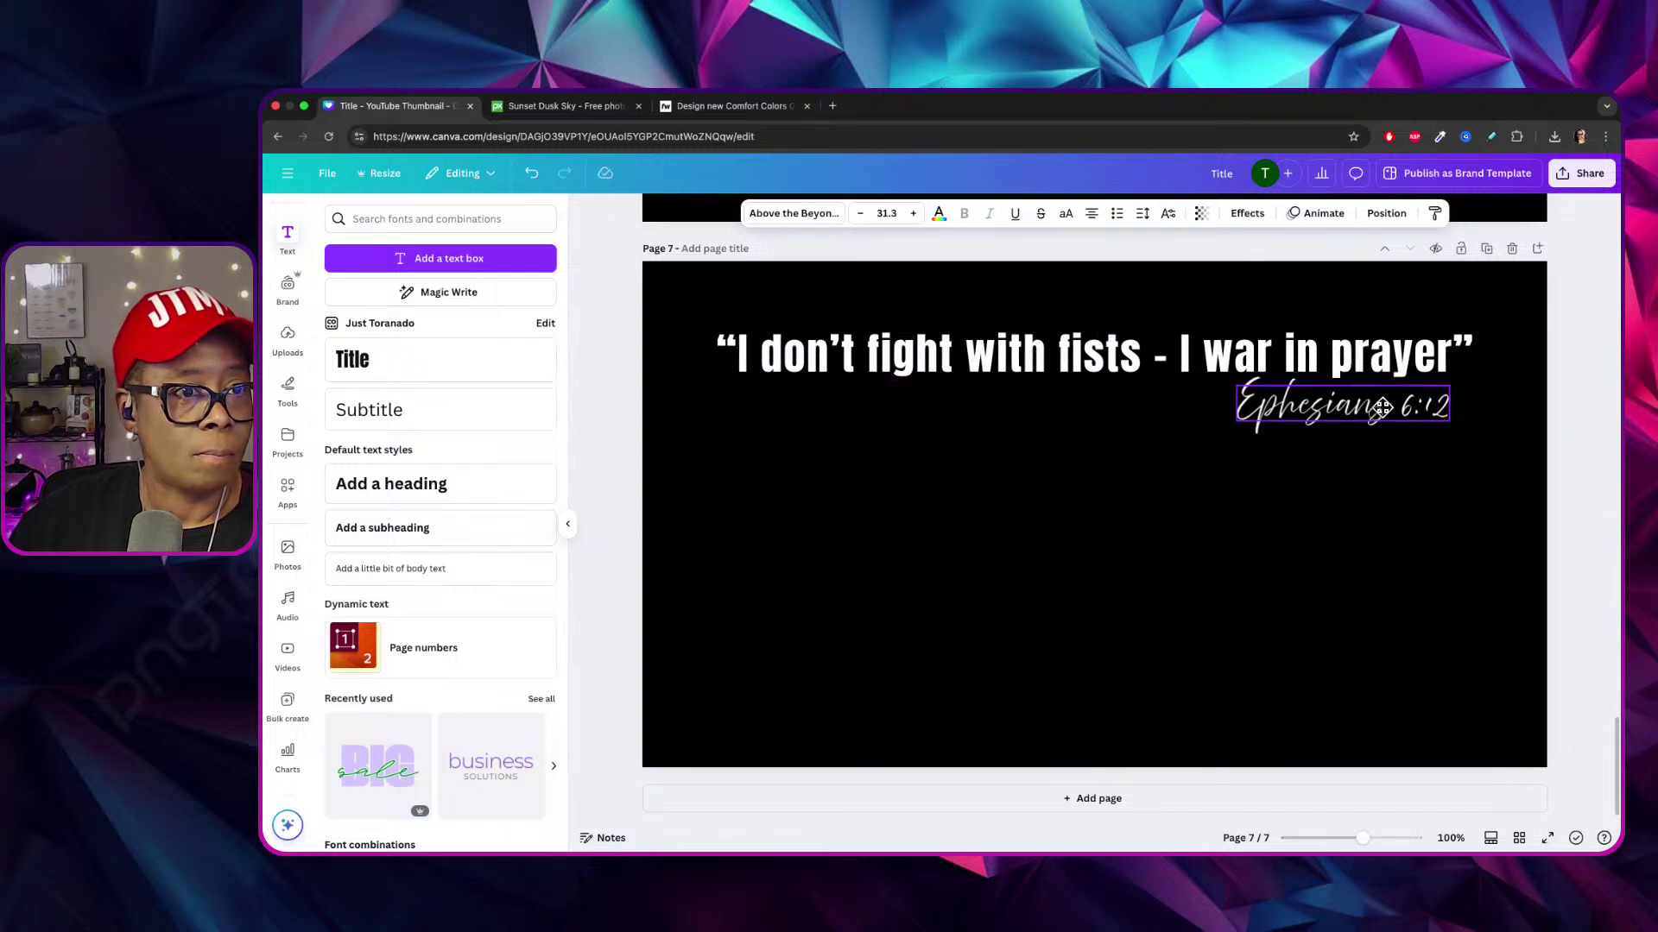
{"action": "left_click", "coordinate": [1214, 513]}
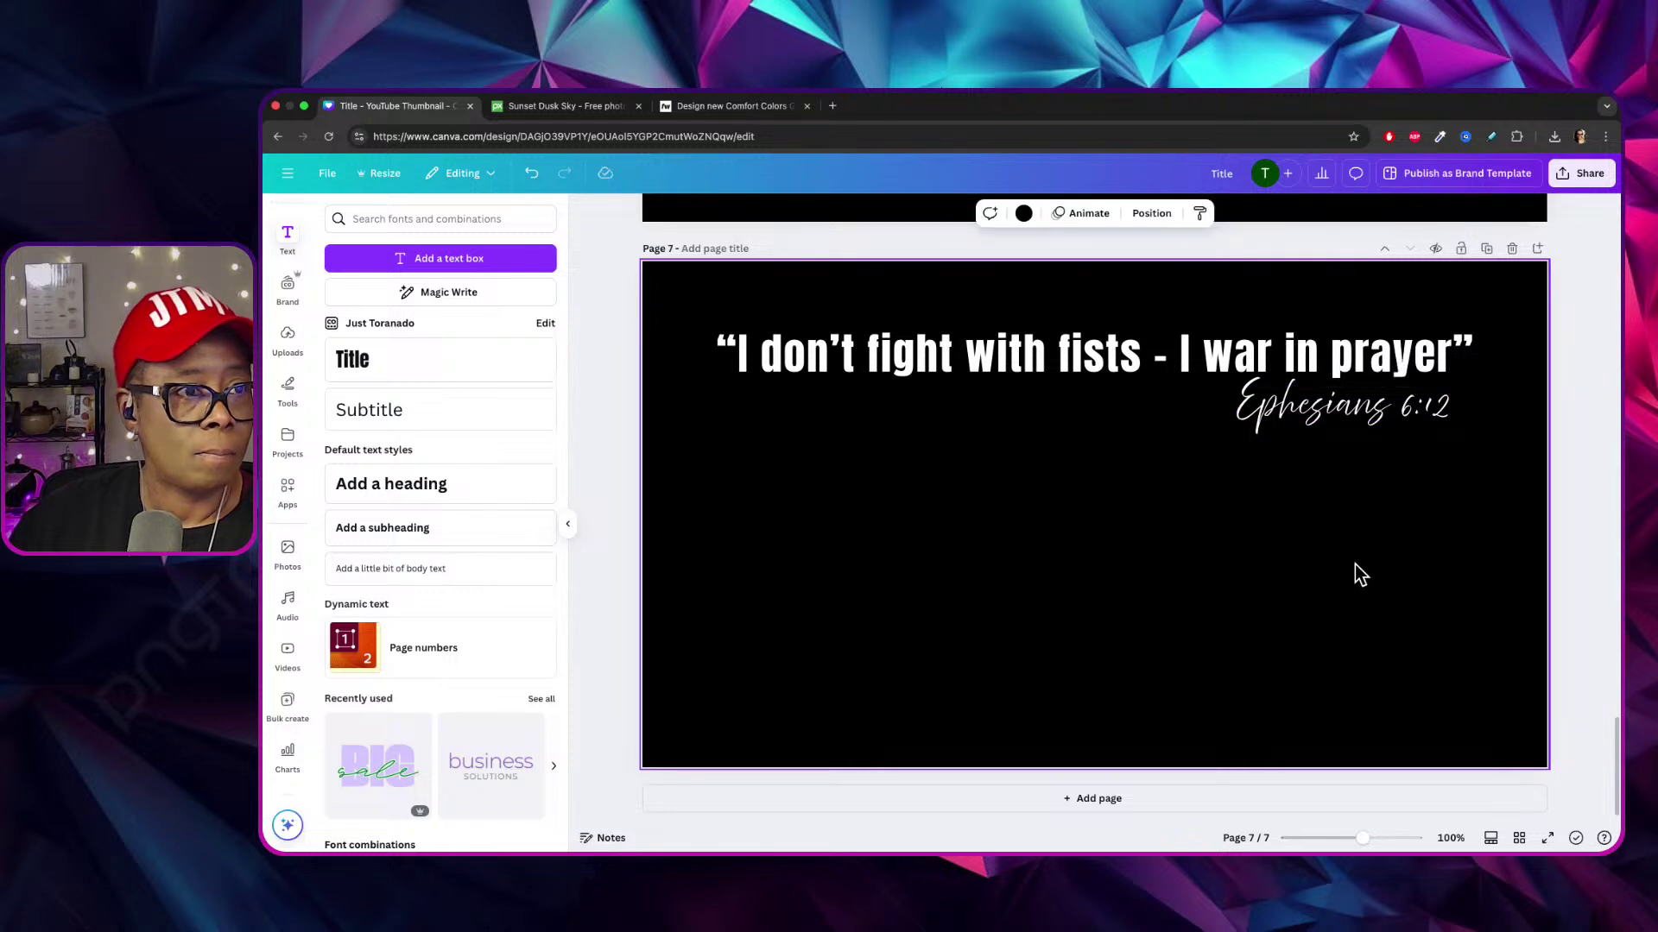
Title page 7 "PW Back".
{"action": "left_click", "coordinate": [1601, 302]}
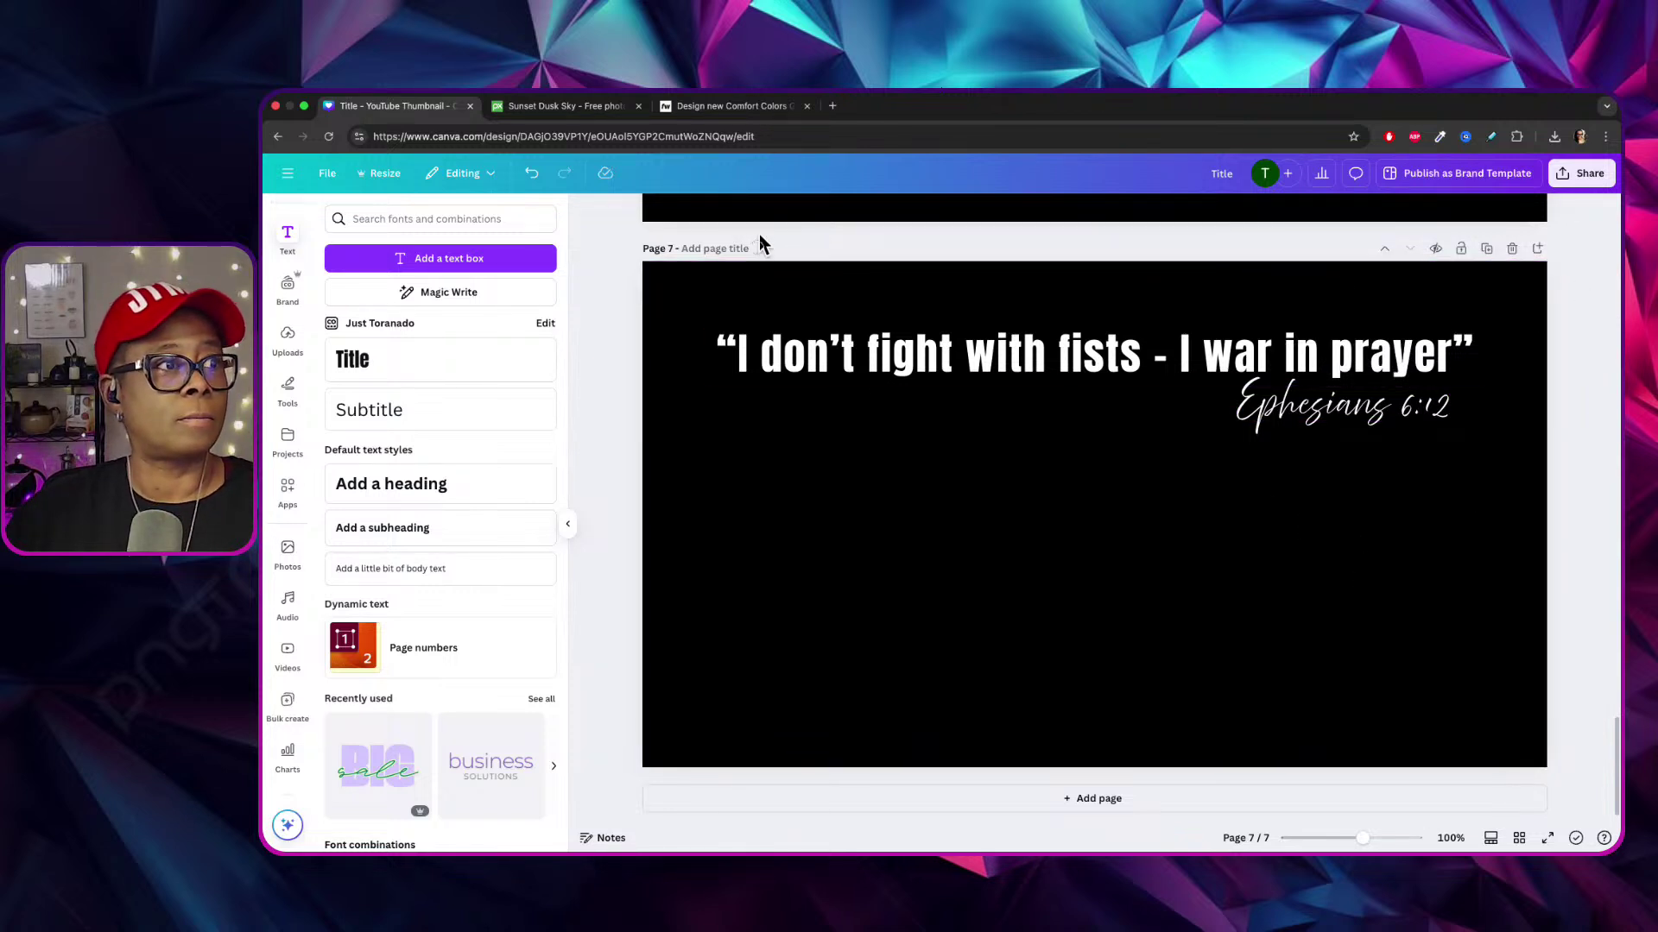
{"action": "type", "text": "PW Back"}
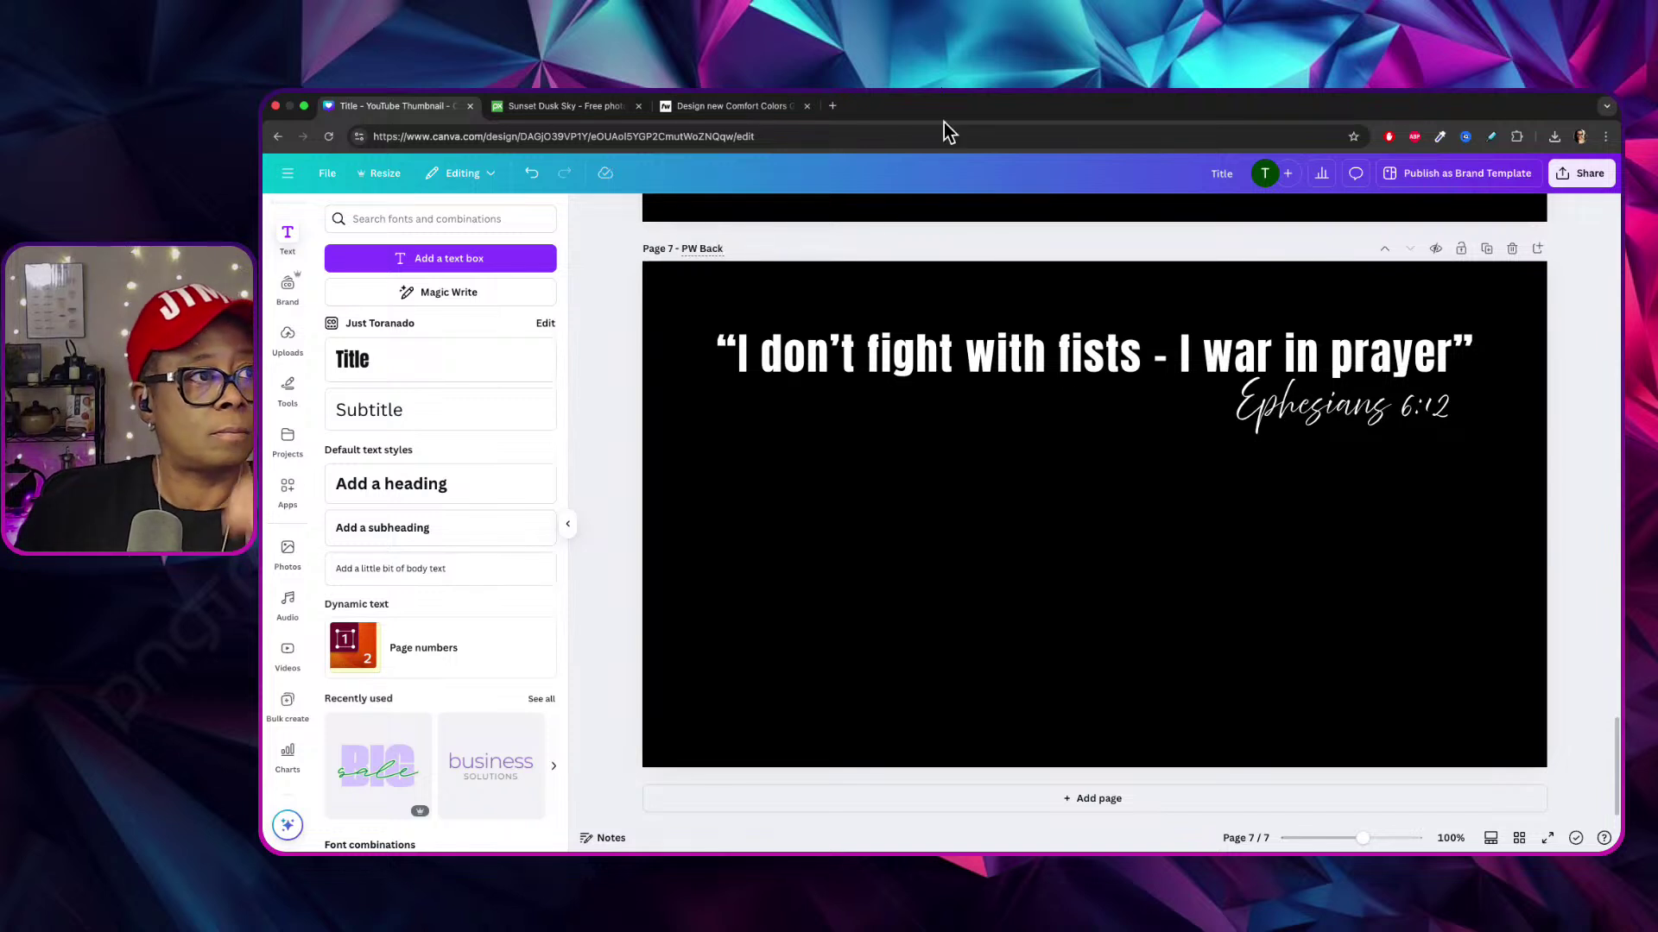
{"action": "left_click", "coordinate": [1588, 226]}
Download only page 7 as a PNG with a transparent background at 1,280 × 720 px.
{"action": "left_click", "coordinate": [1588, 171]}
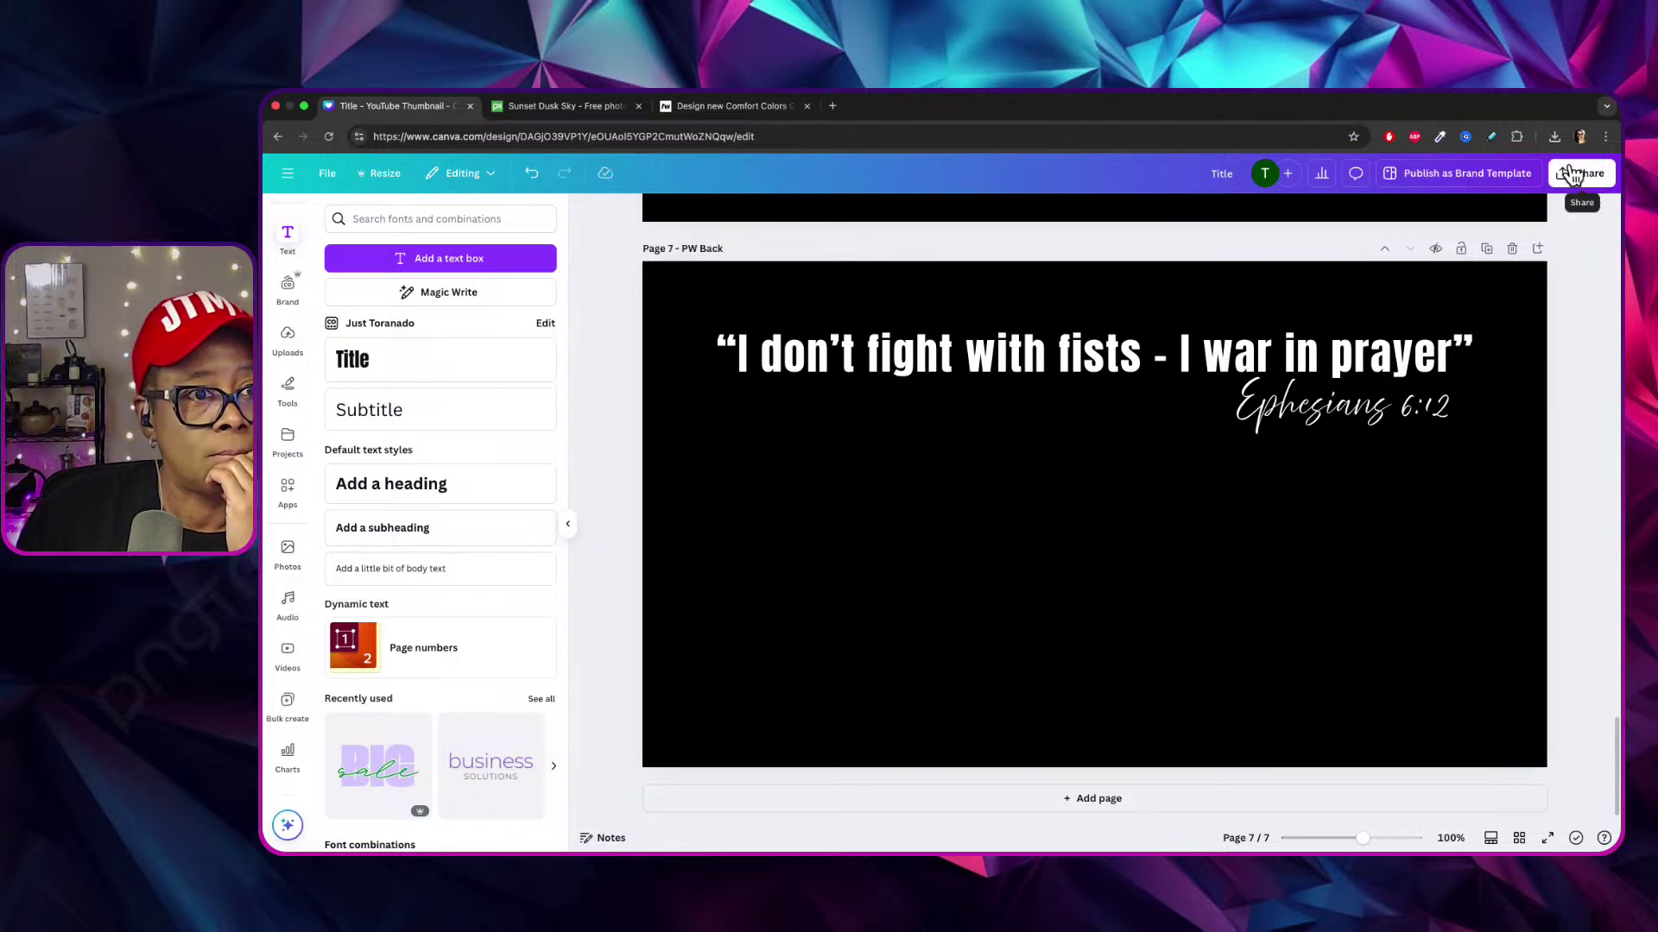
{"action": "left_click", "coordinate": [1371, 466]}
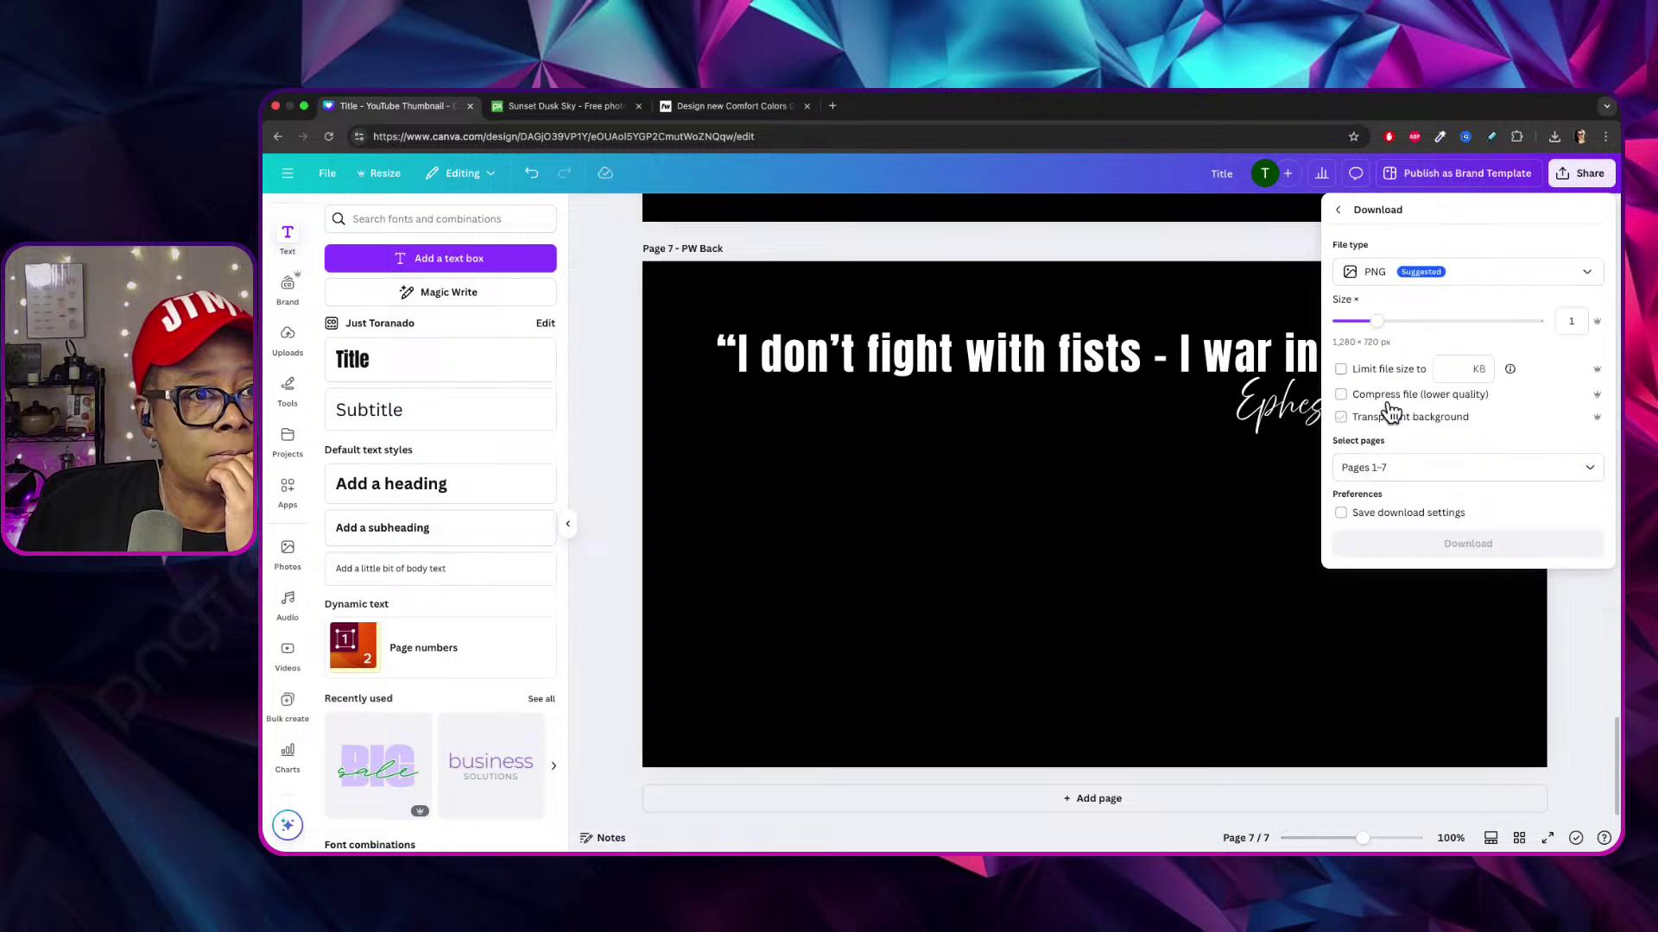
{"action": "left_click", "coordinate": [1352, 417]}
{"action": "left_click", "coordinate": [1398, 468]}
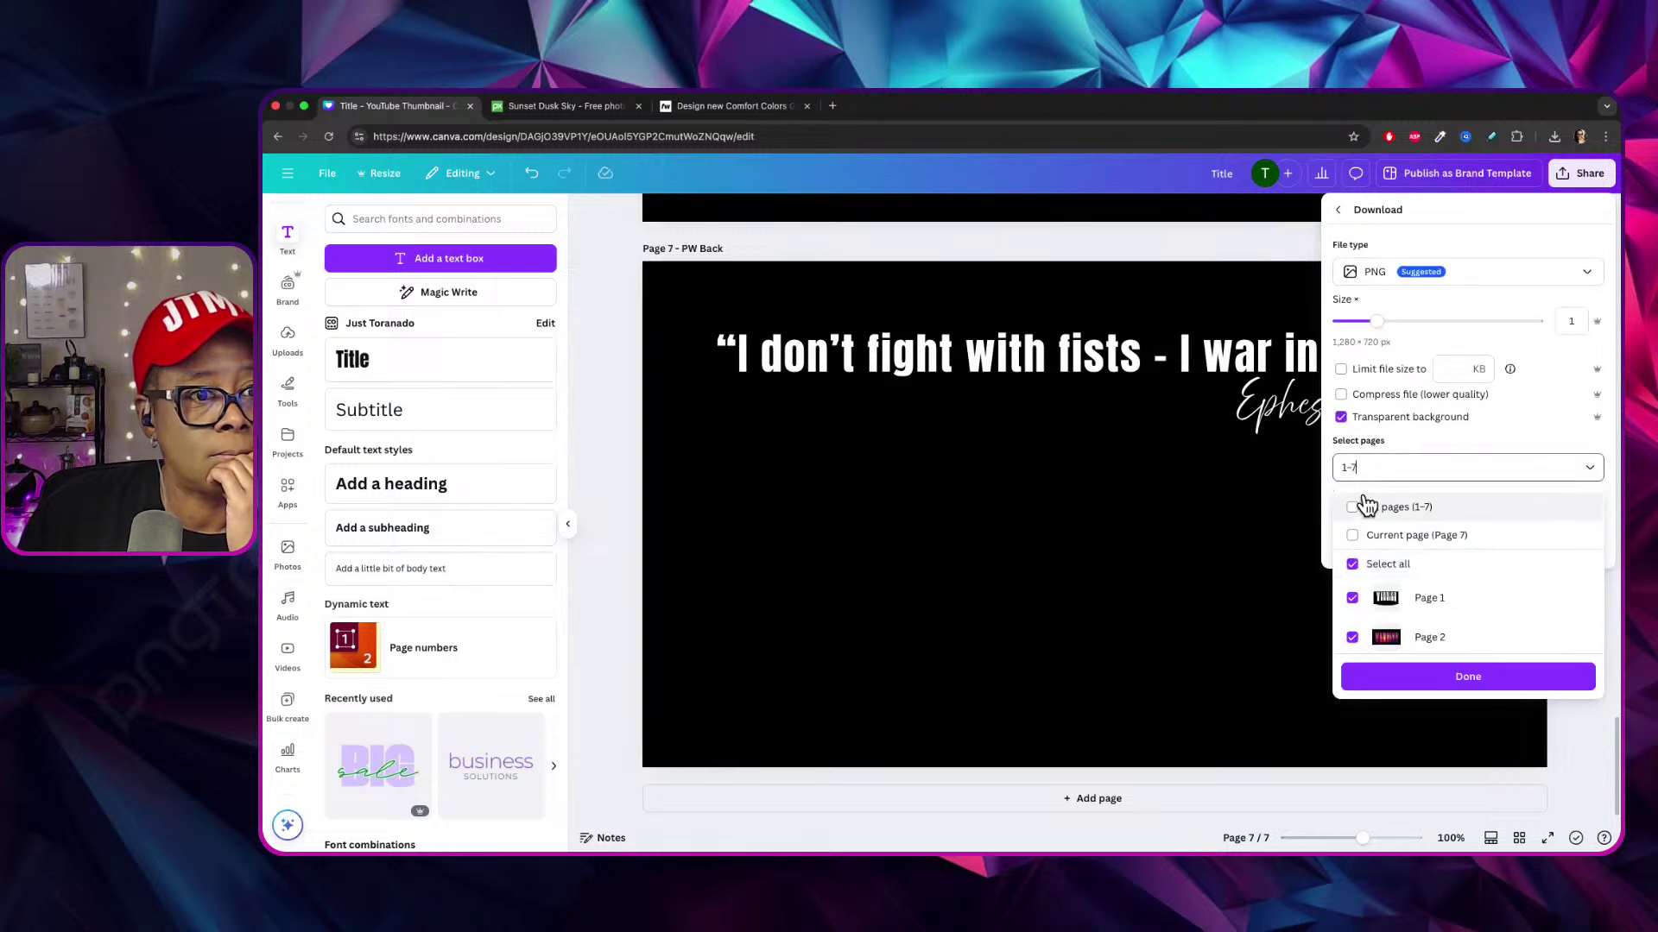
{"action": "left_click", "coordinate": [1361, 557]}
{"action": "scroll", "coordinate": [1373, 596], "scroll_direction": "down", "scroll_amount": 3}
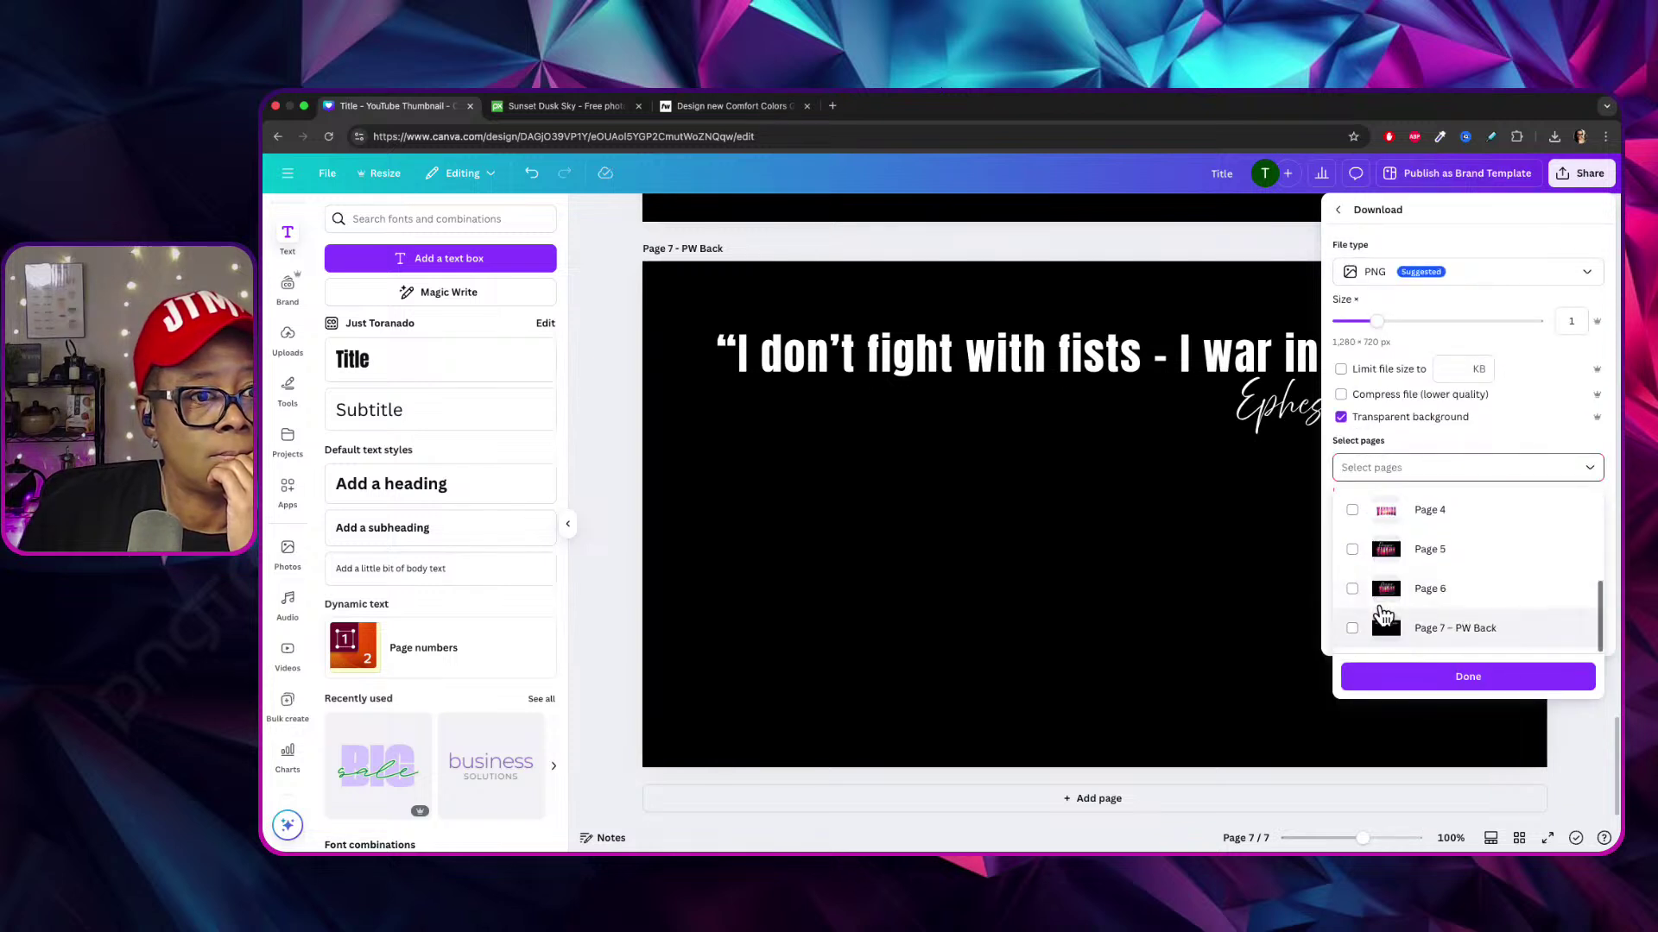
{"action": "left_click", "coordinate": [1365, 625]}
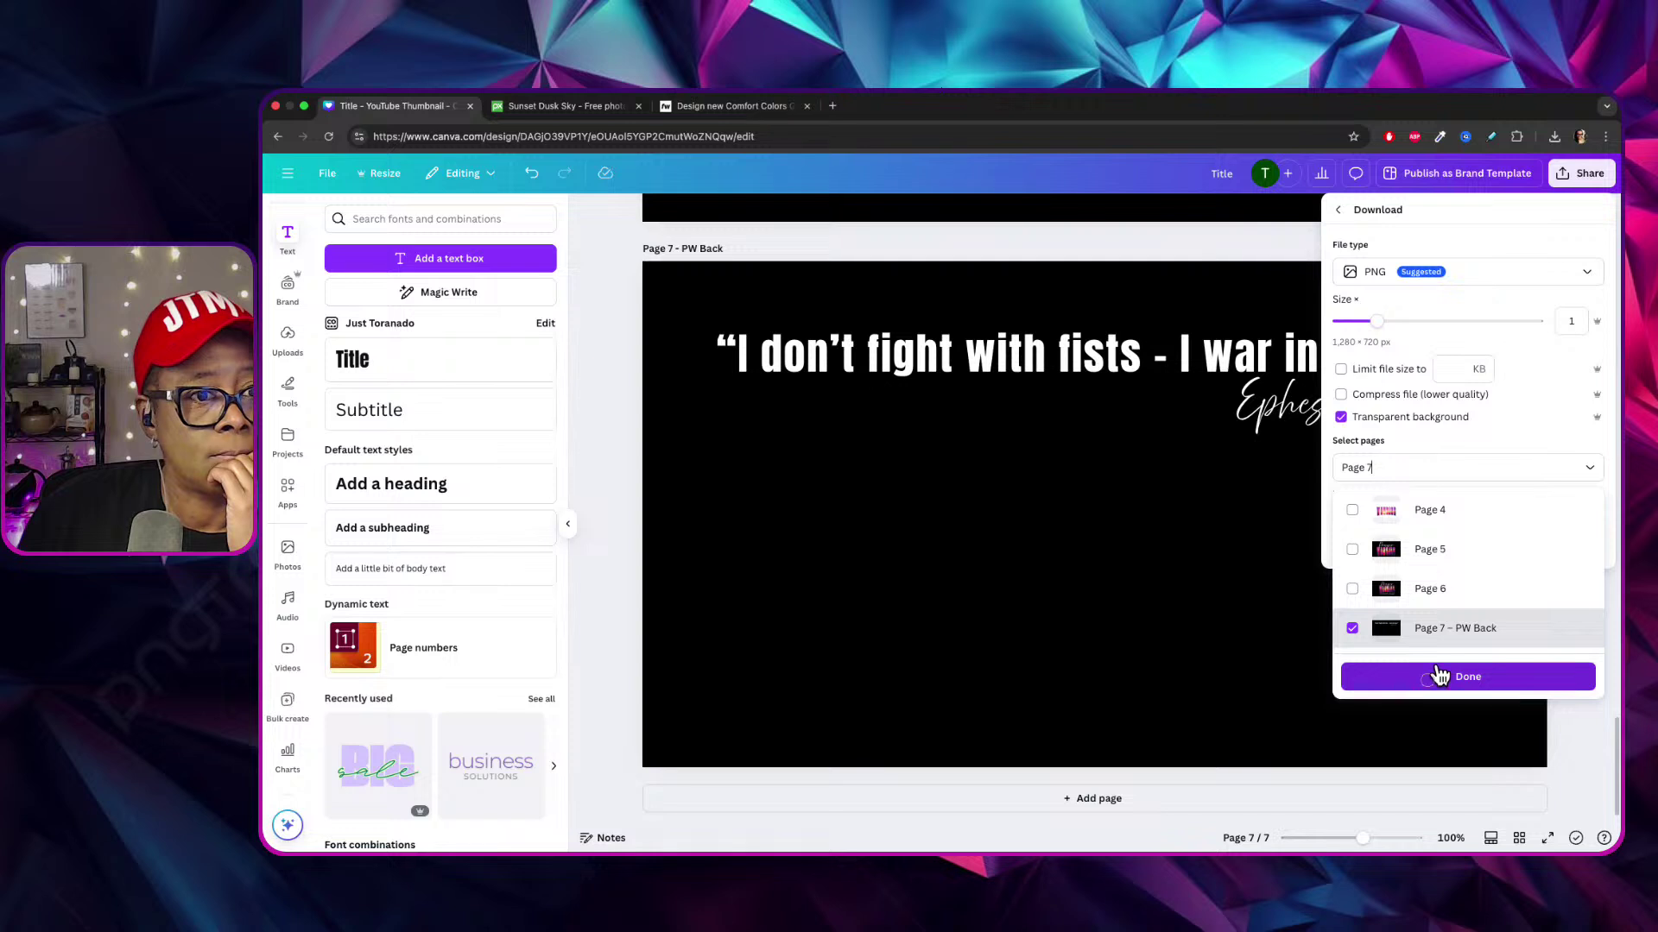
{"action": "left_click", "coordinate": [1440, 676]}
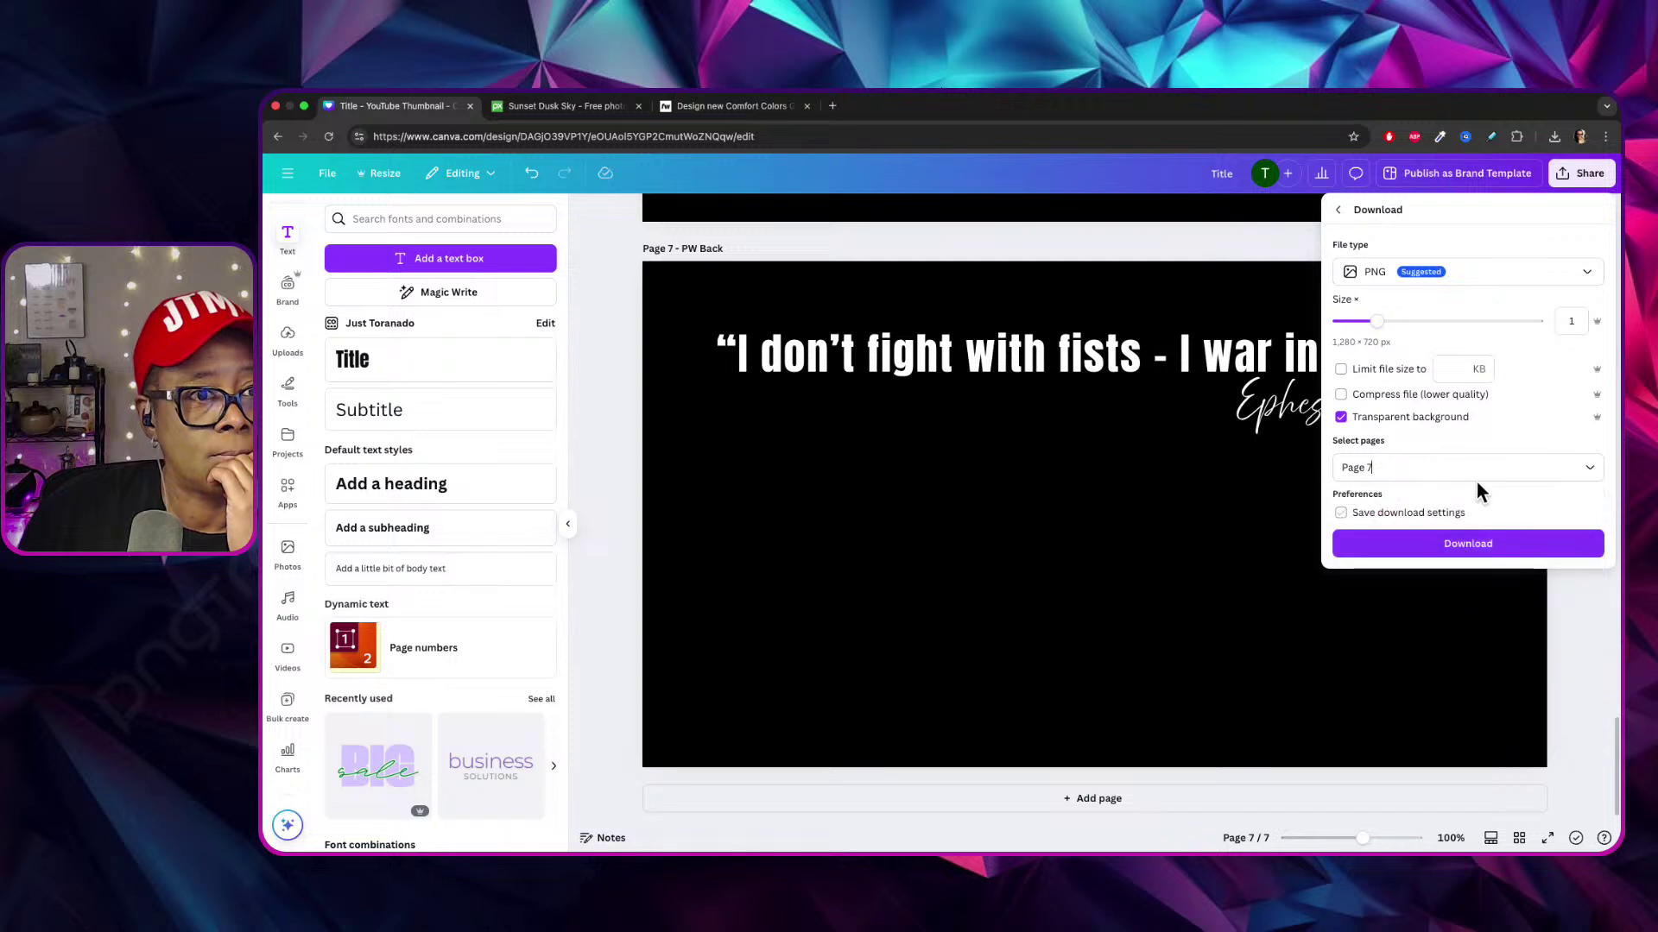
{"action": "left_click", "coordinate": [1469, 544]}
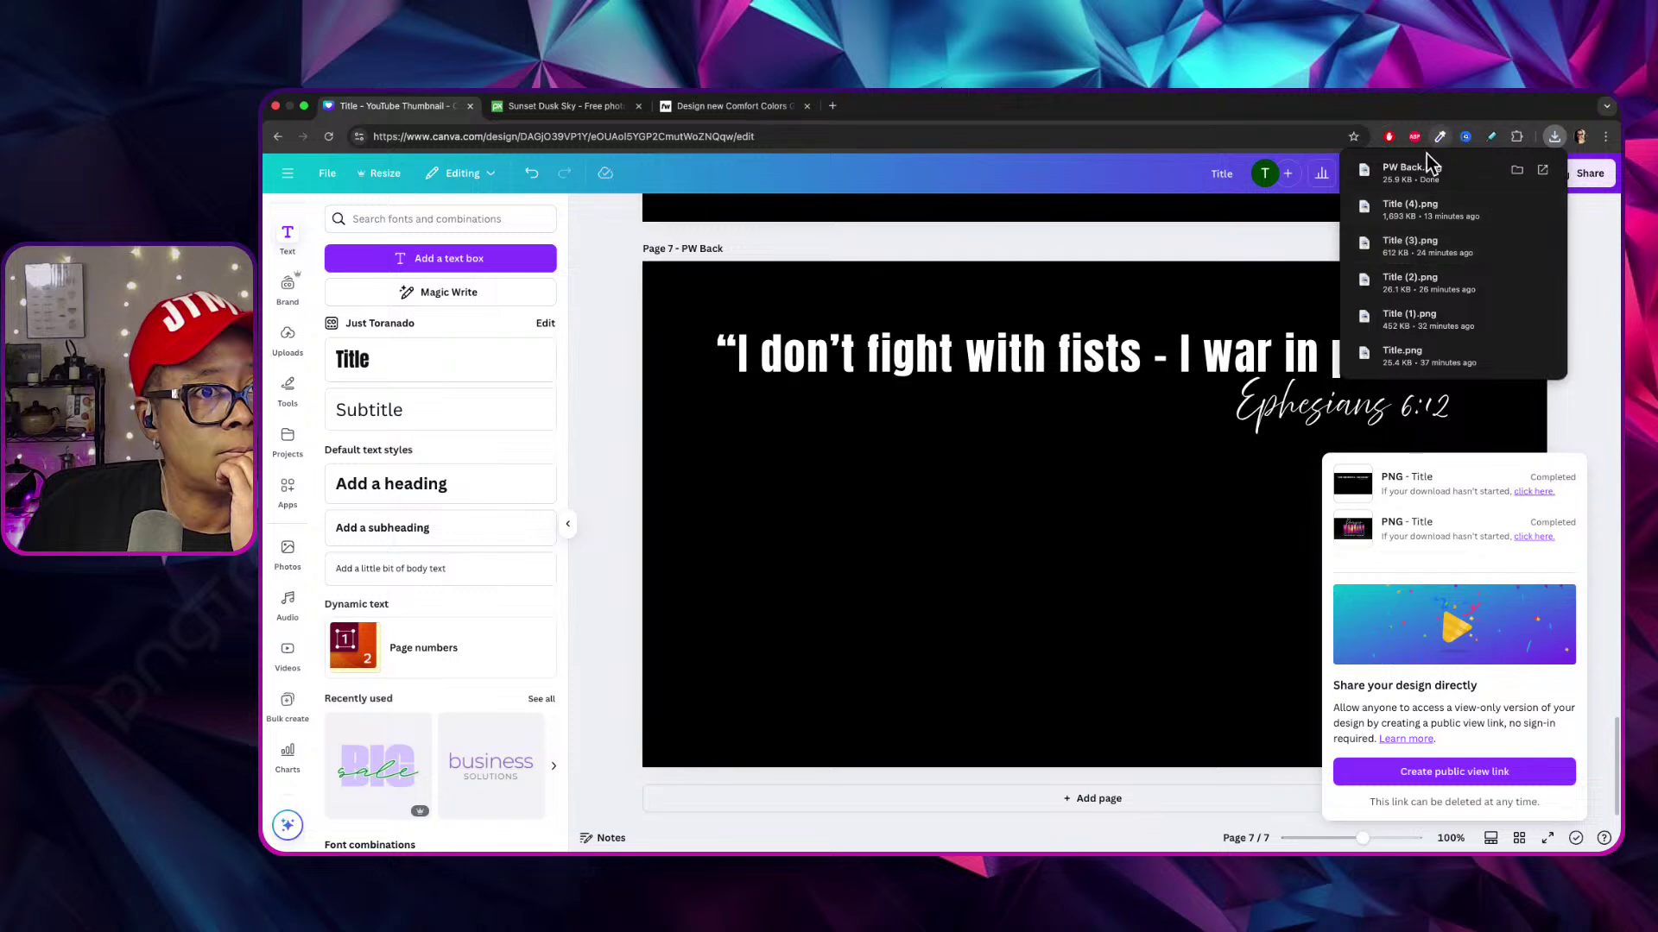
Upload PW Back.png to the Fourthwall shirt designer and remove the quote image from the shirt front.
{"action": "left_click_drag", "start_coordinate": [1426, 155], "coordinate": [633, 480]}
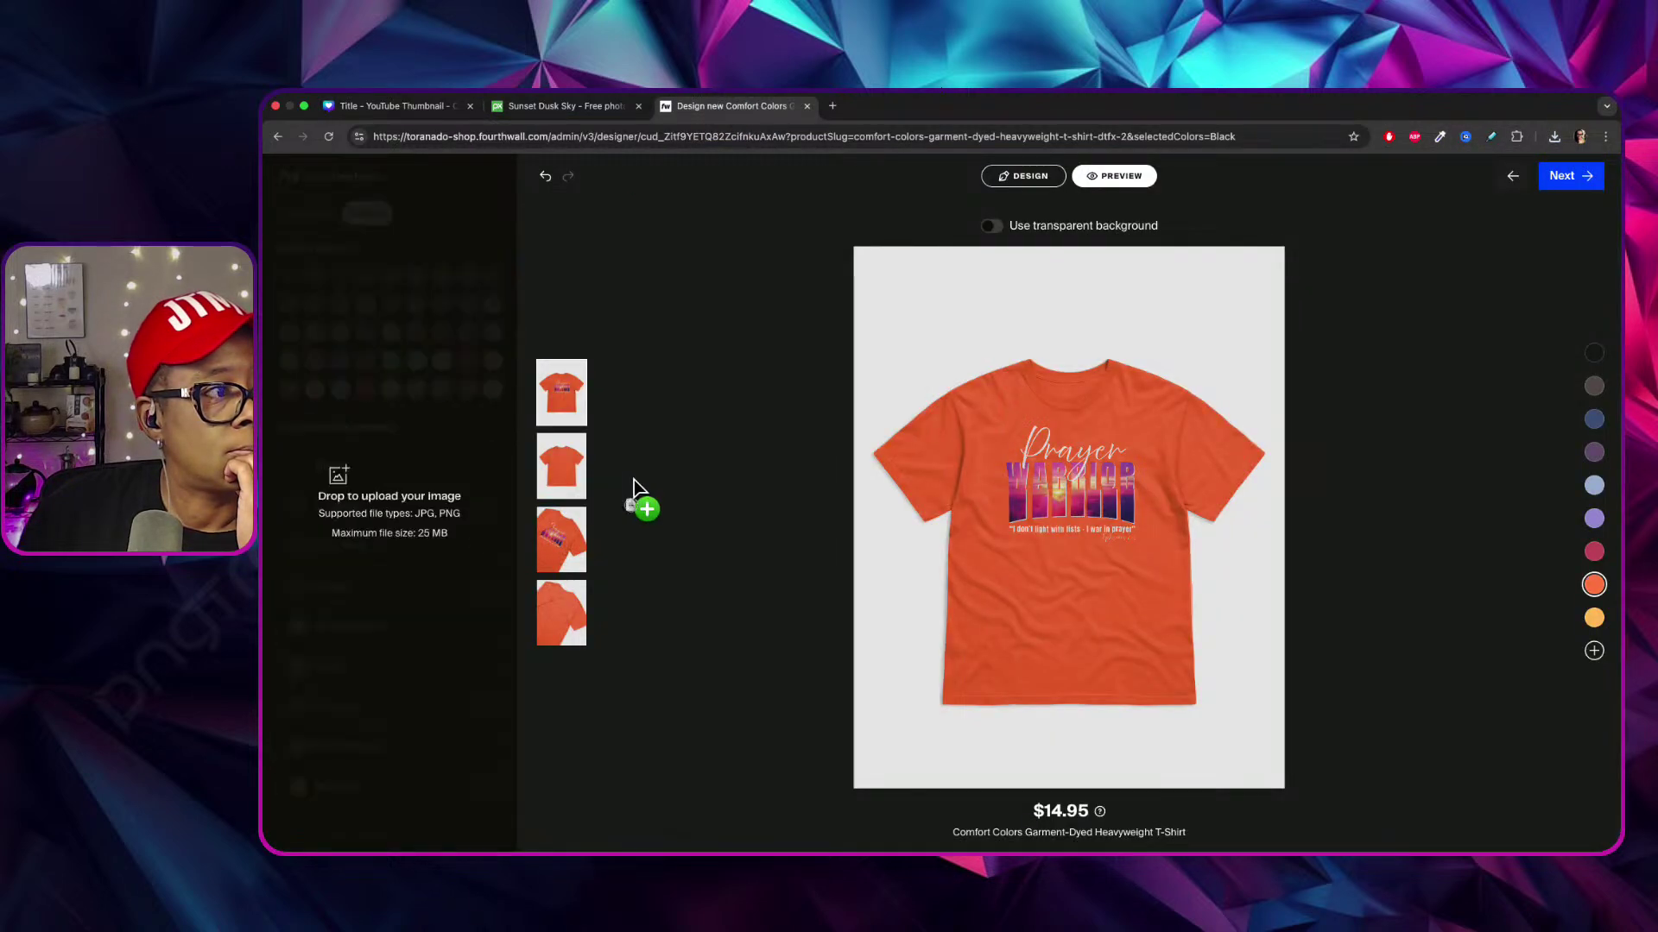
{"action": "left_click_drag", "start_coordinate": [392, 504], "coordinate": [394, 504]}
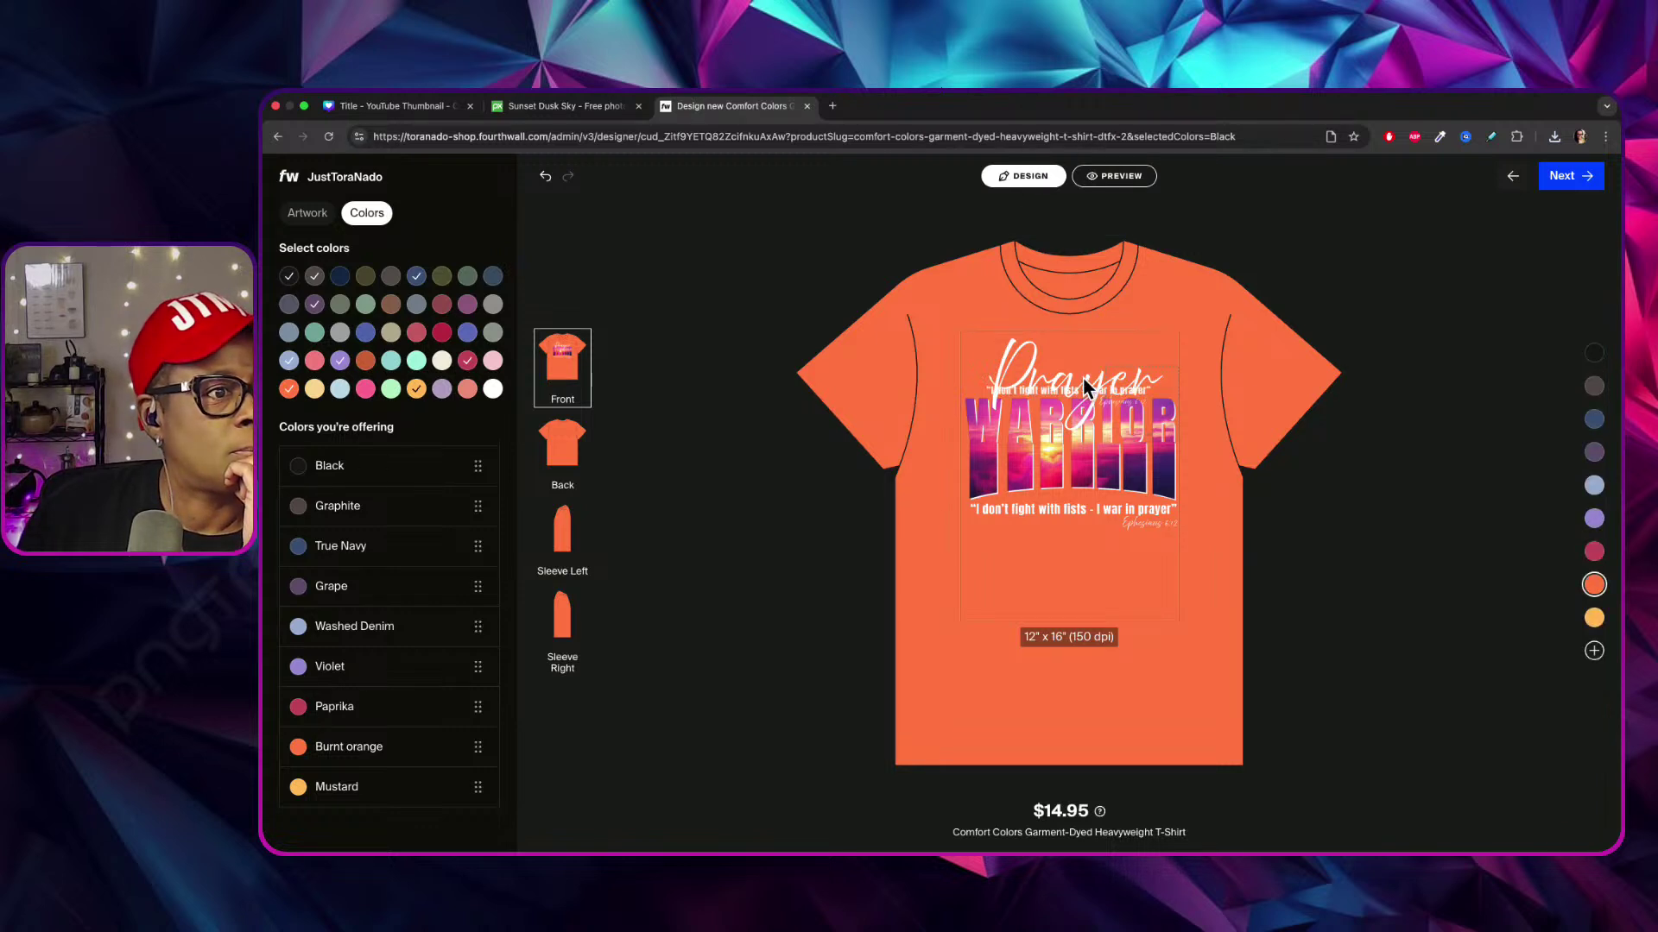
{"action": "left_click_drag", "start_coordinate": [1086, 386], "coordinate": [1071, 462]}
{"action": "left_click", "coordinate": [1113, 579]}
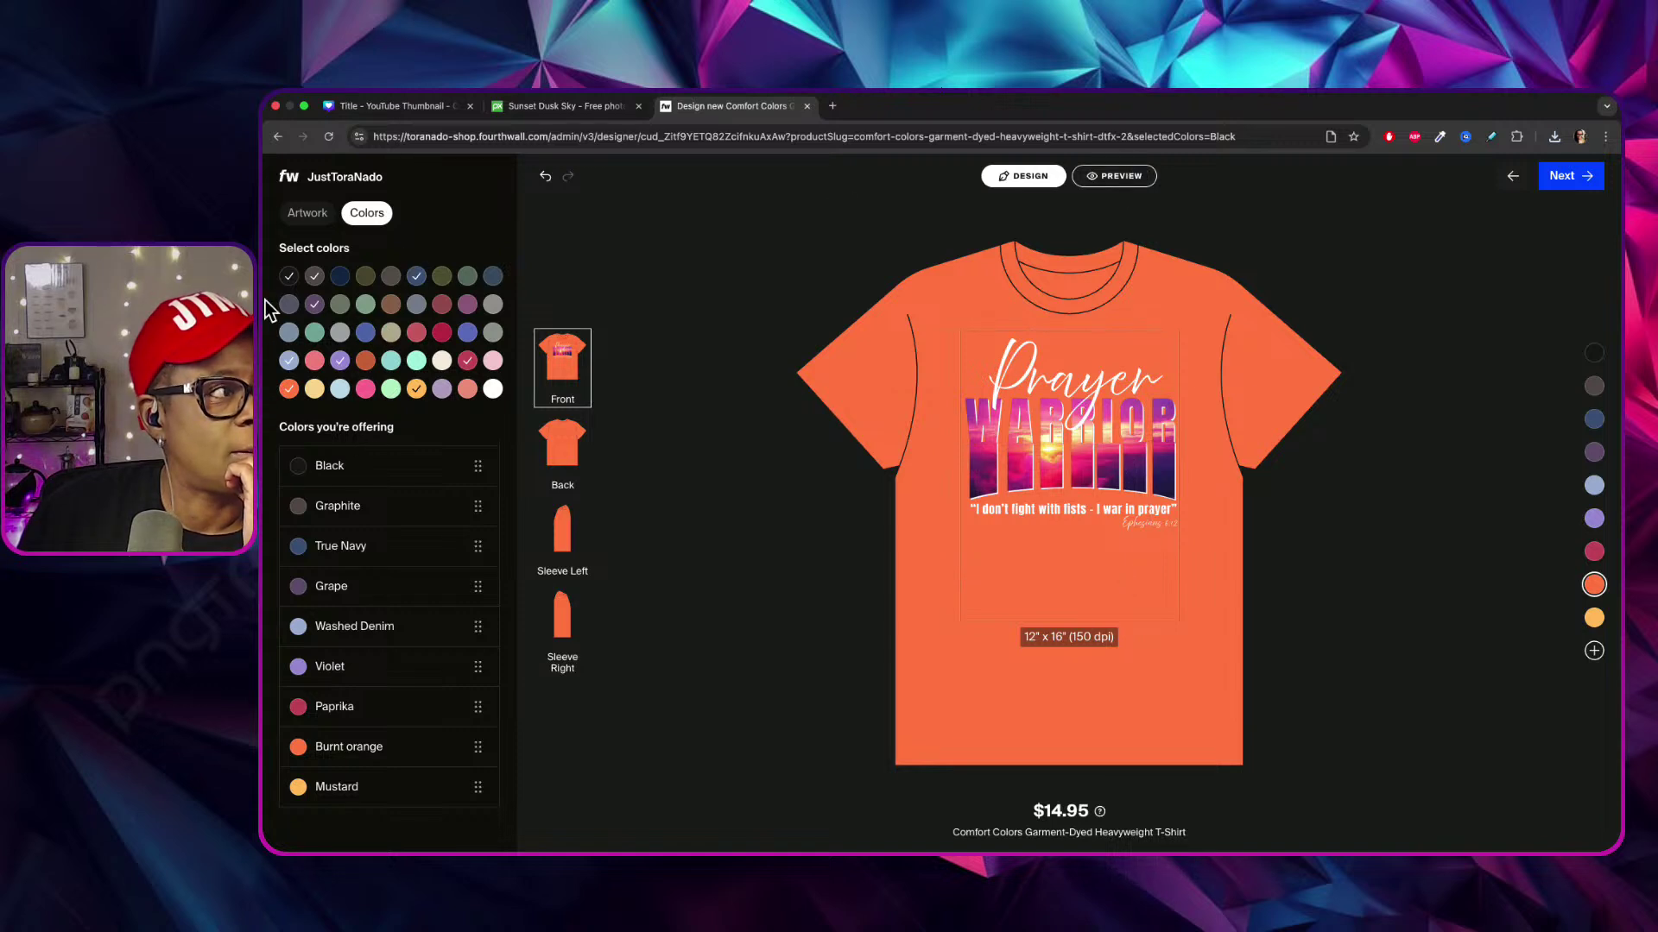
Delete the quote-only image from the uploaded artwork.
{"action": "left_click", "coordinate": [298, 211]}
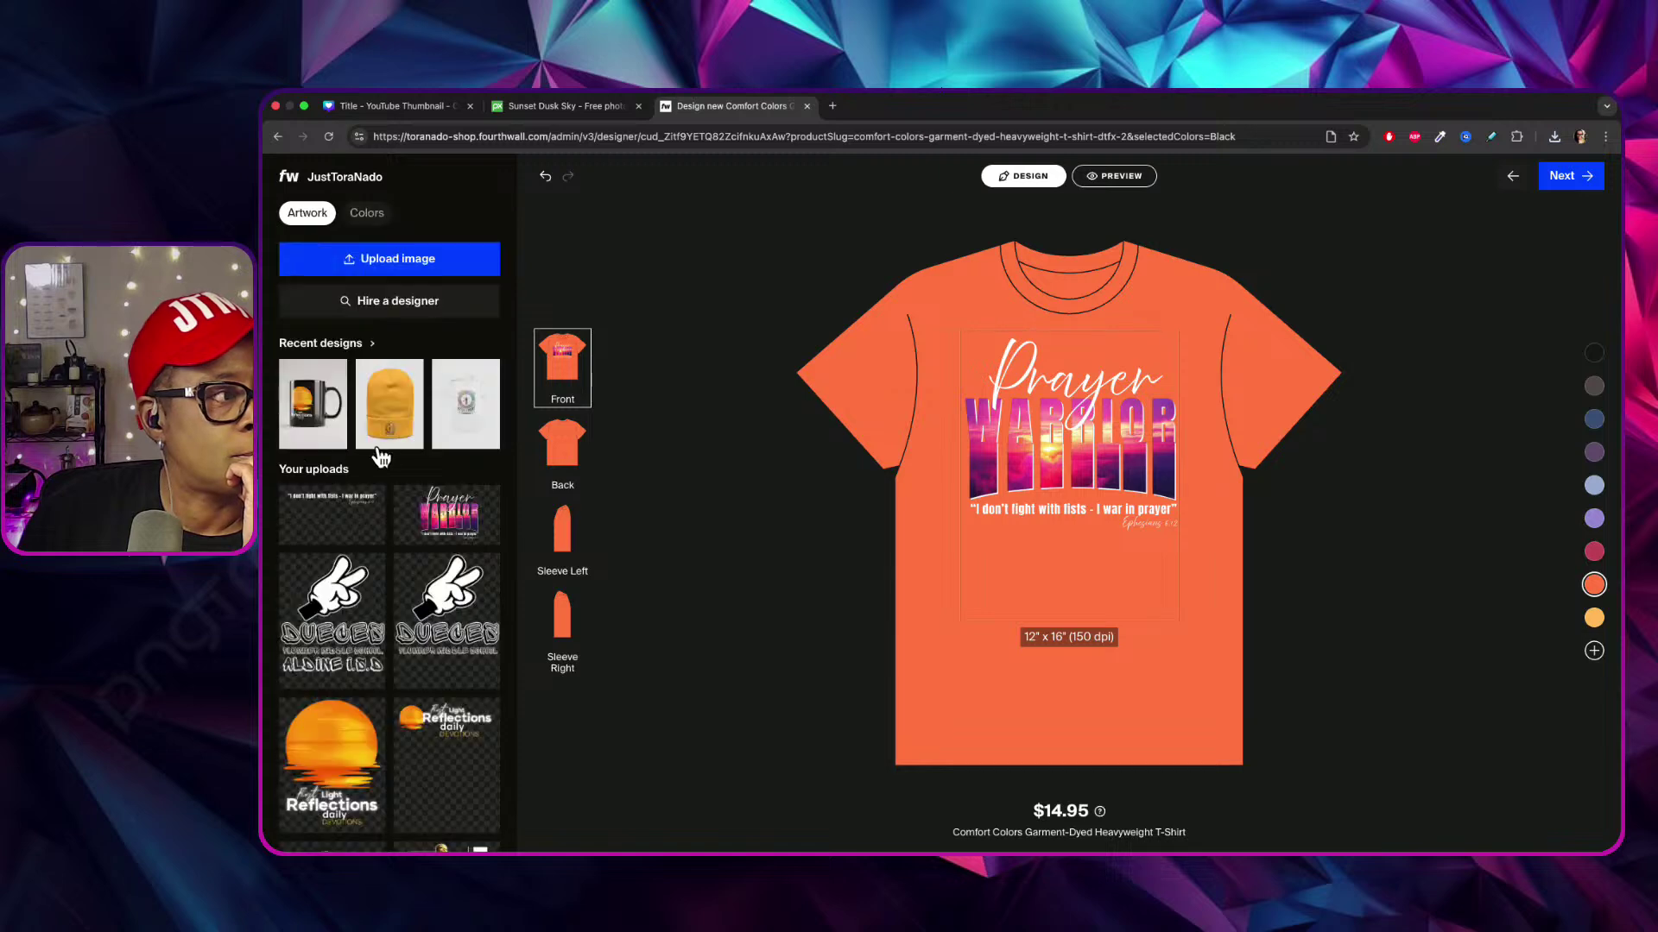
{"action": "left_click", "coordinate": [384, 494]}
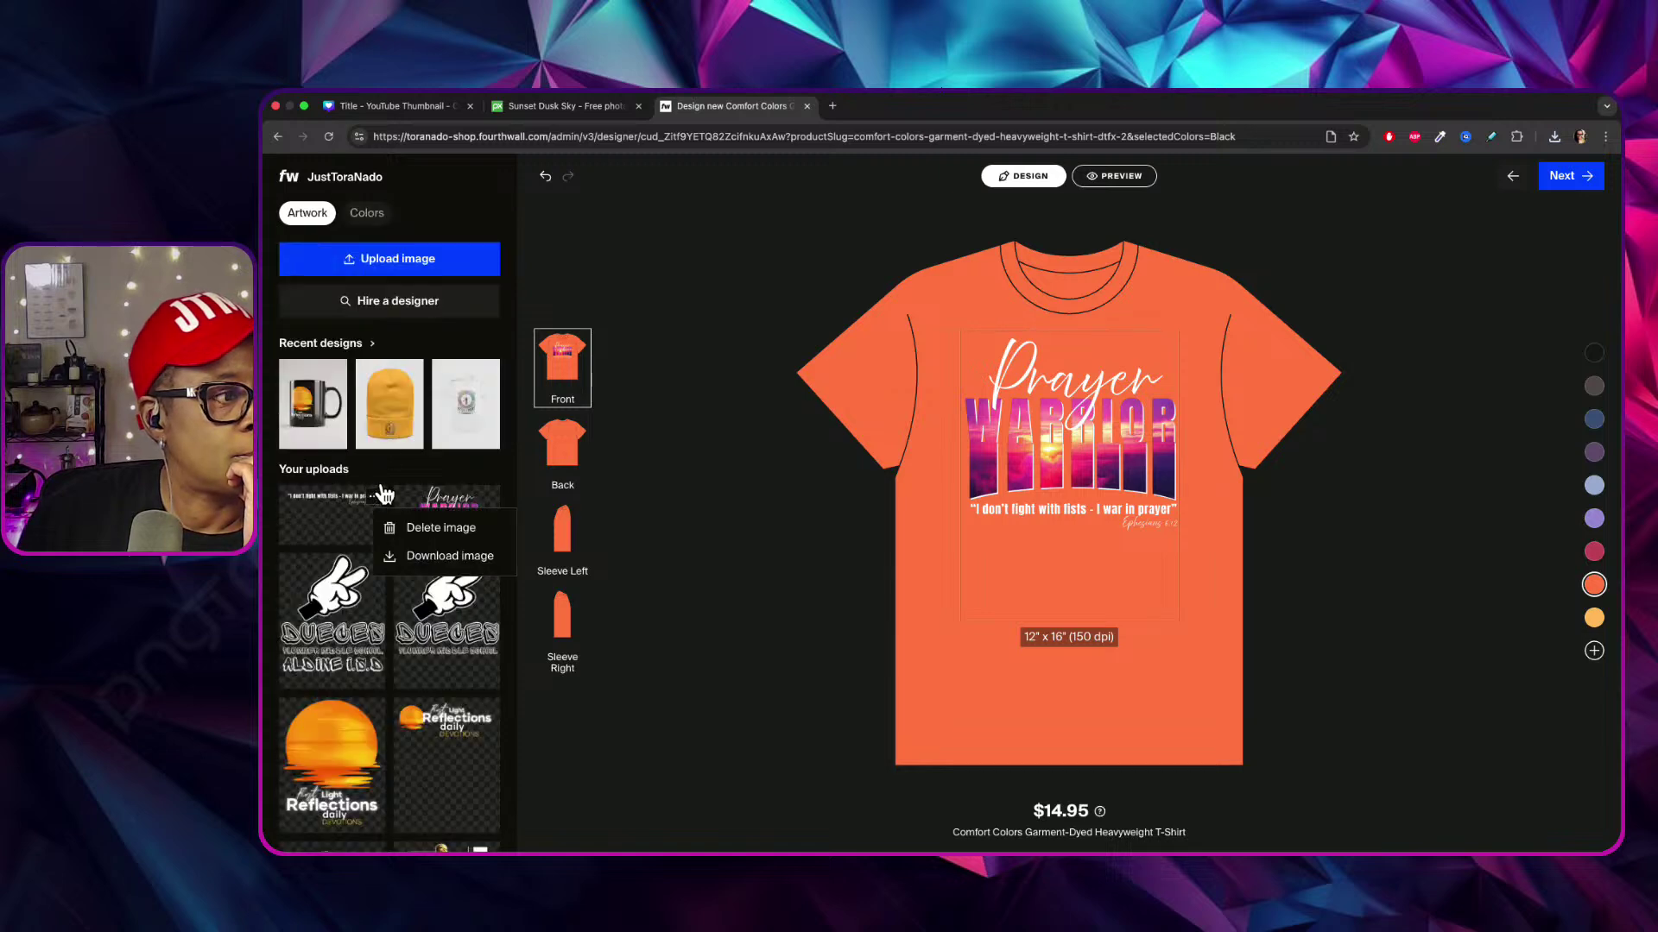
{"action": "left_click", "coordinate": [436, 528]}
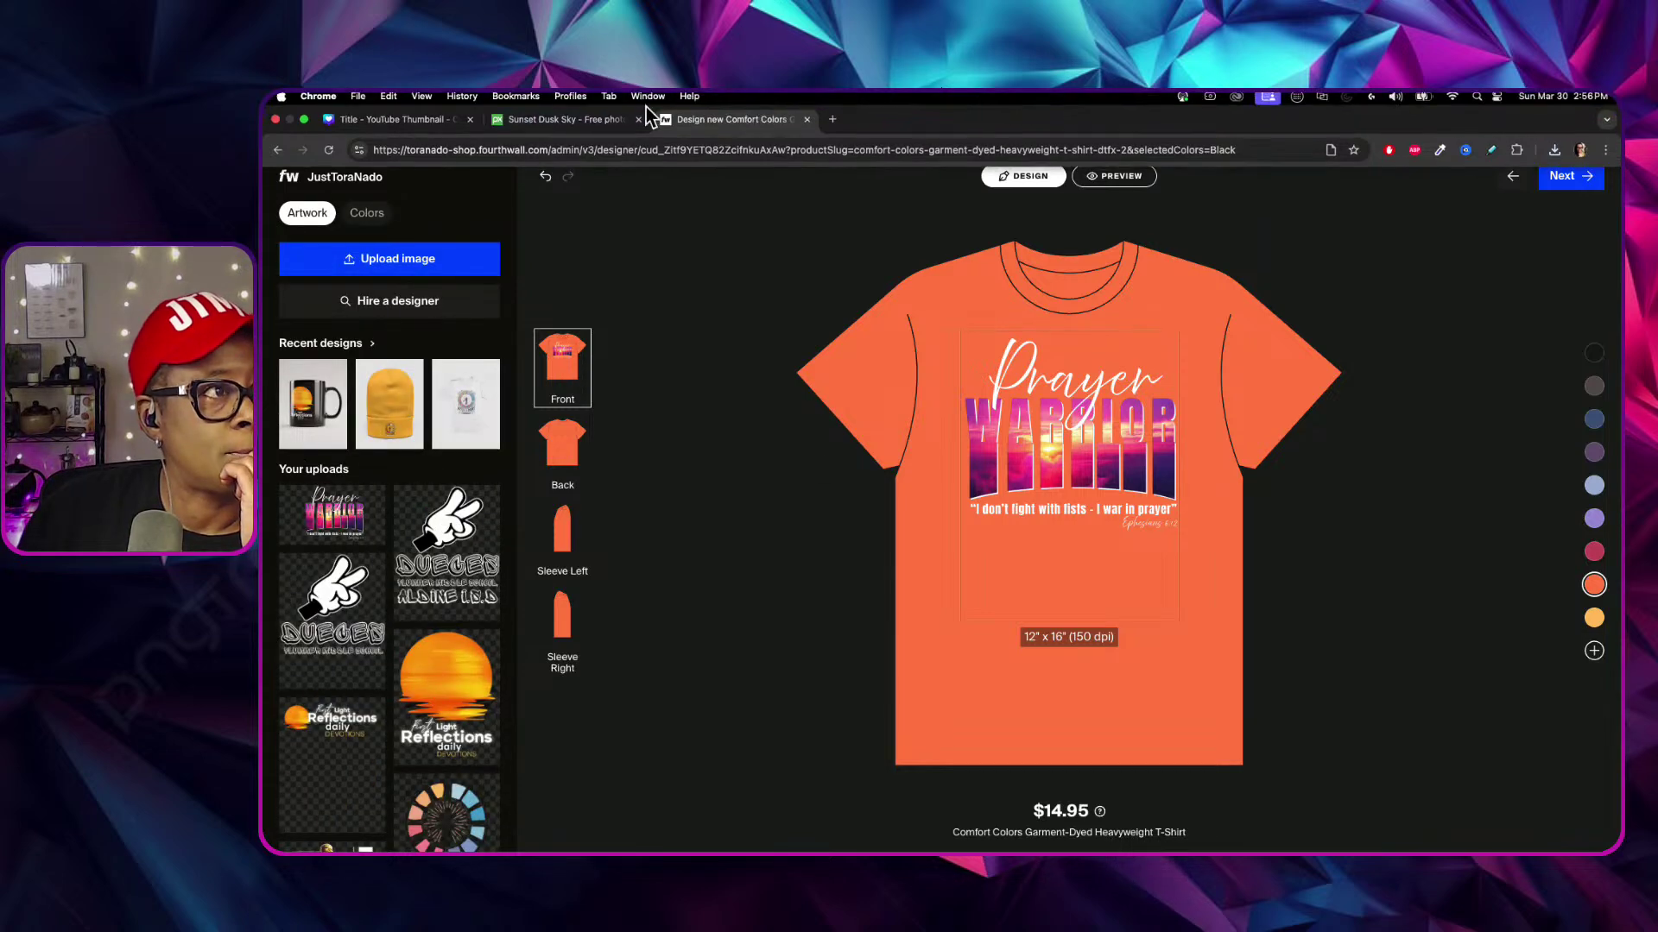
Switch to Canva and download only page 7 as a transparent-background PNG at 4,000 × 2,250 px.
{"action": "left_click", "coordinate": [368, 117]}
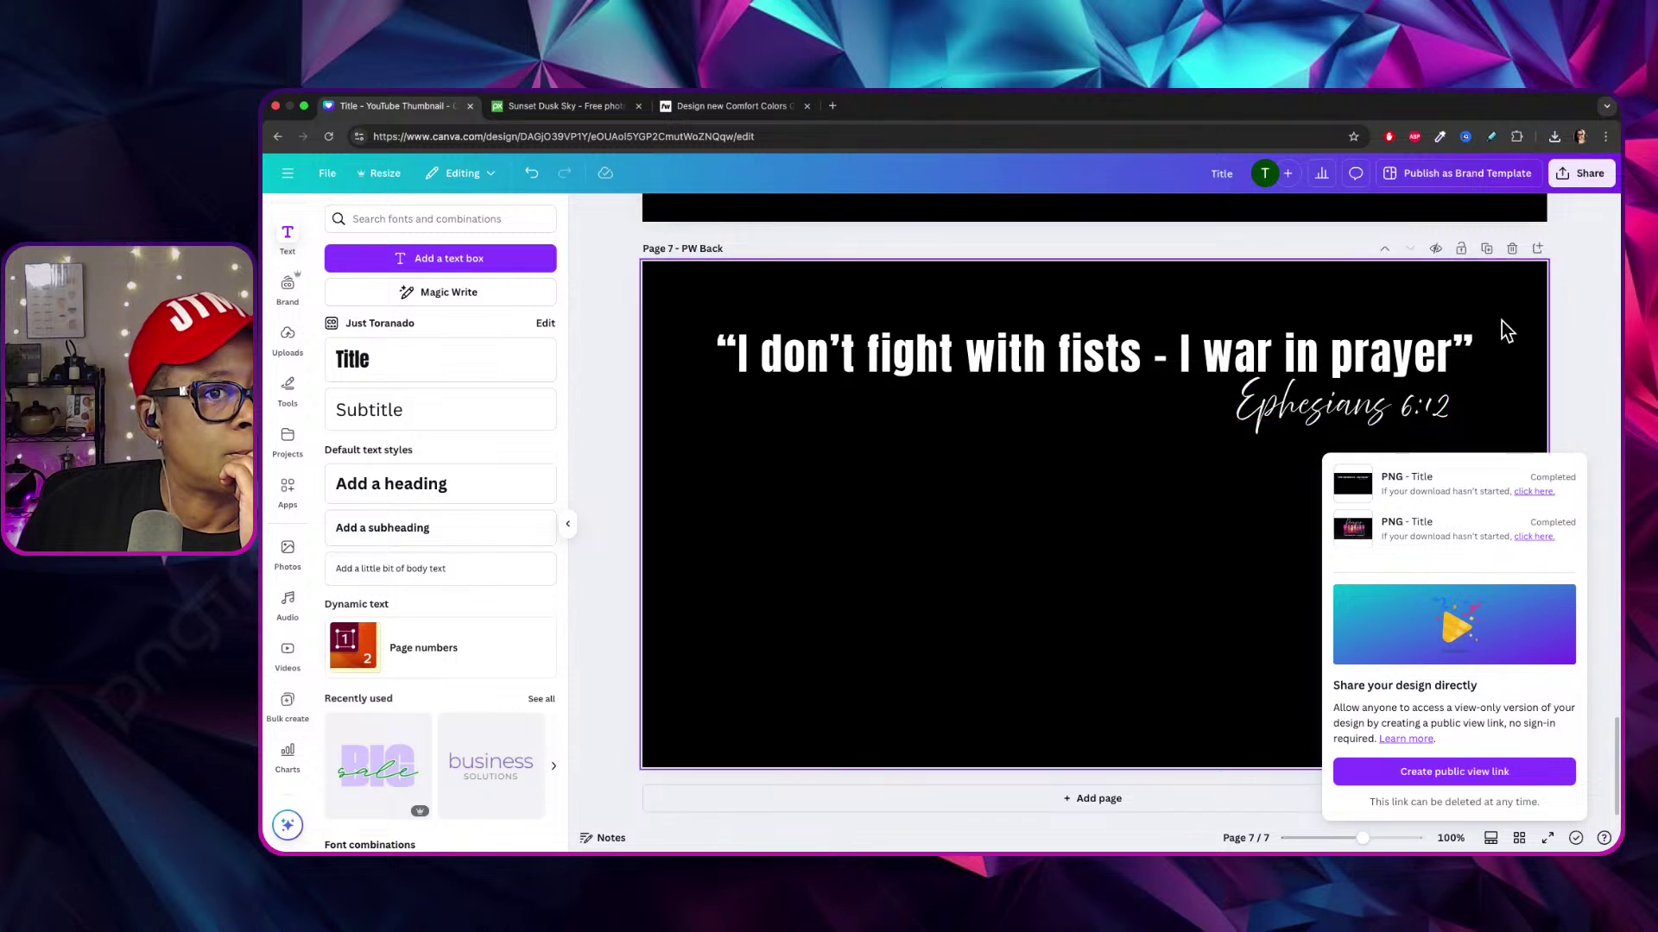
{"action": "left_click", "coordinate": [1569, 171]}
{"action": "left_click", "coordinate": [1569, 171]}
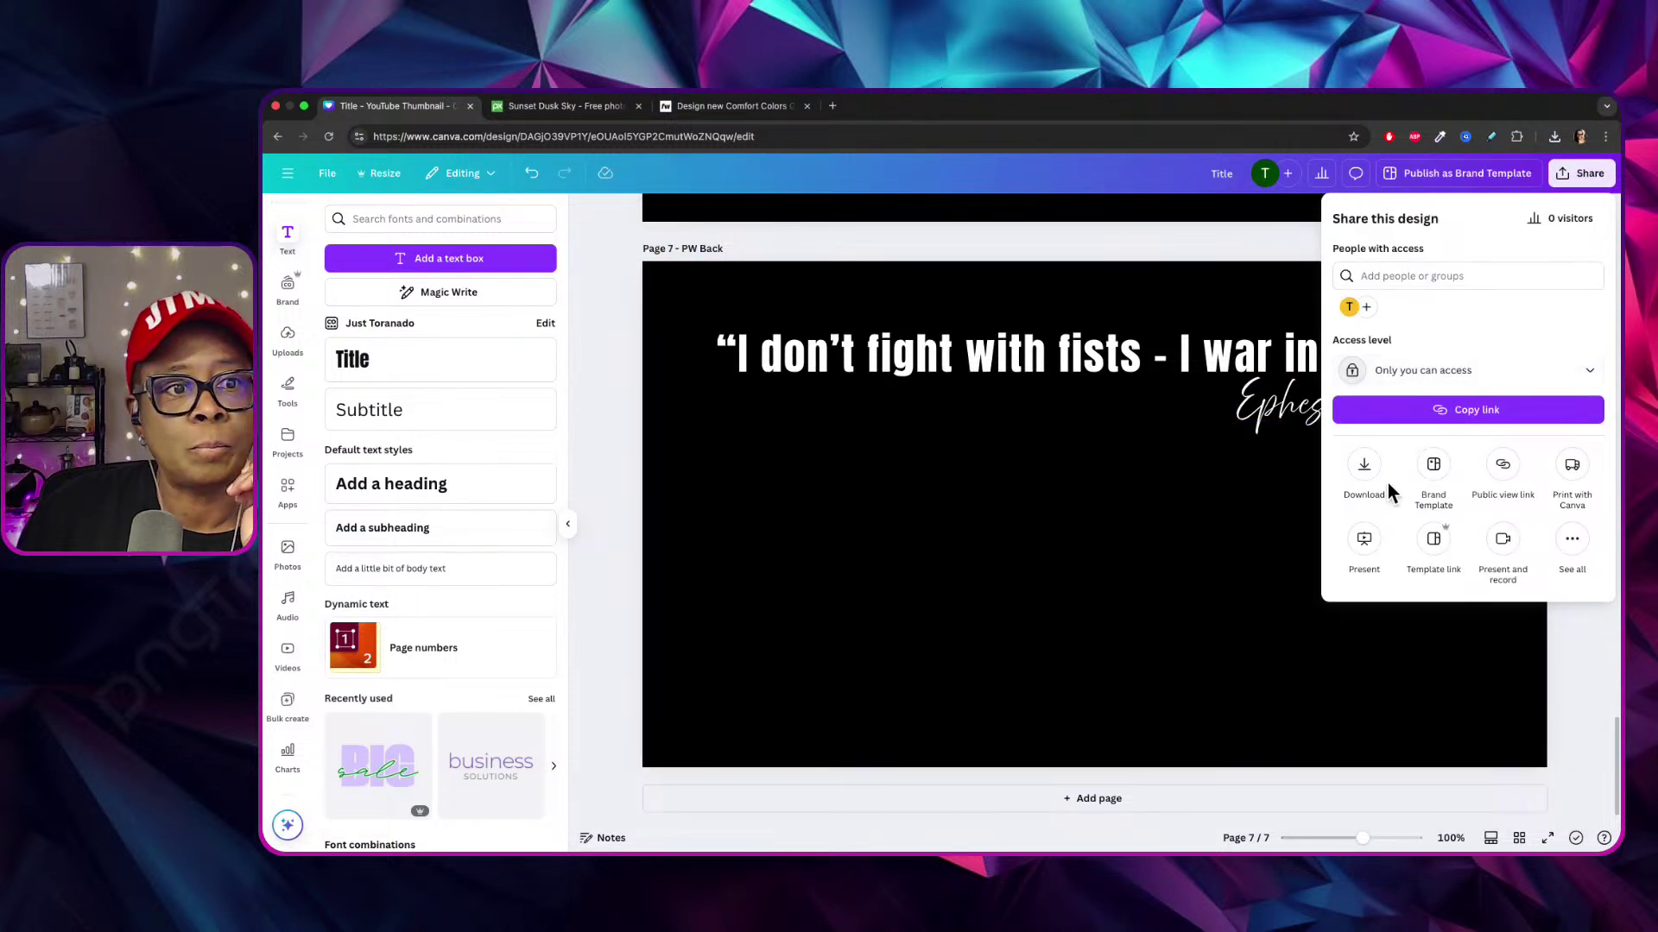
{"action": "left_click", "coordinate": [1373, 458]}
{"action": "left_click", "coordinate": [1360, 467]}
{"action": "left_click", "coordinate": [1369, 563]}
{"action": "scroll", "coordinate": [1378, 596], "scroll_direction": "down", "scroll_amount": 4}
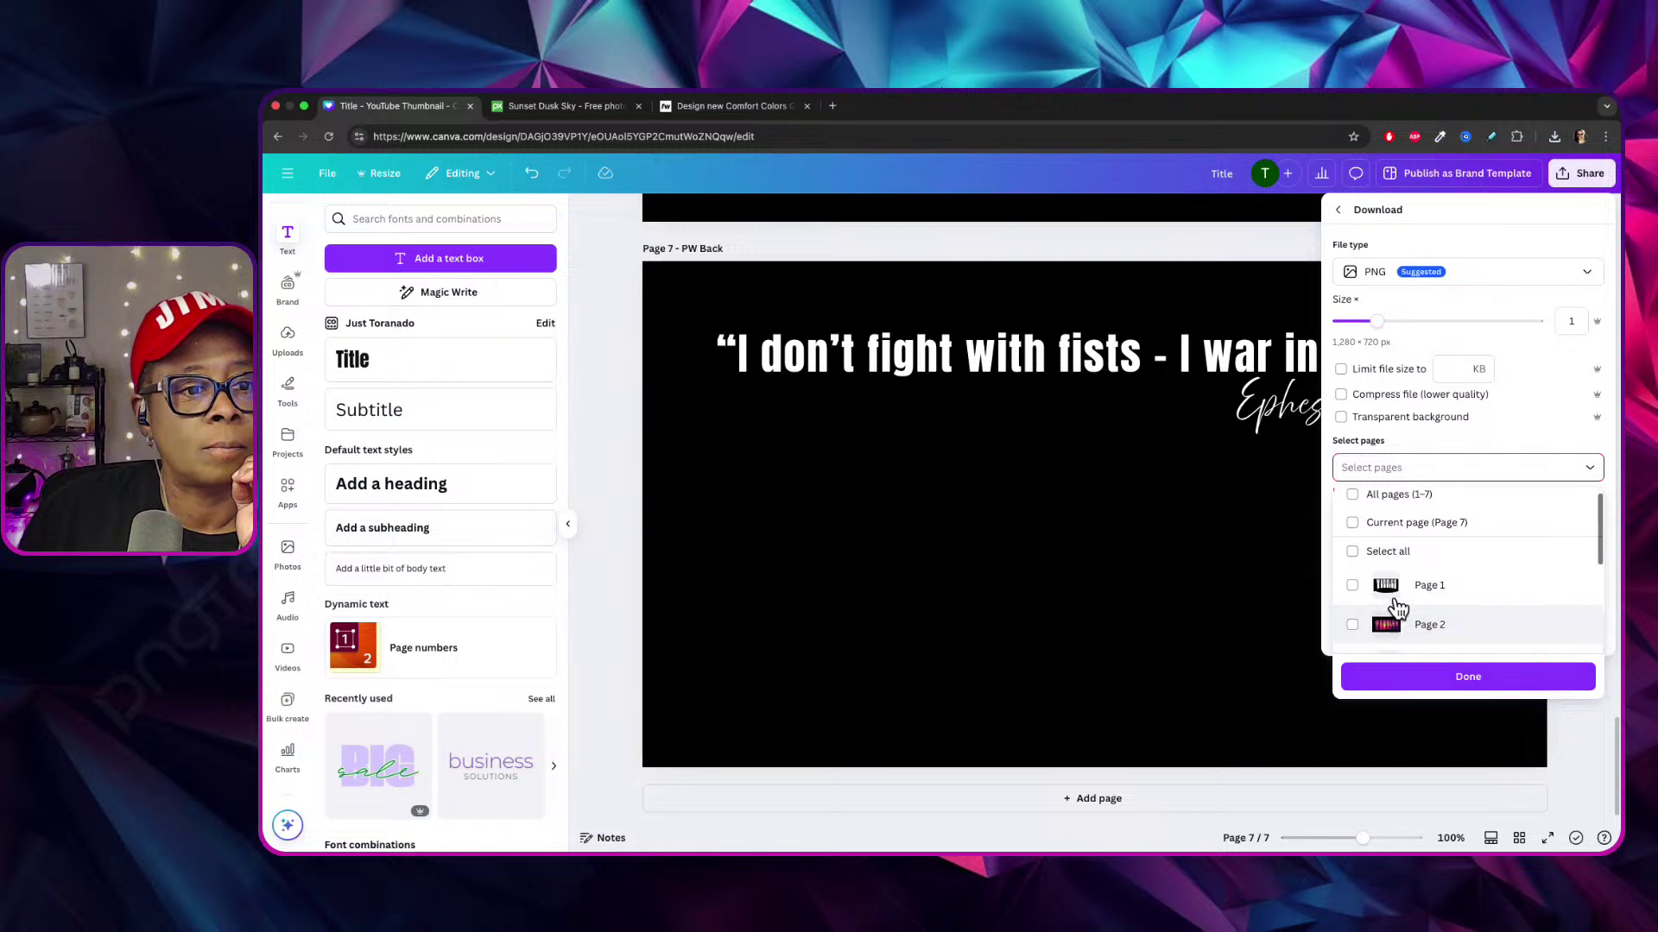
{"action": "left_click", "coordinate": [1352, 628]}
{"action": "left_click", "coordinate": [1341, 417]}
{"action": "left_click_drag", "start_coordinate": [1376, 322], "coordinate": [1578, 324]}
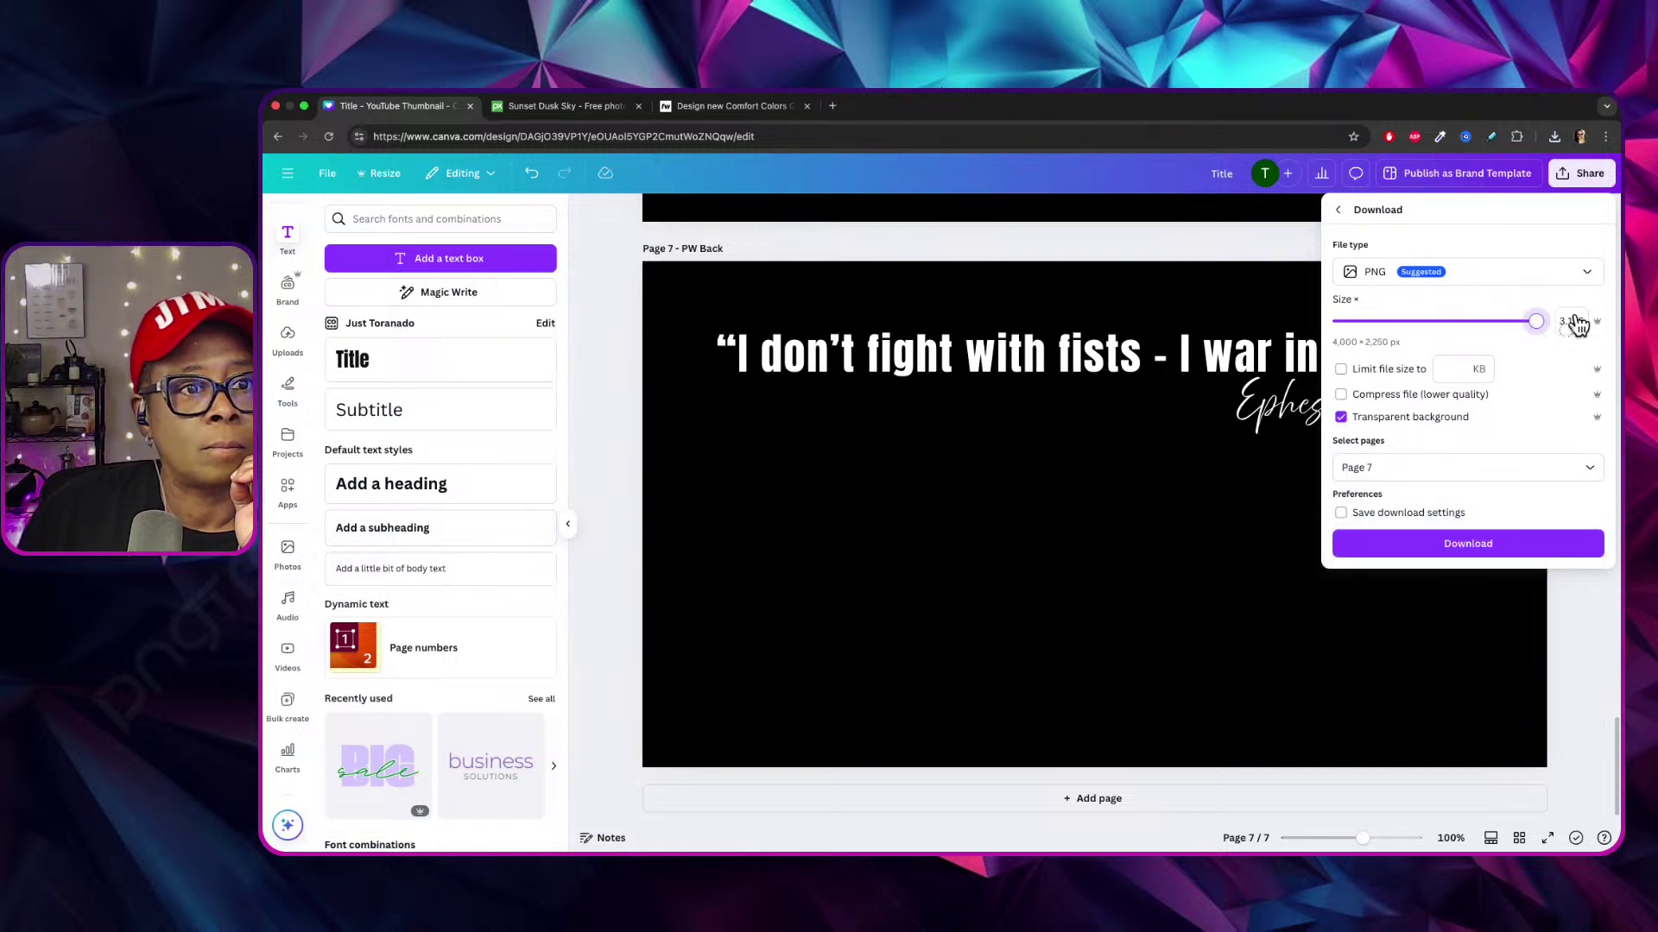
{"action": "left_click", "coordinate": [1435, 541]}
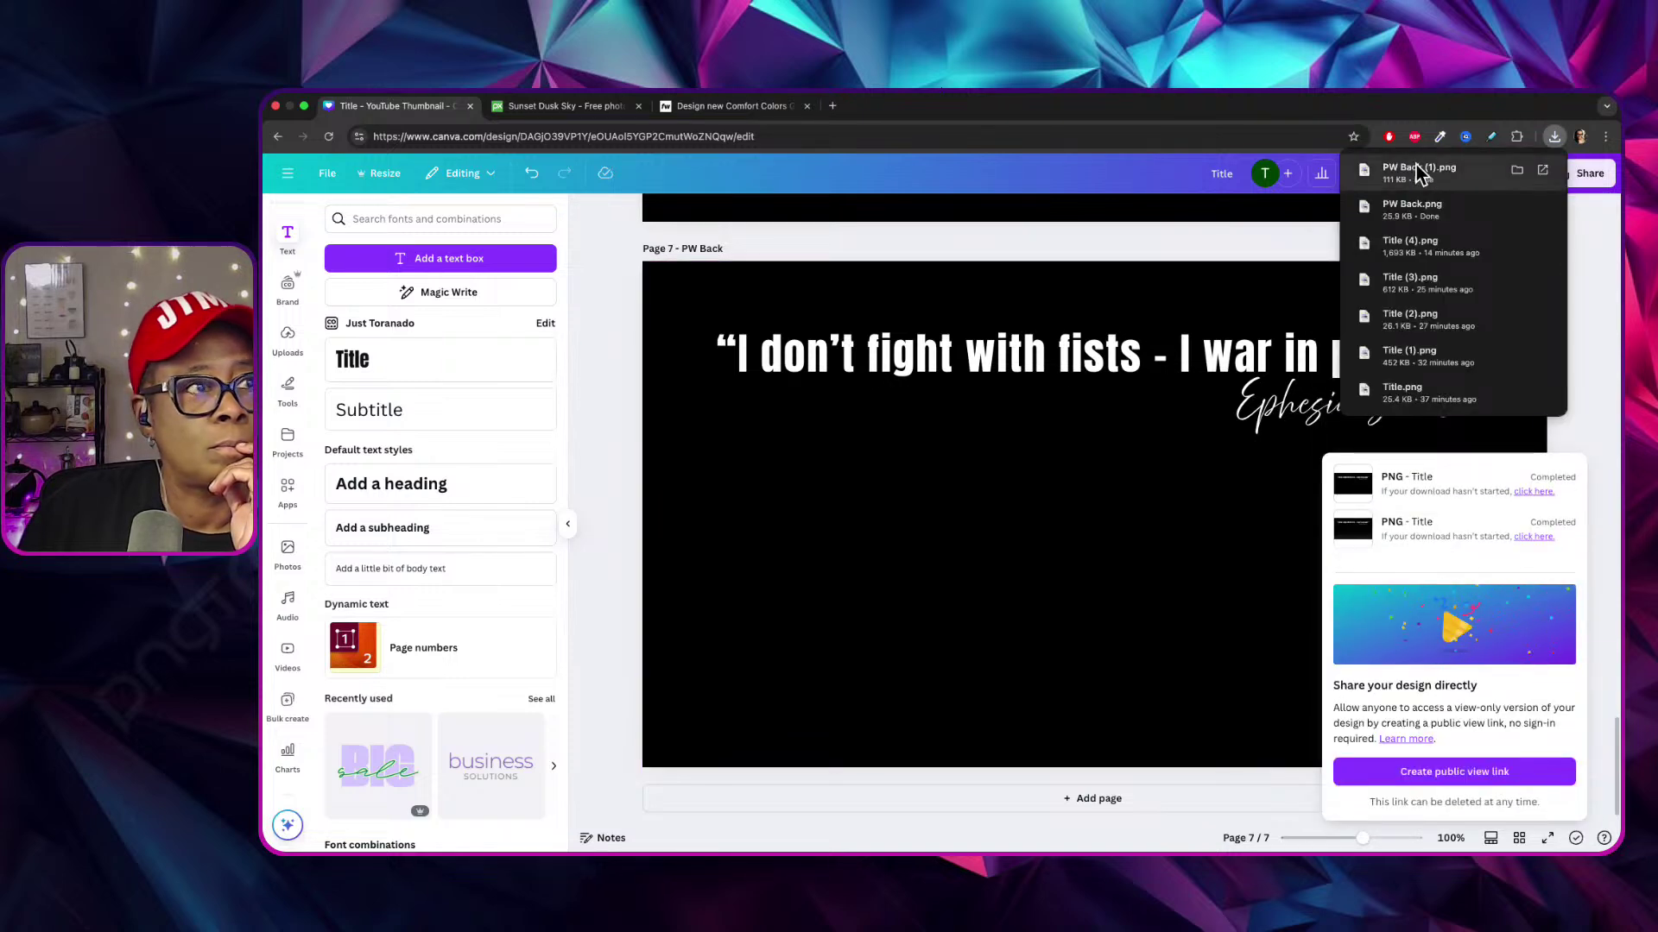
Switch to the Fourthwall designer, upload PW Back (1).png, and place the quote image on the back of the shirt.
{"action": "left_click", "coordinate": [760, 106]}
{"action": "left_click_drag", "start_coordinate": [518, 466], "coordinate": [422, 492]}
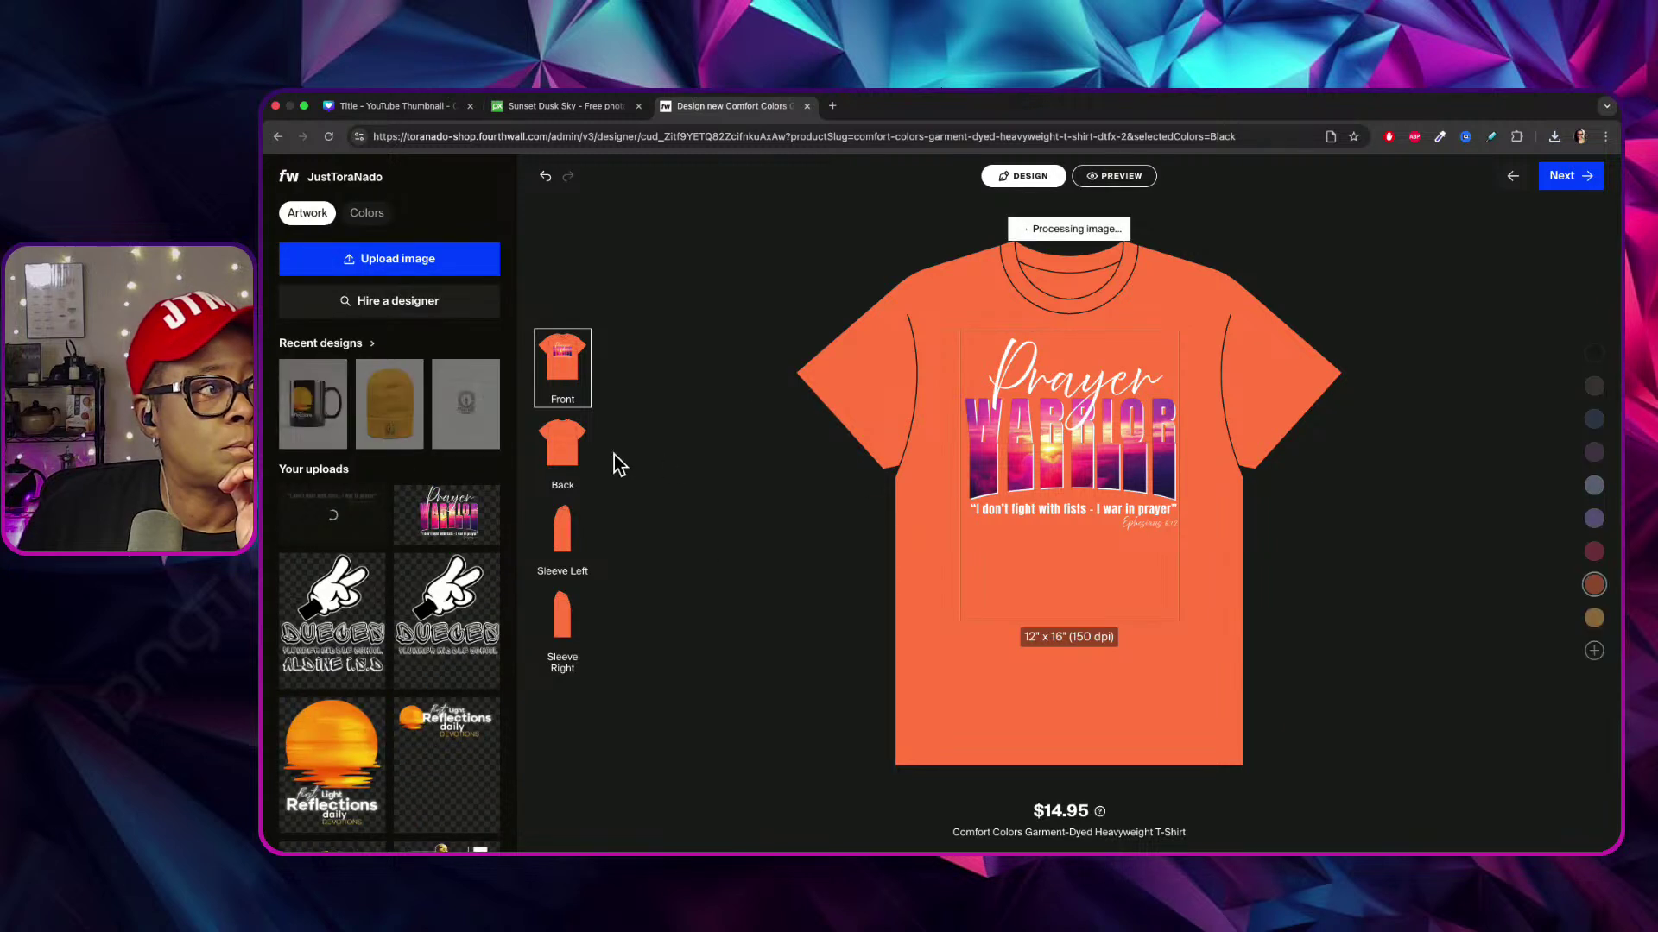
{"action": "left_click", "coordinate": [562, 447]}
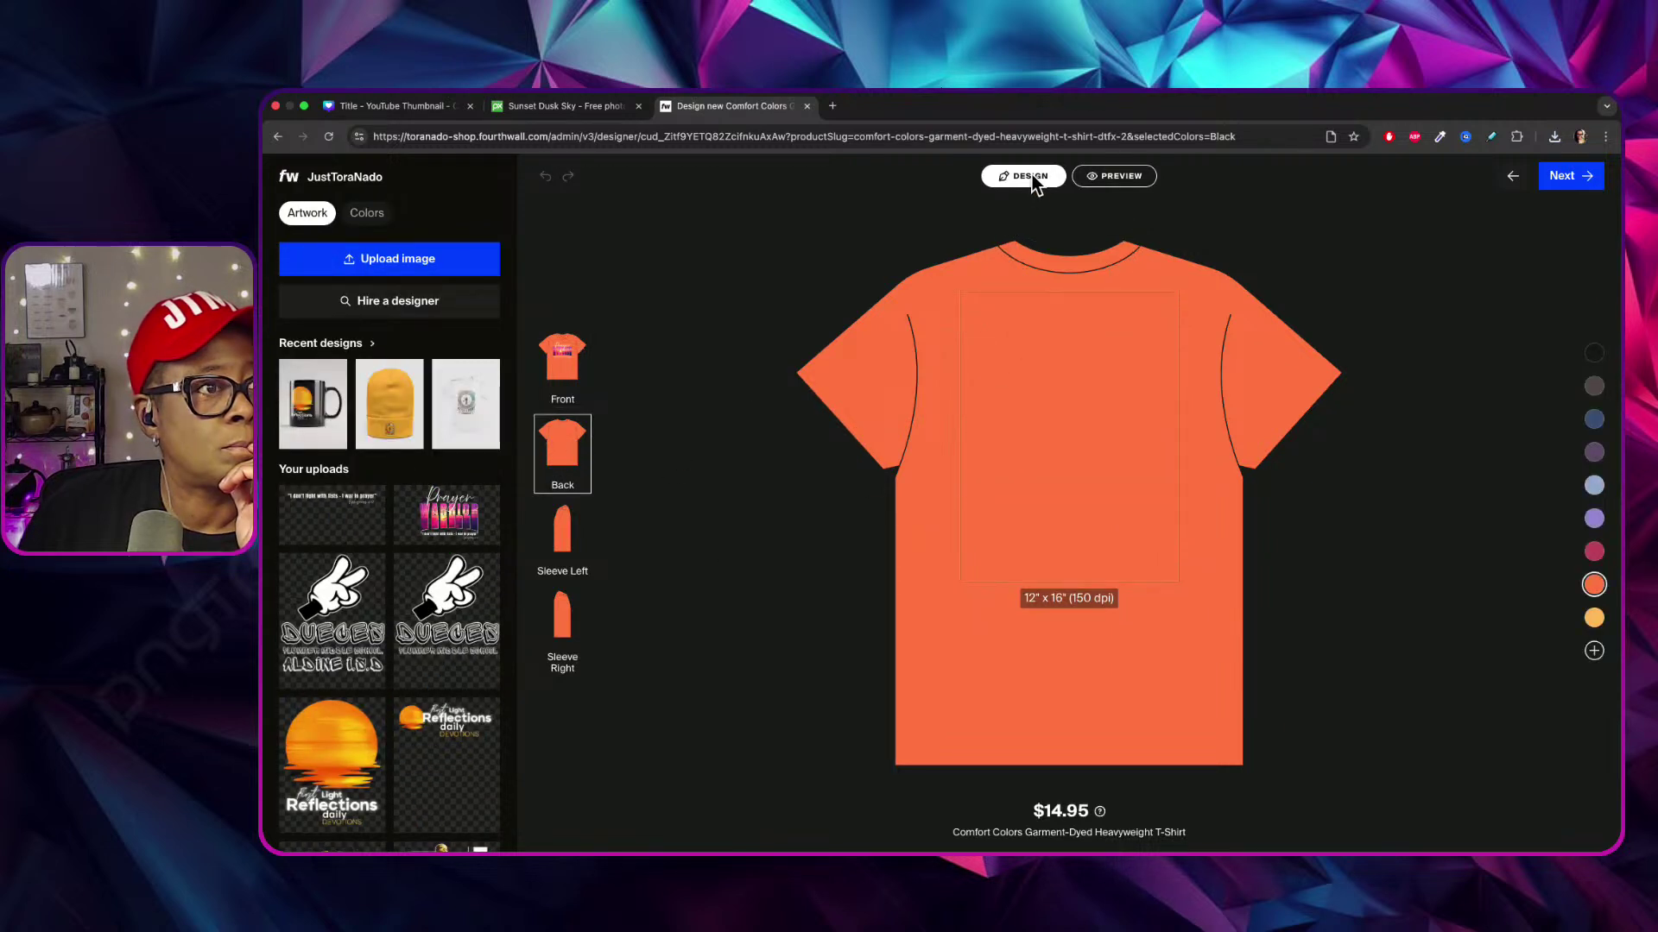
{"action": "left_click", "coordinate": [332, 516]}
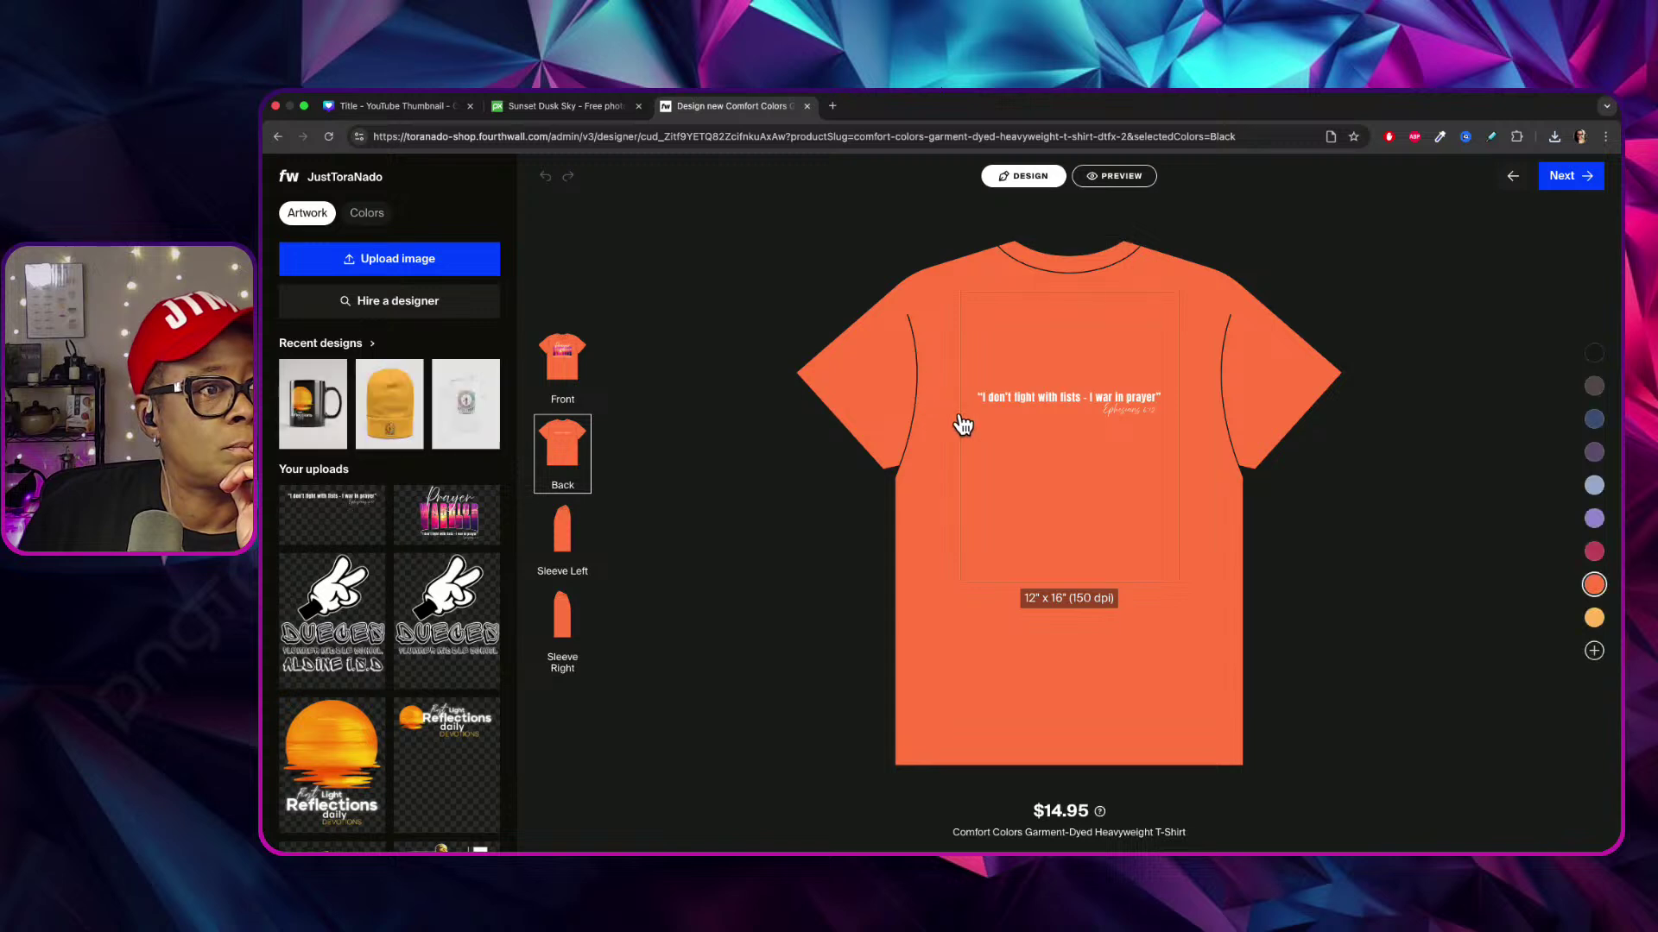
Enlarge the quote image to about 13.79" × 7.76" and center it at the upper edge of the back print area.
{"action": "left_click_drag", "start_coordinate": [1048, 386], "coordinate": [1034, 307]}
{"action": "mouse_move", "coordinate": [1165, 419]}
{"action": "left_mouse_down"}
{"action": "mouse_move", "coordinate": [1228, 467]}
{"action": "mouse_move", "coordinate": [1169, 429]}
{"action": "left_mouse_up"}
{"action": "left_click_drag", "start_coordinate": [1068, 316], "coordinate": [1070, 344]}
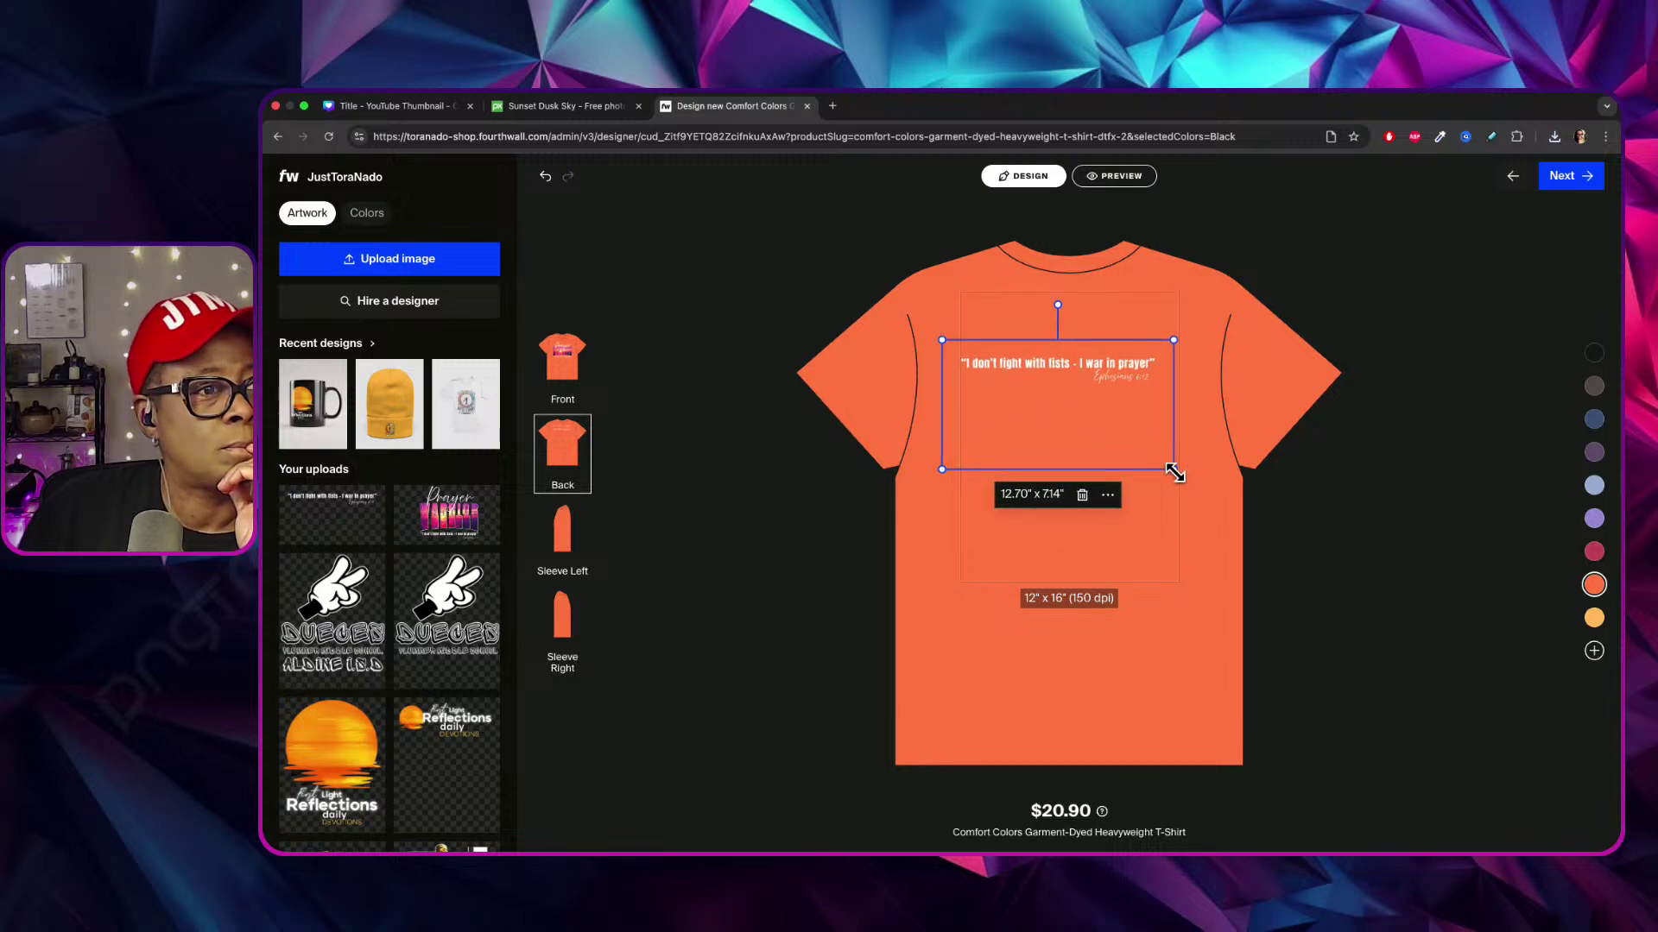
{"action": "left_click_drag", "start_coordinate": [1173, 468], "coordinate": [1187, 473]}
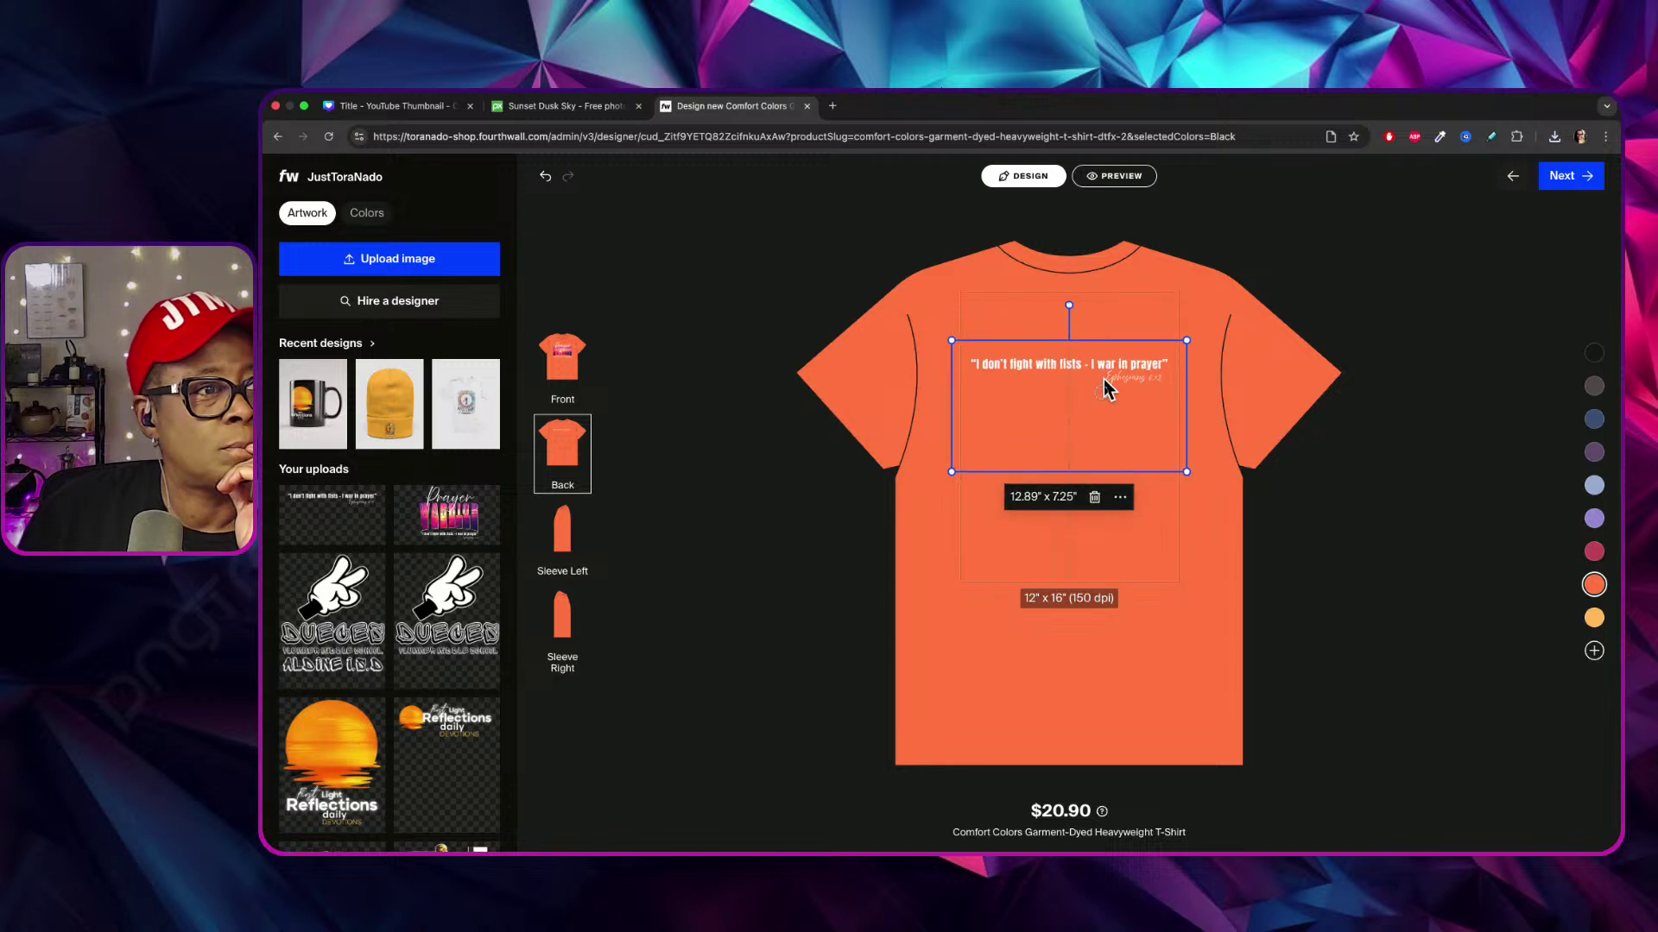
{"action": "left_click_drag", "start_coordinate": [1193, 467], "coordinate": [1196, 473]}
{"action": "left_click_drag", "start_coordinate": [1111, 378], "coordinate": [1117, 332]}
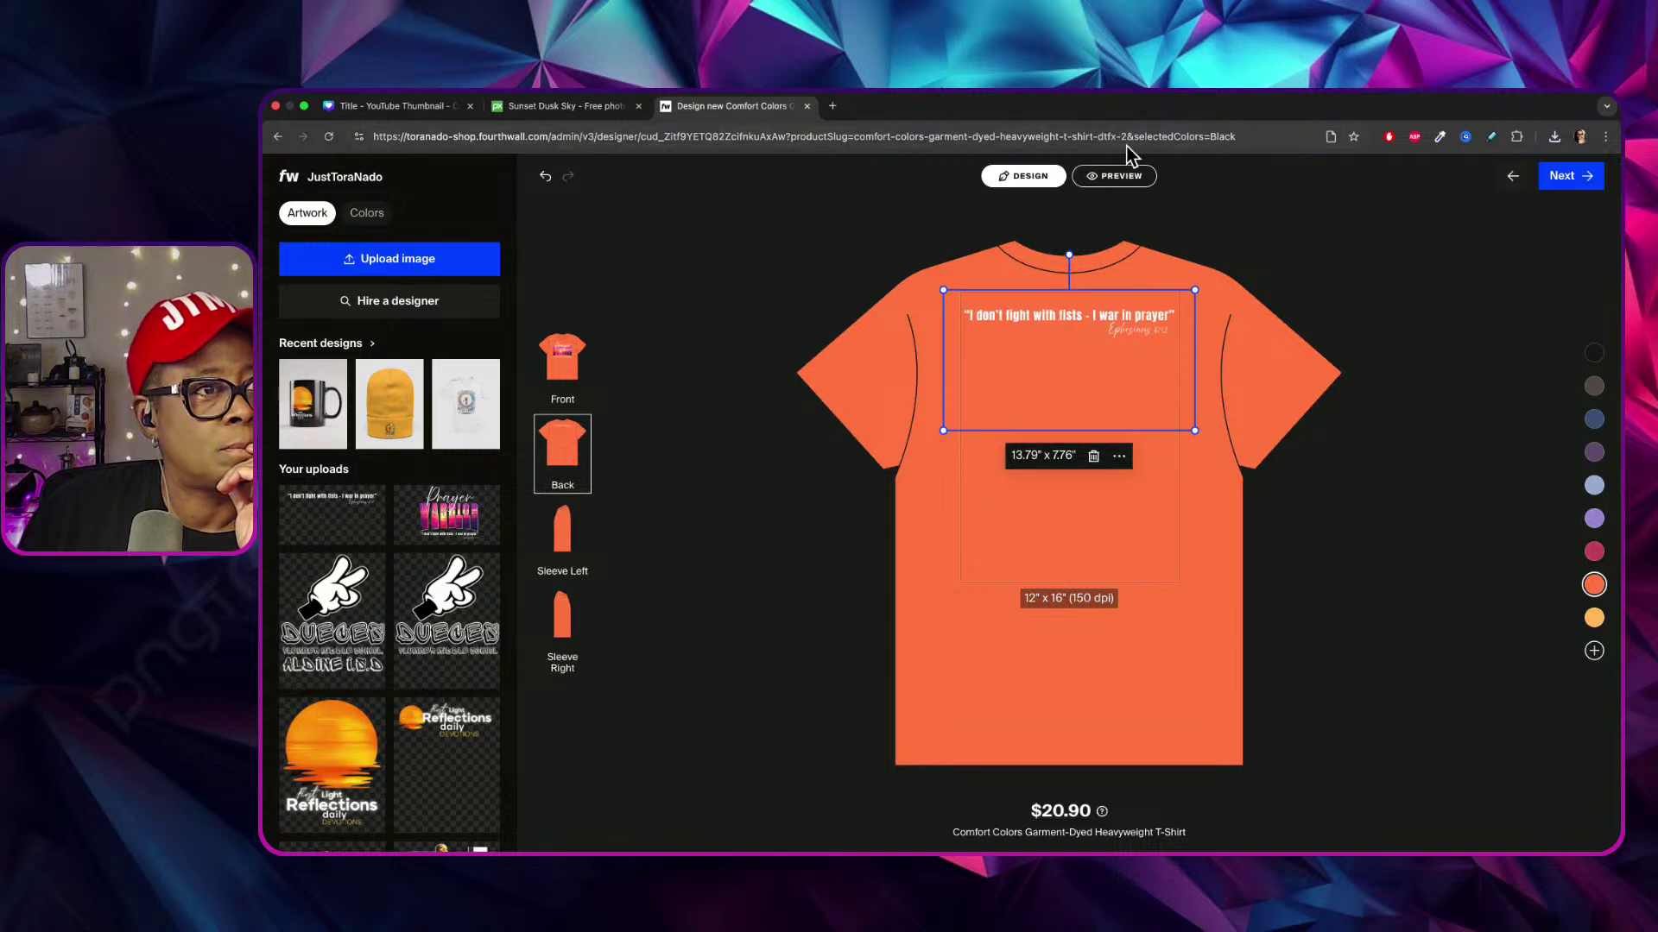
Preview the back mockup and move the quote image slightly lower, keeping it horizontally centered in the print area.
{"action": "left_click", "coordinate": [1105, 176]}
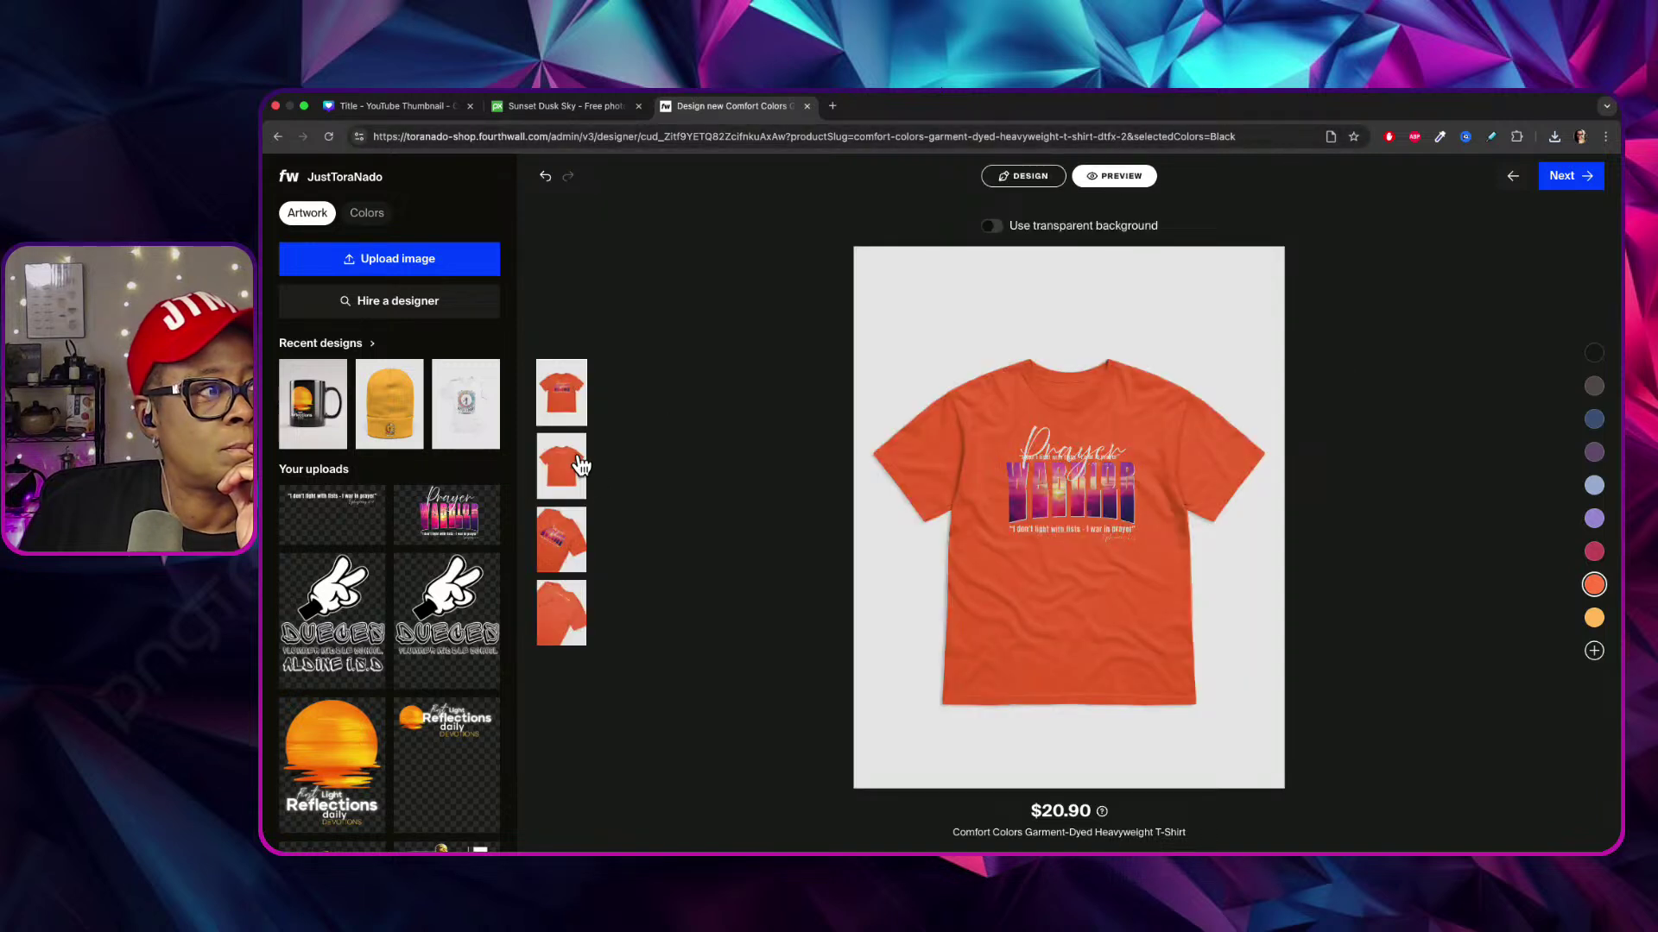
{"action": "left_click", "coordinate": [580, 466]}
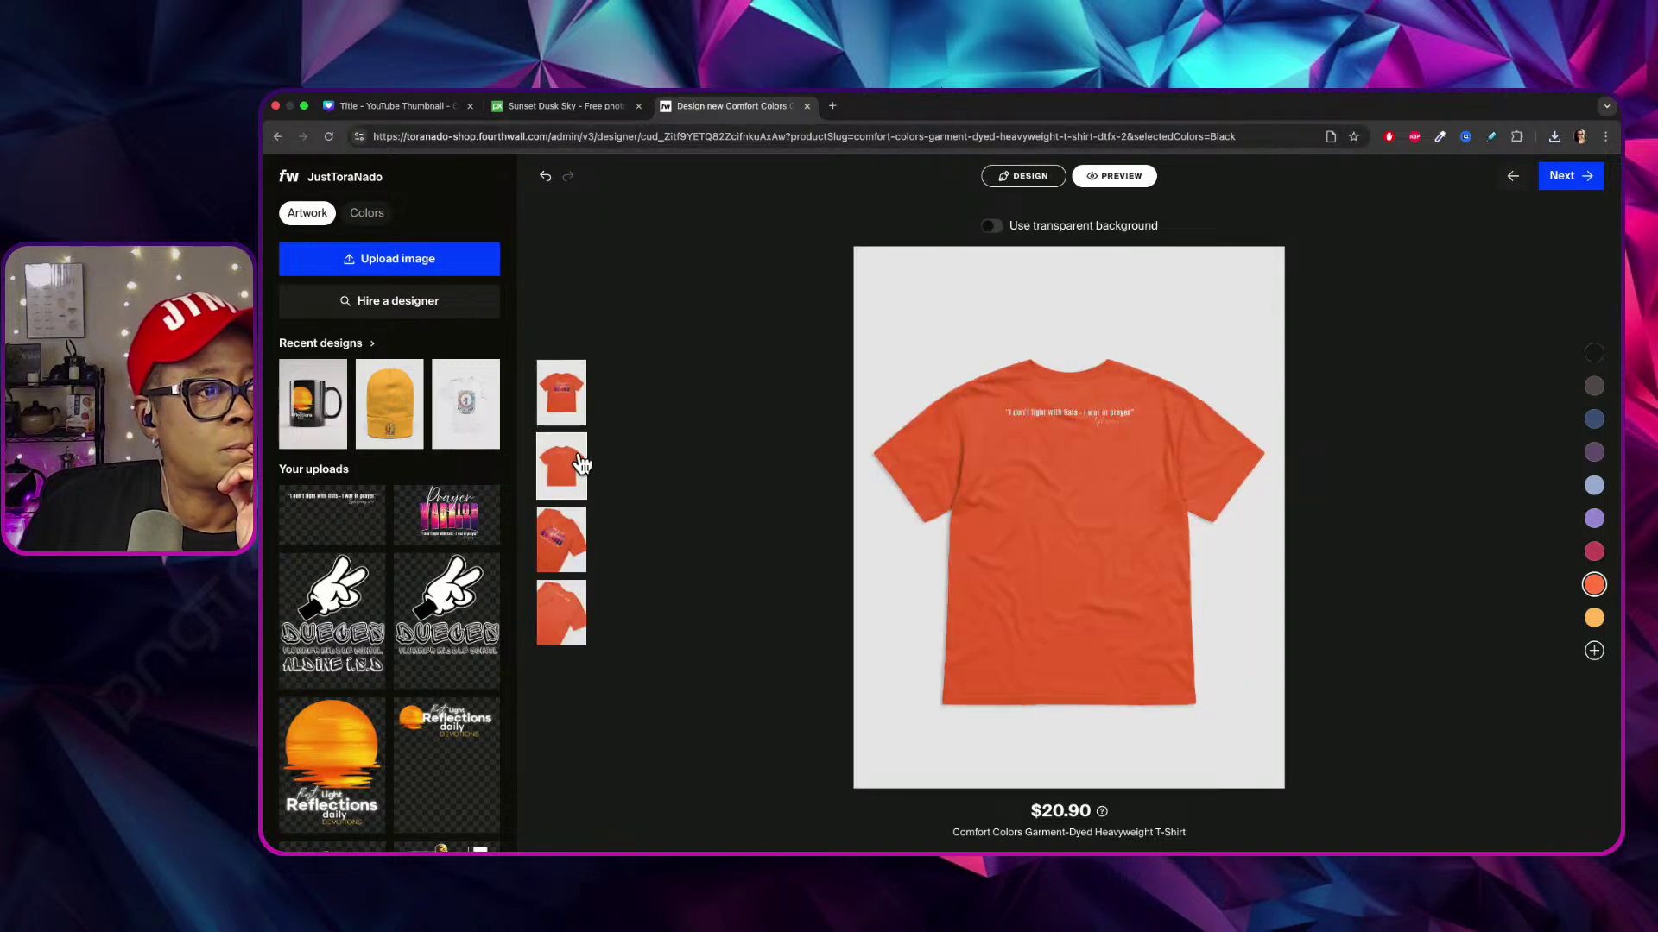
{"action": "left_click", "coordinate": [1022, 172]}
{"action": "left_click", "coordinate": [1089, 307]}
{"action": "left_click_drag", "start_coordinate": [1089, 308], "coordinate": [1088, 333]}
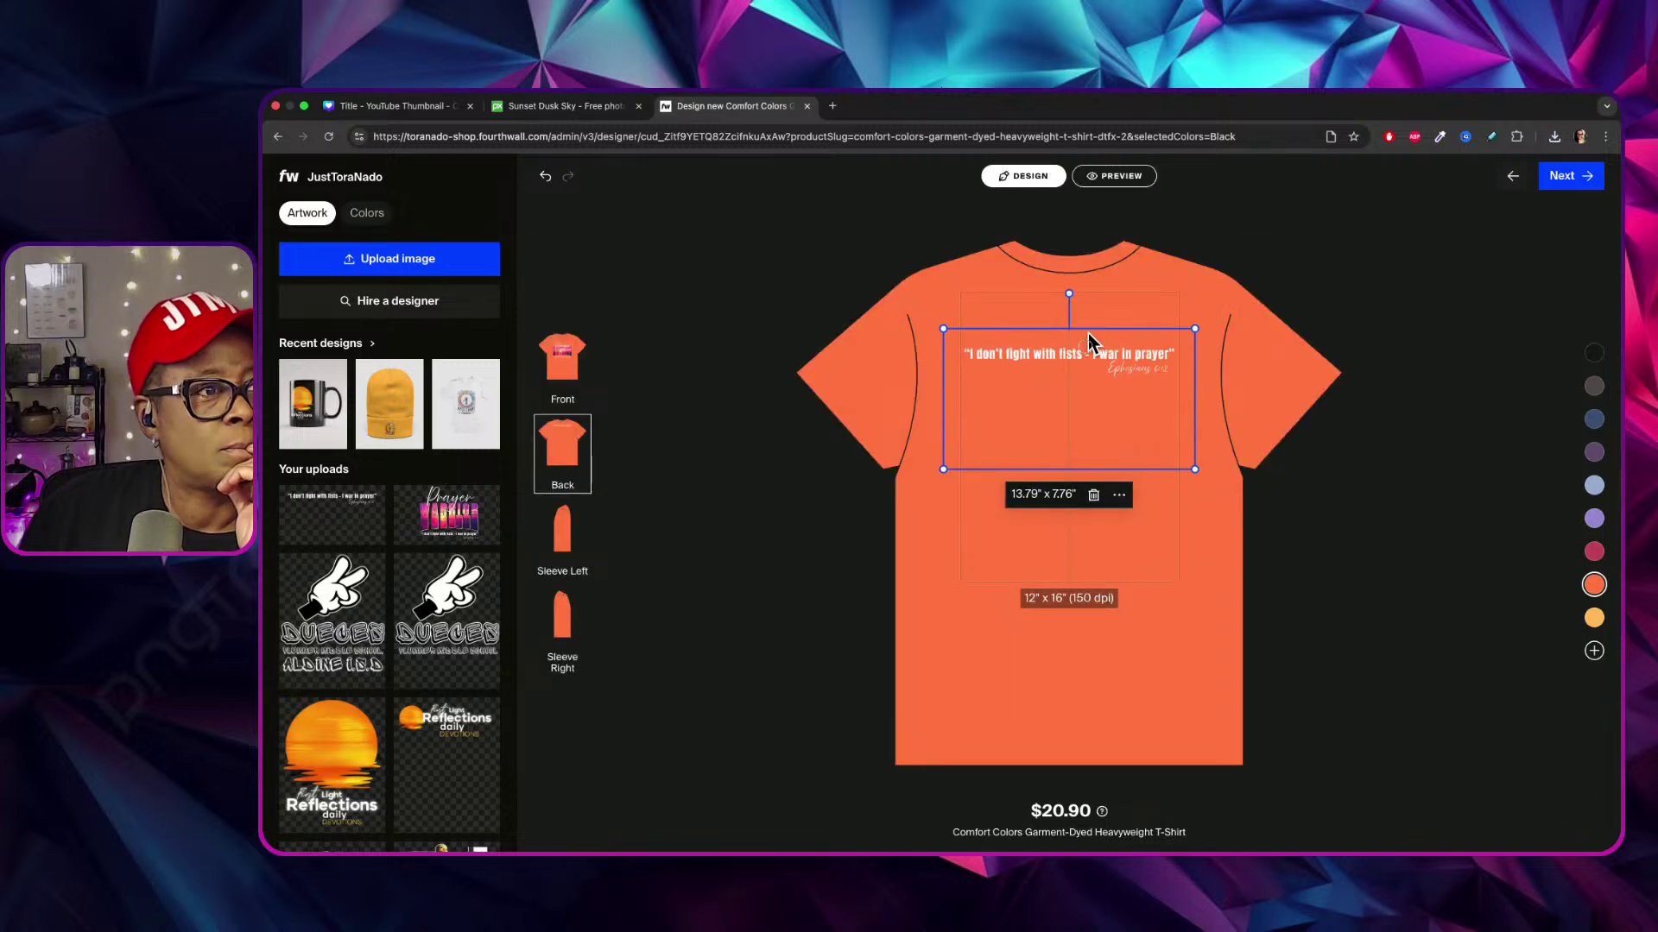
{"action": "left_click", "coordinate": [1114, 173]}
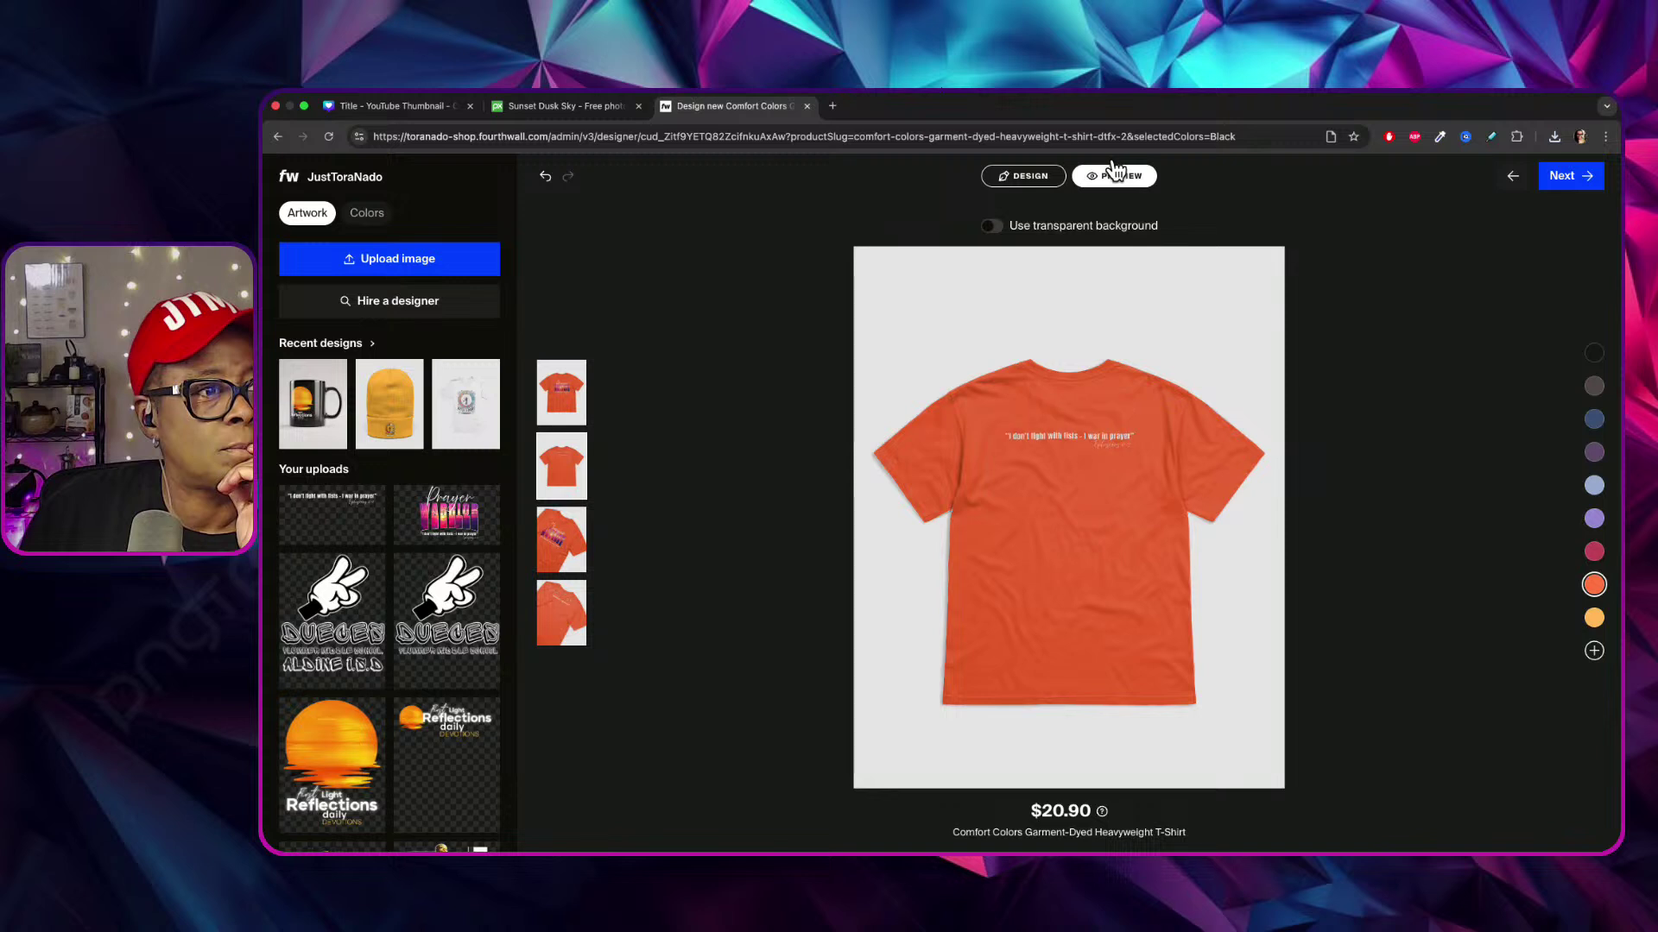
{"action": "left_click", "coordinate": [1013, 172]}
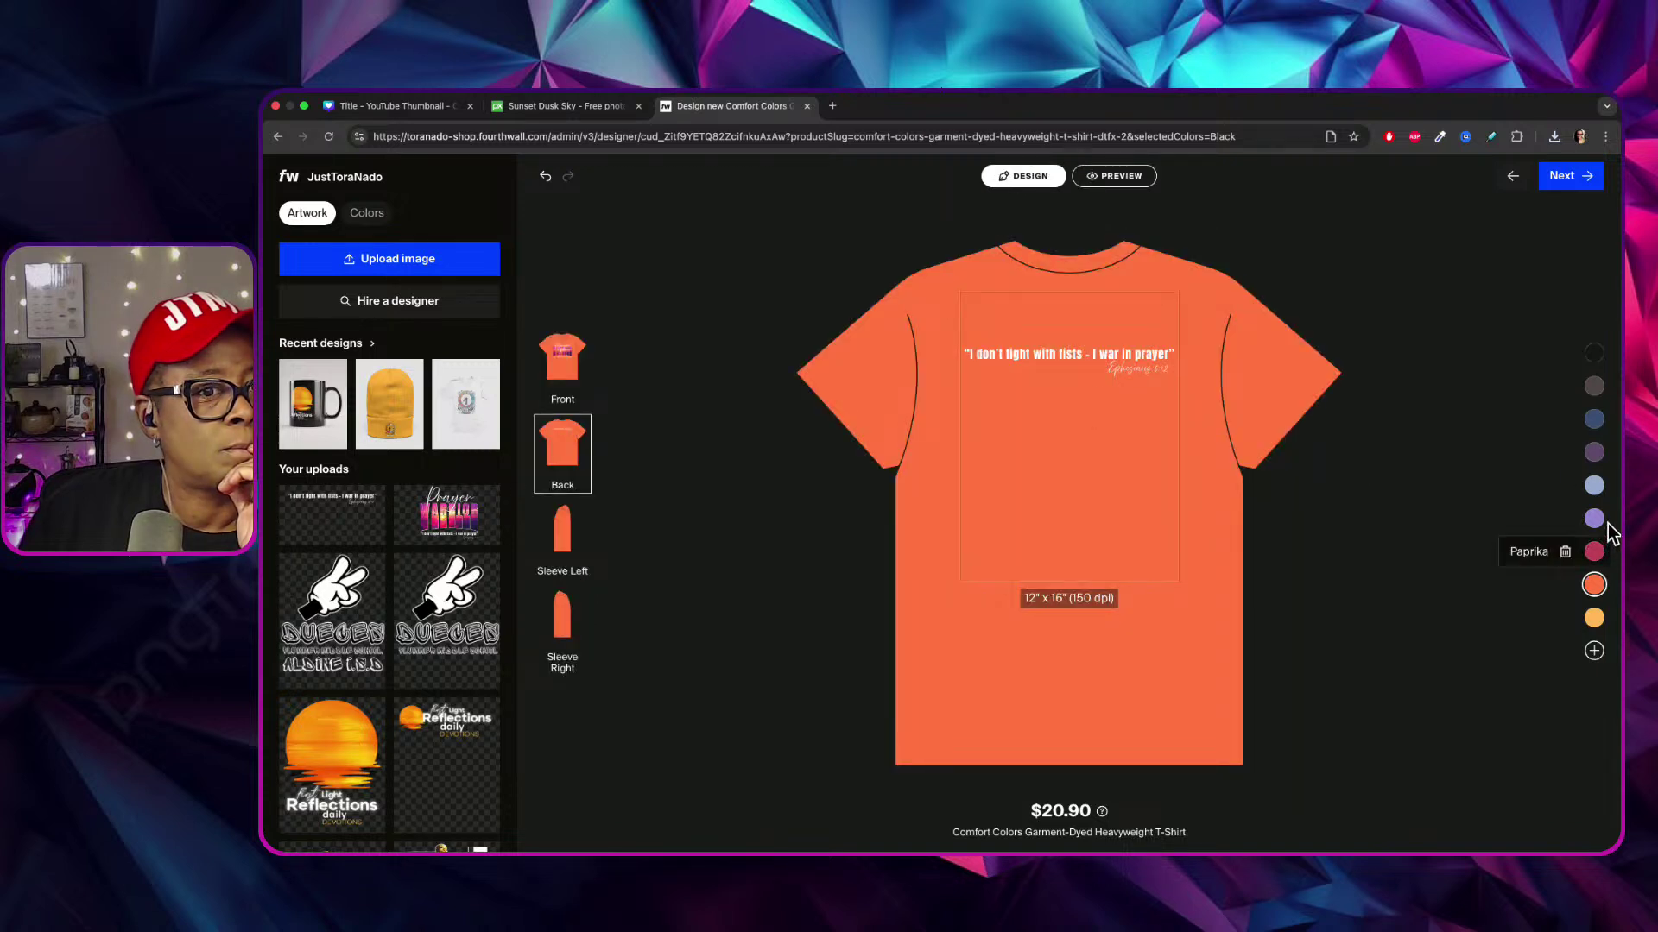
Examine the back, angled and front mockups of the dark purple shirt, including a close-up of the quote, and reopen the front design.
{"action": "left_click", "coordinate": [1594, 452]}
{"action": "left_click", "coordinate": [1113, 176]}
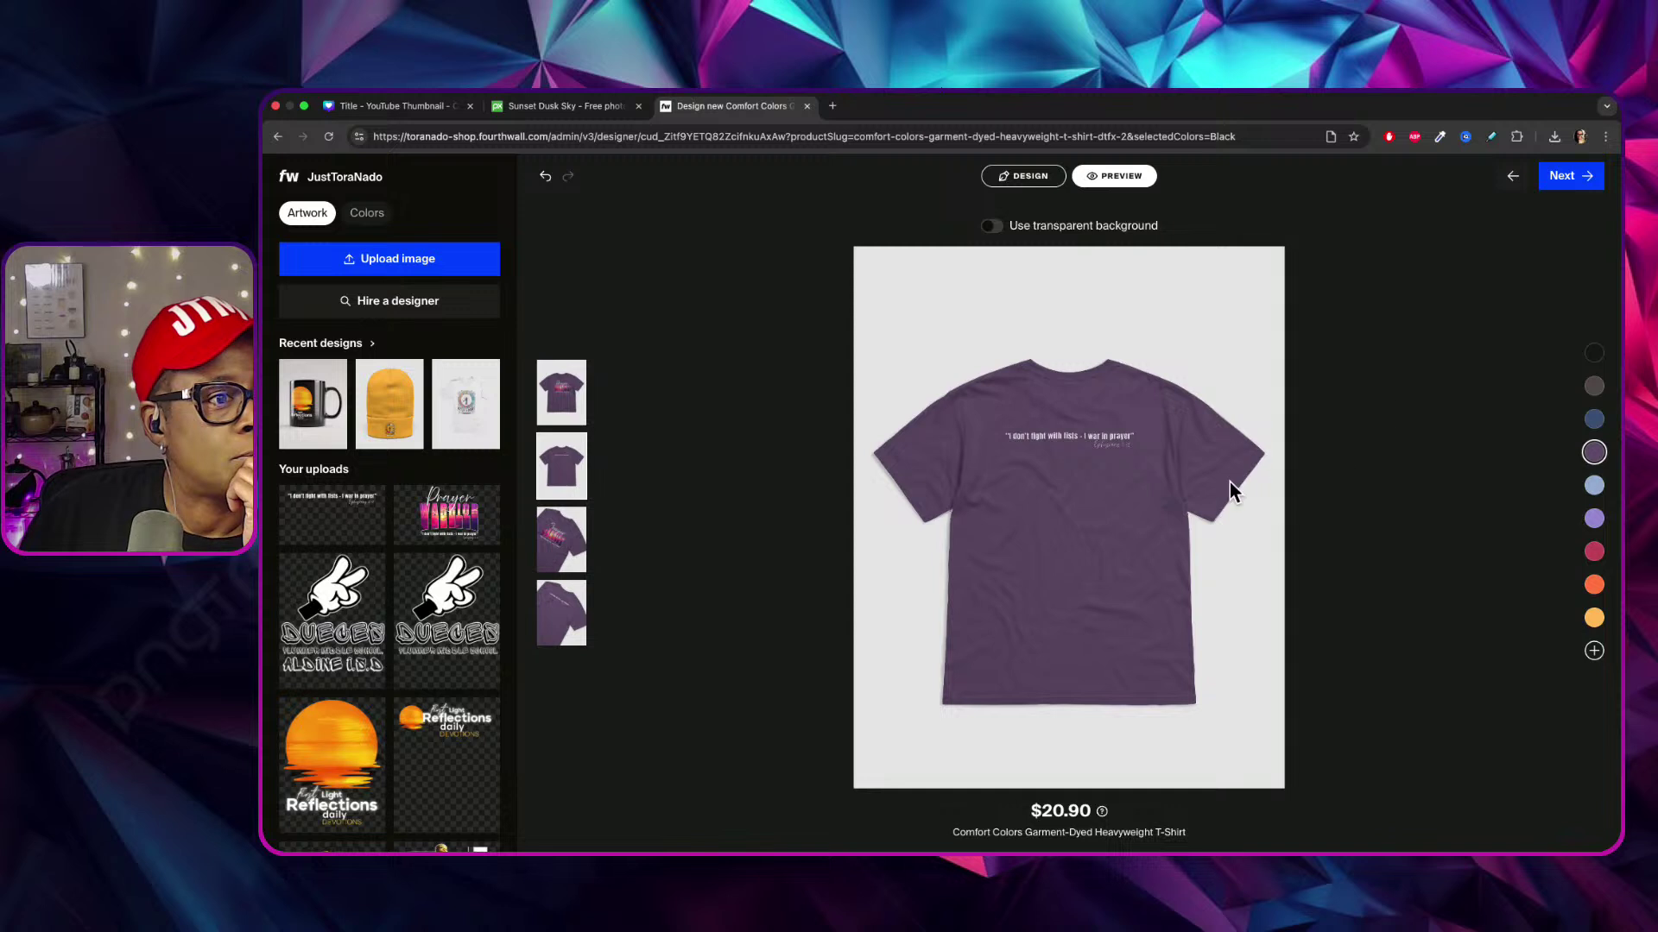
{"action": "left_click", "coordinate": [1149, 515]}
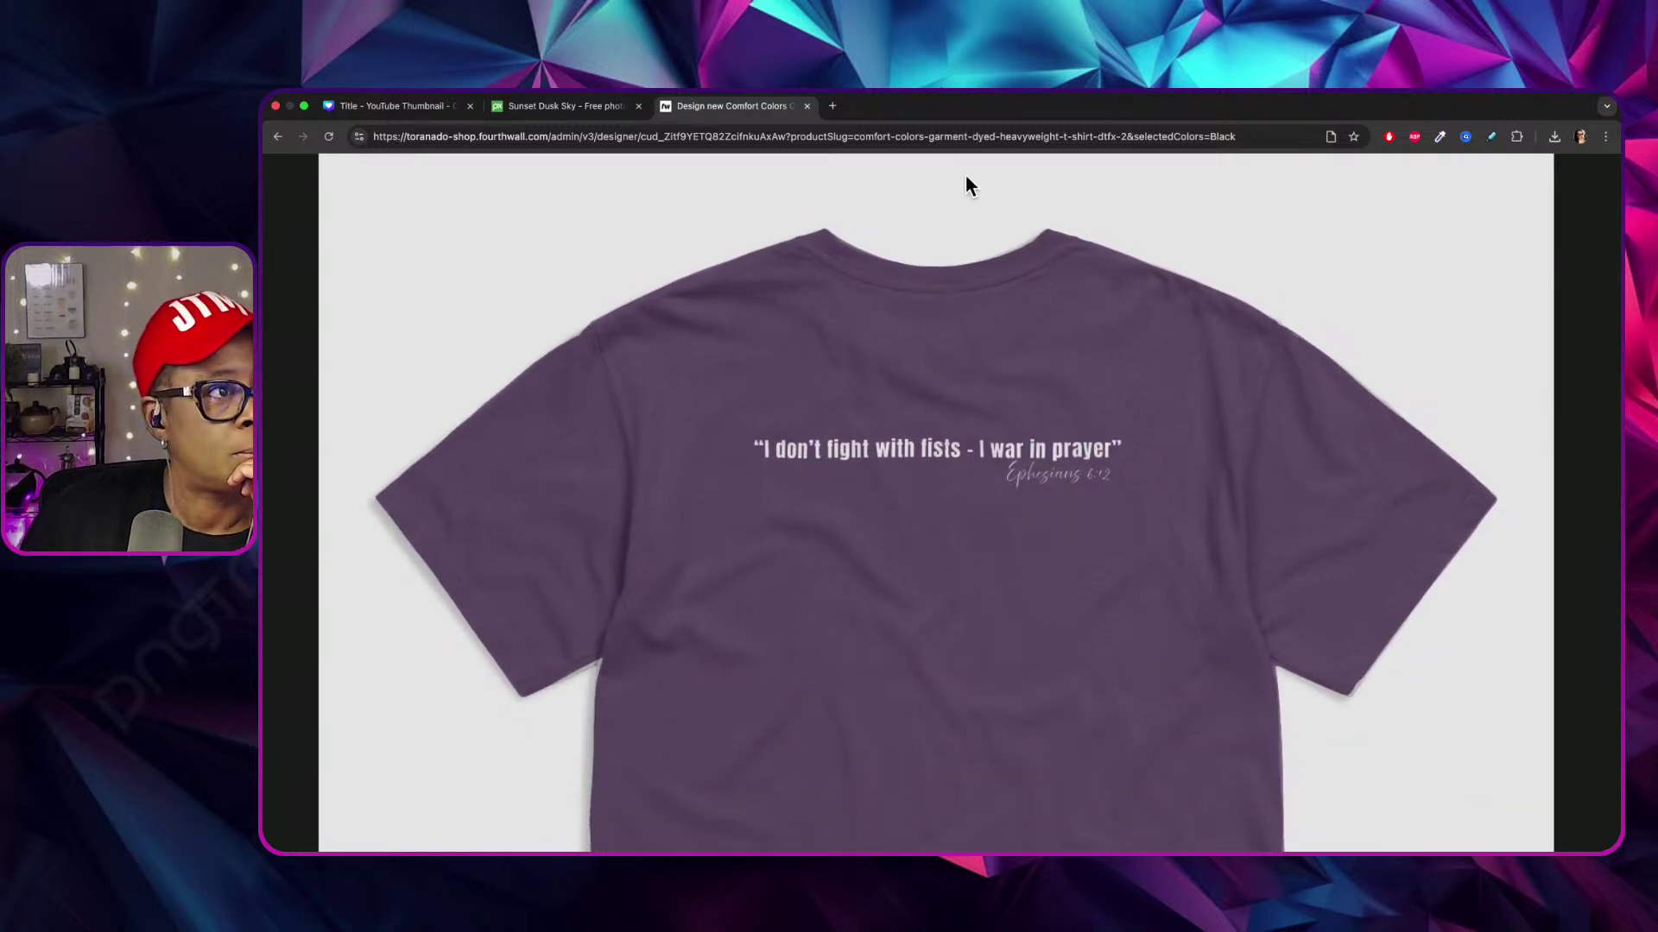
{"action": "scroll", "coordinate": [963, 344], "scroll_direction": "up", "scroll_amount": 6}
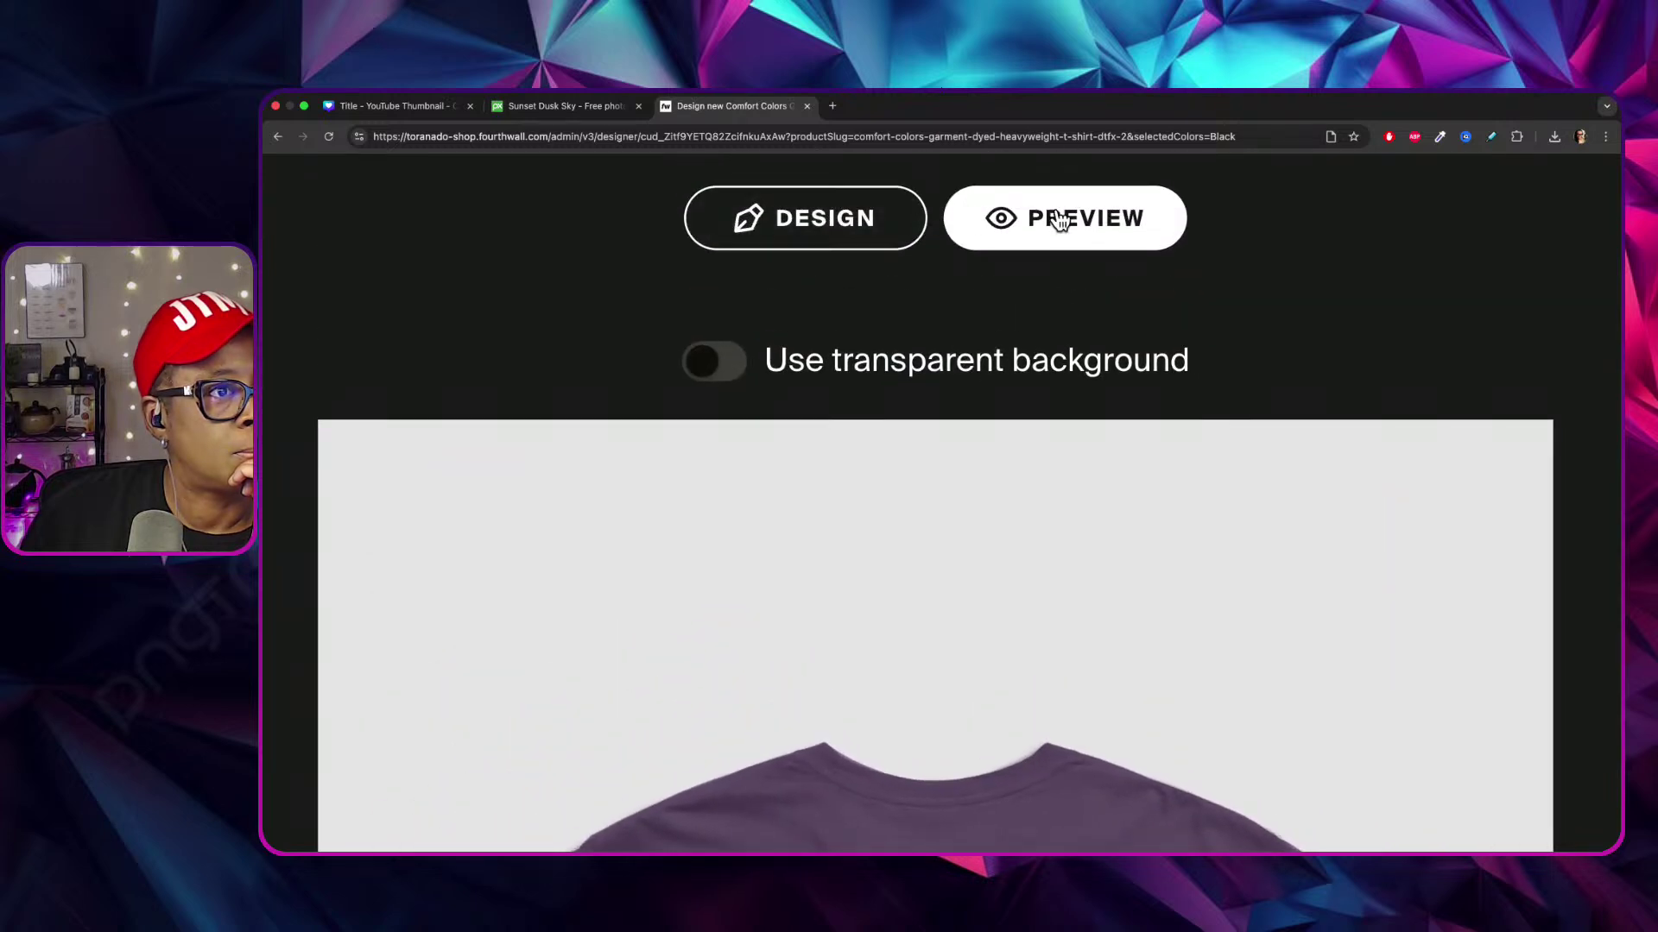
{"action": "scroll", "coordinate": [1070, 220], "scroll_direction": "down", "scroll_amount": 5}
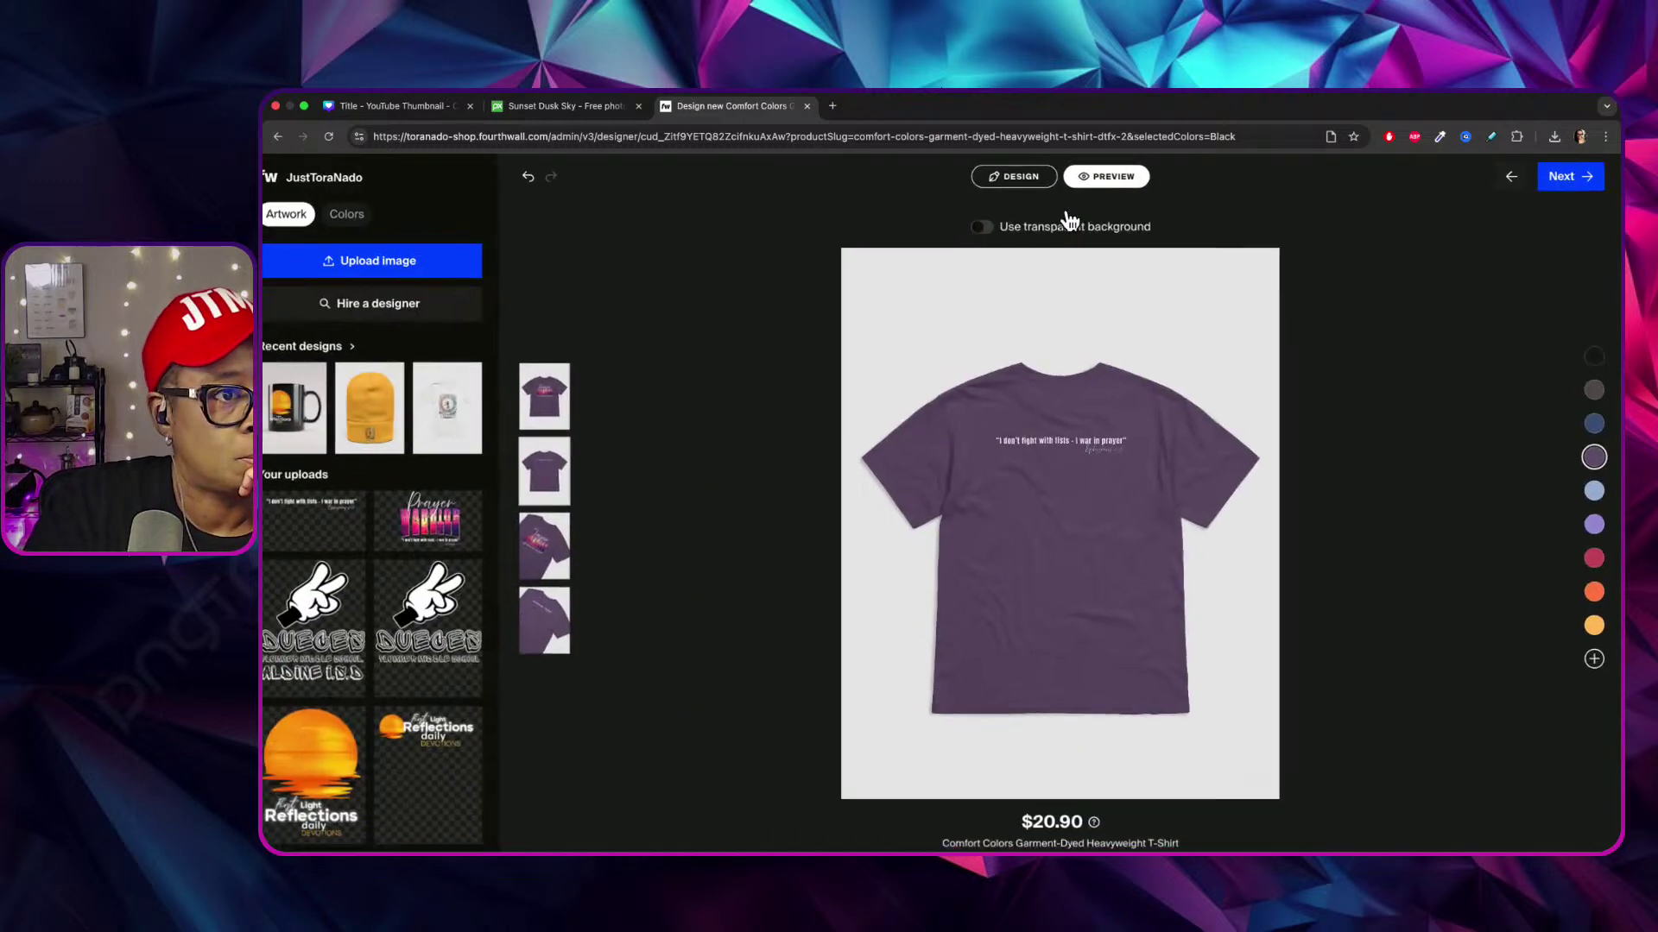
{"action": "left_click", "coordinate": [584, 536]}
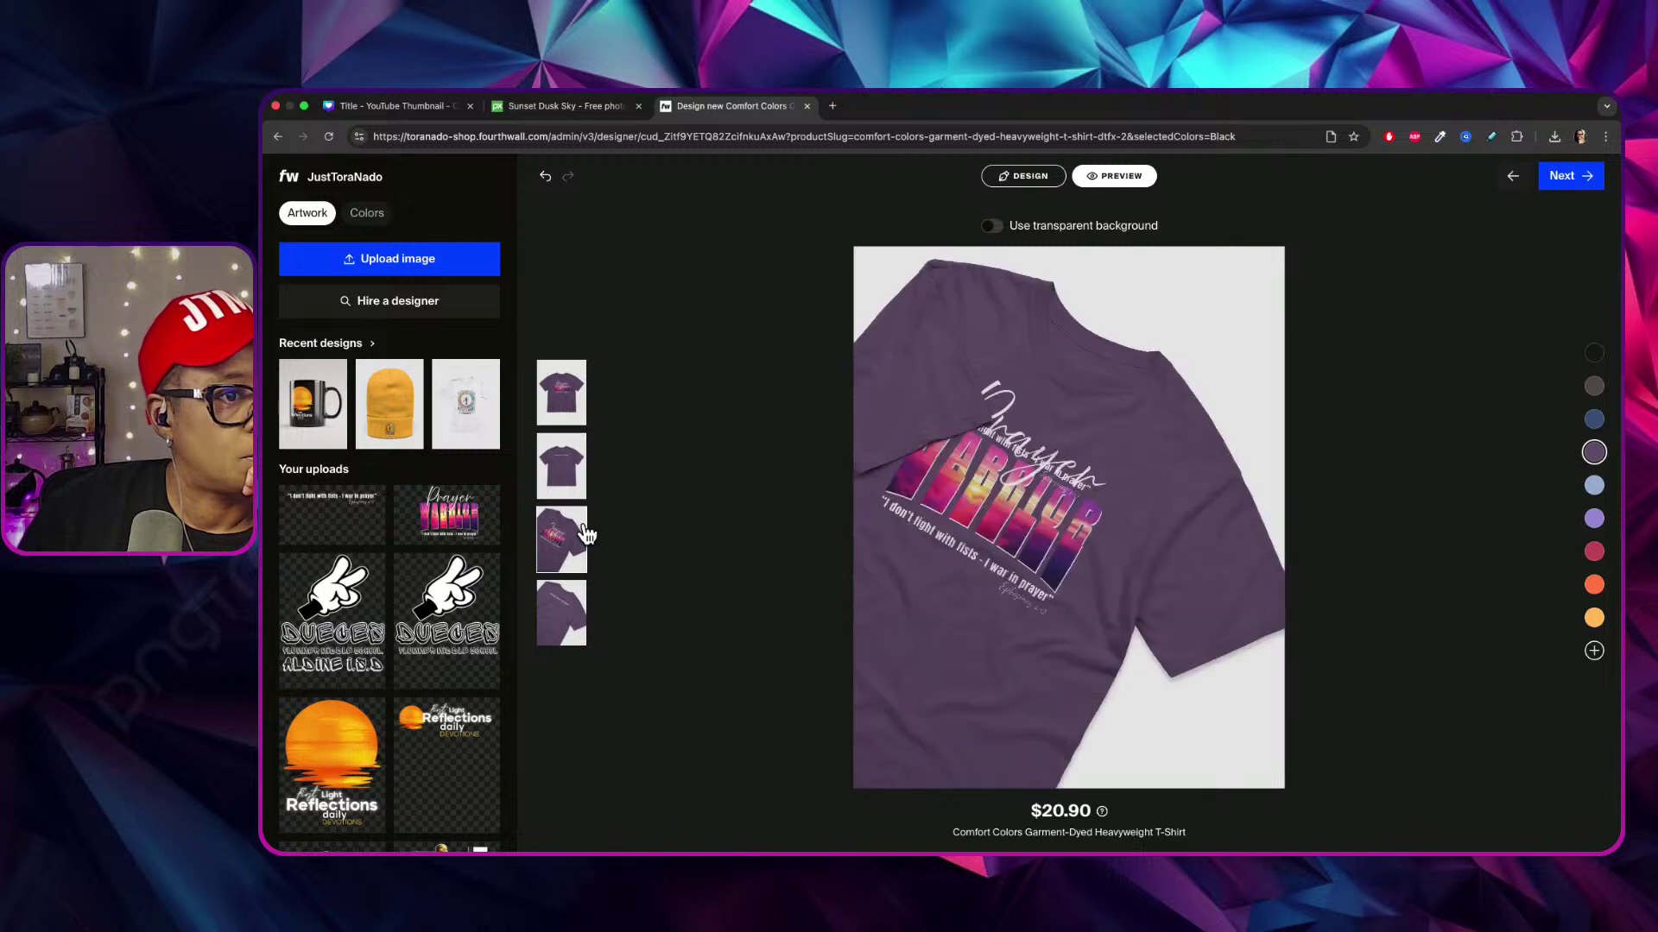
{"action": "left_click", "coordinate": [578, 393]}
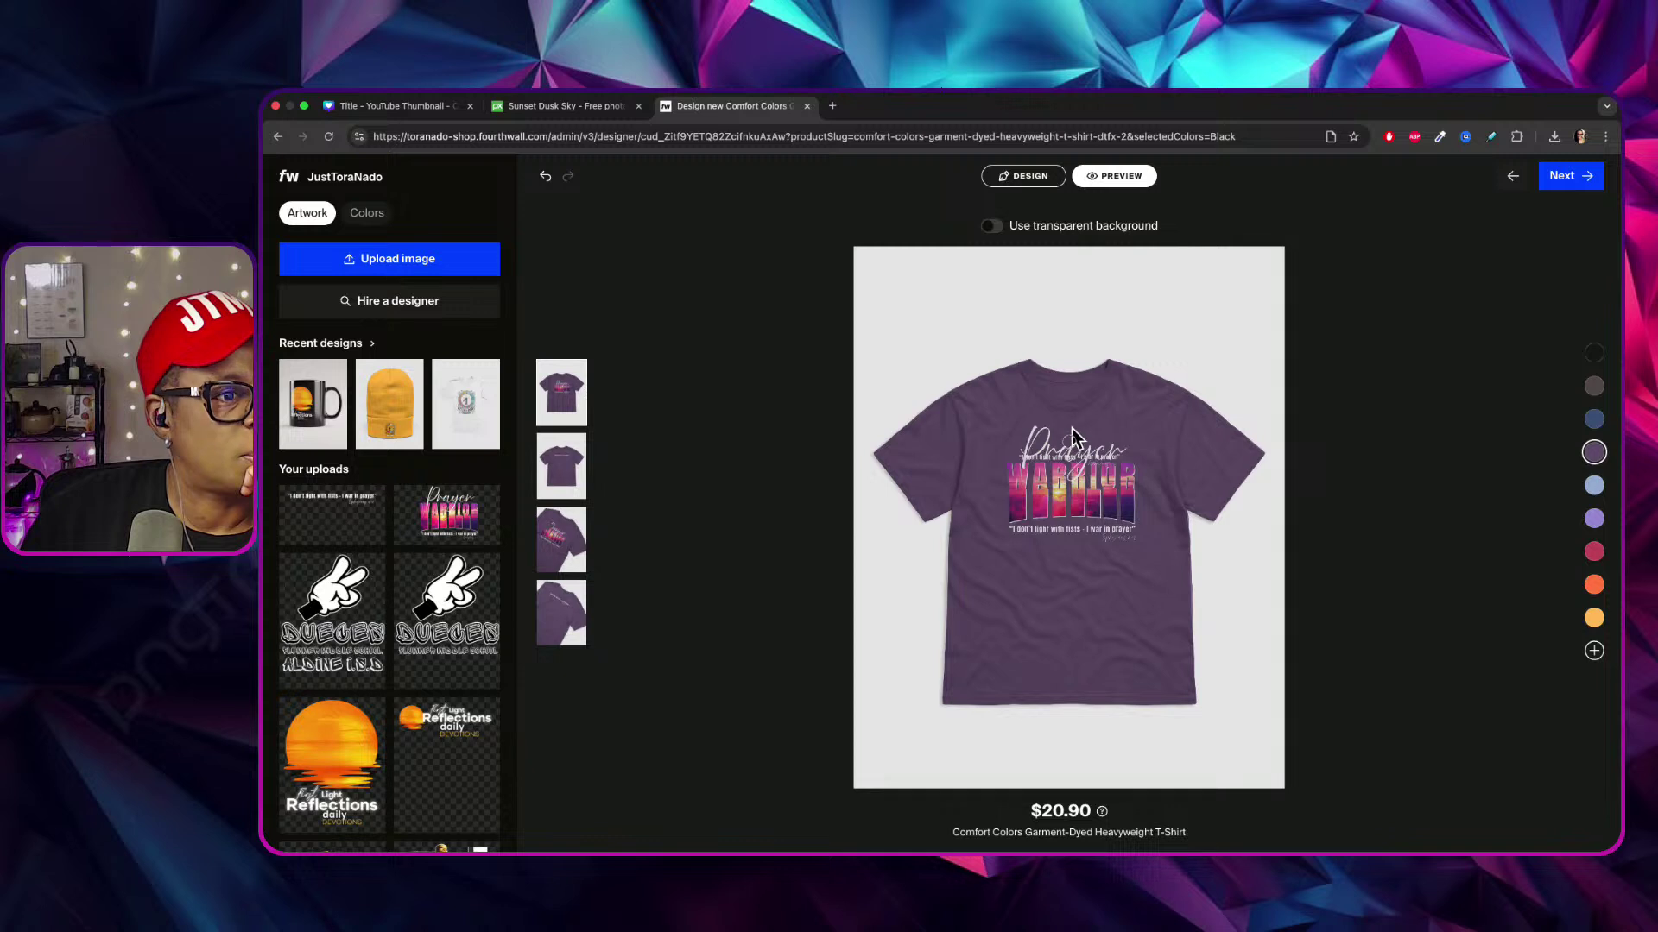
{"action": "left_click", "coordinate": [575, 544]}
{"action": "left_click", "coordinate": [1001, 176]}
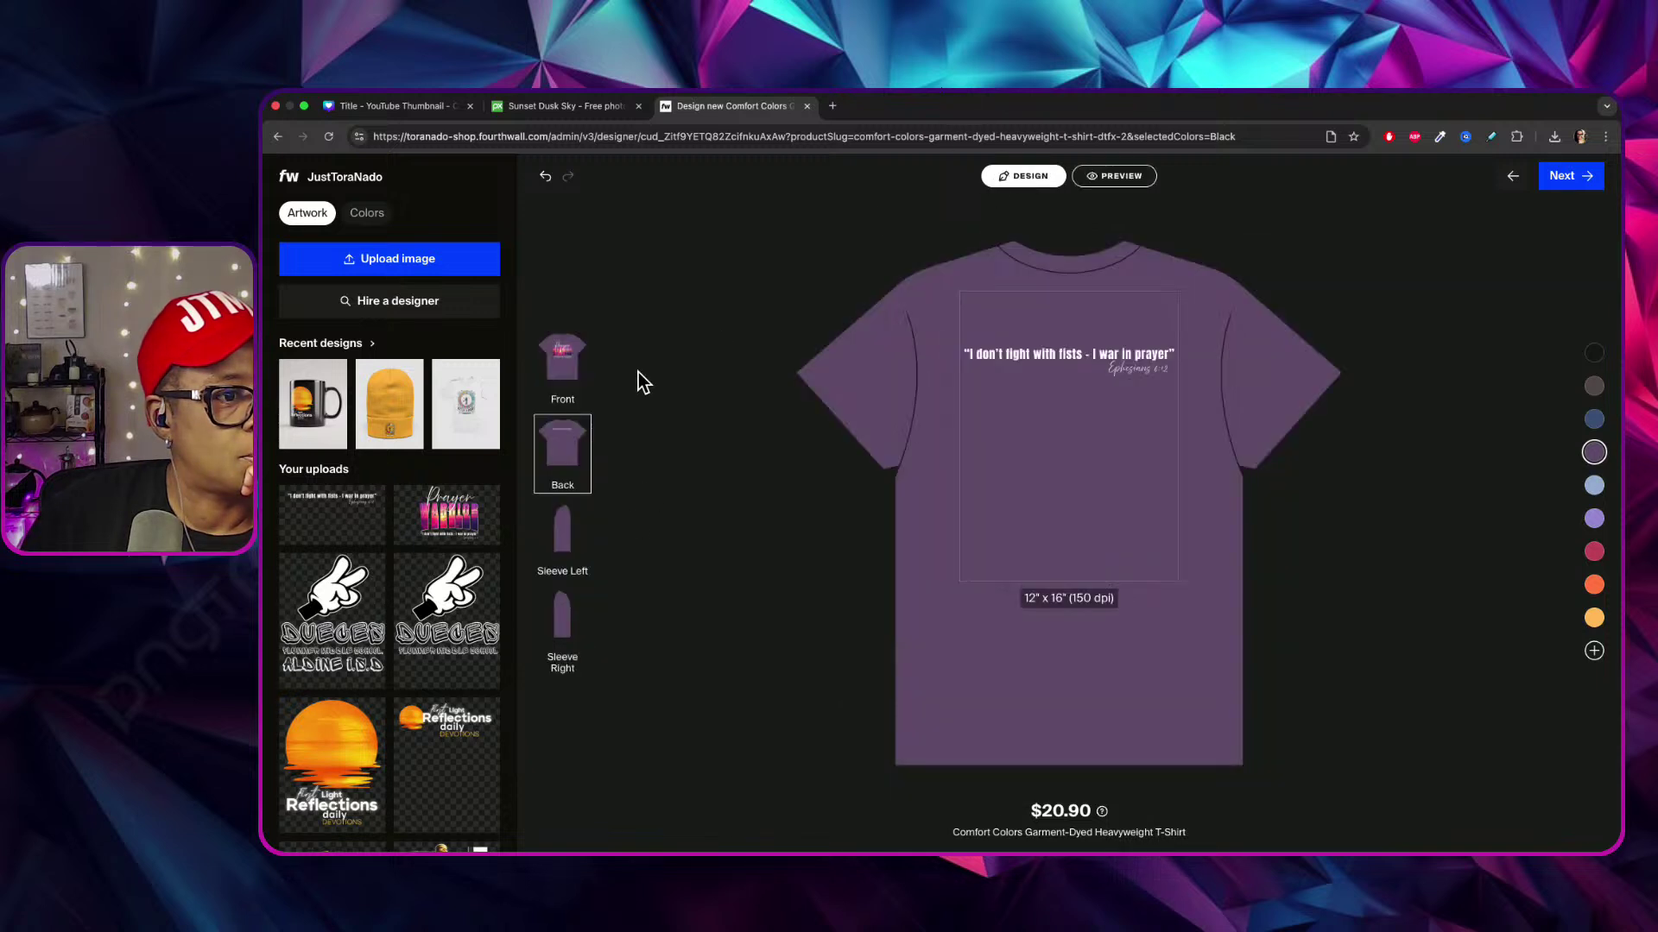
{"action": "left_click", "coordinate": [589, 358]}
{"action": "left_click_drag", "start_coordinate": [1062, 380], "coordinate": [1086, 545]}
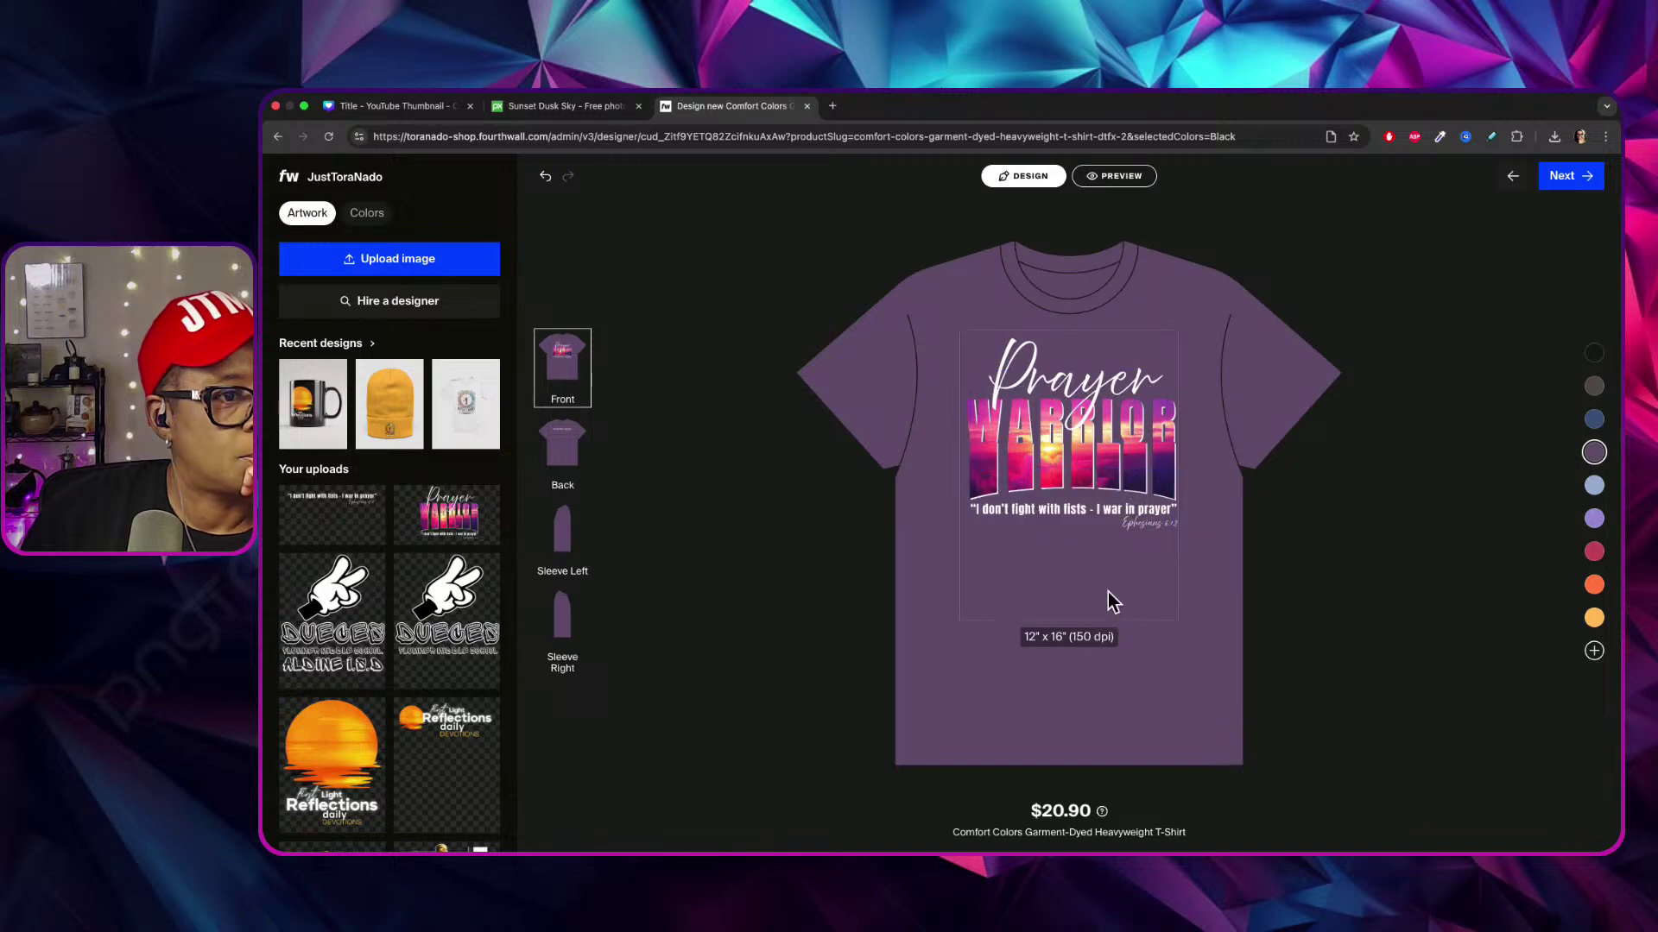
Switch to the Canva design and title page 5, the Prayer WARRIOR version without the quote, as "PW".
{"action": "left_click", "coordinate": [583, 104]}
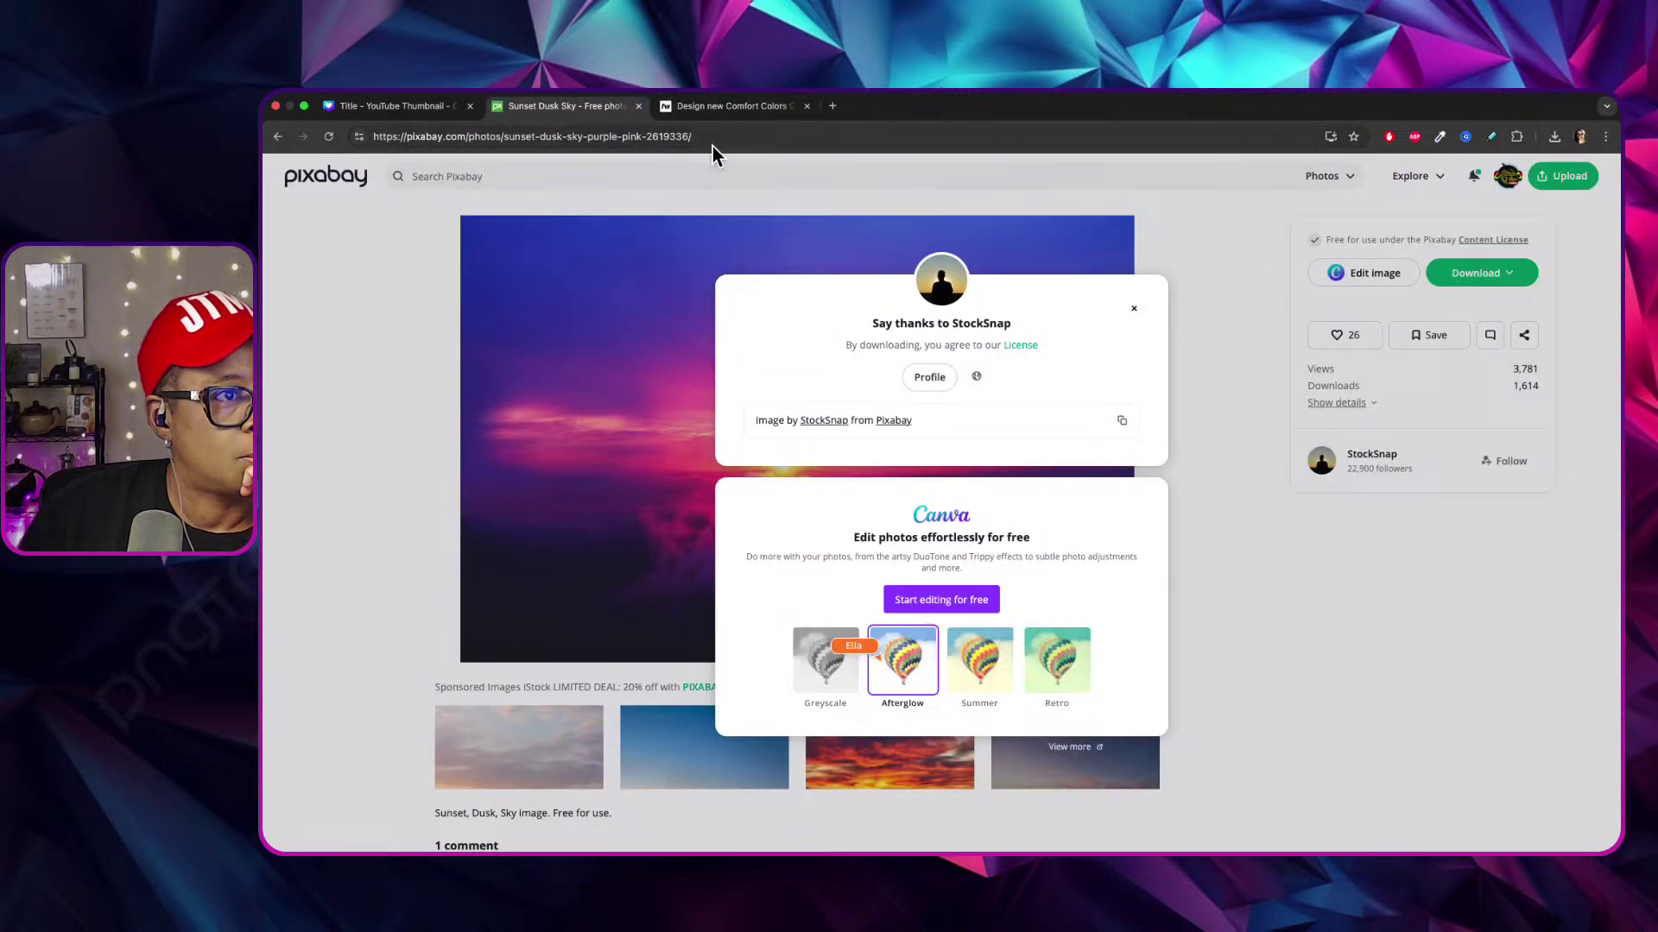
{"action": "left_click", "coordinate": [391, 105]}
{"action": "scroll", "coordinate": [1030, 425], "scroll_direction": "up", "scroll_amount": 5}
{"action": "scroll", "coordinate": [1030, 423], "scroll_direction": "down", "scroll_amount": 8}
{"action": "scroll", "coordinate": [1073, 463], "scroll_direction": "up", "scroll_amount": 4}
{"action": "scroll", "coordinate": [1071, 458], "scroll_direction": "up", "scroll_amount": 6}
{"action": "scroll", "coordinate": [1071, 457], "scroll_direction": "down", "scroll_amount": 3}
{"action": "scroll", "coordinate": [1071, 458], "scroll_direction": "up", "scroll_amount": 4}
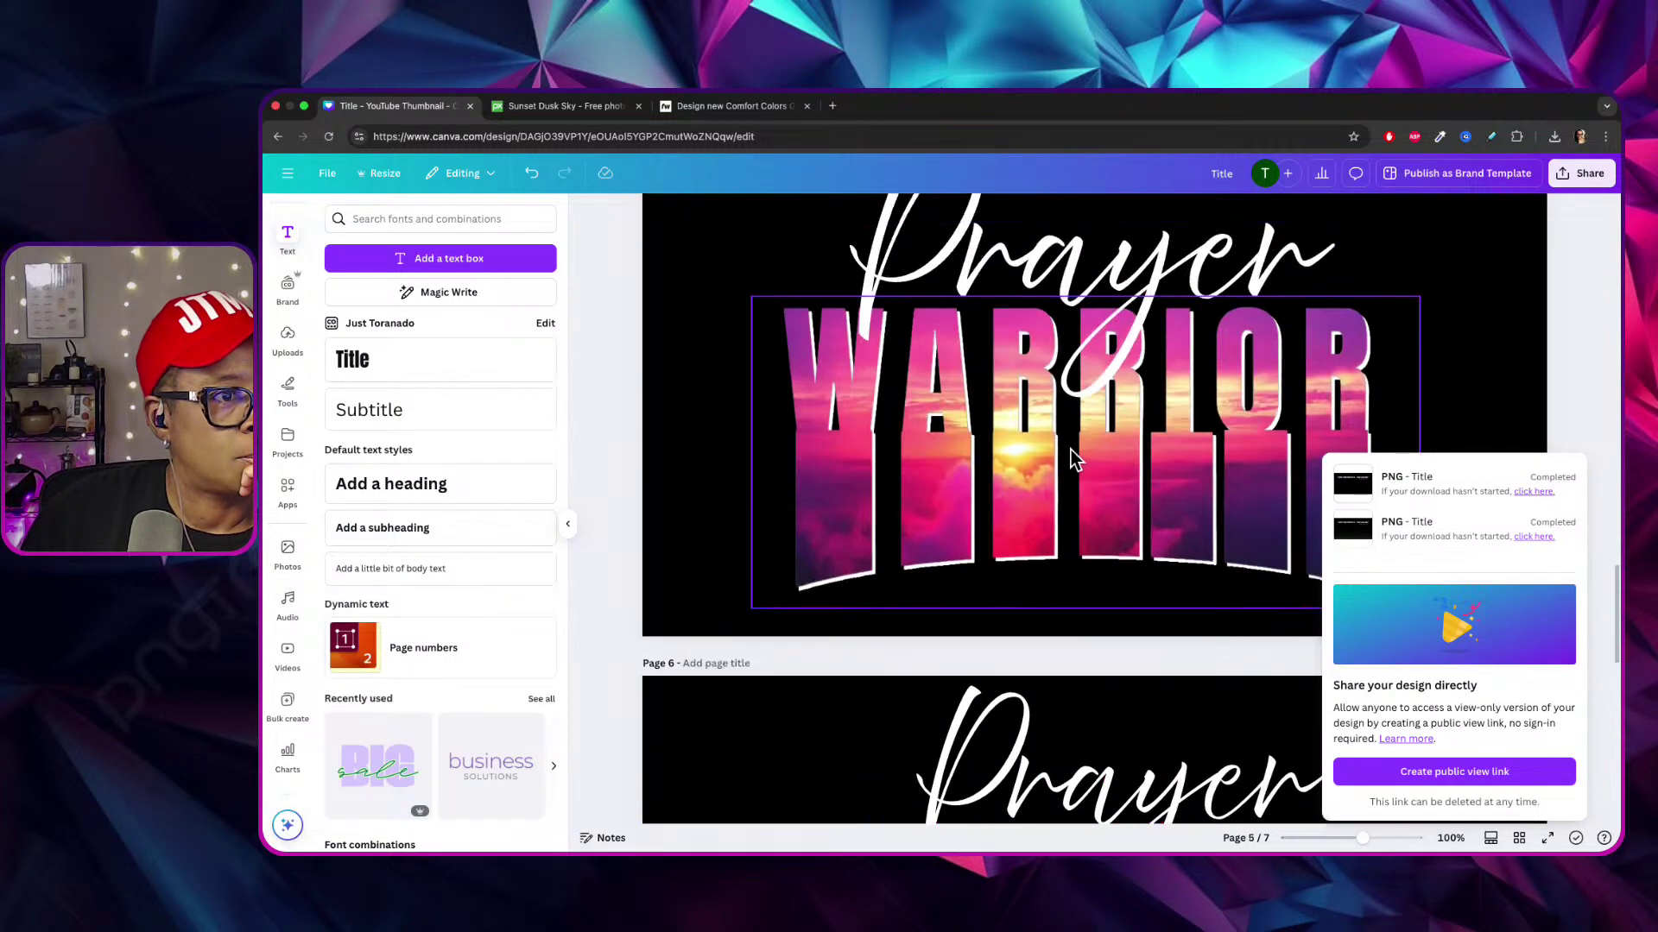
{"action": "left_click", "coordinate": [1563, 415]}
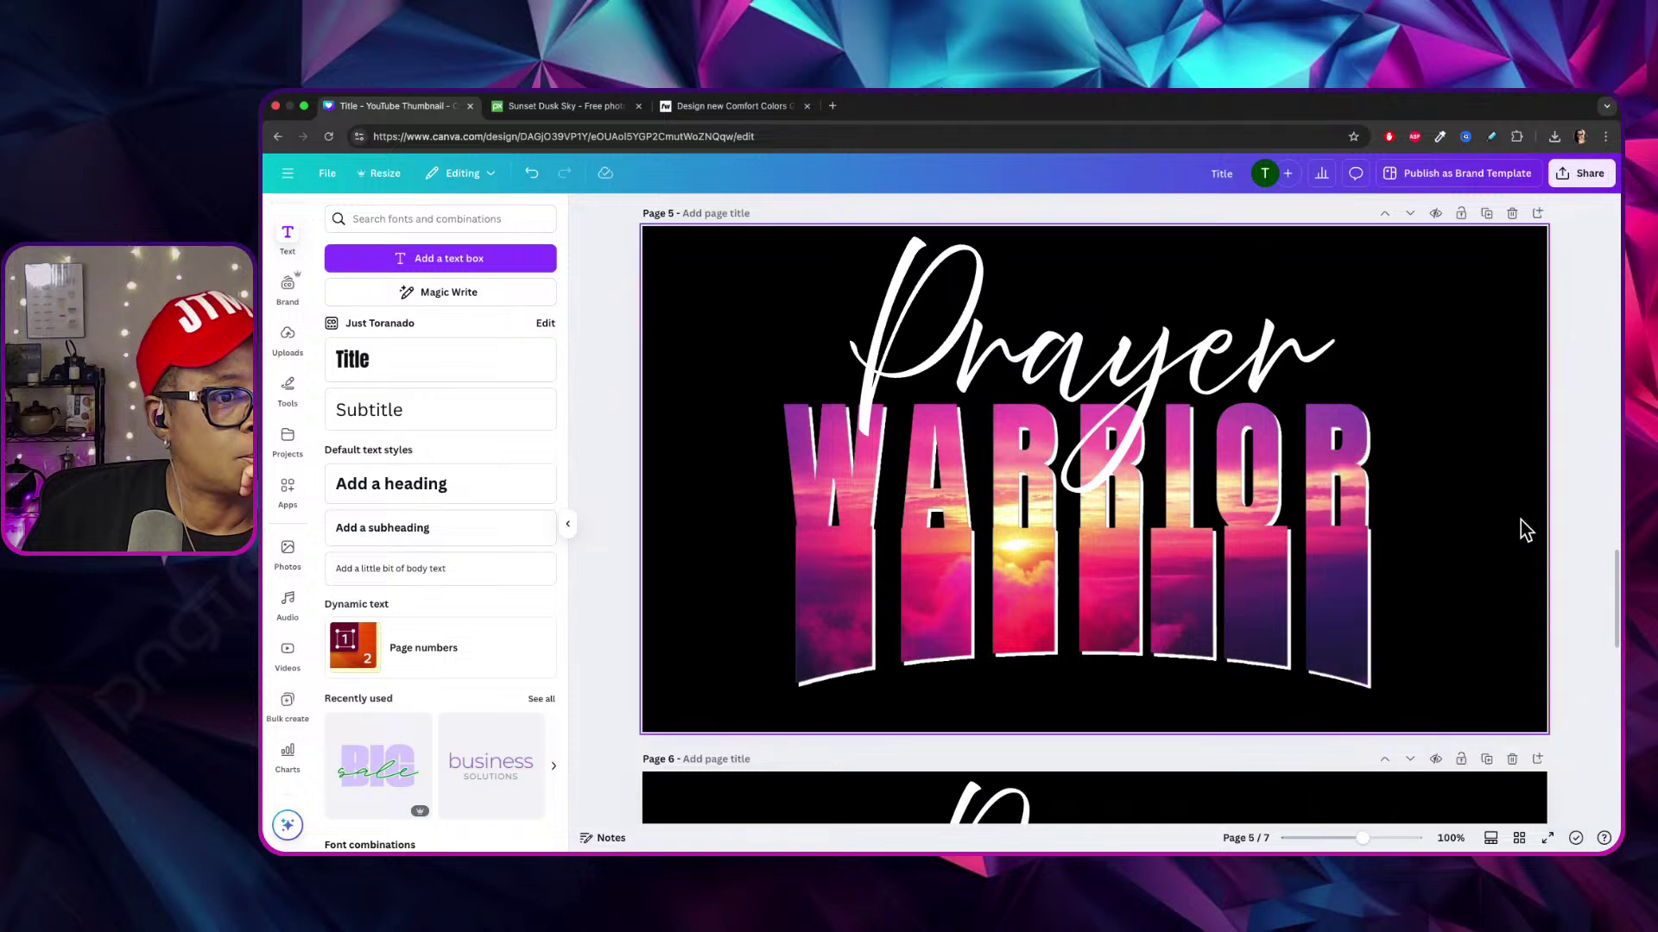
{"action": "scroll", "coordinate": [1494, 527], "scroll_direction": "down", "scroll_amount": 3}
{"action": "scroll", "coordinate": [1454, 545], "scroll_direction": "down", "scroll_amount": 3}
{"action": "scroll", "coordinate": [1454, 545], "scroll_direction": "down", "scroll_amount": 1}
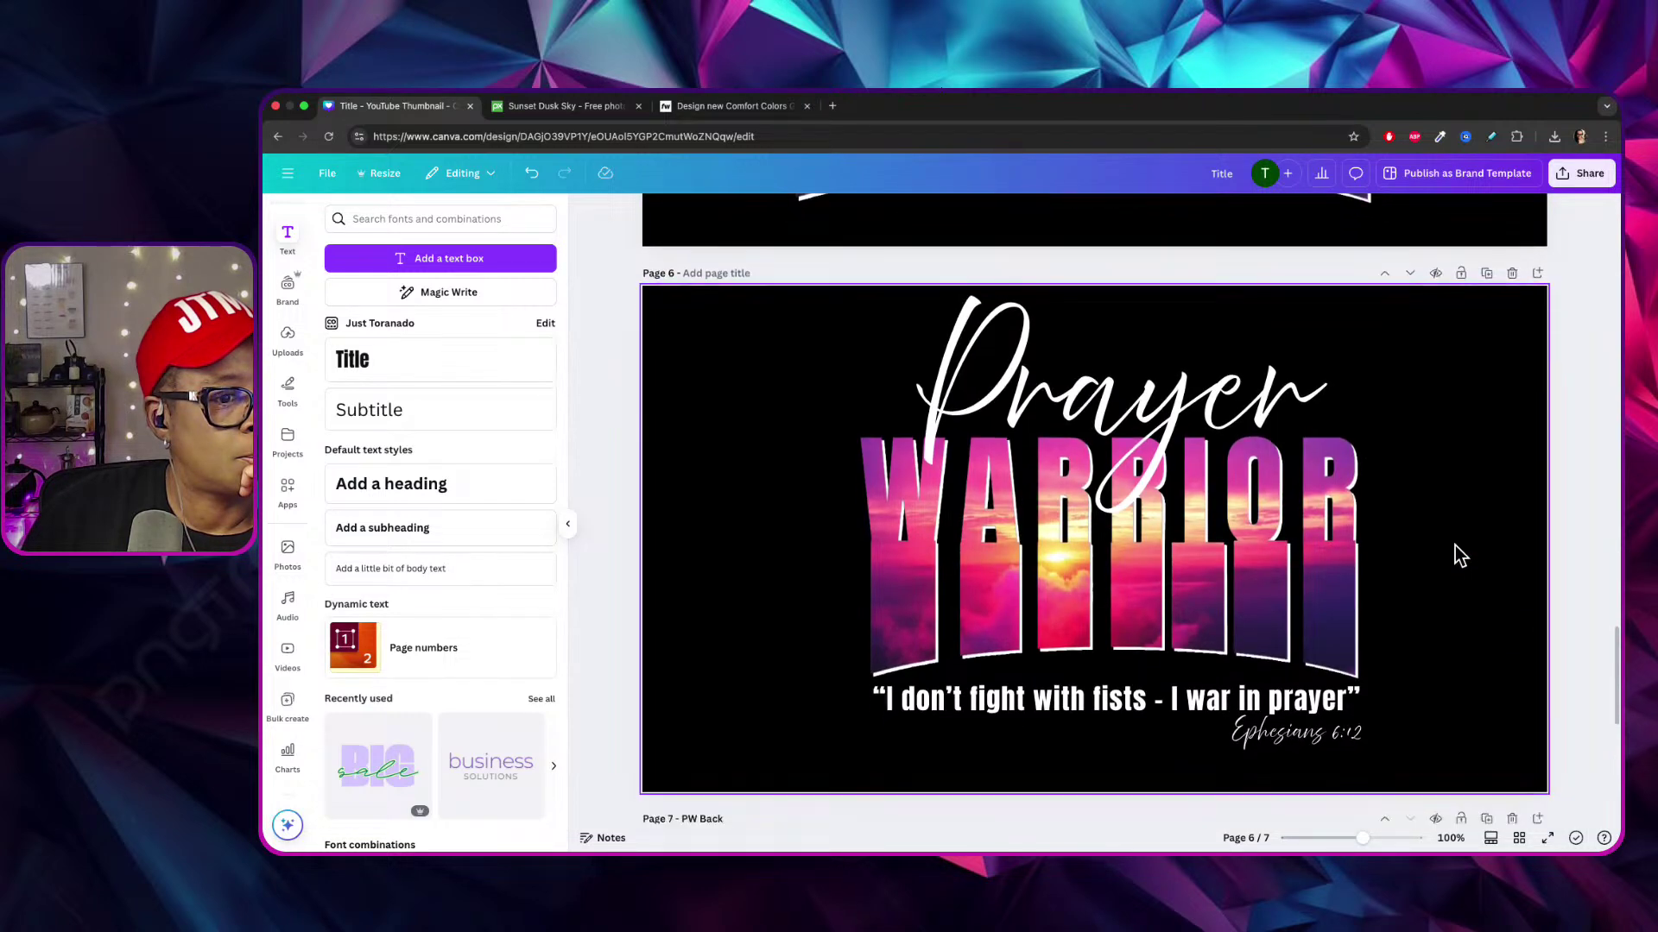
{"action": "scroll", "coordinate": [1454, 545], "scroll_direction": "up", "scroll_amount": 4}
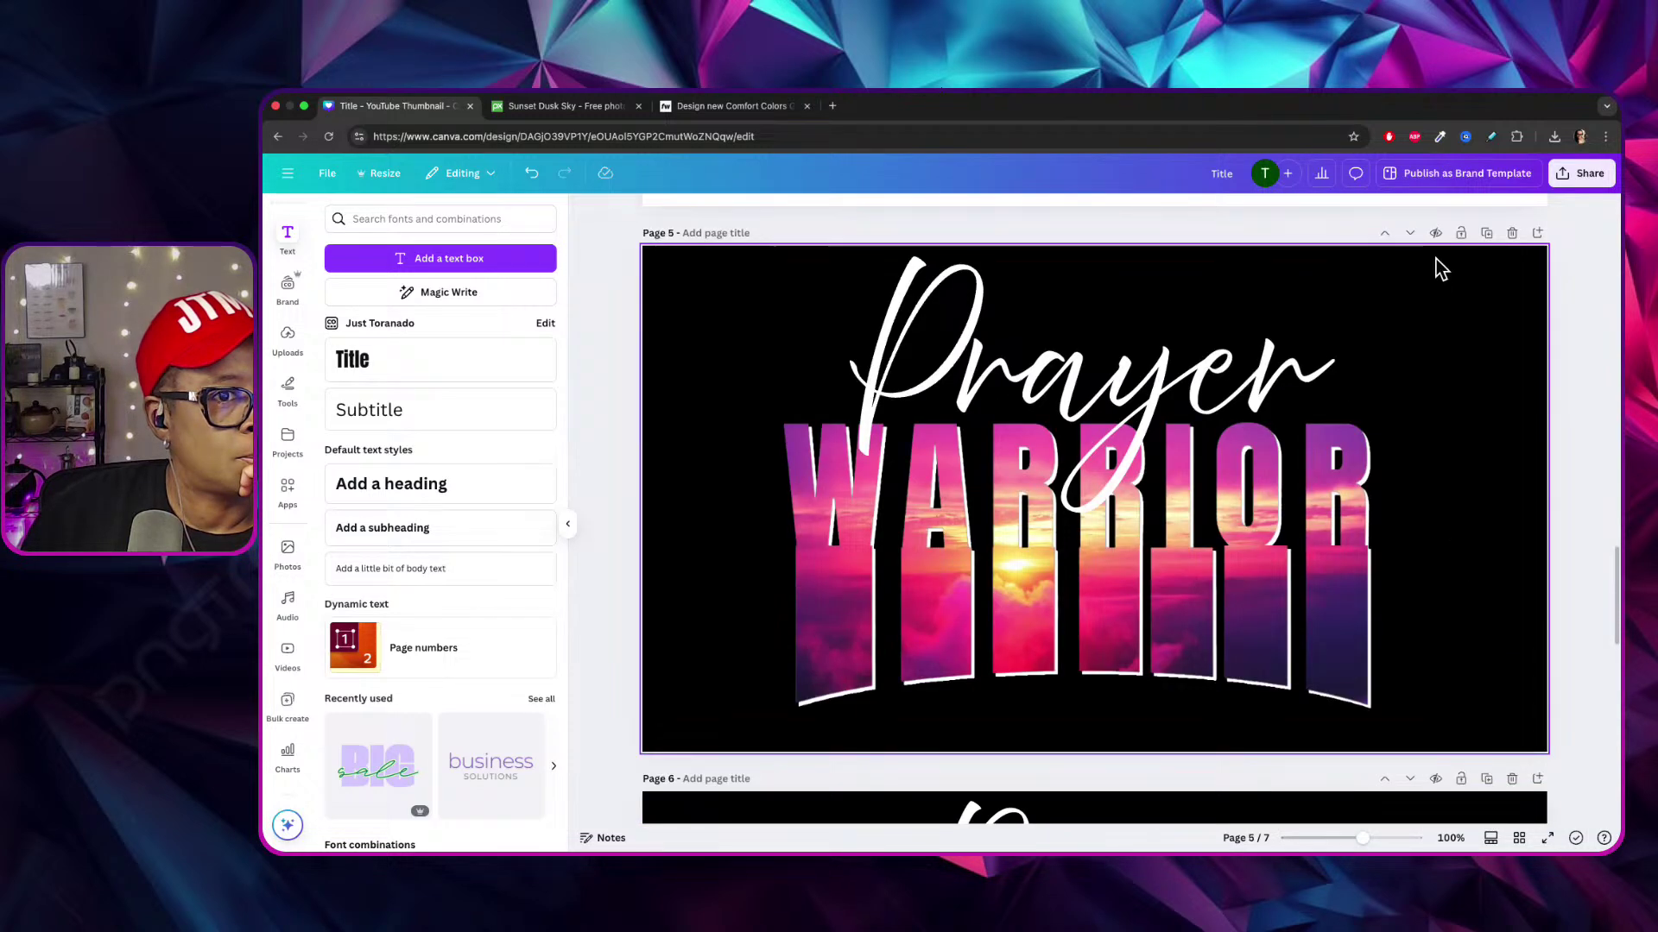
{"action": "left_click", "coordinate": [748, 232]}
{"action": "type", "text": "PW"}
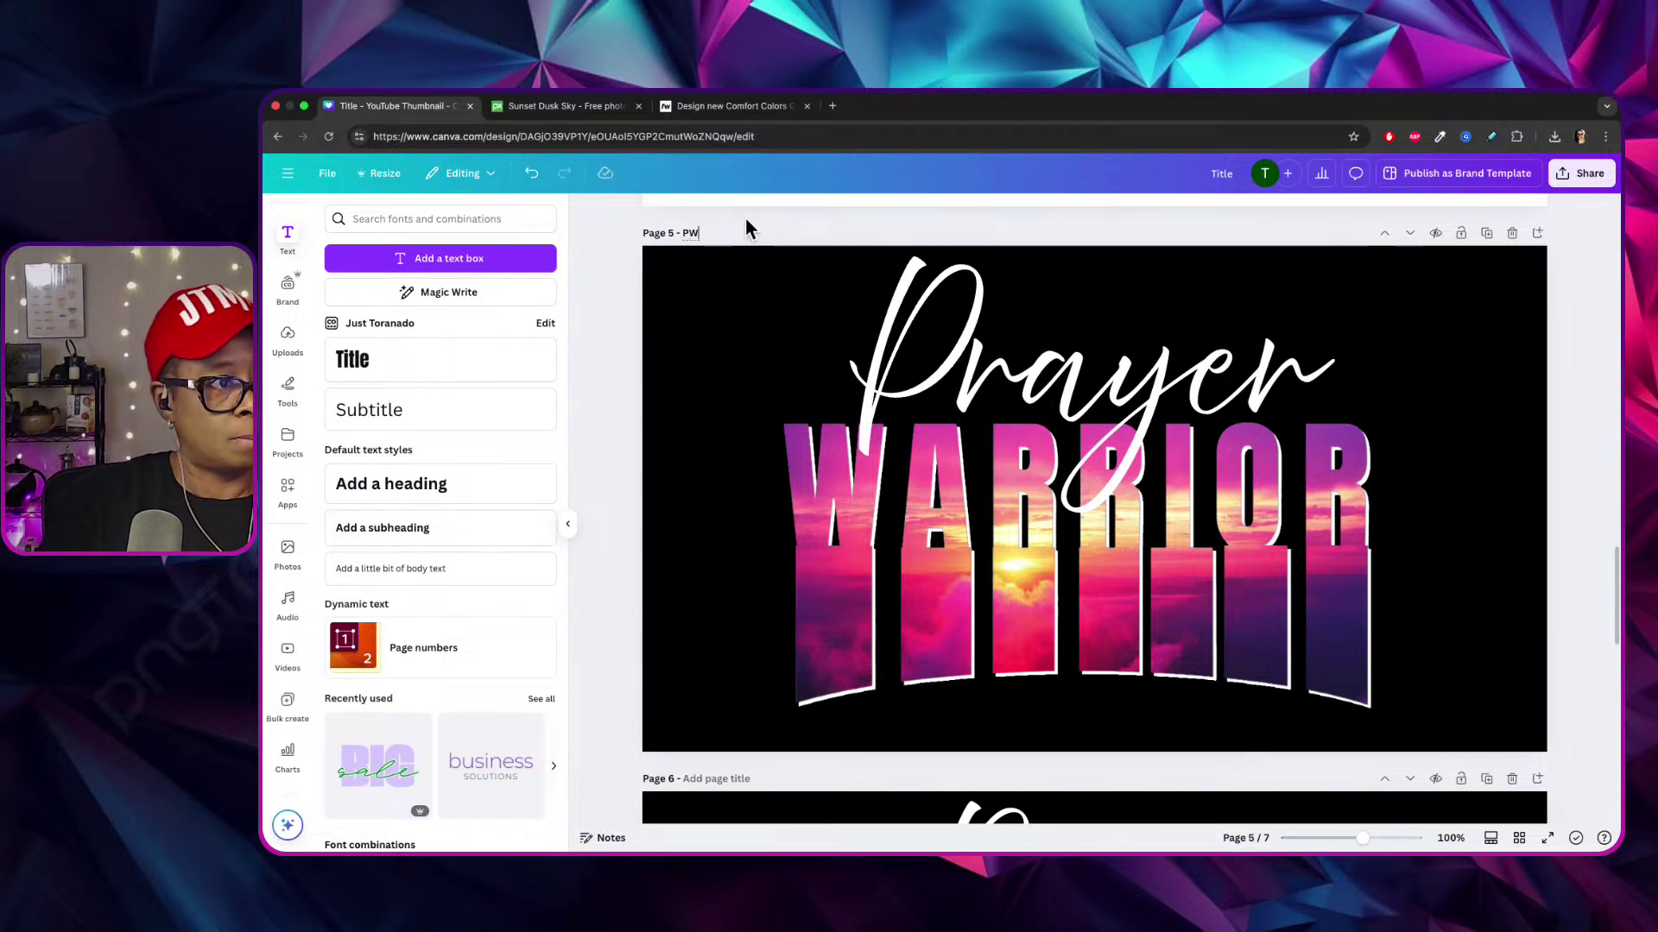
Download only page 5 as a PNG with a transparent background at 4,000 × 2,250 px.
{"action": "left_click", "coordinate": [1570, 170]}
{"action": "left_click", "coordinate": [1364, 466]}
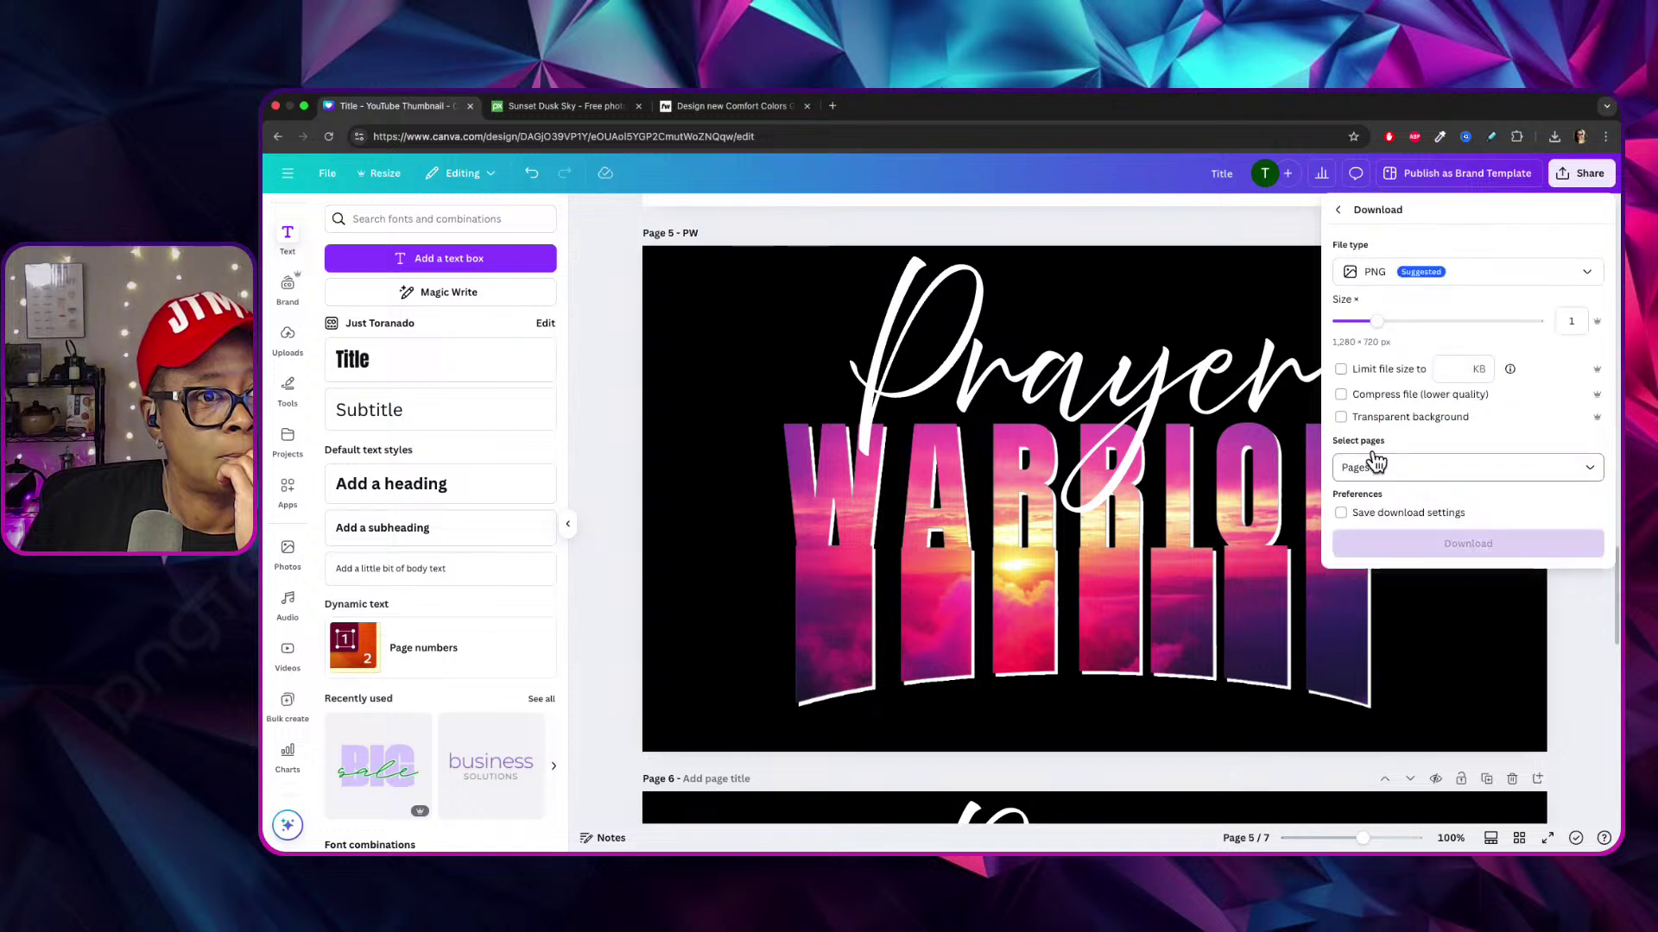
{"action": "left_click", "coordinate": [1368, 466]}
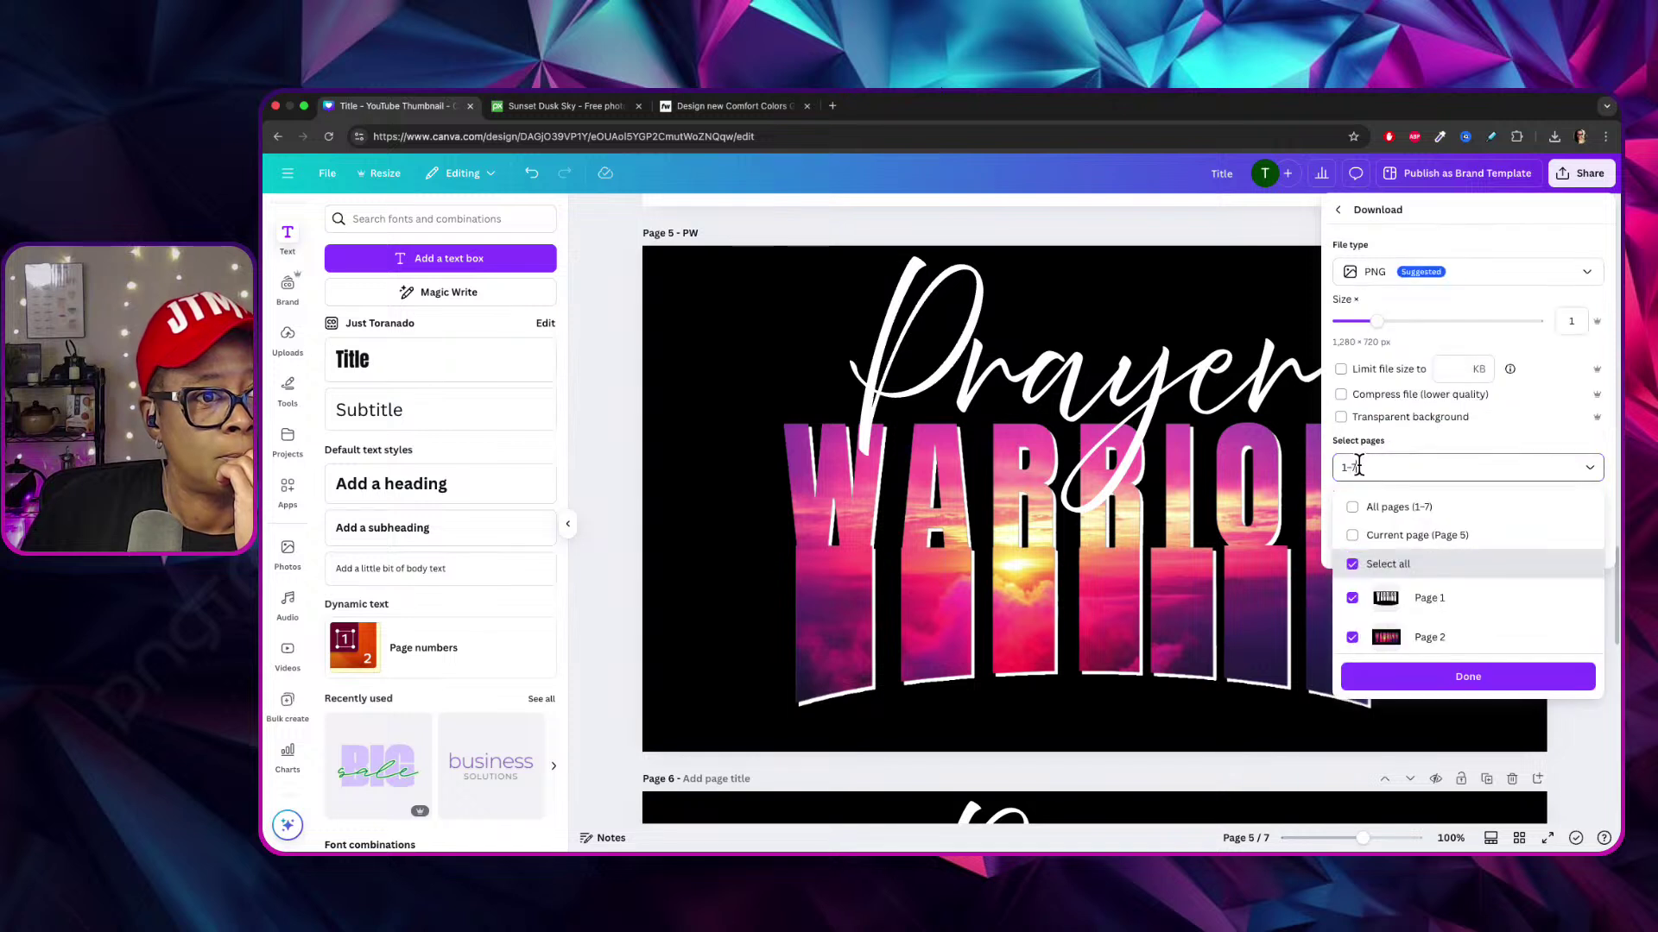
{"action": "left_click", "coordinate": [1363, 560]}
{"action": "scroll", "coordinate": [1381, 587], "scroll_direction": "down", "scroll_amount": 5}
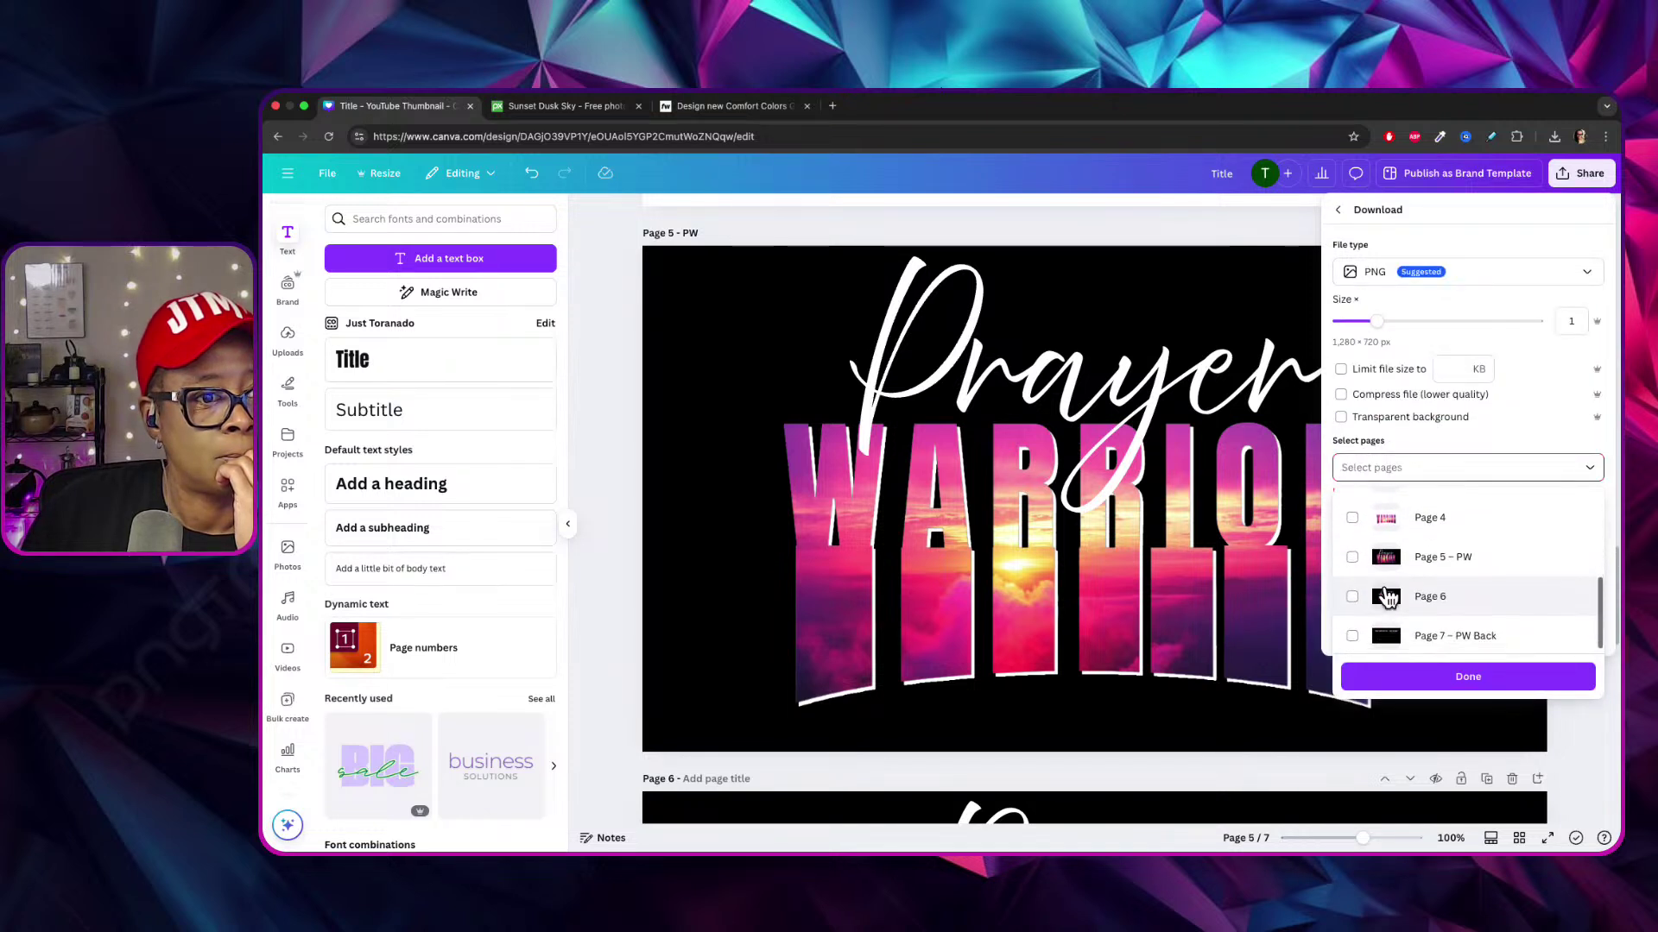
{"action": "left_click", "coordinate": [1352, 550]}
{"action": "left_click_drag", "start_coordinate": [1376, 321], "coordinate": [1548, 322]}
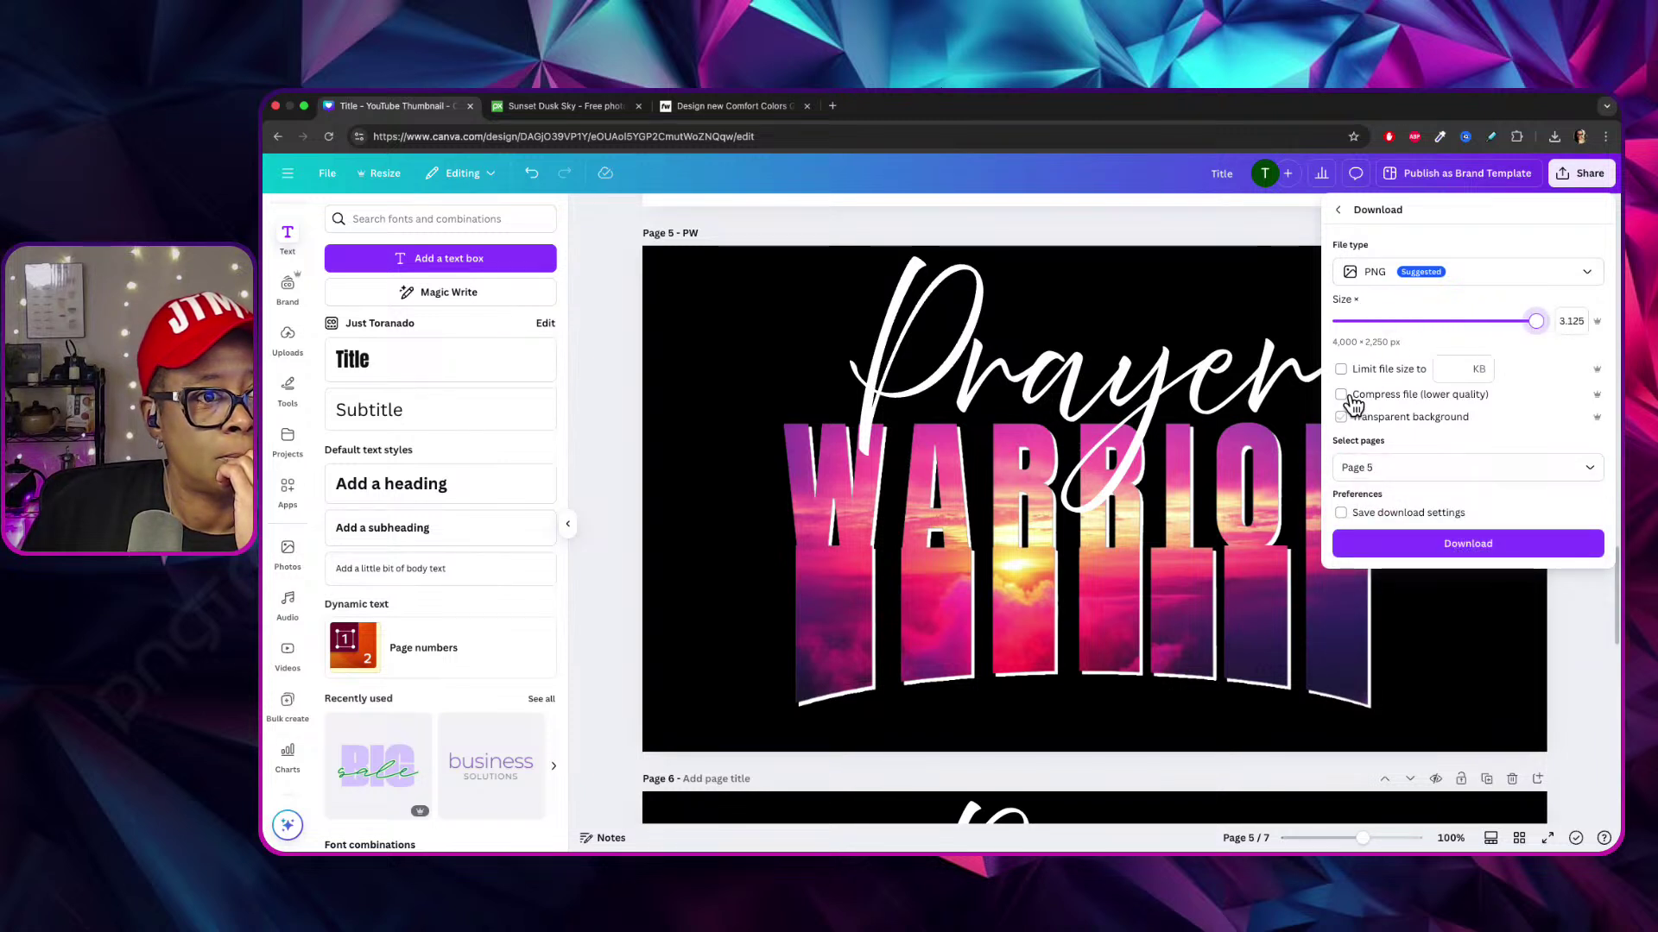
{"action": "left_click", "coordinate": [1469, 544]}
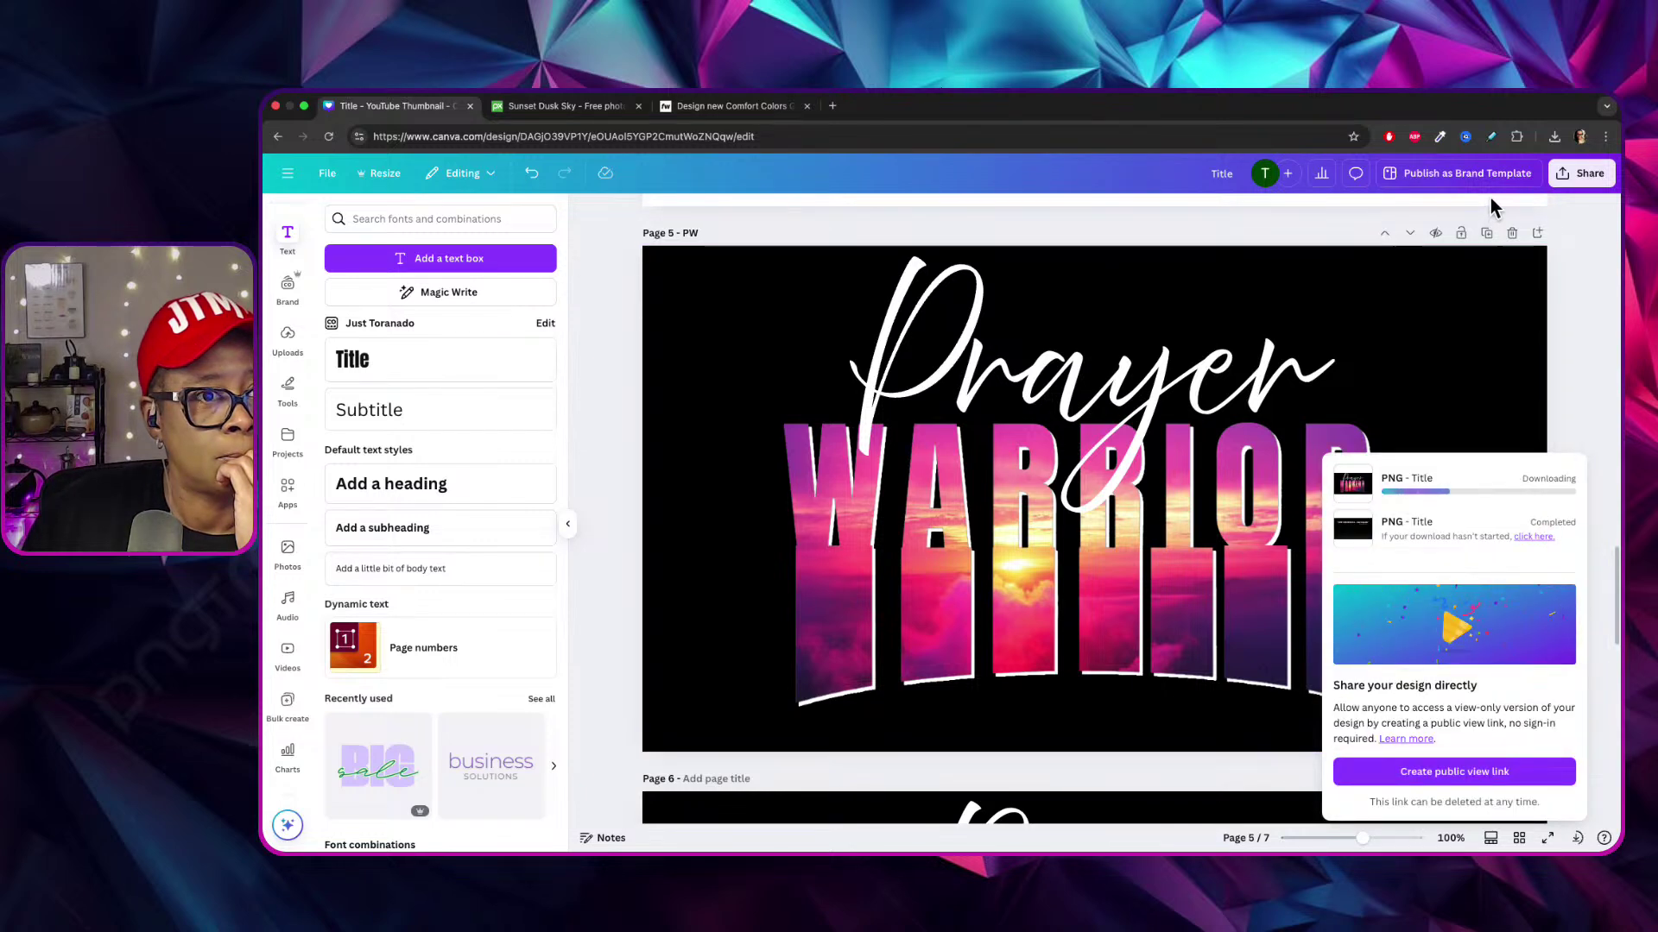
Upload the downloaded page 5 image to the Fourthwall designer and replace the shirt front's artwork with this quote-free version.
{"action": "left_click_drag", "start_coordinate": [1440, 173], "coordinate": [370, 490]}
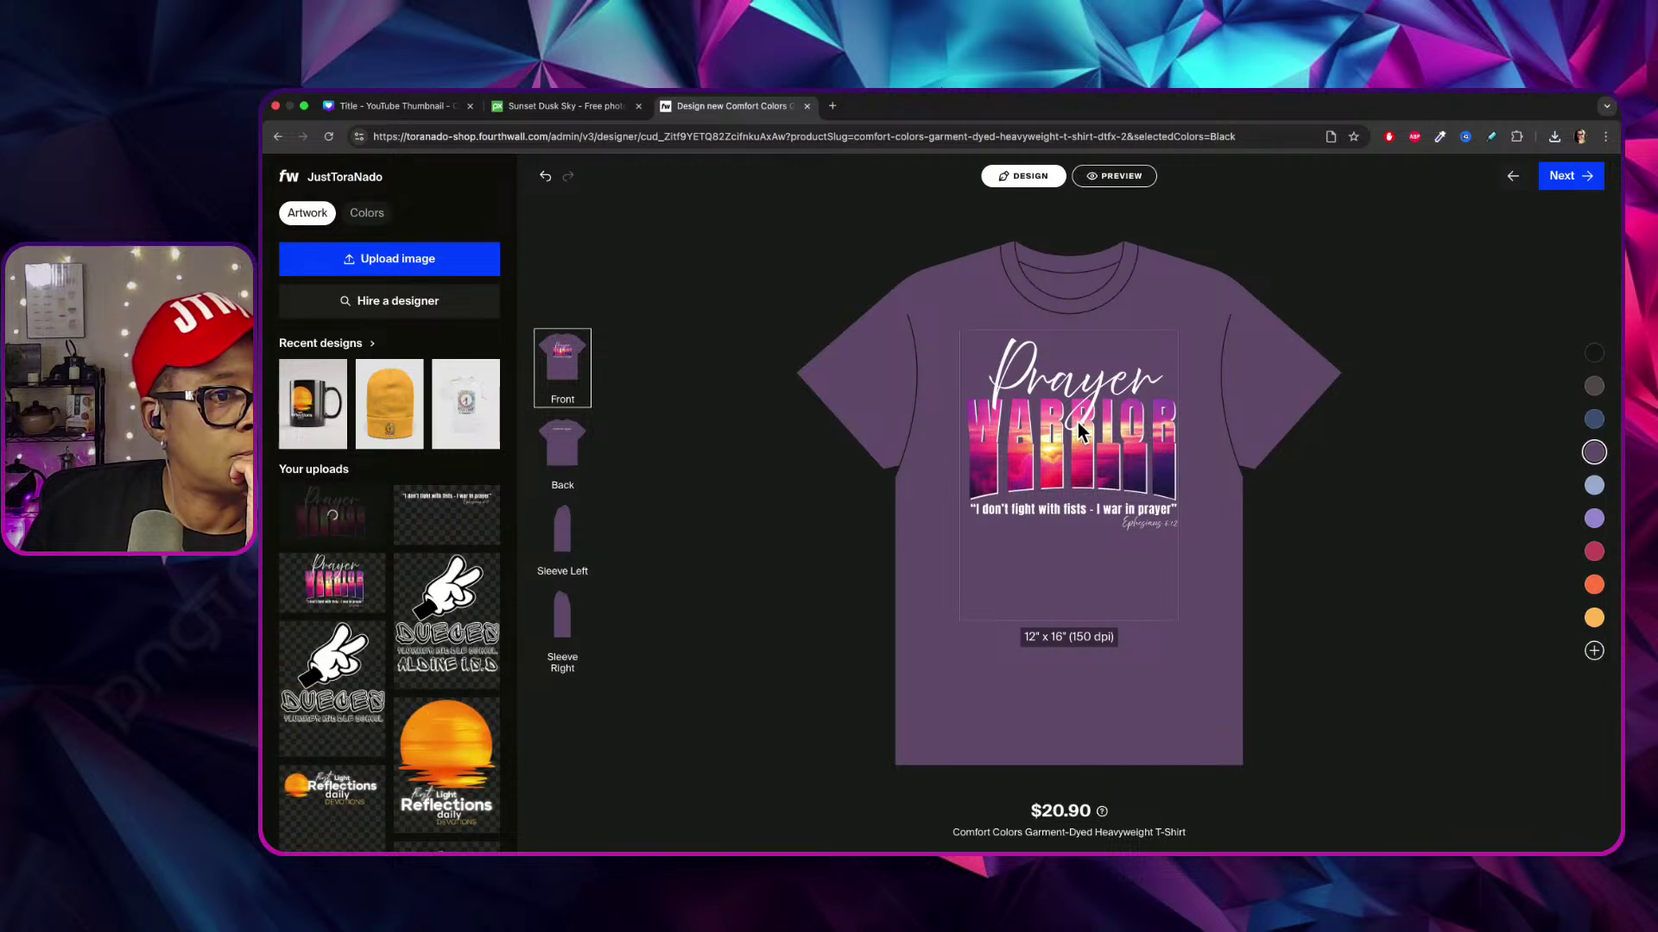
{"action": "left_click", "coordinate": [1109, 571]}
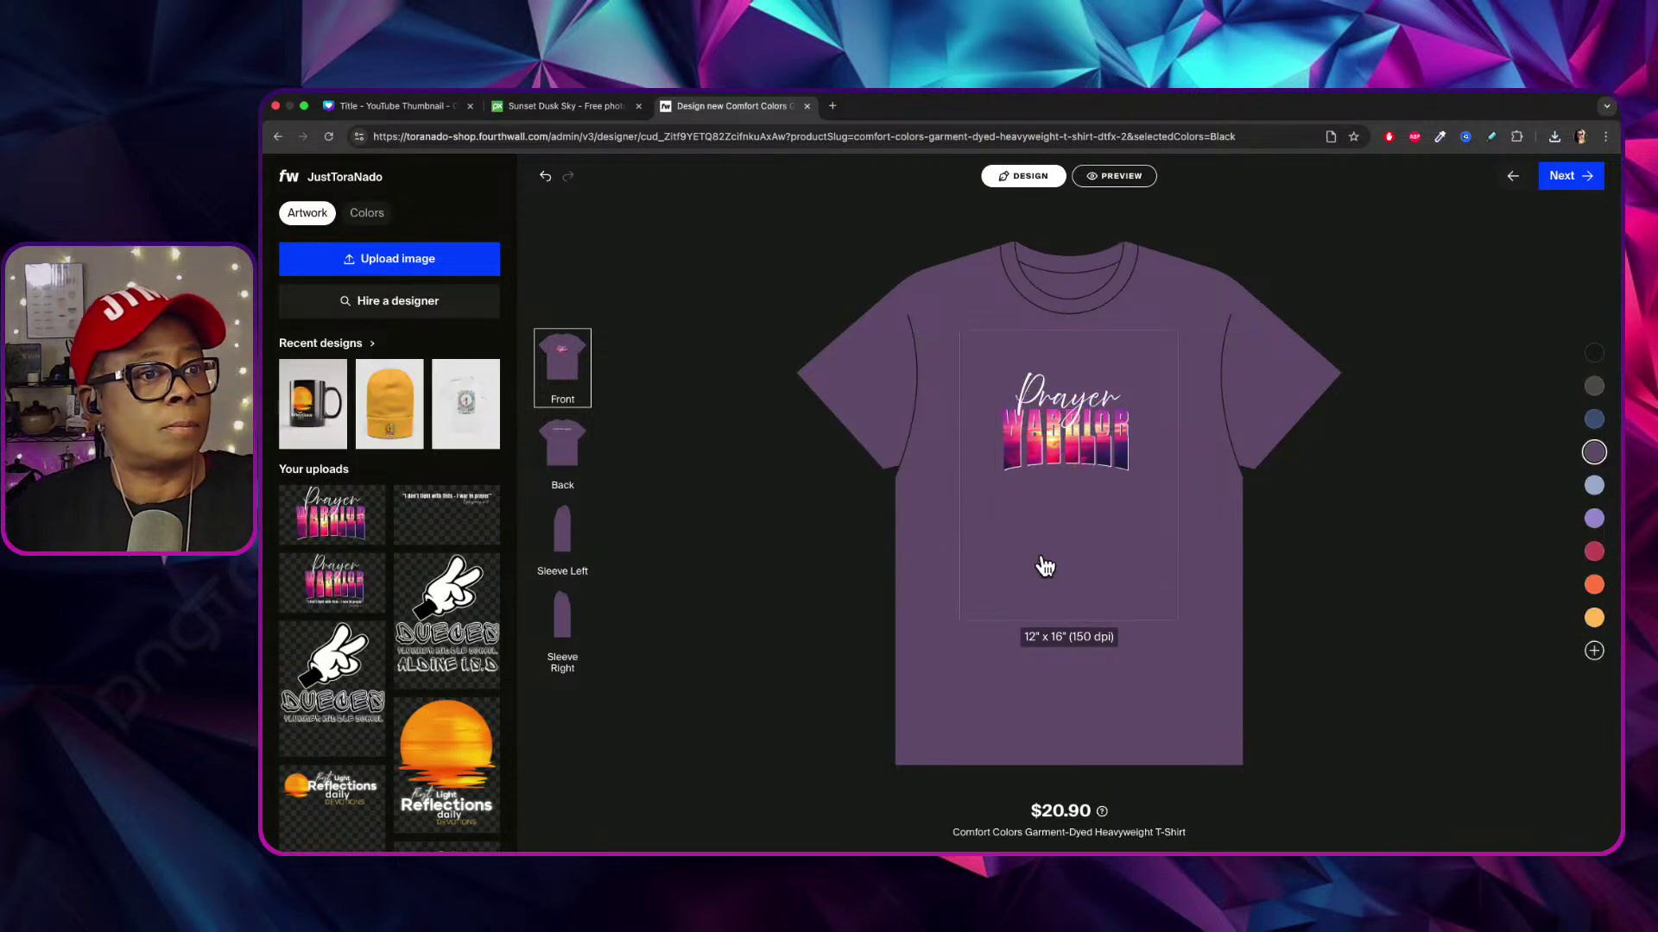
Enlarge the front Prayer WARRIOR image to about 16.88" × 9.49" and position it near the top of the print area.
{"action": "left_click", "coordinate": [1090, 429]}
{"action": "left_click_drag", "start_coordinate": [1090, 429], "coordinate": [1054, 445]}
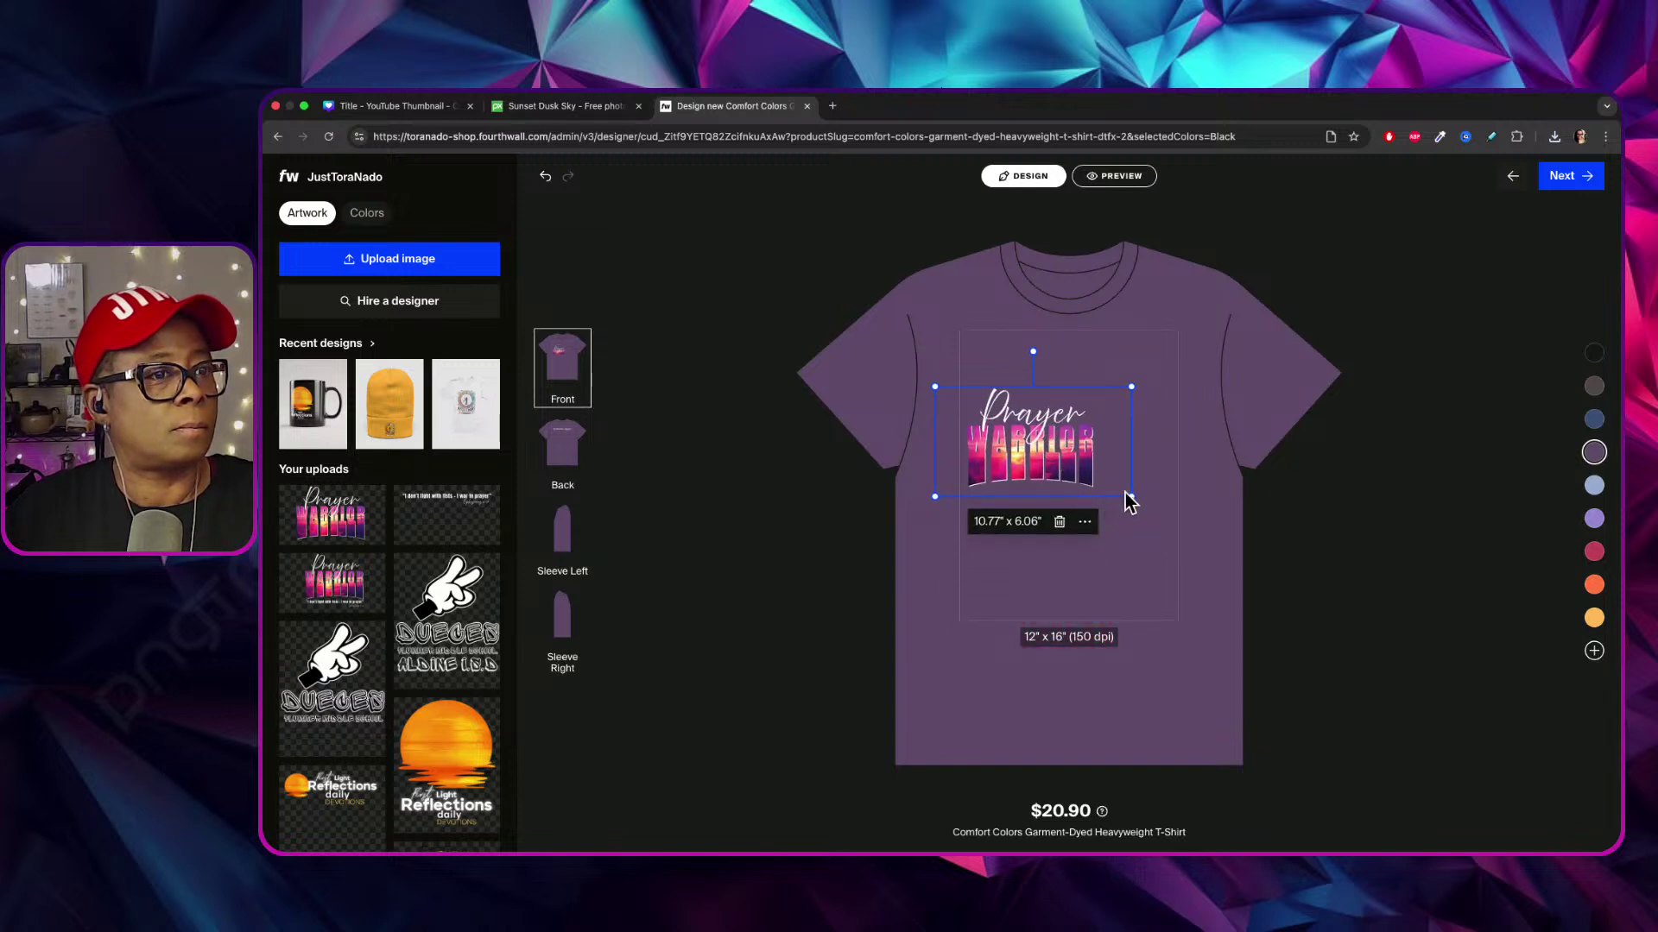
{"action": "left_click_drag", "start_coordinate": [1131, 493], "coordinate": [1180, 537]}
{"action": "left_click_drag", "start_coordinate": [1041, 423], "coordinate": [1078, 393]}
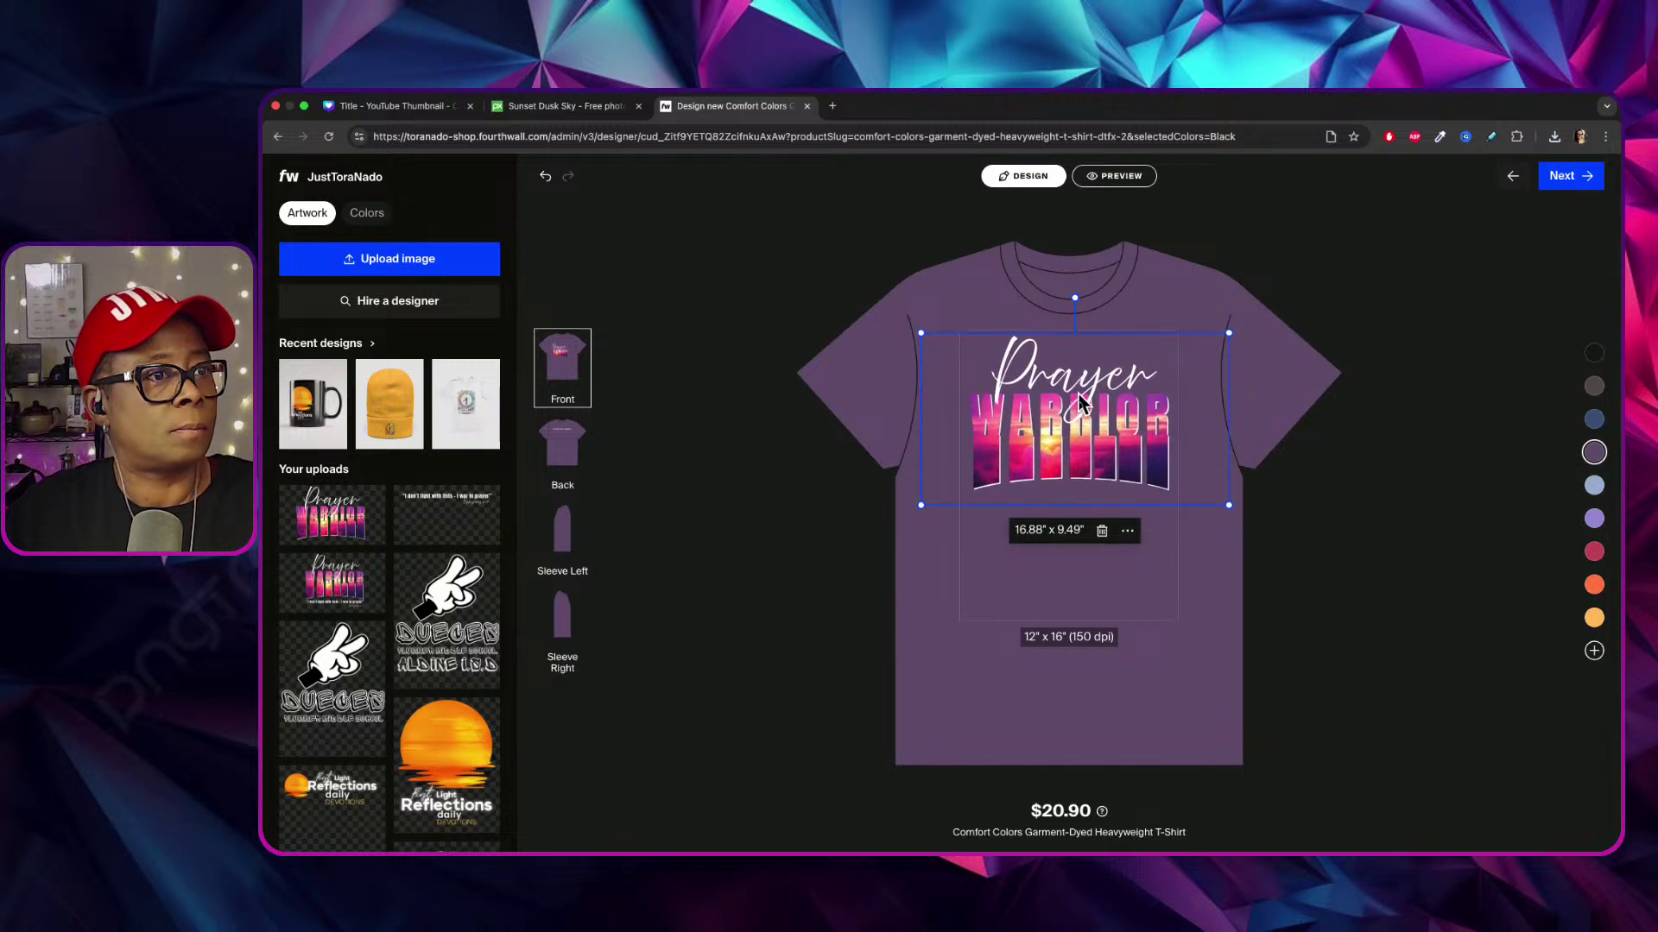
{"action": "left_click", "coordinate": [1249, 574]}
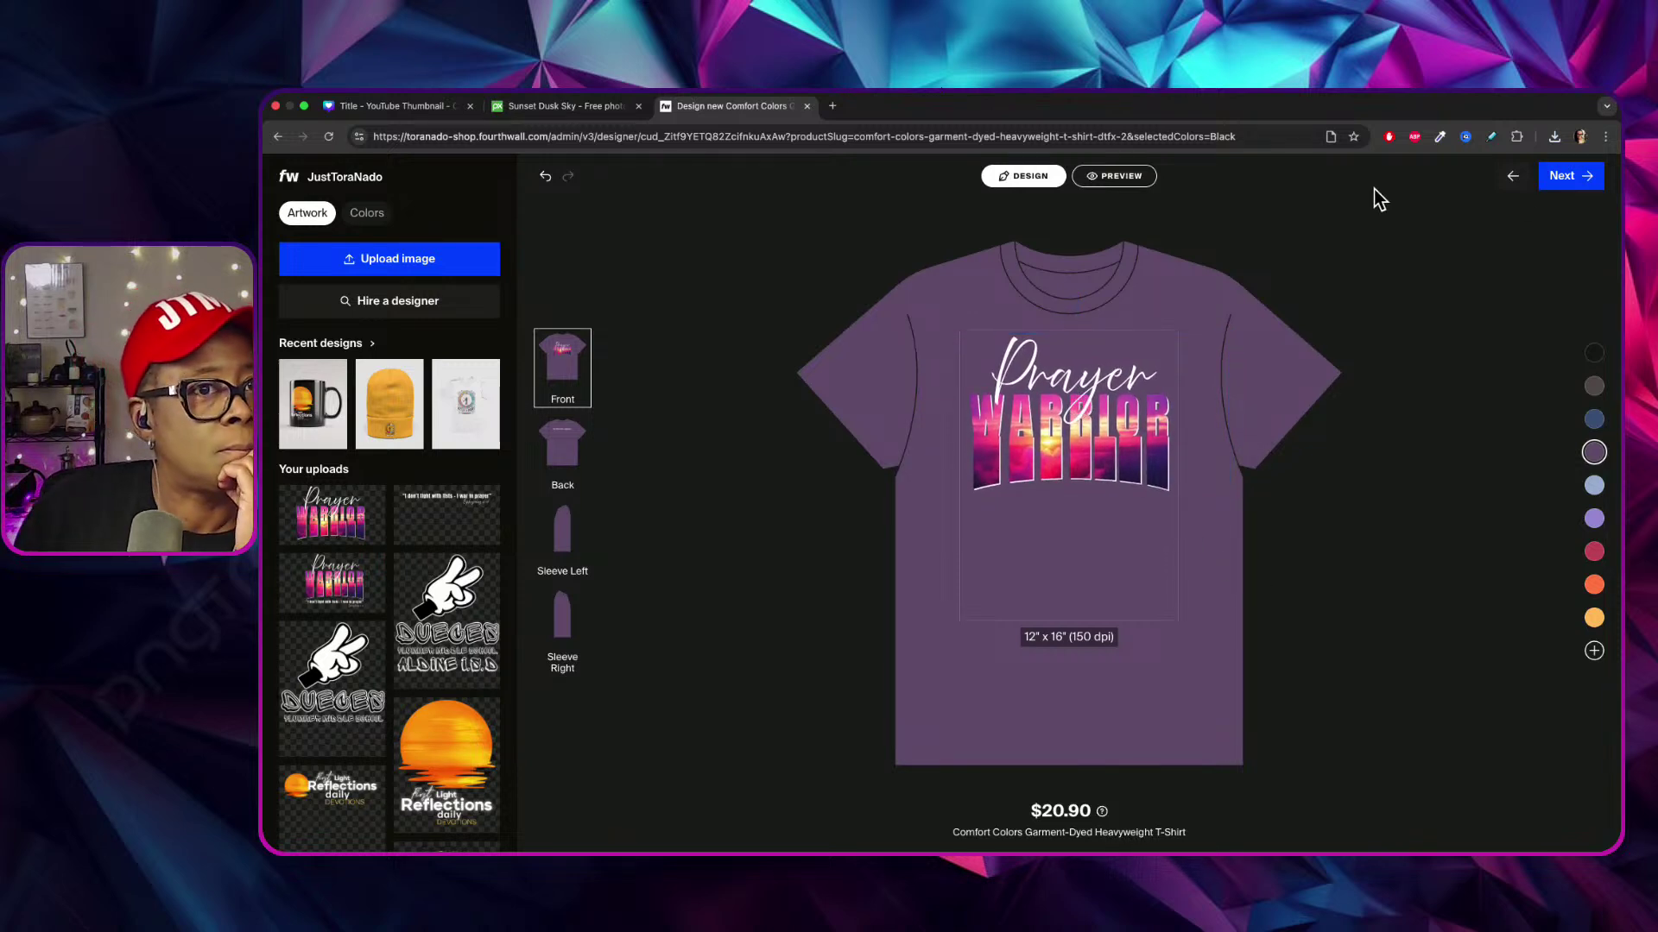
Preview the shirt mockup and examine the front view's Prayer WARRIOR artwork up close.
{"action": "left_click", "coordinate": [1144, 176]}
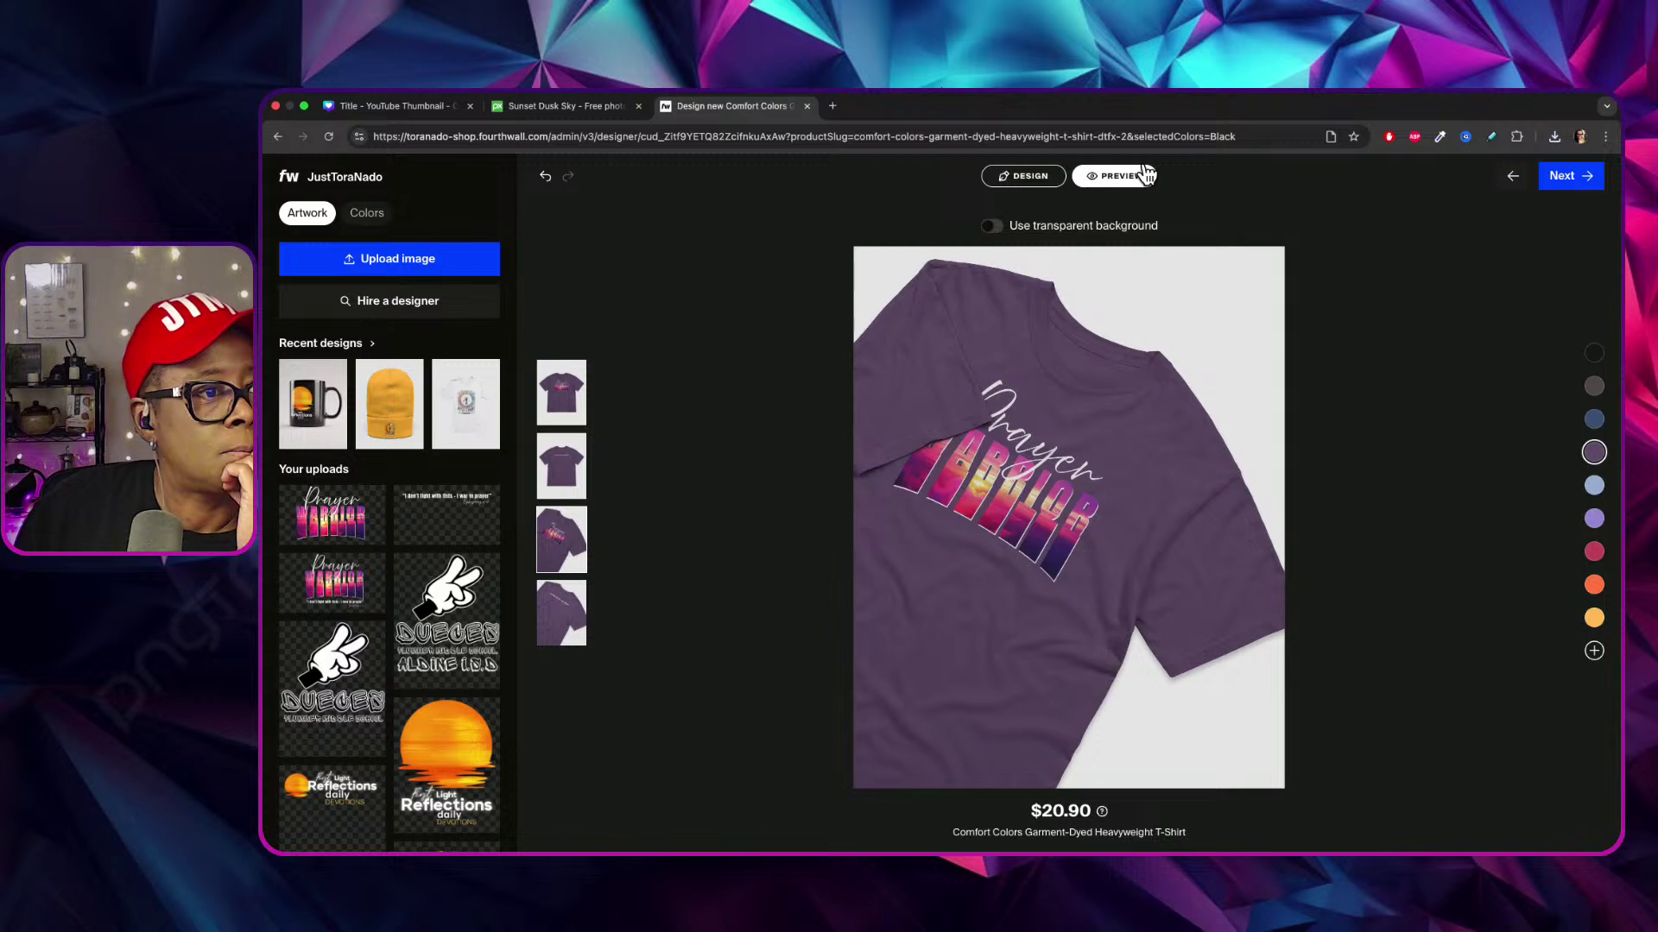
{"action": "left_click", "coordinate": [566, 382]}
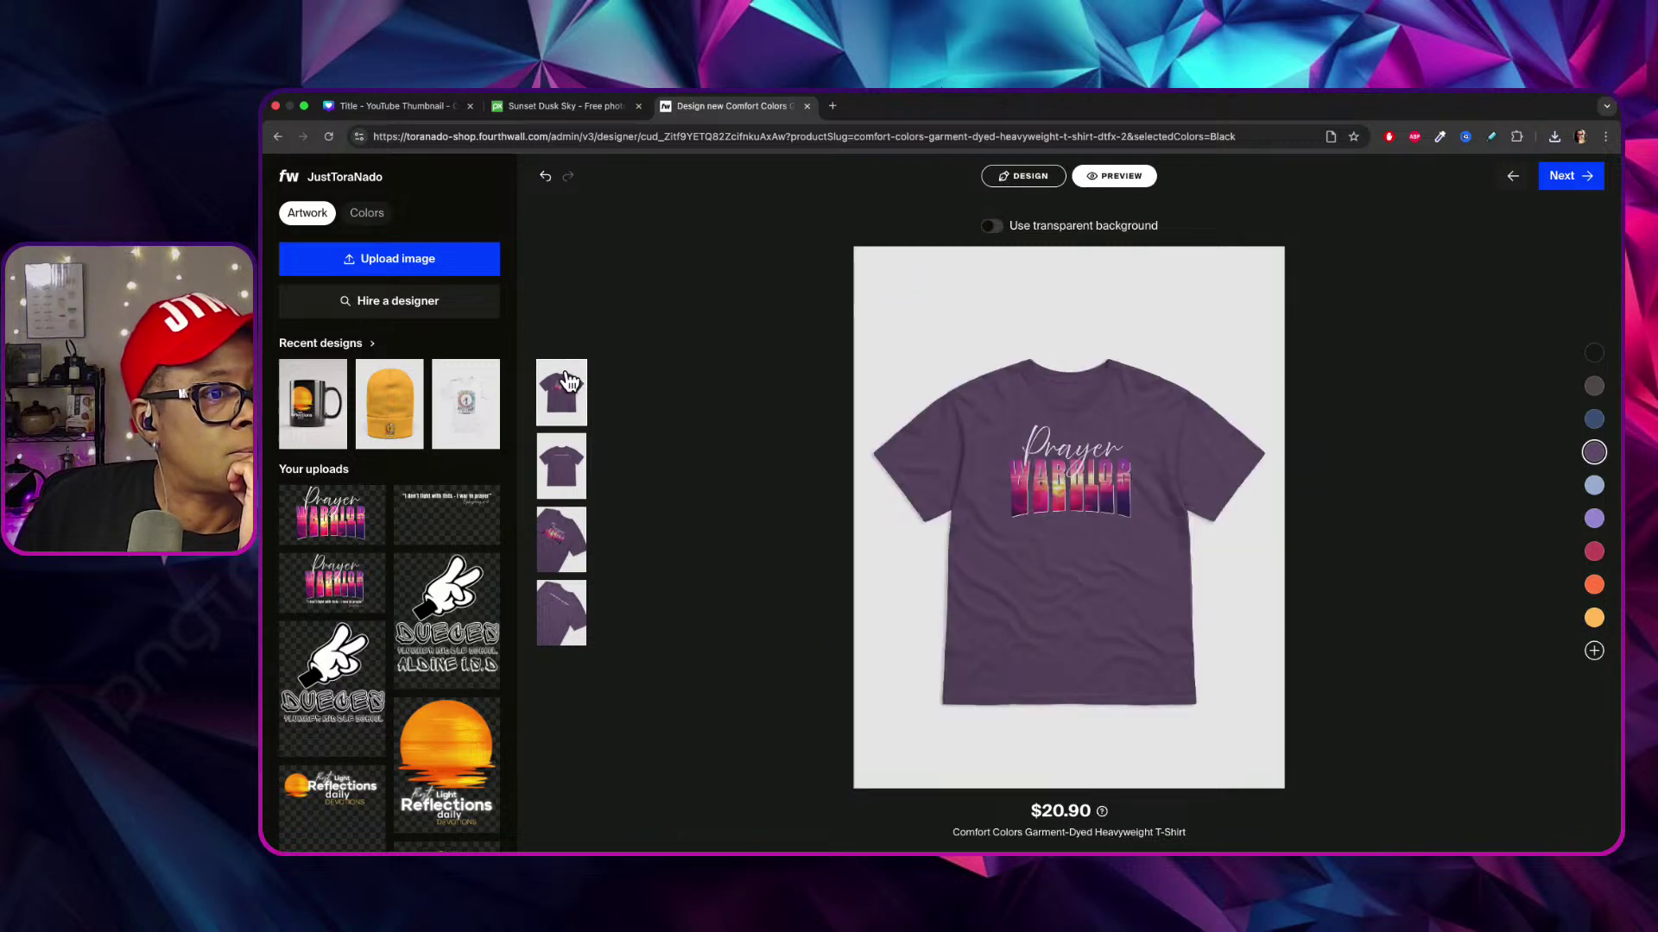
{"action": "left_click", "coordinate": [1145, 427]}
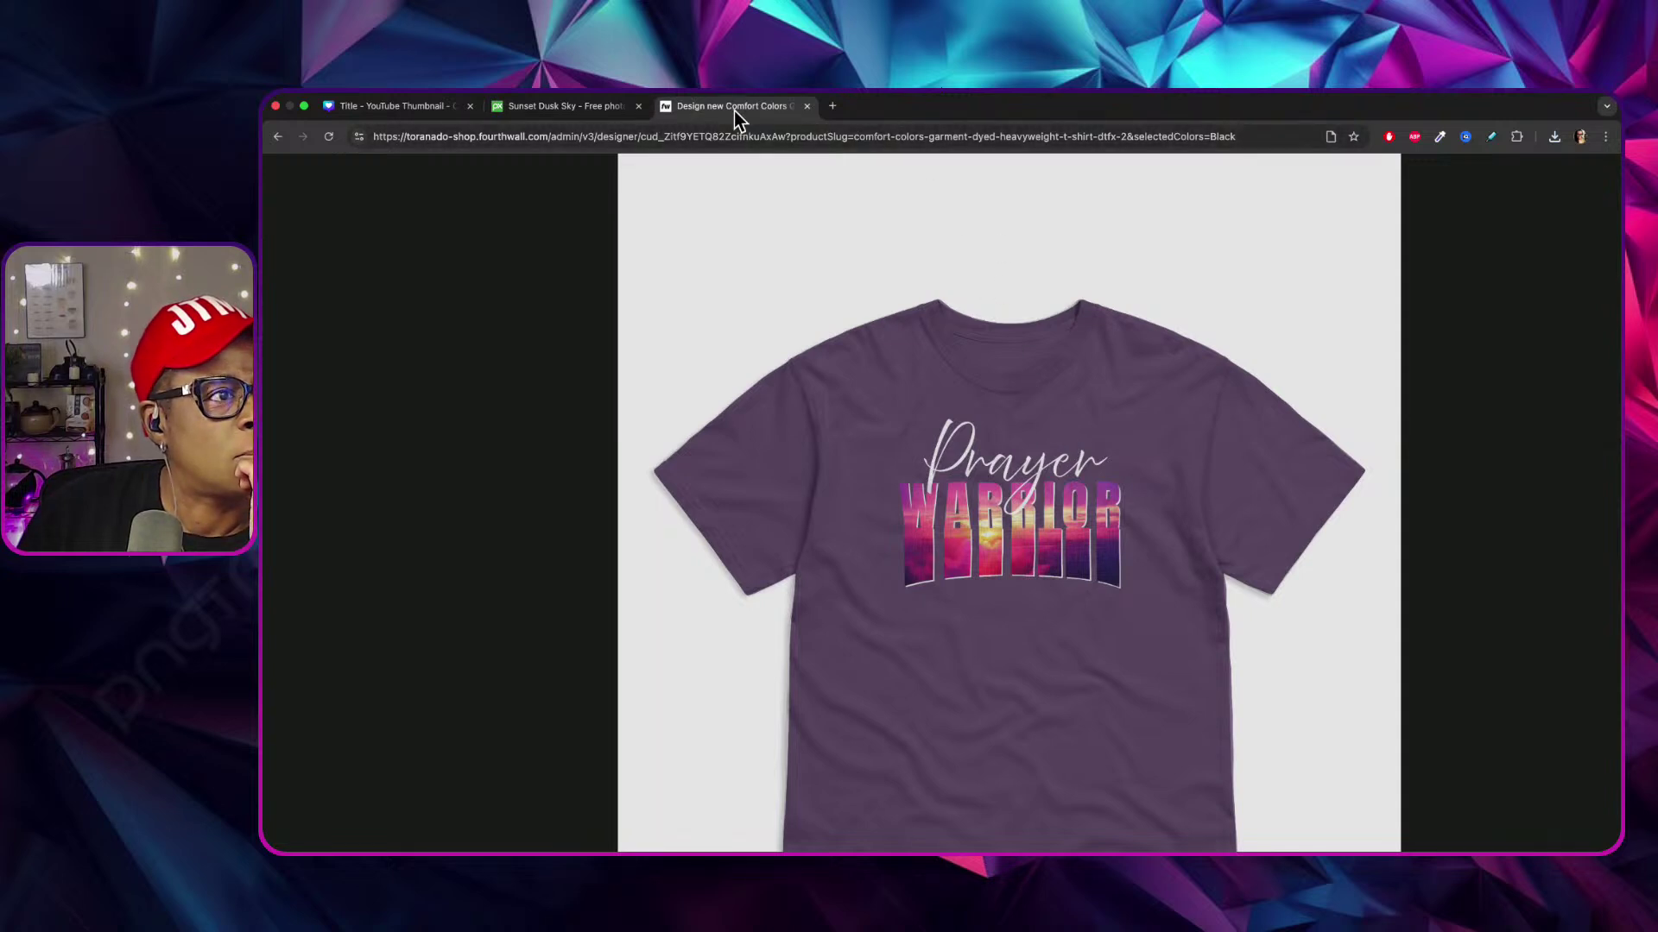
{"action": "left_click", "coordinate": [557, 105]}
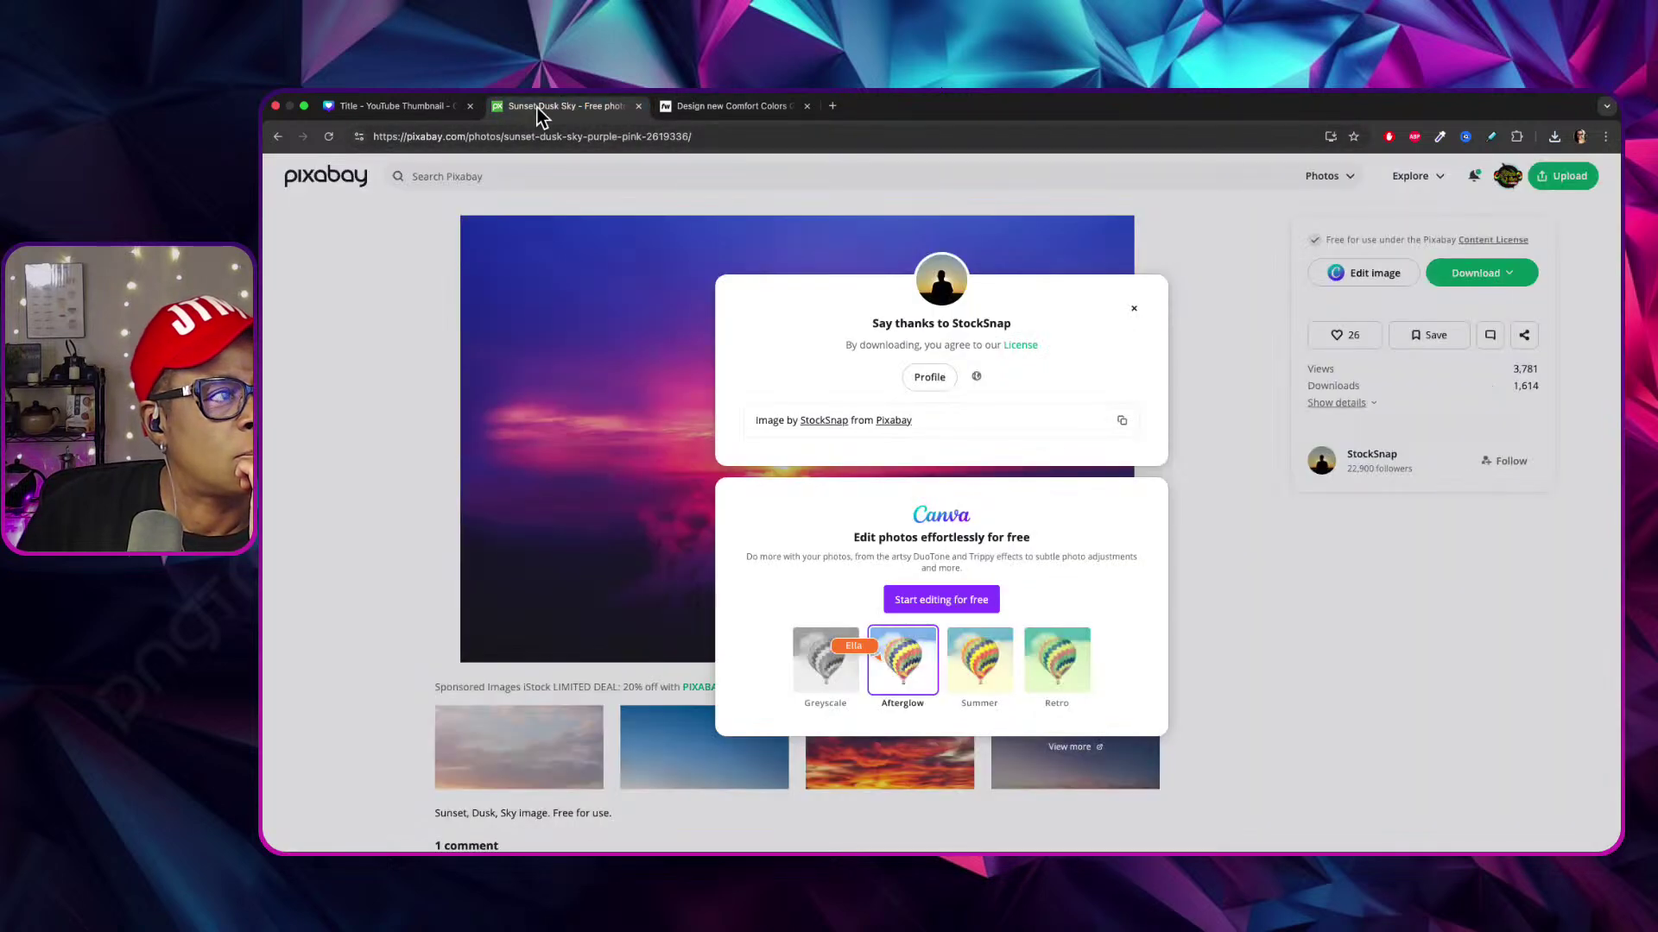
{"action": "left_click", "coordinate": [397, 105]}
{"action": "left_click", "coordinate": [754, 104]}
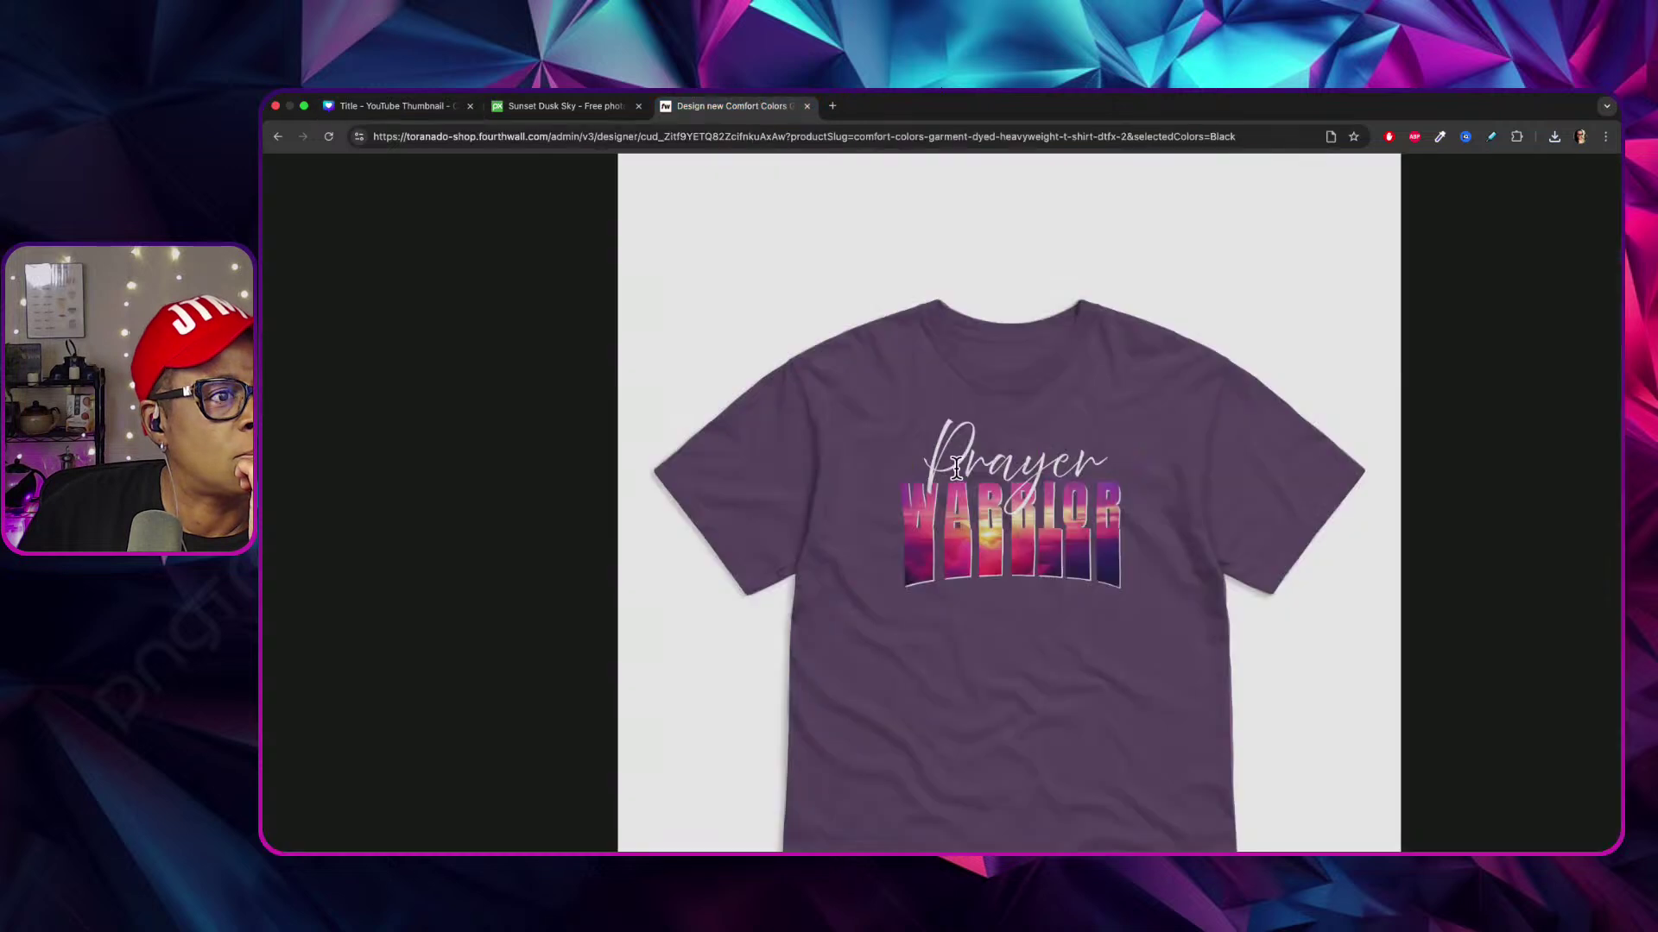
{"action": "scroll", "coordinate": [982, 251], "scroll_direction": "up", "scroll_amount": 3}
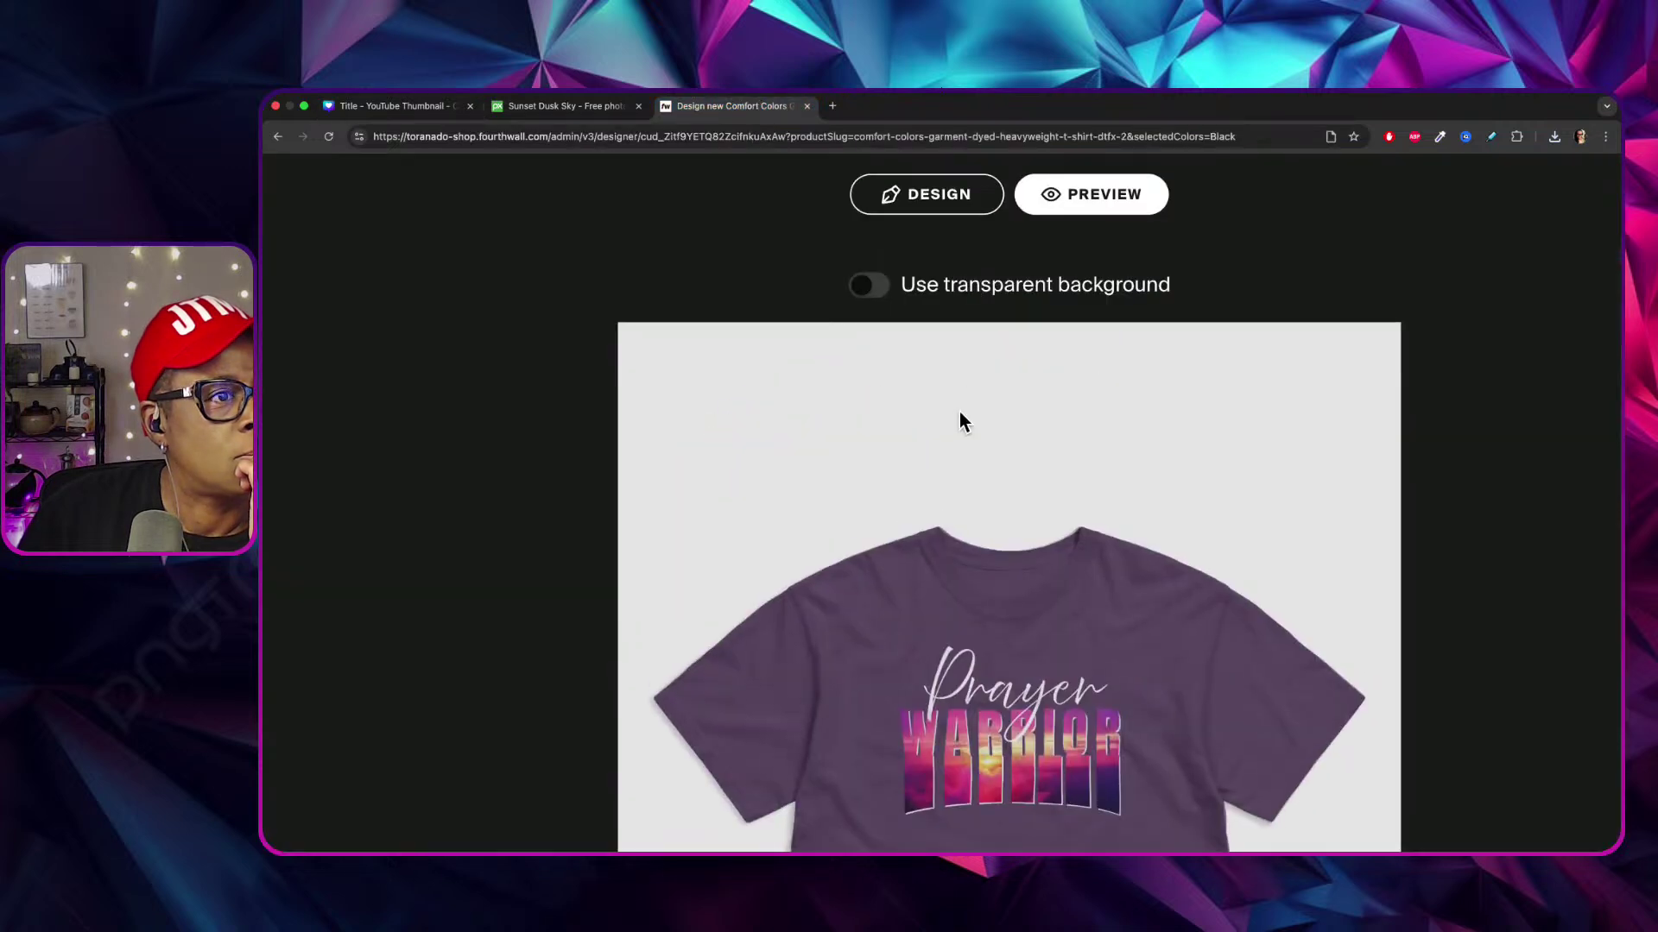
Return to the design view, move the front Prayer WARRIOR image lower, enlarge it slightly and recenter it in the print area.
{"action": "left_click", "coordinate": [964, 188]}
{"action": "left_click_drag", "start_coordinate": [1039, 557], "coordinate": [1035, 602]}
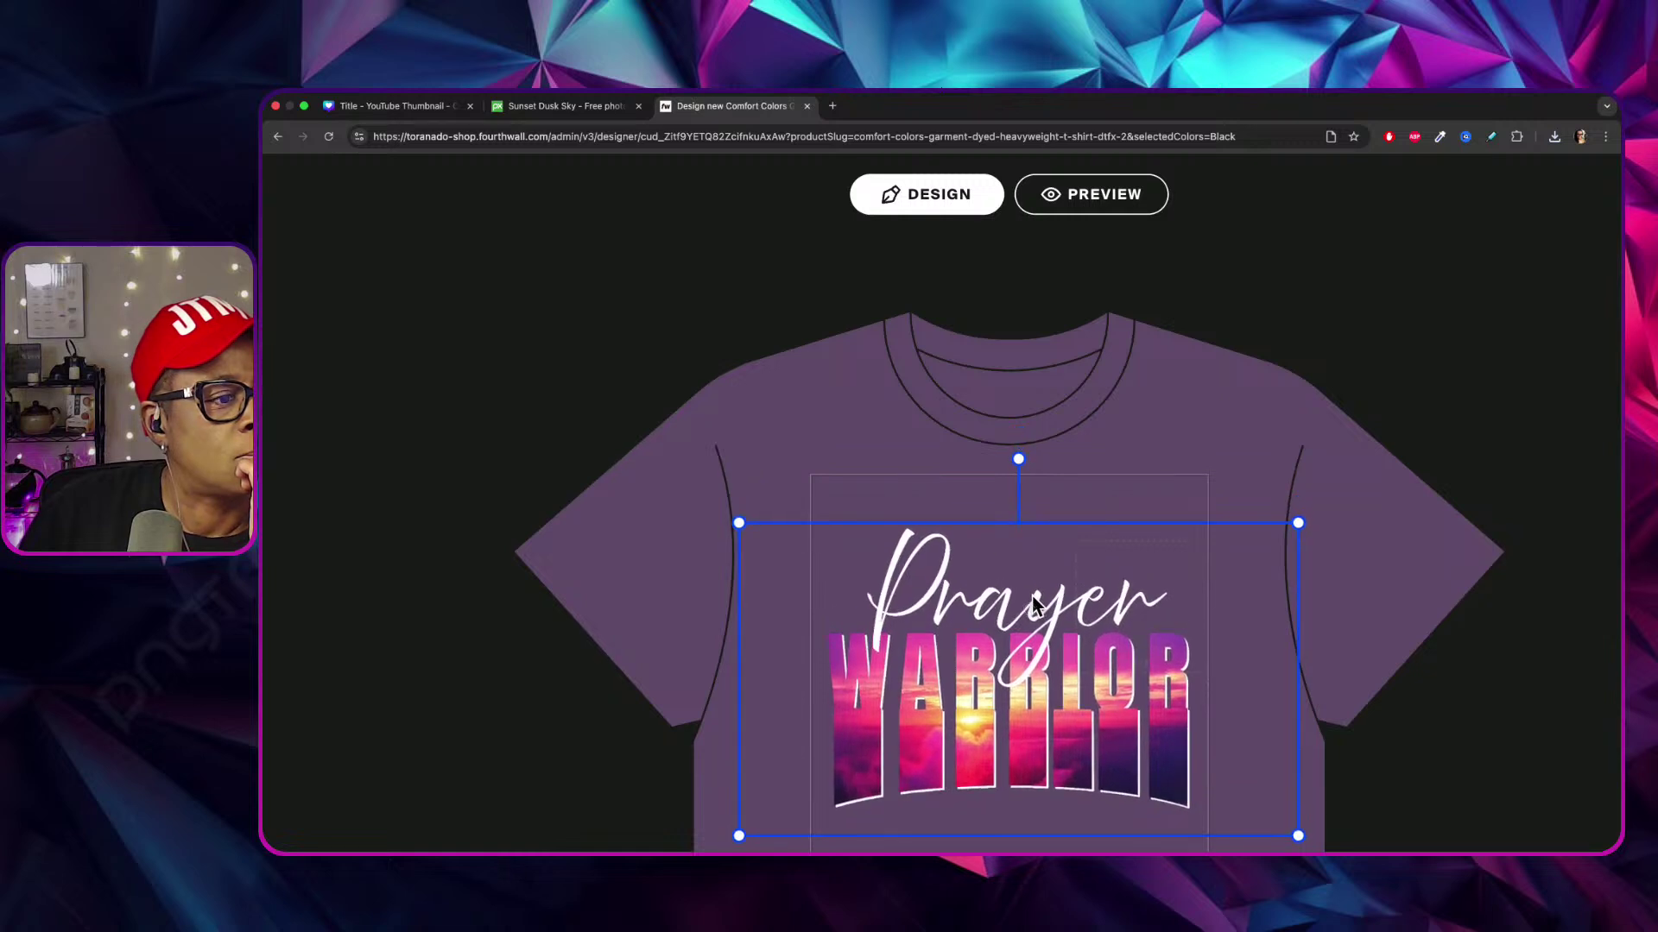
{"action": "left_click_drag", "start_coordinate": [740, 521], "coordinate": [723, 514]}
{"action": "left_click_drag", "start_coordinate": [865, 639], "coordinate": [868, 644]}
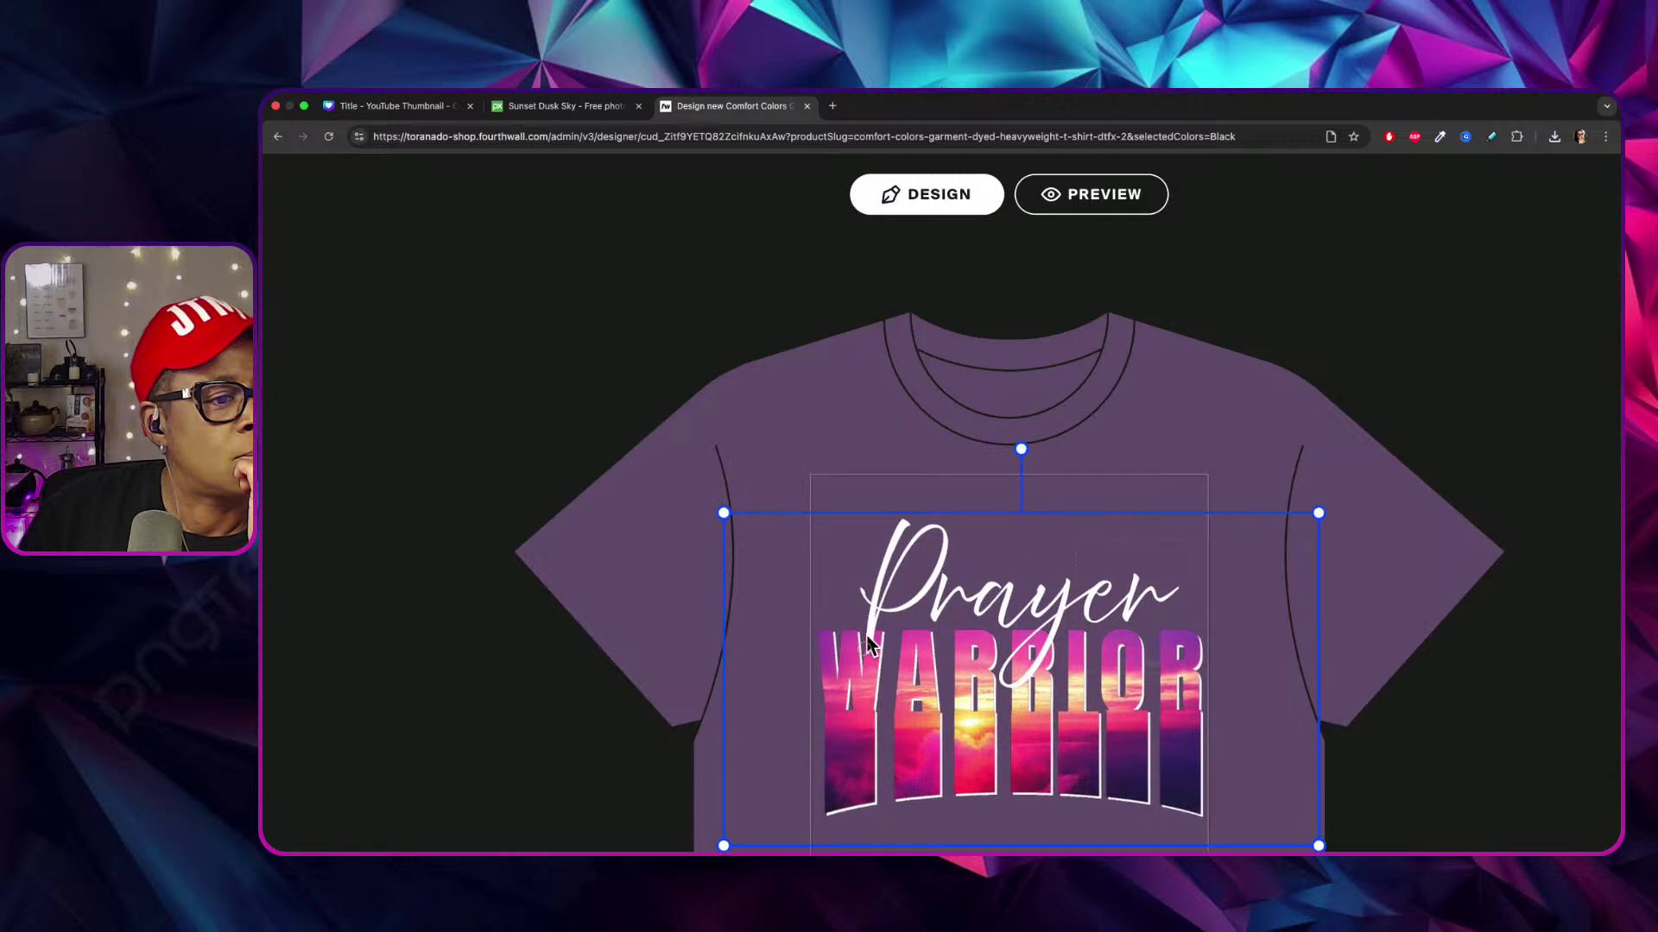
Preview the mockup to examine the front artwork's size and placement, plus the quote on the shirt's back.
{"action": "left_click", "coordinate": [1081, 176]}
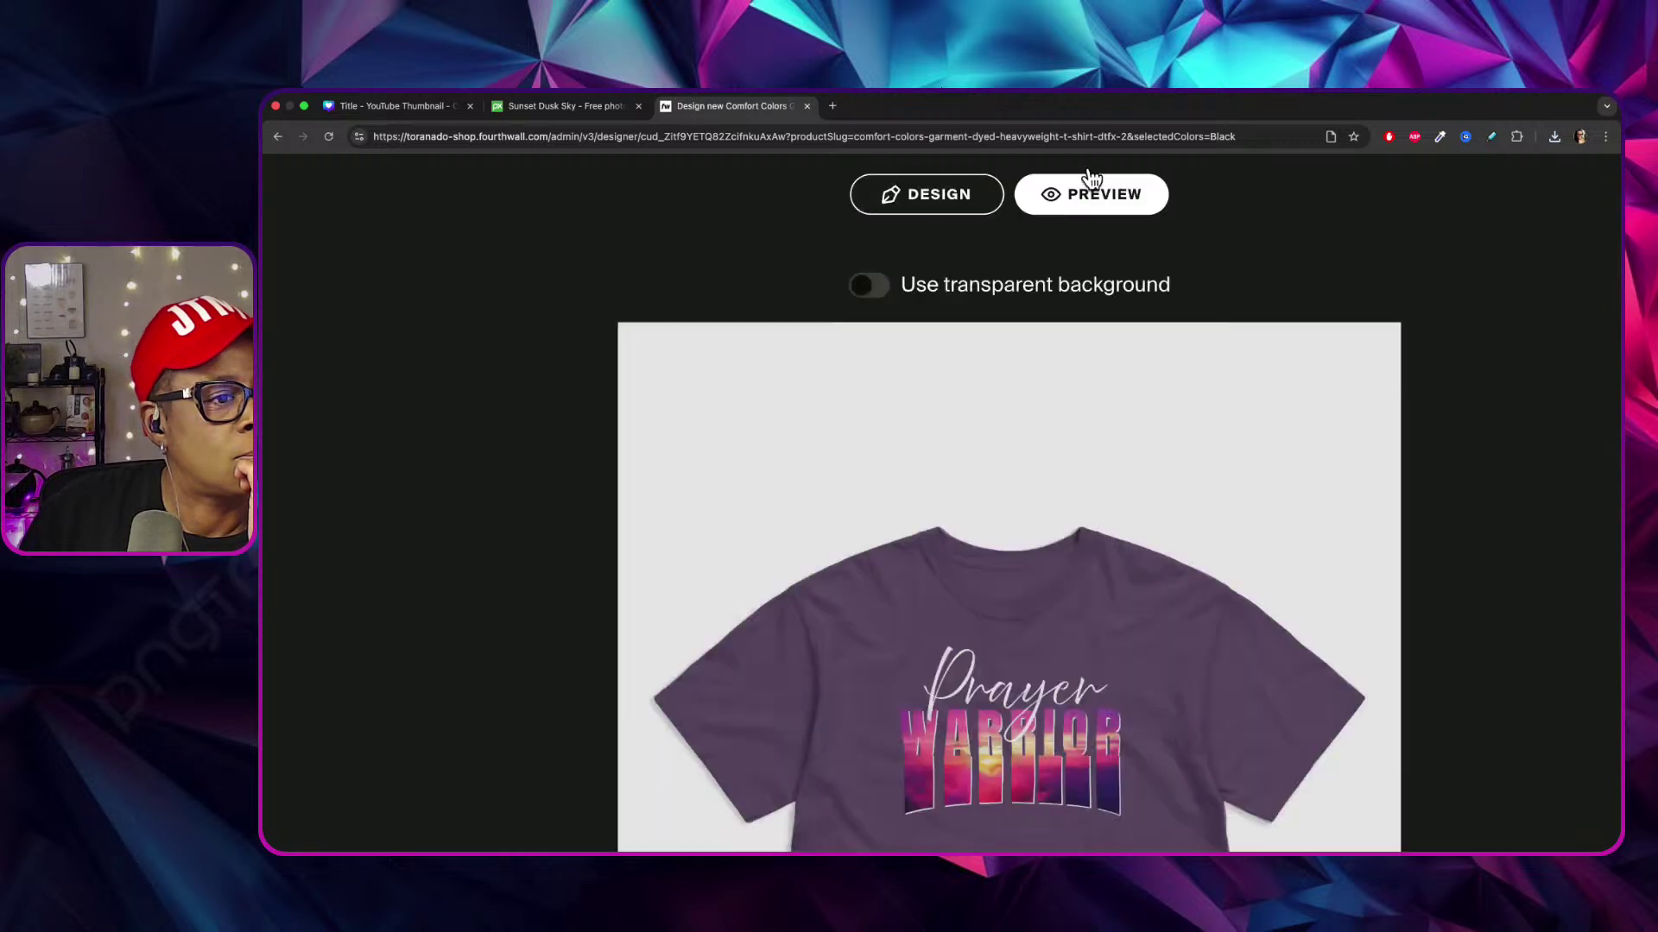
{"action": "scroll", "coordinate": [1111, 648], "scroll_direction": "down", "scroll_amount": 2}
{"action": "scroll", "coordinate": [1112, 649], "scroll_direction": "down", "scroll_amount": 2}
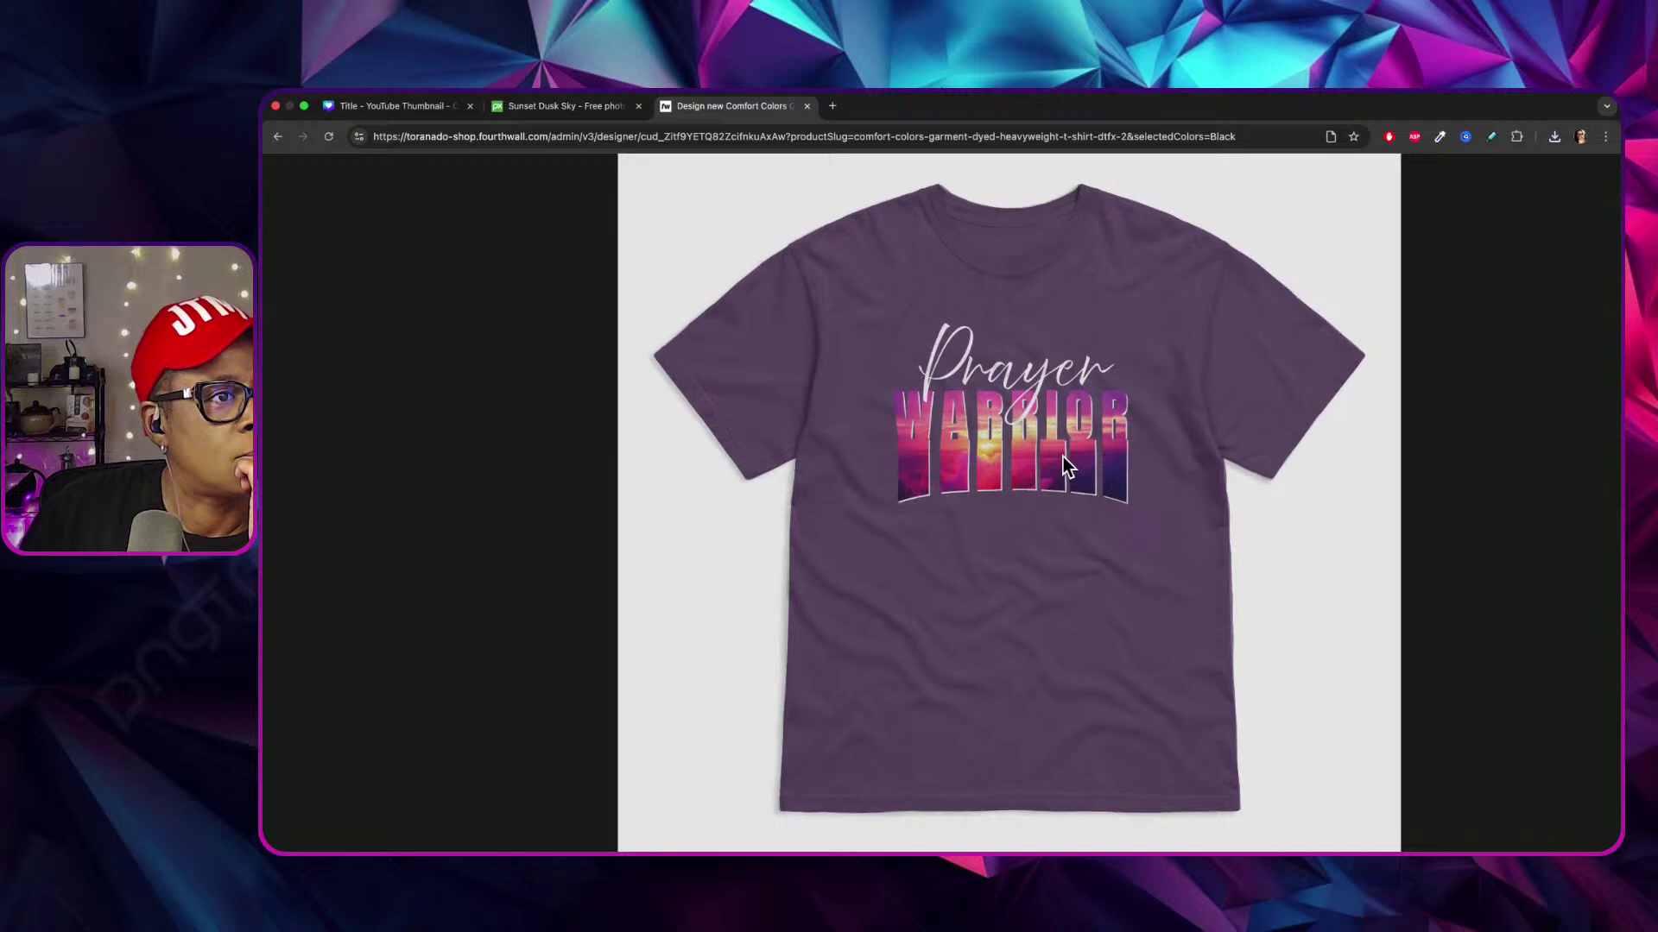
{"action": "scroll", "coordinate": [1065, 464], "scroll_direction": "up", "scroll_amount": 4}
{"action": "scroll", "coordinate": [1064, 465], "scroll_direction": "down", "scroll_amount": 6}
{"action": "scroll", "coordinate": [1062, 466], "scroll_direction": "down", "scroll_amount": 1}
{"action": "scroll", "coordinate": [1062, 467], "scroll_direction": "up", "scroll_amount": 2}
{"action": "scroll", "coordinate": [1062, 467], "scroll_direction": "down", "scroll_amount": 3}
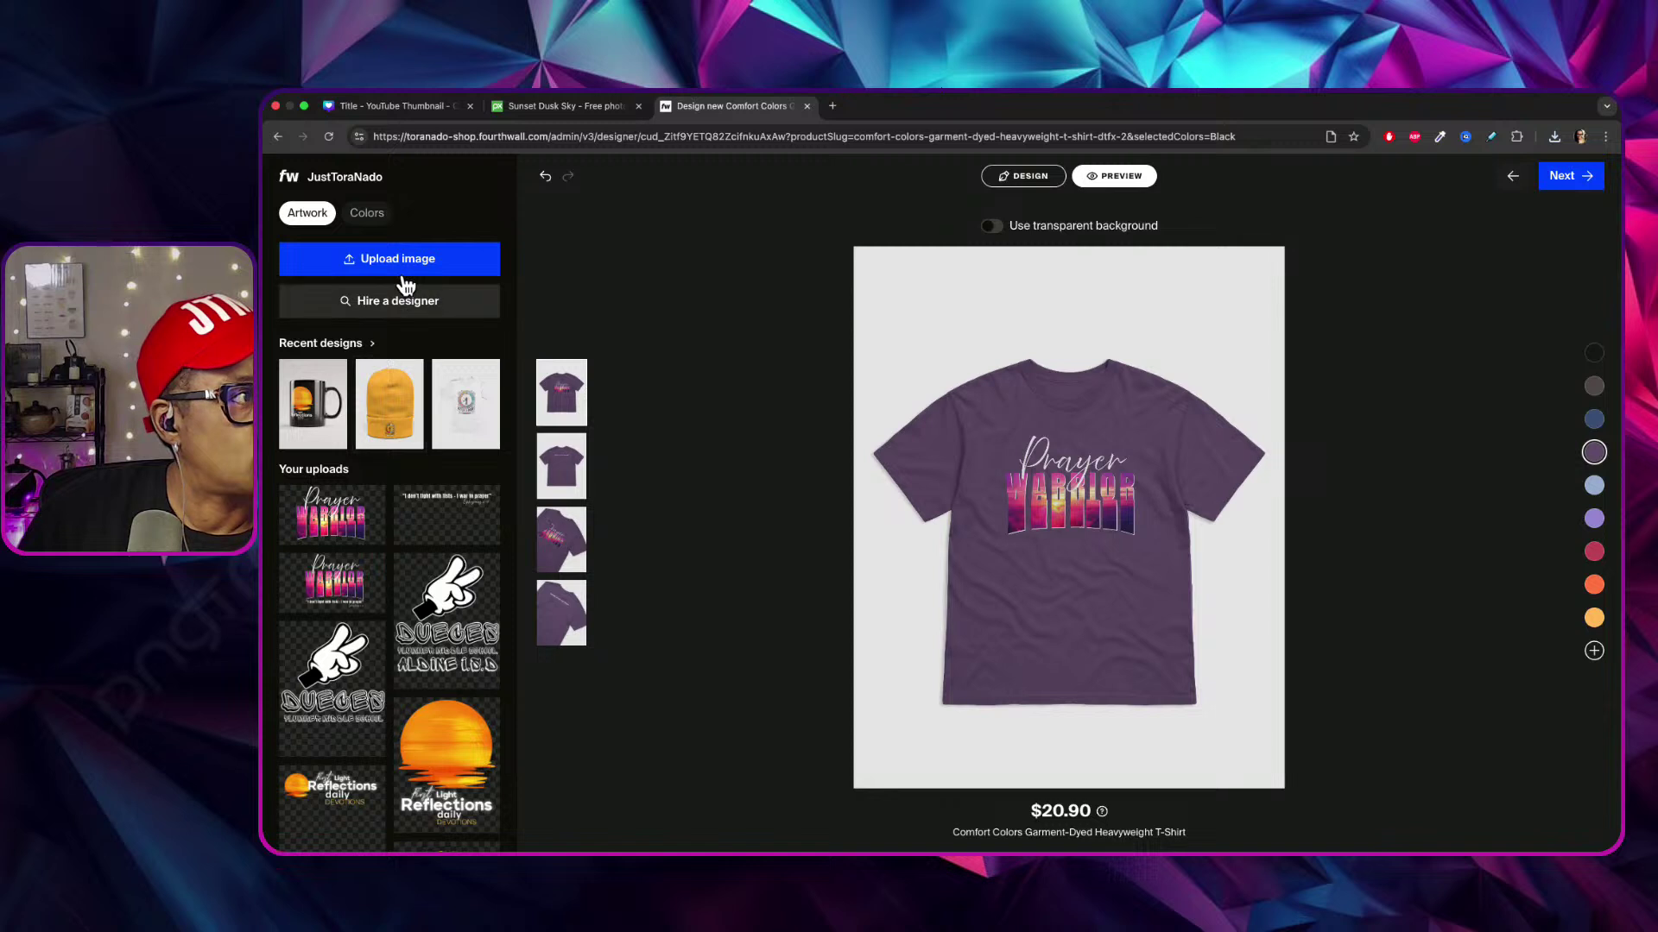
{"action": "left_click", "coordinate": [562, 462]}
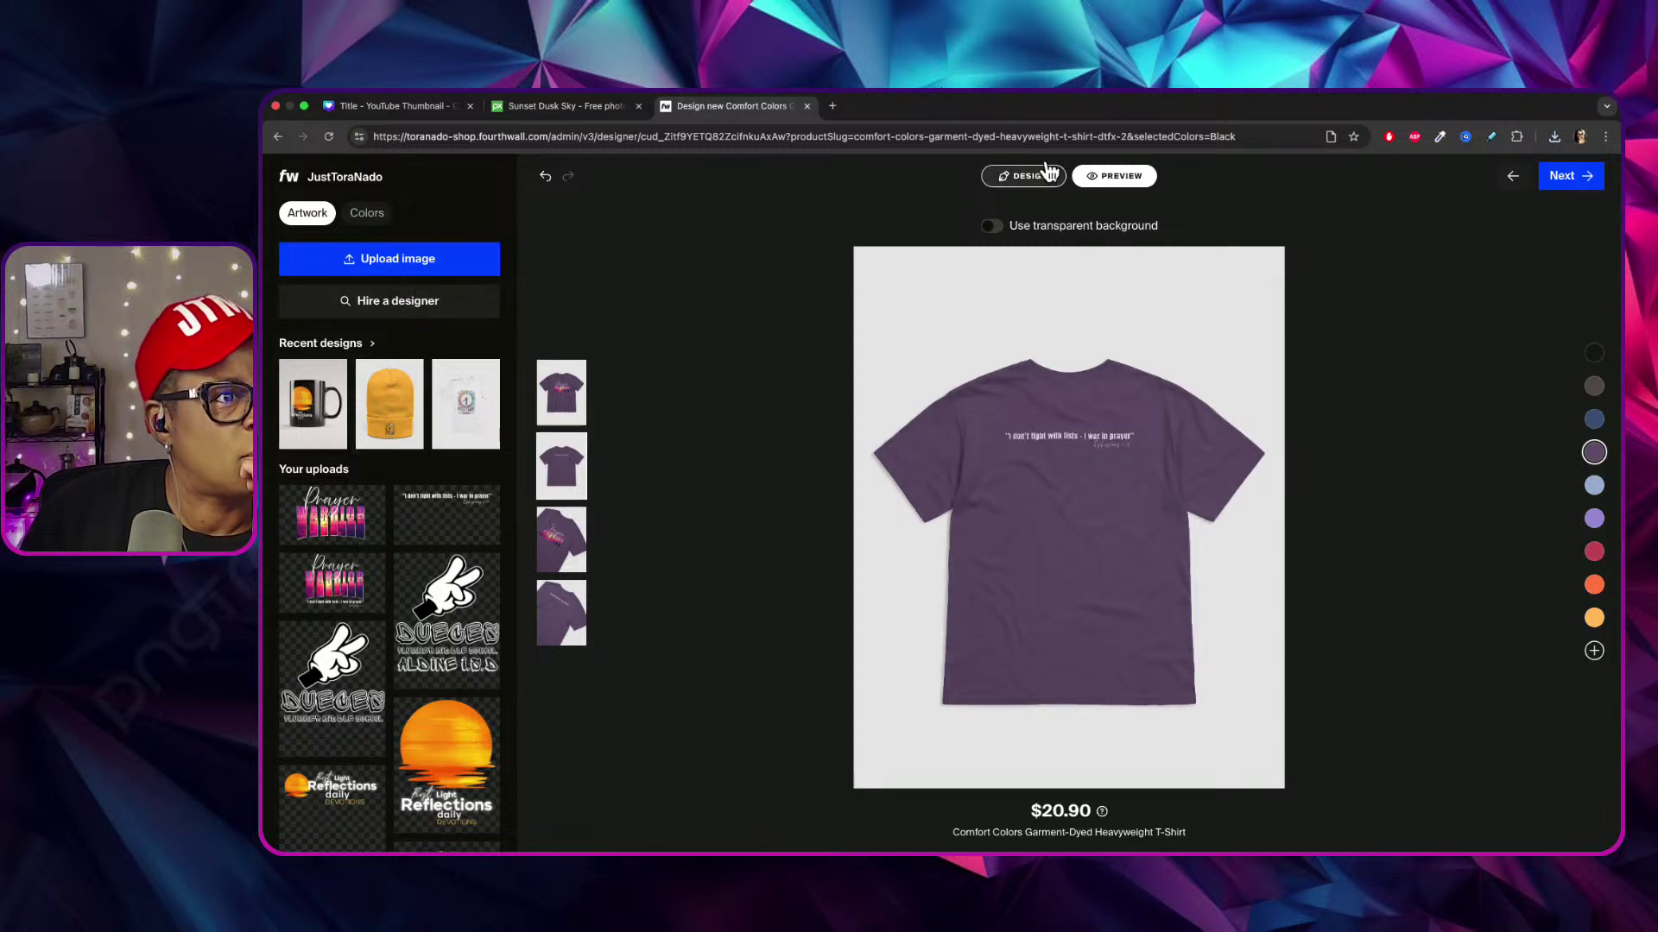
Shrink the quote graphic on the shirt's back slightly, center it a little lower and preview the result.
{"action": "left_click", "coordinate": [1049, 174]}
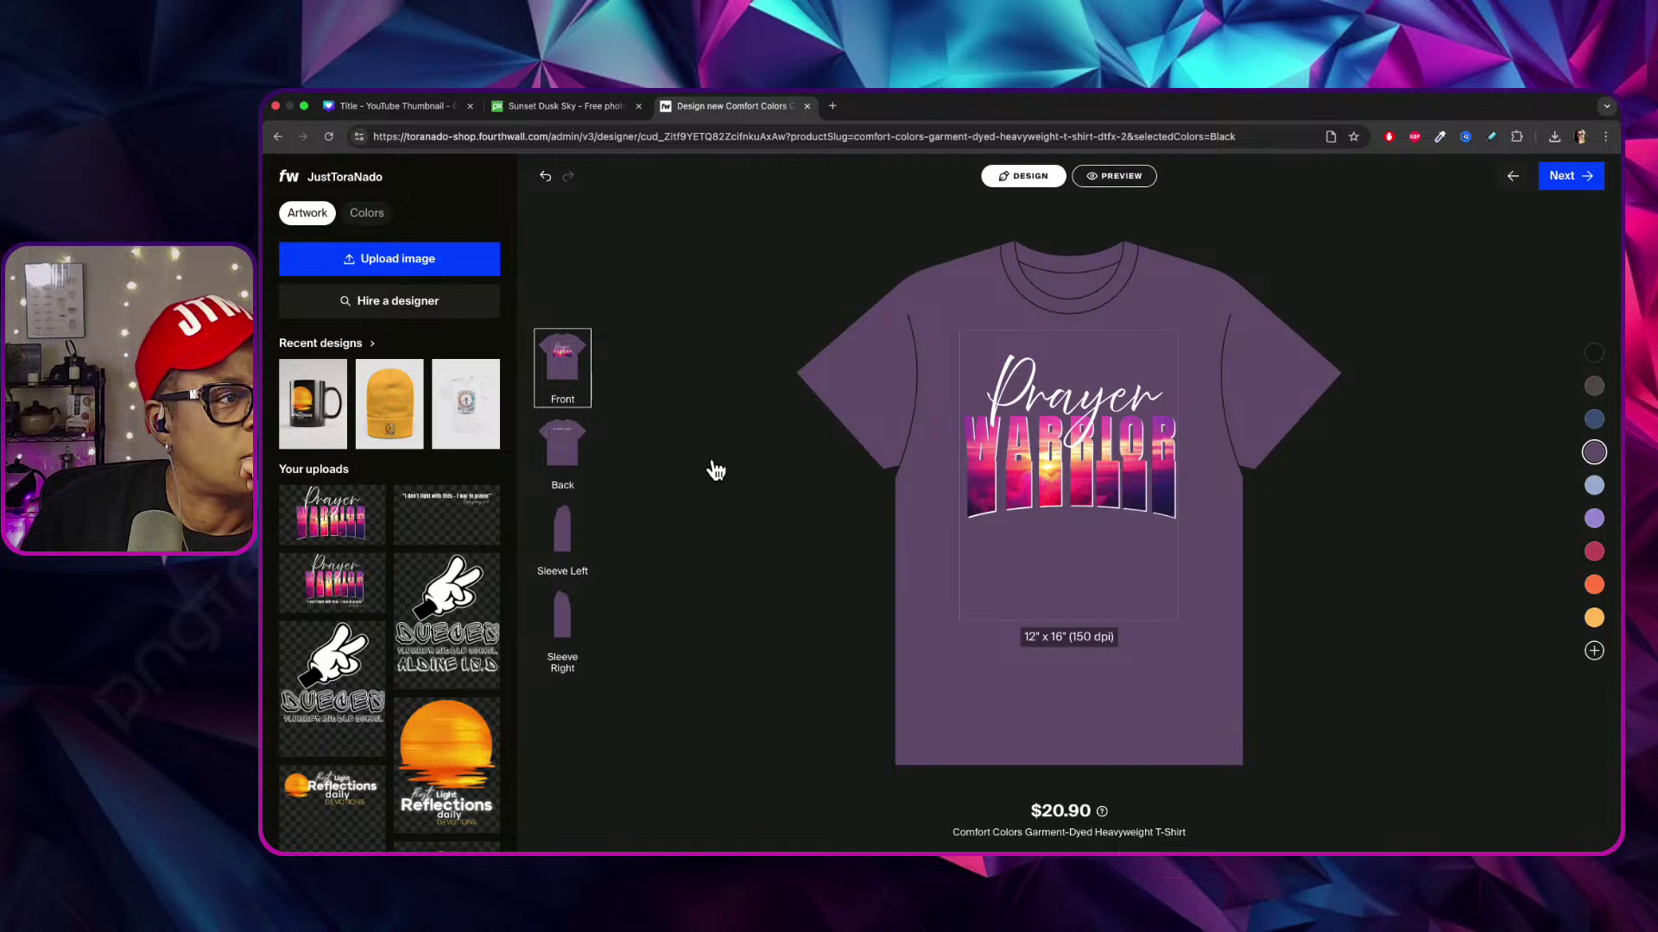
{"action": "left_click", "coordinate": [553, 436]}
{"action": "left_click", "coordinate": [1015, 345]}
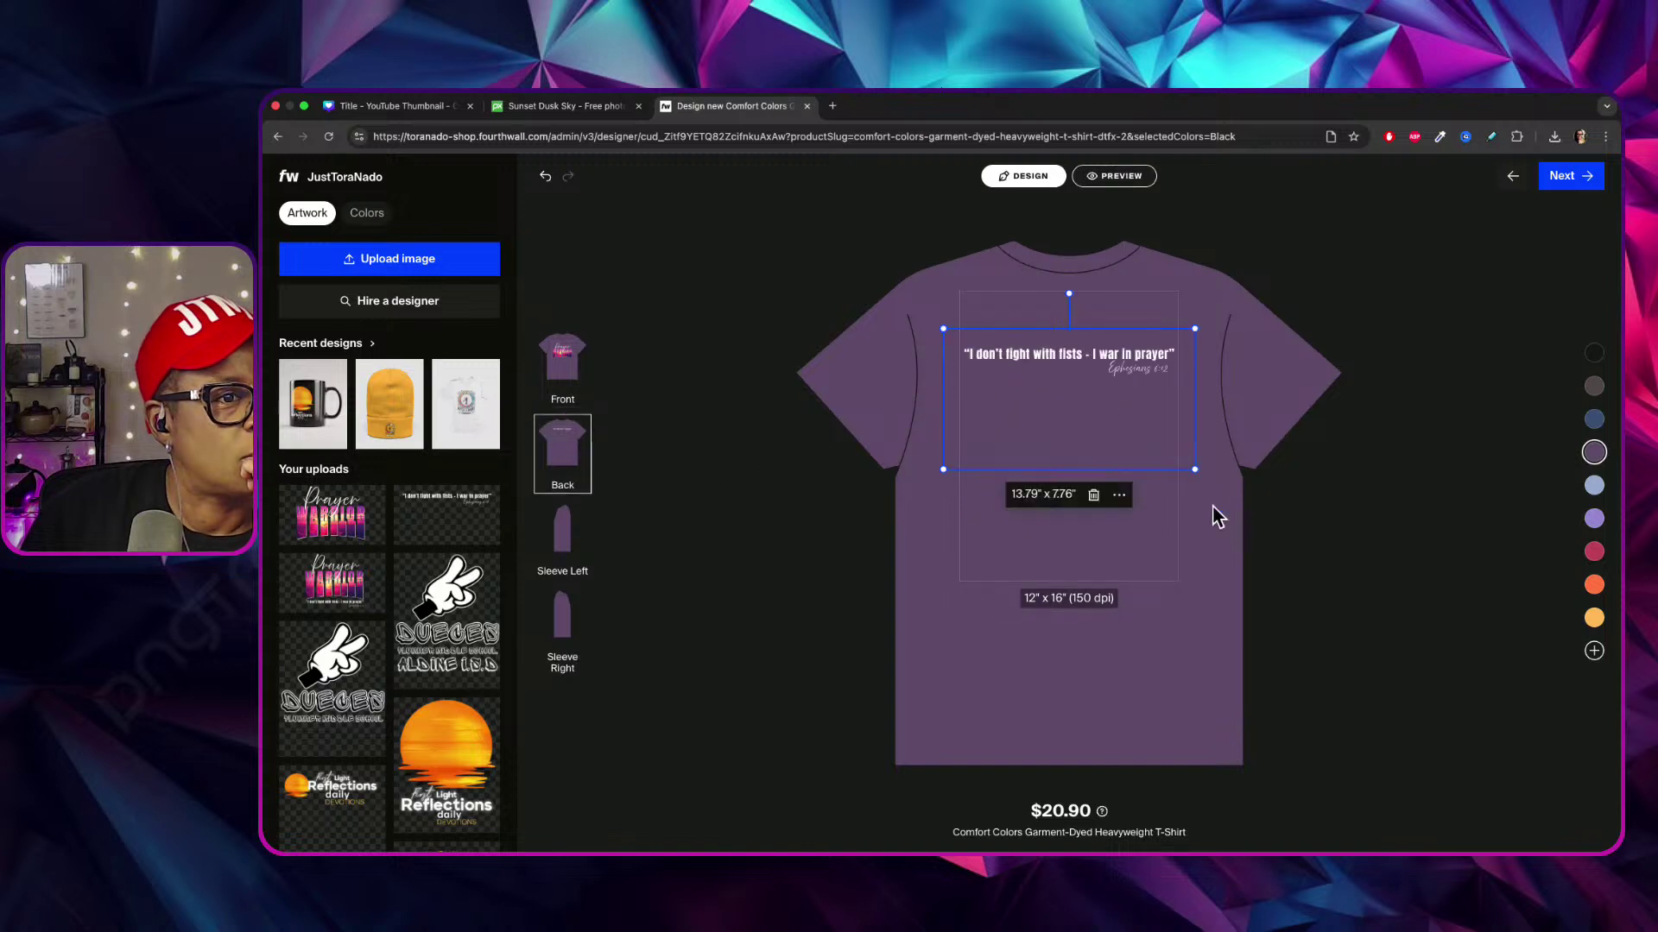
{"action": "left_click_drag", "start_coordinate": [1200, 467], "coordinate": [1196, 464]}
{"action": "left_click_drag", "start_coordinate": [1115, 370], "coordinate": [1112, 364]}
{"action": "left_click", "coordinate": [1121, 176]}
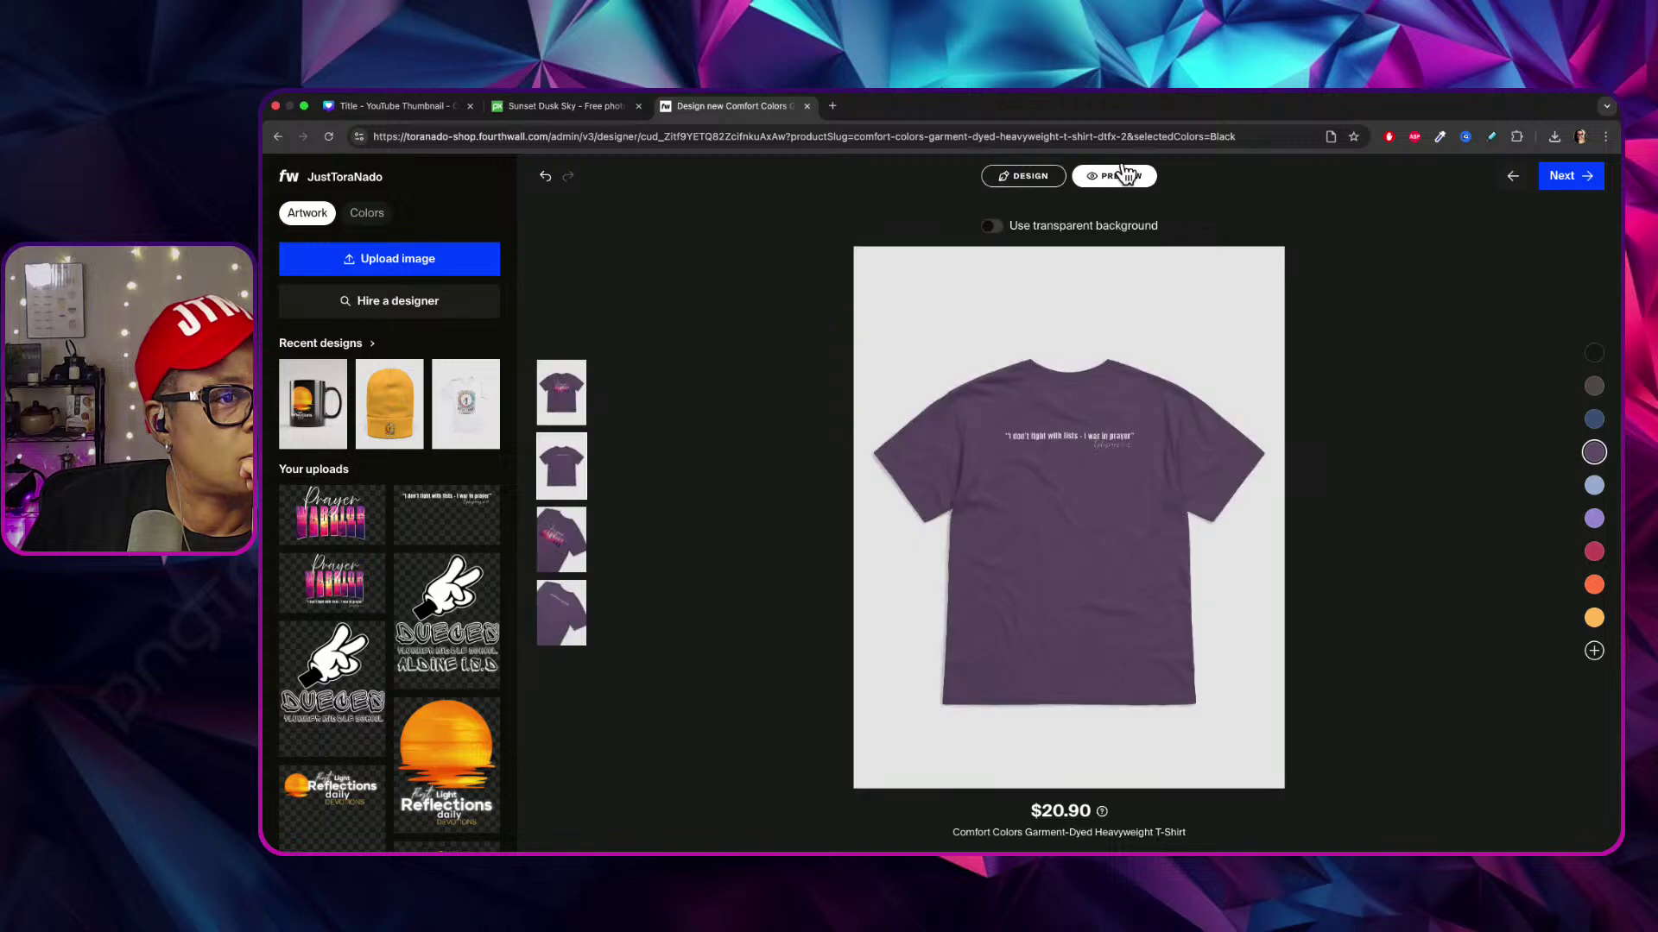
Add the uploaded tornado and praying-hands logo to the left sleeve and shrink it to about 1.72" × 2.22".
{"action": "left_click", "coordinate": [1012, 176]}
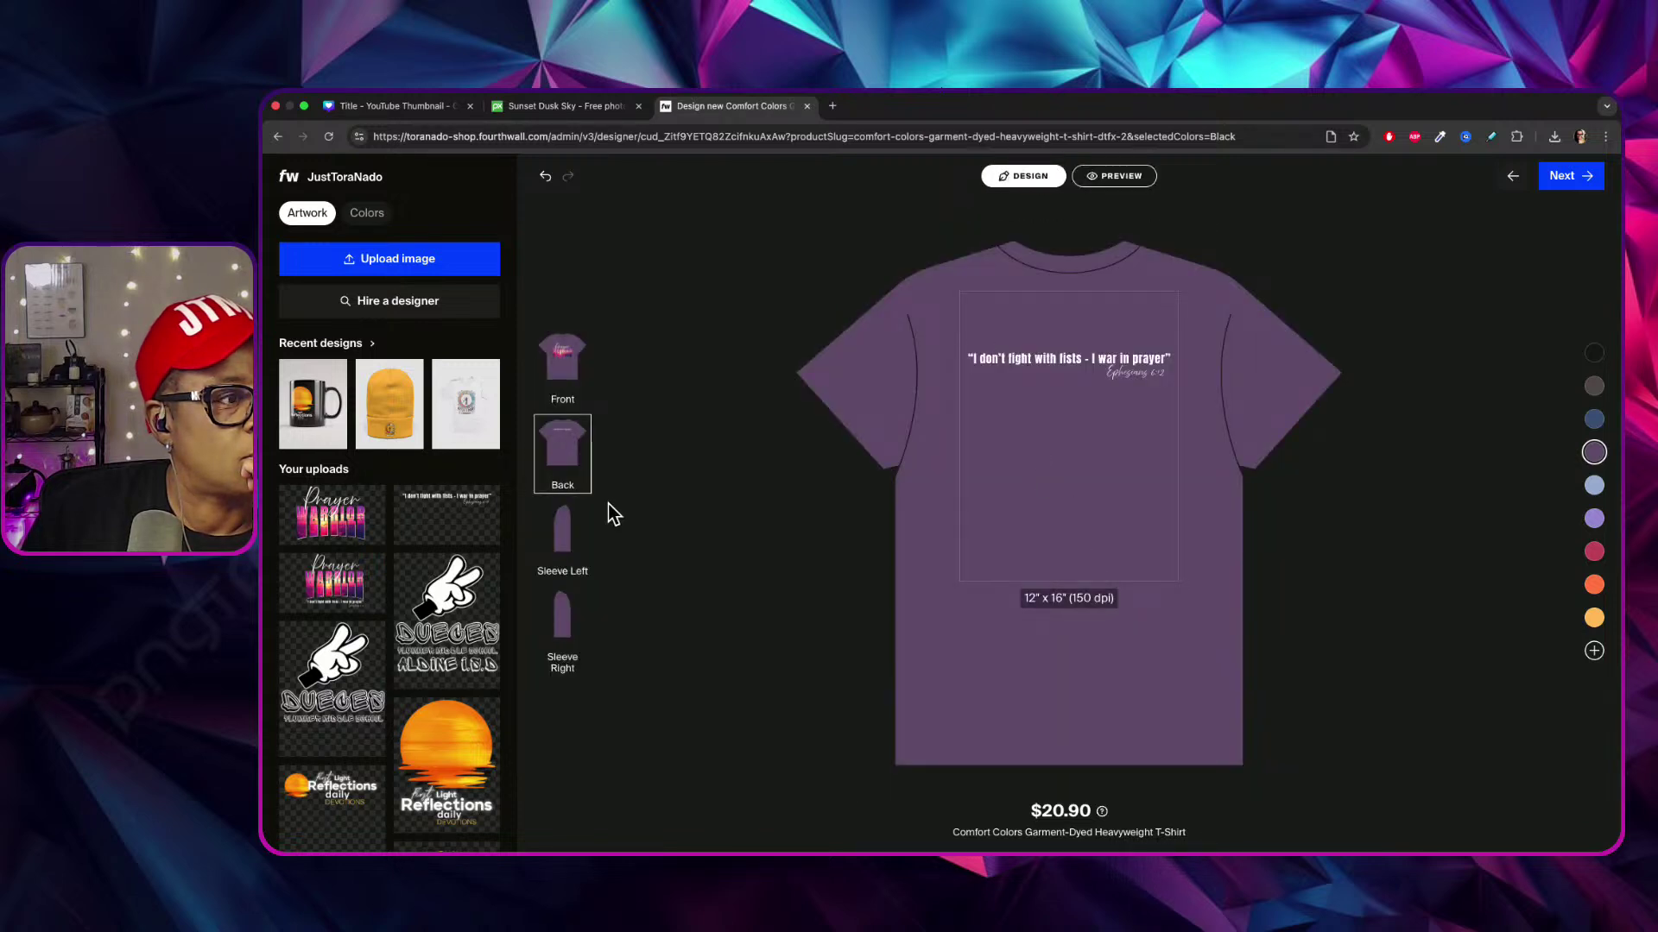
{"action": "left_click", "coordinate": [565, 535]}
{"action": "scroll", "coordinate": [431, 747], "scroll_direction": "down", "scroll_amount": 15}
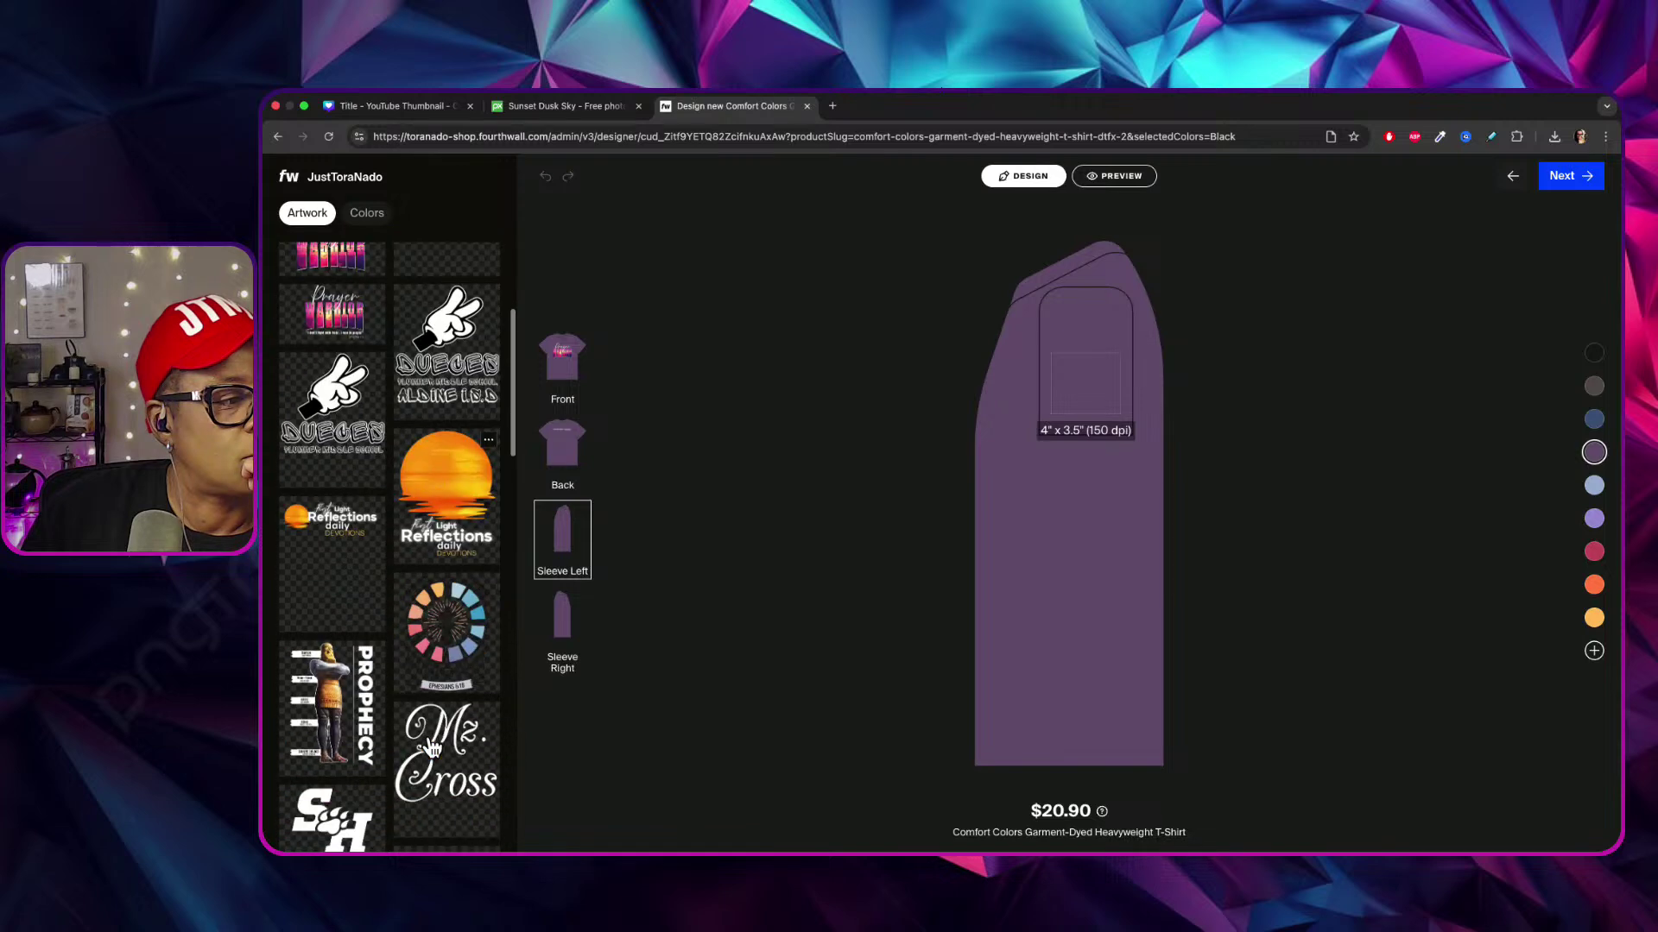
{"action": "scroll", "coordinate": [442, 748], "scroll_direction": "down", "scroll_amount": 10}
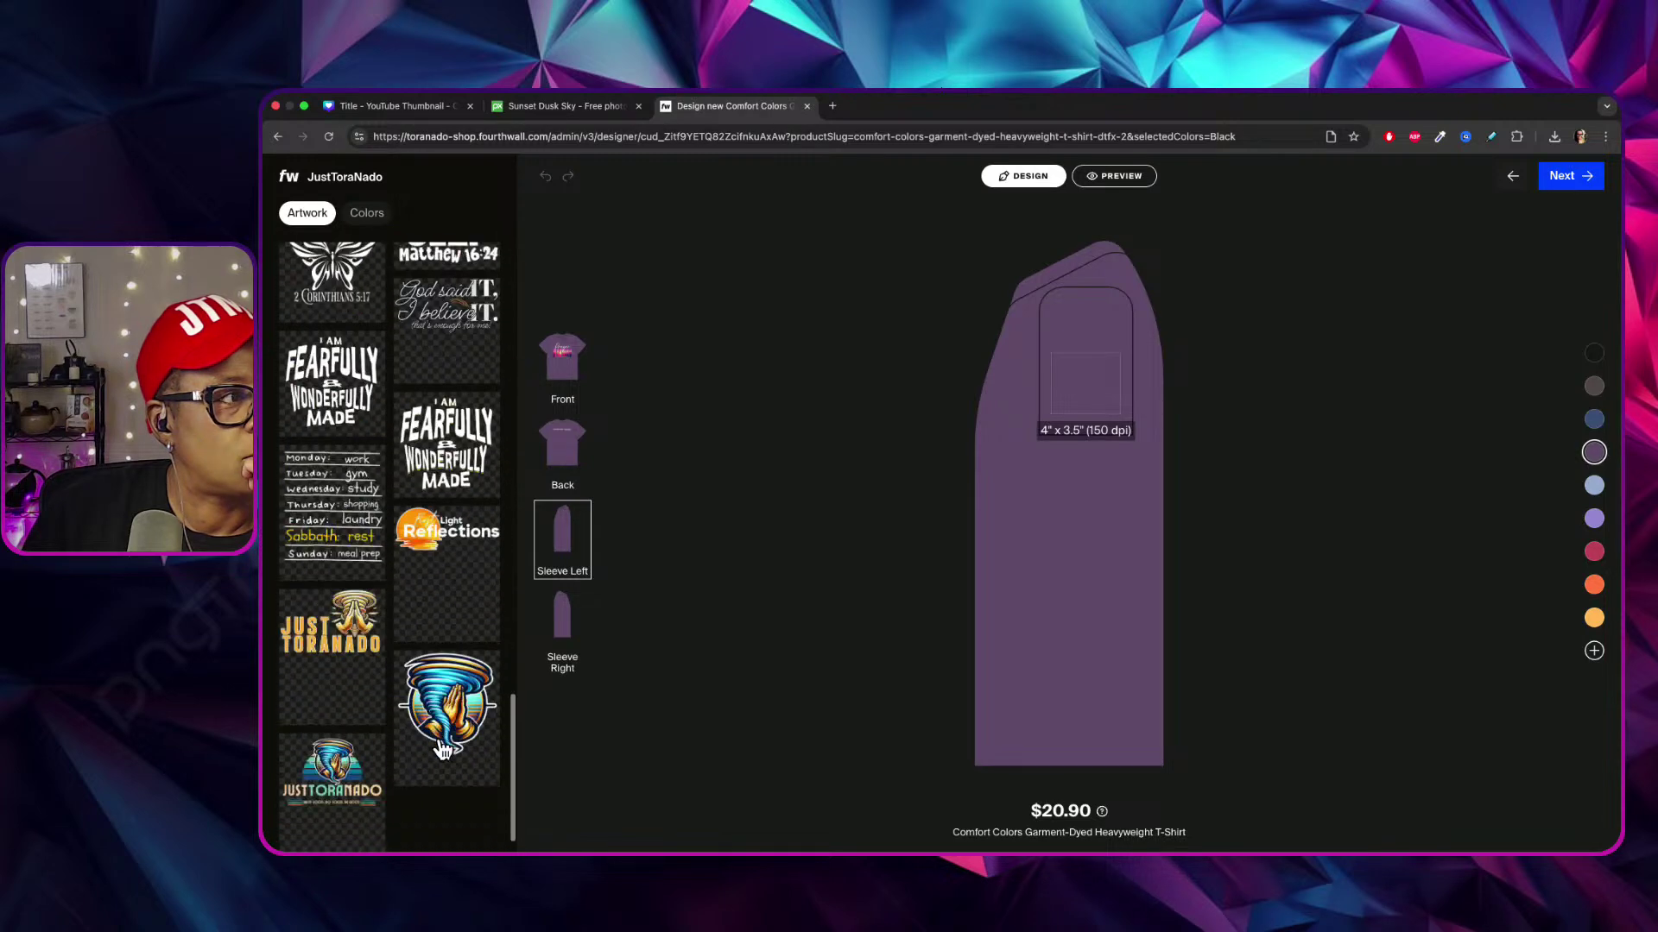
{"action": "left_click", "coordinate": [462, 684]}
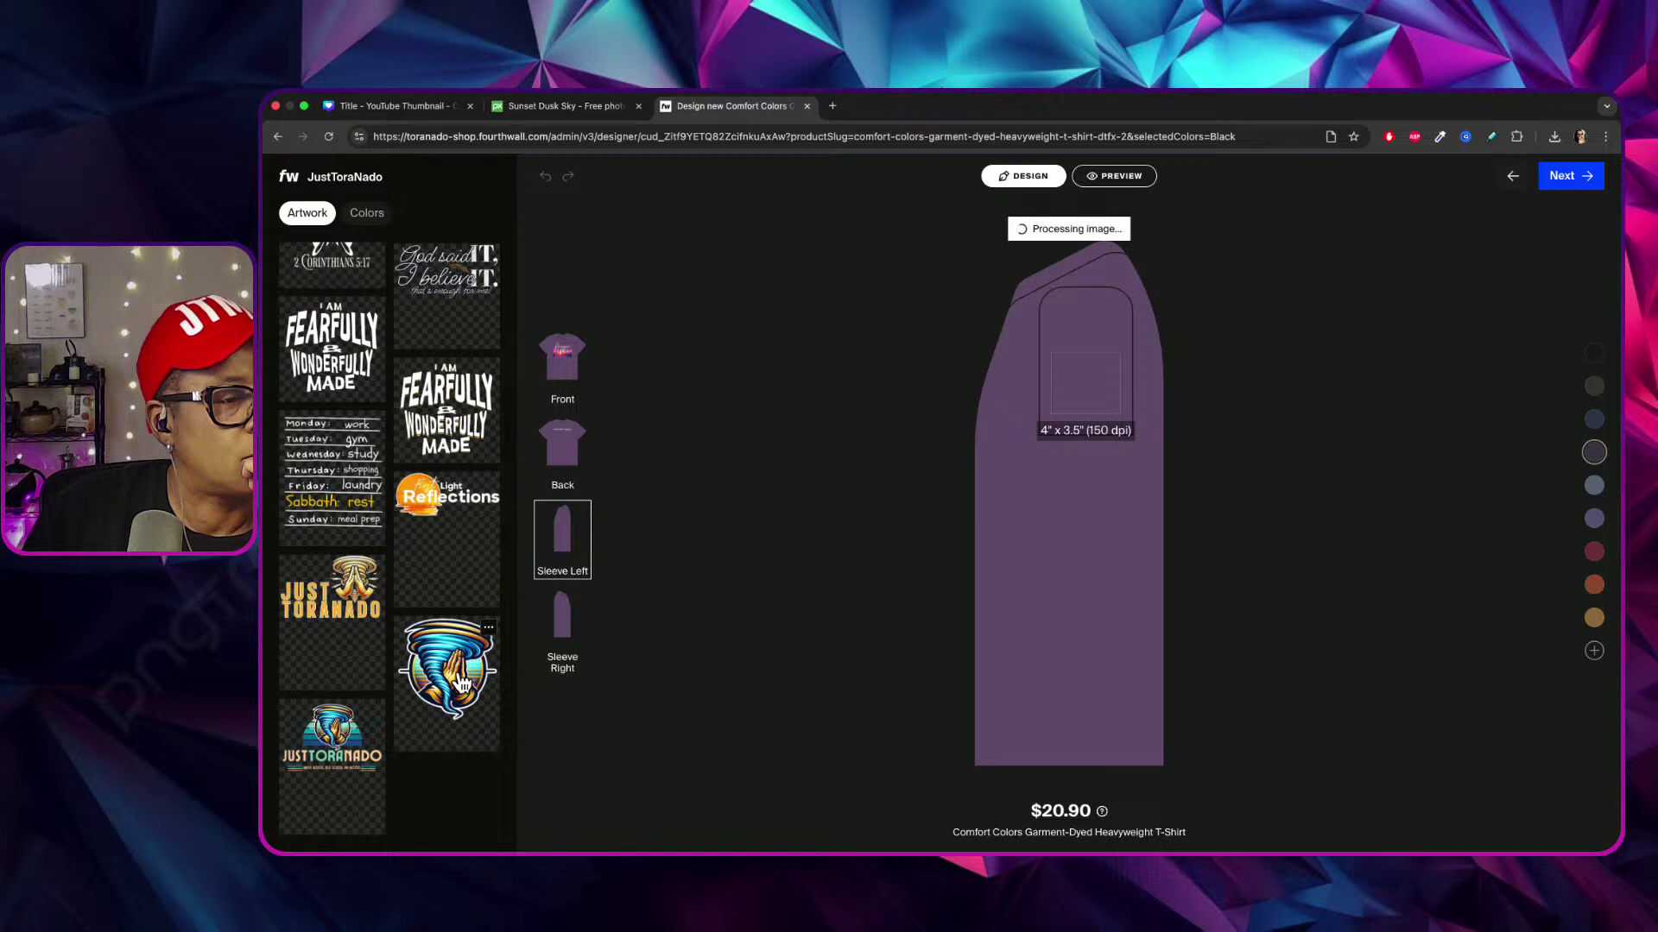
{"action": "left_click", "coordinate": [1095, 371]}
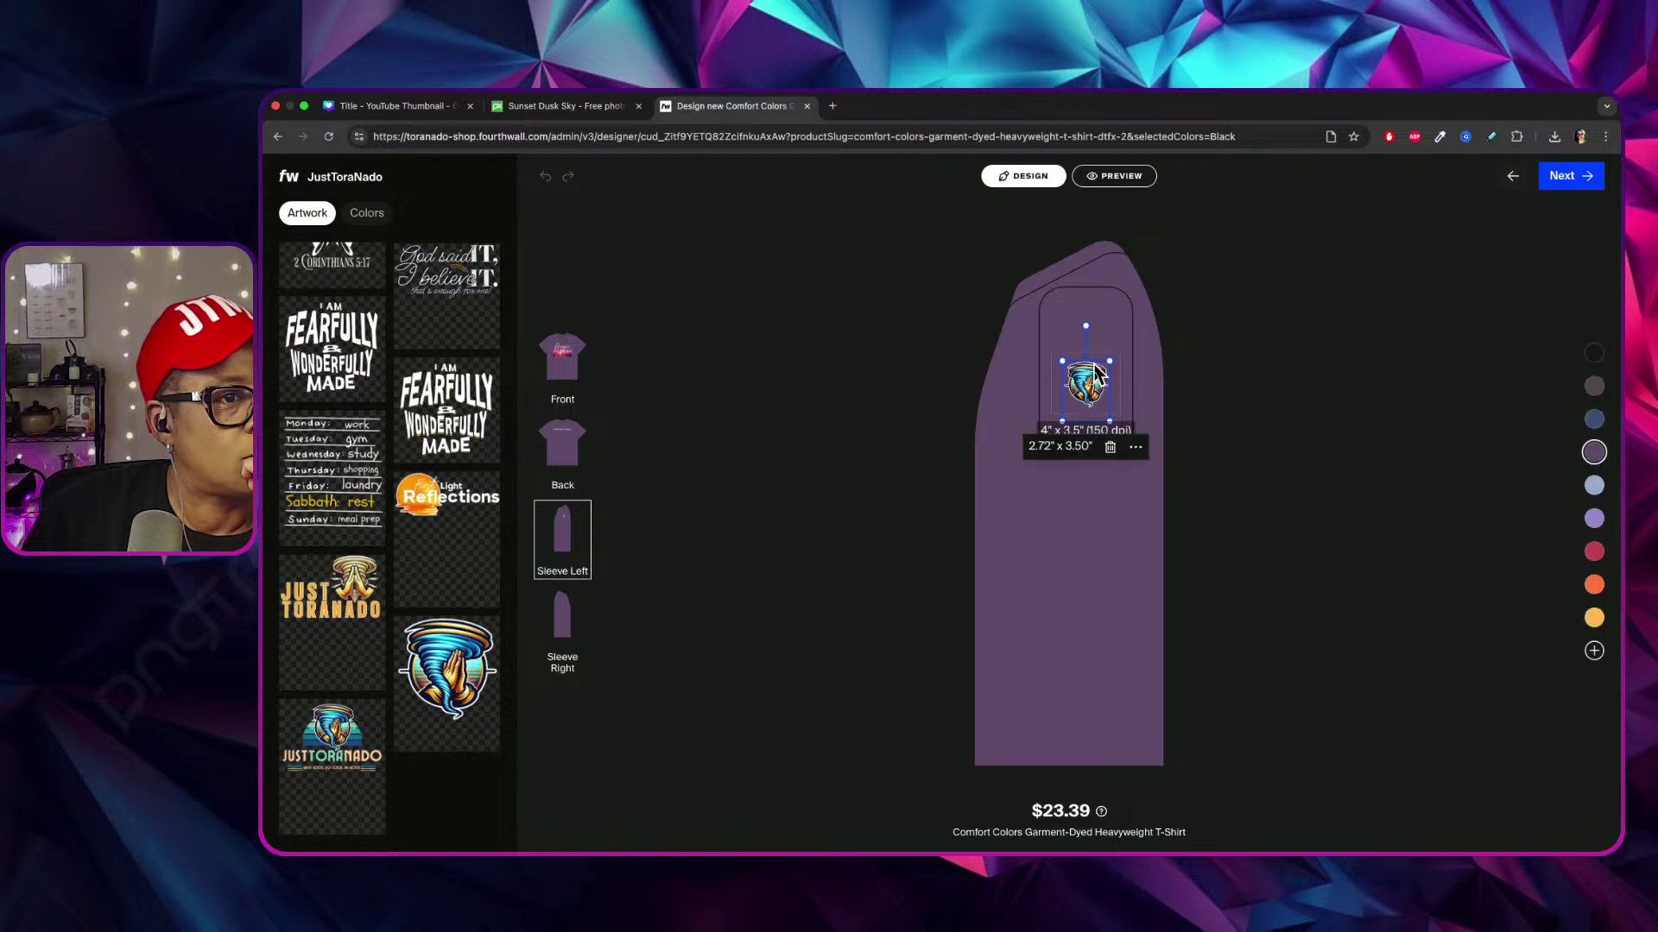
{"action": "left_click_drag", "start_coordinate": [1113, 348], "coordinate": [1089, 377]}
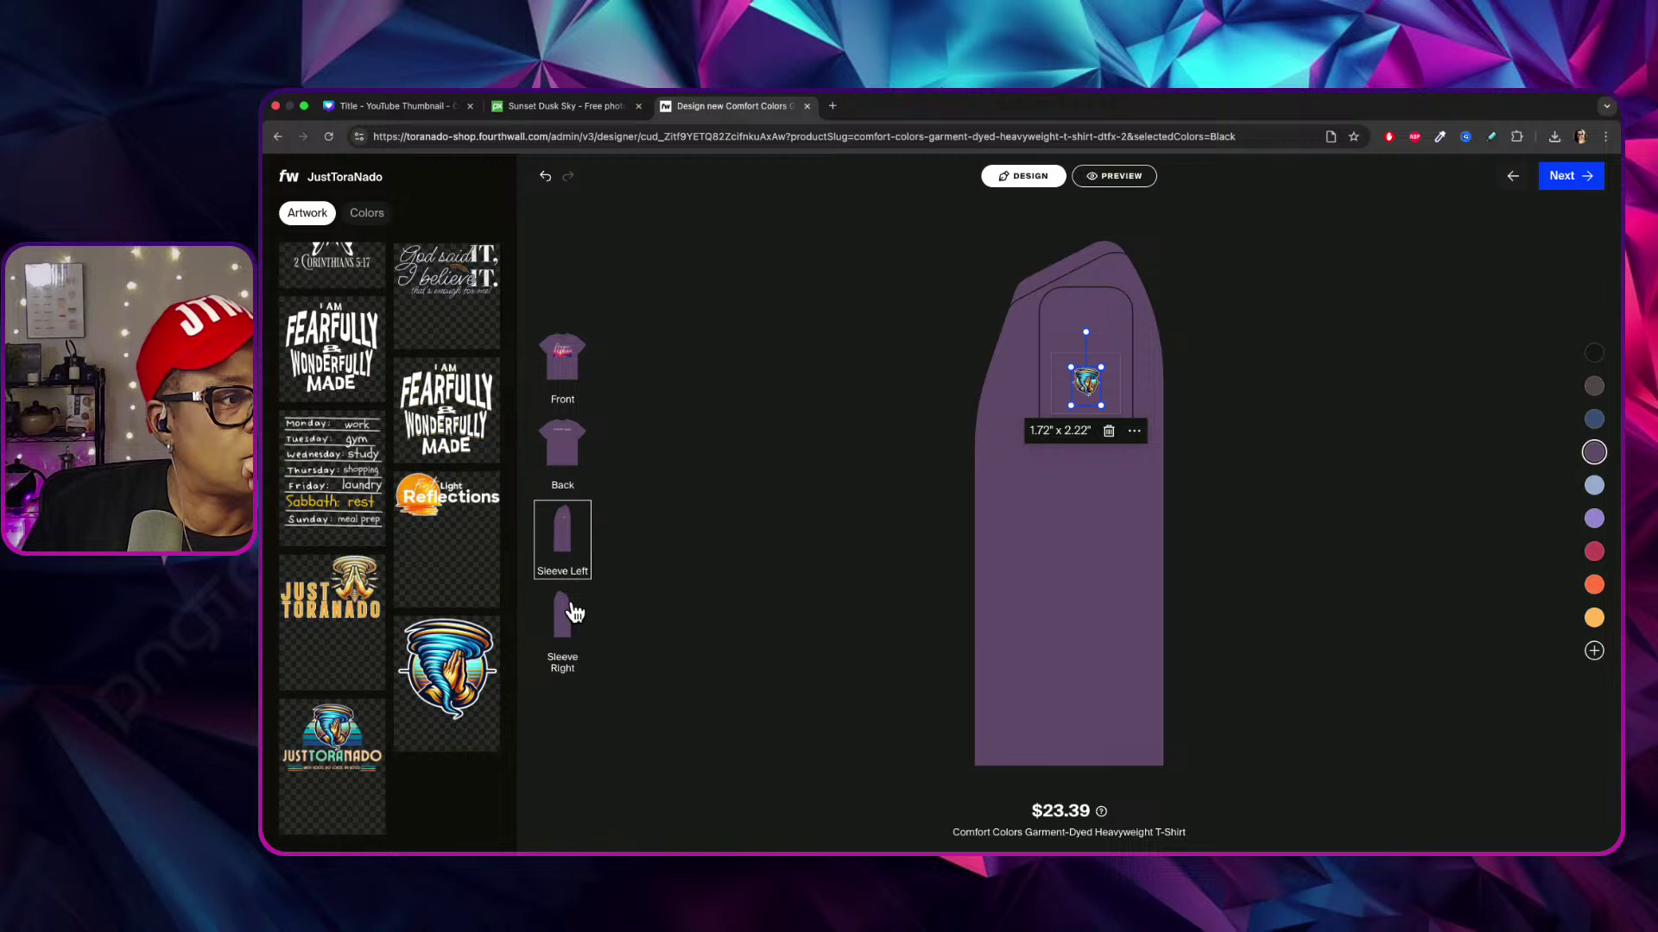
Review the front, back and left sleeve designs, and examine all four mockup previews with the sleeve logo.
{"action": "left_click", "coordinate": [583, 367]}
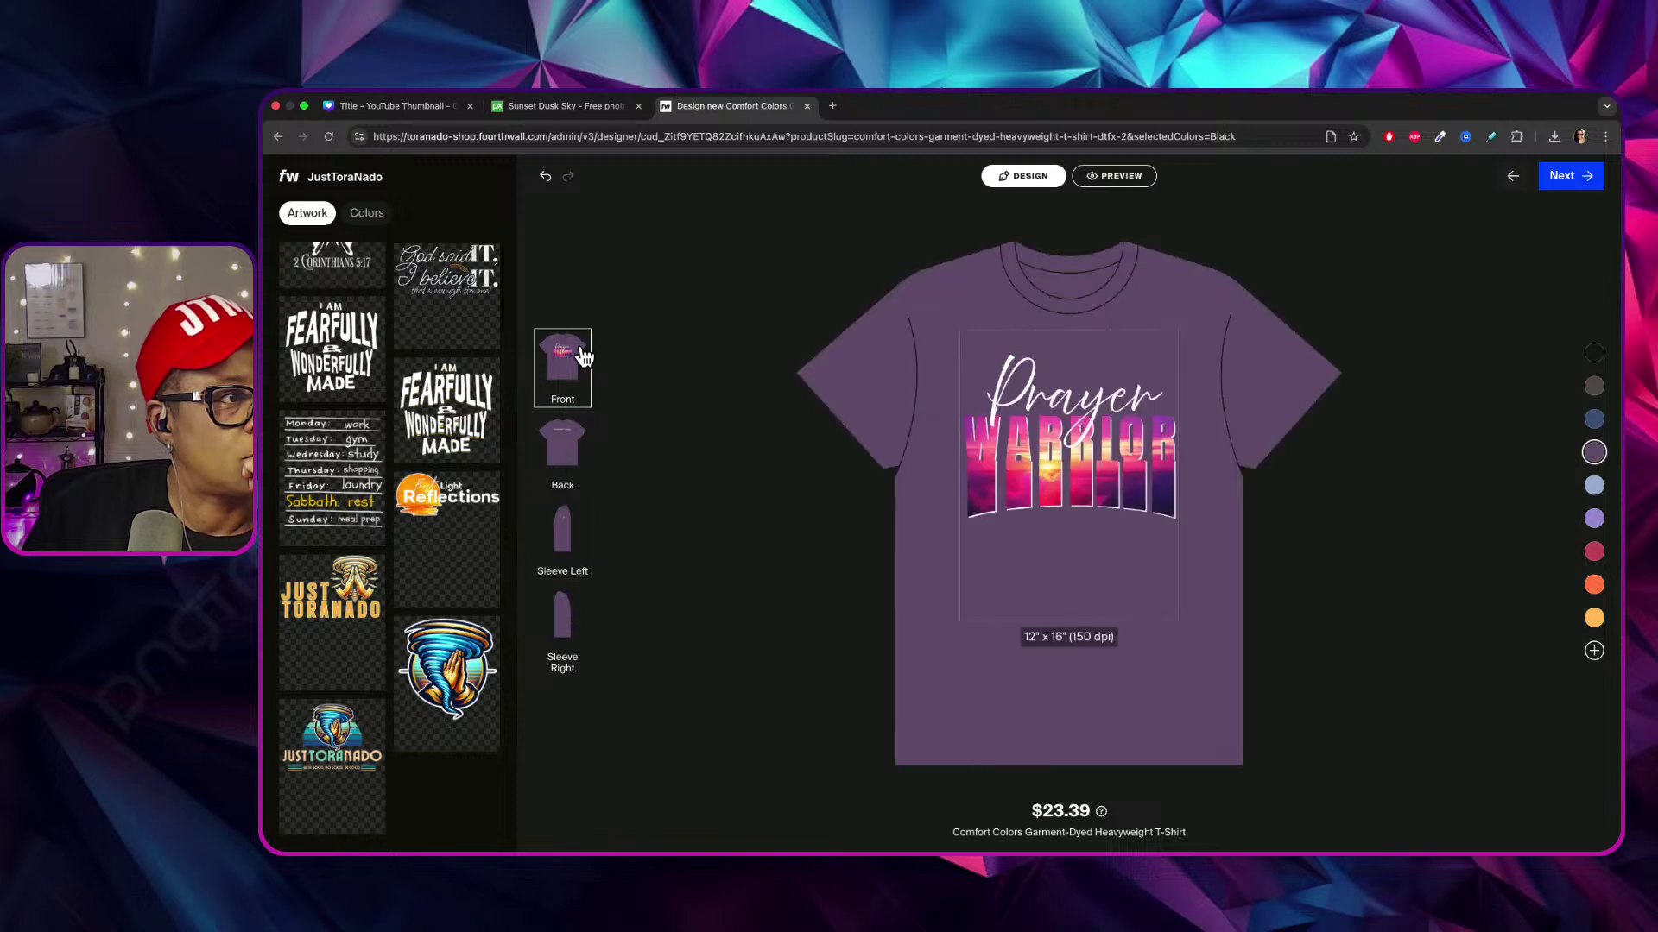
{"action": "left_click", "coordinate": [572, 431]}
{"action": "left_click", "coordinate": [562, 535]}
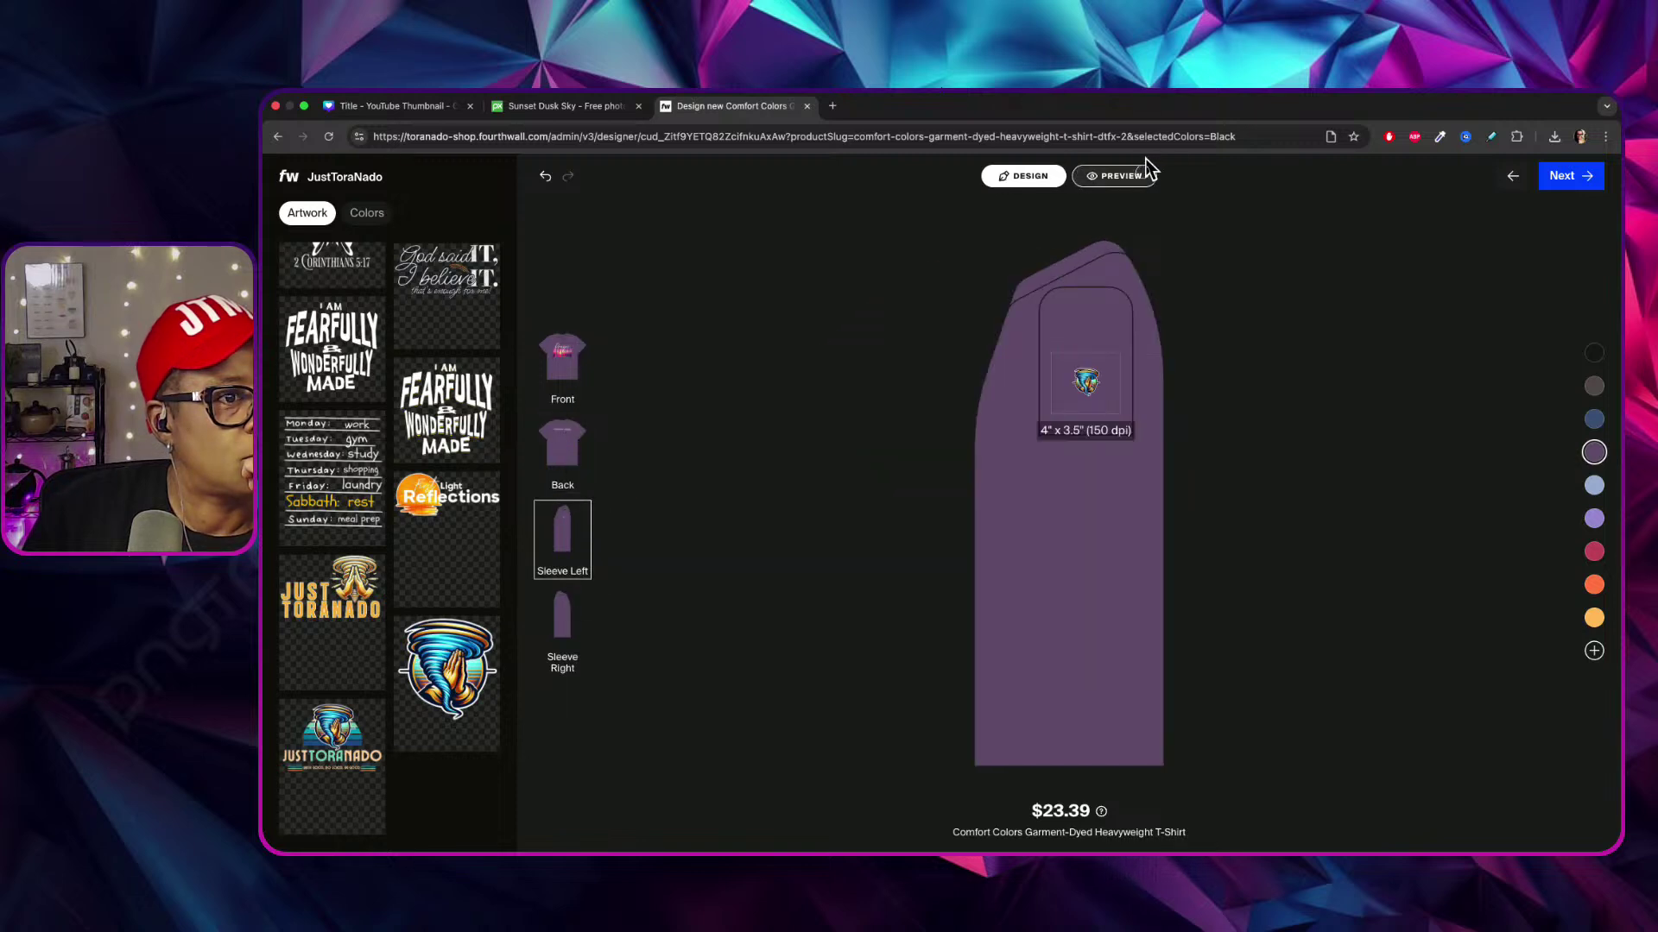
{"action": "left_click", "coordinate": [1123, 175]}
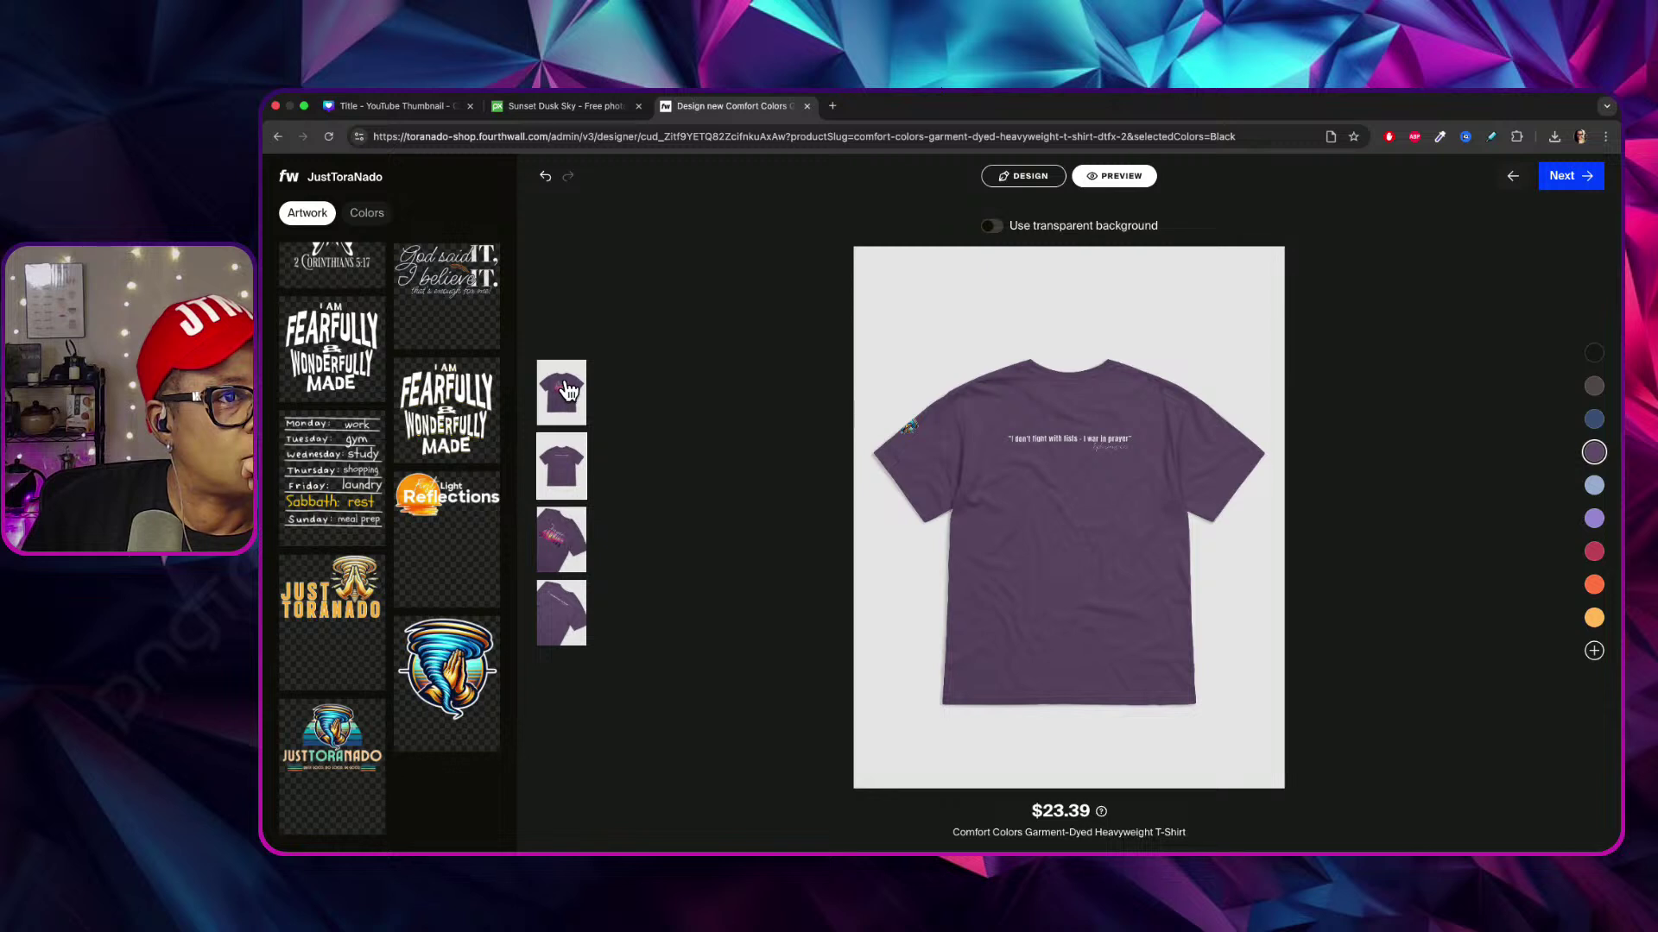
{"action": "left_click", "coordinate": [567, 390]}
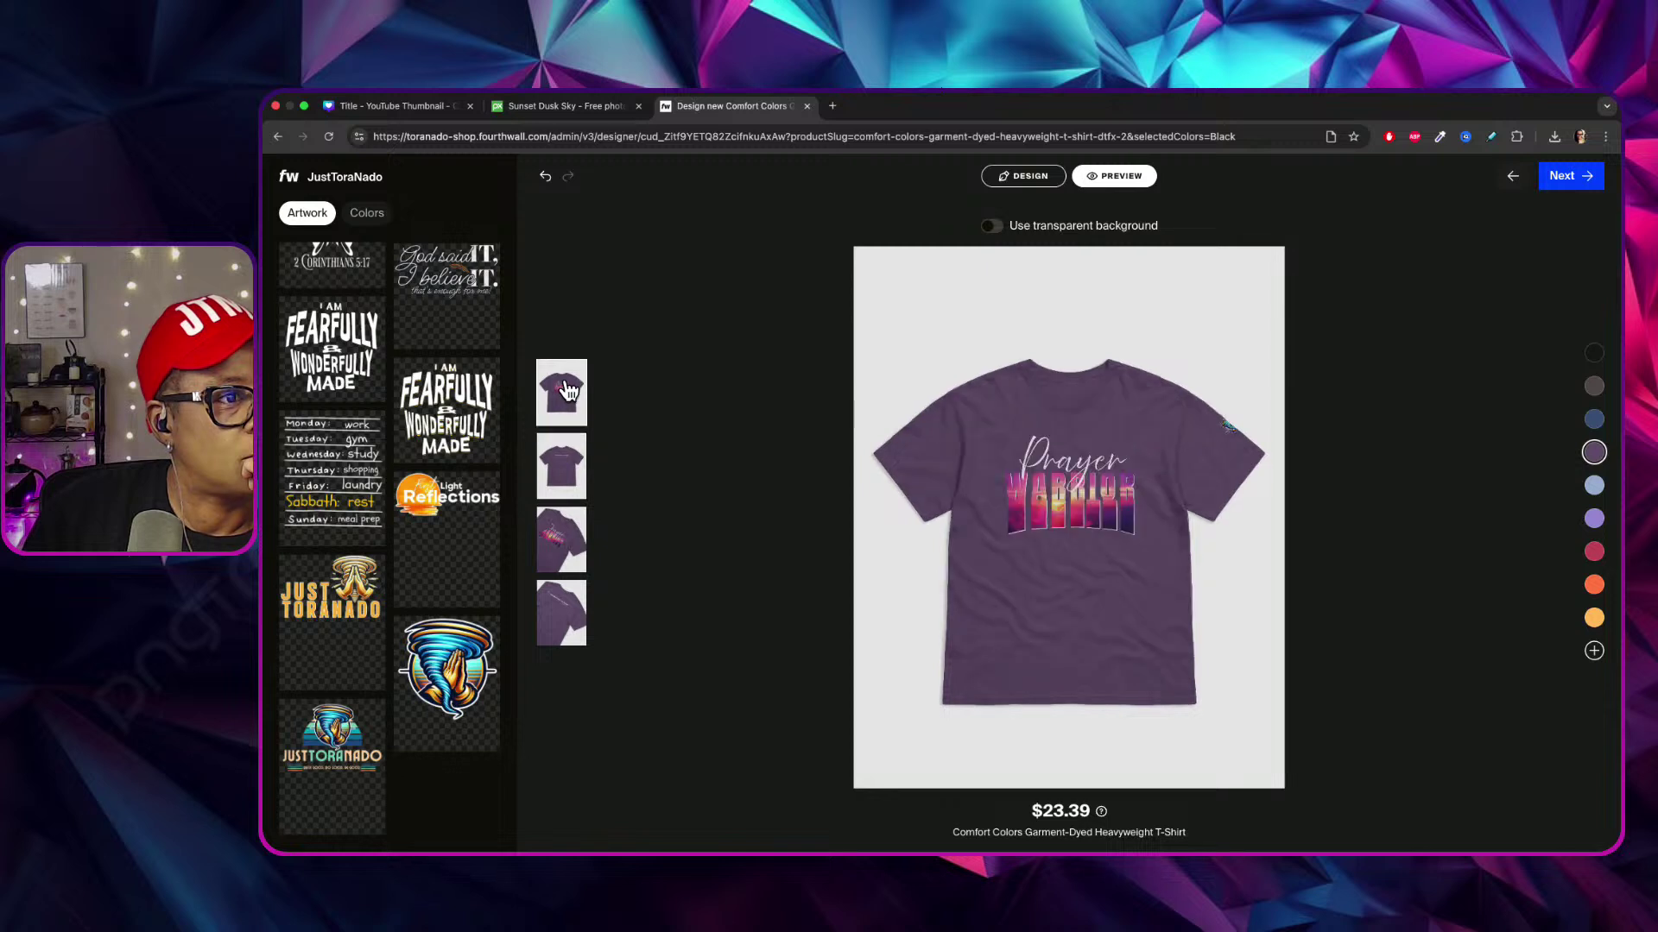
{"action": "left_click", "coordinate": [578, 471]}
{"action": "left_click", "coordinate": [573, 537]}
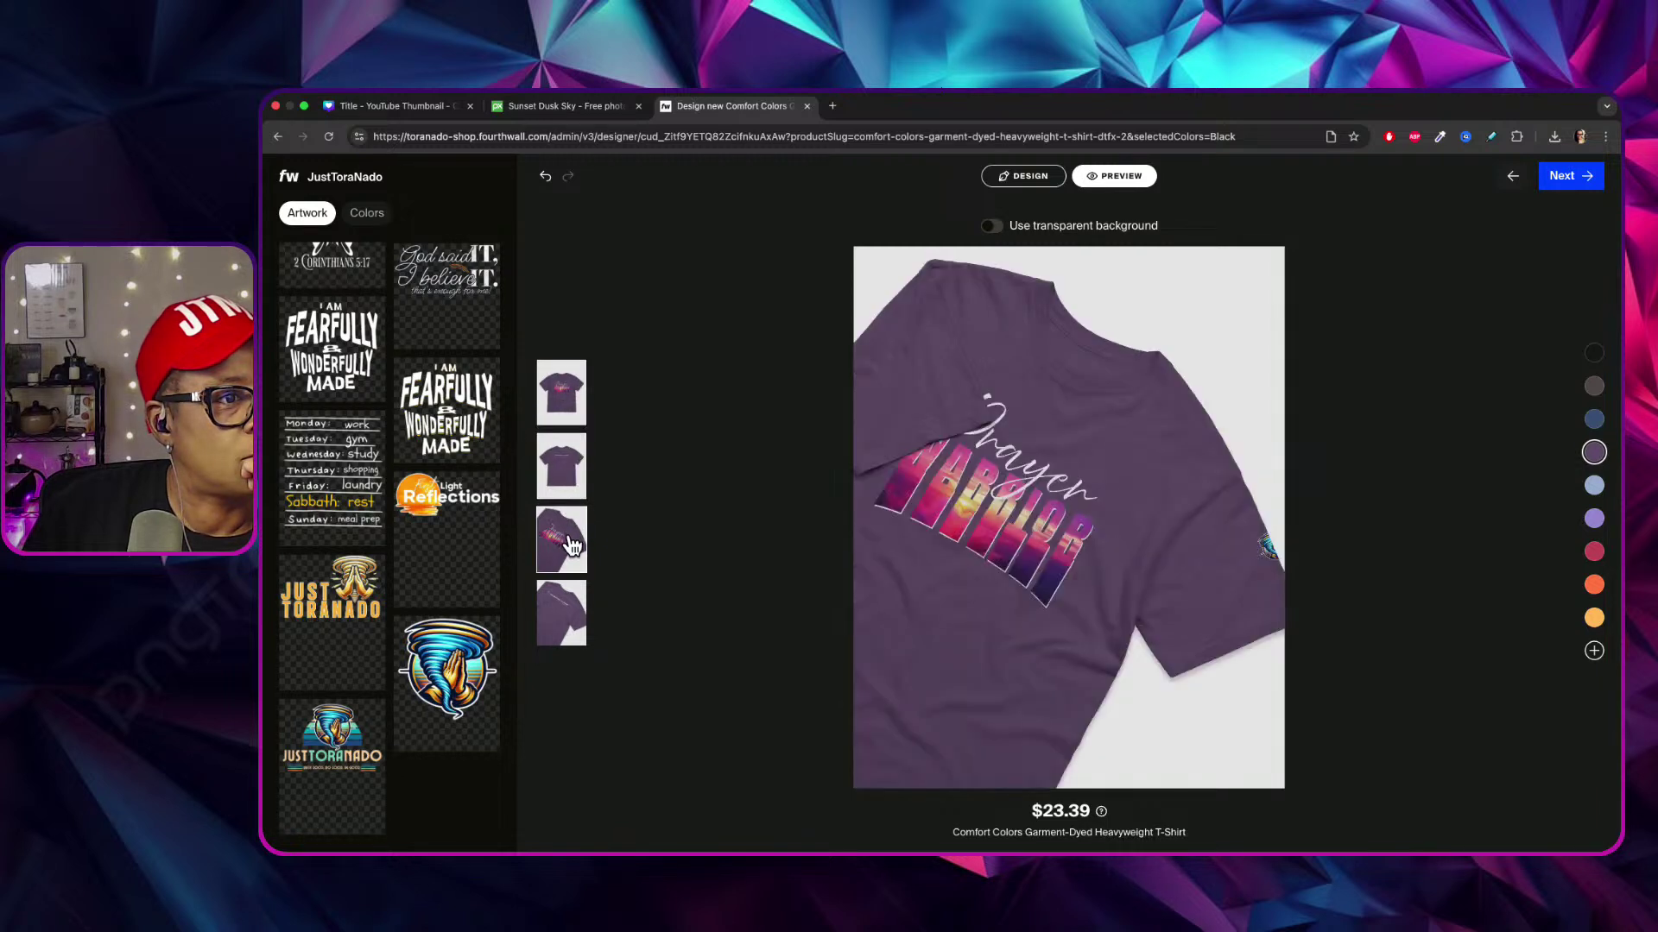
{"action": "left_click", "coordinate": [588, 592]}
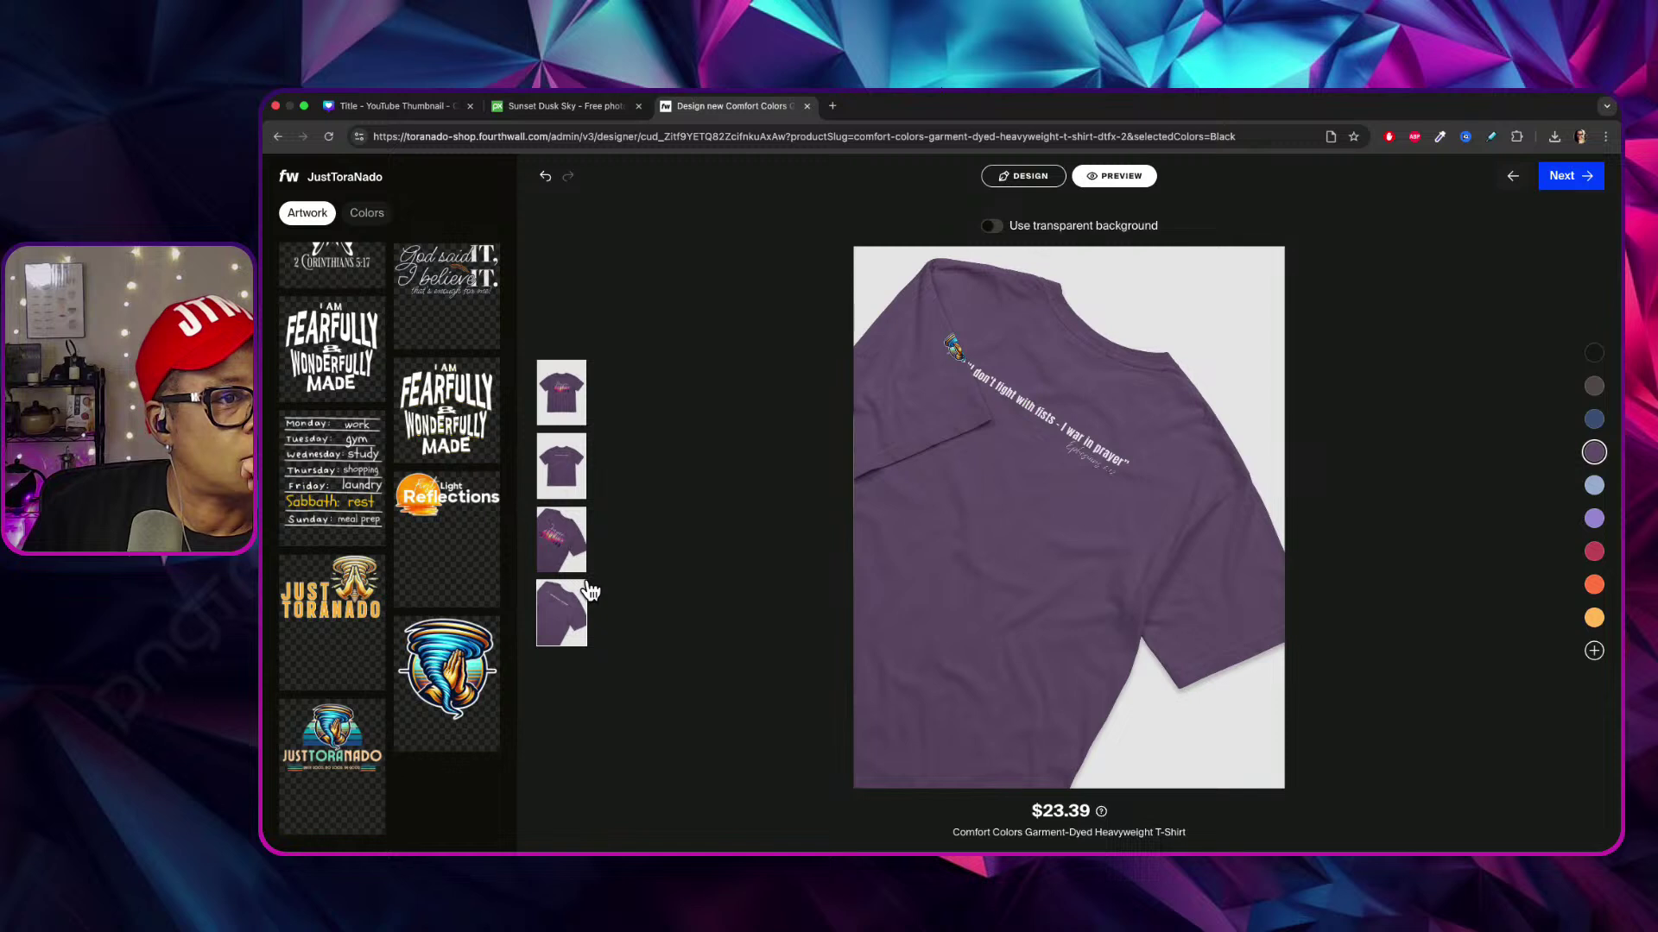
Return to the front design, reduce the Prayer WARRIOR image to about 16.34" × 9.19" and center it in the print area.
{"action": "left_click", "coordinate": [1024, 176]}
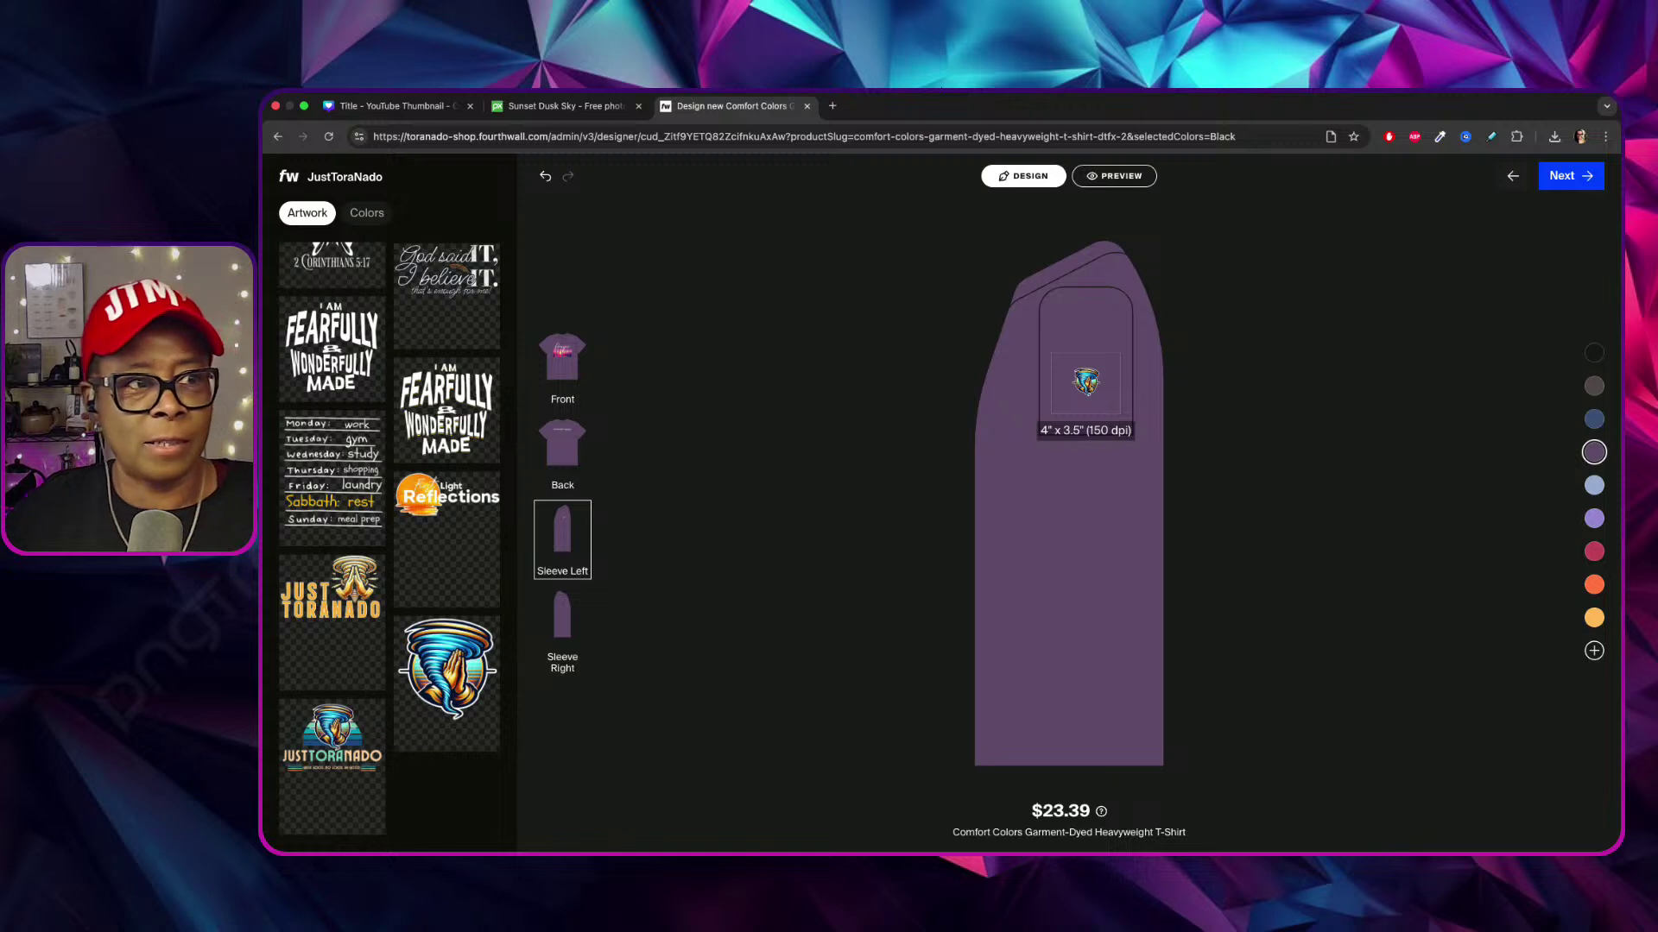
{"action": "left_click", "coordinate": [568, 352]}
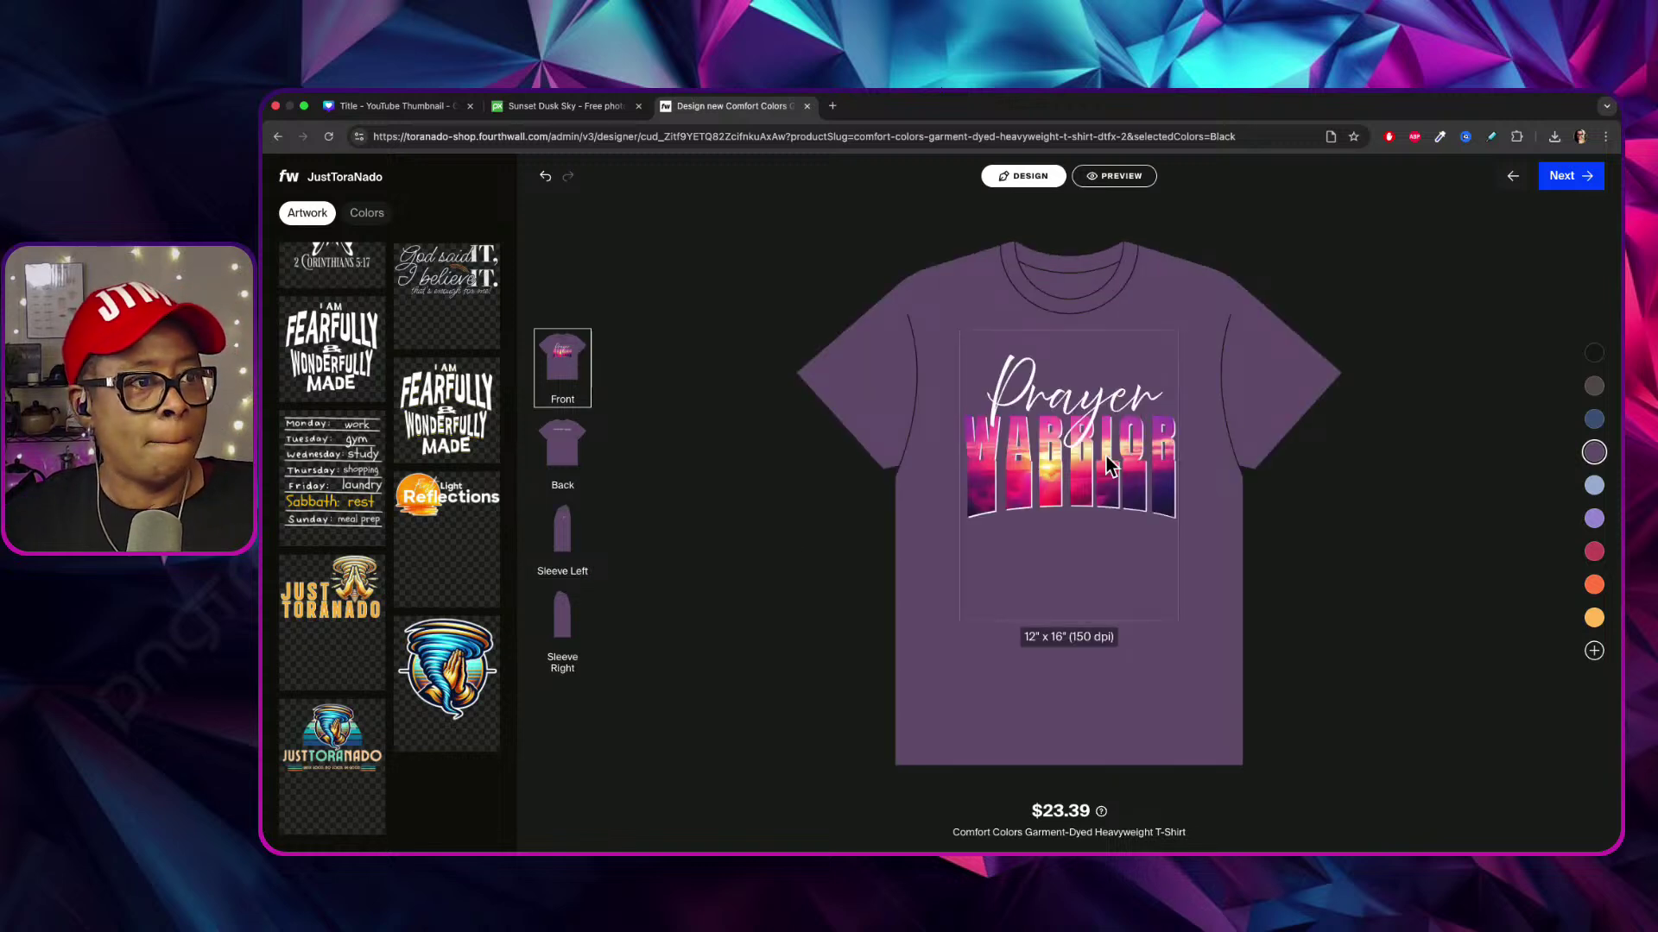
{"action": "left_click", "coordinate": [1181, 503]}
{"action": "left_click_drag", "start_coordinate": [1239, 530], "coordinate": [1202, 557]}
{"action": "left_click_drag", "start_coordinate": [1028, 441], "coordinate": [1038, 441]}
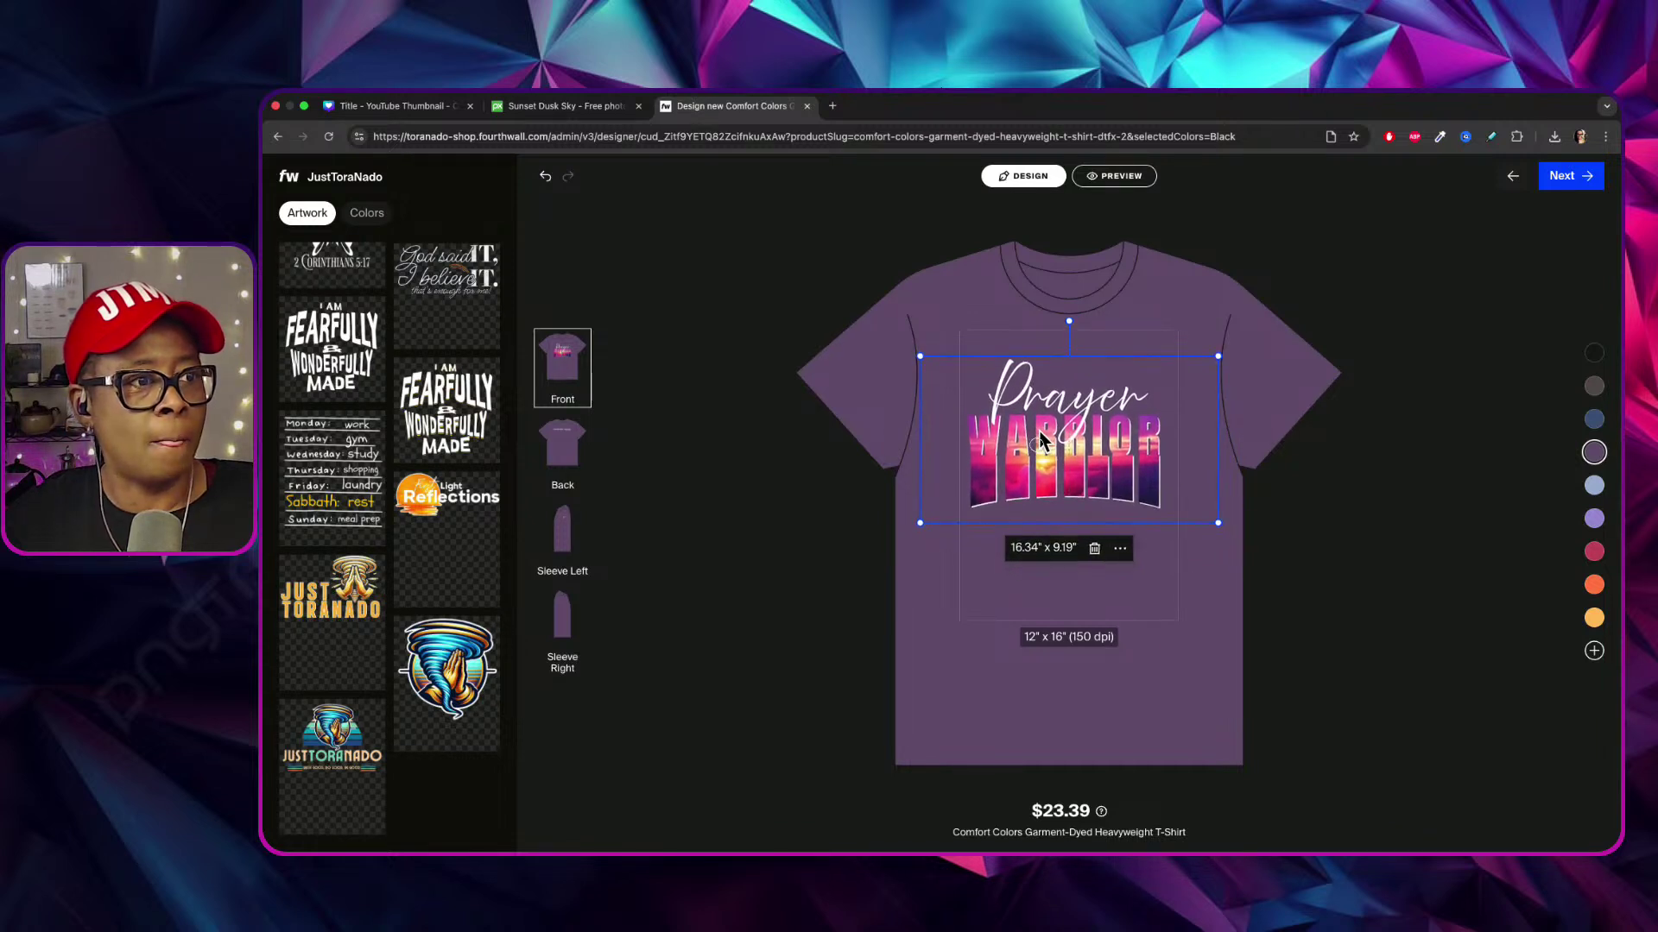
Switch to the Canva design and review its pages from page 5 back to the WARRIOR lettering on page 1.
{"action": "left_click", "coordinate": [393, 105]}
{"action": "left_click", "coordinate": [1584, 426]}
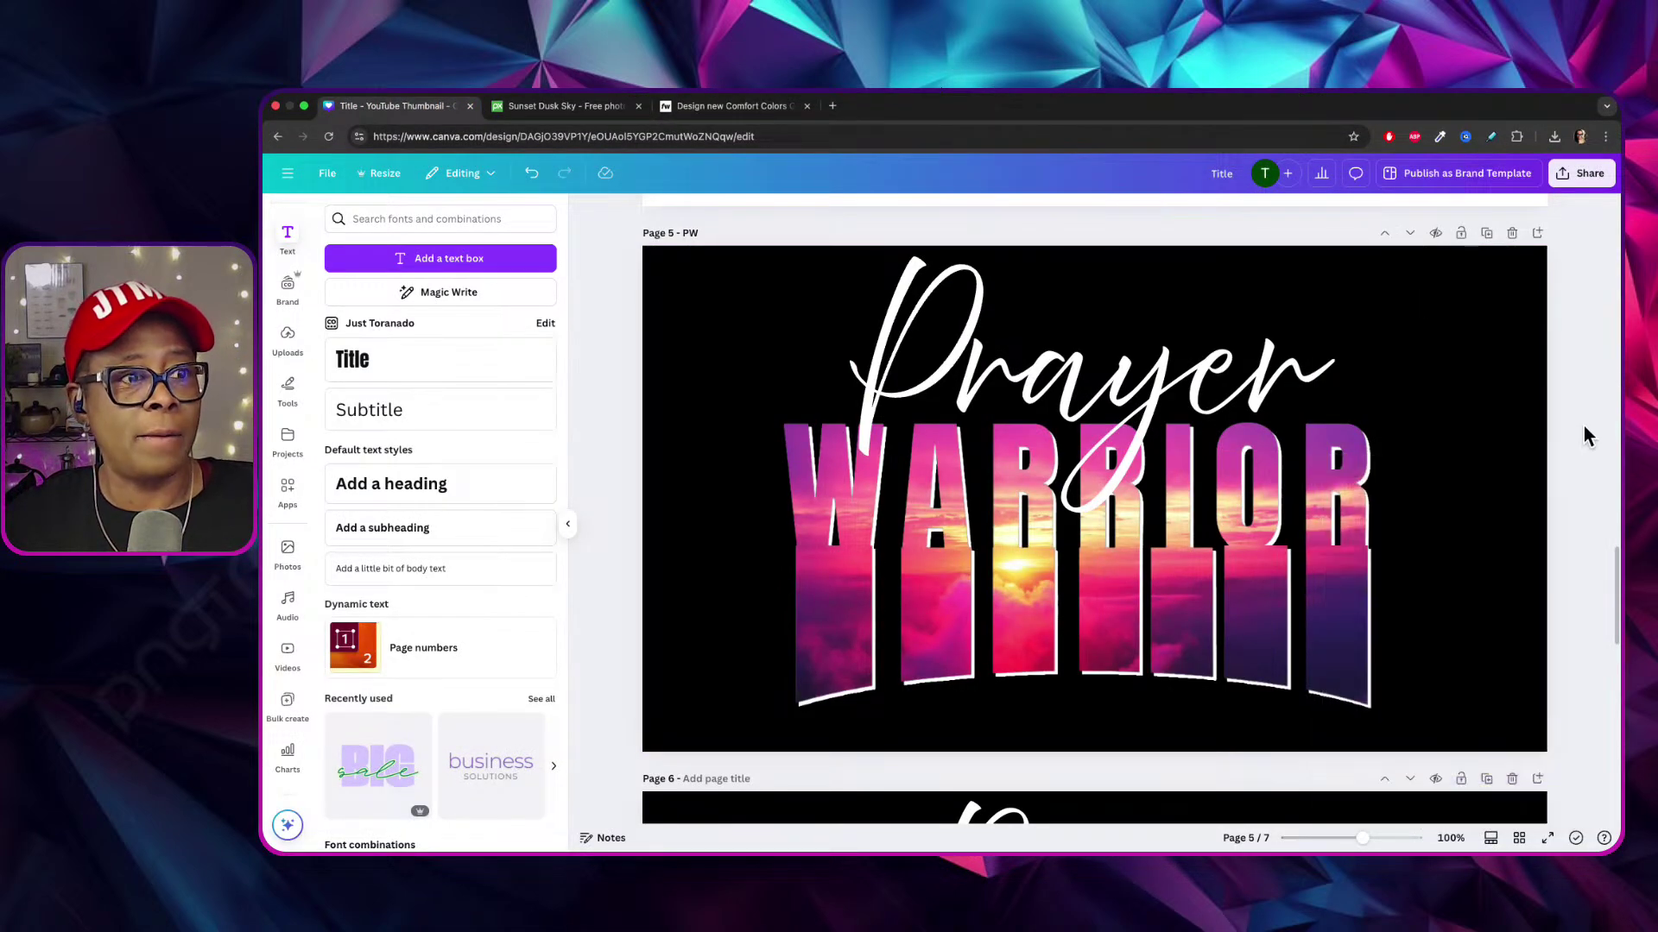
{"action": "scroll", "coordinate": [1563, 455], "scroll_direction": "down", "scroll_amount": 3}
{"action": "scroll", "coordinate": [1560, 462], "scroll_direction": "up", "scroll_amount": 10}
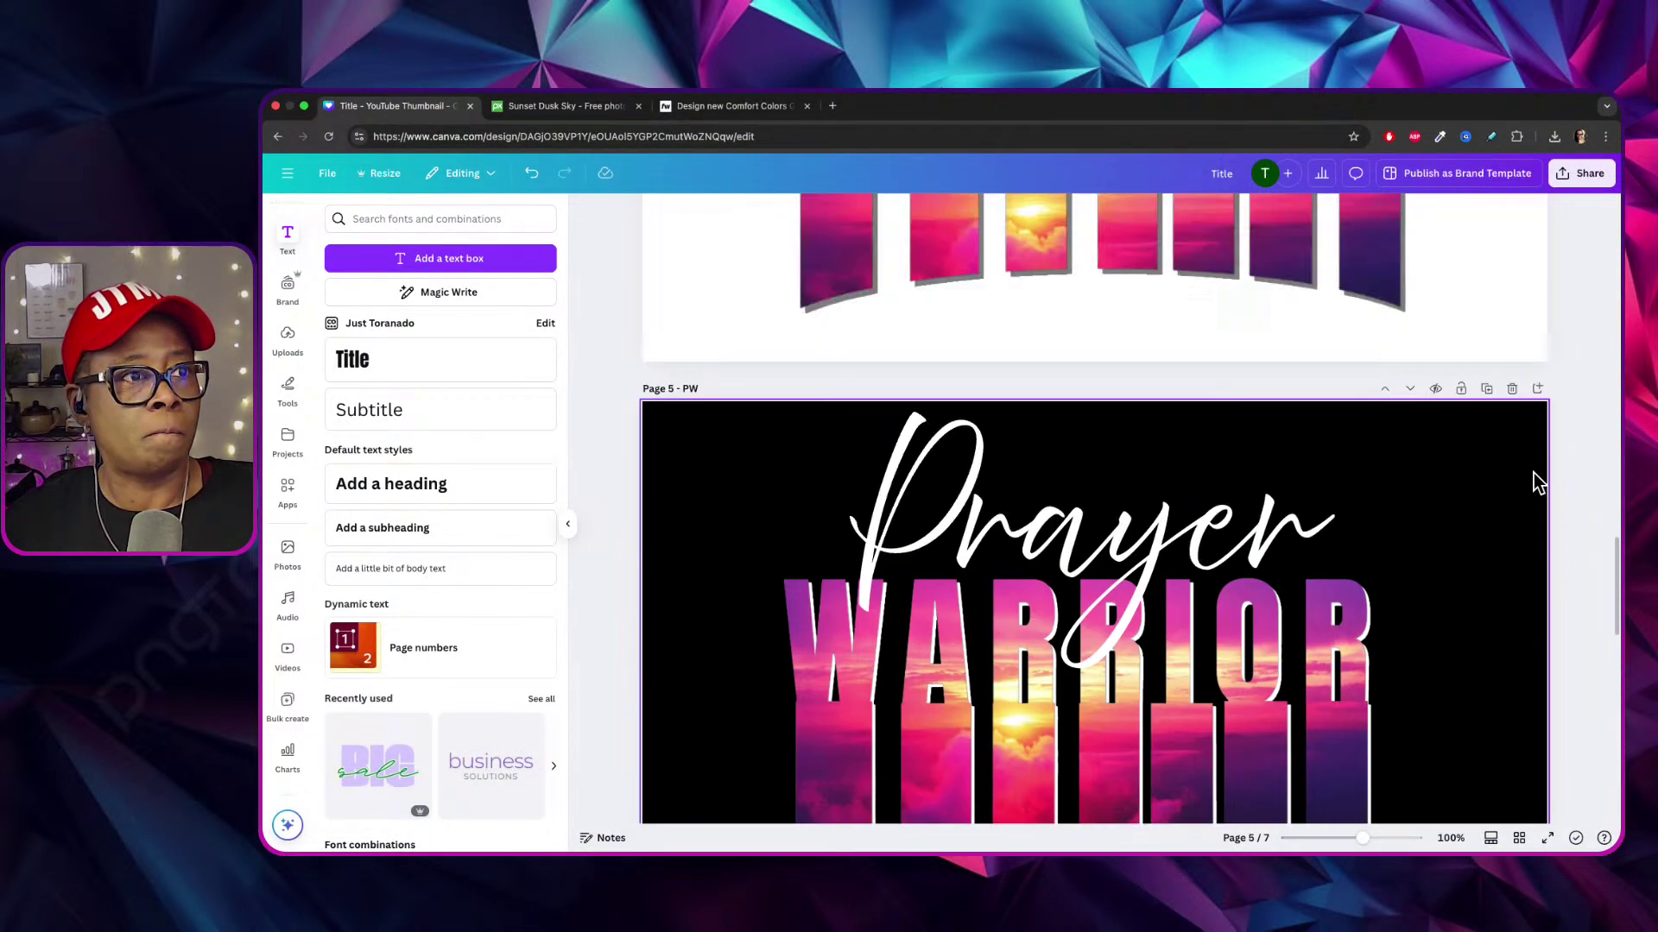
{"action": "scroll", "coordinate": [1531, 472], "scroll_direction": "up", "scroll_amount": 15}
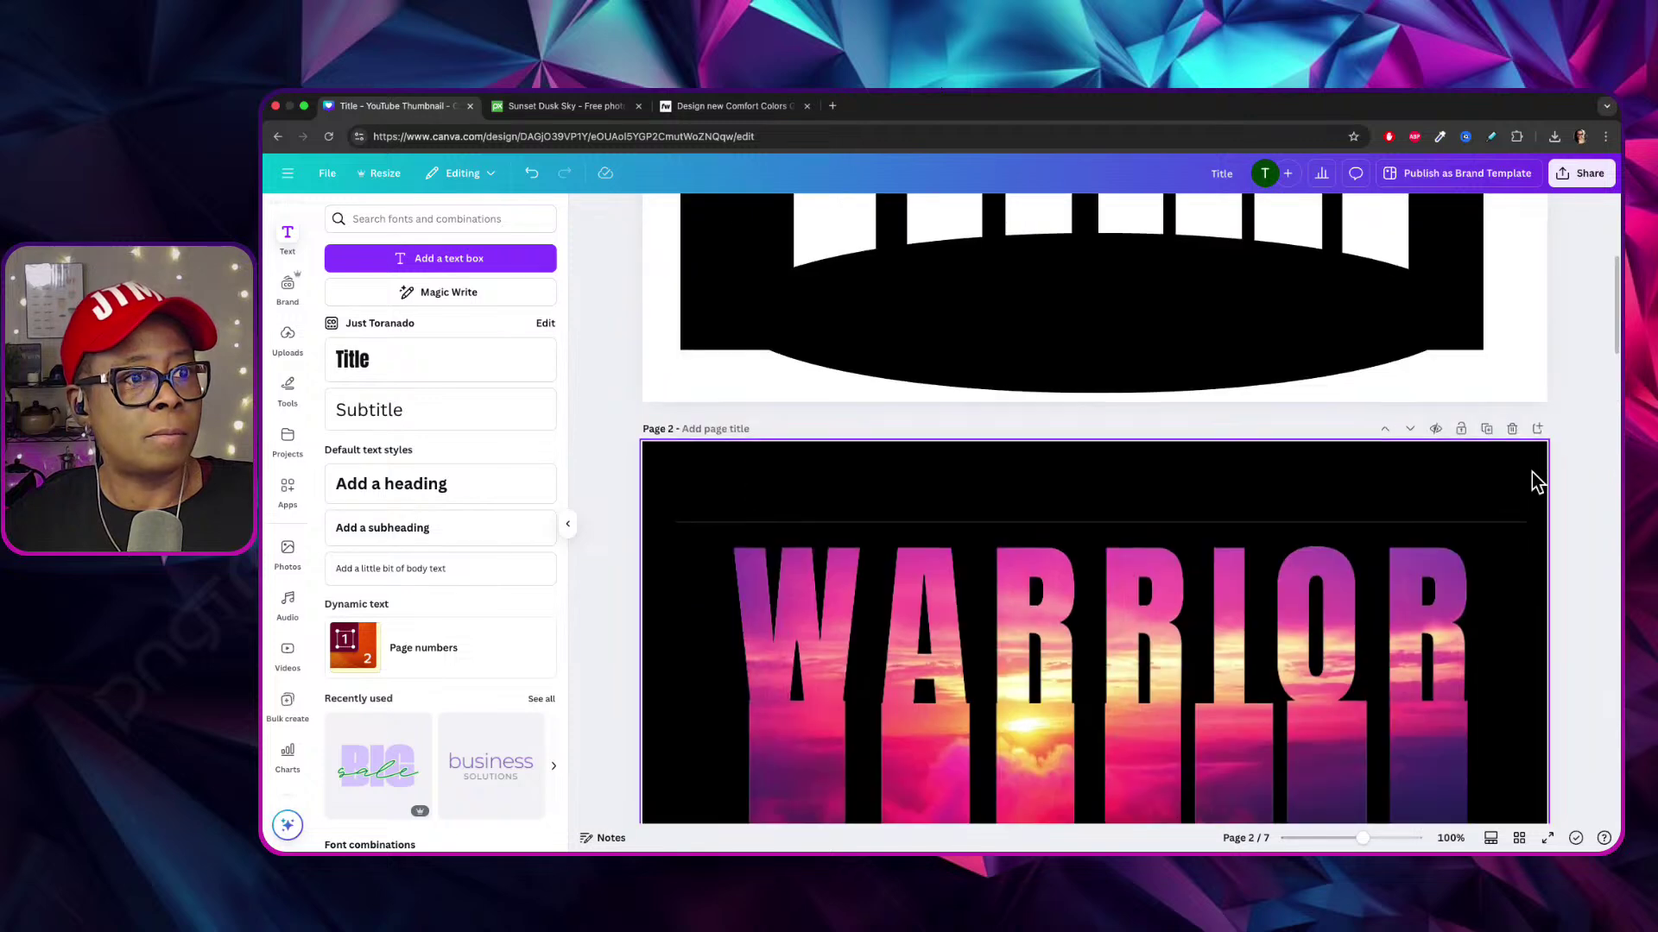
{"action": "left_click", "coordinate": [1155, 371]}
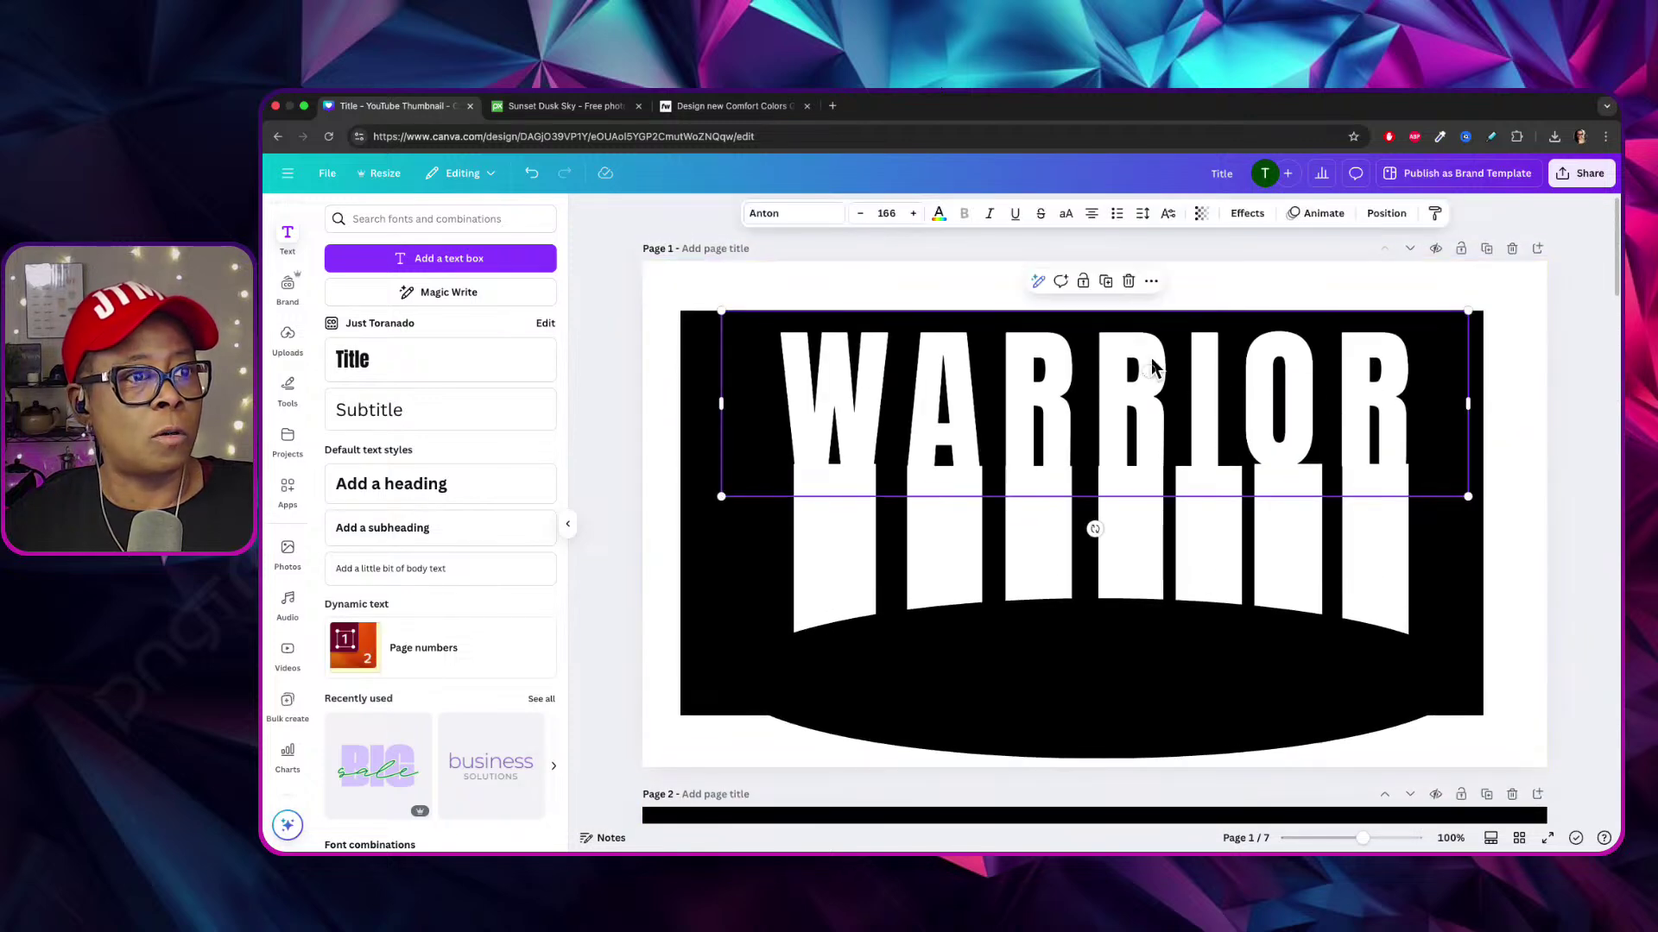
{"action": "left_click", "coordinate": [1417, 389]}
{"action": "scroll", "coordinate": [1410, 359], "scroll_direction": "down", "scroll_amount": 1}
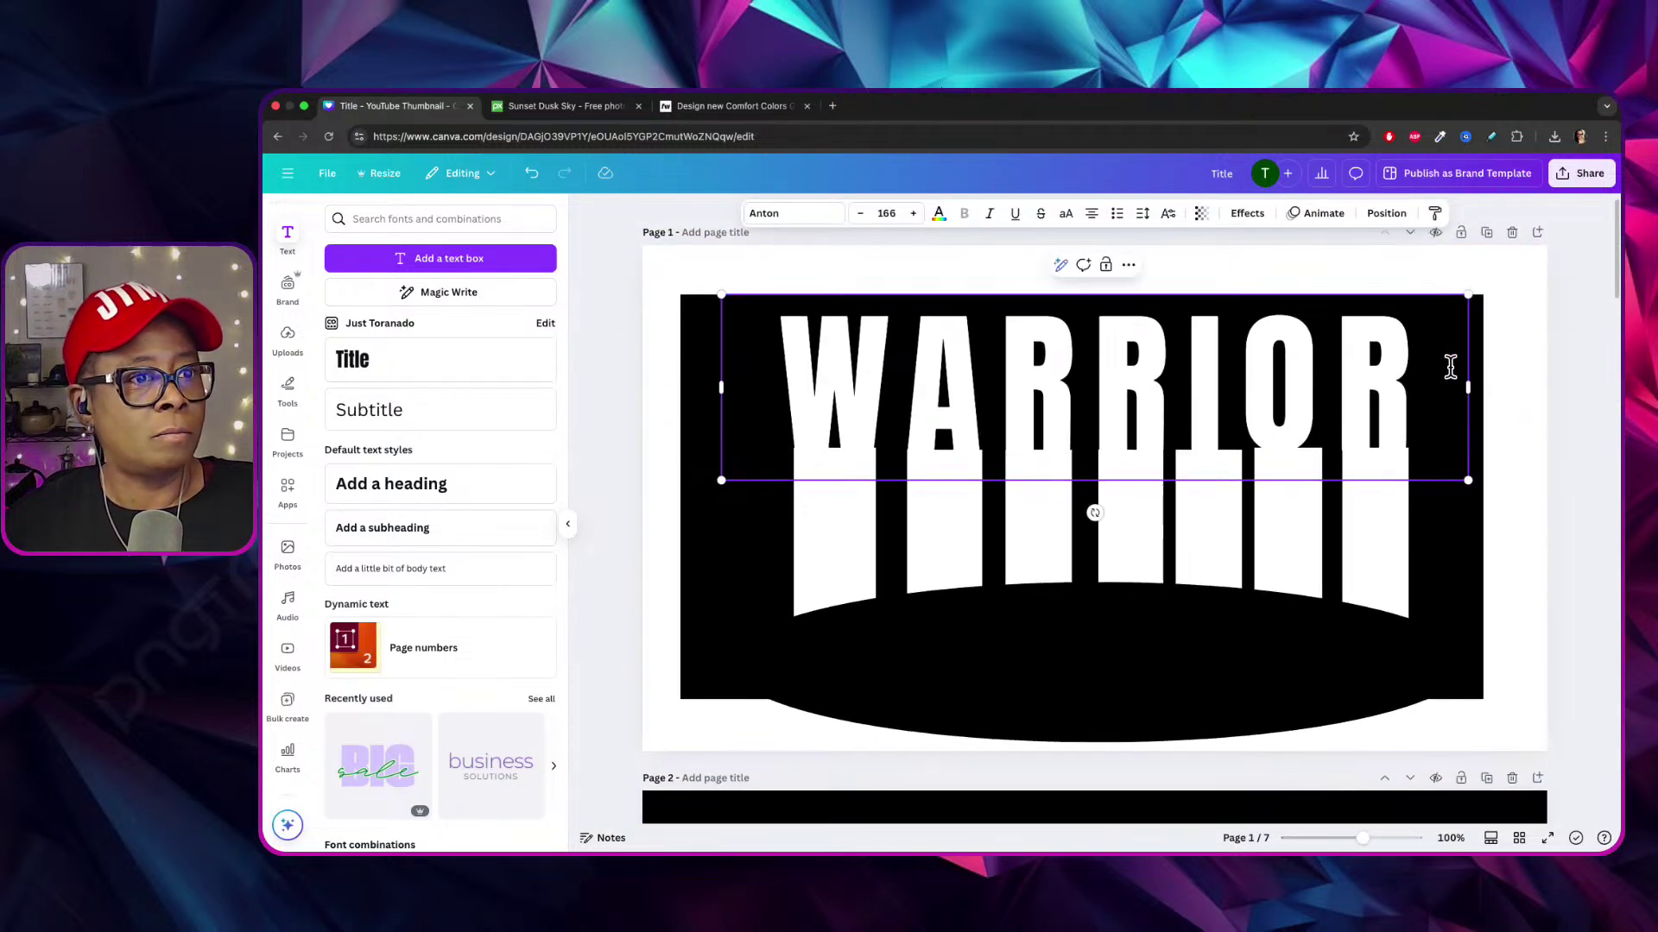
Review the Canva pages from the WARRIOR lettering on page 1 to the quote on page 7, and re-examine the artwork on pages 4 to 6.
{"action": "scroll", "coordinate": [1256, 479], "scroll_direction": "down", "scroll_amount": 10}
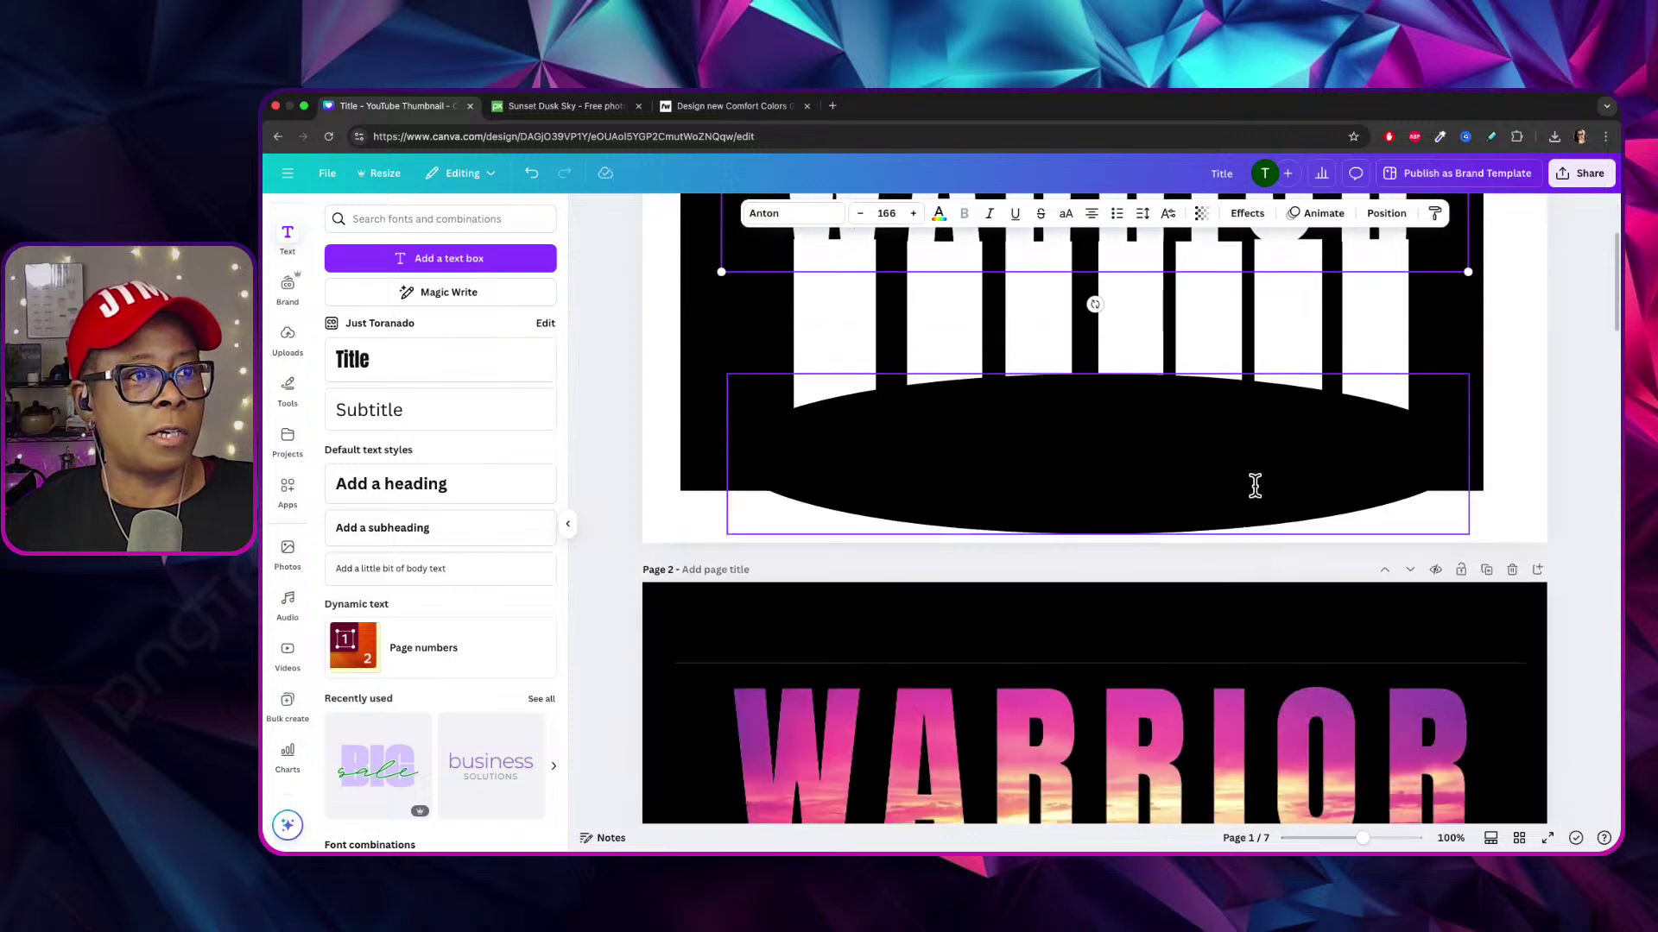
{"action": "scroll", "coordinate": [1240, 523], "scroll_direction": "down", "scroll_amount": 15}
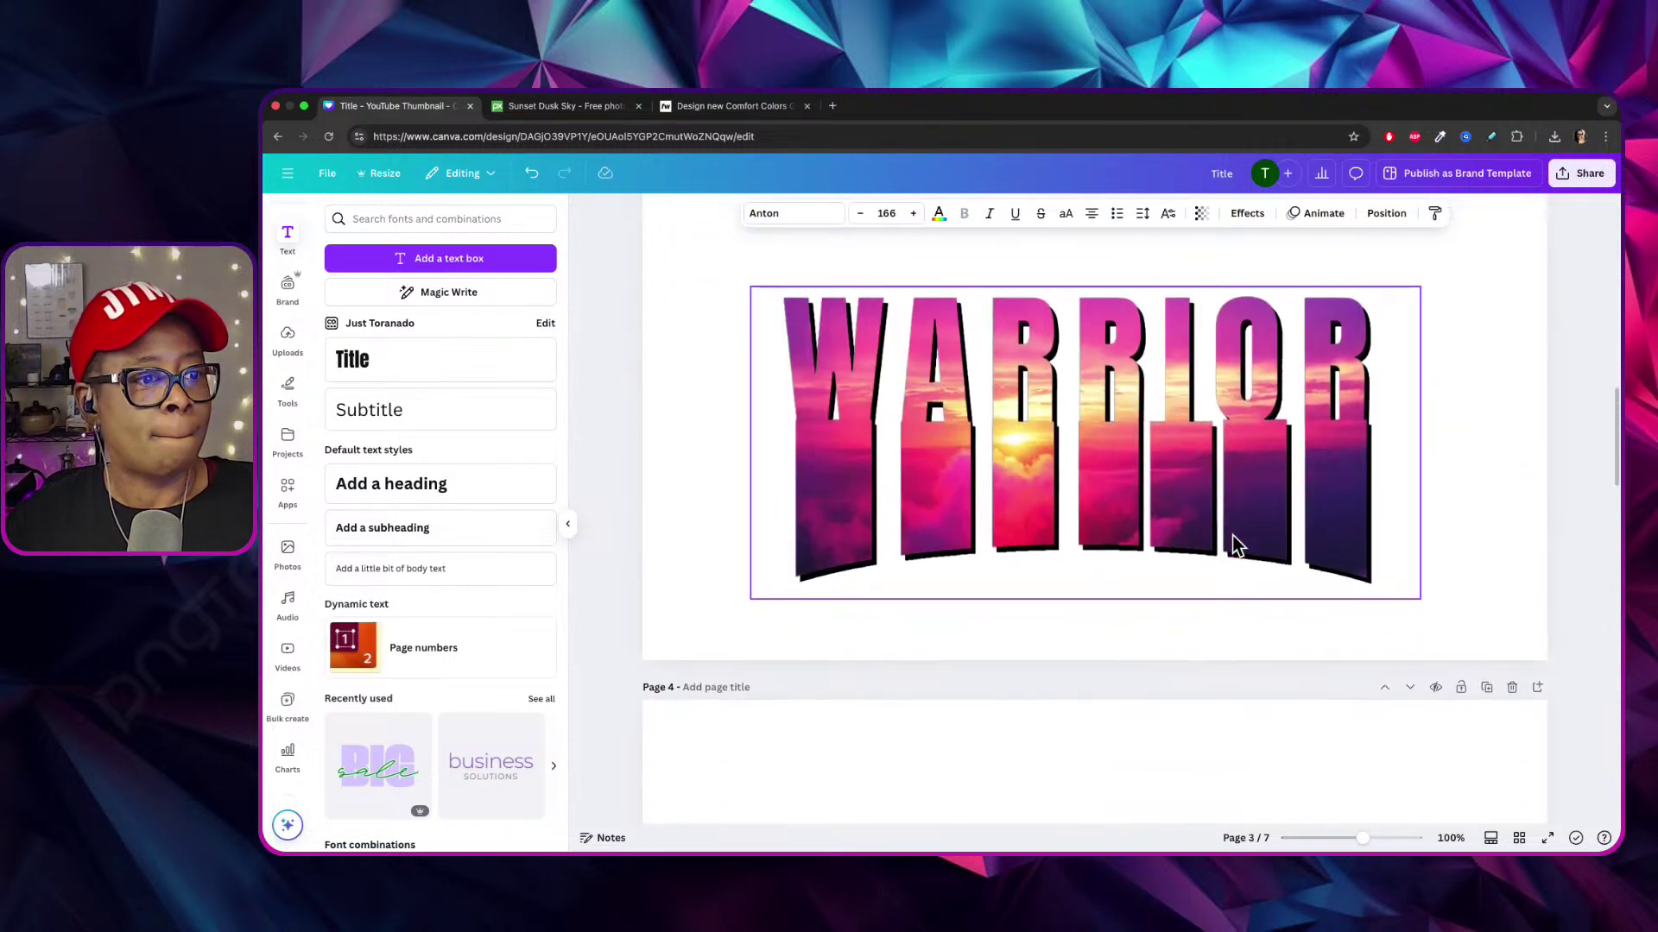
{"action": "scroll", "coordinate": [1231, 535], "scroll_direction": "down", "scroll_amount": 8}
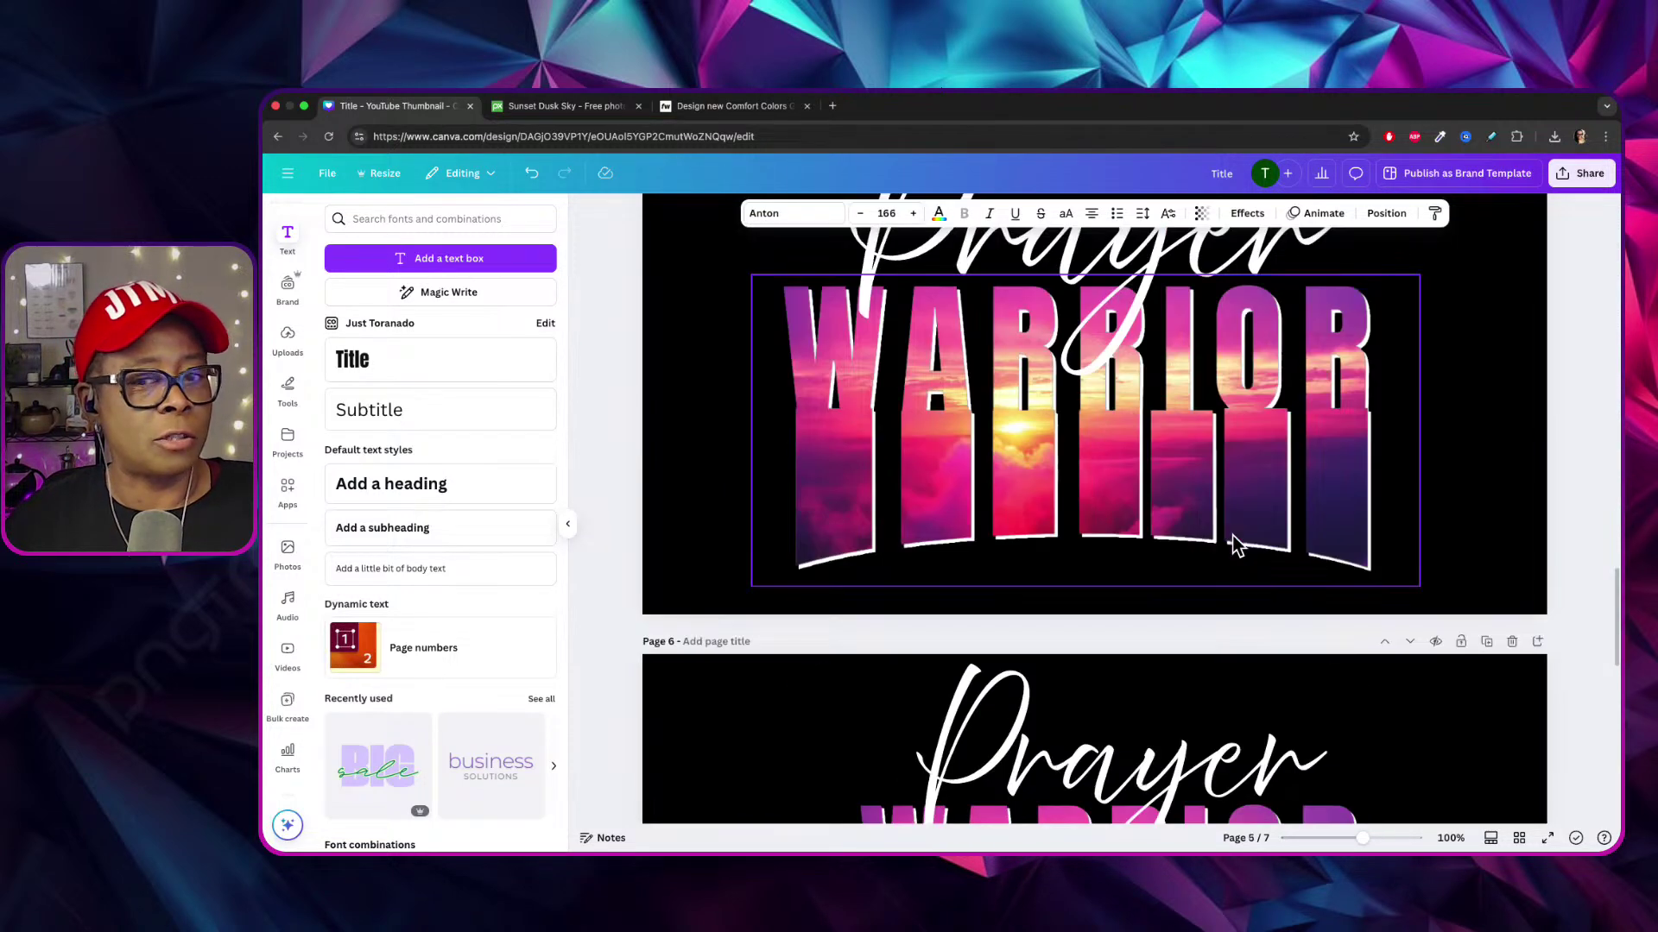
{"action": "scroll", "coordinate": [1268, 553], "scroll_direction": "down", "scroll_amount": 5}
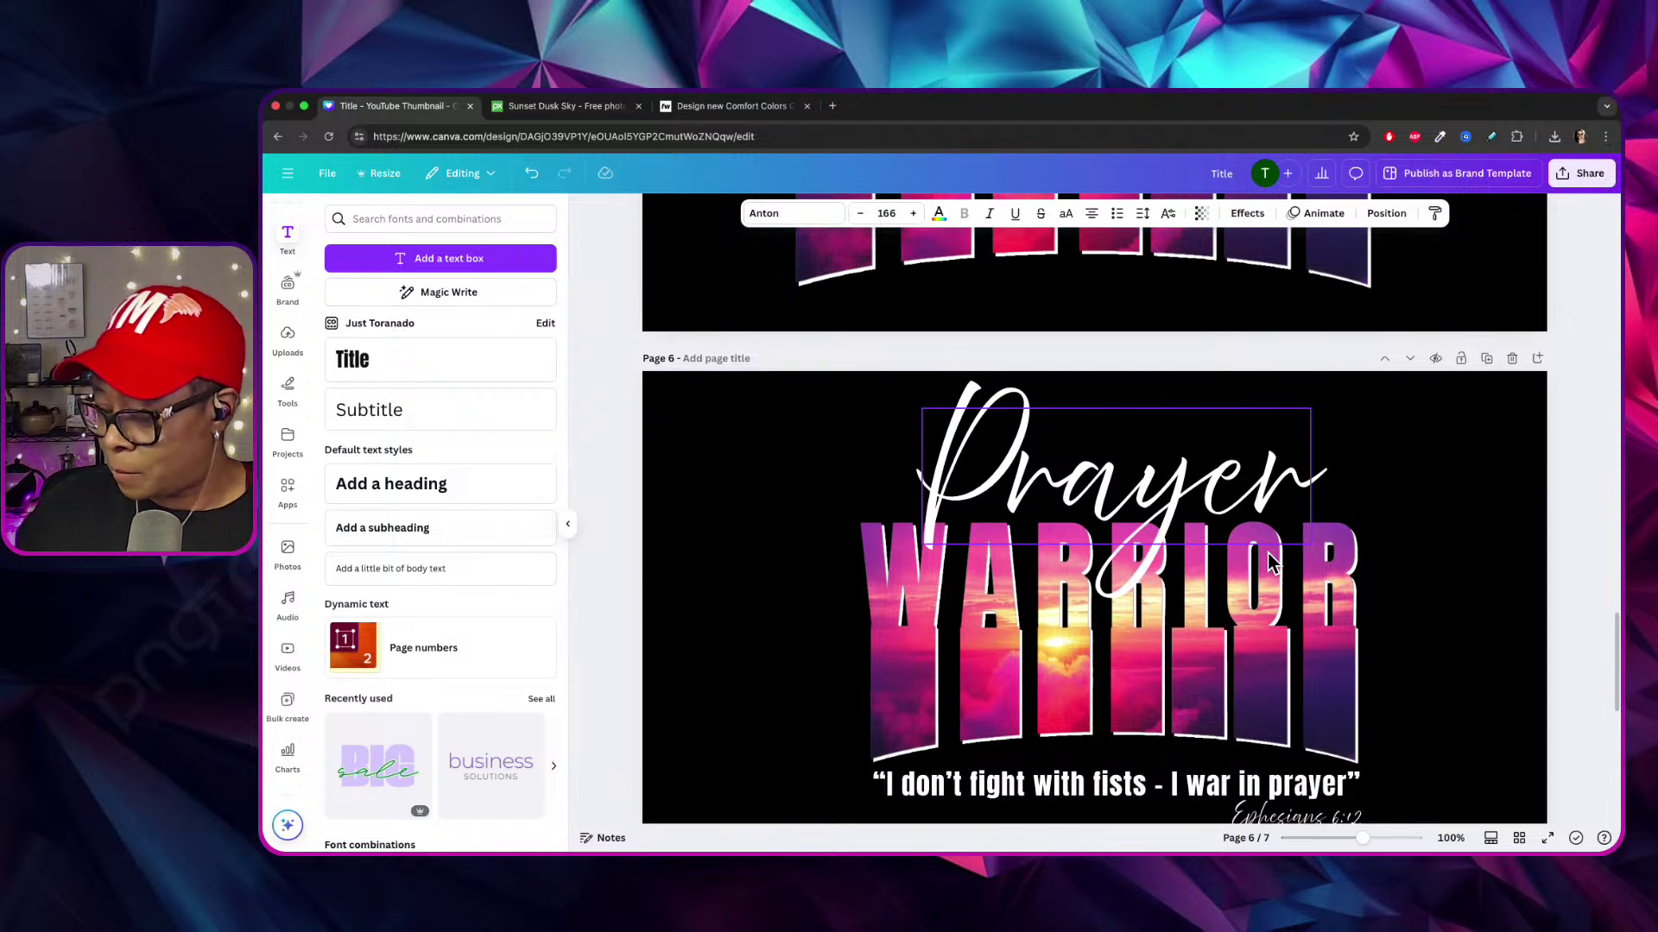
{"action": "scroll", "coordinate": [1268, 559], "scroll_direction": "down", "scroll_amount": 6}
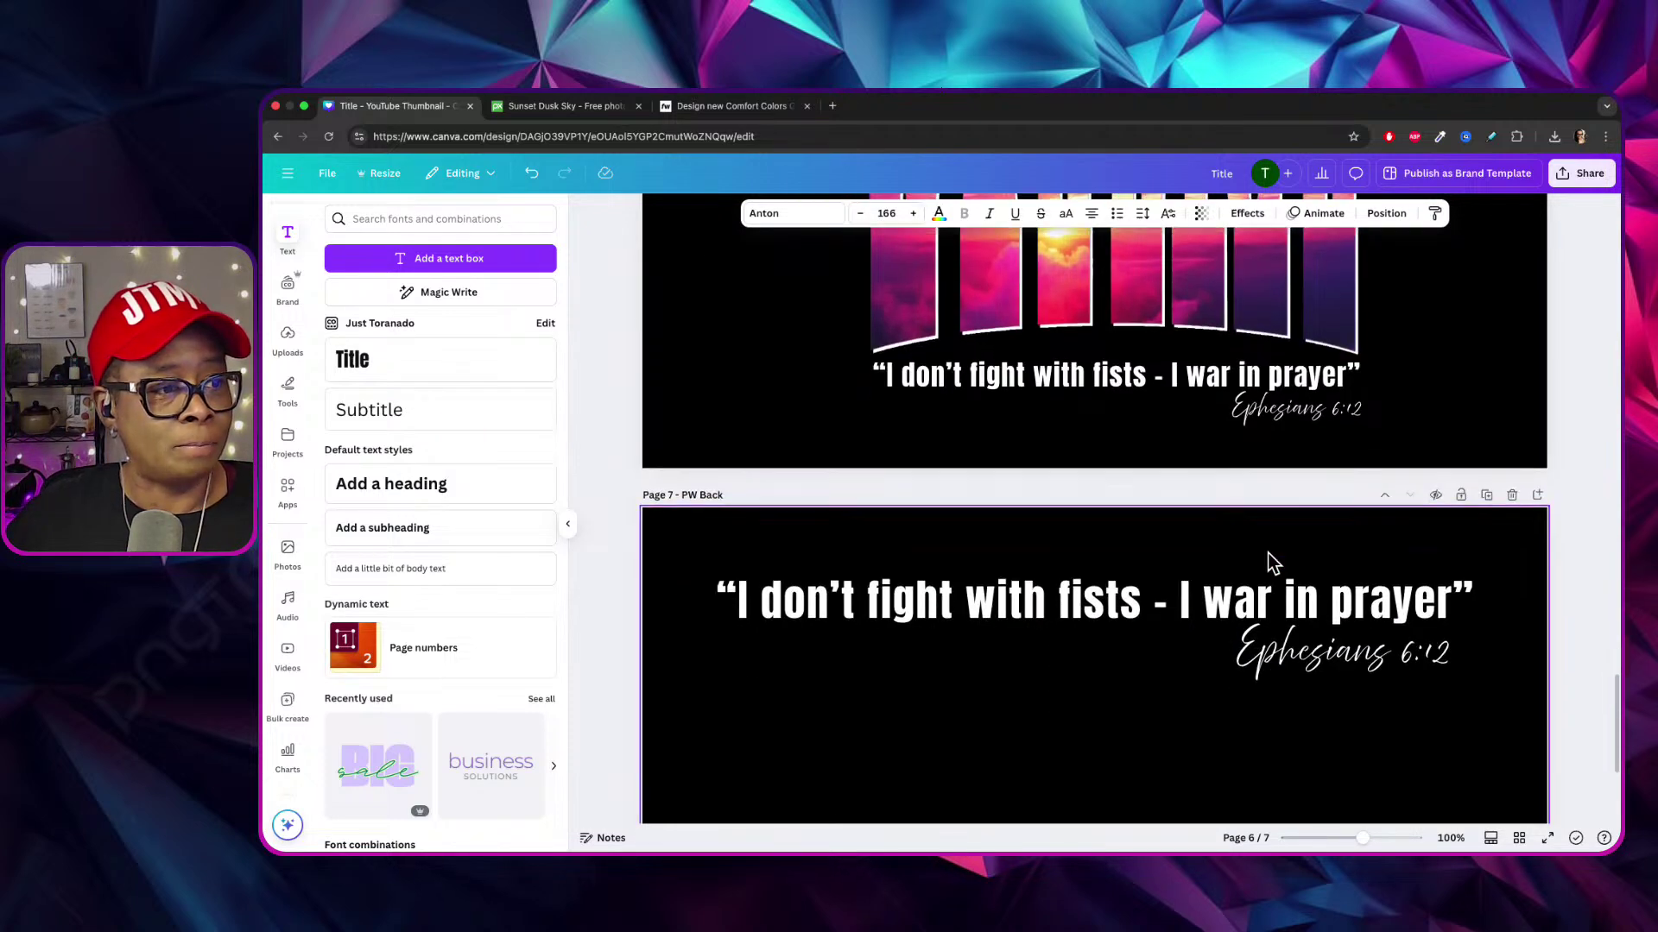
{"action": "scroll", "coordinate": [1273, 568], "scroll_direction": "up", "scroll_amount": 3}
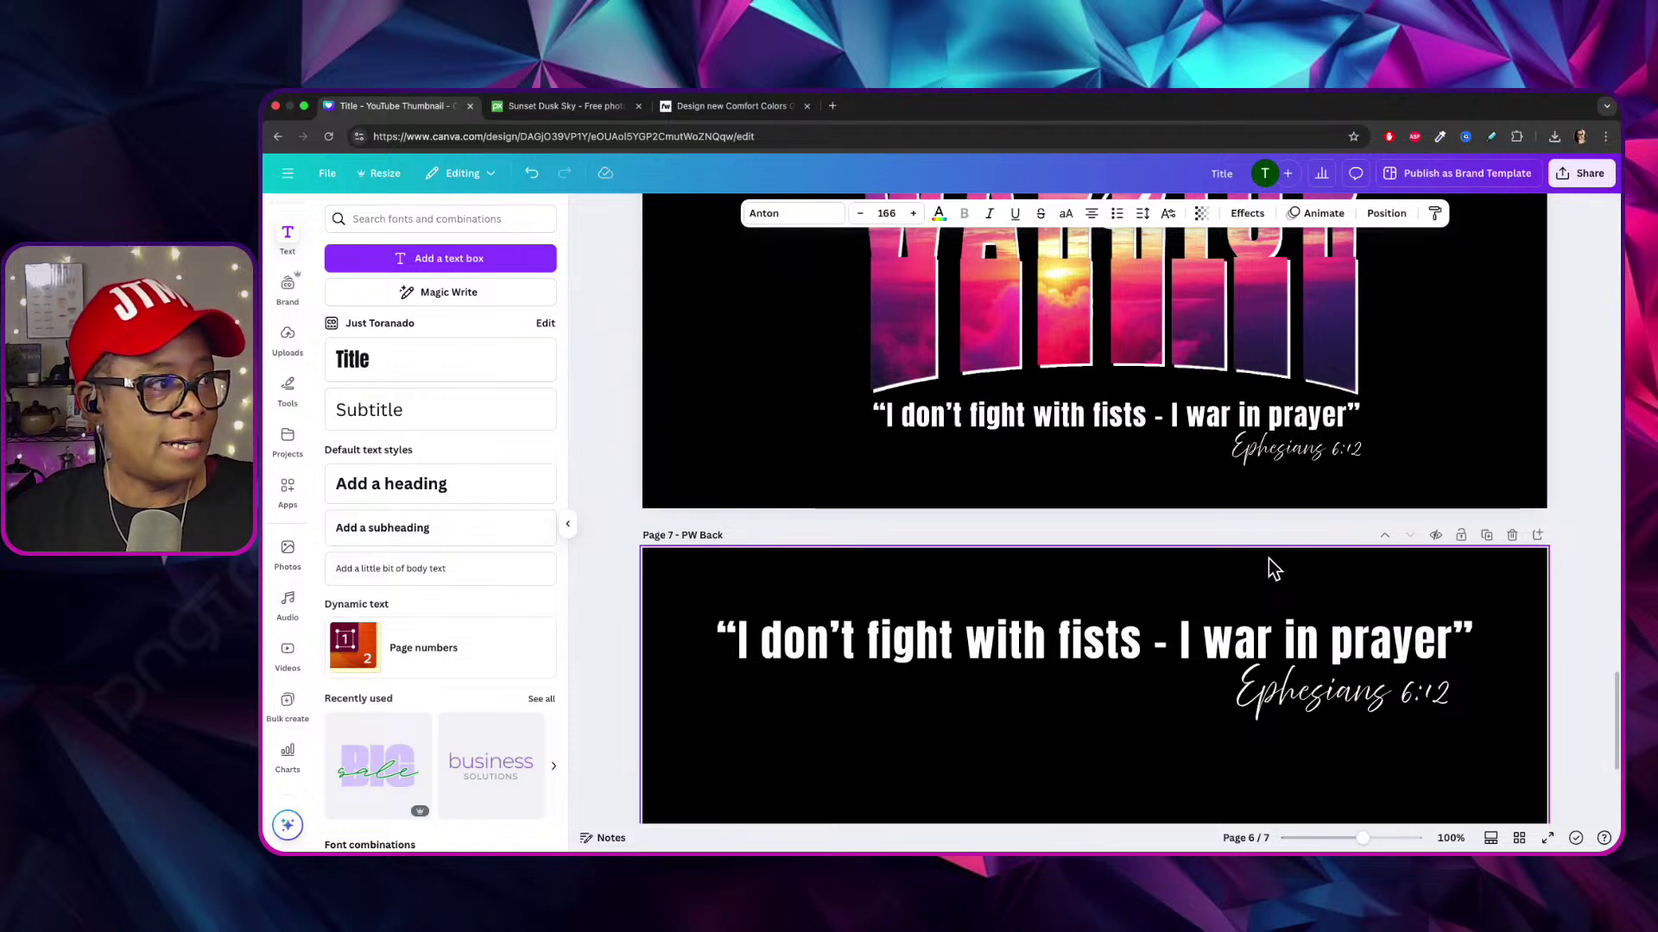
{"action": "scroll", "coordinate": [1125, 485], "scroll_direction": "up", "scroll_amount": 3}
{"action": "scroll", "coordinate": [1125, 485], "scroll_direction": "up", "scroll_amount": 2}
{"action": "scroll", "coordinate": [1125, 485], "scroll_direction": "down", "scroll_amount": 6}
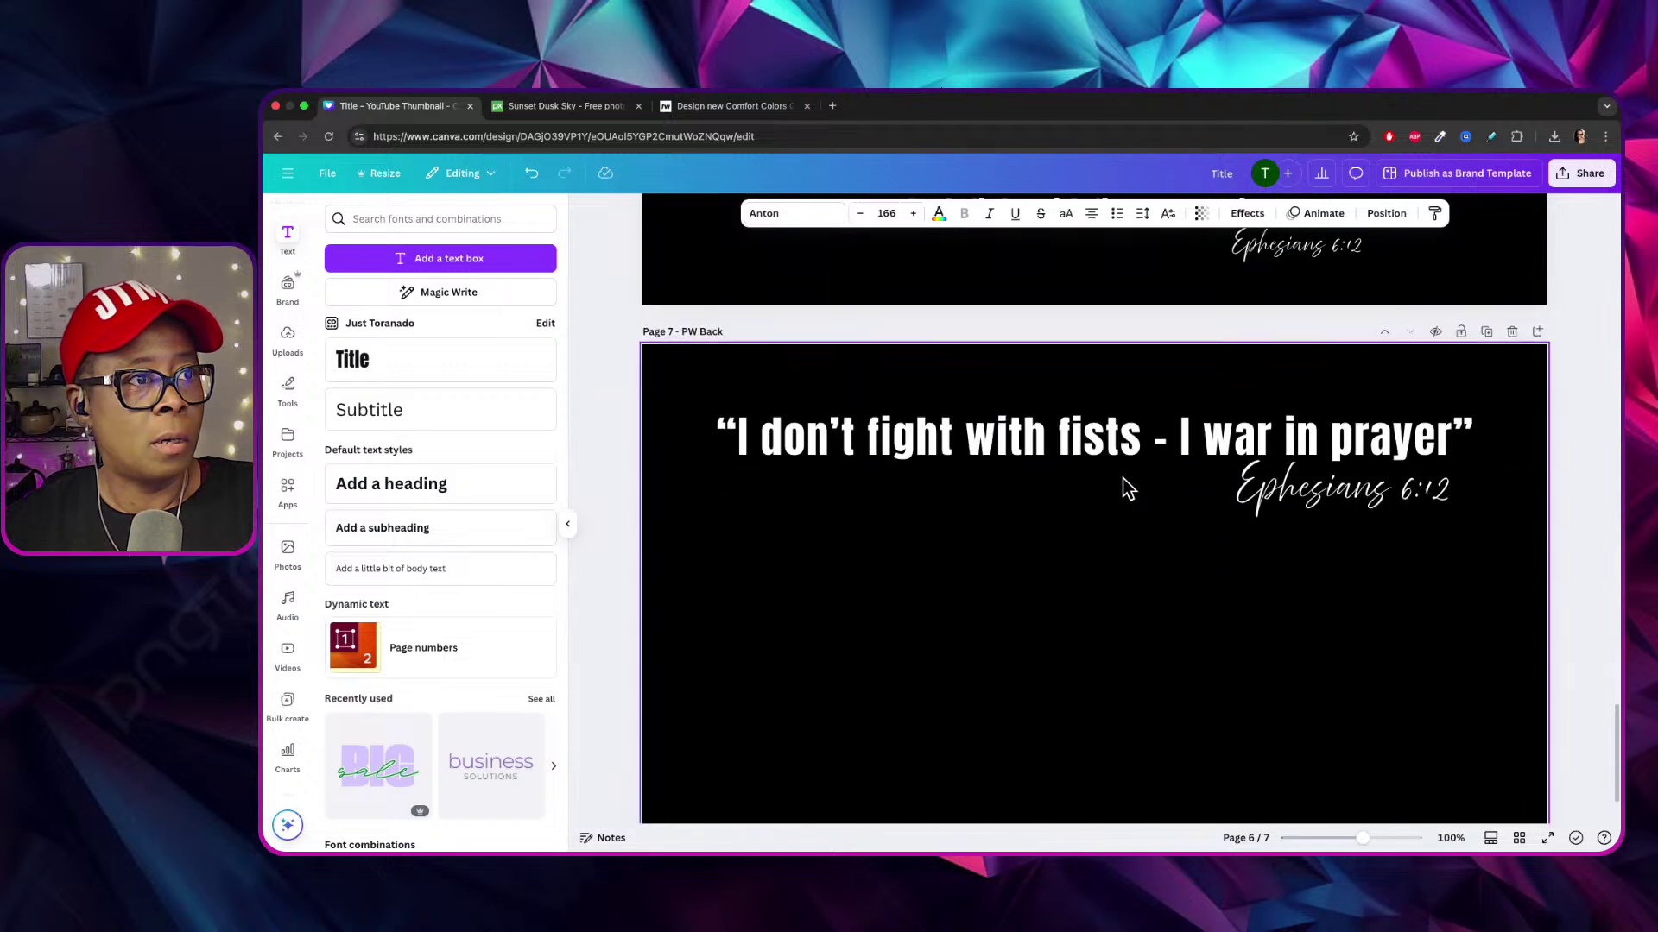
{"action": "scroll", "coordinate": [1127, 487], "scroll_direction": "down", "scroll_amount": 2}
{"action": "scroll", "coordinate": [1127, 487], "scroll_direction": "up", "scroll_amount": 5}
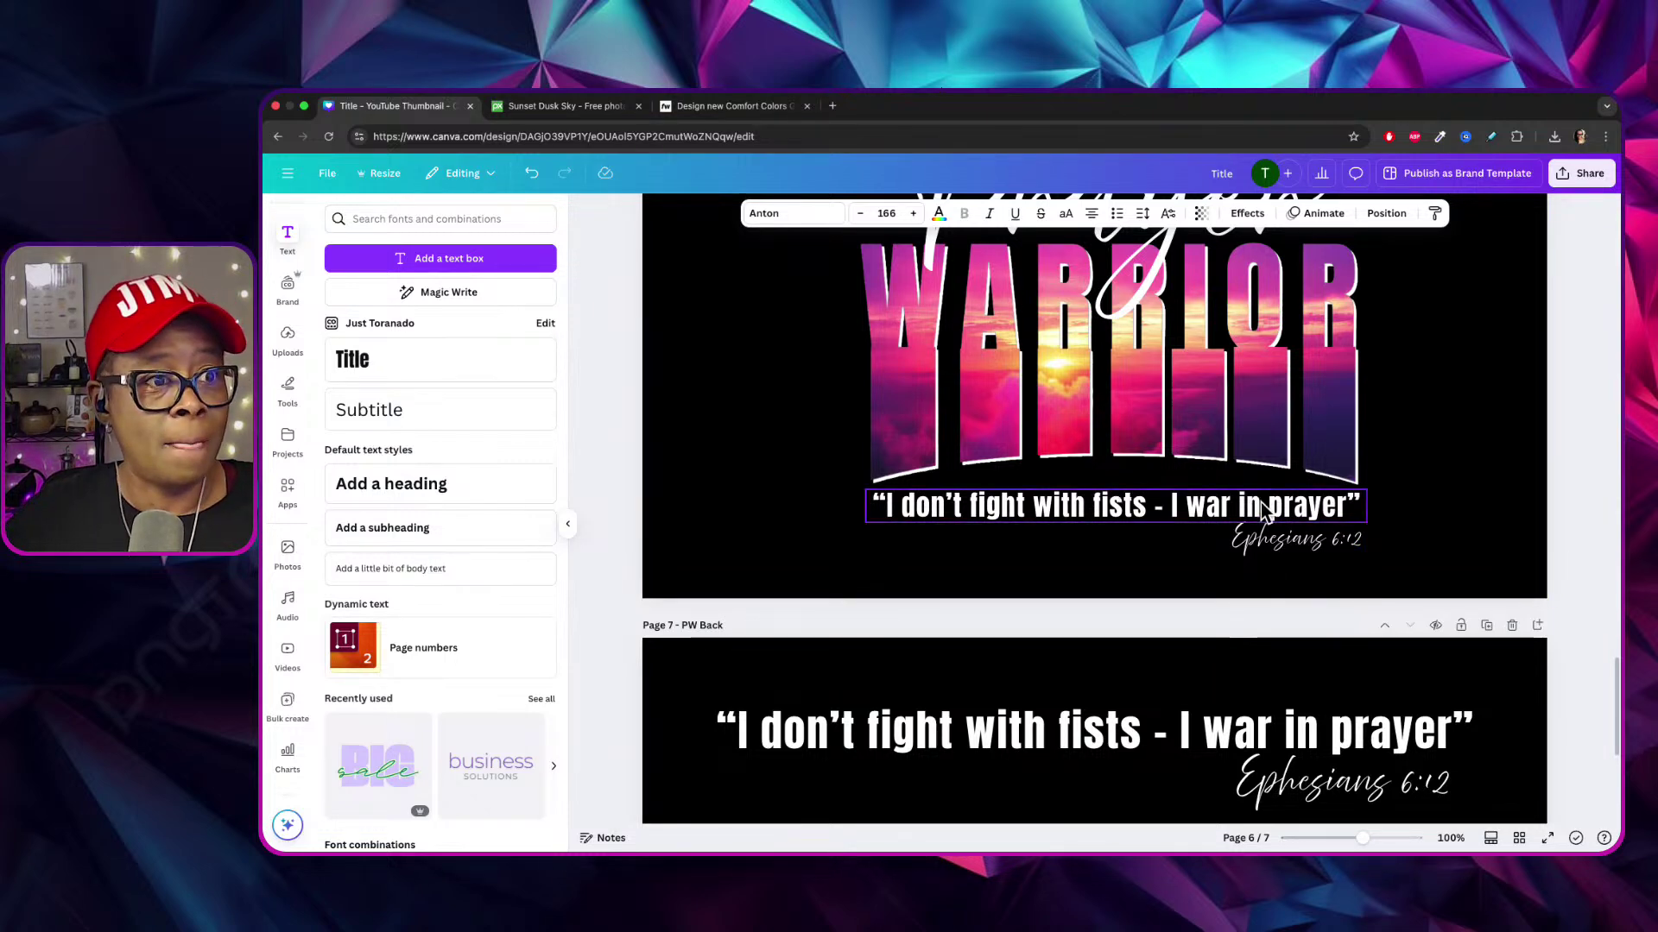
{"action": "scroll", "coordinate": [1123, 478], "scroll_direction": "up", "scroll_amount": 9}
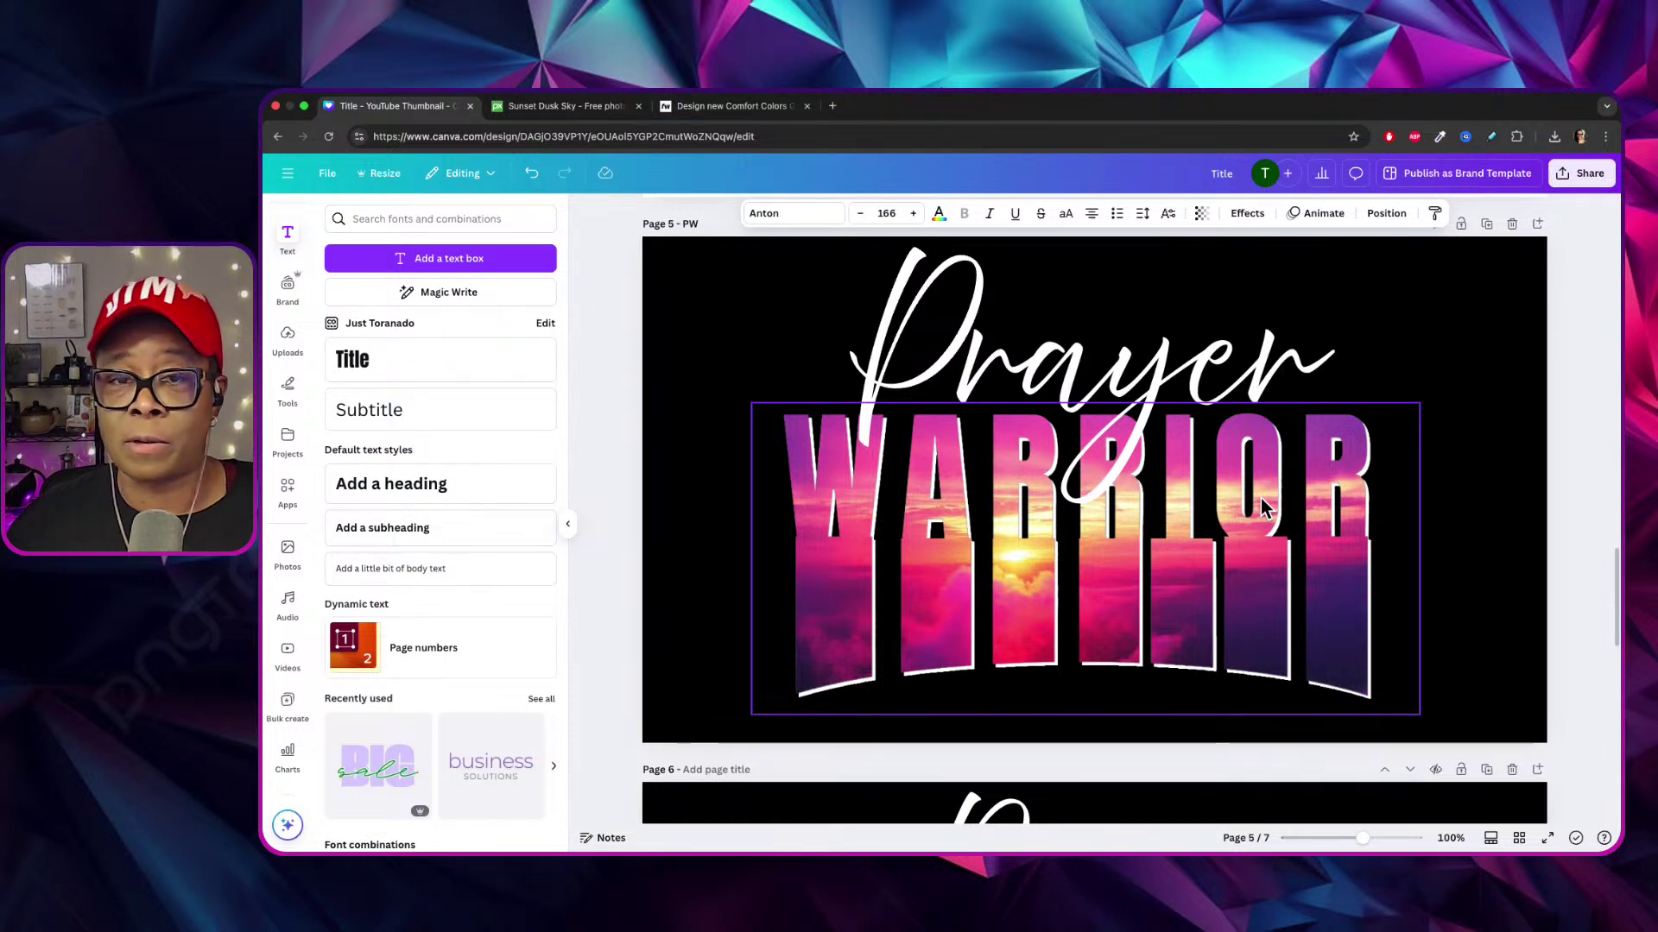
{"action": "scroll", "coordinate": [1240, 494], "scroll_direction": "up", "scroll_amount": 6}
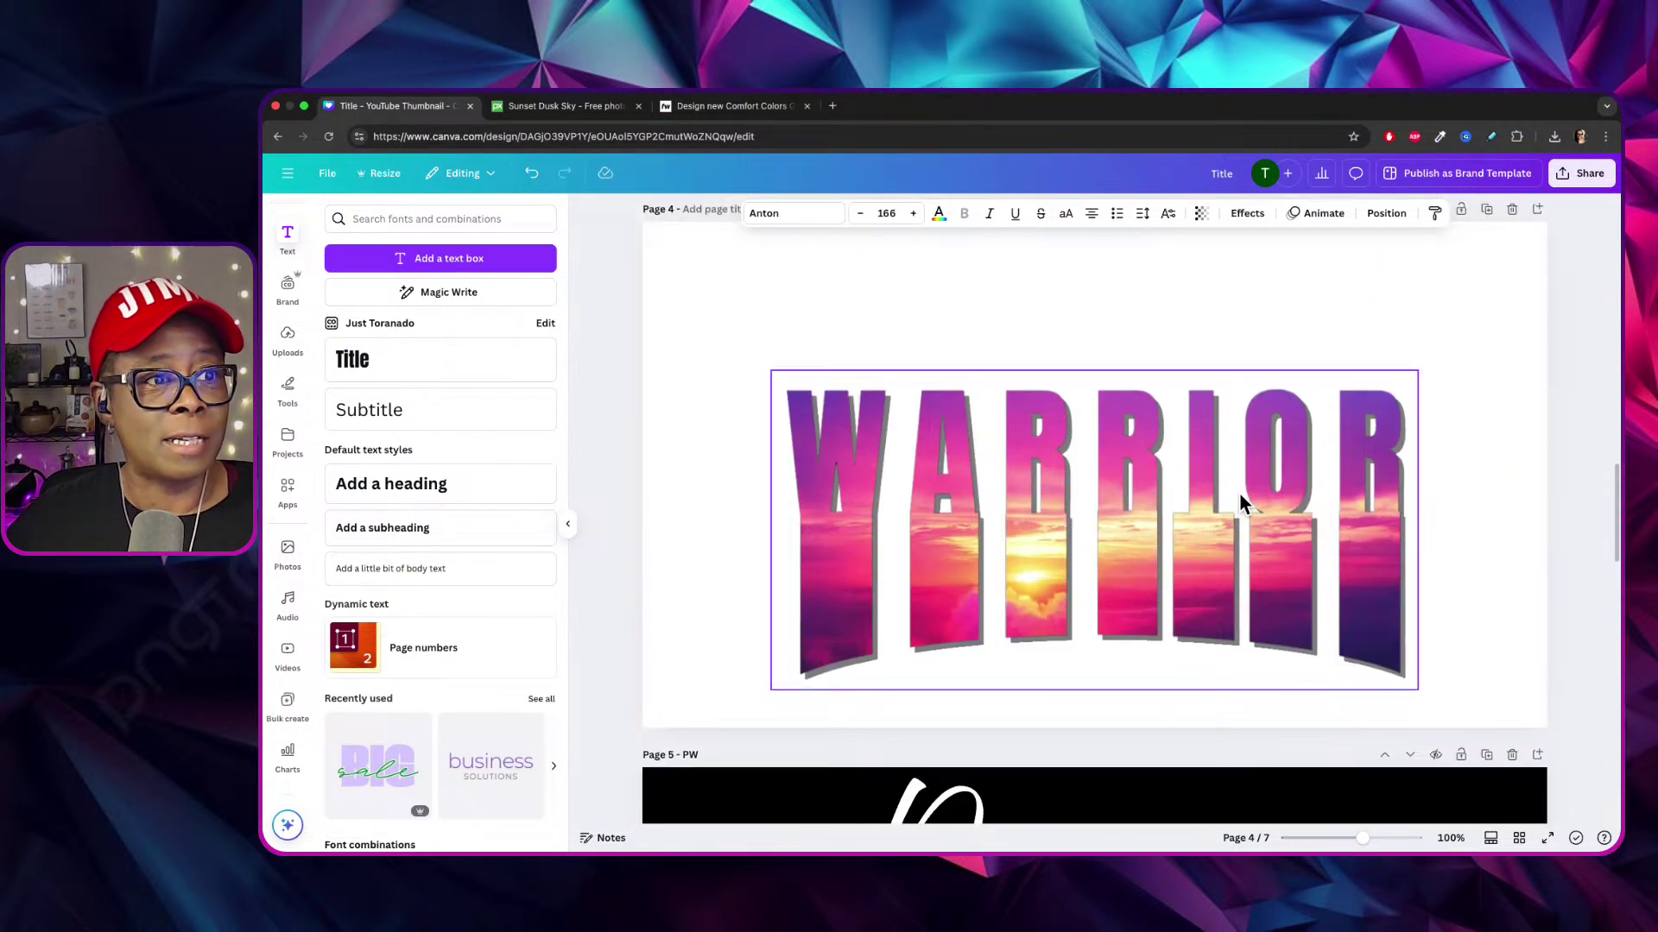
{"action": "scroll", "coordinate": [1240, 493], "scroll_direction": "down", "scroll_amount": 6}
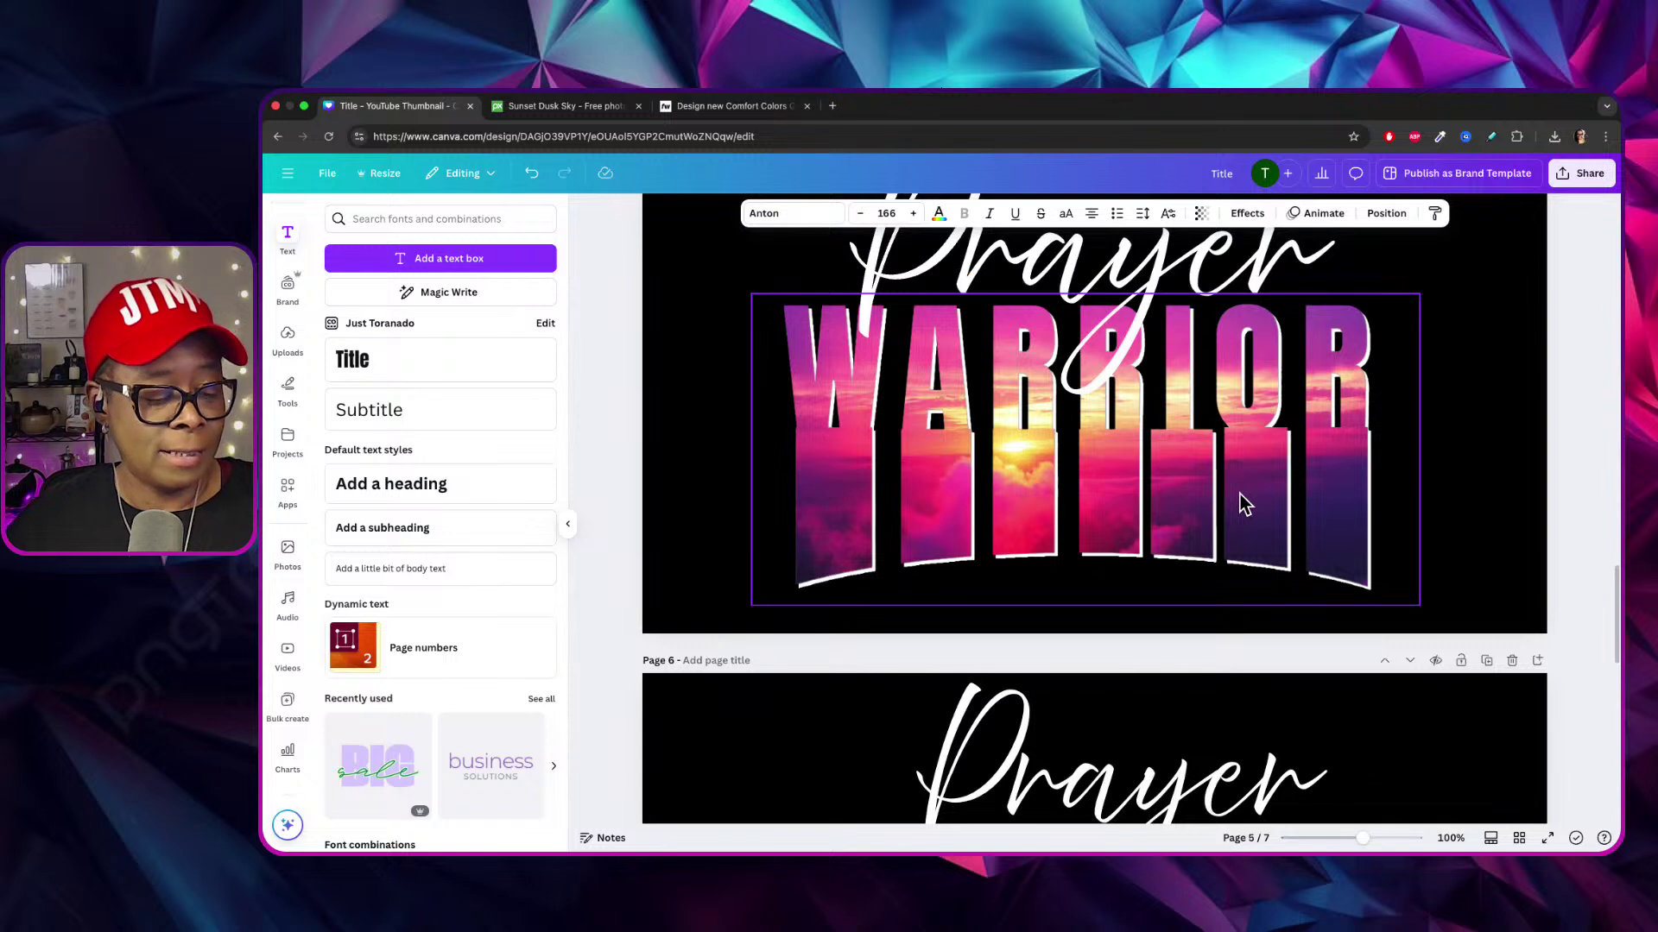